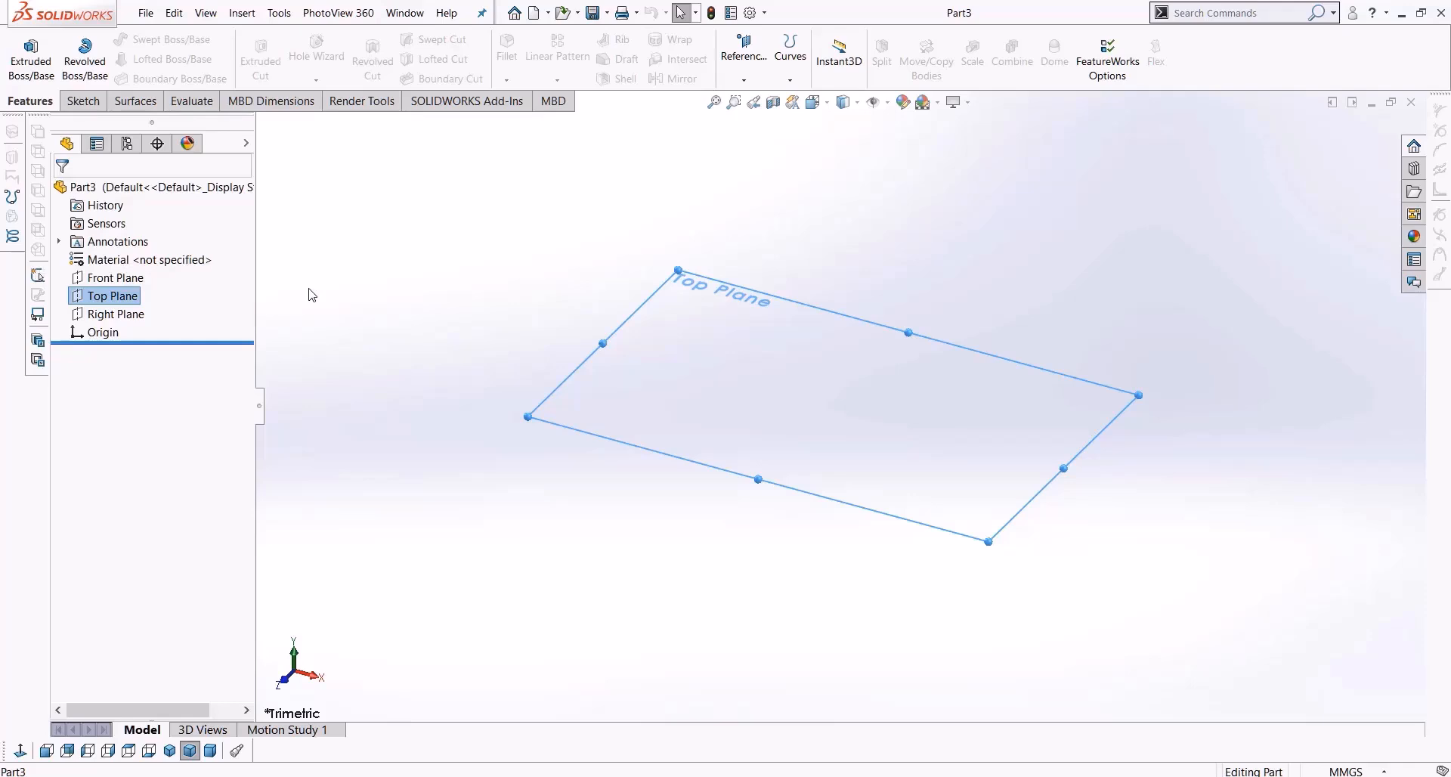
# Start a new sketch on the Top Plane
pyautogui.click(115, 278)
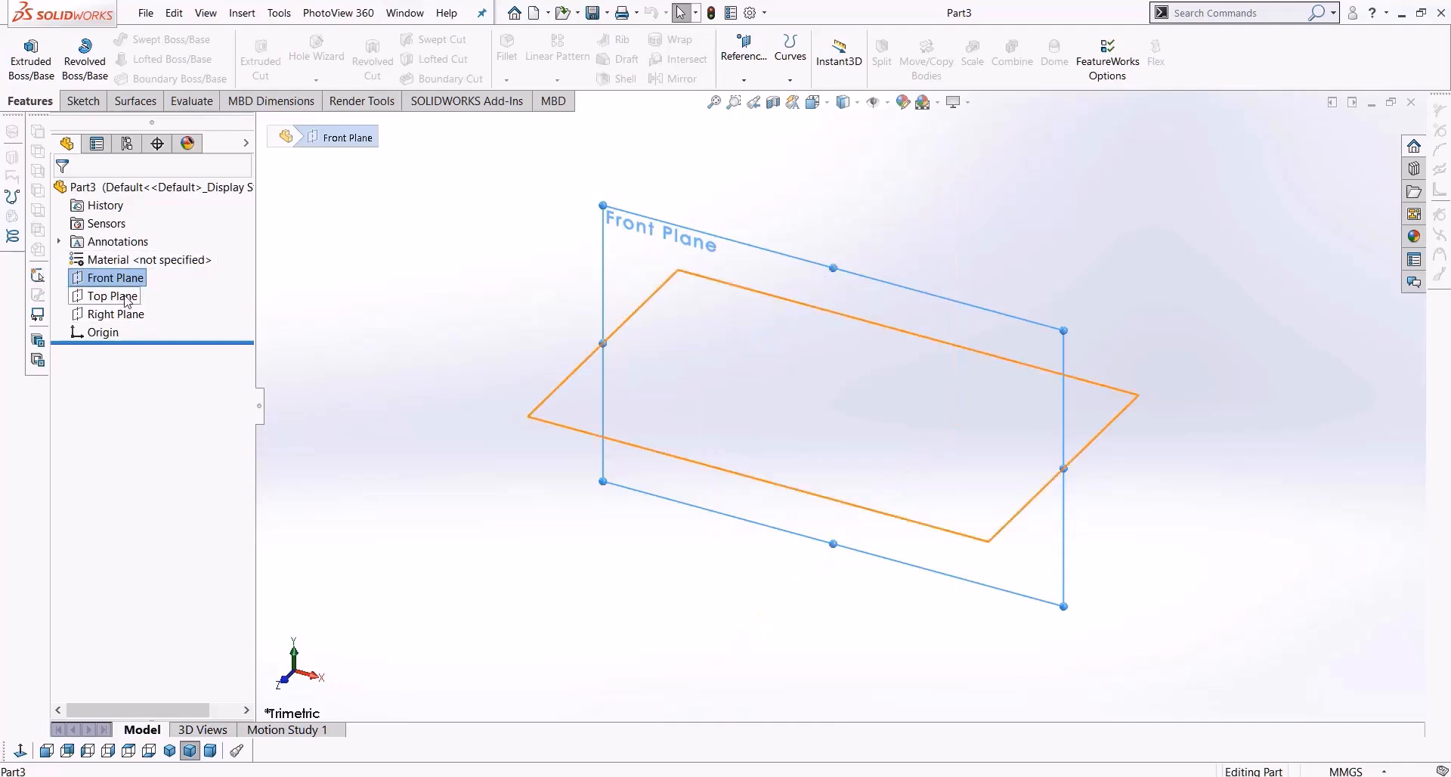
pyautogui.click(128, 299)
pyautogui.click(83, 101)
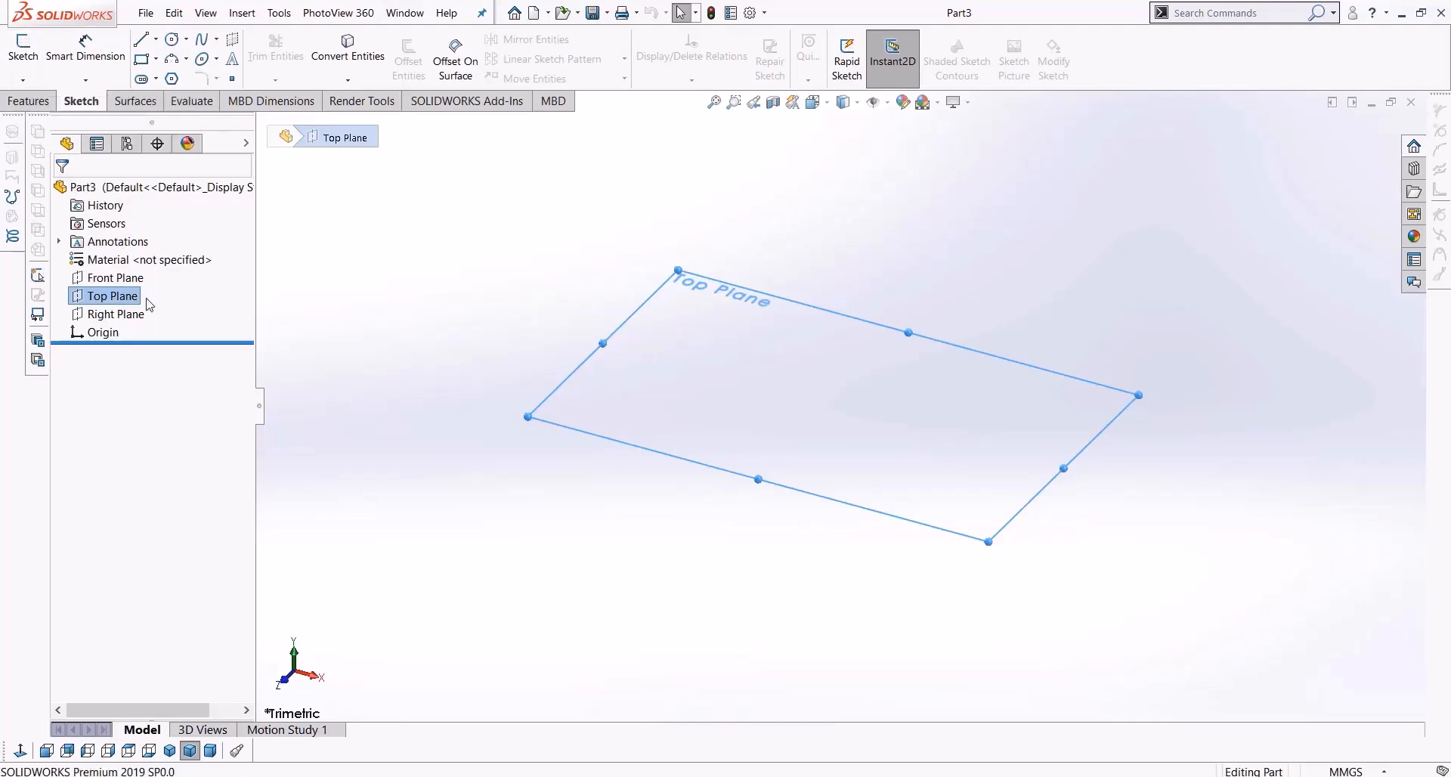
pyautogui.click(11, 67)
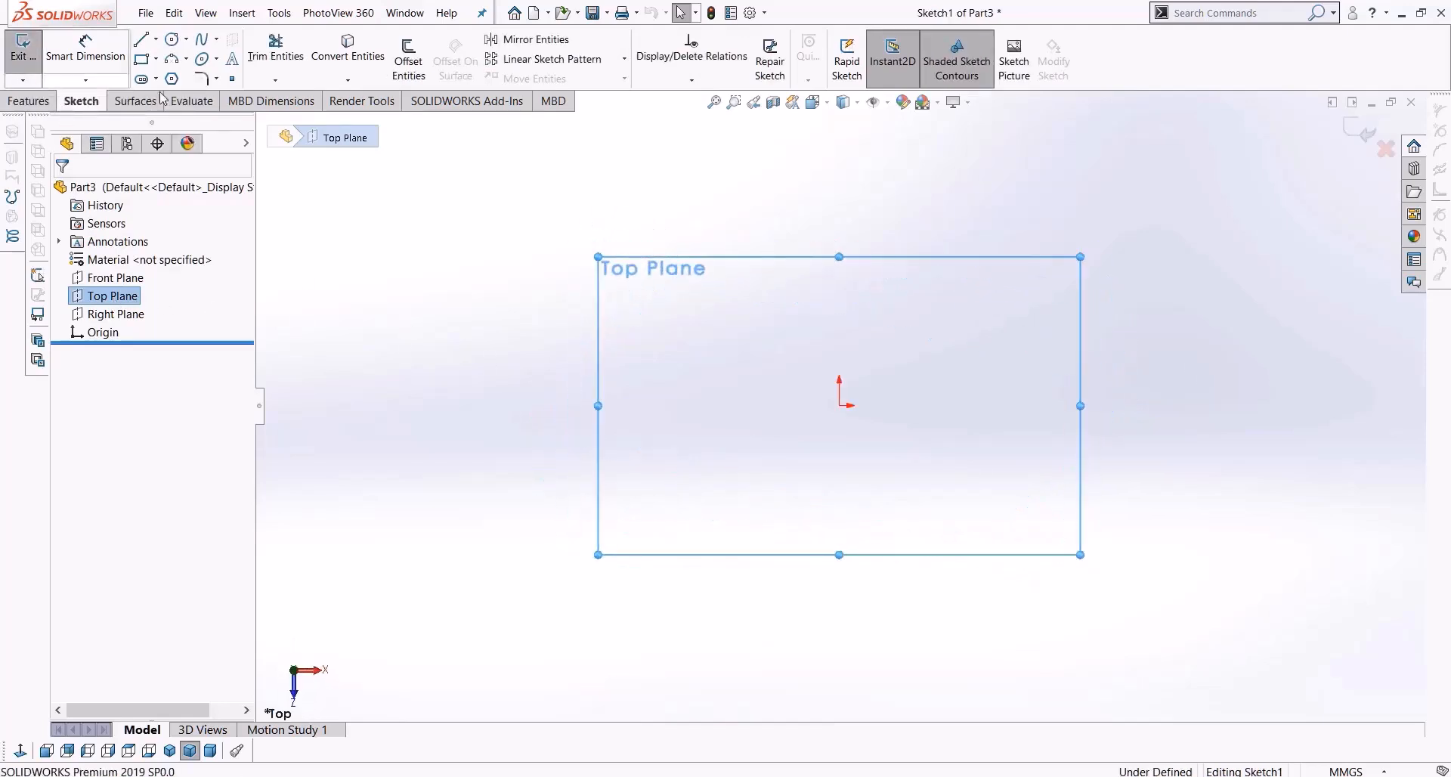
# Sketch an open, irregular four-sided outline around the origin with connected lines
pyautogui.click(155, 38)
pyautogui.click(141, 39)
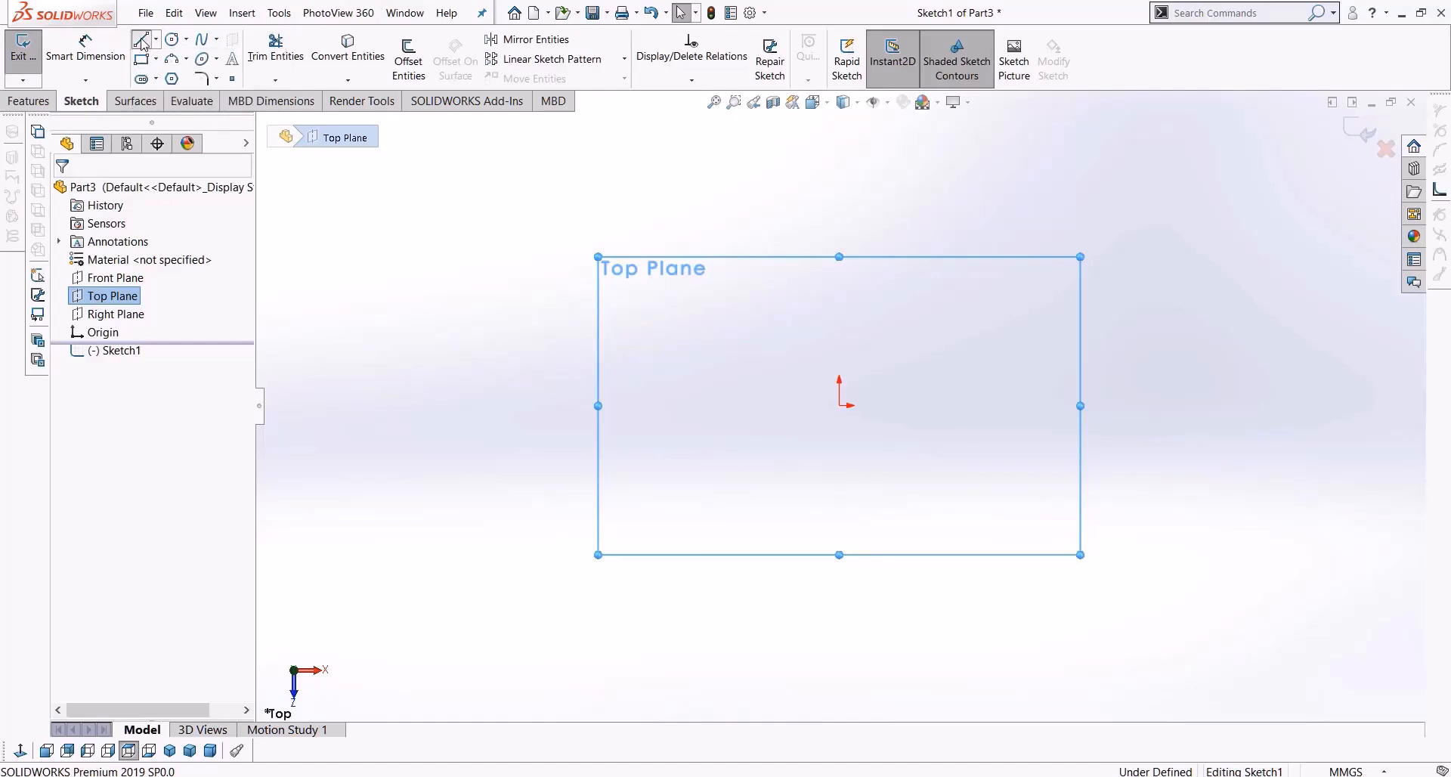
pyautogui.click(755, 295)
pyautogui.click(974, 301)
pyautogui.click(1018, 482)
pyautogui.click(761, 496)
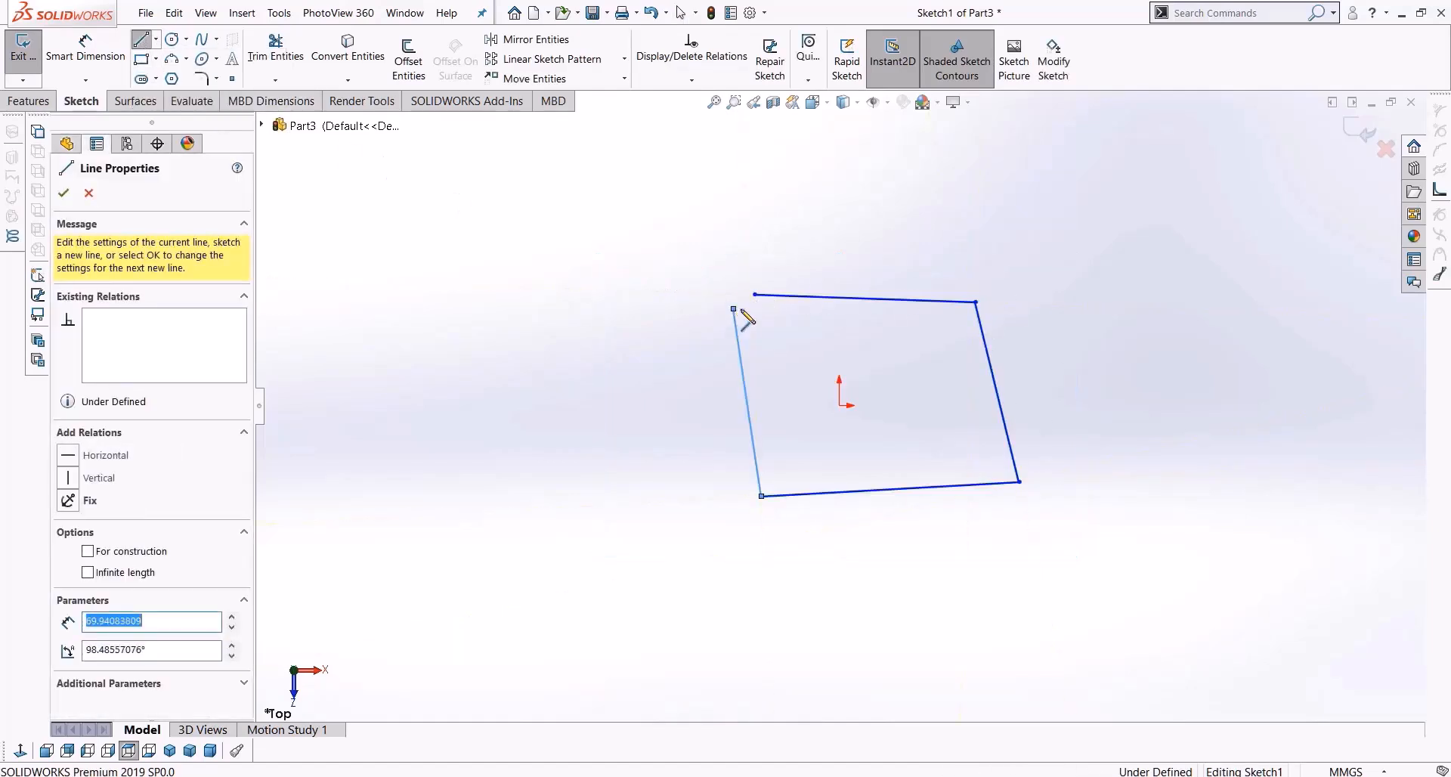
pyautogui.click(734, 309)
# Delete all four sketched lines
pyautogui.press('Escape')
pyautogui.moveTo(1111, 238); pyautogui.dragTo(642, 559)
pyautogui.press('Delete')
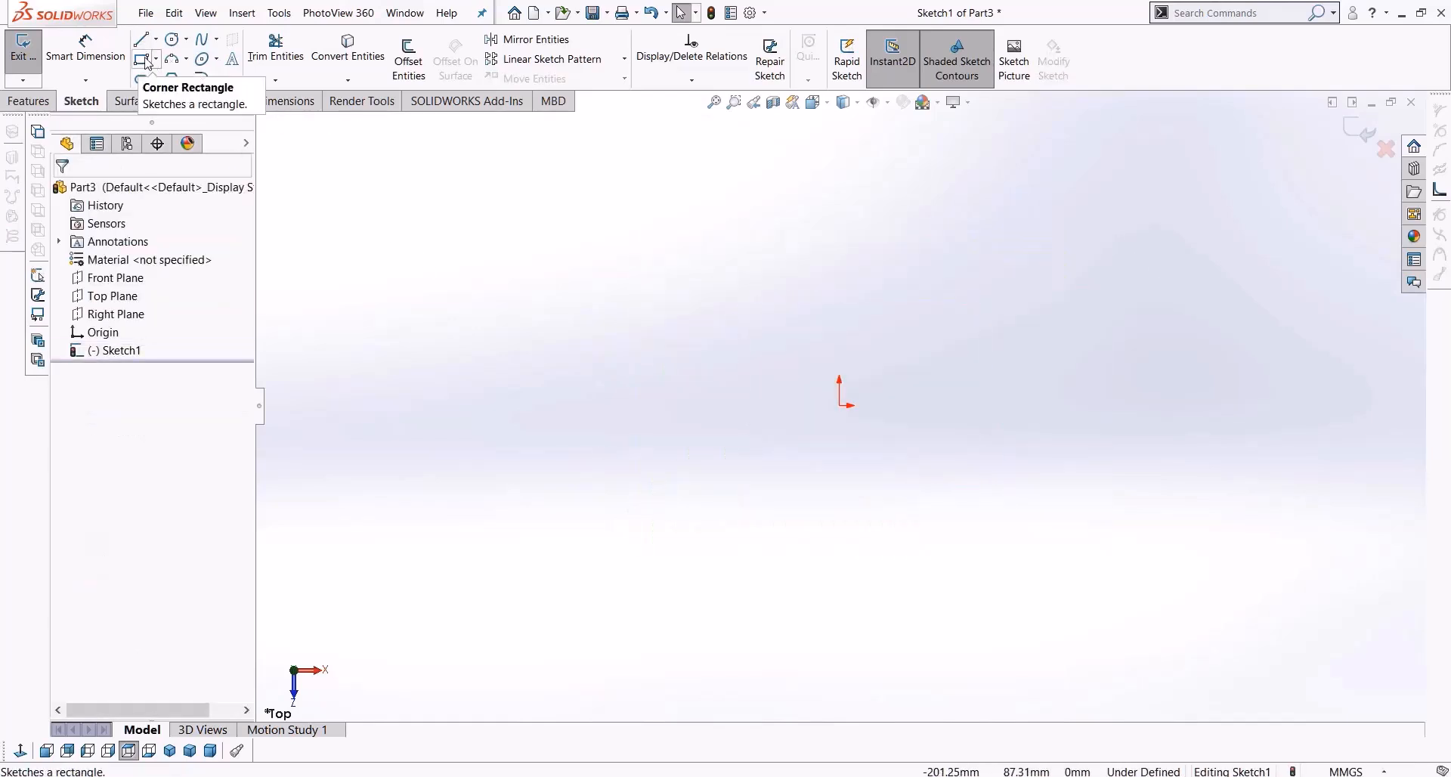
# Sketch a corner rectangle starting at the origin and resize it to about 123 mm wide by 97 mm high
pyautogui.click(143, 61)
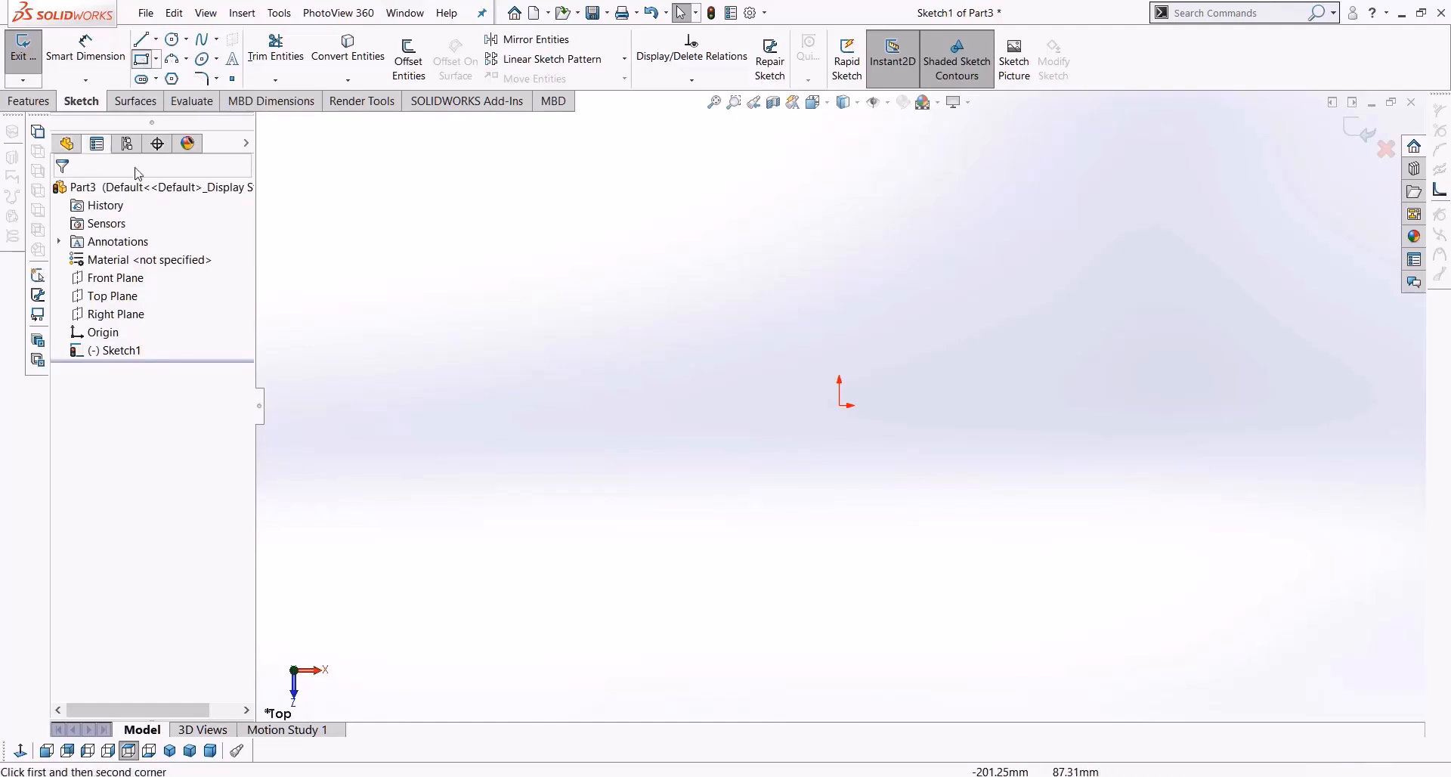
pyautogui.click(839, 405)
pyautogui.click(1154, 126)
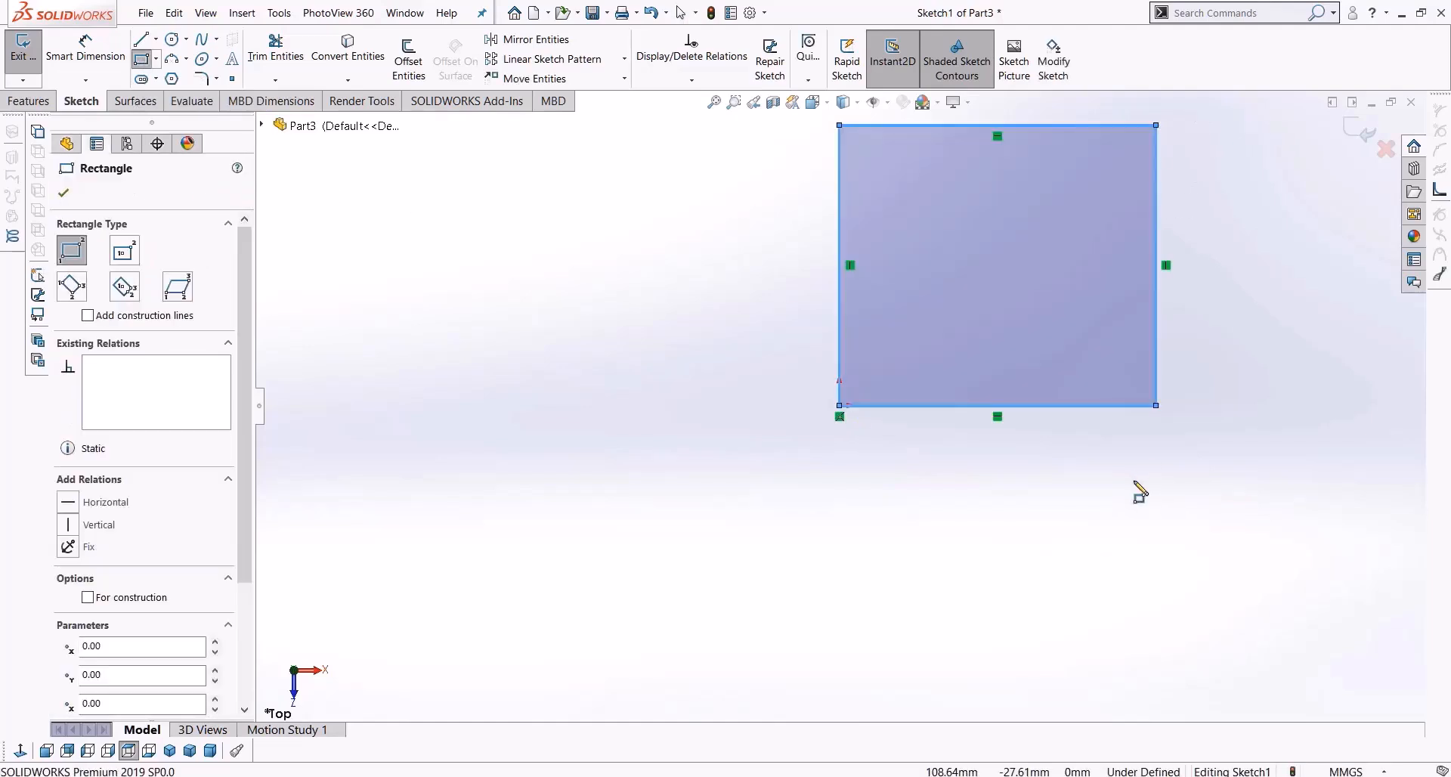
pyautogui.press('Escape')
pyautogui.moveTo(1156, 125)
pyautogui.mouseDown()
pyautogui.moveTo(1171, 233)
pyautogui.moveTo(1174, 142)
pyautogui.mouseUp()
# Add an Equal relation between the rectangle's two edges that meet at the origin
pyautogui.click(965, 433)
pyautogui.click(958, 406)
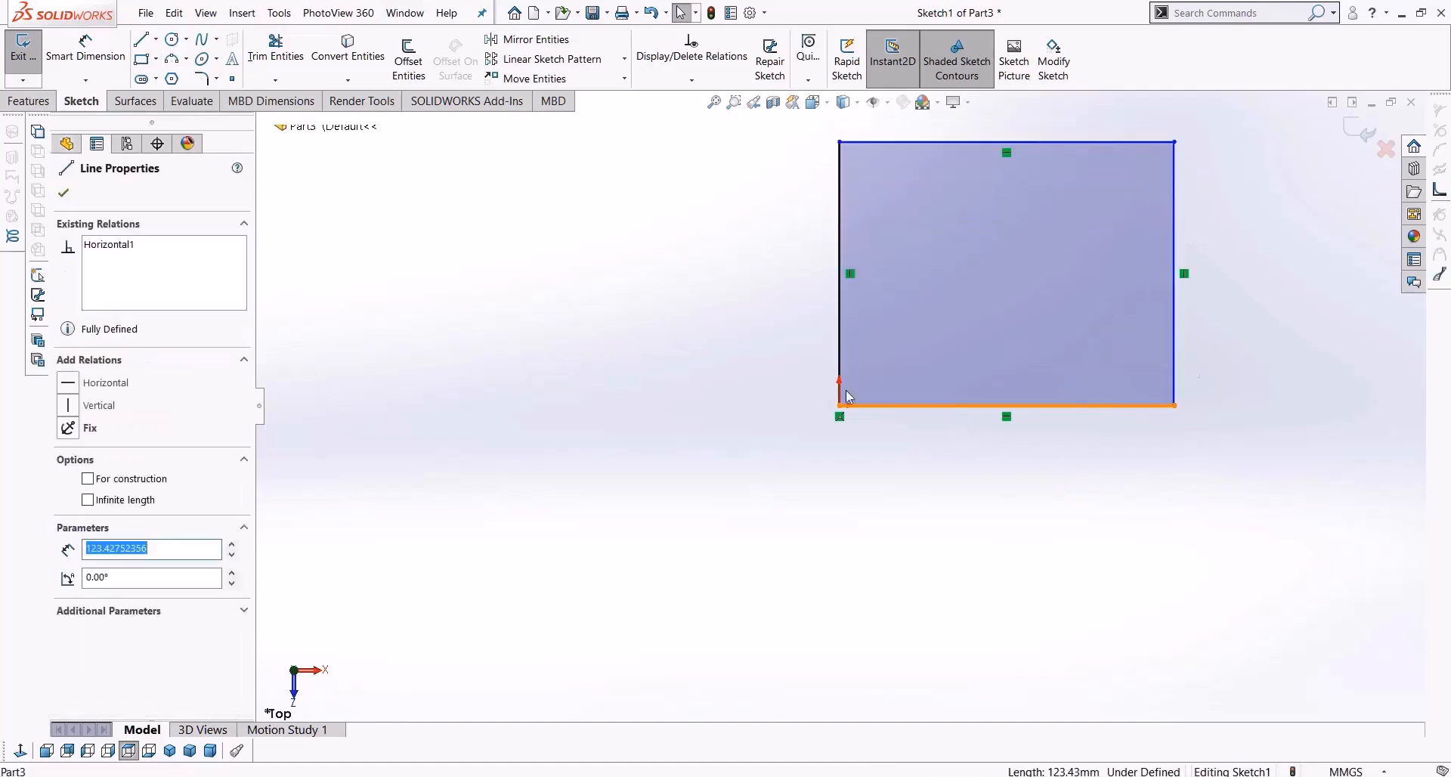
pyautogui.keyDown('ctrl'); pyautogui.click(837, 325); pyautogui.keyUp('ctrl')
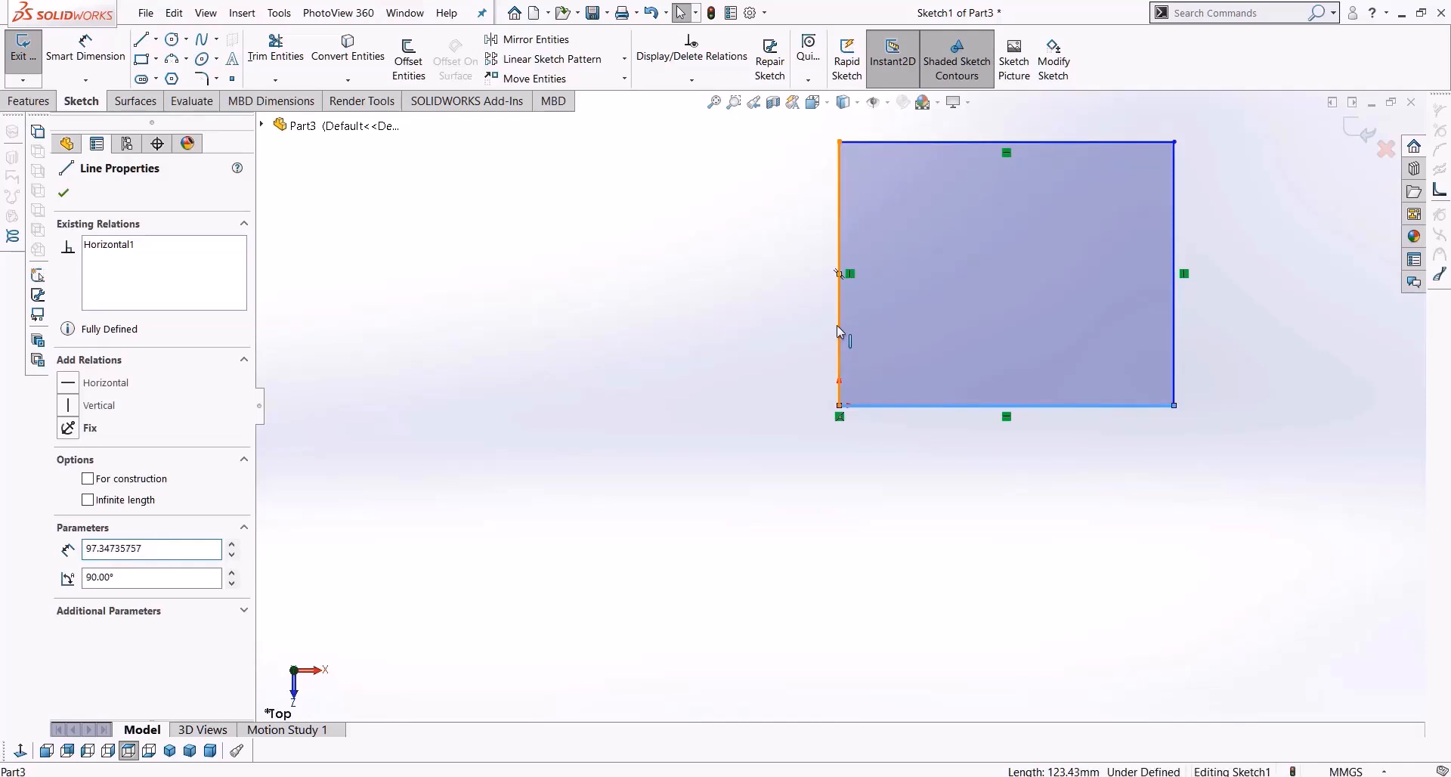
pyautogui.click(76, 573)
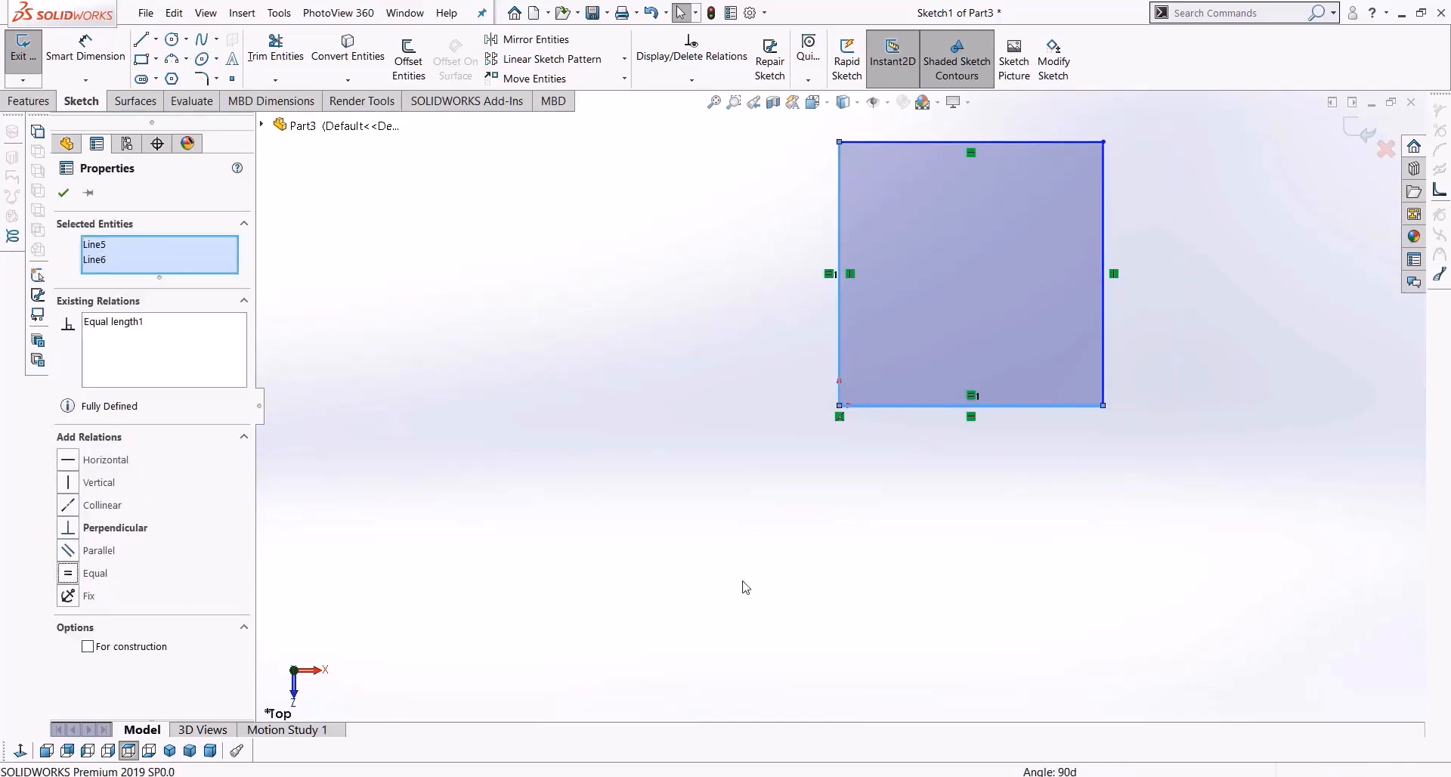
pyautogui.click(743, 587)
# Extrude the square upward as a 76 mm blind boss
pyautogui.click(28, 101)
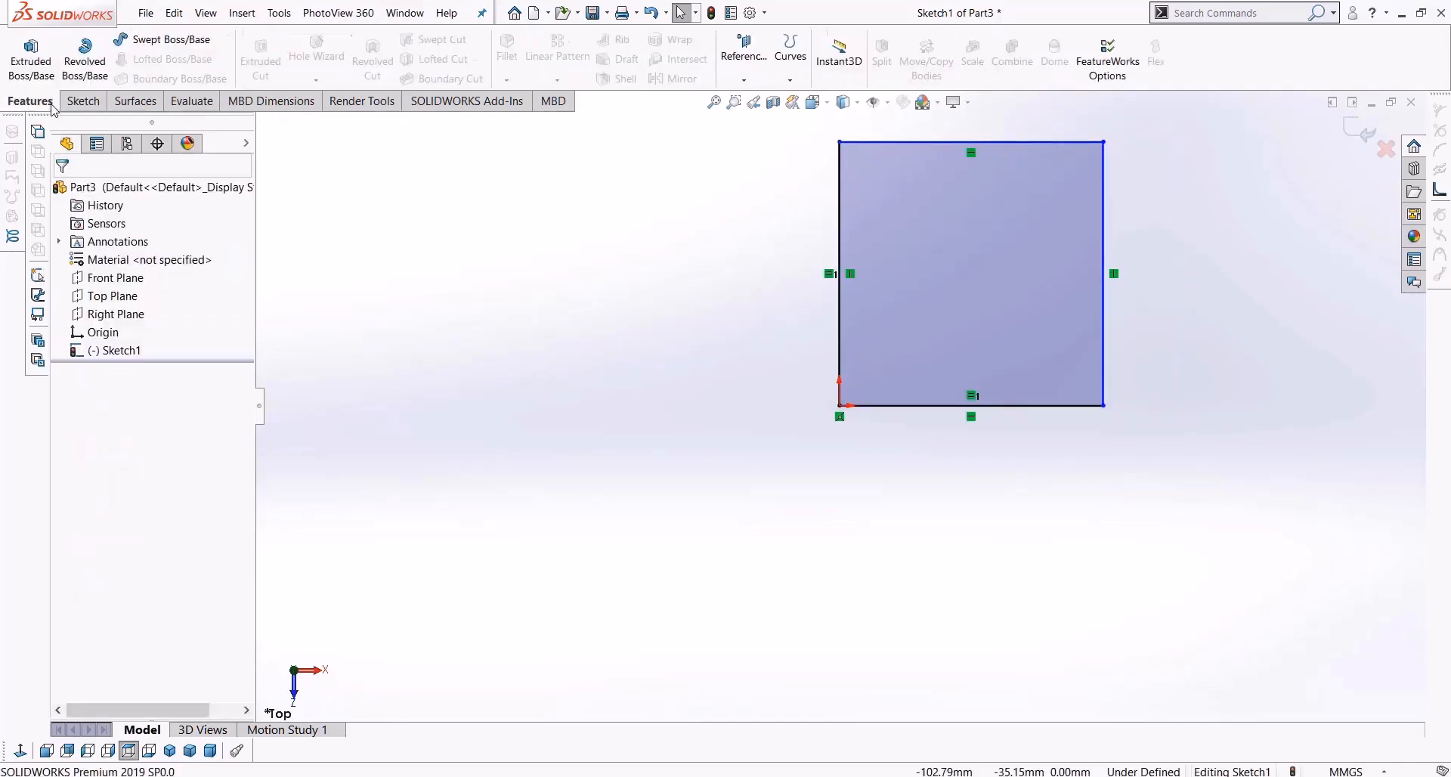
pyautogui.click(30, 67)
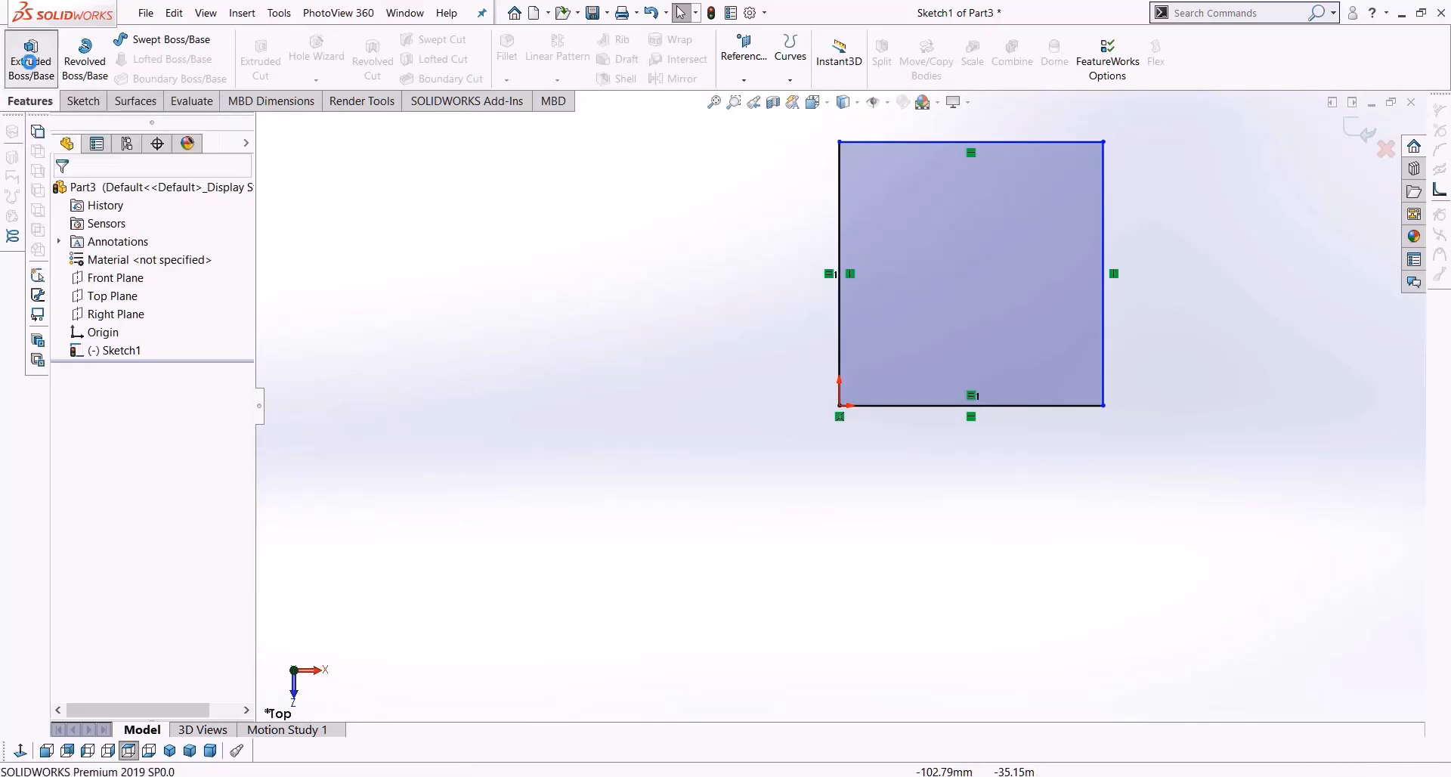
pyautogui.moveTo(840, 343); pyautogui.dragTo(852, 94)
pyautogui.scroll(3, 949, 268)
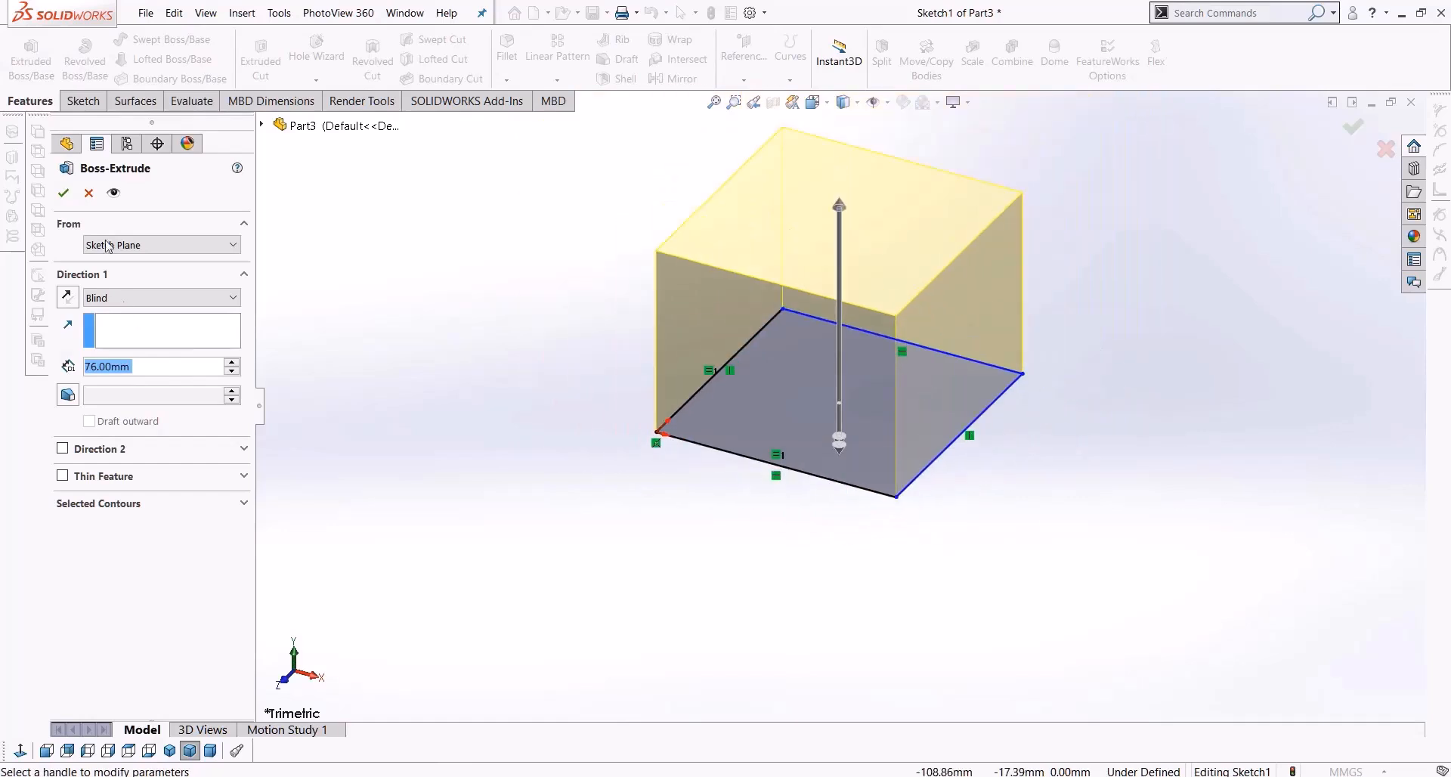
pyautogui.click(65, 193)
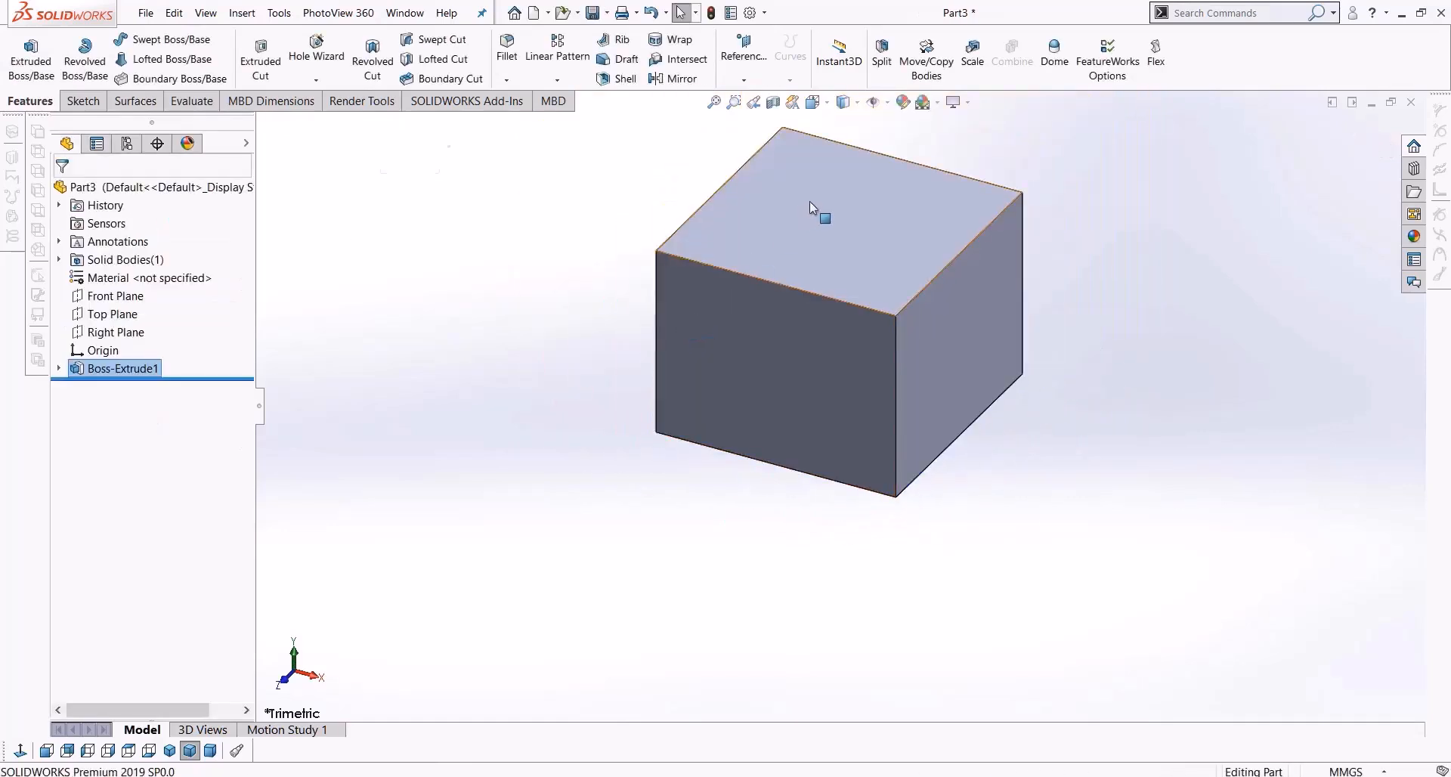
# Sketch a circle of about 10 mm radius near the middle of the block's top face and shift it slightly
pyautogui.click(811, 205)
pyautogui.click(83, 100)
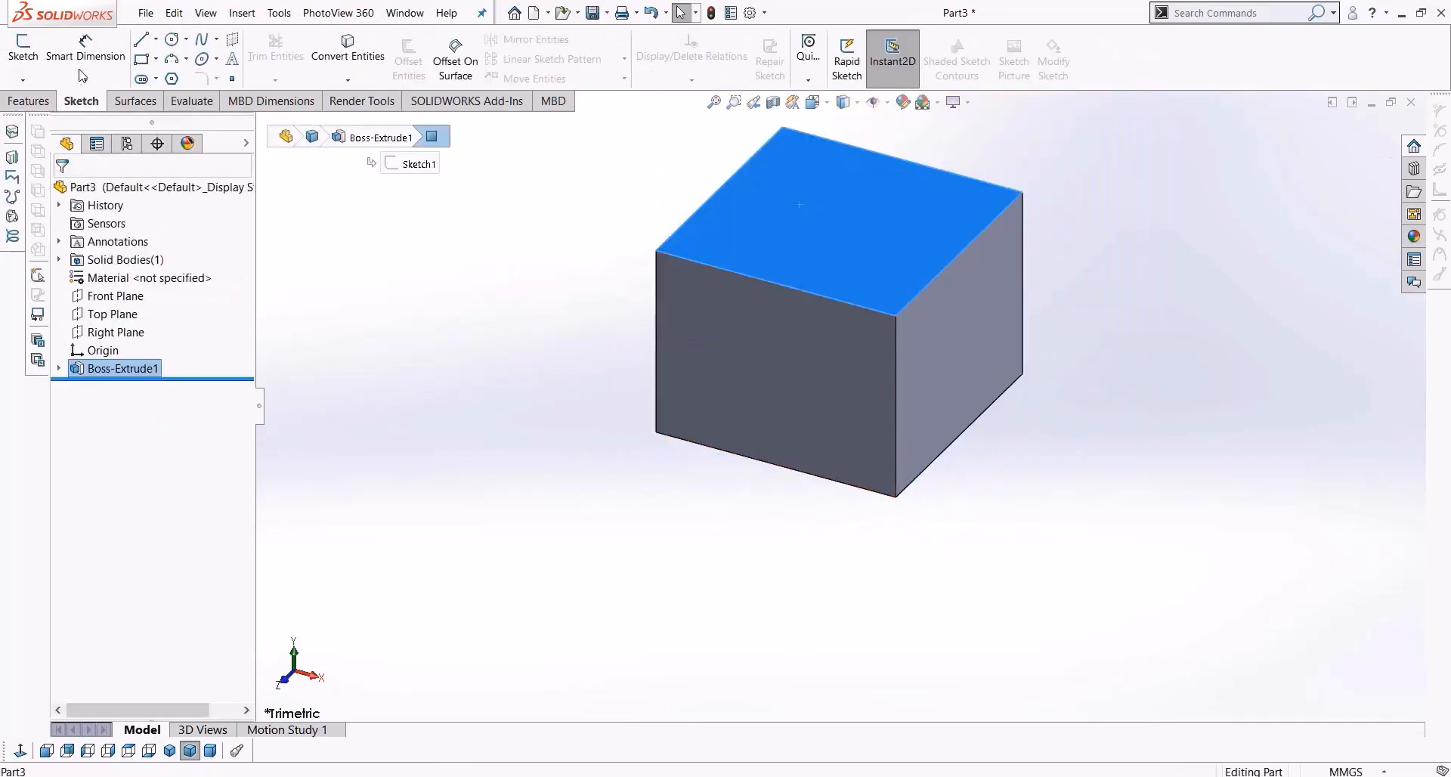
pyautogui.click(30, 49)
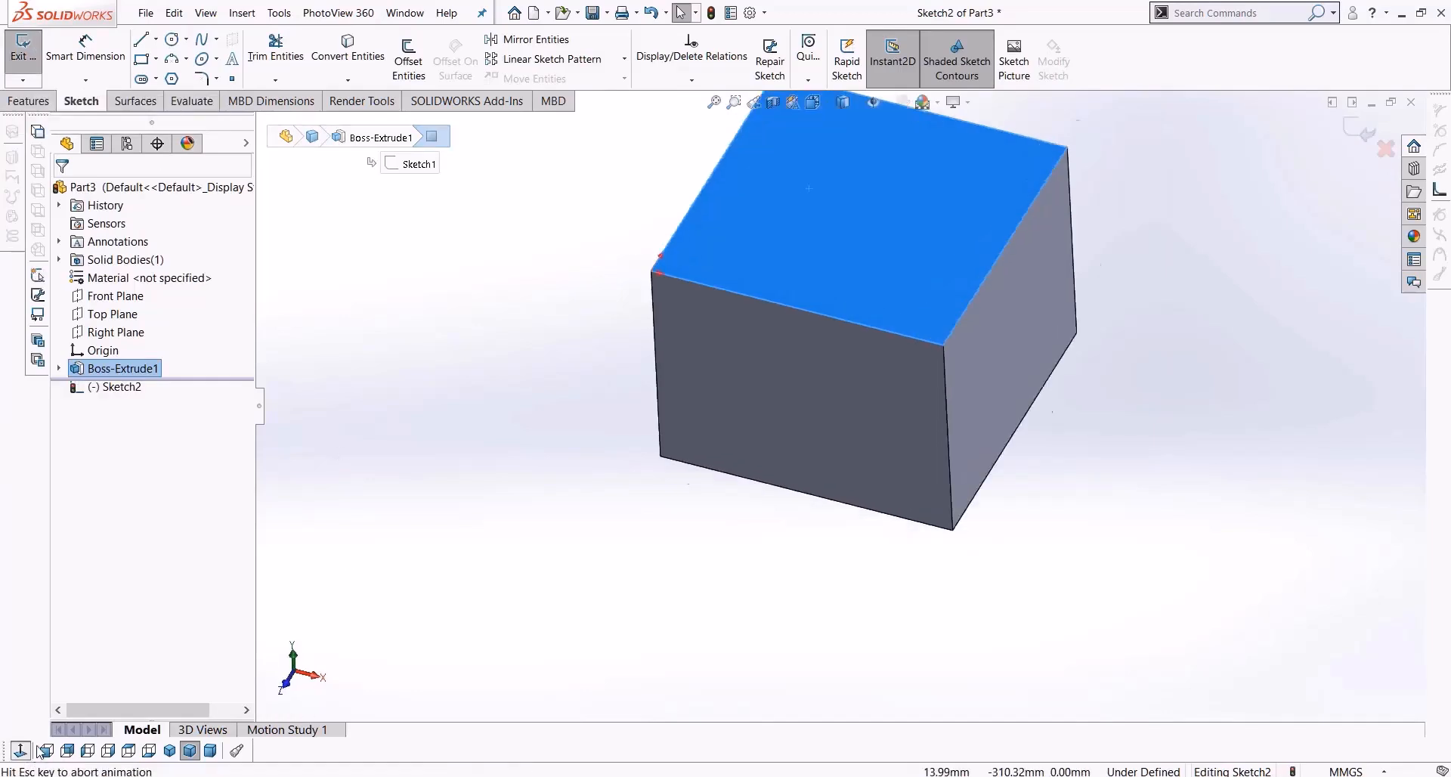
pyautogui.click(172, 40)
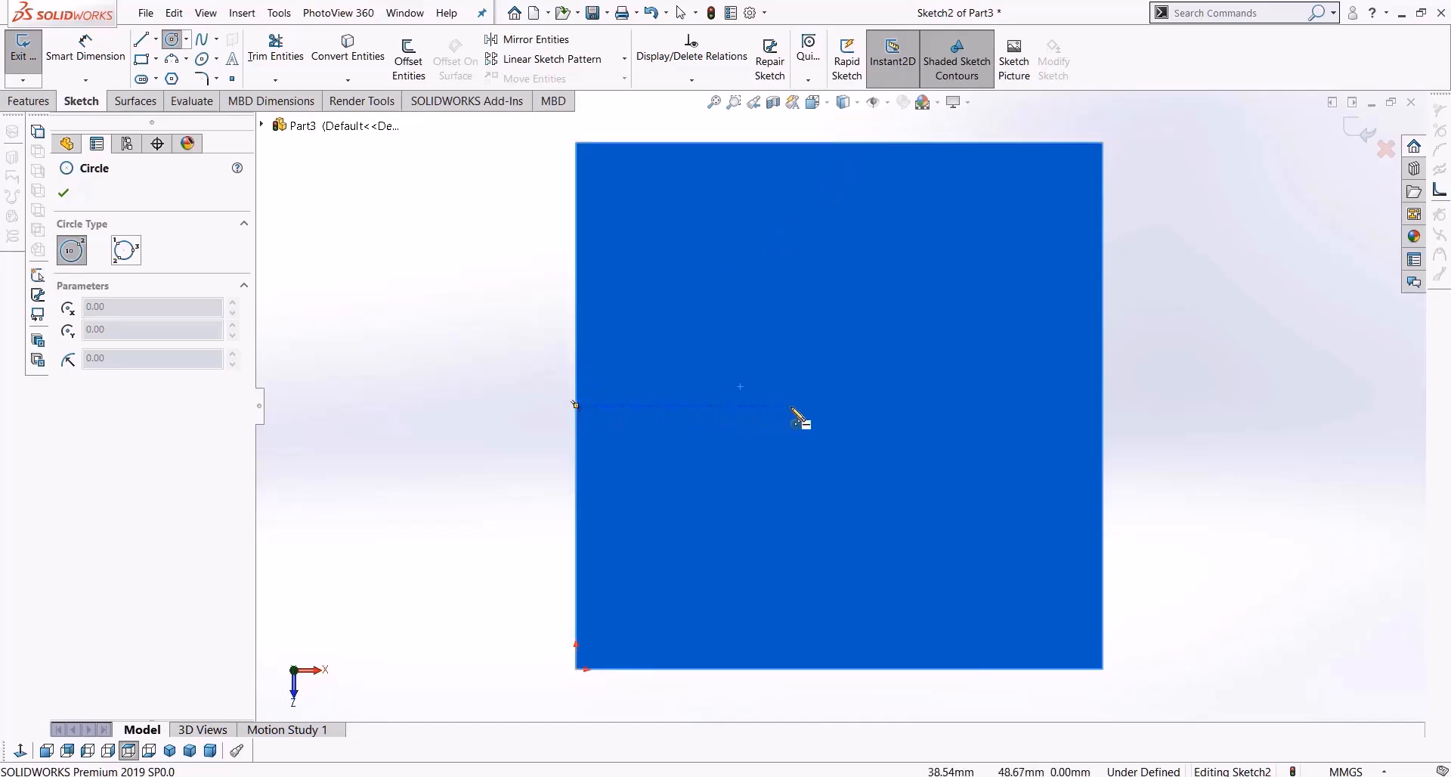
pyautogui.click(845, 406)
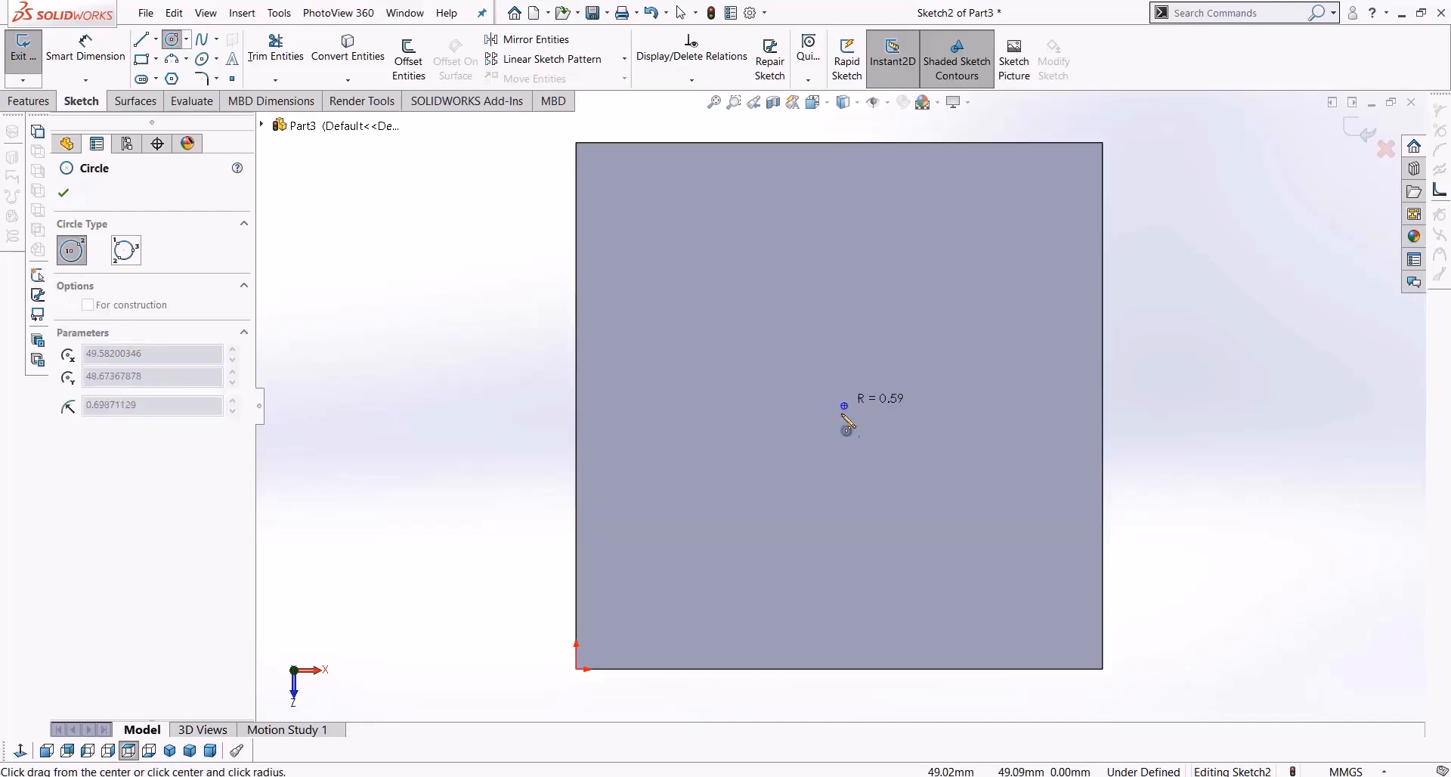
pyautogui.click(862, 458)
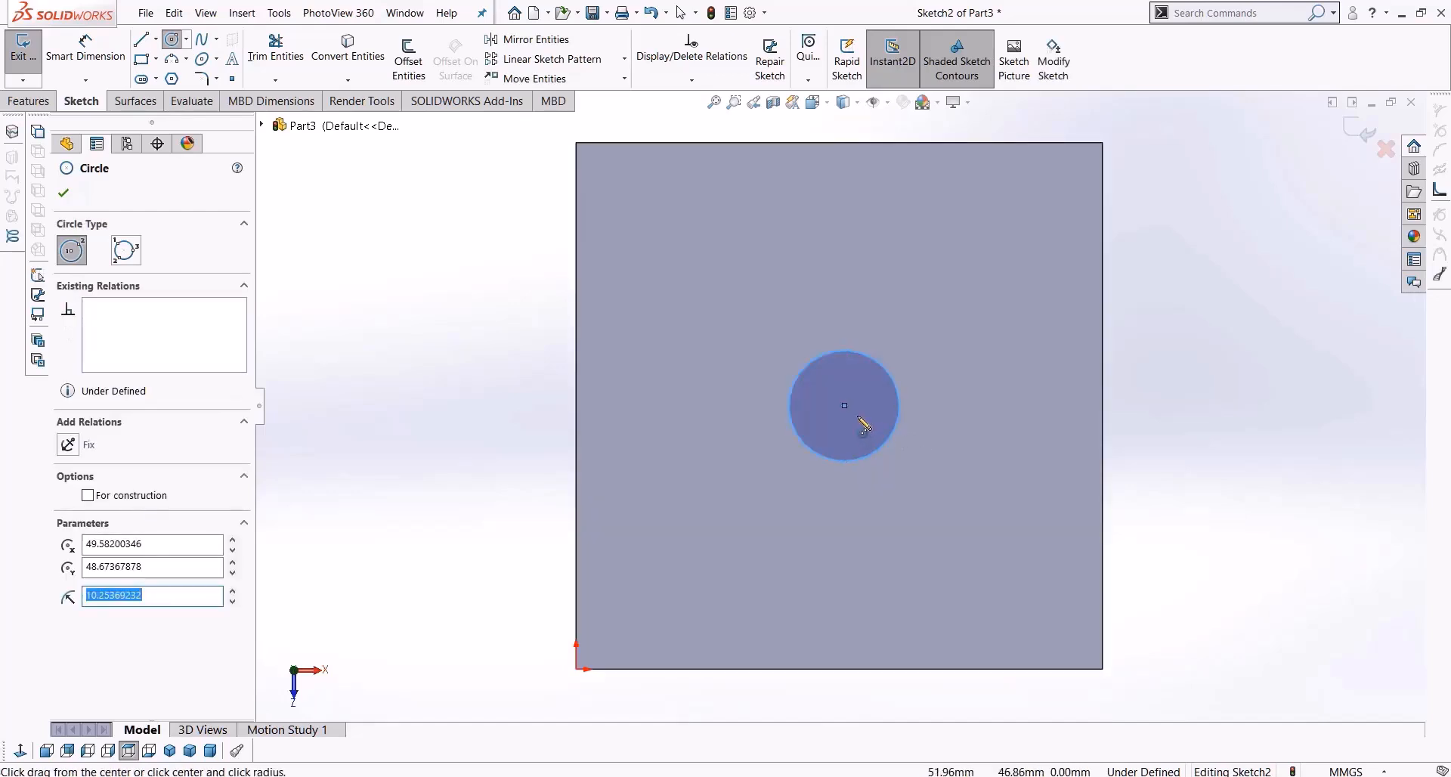
pyautogui.press('Escape')
pyautogui.moveTo(844, 405)
pyautogui.mouseDown()
pyautogui.moveTo(776, 410)
pyautogui.moveTo(967, 462)
pyautogui.moveTo(849, 393)
pyautogui.mouseUp()
pyautogui.click(1196, 429)
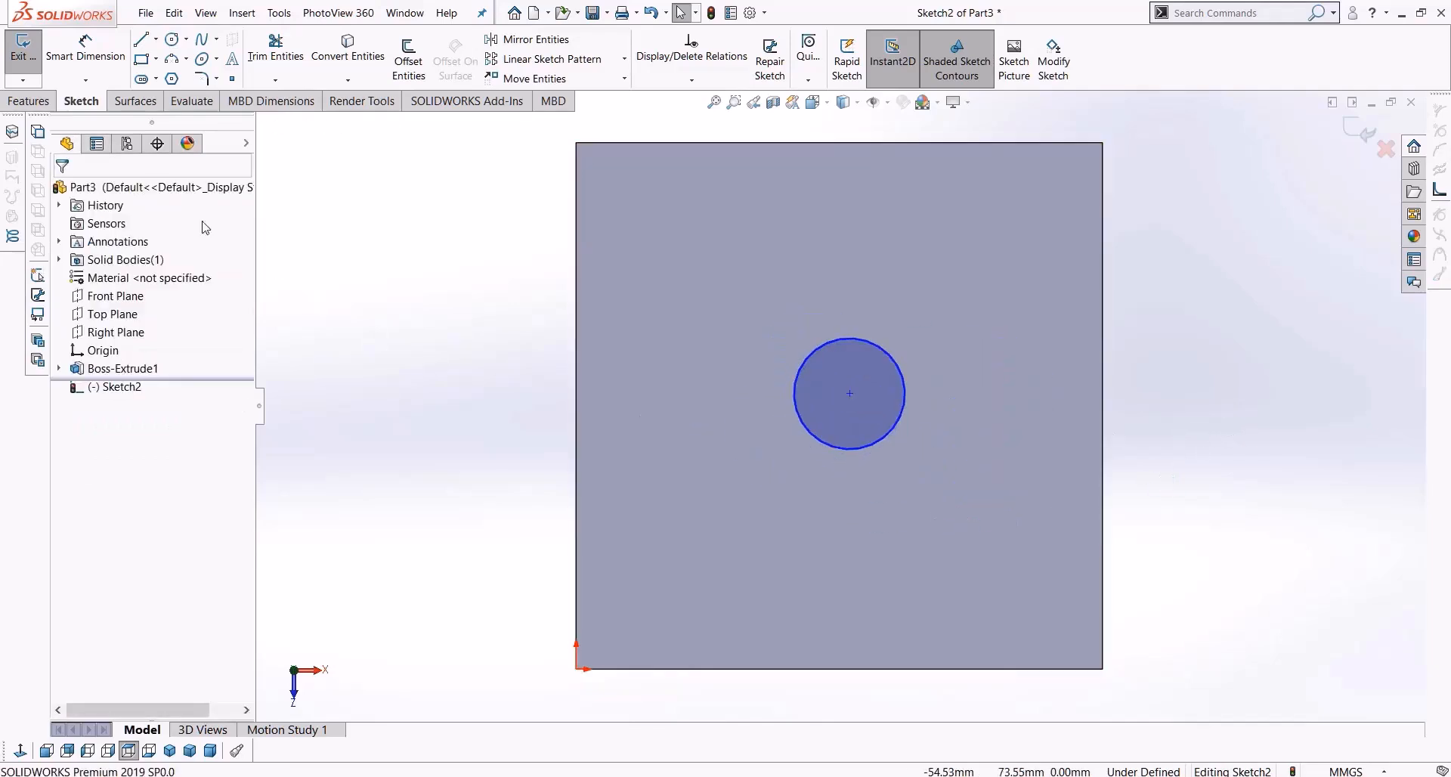
# Draw a horizontal centerline between the side edges' midpoints and try to move the circle's centre onto its midpoint
pyautogui.click(156, 38)
pyautogui.click(181, 74)
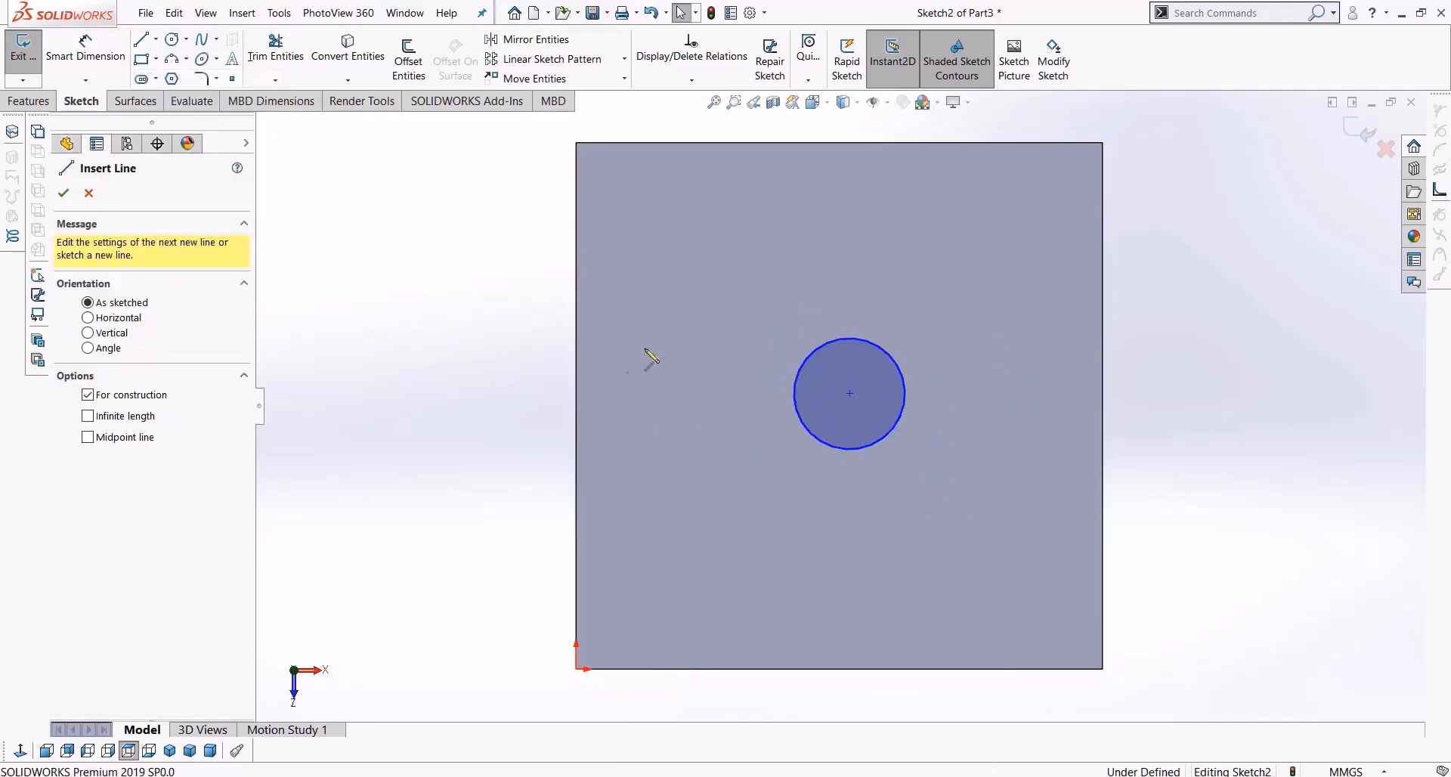
pyautogui.click(575, 406)
pyautogui.click(1103, 406)
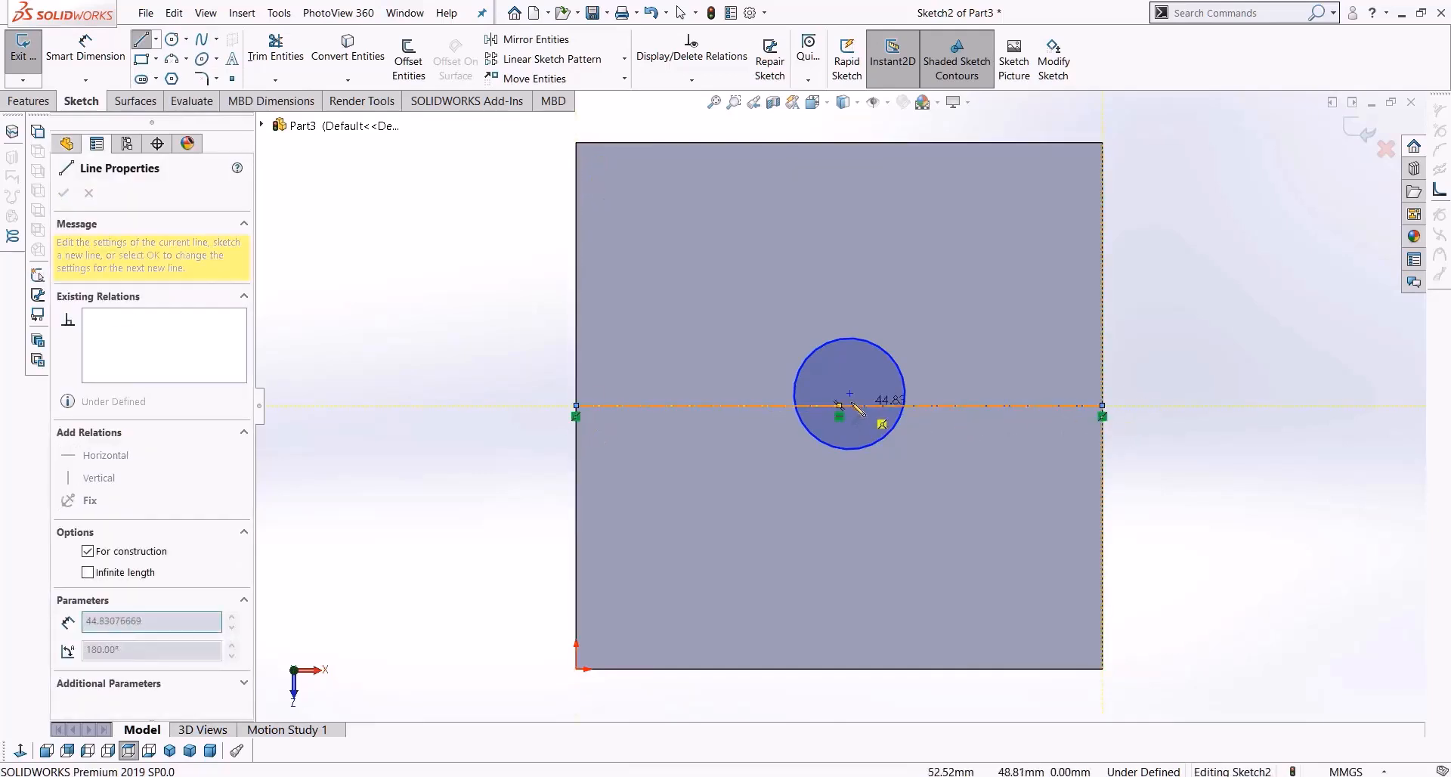
pyautogui.press('Escape')
pyautogui.moveTo(849, 394)
pyautogui.mouseDown()
pyautogui.moveTo(892, 548)
pyautogui.moveTo(839, 405)
pyautogui.mouseUp()
pyautogui.hotkey('ctrl', 'z')
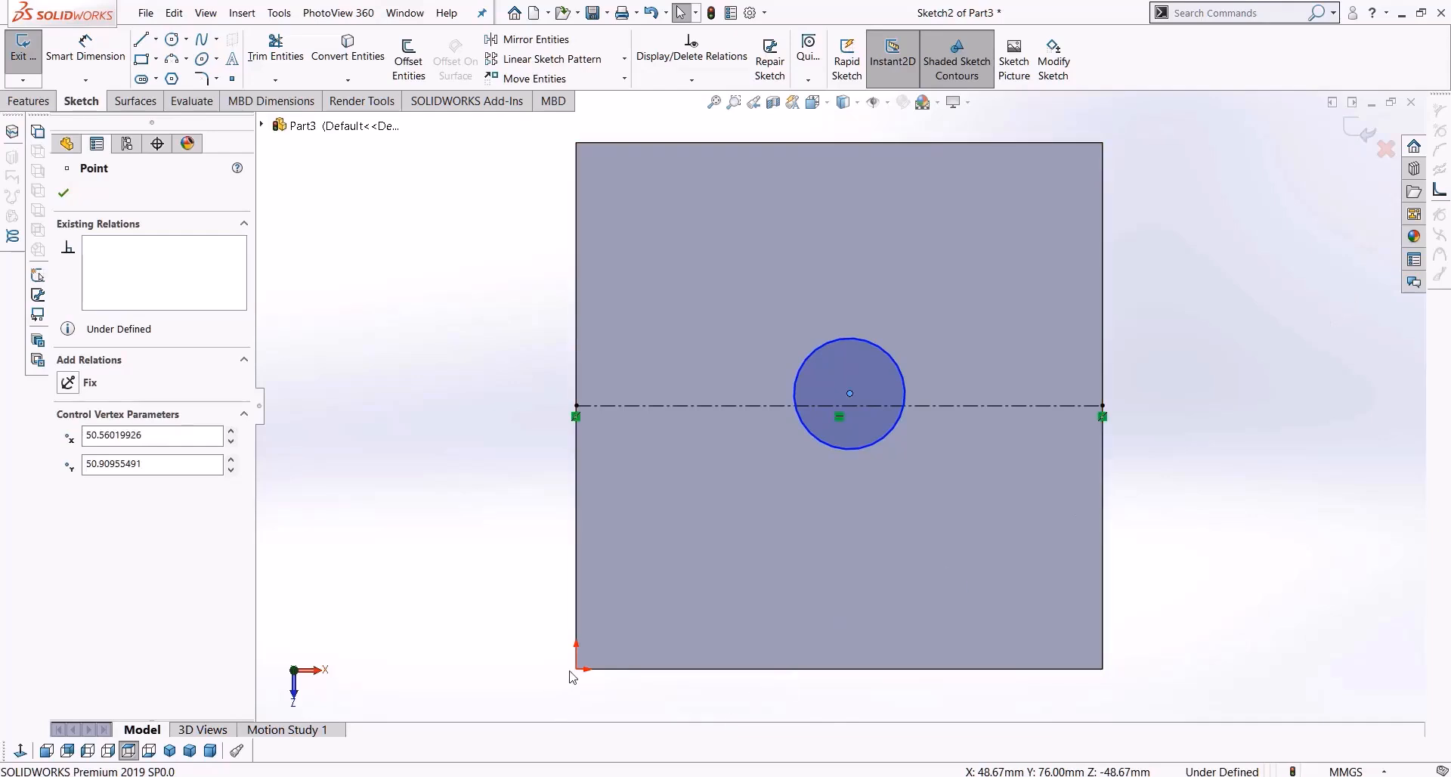
# Exit the circle sketch, then delete that sketch and the block's extrusion while keeping the base sketch
pyautogui.click(1353, 133)
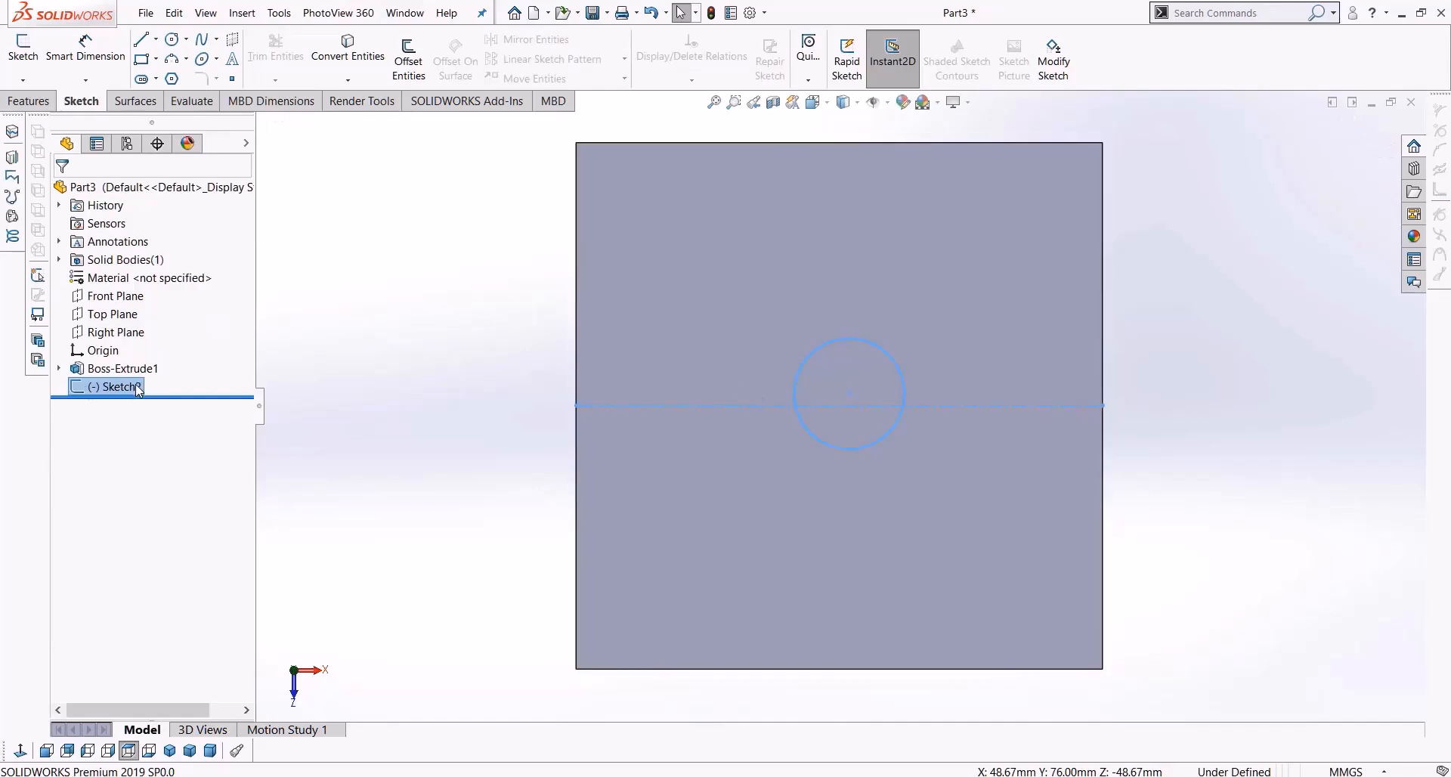
pyautogui.press('Delete')
pyautogui.press('Return')
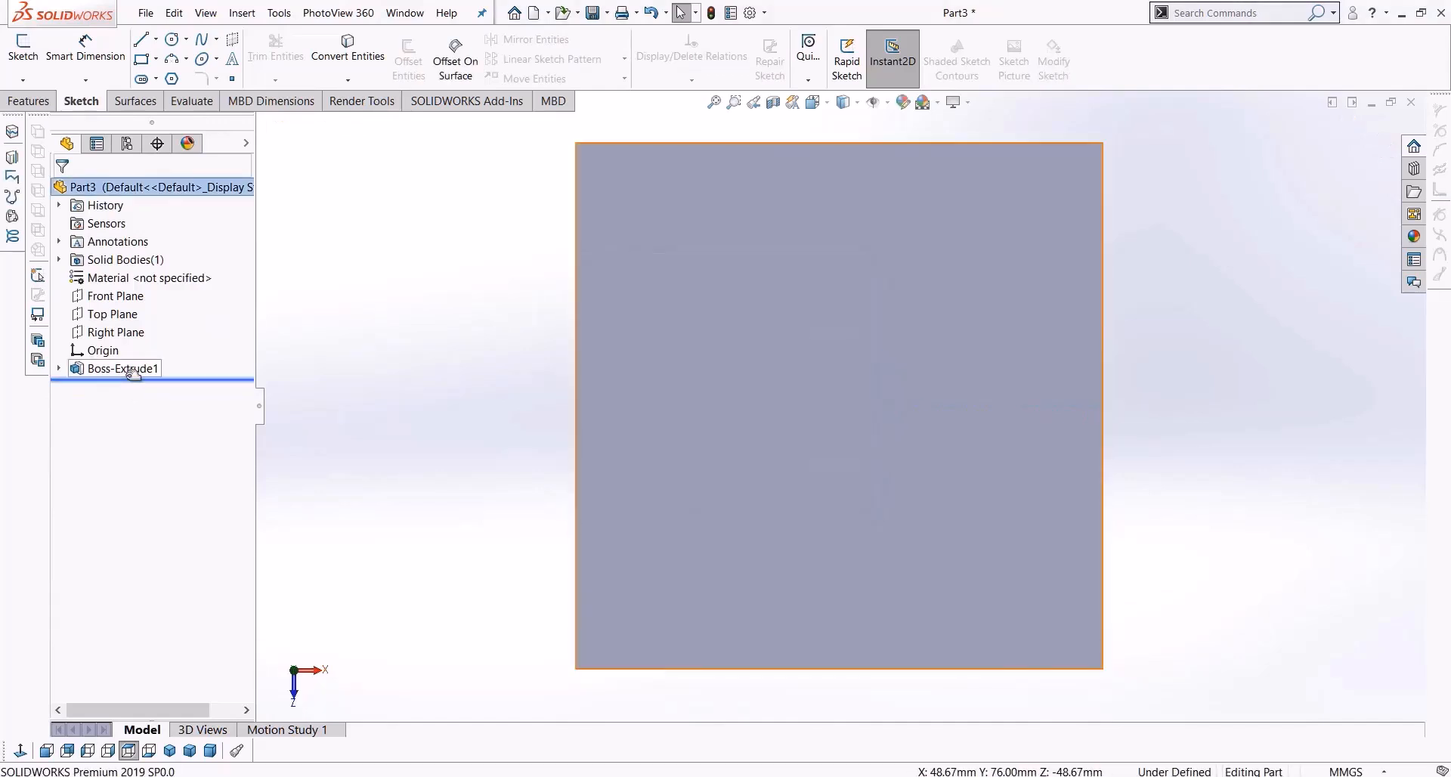
pyautogui.click(130, 372)
pyautogui.press('Delete')
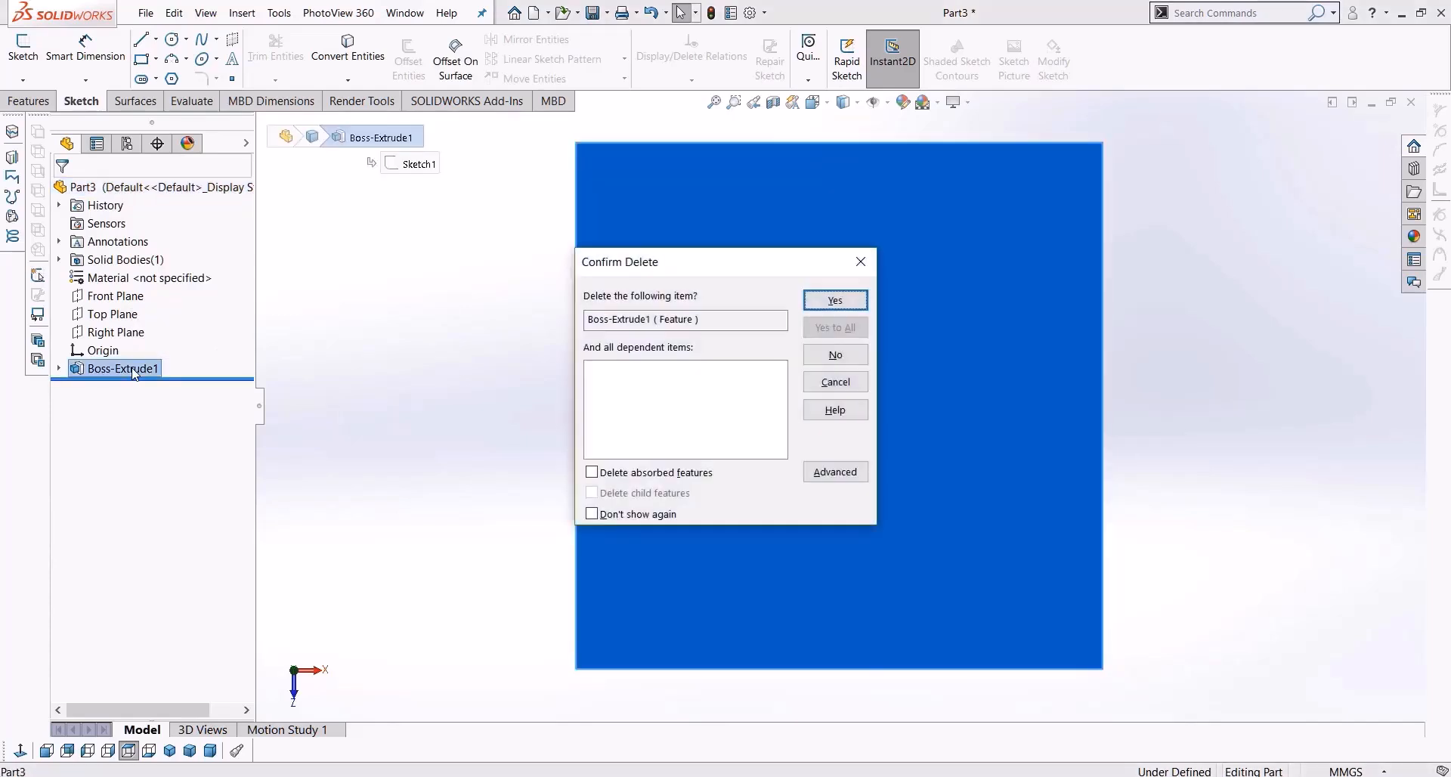
pyautogui.press('Return')
# Reopen the base sketch on the Top Plane for editing and delete its square
pyautogui.click(132, 355)
pyautogui.rightClick(110, 353)
pyautogui.click(128, 308)
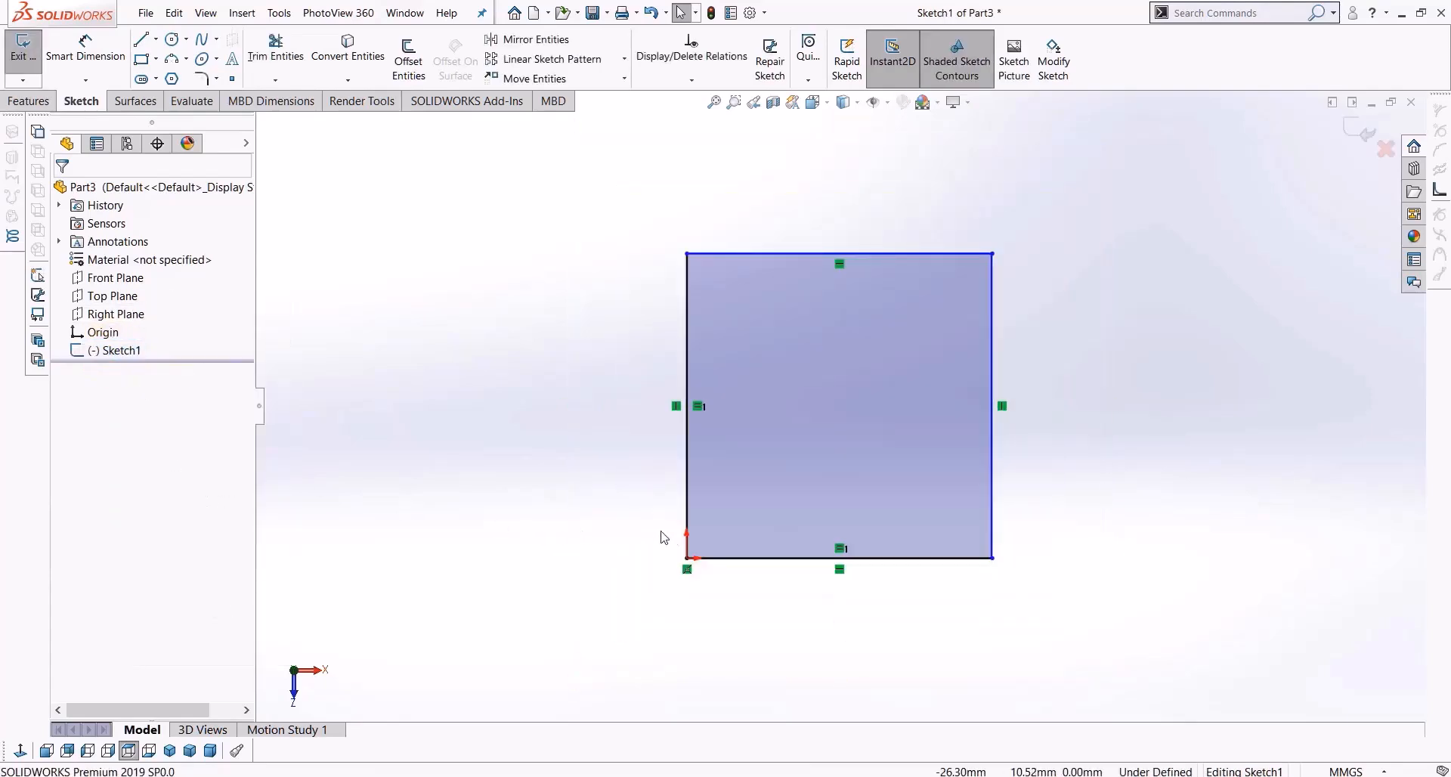
pyautogui.click(787, 467)
pyautogui.press('Delete')
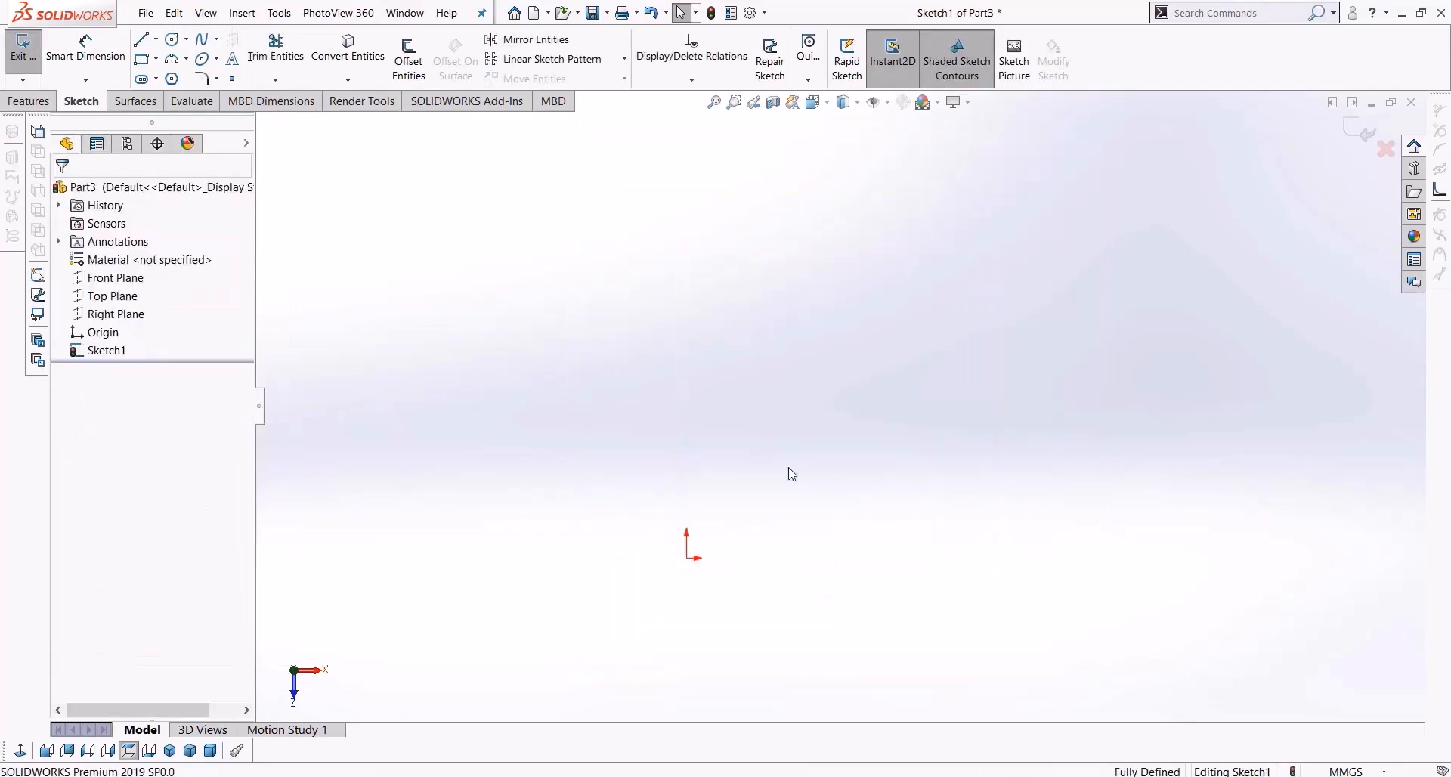
# Sketch a corner rectangle about 97 mm high that encloses the origin without being attached to it
pyautogui.click(155, 58)
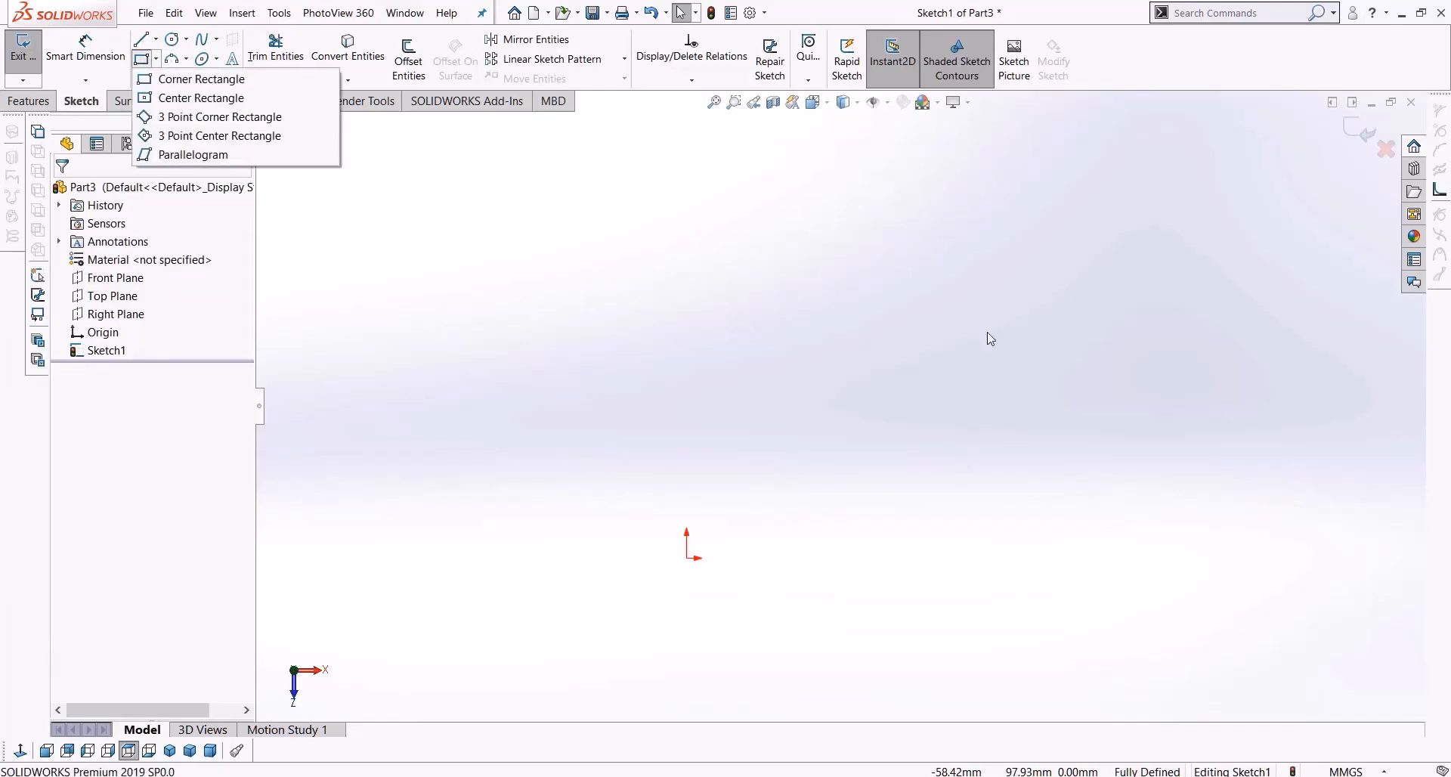
pyautogui.click(226, 79)
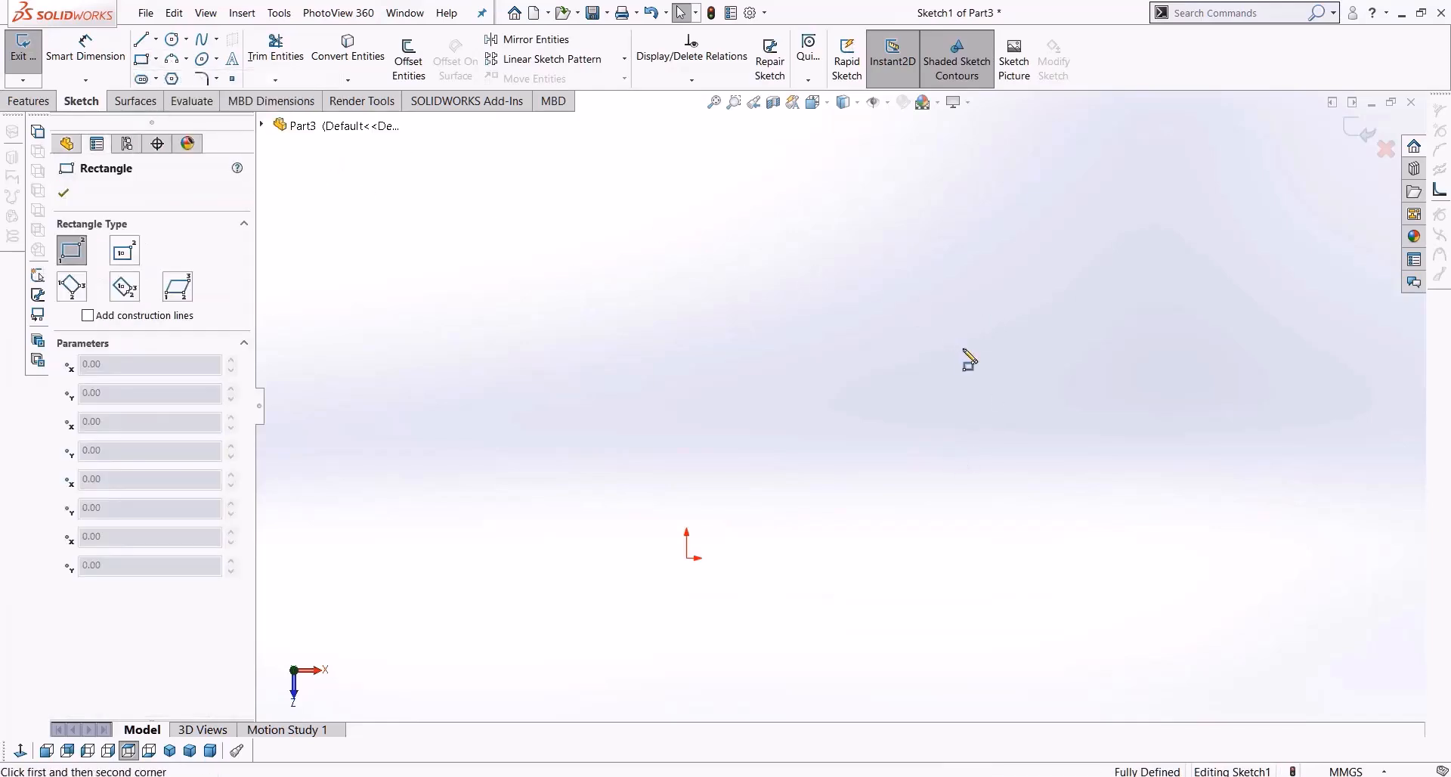
pyautogui.click(878, 393)
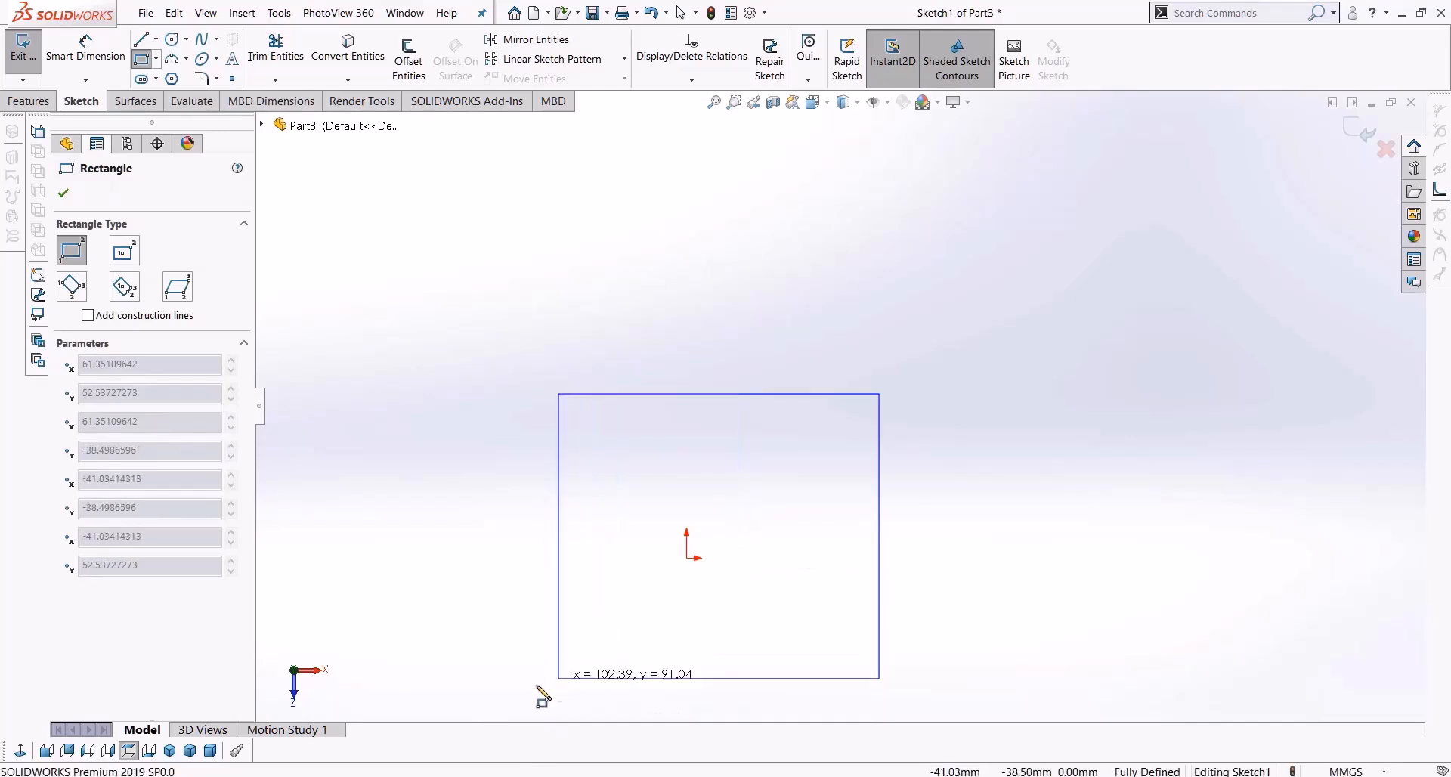
pyautogui.click(494, 696)
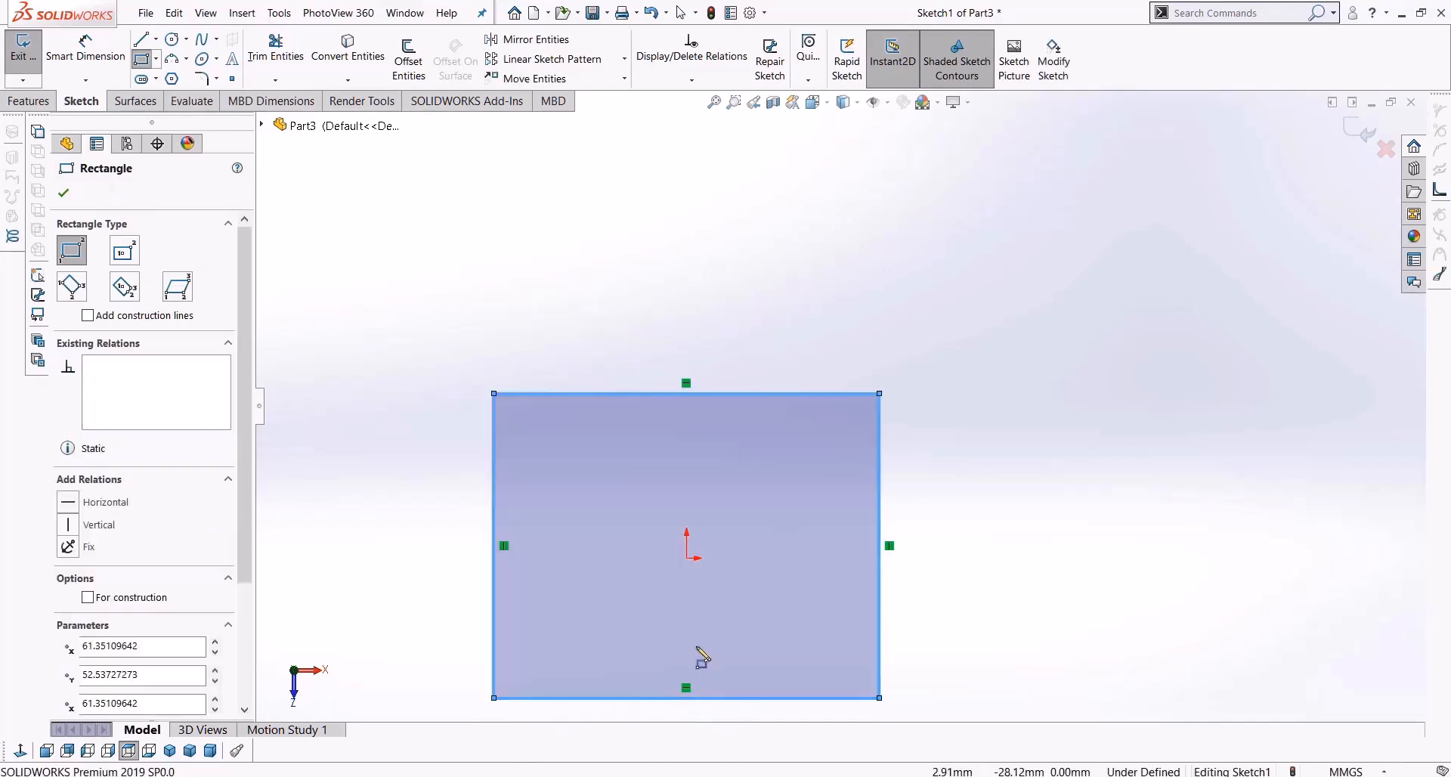
pyautogui.press('Escape')
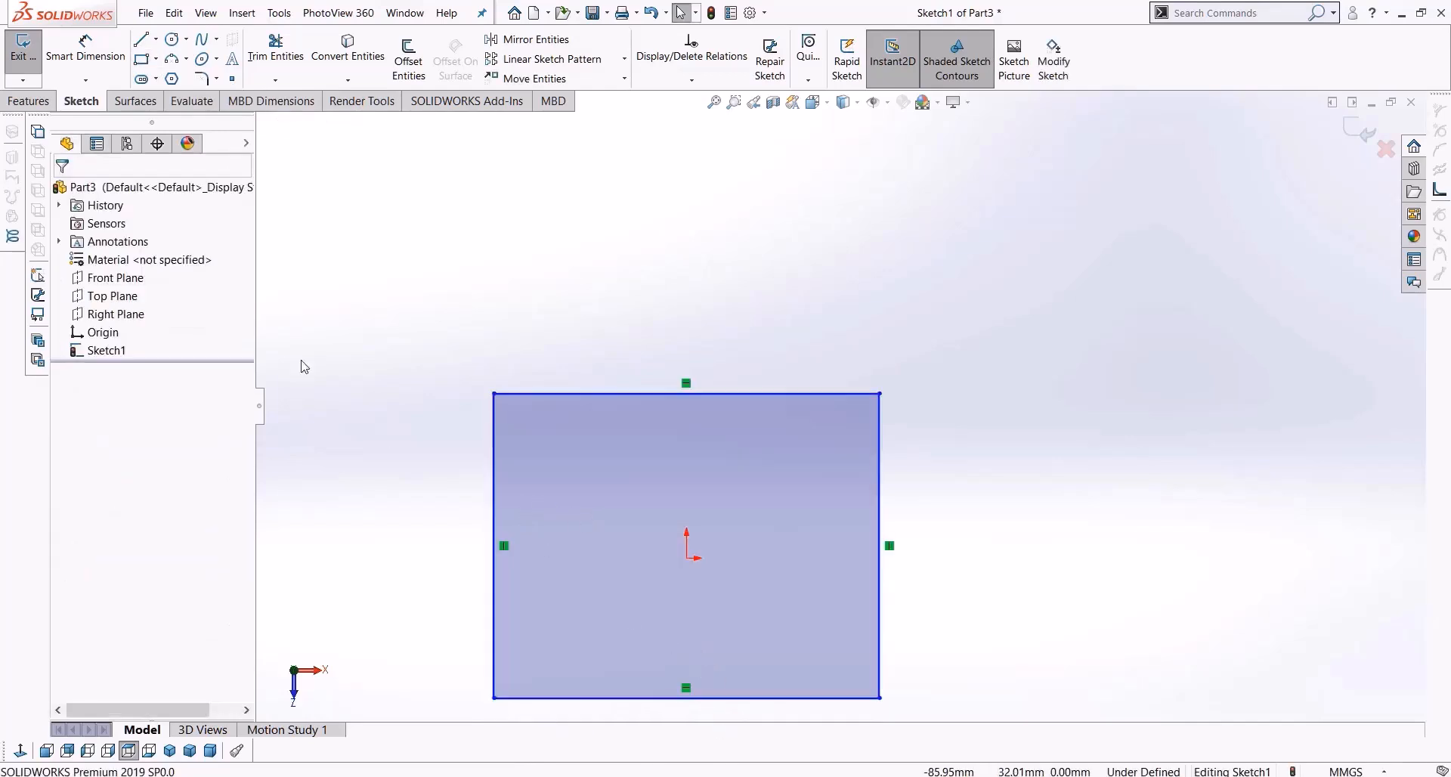
# Dimension the rectangle's left edge and set its height to 50 mm
pyautogui.click(83, 53)
pyautogui.click(495, 517)
pyautogui.click(393, 513)
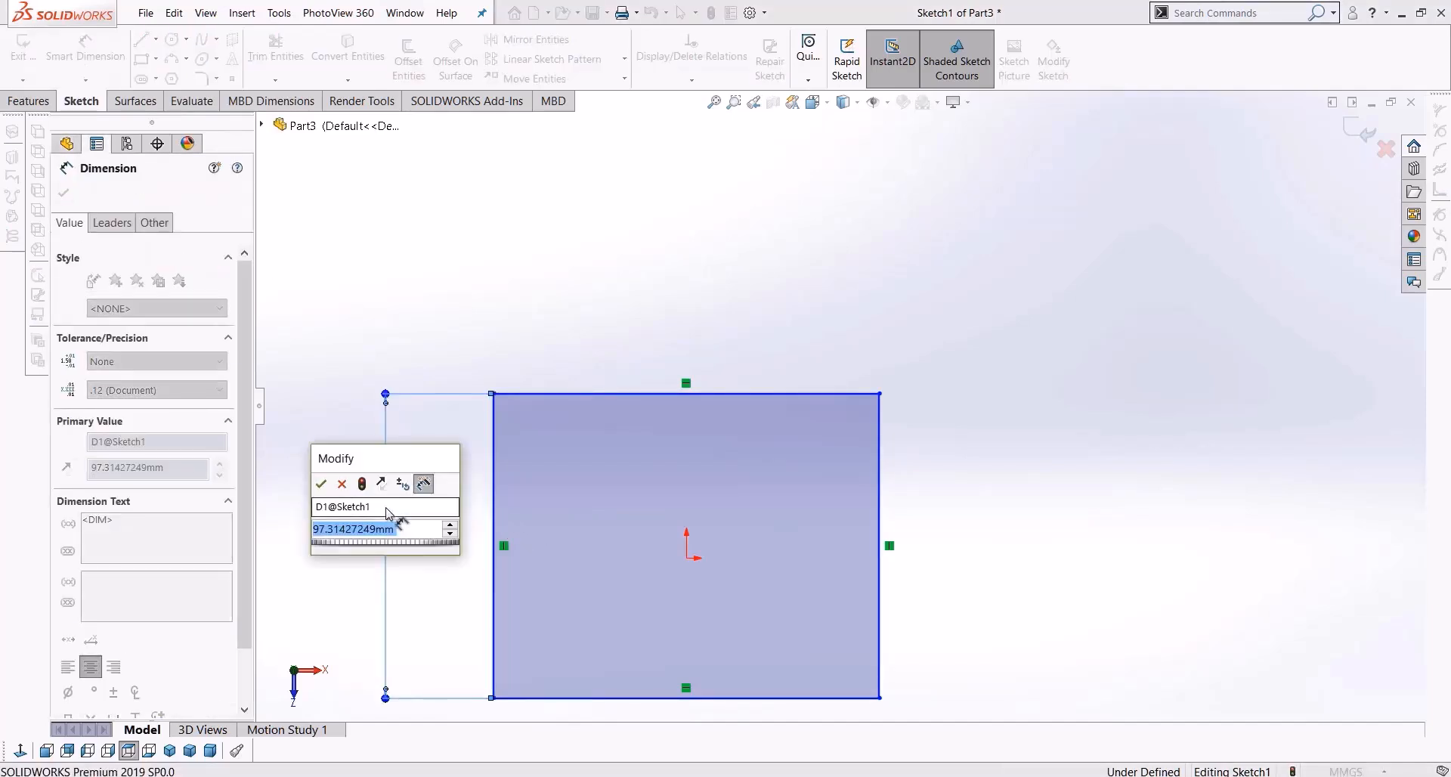
pyautogui.write('50')
pyautogui.press('Return')
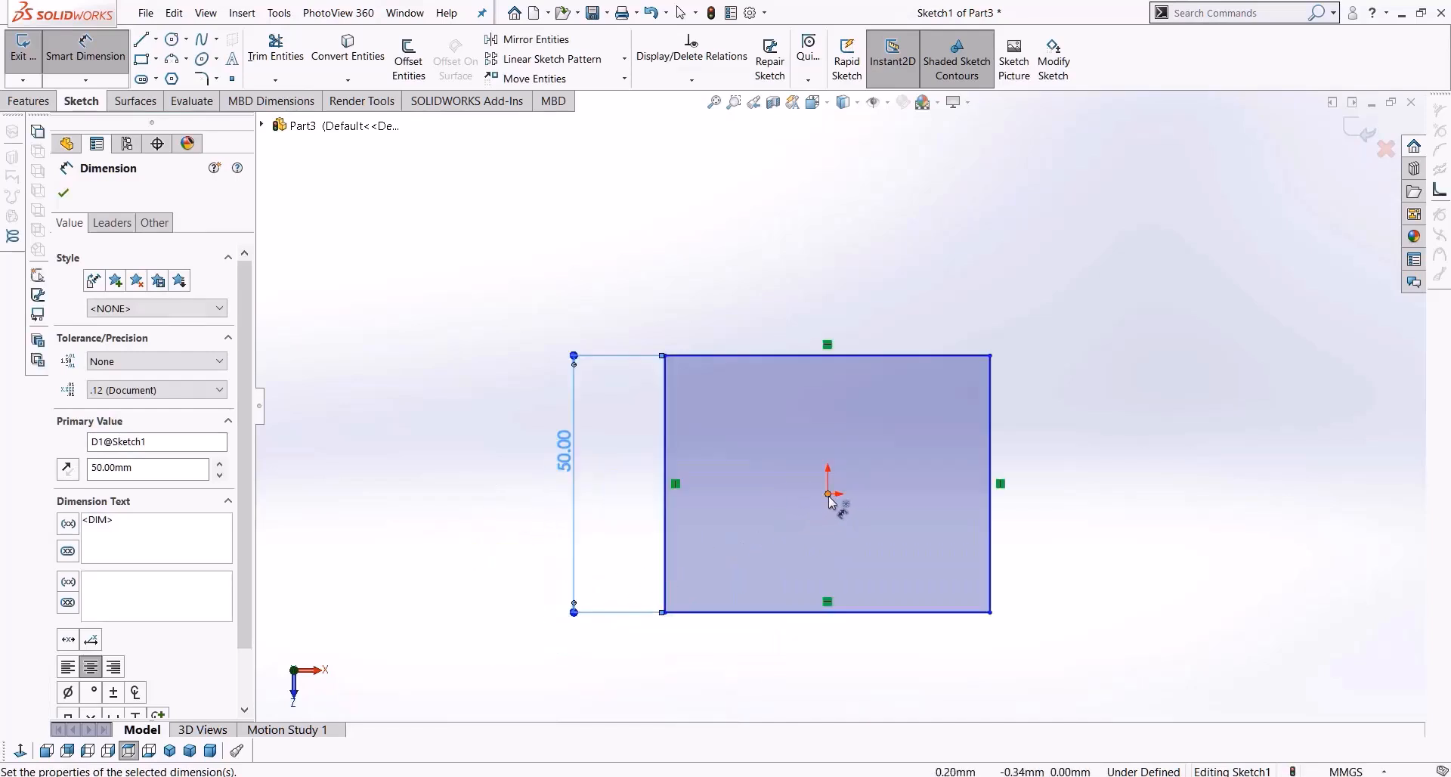
pyautogui.press('Escape')
# Dimension the distance from the rectangle's top edge to the origin and set it to 25 mm
pyautogui.click(862, 355)
pyautogui.click(828, 493)
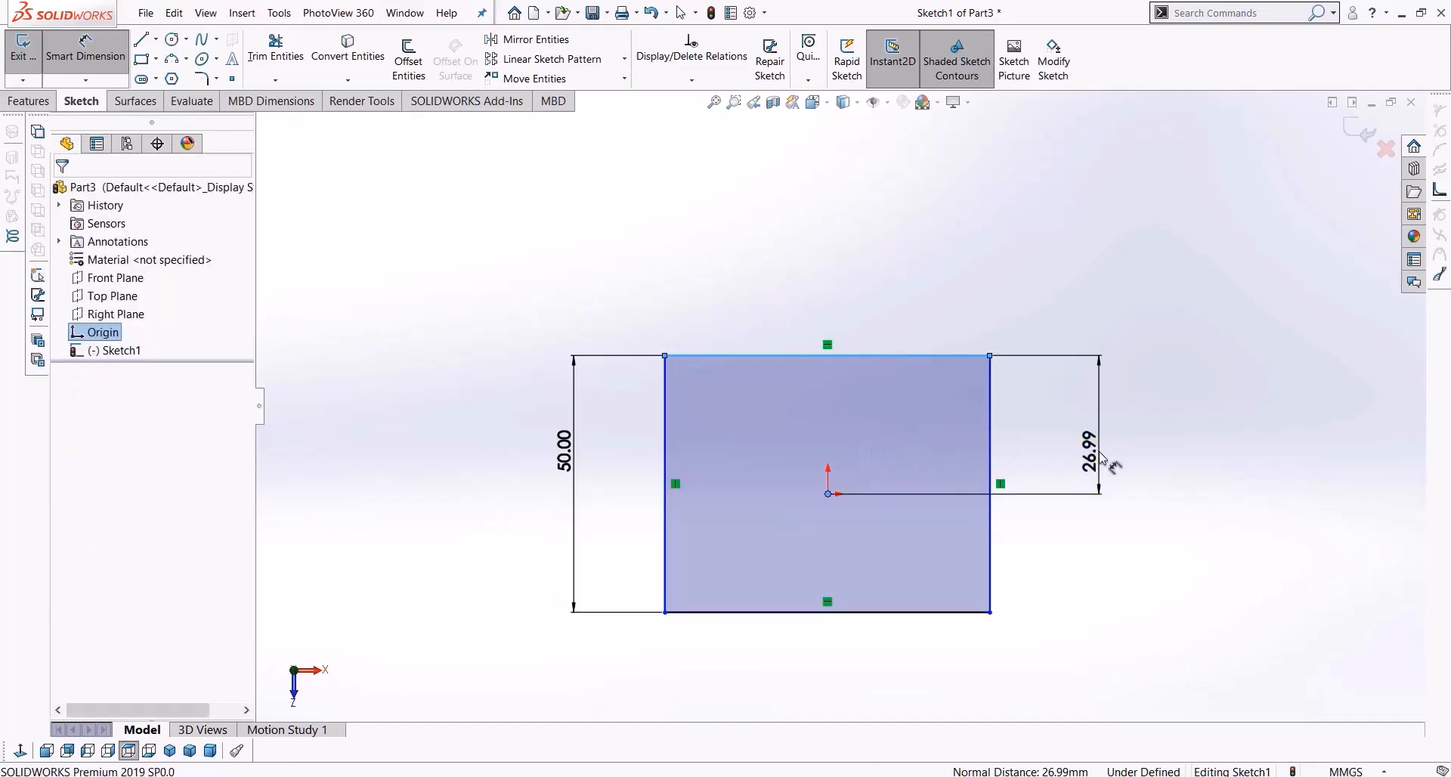
pyautogui.click(1100, 457)
pyautogui.write('25')
pyautogui.press('Return')
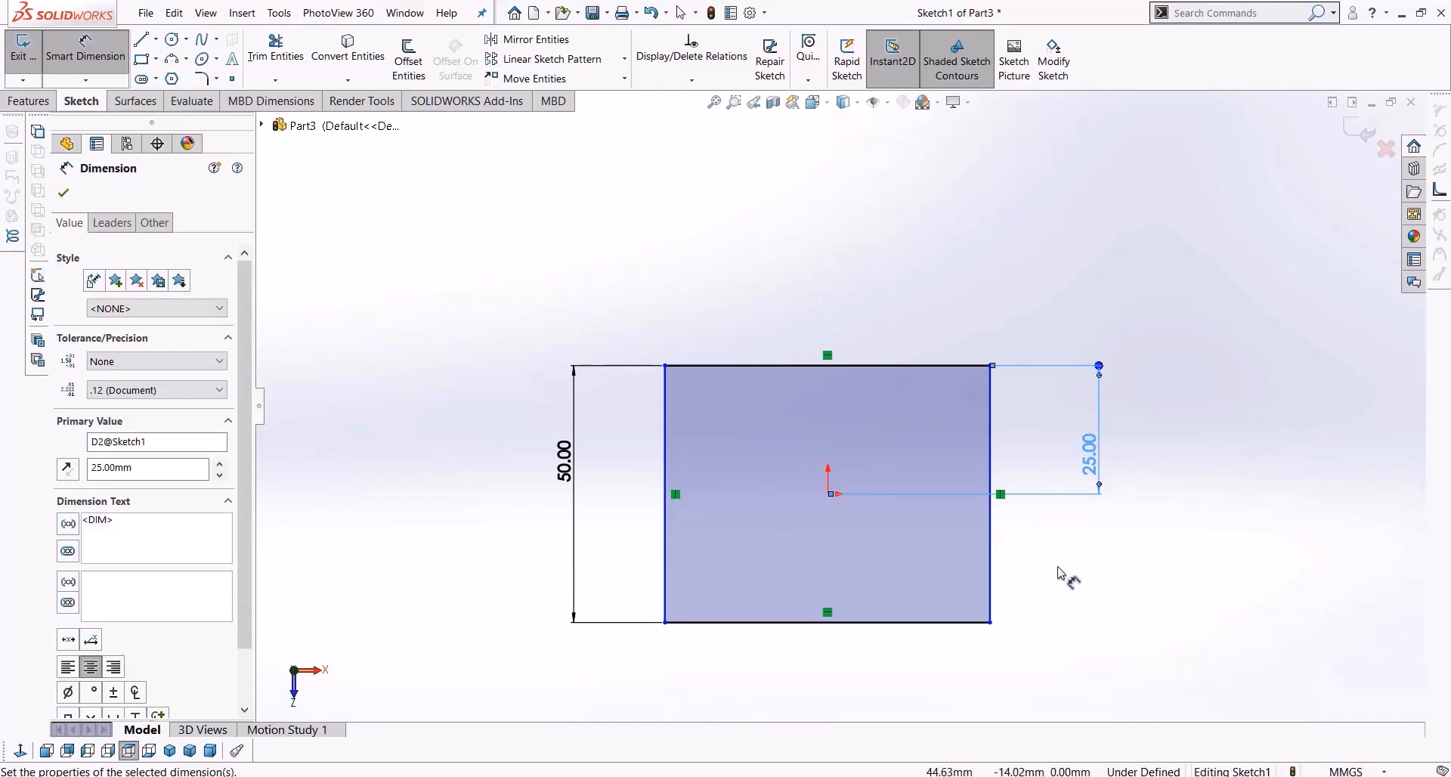
# Delete the whole rectangle together with its dimensions, keeping the sketch open
pyautogui.press('Escape')
pyautogui.moveTo(1148, 281)
pyautogui.mouseDown()
pyautogui.moveTo(565, 585)
pyautogui.moveTo(455, 687)
pyautogui.mouseUp()
pyautogui.press('Delete')
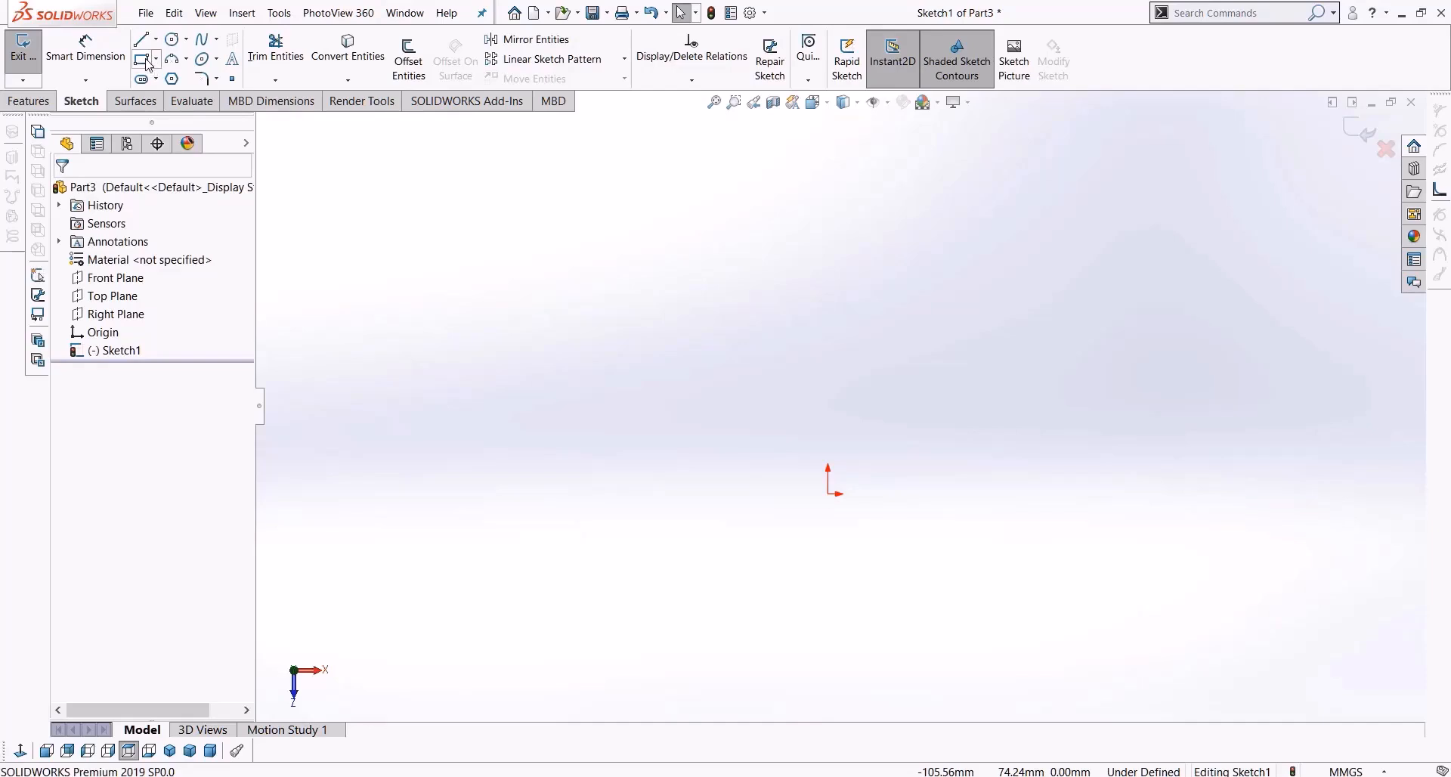
# Sketch a center rectangle about 115 by 79 mm with its centre on the origin
pyautogui.click(155, 59)
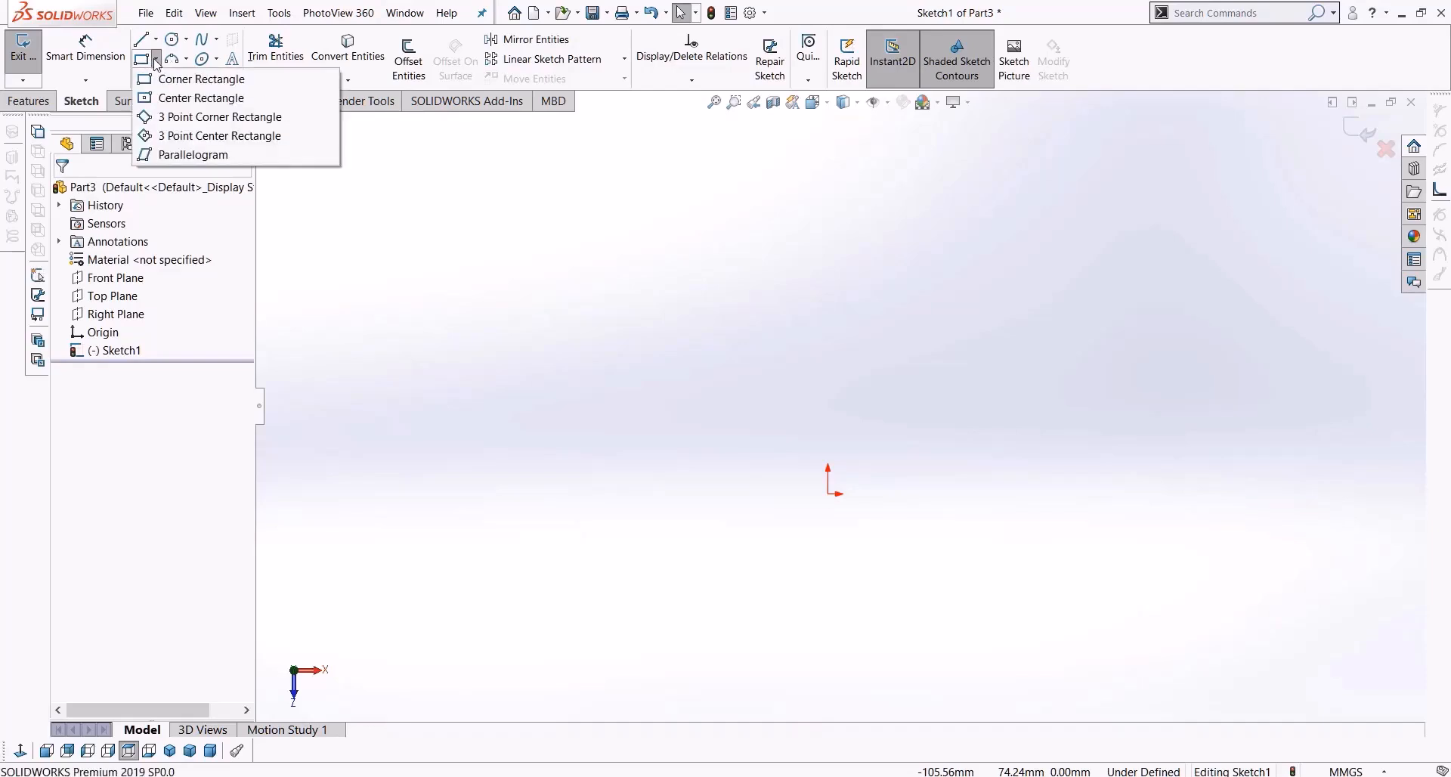
pyautogui.click(182, 98)
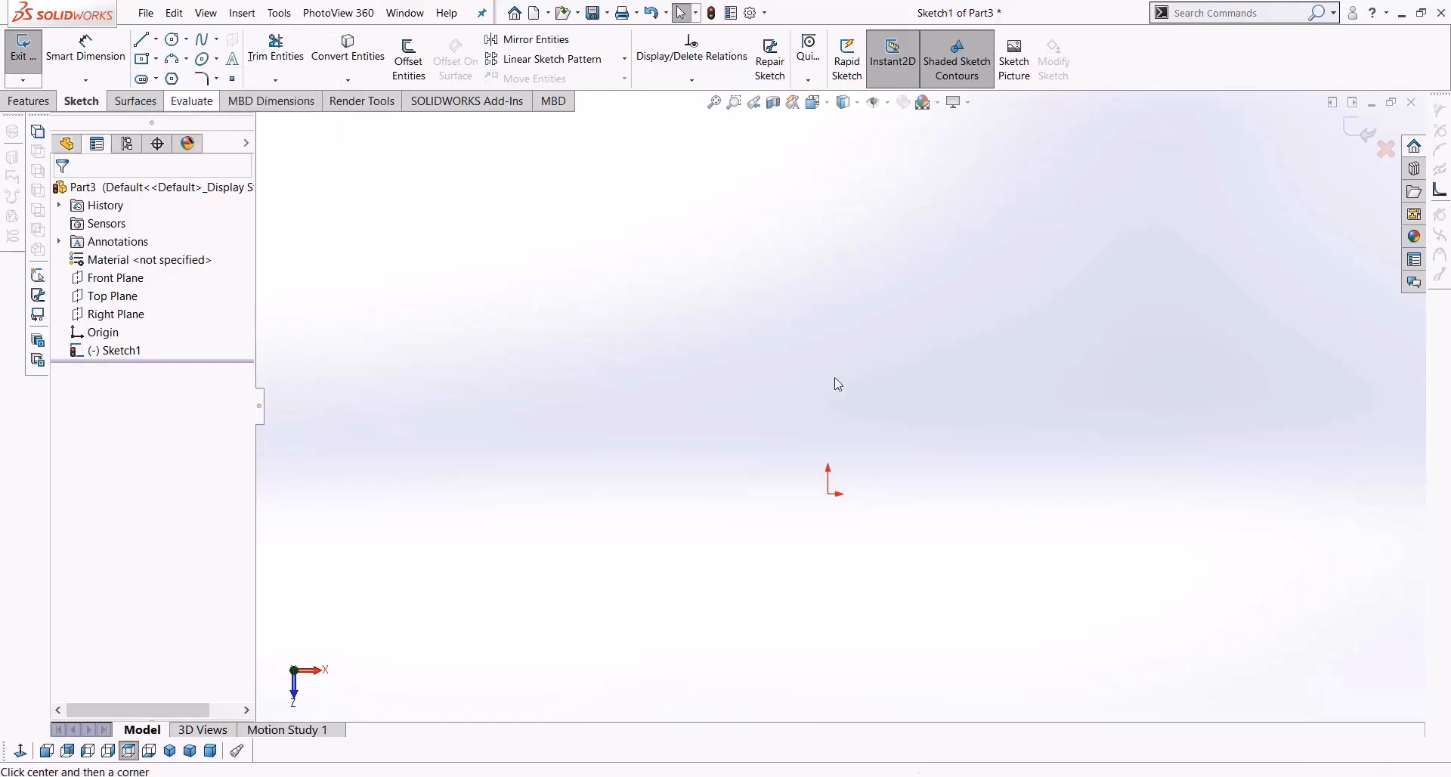
pyautogui.click(829, 493)
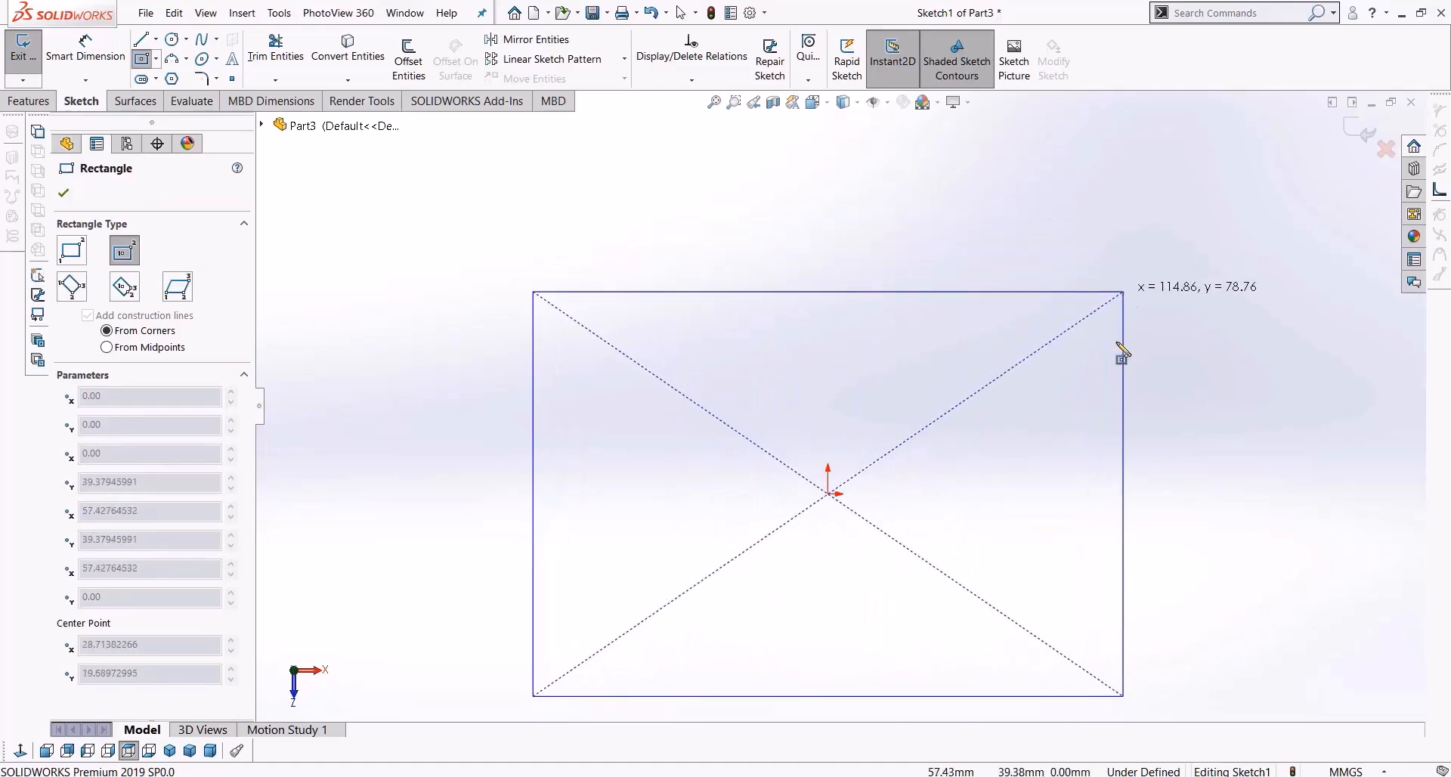
pyautogui.click(1122, 293)
pyautogui.scroll(2, 1073, 509)
pyautogui.scroll(-1, 1064, 509)
pyautogui.press('Escape')
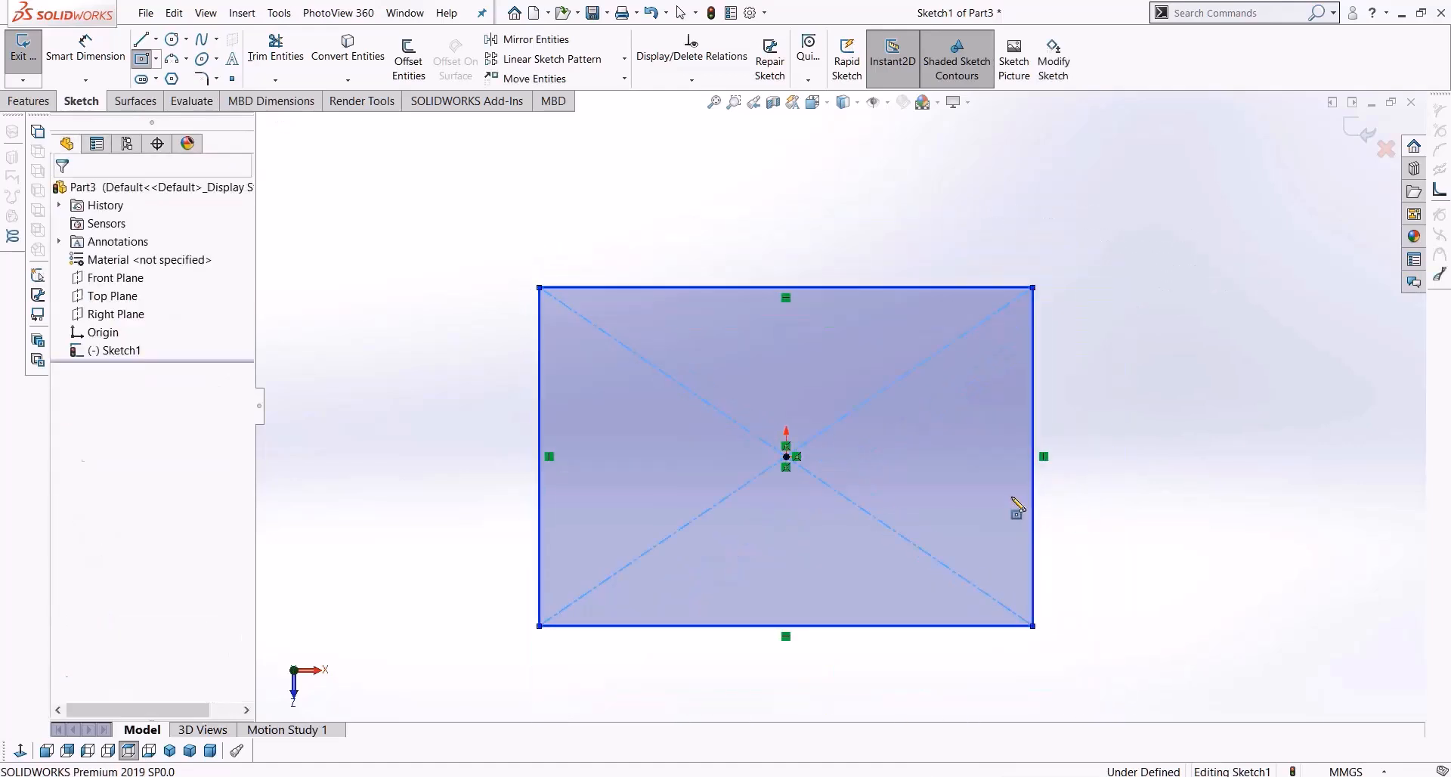
pyautogui.scroll(1, 1004, 502)
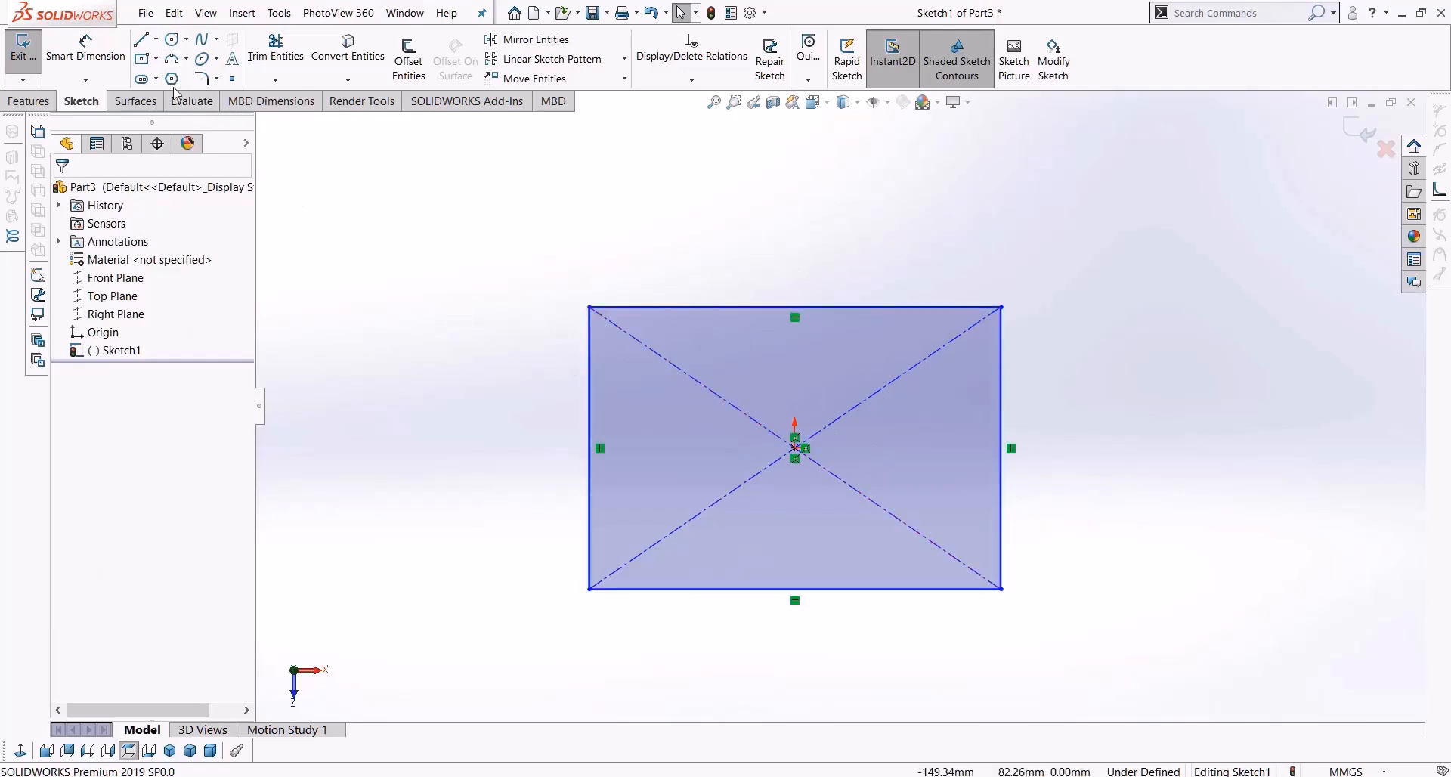
# Dimension the rectangle's bottom edge and set its width to 50 mm
pyautogui.click(85, 51)
pyautogui.click(770, 594)
pyautogui.click(776, 679)
pyautogui.write('50')
pyautogui.press('Return')
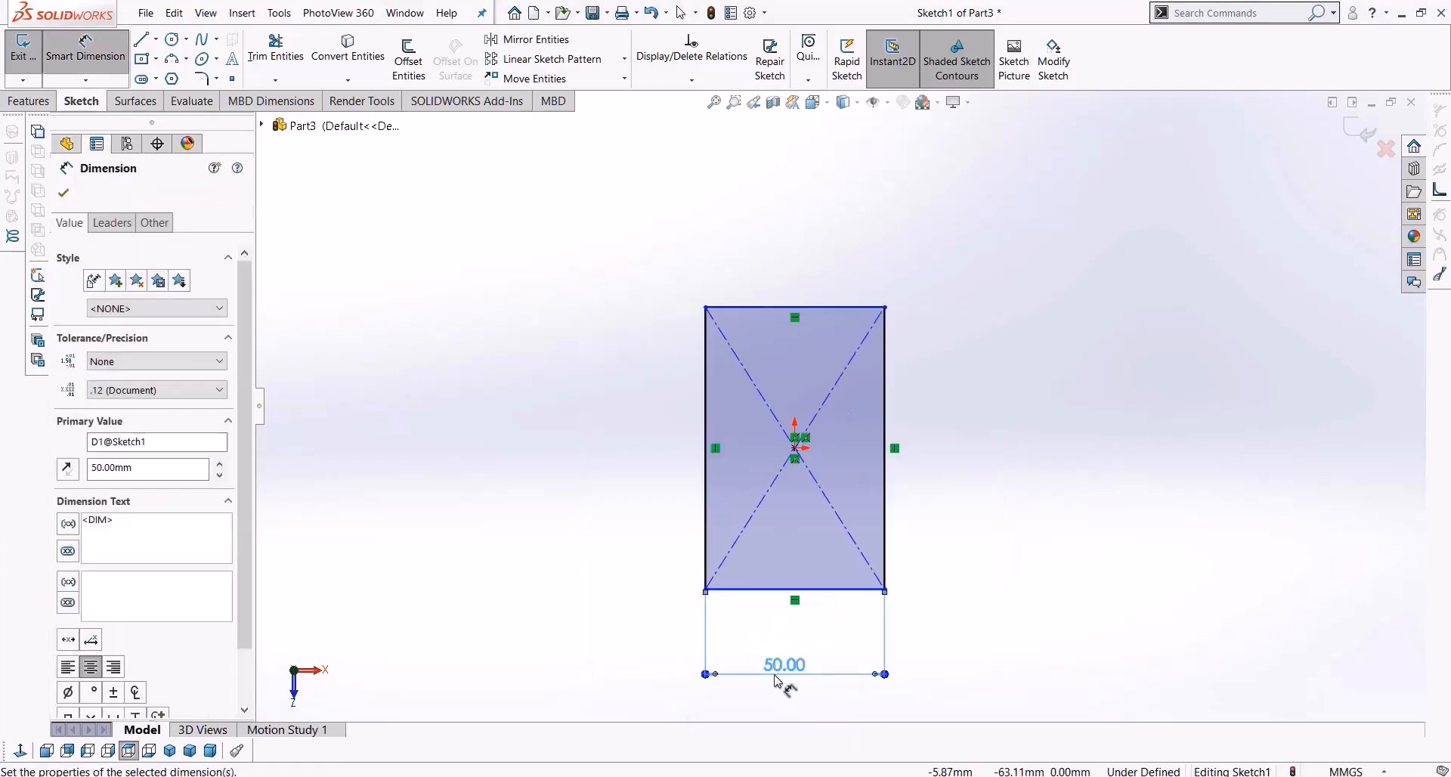
pyautogui.press('Escape')
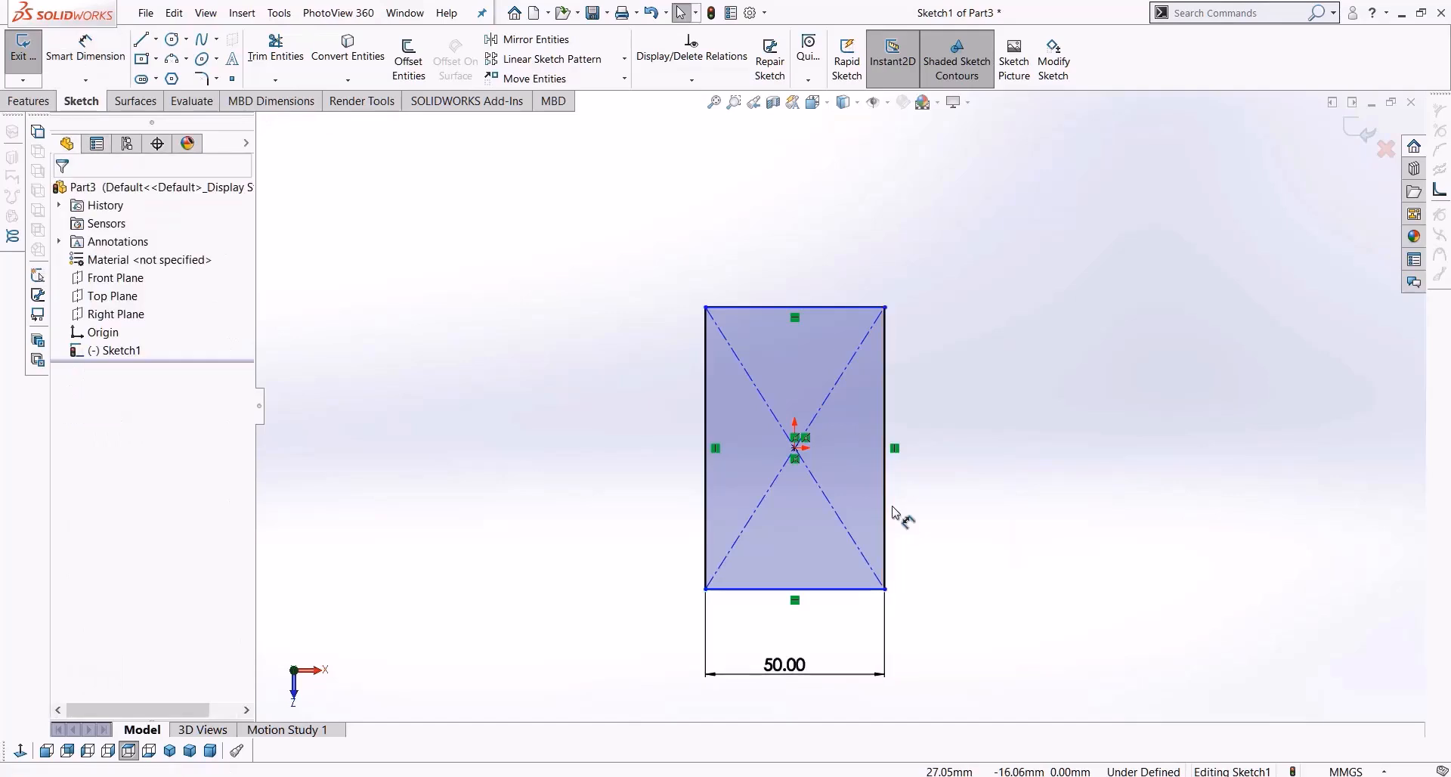
# Apply an Equal relation between the rectangle's bottom edge and right edge
pyautogui.click(839, 590)
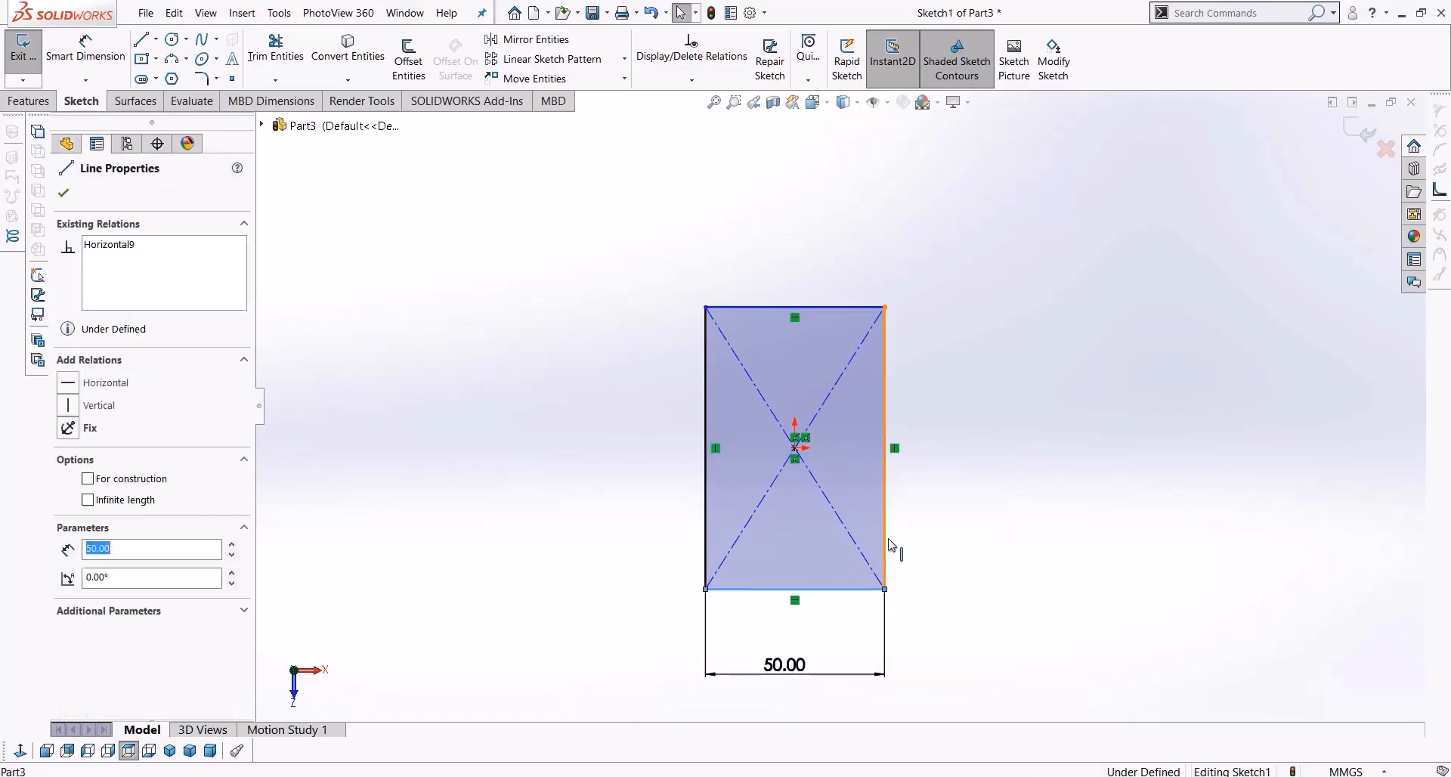
pyautogui.keyDown('ctrl'); pyautogui.click(885, 550); pyautogui.keyUp('ctrl')
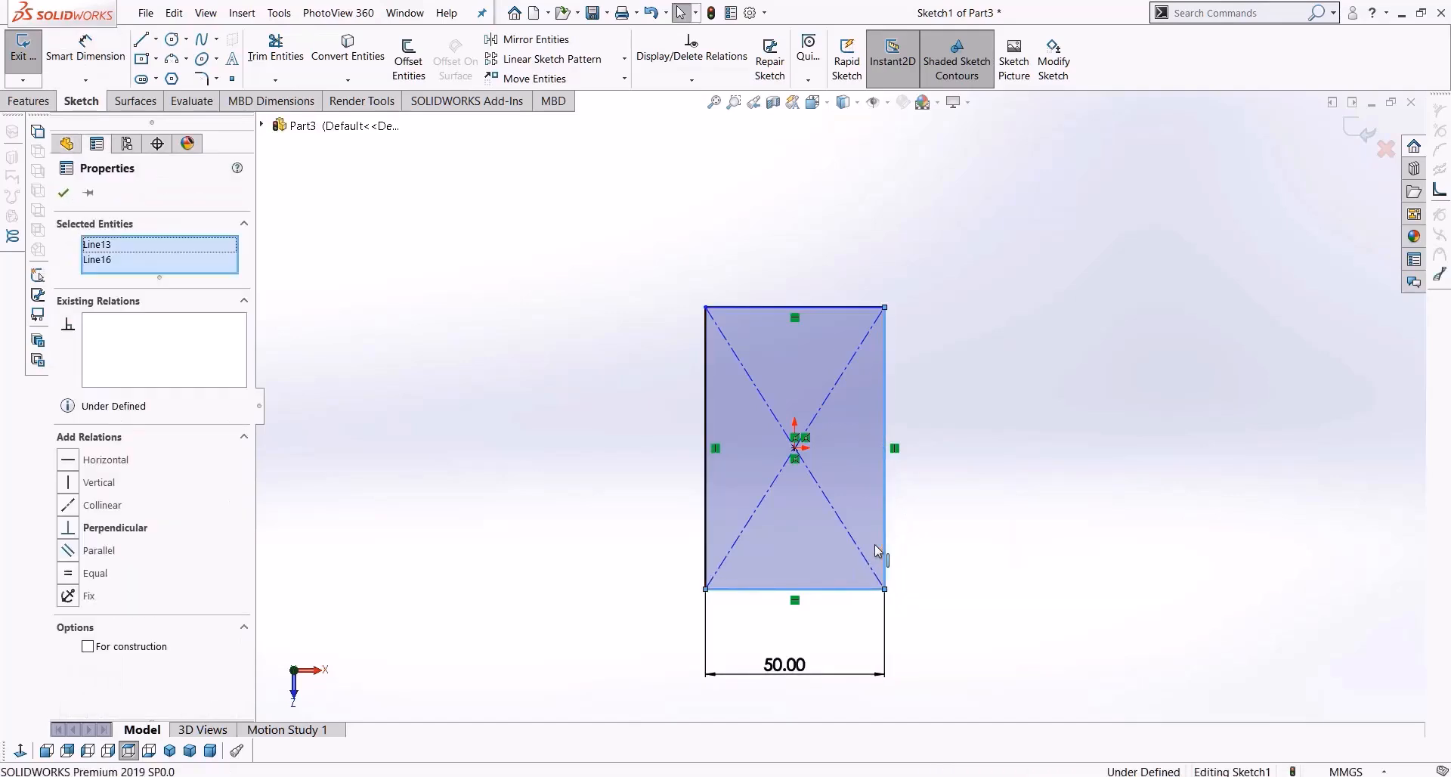
pyautogui.click(68, 574)
pyautogui.press('Escape')
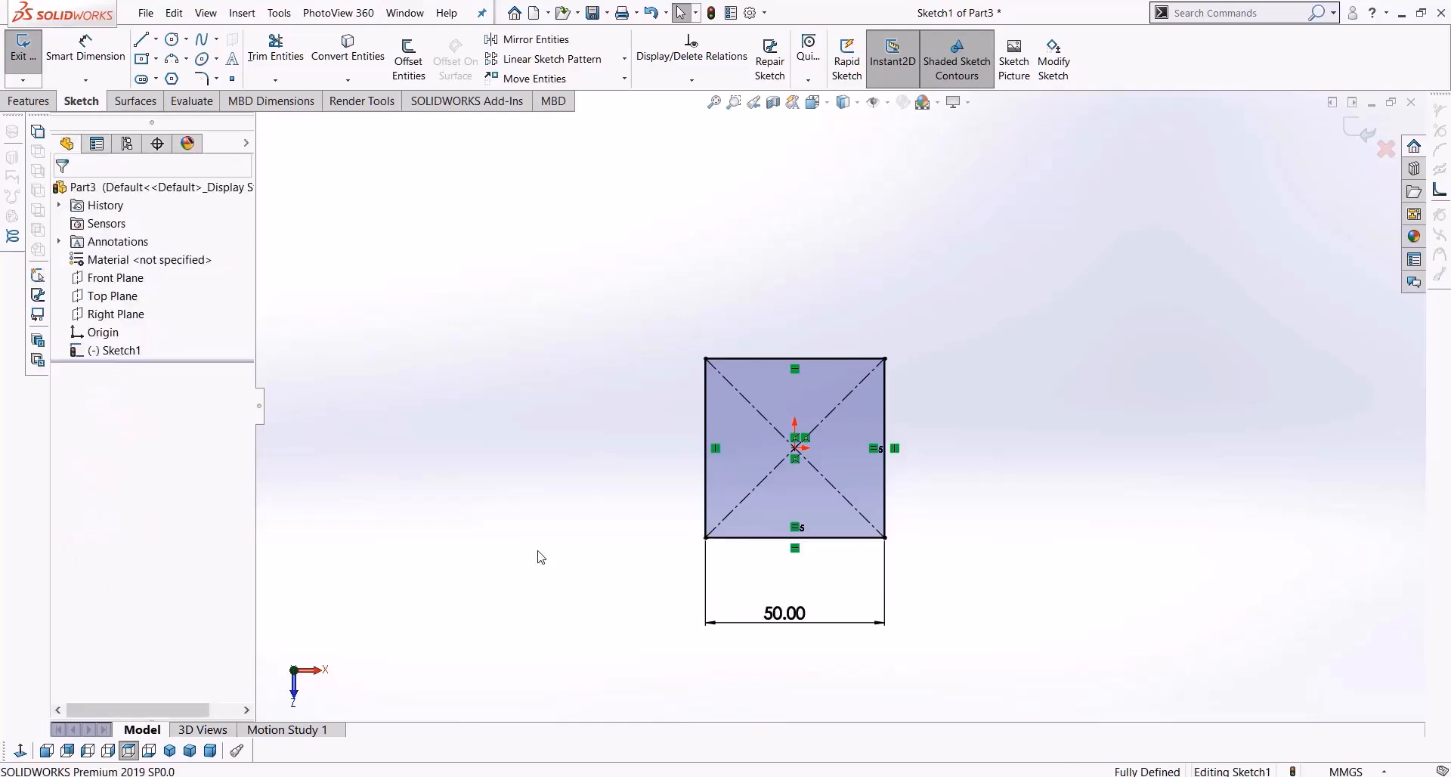
# Sketch a separate horizontal line above and to the right of the square
pyautogui.click(140, 41)
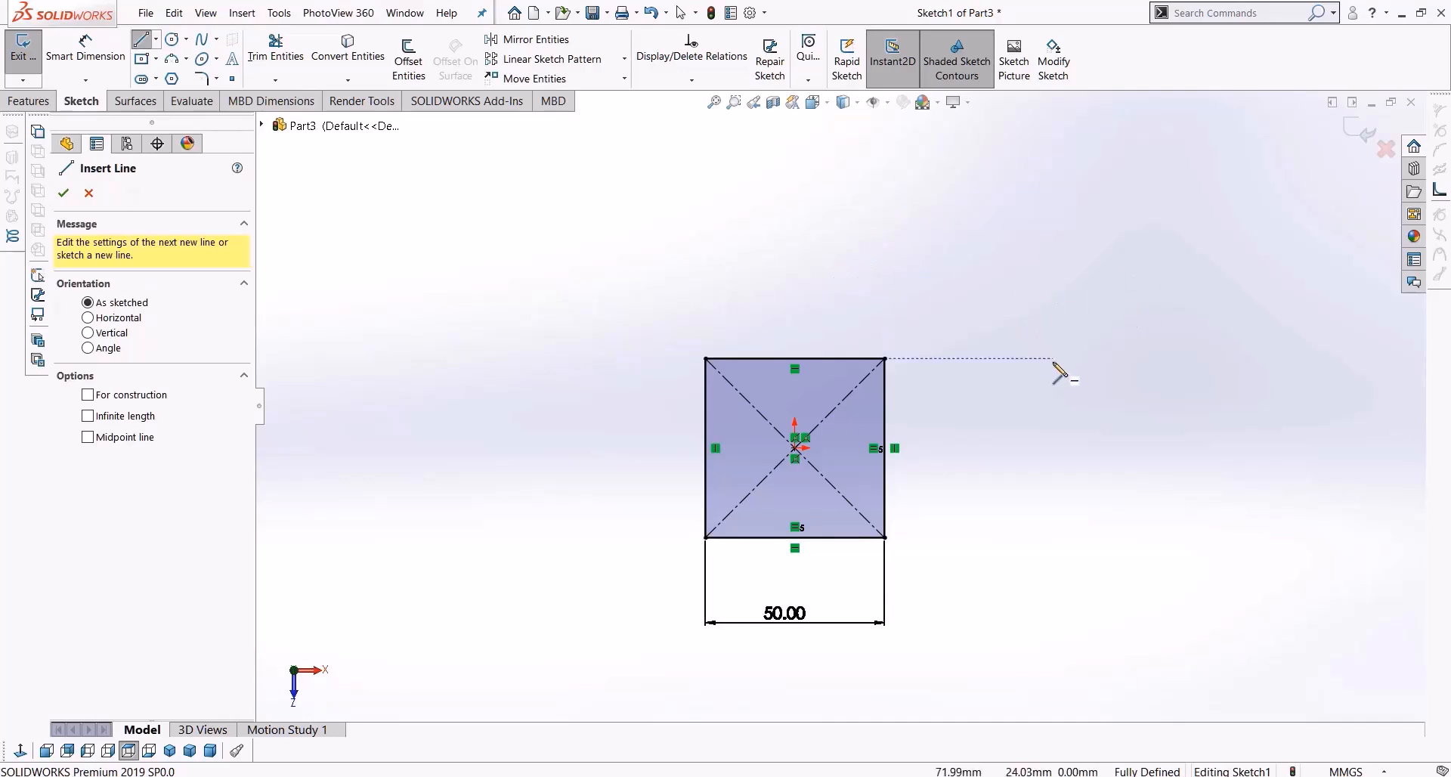
pyautogui.click(896, 253)
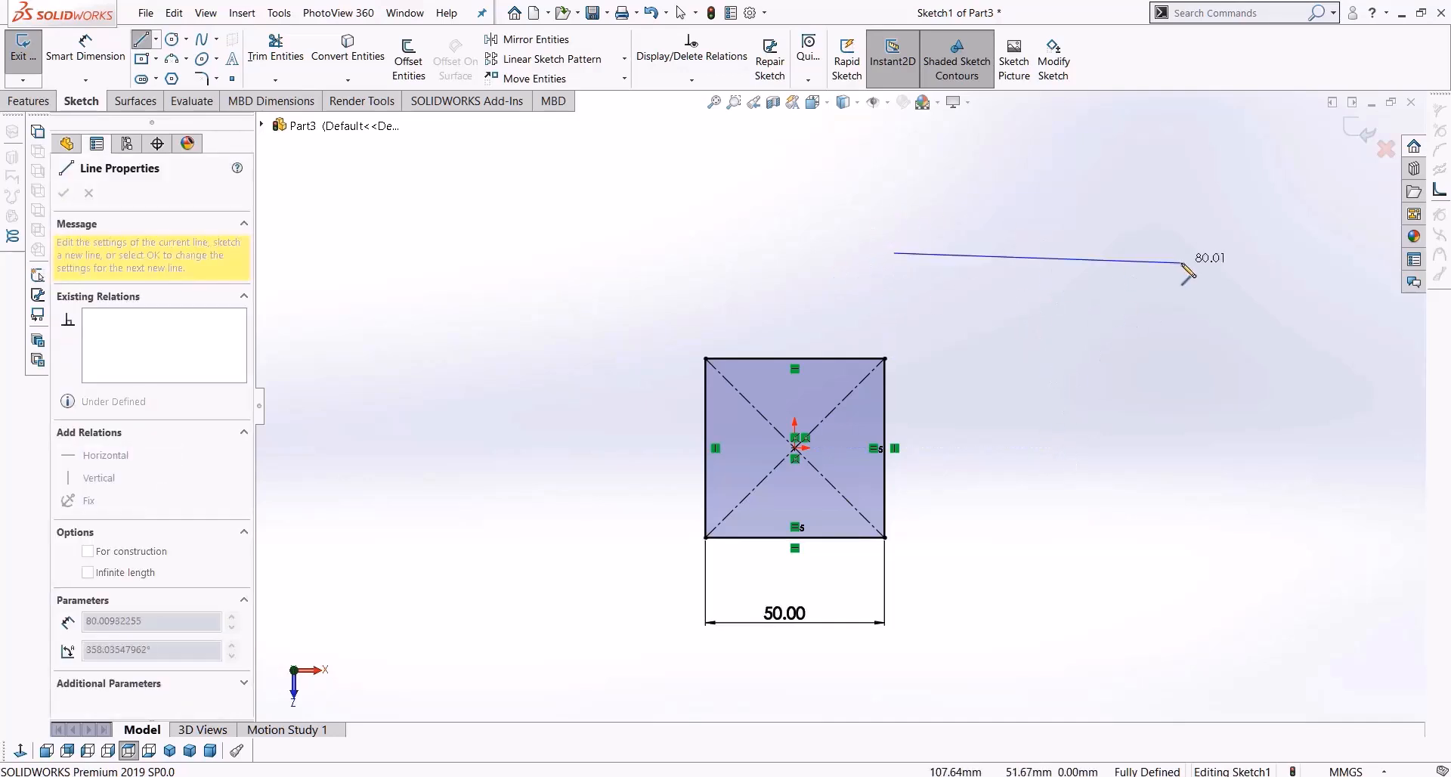
pyautogui.click(1081, 253)
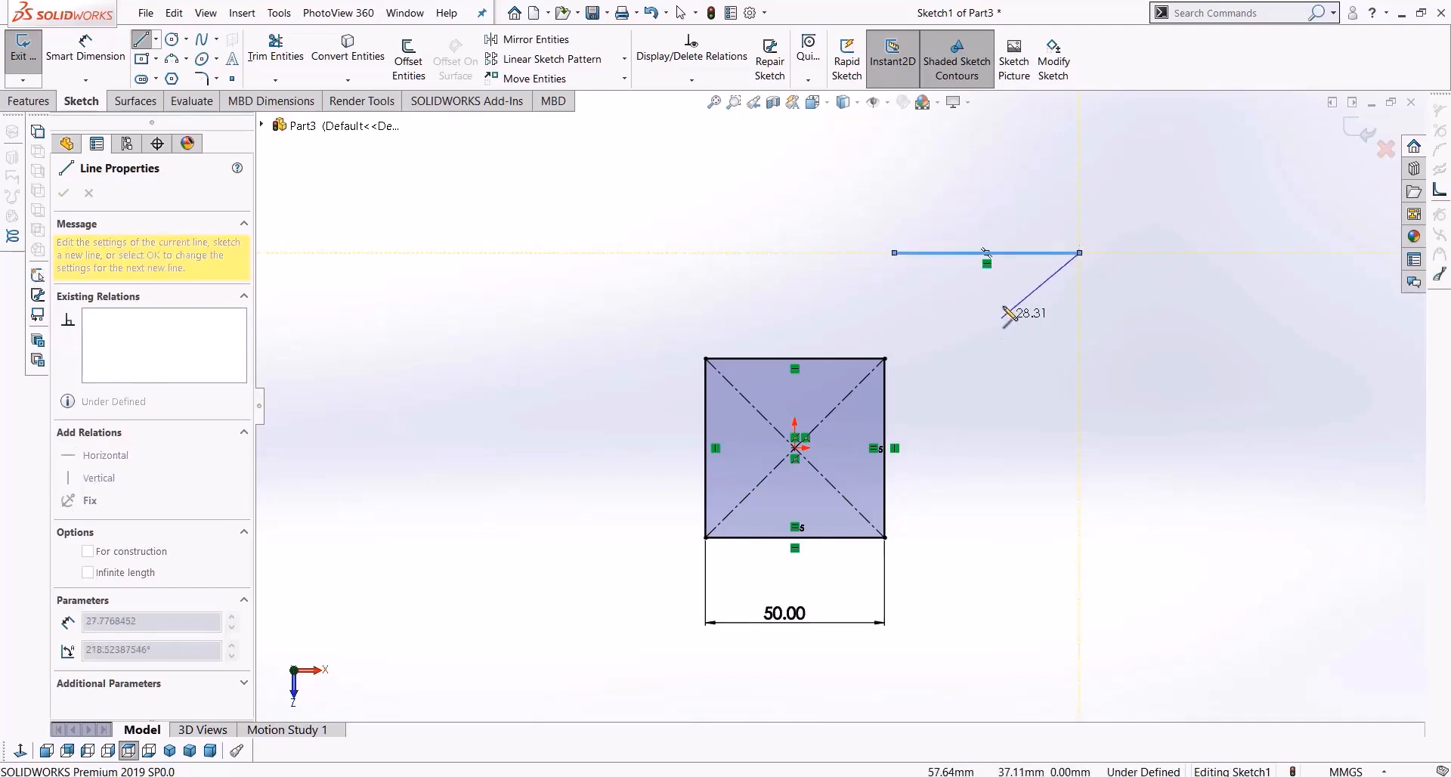
pyautogui.press('Escape')
# Tilt the separate line by moving its right endpoint down, then apply a Horizontal relation to it
pyautogui.moveTo(1080, 252); pyautogui.dragTo(1068, 309)
pyautogui.click(1001, 287)
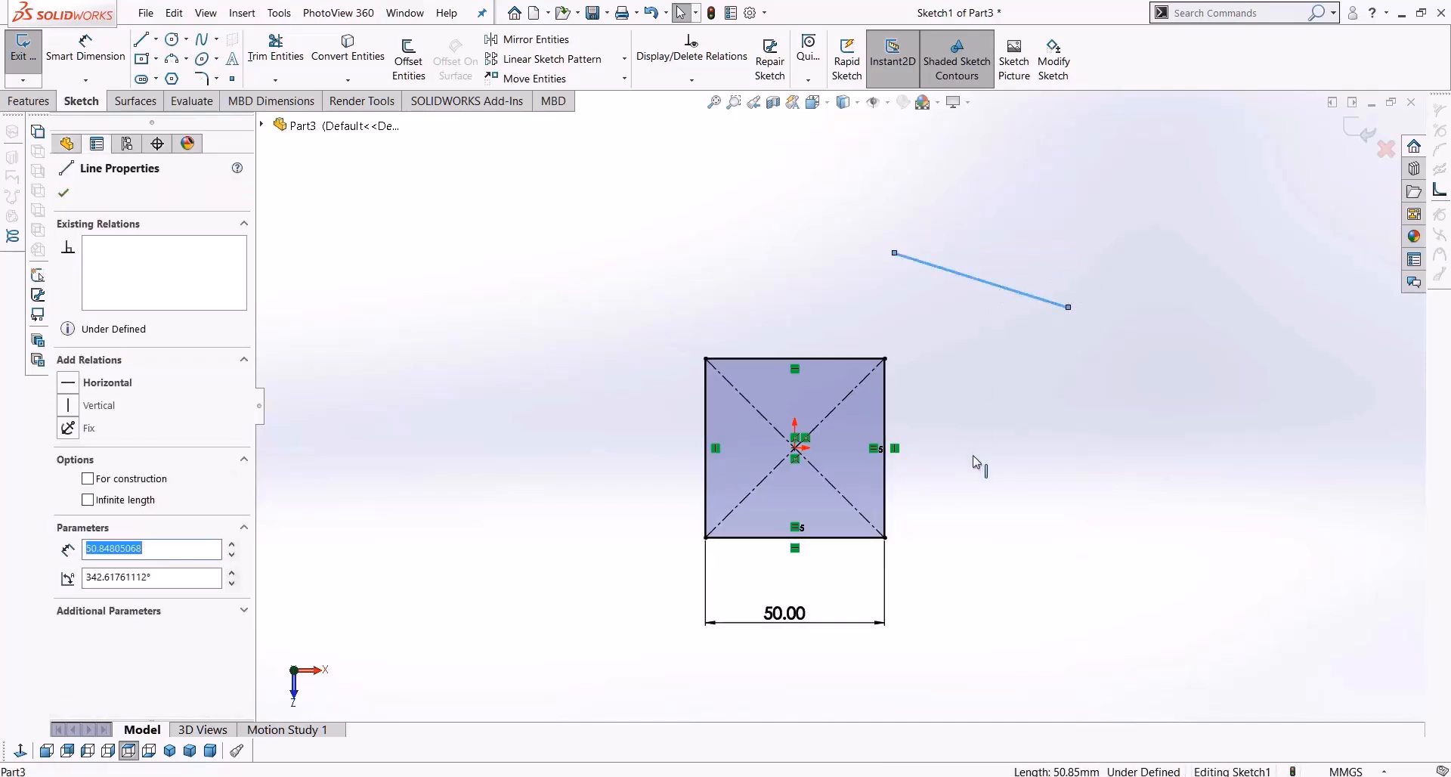
pyautogui.click(70, 384)
pyautogui.click(1086, 331)
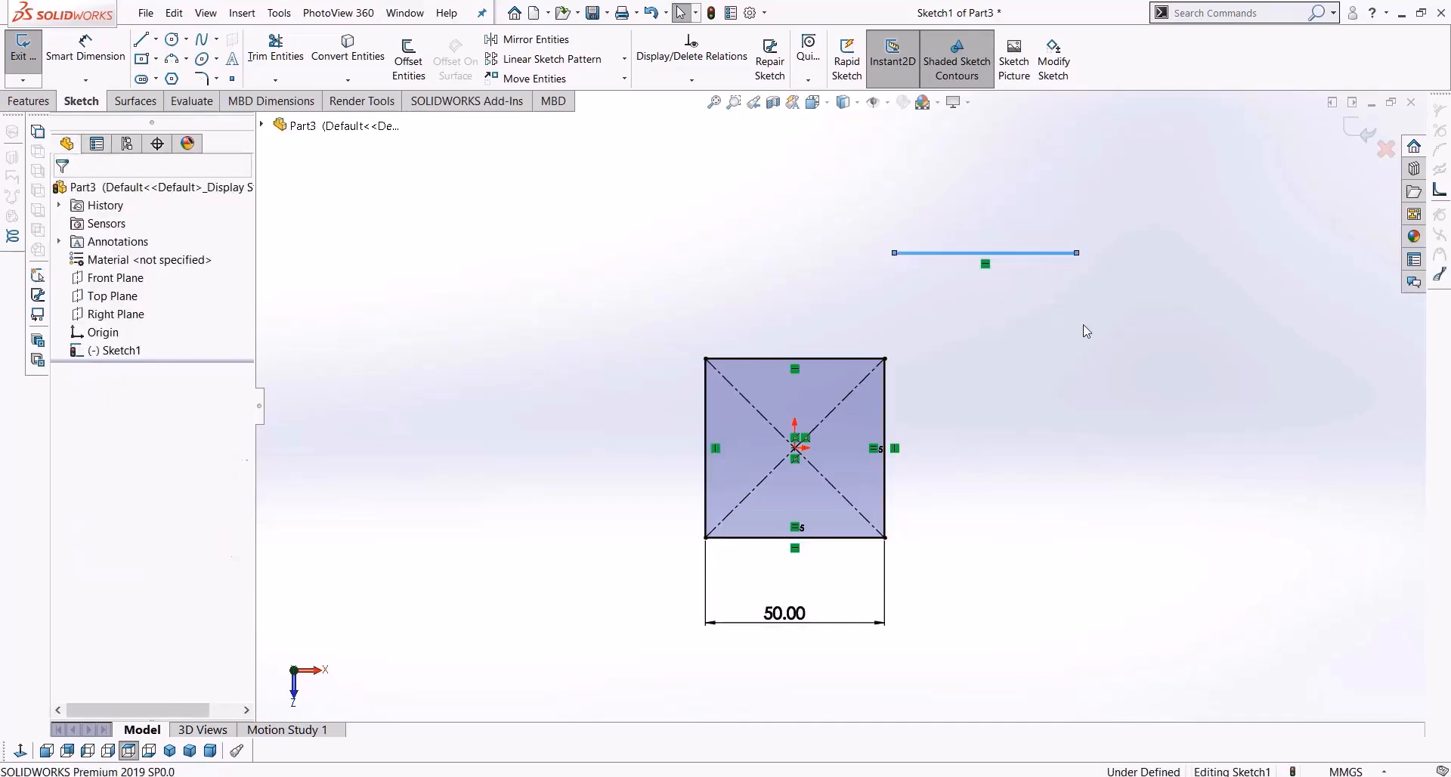
# Try to add a Vertical relation to the separate line that already has a Horizontal relation
pyautogui.click(1027, 255)
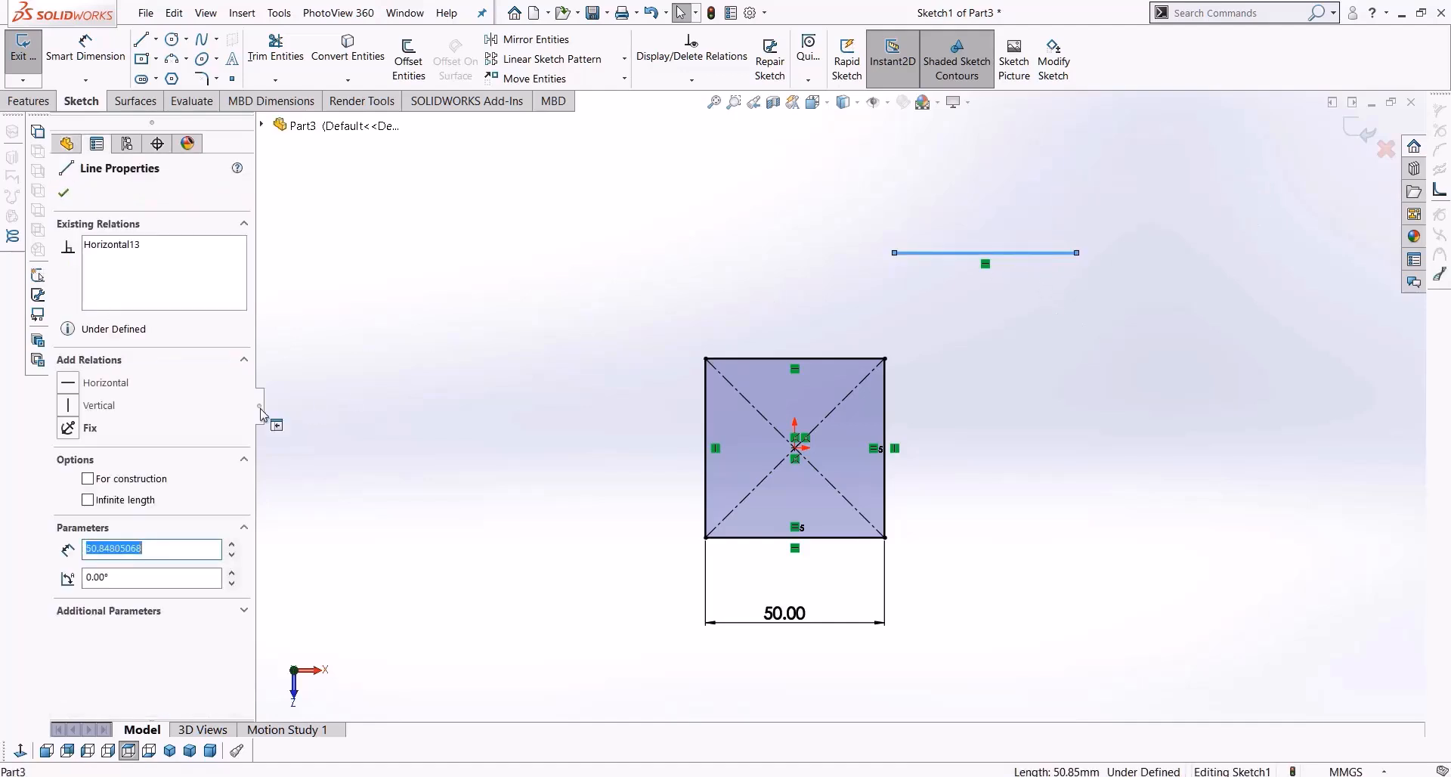
pyautogui.click(69, 406)
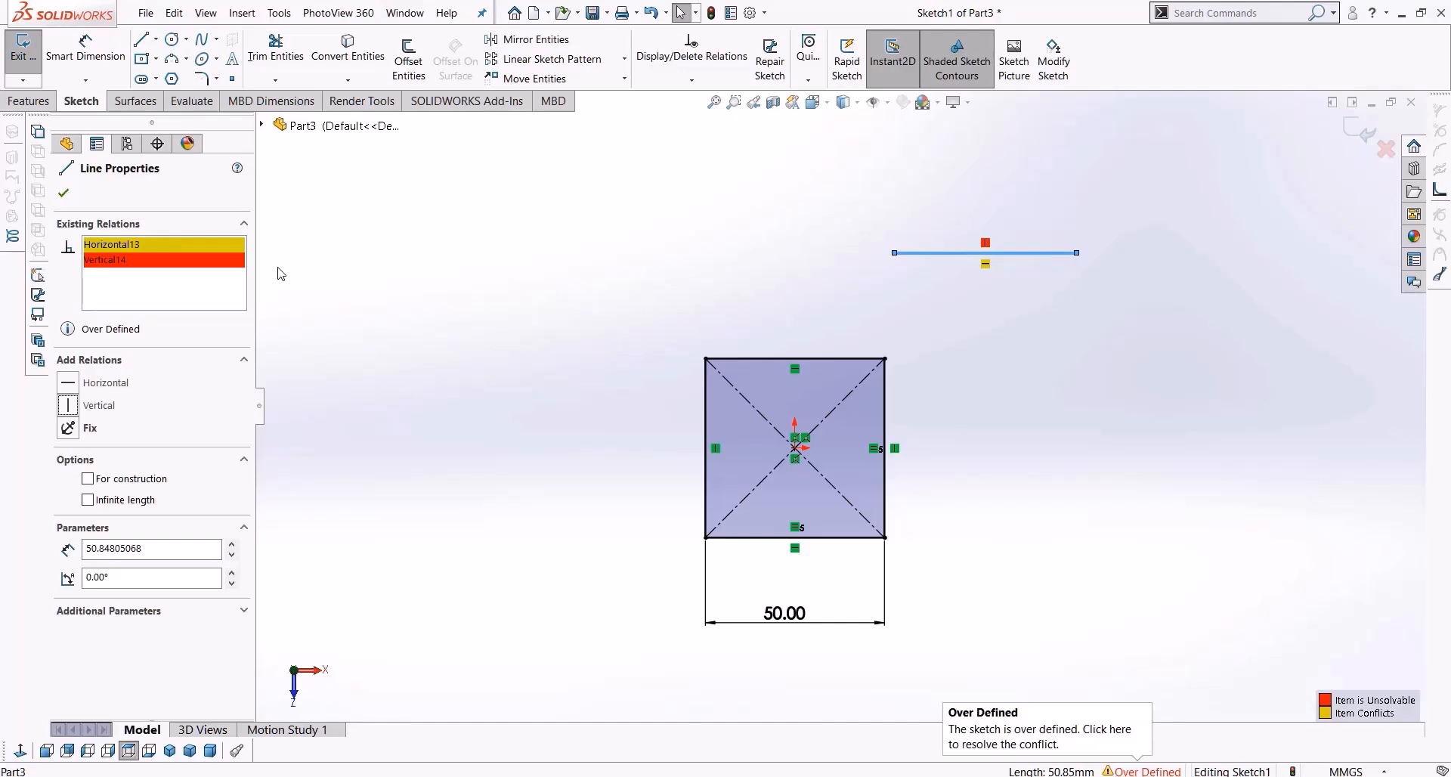
pyautogui.click(1086, 293)
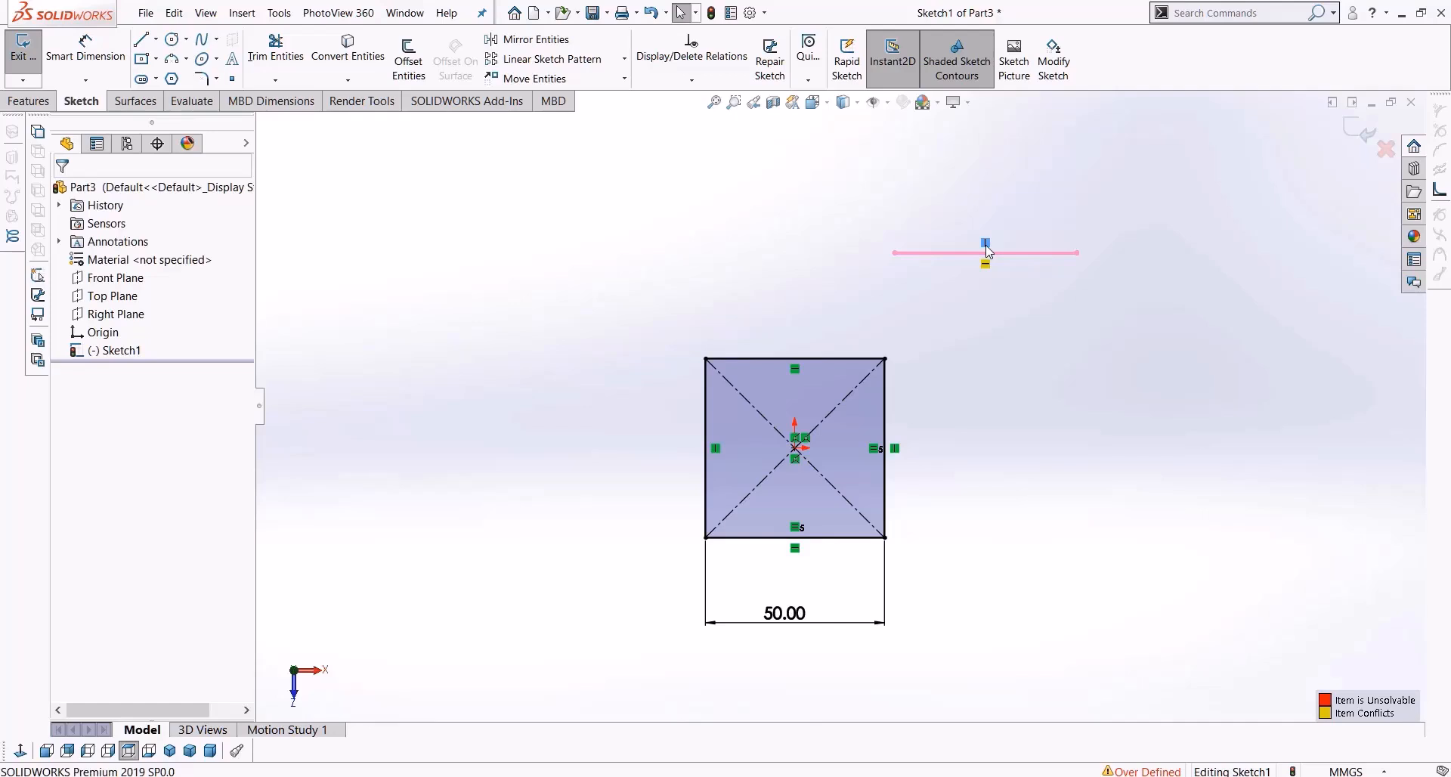
# Delete the separate line's Vertical relation, and delete the line itself
pyautogui.press('Delete')
pyautogui.moveTo(1123, 186); pyautogui.dragTo(947, 325)
pyautogui.press('Delete')
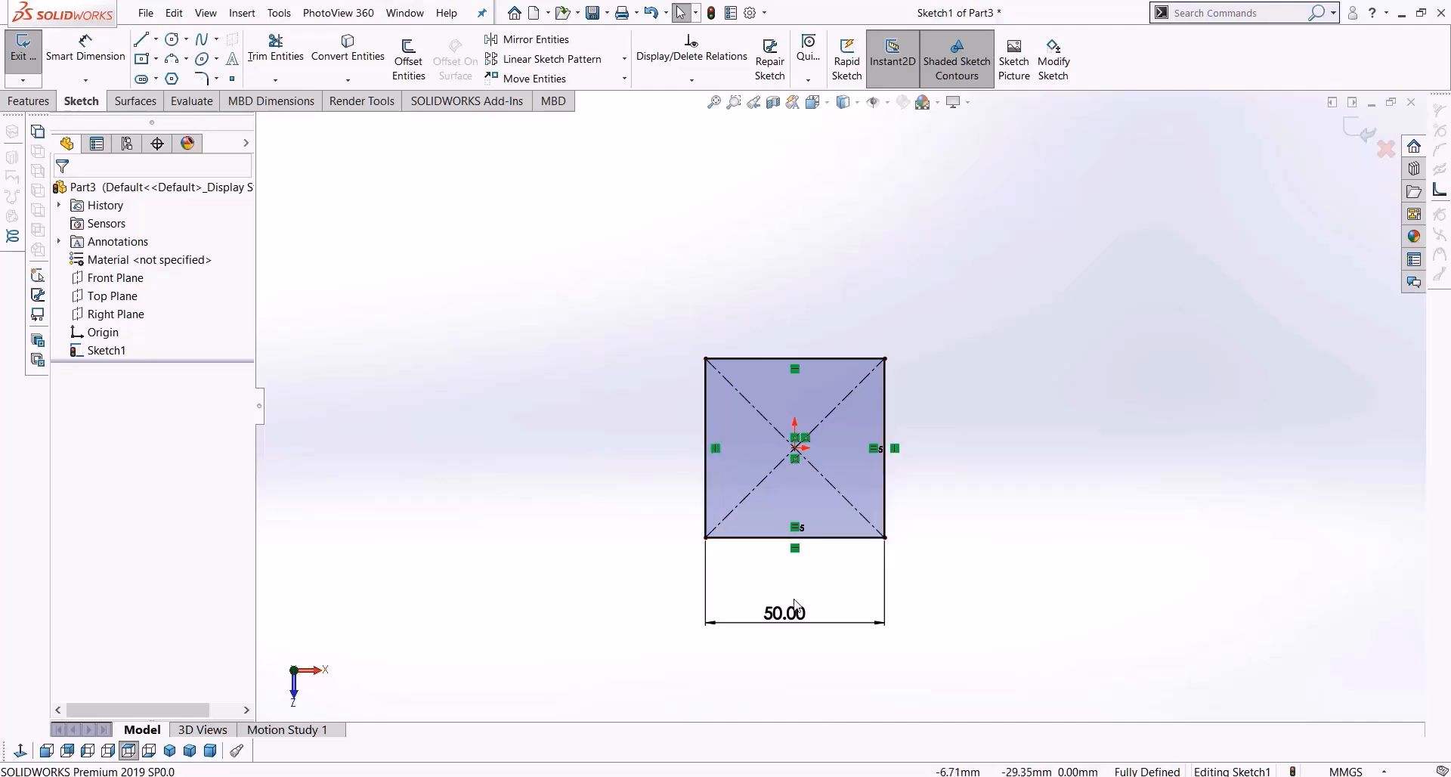
# Try to add a length dimension to the square's left edge in addition to the width dimension
pyautogui.click(70, 42)
pyautogui.click(707, 438)
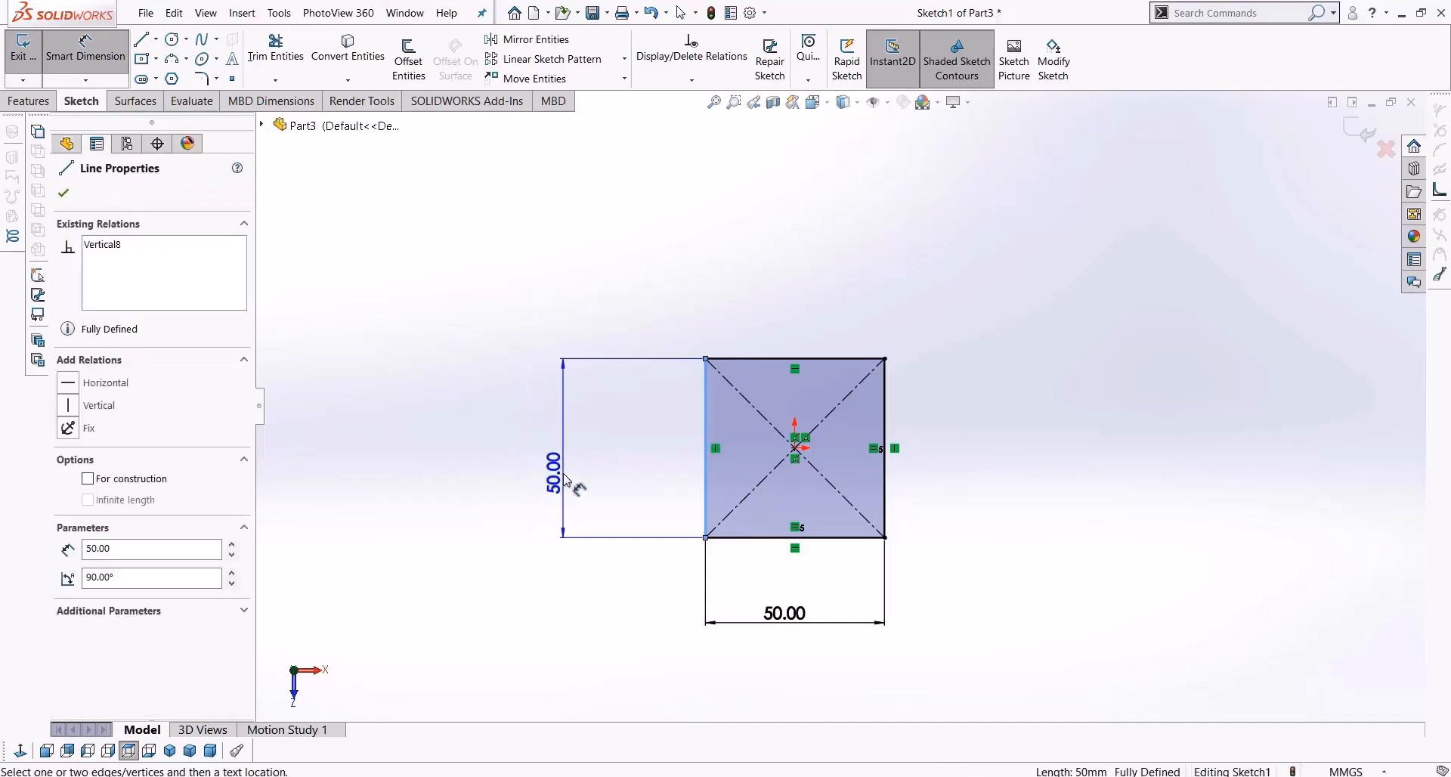
pyautogui.click(551, 453)
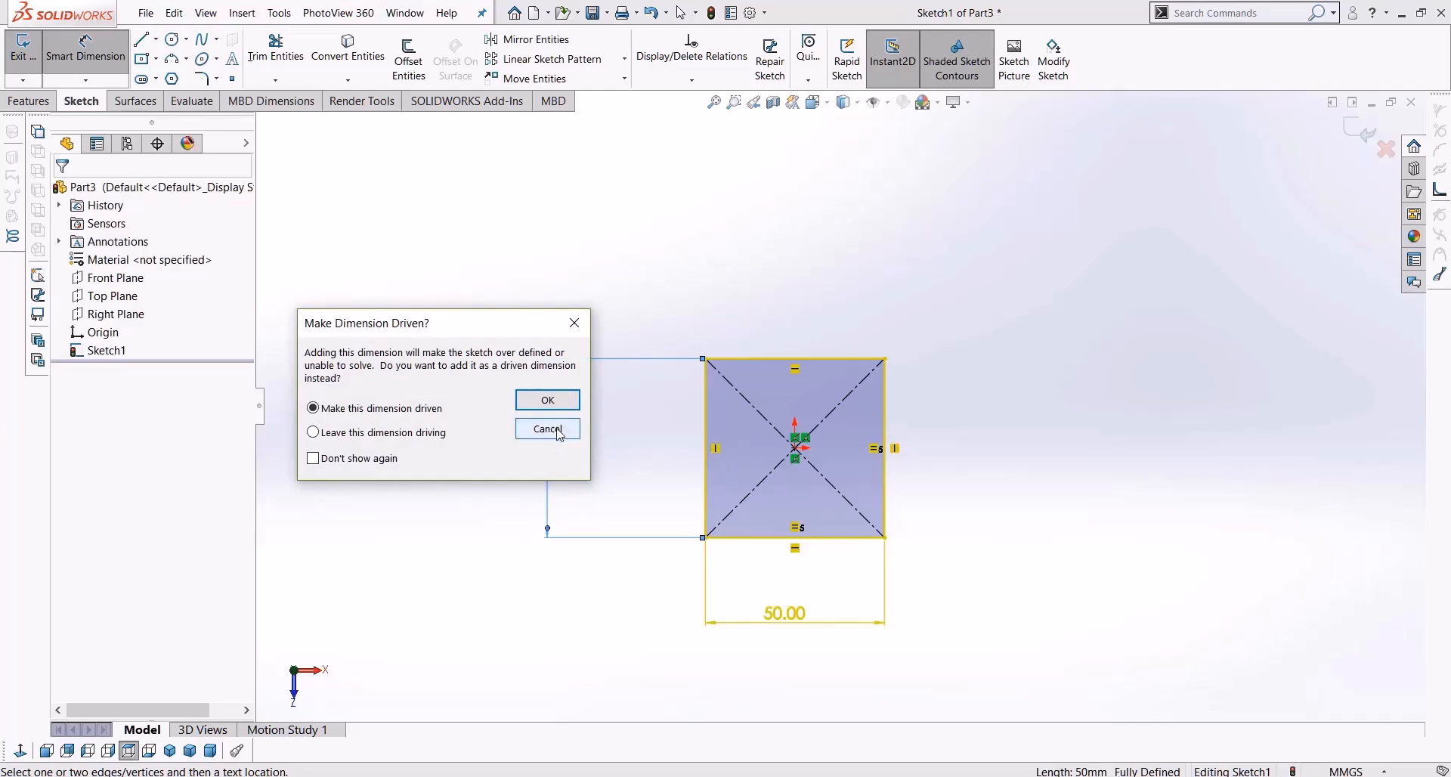
pyautogui.click(549, 428)
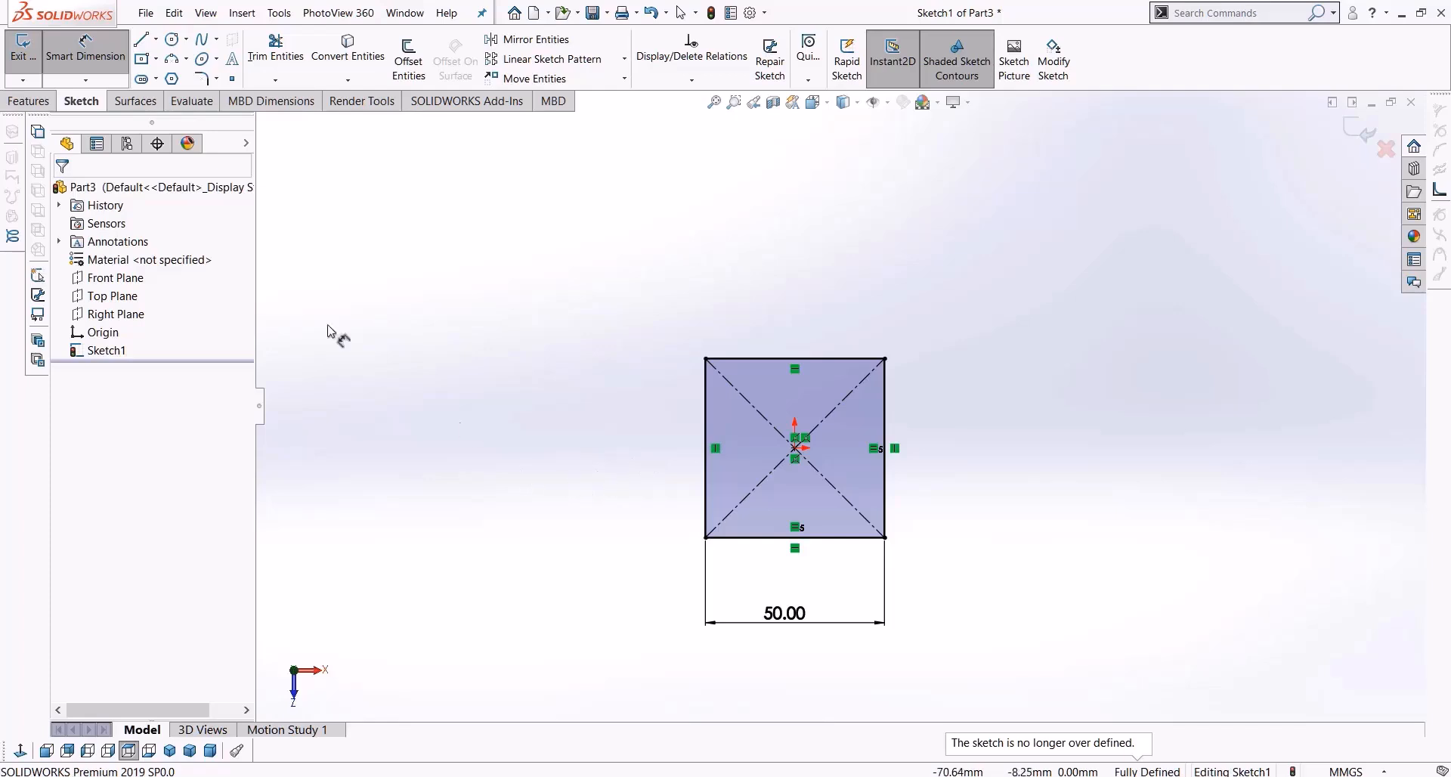
# Start a blind Boss-Extrude of the square from the sketch plane and set its depth to 50 mm
pyautogui.click(31, 101)
pyautogui.click(45, 82)
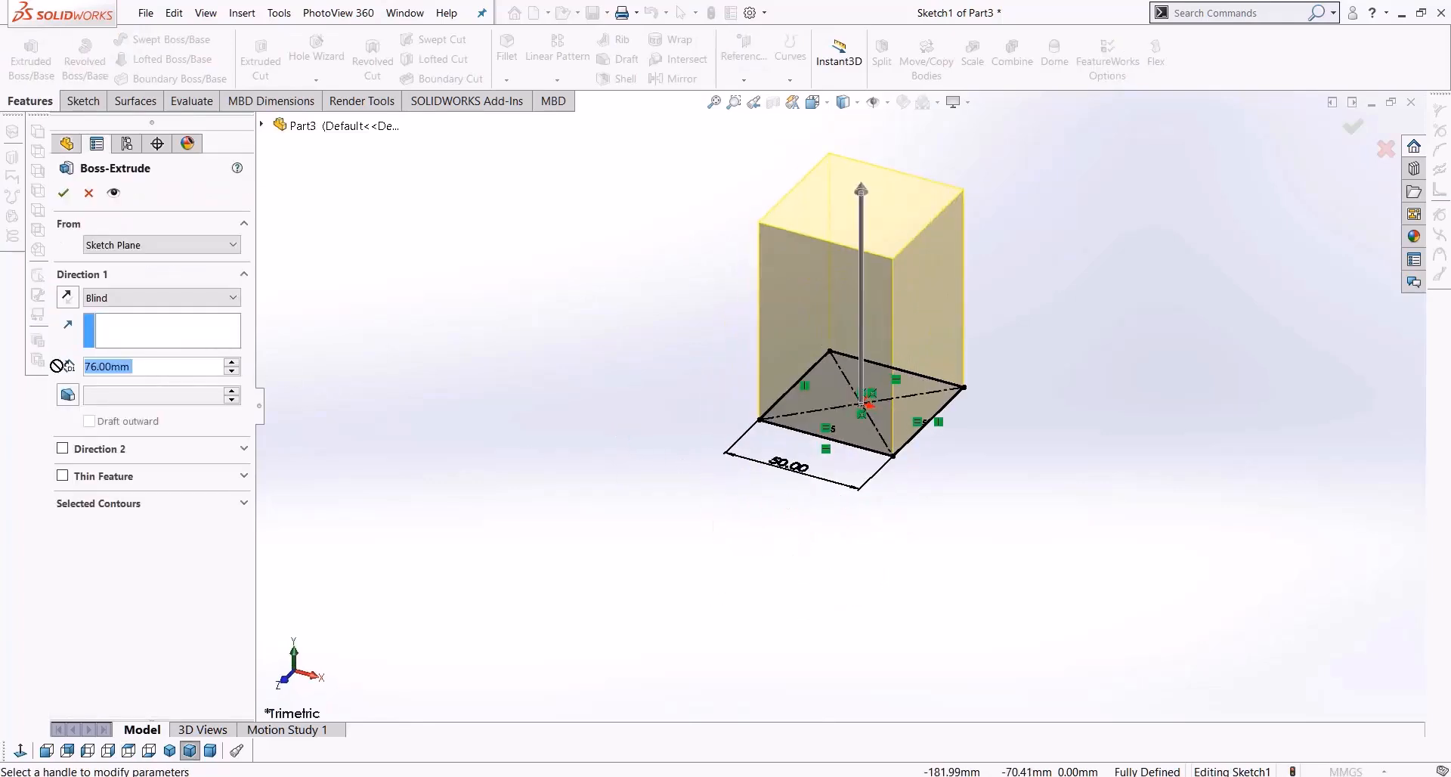
pyautogui.click(171, 371)
pyautogui.hotkey('ctrl', 'a')
pyautogui.write('50')
pyautogui.press('Return')
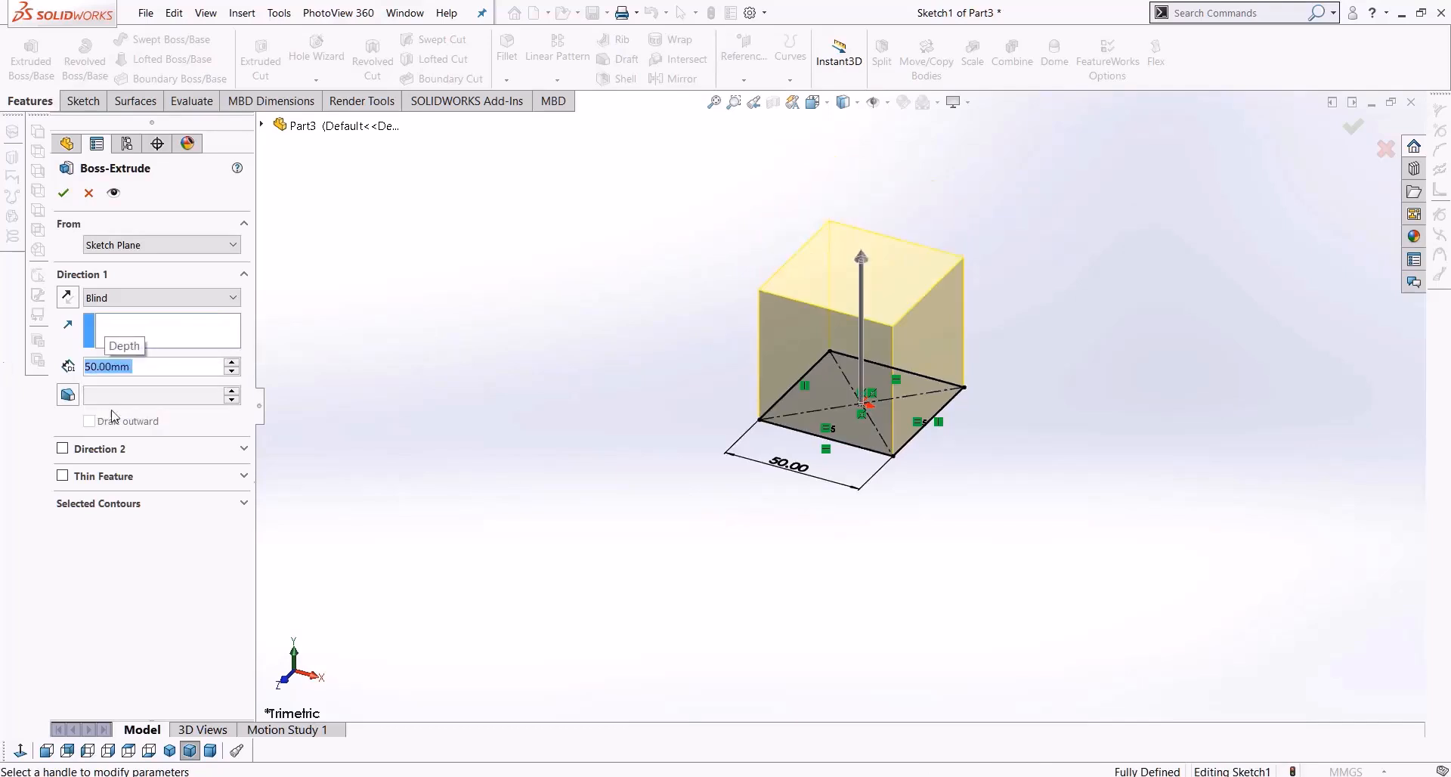
pyautogui.scroll(-3, 881, 429)
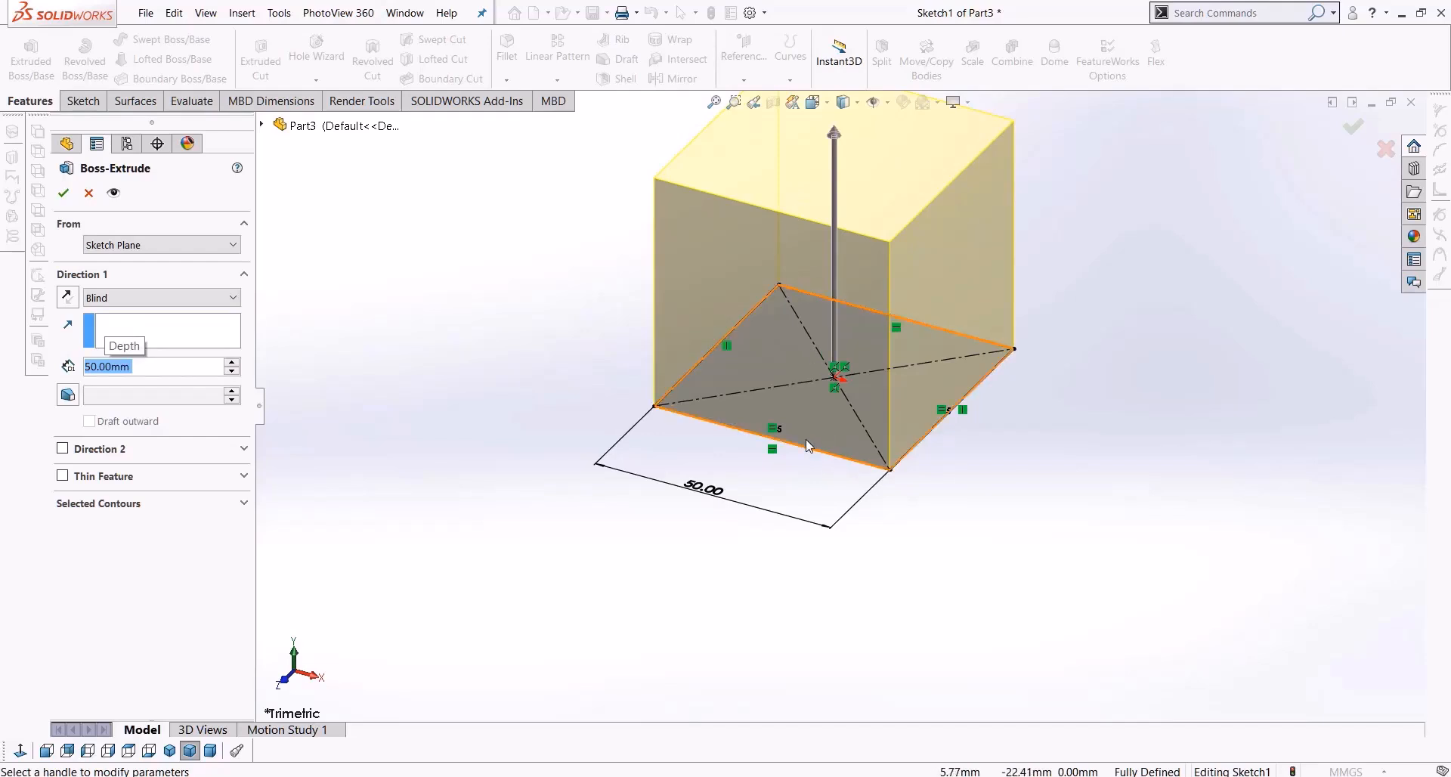
# Reverse the extrusion's first direction and switch it back, keeping the Blind end condition
pyautogui.click(140, 298)
pyautogui.click(132, 305)
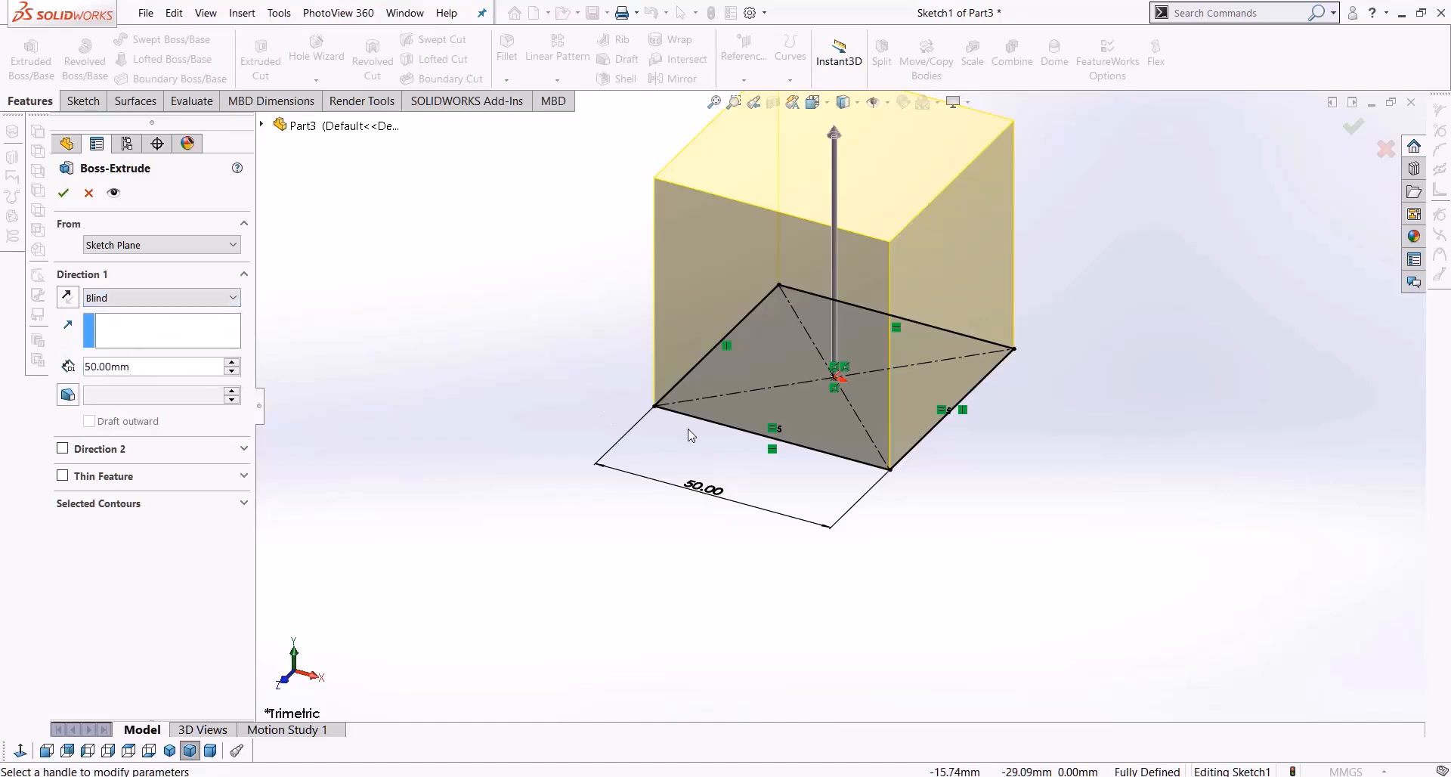
pyautogui.click(65, 298)
pyautogui.click(65, 298)
# Enable Direction 2 for the extrusion as Blind and set its depth to 25 mm
pyautogui.click(63, 449)
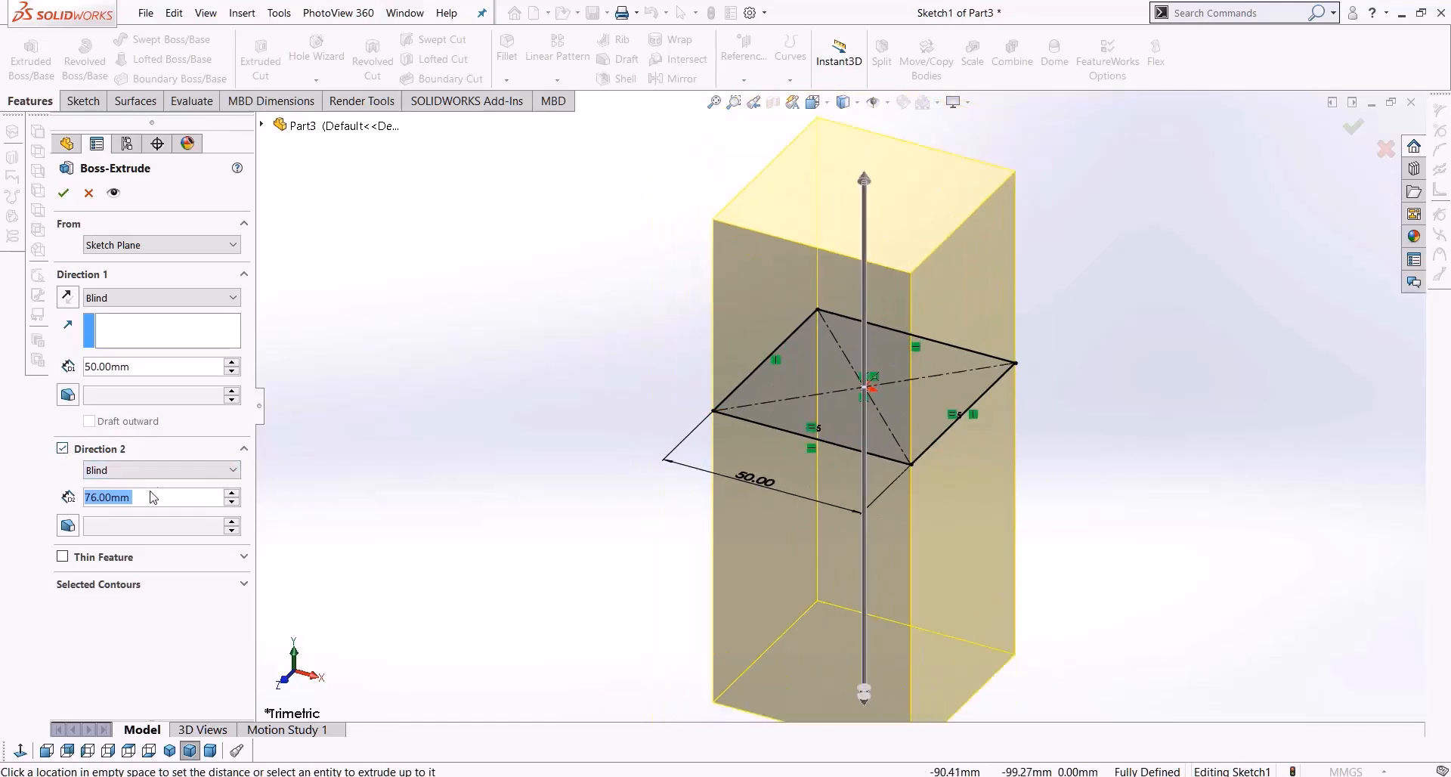
pyautogui.write('20')
pyautogui.press('Return')
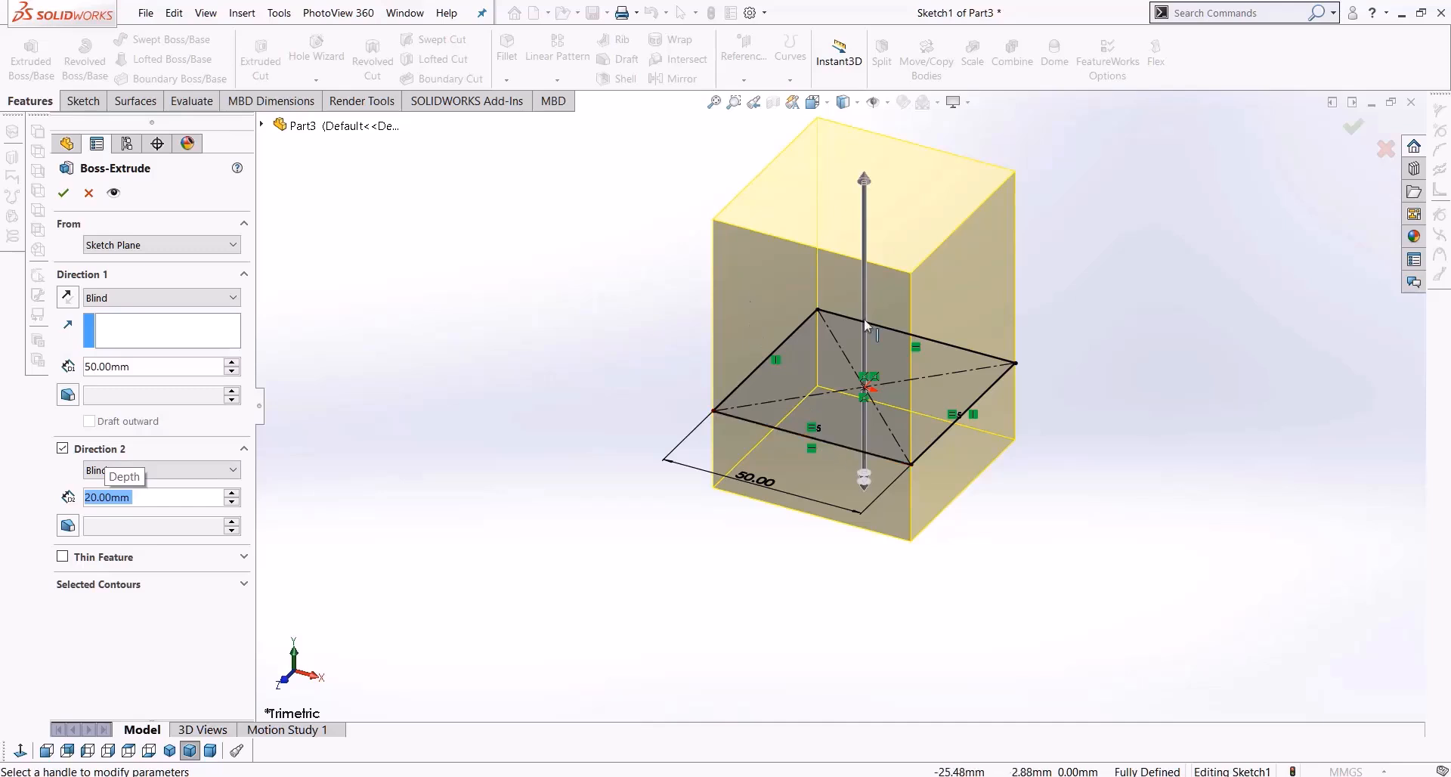
pyautogui.write('25')
pyautogui.press('Return')
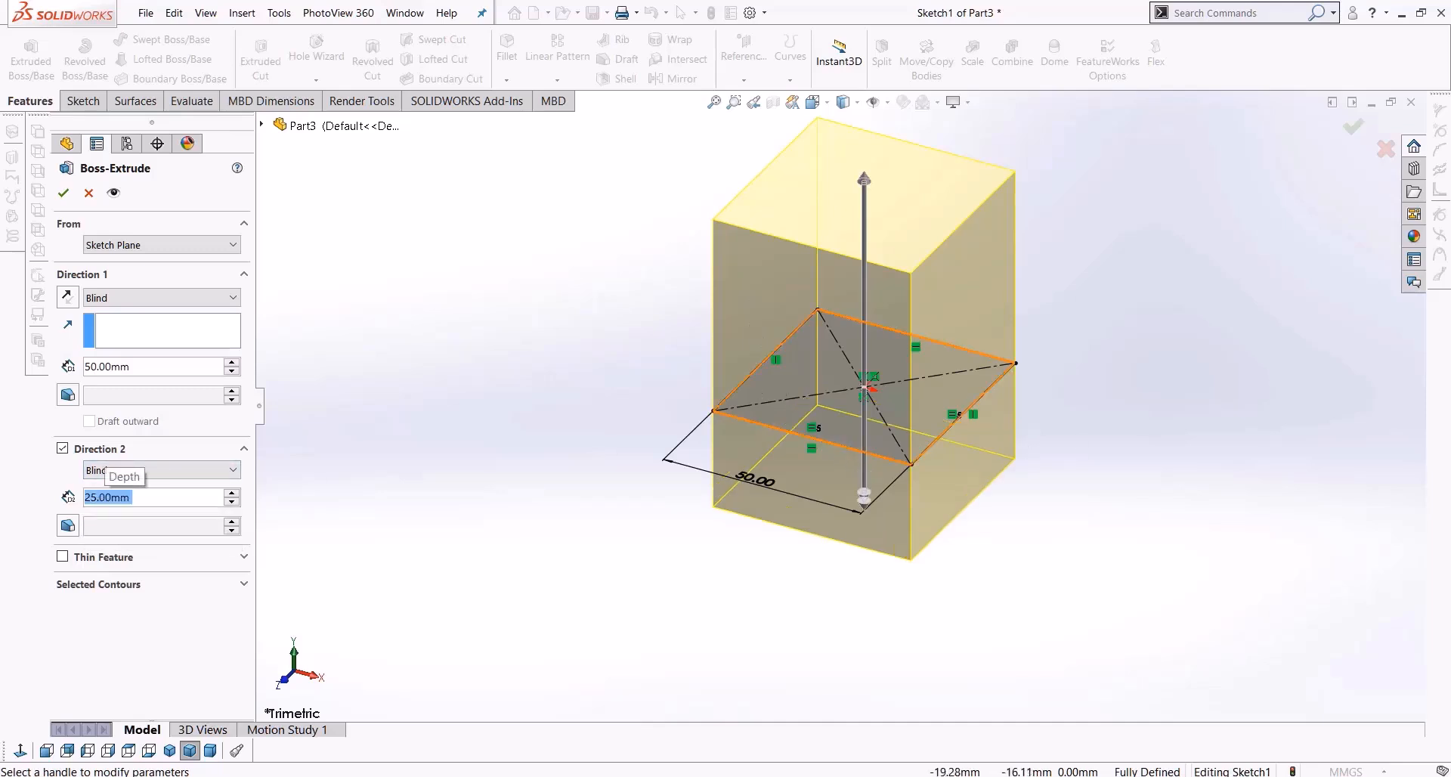
# Set the extrusion's Direction 1 depth to 25 mm and finish the two-direction Boss-Extrude
pyautogui.moveTo(136, 367); pyautogui.dragTo(6, 363)
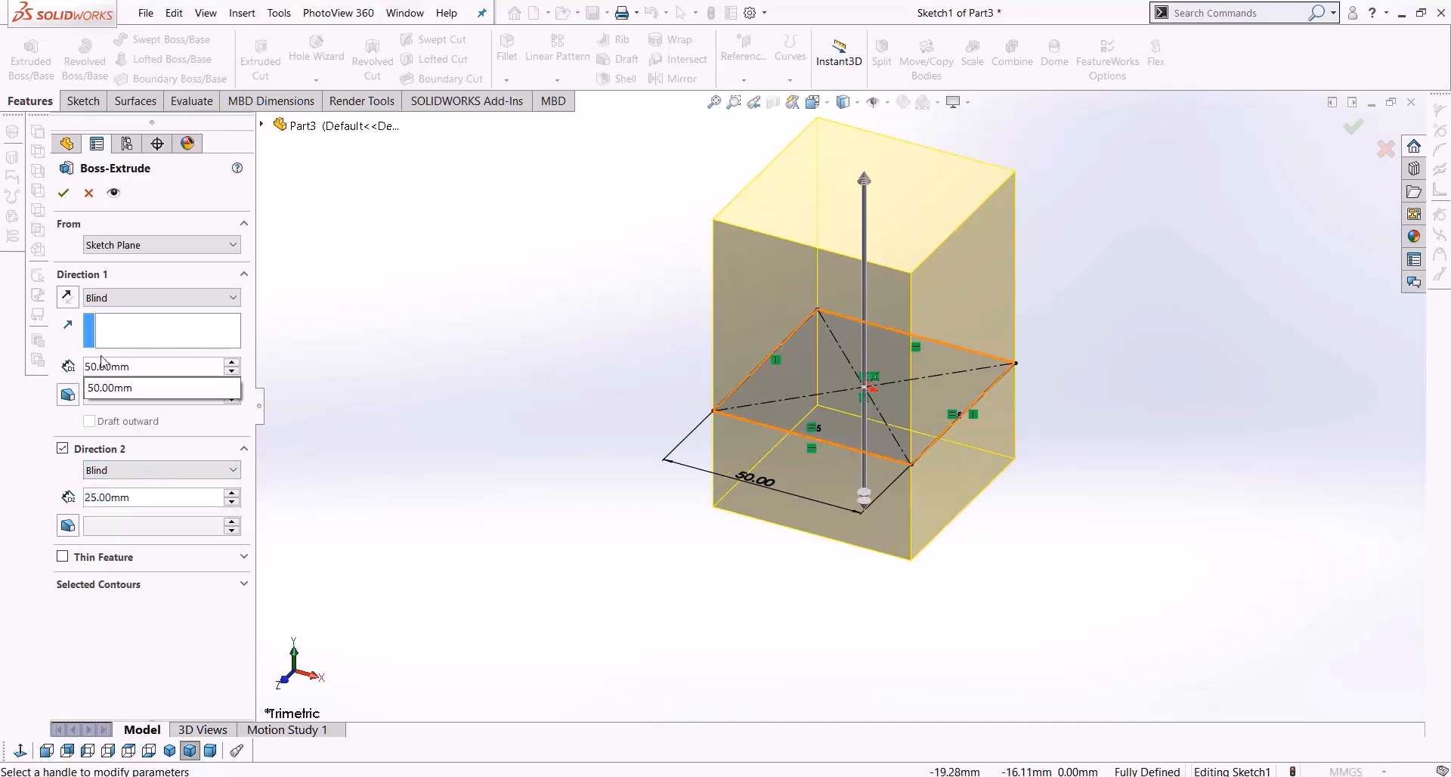
pyautogui.press('BackSpace')
pyautogui.press('BackSpace')
pyautogui.press('BackSpace')
pyautogui.press('BackSpace')
pyautogui.press('BackSpace')
pyautogui.press('BackSpace')
pyautogui.press('BackSpace')
pyautogui.write('25')
pyautogui.press('Return')
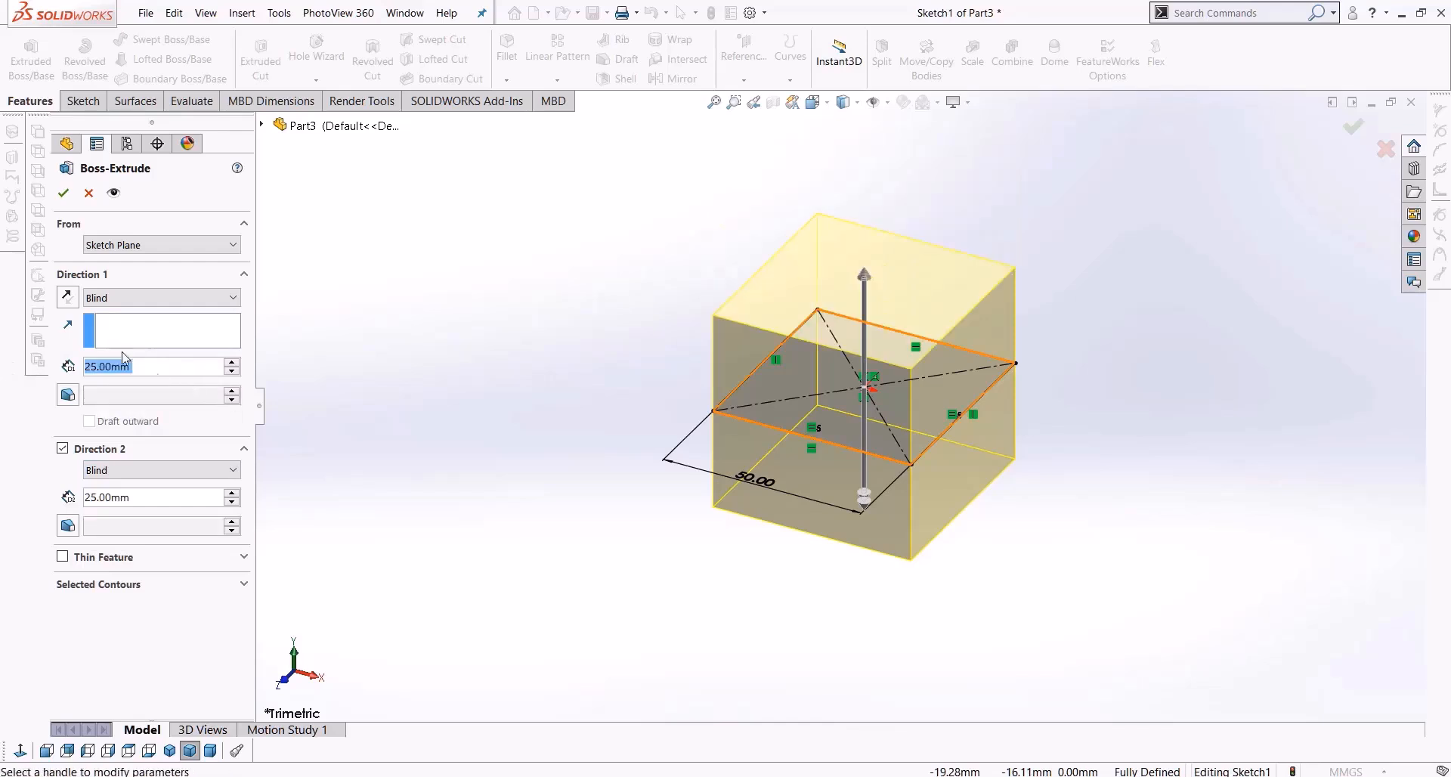
pyautogui.click(63, 194)
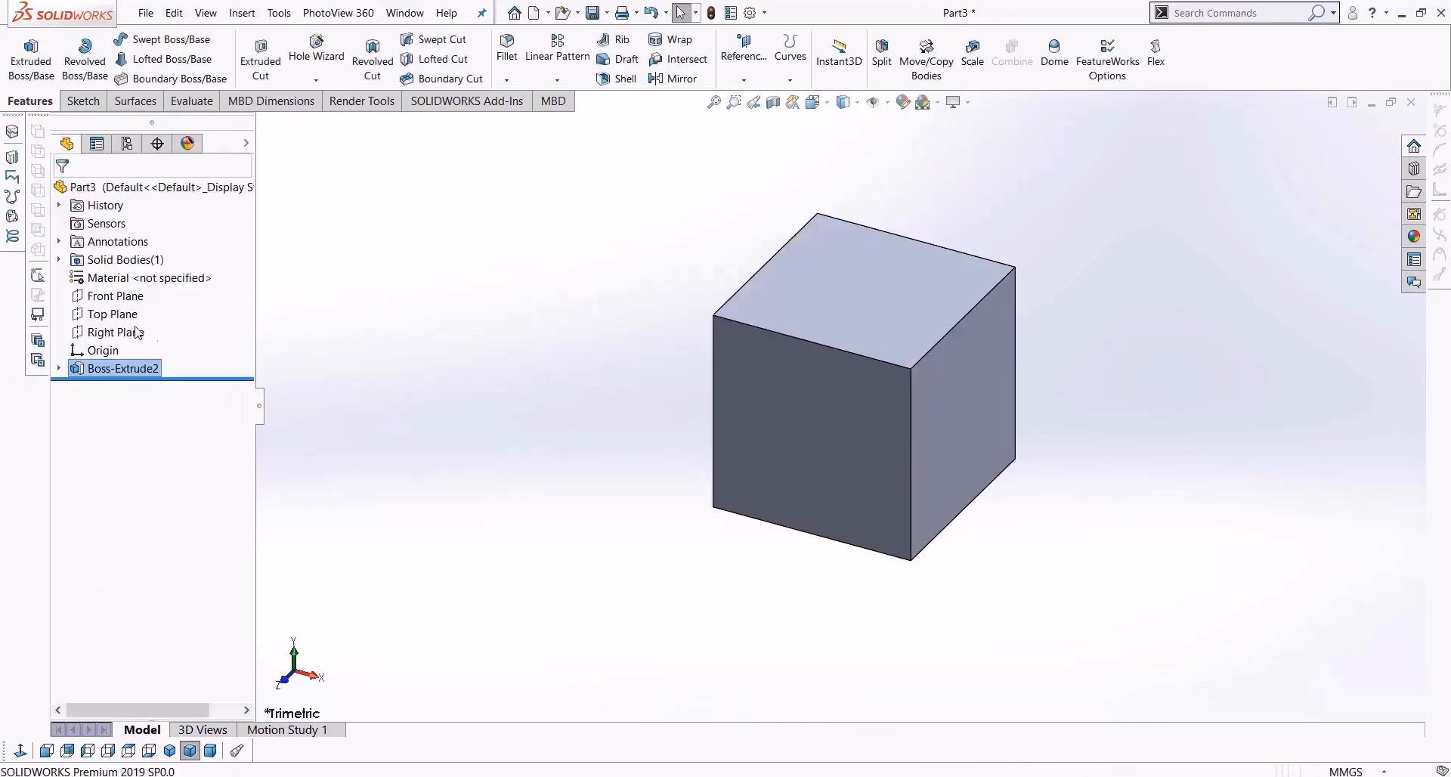
# Examine where the Top Plane cuts the cube, stretching the plane's outline beyond the body
pyautogui.click(125, 321)
pyautogui.moveTo(473, 473); pyautogui.dragTo(486, 447, button='middle')
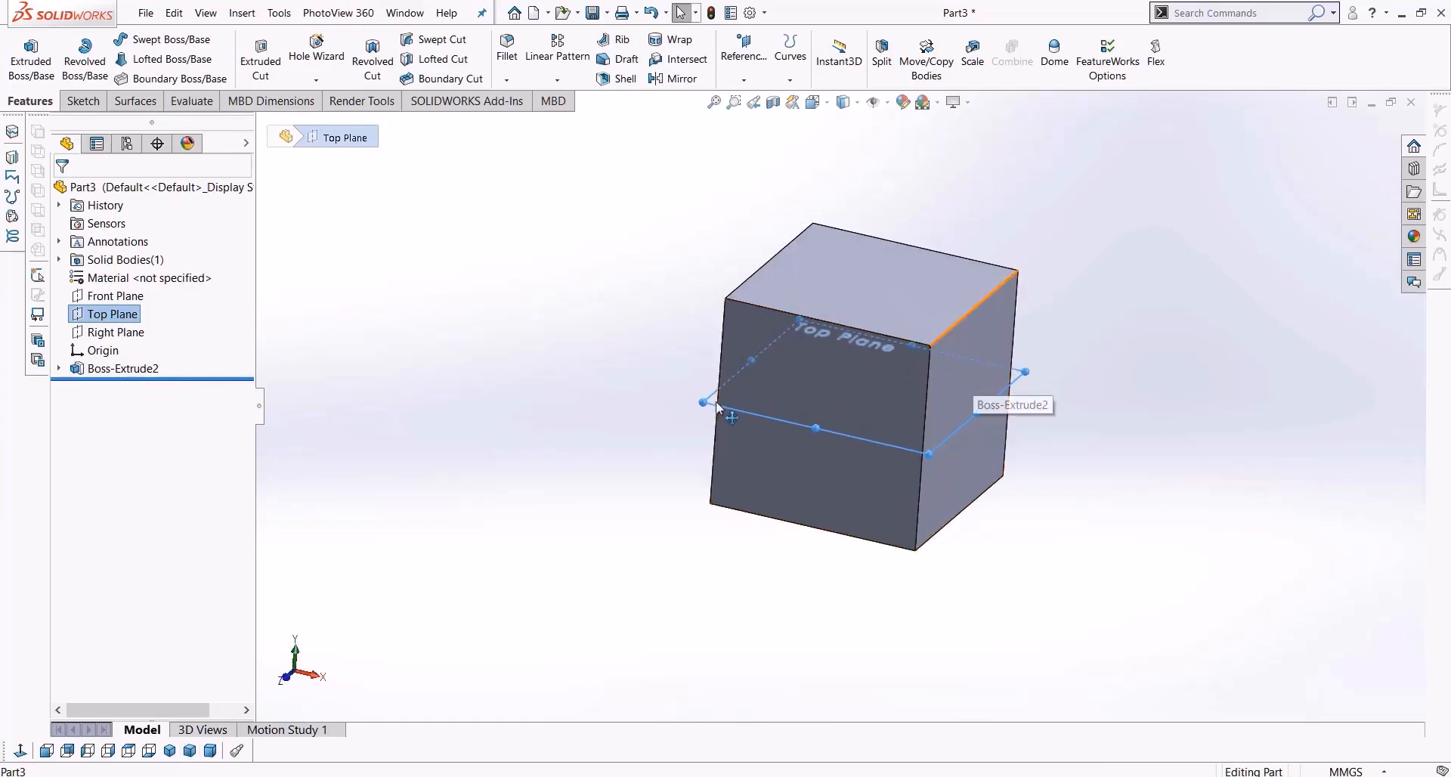
pyautogui.moveTo(700, 411); pyautogui.dragTo(652, 414)
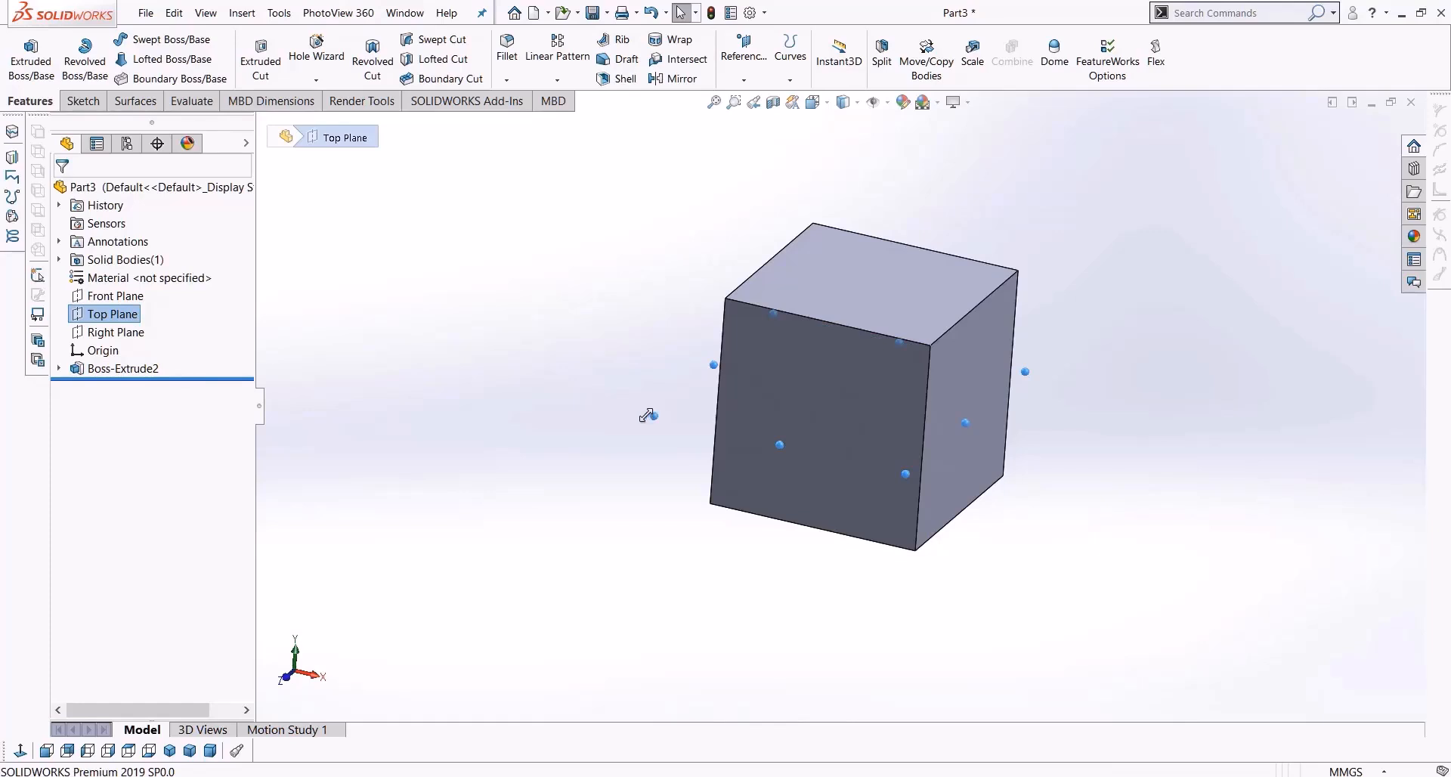
# Edit the cube's Boss-Extrude to drop Direction 2 and use a Mid Plane end condition with a 50 mm depth
pyautogui.click(123, 368)
pyautogui.rightClick(123, 368)
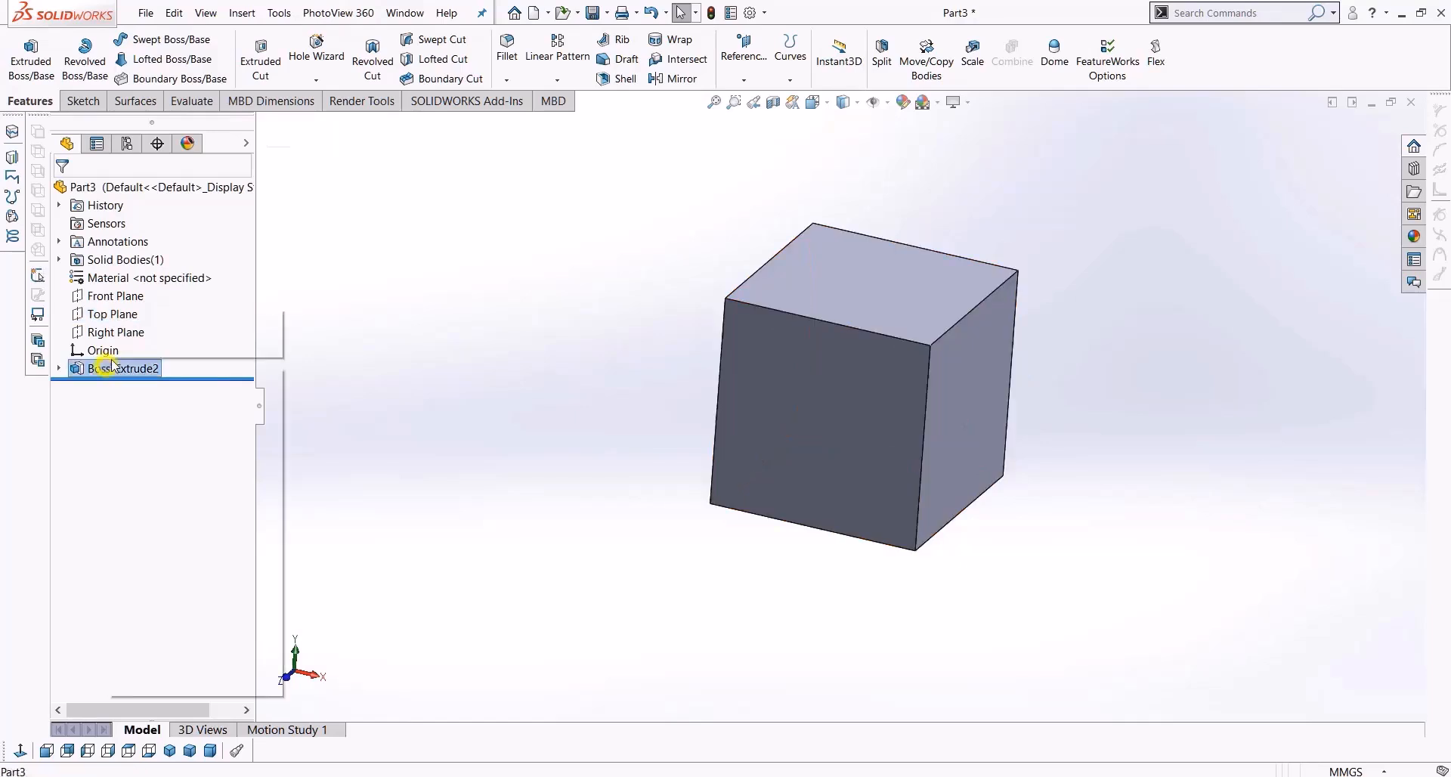
pyautogui.click(121, 330)
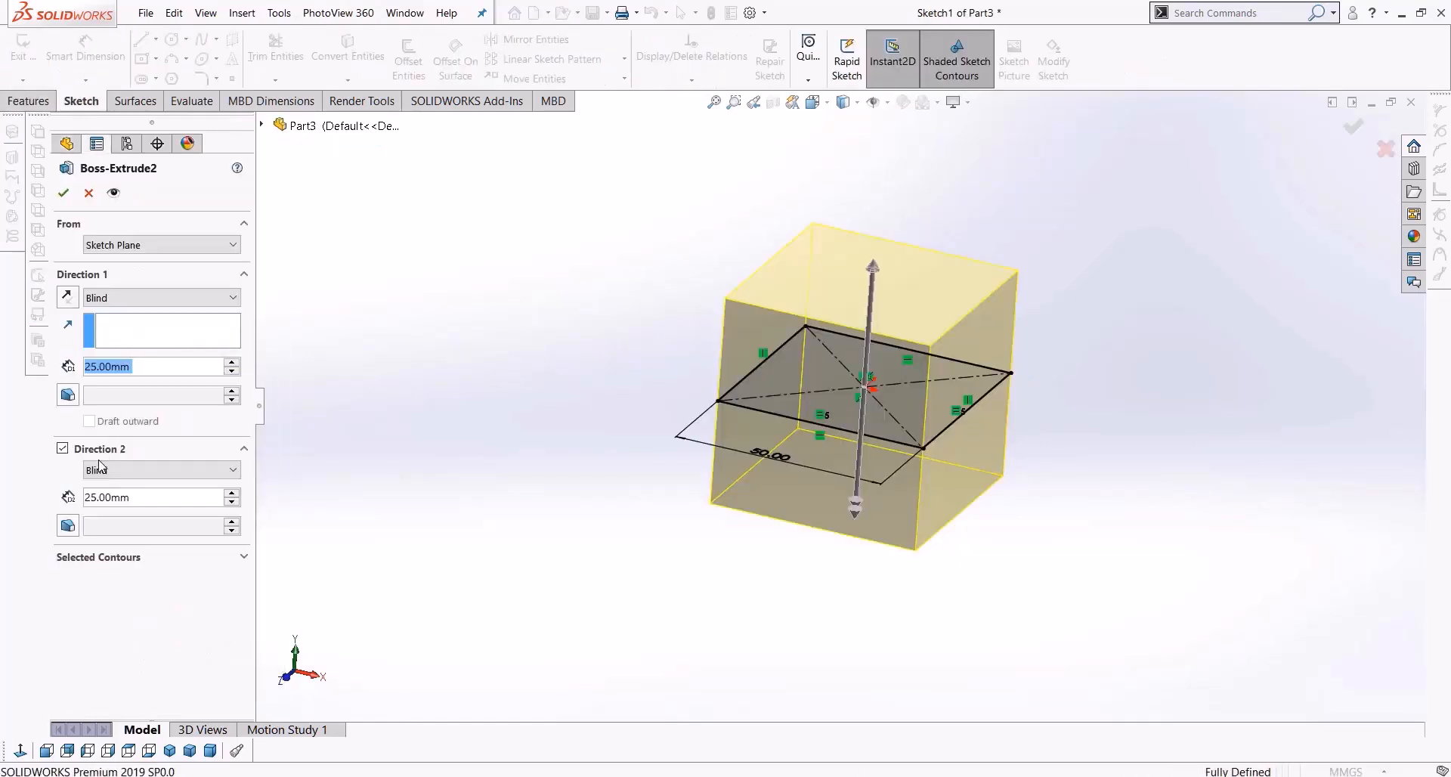
pyautogui.click(110, 452)
pyautogui.click(155, 299)
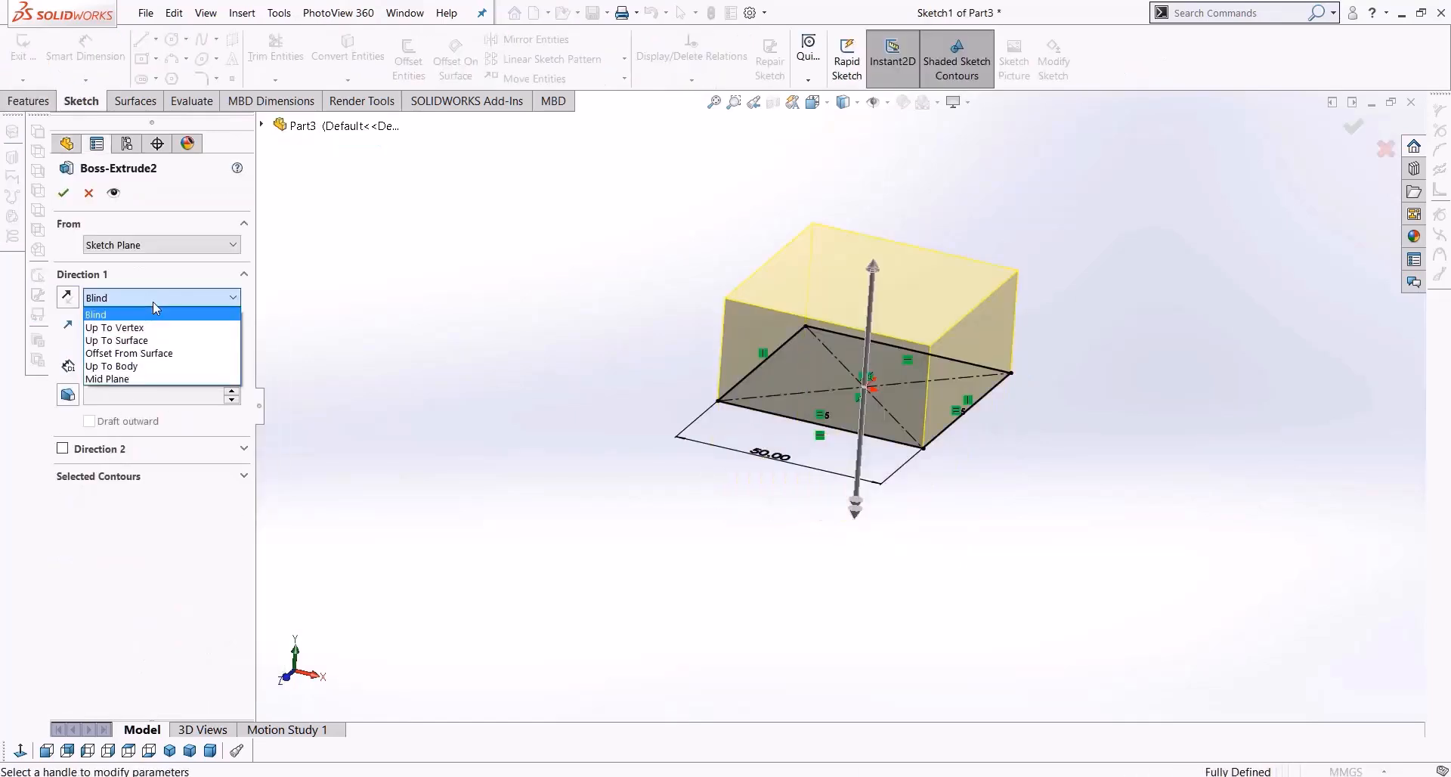
pyautogui.click(141, 379)
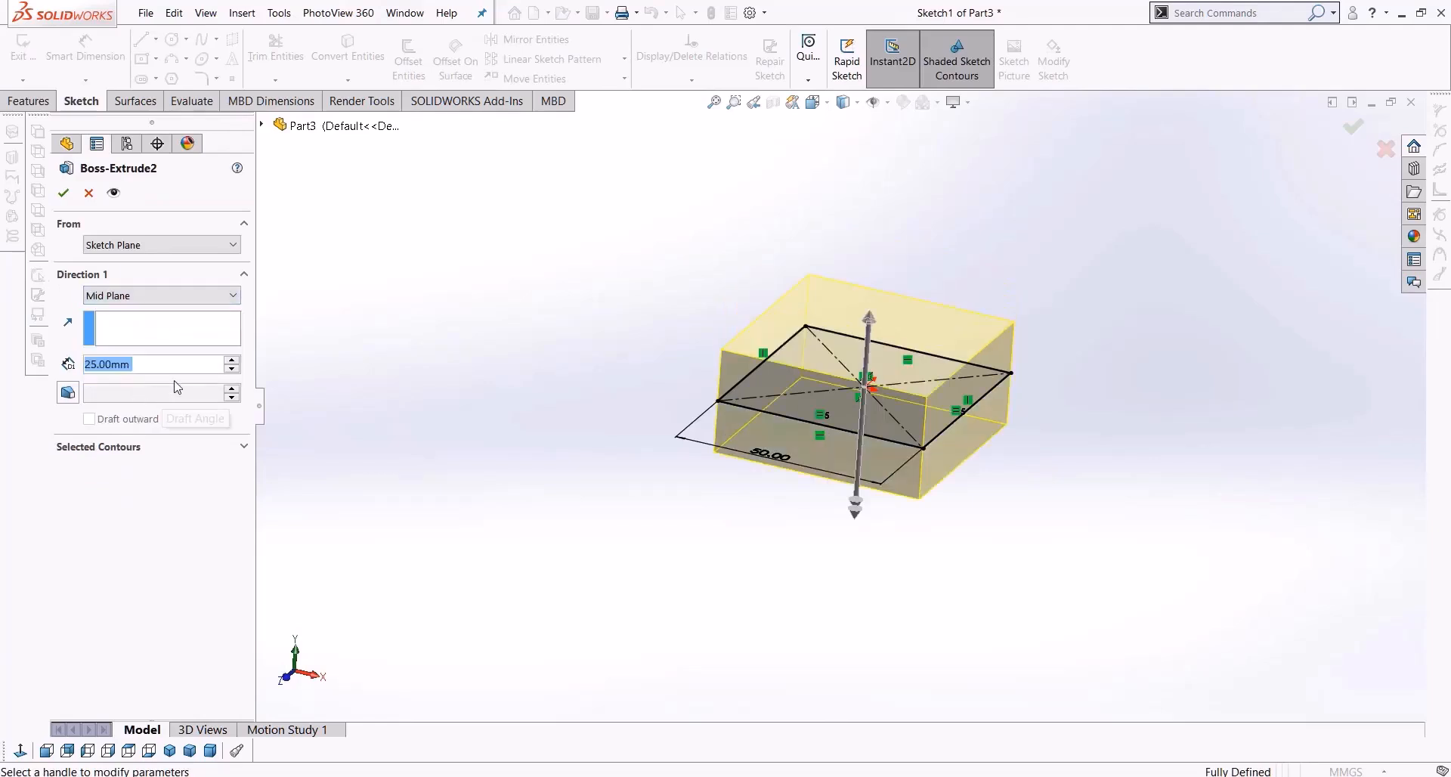
pyautogui.moveTo(197, 365); pyautogui.dragTo(2, 389)
pyautogui.write('50')
pyautogui.press('Return')
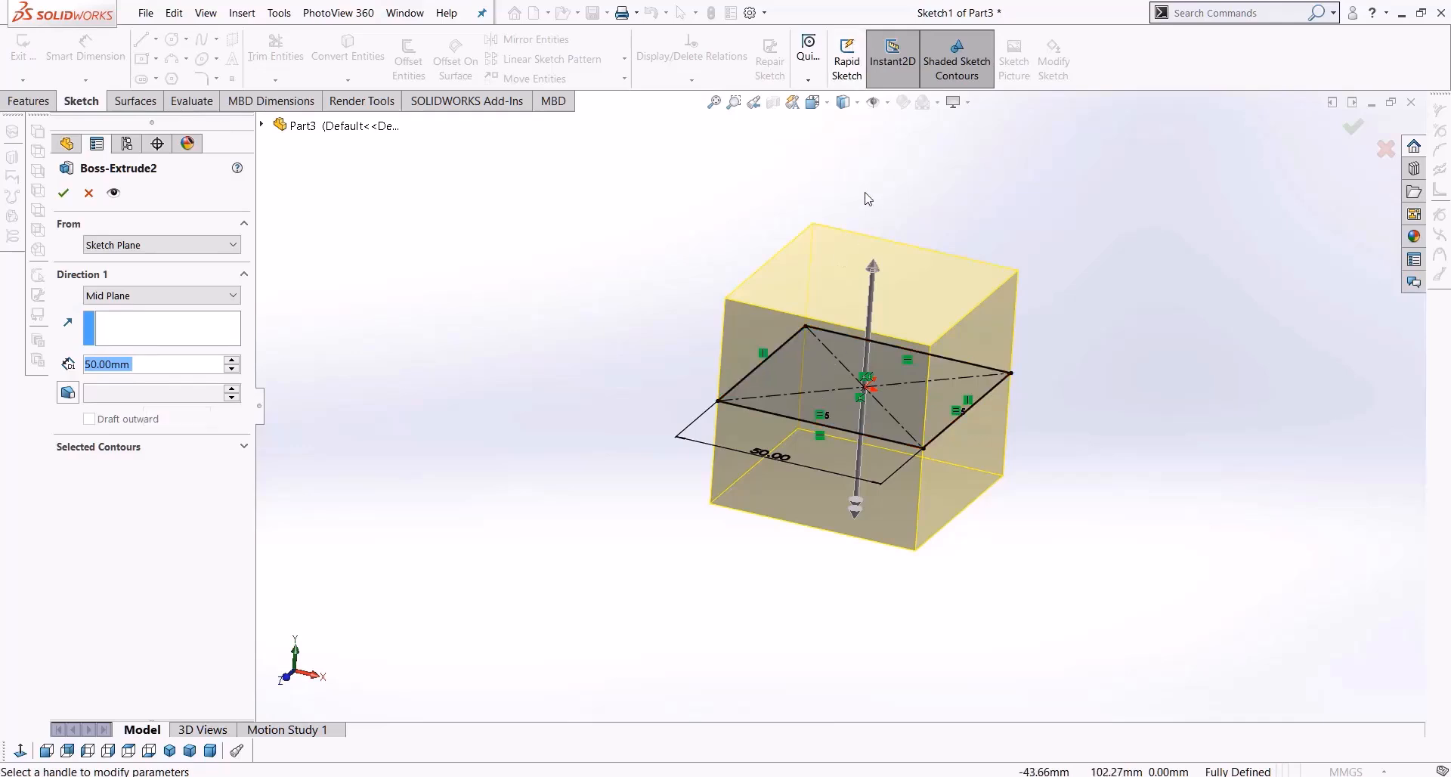
pyautogui.click(63, 193)
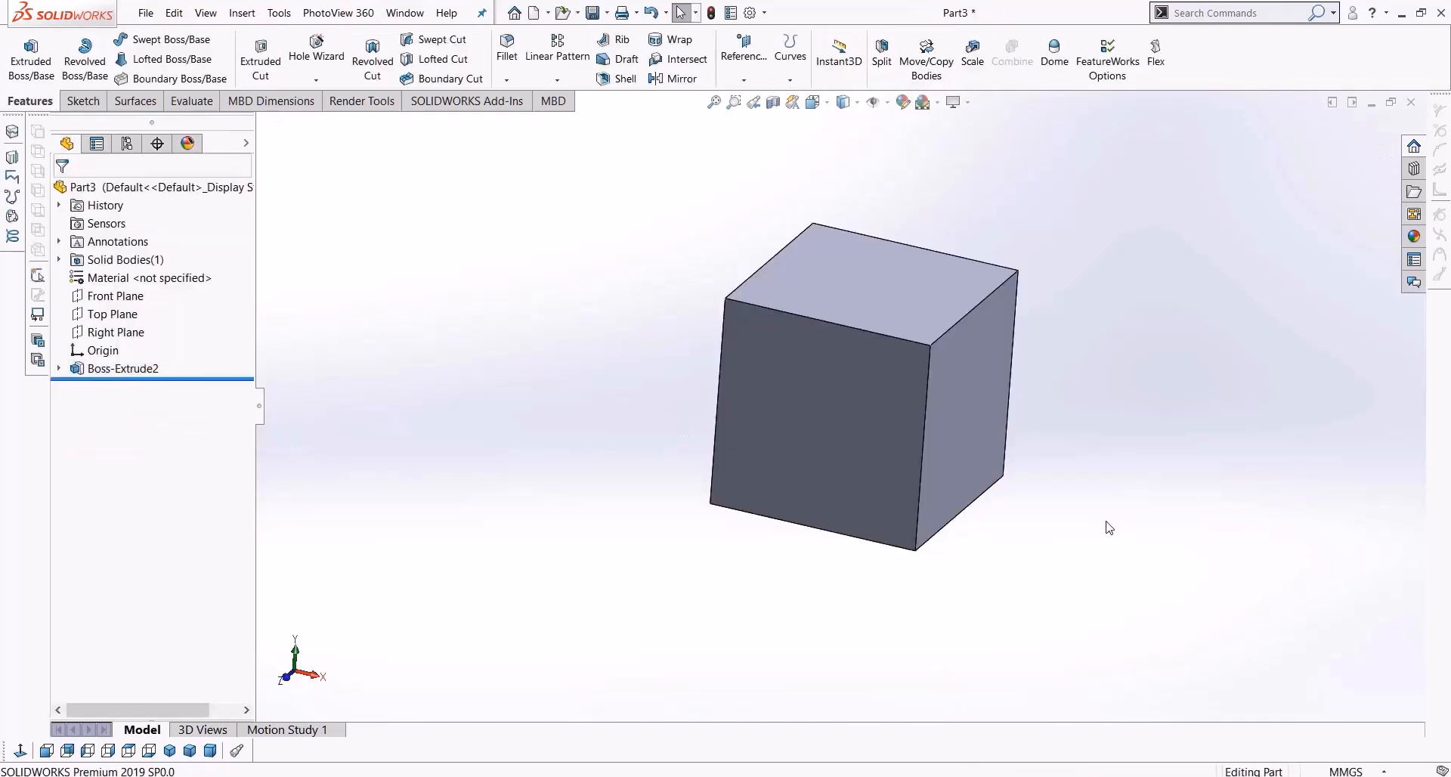
# Open a new sketch on the cube's front face and view it normal to the face
pyautogui.moveTo(1110, 528); pyautogui.dragTo(1127, 515, button='middle')
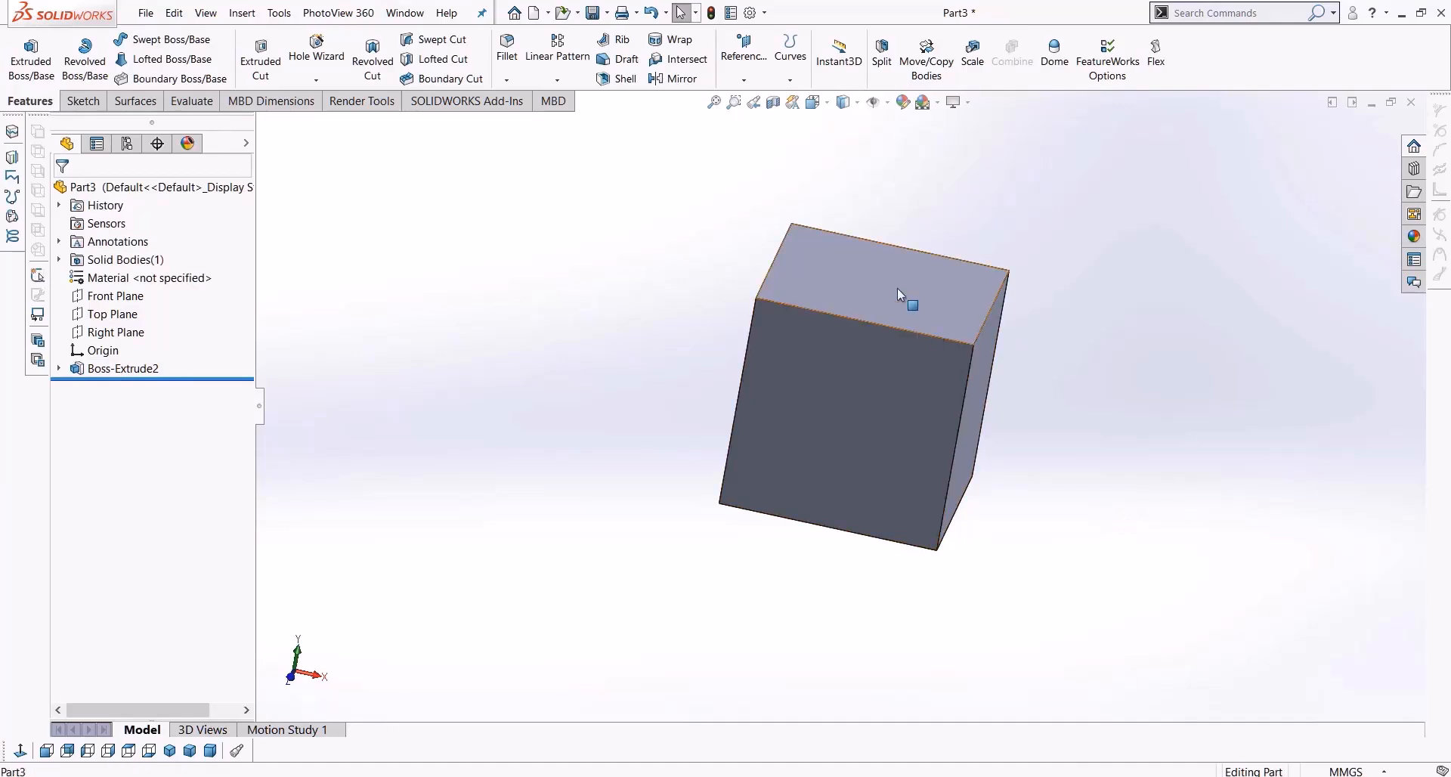
pyautogui.click(896, 330)
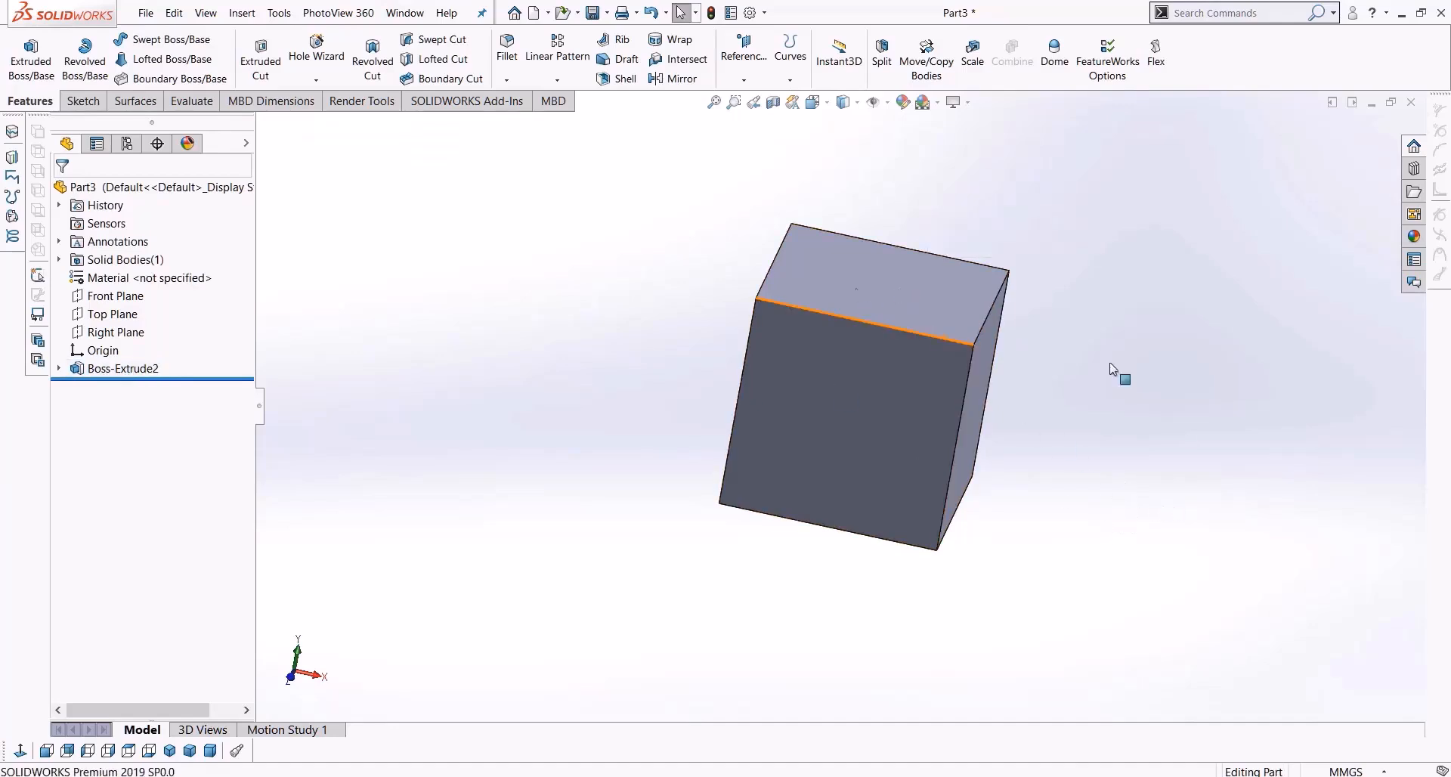
pyautogui.moveTo(1043, 486); pyautogui.dragTo(1055, 544, button='middle')
pyautogui.moveTo(927, 523); pyautogui.dragTo(809, 425, button='middle')
pyautogui.click(810, 394)
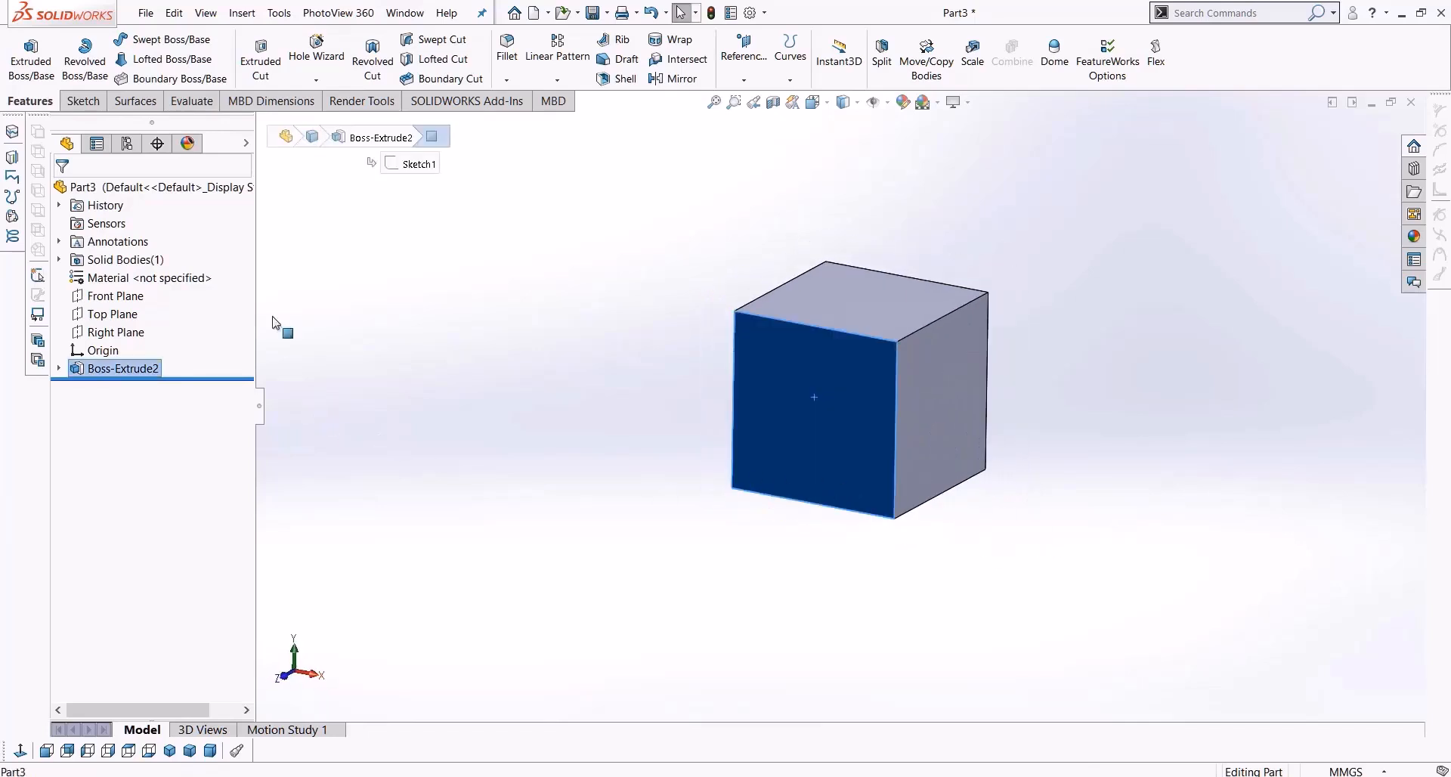
pyautogui.click(84, 100)
pyautogui.click(24, 53)
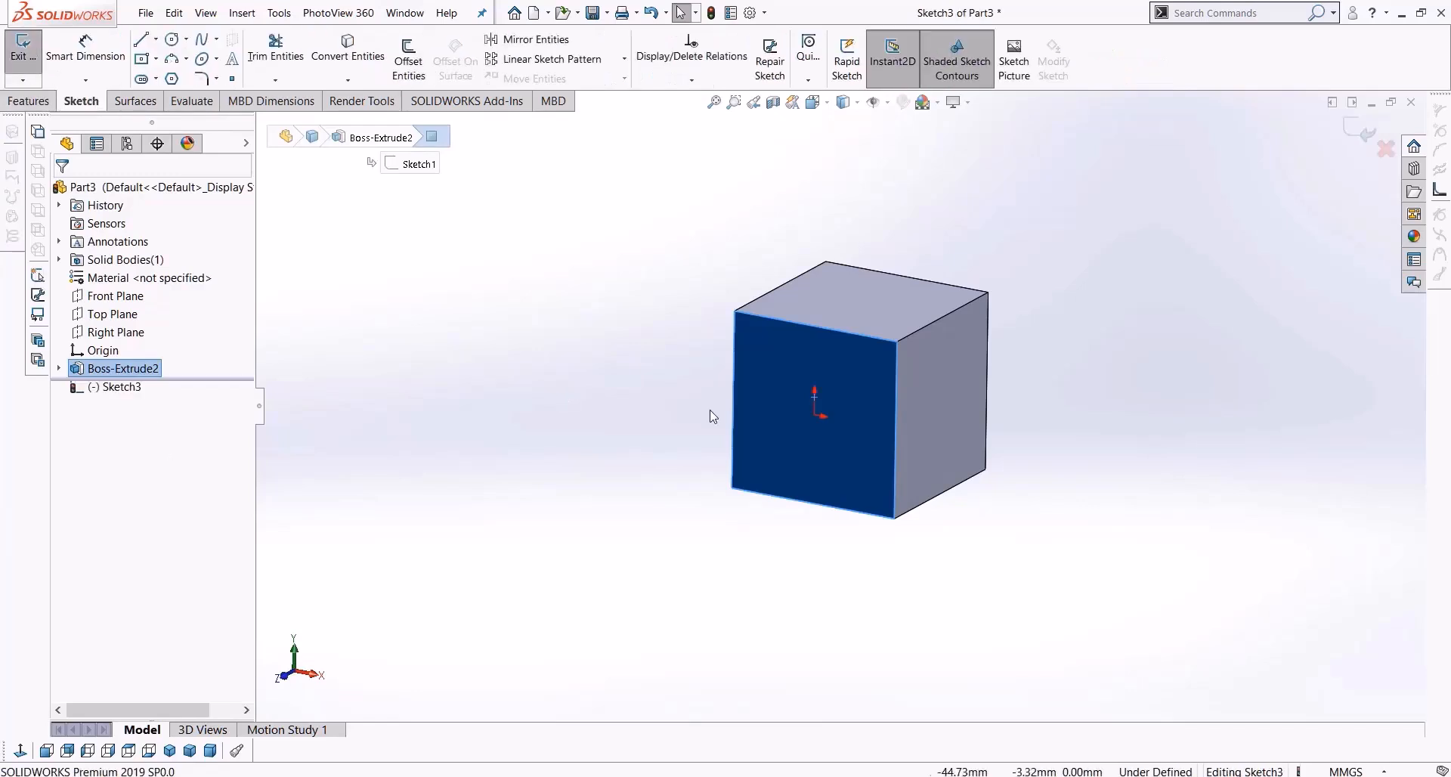
pyautogui.click(21, 750)
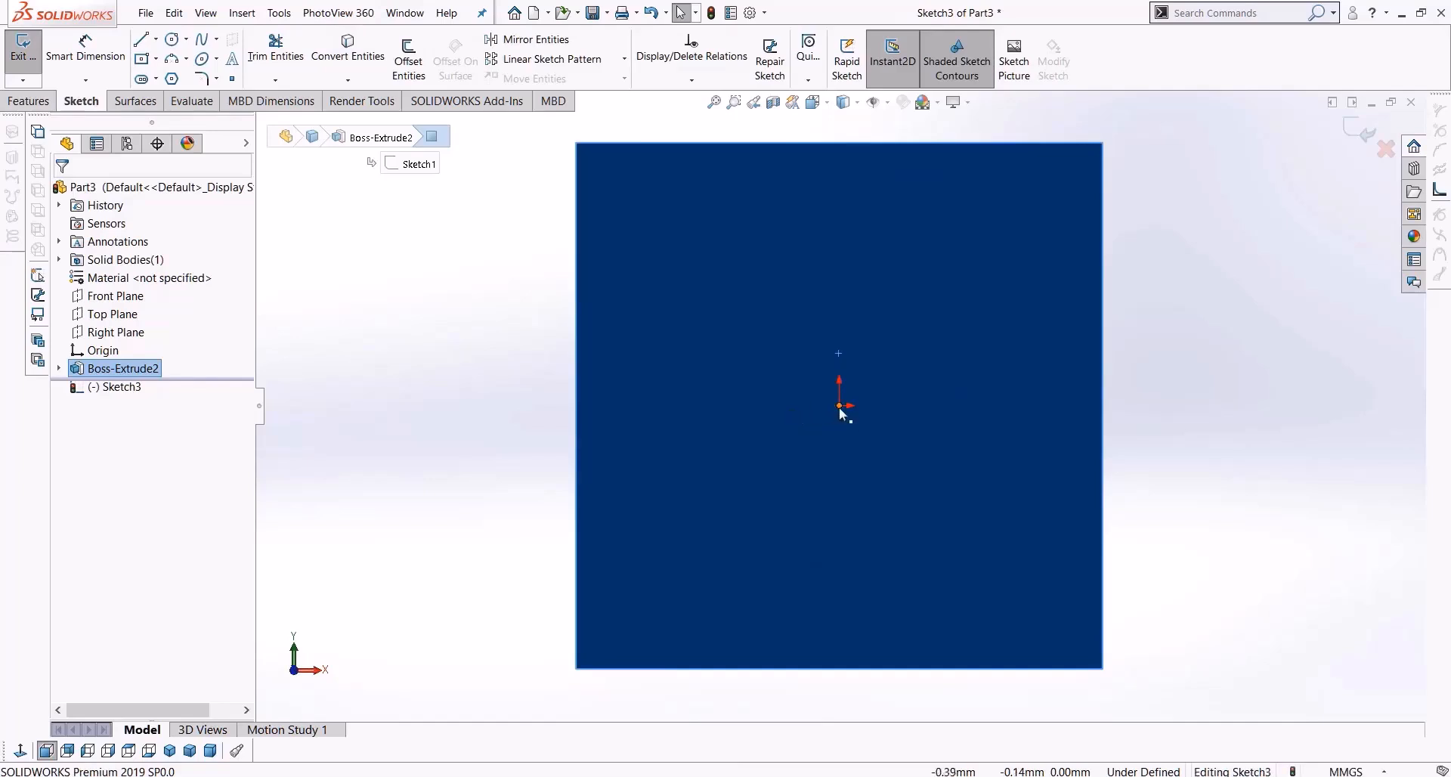
# Sketch a circle centred on the origin and dimension its diameter to 10 mm
pyautogui.click(172, 38)
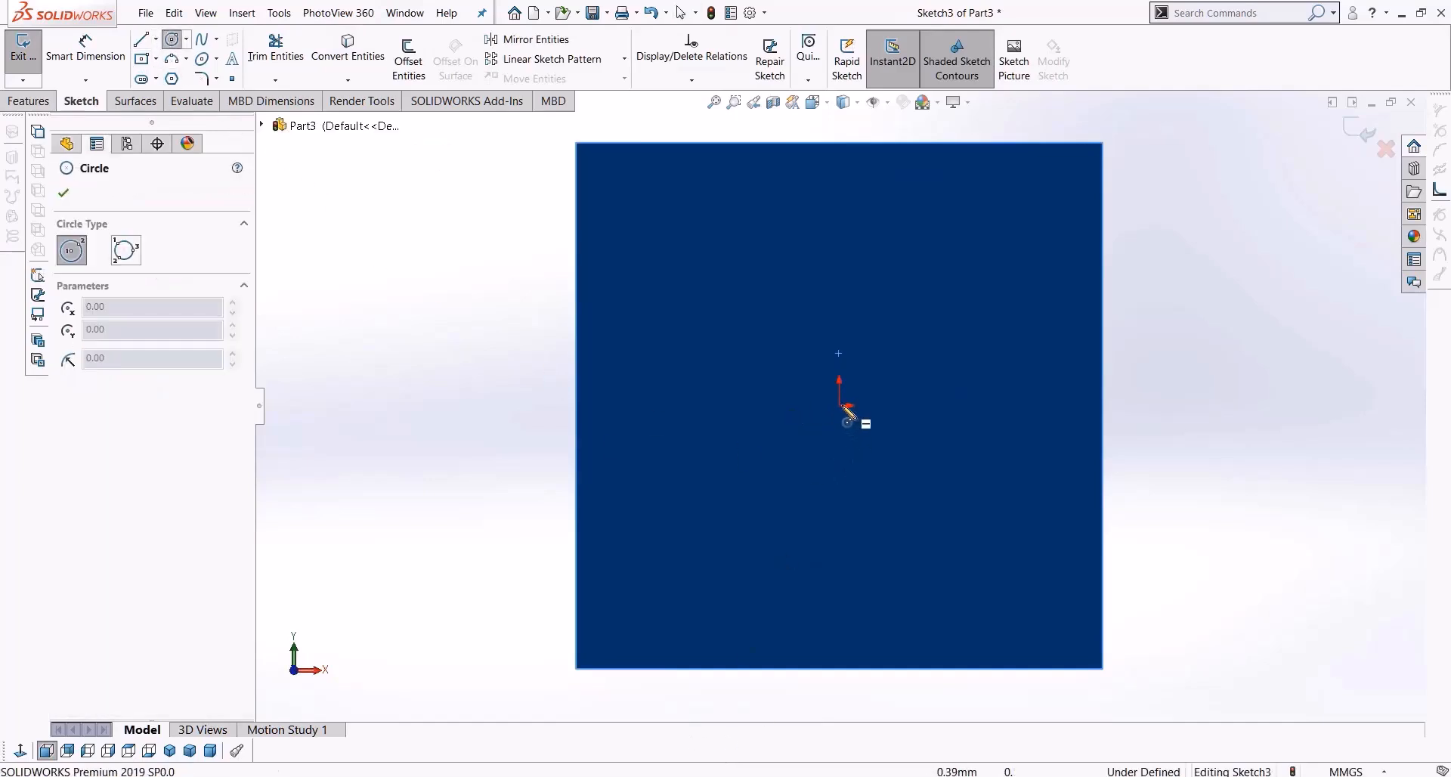
pyautogui.moveTo(839, 405); pyautogui.dragTo(845, 484)
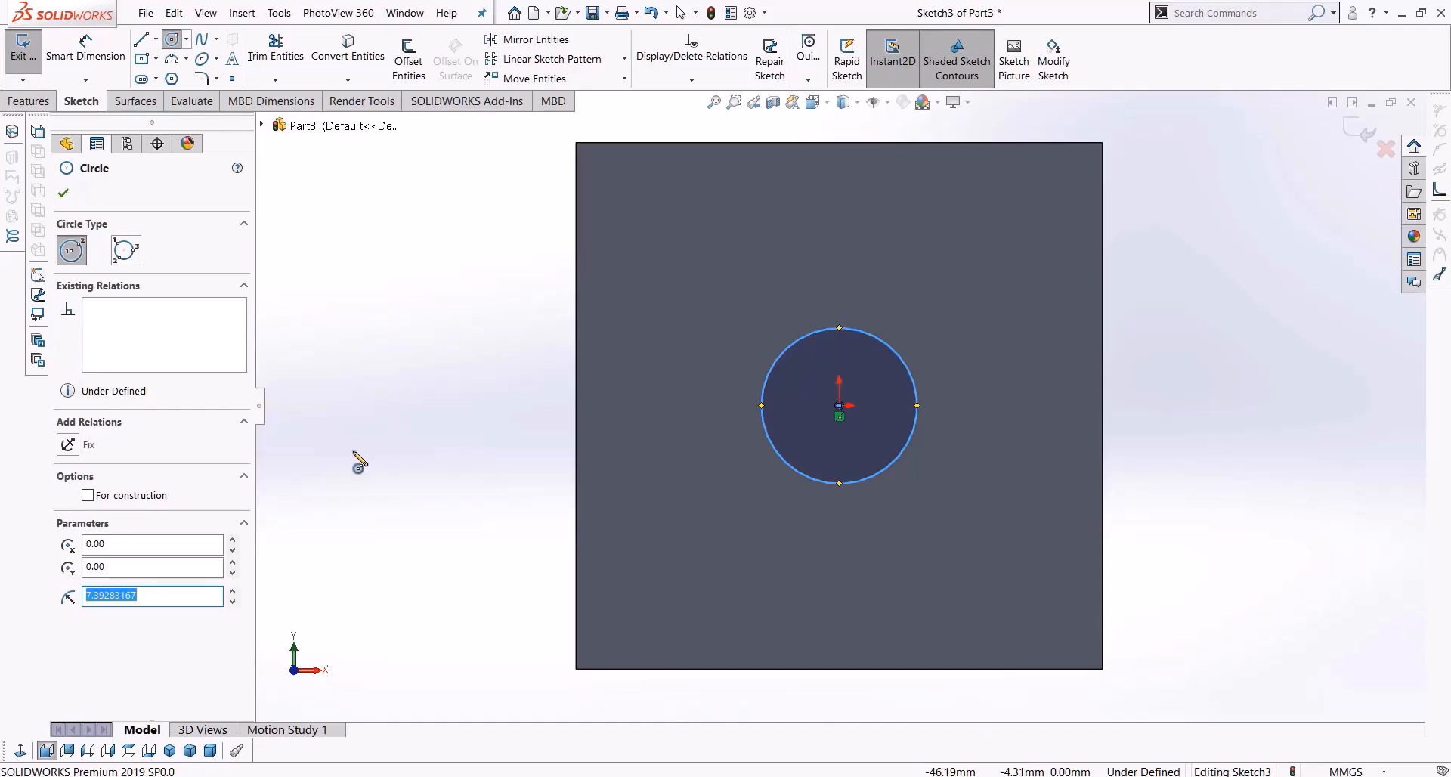
pyautogui.press('d')
pyautogui.click(782, 469)
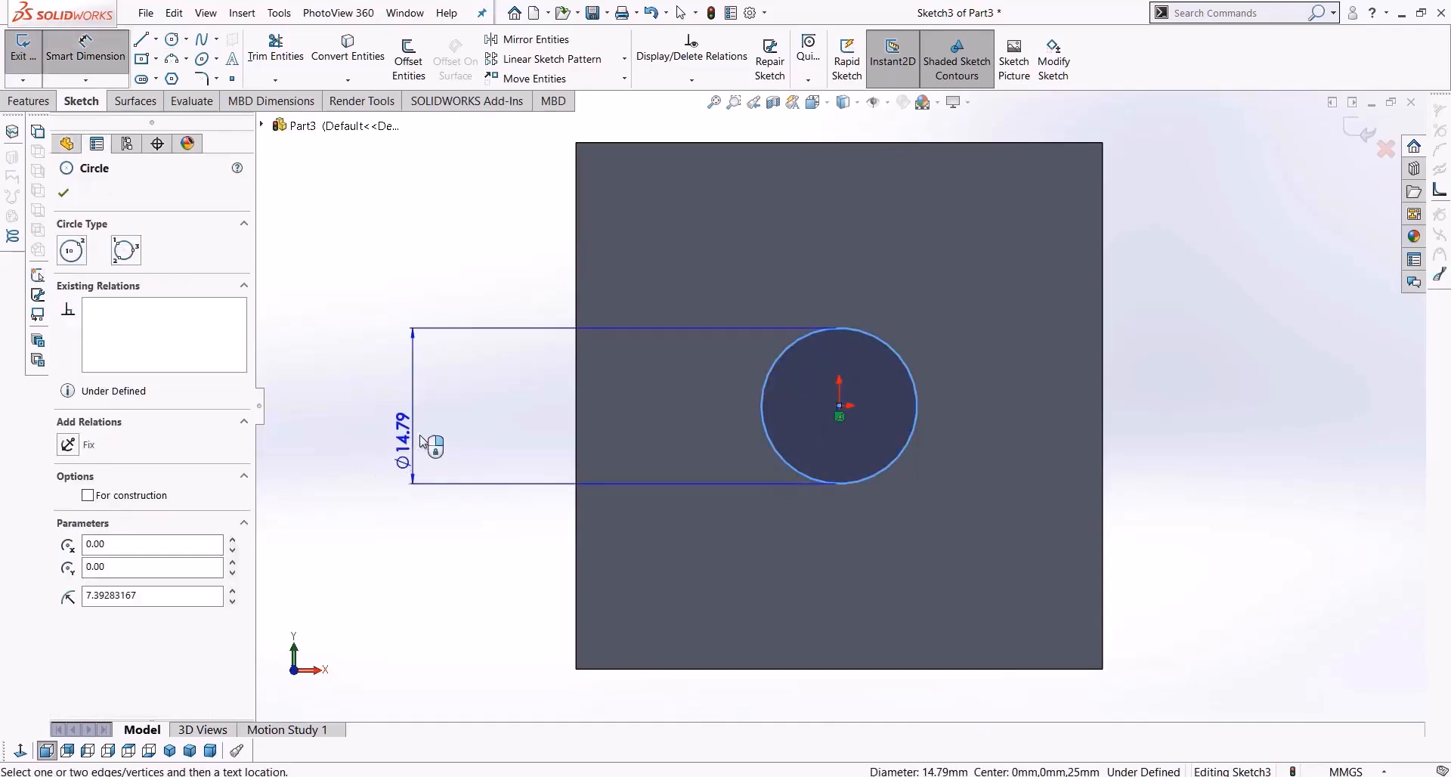
pyautogui.click(430, 418)
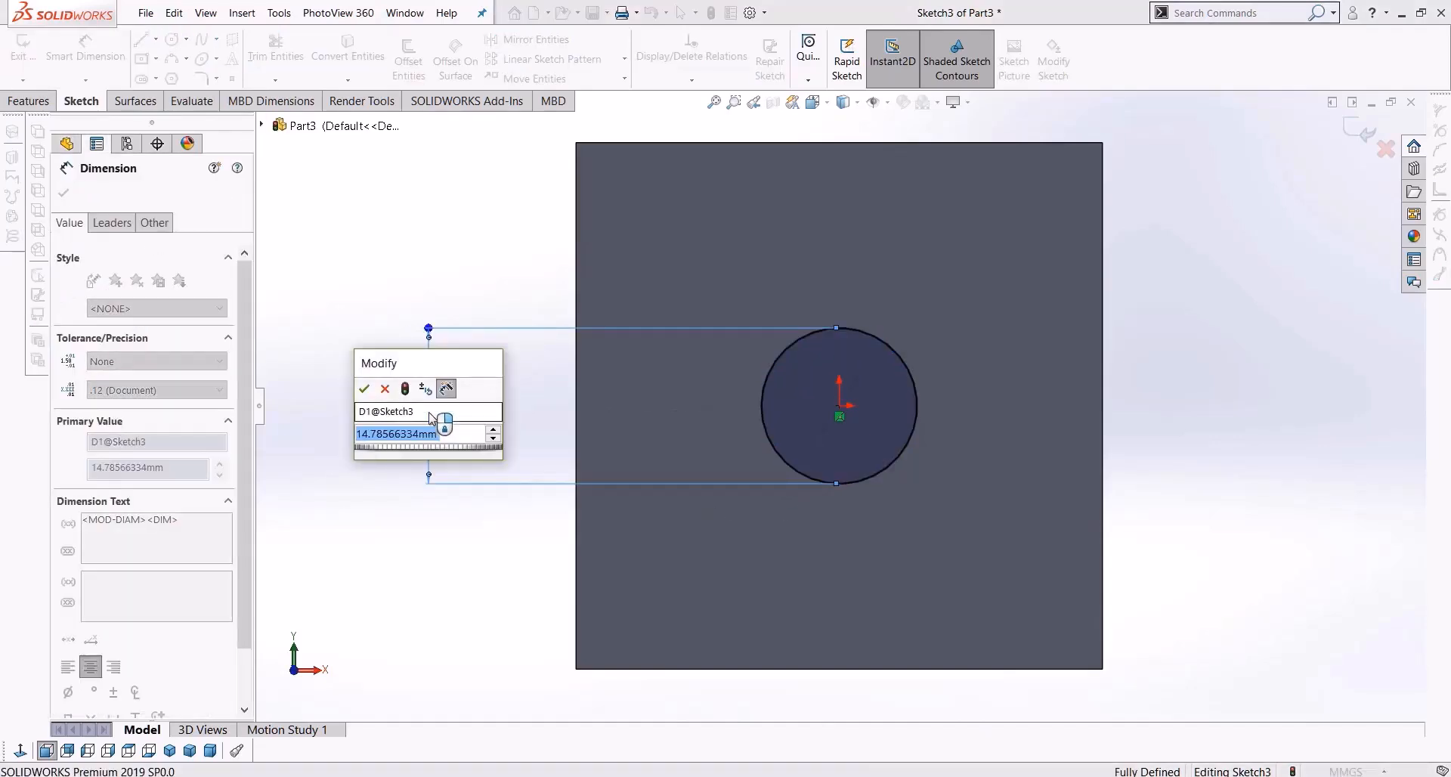
pyautogui.write('10')
pyautogui.press('Return')
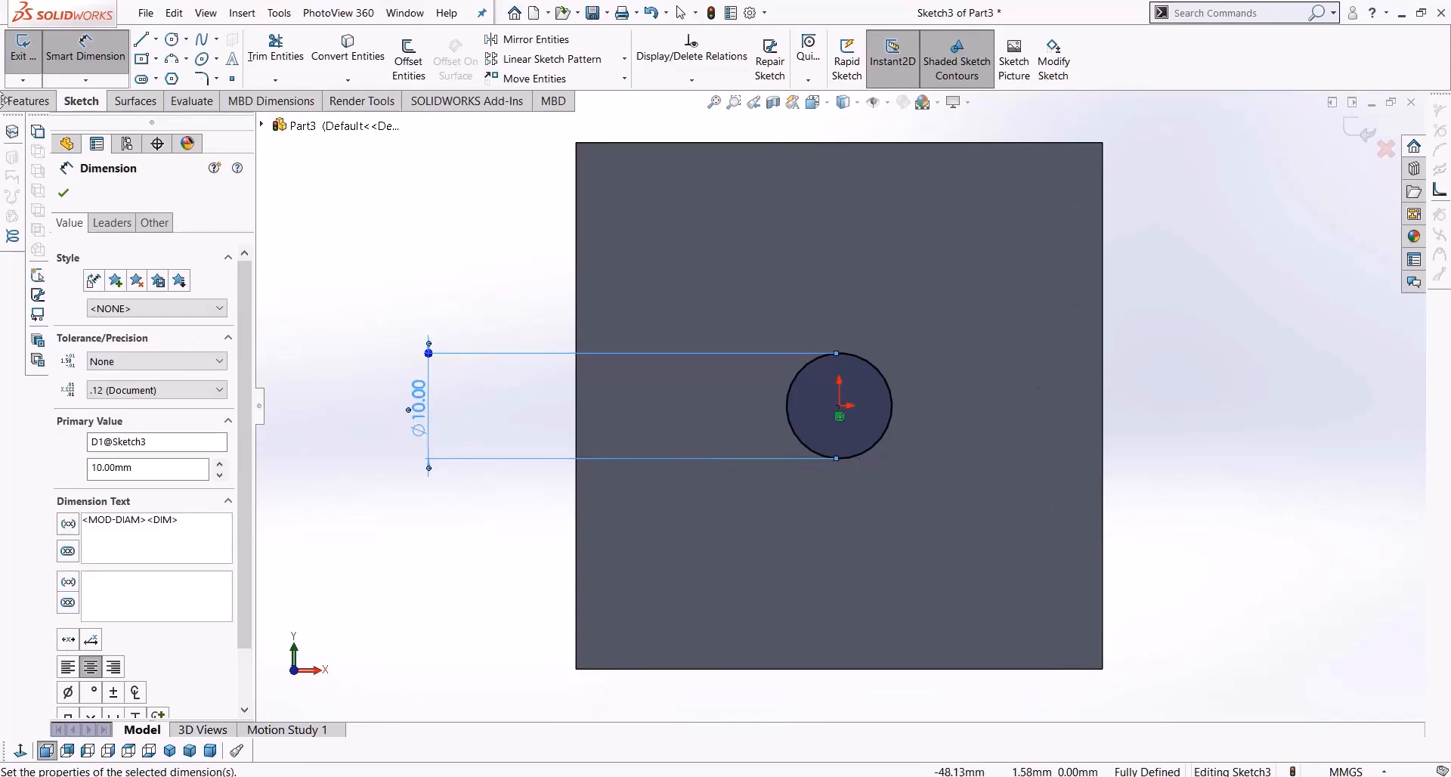
# Cut-extrude the circle into the front face as a Blind cut 5 mm deep
pyautogui.click(28, 100)
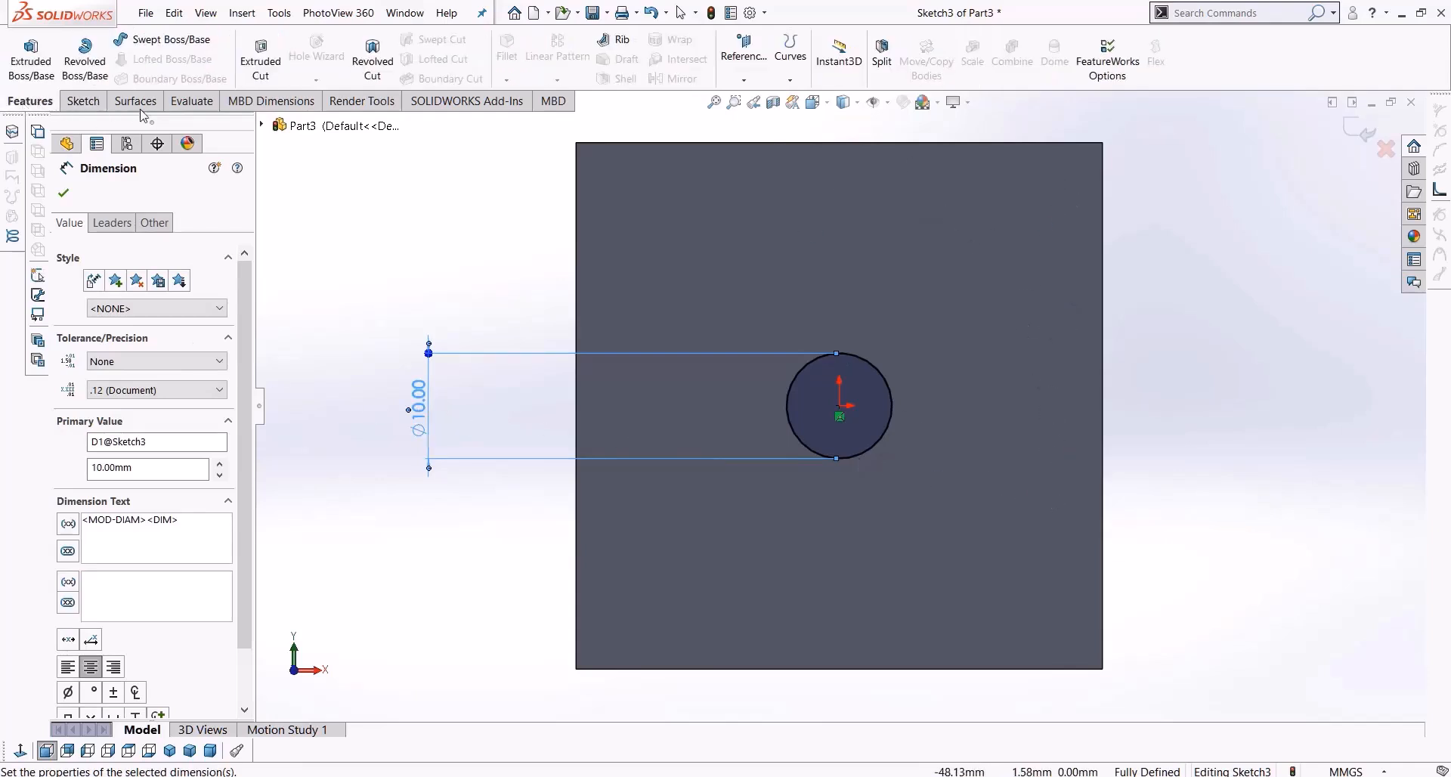
pyautogui.click(261, 59)
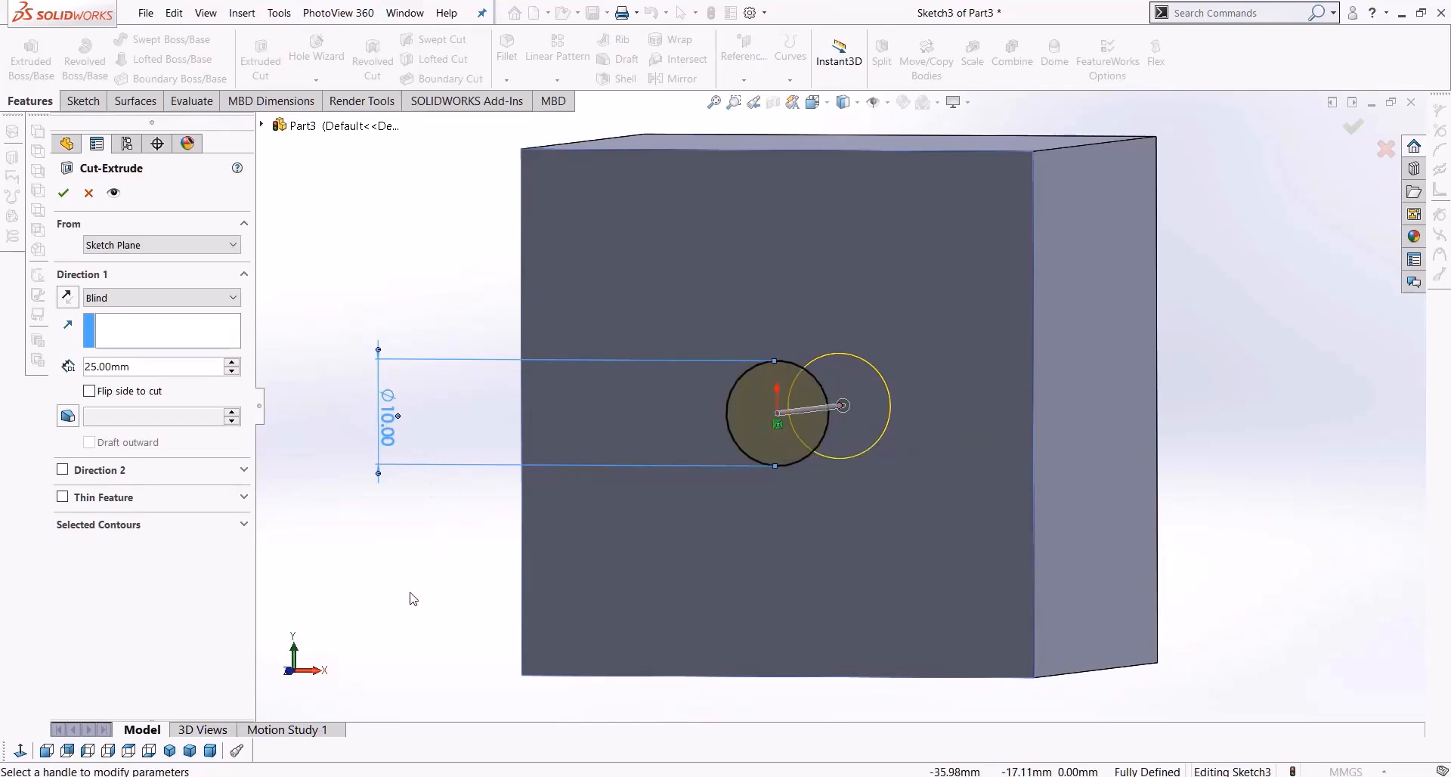
pyautogui.moveTo(556, 536); pyautogui.dragTo(509, 584, button='middle')
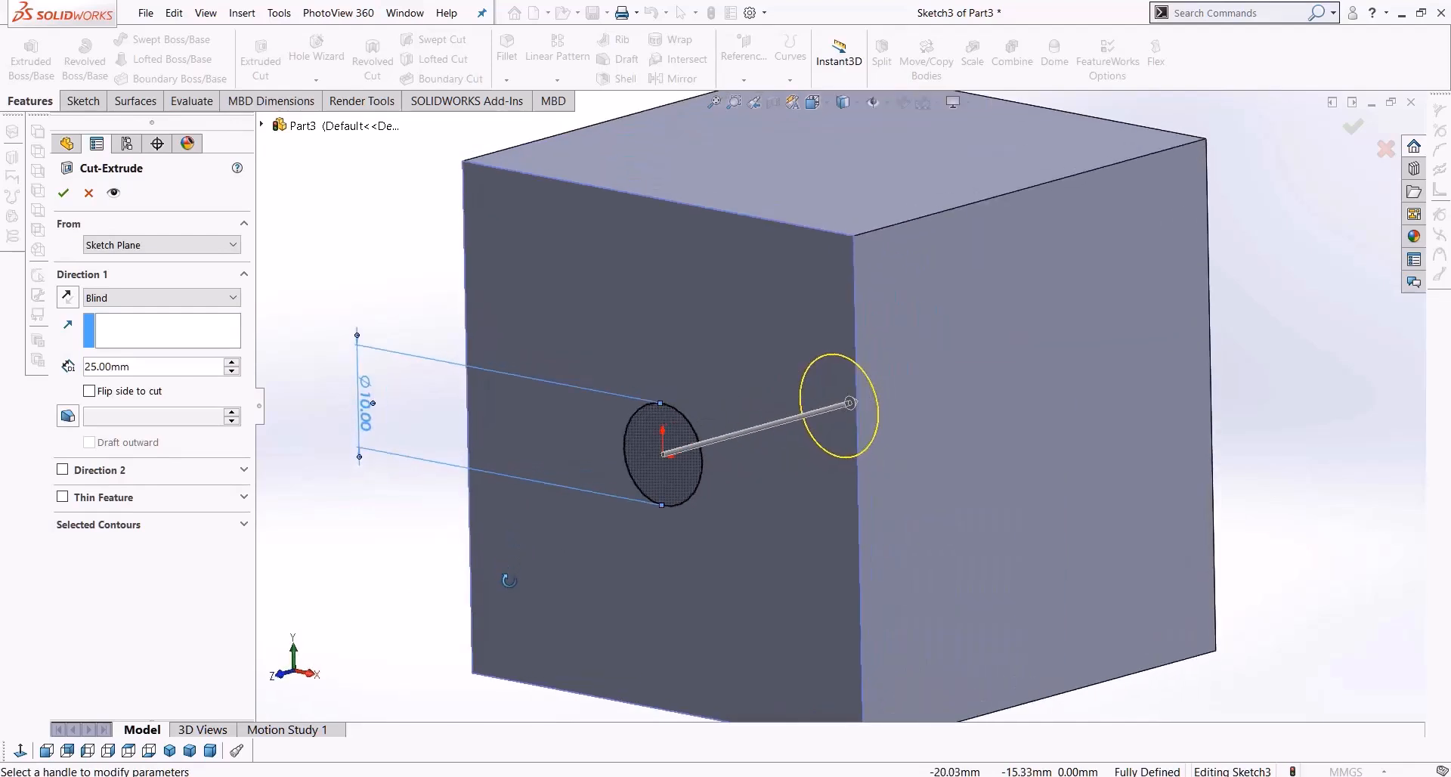
pyautogui.doubleClick(170, 367)
pyautogui.write('10')
pyautogui.press('Return')
pyautogui.write('5')
pyautogui.press('Return')
pyautogui.press('Return')
pyautogui.moveTo(710, 485); pyautogui.dragTo(648, 470, button='middle')
# Edit the circular cut on the front face and set its Blind depth to 2.5 mm
pyautogui.rightClick(121, 389)
pyautogui.click(121, 386)
pyautogui.rightClick(121, 389)
pyautogui.click(158, 346)
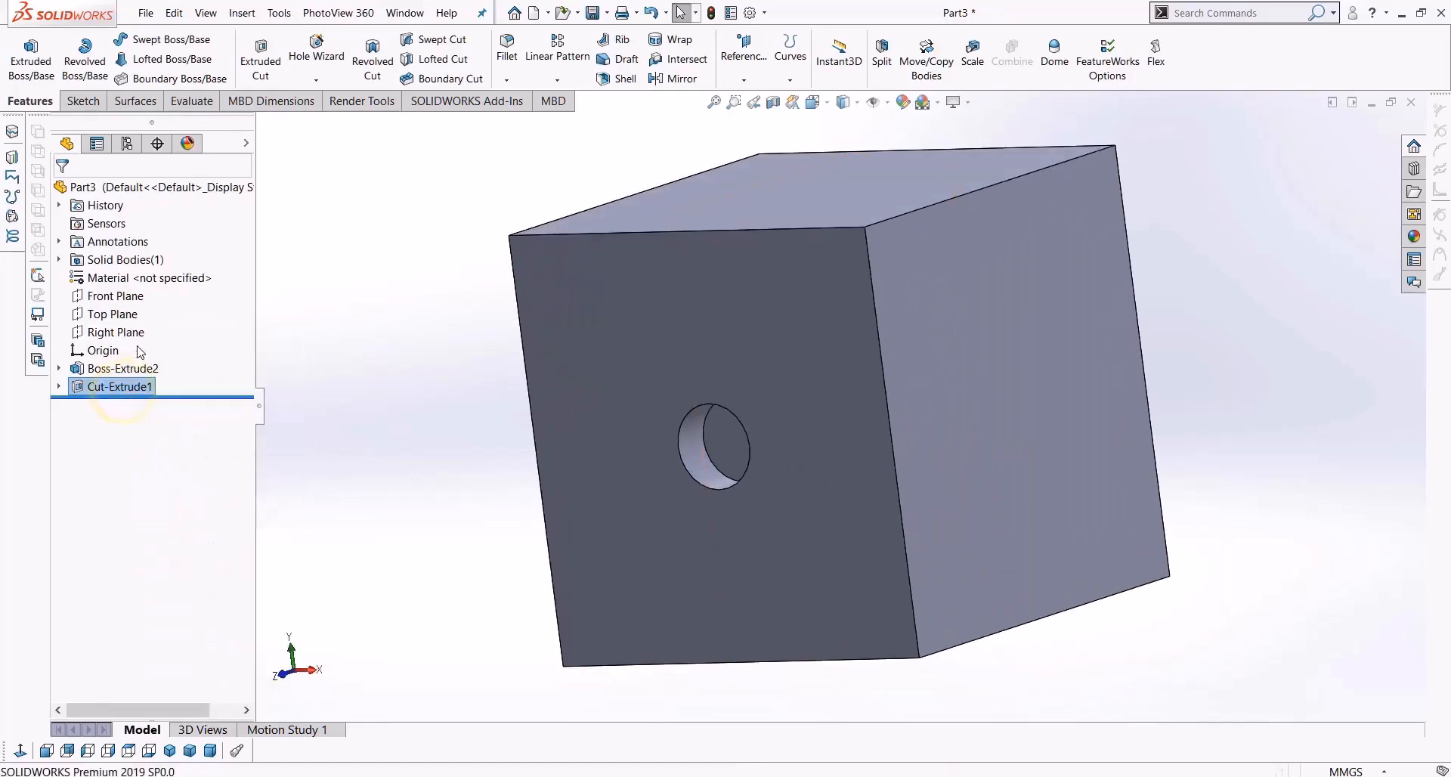
pyautogui.write('2.5')
pyautogui.press('Return')
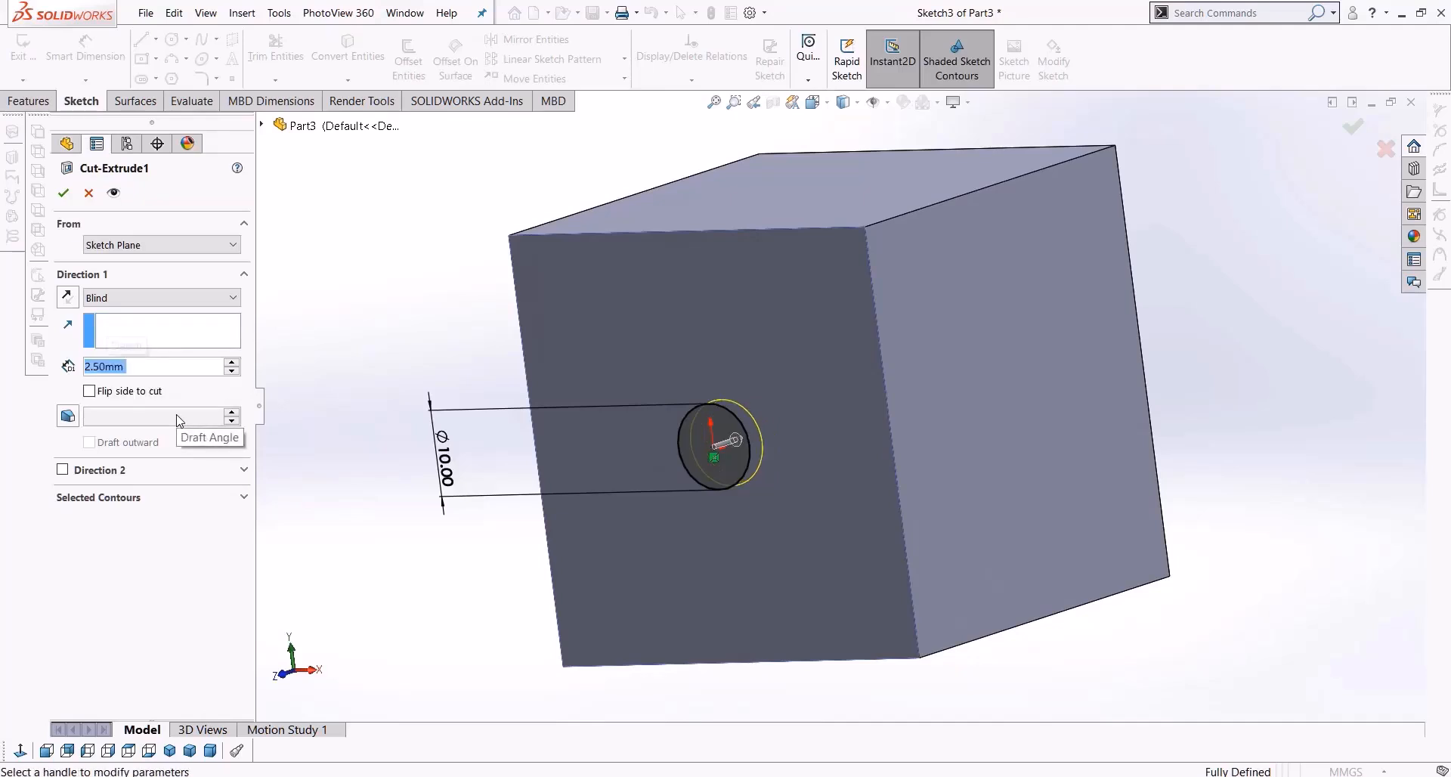
pyautogui.click(63, 192)
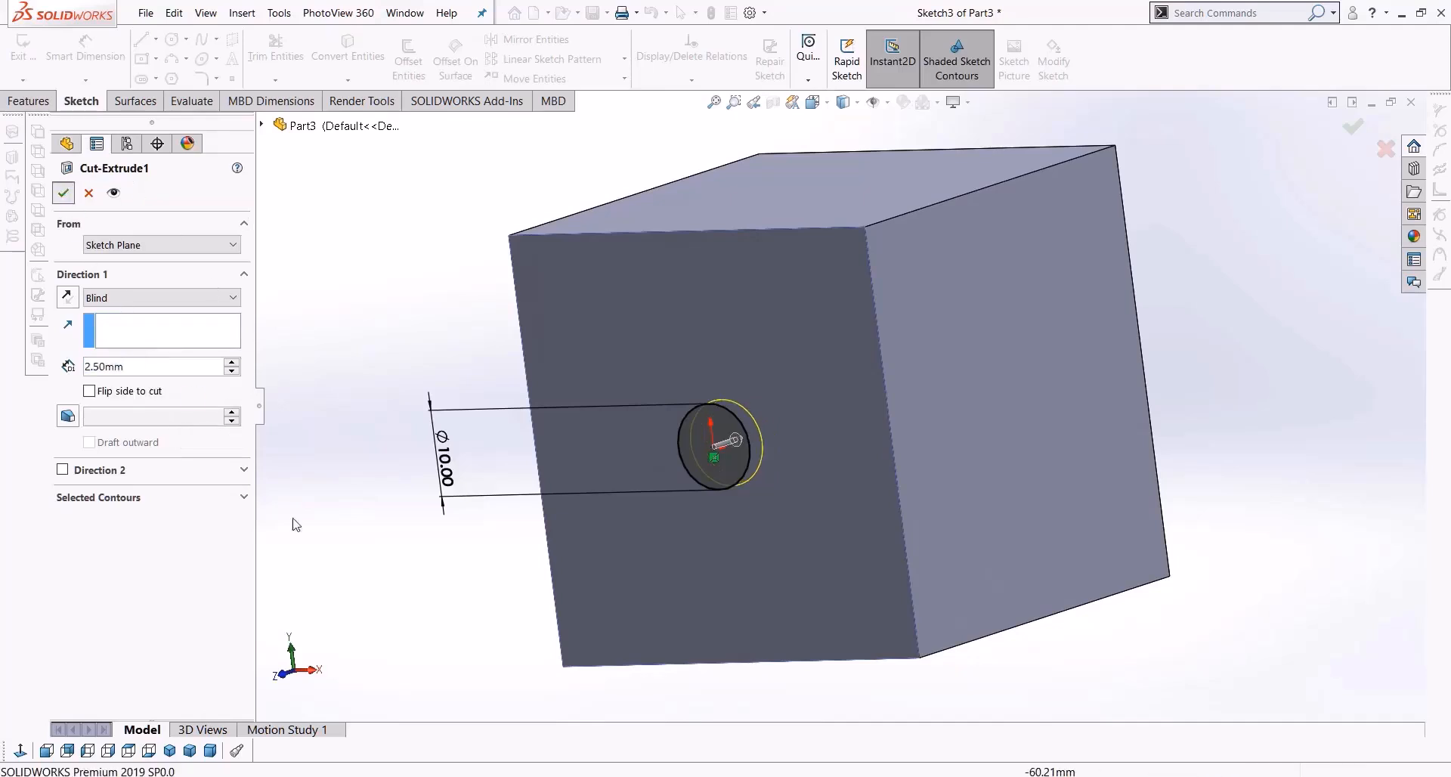
# Open a new sketch on the cube's right face, adjacent to the circular cut, and view it straight on
pyautogui.press('f')
pyautogui.moveTo(559, 391); pyautogui.dragTo(529, 488, button='middle')
pyautogui.moveTo(1063, 372); pyautogui.dragTo(976, 349, button='middle')
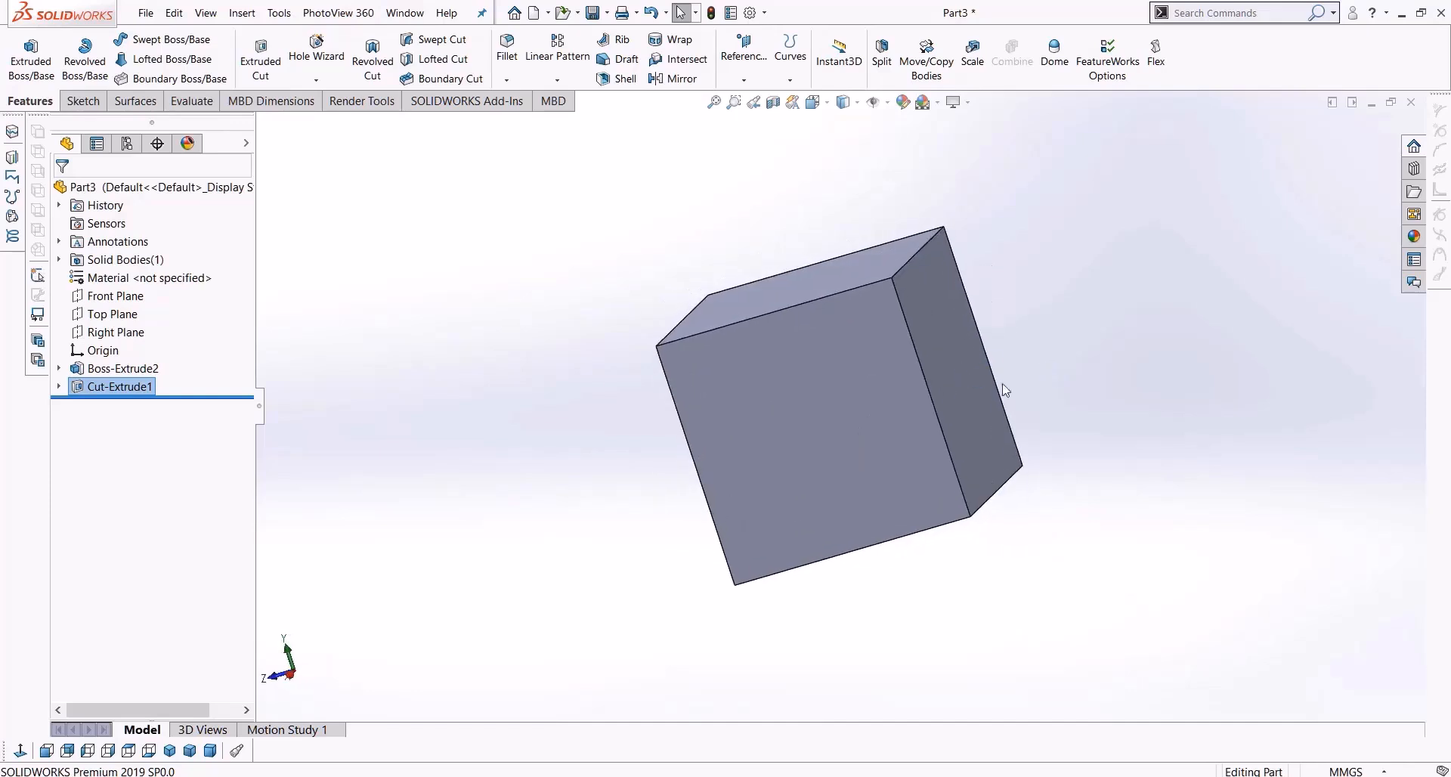
pyautogui.click(959, 332)
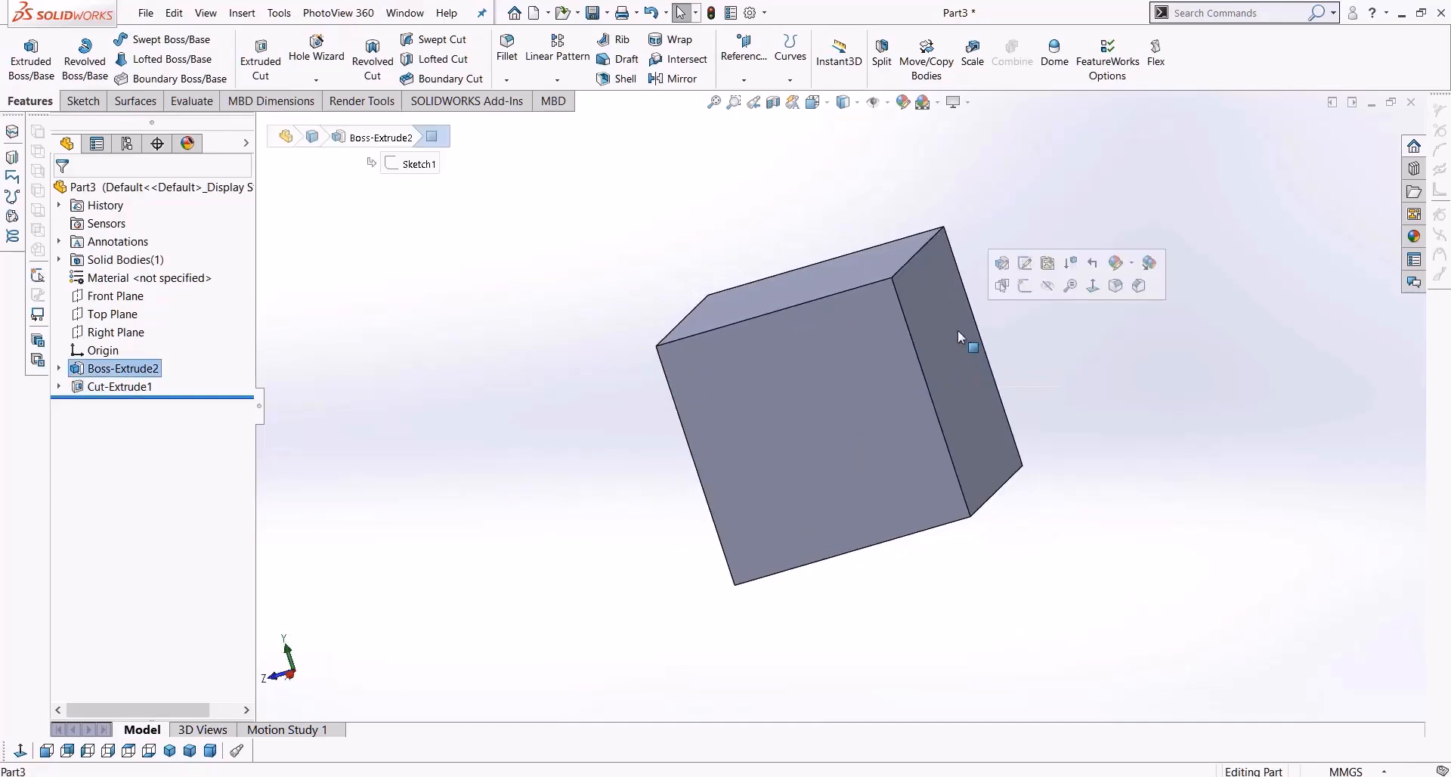
pyautogui.moveTo(660, 458); pyautogui.dragTo(774, 460, button='middle')
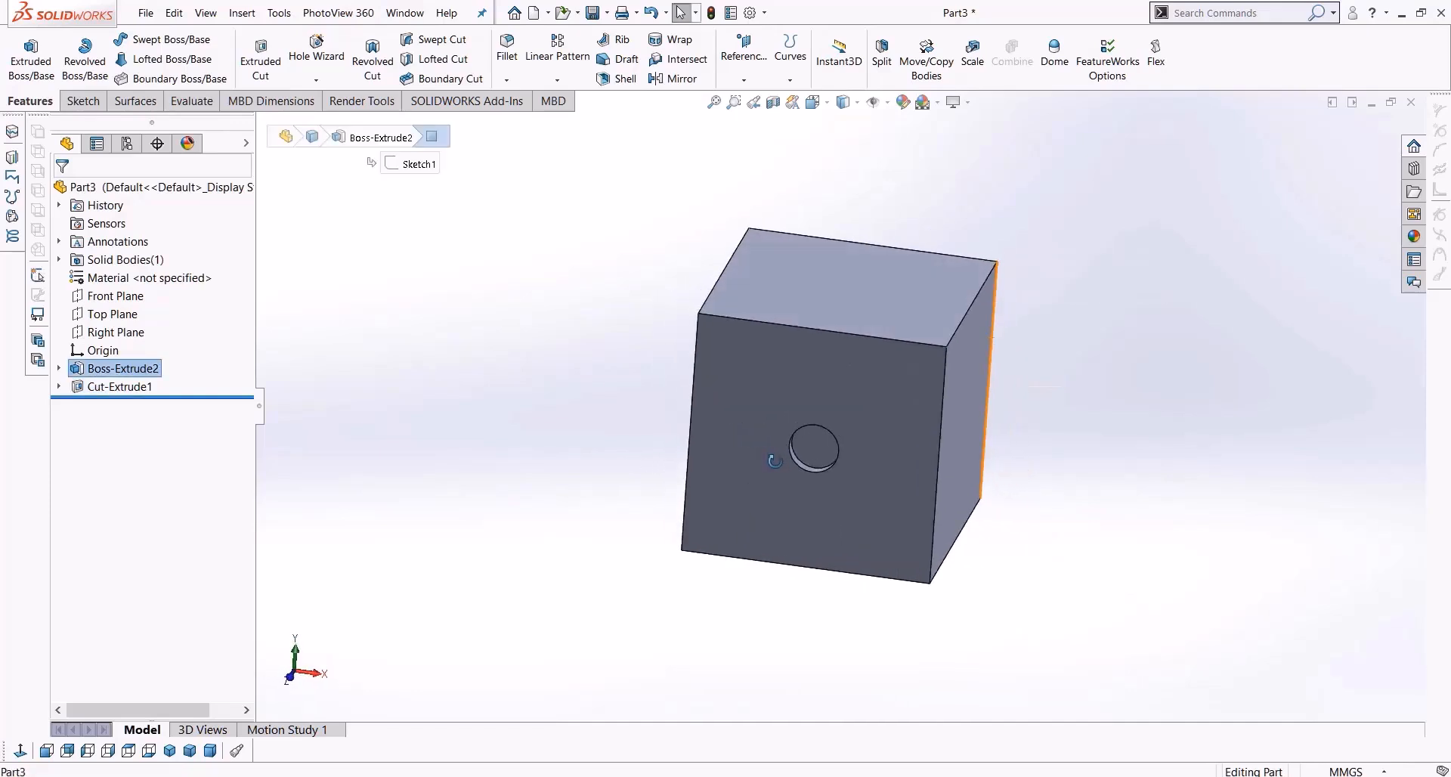
pyautogui.moveTo(1139, 518); pyautogui.dragTo(923, 391, button='middle')
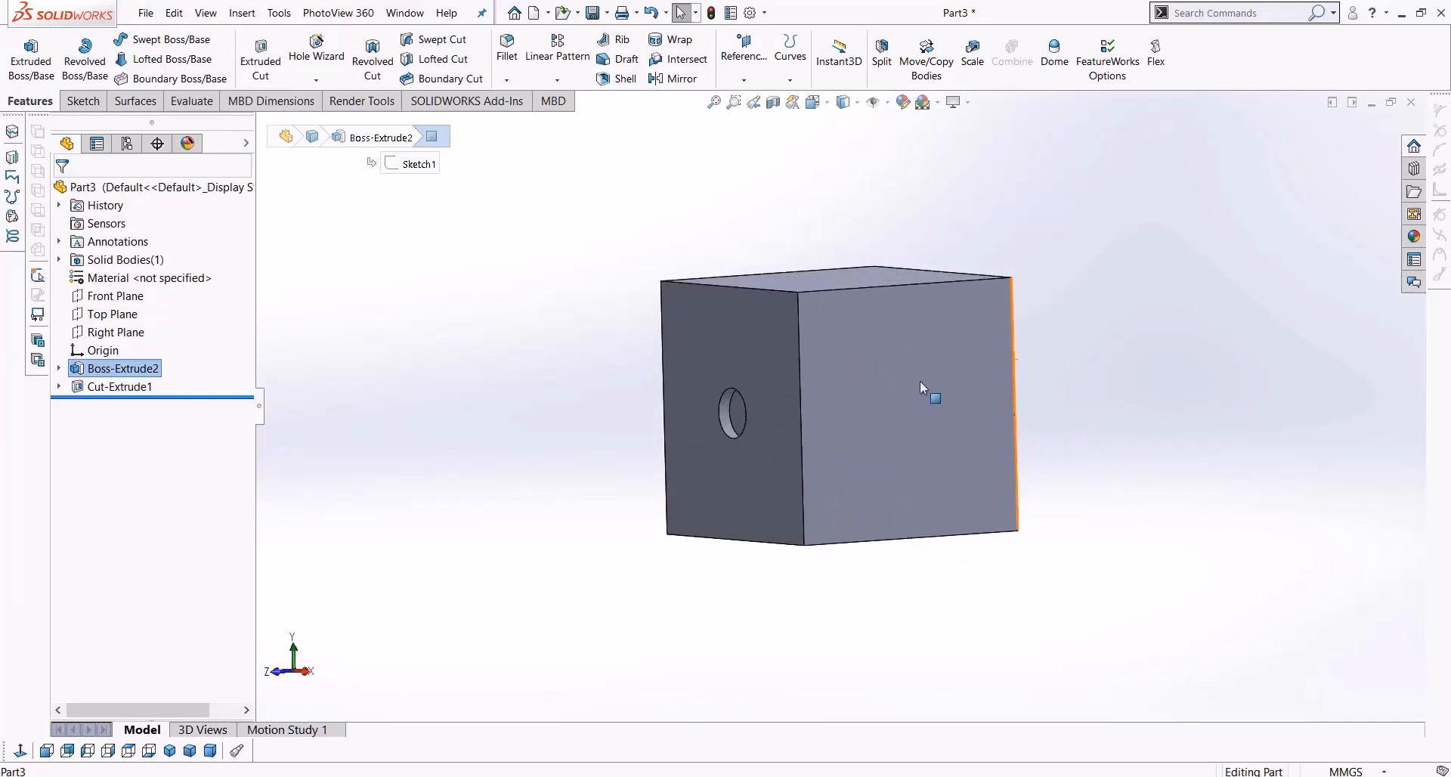
pyautogui.scroll(1, 922, 404)
pyautogui.scroll(-1, 920, 404)
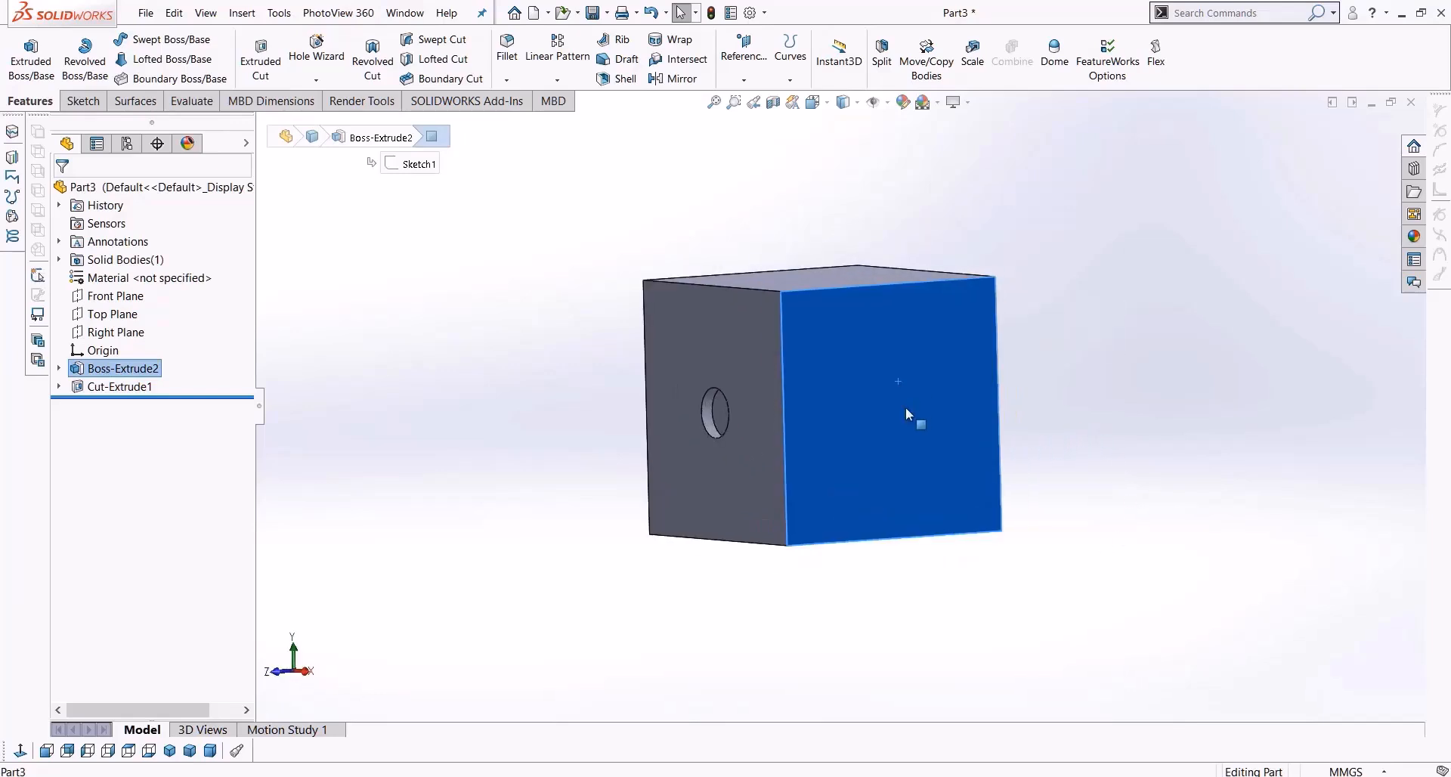
pyautogui.click(83, 101)
pyautogui.click(22, 46)
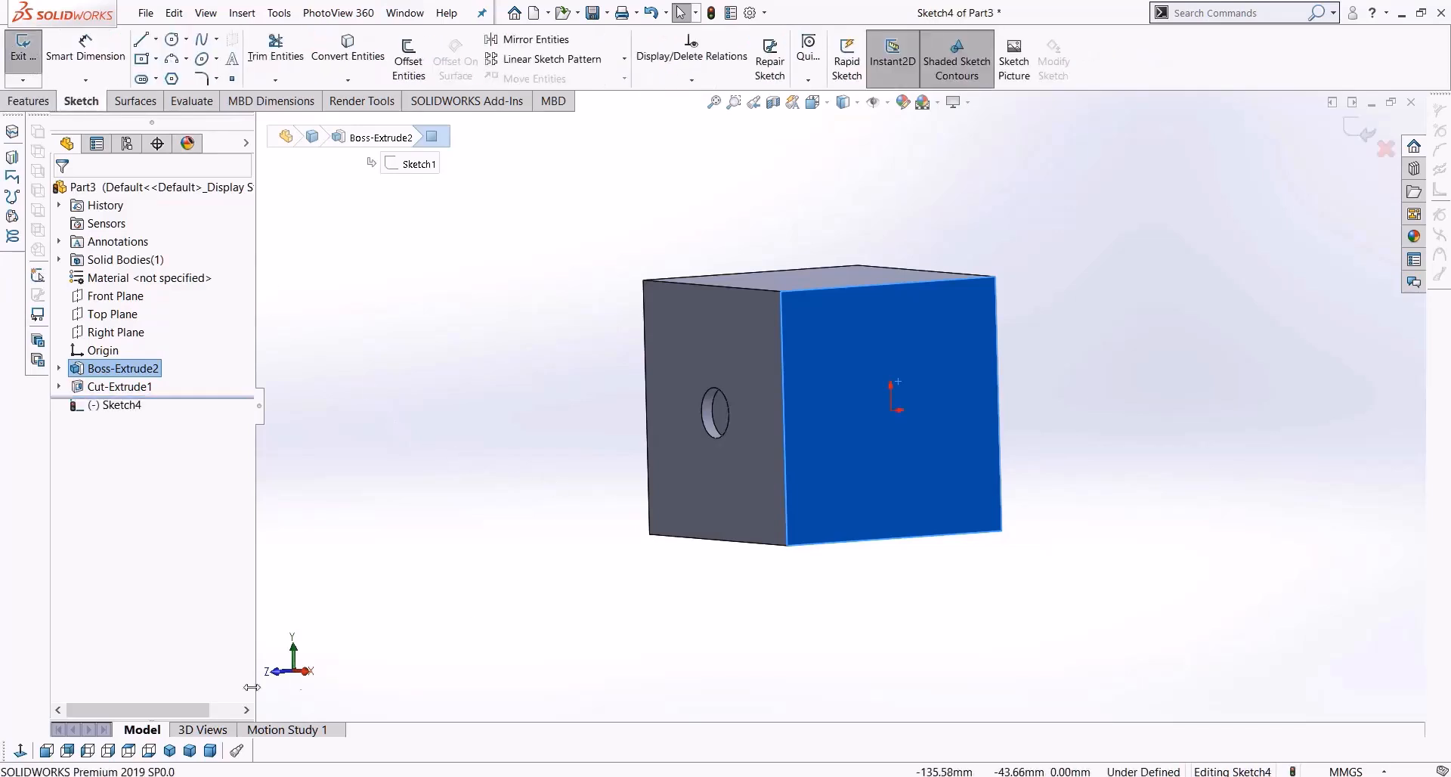
pyautogui.click(20, 750)
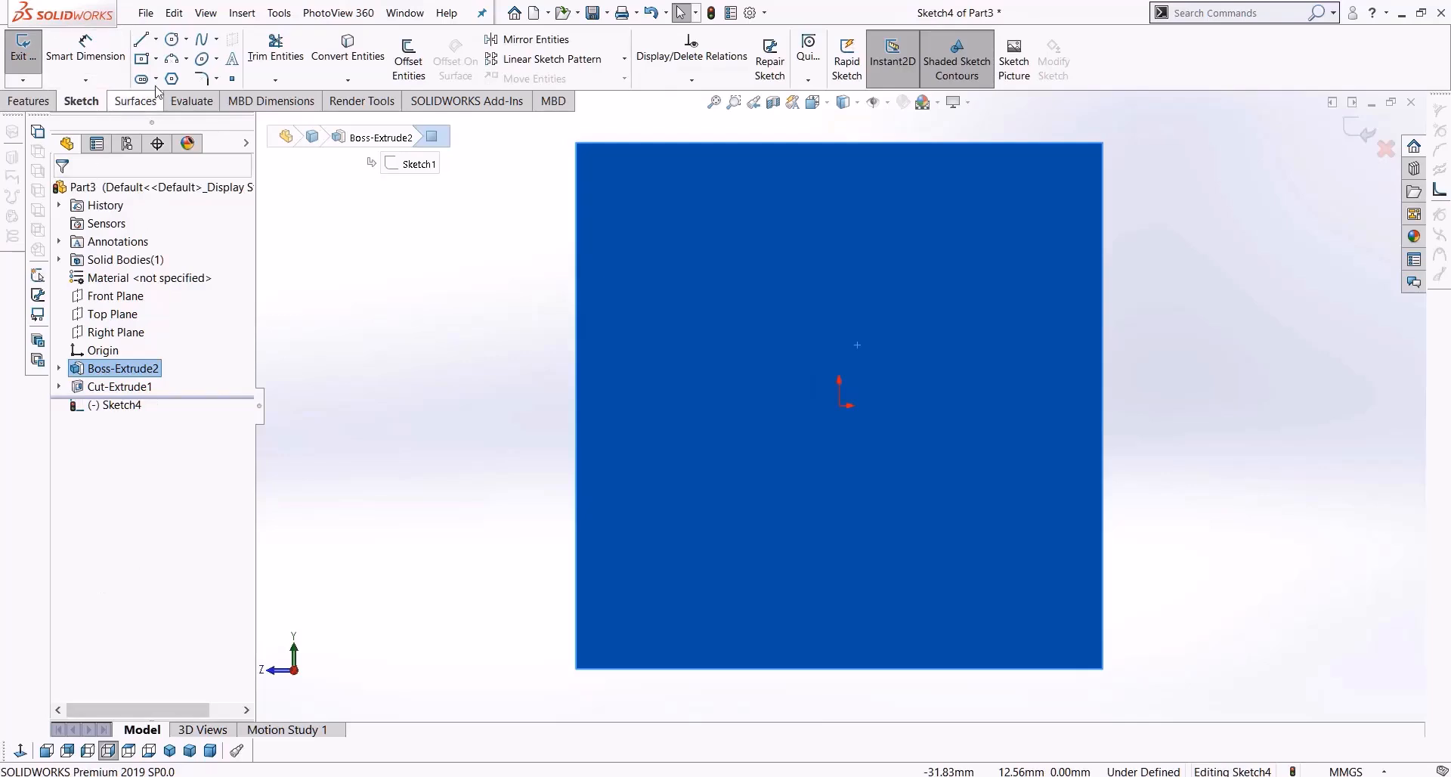
# Sketch a circle centred on the origin of the right face and dimension its diameter to 10 mm
pyautogui.click(173, 41)
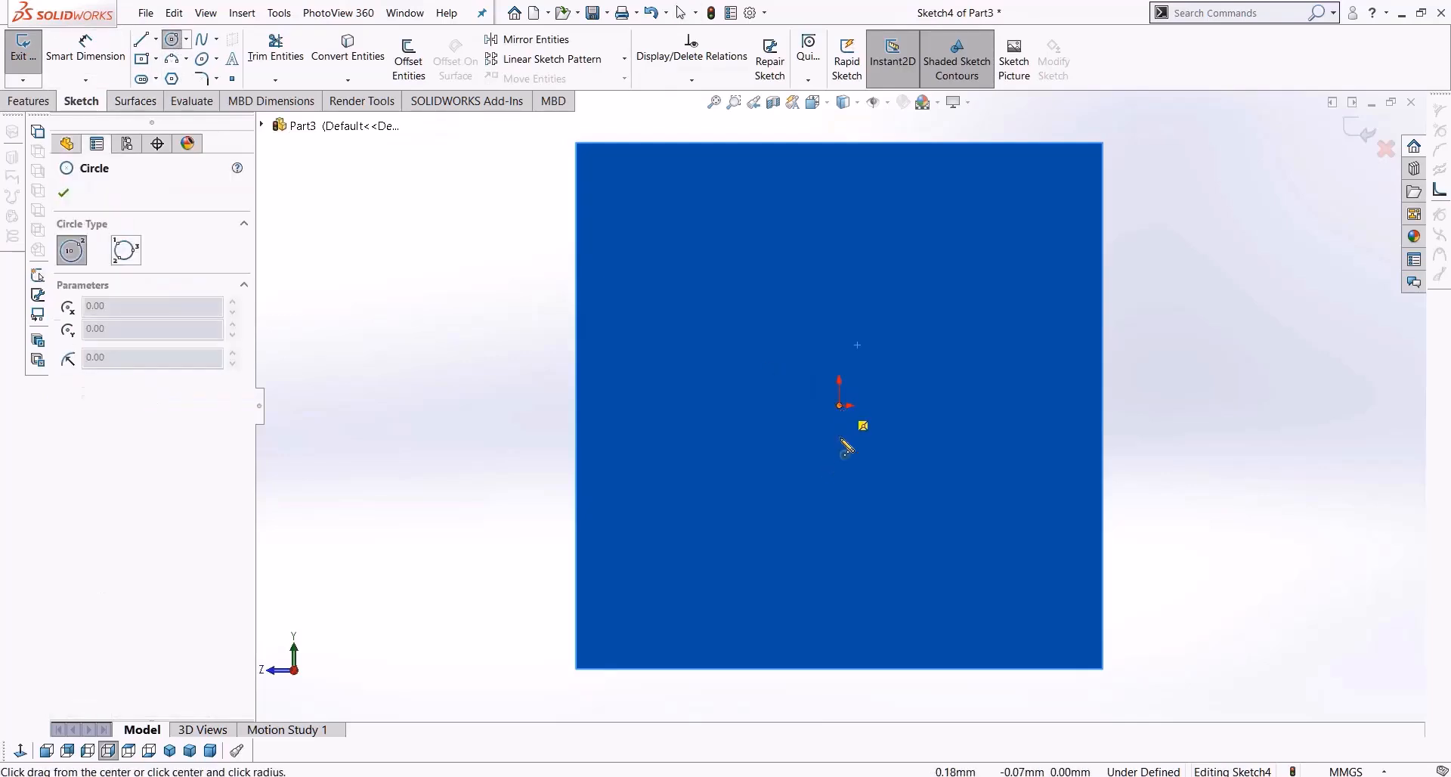
pyautogui.click(840, 407)
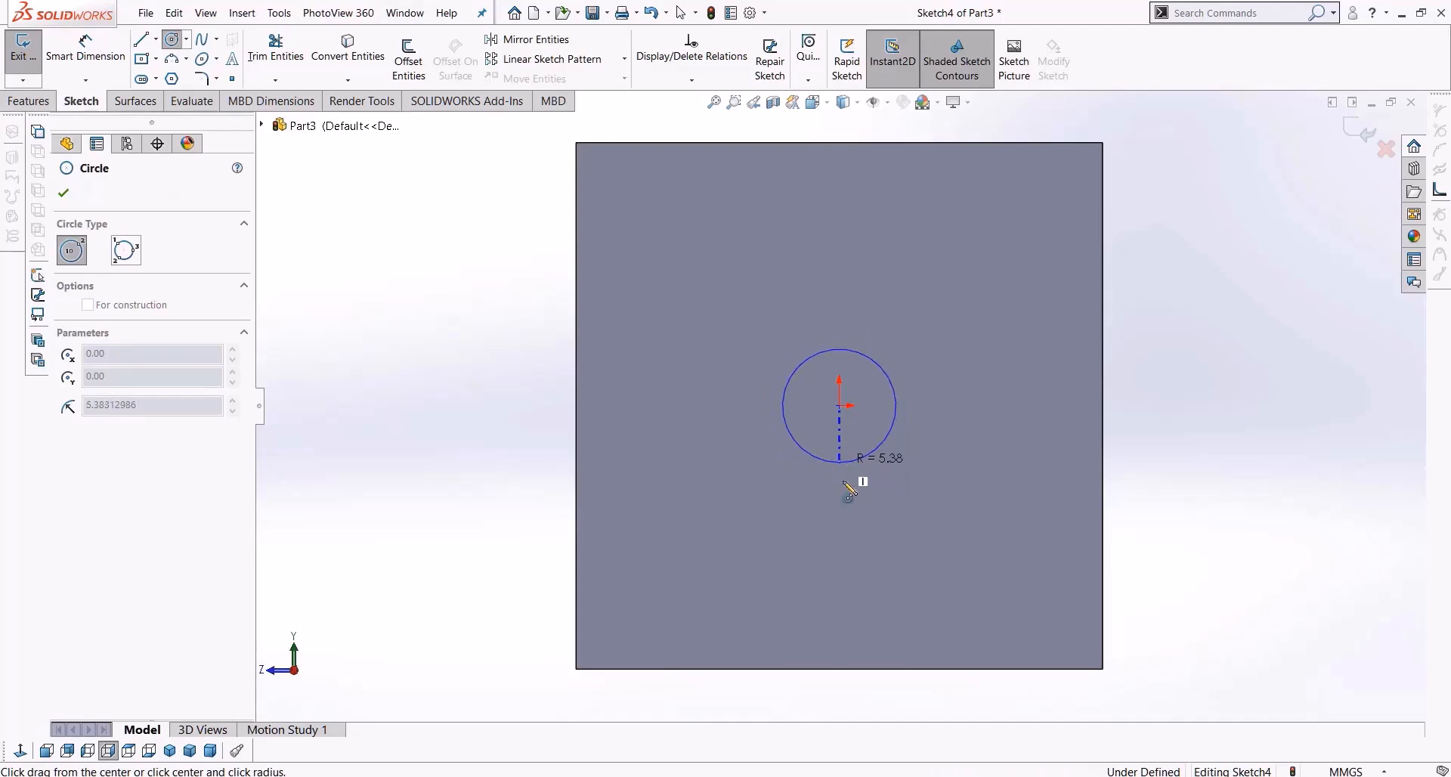
pyautogui.click(856, 481)
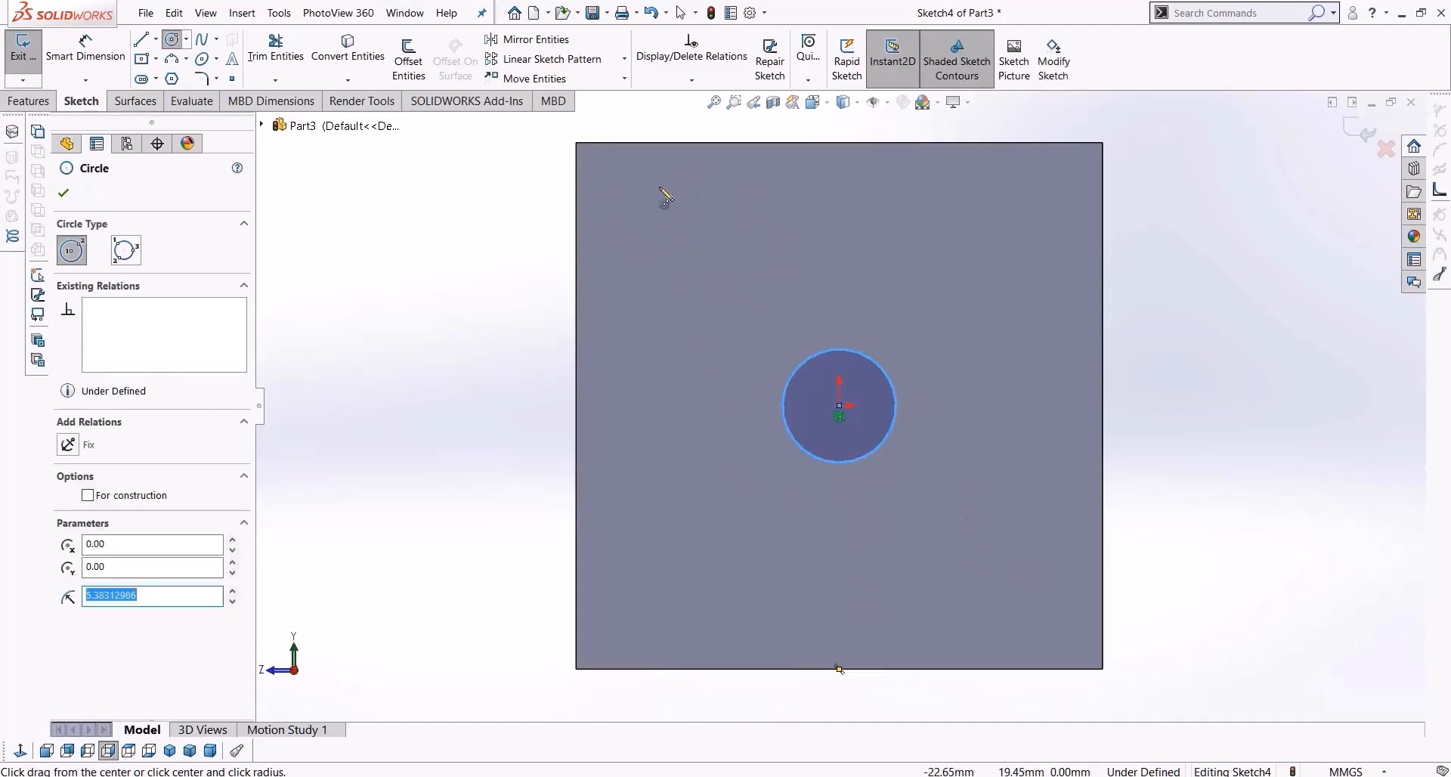
pyautogui.click(85, 54)
pyautogui.click(819, 458)
pyautogui.click(477, 460)
pyautogui.write('10')
pyautogui.press('Return')
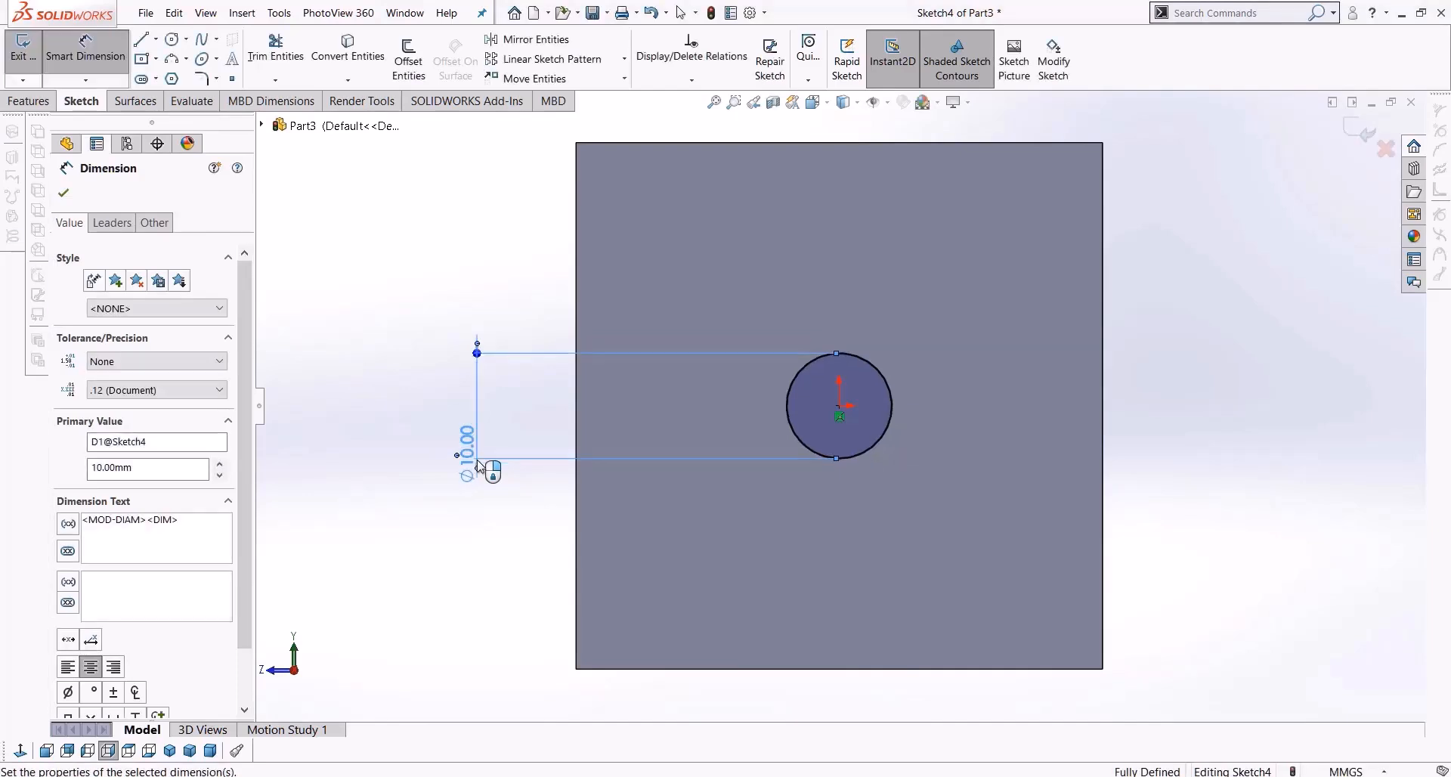
# Sketch a second circle about 10.5 mm in diameter near the upper-left corner of the face
pyautogui.click(169, 42)
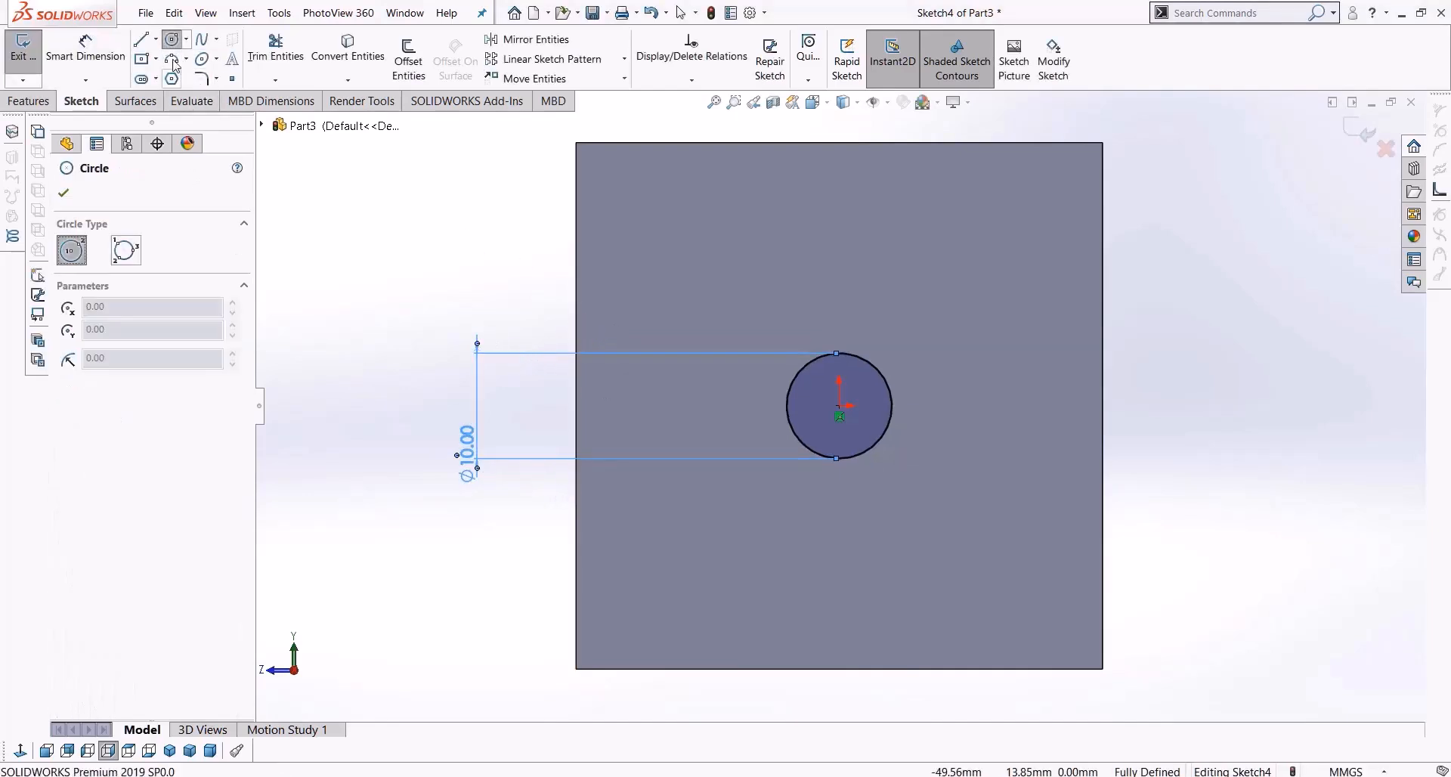
pyautogui.click(706, 246)
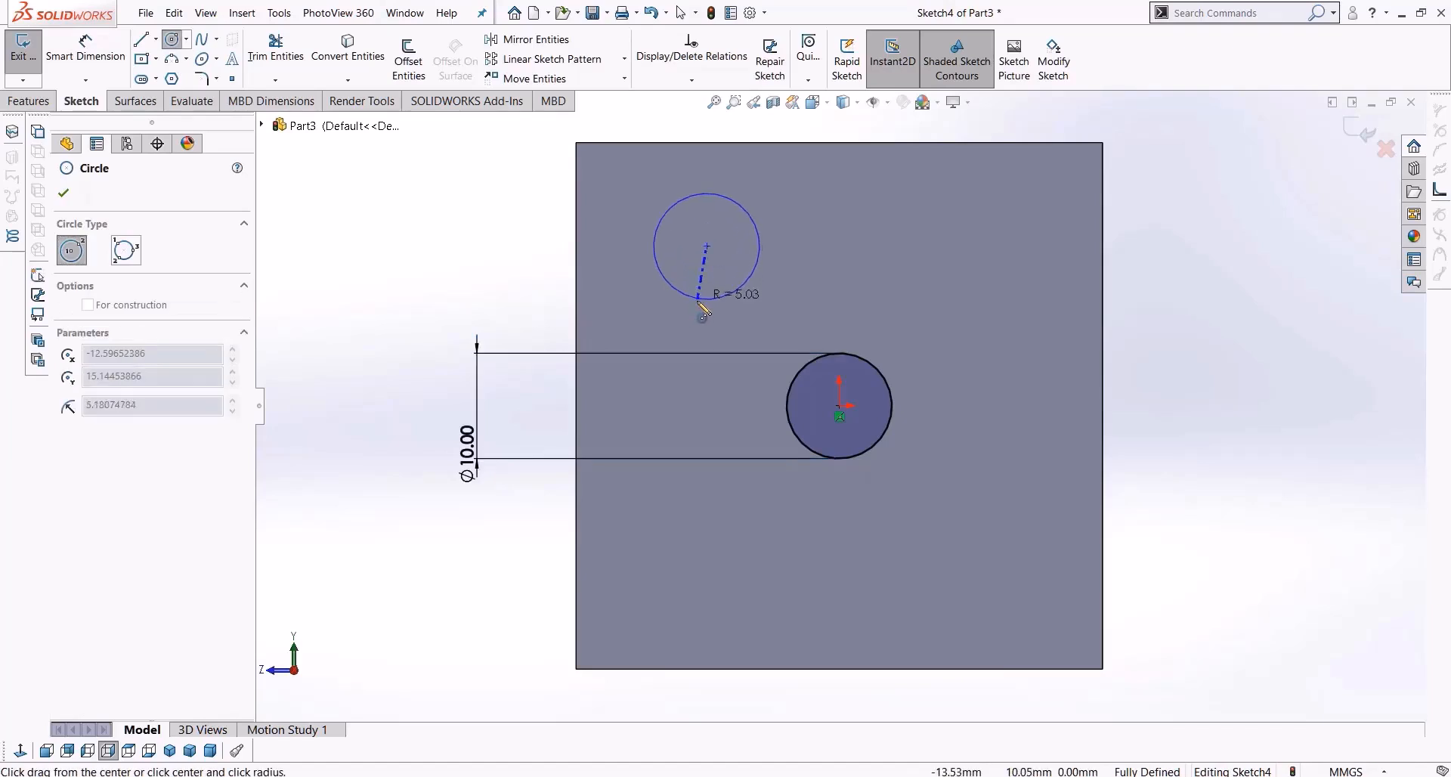
pyautogui.click(706, 302)
pyautogui.press('Escape')
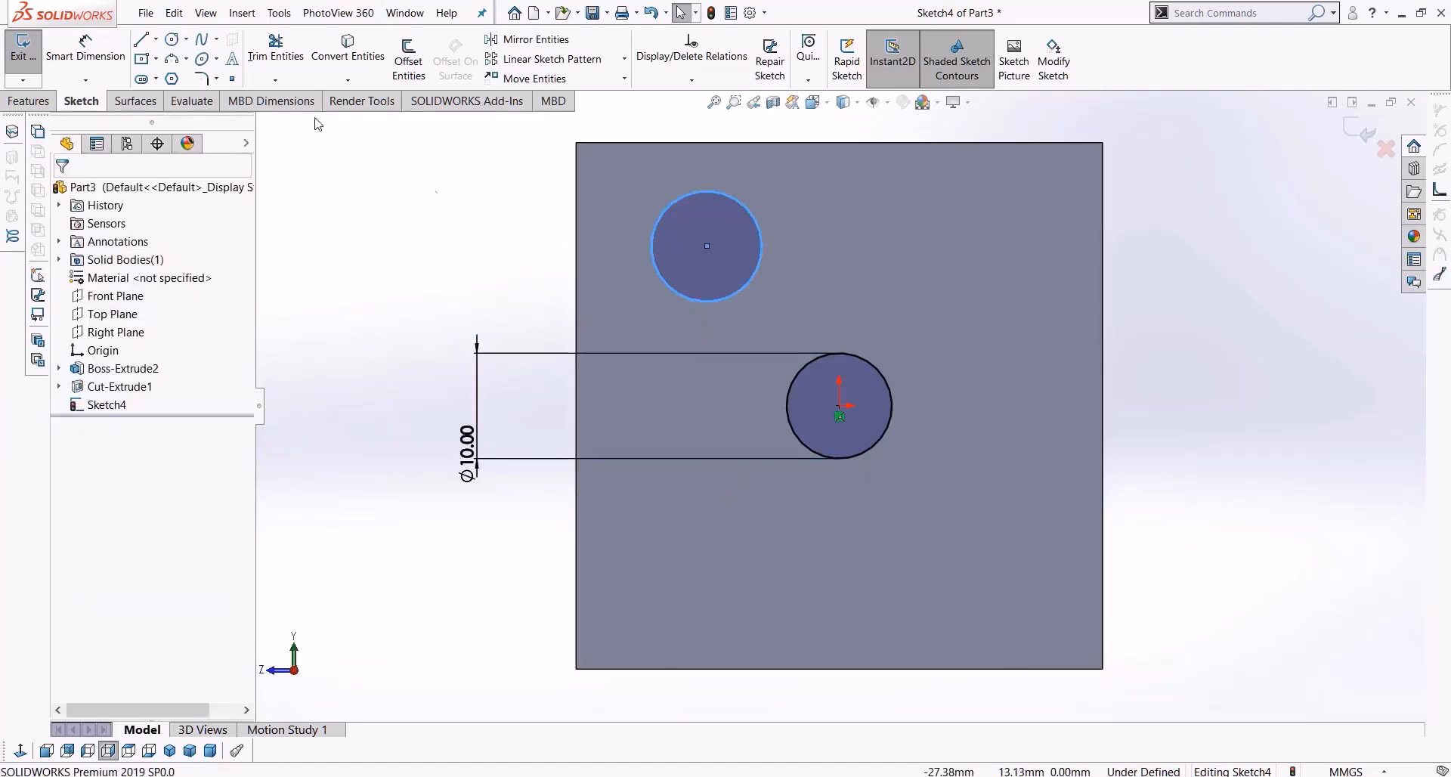
# Dimension the second circle's centre 15 mm from the face's left edge and 15 mm from its top edge
pyautogui.click(706, 246)
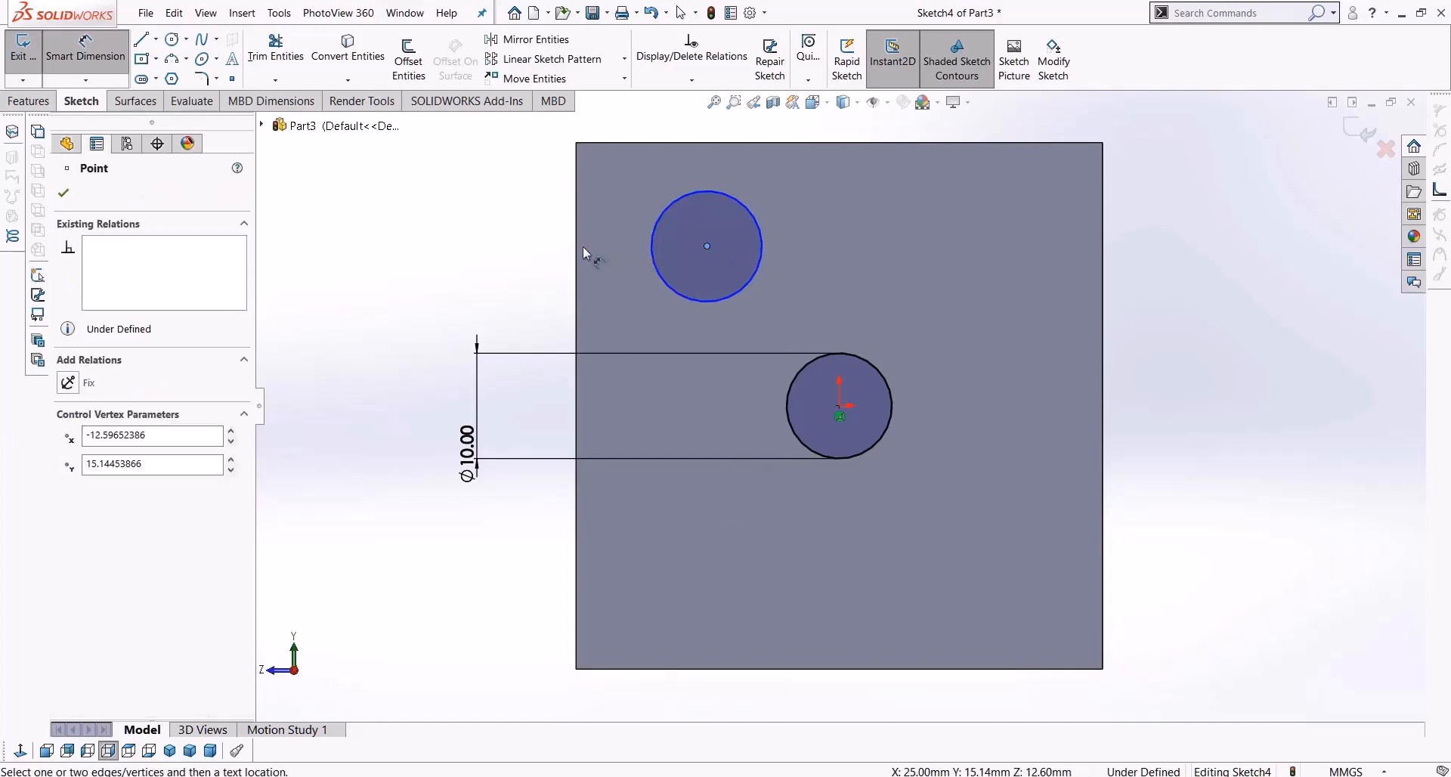
pyautogui.click(576, 253)
pyautogui.click(465, 260)
pyautogui.write('15')
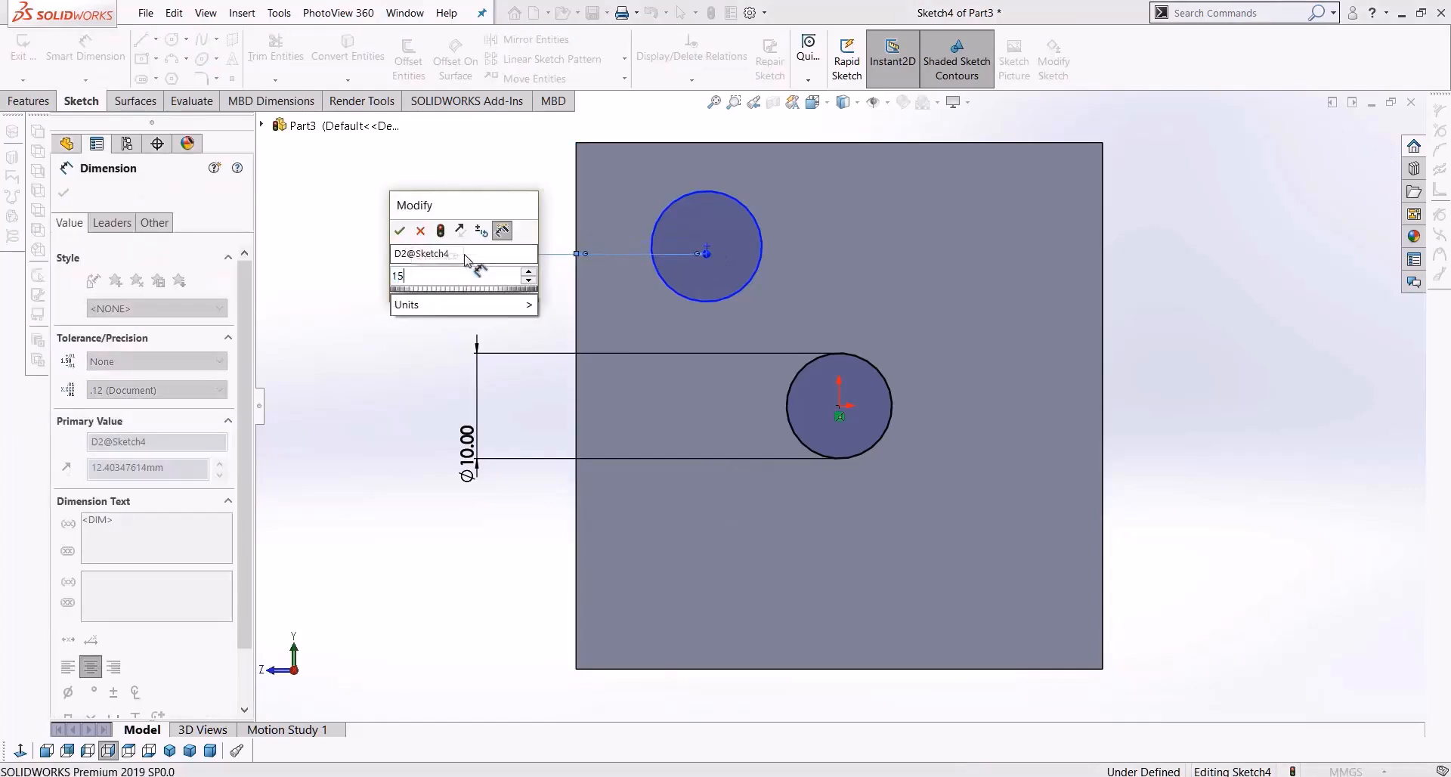
pyautogui.press('Return')
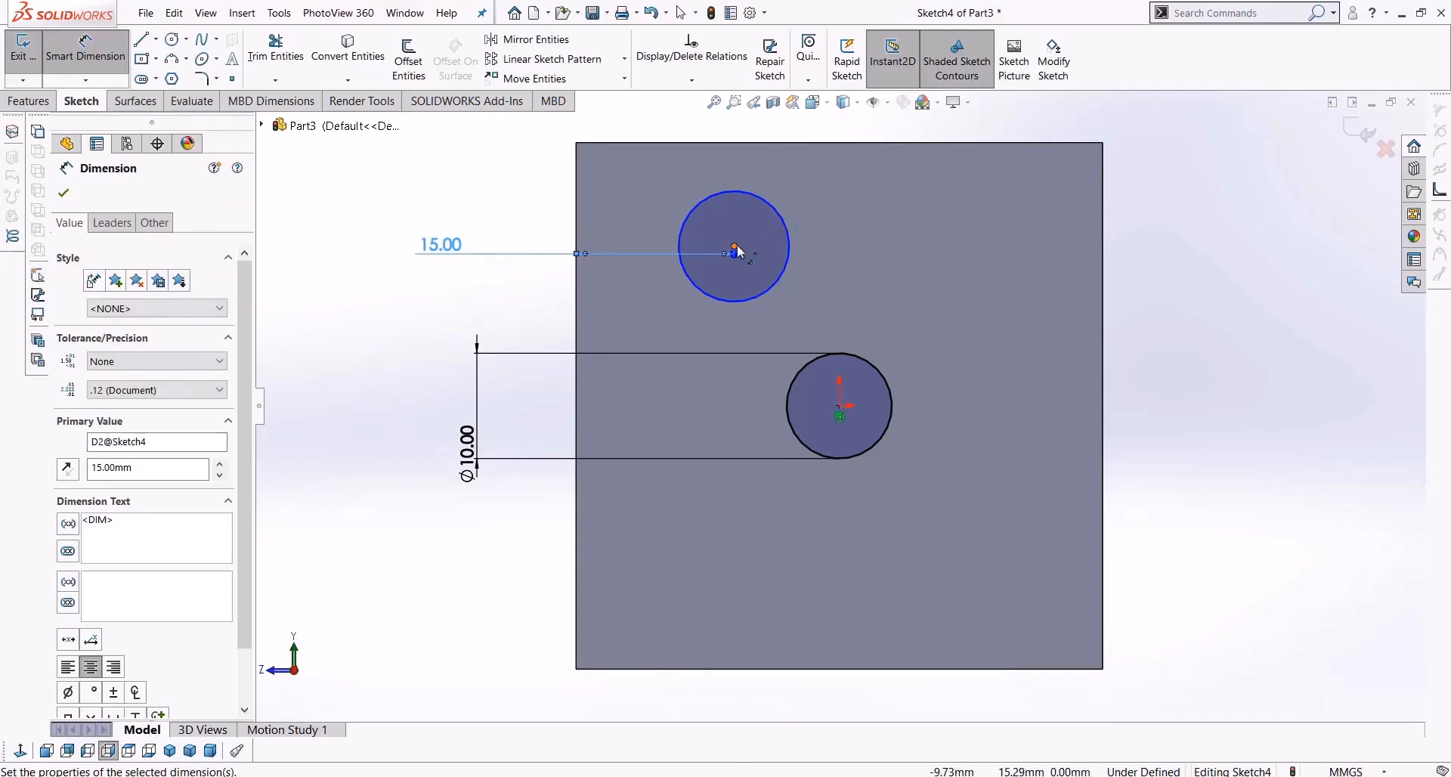
pyautogui.click(734, 247)
pyautogui.click(723, 142)
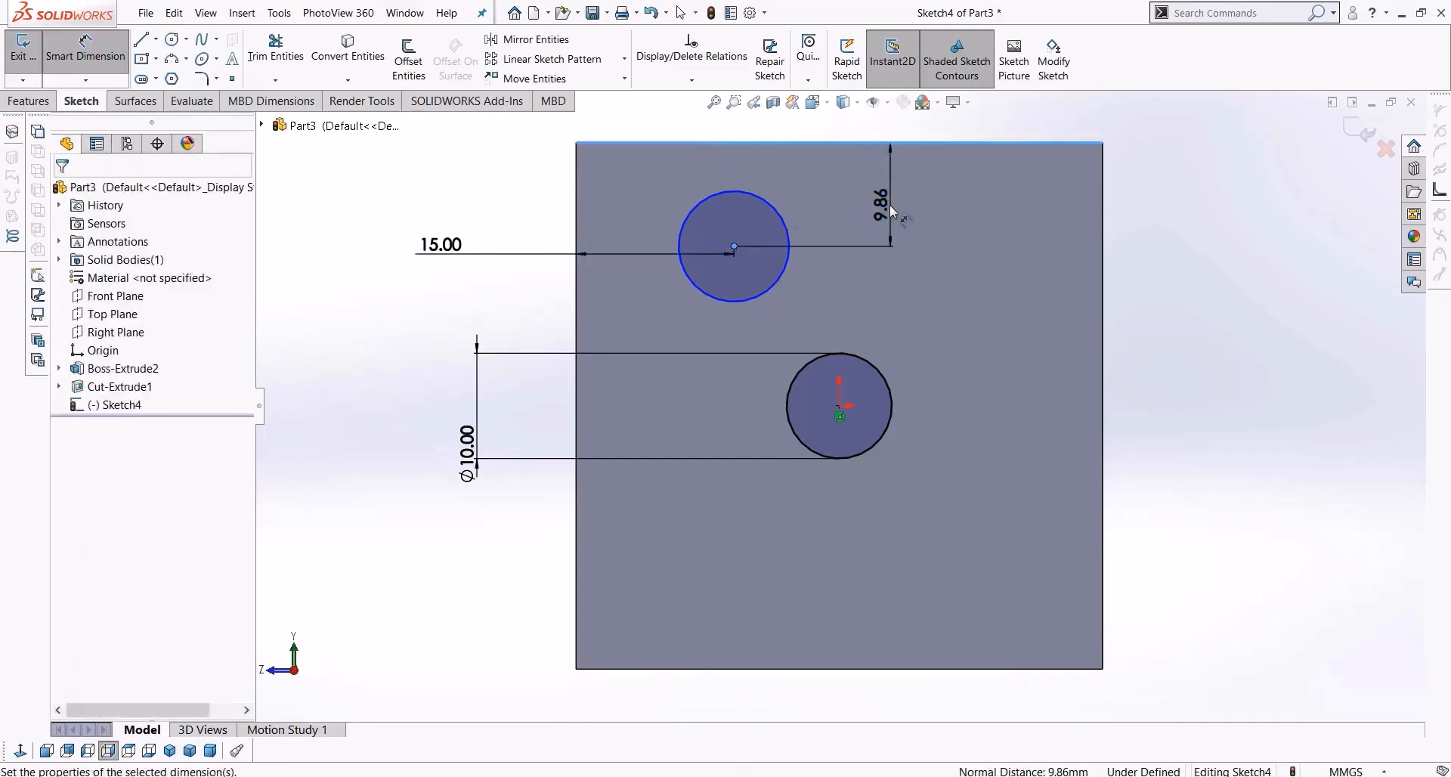
pyautogui.click(890, 206)
pyautogui.write('15')
pyautogui.press('Return')
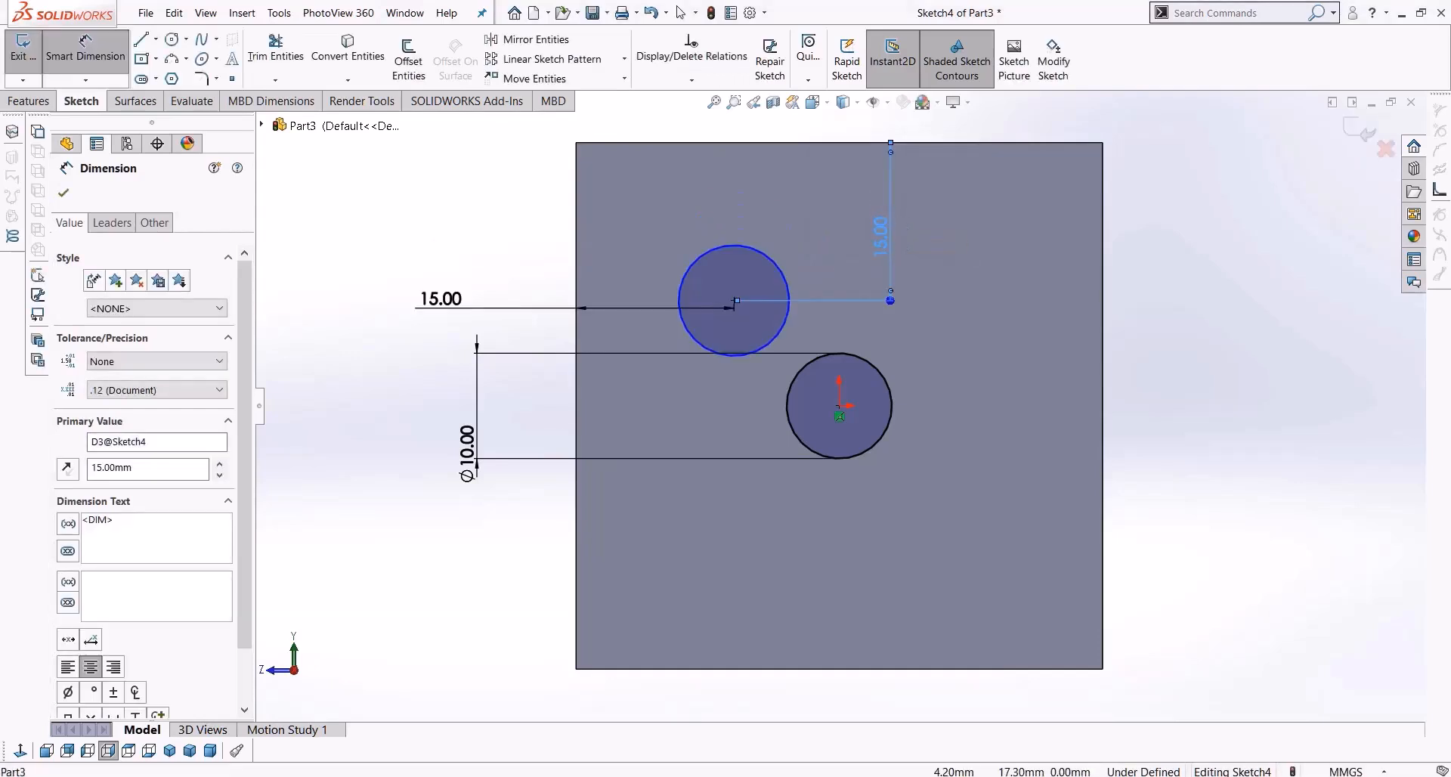
# Set the second circle's distances from the top and left edges of the face to 12 mm each
pyautogui.doubleClick(880, 235)
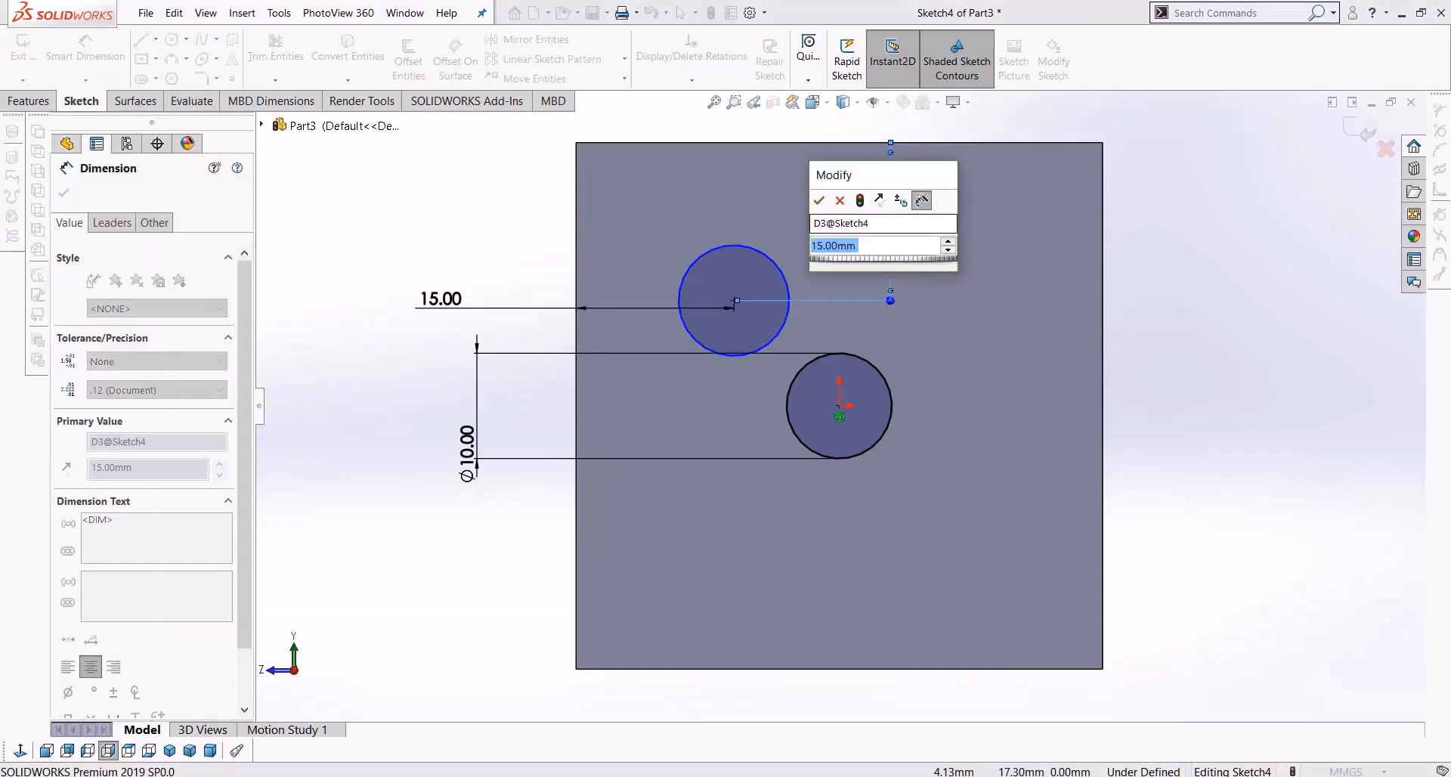
pyautogui.write('12')
pyautogui.press('Return')
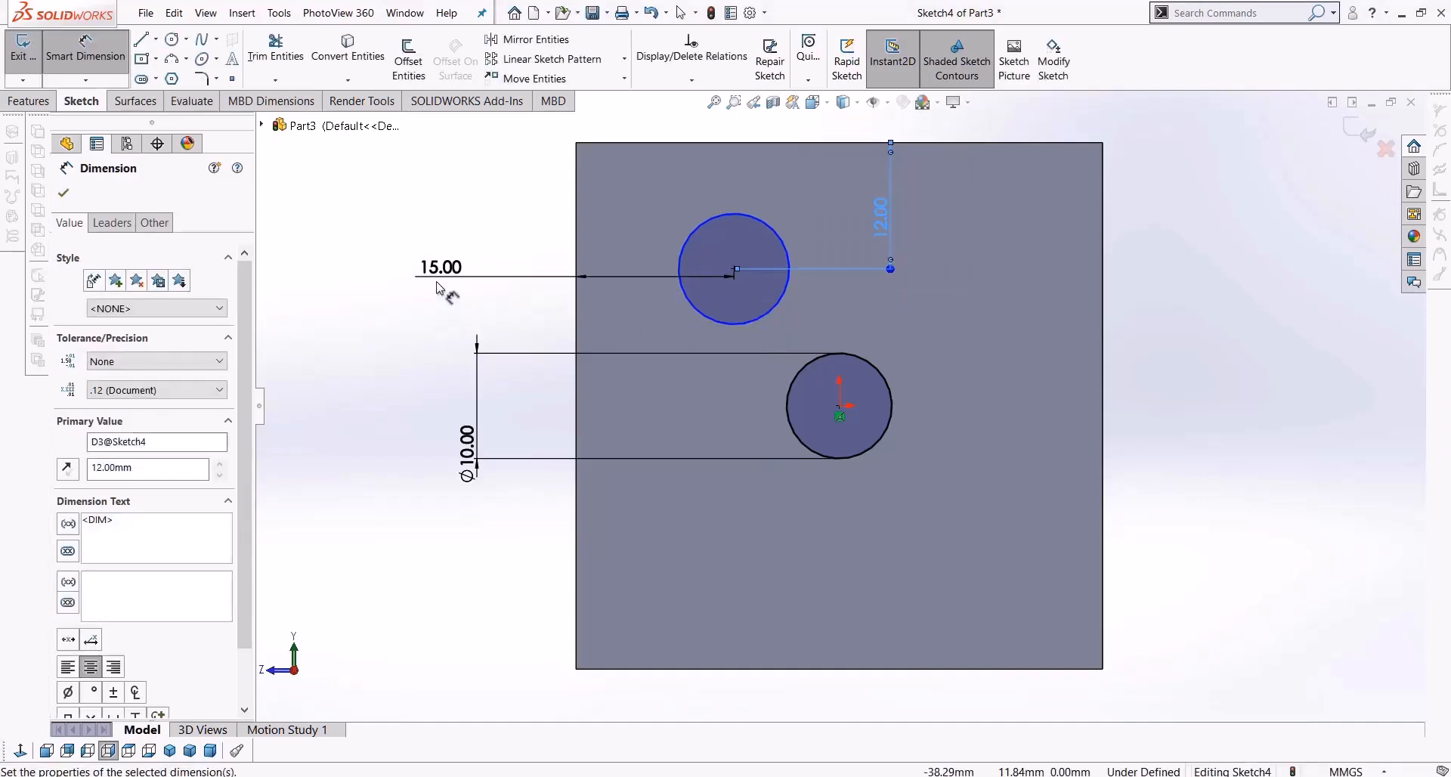
pyautogui.doubleClick(440, 266)
pyautogui.write('12')
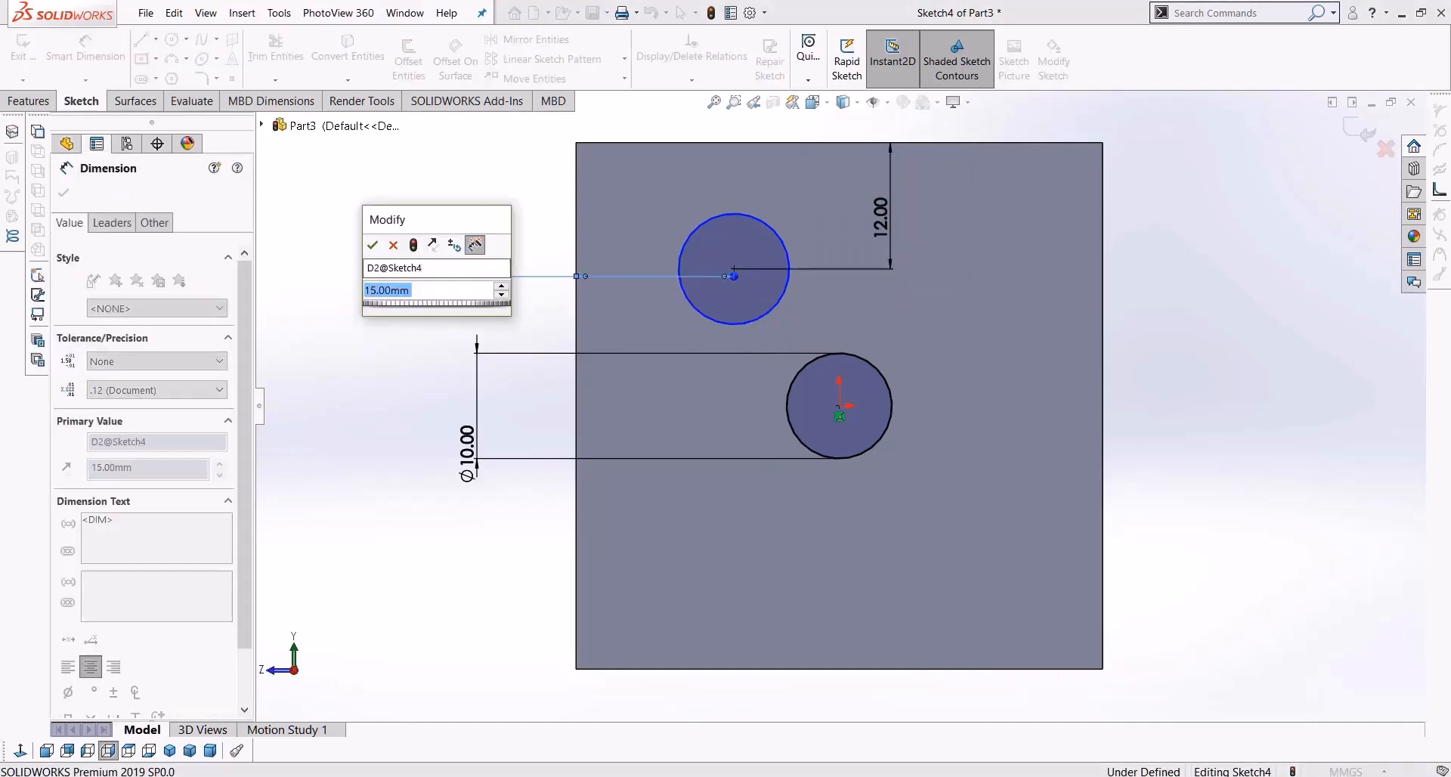
pyautogui.press('Return')
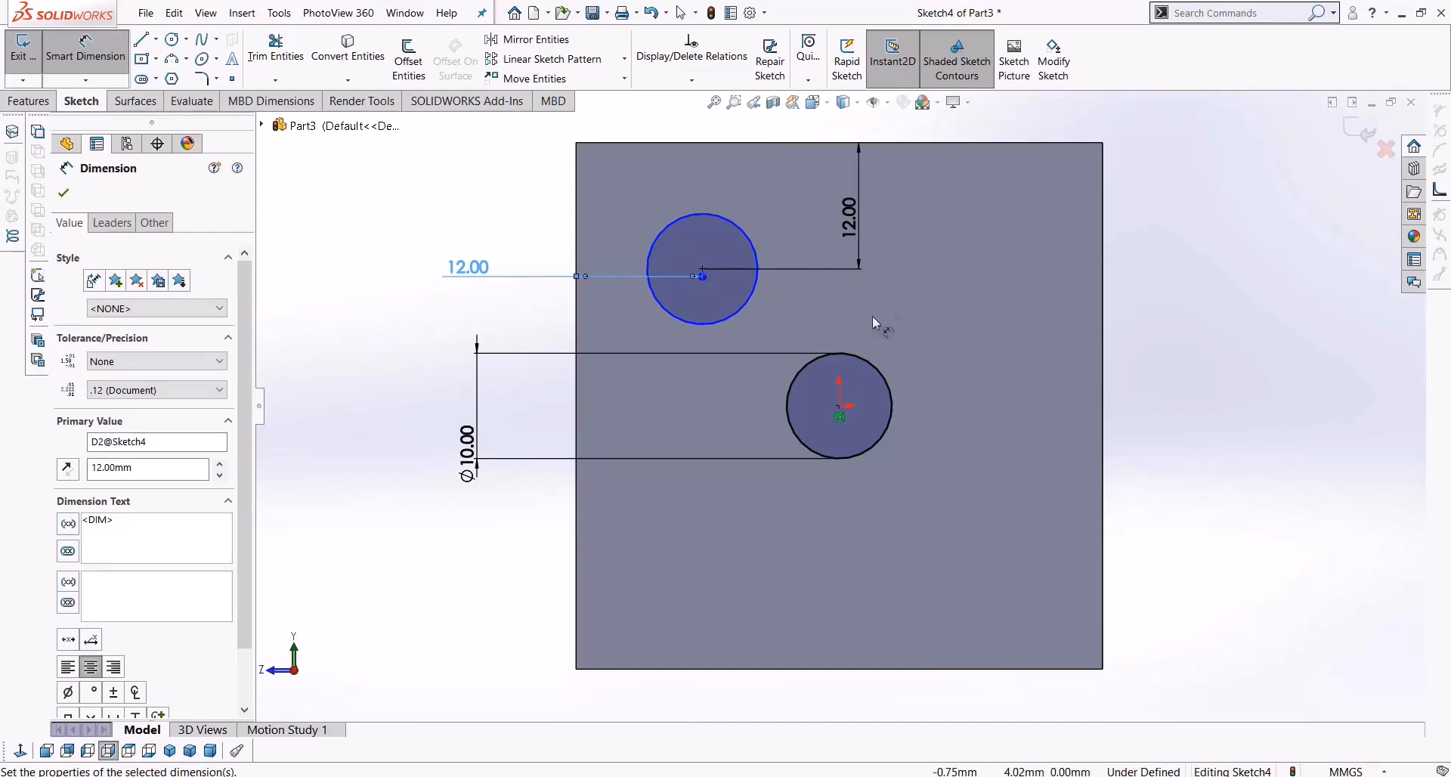
pyautogui.click(859, 229)
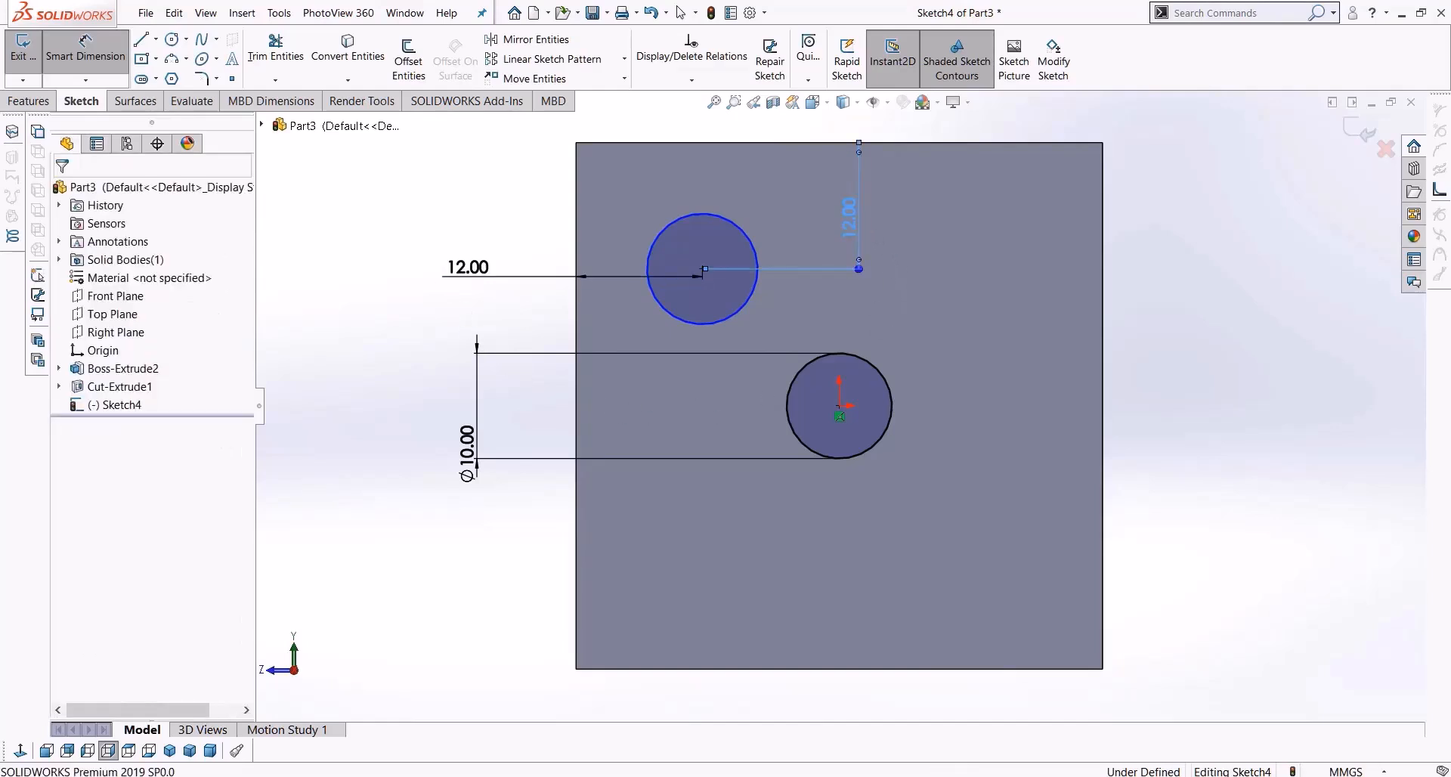
pyautogui.doubleClick(849, 219)
pyautogui.click(793, 199)
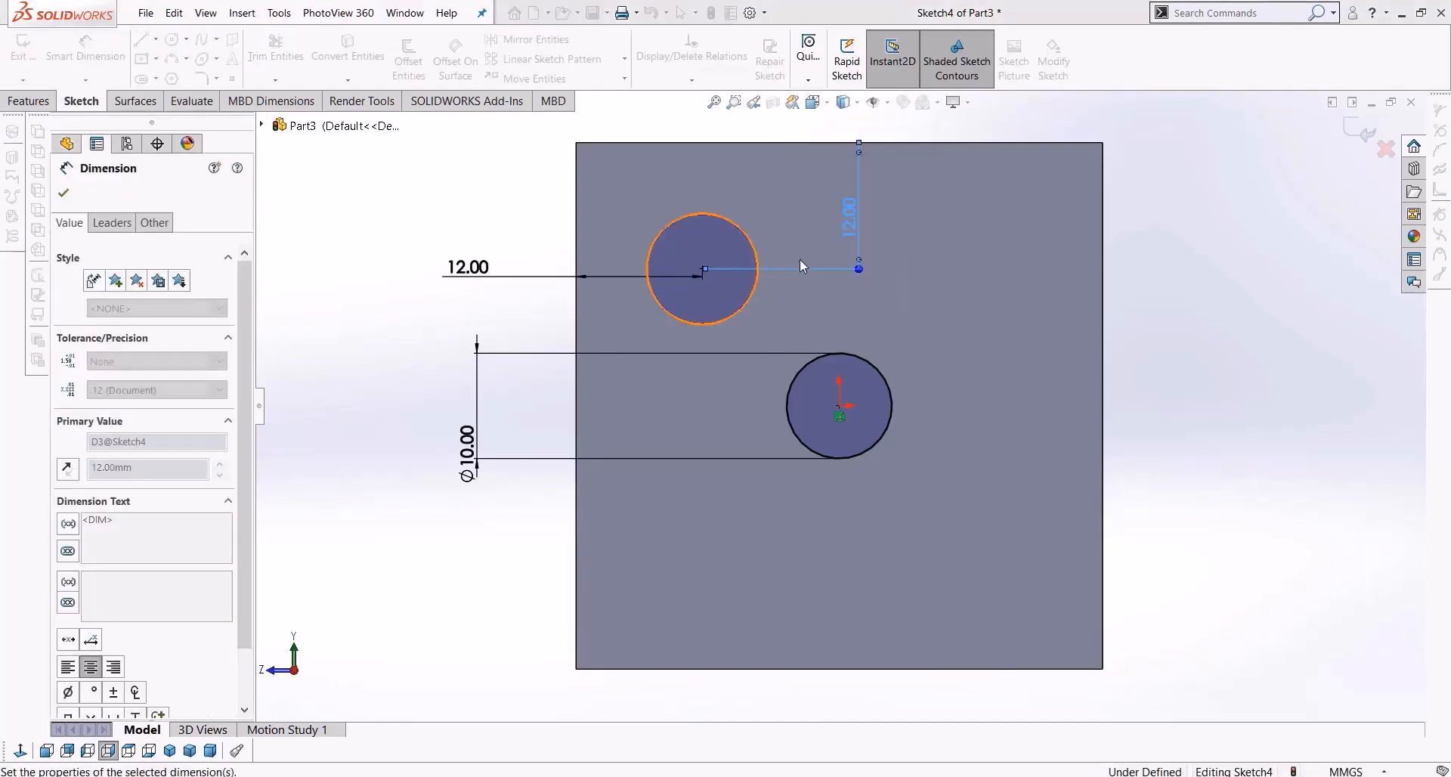
pyautogui.press('Escape')
# Dimension the diameter of the upper-left circle to 10 mm
pyautogui.click(757, 298)
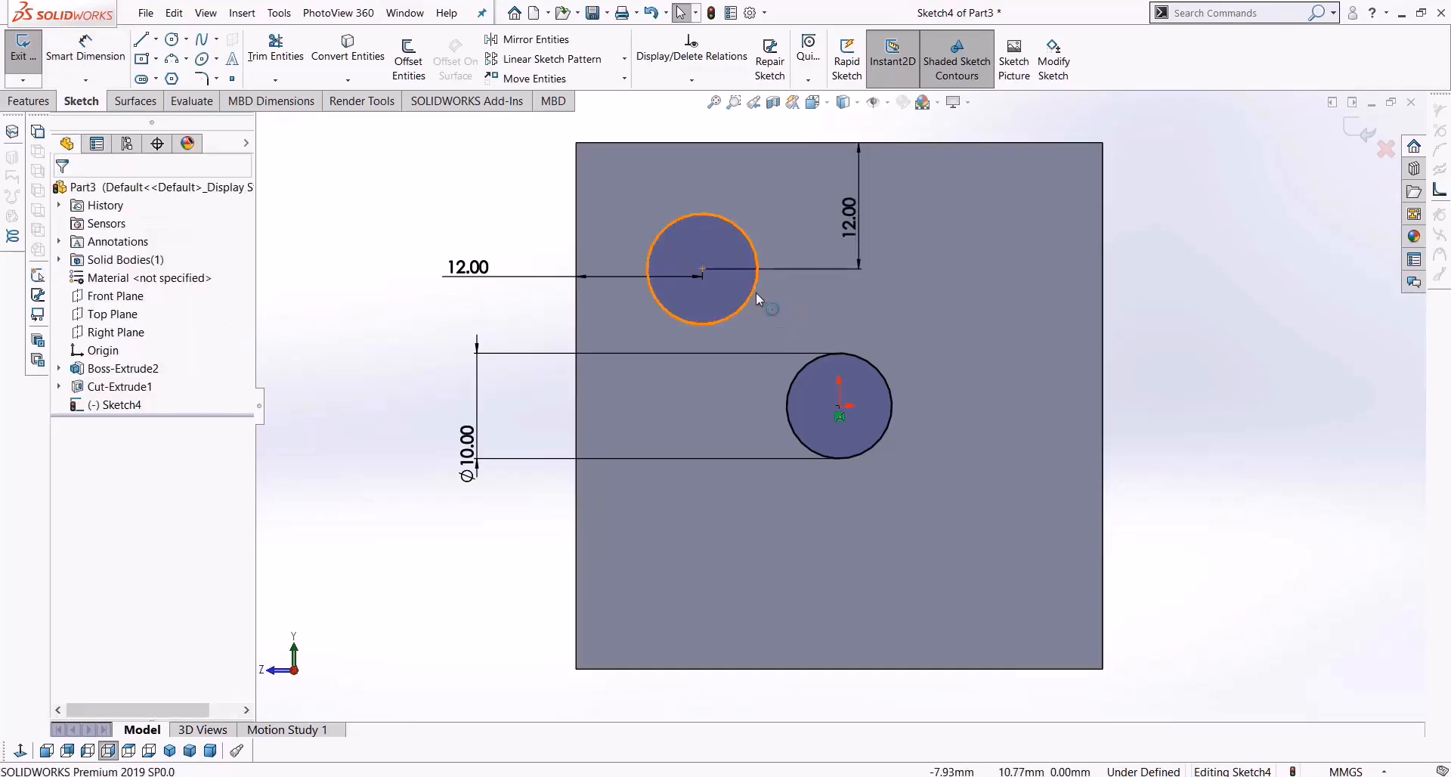
pyautogui.click(96, 76)
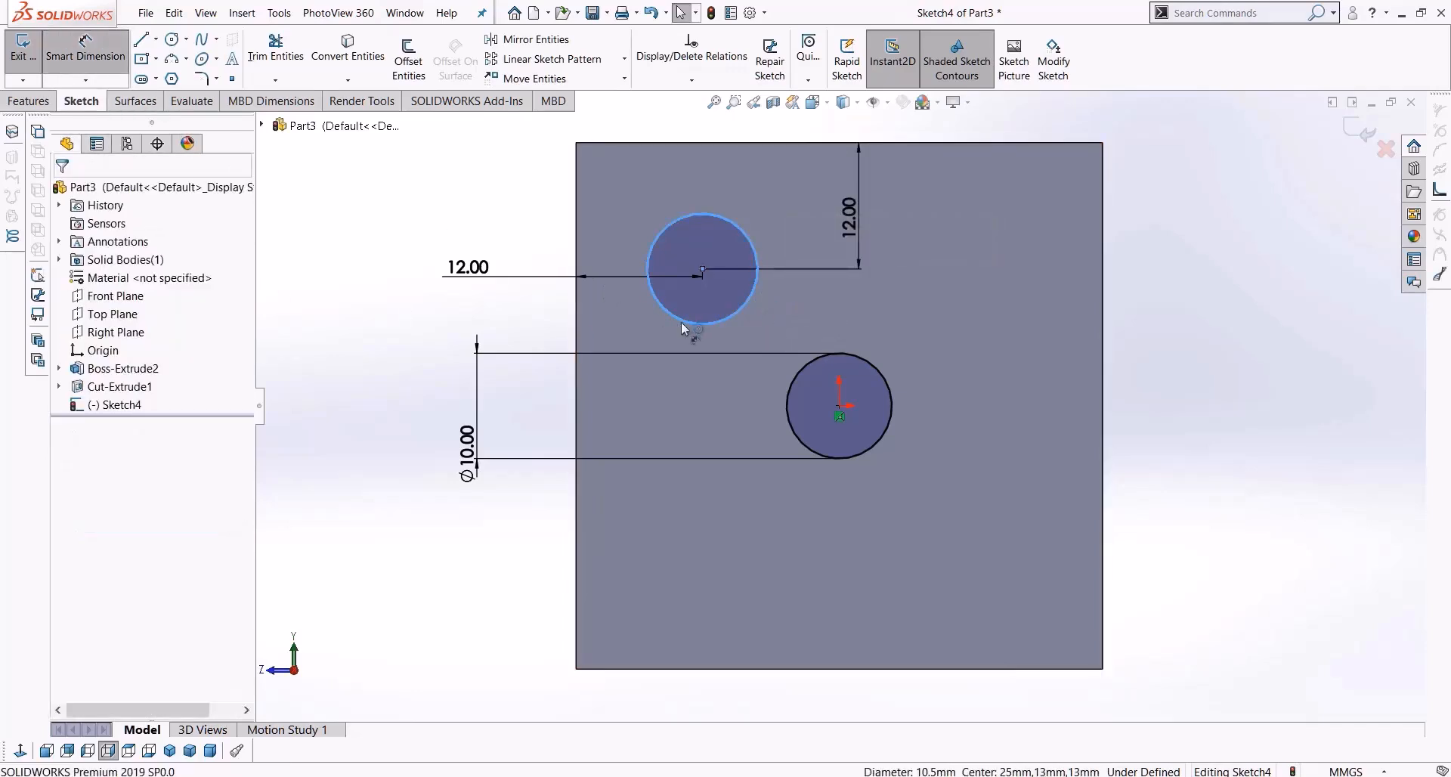
pyautogui.click(683, 322)
pyautogui.click(376, 398)
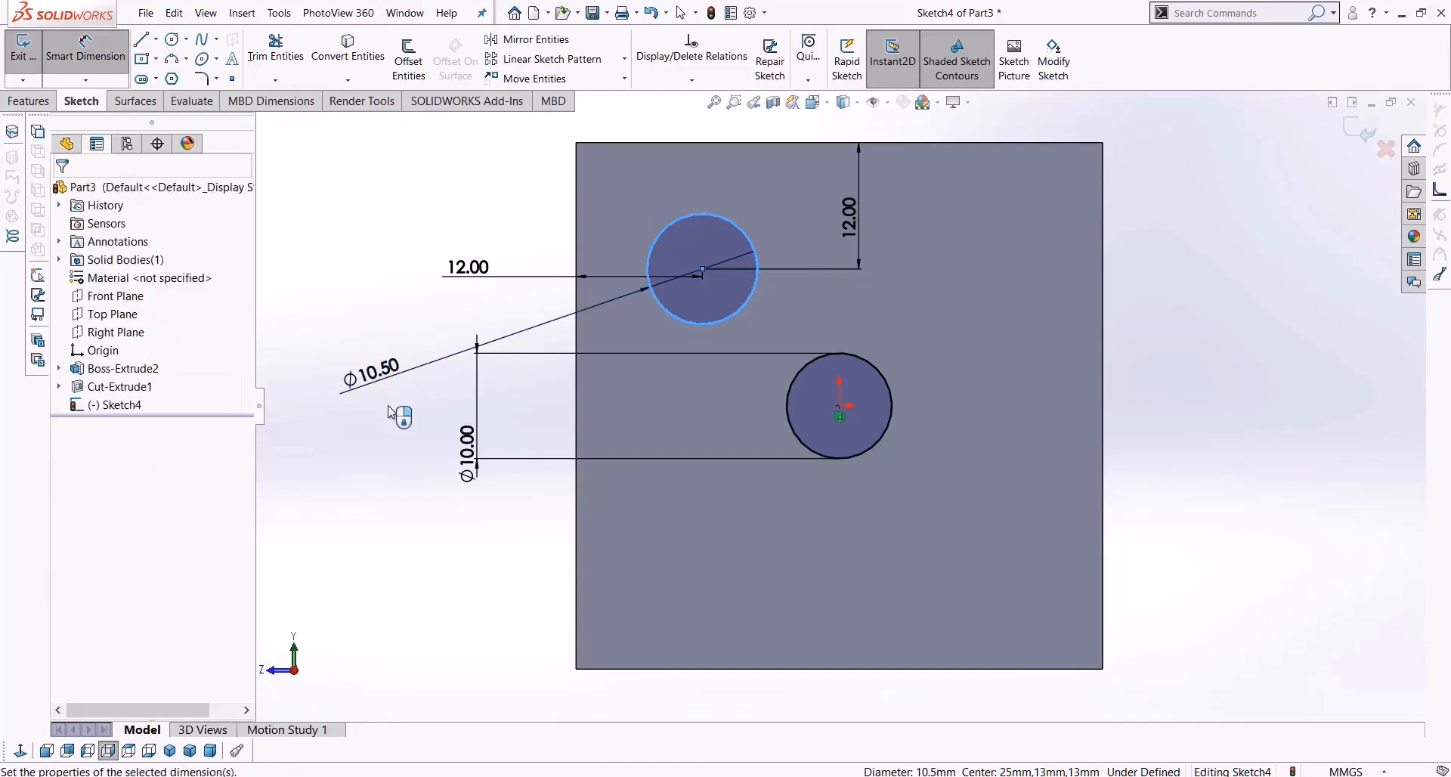
pyautogui.write('10.00mm')
pyautogui.press('Return')
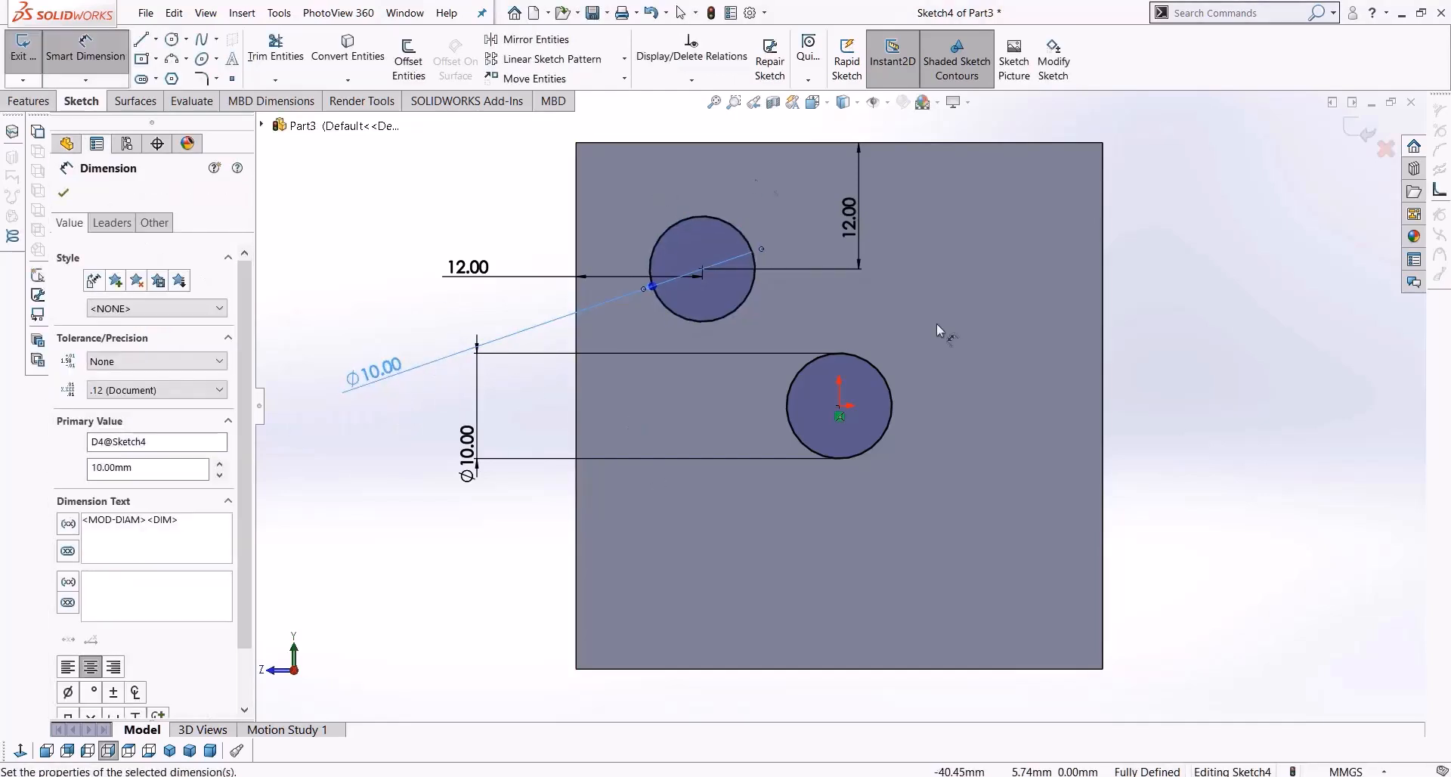
# Replace the upper-left circle's diameter dimension with an Equal relation to the circle at the origin
pyautogui.press('Escape')
pyautogui.moveTo(377, 370); pyautogui.dragTo(308, 310)
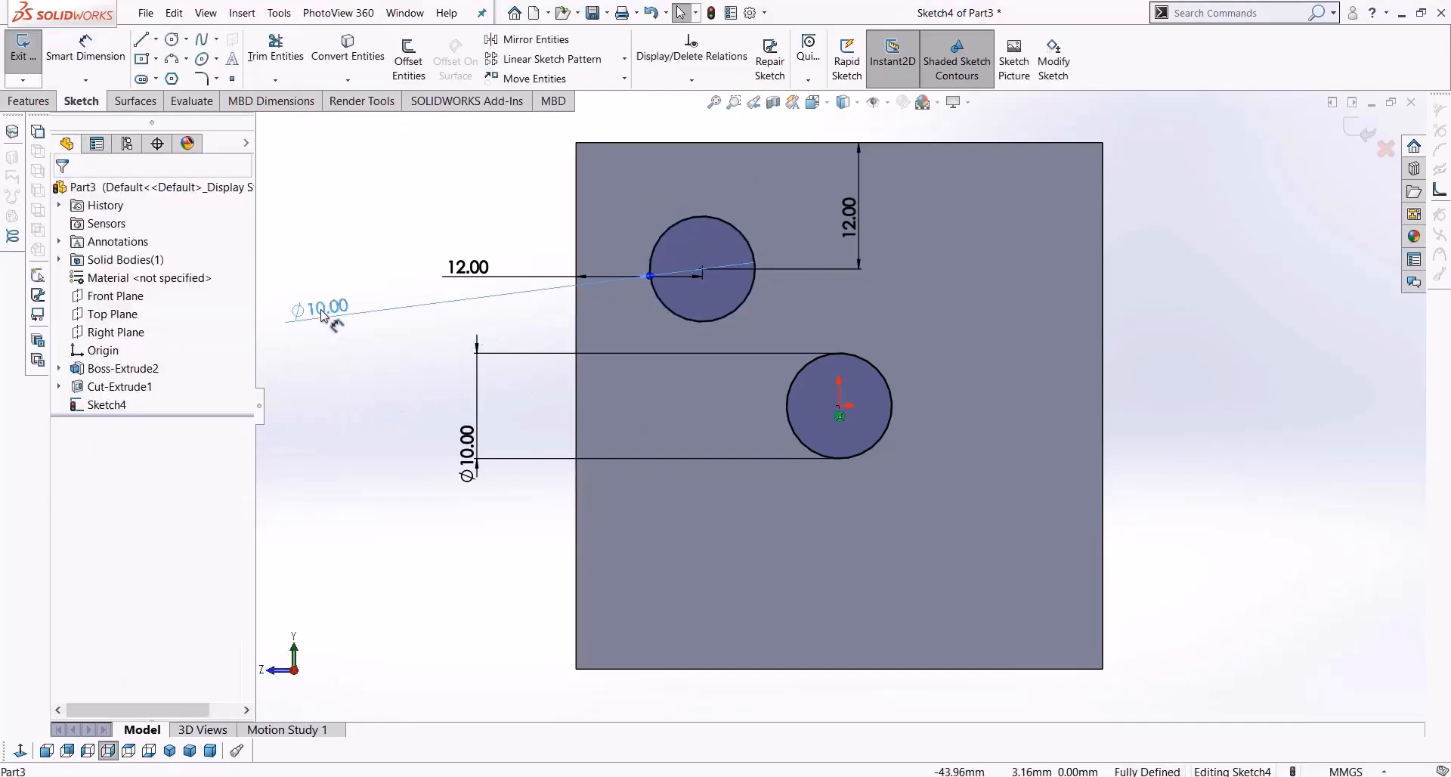
pyautogui.press('Delete')
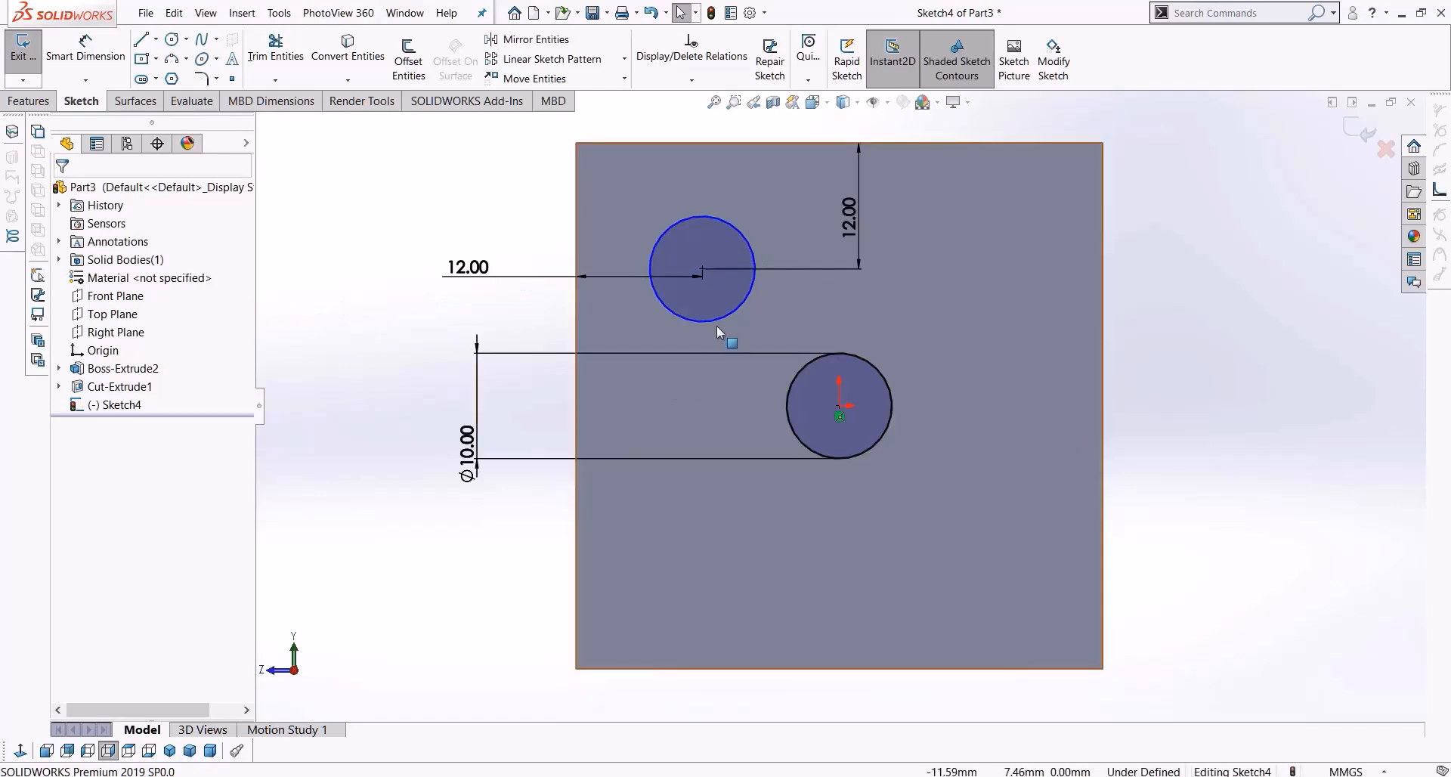
pyautogui.moveTo(717, 328); pyautogui.dragTo(708, 337)
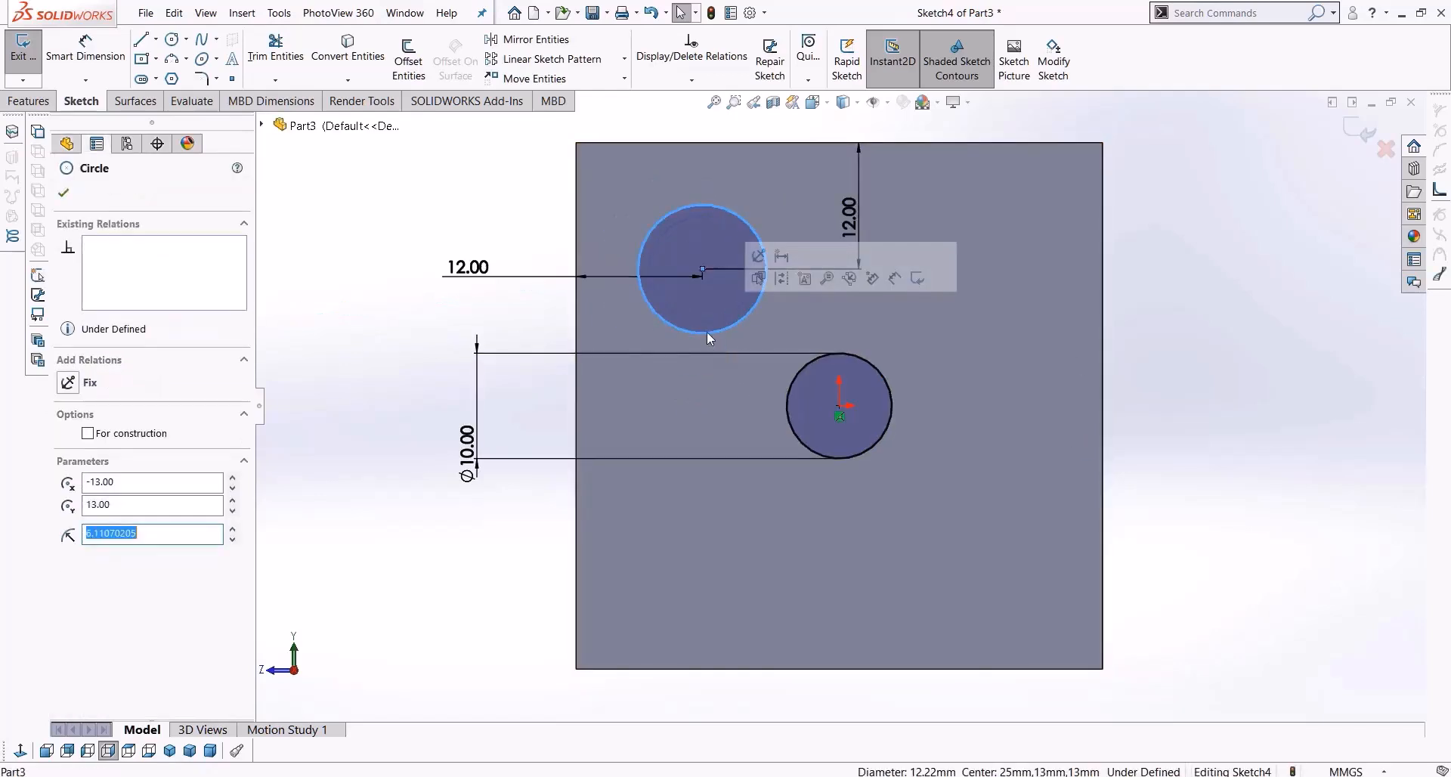
pyautogui.keyDown('ctrl'); pyautogui.click(809, 446); pyautogui.keyUp('ctrl')
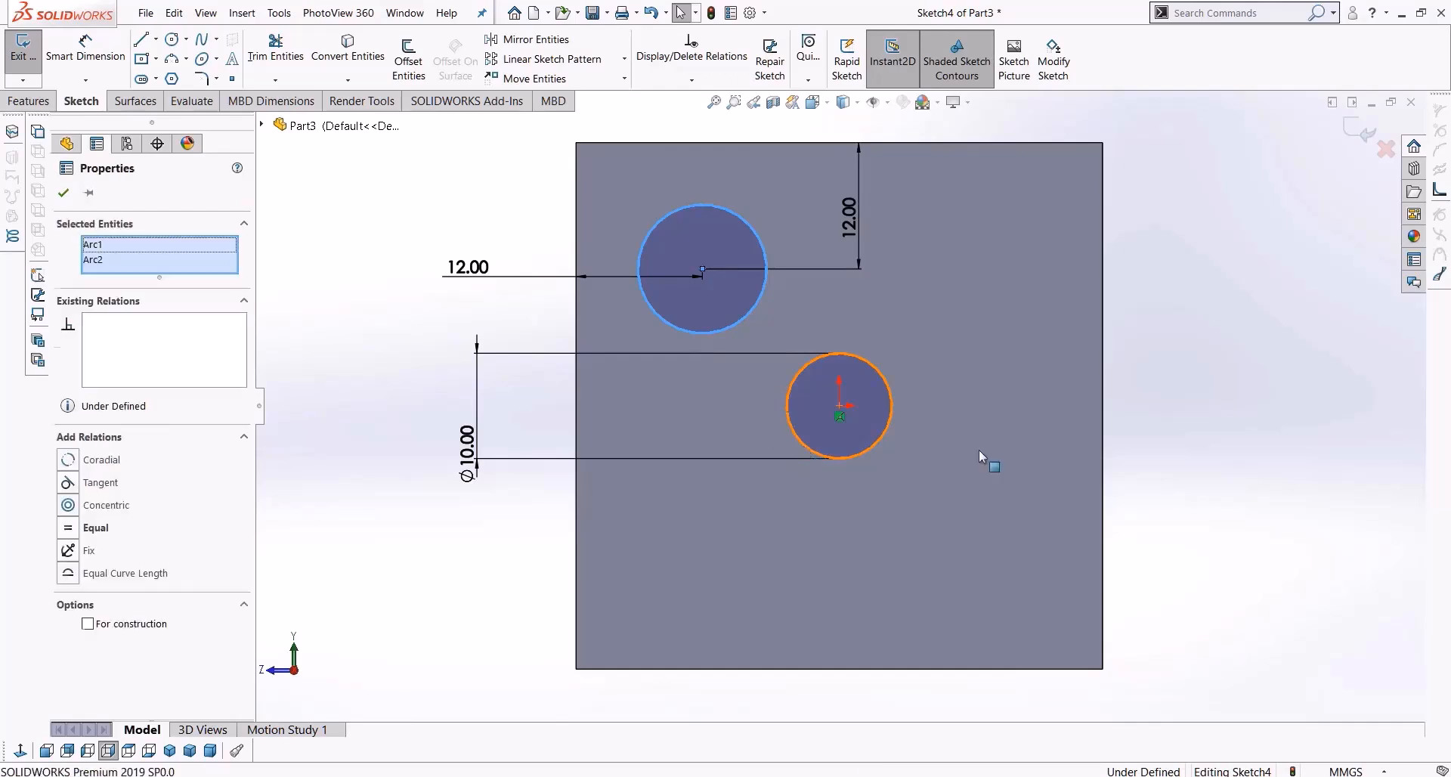
pyautogui.click(68, 529)
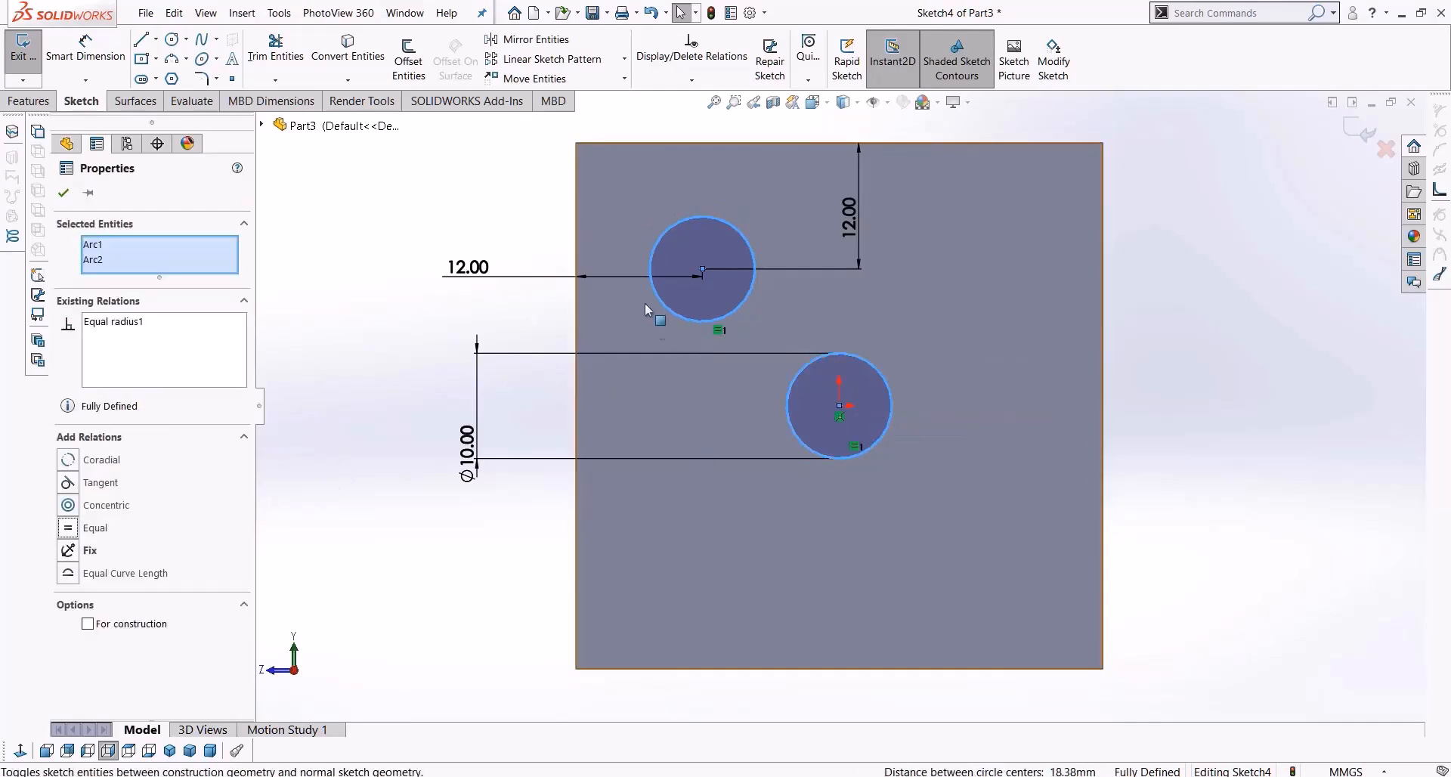
pyautogui.click(392, 332)
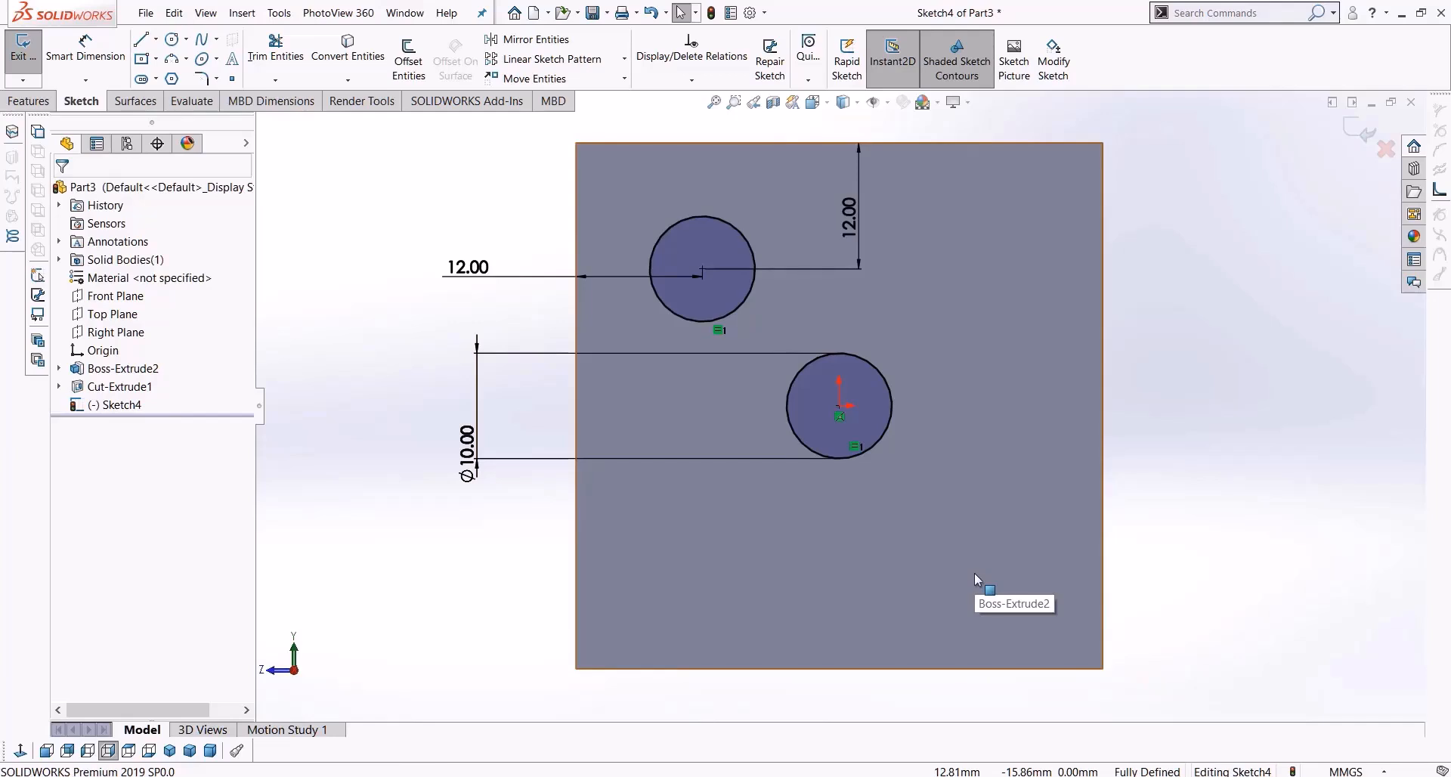
# Delete the upper-left circle together with its position dimensions, keeping only the circle at the origin
pyautogui.click(696, 297)
pyautogui.press('Delete')
pyautogui.press('Return')
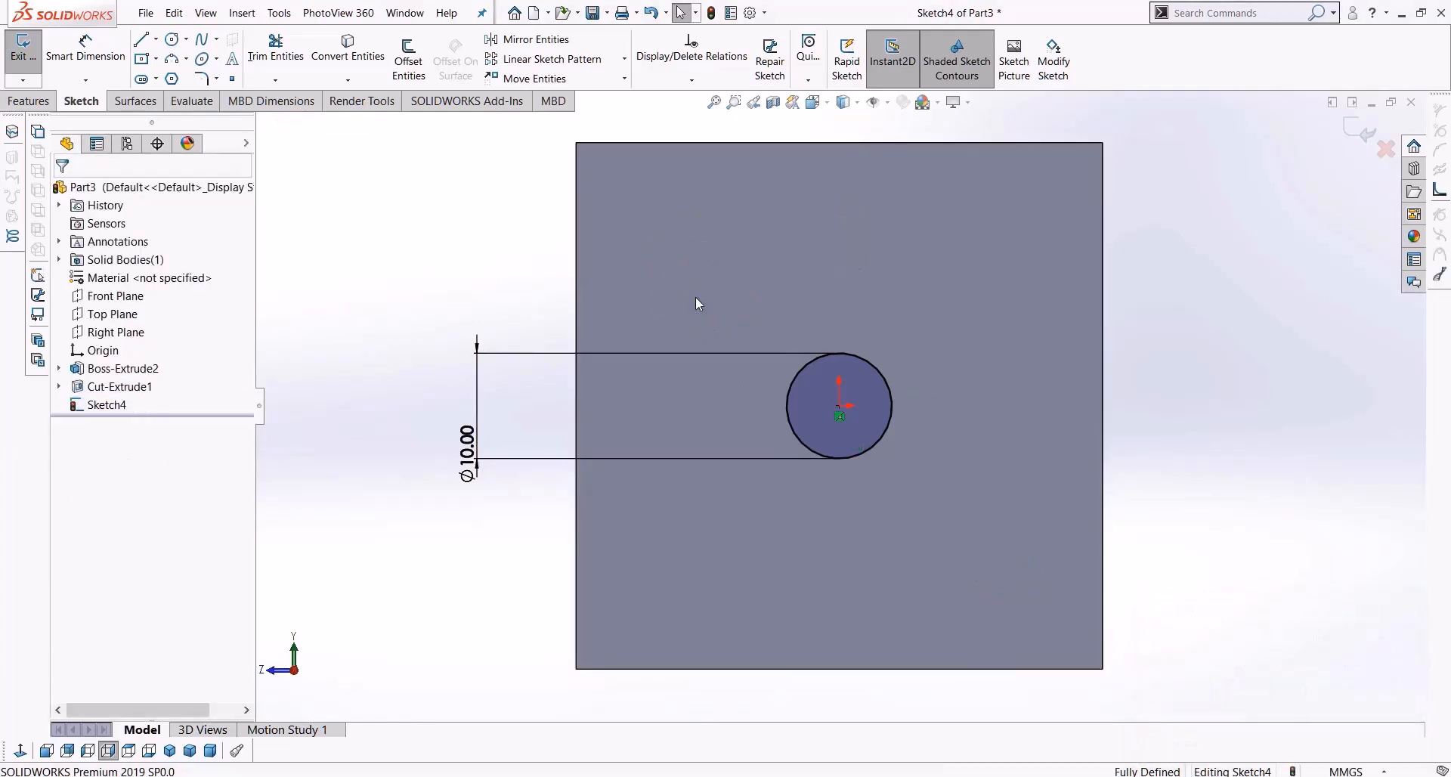
# Draw a diagonal construction centerline from the upper-left corner to the lower-right corner of the face
pyautogui.click(156, 39)
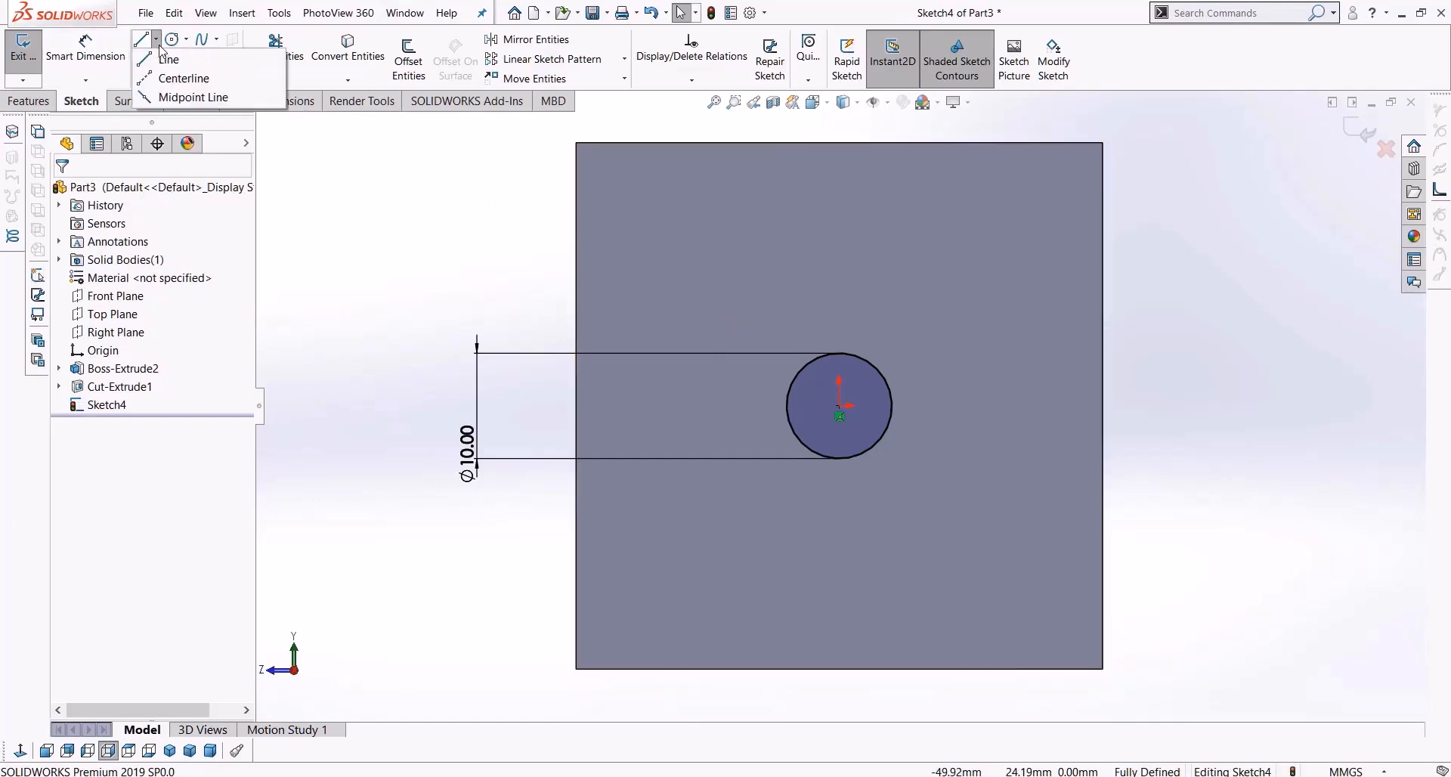
pyautogui.click(166, 79)
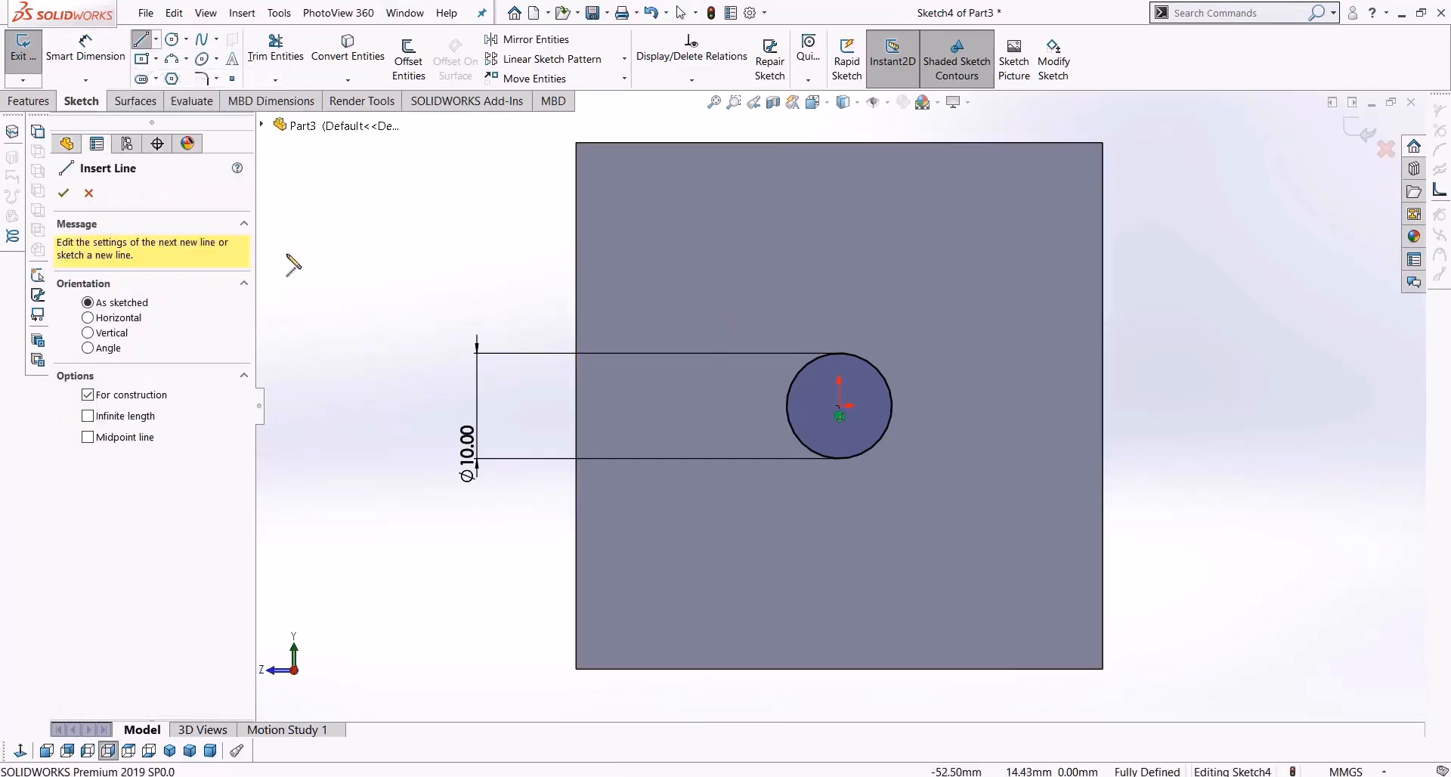
pyautogui.click(576, 142)
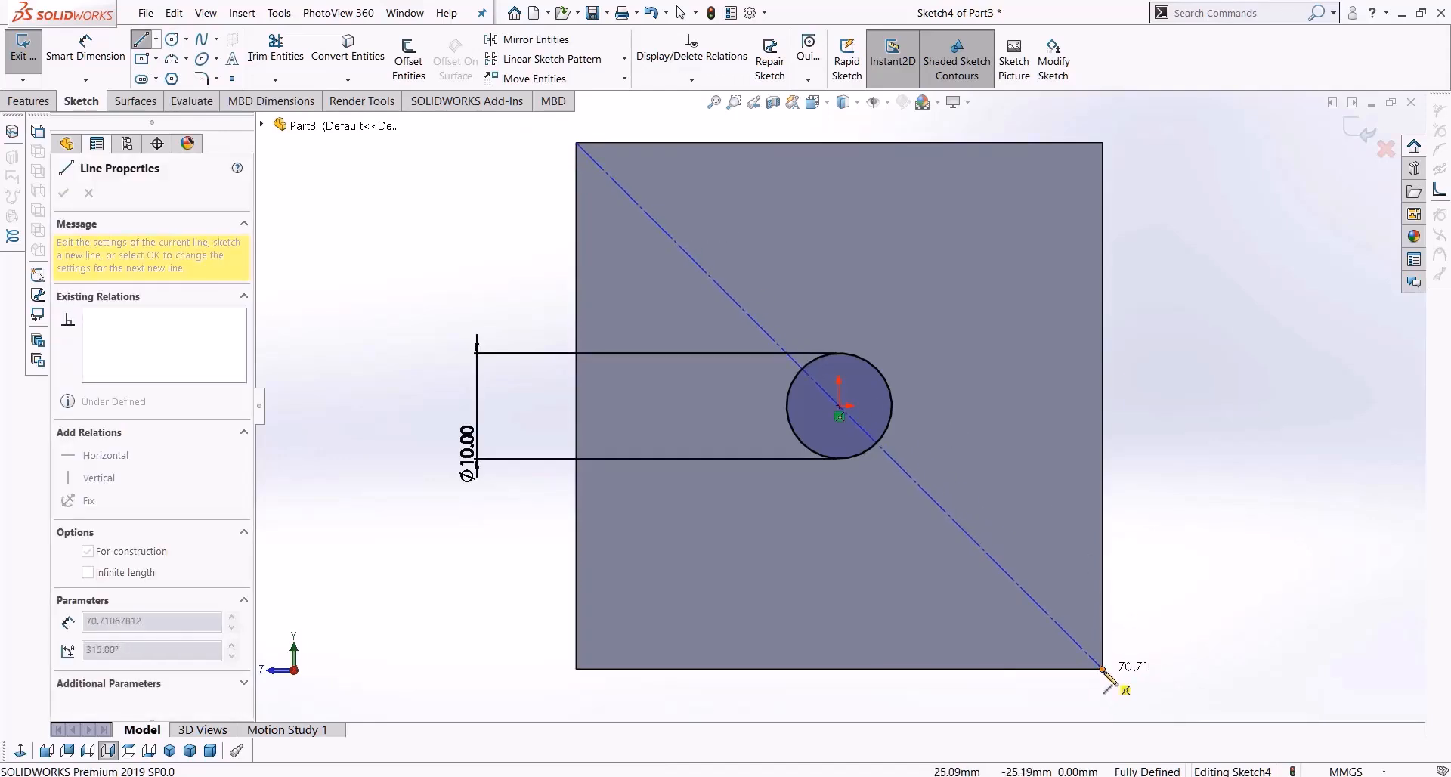
pyautogui.click(1102, 668)
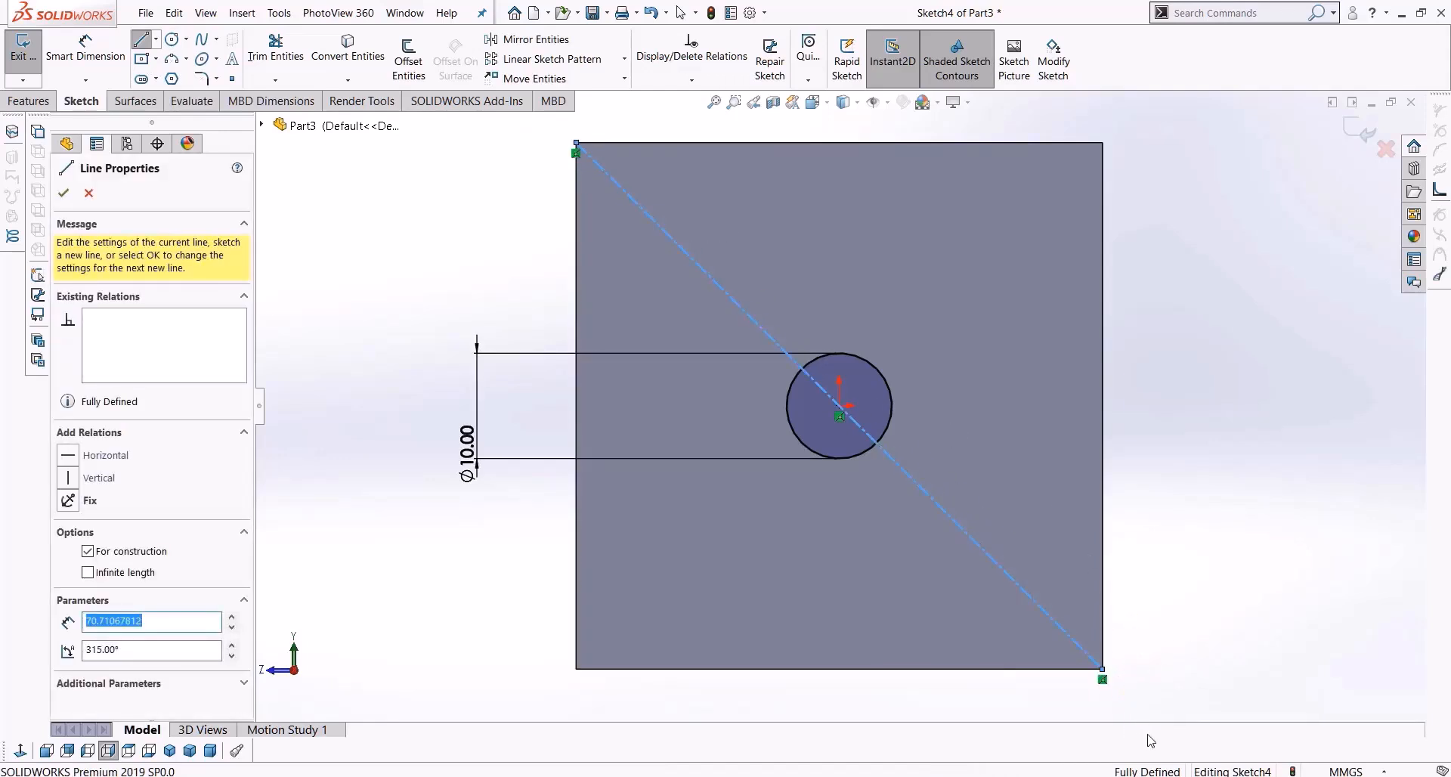
pyautogui.press('Escape')
pyautogui.press('Escape')
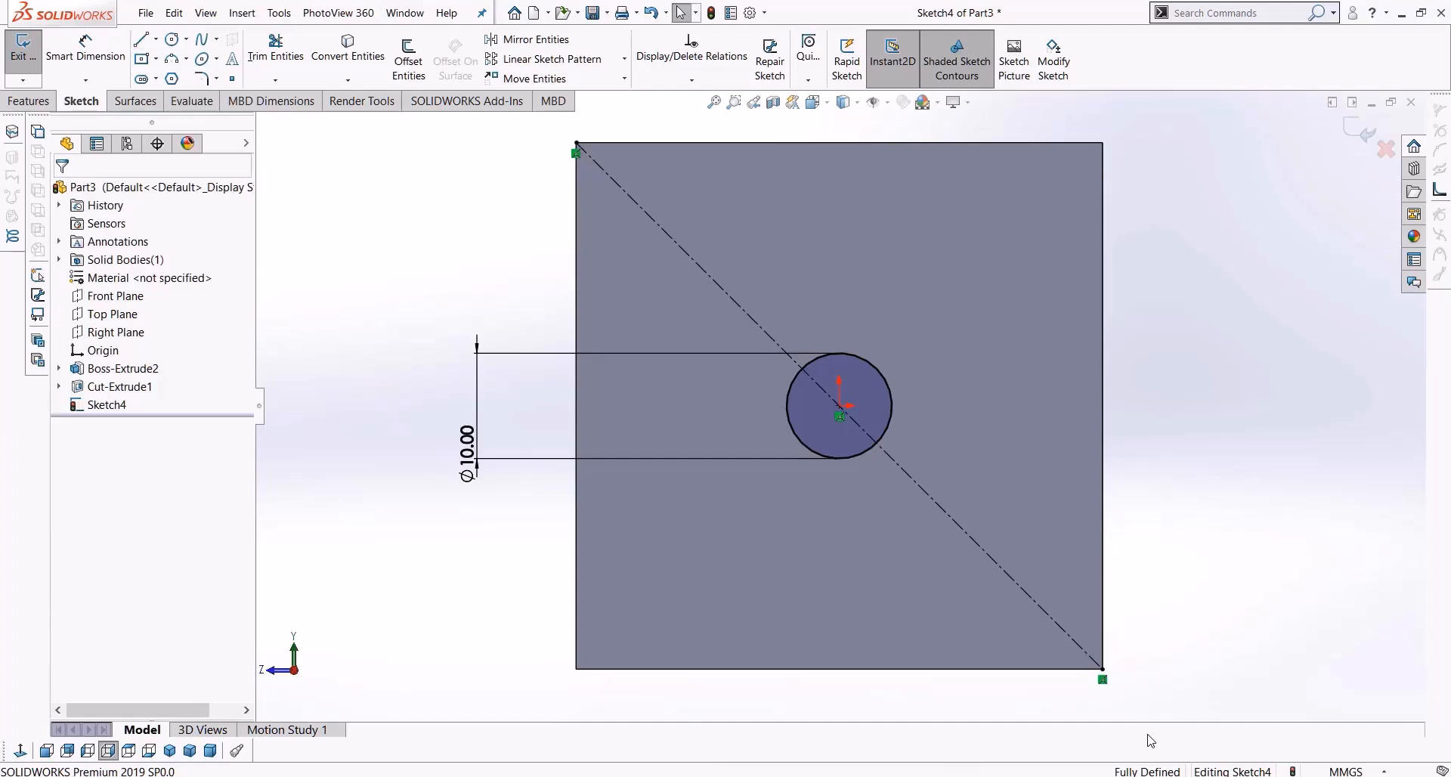
# Draw a circle of about 4.6 mm radius centred on the diagonal centerline in the upper-left part of the face
pyautogui.click(172, 38)
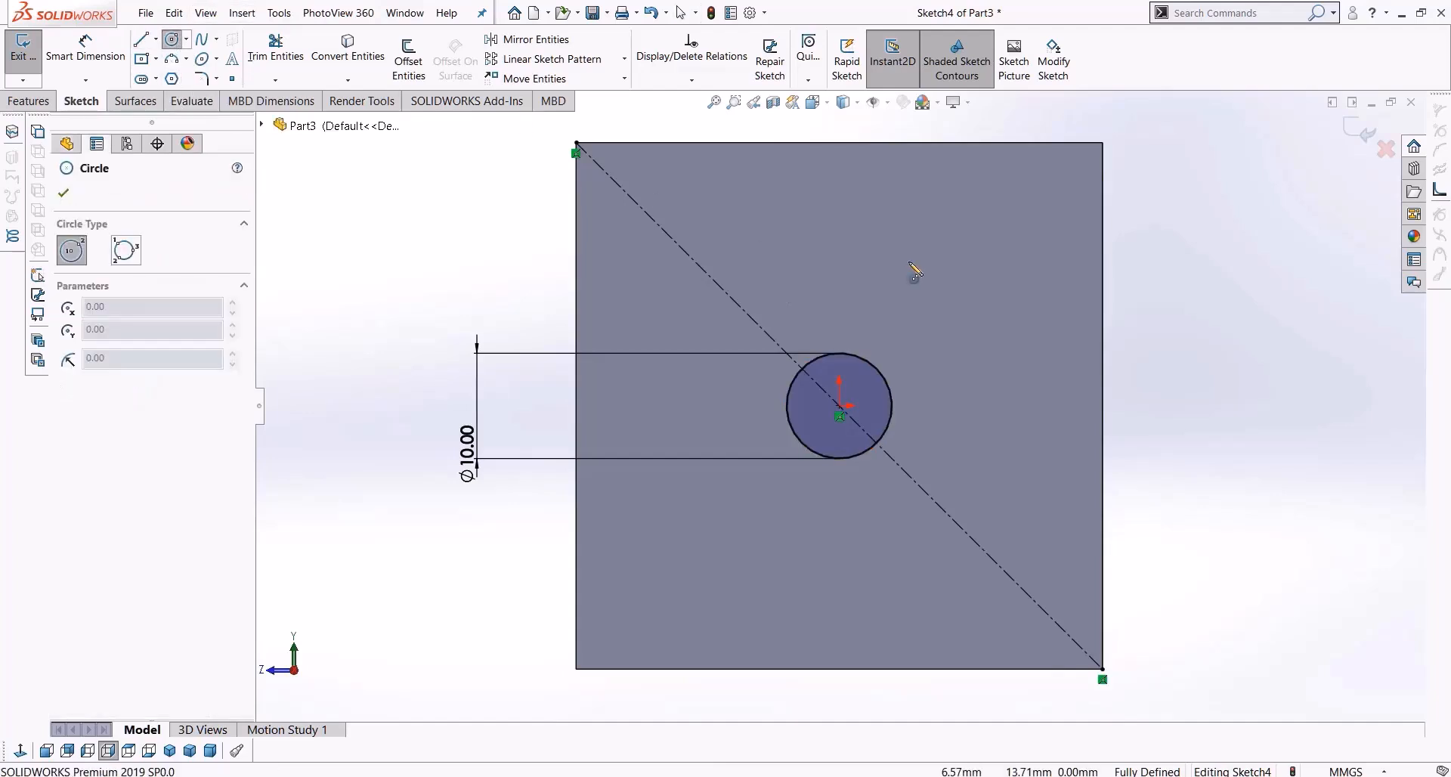
pyautogui.click(689, 256)
pyautogui.click(707, 302)
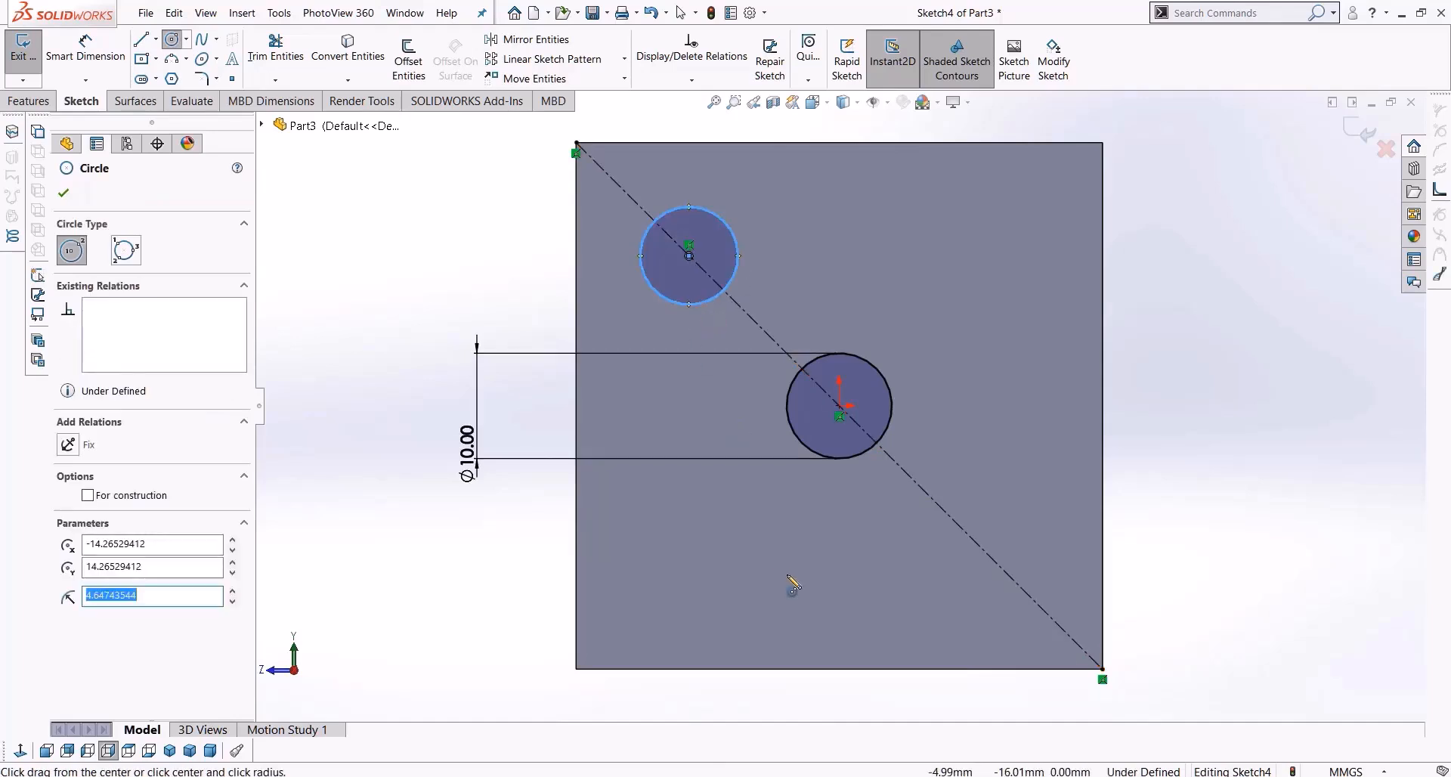
pyautogui.press('Escape')
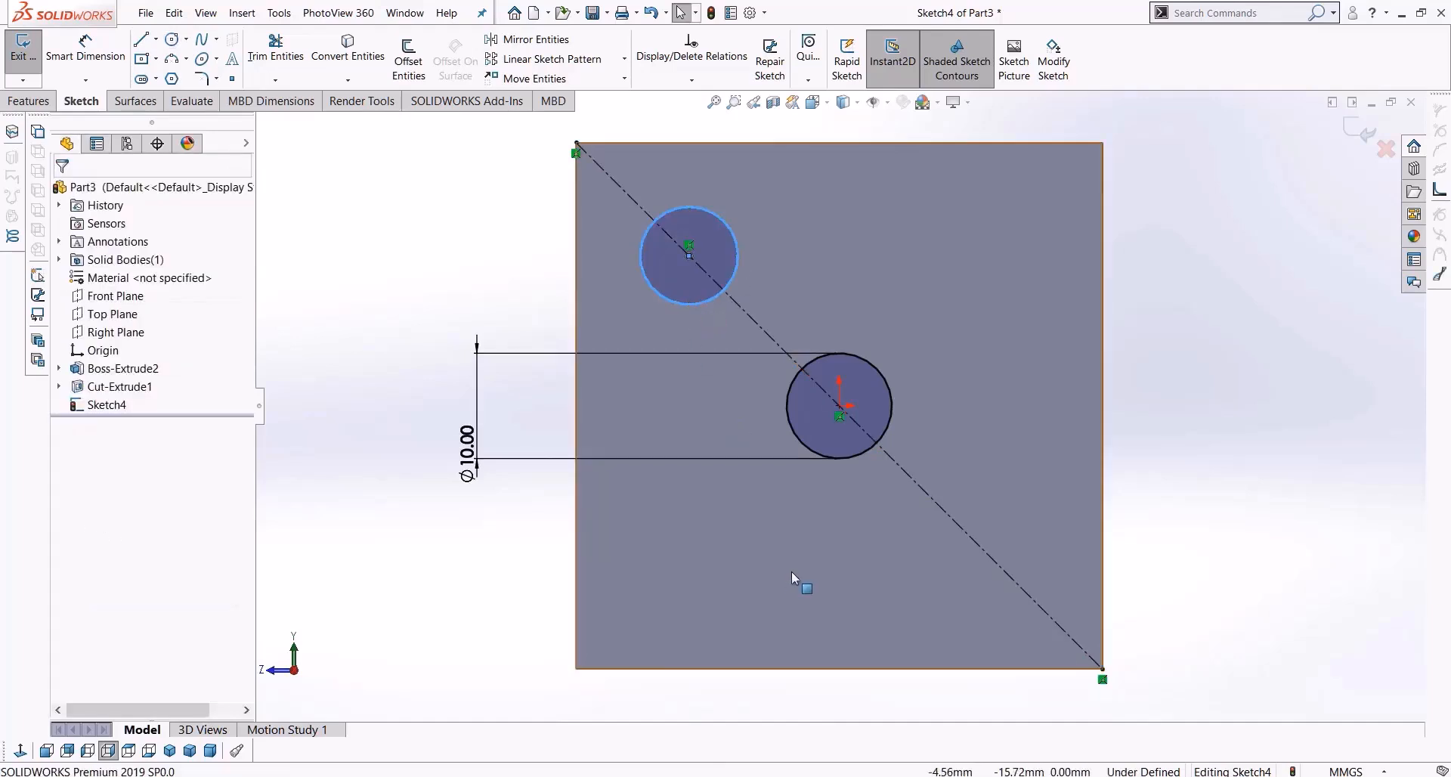
# Make the upper-left circle equal to the circle at the origin and shift it along the diagonal centerline towards the origin
pyautogui.click(787, 427)
pyautogui.keyDown('ctrl'); pyautogui.click(690, 304); pyautogui.keyUp('ctrl')
pyautogui.click(68, 527)
pyautogui.click(401, 344)
pyautogui.moveTo(688, 255); pyautogui.dragTo(732, 266)
pyautogui.click(424, 220)
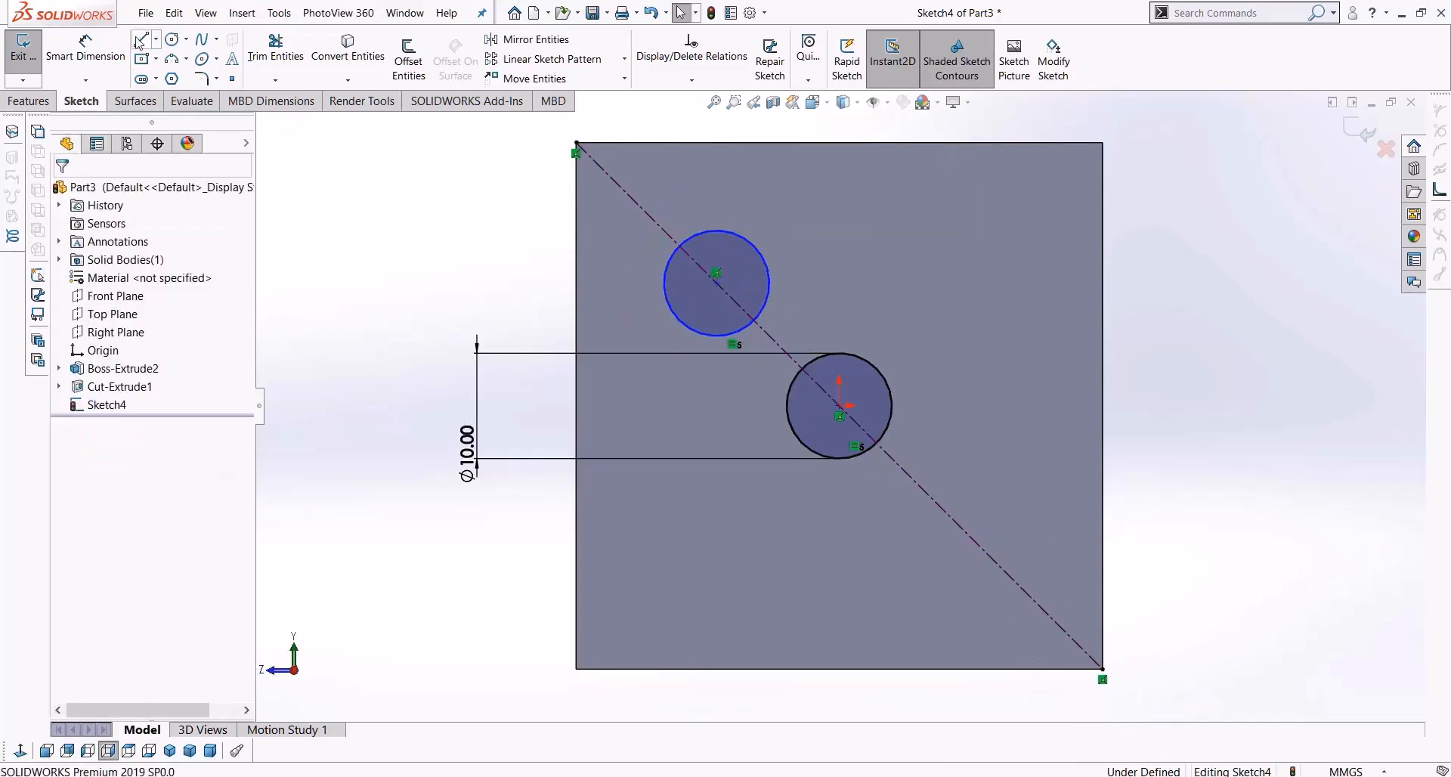
# Dimension the upper-left circle's centre 12 mm from the left edge of the face
pyautogui.click(85, 47)
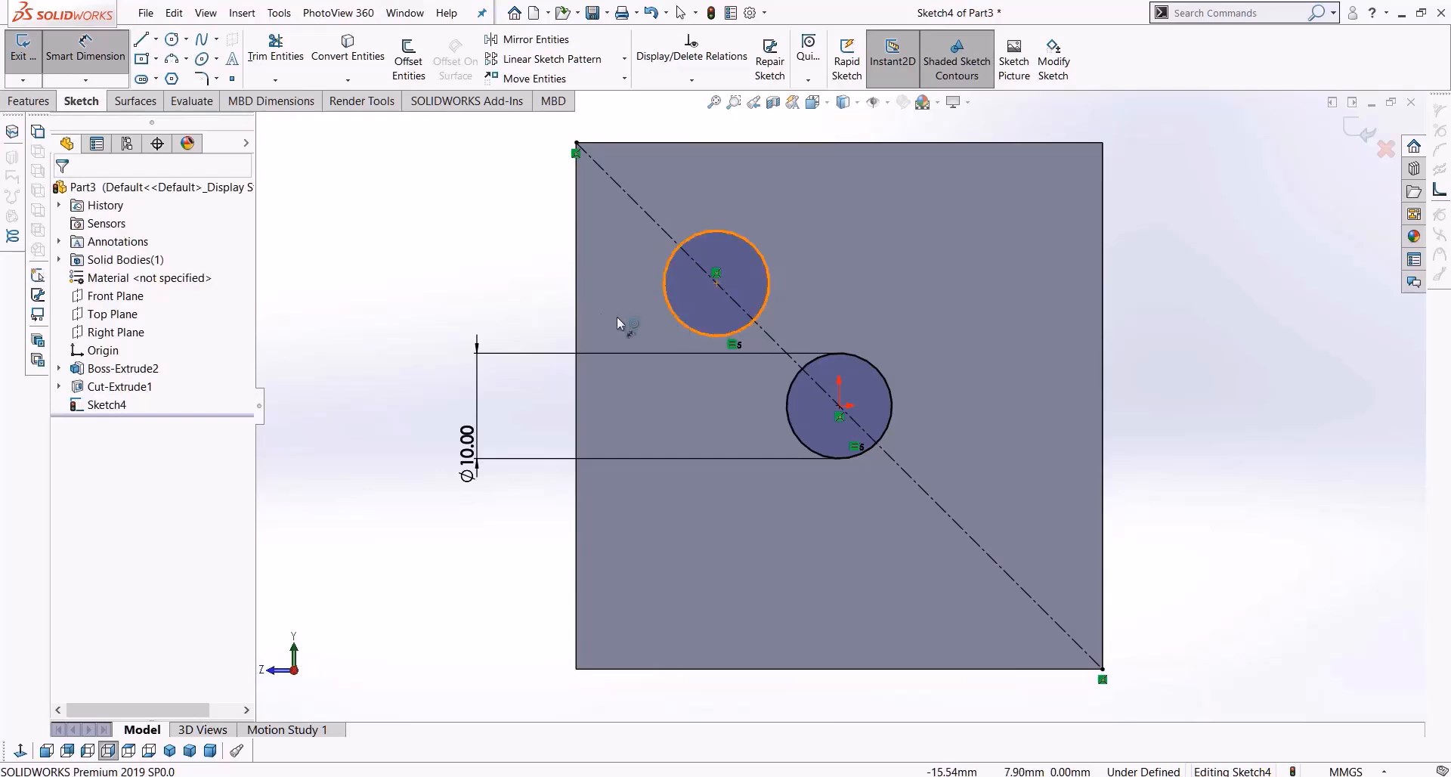
pyautogui.click(674, 316)
pyautogui.click(576, 313)
pyautogui.click(451, 259)
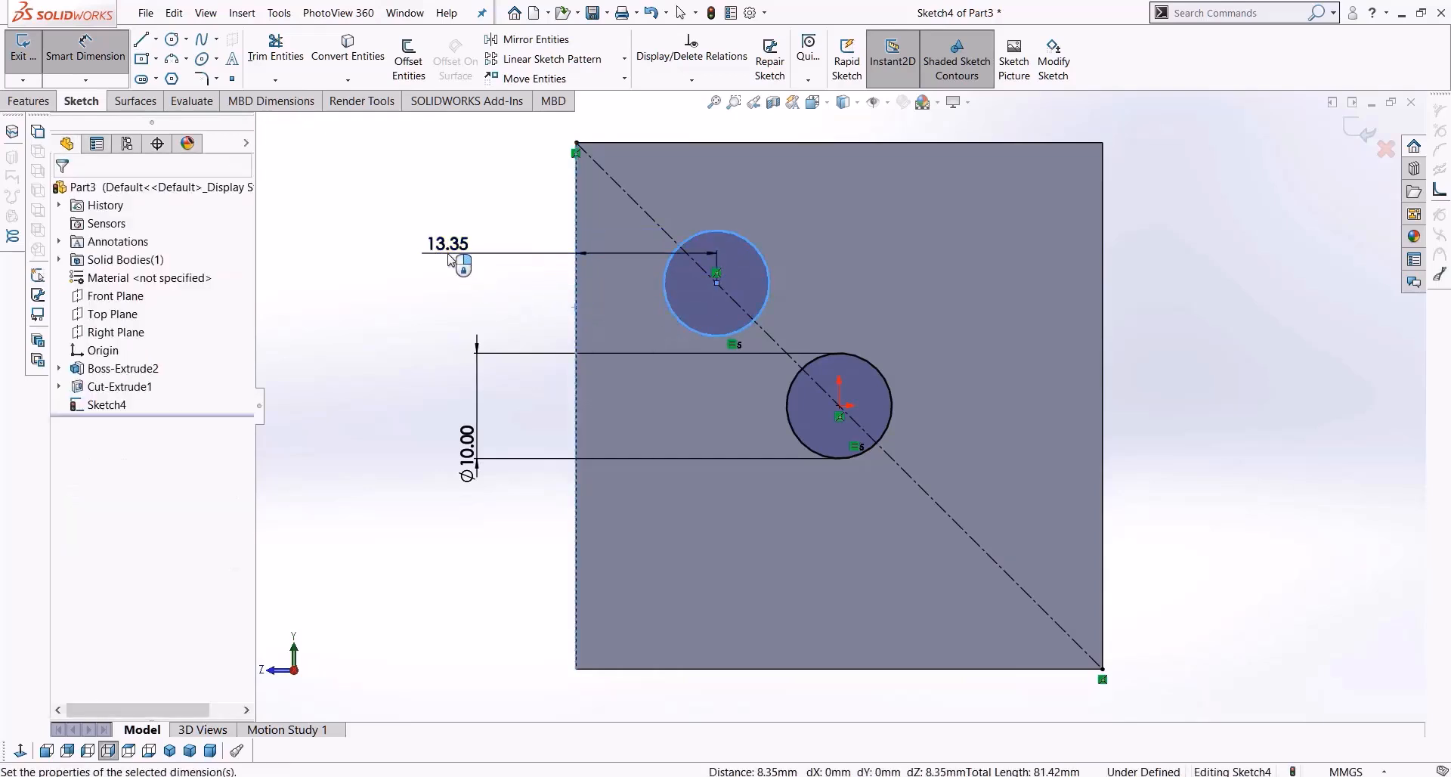
pyautogui.write('12')
pyautogui.press('Return')
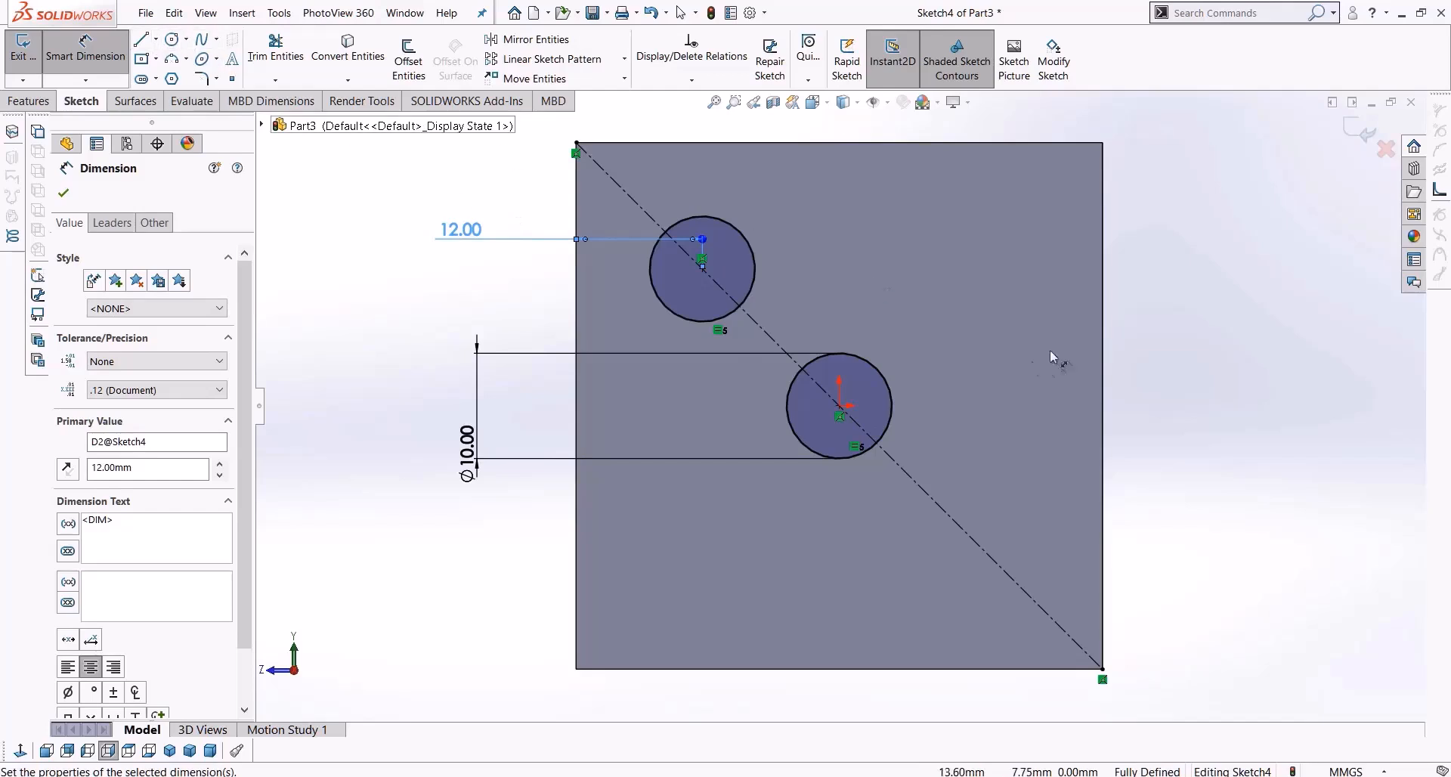
# Draw a construction centerline about 23 mm long from the origin towards the right edge, angled slightly upwards
pyautogui.click(157, 40)
pyautogui.click(181, 80)
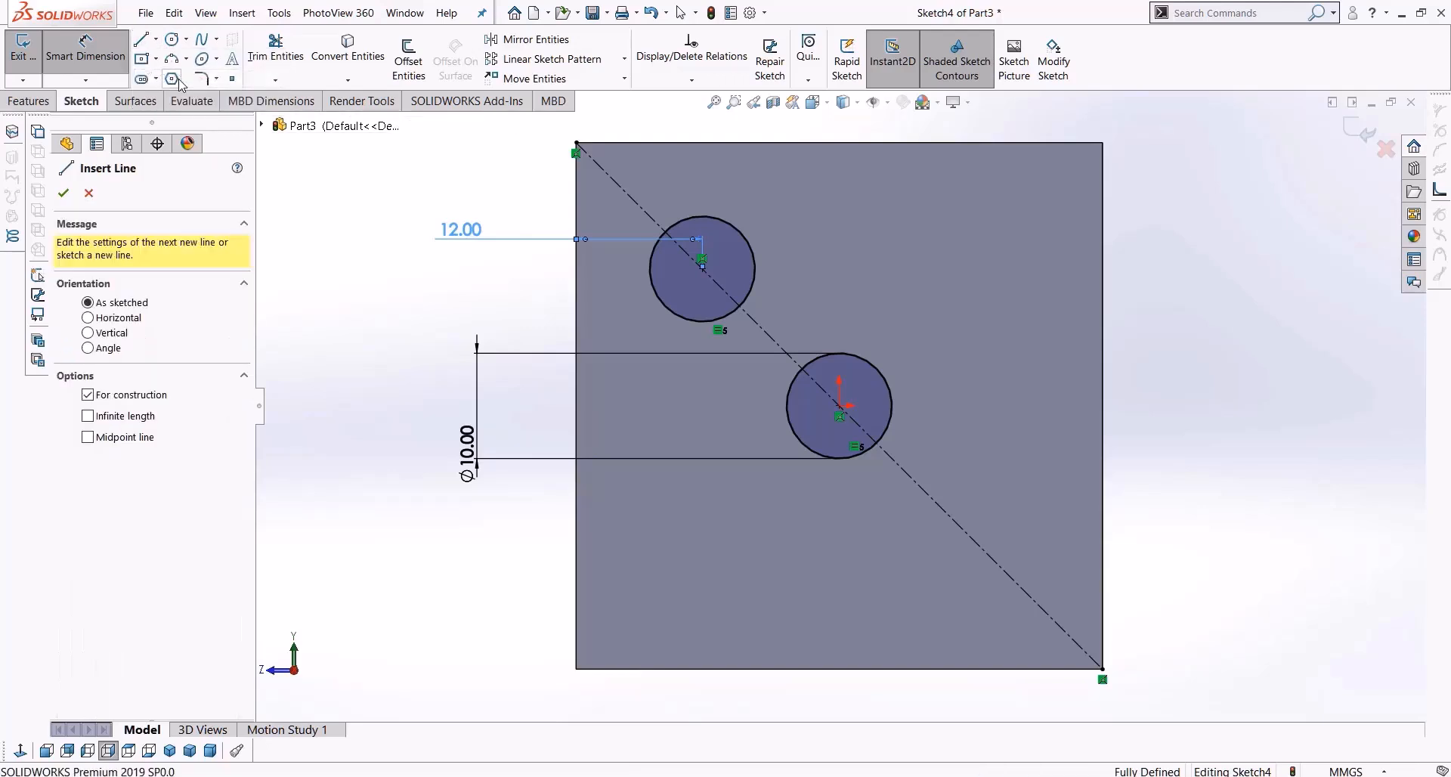
pyautogui.click(840, 405)
pyautogui.click(1054, 293)
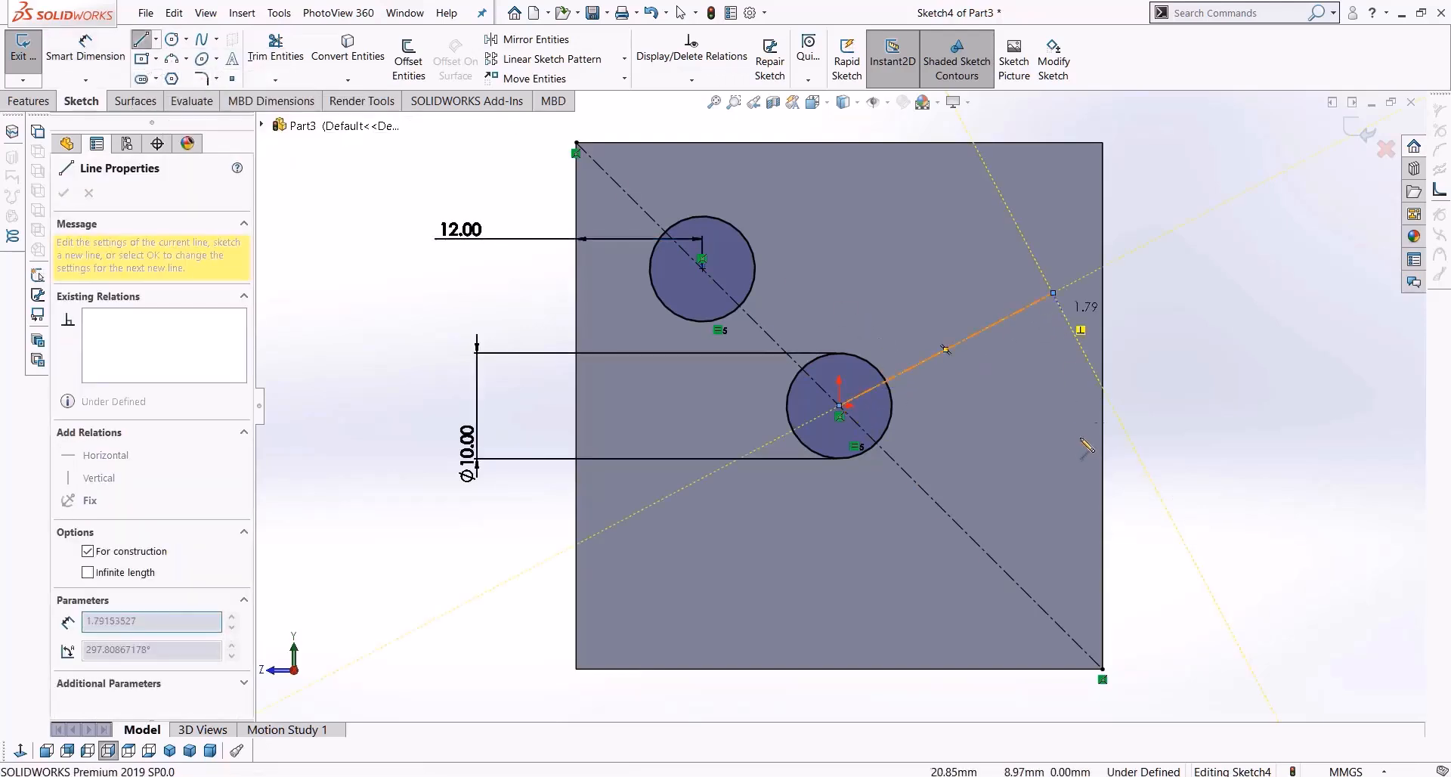
pyautogui.press('Escape')
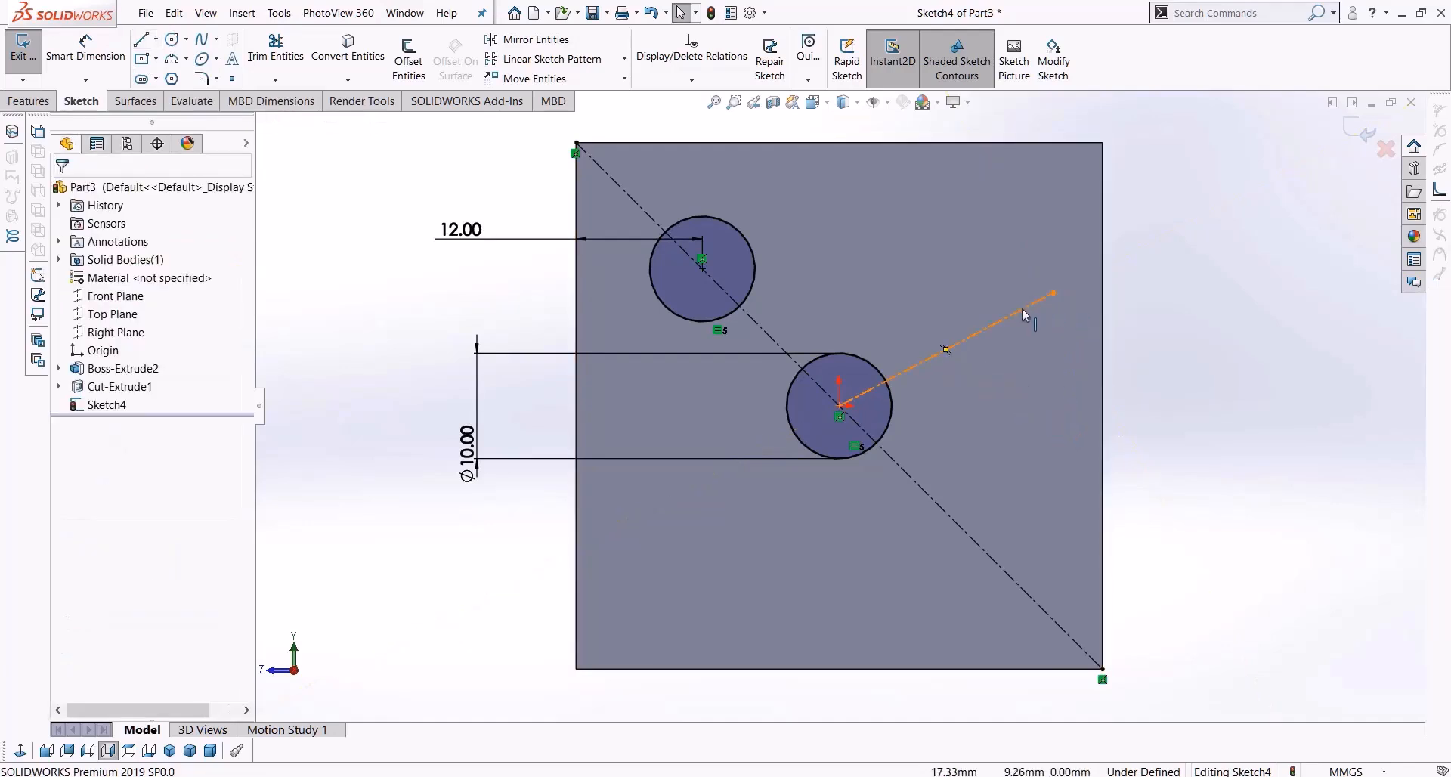
# Dimension the angle between the short centerline and the diagonal centerline to 90°
pyautogui.click(87, 60)
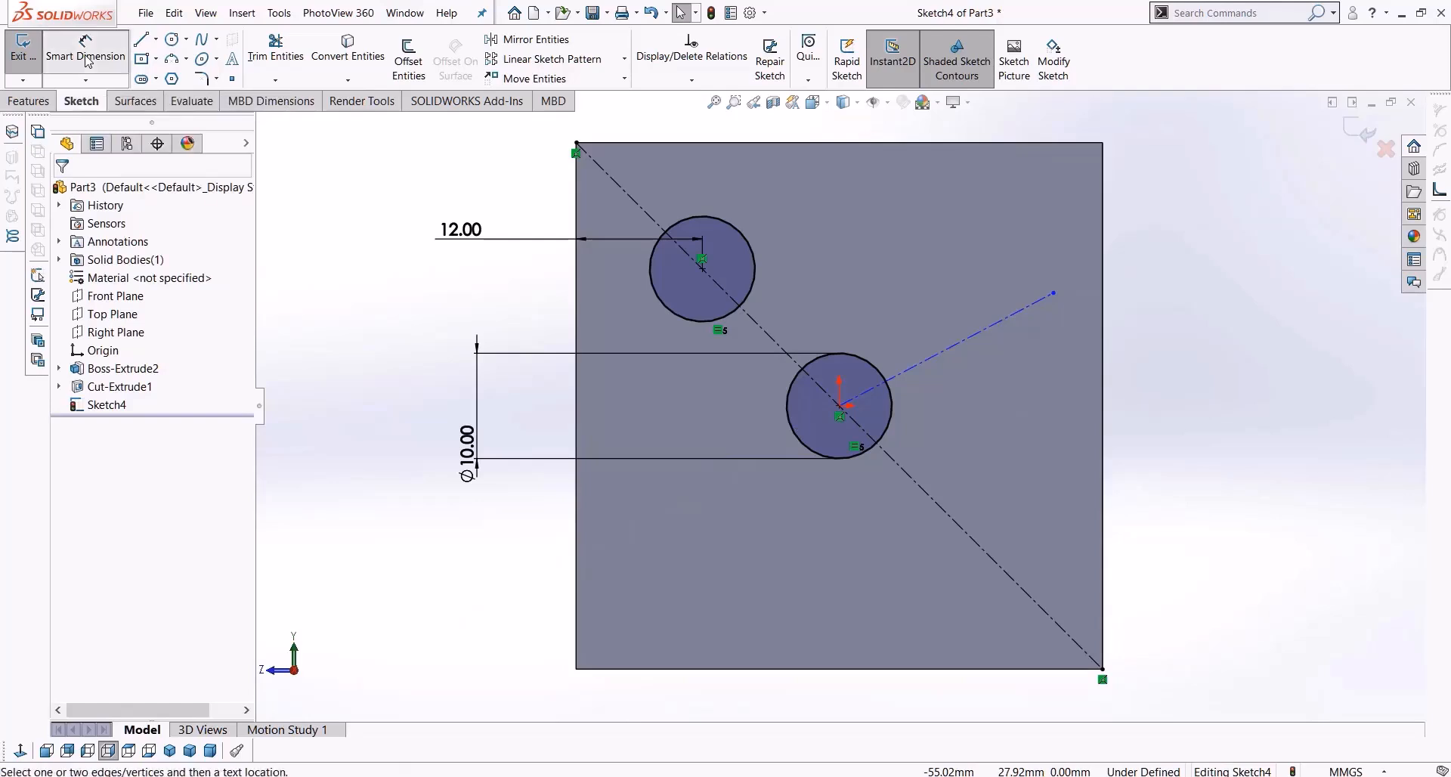
pyautogui.click(929, 359)
pyautogui.click(920, 486)
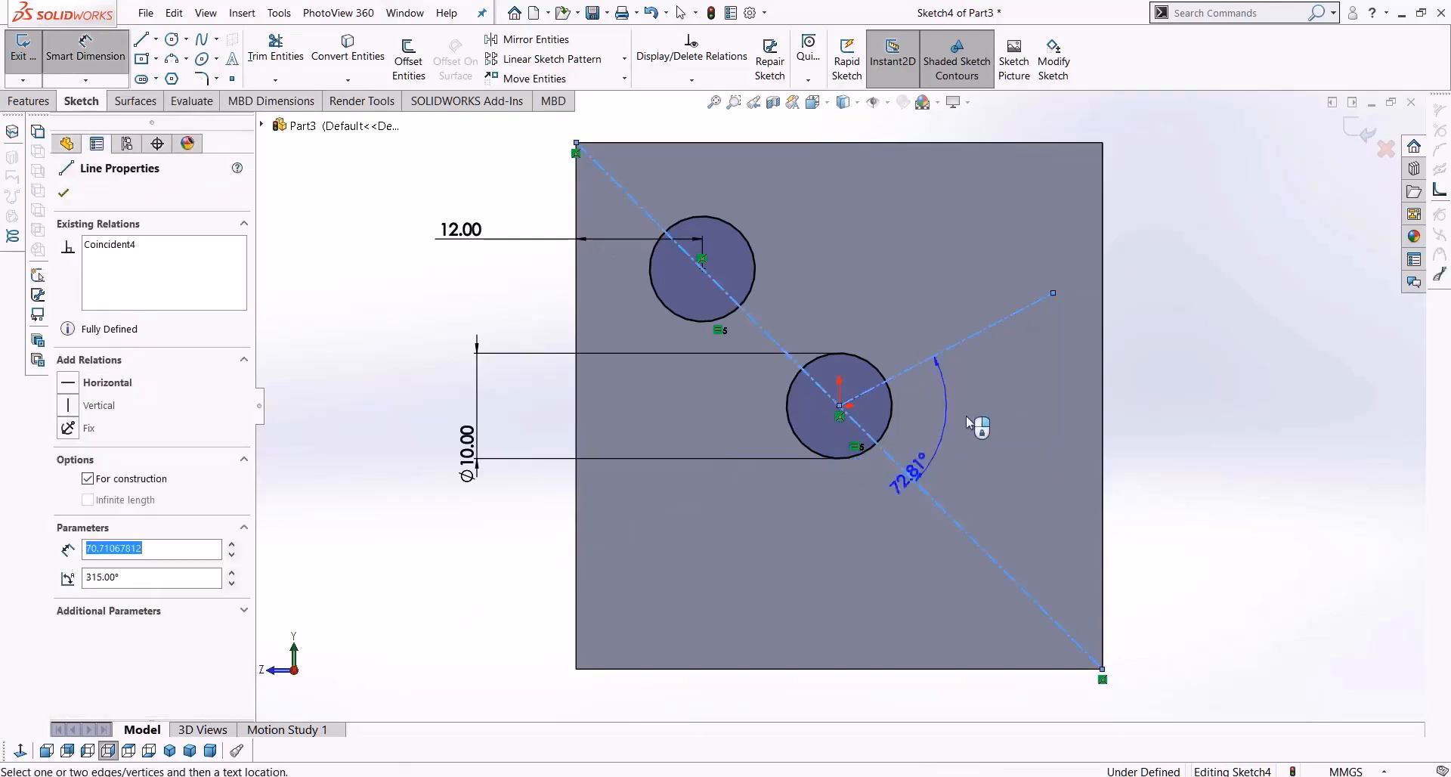
pyautogui.click(982, 432)
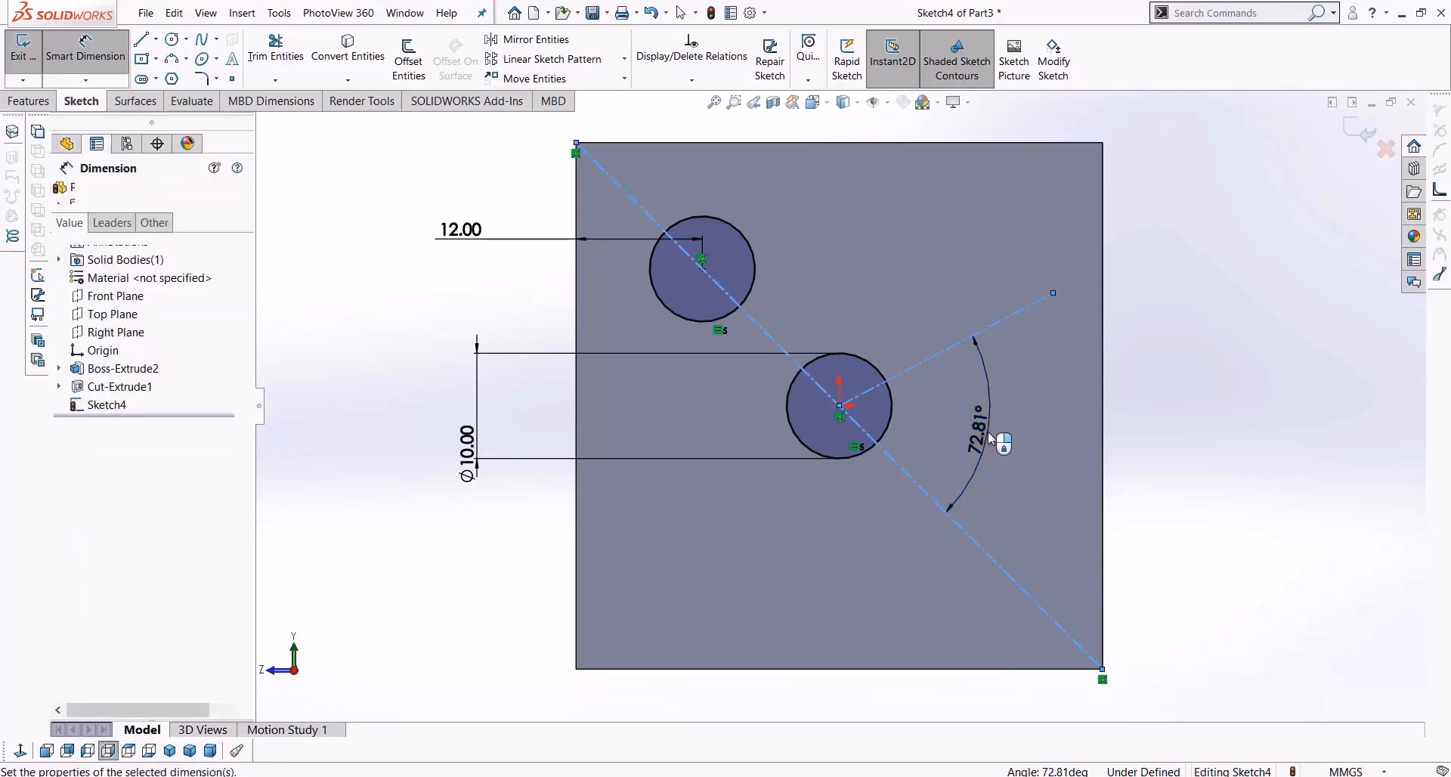
pyautogui.write('90')
pyautogui.press('Return')
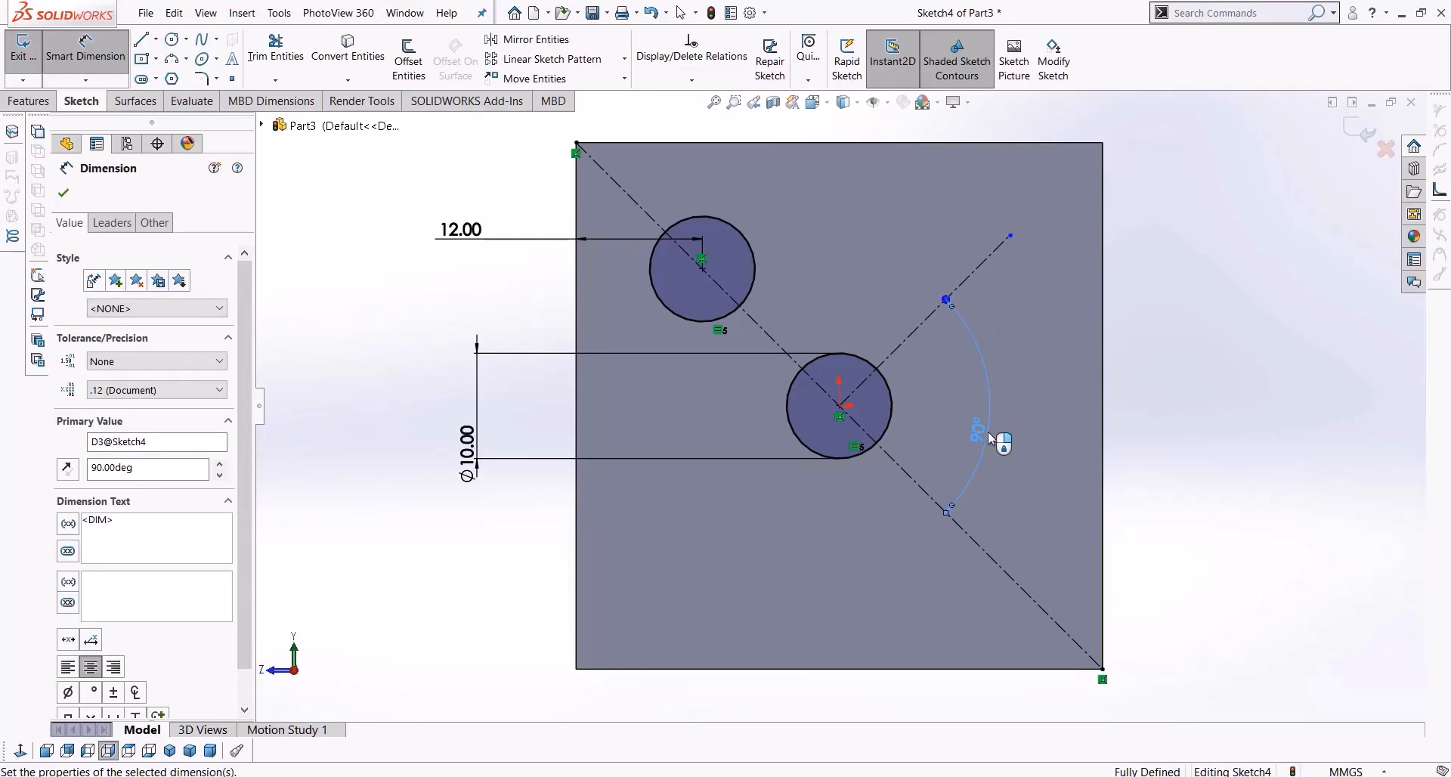
pyautogui.press('Escape')
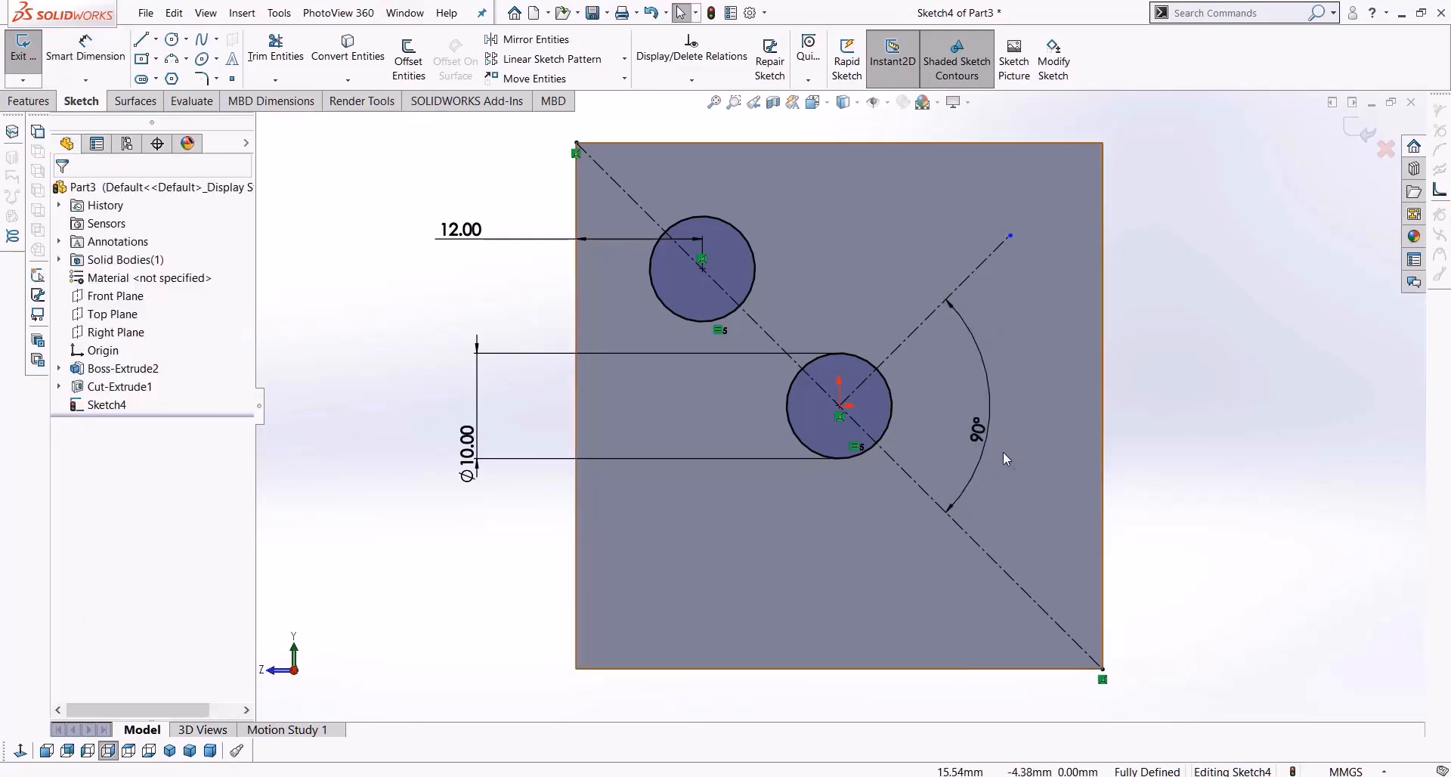
# Delete the short centerline together with its angle dimension
pyautogui.click(940, 302)
pyautogui.press('Delete')
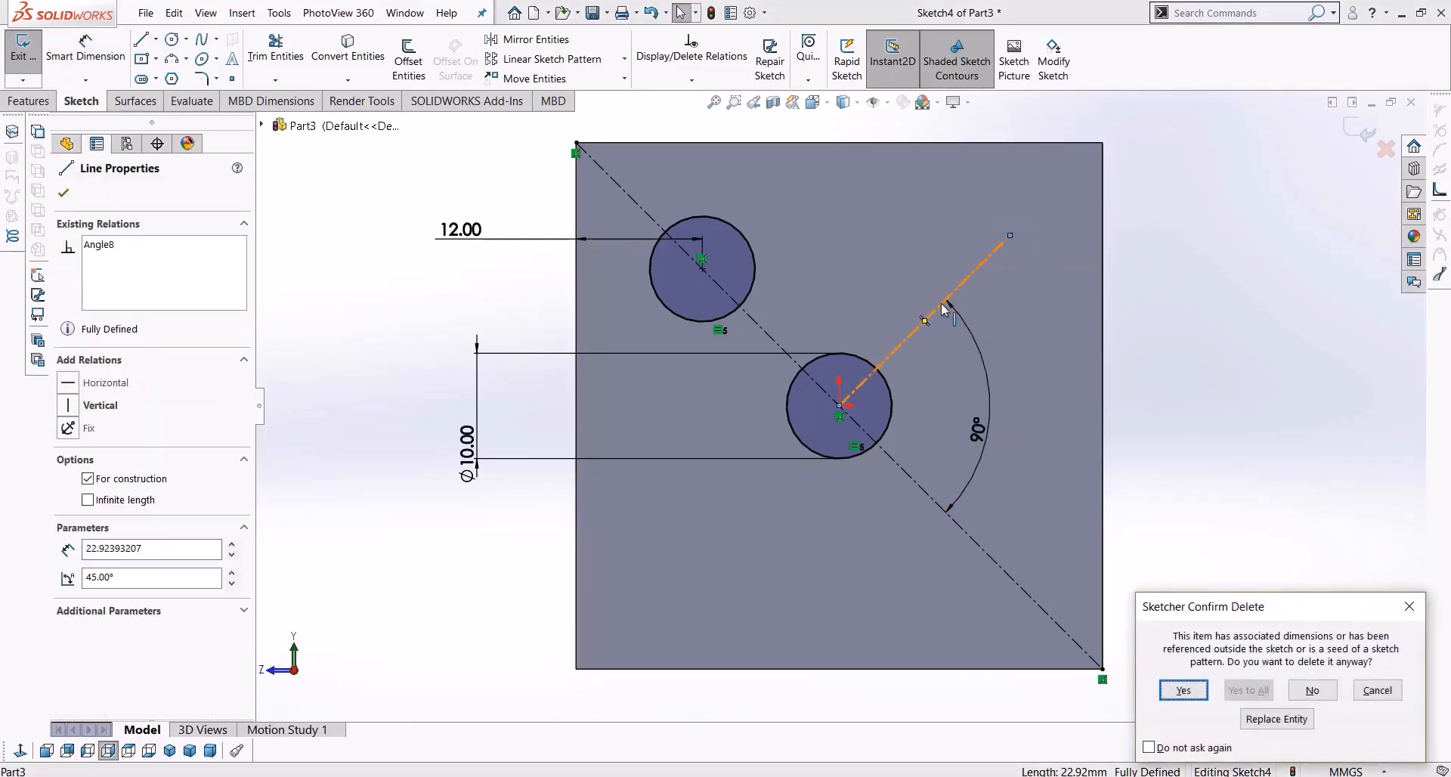
pyautogui.press('Return')
# Draw a centerline about 23 mm long from the origin, perpendicular to the diagonal by inference, and delete it again
pyautogui.click(156, 38)
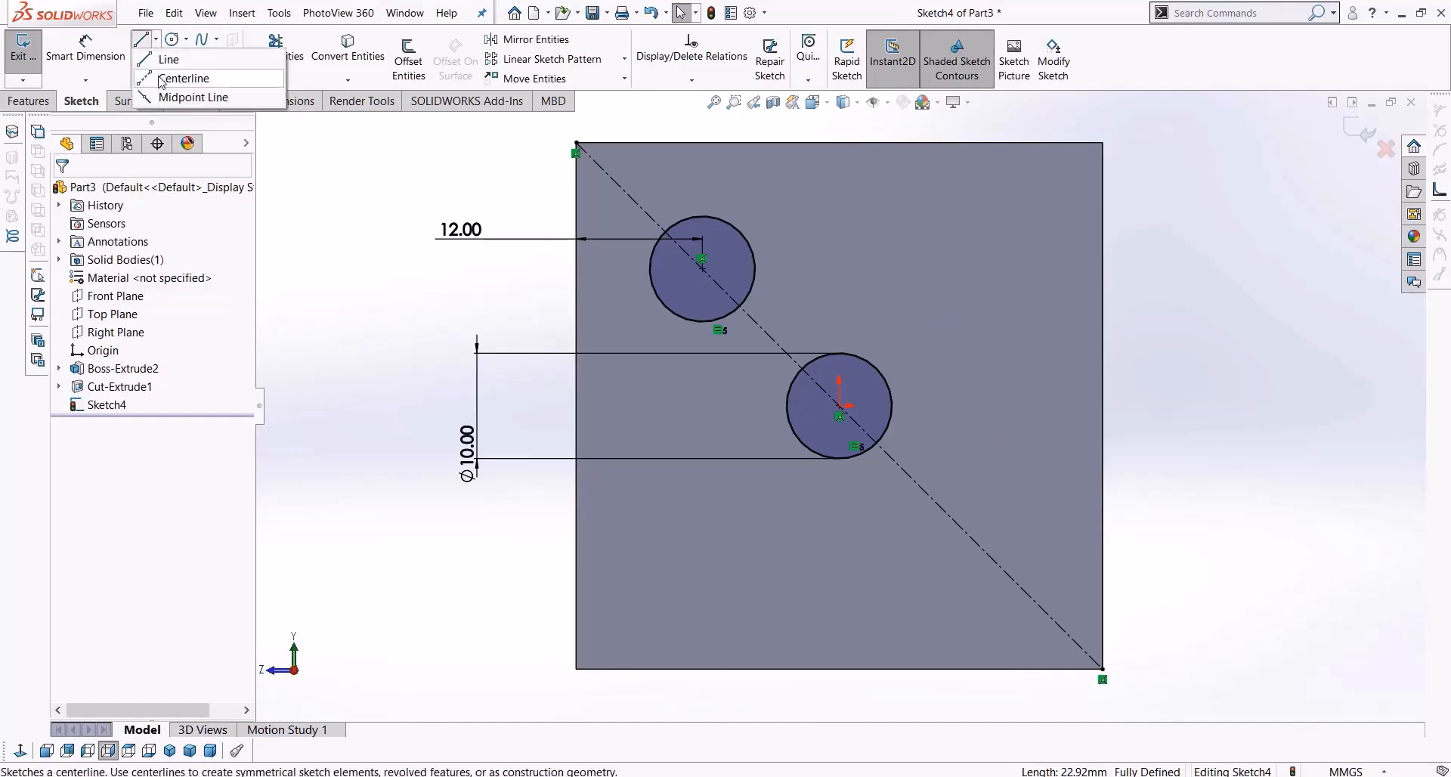
pyautogui.click(168, 74)
pyautogui.click(839, 408)
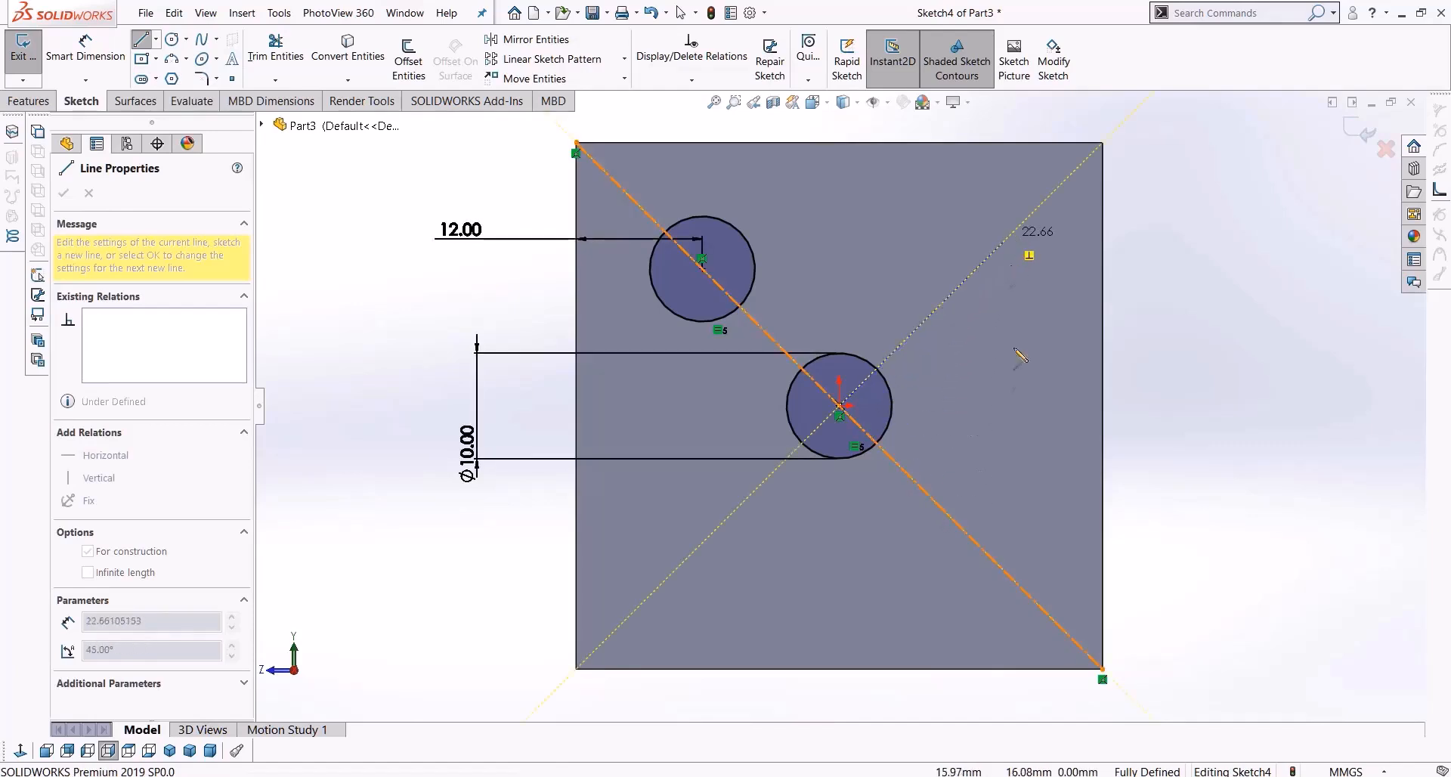
pyautogui.click(1007, 237)
pyautogui.press('Escape')
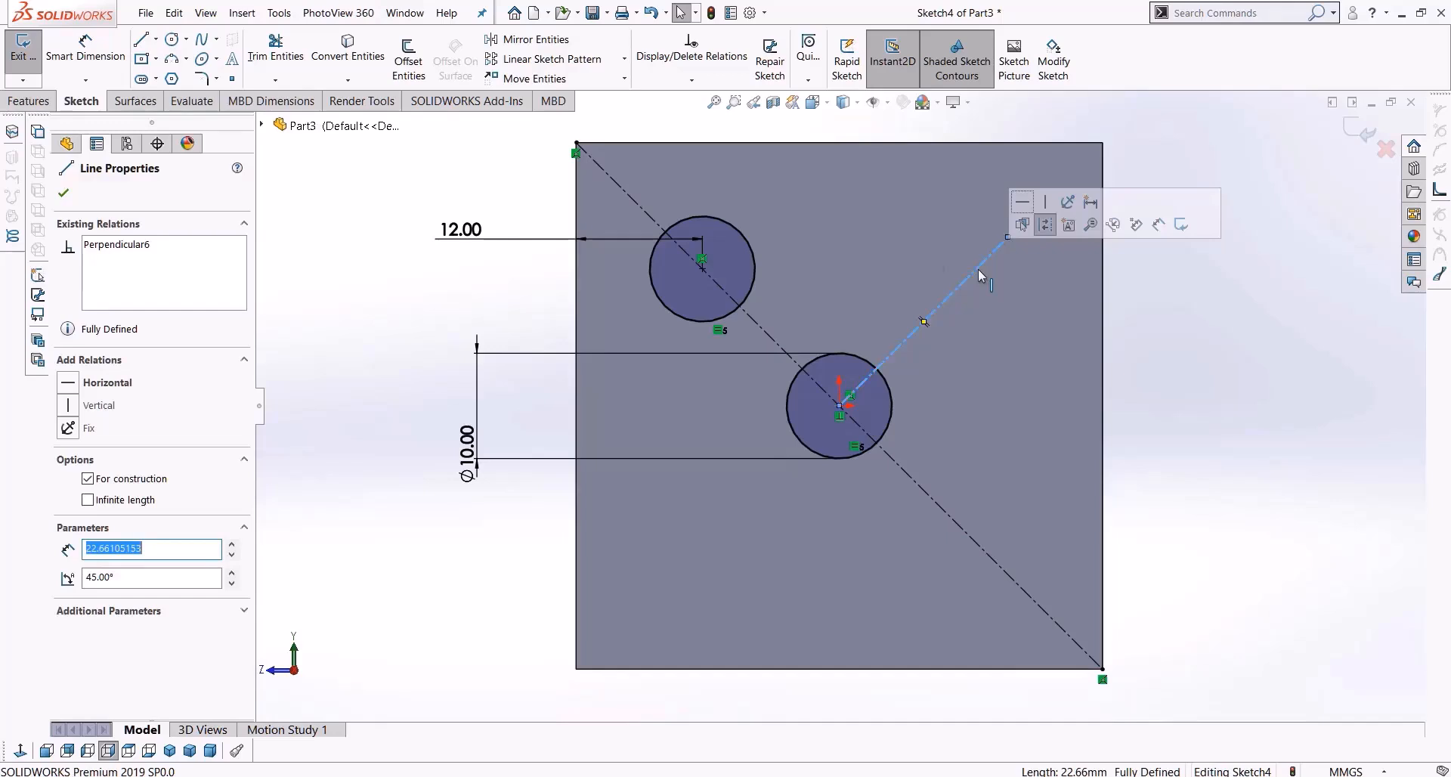
pyautogui.press('Delete')
# Draw a construction centerline about 18.5 mm long from the origin, rising slightly to the right without an inferred relation
pyautogui.click(156, 38)
pyautogui.click(155, 79)
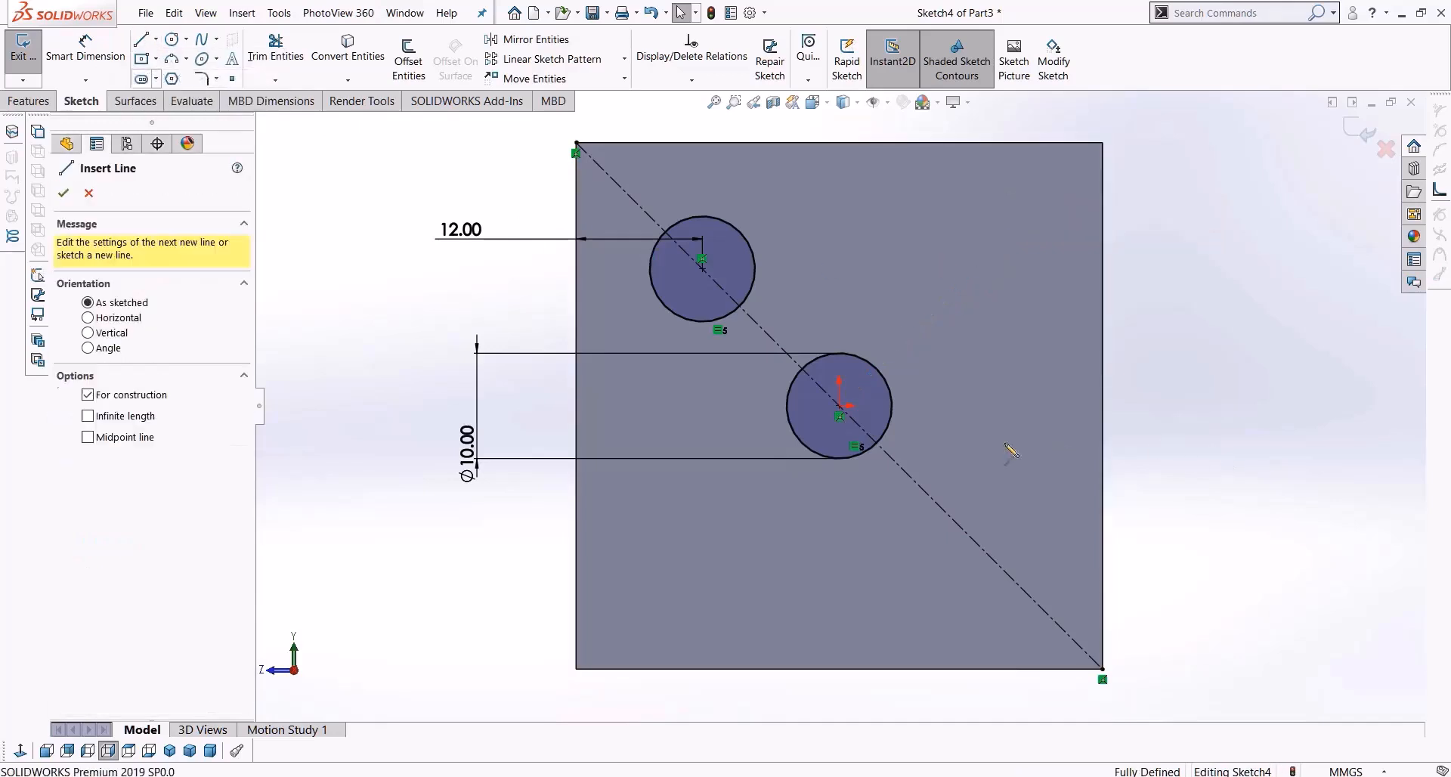
pyautogui.click(840, 407)
pyautogui.click(1026, 350)
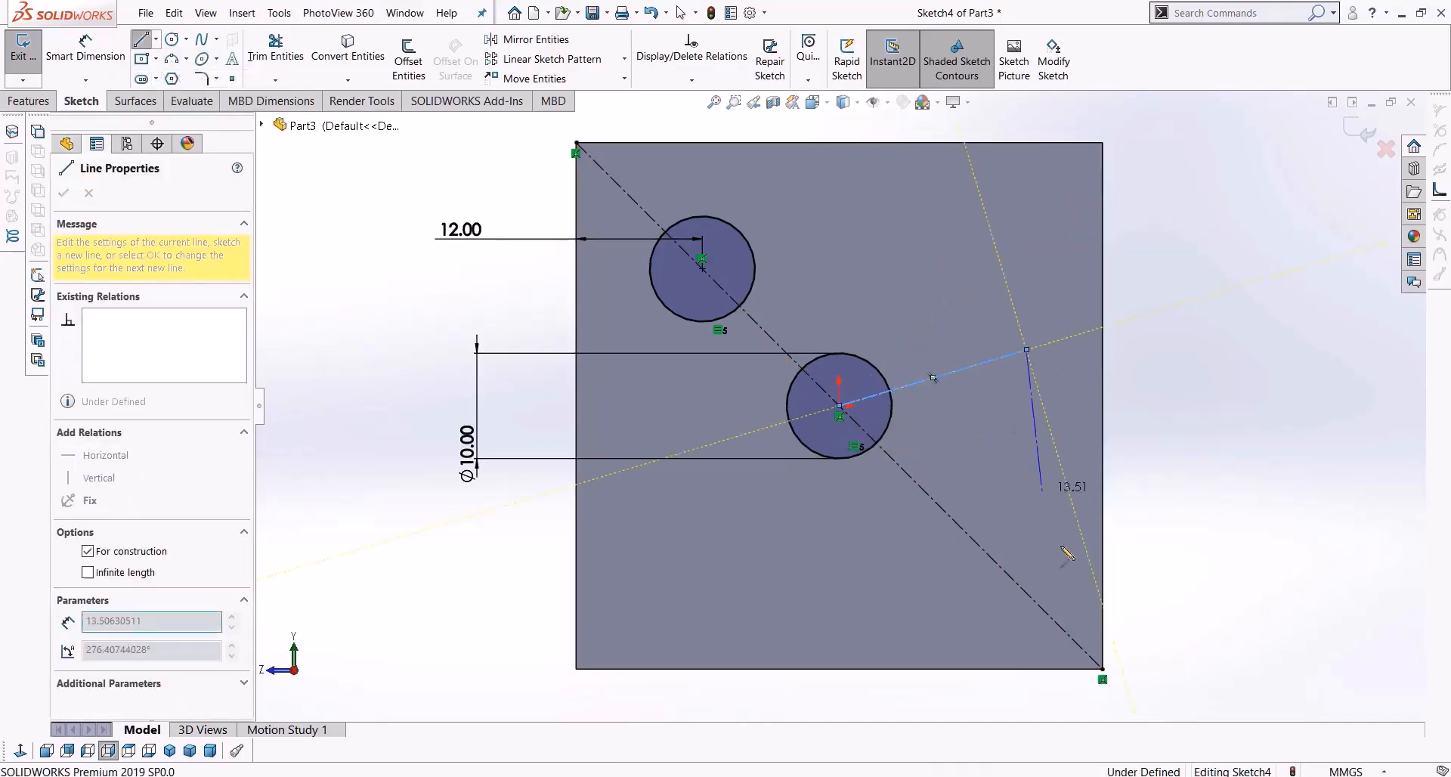
pyautogui.press('Escape')
# Add a Perpendicular relation between the short centerline and the diagonal centerline
pyautogui.click(951, 371)
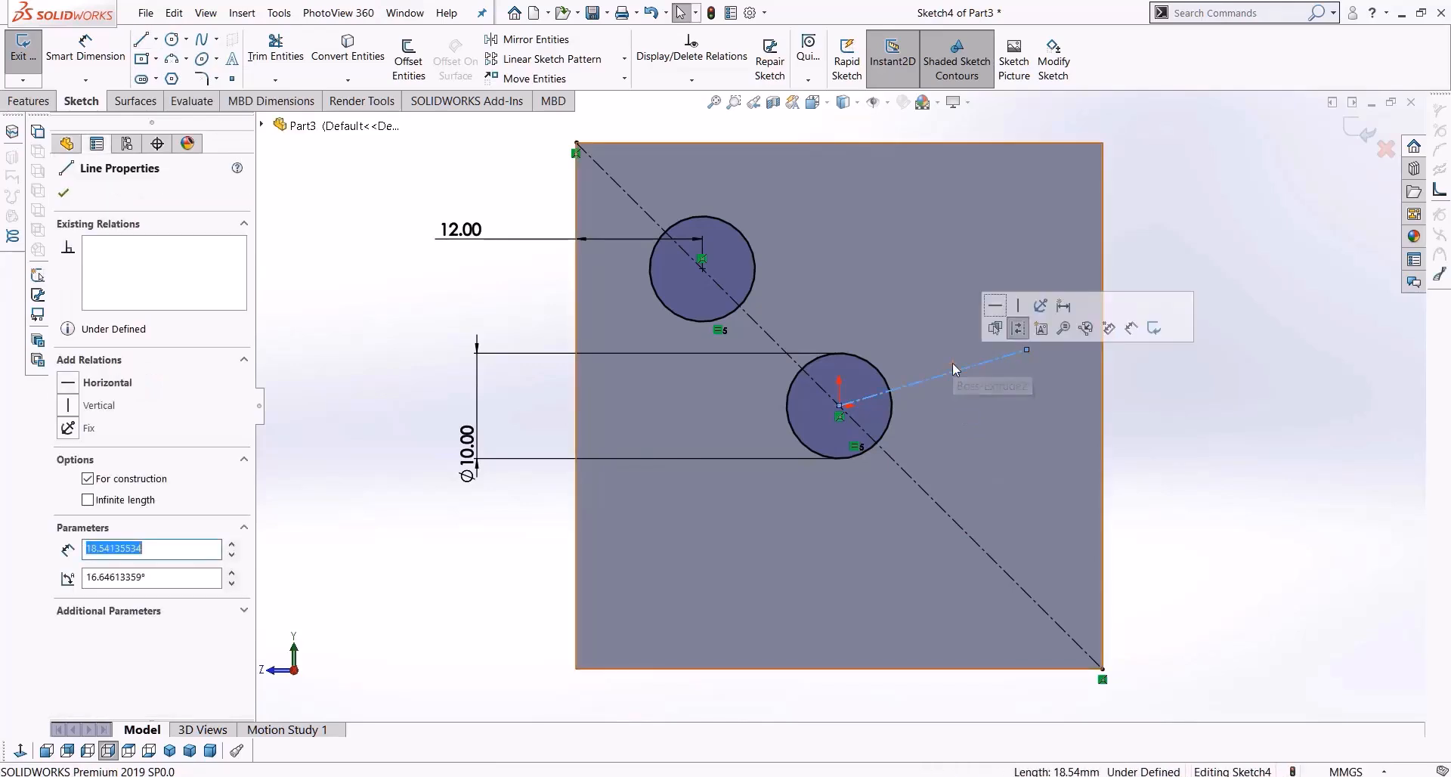
pyautogui.keyDown('ctrl'); pyautogui.click(970, 521); pyautogui.keyUp('ctrl')
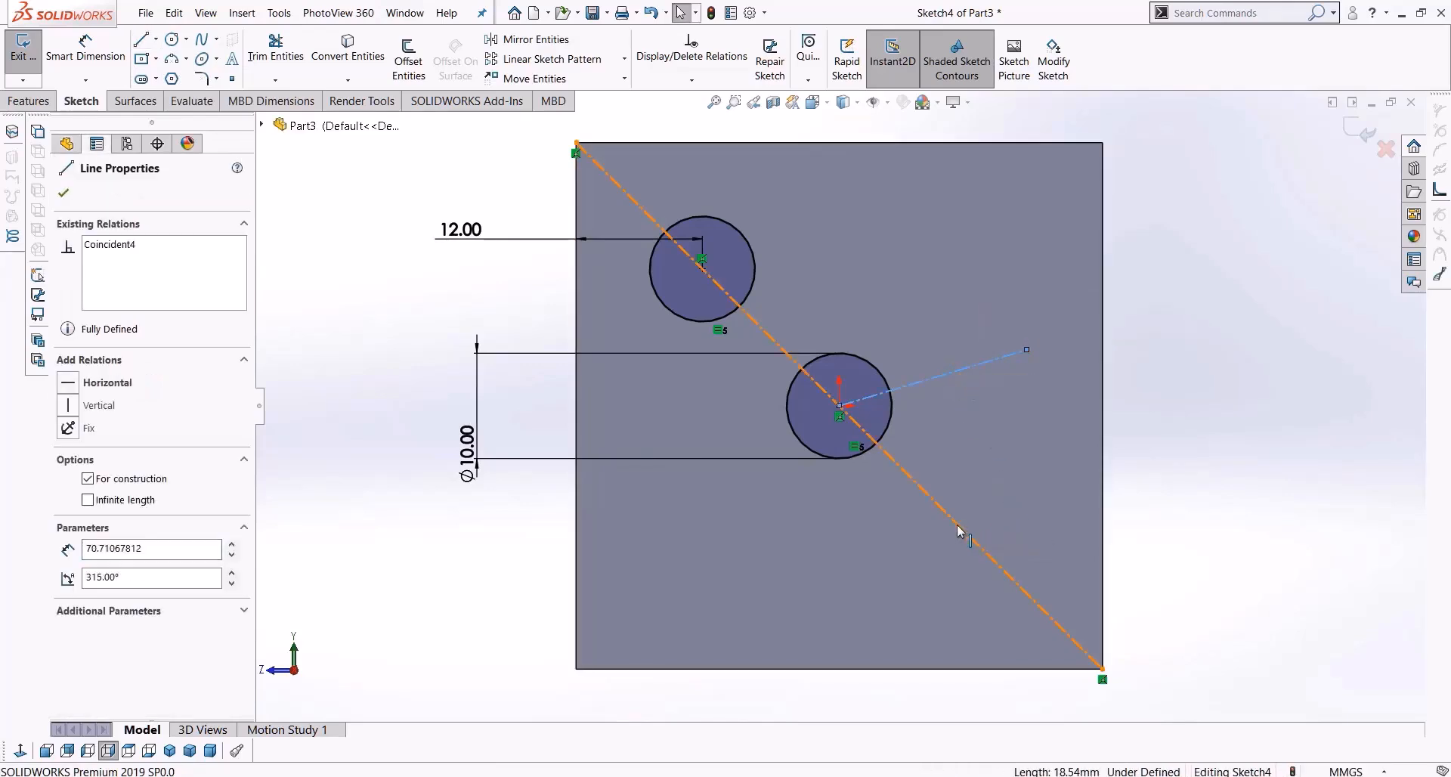
pyautogui.click(68, 528)
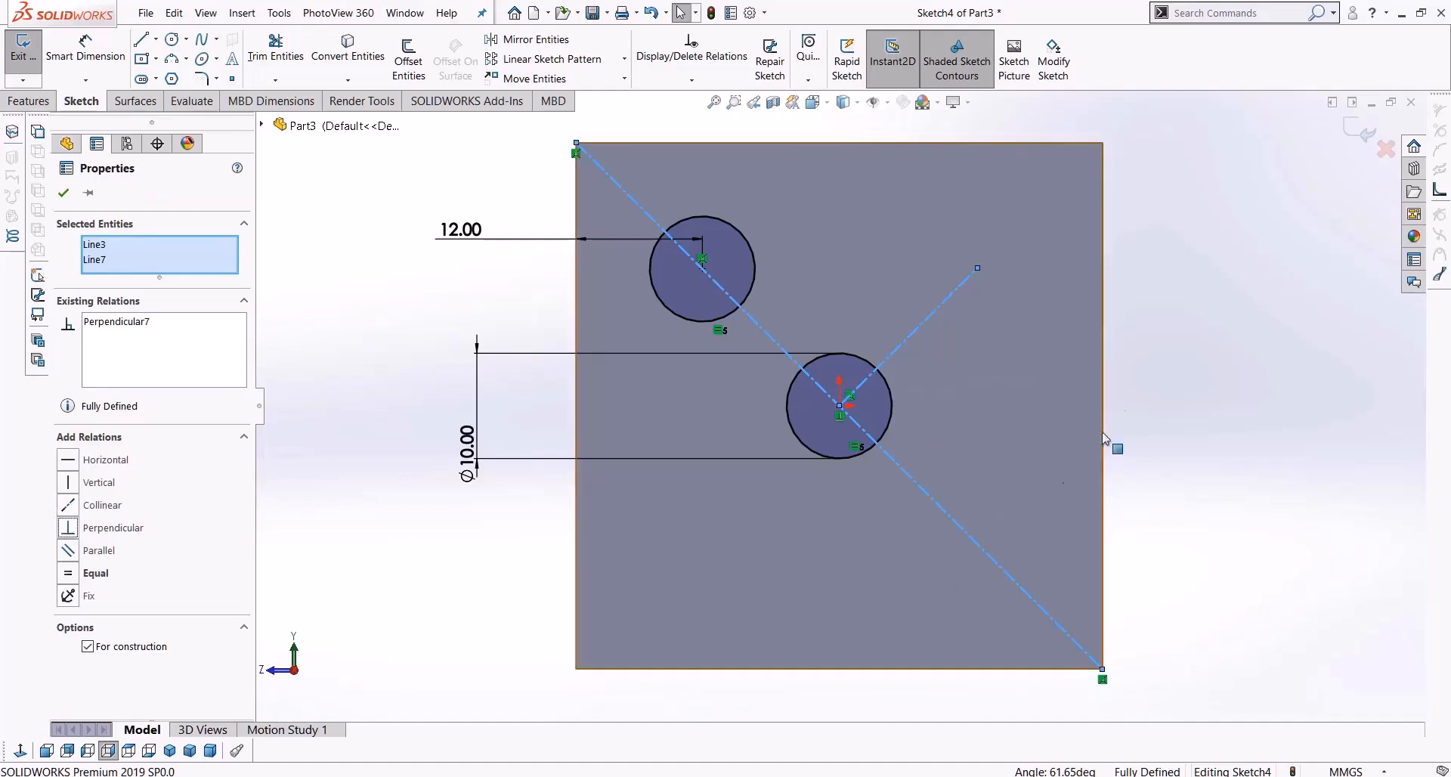
pyautogui.click(1208, 360)
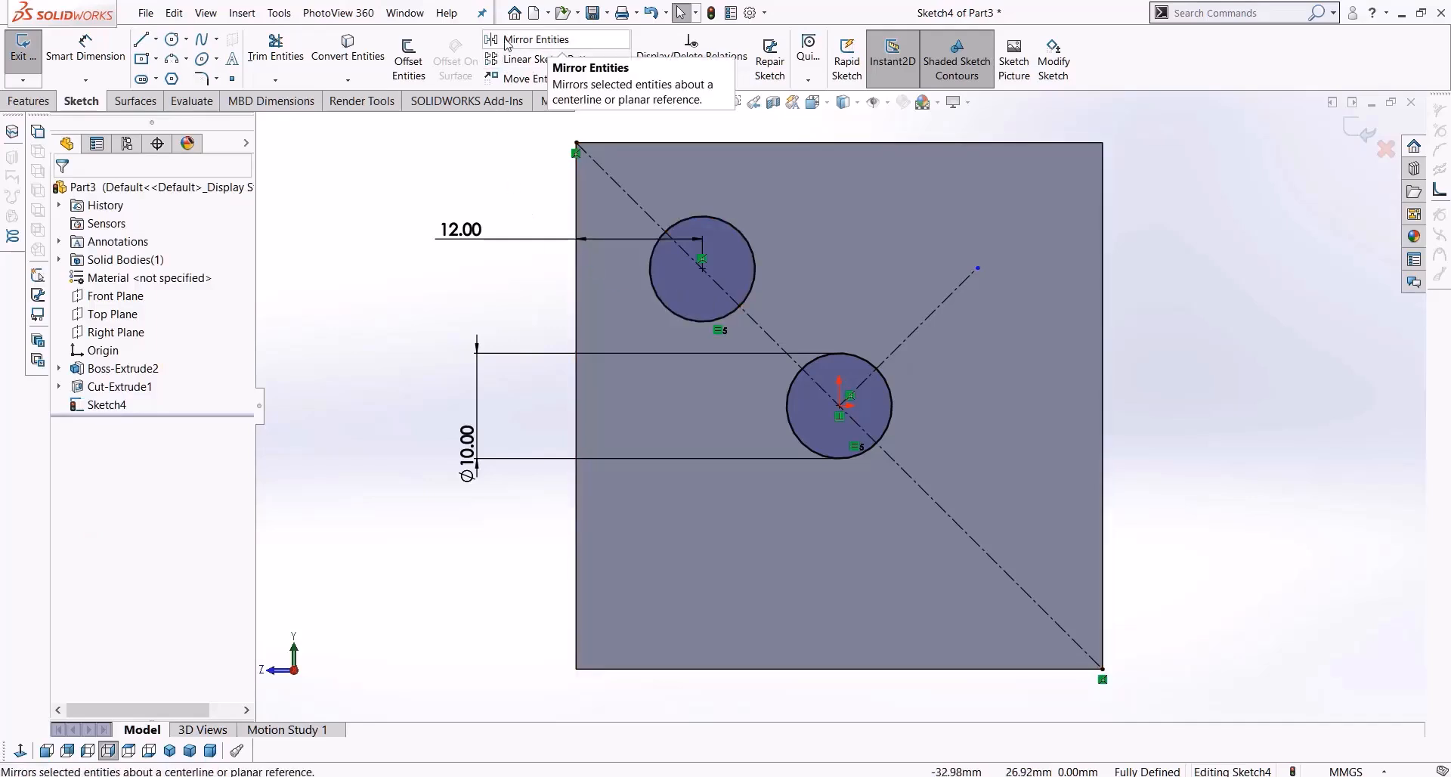
pyautogui.click(533, 41)
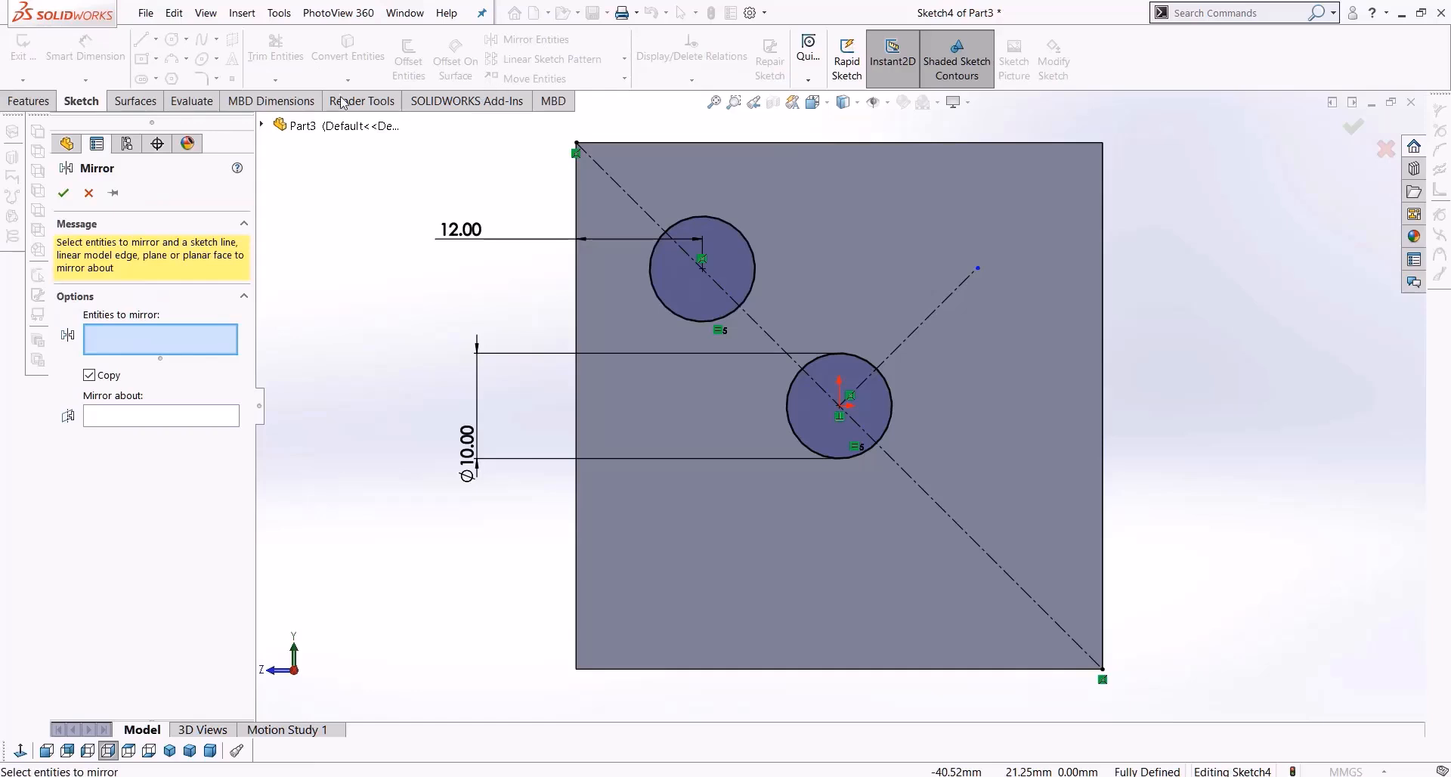
pyautogui.click(89, 194)
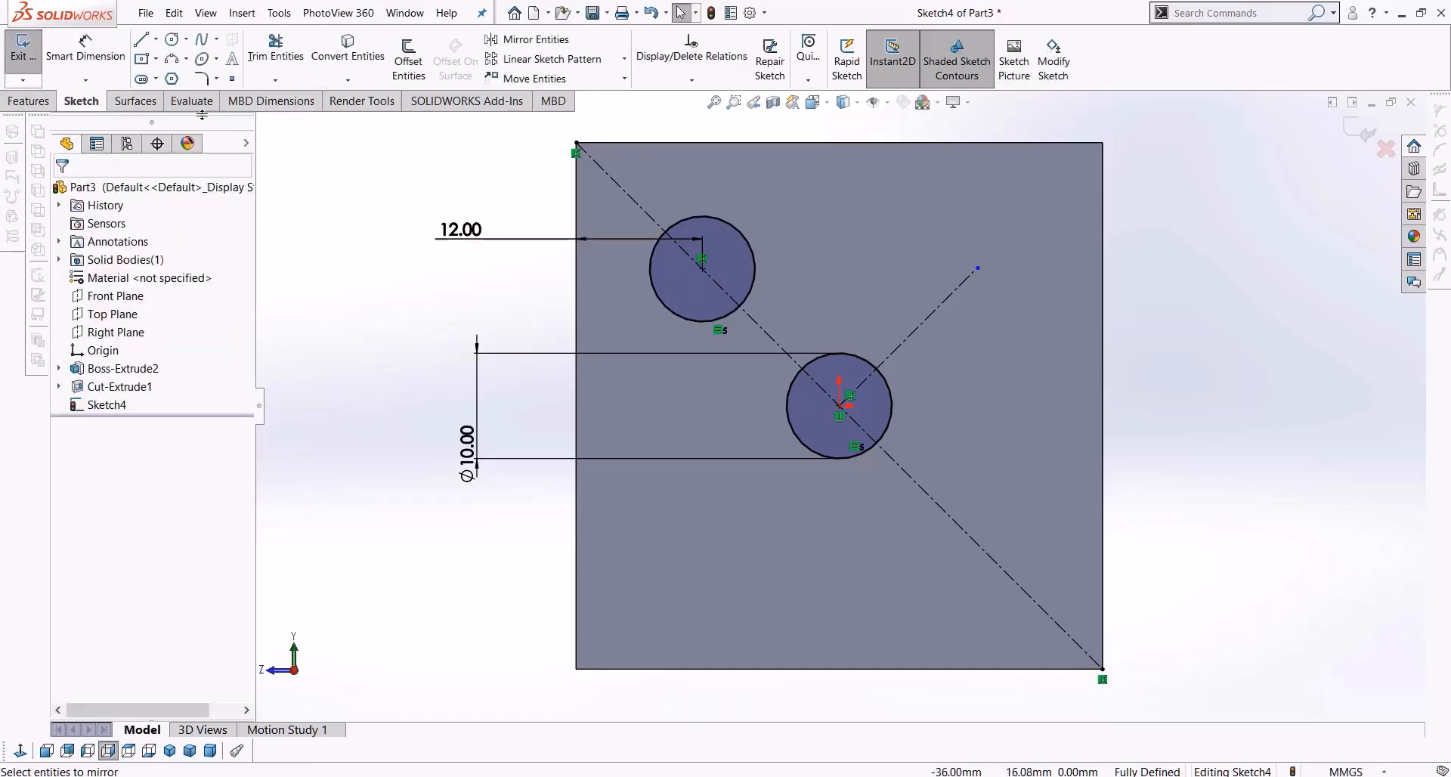
pyautogui.moveTo(1050, 410)
pyautogui.mouseDown(button='middle')
pyautogui.moveTo(945, 424)
pyautogui.moveTo(961, 459)
pyautogui.mouseUp(button='middle')
pyautogui.click(21, 751)
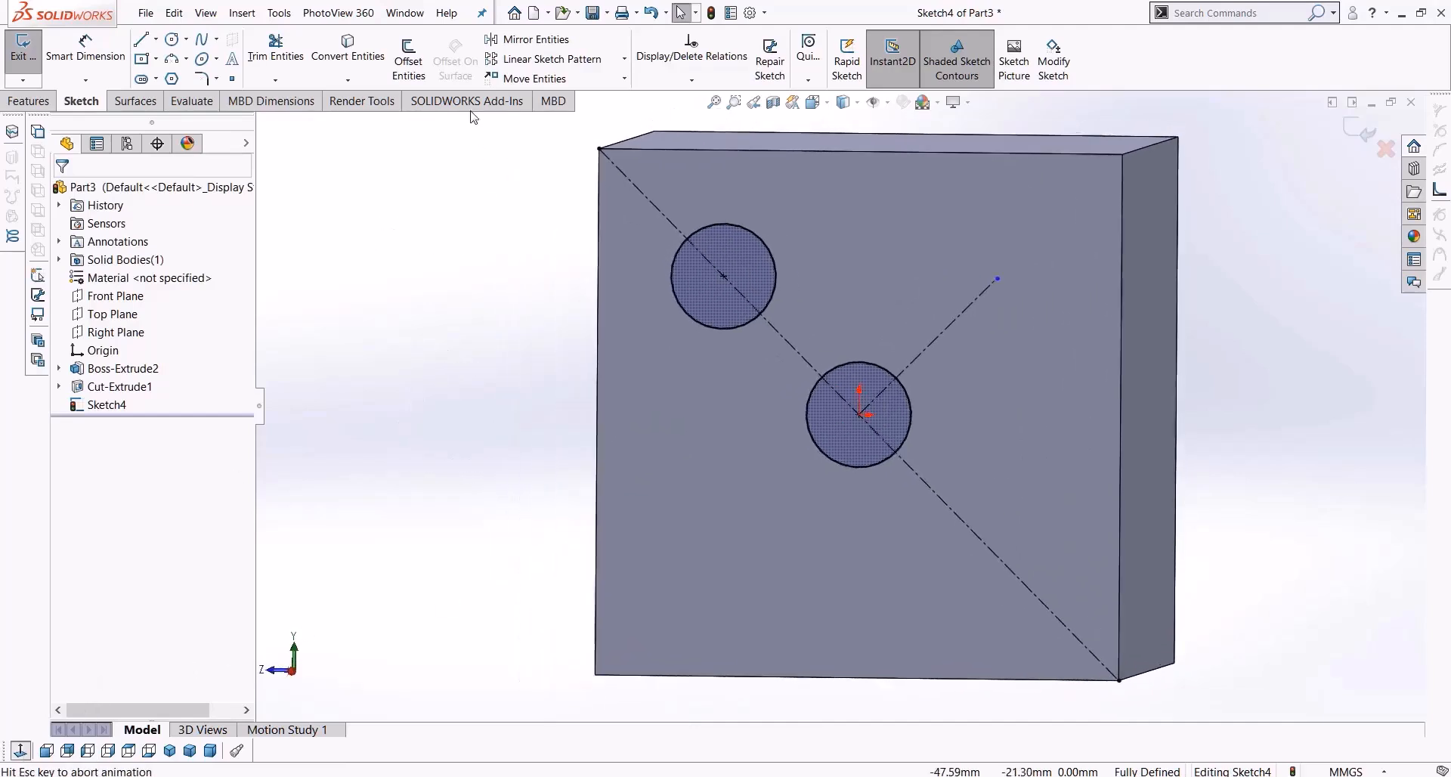
# Mirror the upper-left circle about the short perpendicular centerline, keeping the original as a copy
pyautogui.click(532, 40)
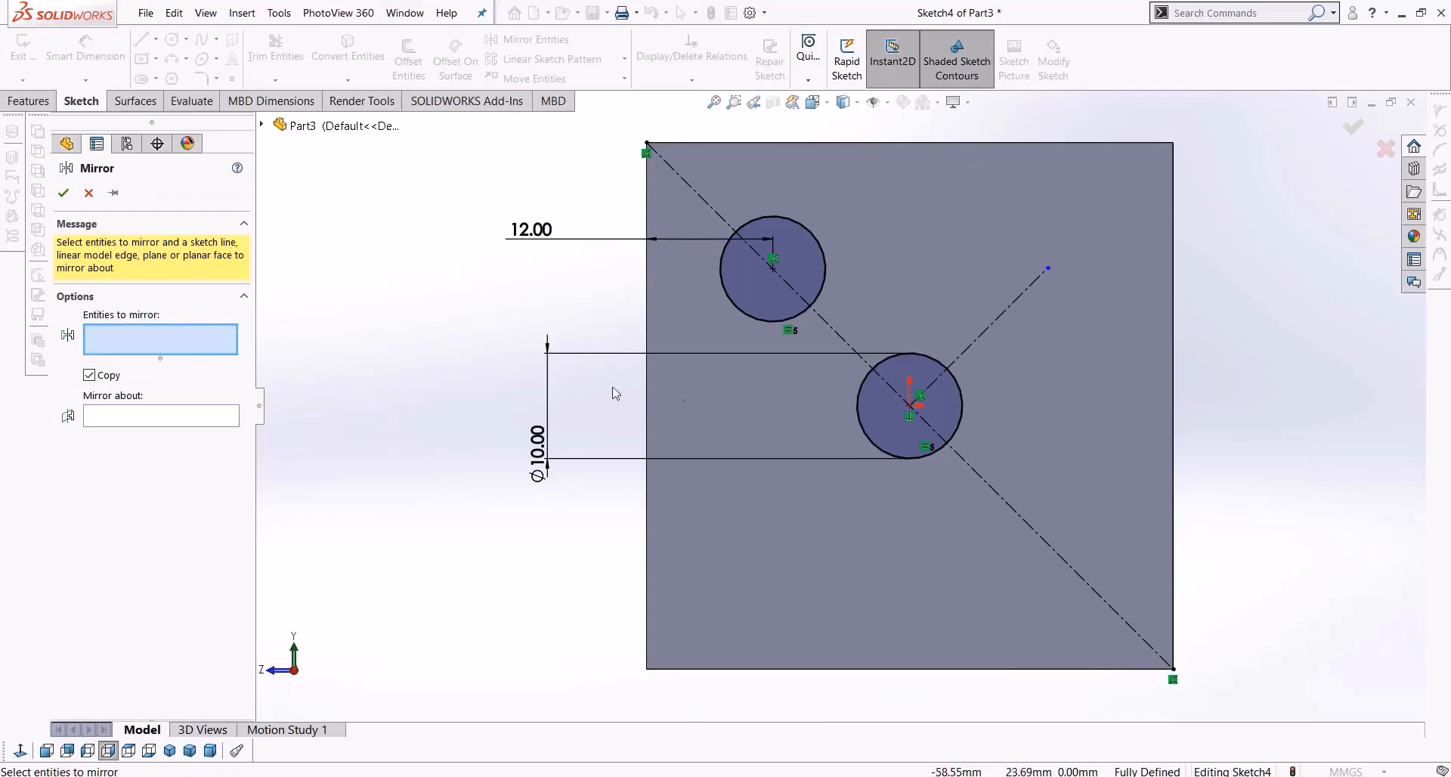
pyautogui.click(745, 288)
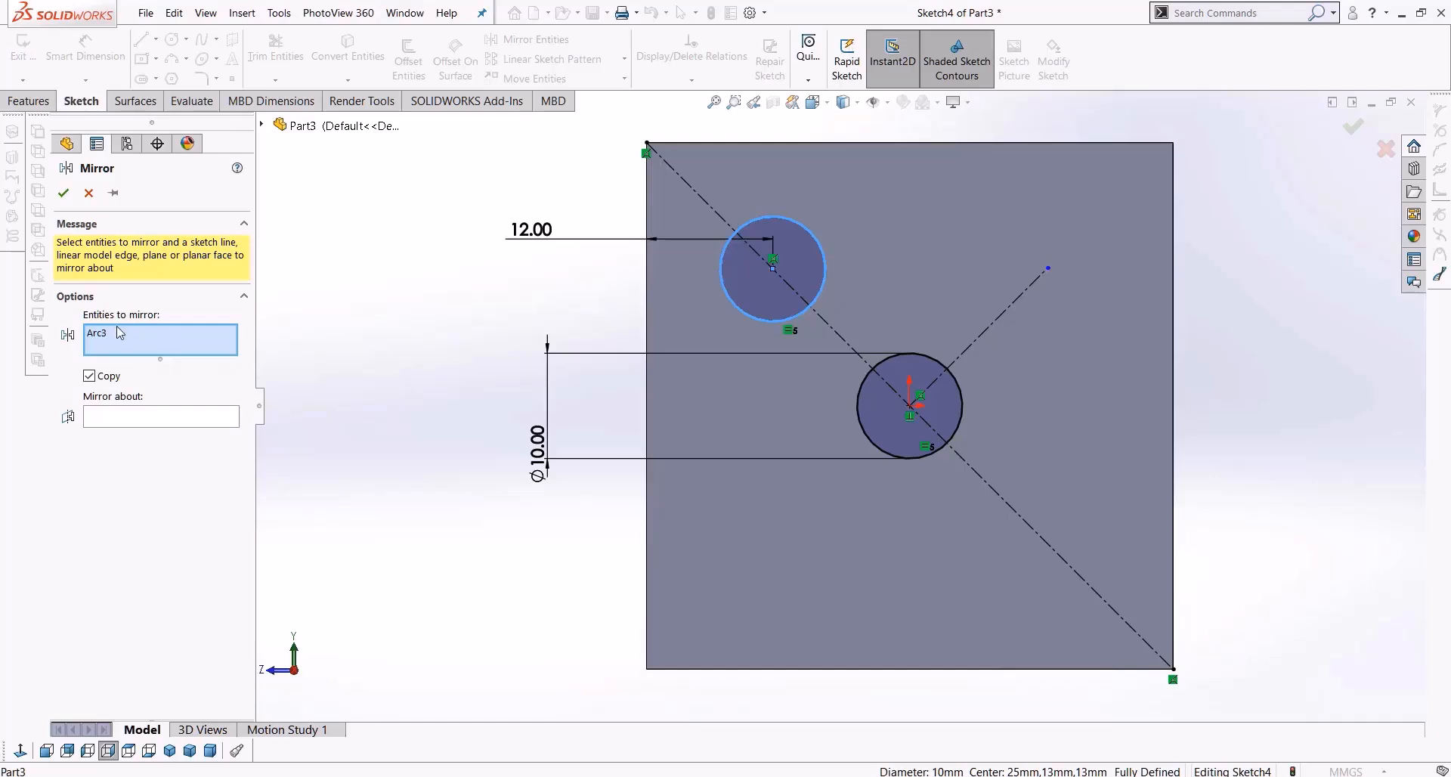
pyautogui.click(194, 417)
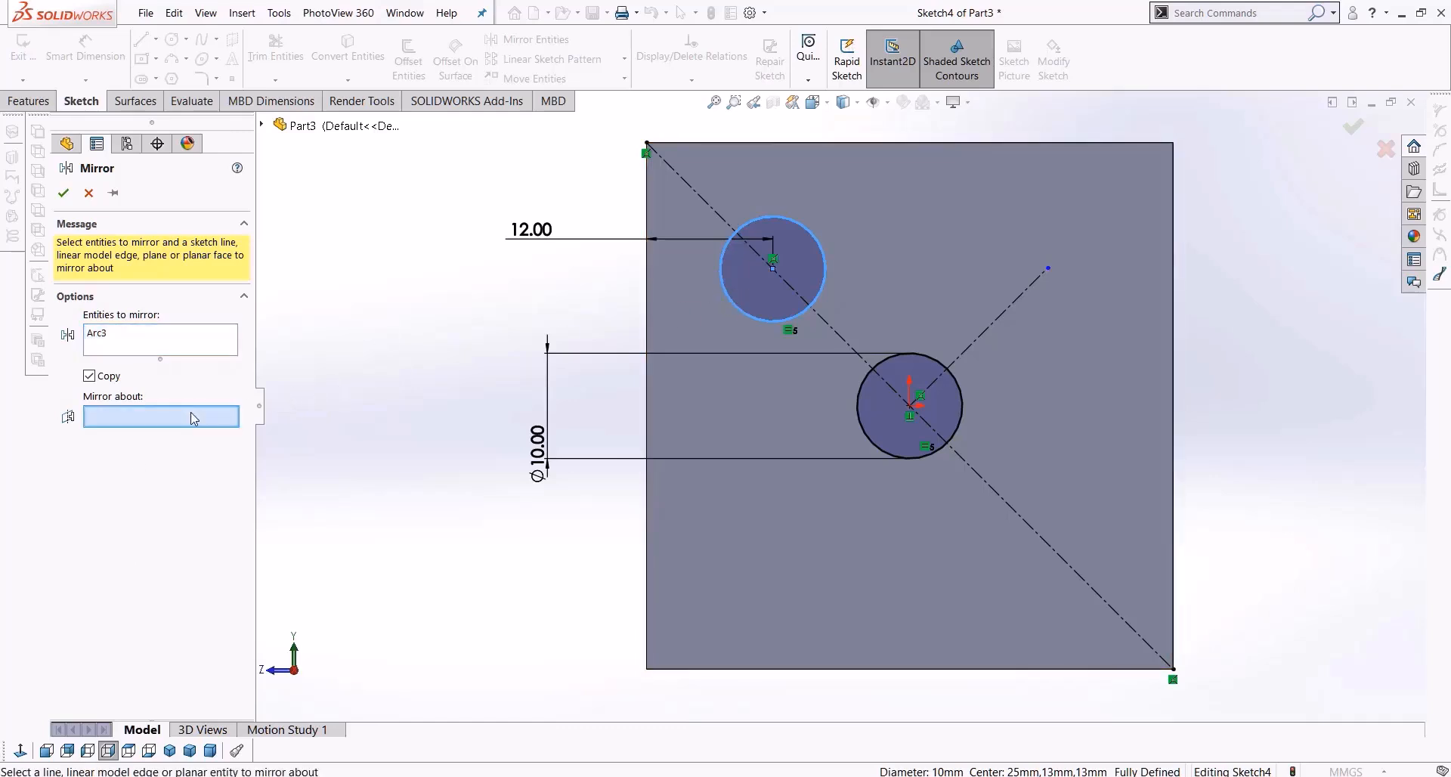
pyautogui.click(1000, 315)
pyautogui.press('Return')
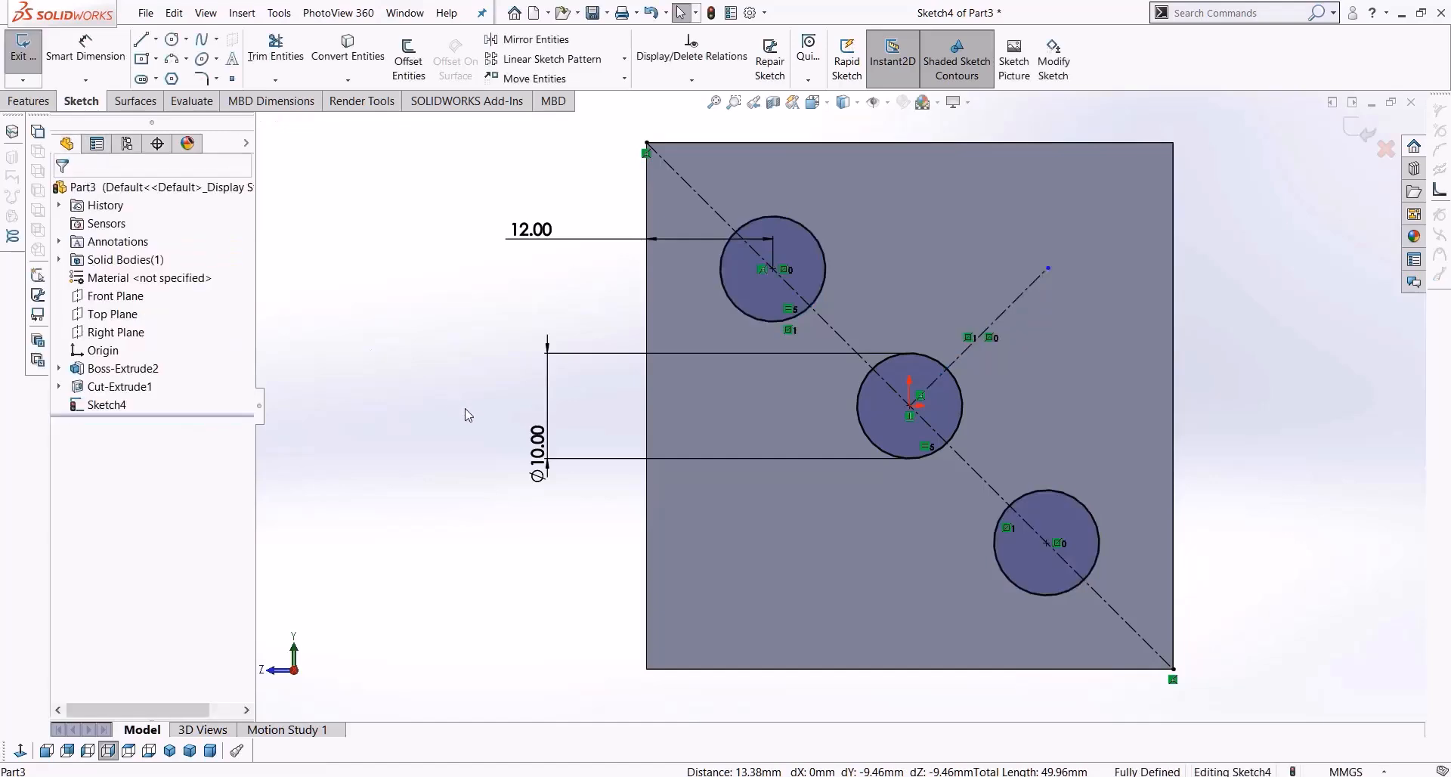
# Cut-extrude the three diagonal circles with a blind depth of 2.5 mm into the cube
pyautogui.click(29, 100)
pyautogui.click(261, 61)
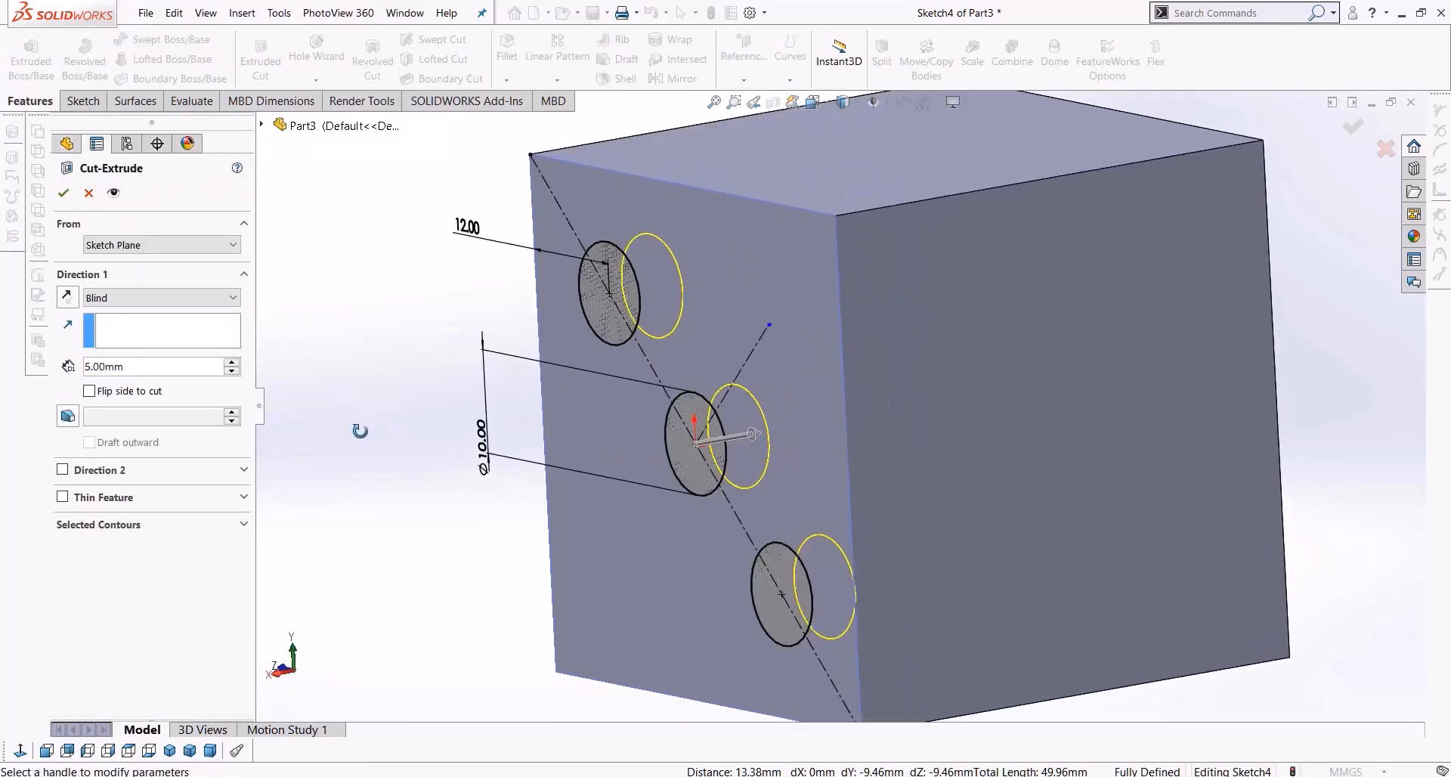
pyautogui.write('2.5')
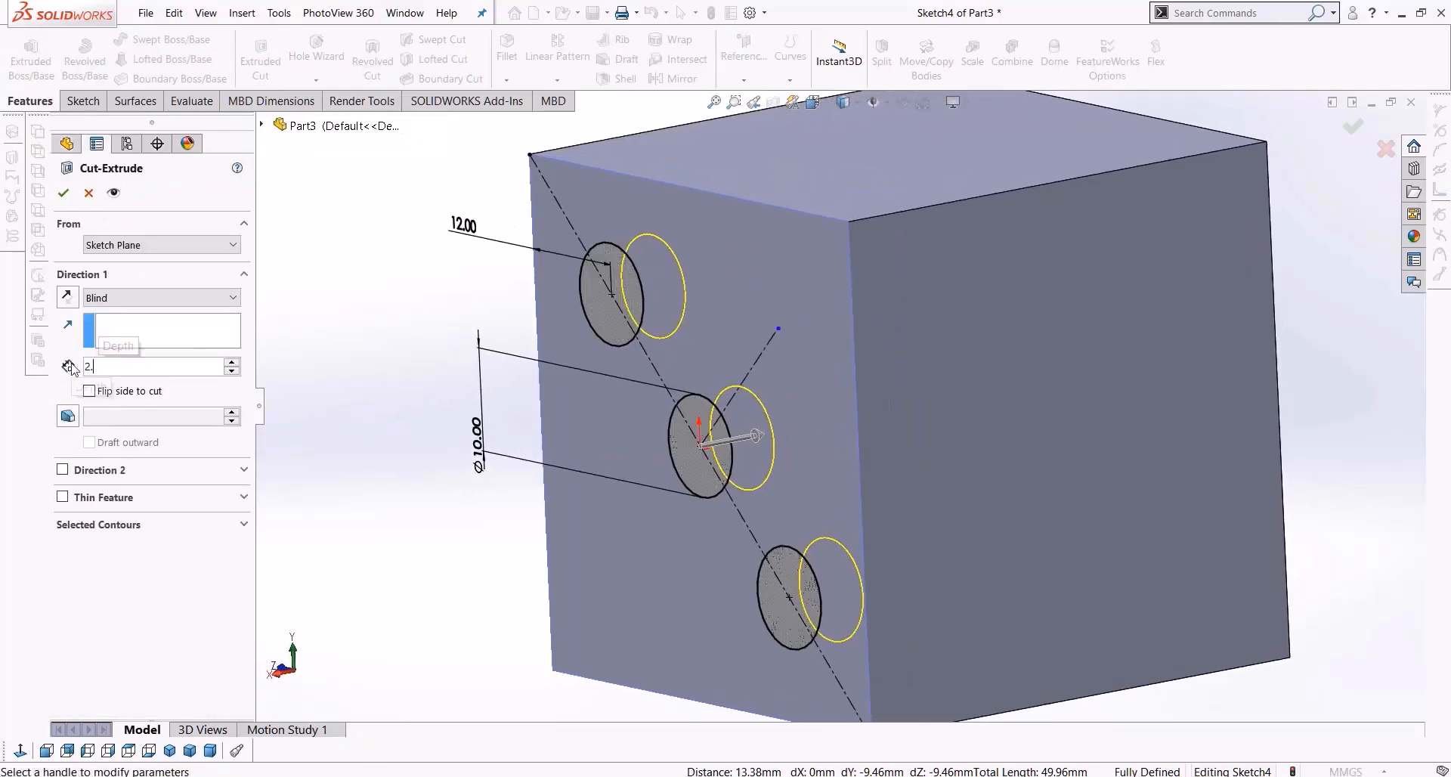
pyautogui.press('Return')
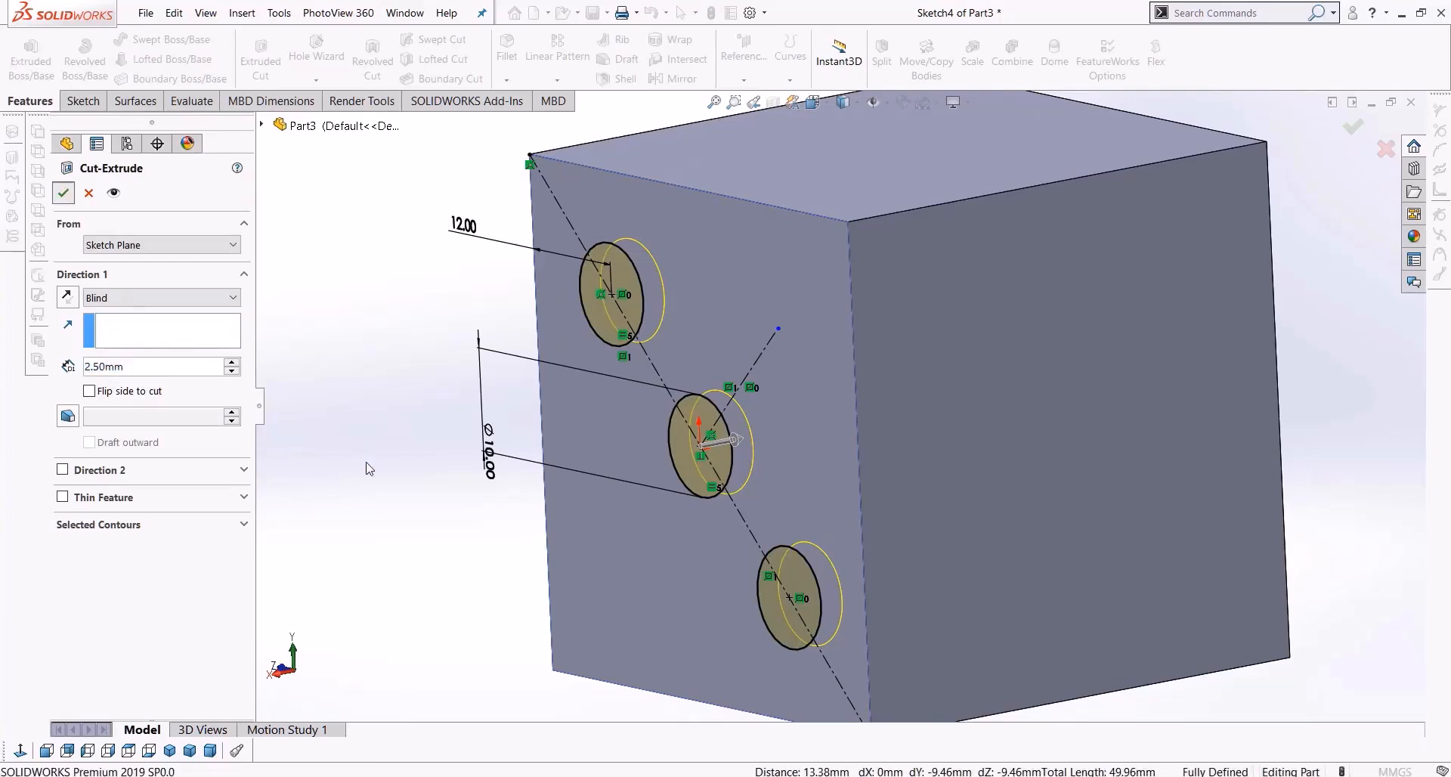
# Start a sketch on the blank cube face opposite the three-pocket face and view it straight on
pyautogui.moveTo(594, 464); pyautogui.dragTo(656, 444, button='middle')
pyautogui.scroll(5, 664, 529)
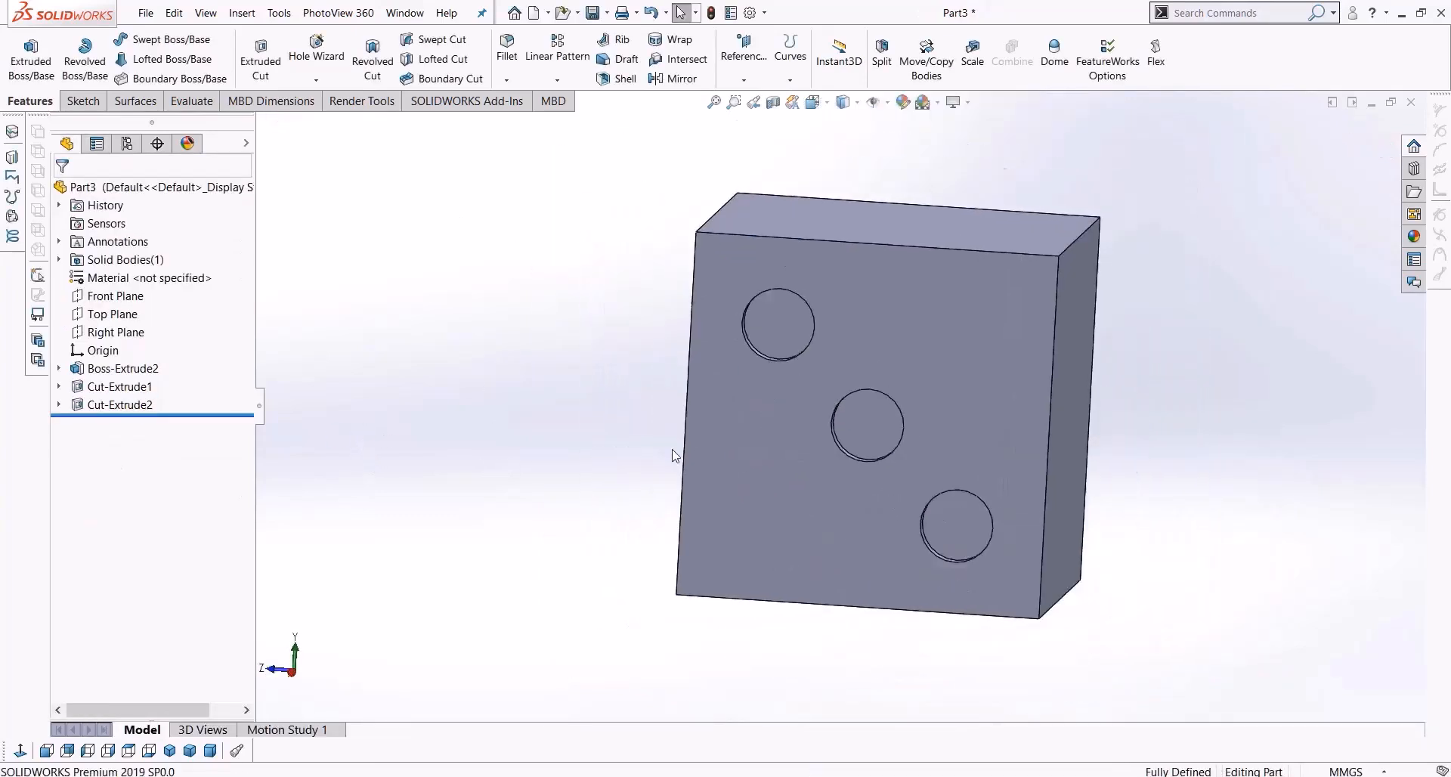
pyautogui.moveTo(777, 496); pyautogui.dragTo(884, 573, button='middle')
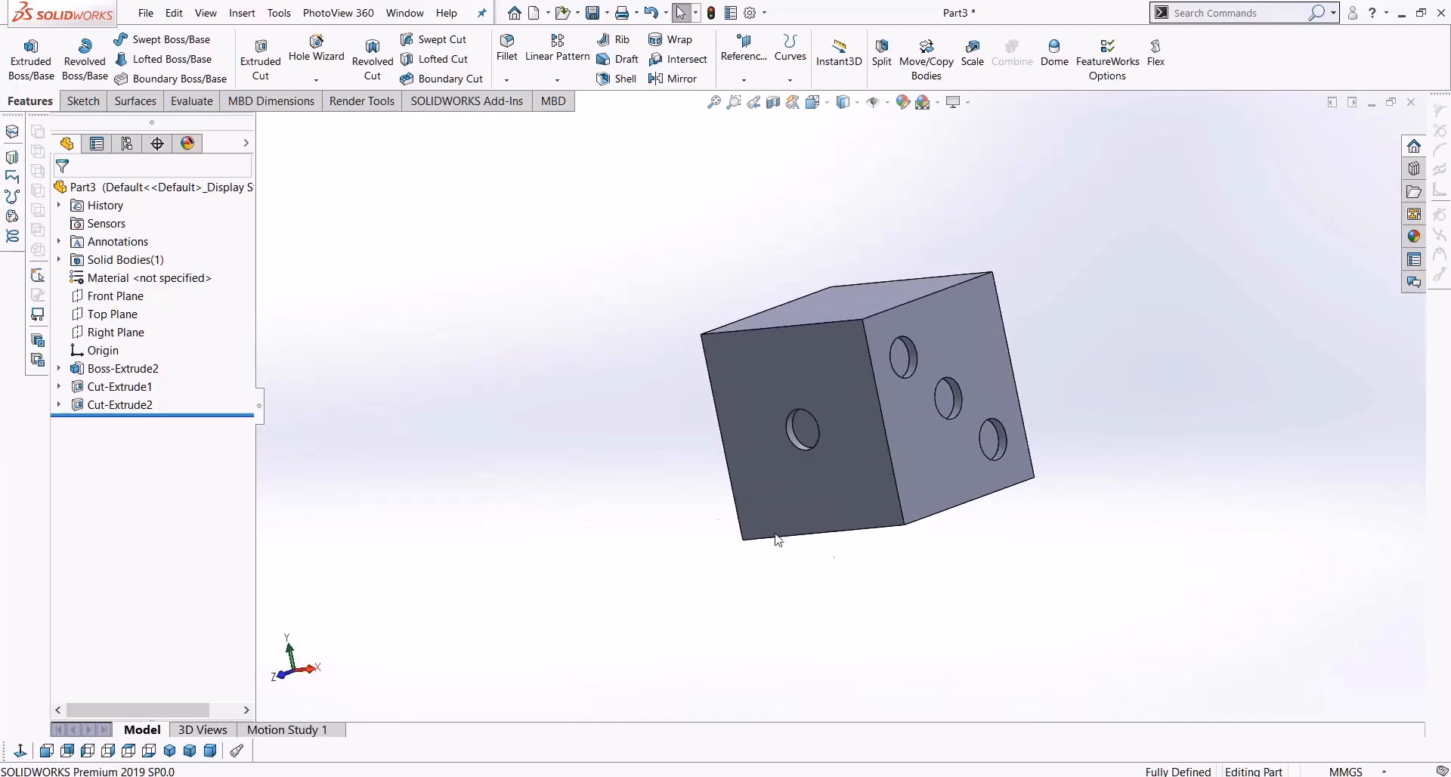
pyautogui.moveTo(673, 518); pyautogui.dragTo(790, 465, button='middle')
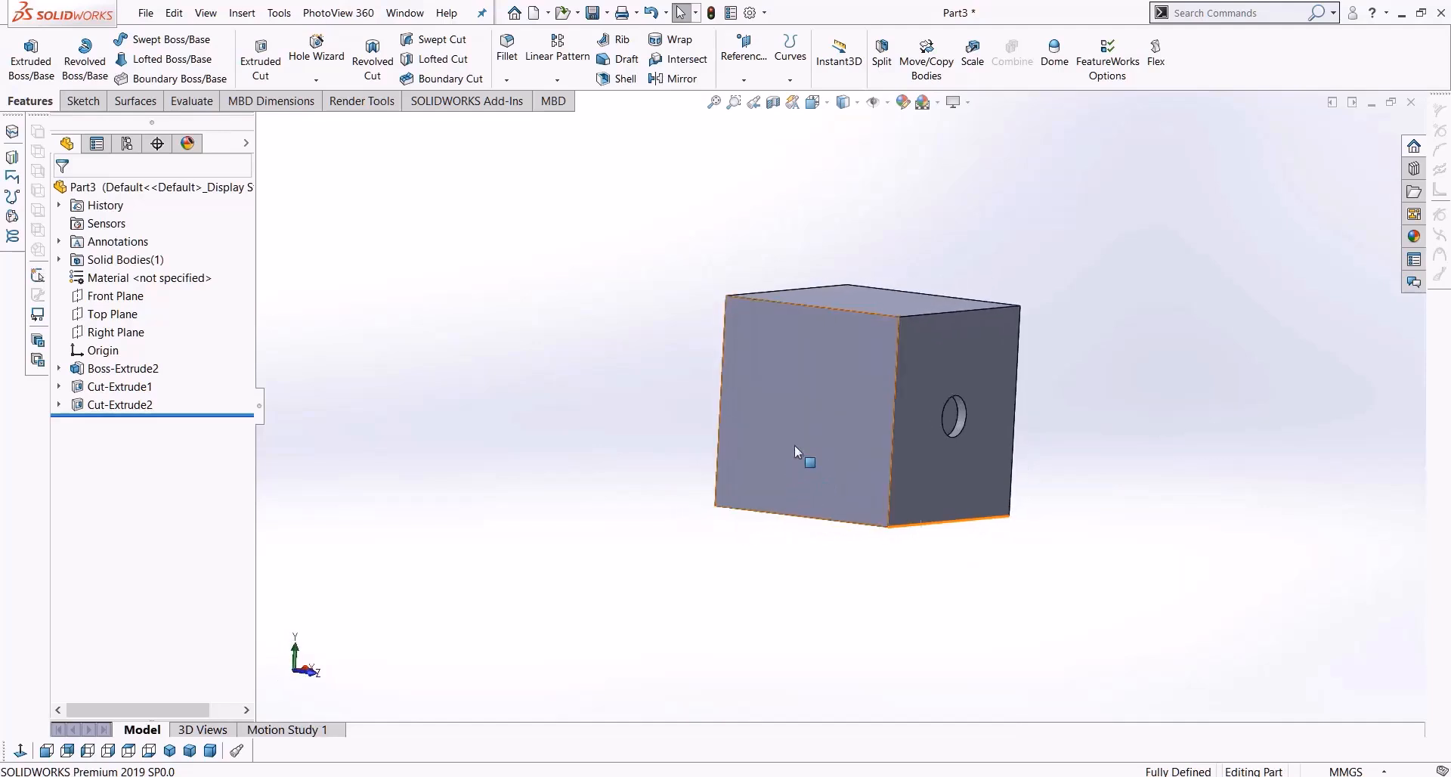
pyautogui.click(811, 404)
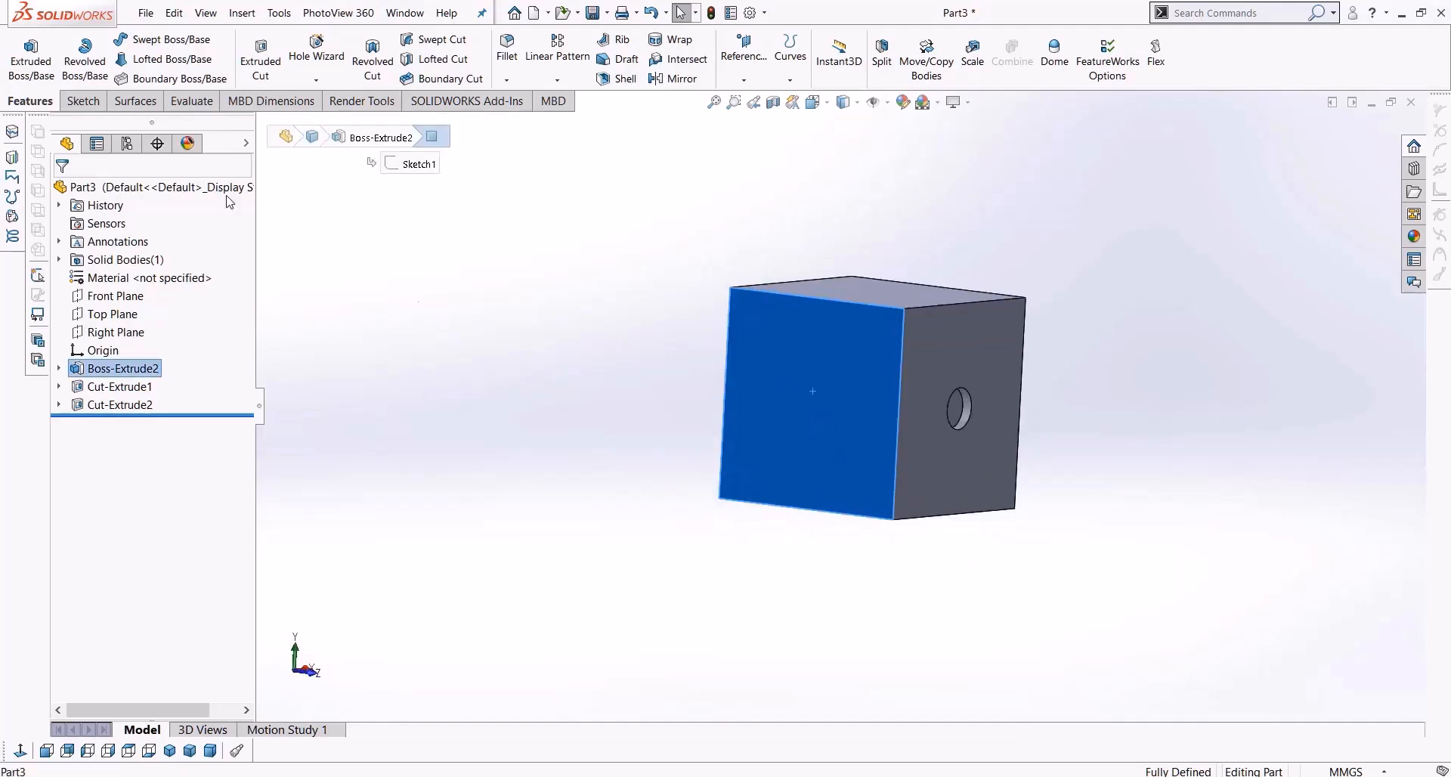
pyautogui.click(83, 102)
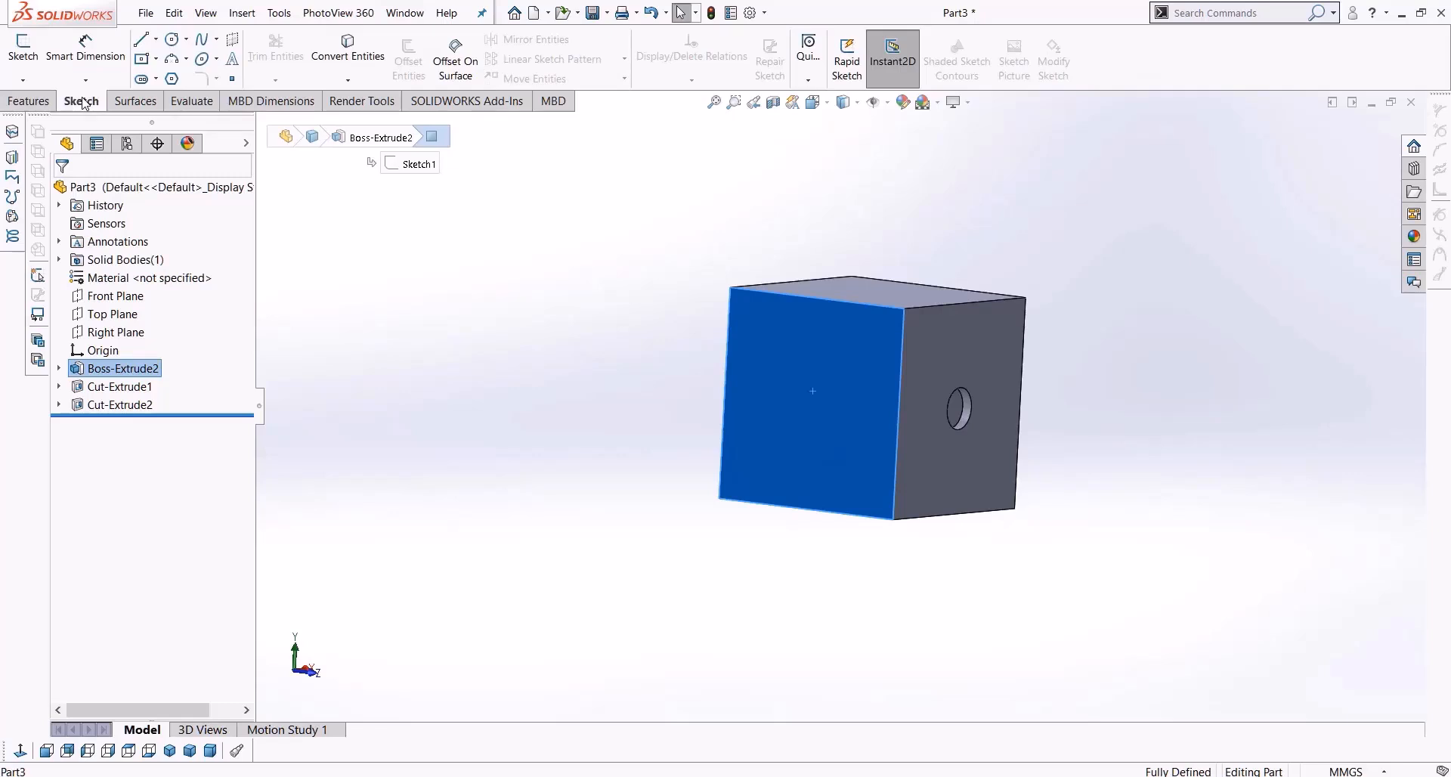
pyautogui.click(23, 46)
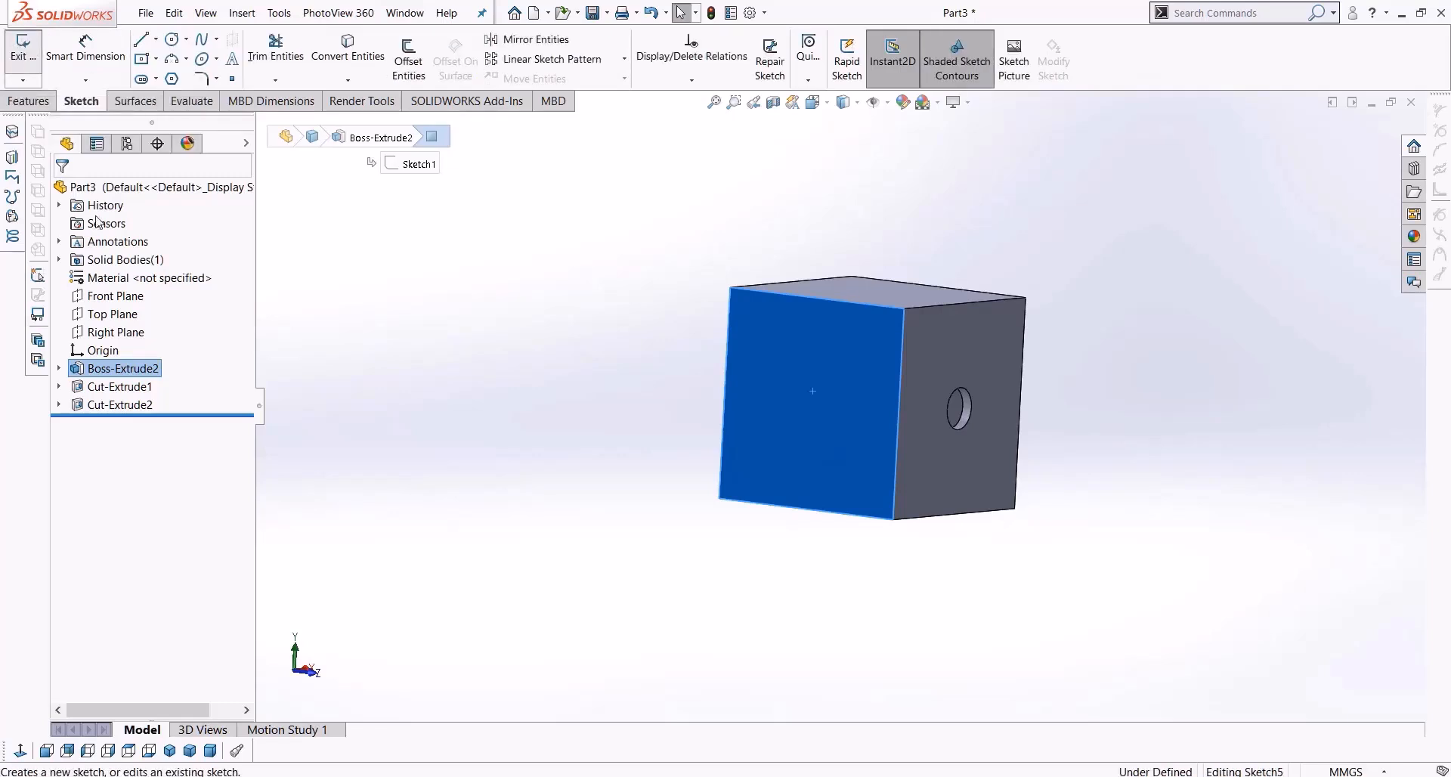
pyautogui.click(23, 750)
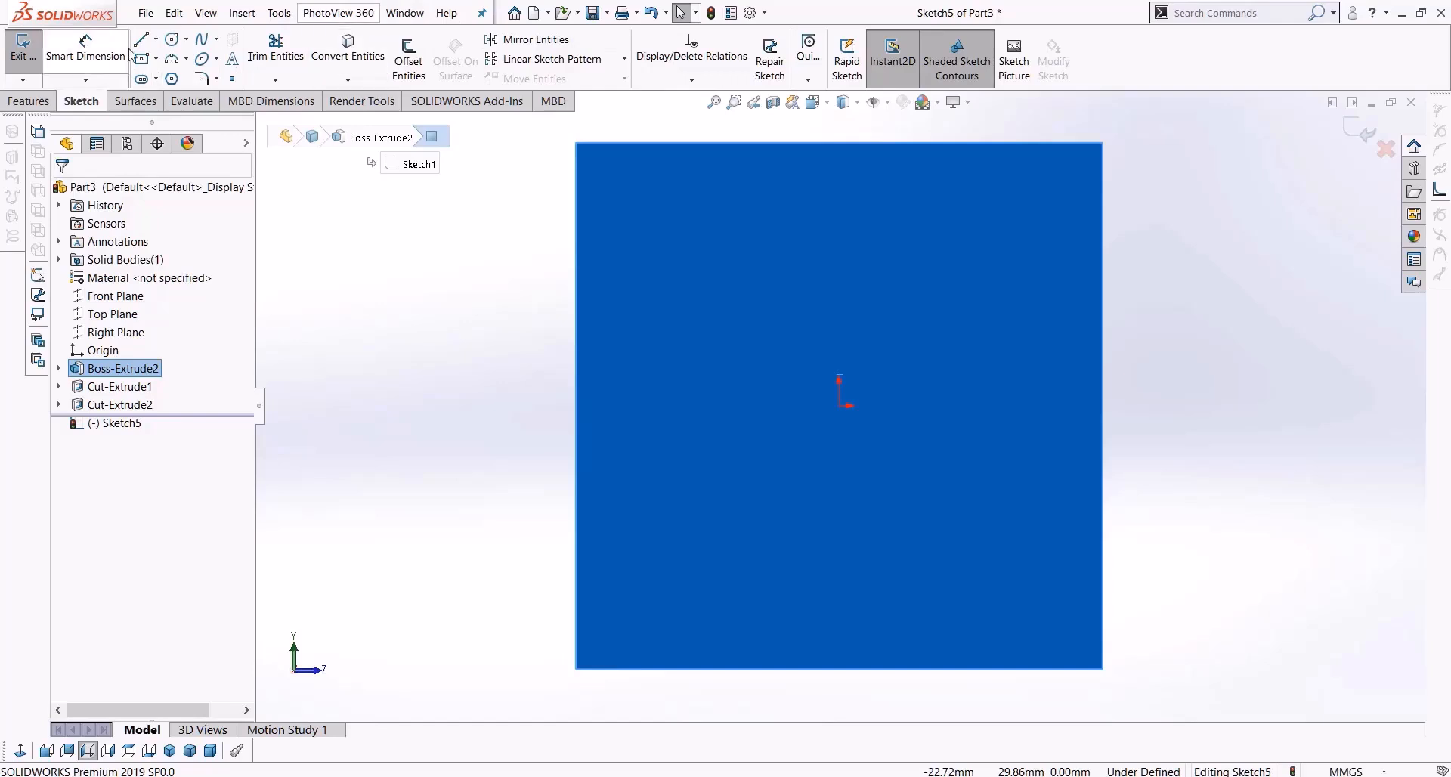
# Sketch a circle of about 5.5 mm radius near the upper-left corner of the face
pyautogui.click(171, 40)
pyautogui.click(692, 240)
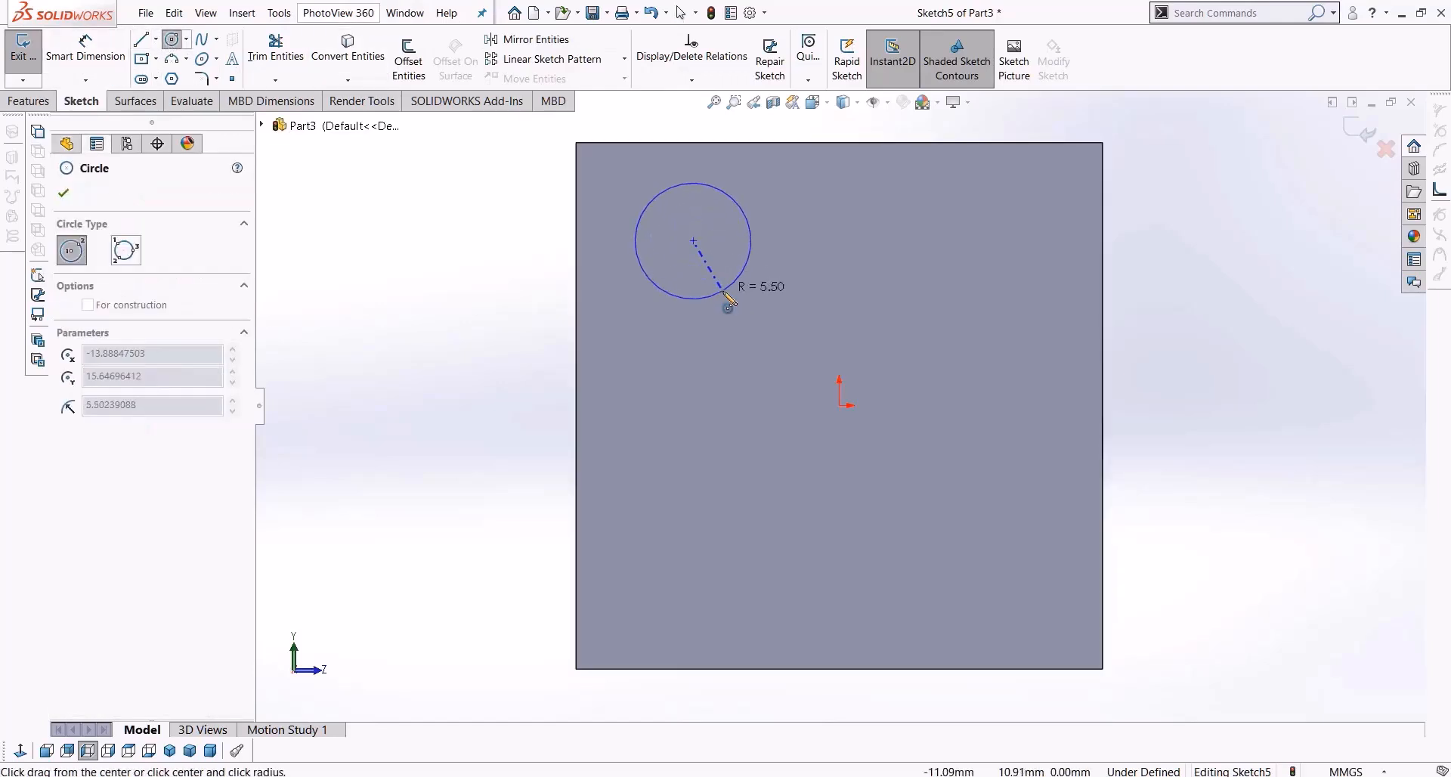
pyautogui.click(734, 281)
# Draw a diagonal line from the face's upper-right corner to the origin
pyautogui.click(141, 40)
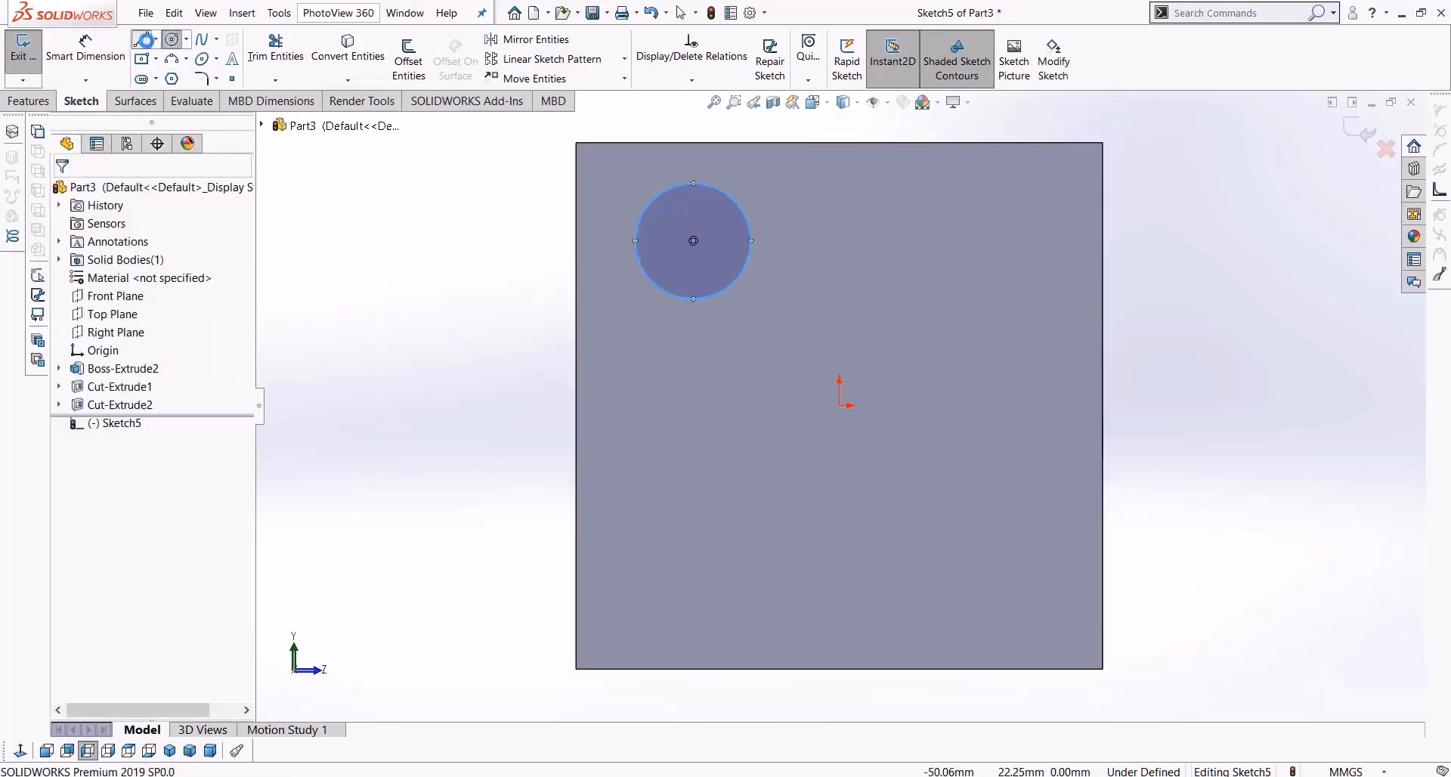
pyautogui.click(1102, 143)
pyautogui.click(839, 406)
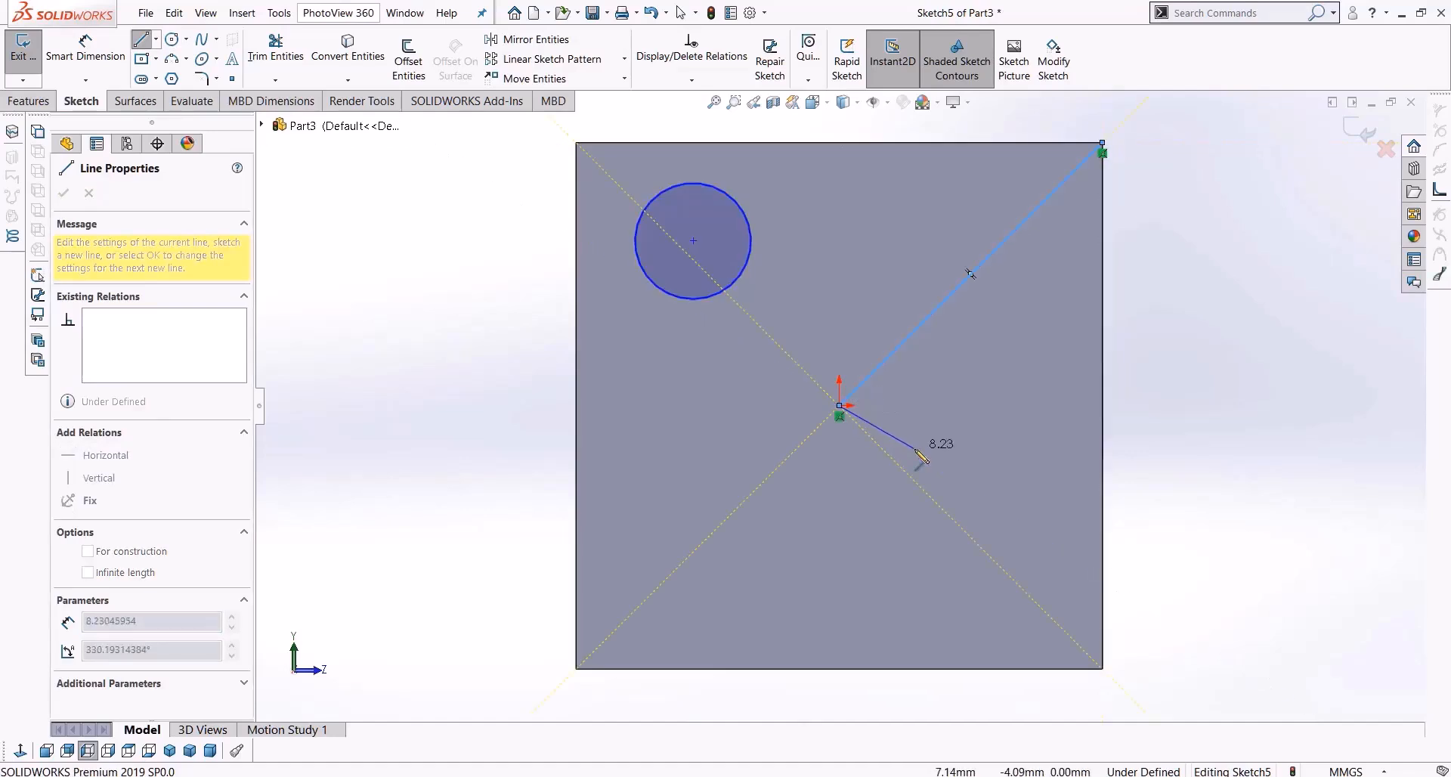
pyautogui.press('Escape')
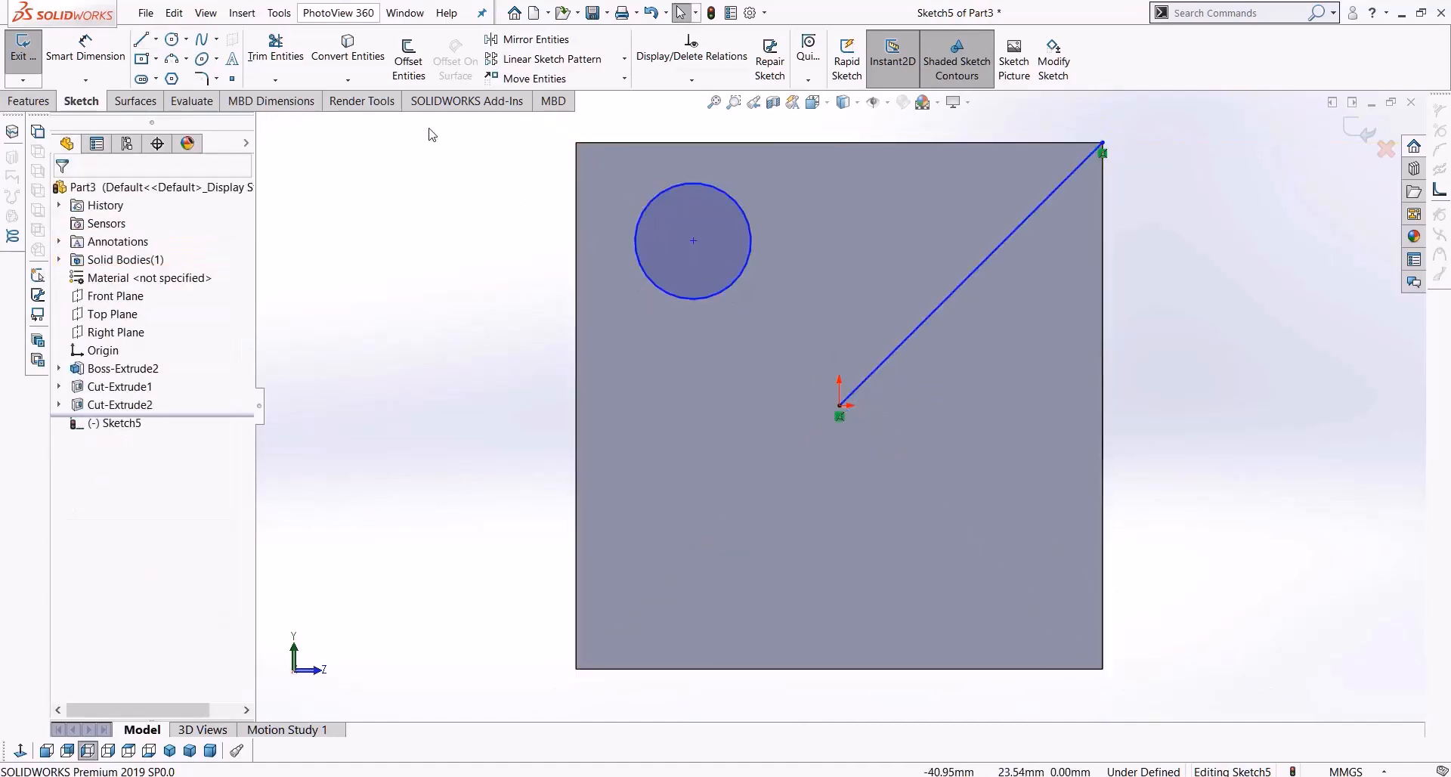
# Mirror the upper-left circle about the diagonal line, keeping the original as a copy
pyautogui.click(513, 45)
pyautogui.click(692, 298)
pyautogui.rightClick(822, 346)
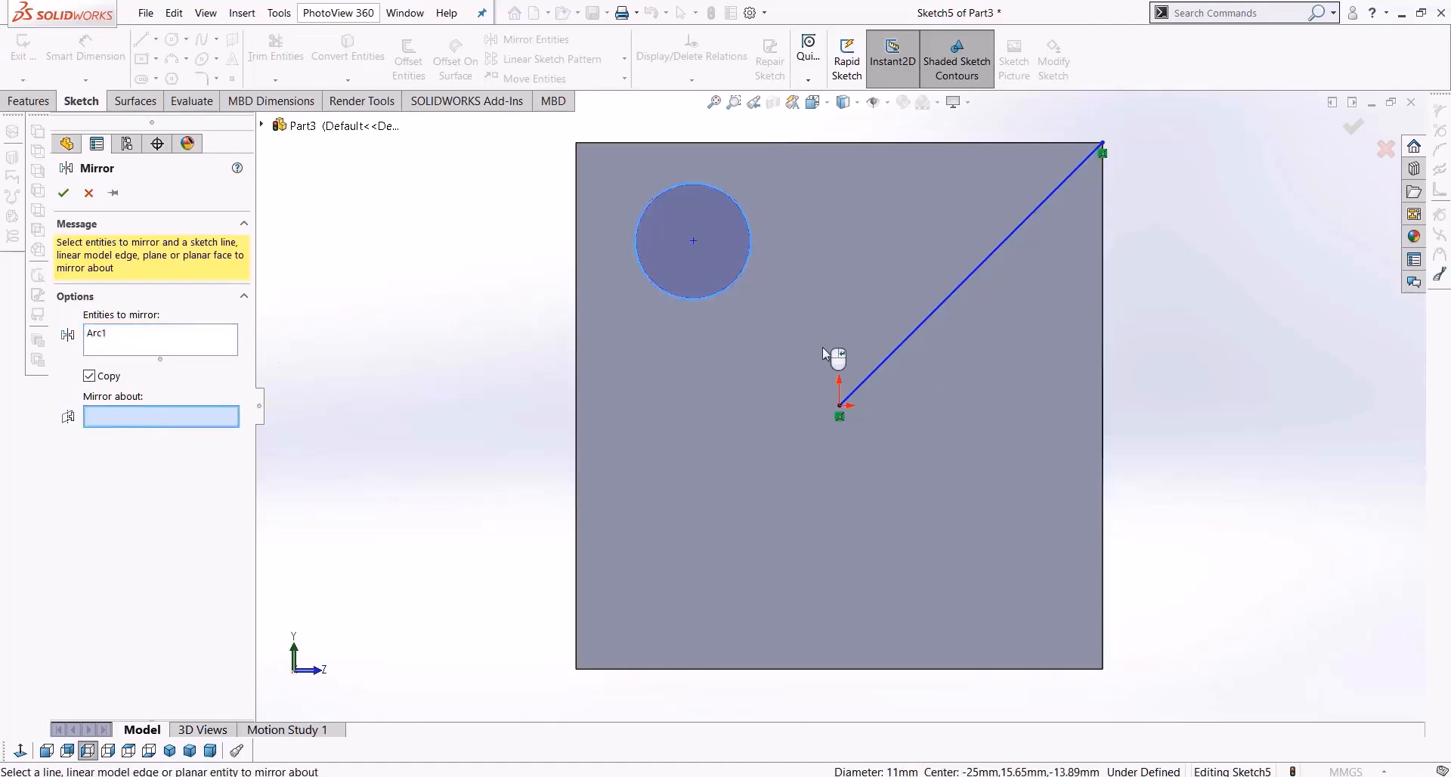
pyautogui.click(884, 363)
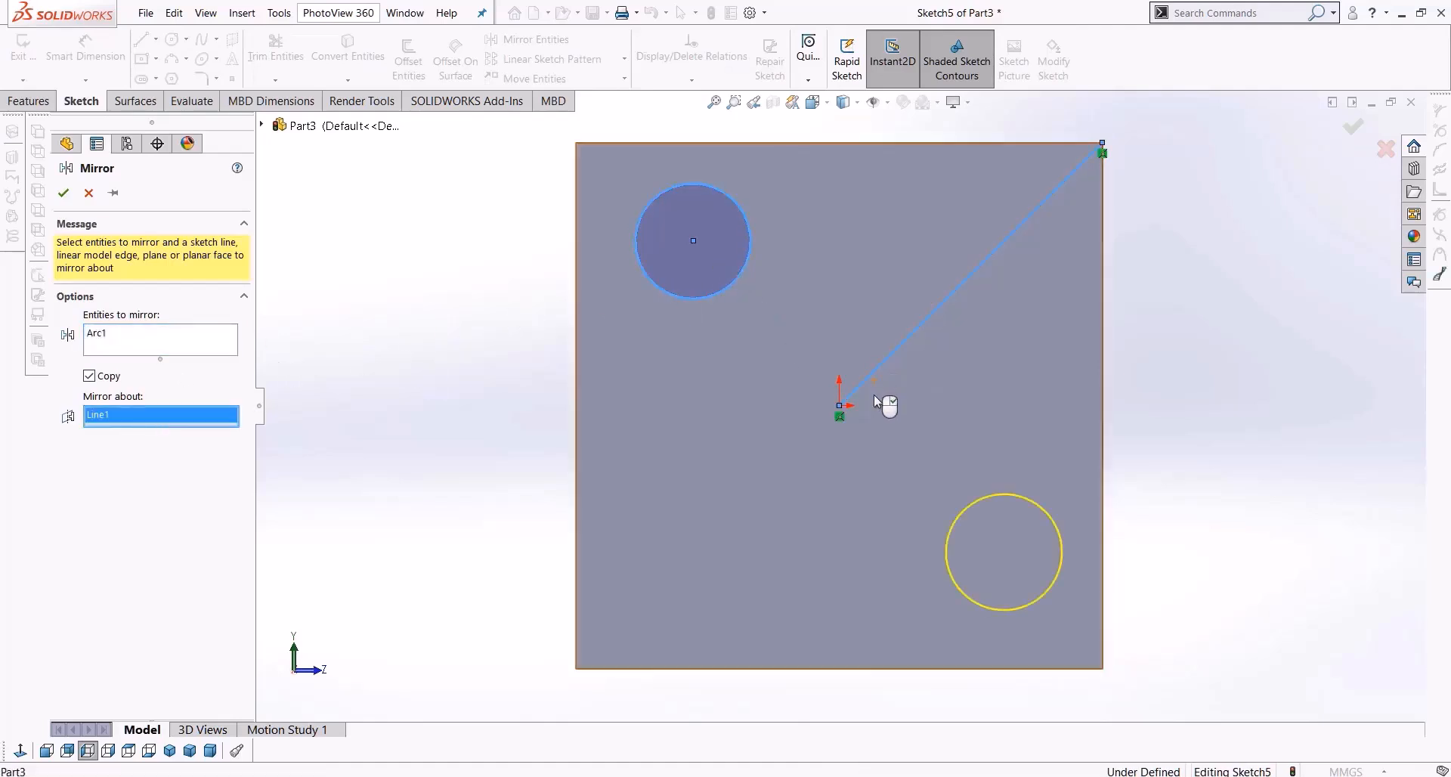
pyautogui.click(65, 193)
# Cut-extrude the two circle regions as selected contours with a blind depth of 2.5 mm
pyautogui.click(50, 102)
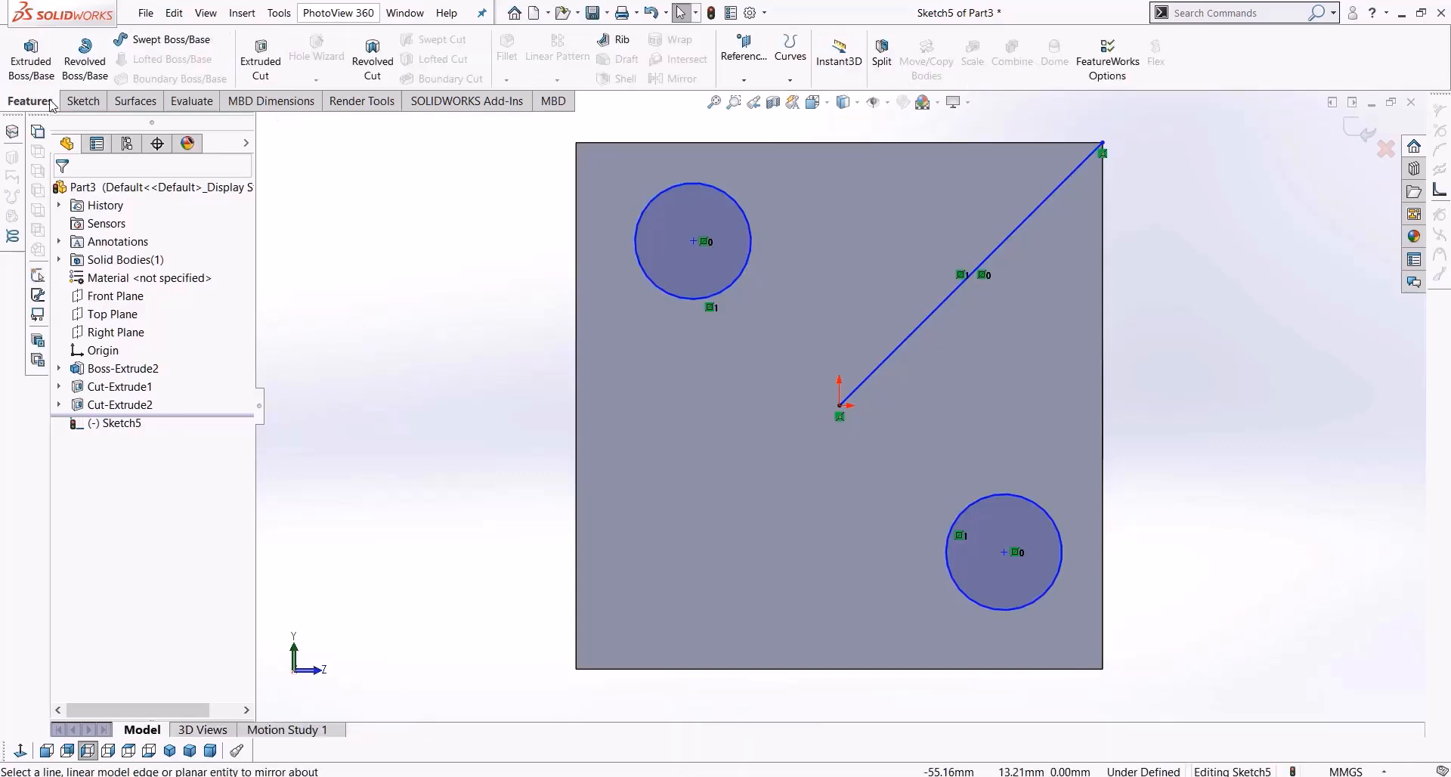
pyautogui.click(261, 54)
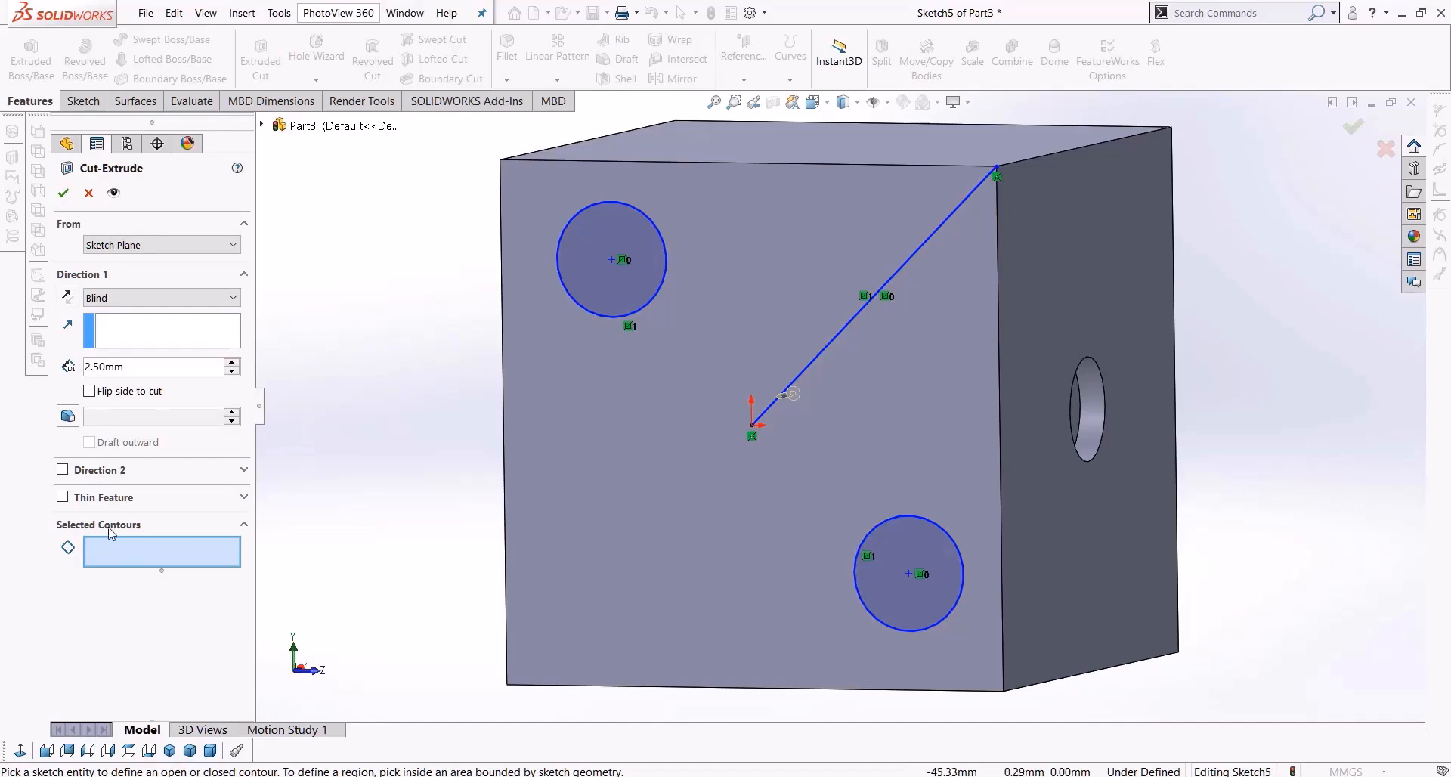
pyautogui.click(598, 275)
pyautogui.click(927, 551)
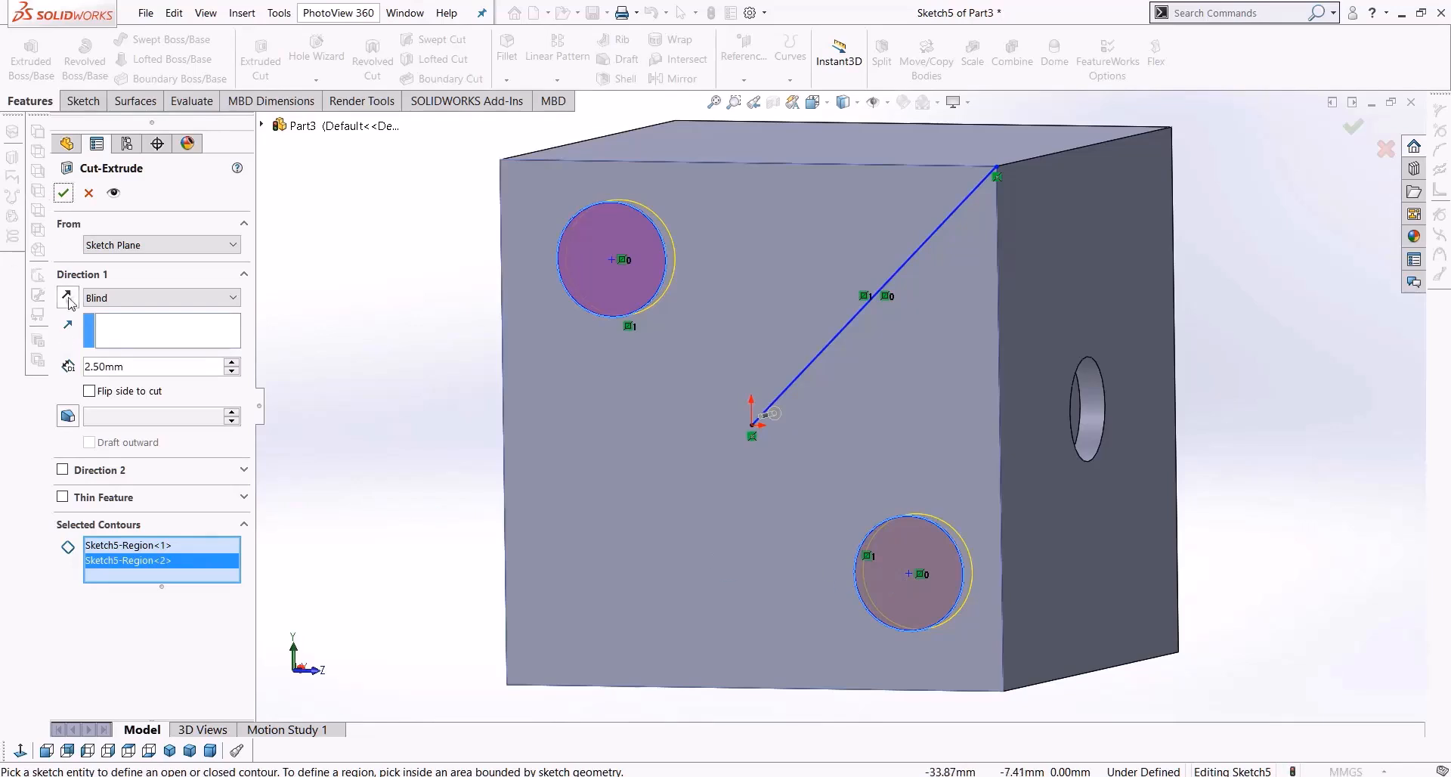
pyautogui.click(64, 189)
# Reopen the sketch of the two-circle cut and delete both circles and the diagonal line
pyautogui.click(59, 424)
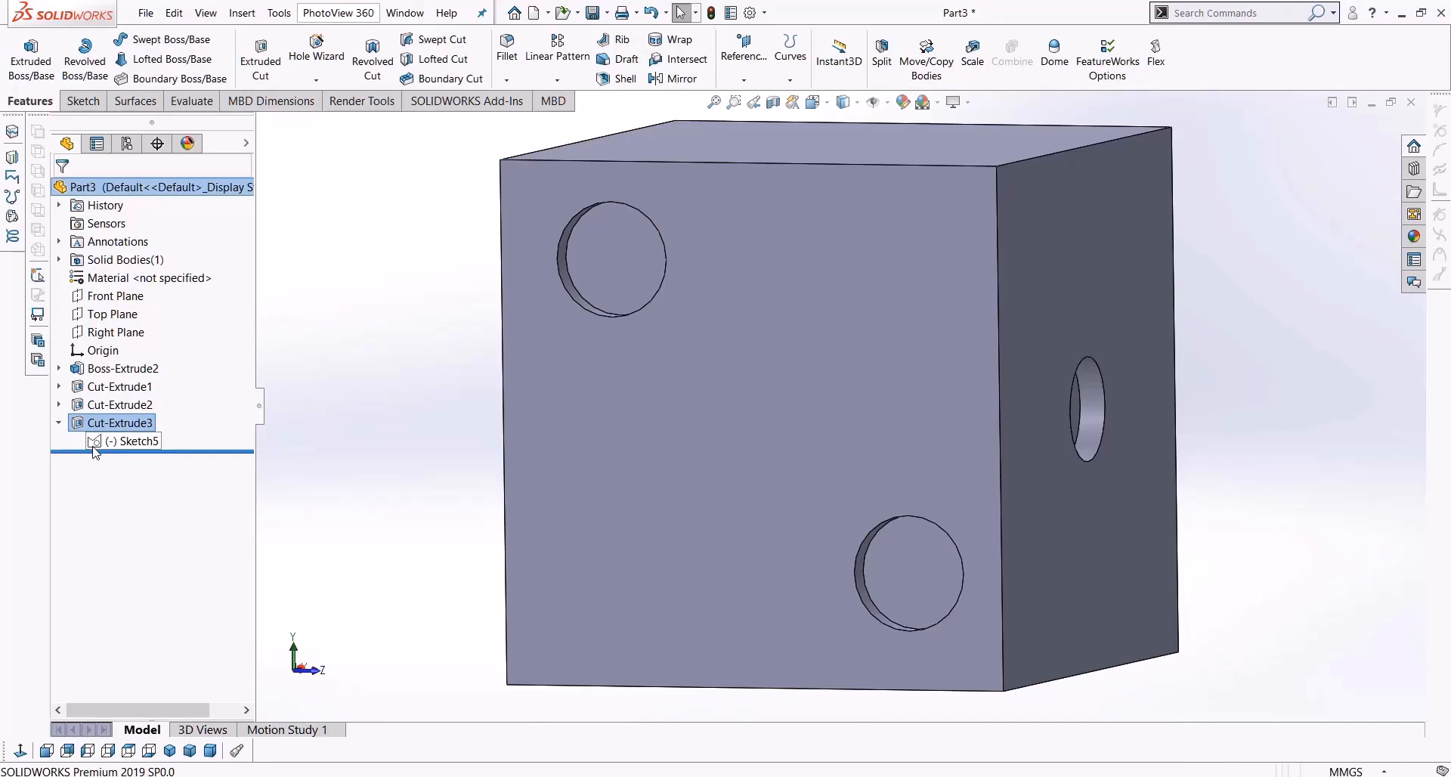
pyautogui.rightClick(97, 447)
pyautogui.click(94, 404)
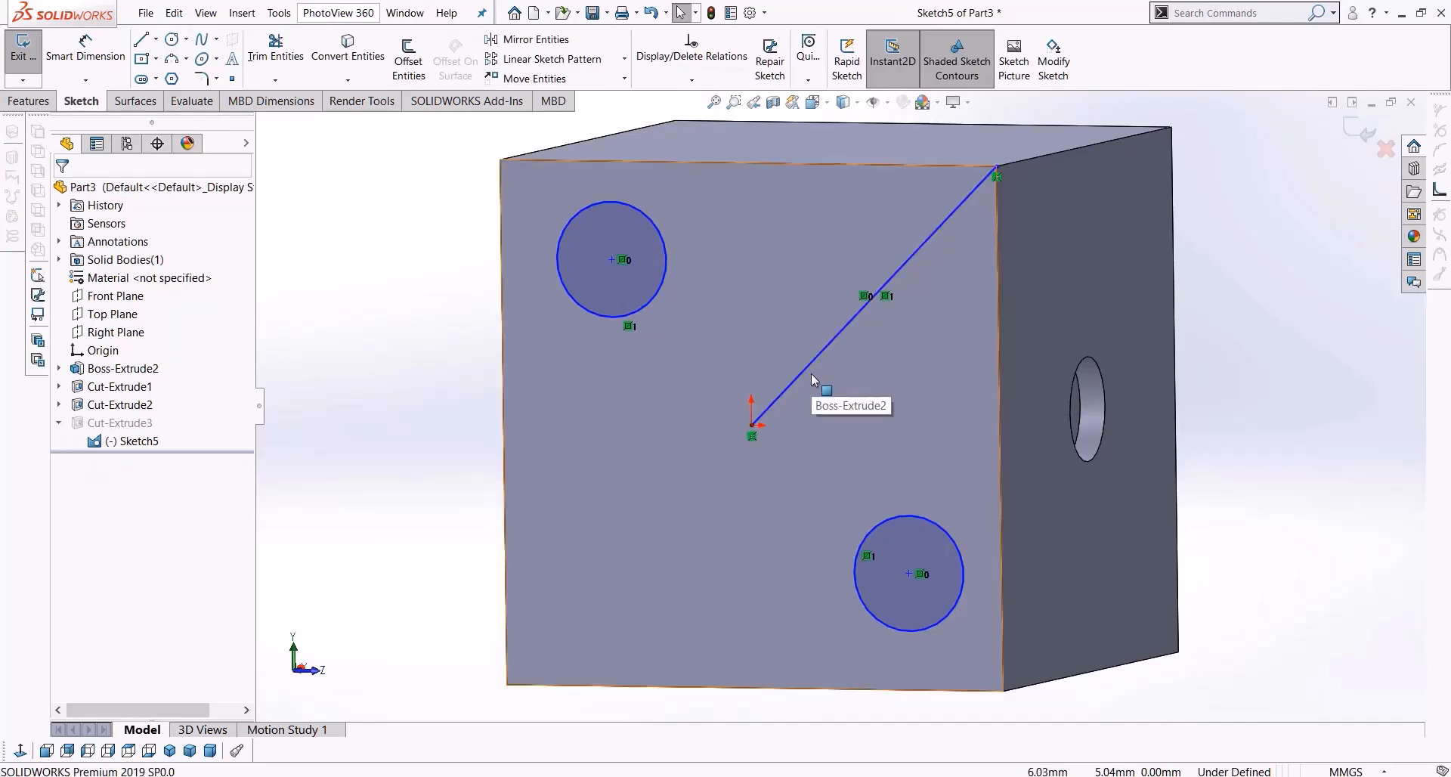
pyautogui.scroll(2, 906, 348)
pyautogui.click(88, 750)
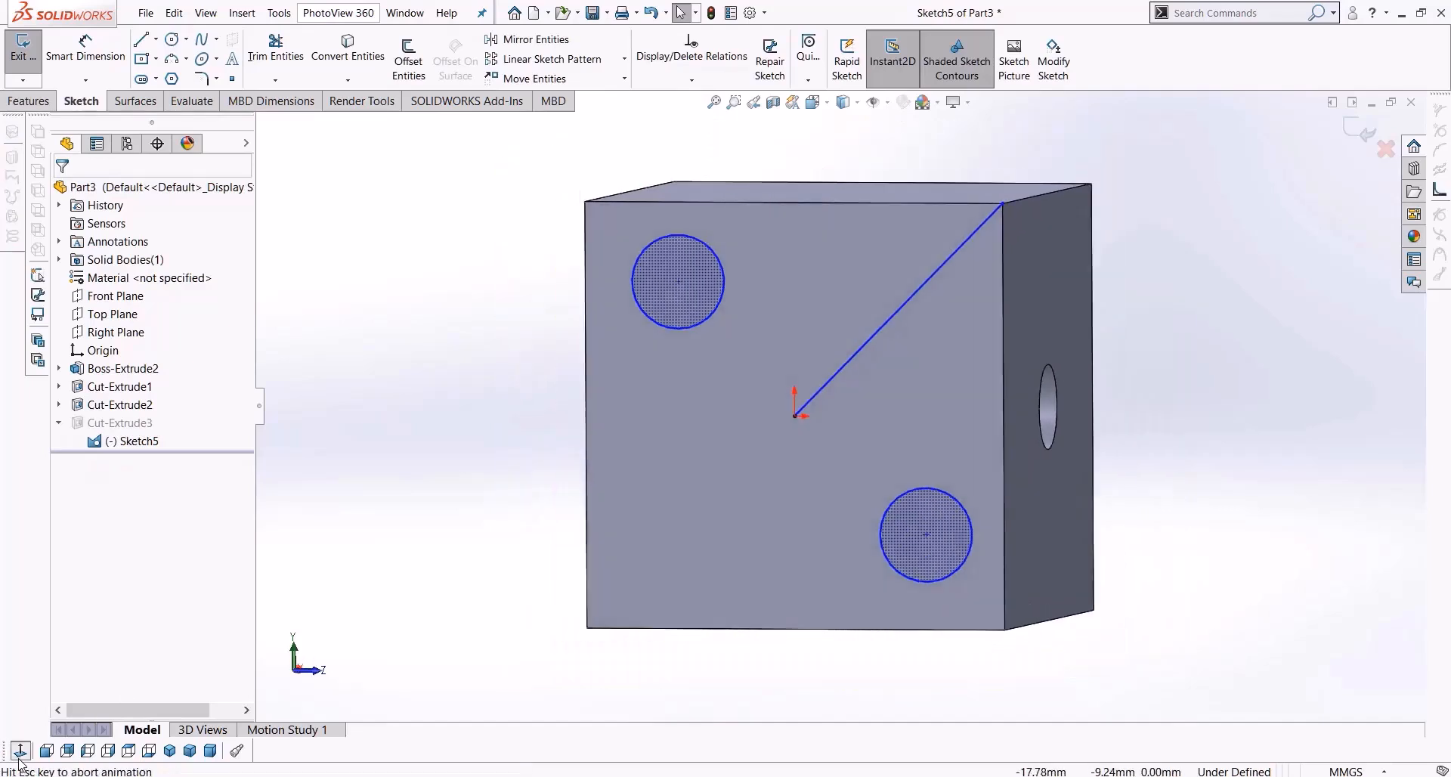
pyautogui.moveTo(1158, 181); pyautogui.dragTo(575, 579)
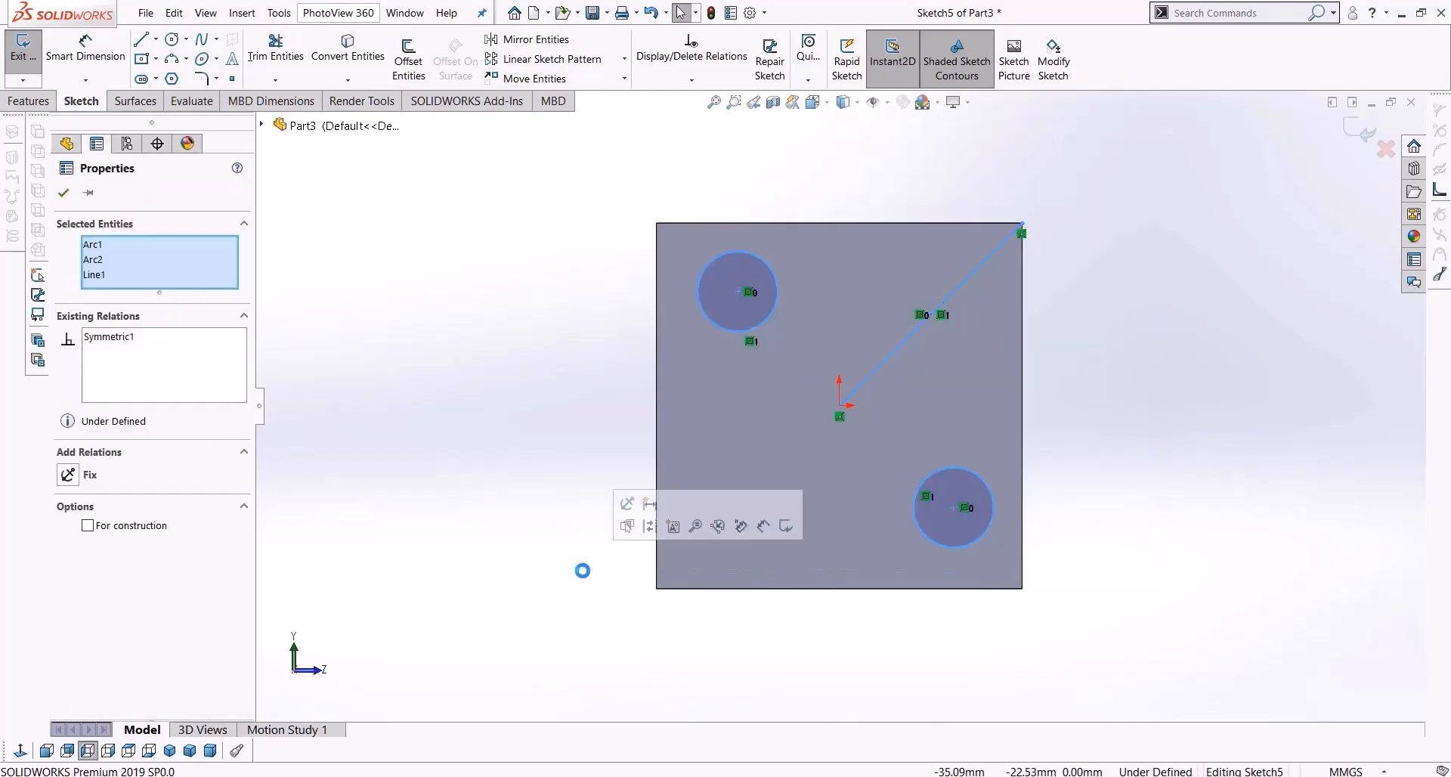
pyautogui.press('Delete')
# Set the display style to Hidden Lines Visible with the sketch face viewed straight on
pyautogui.moveTo(715, 500); pyautogui.dragTo(713, 320, button='middle')
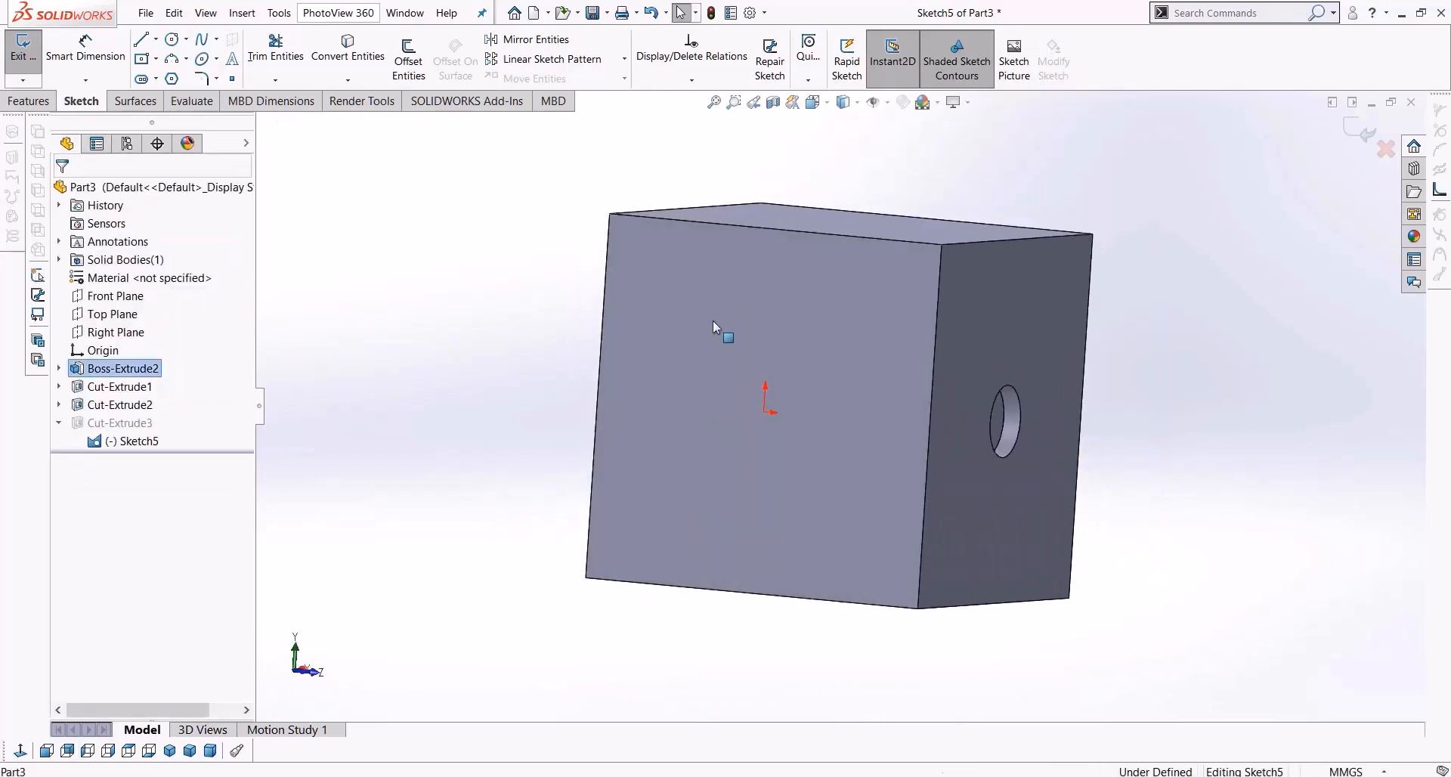
pyautogui.click(19, 751)
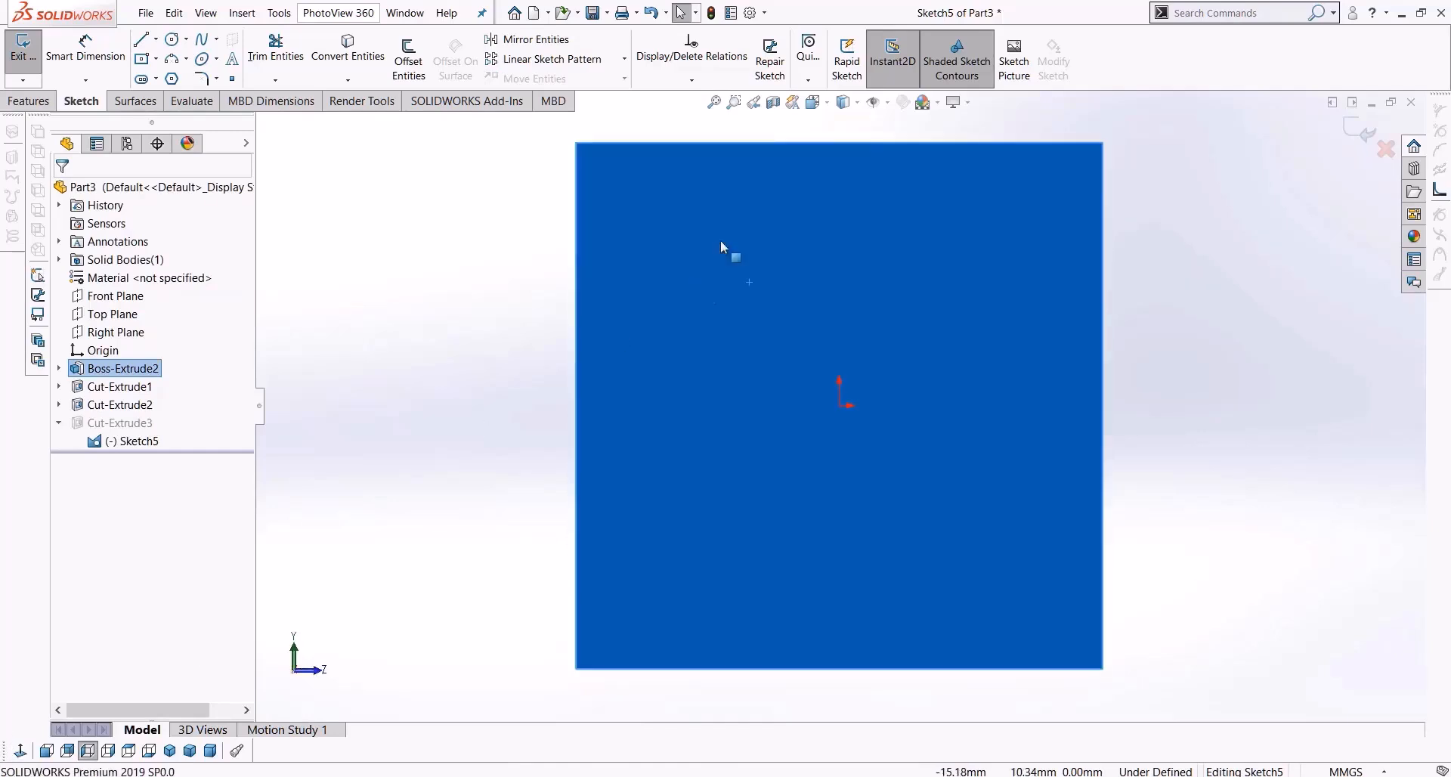
pyautogui.click(852, 106)
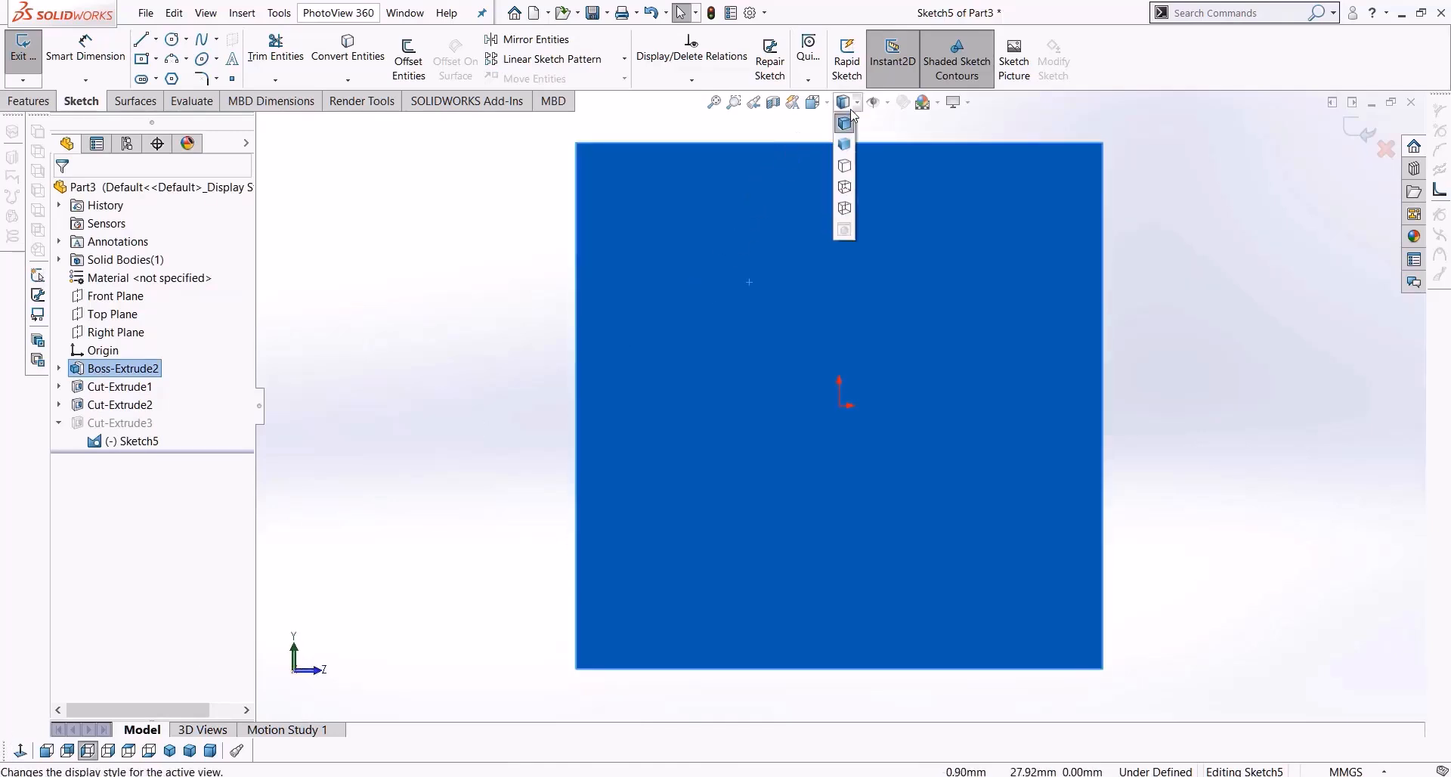
pyautogui.click(1255, 254)
pyautogui.scroll(2, 1117, 349)
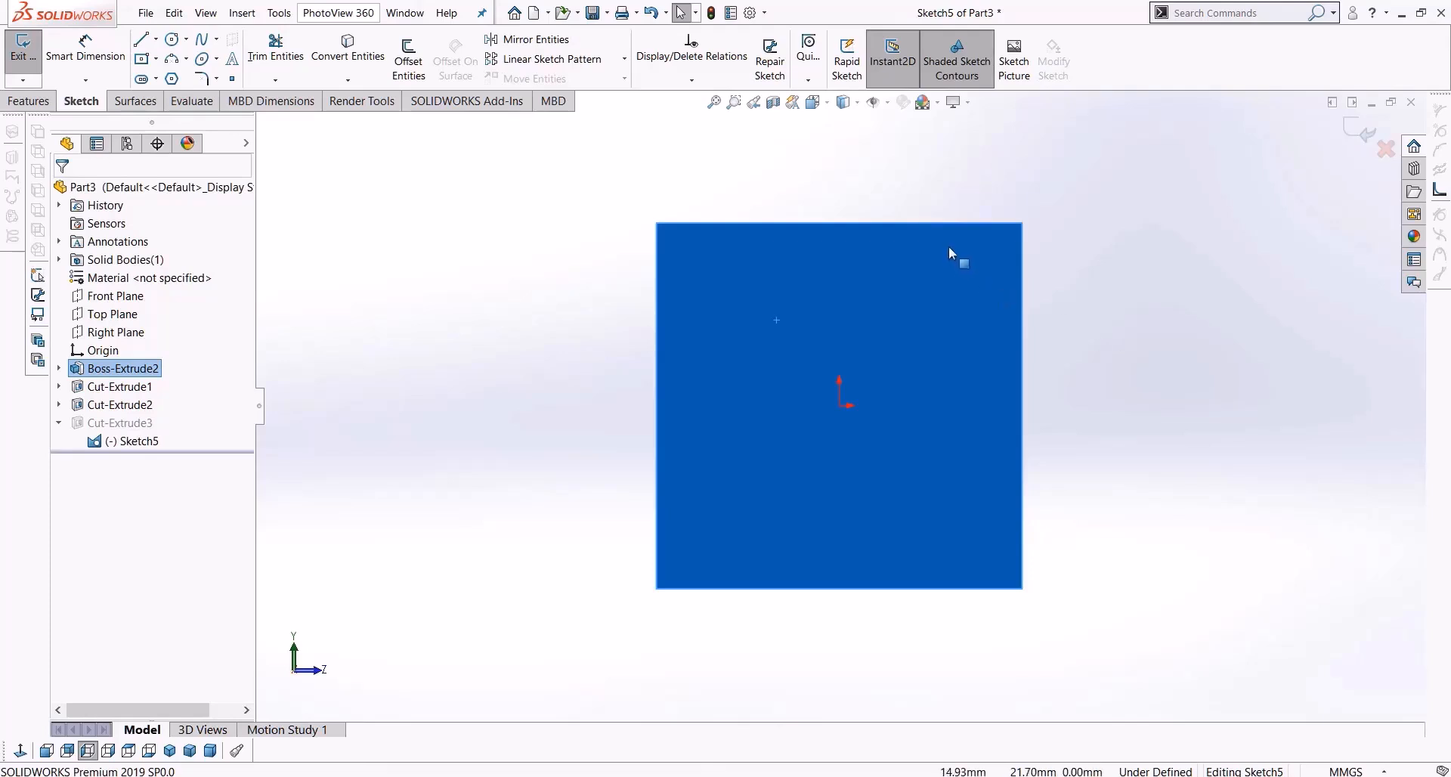
pyautogui.moveTo(1028, 323)
pyautogui.mouseDown(button='middle')
pyautogui.moveTo(879, 329)
pyautogui.moveTo(1018, 325)
pyautogui.mouseUp(button='middle')
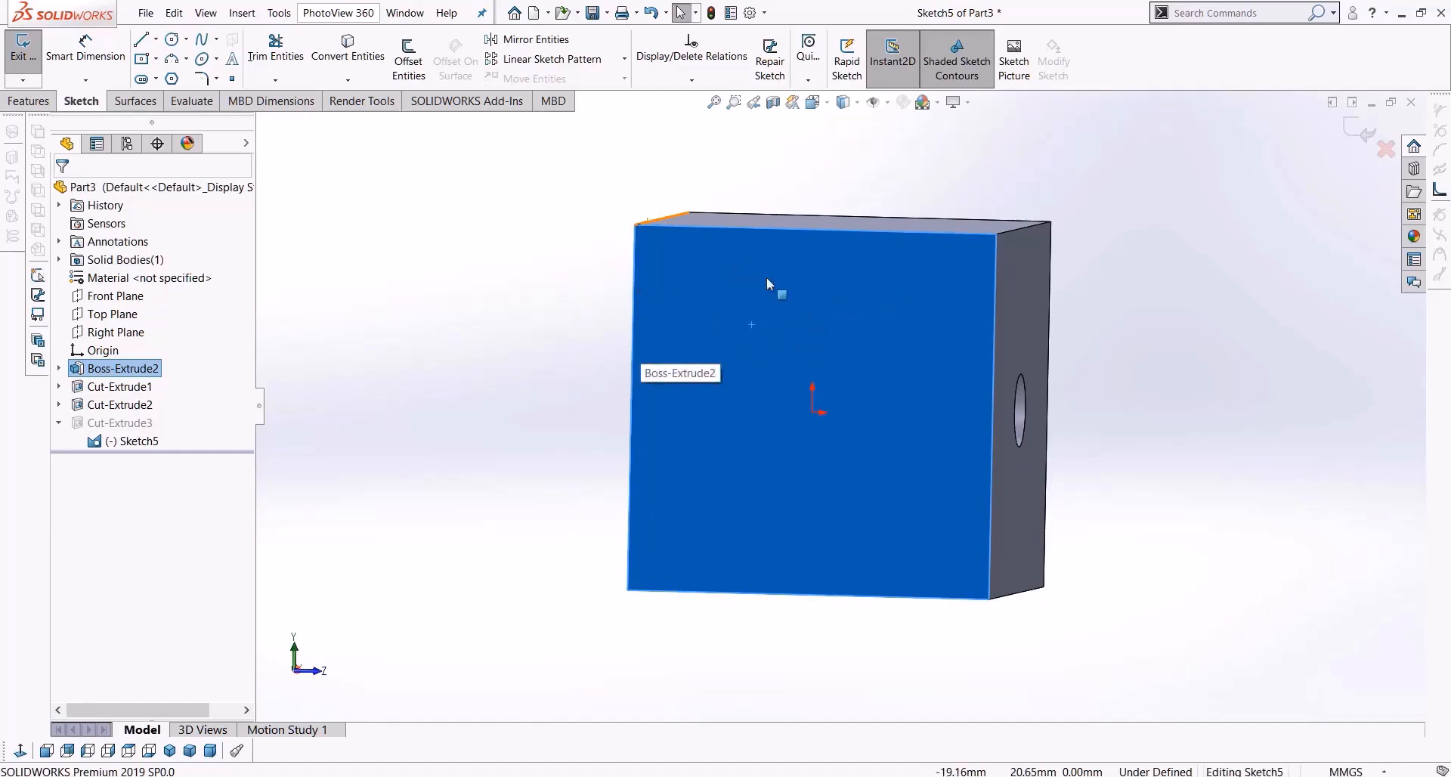
pyautogui.click(87, 750)
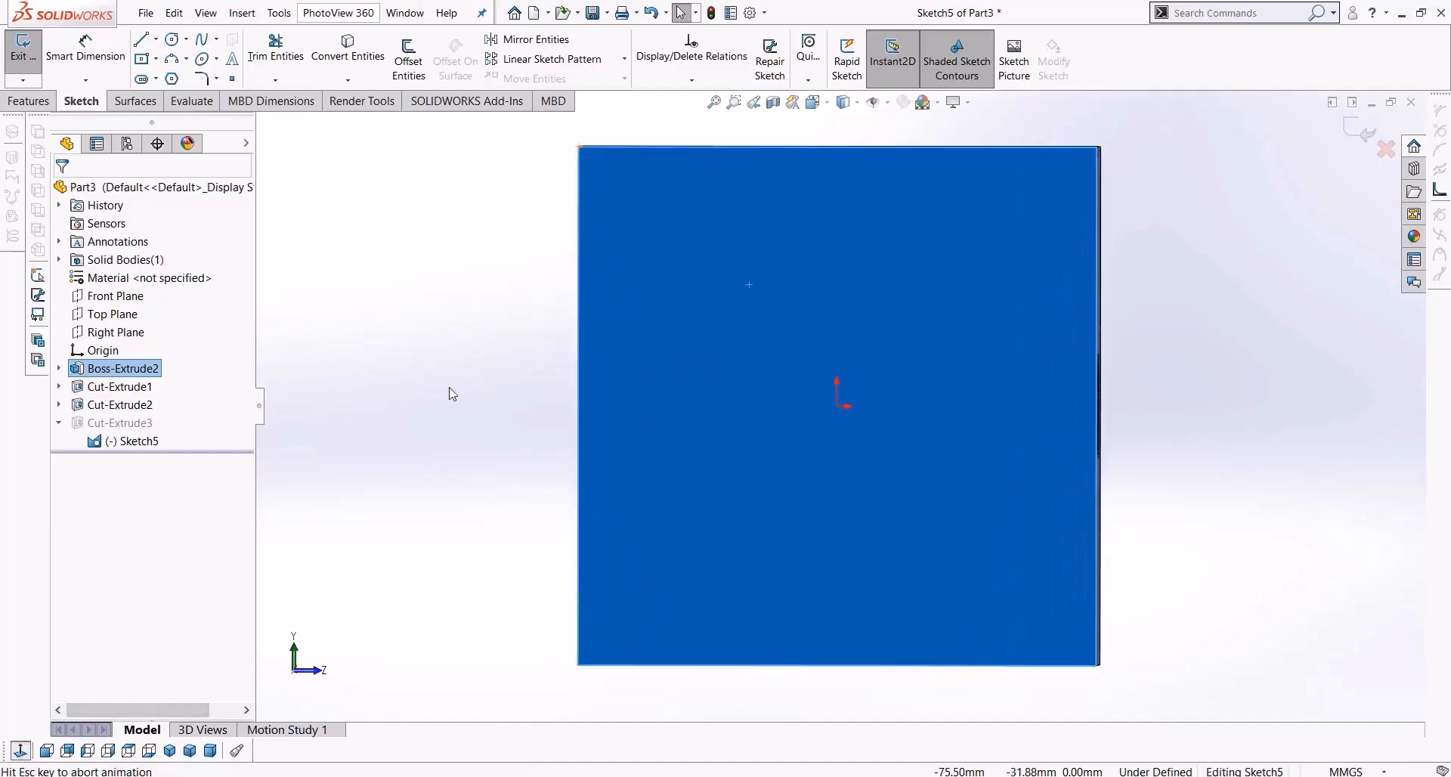
pyautogui.click(436, 373)
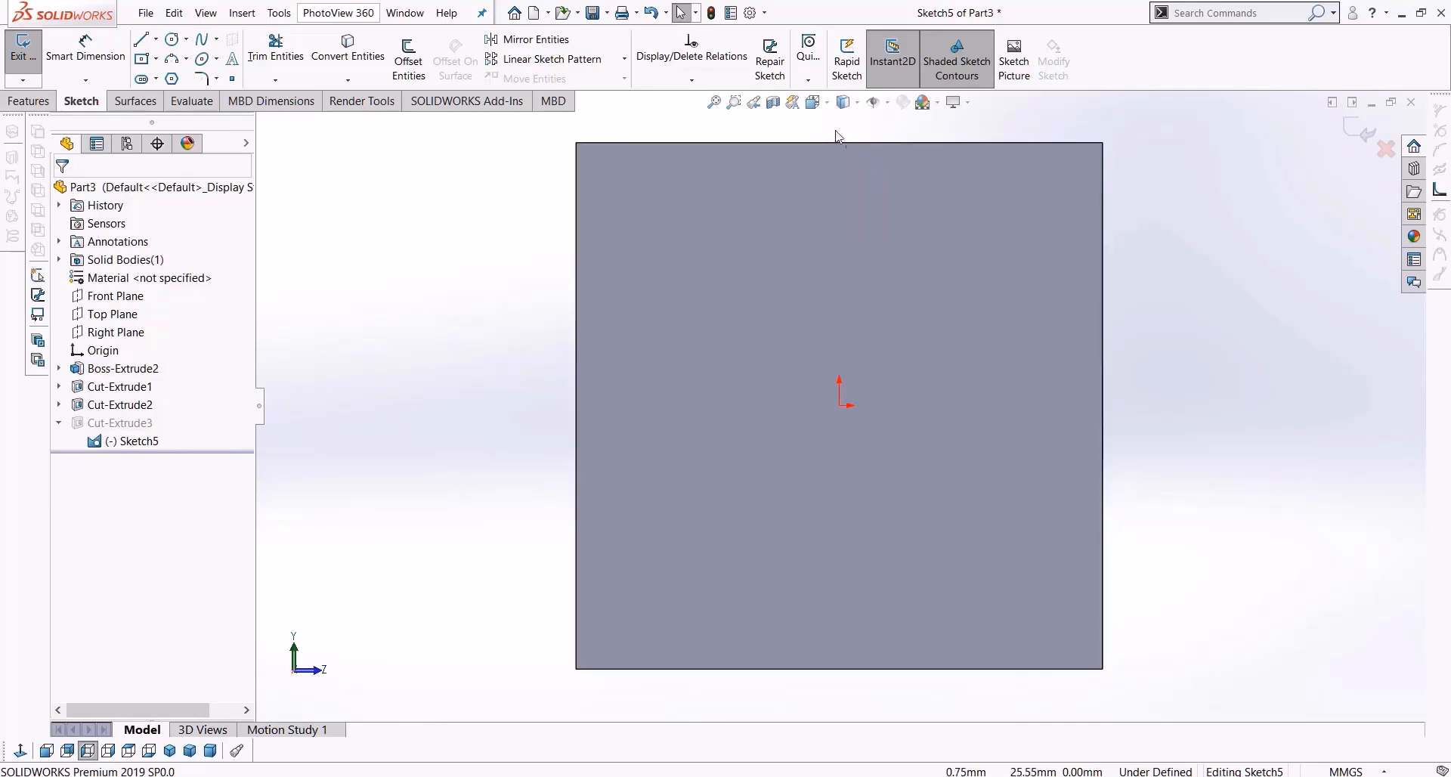
pyautogui.moveTo(843, 114)
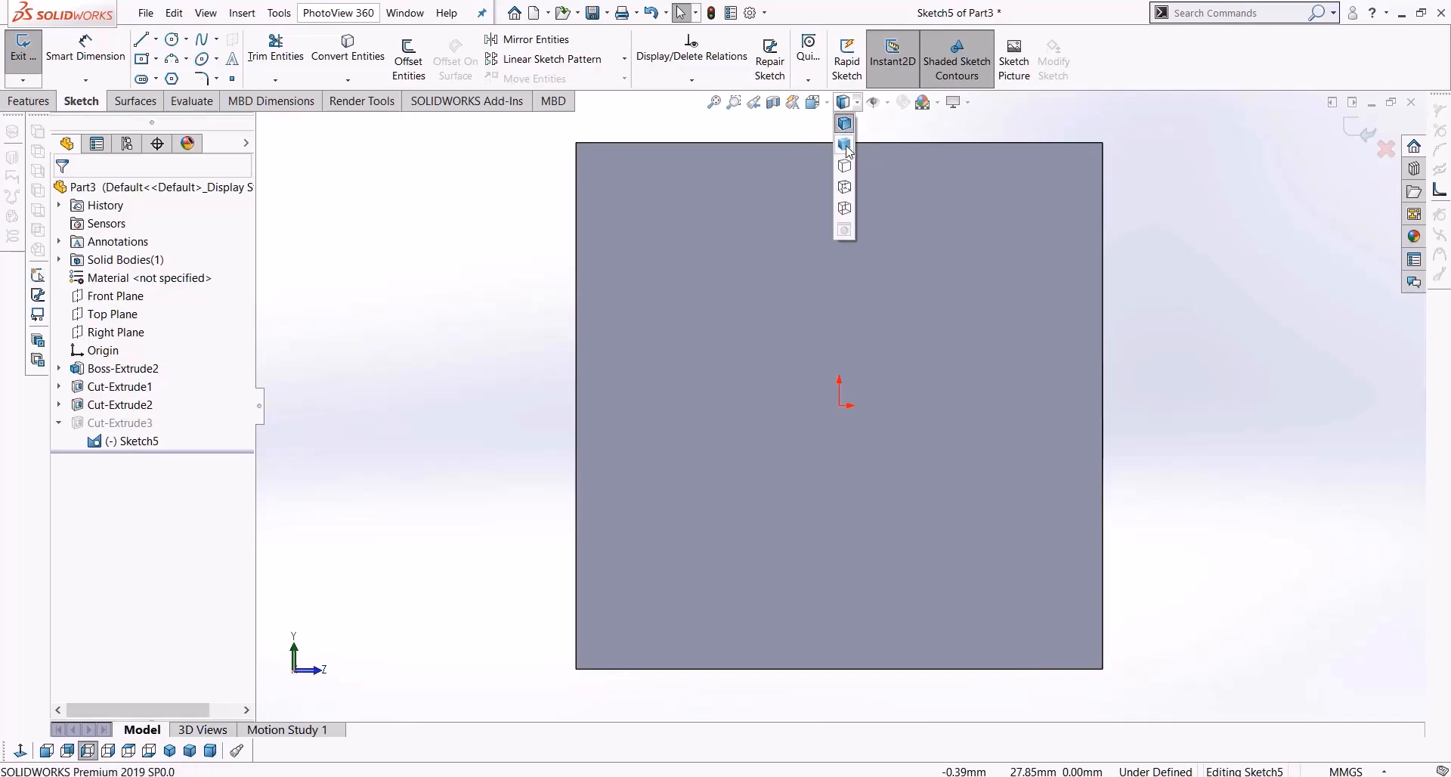
pyautogui.click(844, 187)
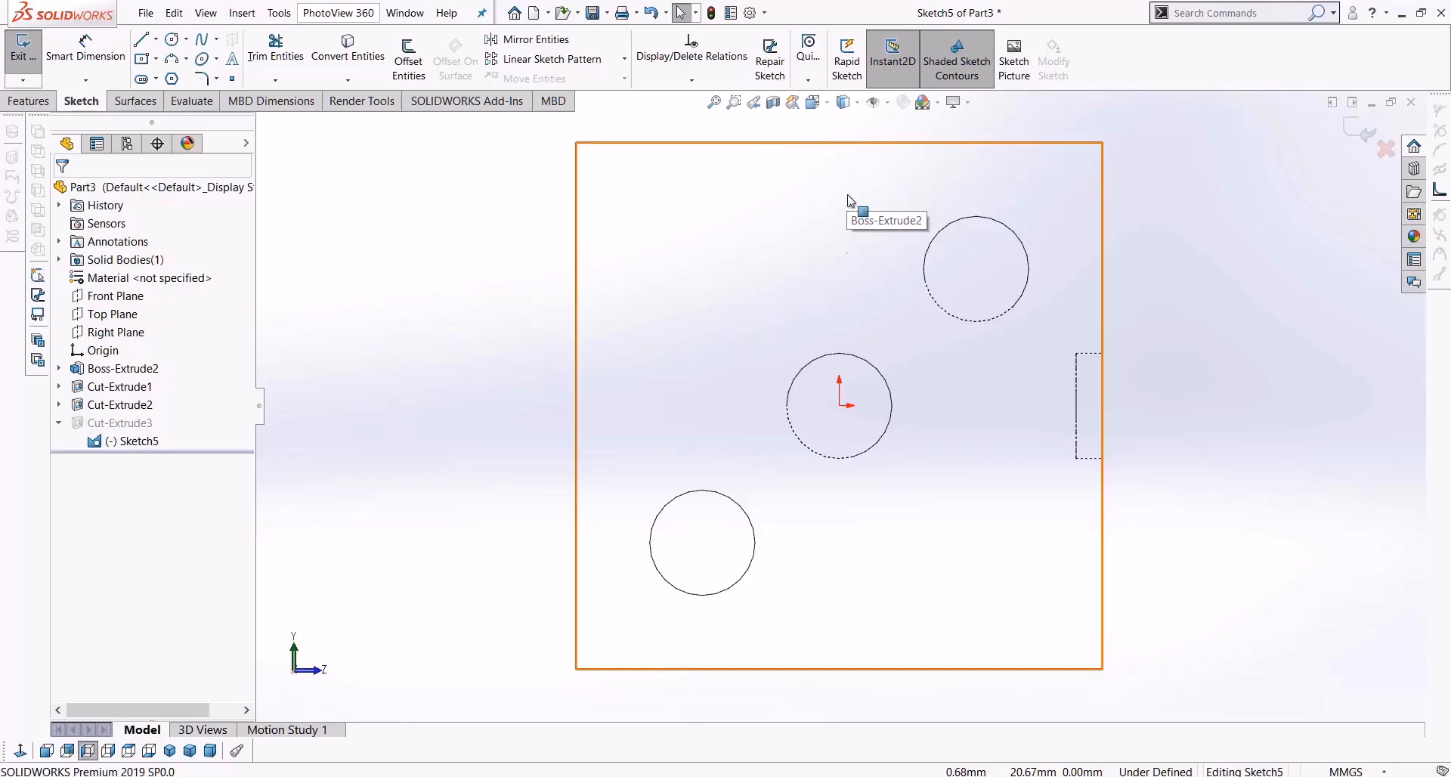
# Sketch a circle of about 8.9 mm radius centred on the hidden upper-right pocket of the opposite face
pyautogui.moveTo(919, 363)
pyautogui.mouseDown(button='middle')
pyautogui.moveTo(757, 385)
pyautogui.moveTo(922, 376)
pyautogui.mouseUp(button='middle')
pyautogui.click(878, 284)
pyautogui.scroll(1, 514, 546)
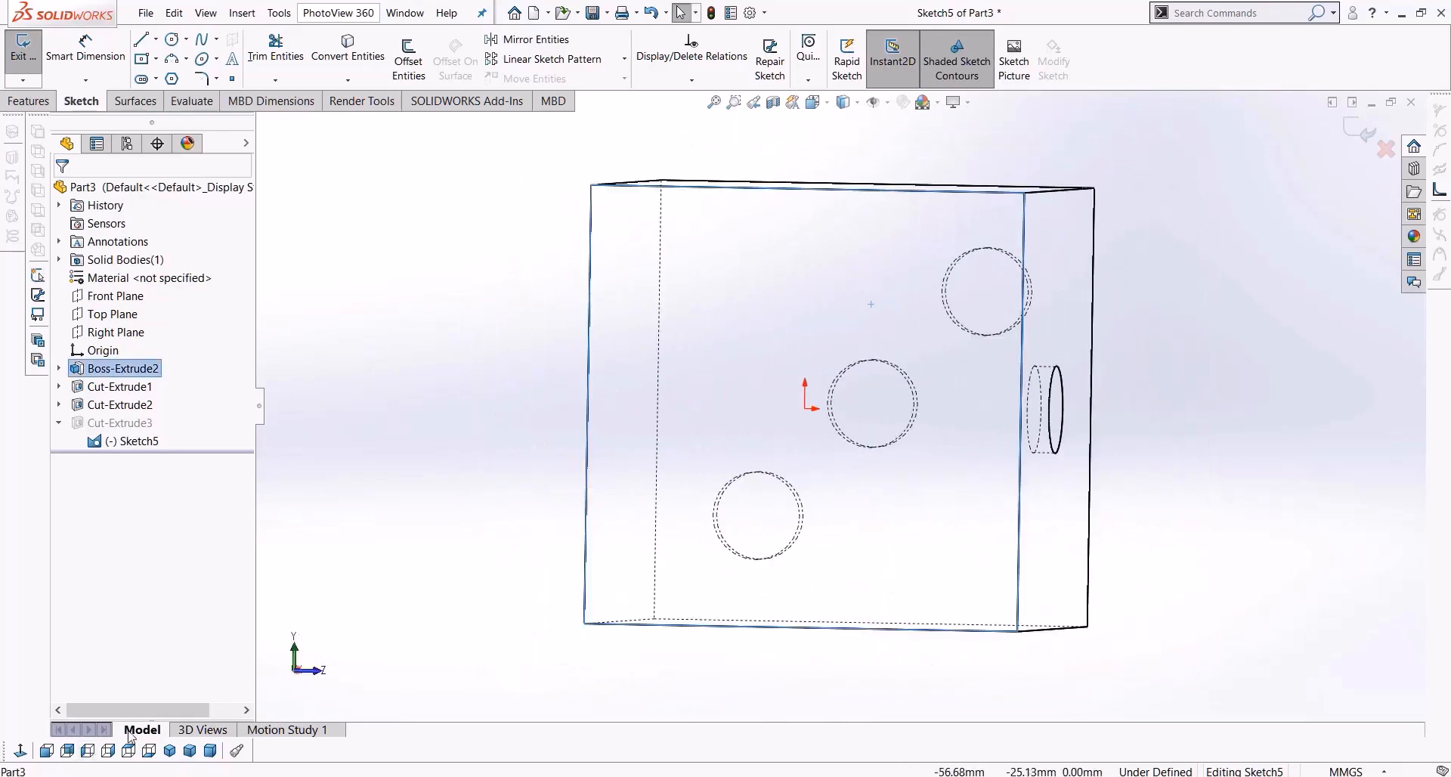
pyautogui.click(23, 751)
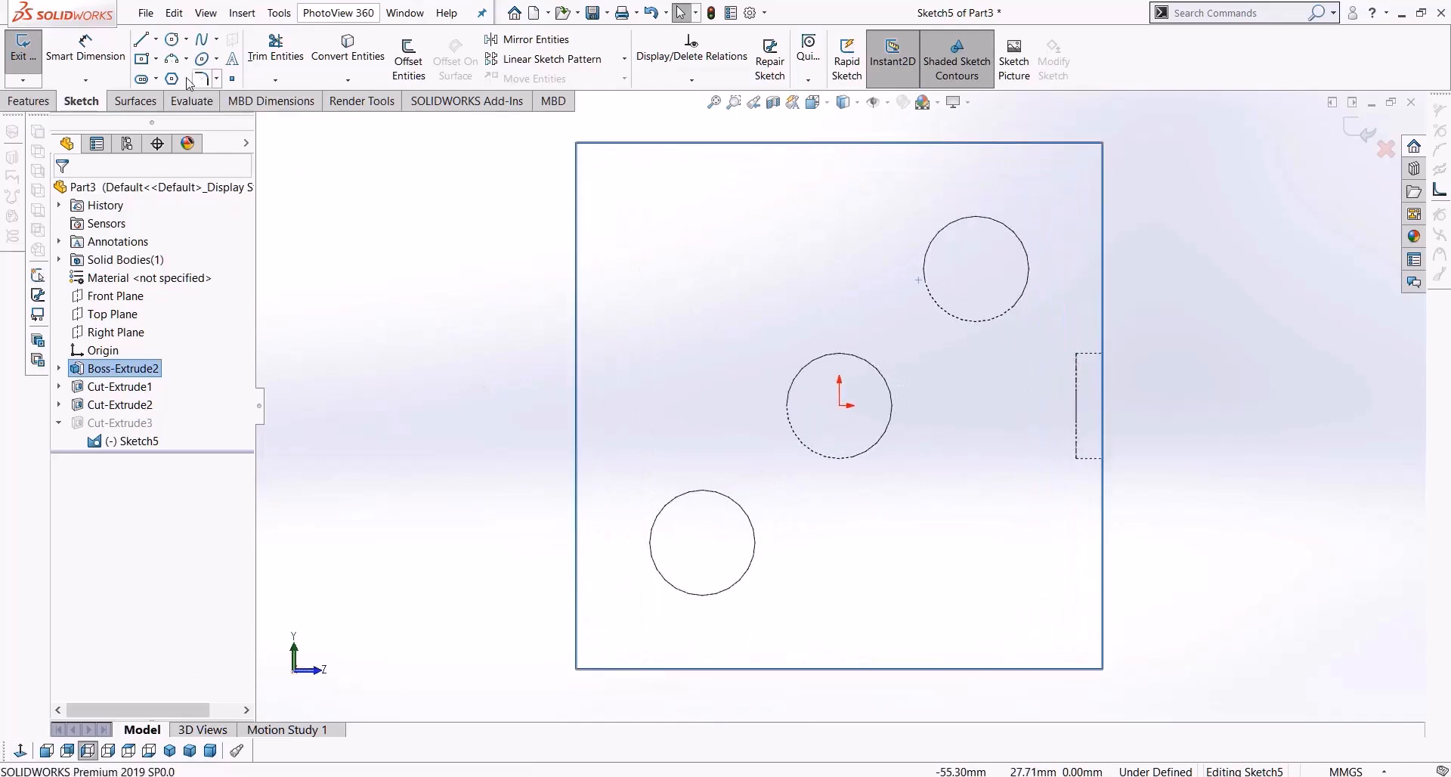
pyautogui.click(172, 38)
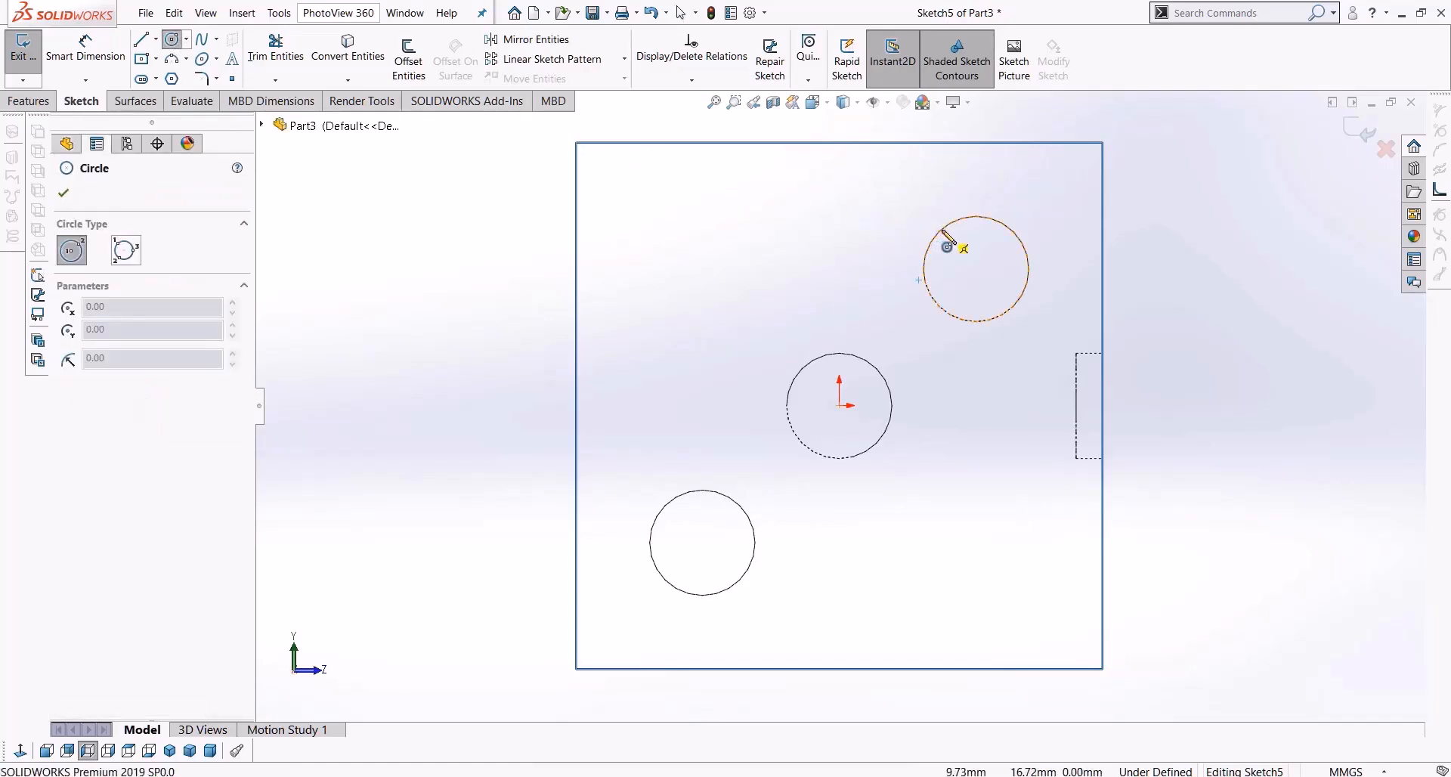
pyautogui.click(976, 269)
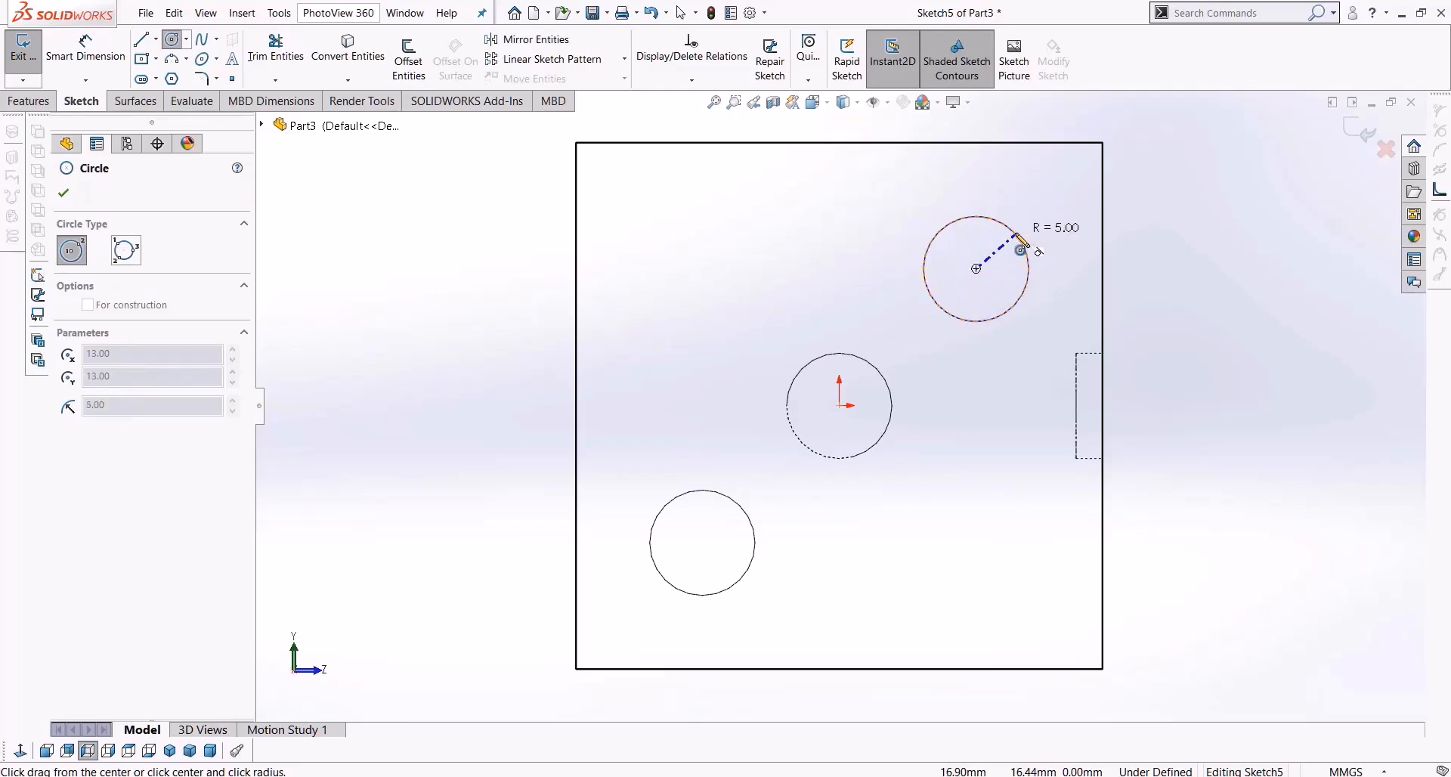
pyautogui.click(1062, 231)
pyautogui.click(1196, 325)
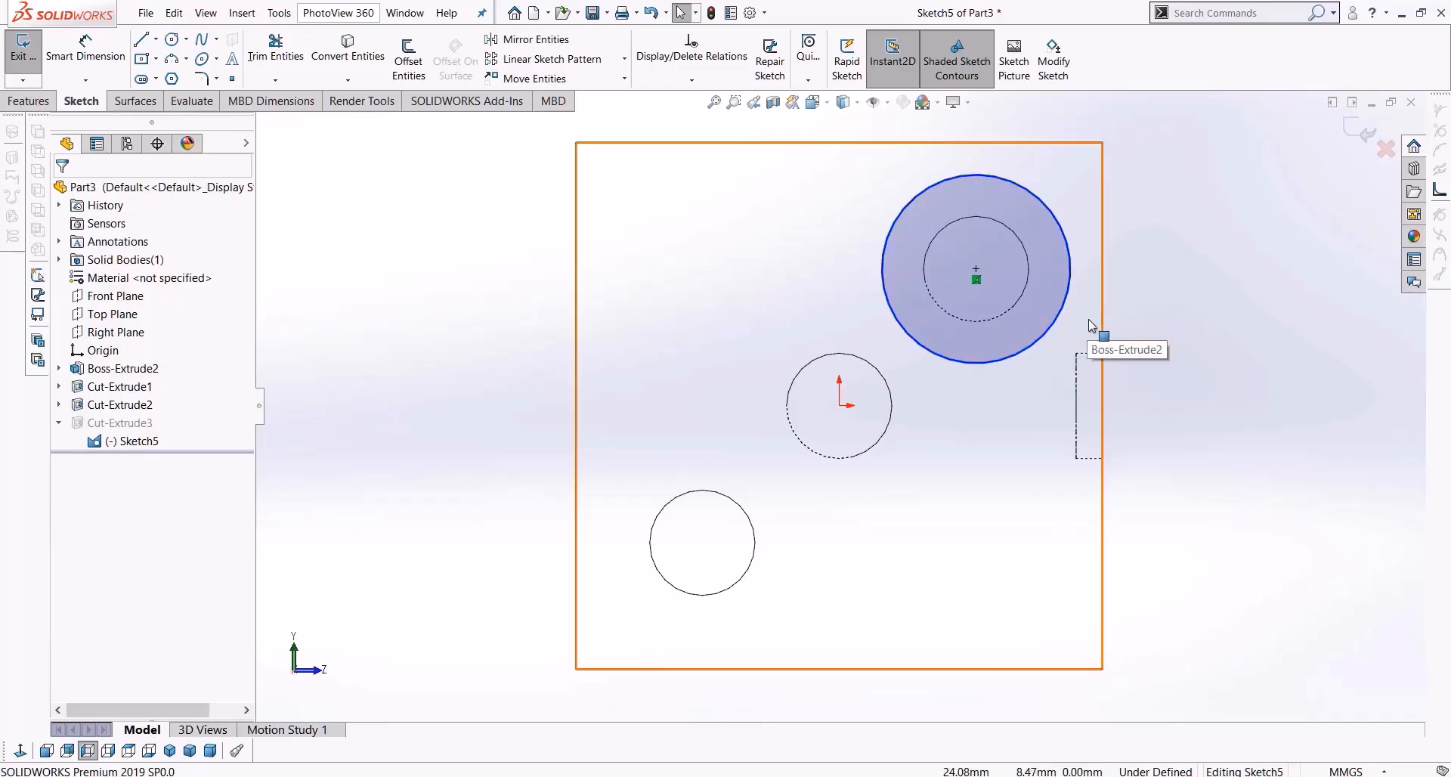
# Dimension the upper-right sketch circle to a diameter of 10 mm
pyautogui.click(1055, 324)
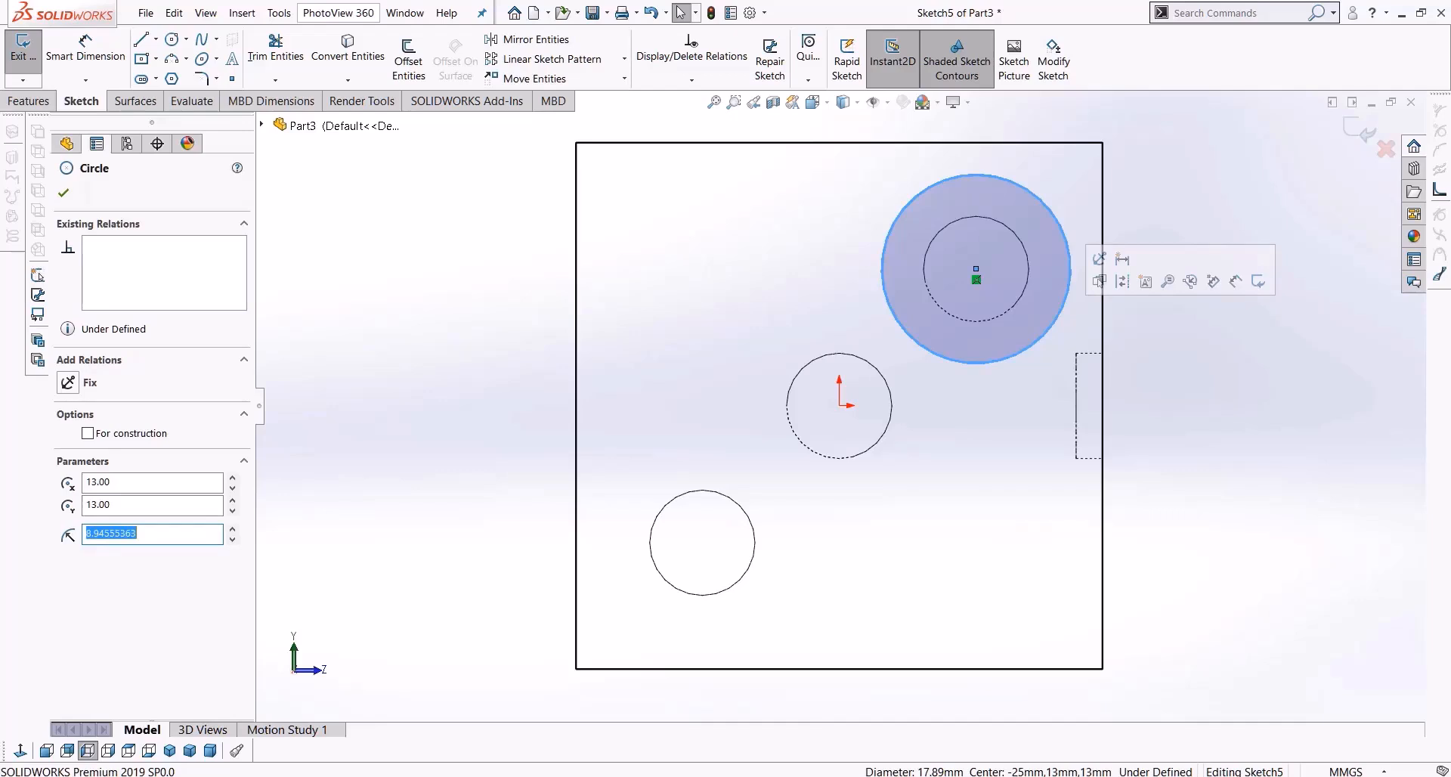
pyautogui.click(1184, 381)
pyautogui.click(92, 59)
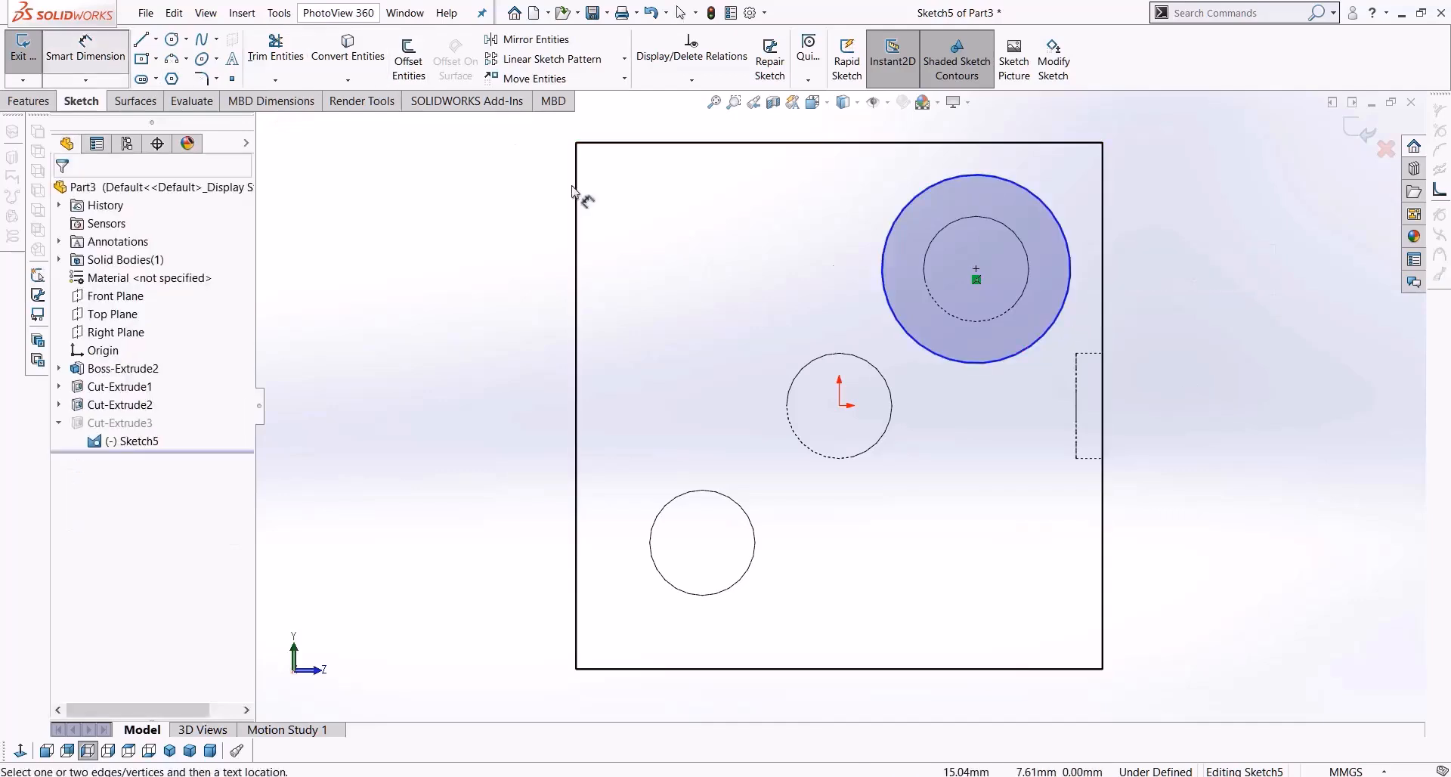
pyautogui.click(1051, 325)
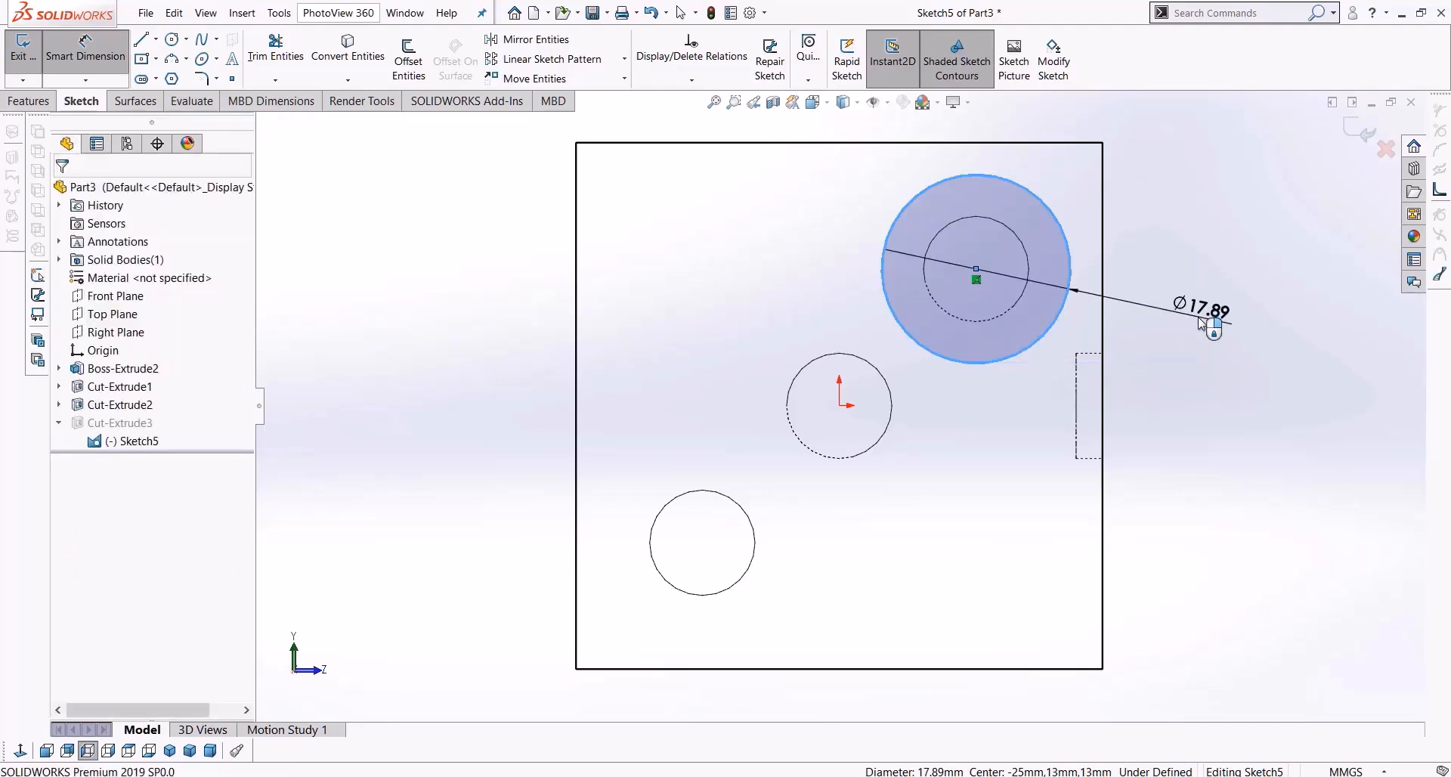
pyautogui.click(1199, 323)
pyautogui.write('10')
pyautogui.press('Return')
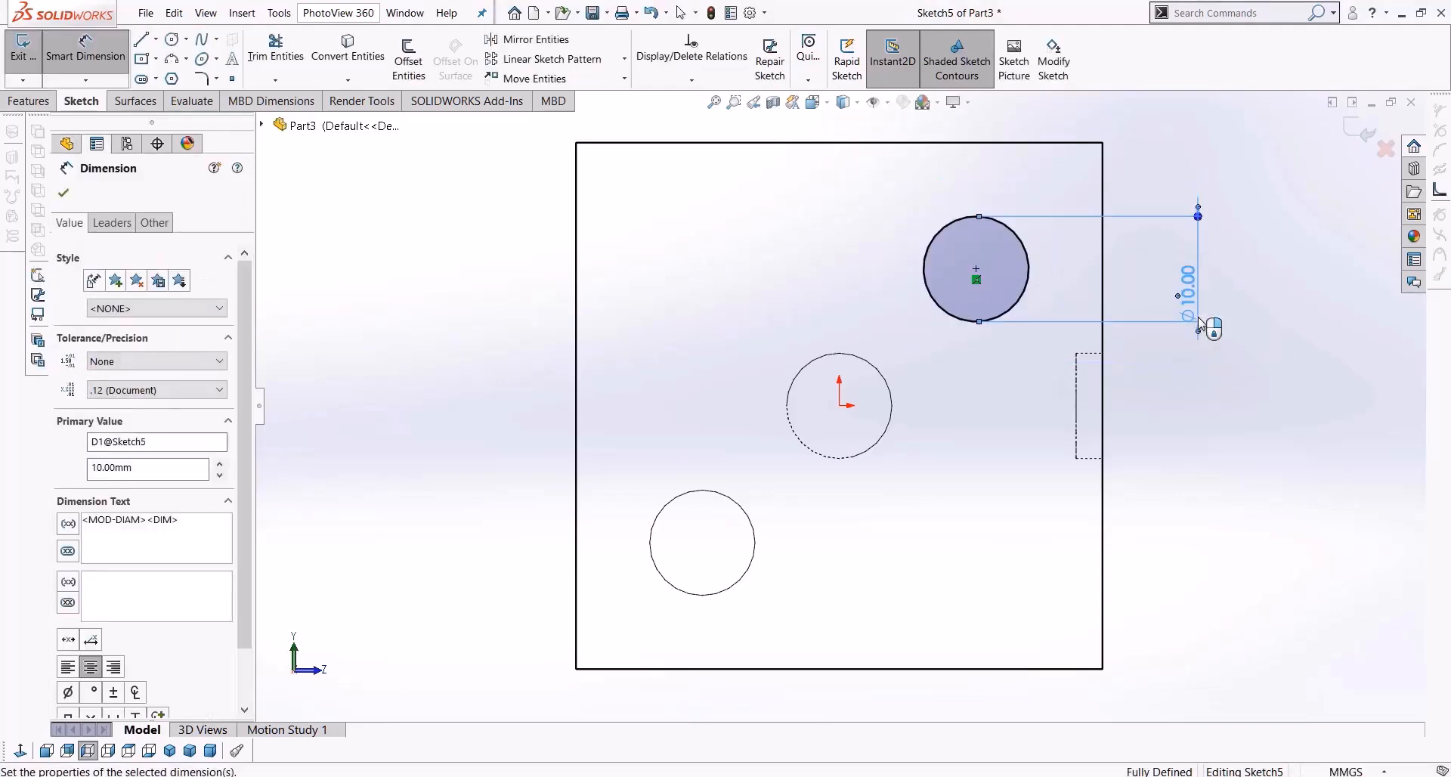
# Undo the circle's 10 mm diameter value and its diameter dimension
pyautogui.hotkey('ctrl', 'z')
pyautogui.press('Escape')
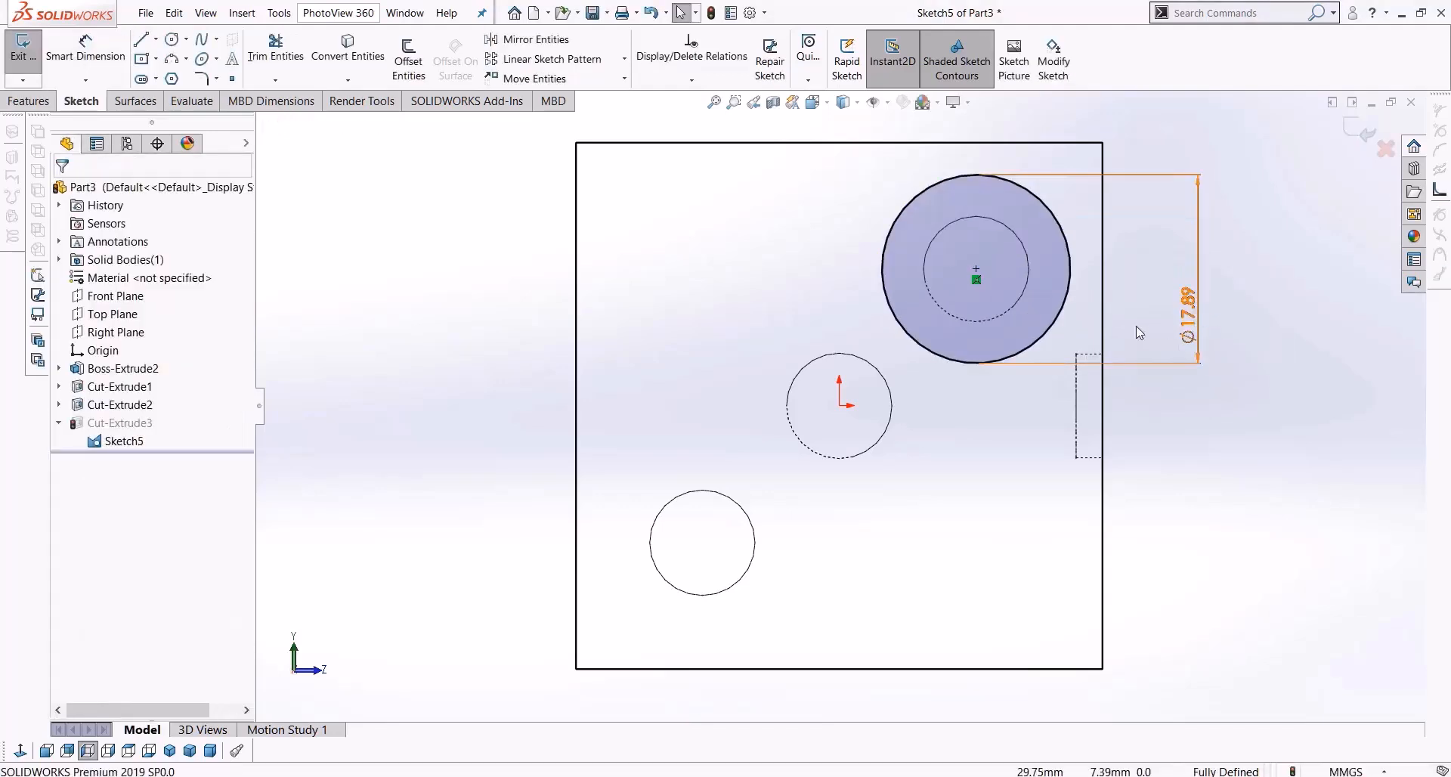
pyautogui.click(1053, 320)
pyautogui.hotkey('ctrl', 'z')
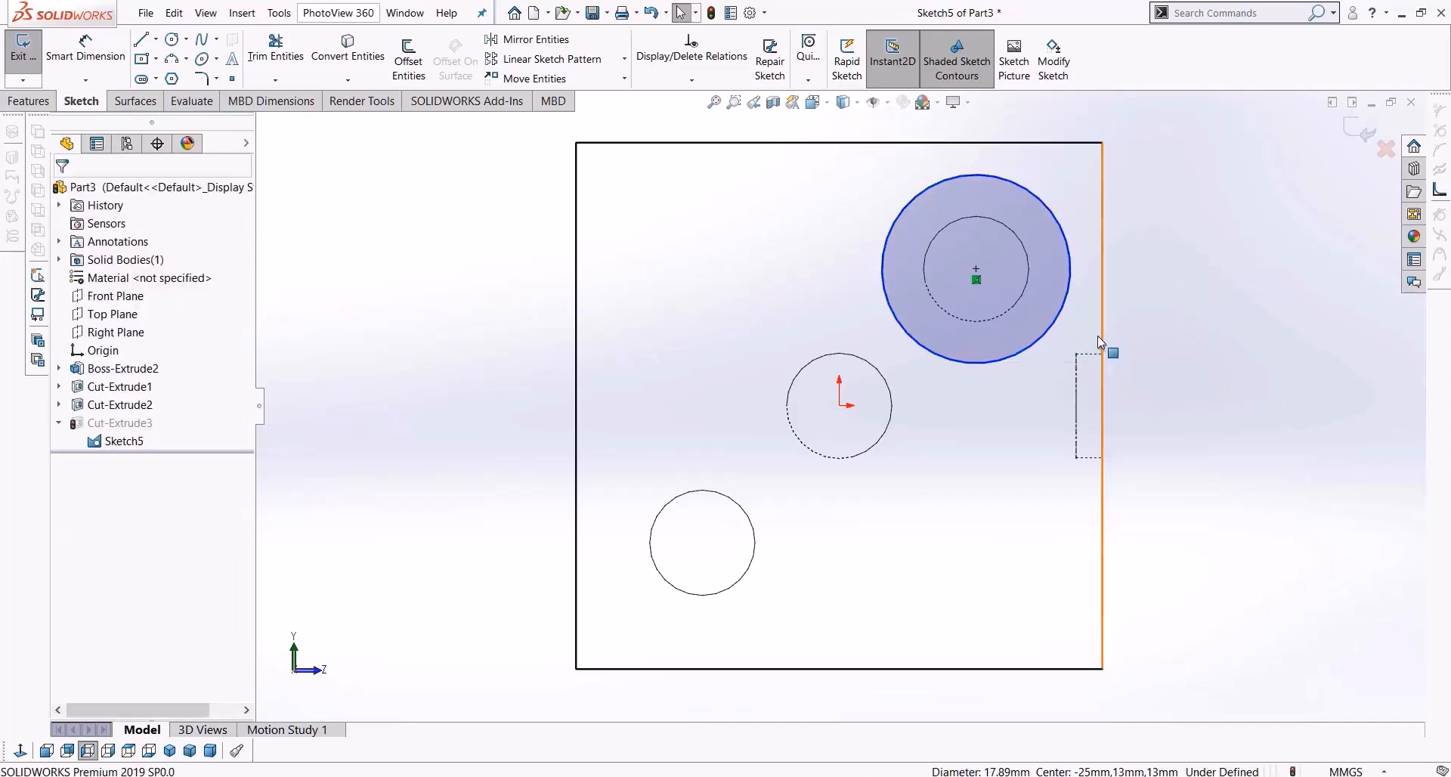
# Add an Equal relation between the circle and the hidden pocket edge of the opposite face, and view the sketch straight on
pyautogui.click(1059, 318)
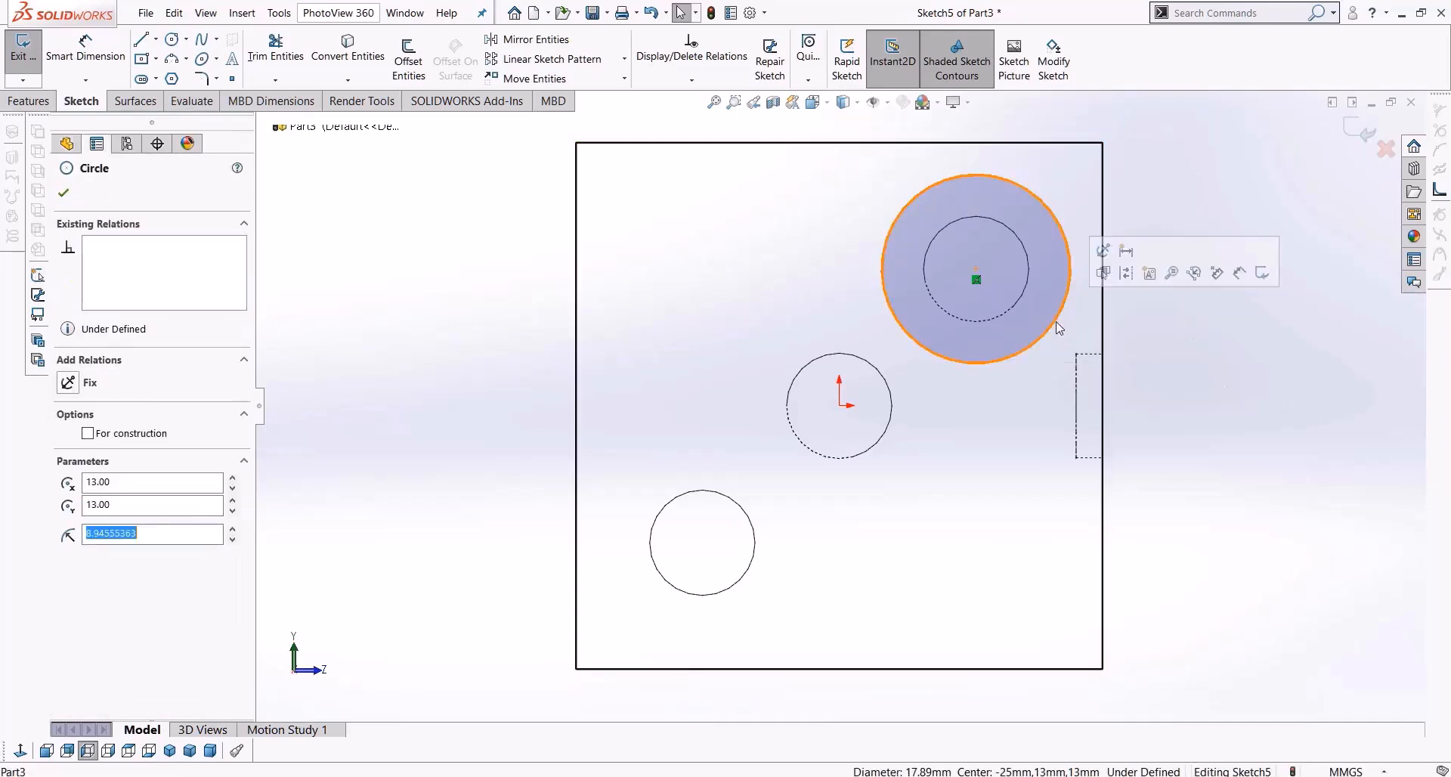
pyautogui.click(1006, 313)
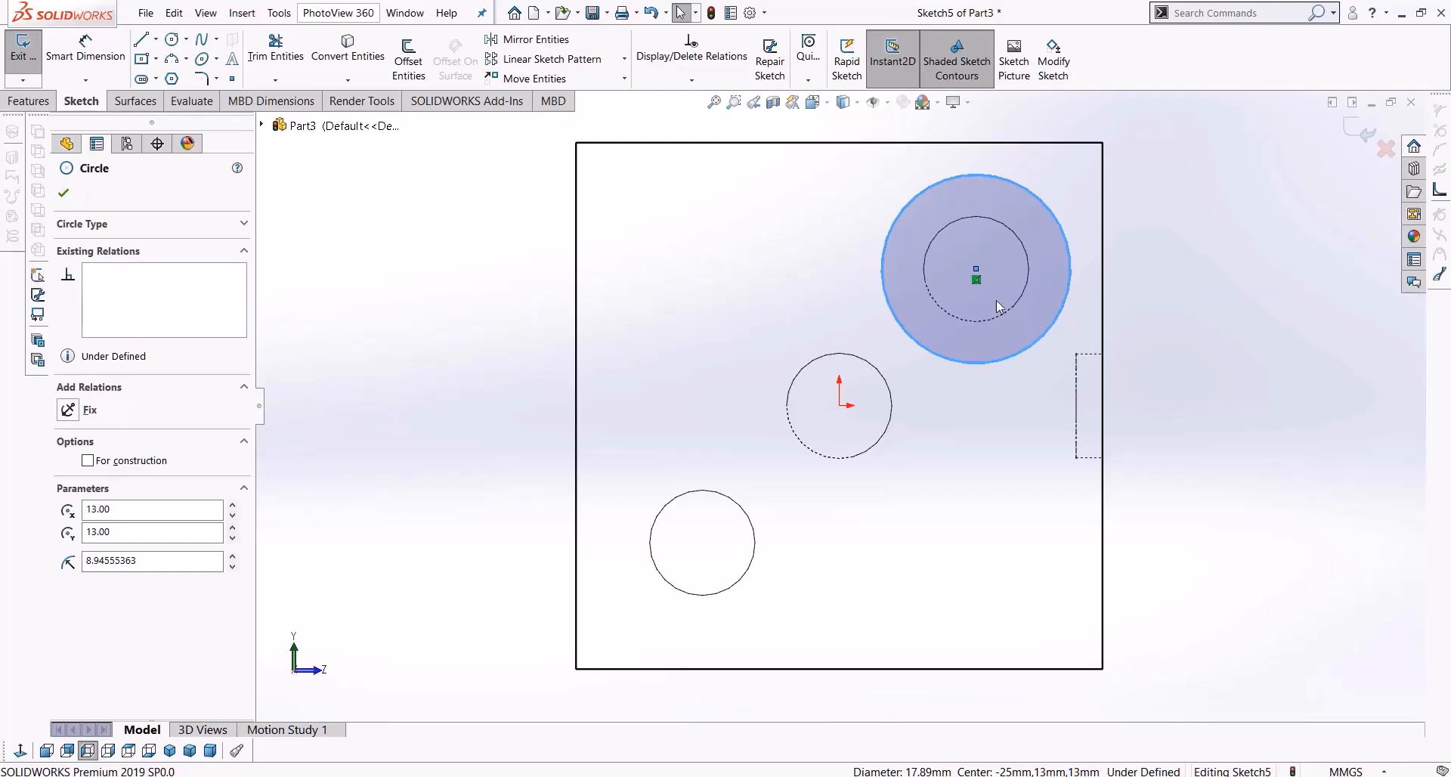
pyautogui.press('Escape')
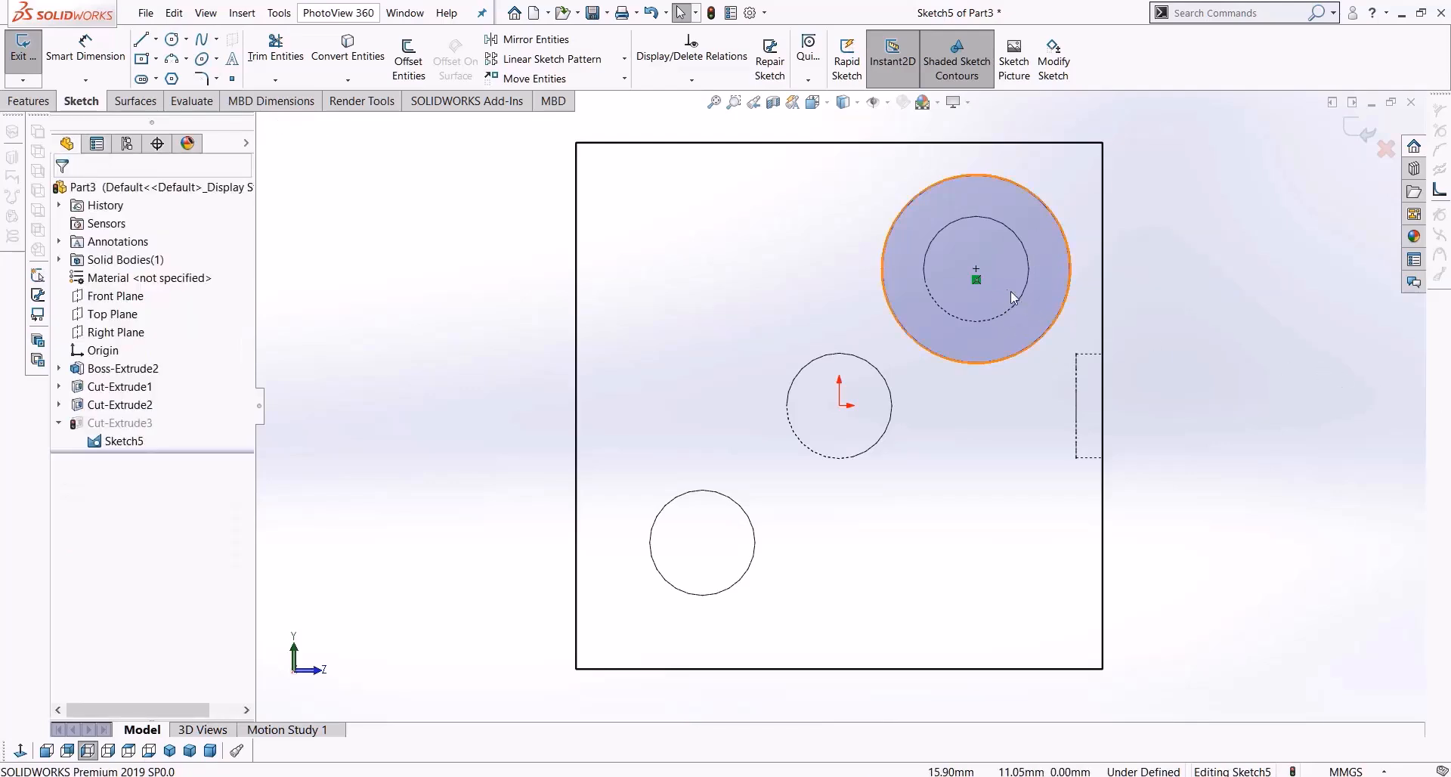
pyautogui.click(1003, 288)
pyautogui.moveTo(1086, 311); pyautogui.dragTo(1075, 304, button='middle')
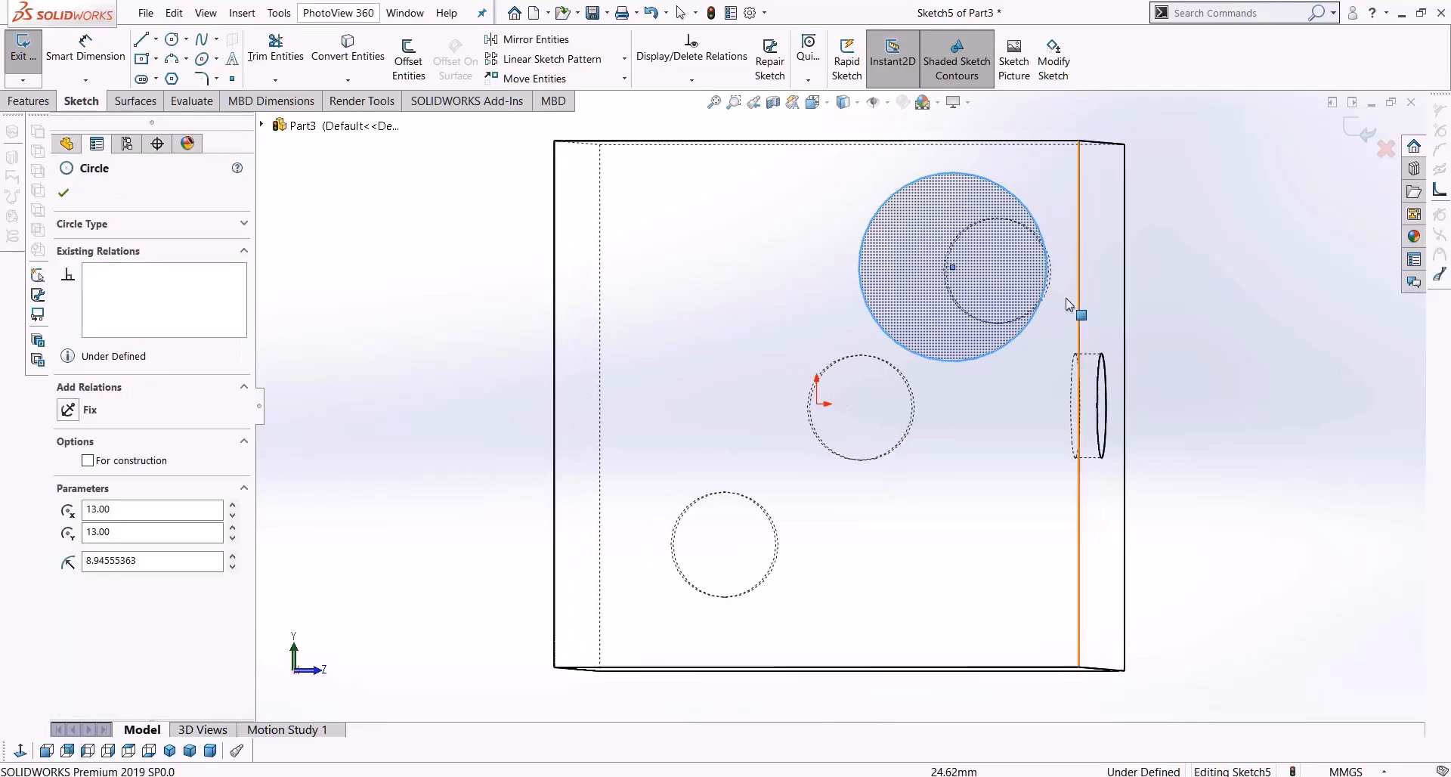
pyautogui.press('Escape')
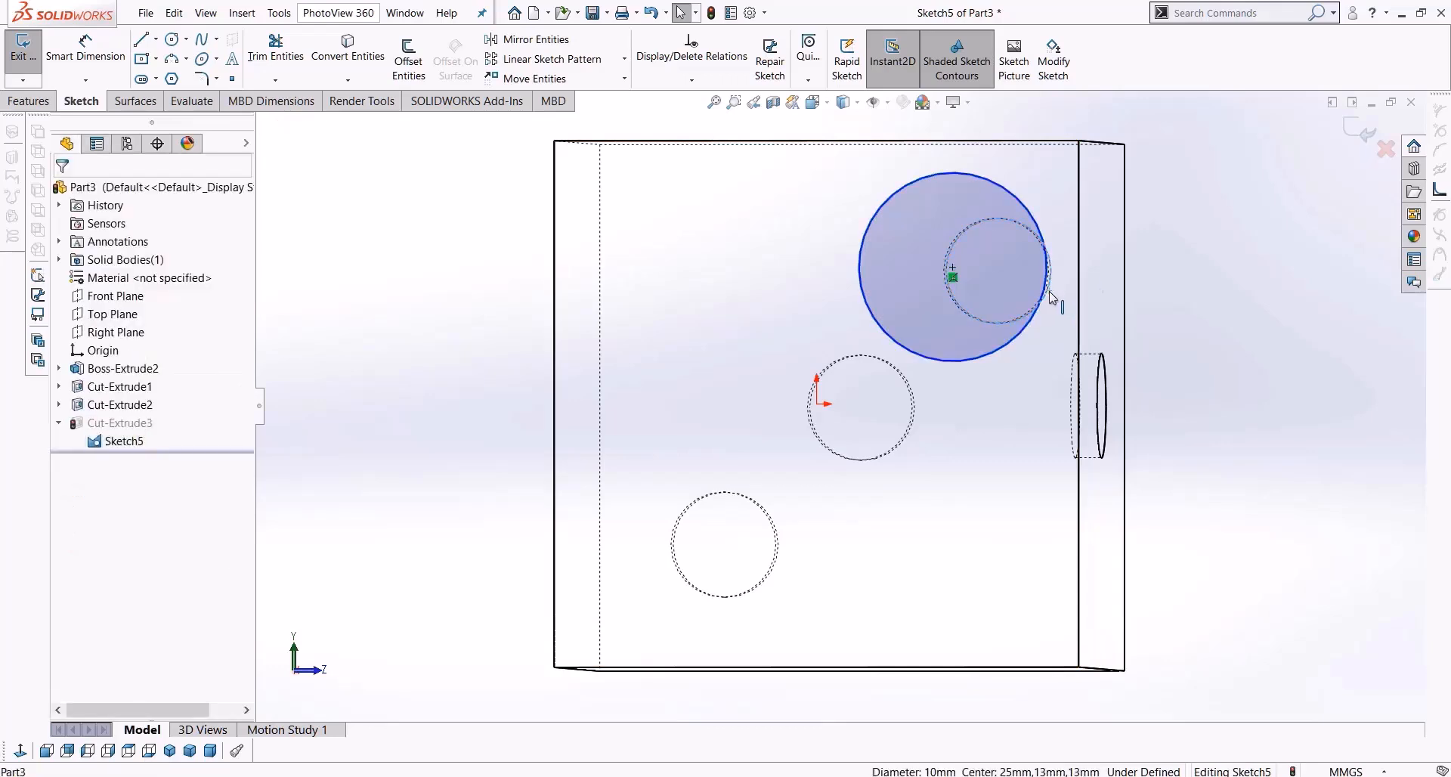
pyautogui.keyDown('ctrl'); pyautogui.click(1006, 343); pyautogui.keyUp('ctrl')
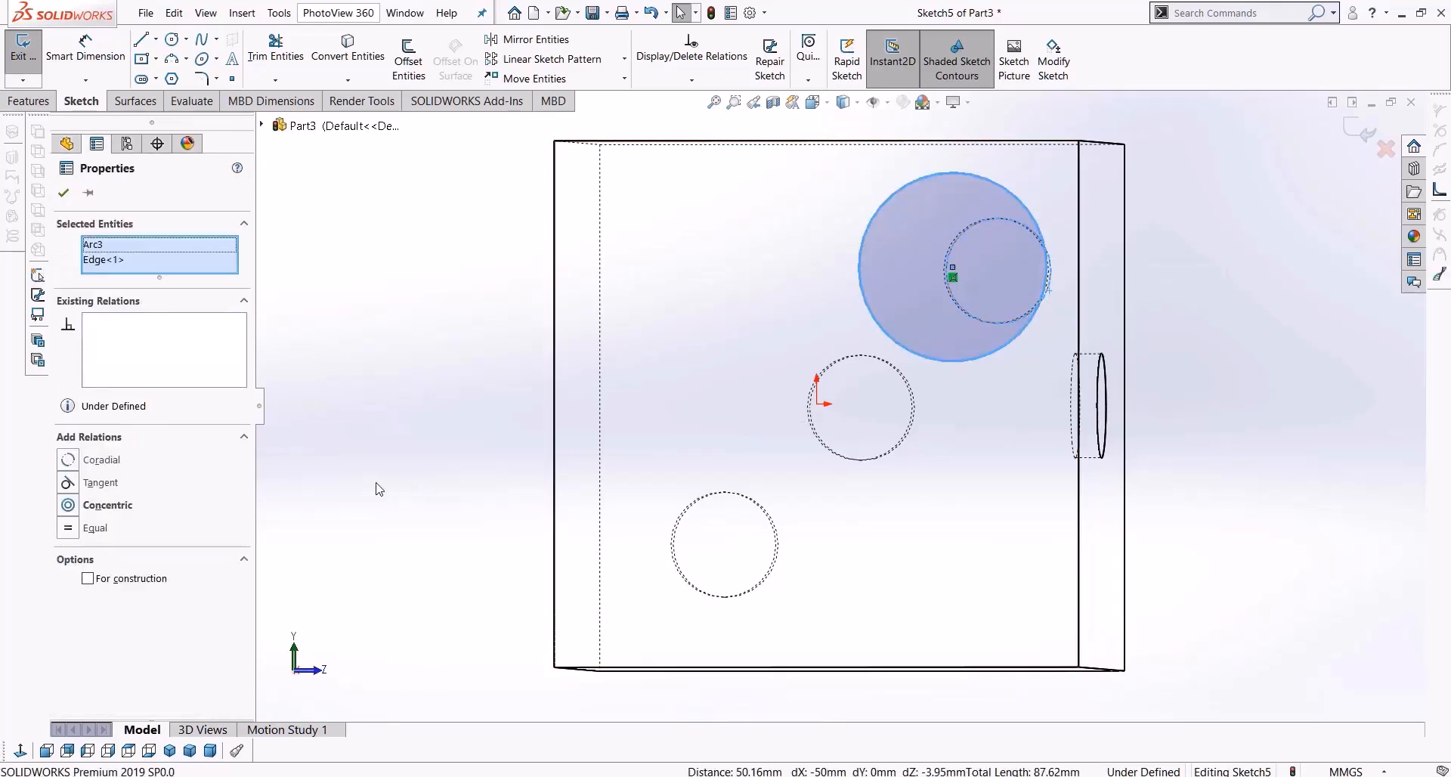
pyautogui.hotkey('ctrl', '8')
pyautogui.click(68, 527)
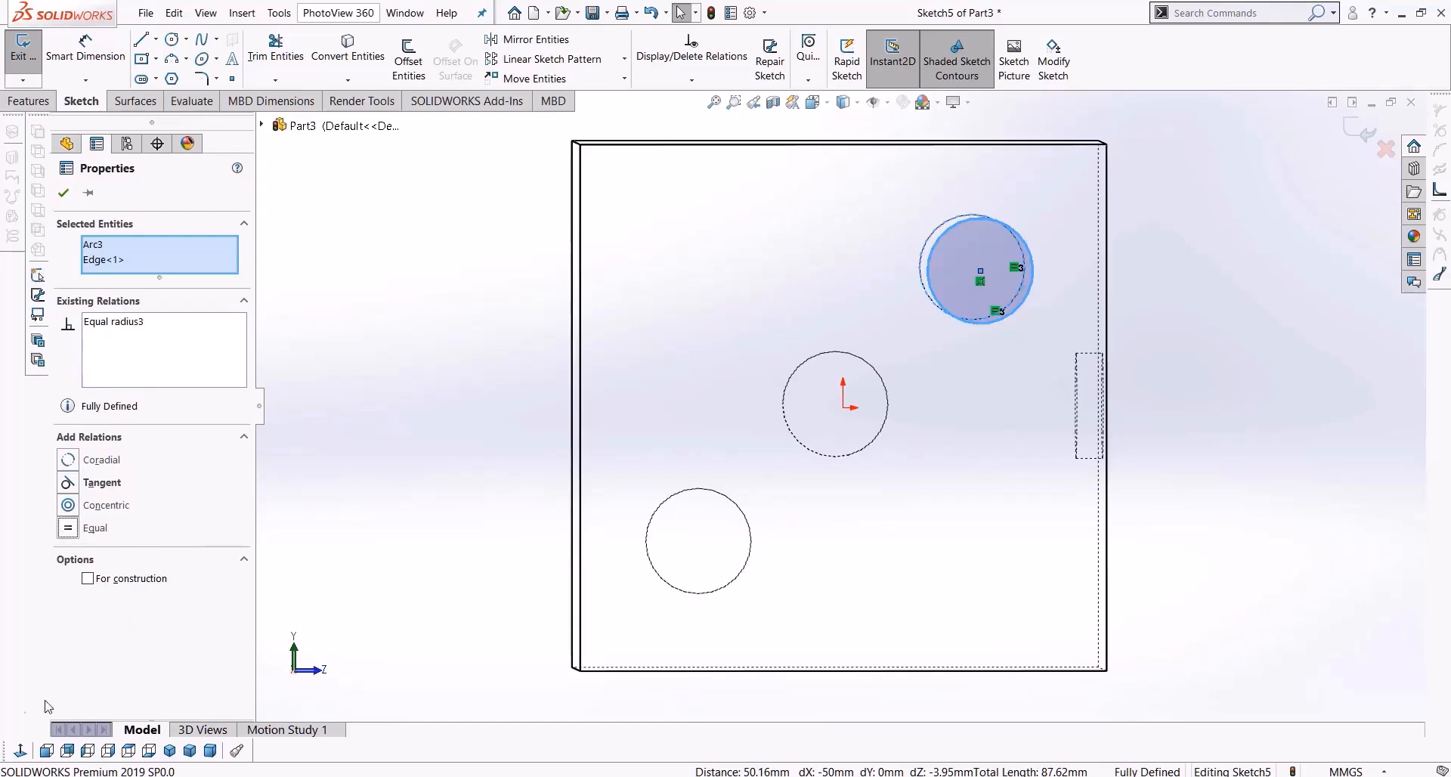
pyautogui.click(20, 750)
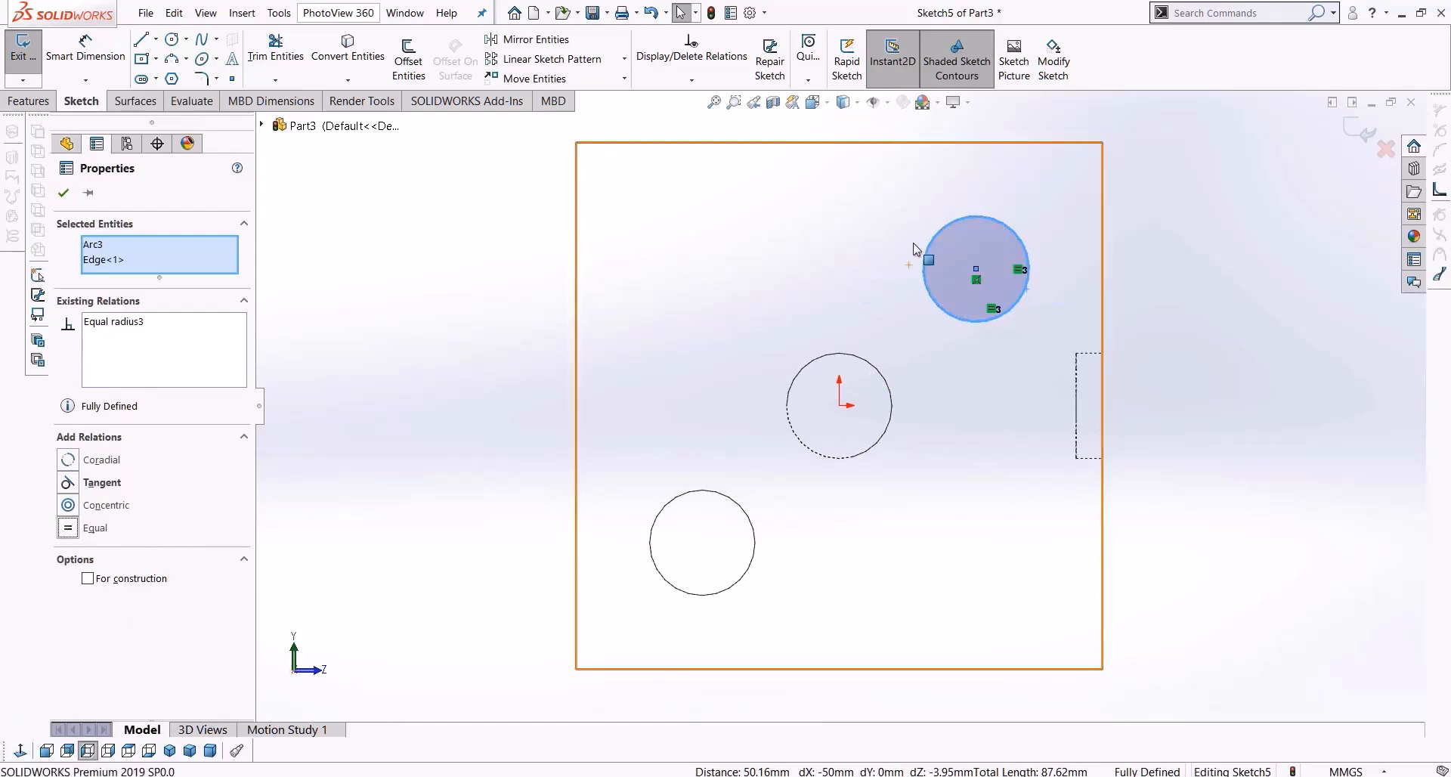
# Undo the Equal relation and move the circle's centre off the pocket to the face's upper-left area, at about -9.8, 13.1 mm
pyautogui.hotkey('ctrl', 'z')
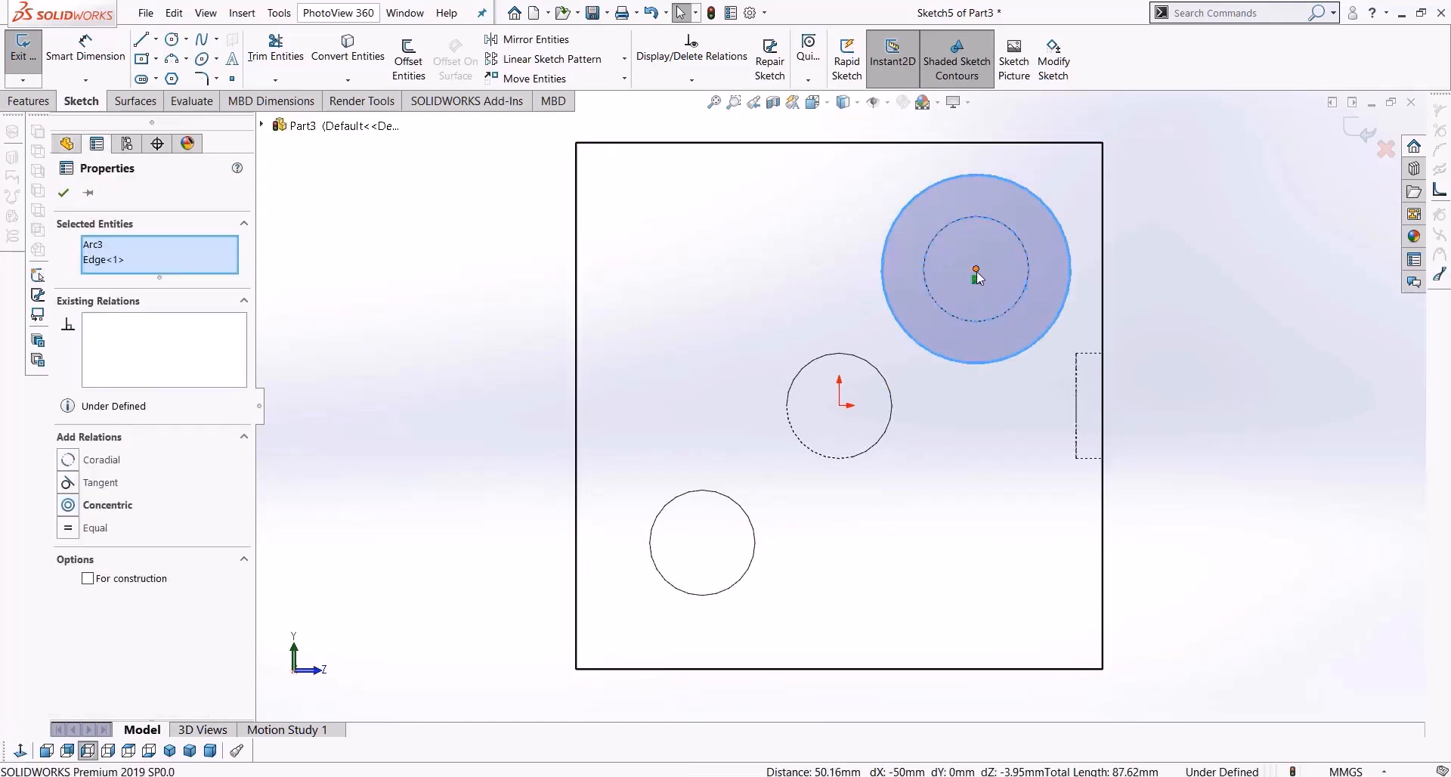
pyautogui.moveTo(975, 274); pyautogui.dragTo(736, 267)
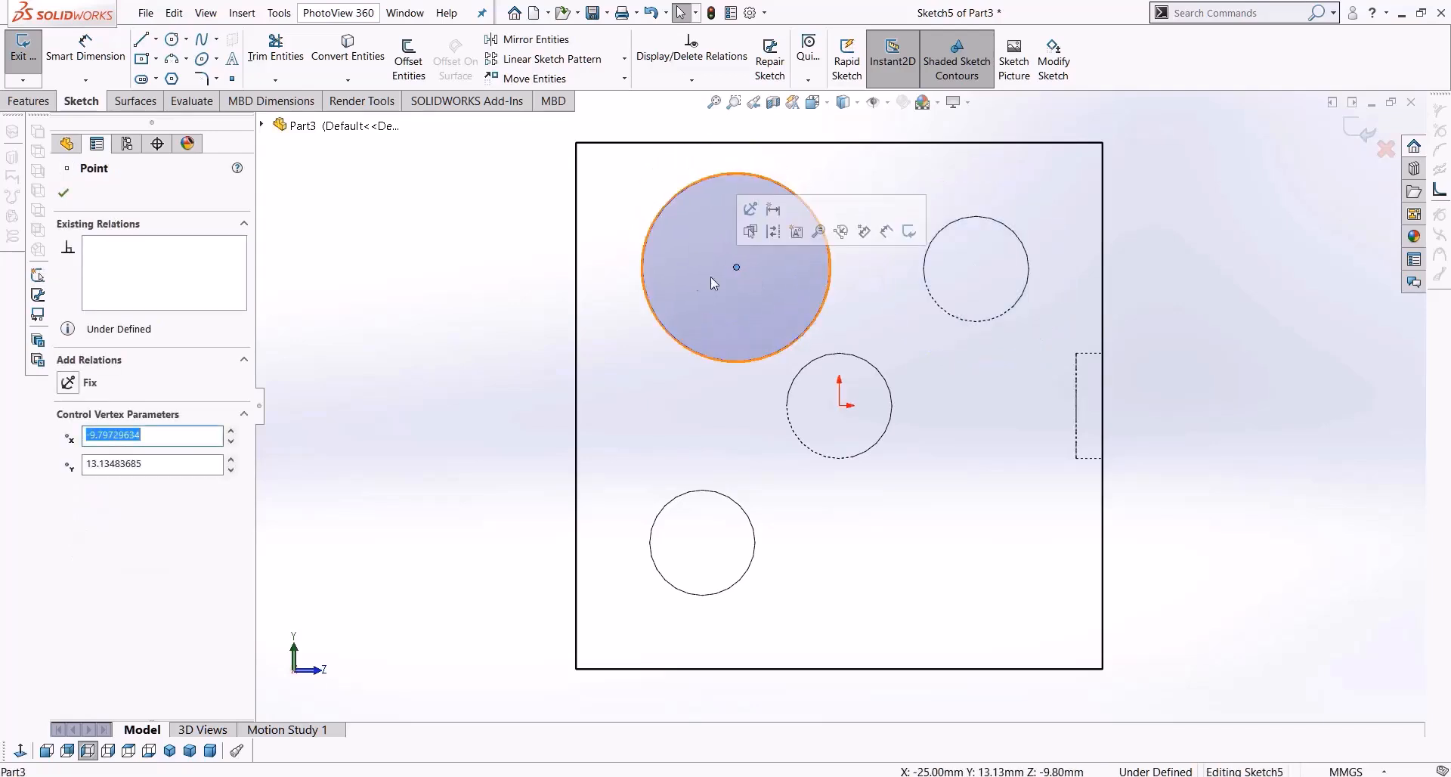
pyautogui.click(382, 307)
# Make the displaced circle concentric with and equal to the hidden upper-right pocket edge
pyautogui.click(763, 356)
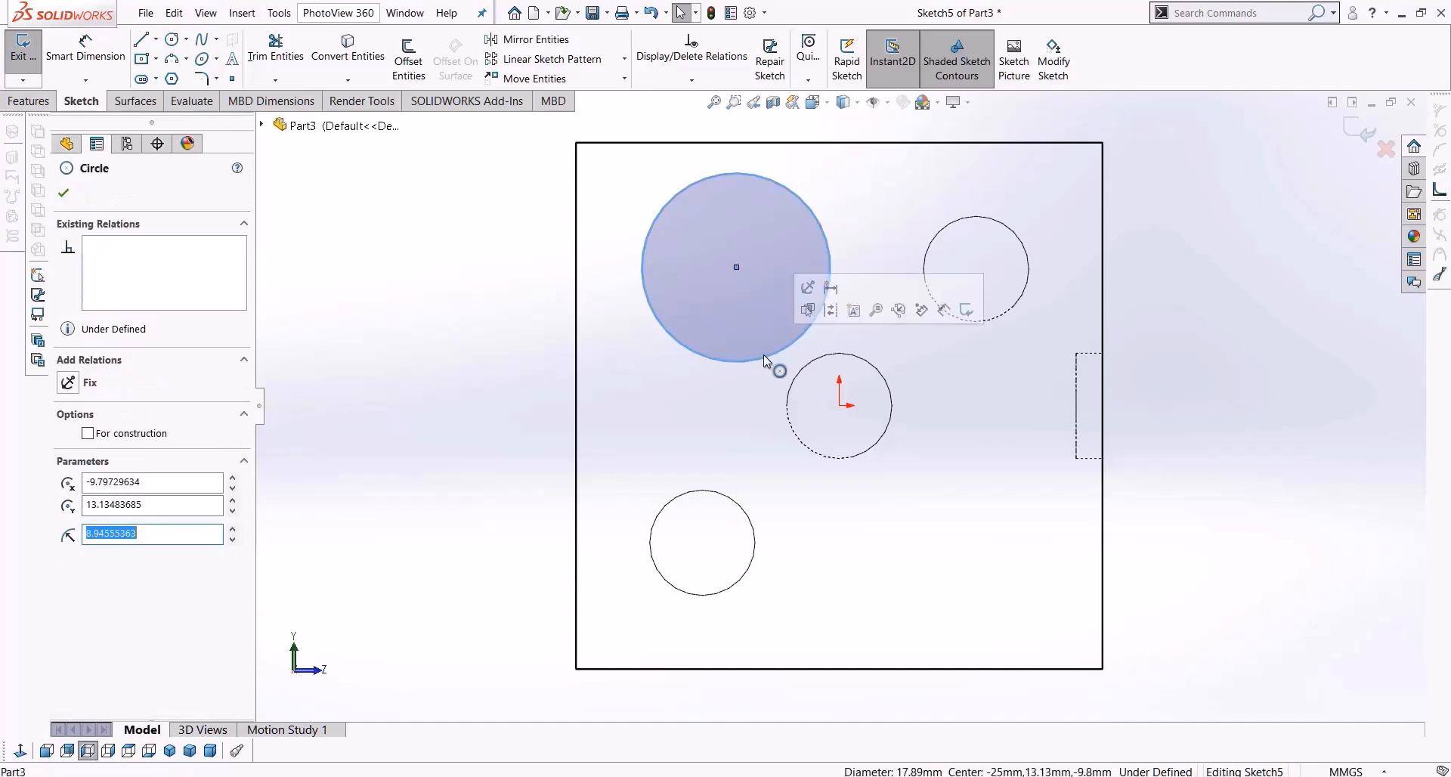
pyautogui.keyDown('ctrl'); pyautogui.click(961, 320); pyautogui.keyUp('ctrl')
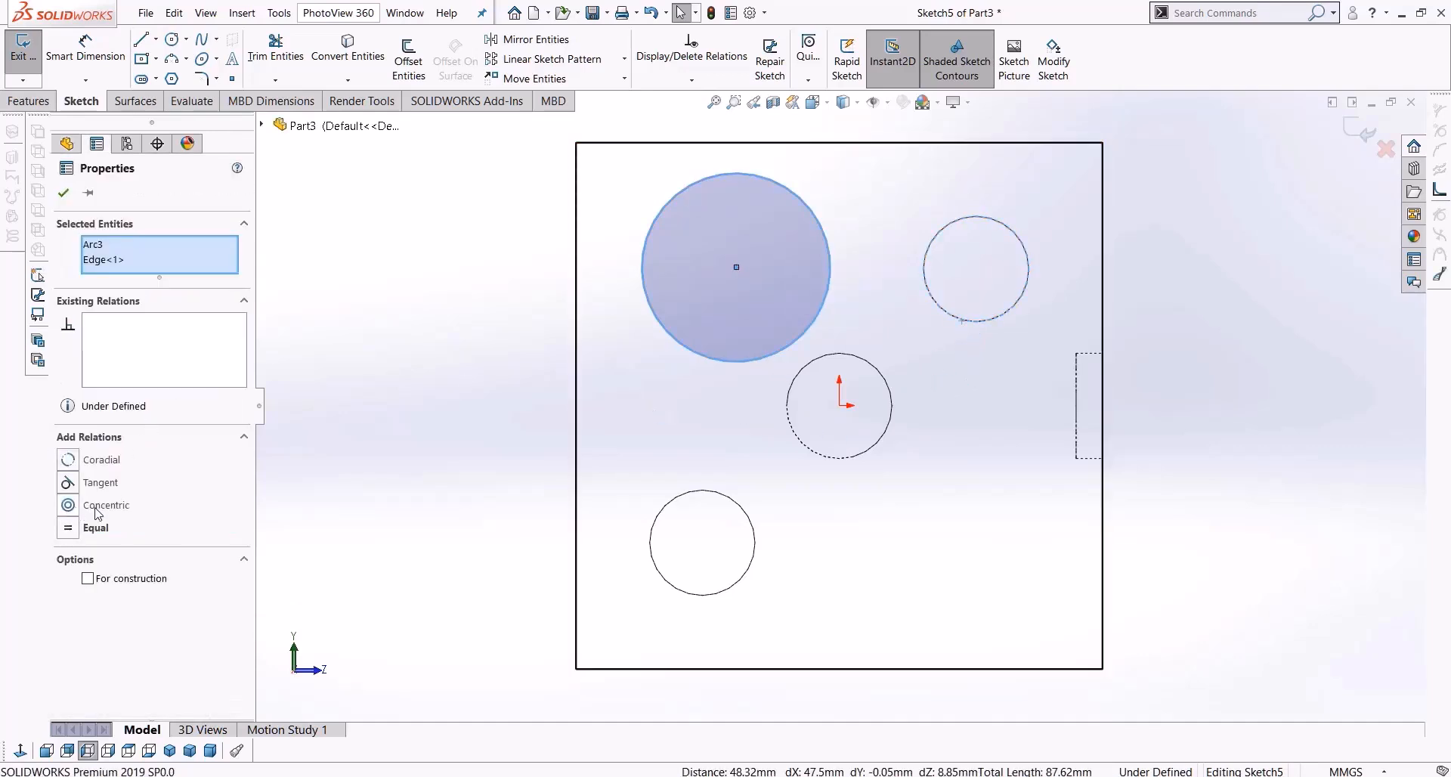
pyautogui.click(68, 507)
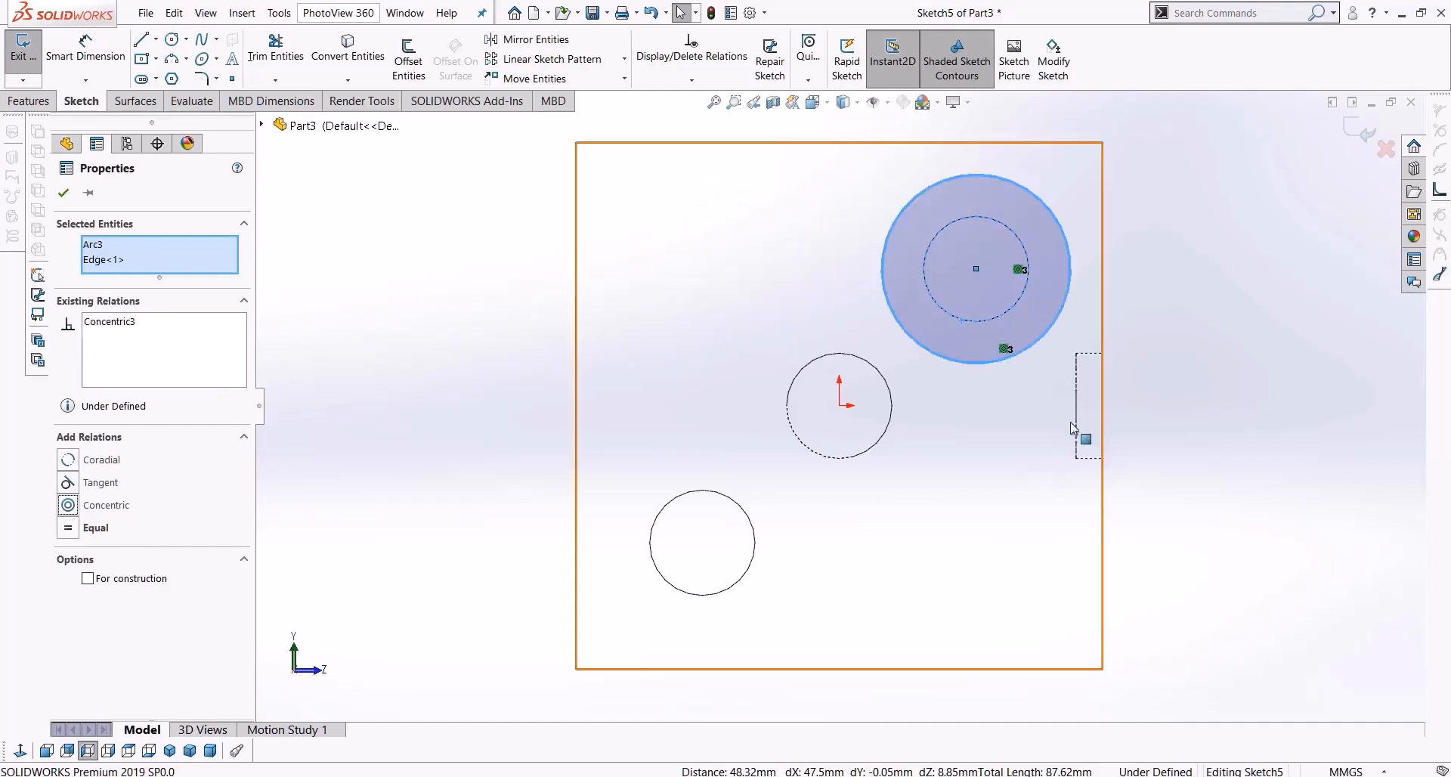
pyautogui.click(68, 527)
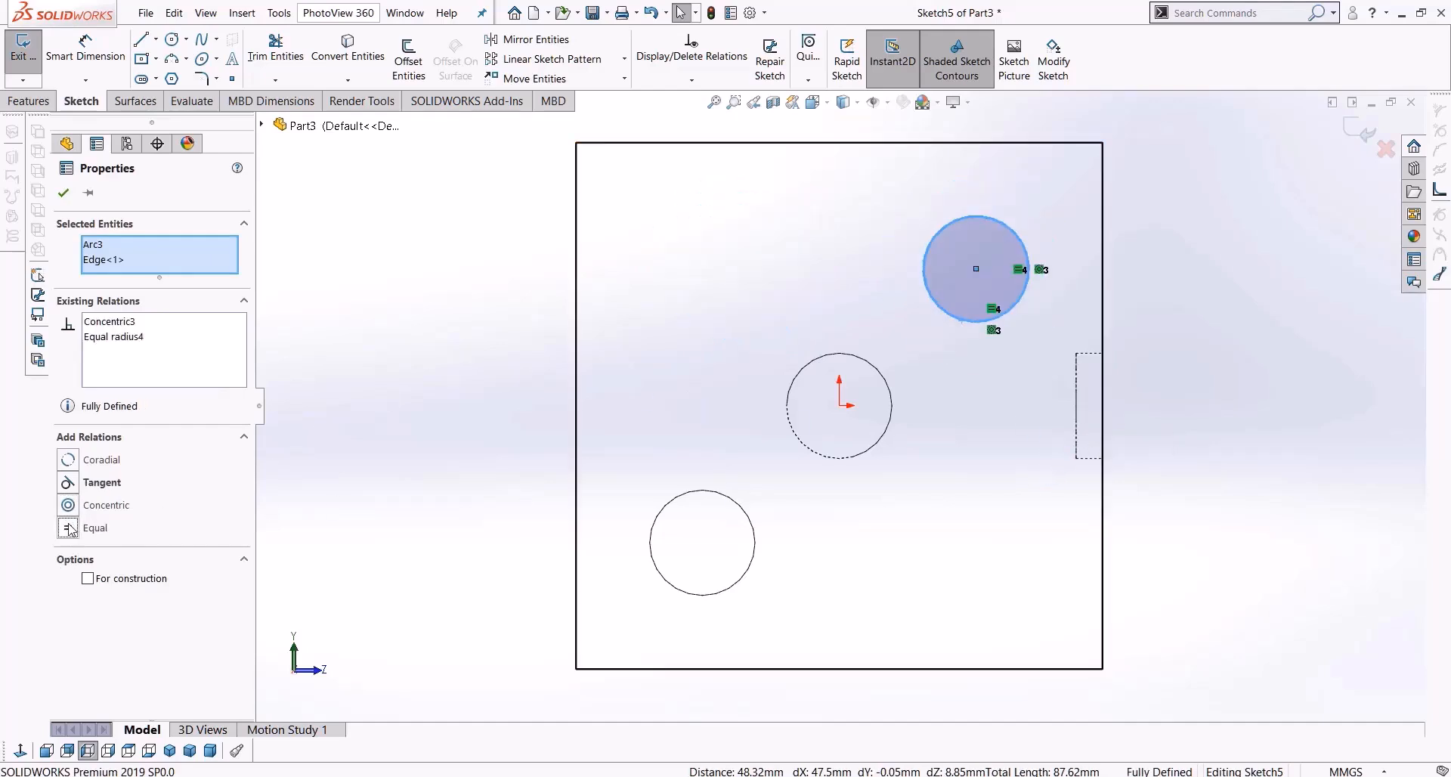
pyautogui.click(1171, 301)
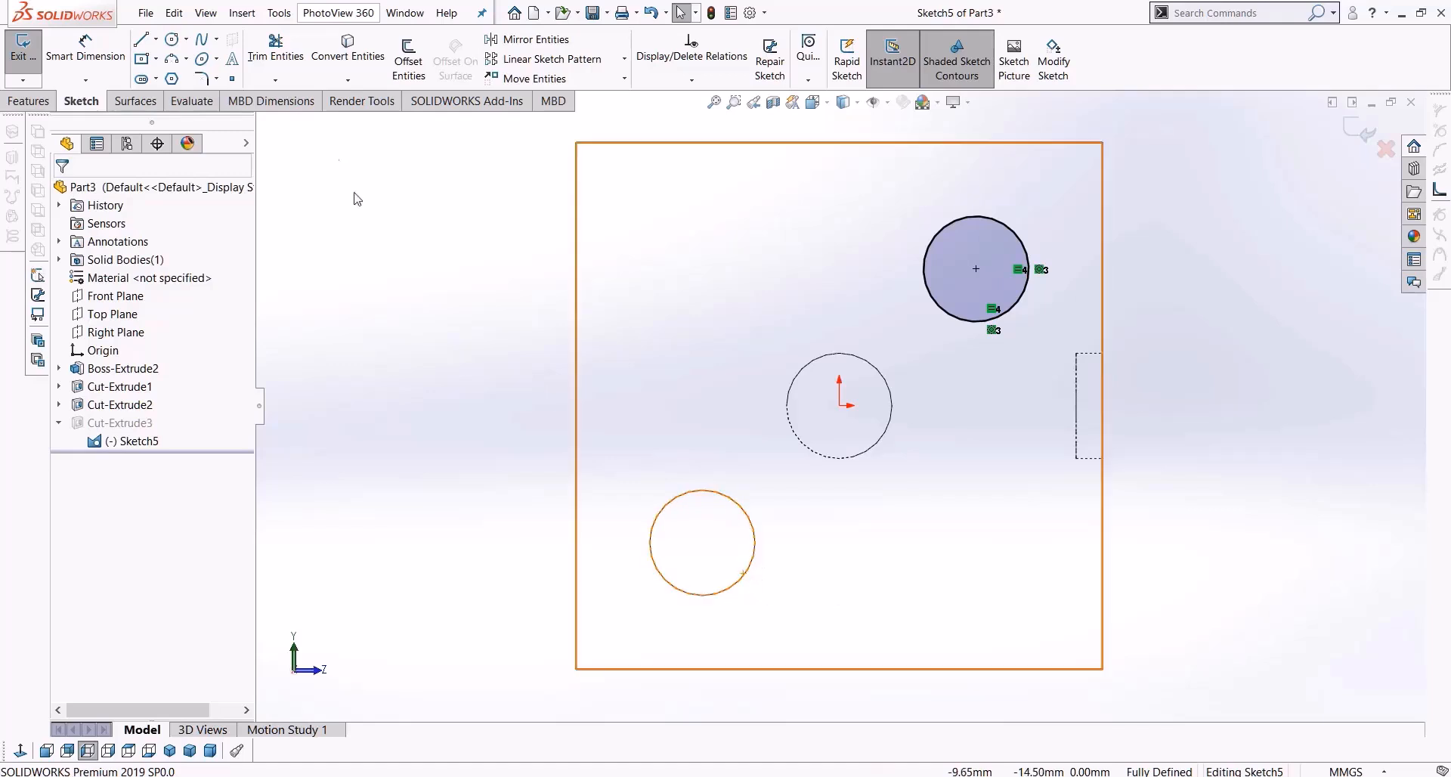
# Draw a vertical centerline from the origin upward to near the face's upper edge
pyautogui.click(157, 40)
pyautogui.click(177, 75)
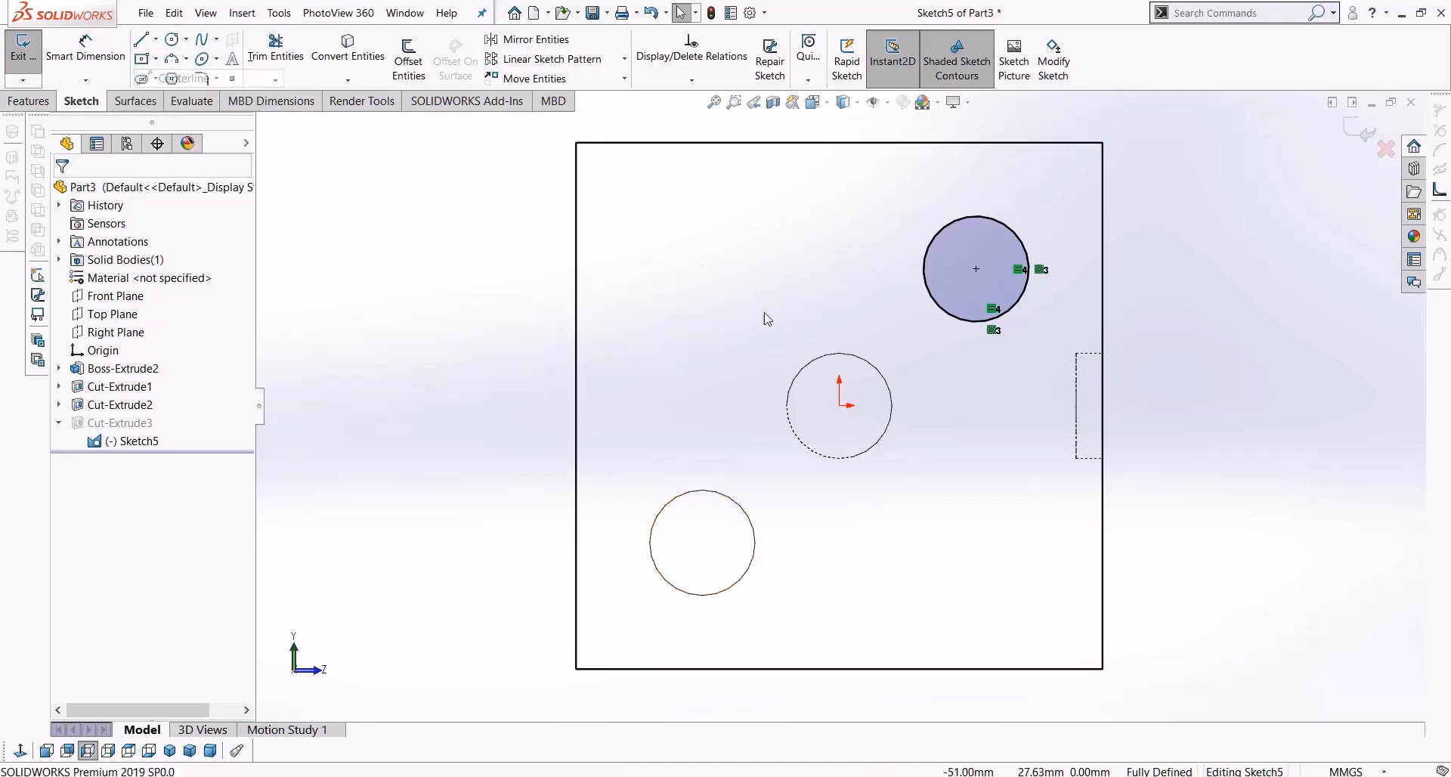
pyautogui.moveTo(842, 403)
pyautogui.mouseDown()
pyautogui.moveTo(821, 151)
pyautogui.moveTo(839, 173)
pyautogui.mouseUp()
pyautogui.press('Escape')
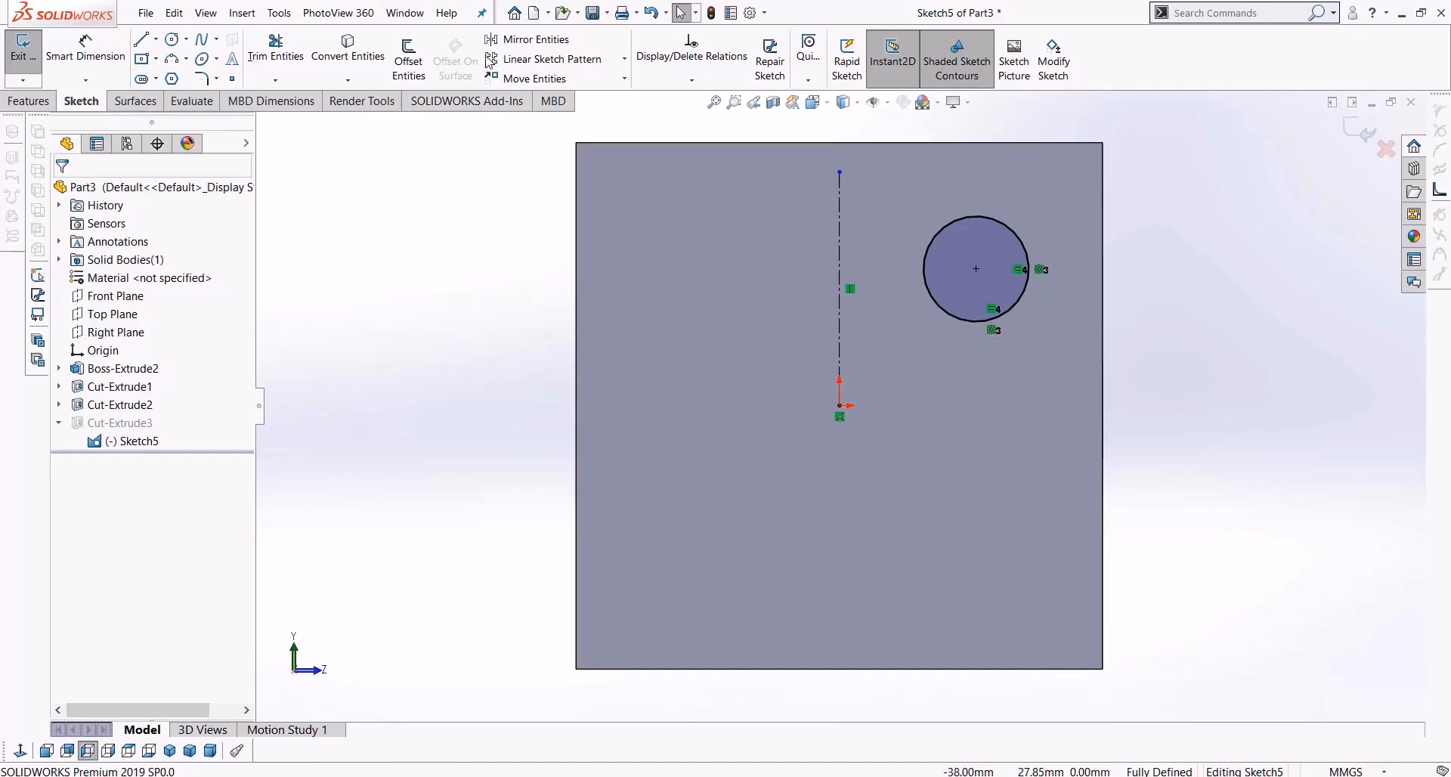
# Draw a horizontal centerline about 18.6 mm long from the origin toward the face's left edge
pyautogui.click(158, 41)
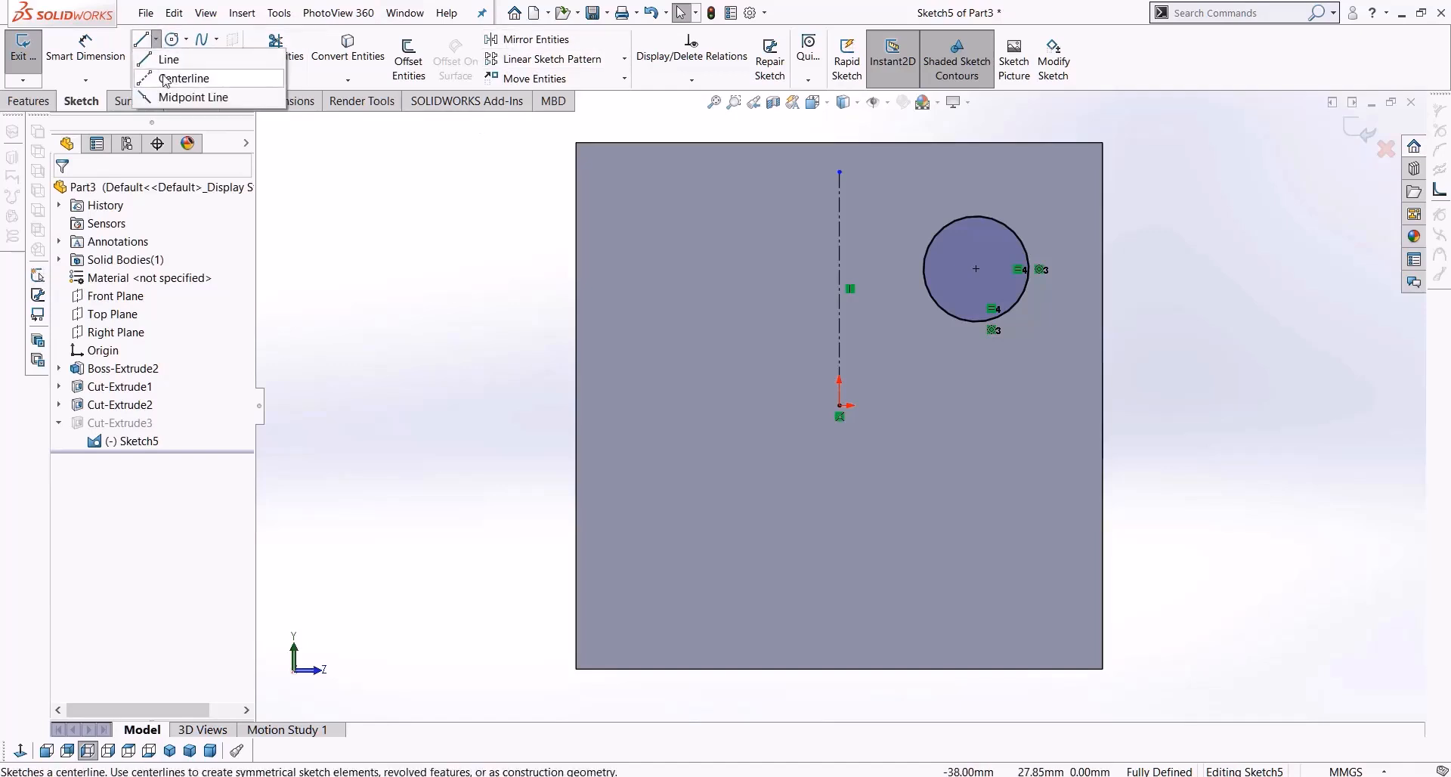
pyautogui.click(181, 78)
pyautogui.click(644, 406)
pyautogui.press('Escape')
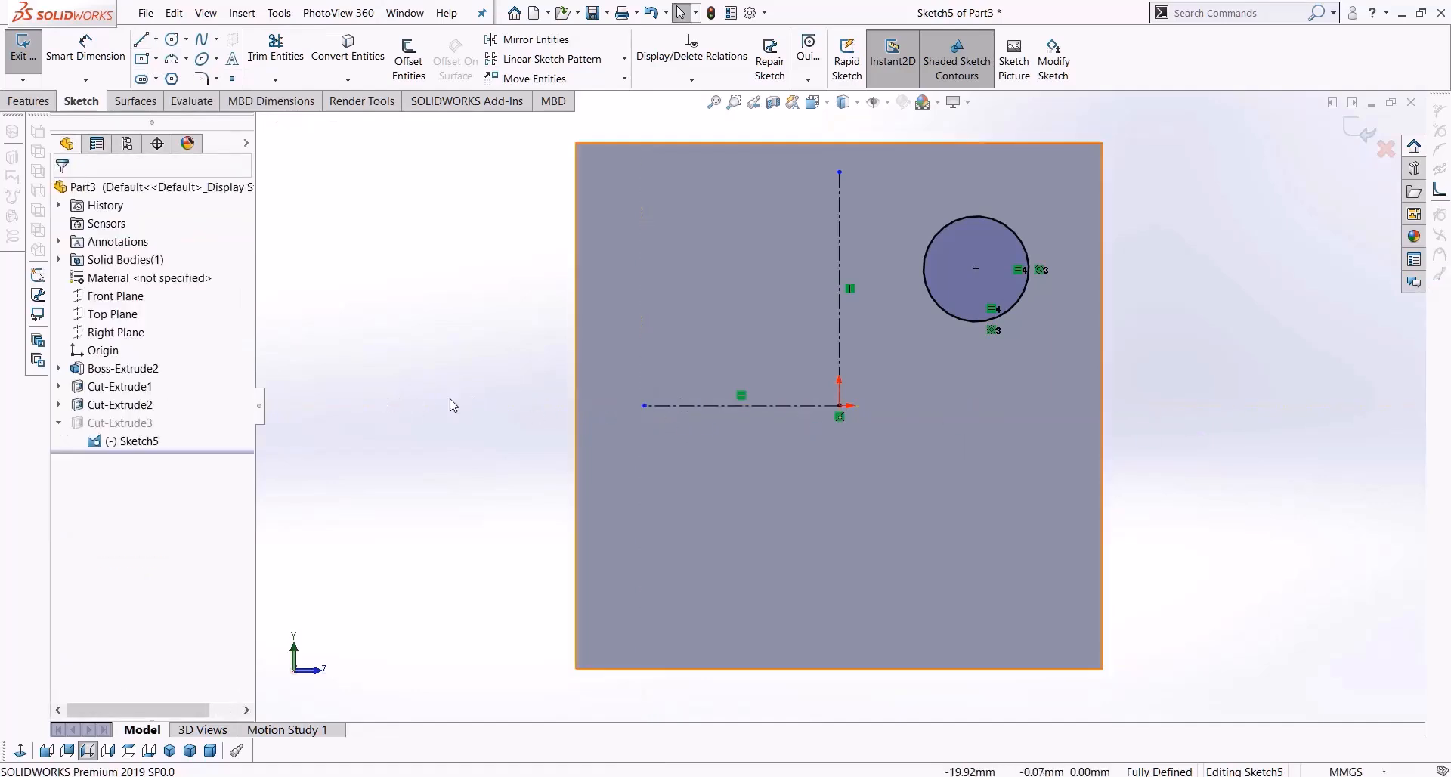
# Try infinite length on the horizontal centerline and restore its finite length
pyautogui.click(718, 408)
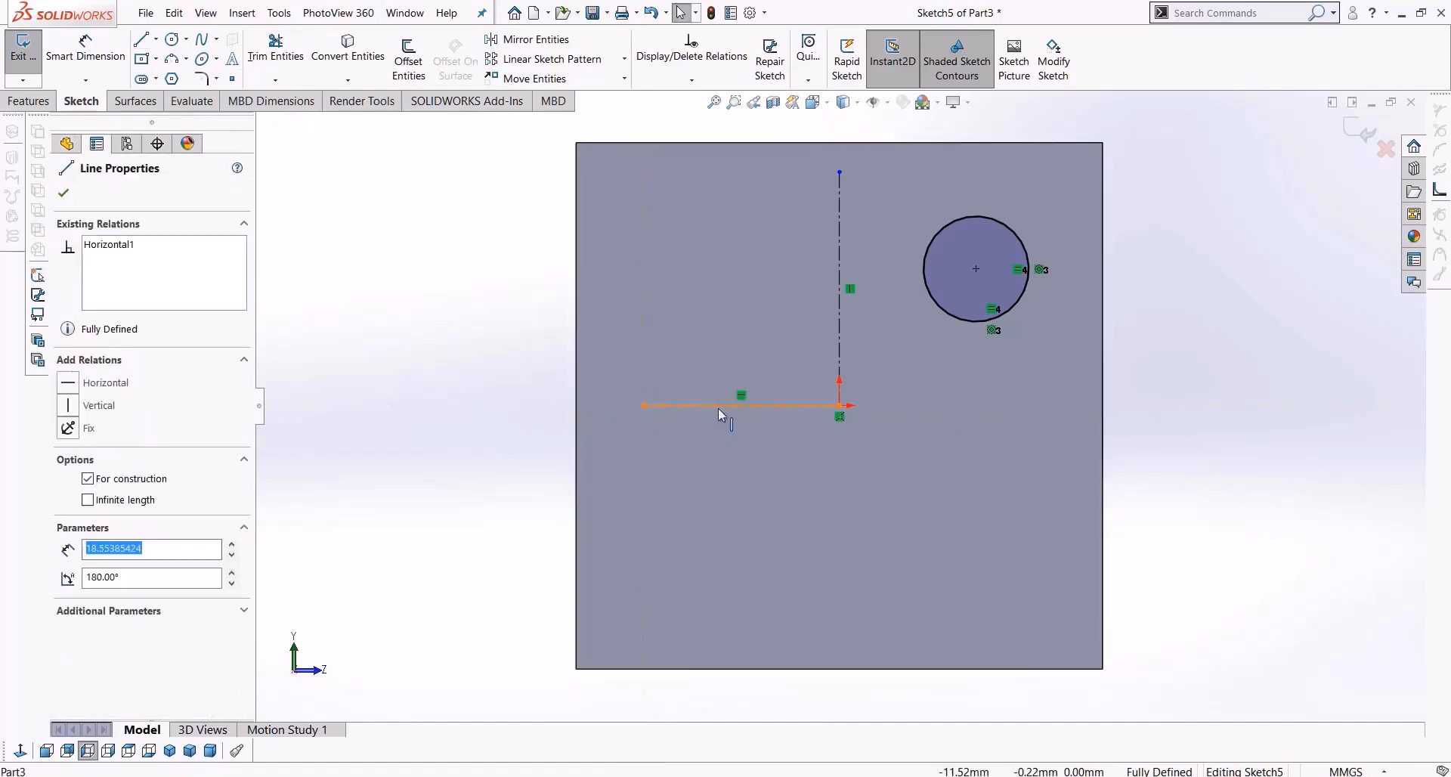
pyautogui.click(87, 500)
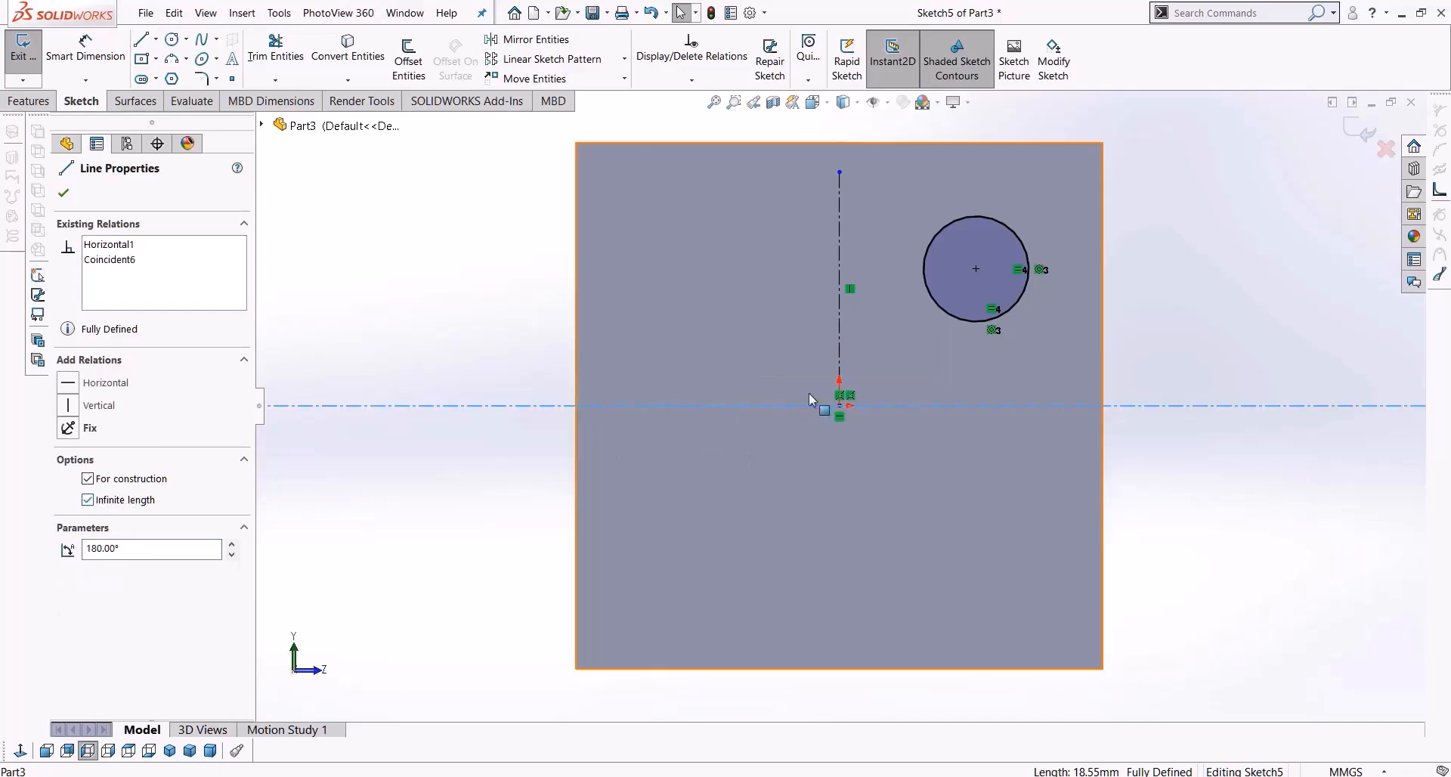
pyautogui.click(125, 502)
pyautogui.click(405, 458)
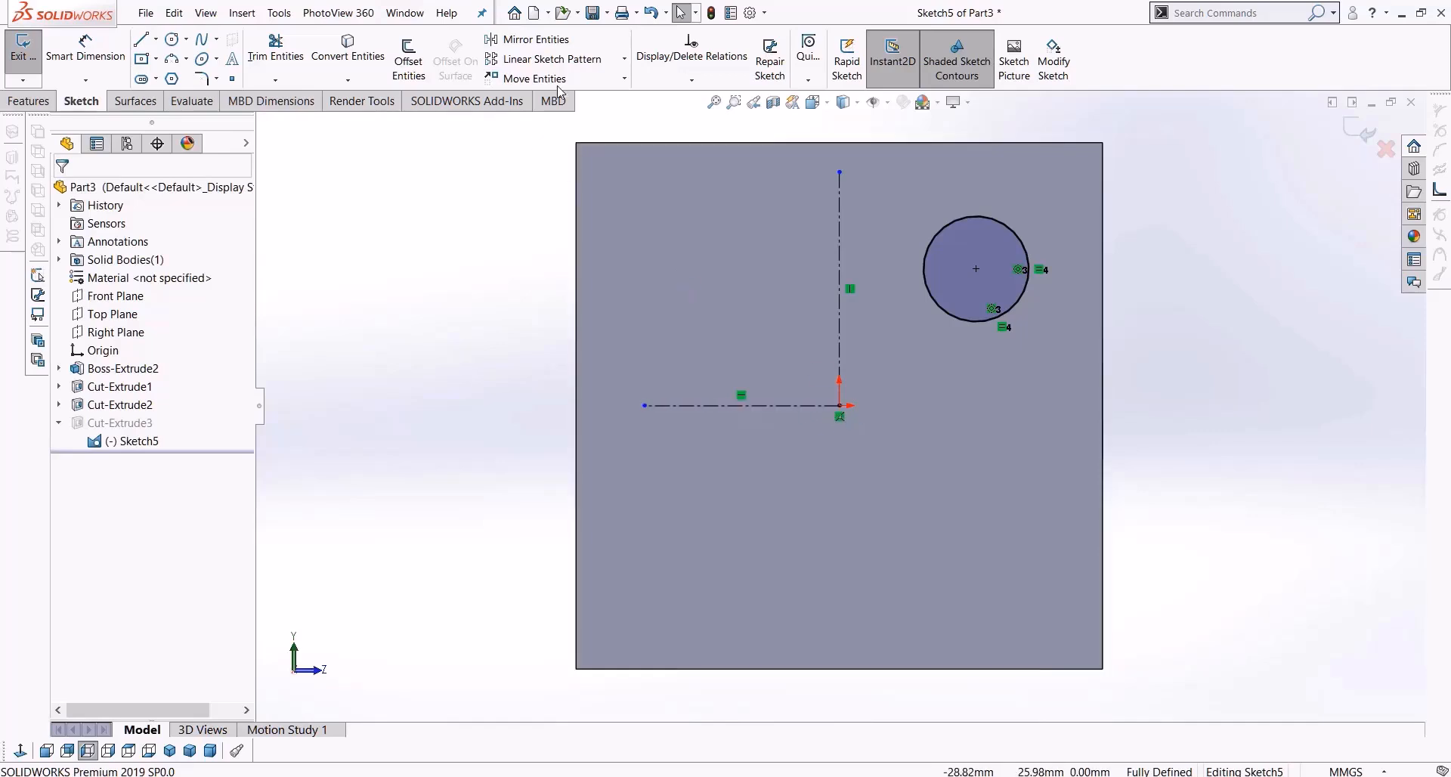
# Mirror the upper-right circle about the vertical centerline, keeping the original
pyautogui.click(526, 39)
pyautogui.click(954, 252)
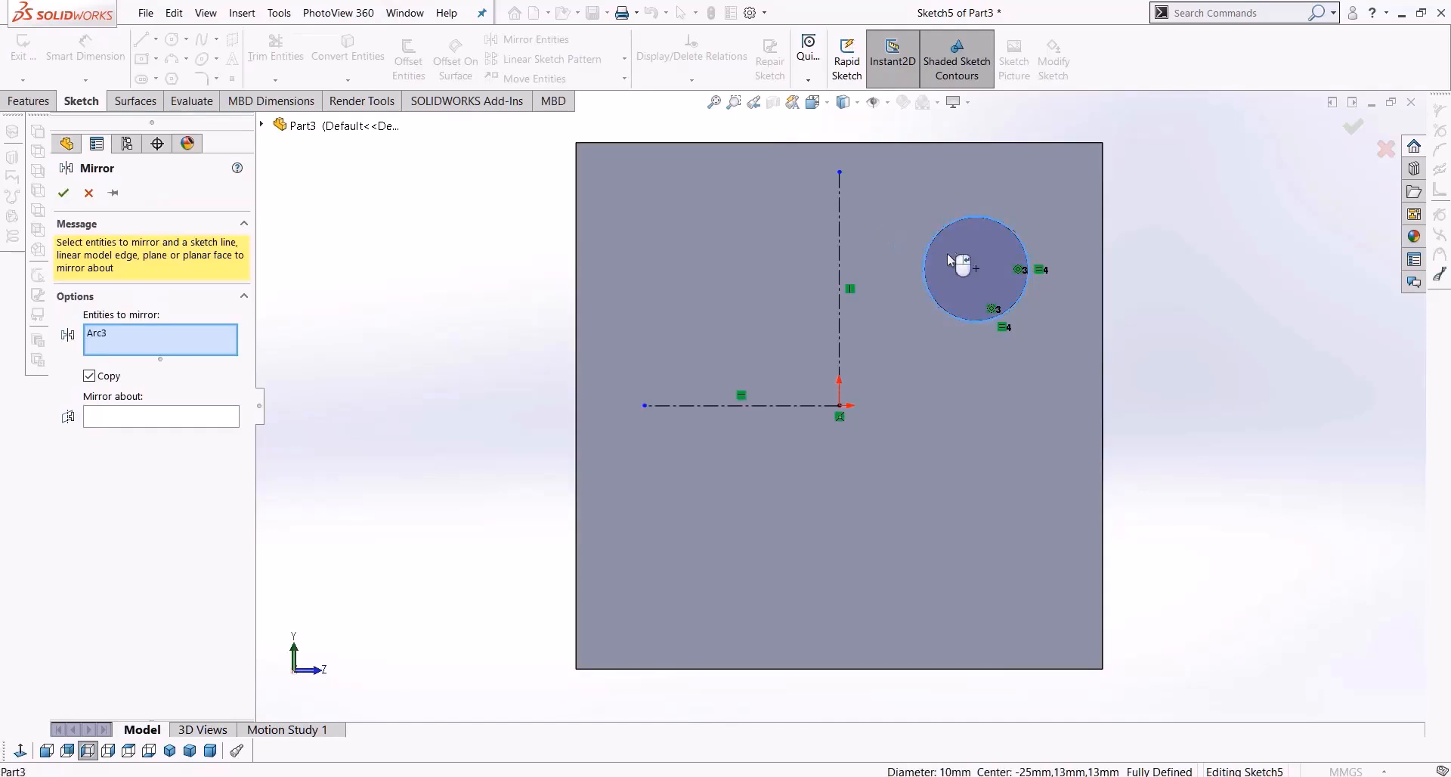
pyautogui.click(206, 411)
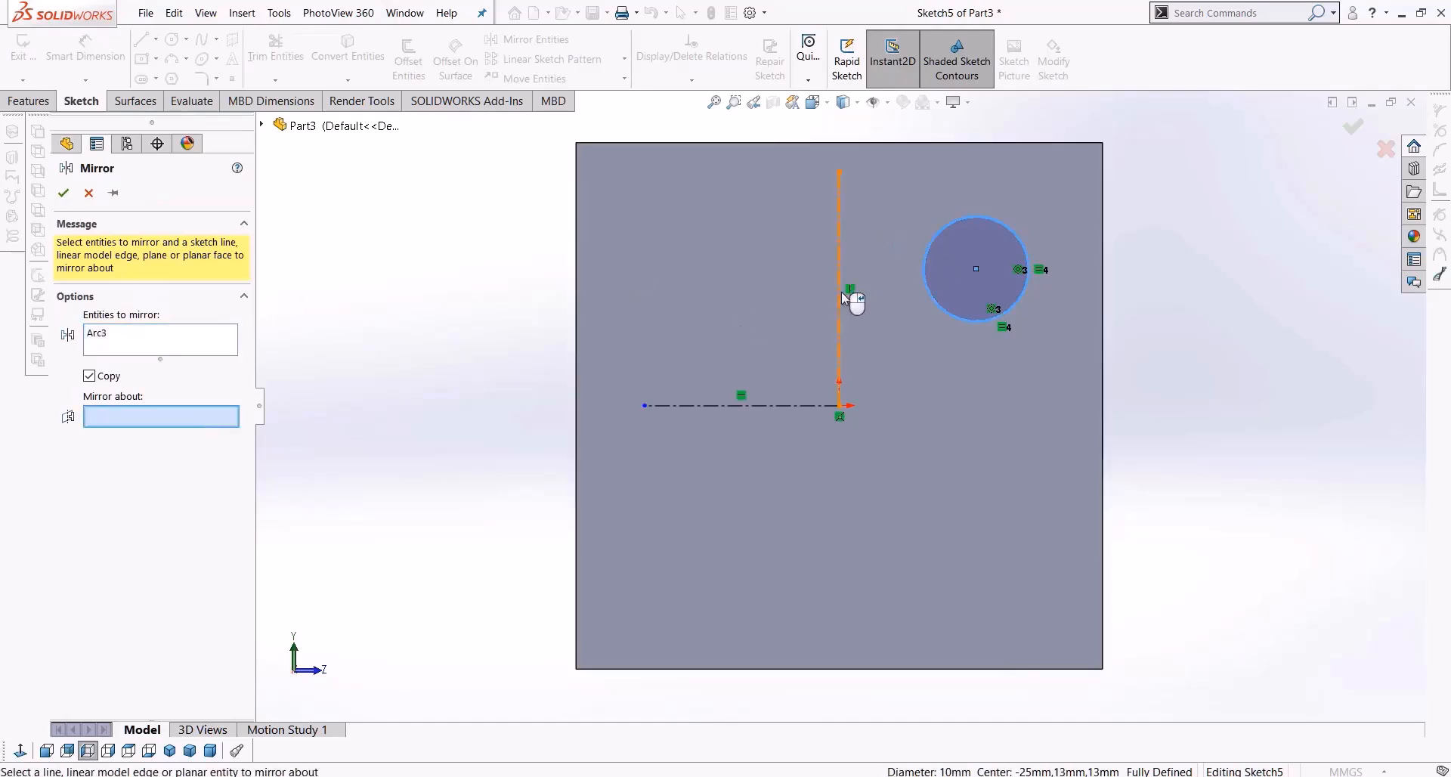
pyautogui.click(840, 295)
pyautogui.click(63, 194)
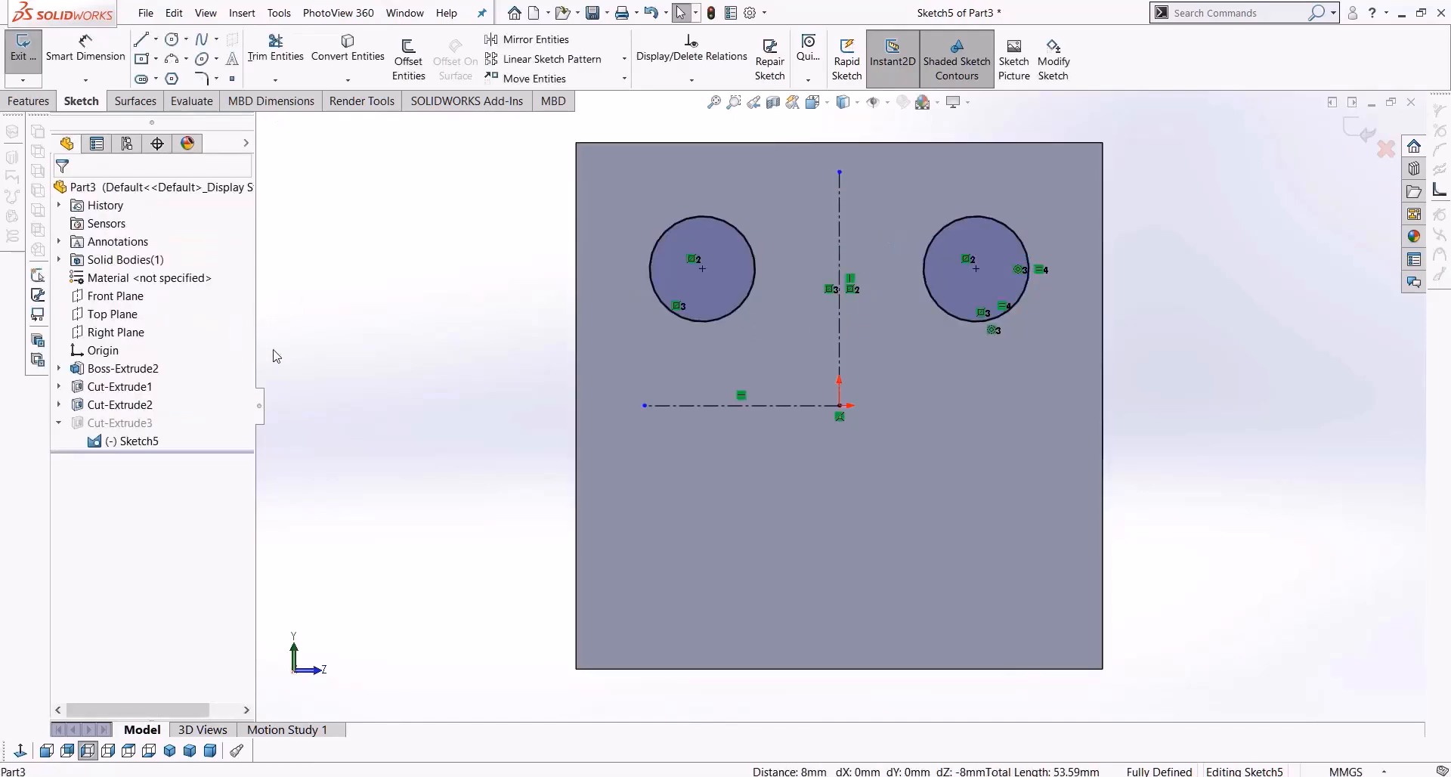
# Mirror both upper circles about the horizontal centerline to complete the four-circle layout
pyautogui.click(533, 40)
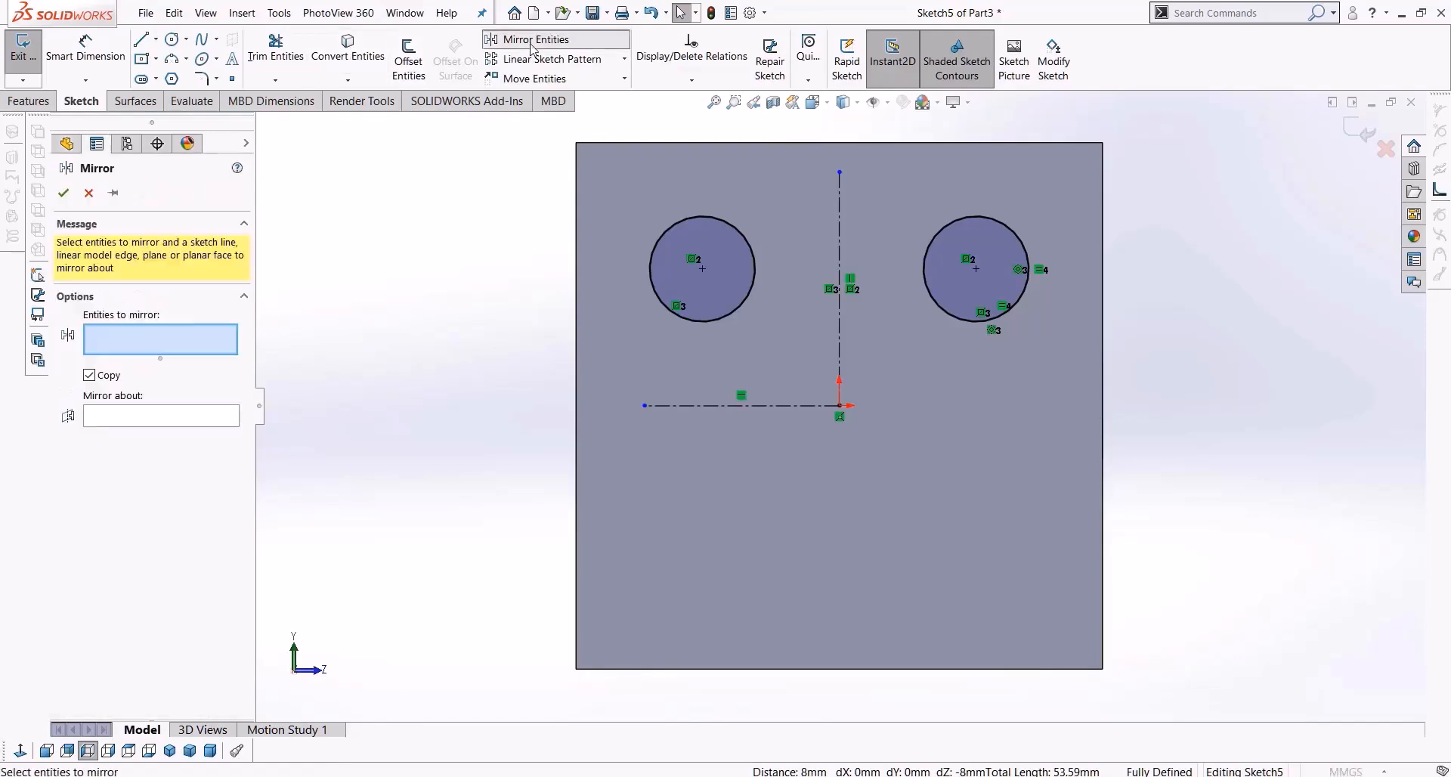
pyautogui.click(725, 306)
pyautogui.click(972, 289)
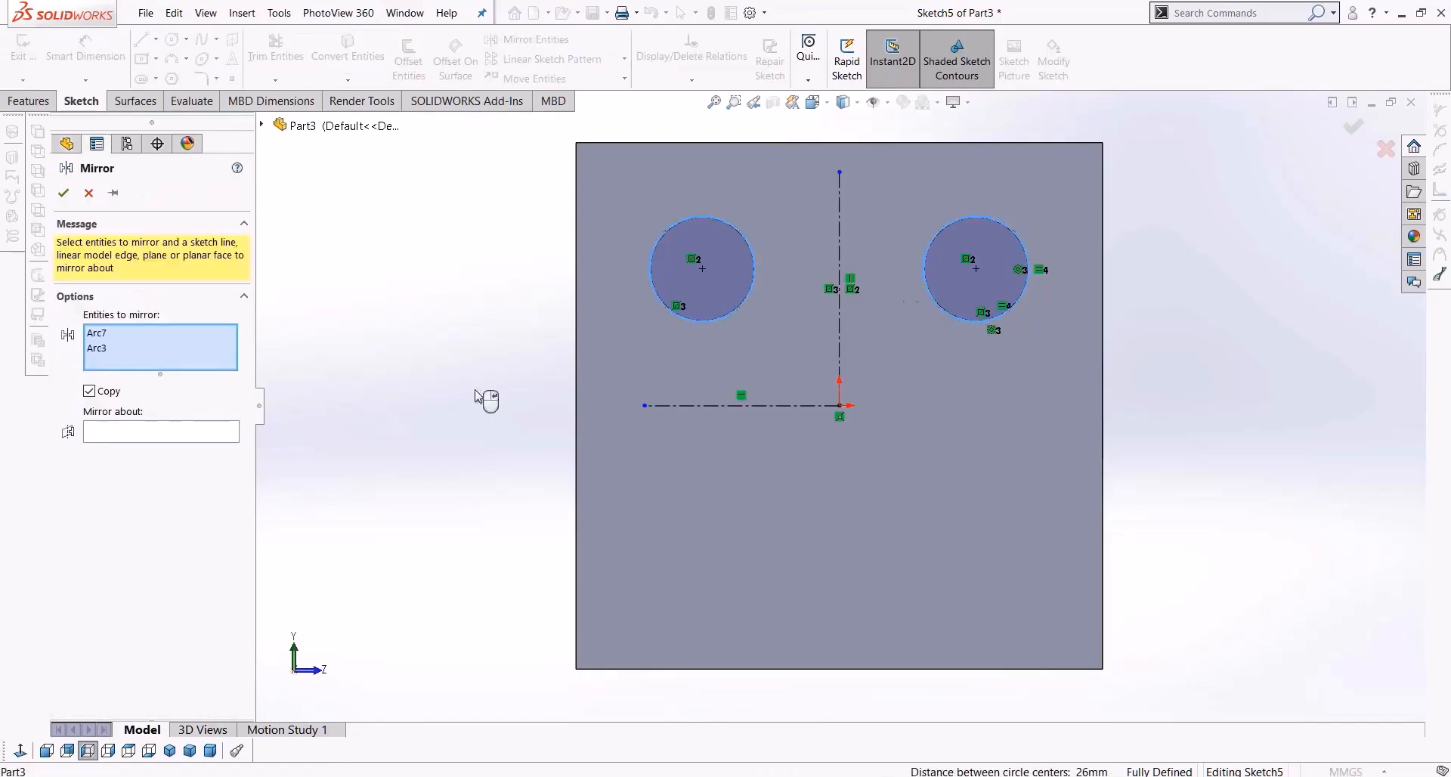
pyautogui.click(169, 434)
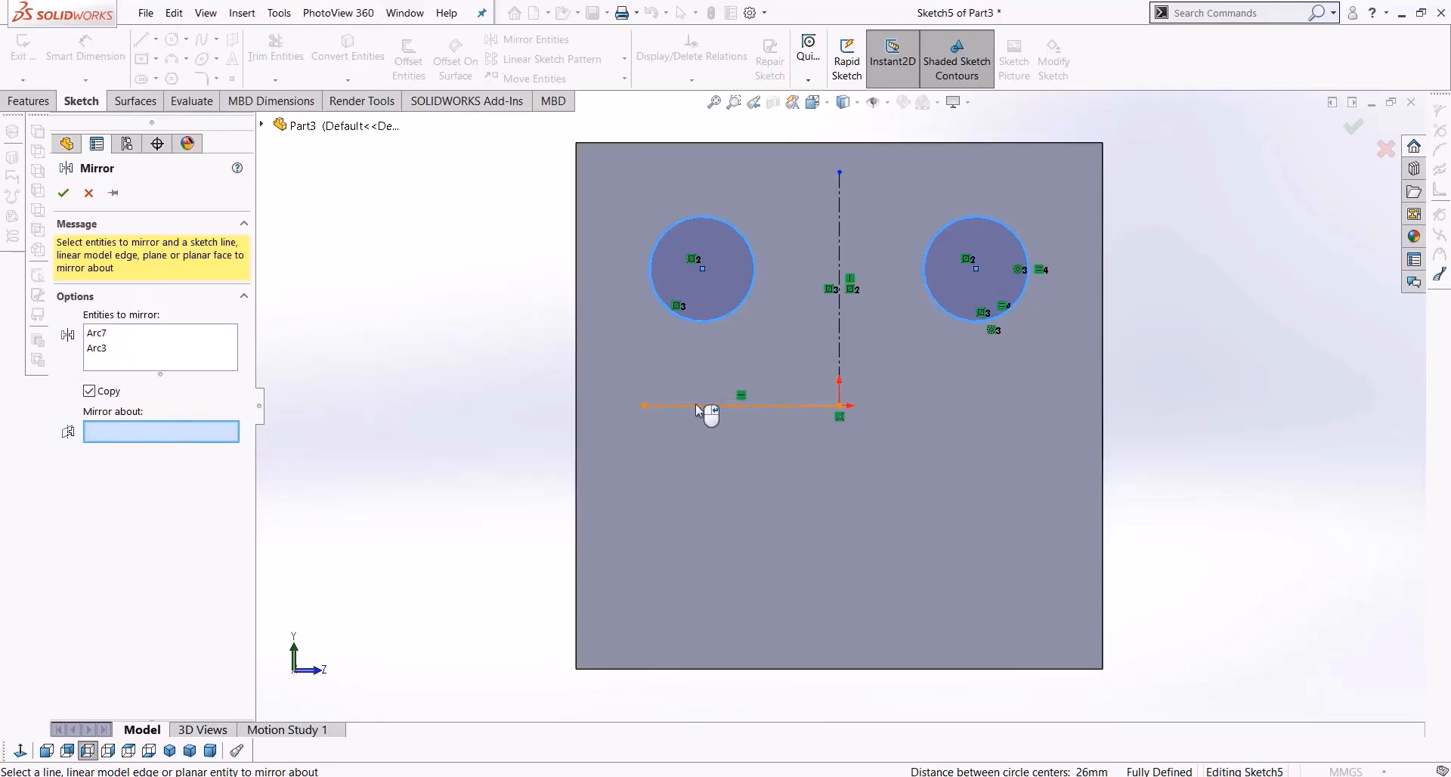
pyautogui.click(724, 406)
pyautogui.click(64, 193)
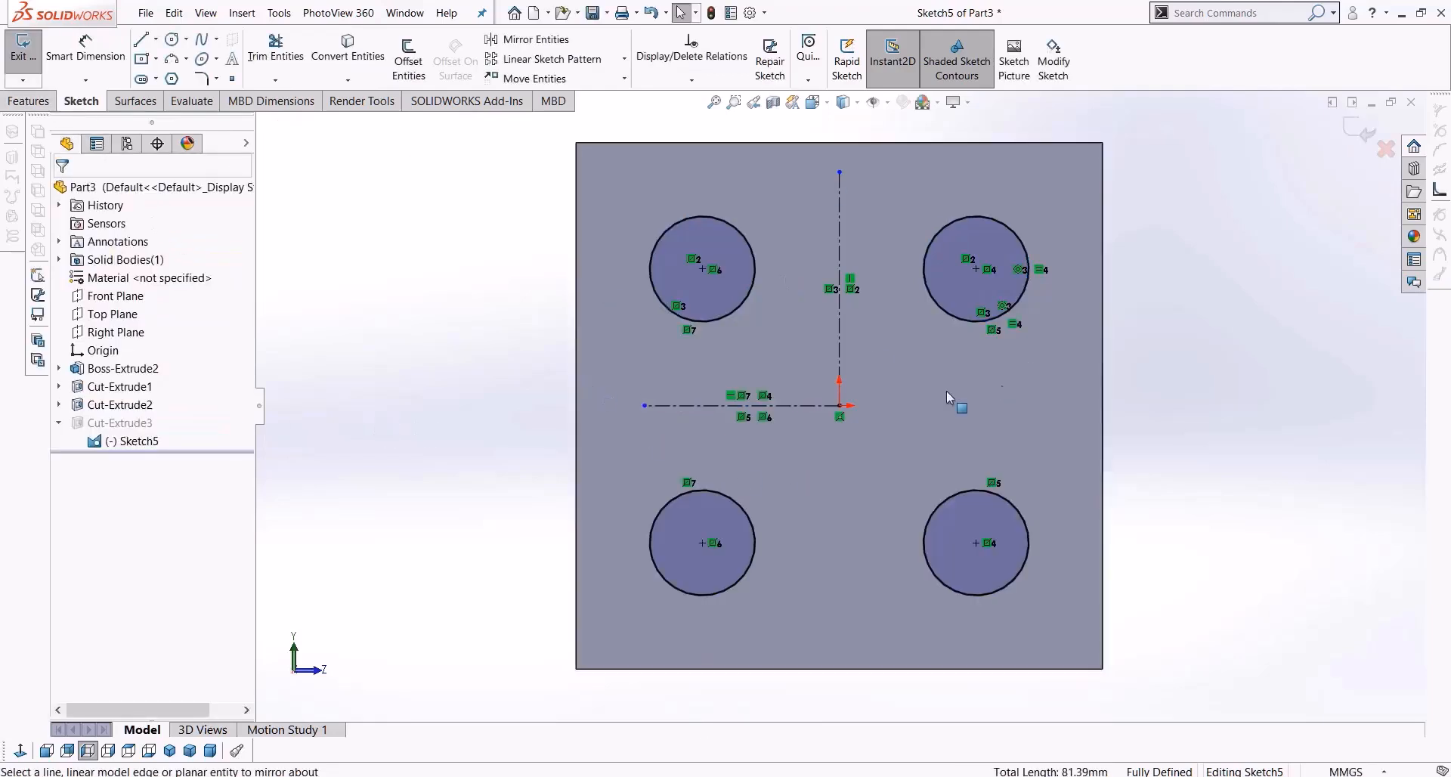
# Exit the four-circle sketch and delete the two-pocket cut feature on that face while keeping its sketch
pyautogui.click(28, 101)
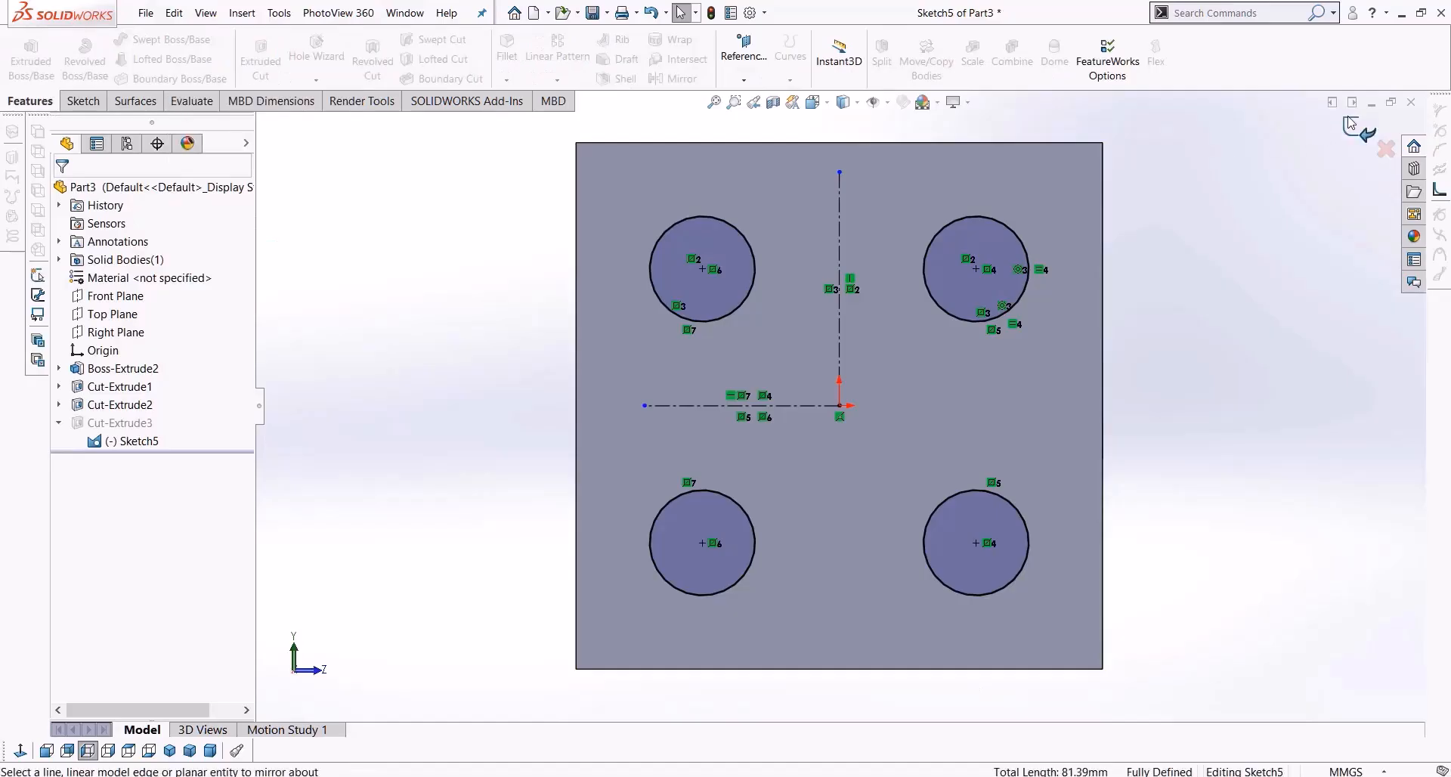
pyautogui.click(1360, 131)
pyautogui.hotkey('ctrl', '7')
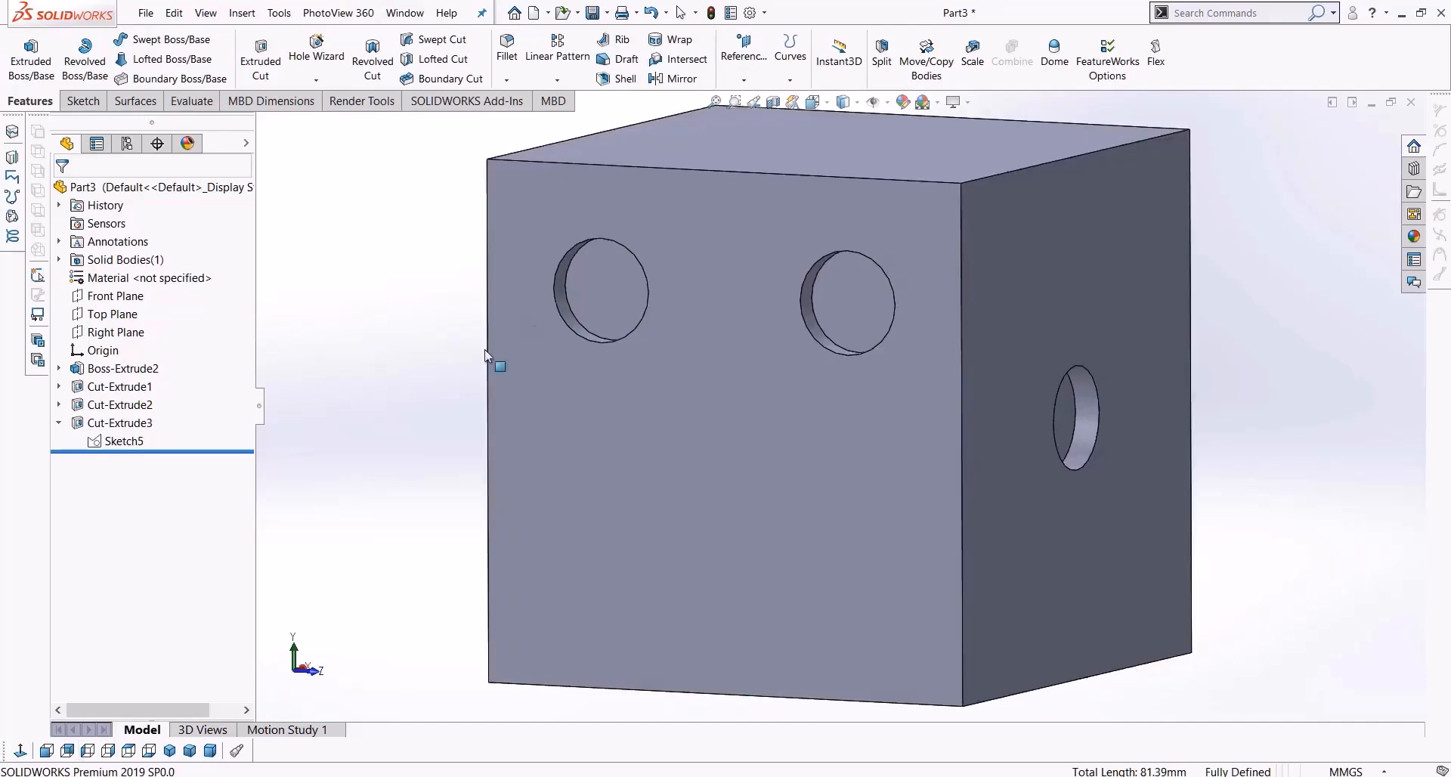
pyautogui.click(136, 425)
pyautogui.press('Delete')
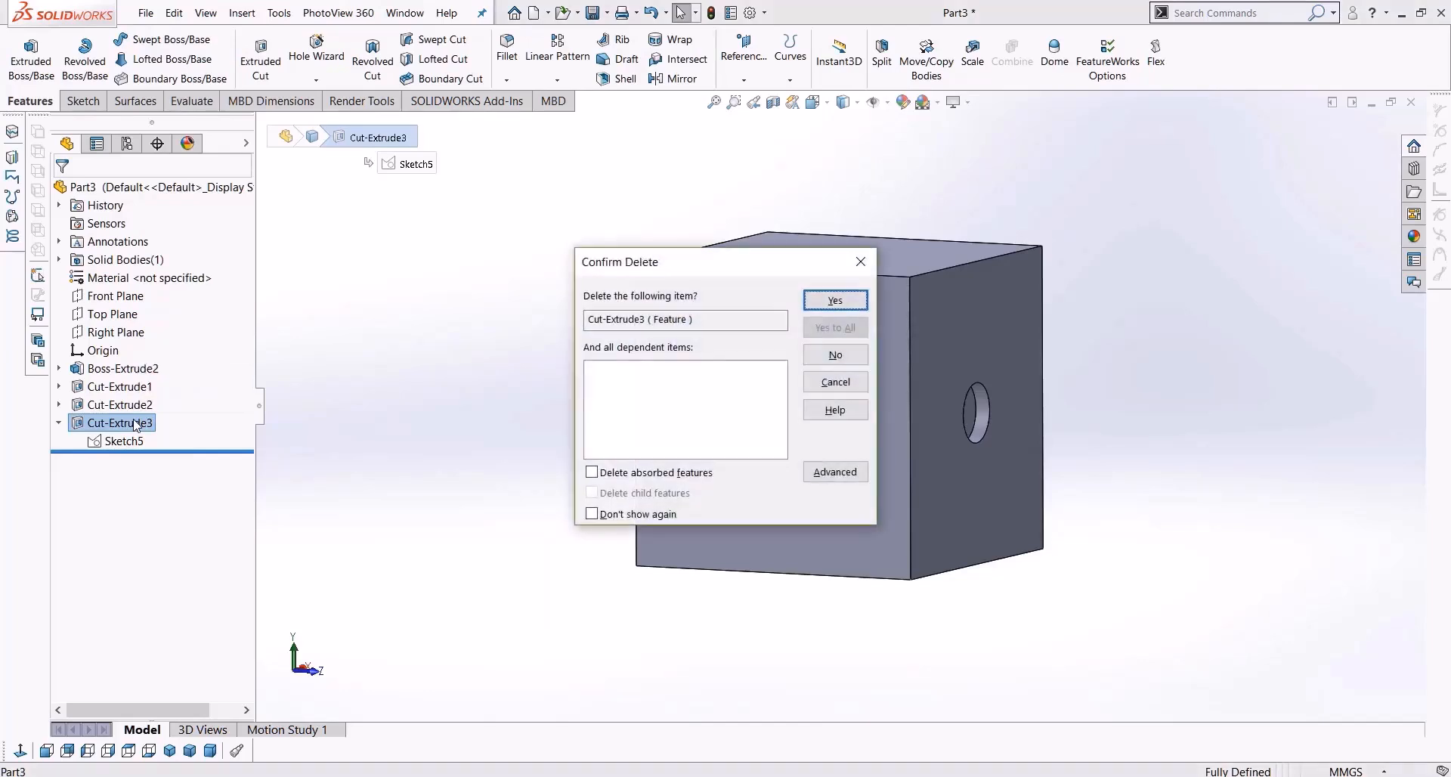
pyautogui.press('Return')
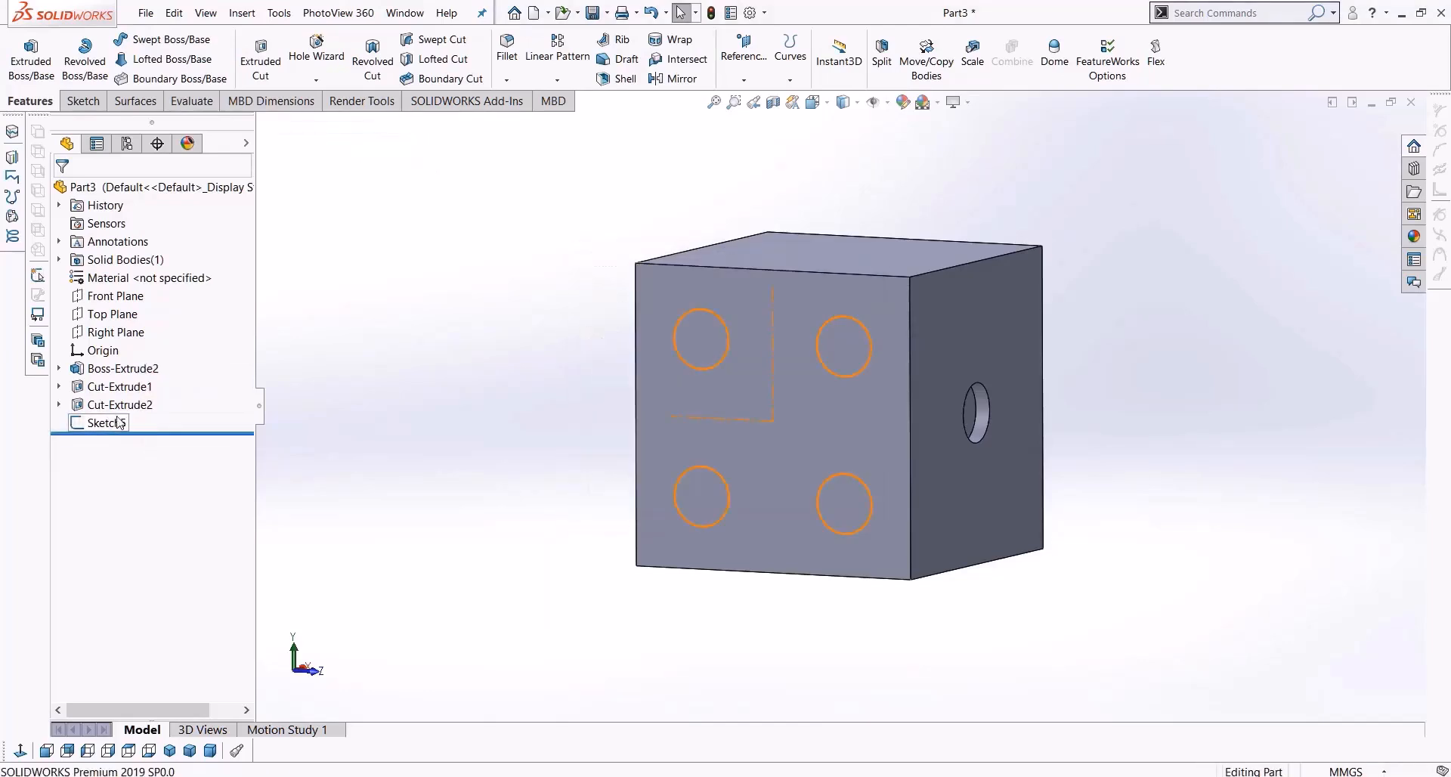
# Cut-extrude the four-circle sketch as blind pockets 2.50 mm deep
pyautogui.rightClick(115, 424)
pyautogui.click(364, 291)
pyautogui.click(106, 423)
pyautogui.click(251, 68)
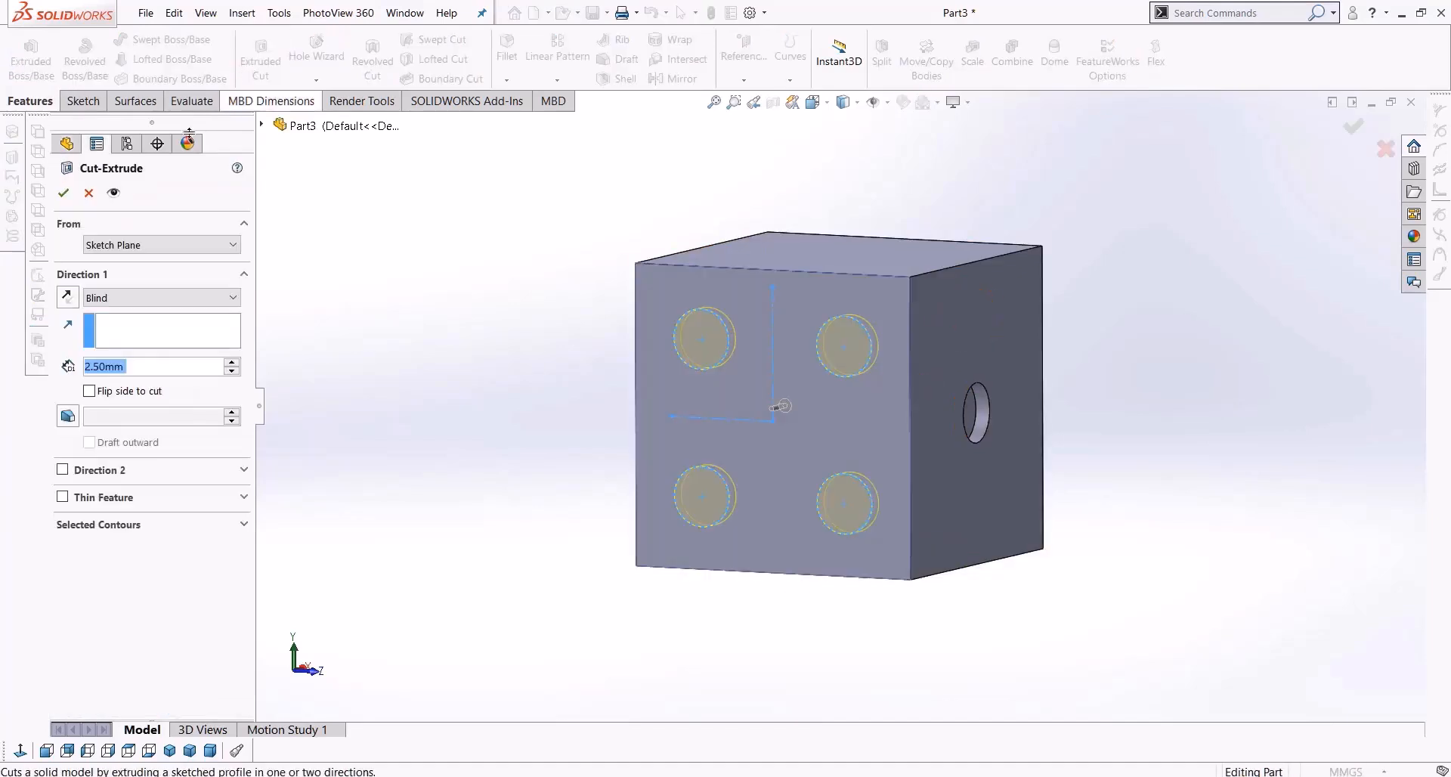
pyautogui.click(63, 192)
# Start a sketch on the blank face adjacent to the four-pocket face, viewed normal to it
pyautogui.moveTo(506, 446)
pyautogui.mouseDown(button='middle')
pyautogui.moveTo(314, 438)
pyautogui.moveTo(713, 442)
pyautogui.moveTo(534, 518)
pyautogui.moveTo(482, 508)
pyautogui.moveTo(683, 457)
pyautogui.moveTo(755, 458)
pyautogui.moveTo(528, 476)
pyautogui.moveTo(672, 505)
pyautogui.moveTo(702, 427)
pyautogui.moveTo(692, 371)
pyautogui.moveTo(728, 432)
pyautogui.moveTo(683, 248)
pyautogui.moveTo(457, 275)
pyautogui.moveTo(804, 506)
pyautogui.moveTo(693, 408)
pyautogui.moveTo(837, 571)
pyautogui.moveTo(753, 347)
pyautogui.mouseUp(button='middle')
pyautogui.click(752, 348)
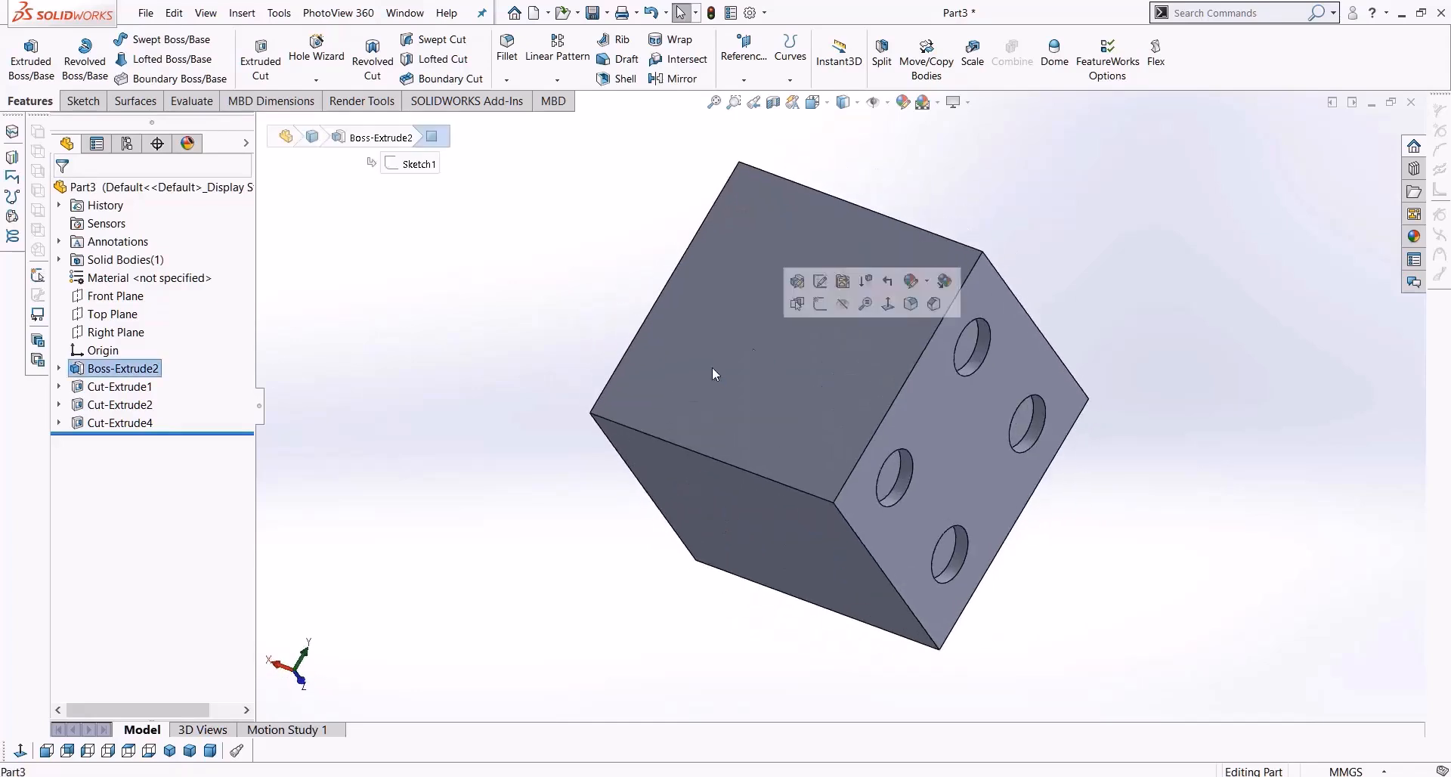
pyautogui.click(32, 77)
pyautogui.click(32, 77)
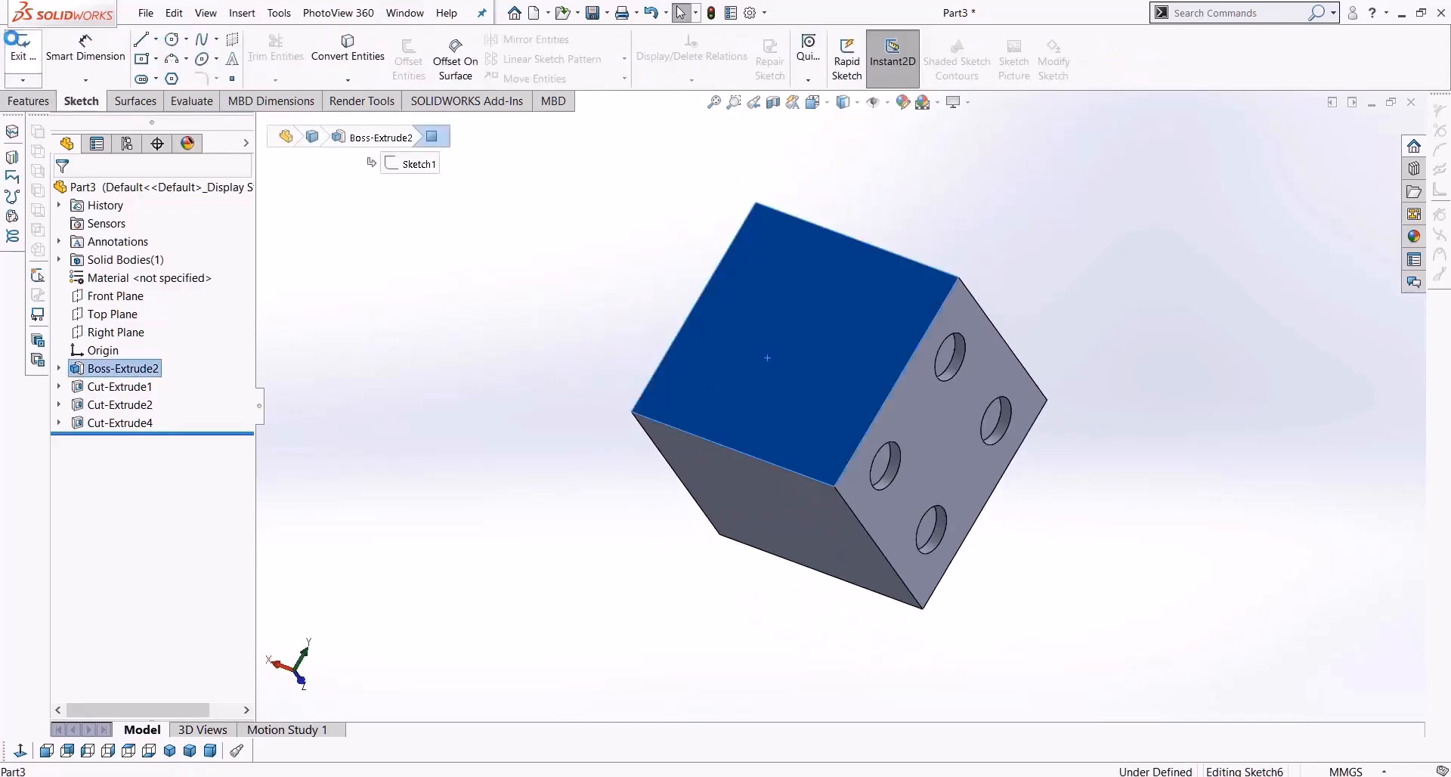
pyautogui.click(20, 750)
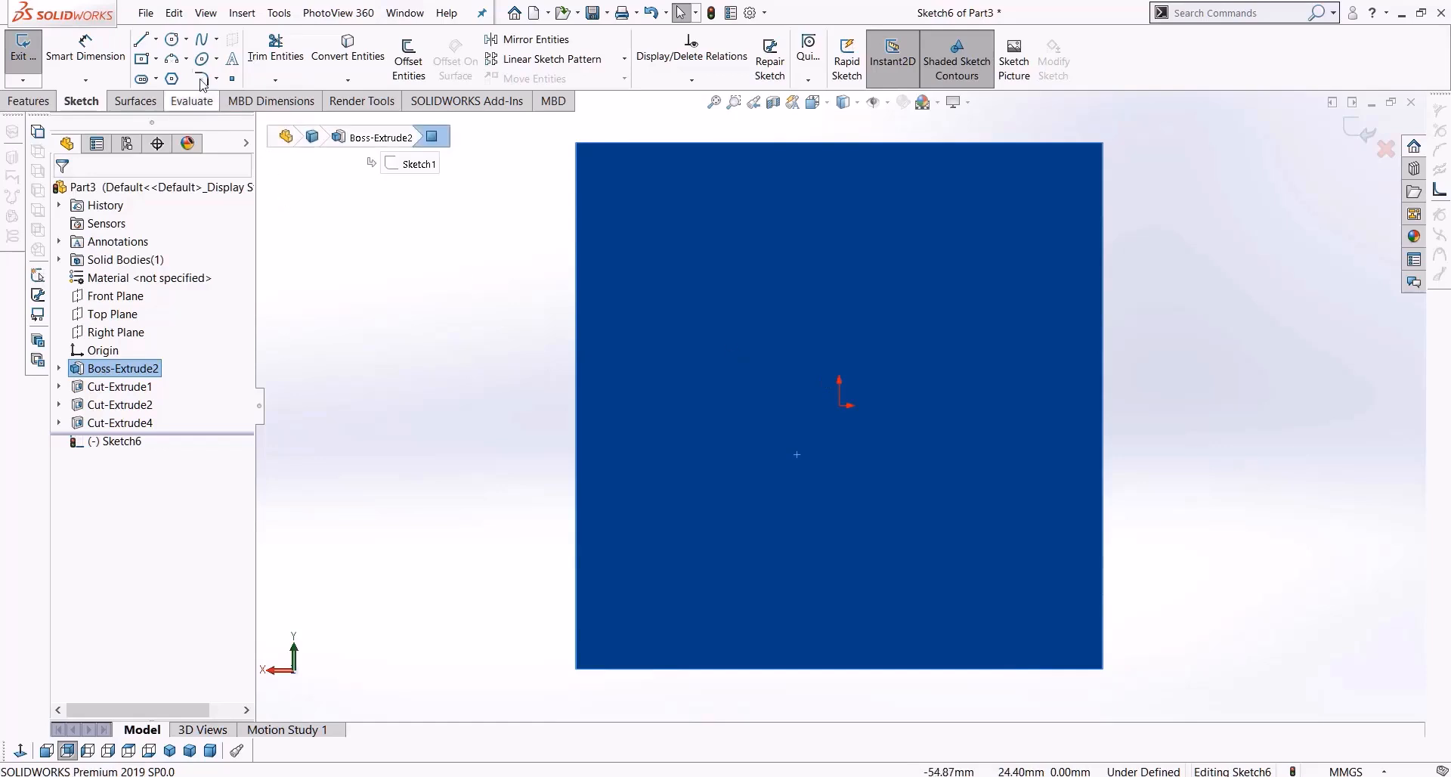
# Draw a diagonal centerline from the face's upper-left corner to its lower-right corner
pyautogui.click(155, 39)
pyautogui.click(175, 76)
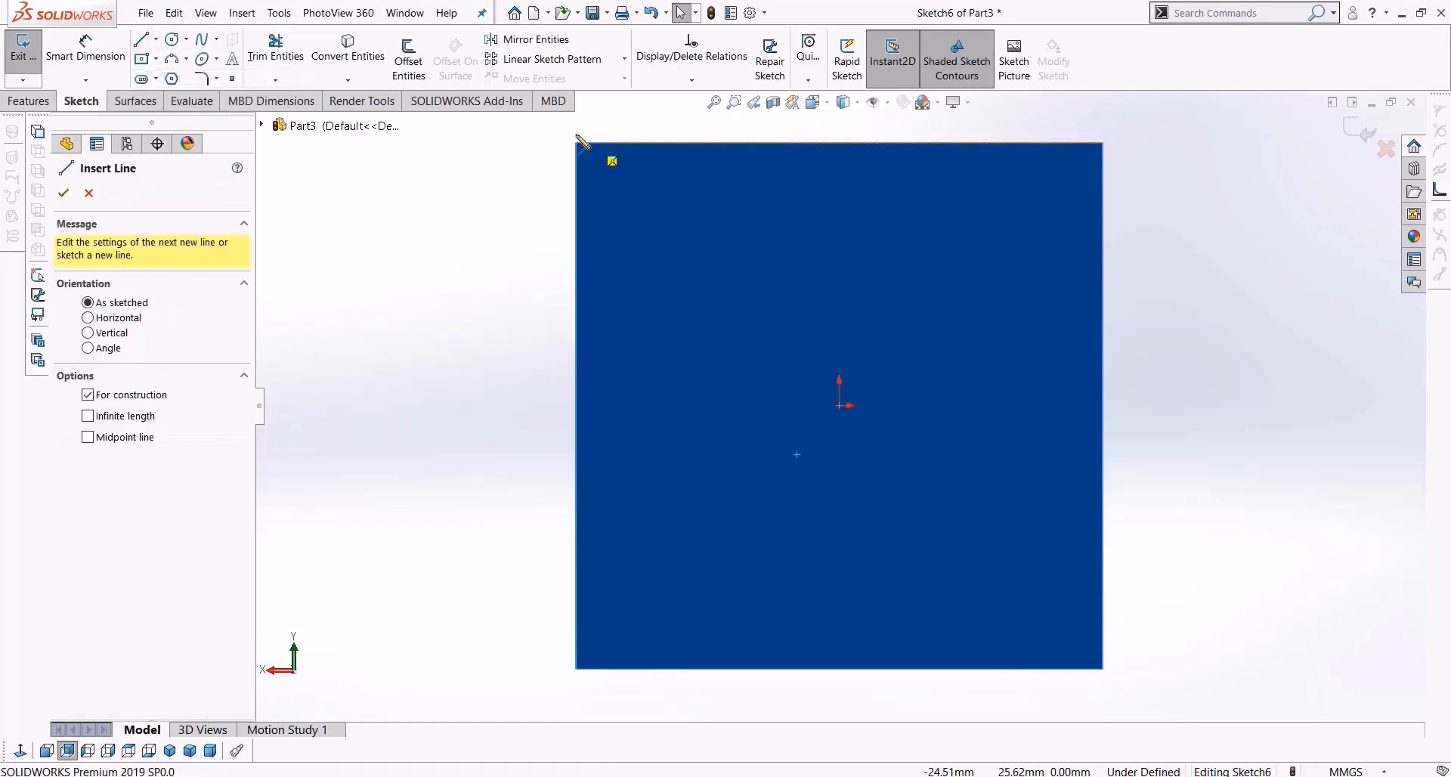
pyautogui.click(577, 142)
pyautogui.click(1102, 668)
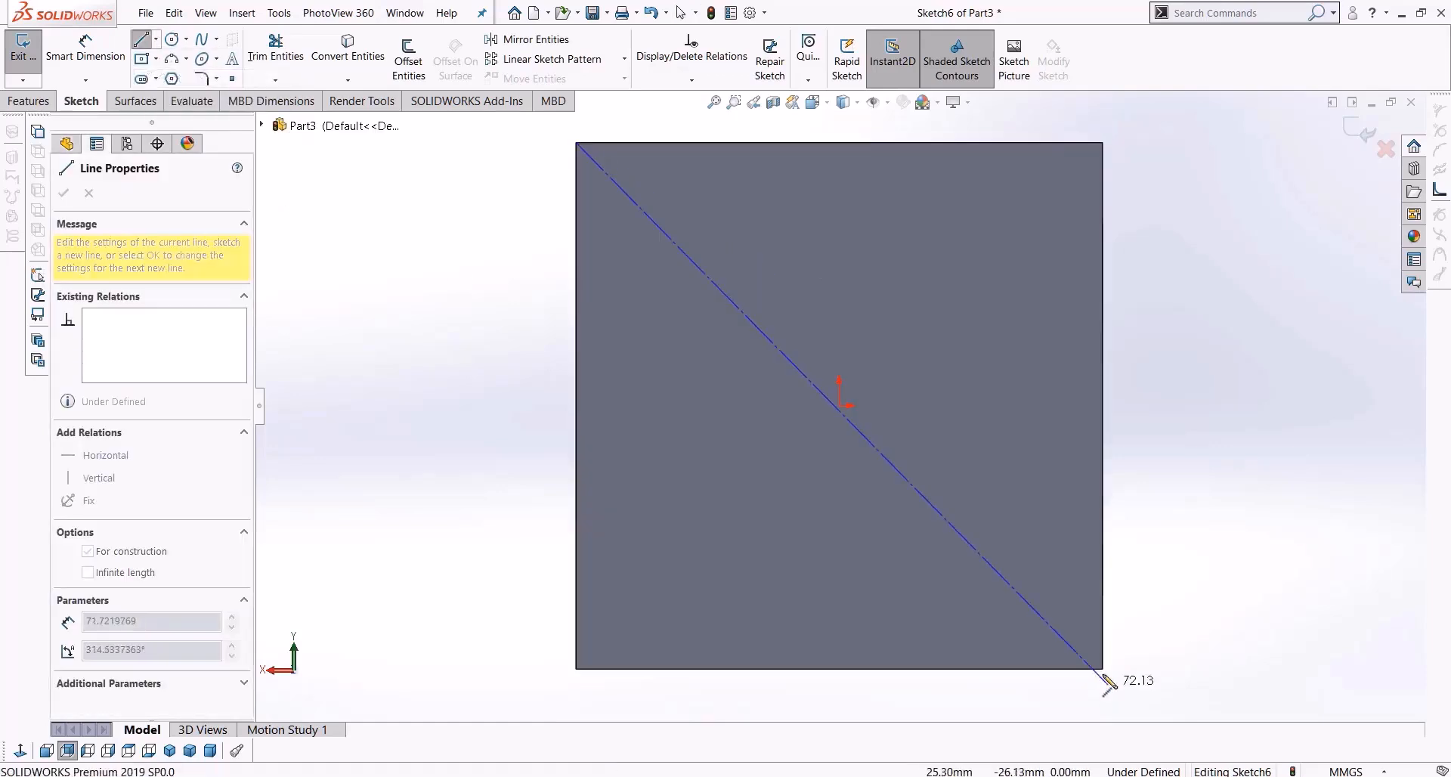
pyautogui.press('Escape')
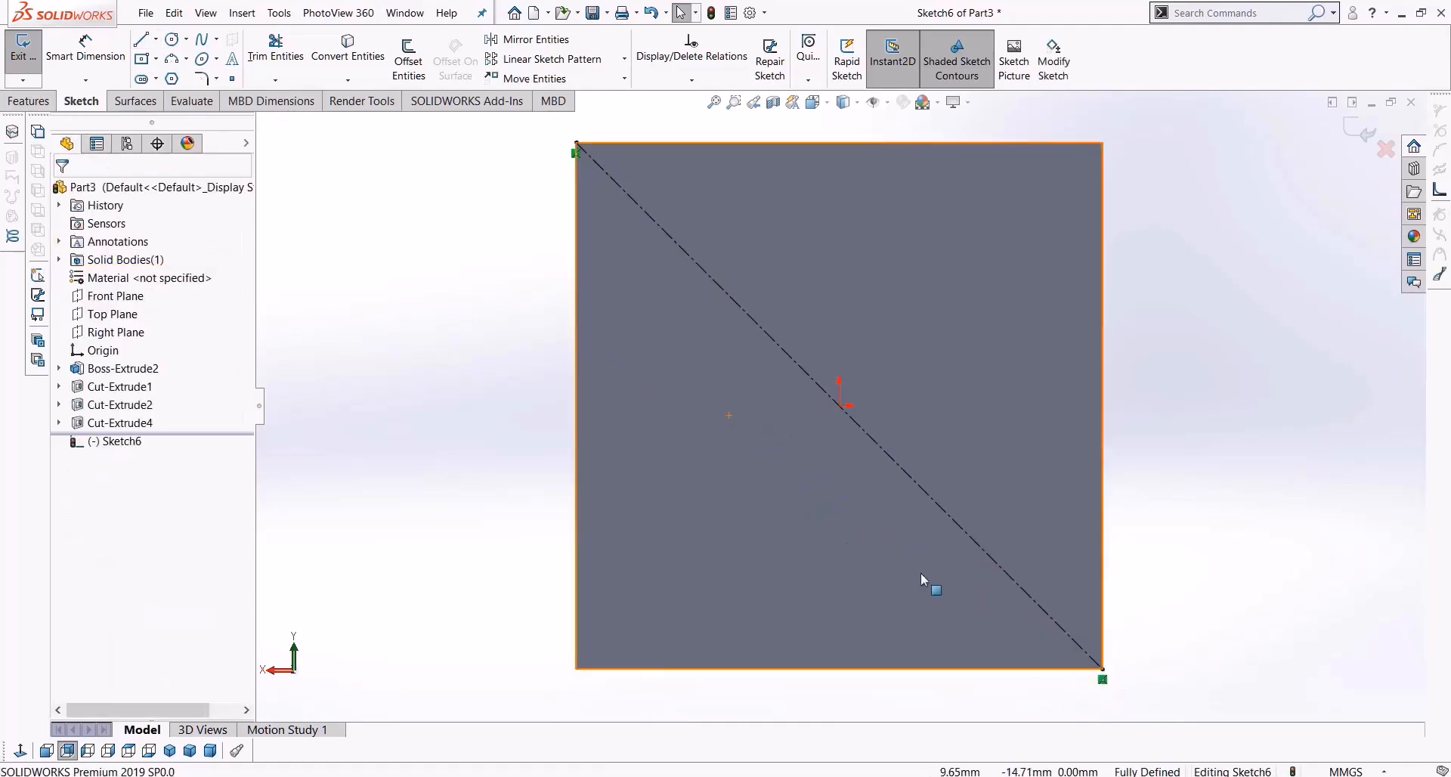
# Sketch a circle about 10.9 mm in diameter, centred on the upper-left half of the diagonal centerline
pyautogui.click(172, 38)
pyautogui.click(686, 252)
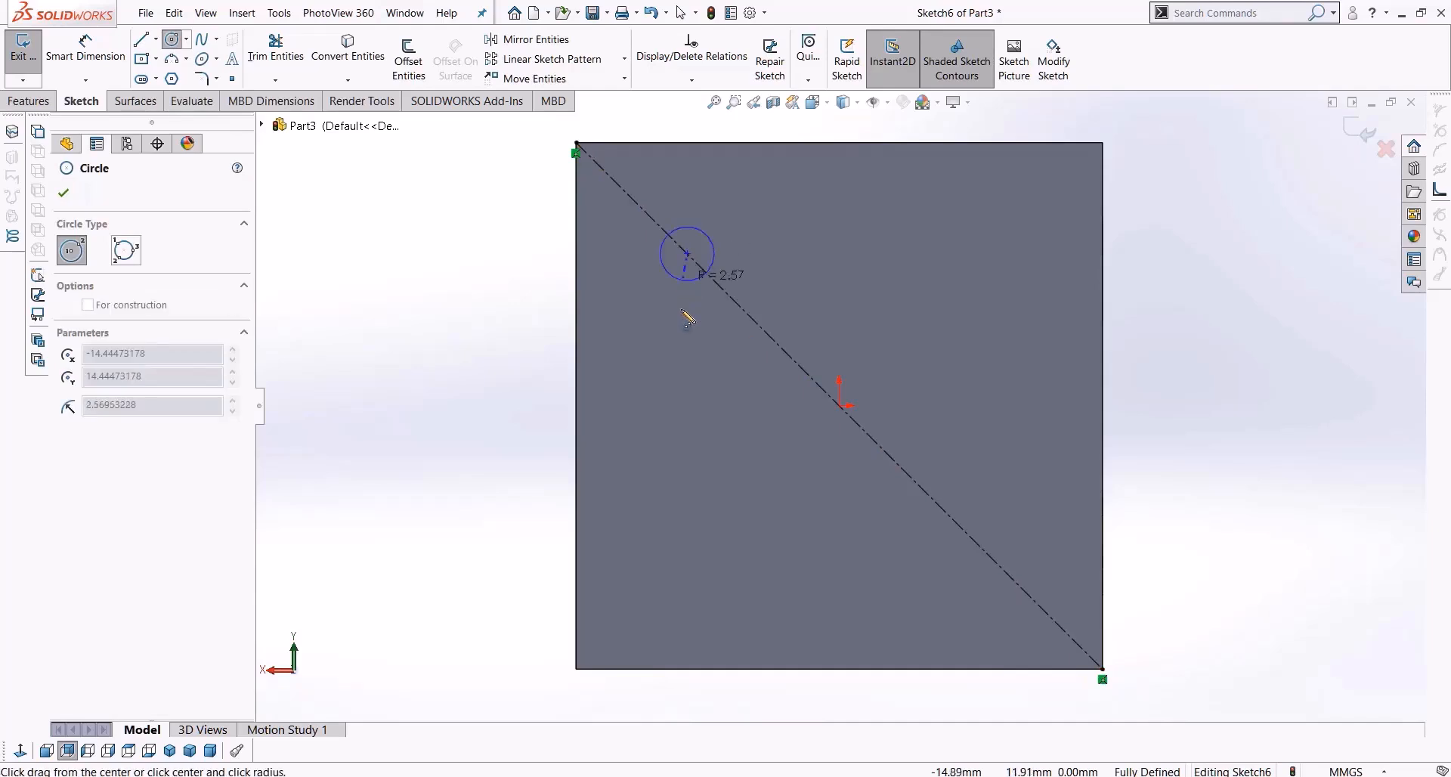
pyautogui.click(687, 310)
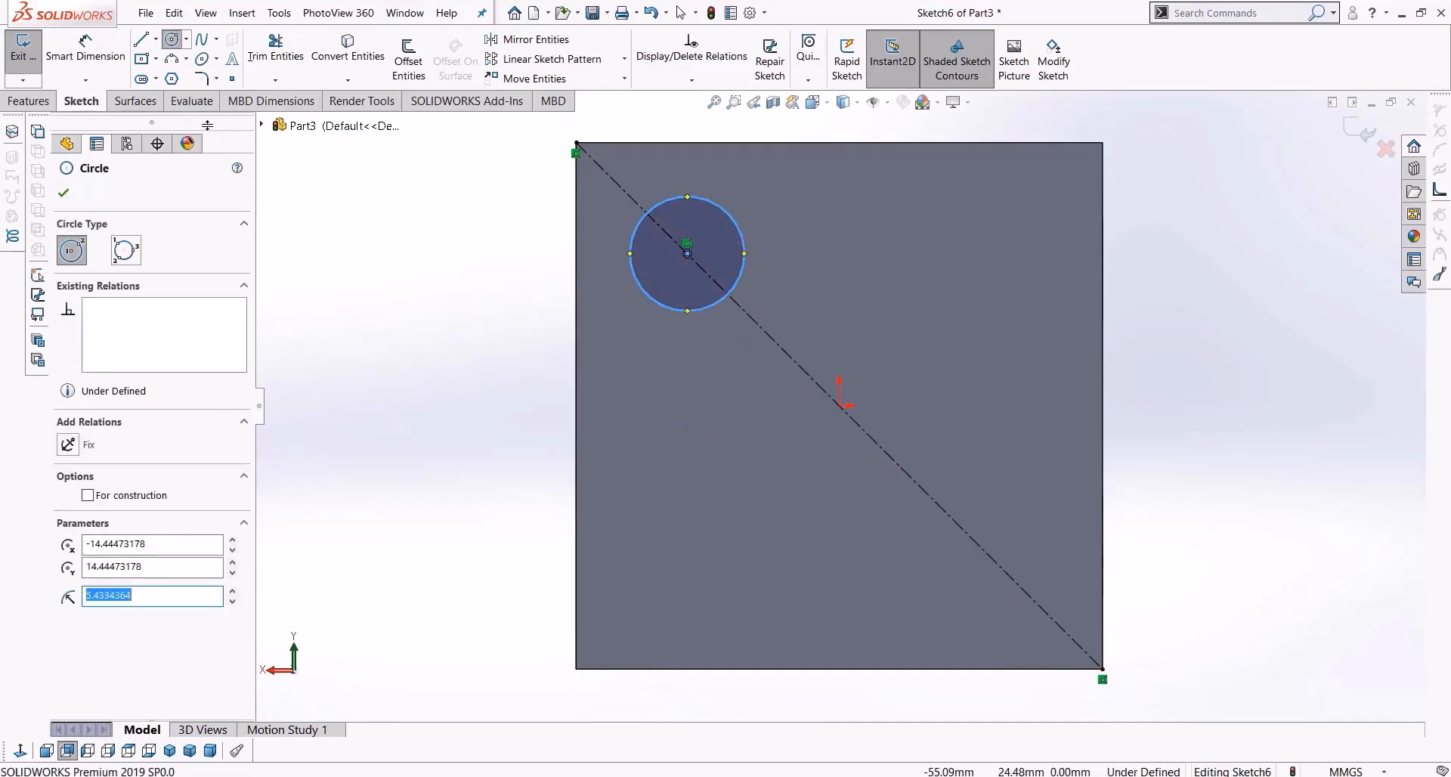
# Dimension the circle's centre 12 mm from the face's left edge
pyautogui.click(87, 54)
pyautogui.click(644, 293)
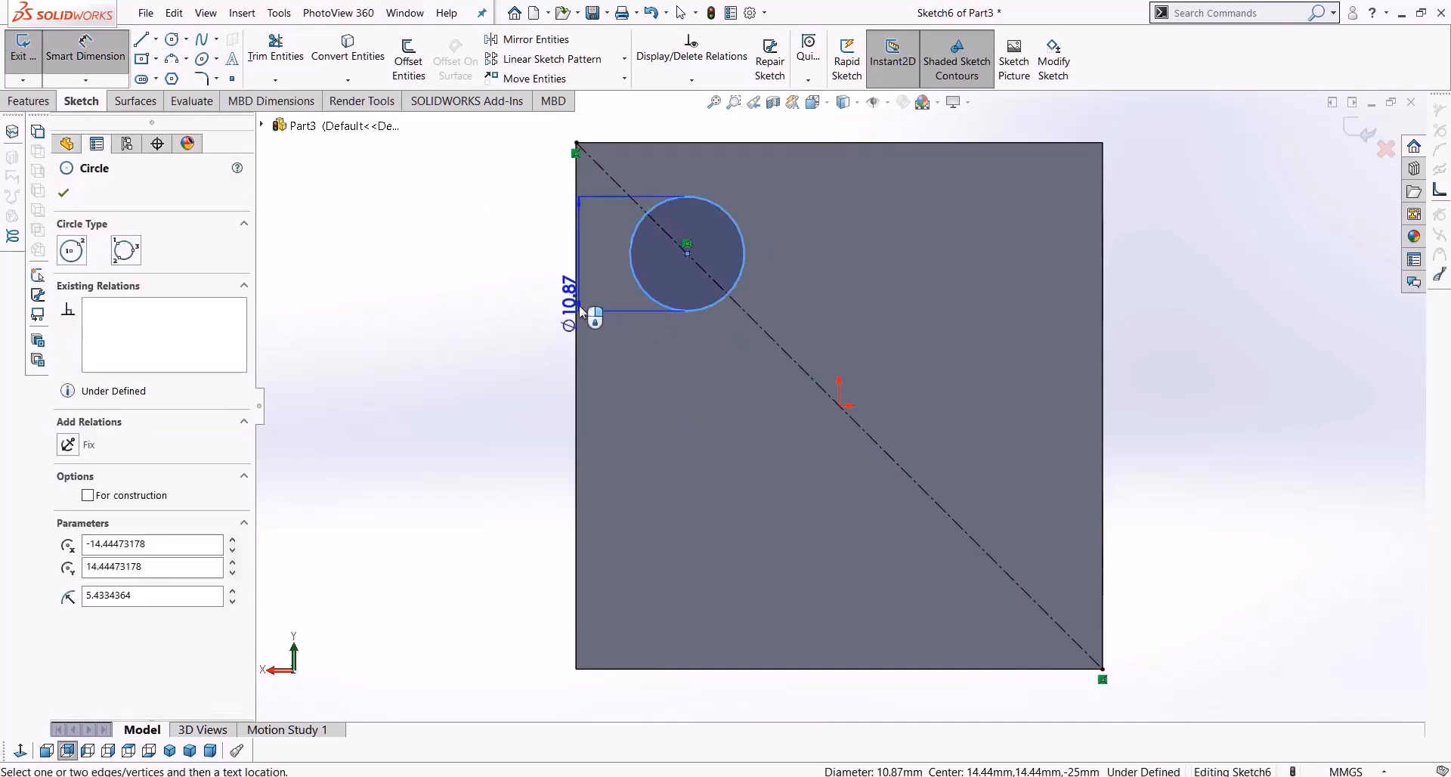
pyautogui.click(575, 306)
pyautogui.click(403, 306)
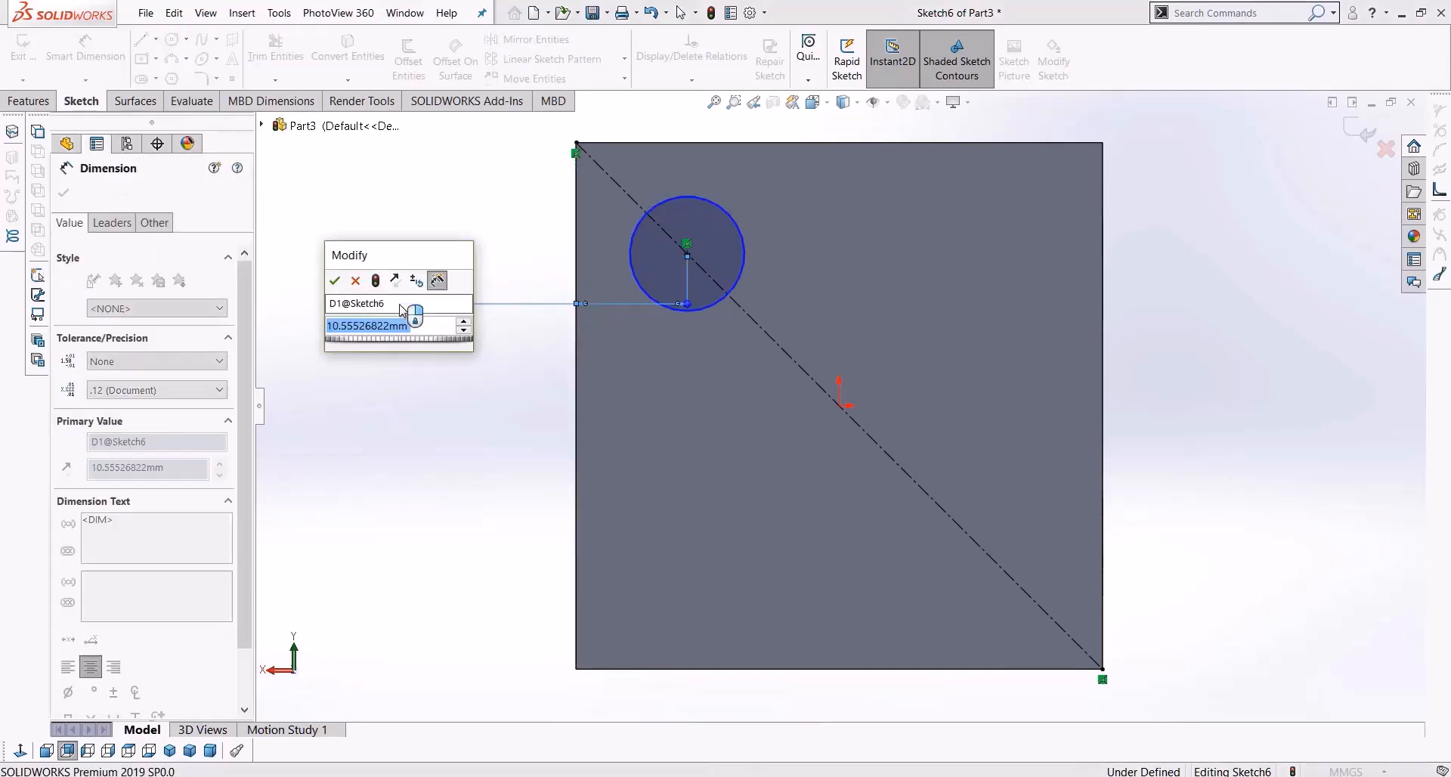
pyautogui.write('12')
pyautogui.press('Return')
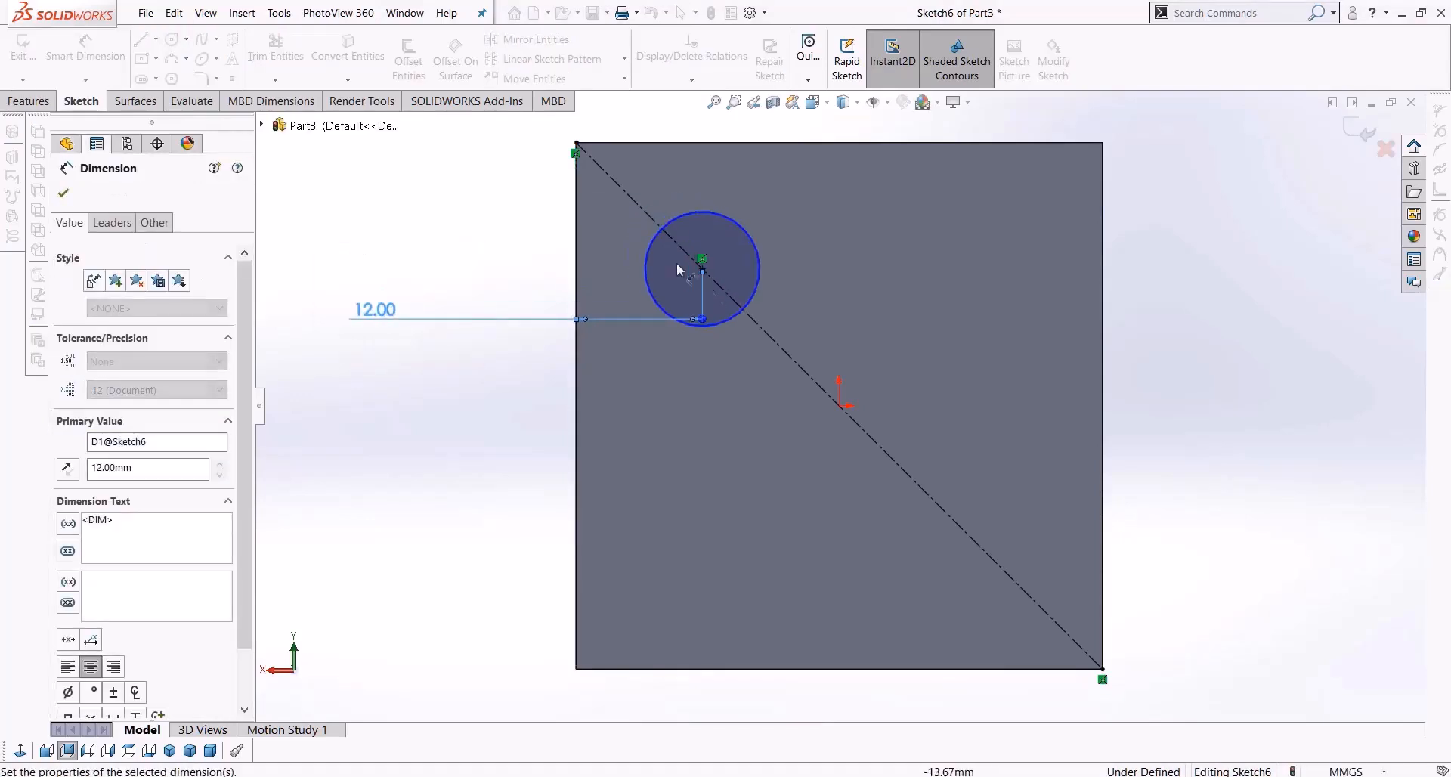
# Dimension the circle's diameter as 10 mm
pyautogui.click(644, 248)
pyautogui.click(473, 211)
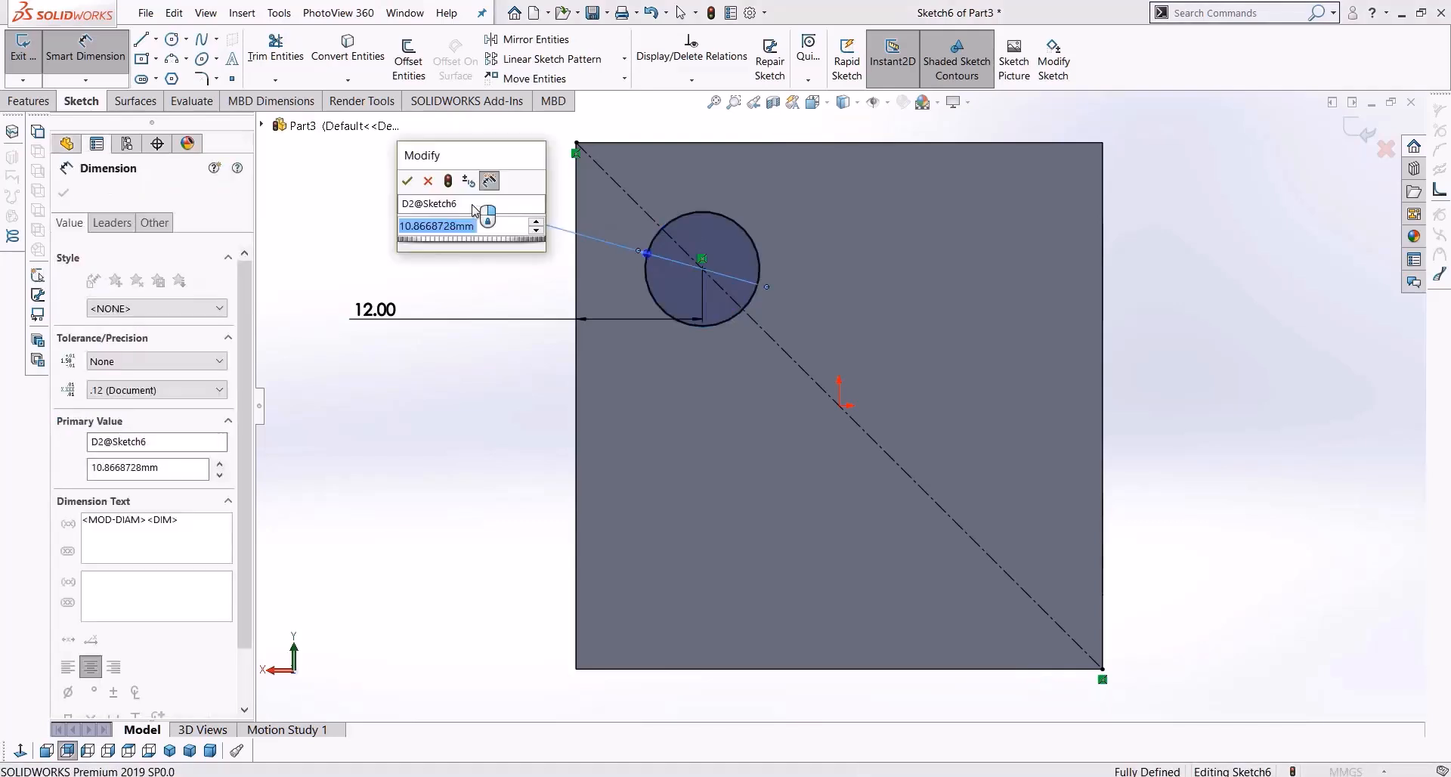
pyautogui.write('10')
pyautogui.press('Return')
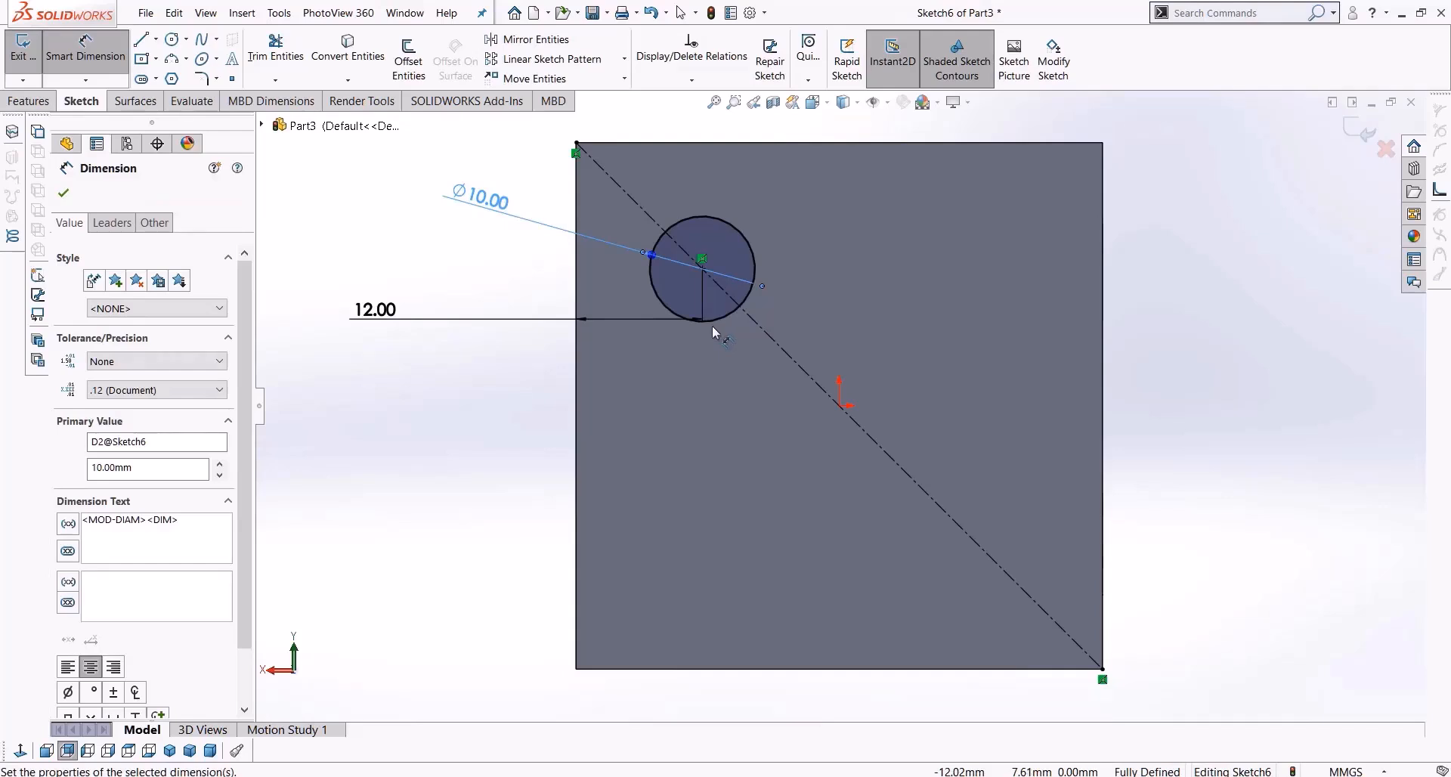
# Draw a horizontal centerline about 39.7 mm long from the origin past the face's left edge
pyautogui.click(155, 39)
pyautogui.click(186, 62)
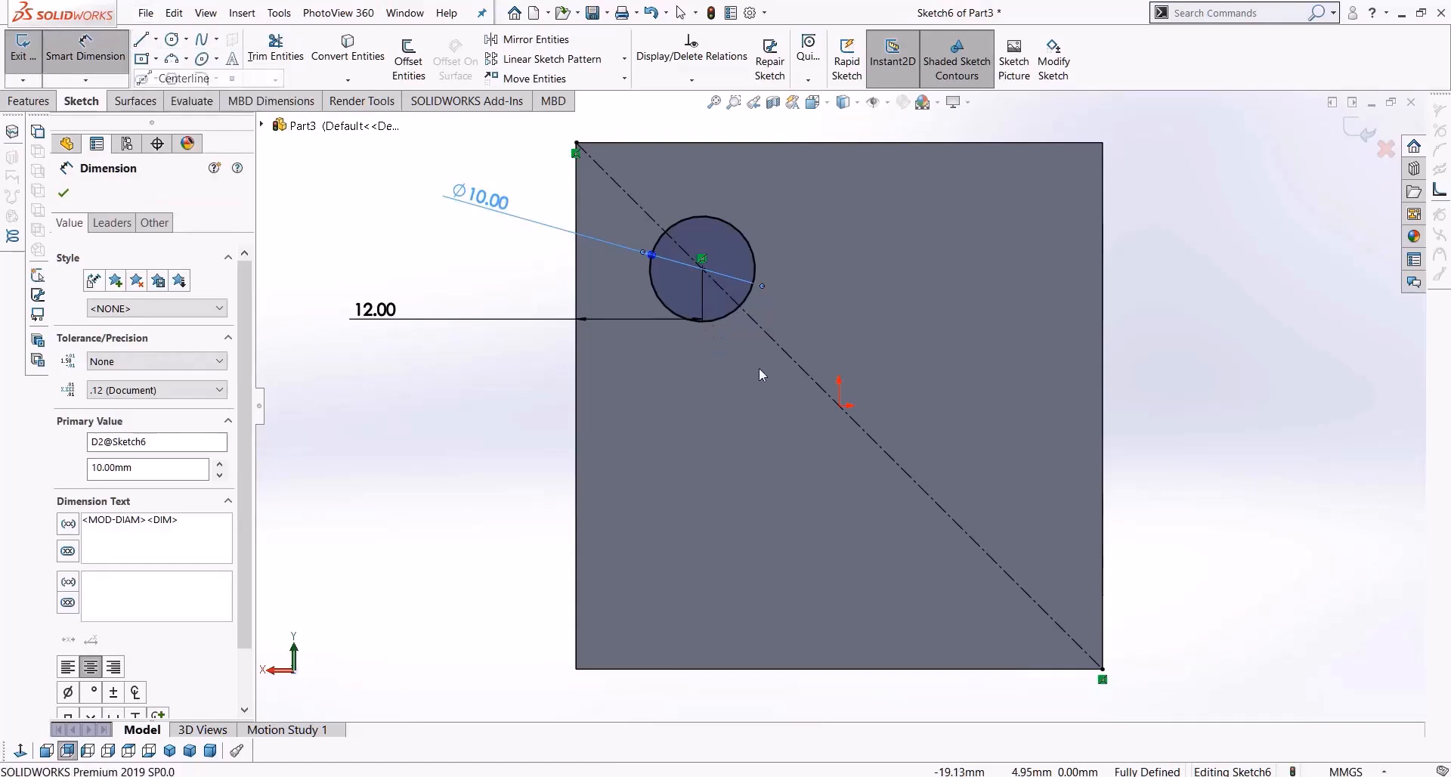
pyautogui.click(840, 406)
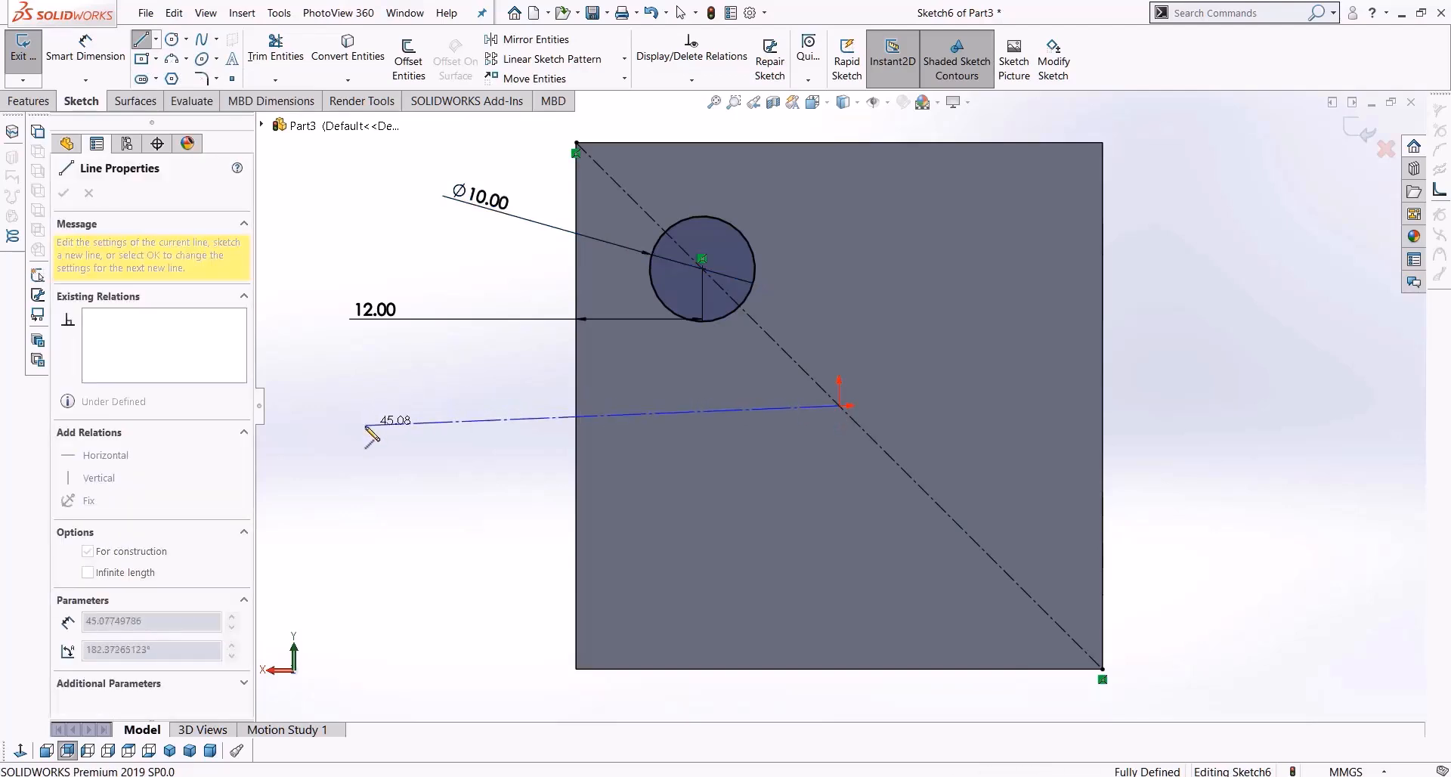
pyautogui.click(421, 406)
pyautogui.press('Escape')
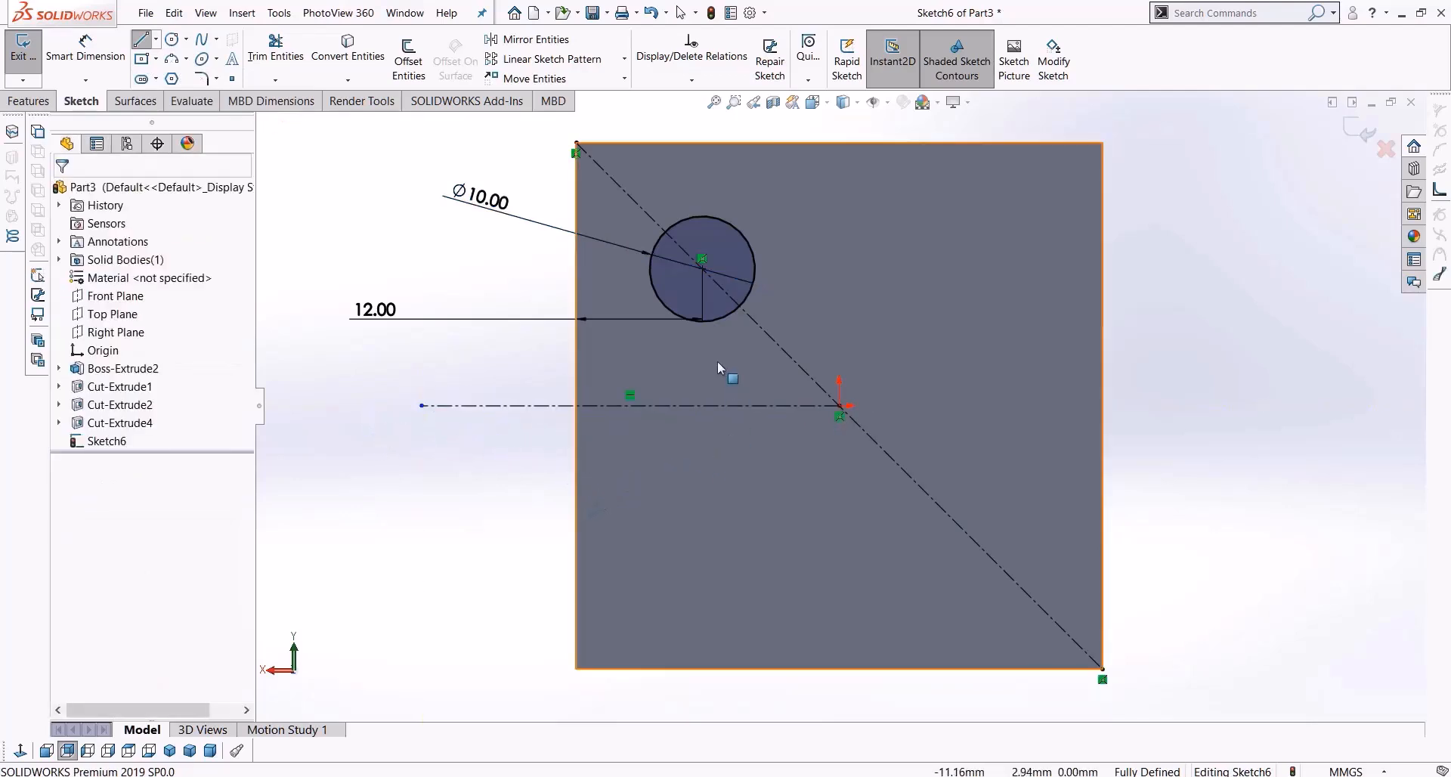
# Mirror the 10 mm circle about the horizontal centerline, keeping the original
pyautogui.click(718, 320)
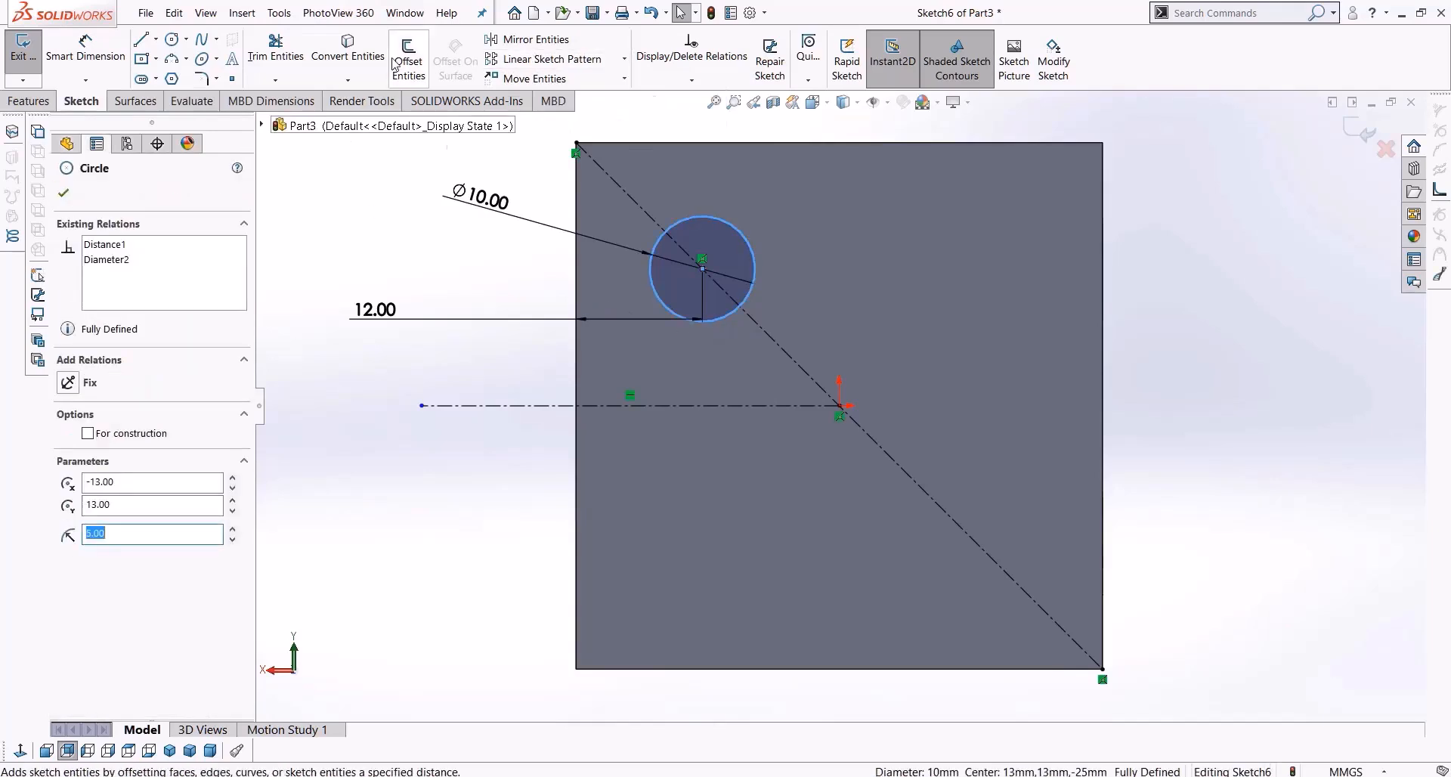
pyautogui.click(524, 46)
pyautogui.click(163, 416)
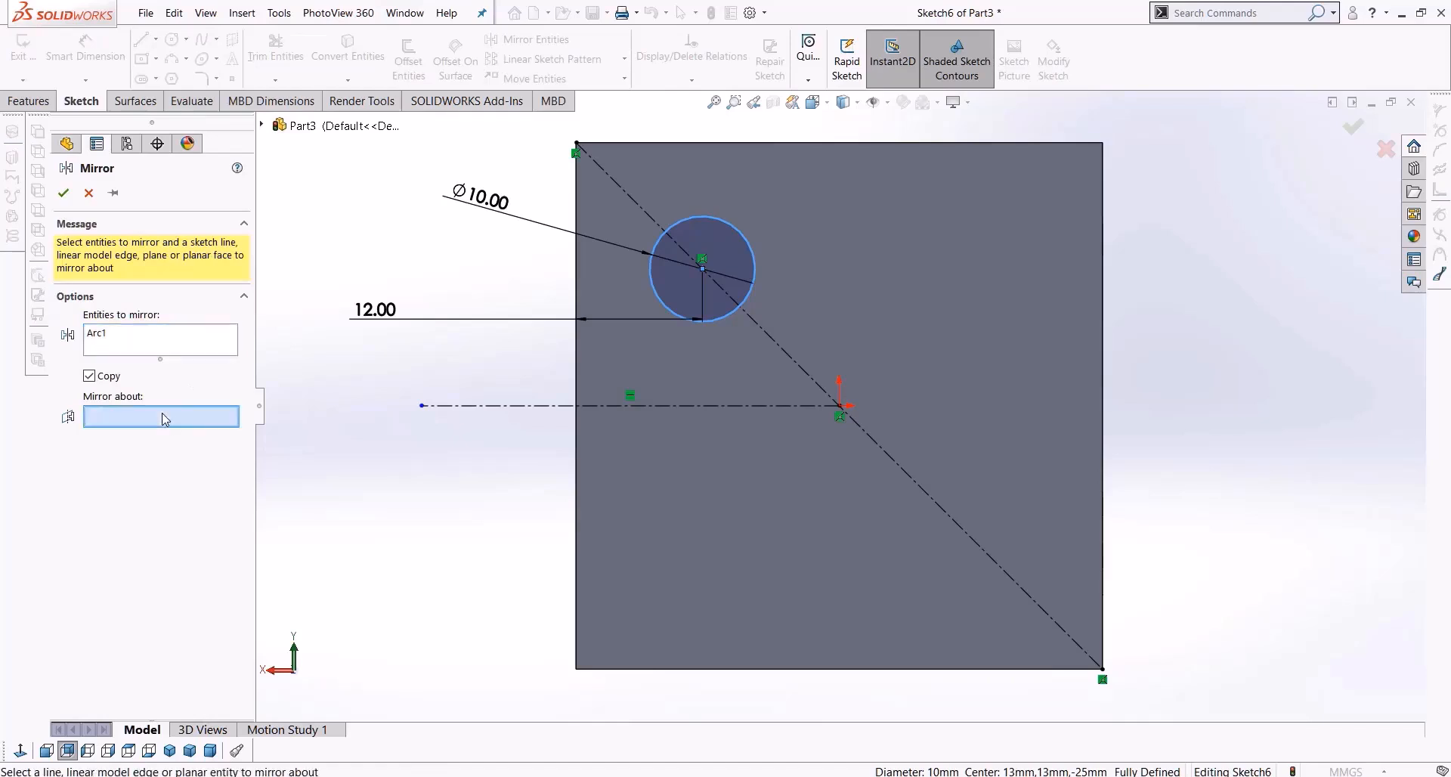
pyautogui.click(550, 407)
pyautogui.click(64, 194)
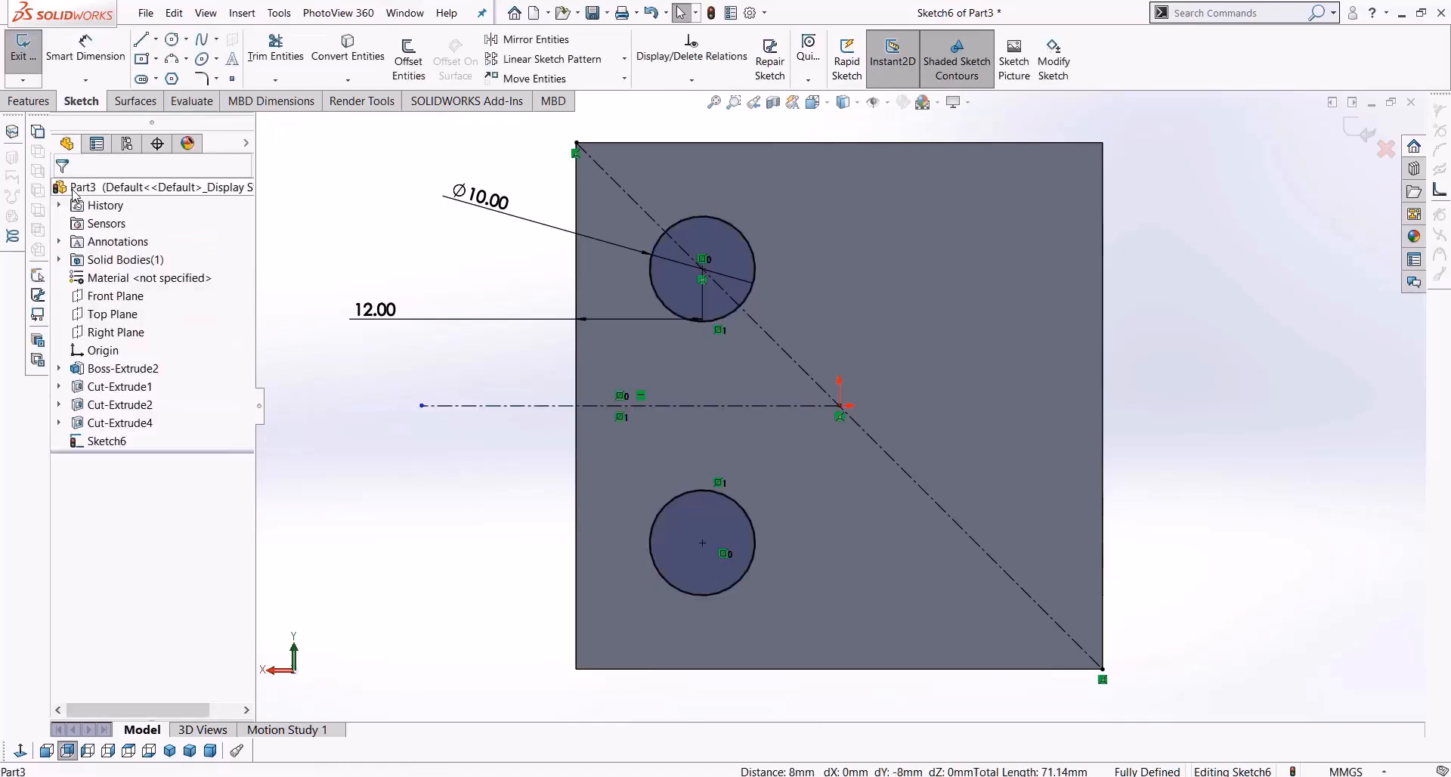
# Draw a vertical centerline connecting the centres of the upper and lower circles
pyautogui.click(155, 39)
pyautogui.click(182, 78)
pyautogui.click(702, 280)
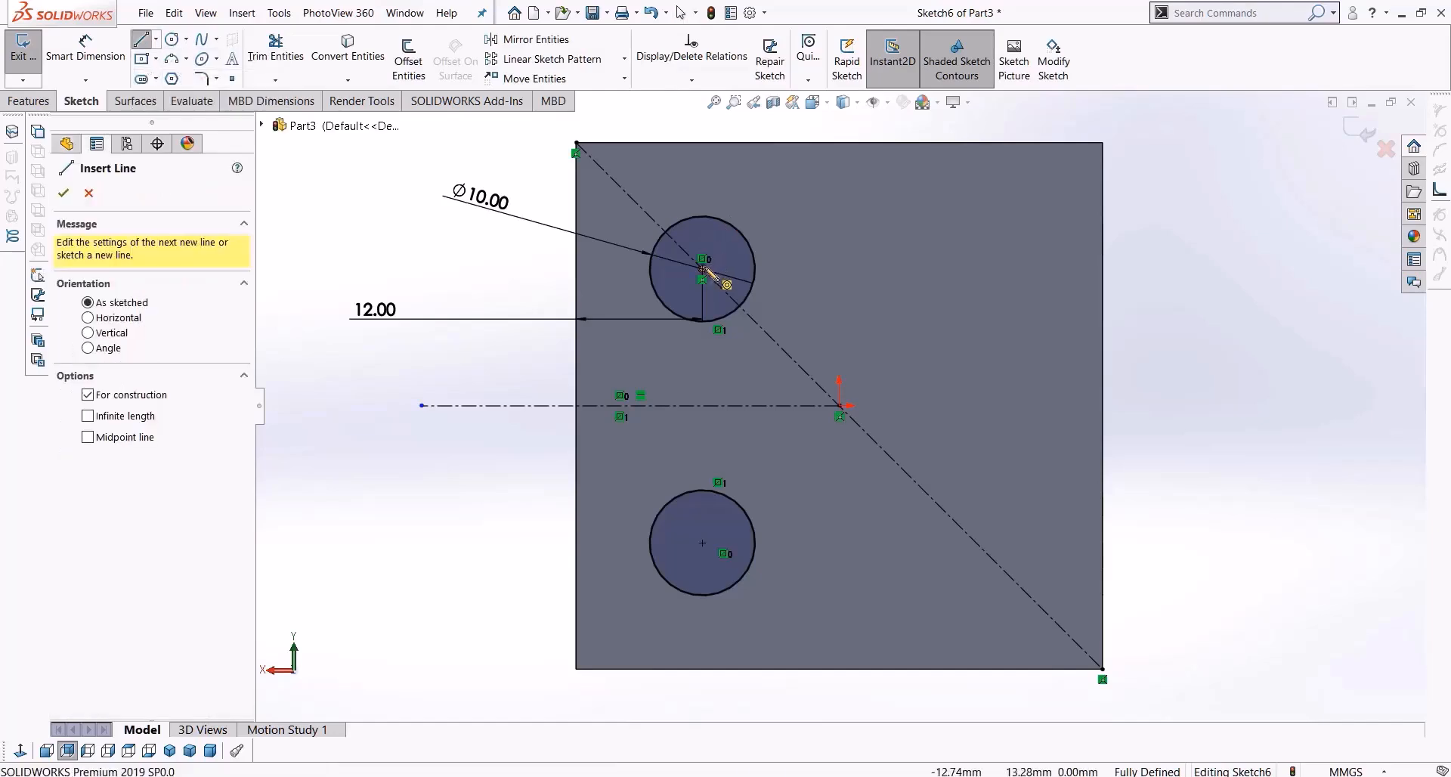
pyautogui.click(702, 543)
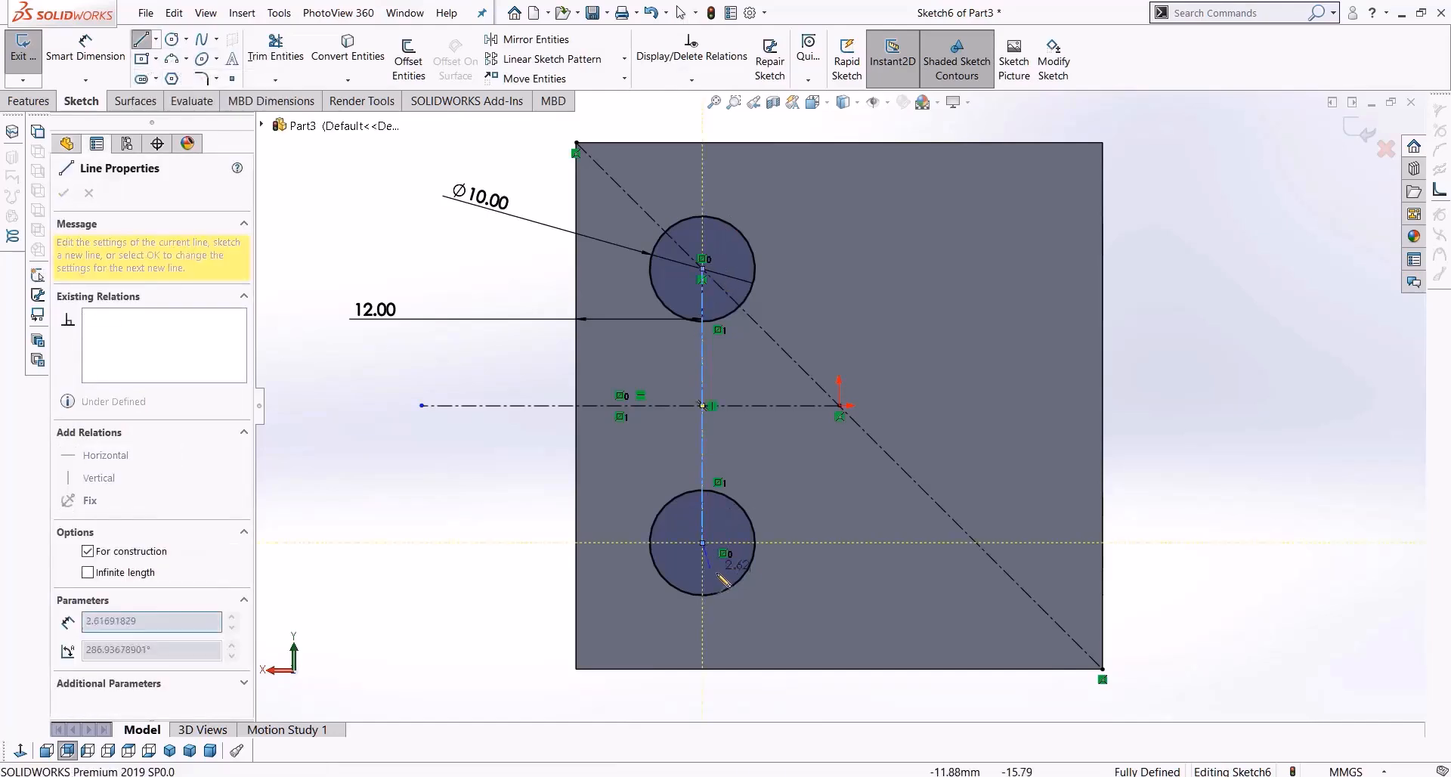
pyautogui.press('Escape')
# Sketch a circle about 10.5 mm in diameter, centred at the vertical centerline's midpoint
pyautogui.click(172, 39)
pyautogui.click(712, 407)
pyautogui.click(745, 453)
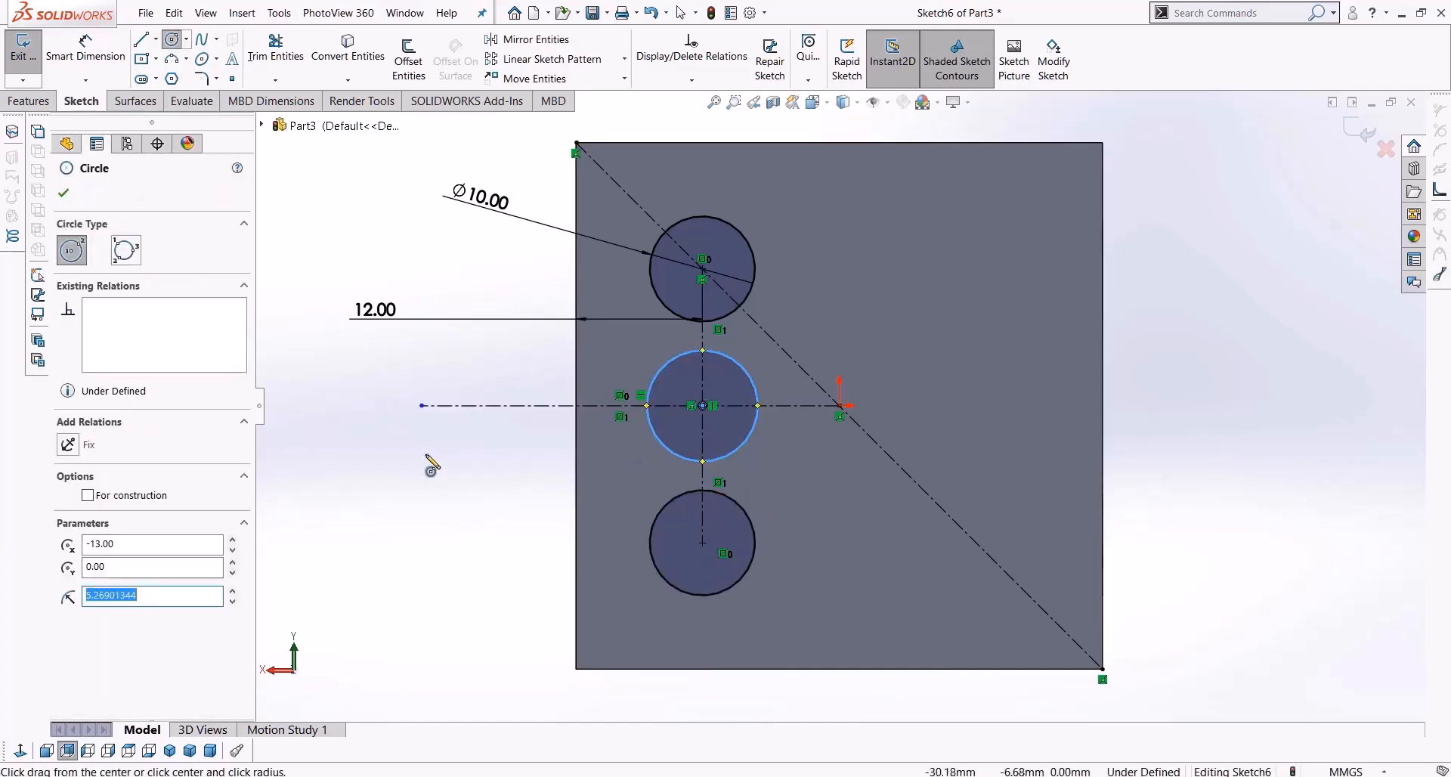
pyautogui.press('Escape')
# Add an Equal relation between the middle circle and the lower circle
pyautogui.click(733, 450)
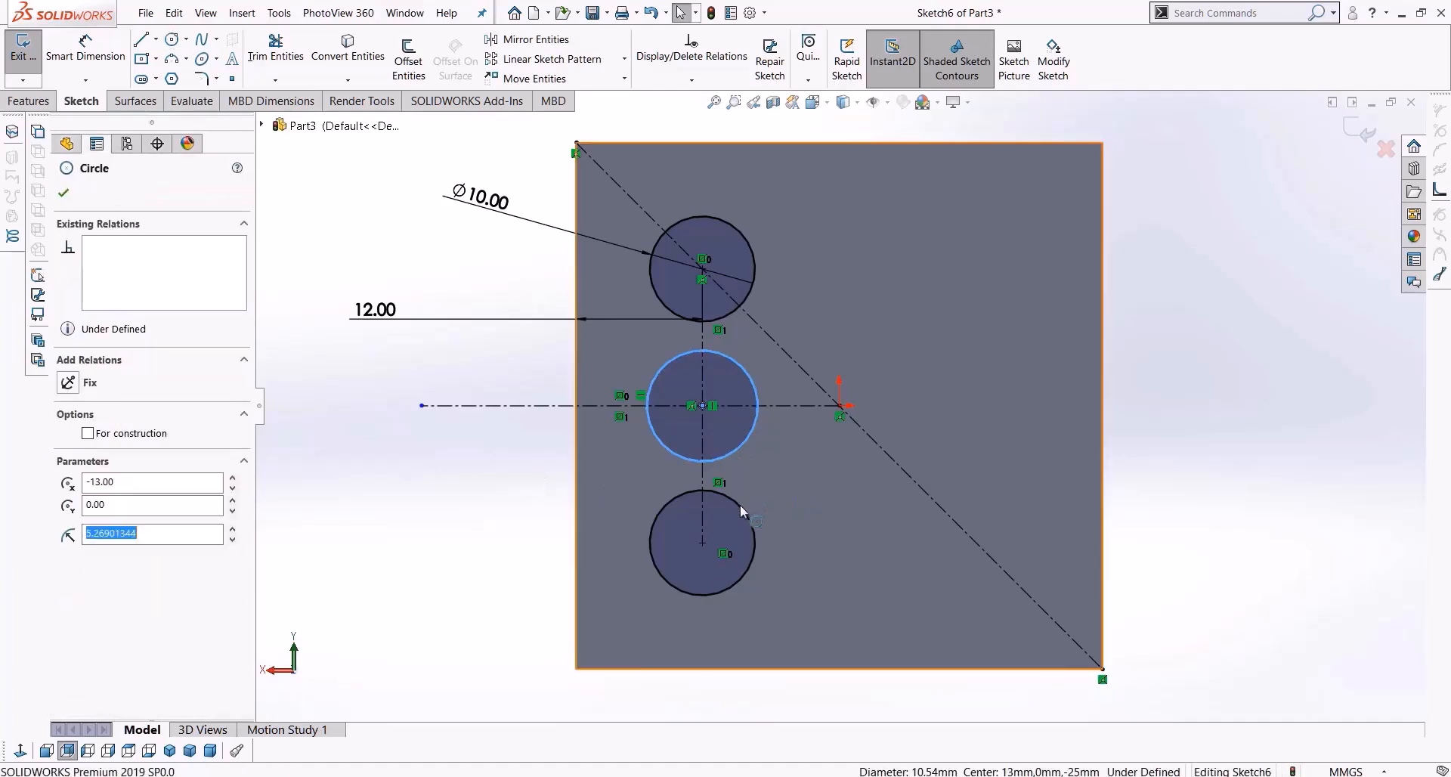
pyautogui.keyDown('ctrl'); pyautogui.click(750, 555); pyautogui.keyUp('ctrl')
pyautogui.click(78, 528)
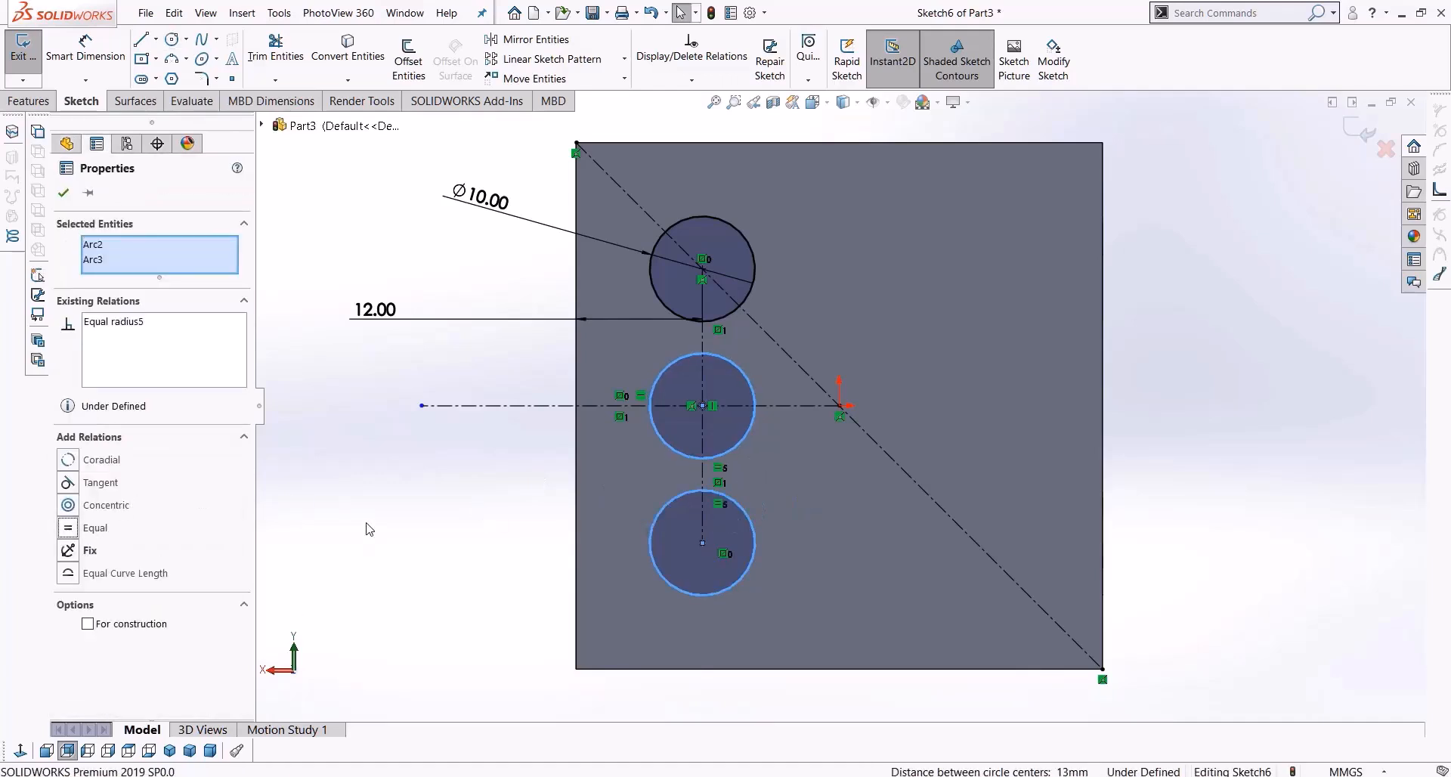
pyautogui.click(368, 529)
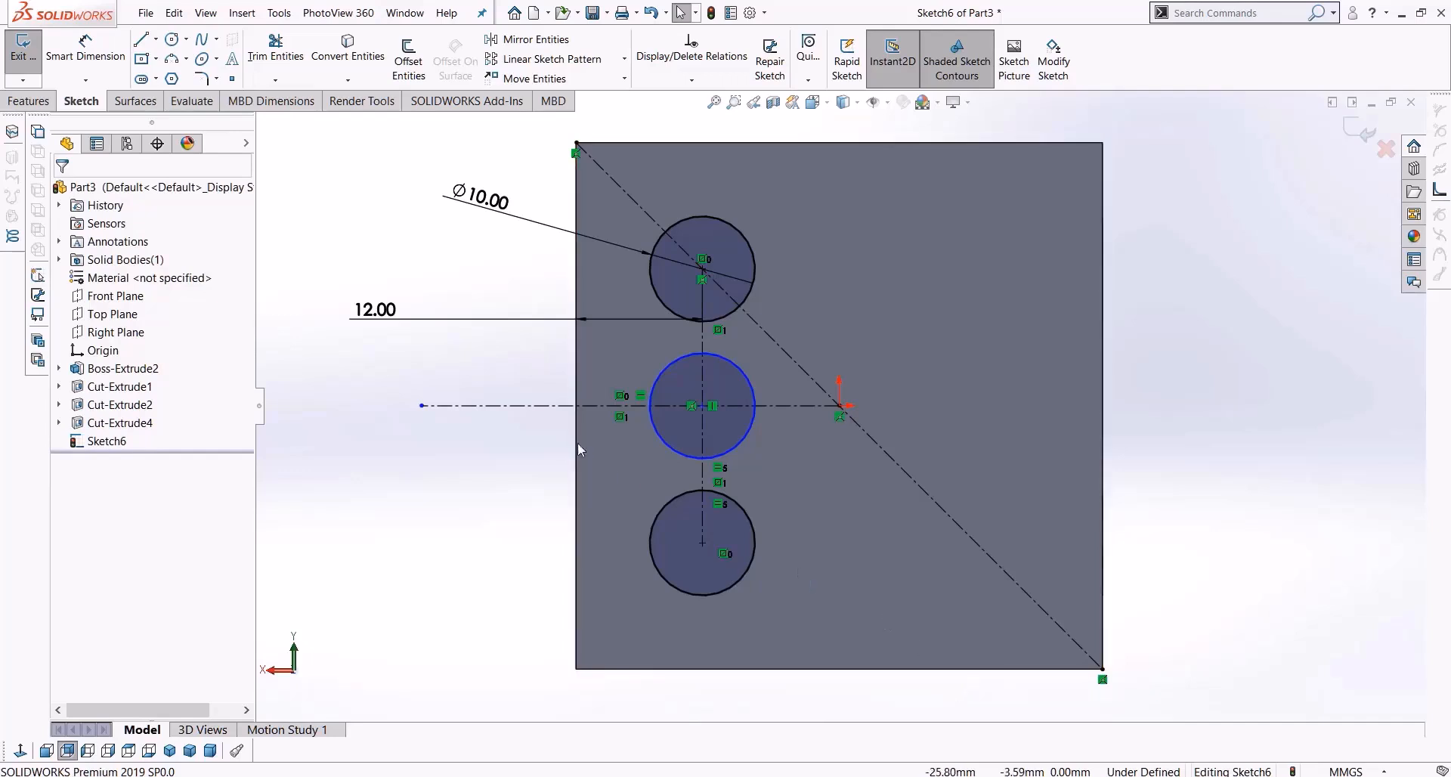
# Delete the middle and lower circles together with the vertical and horizontal centerlines
pyautogui.click(671, 444)
pyautogui.press('Delete')
pyautogui.click(689, 557)
pyautogui.press('Delete')
pyautogui.click(702, 506)
pyautogui.press('Delete')
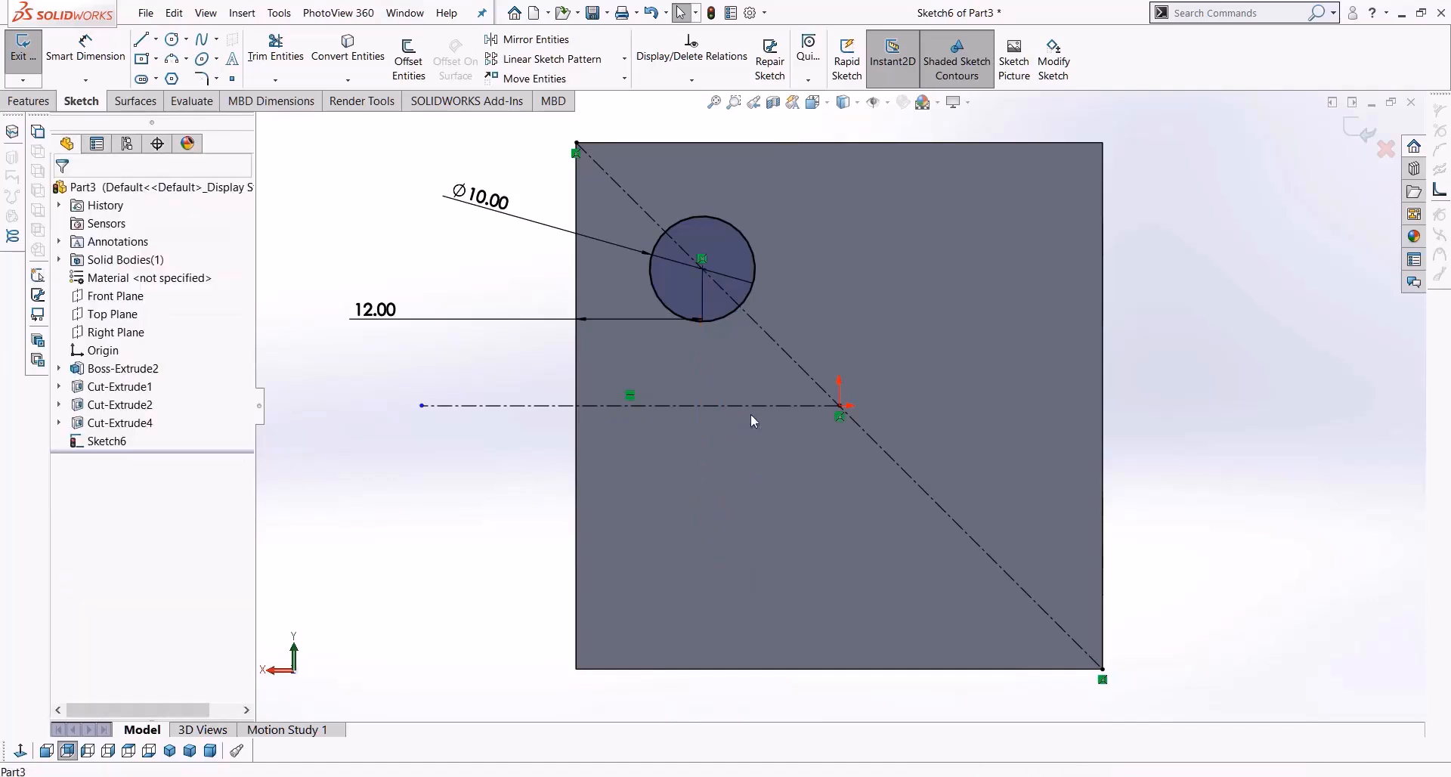
pyautogui.click(753, 408)
pyautogui.press('Delete')
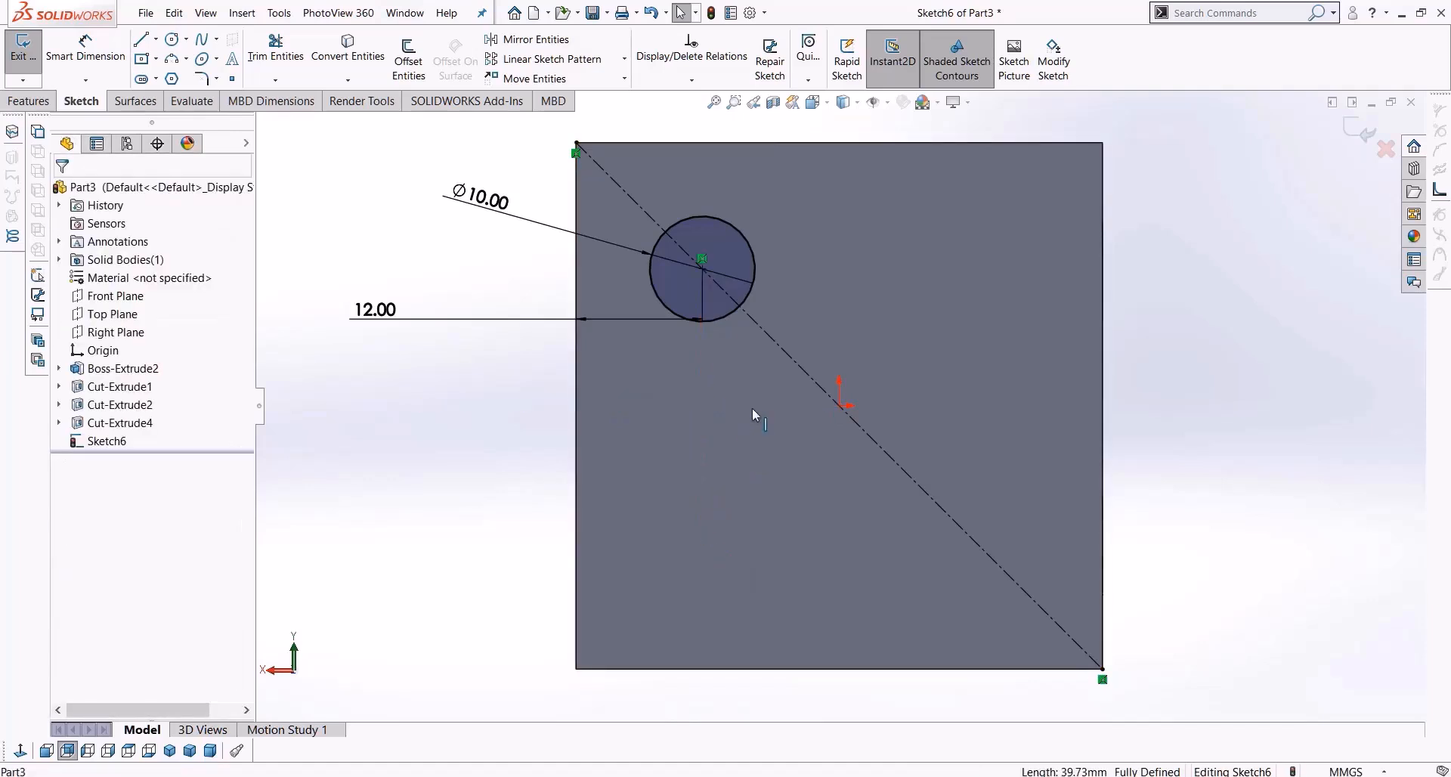
# Start a linear sketch pattern of the 10 mm circle with two instances along the X-axis
pyautogui.click(556, 64)
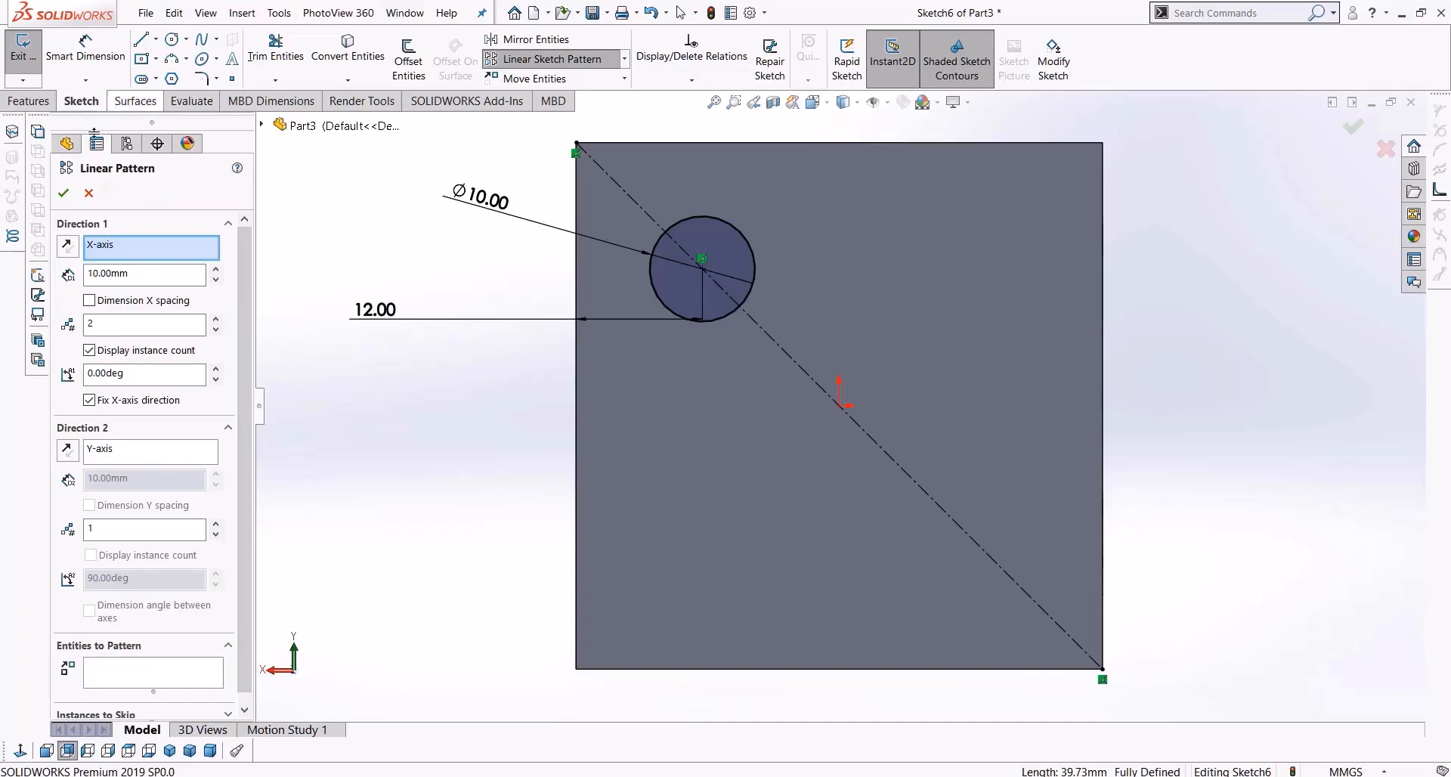
pyautogui.click(88, 192)
pyautogui.click(551, 58)
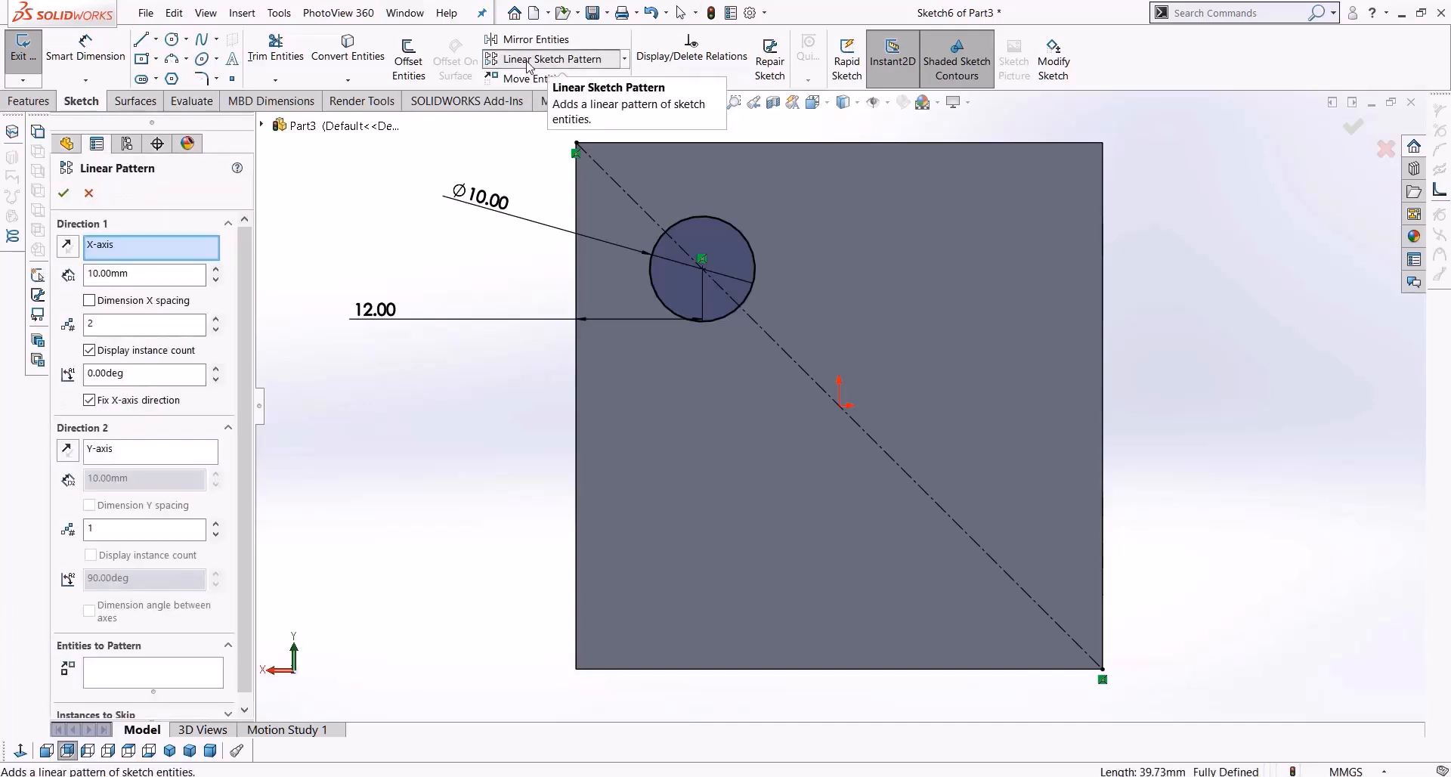
pyautogui.moveTo(247, 349); pyautogui.dragTo(247, 383)
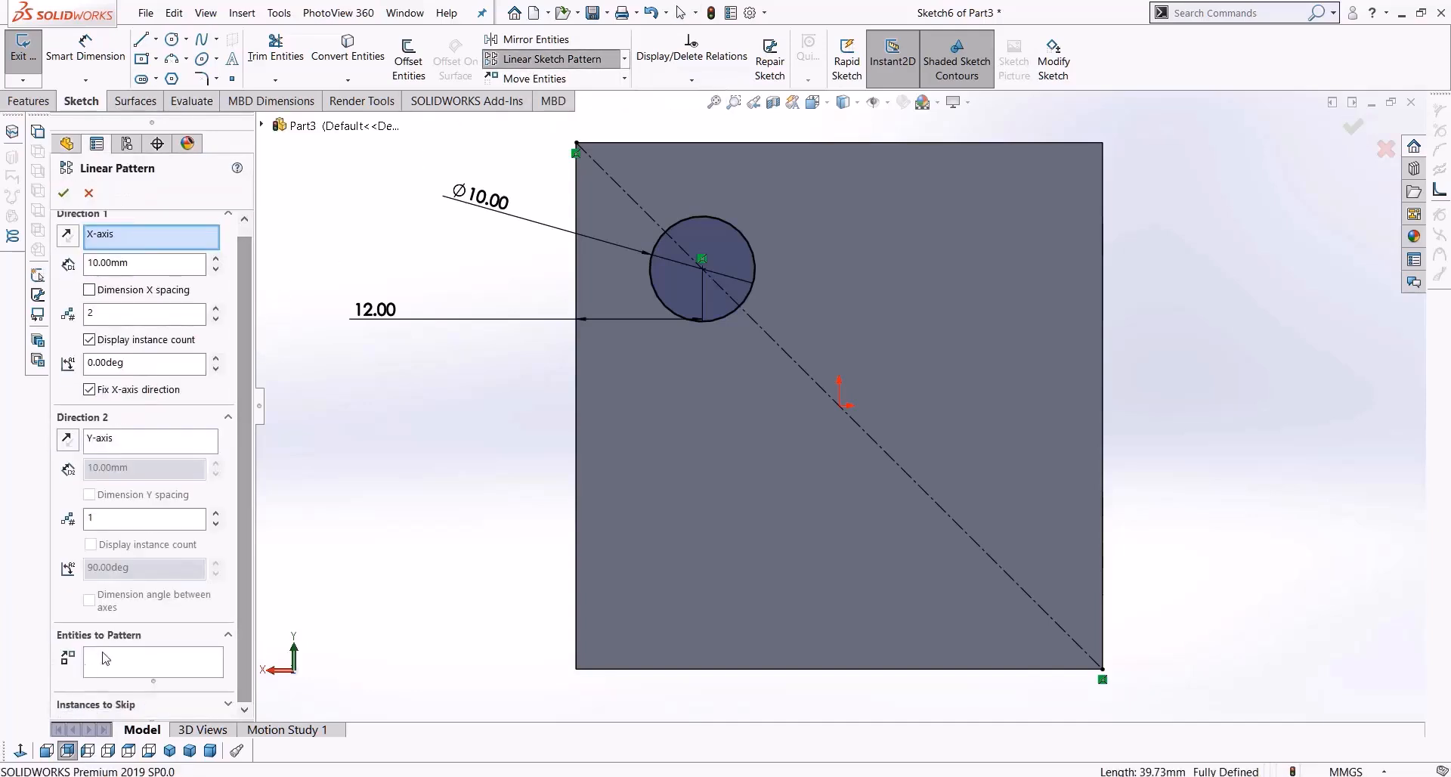
pyautogui.click(128, 658)
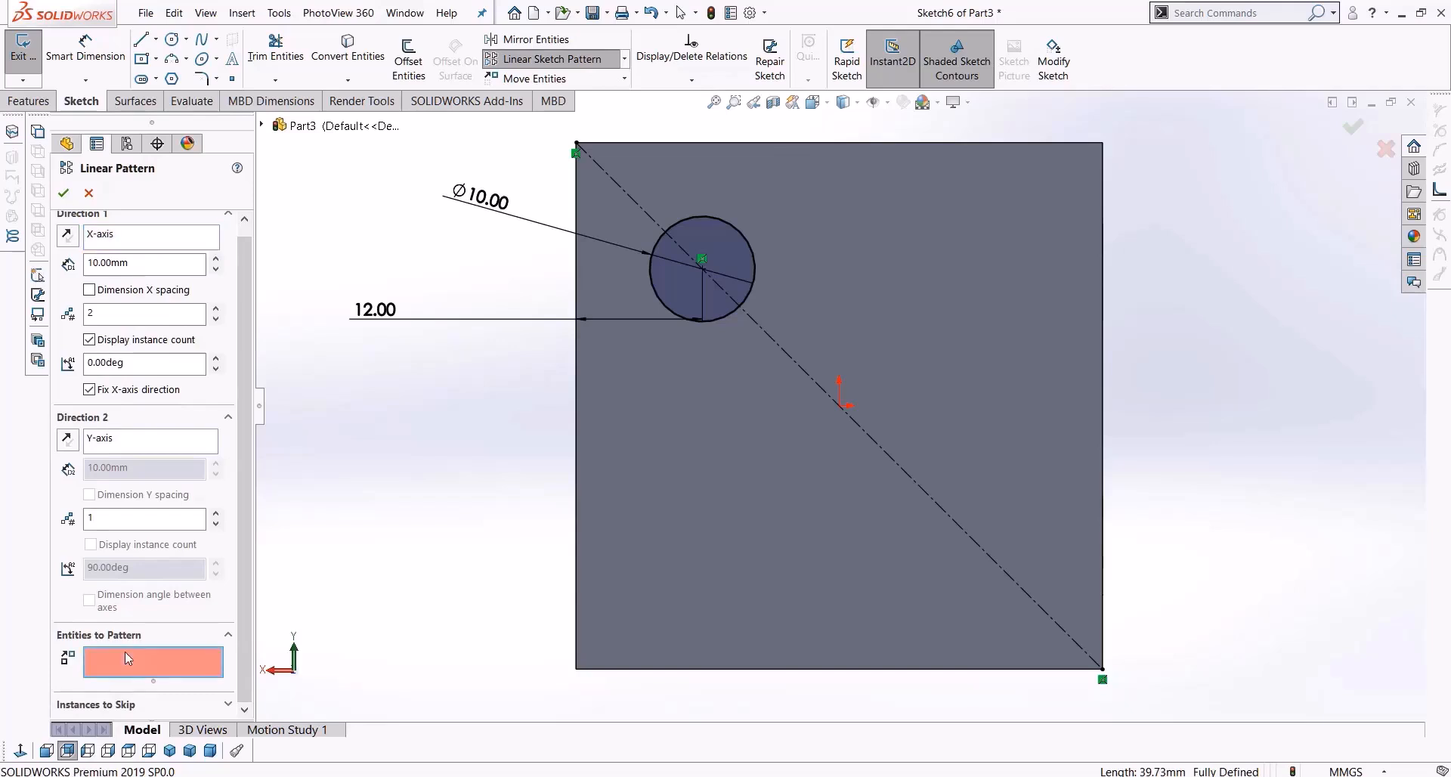
pyautogui.click(739, 306)
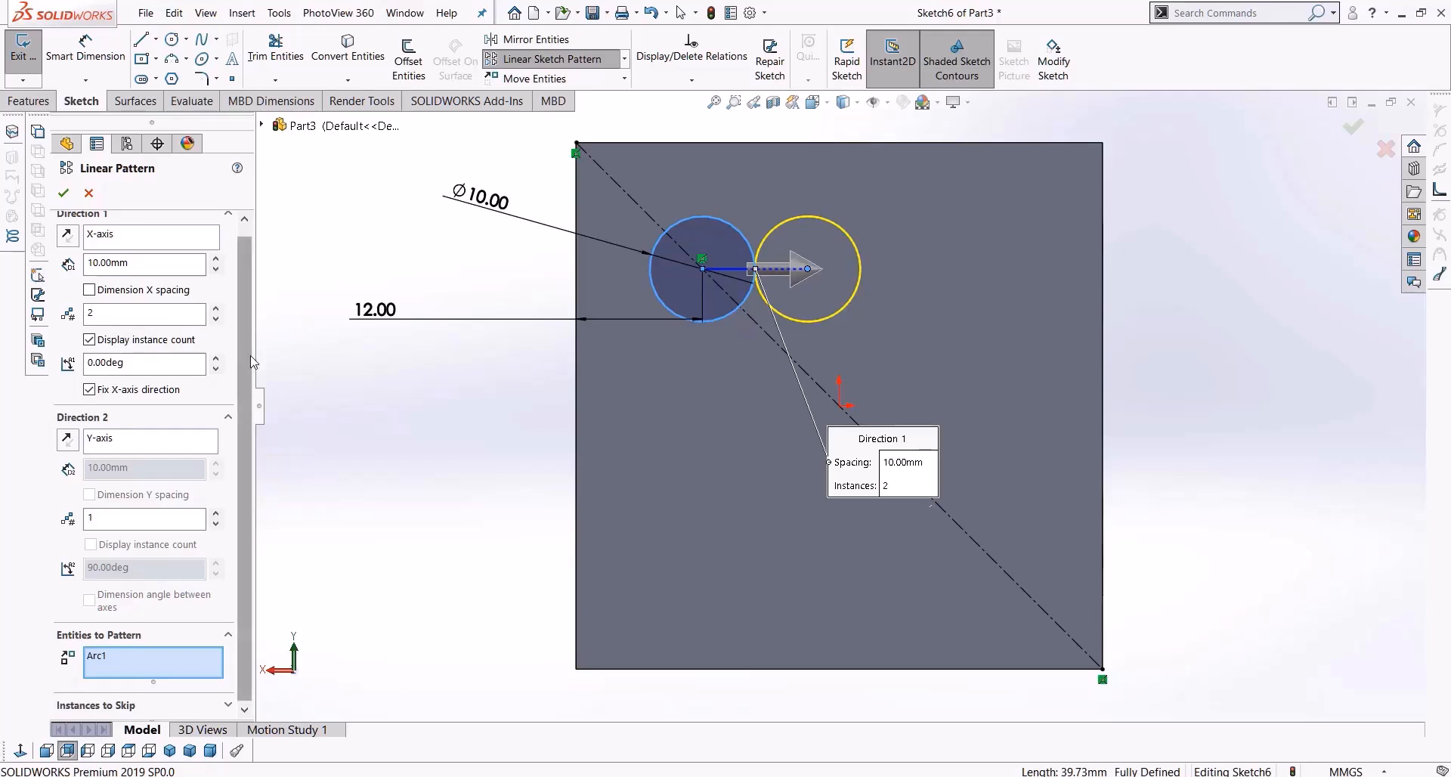
pyautogui.scroll(1, 136, 287)
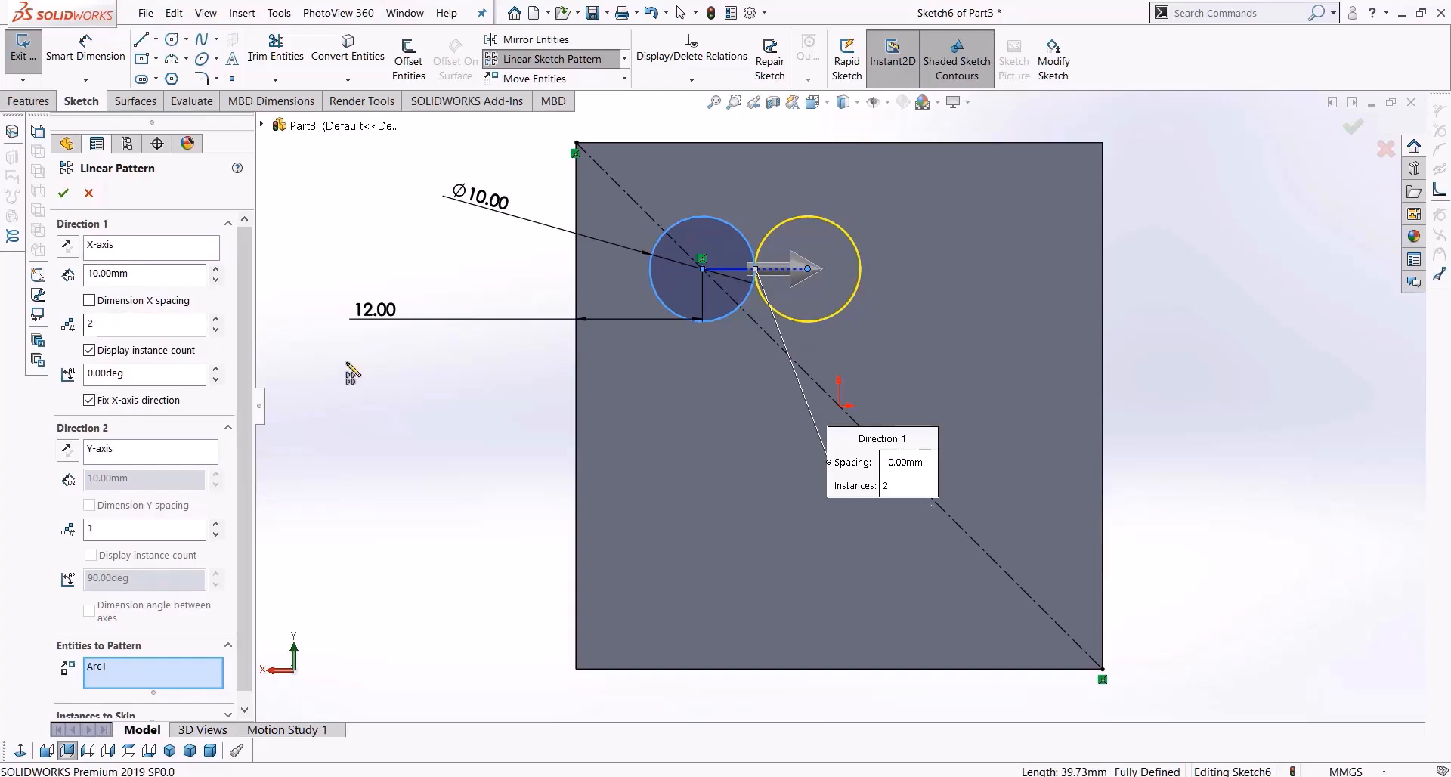
pyautogui.click(216, 318)
pyautogui.click(216, 318)
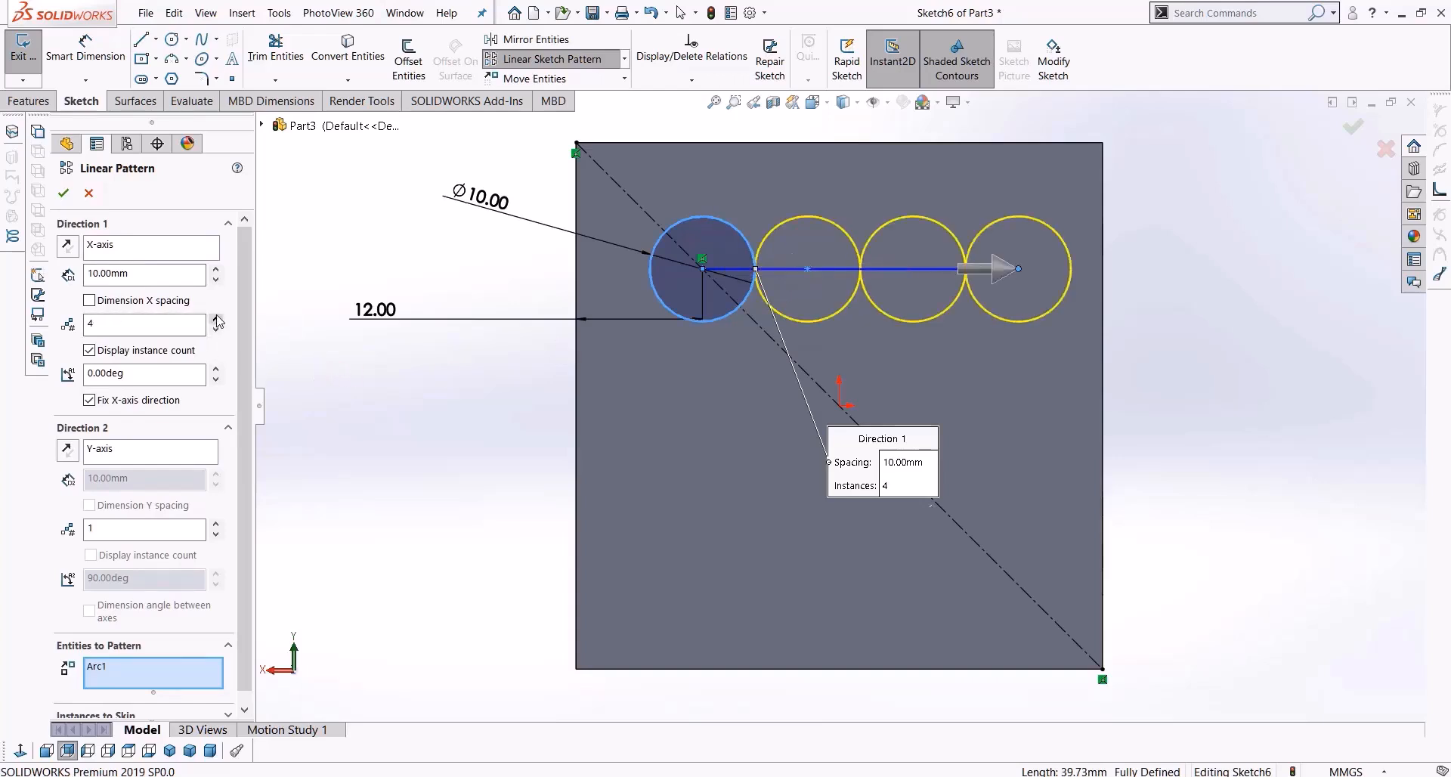
pyautogui.moveTo(119, 326); pyautogui.dragTo(52, 332)
# Set the pattern's X-axis spacing to 26 mm, working it out as 50-12-12
pyautogui.click(150, 274)
pyautogui.moveTo(160, 274); pyautogui.dragTo(68, 268)
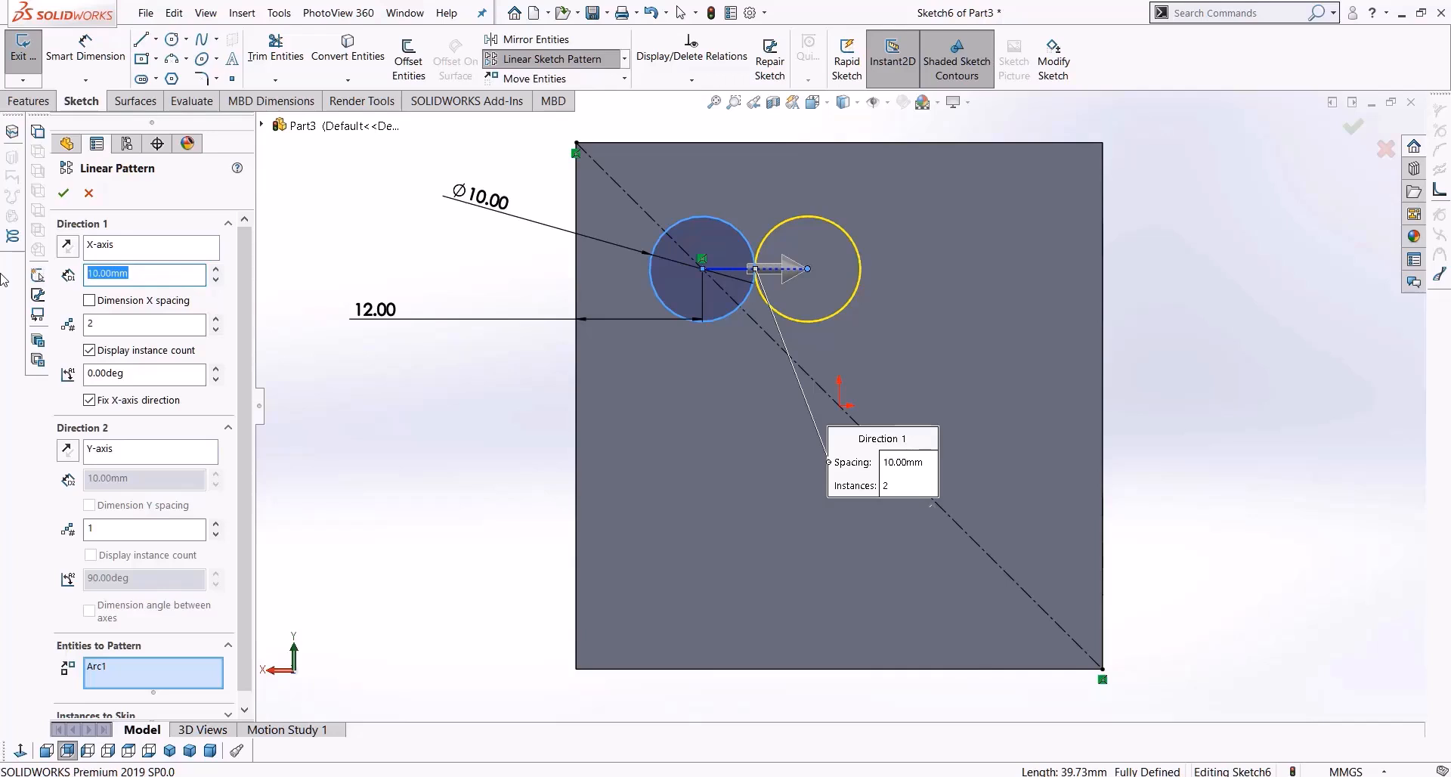
pyautogui.write('50-12')
pyautogui.press('Return')
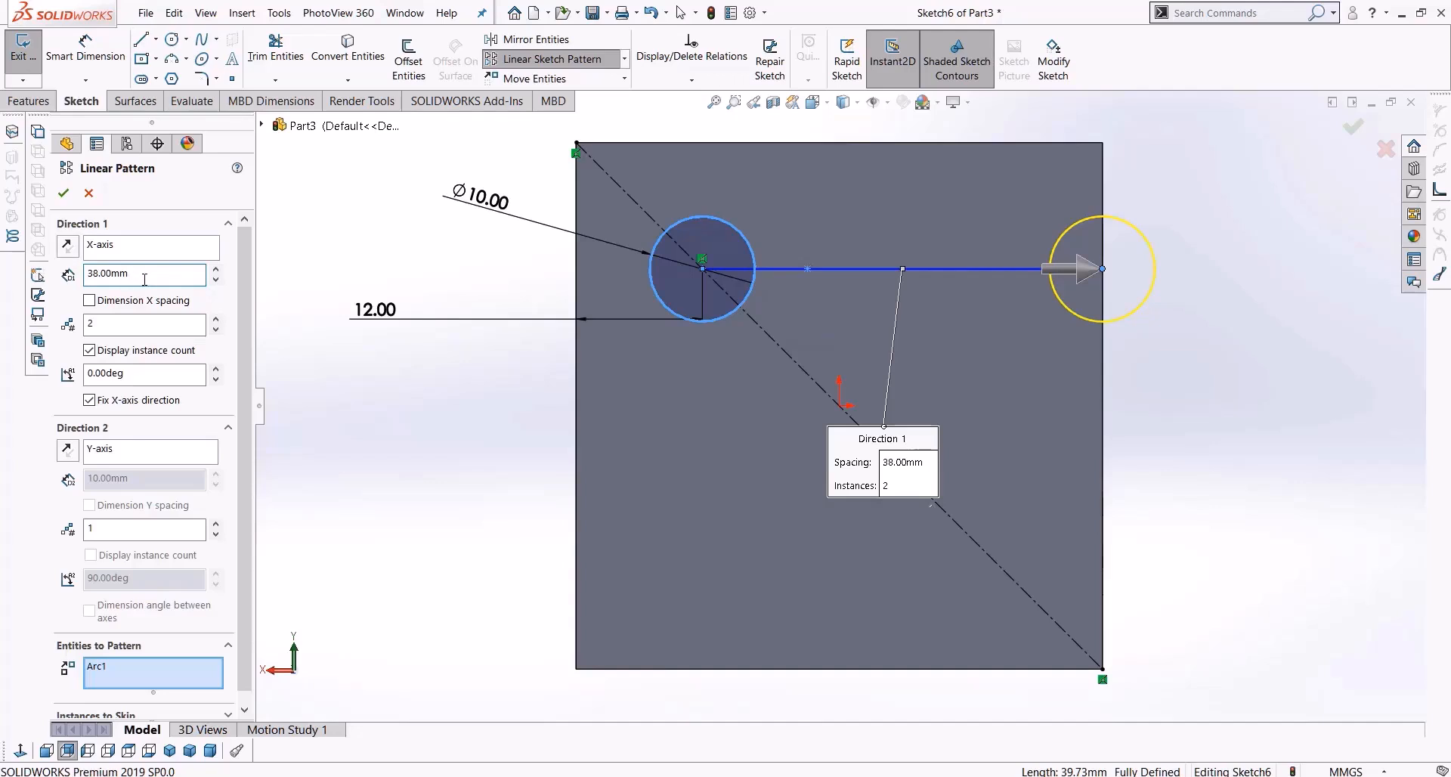
pyautogui.moveTo(159, 278); pyautogui.dragTo(98, 286)
pyautogui.write('-12')
pyautogui.press('Return')
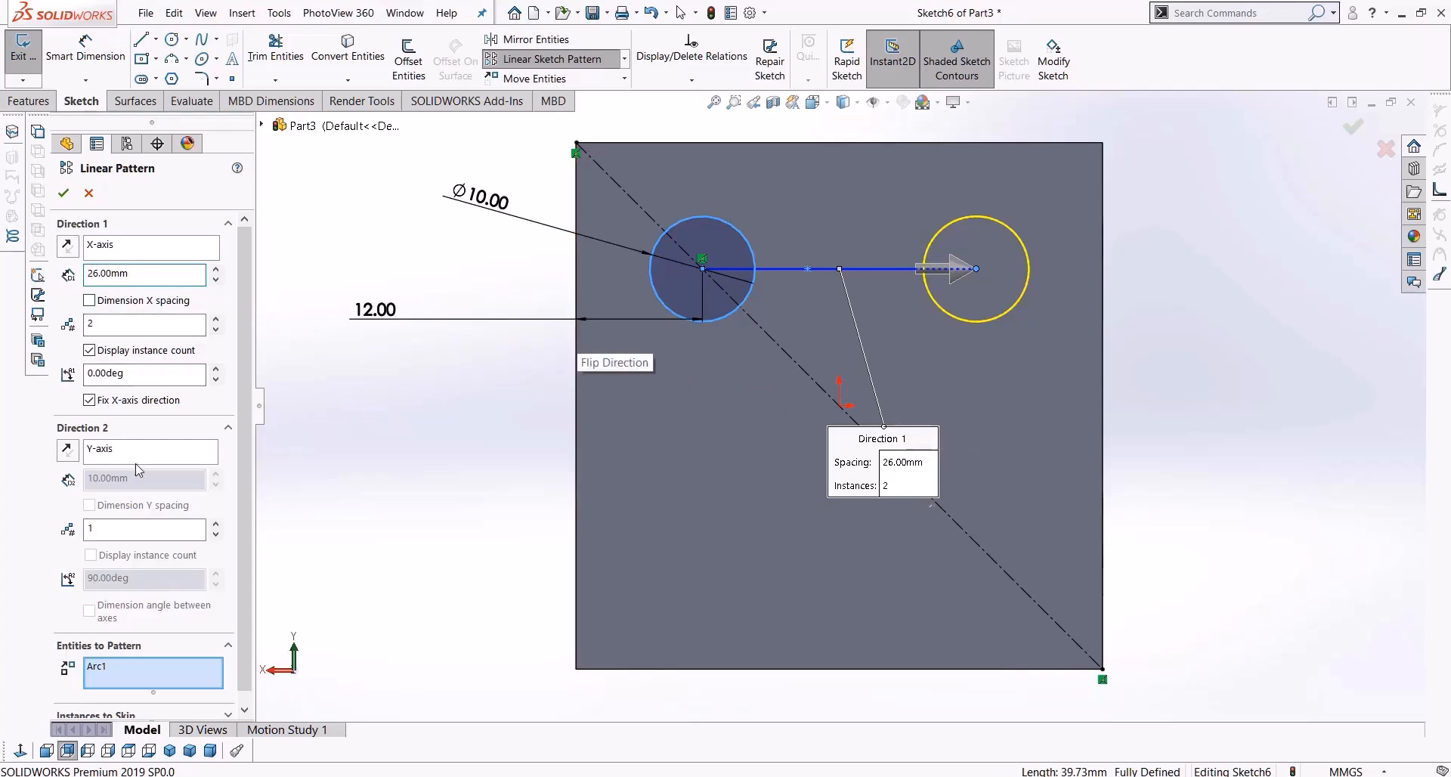
# Add a Y-axis direction with three instances to the pattern and flip it to run down the face
pyautogui.click(217, 523)
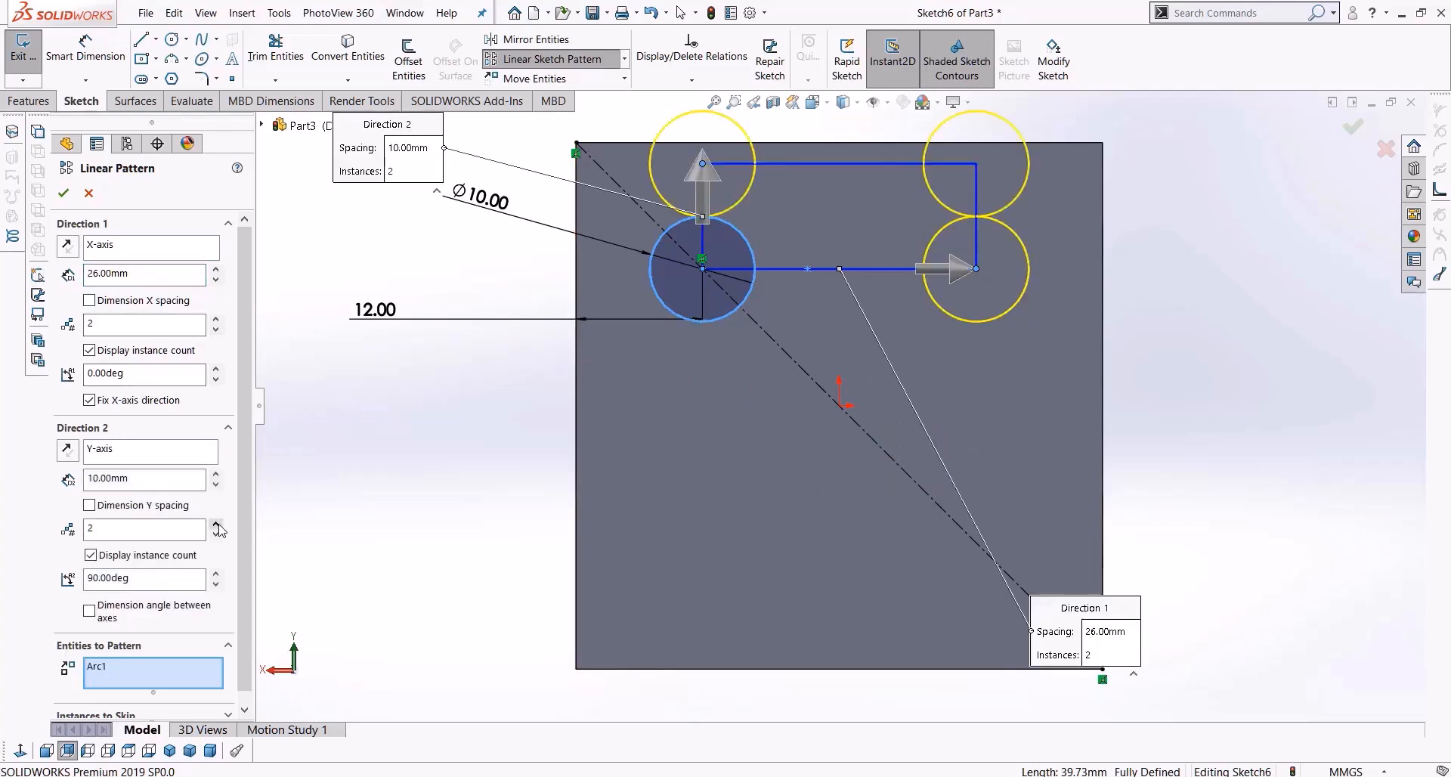
pyautogui.scroll(2, 517, 480)
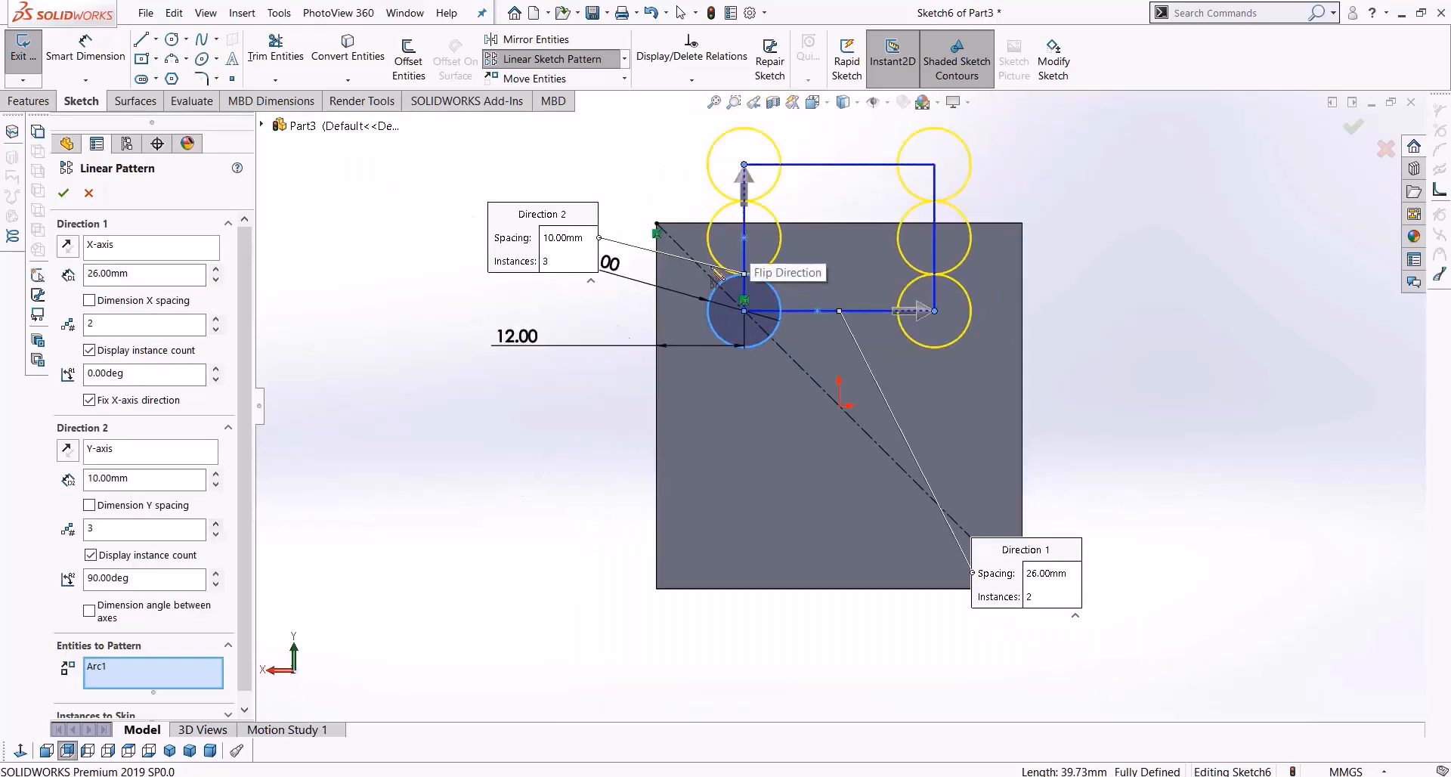
pyautogui.click(68, 451)
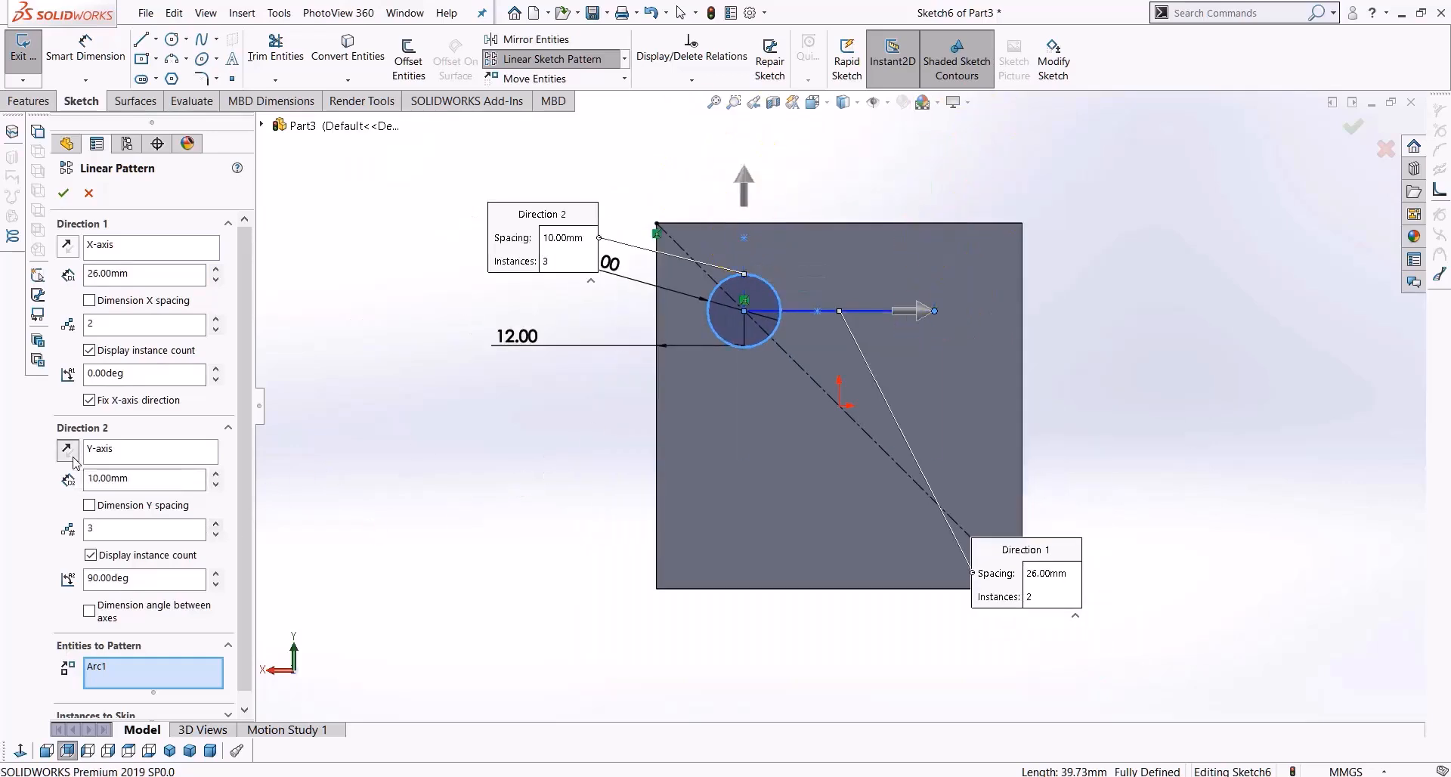
pyautogui.scroll(-3, 786, 434)
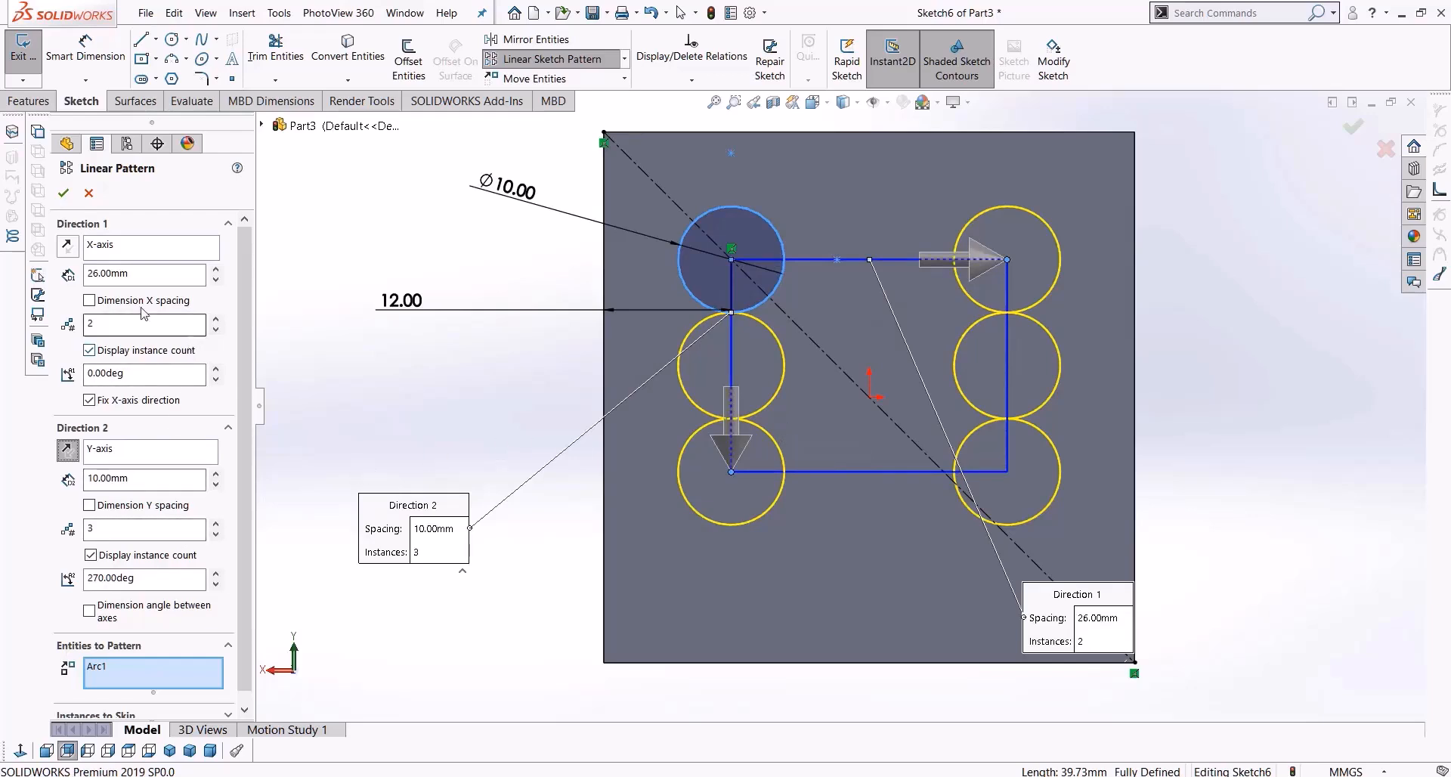
# Set the pattern's Y-axis spacing to 26/2 (13 mm) and finish the circle pattern
pyautogui.doubleClick(106, 479)
pyautogui.write('26/2')
pyautogui.press('Return')
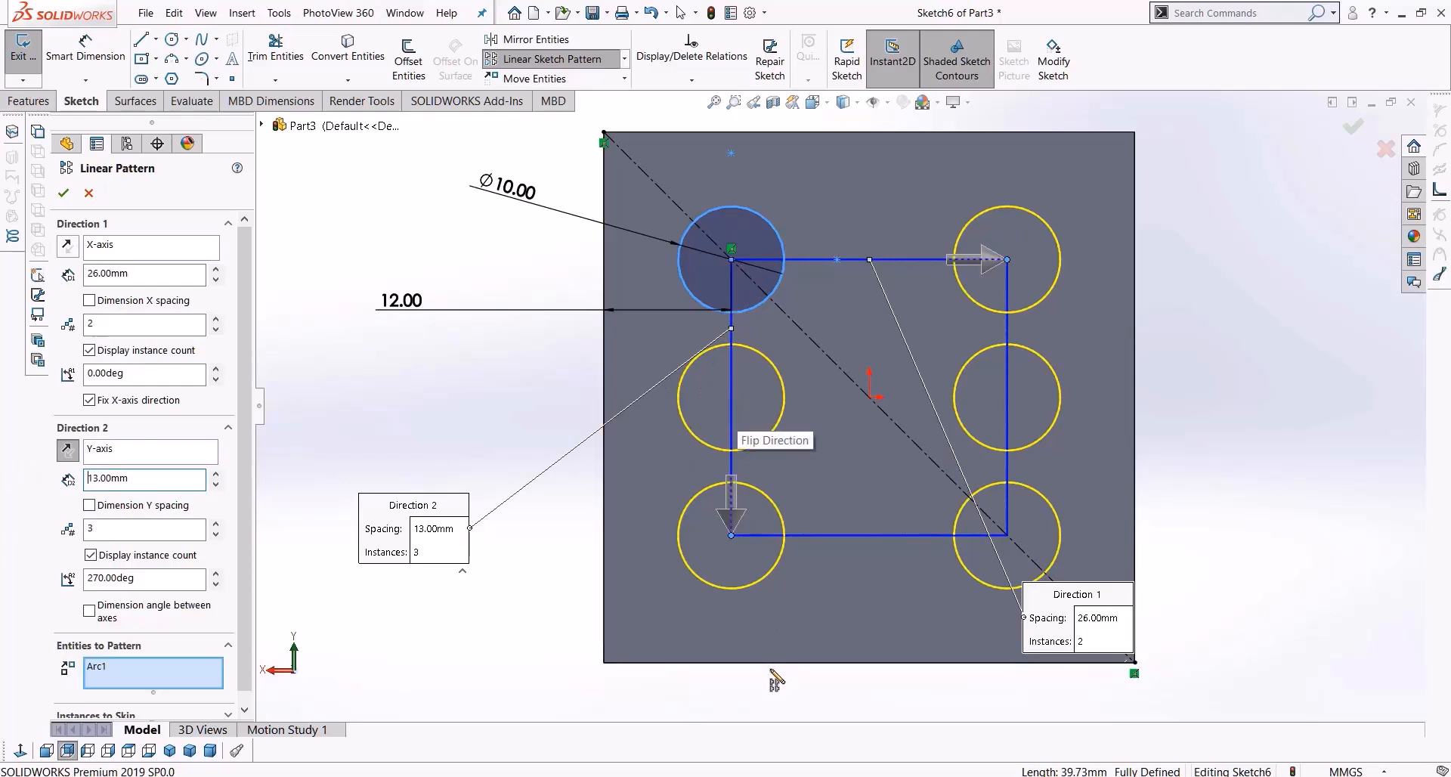
pyautogui.click(64, 194)
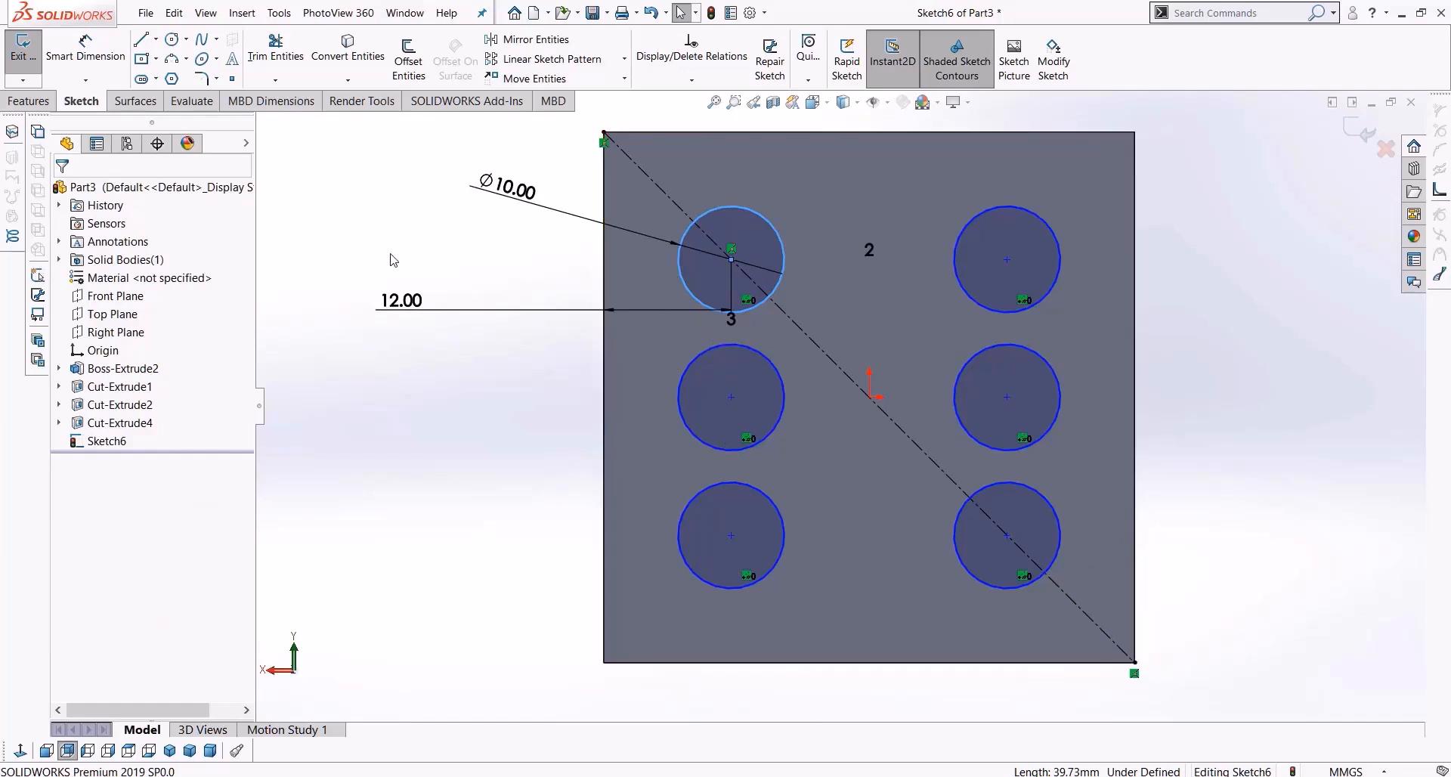
# Cut-extrude the six patterned circles into the face as blind pockets 2.5 mm deep
pyautogui.click(30, 101)
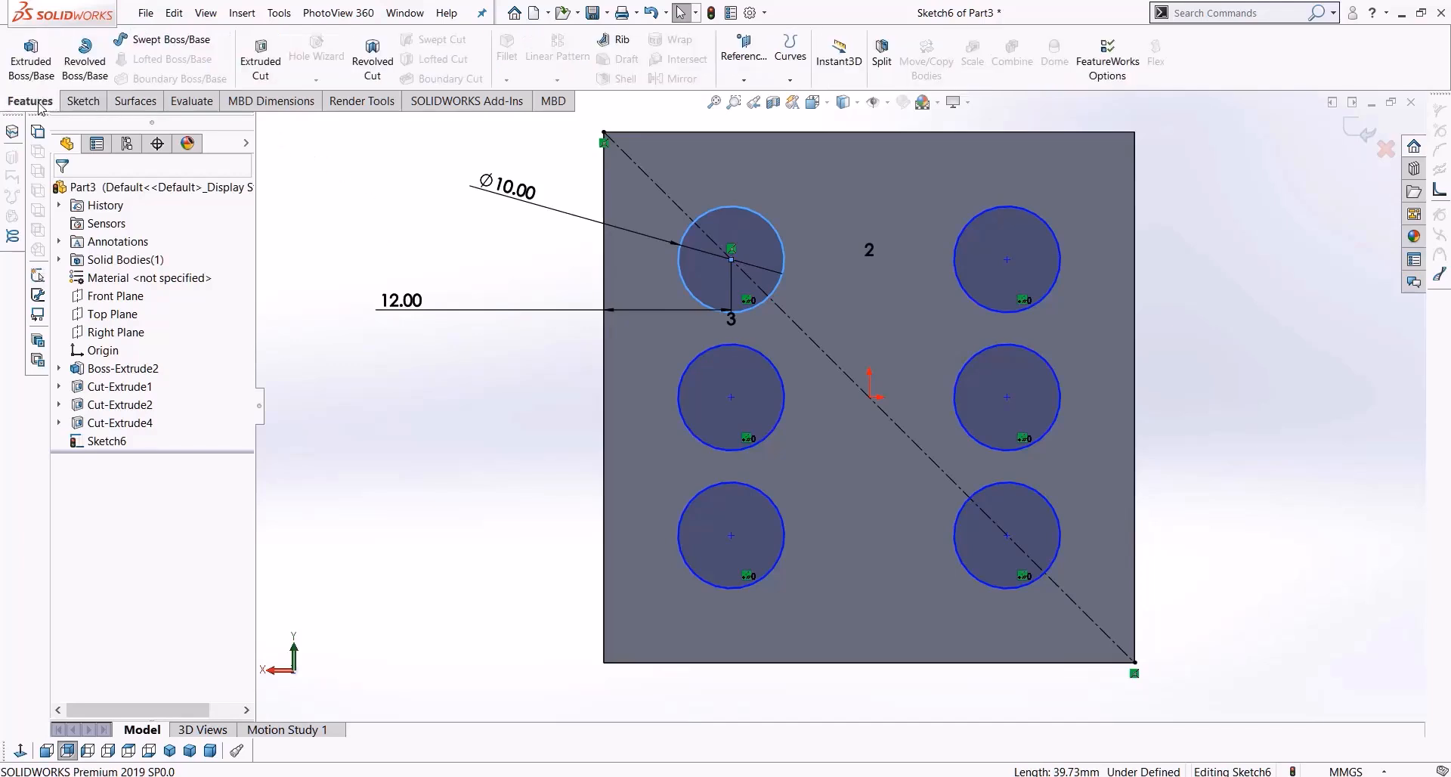
pyautogui.click(261, 57)
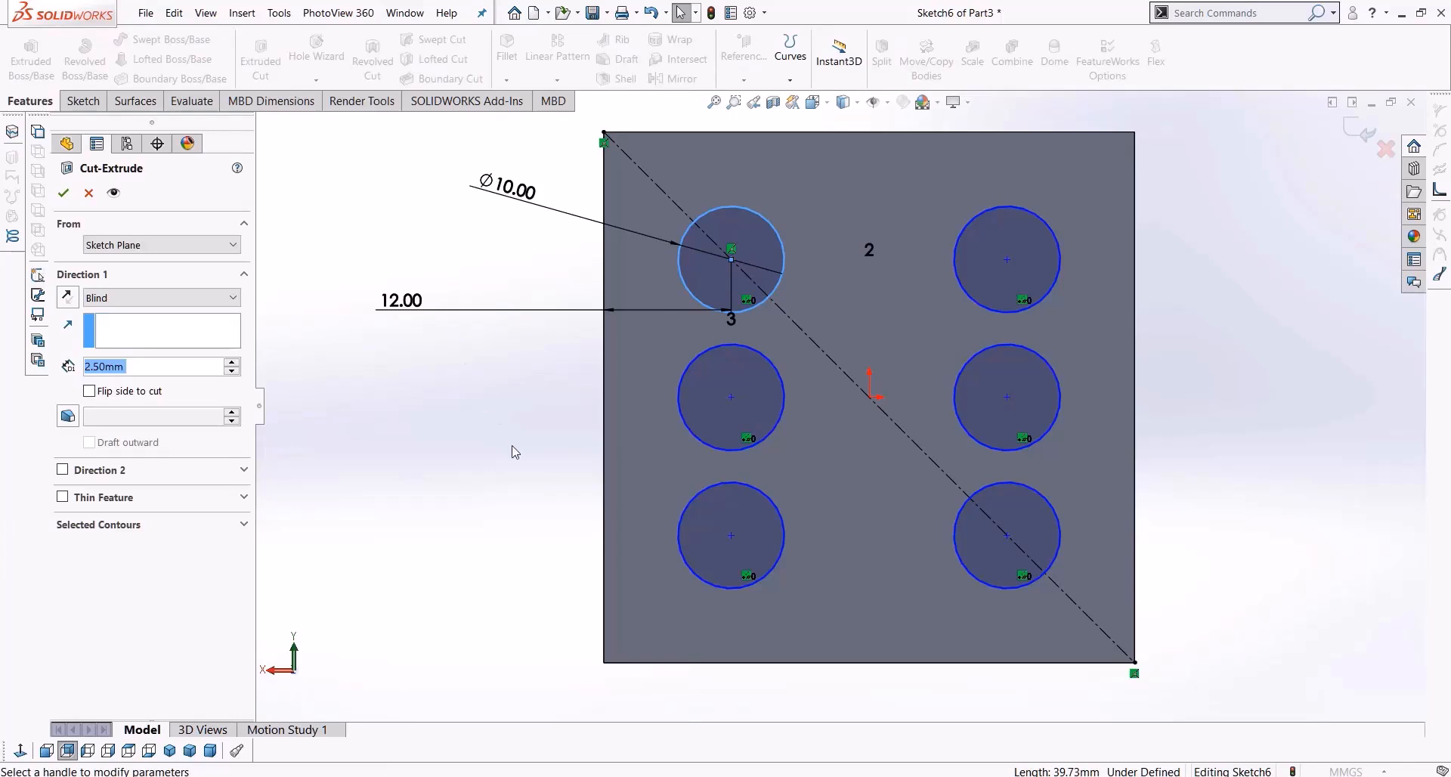
pyautogui.click(65, 195)
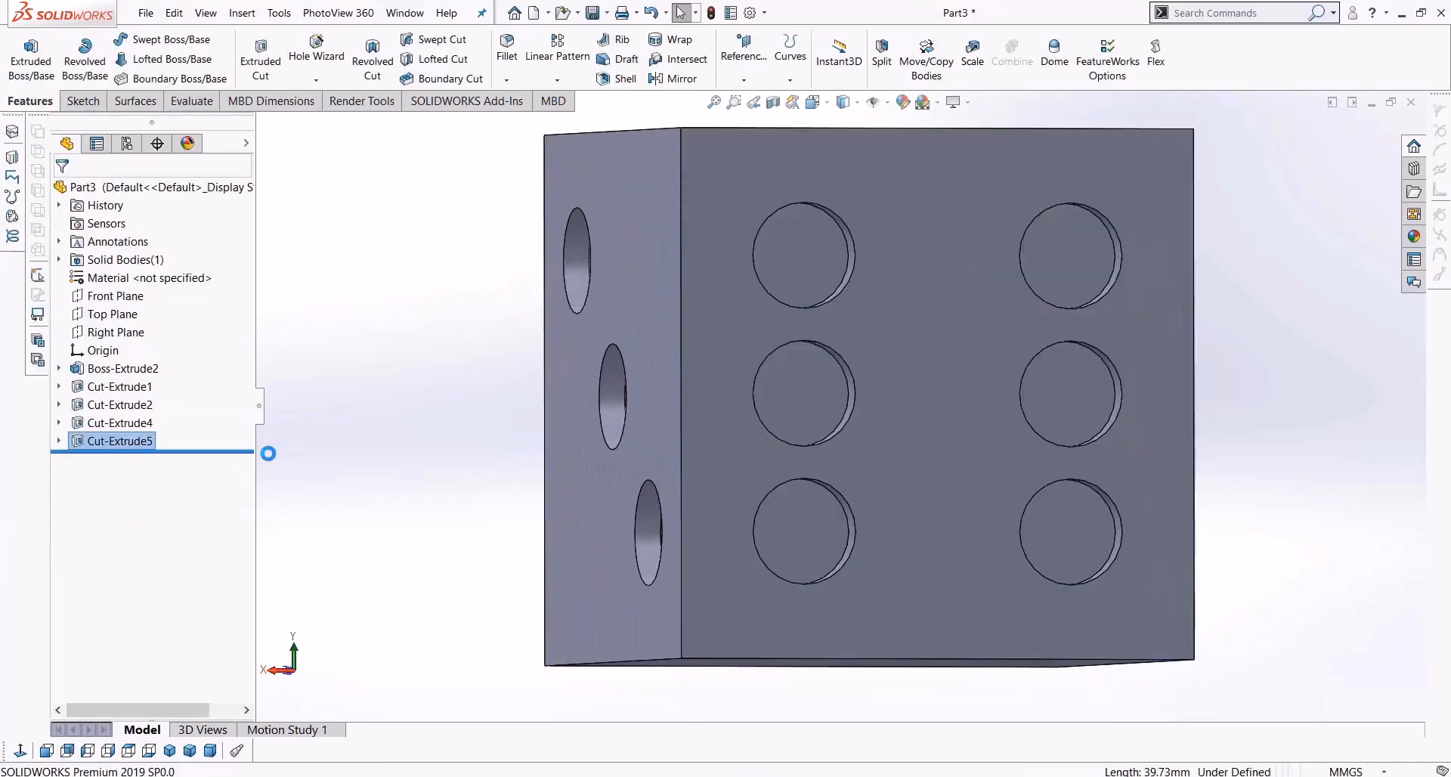
# Examine the cube from all sides to check the pockets on each face
pyautogui.moveTo(405, 436); pyautogui.dragTo(486, 598, button='middle')
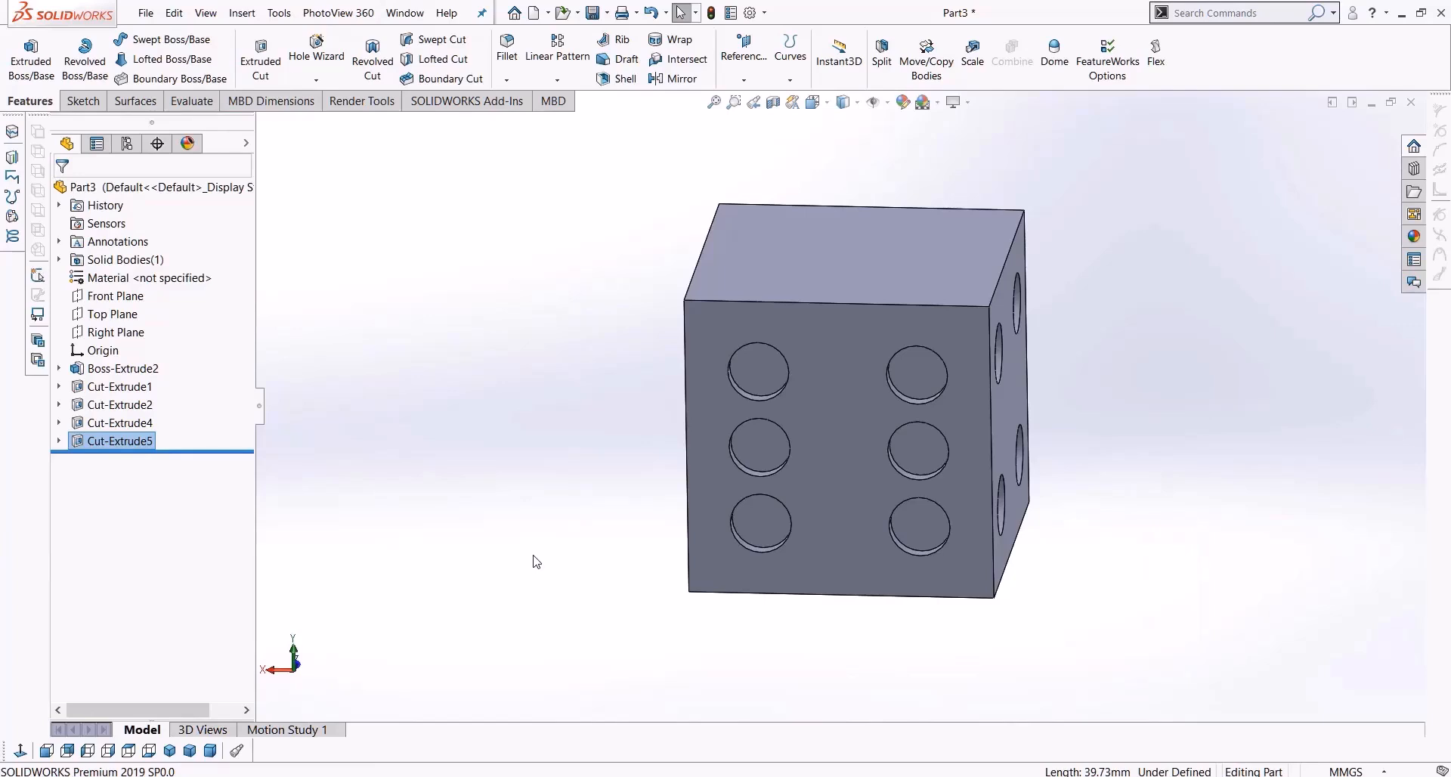
pyautogui.moveTo(529, 543); pyautogui.dragTo(518, 401, button='middle')
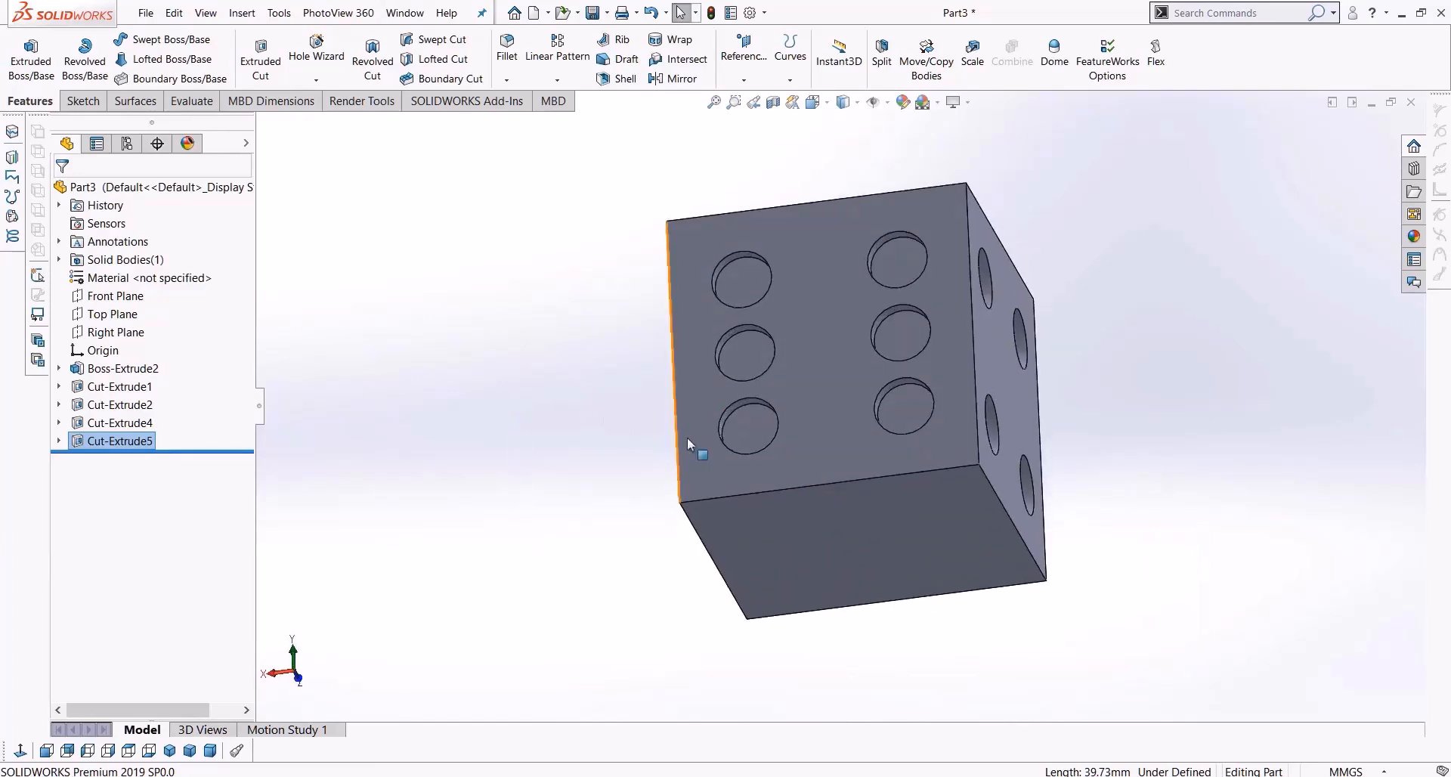
pyautogui.scroll(-5, 731, 395)
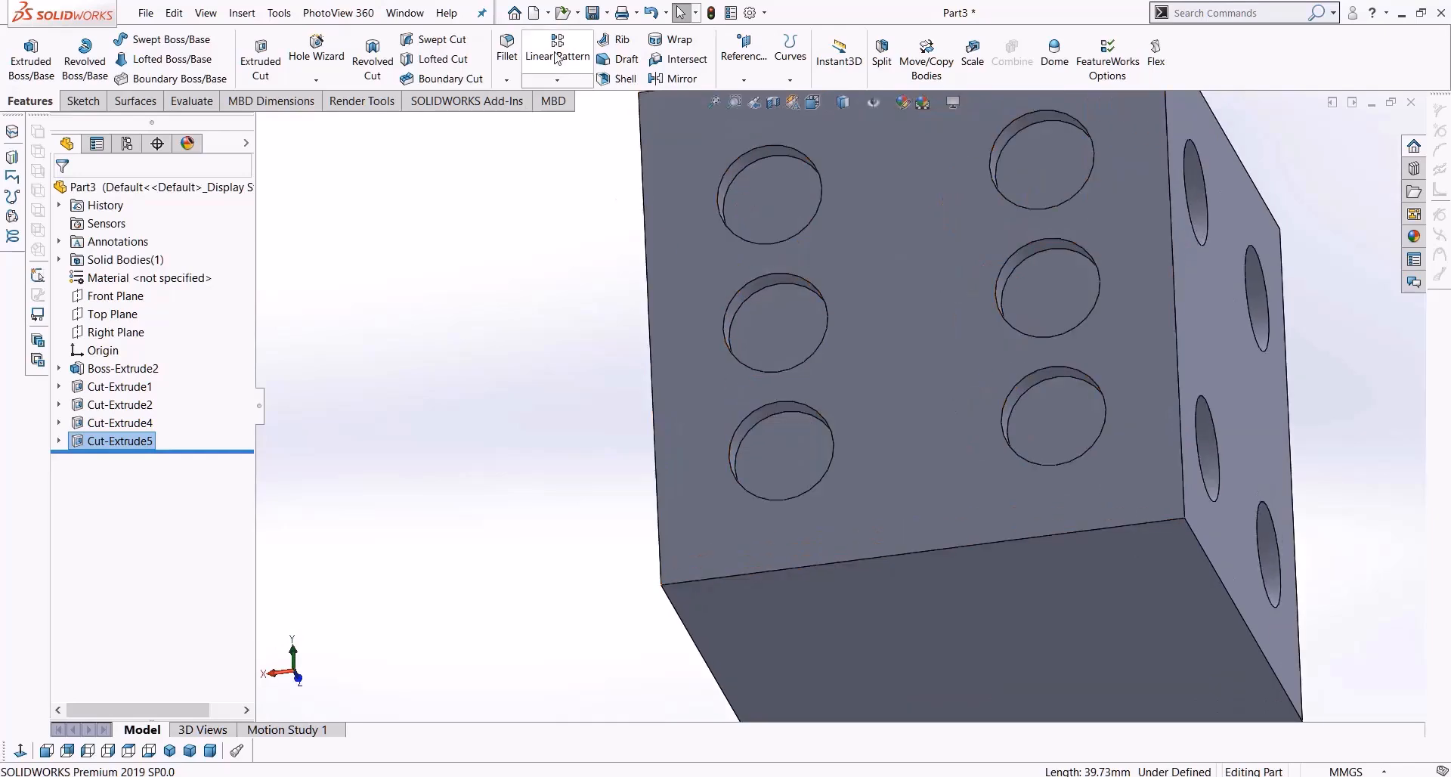
pyautogui.scroll(4, 477, 393)
pyautogui.moveTo(605, 441); pyautogui.dragTo(815, 456, button='middle')
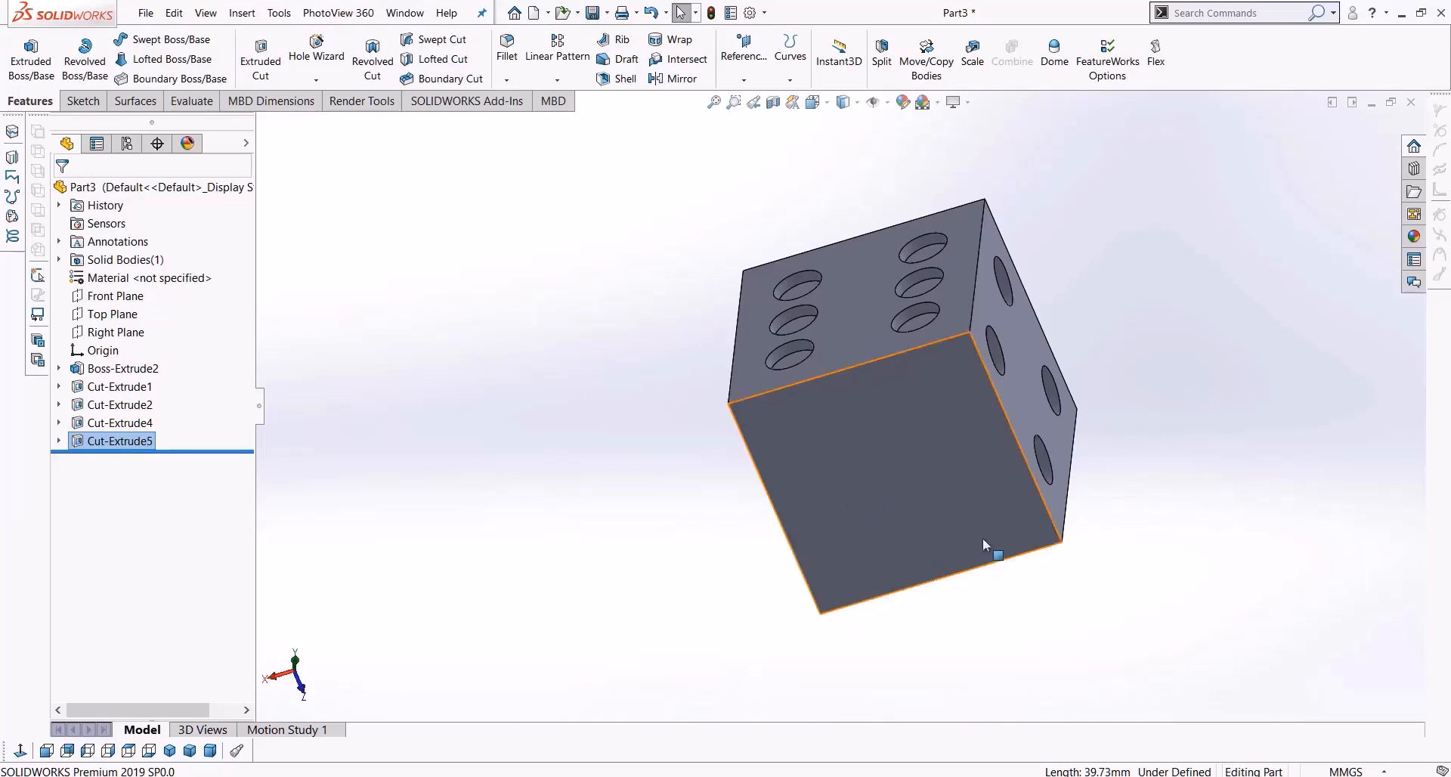
pyautogui.moveTo(840, 604); pyautogui.dragTo(868, 400, button='middle')
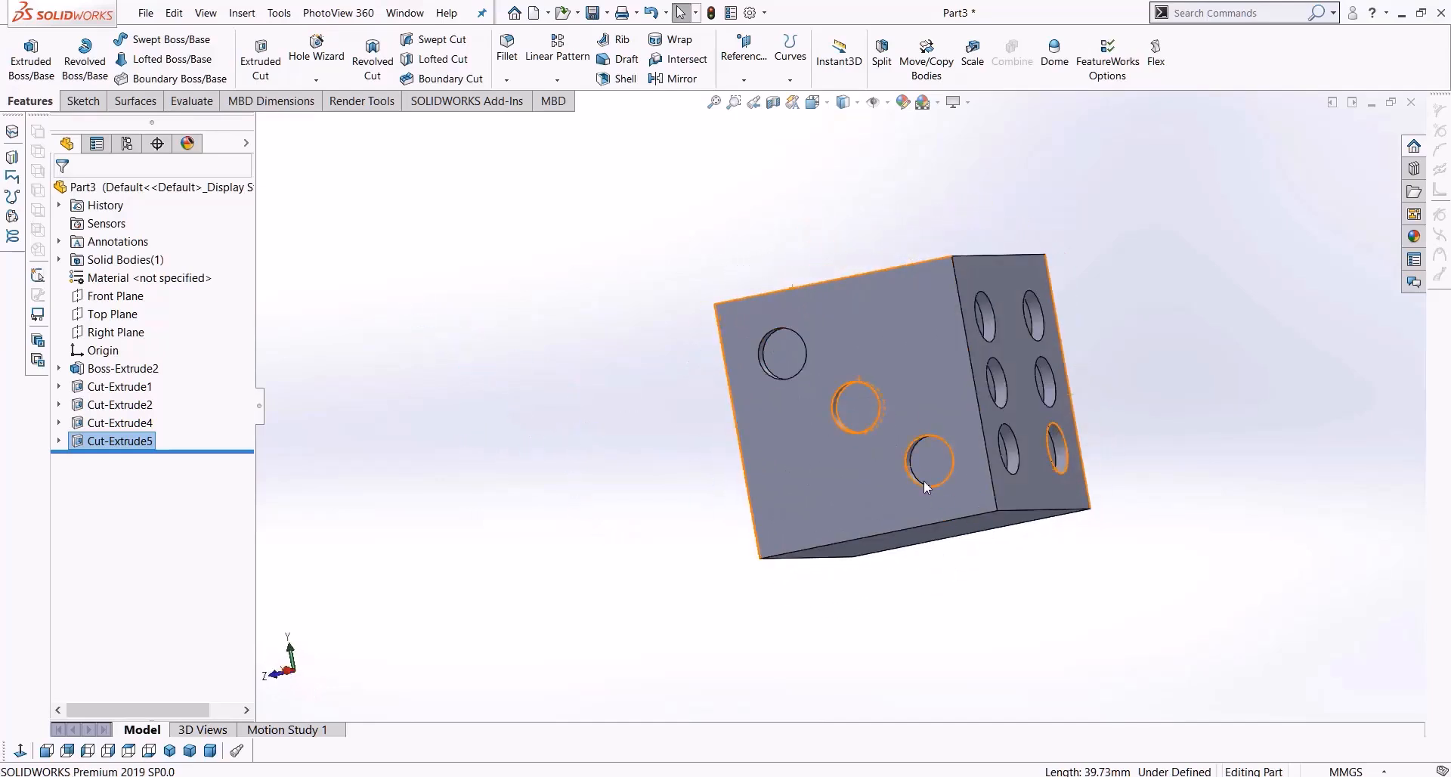
pyautogui.moveTo(950, 502); pyautogui.dragTo(1028, 513, button='middle')
pyautogui.moveTo(599, 421); pyautogui.dragTo(1110, 335, button='middle')
# Fillet both circular edges of the upper-left pocket on the four-pocket face with a 1 mm radius
pyautogui.click(507, 49)
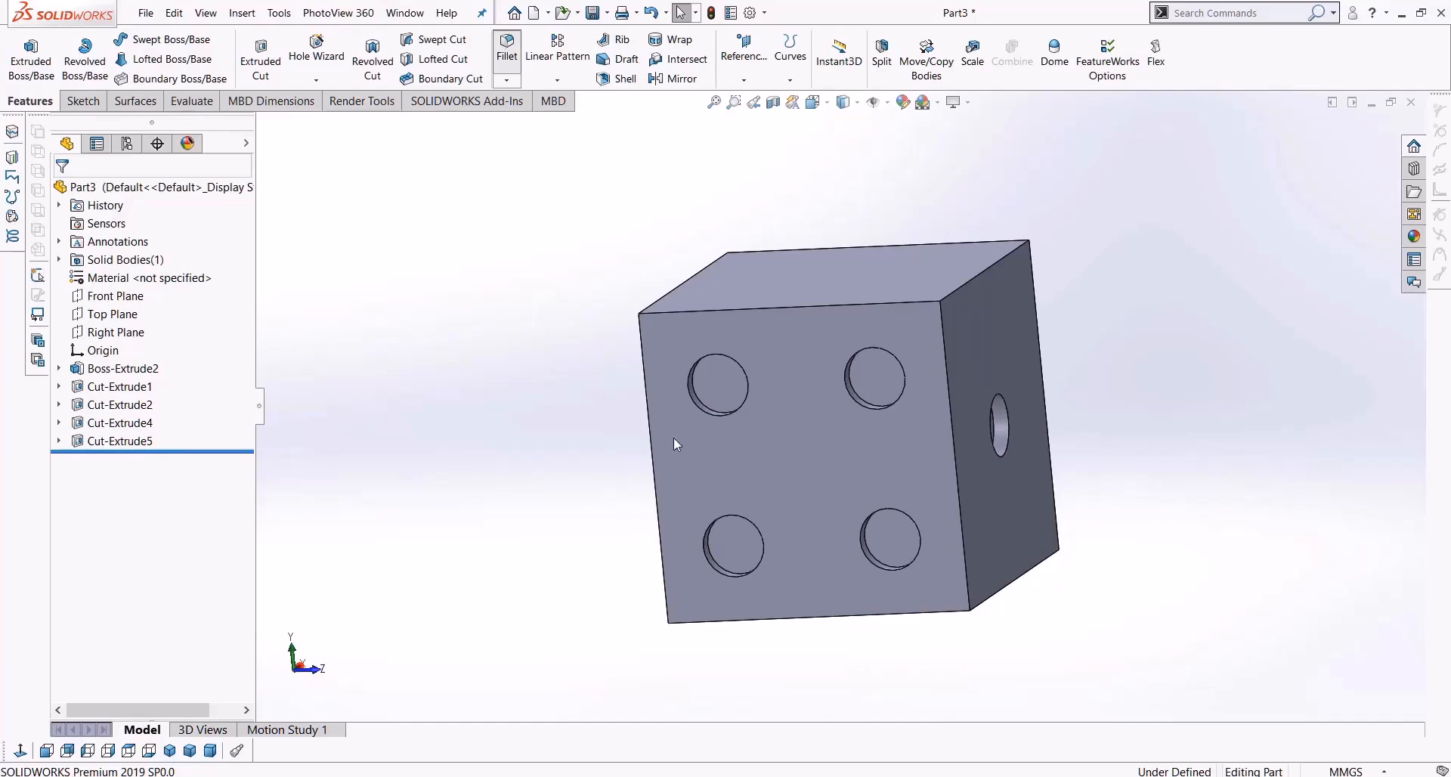
pyautogui.scroll(-2, 718, 398)
pyautogui.click(721, 398)
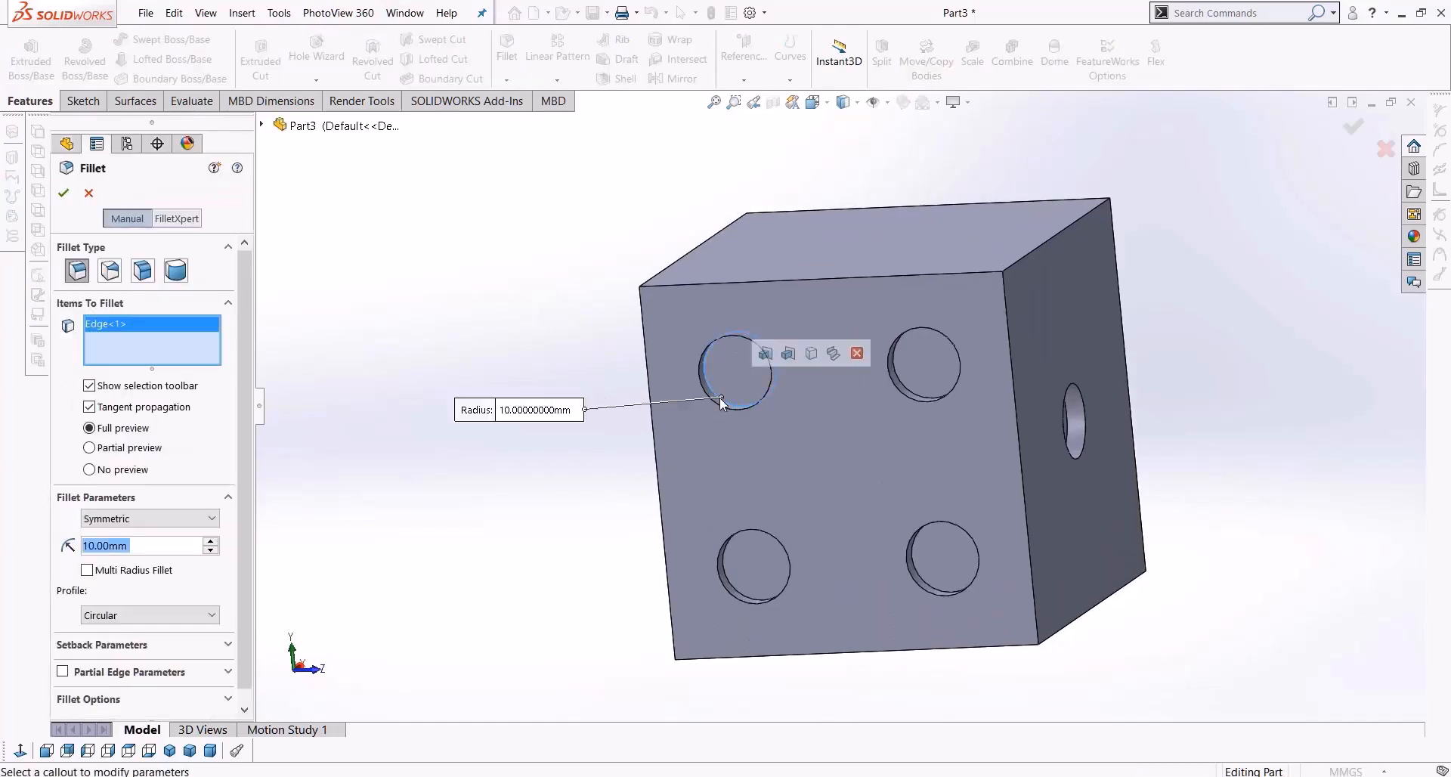
pyautogui.click(706, 399)
pyautogui.write('2>')
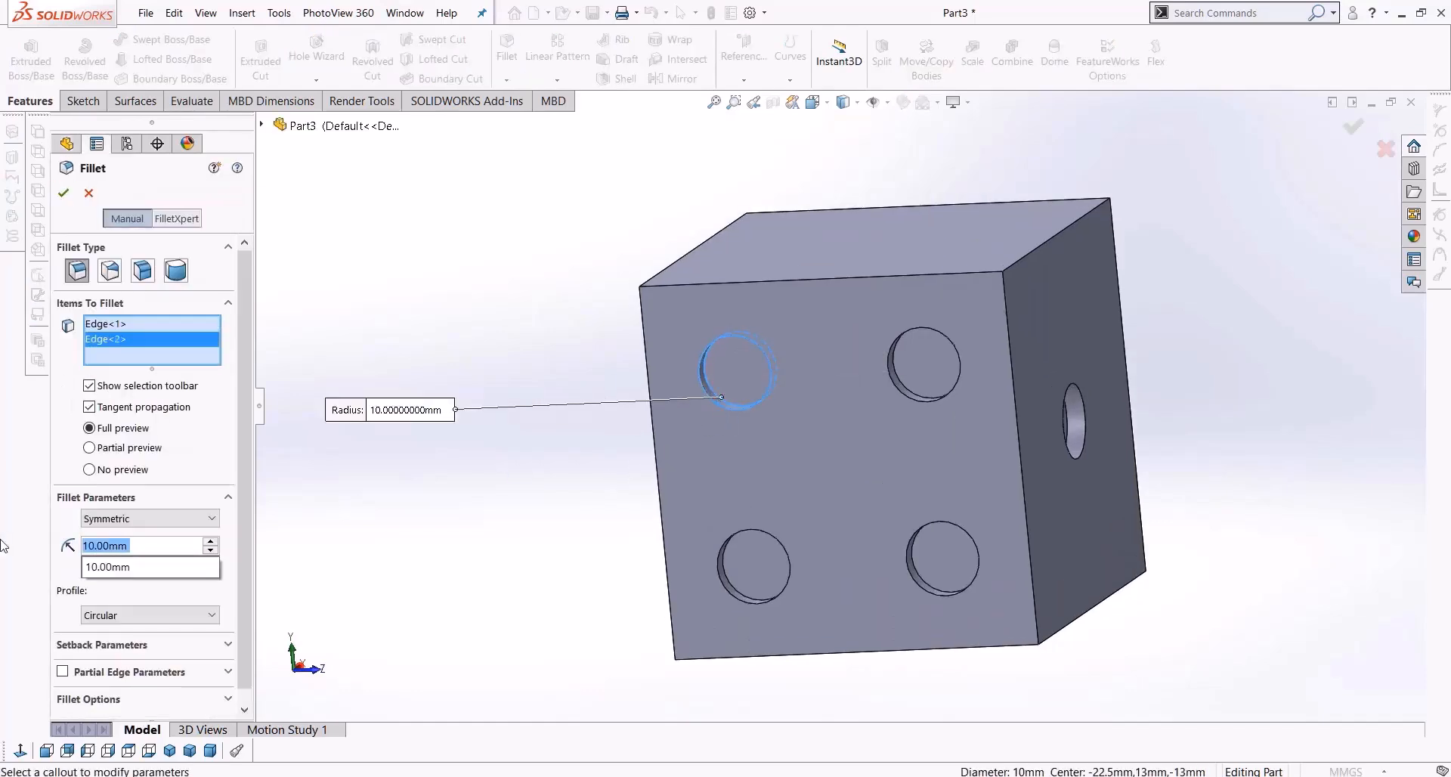
pyautogui.press('Return')
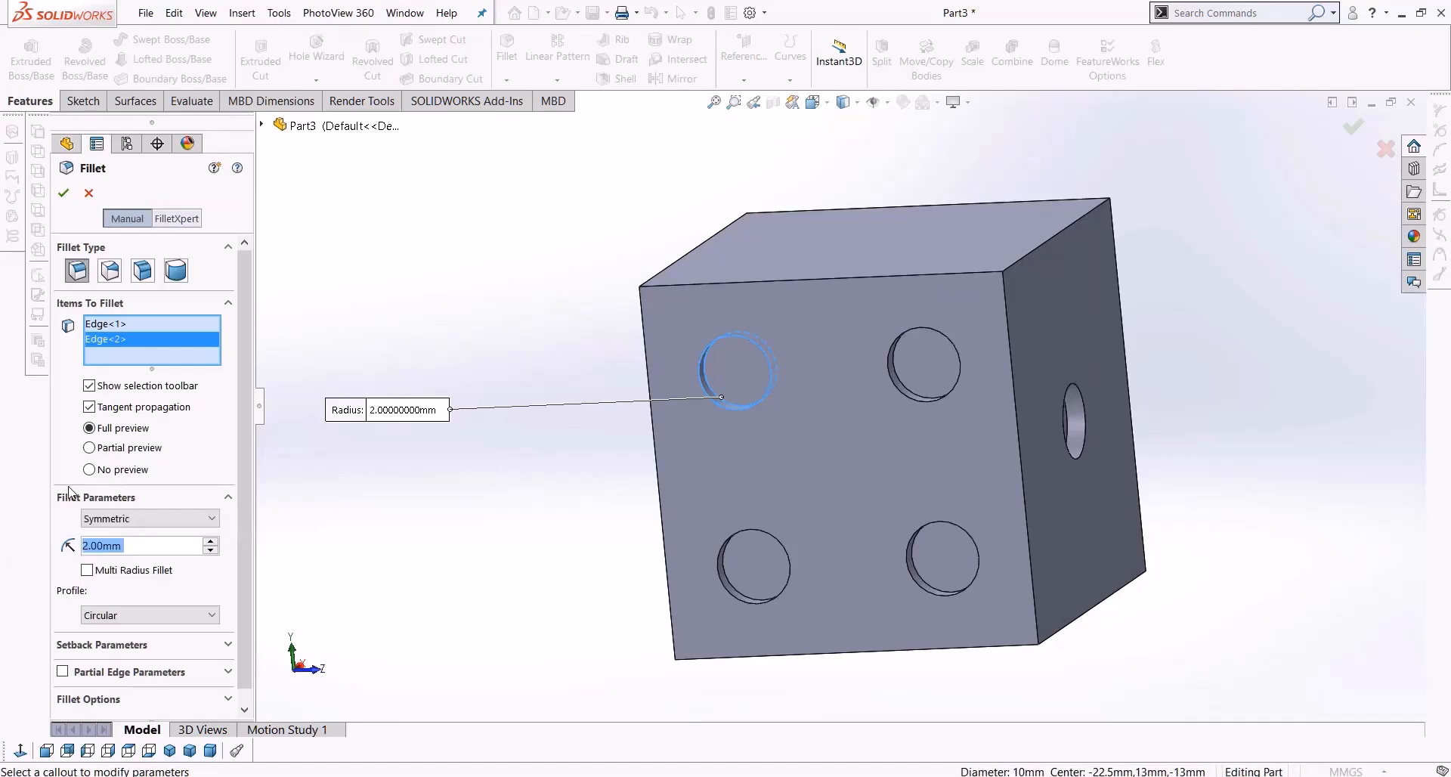
pyautogui.scroll(-3, 725, 427)
pyautogui.write('1')
pyautogui.press('Return')
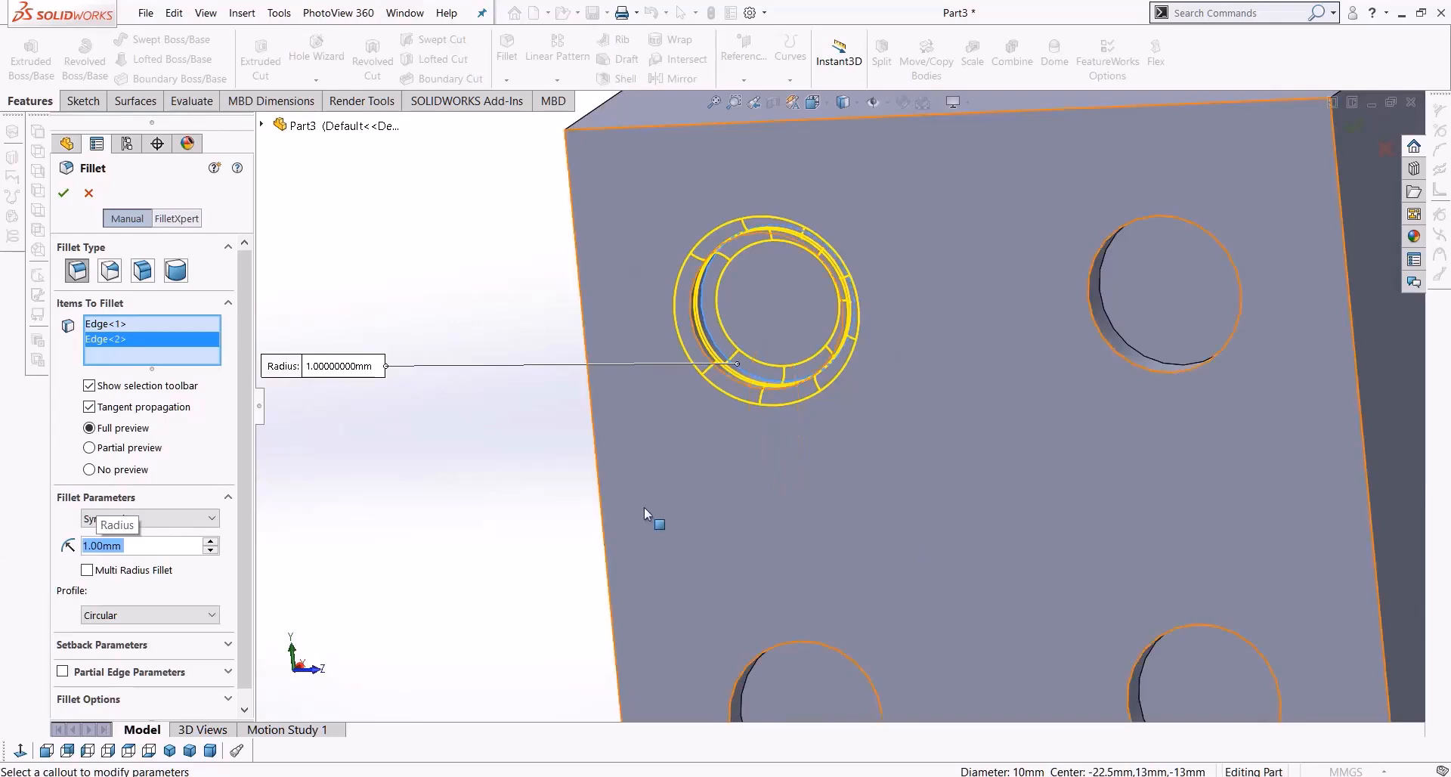
pyautogui.click(63, 193)
# Fillet the floor face and an edge of the upper-right pocket on the four-pocket face with a 1 mm radius
pyautogui.moveTo(471, 473); pyautogui.dragTo(533, 340, button='middle')
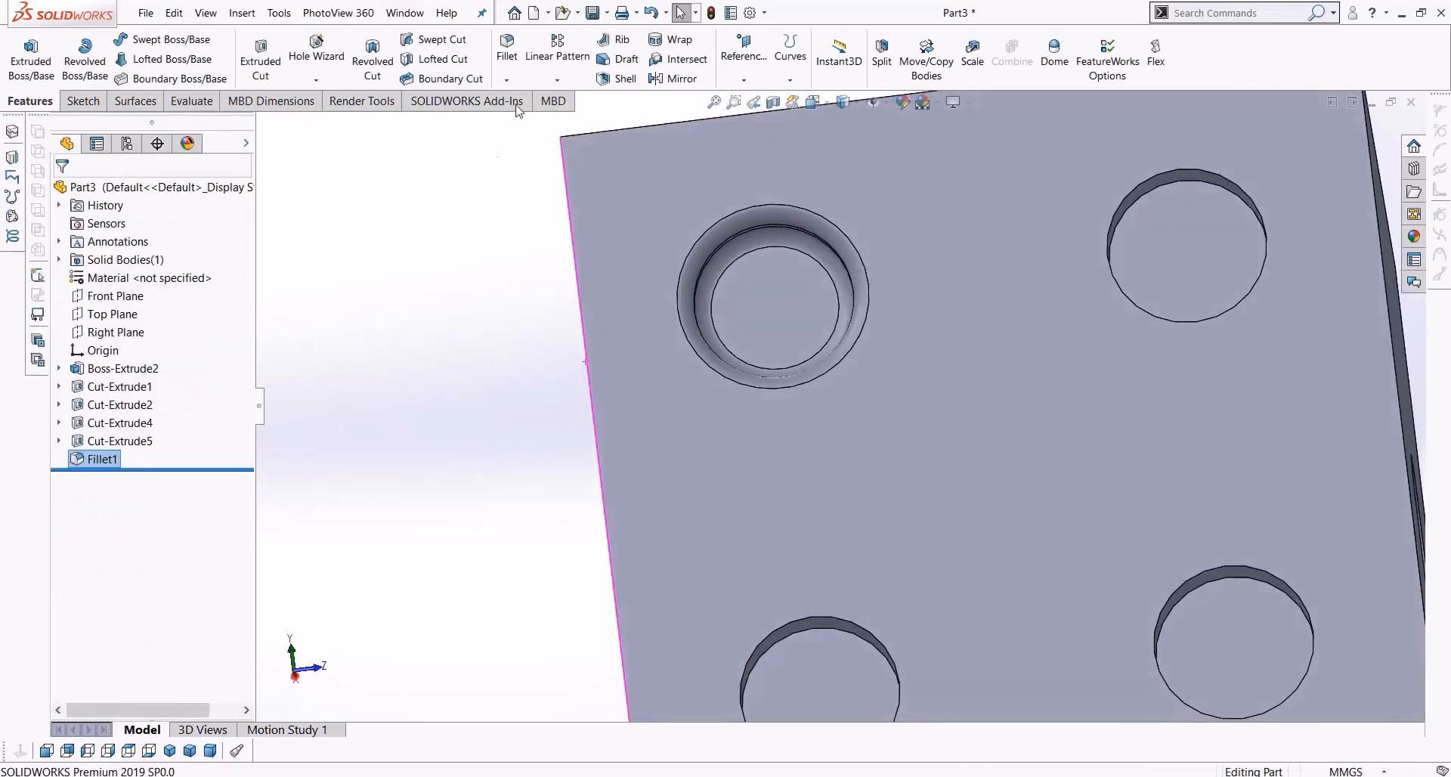
pyautogui.click(506, 47)
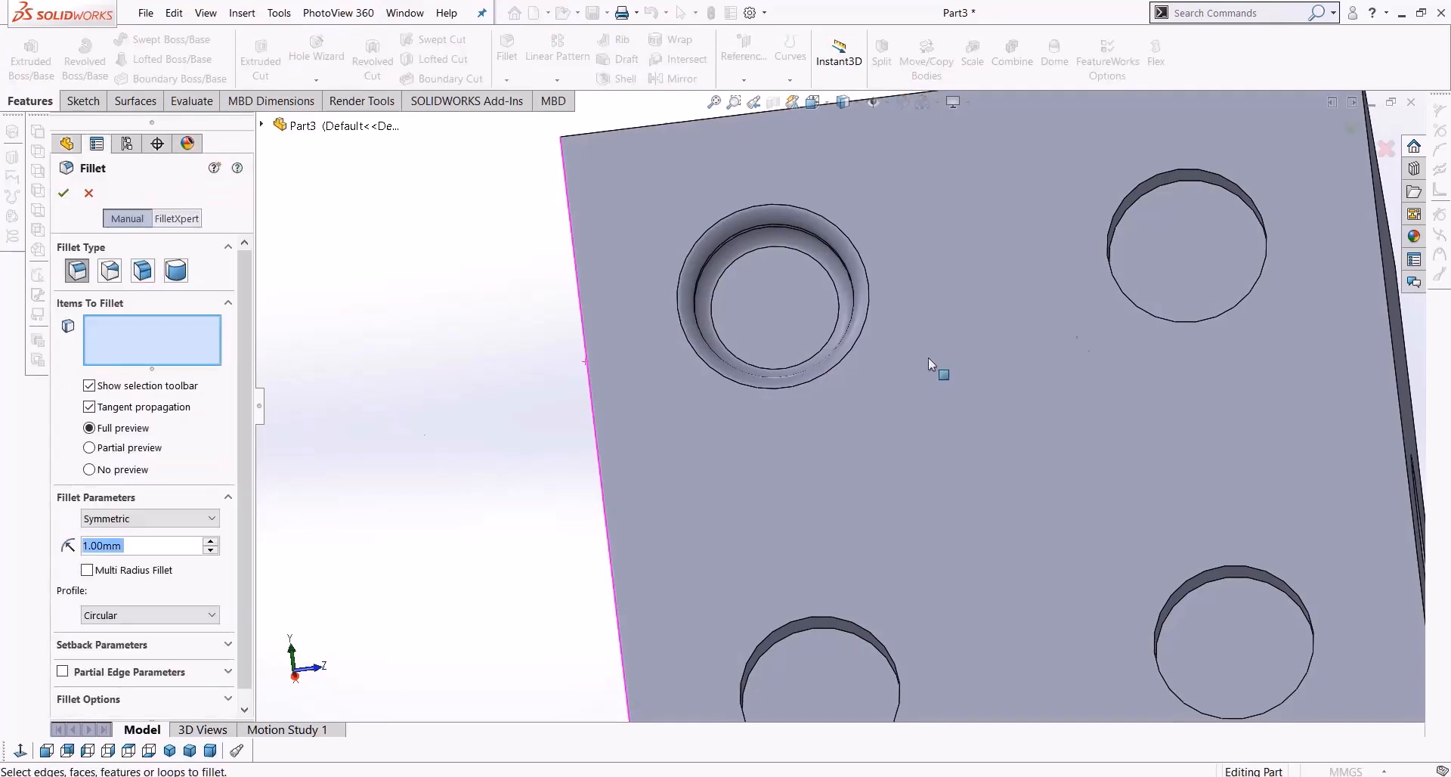
pyautogui.moveTo(1163, 270); pyautogui.dragTo(1222, 282, button='middle')
pyautogui.click(1165, 264)
pyautogui.click(1165, 268)
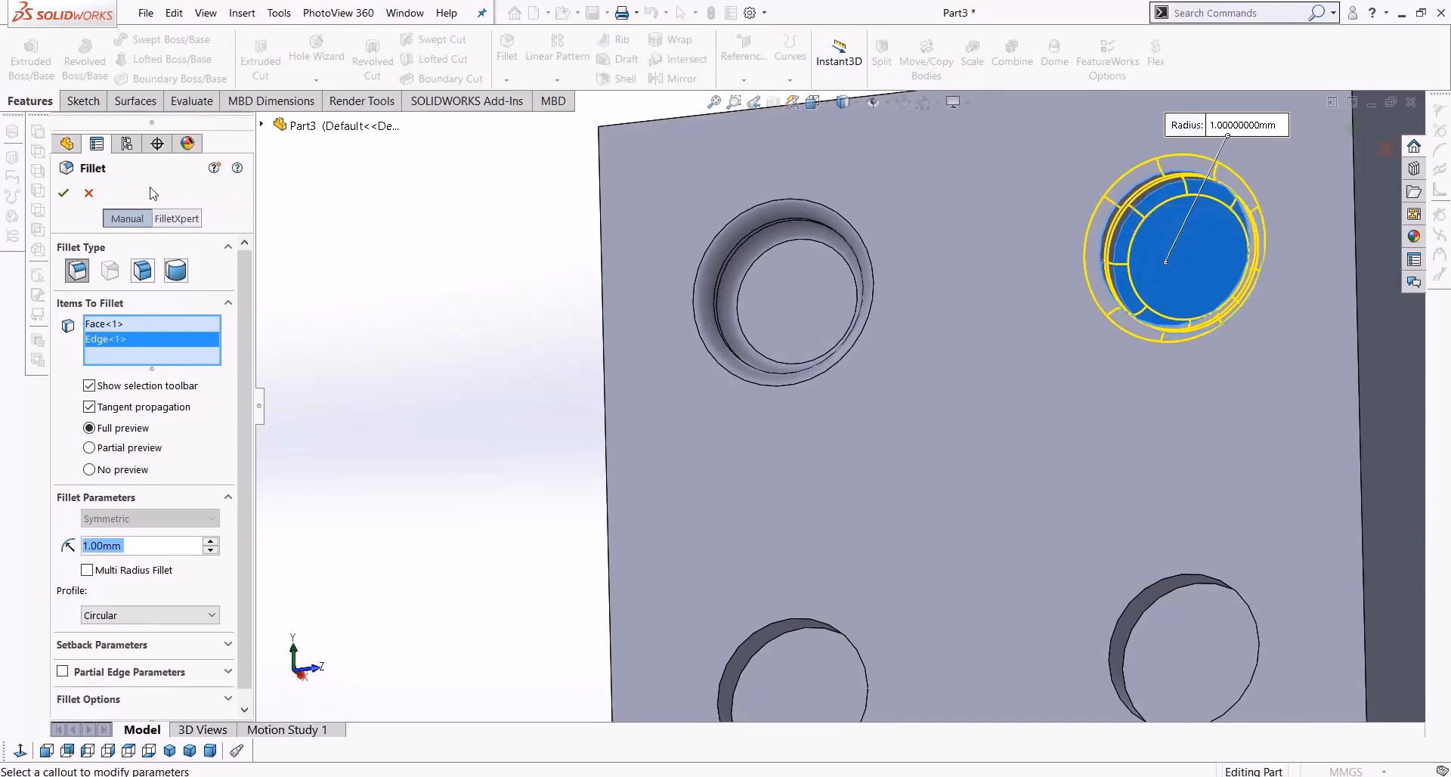
pyautogui.click(63, 195)
# Delete the separate fillet of the upper-right pocket
pyautogui.moveTo(1228, 614); pyautogui.dragTo(859, 405, button='middle')
pyautogui.scroll(4, 1093, 495)
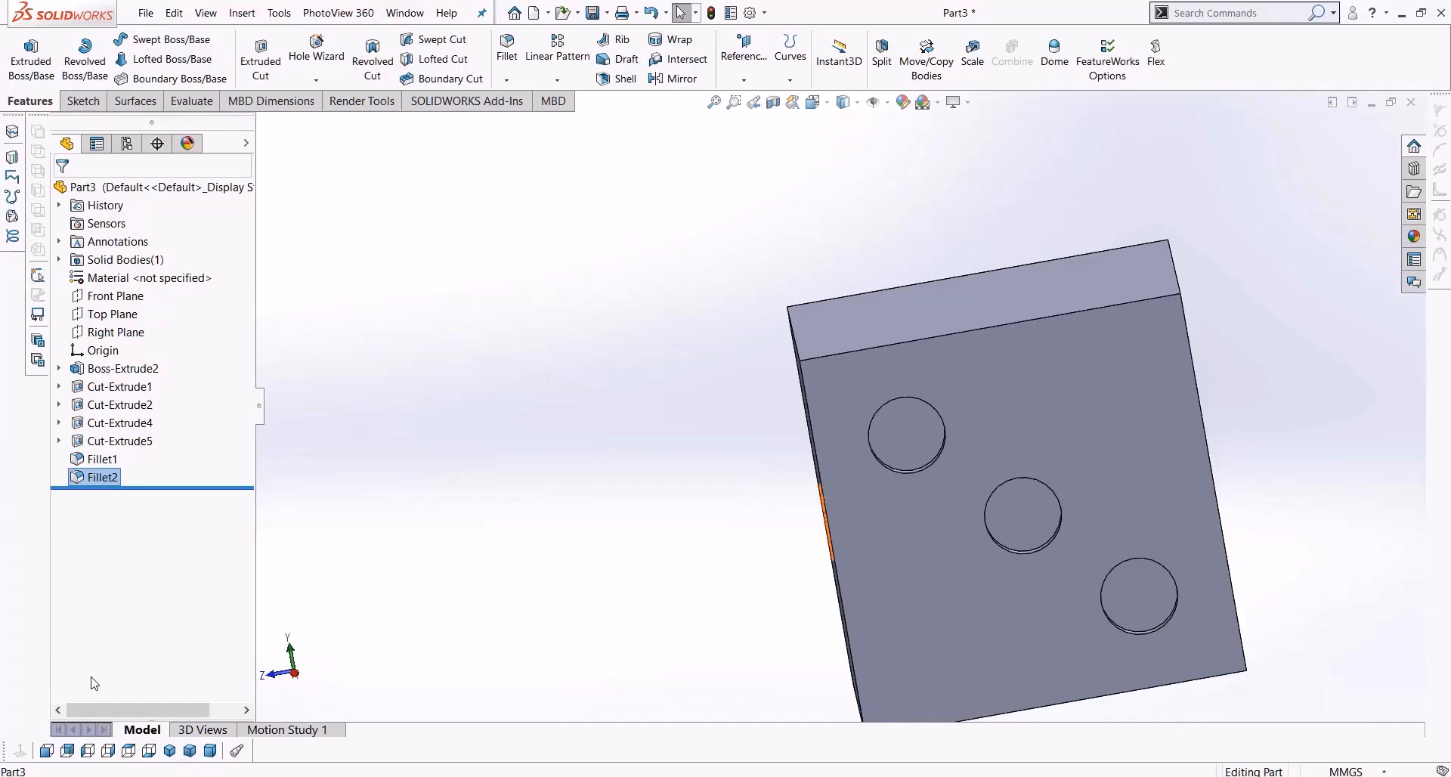
pyautogui.press('Delete')
pyautogui.press('Return')
# Open the remaining 1 mm pocket fillet for editing
pyautogui.rightClick(90, 468)
pyautogui.rightClick(78, 461)
pyautogui.click(95, 416)
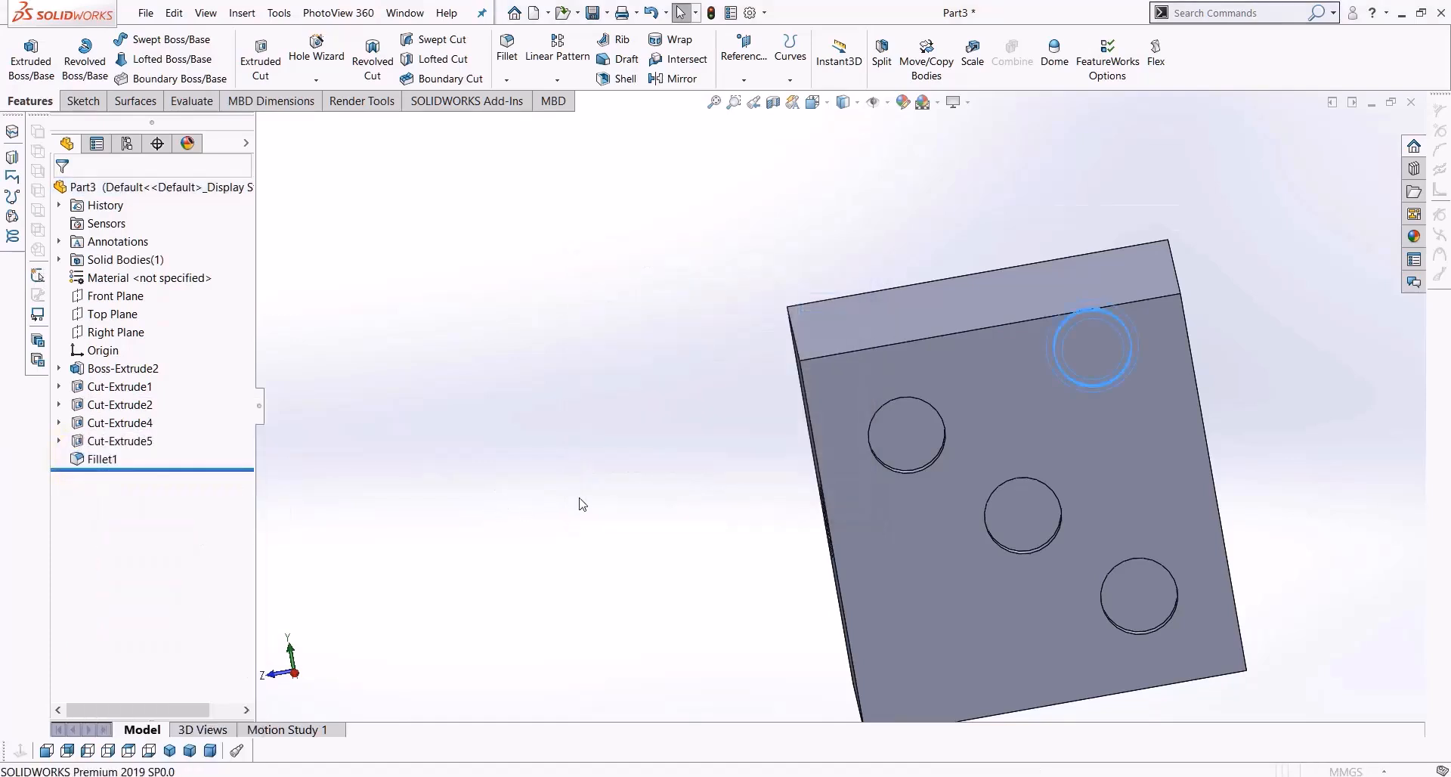
pyautogui.moveTo(897, 382); pyautogui.dragTo(1018, 488, button='middle')
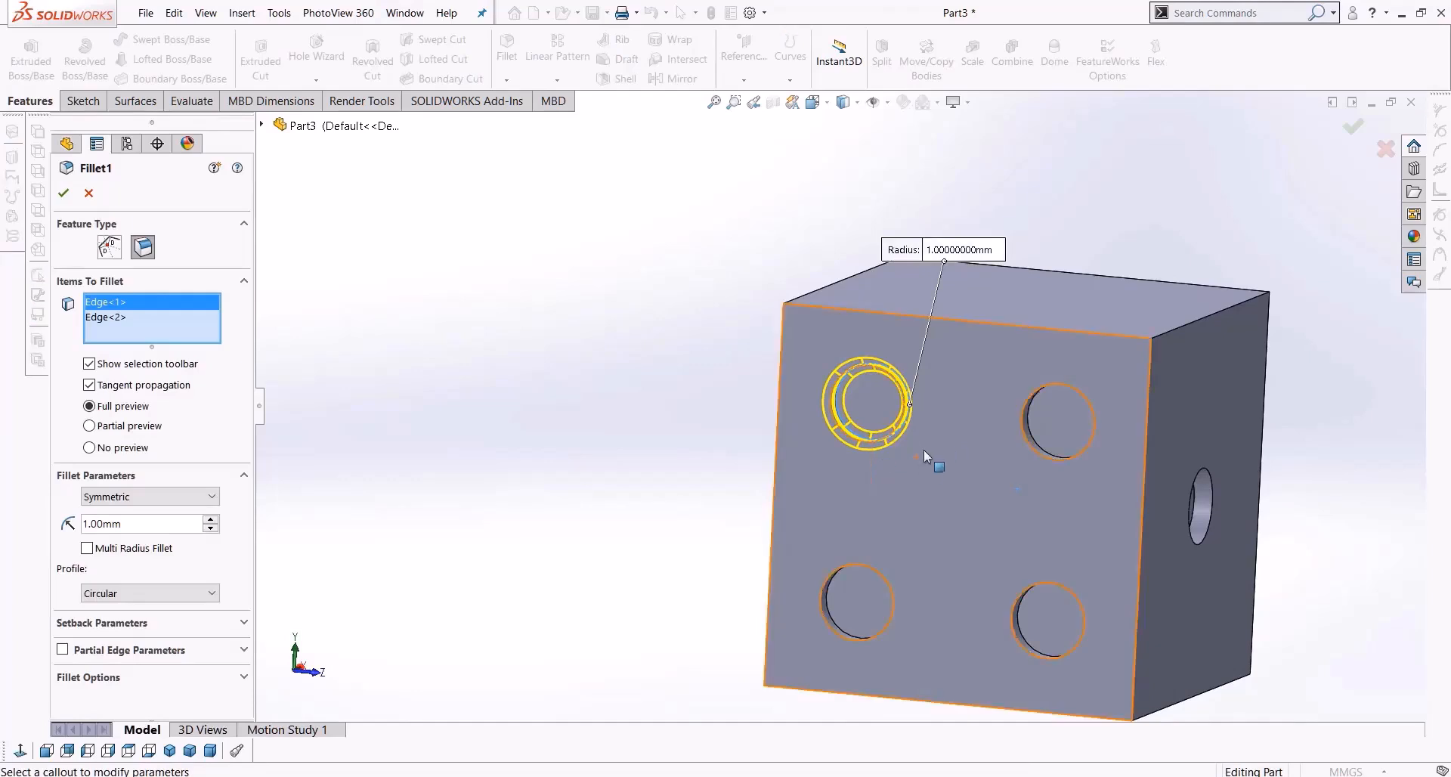
pyautogui.scroll(-3, 932, 445)
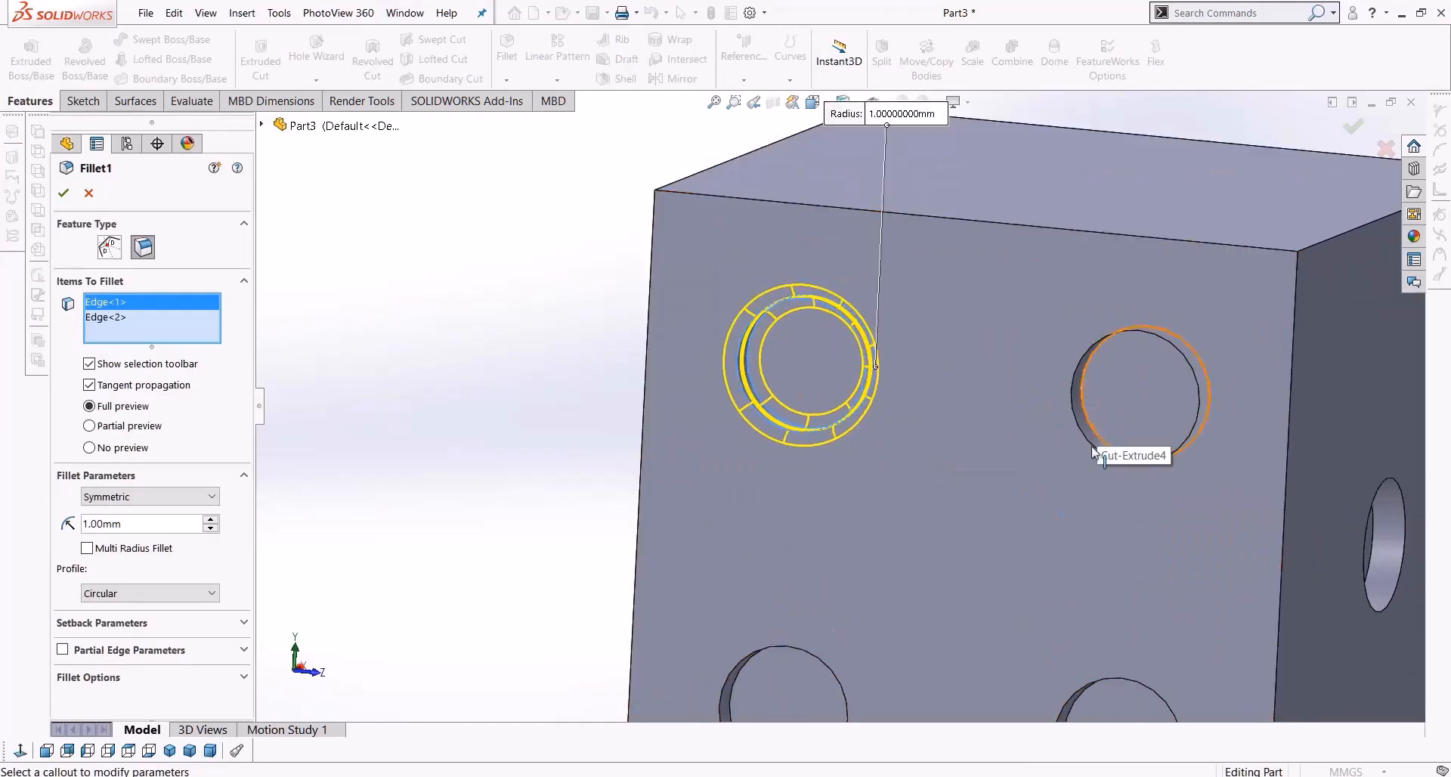
pyautogui.scroll(3, 1091, 430)
pyautogui.scroll(-2, 973, 452)
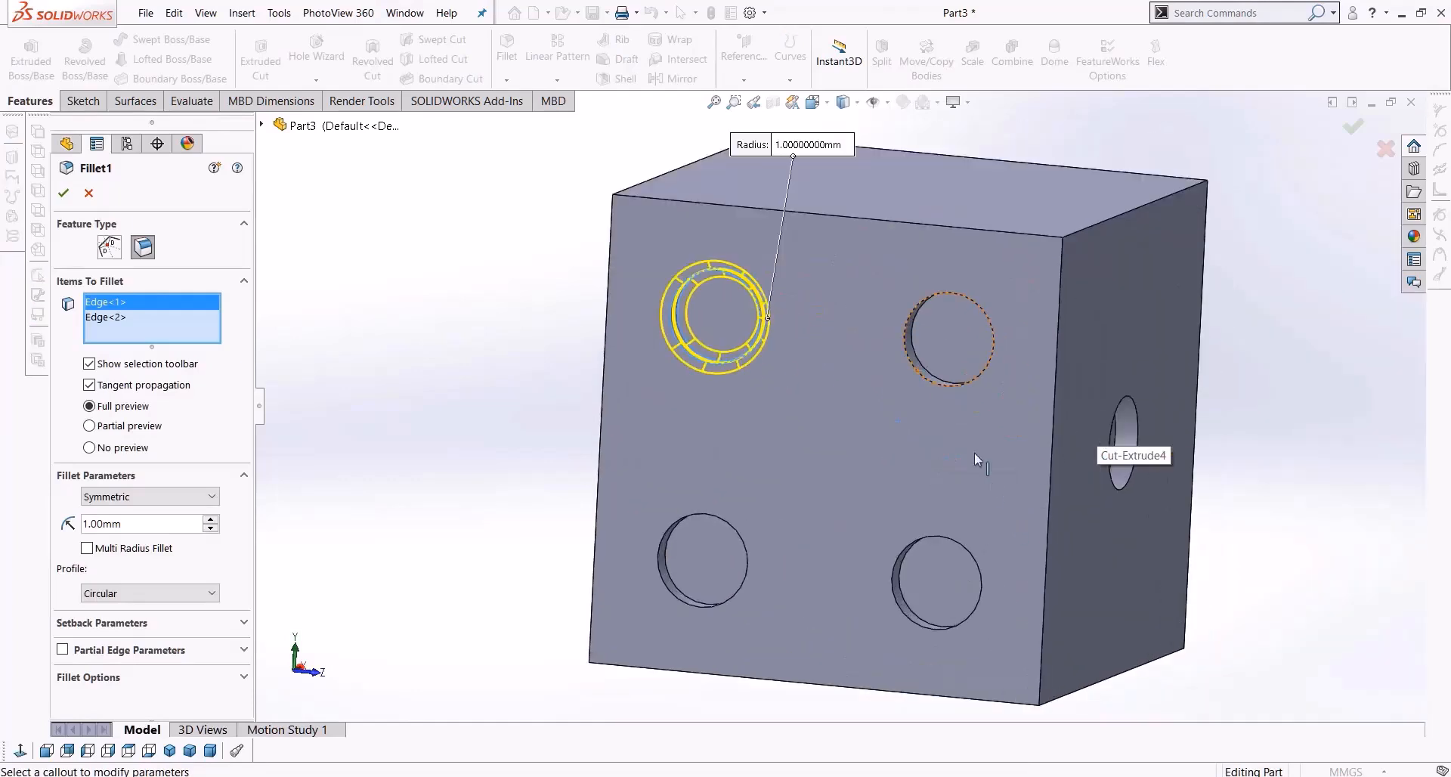
# Try to extend the fillet from an edge of the upper-right pocket to the other edges of the whole cube
pyautogui.click(924, 357)
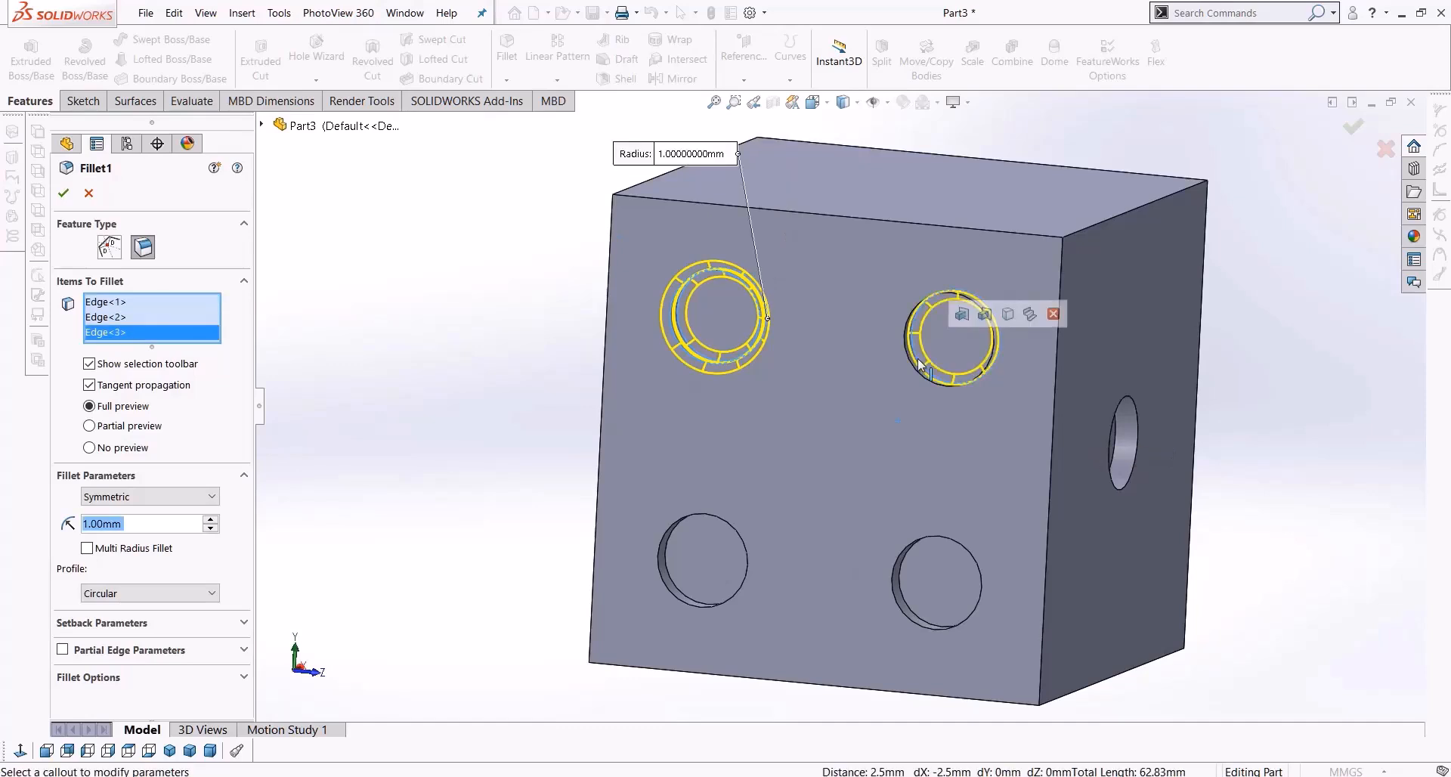
pyautogui.click(1007, 314)
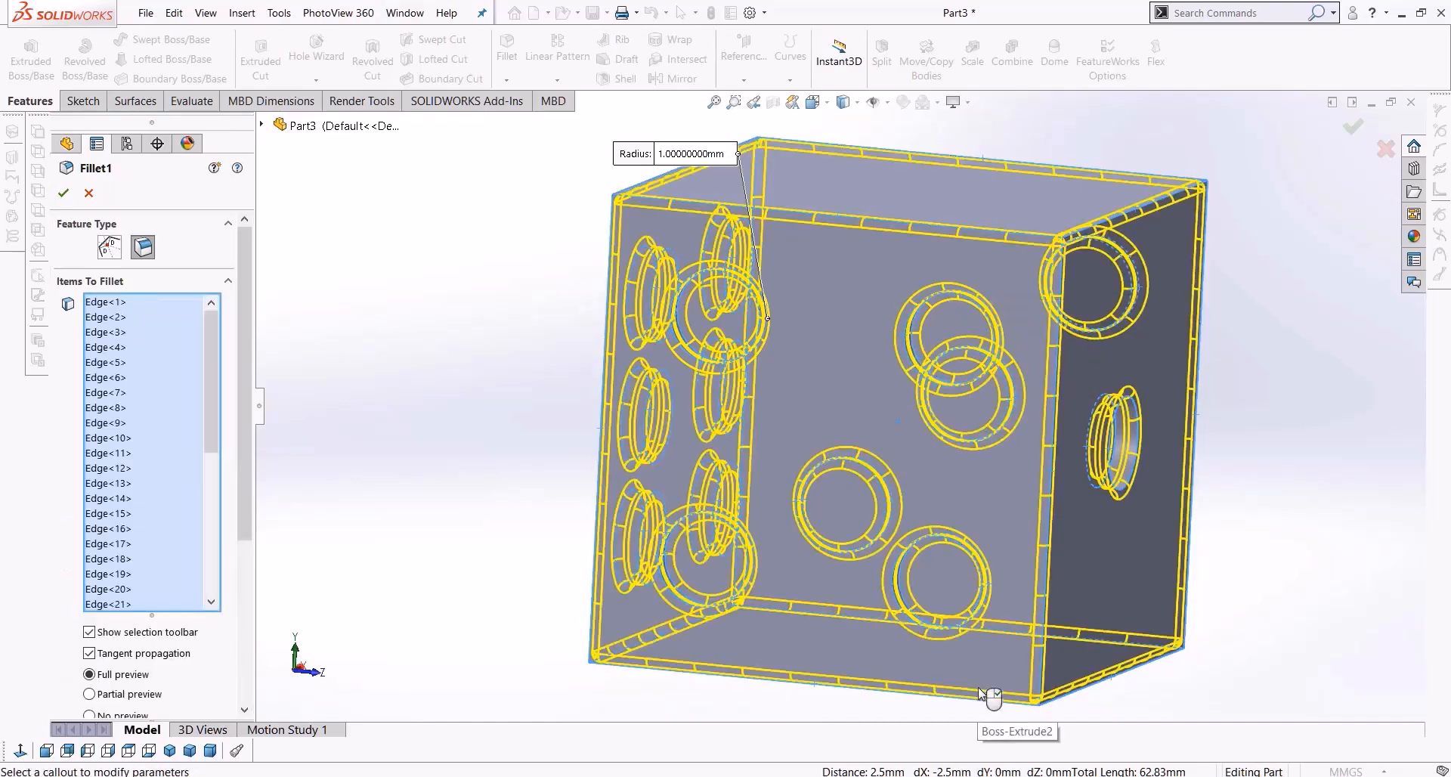
pyautogui.click(830, 219)
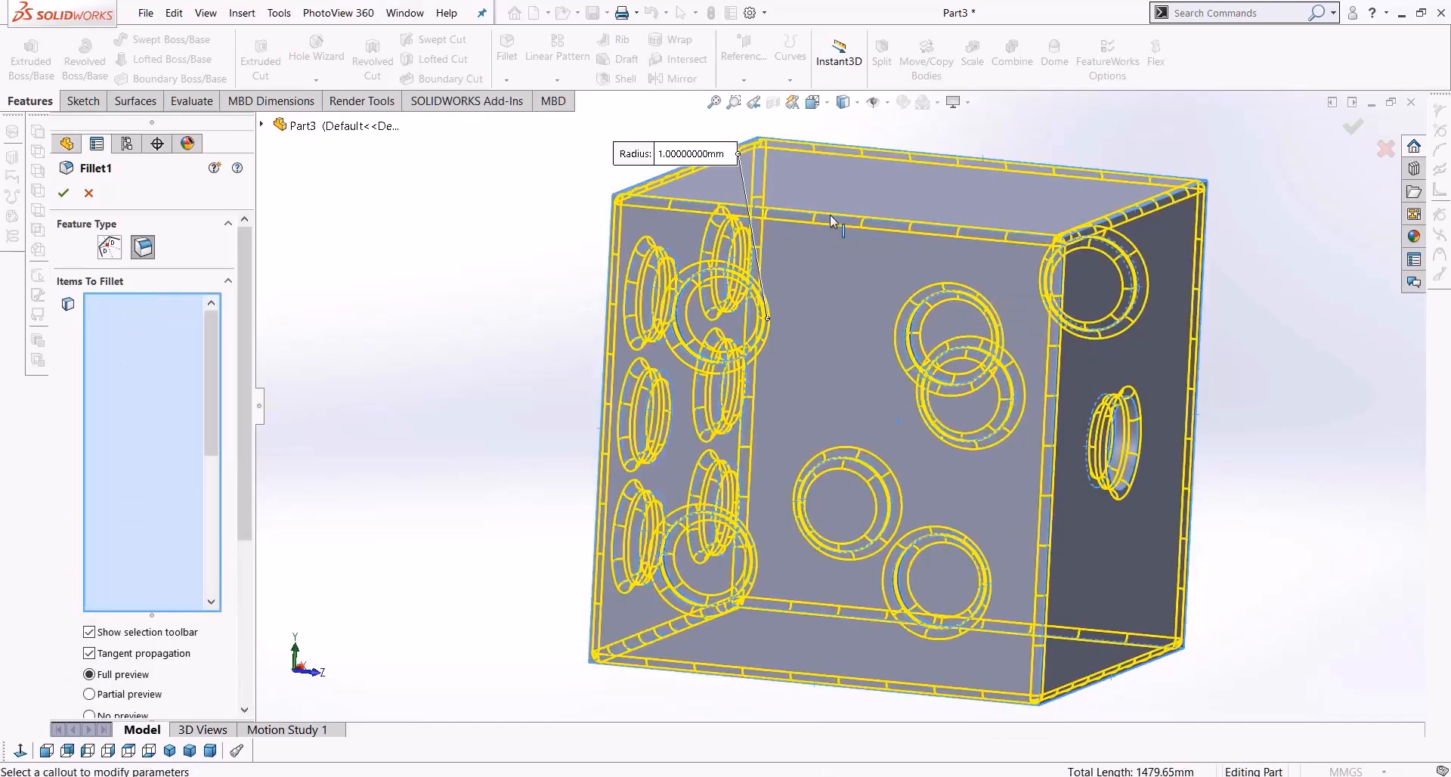
pyautogui.moveTo(672, 311); pyautogui.dragTo(749, 268, button='middle')
pyautogui.click(600, 203)
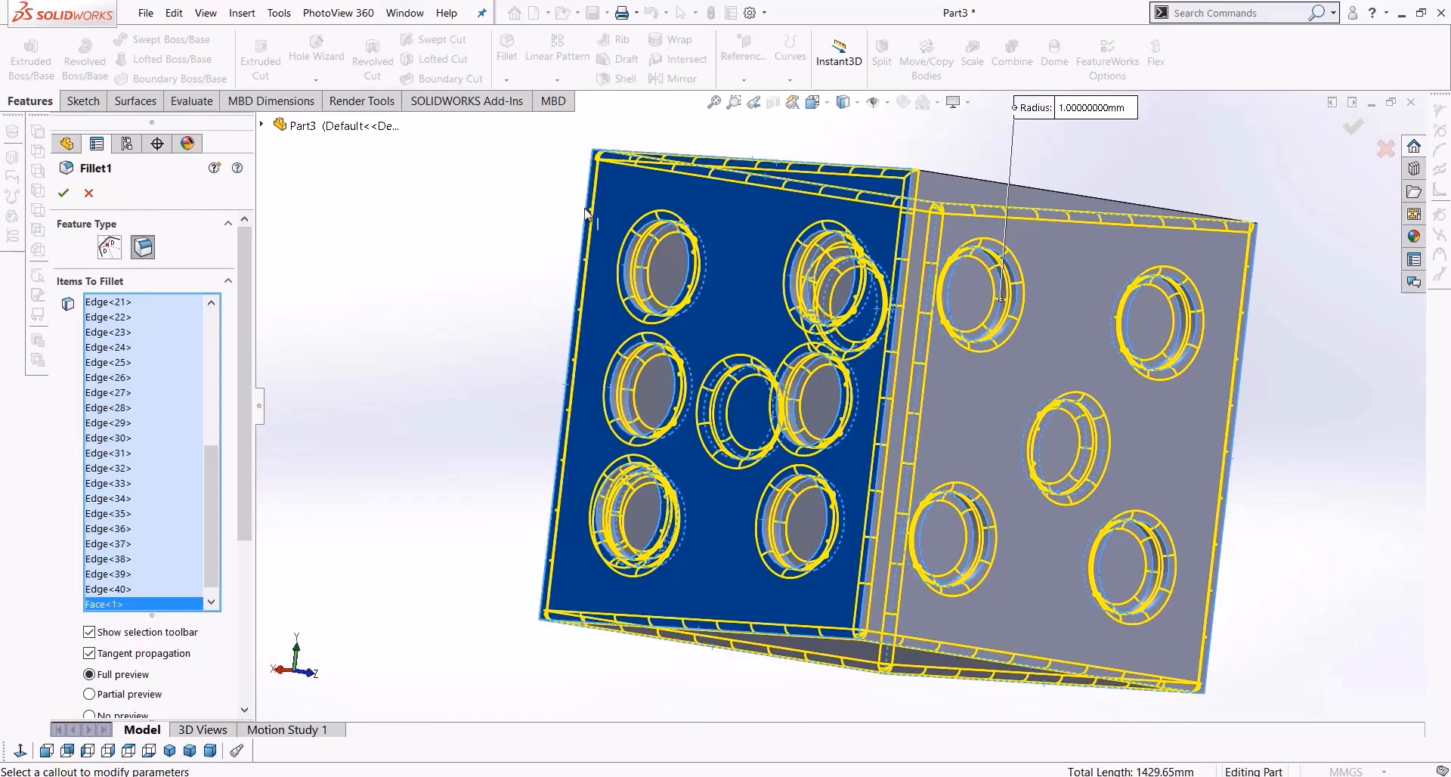
# Clear all of the fillet's selected items and select the Cut-Extrude1 feature as the item to fillet
pyautogui.rightClick(130, 428)
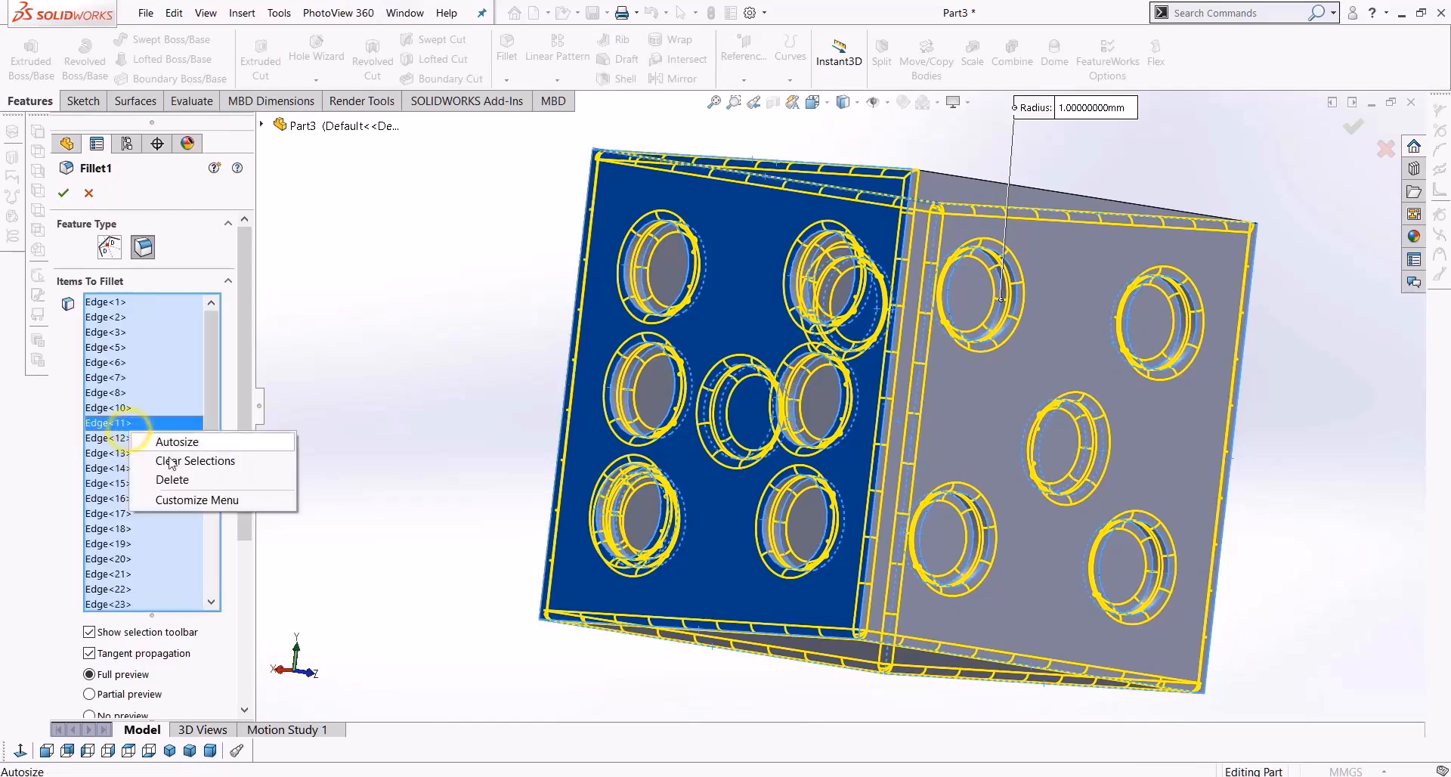
pyautogui.click(181, 460)
pyautogui.moveTo(476, 327); pyautogui.dragTo(408, 404, button='middle')
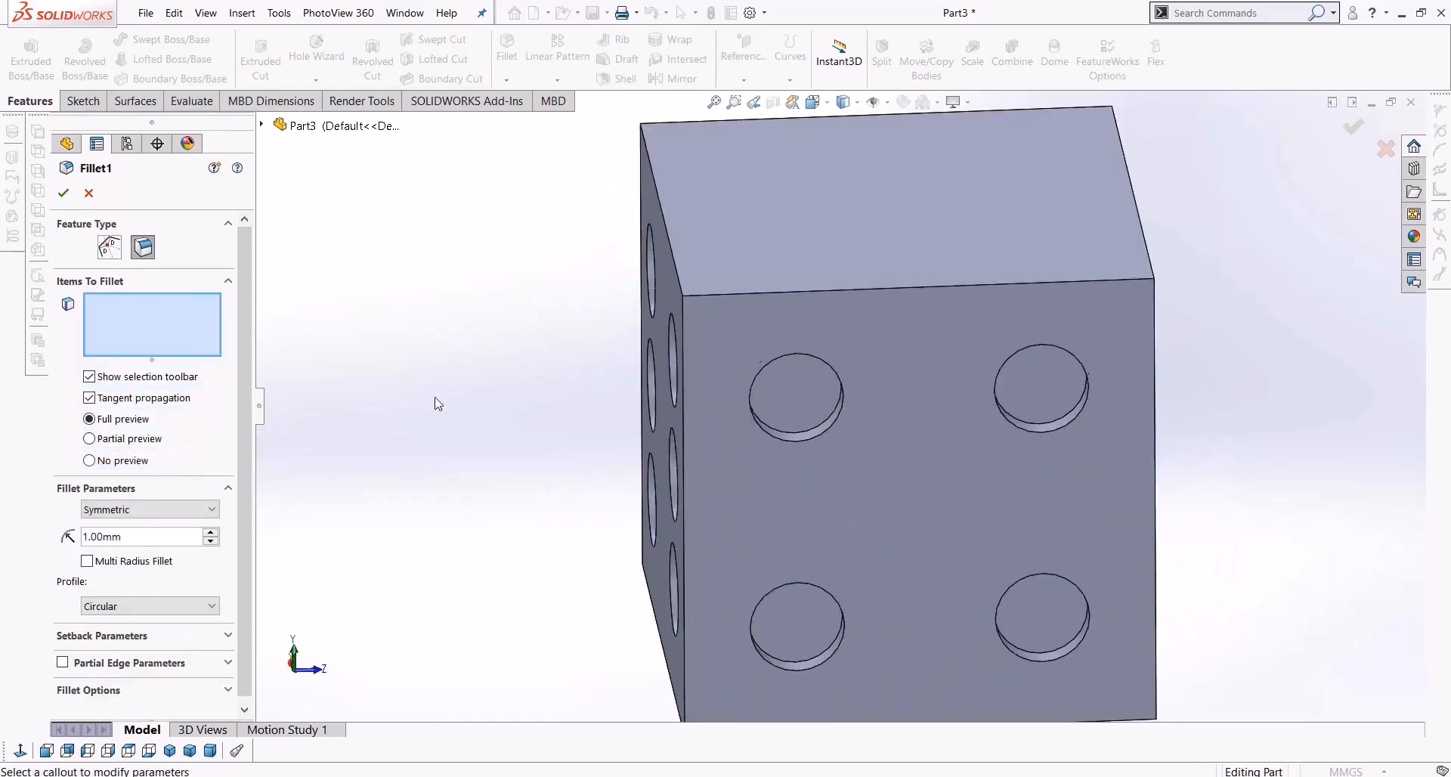
pyautogui.scroll(2, 837, 437)
pyautogui.moveTo(783, 432); pyautogui.dragTo(866, 309, button='middle')
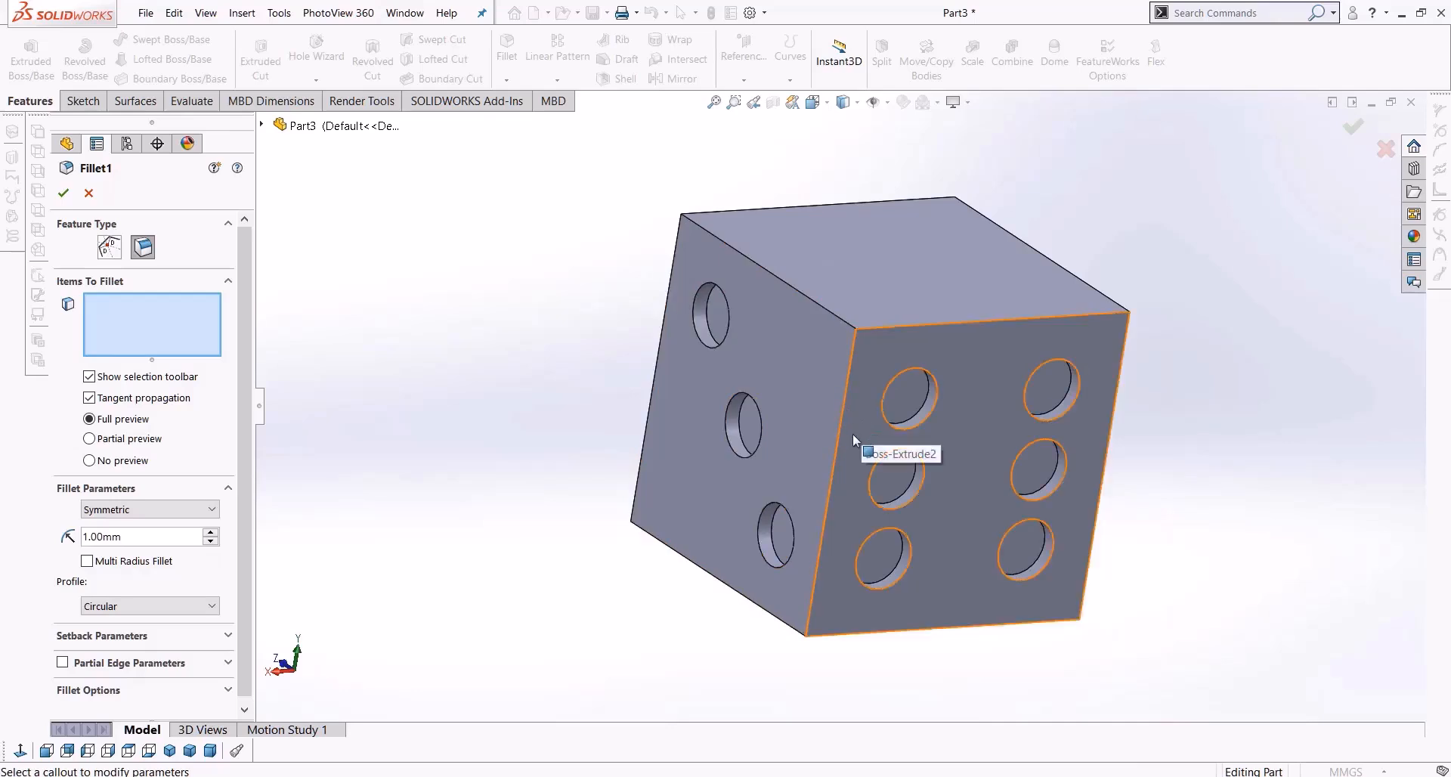
pyautogui.scroll(-2, 854, 432)
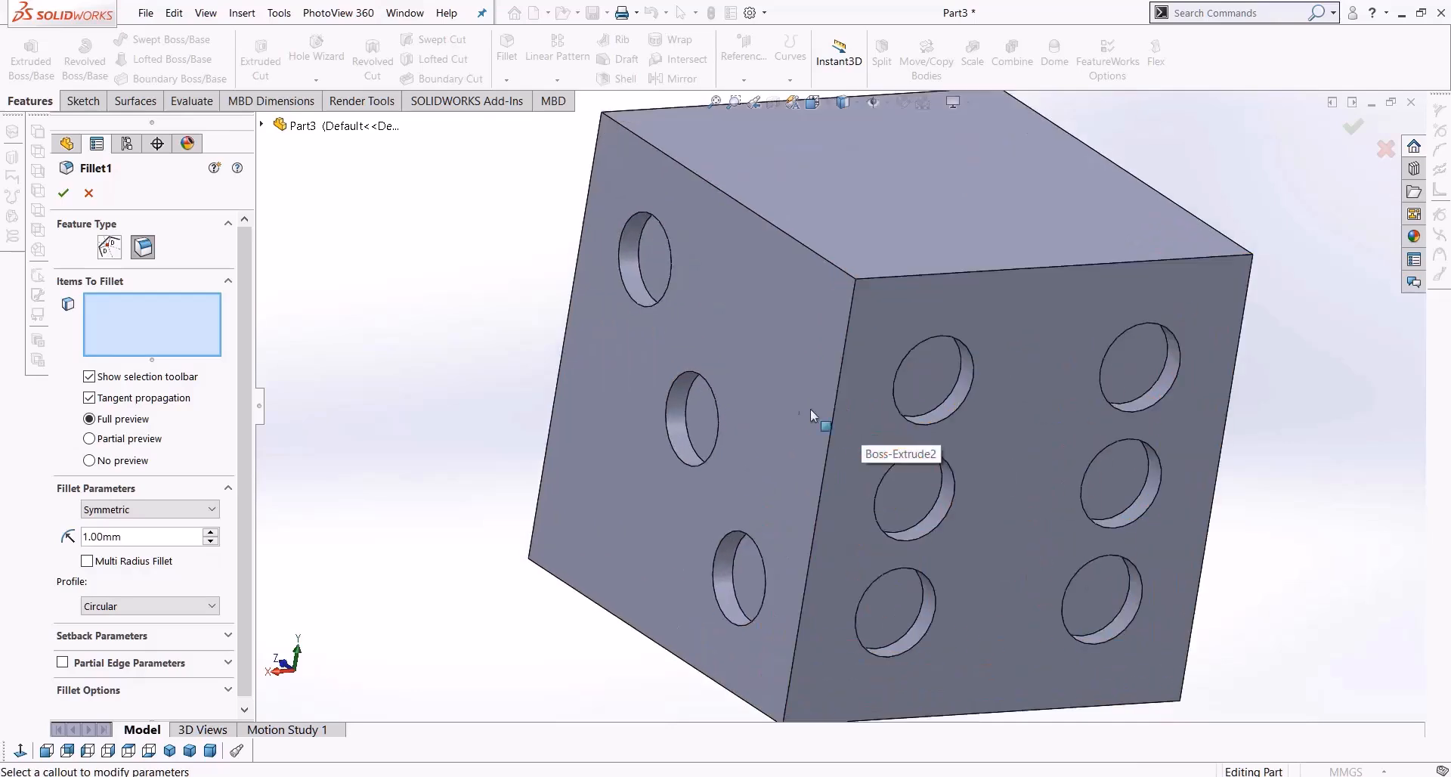
pyautogui.click(260, 125)
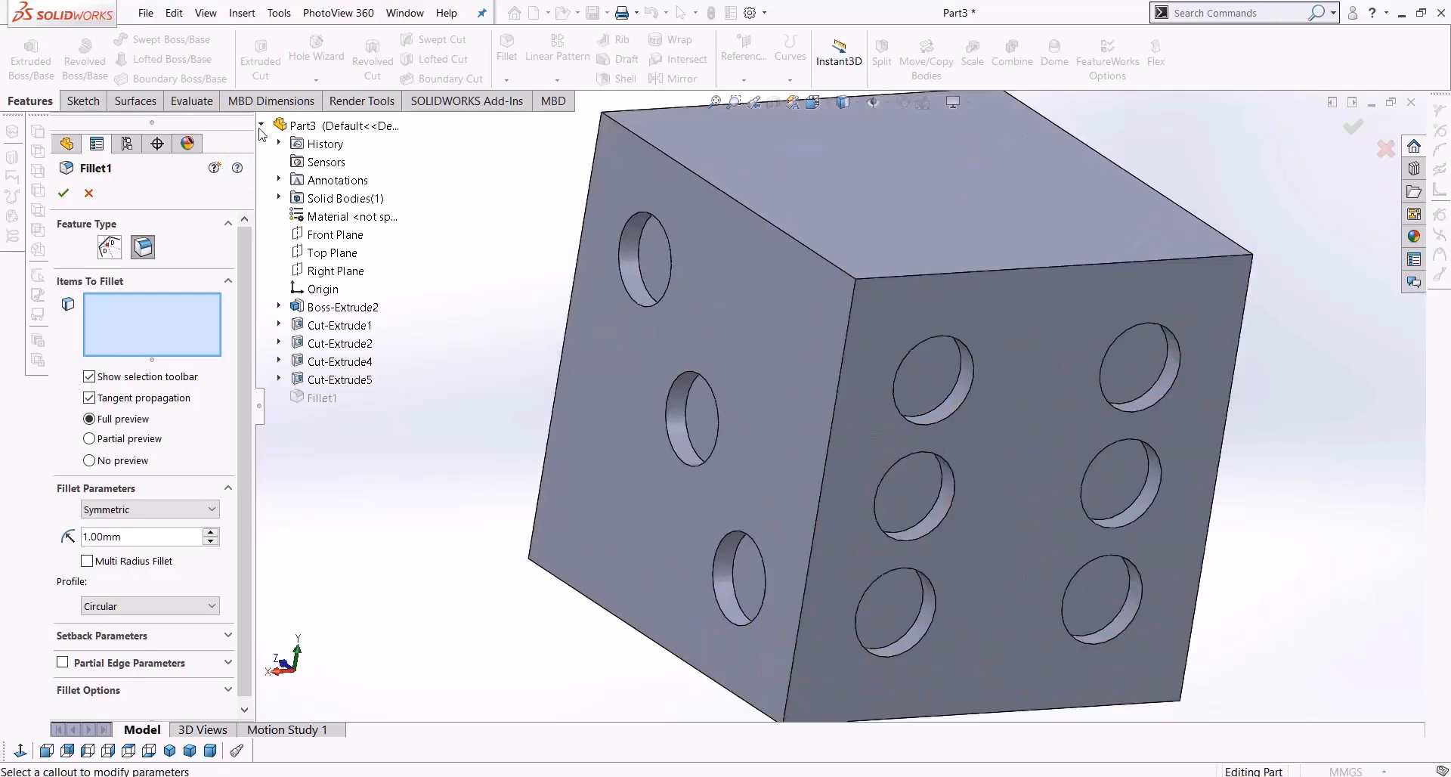
pyautogui.click(330, 328)
# Examine the fillet preview on the single pocket up close and from a distance
pyautogui.moveTo(461, 495); pyautogui.dragTo(647, 482, button='middle')
pyautogui.scroll(-4, 778, 387)
pyautogui.scroll(-3, 839, 310)
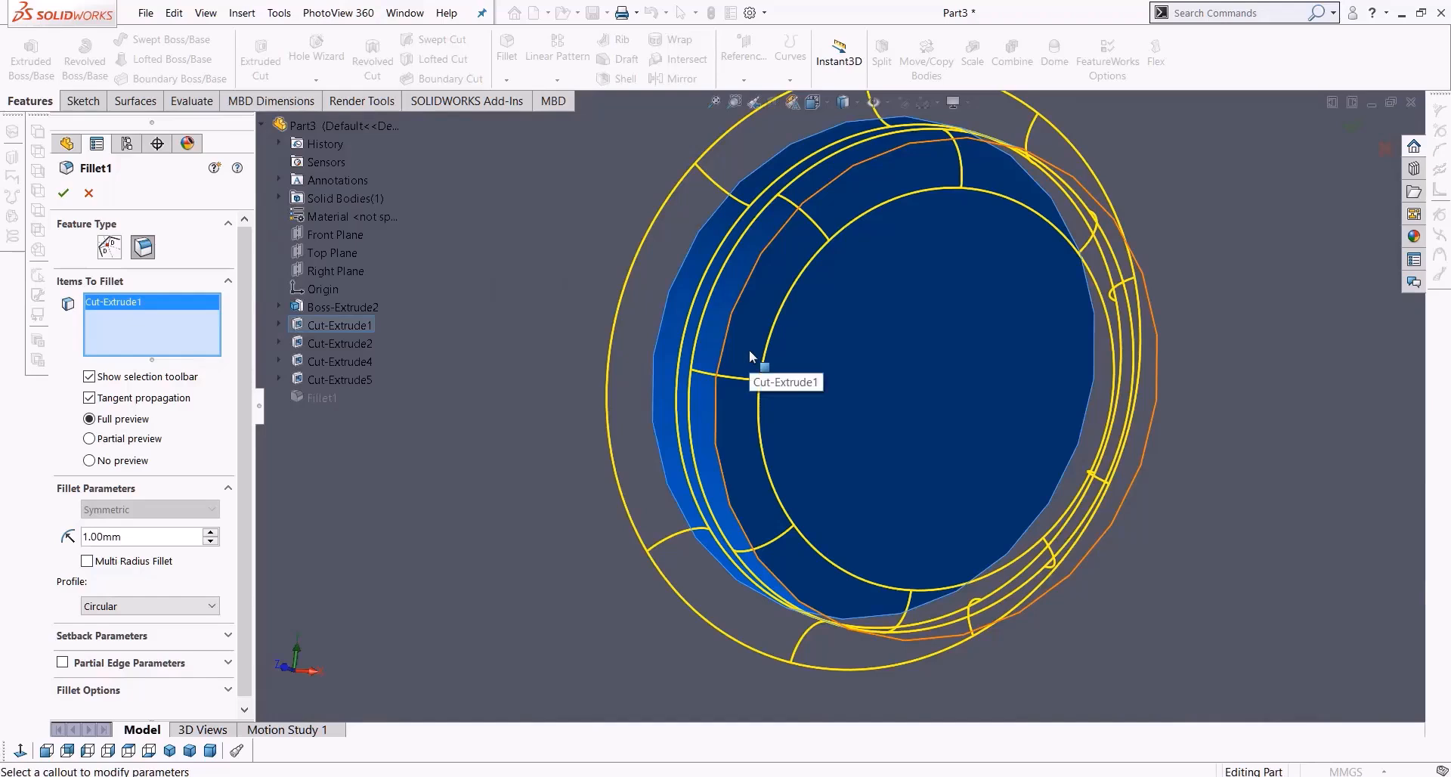
pyautogui.scroll(5, 750, 349)
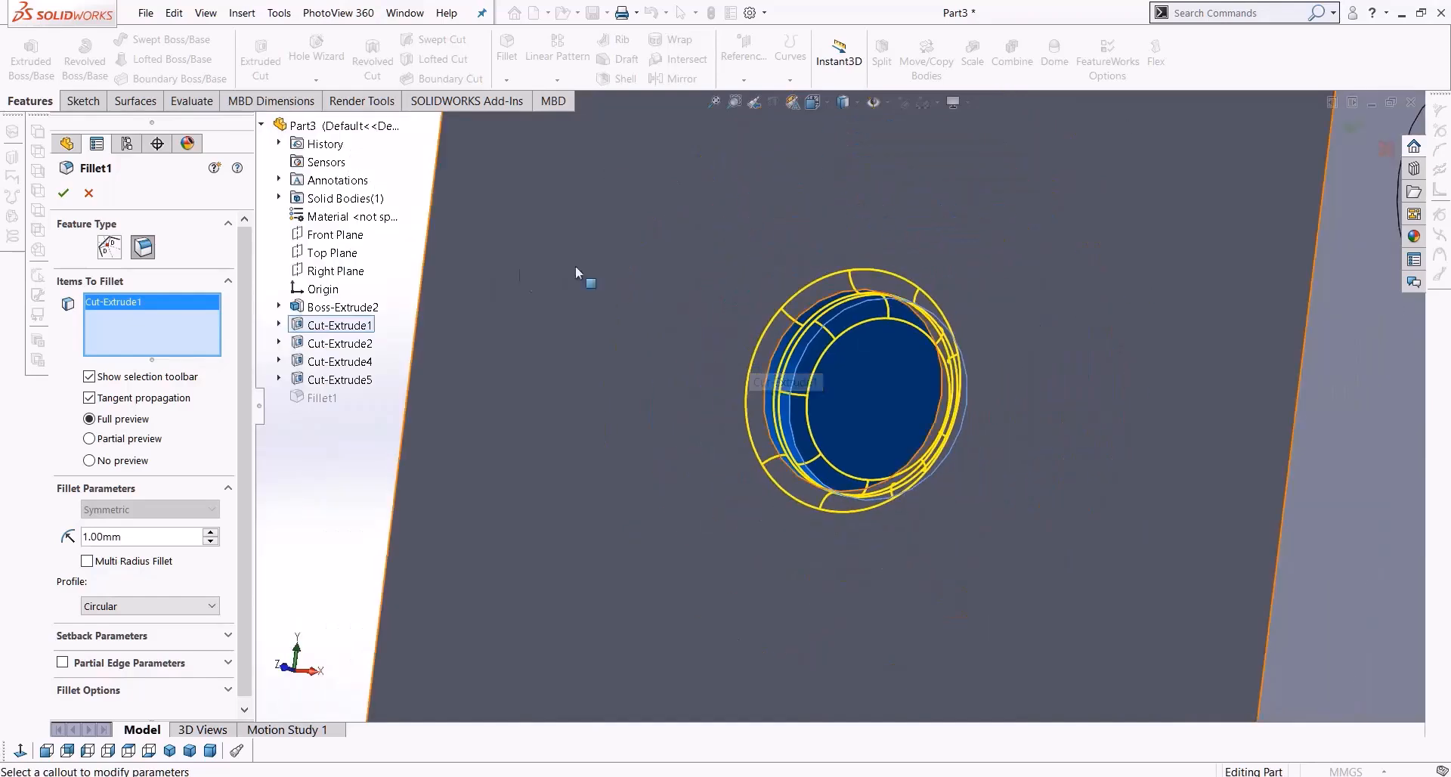
pyautogui.scroll(5, 756, 383)
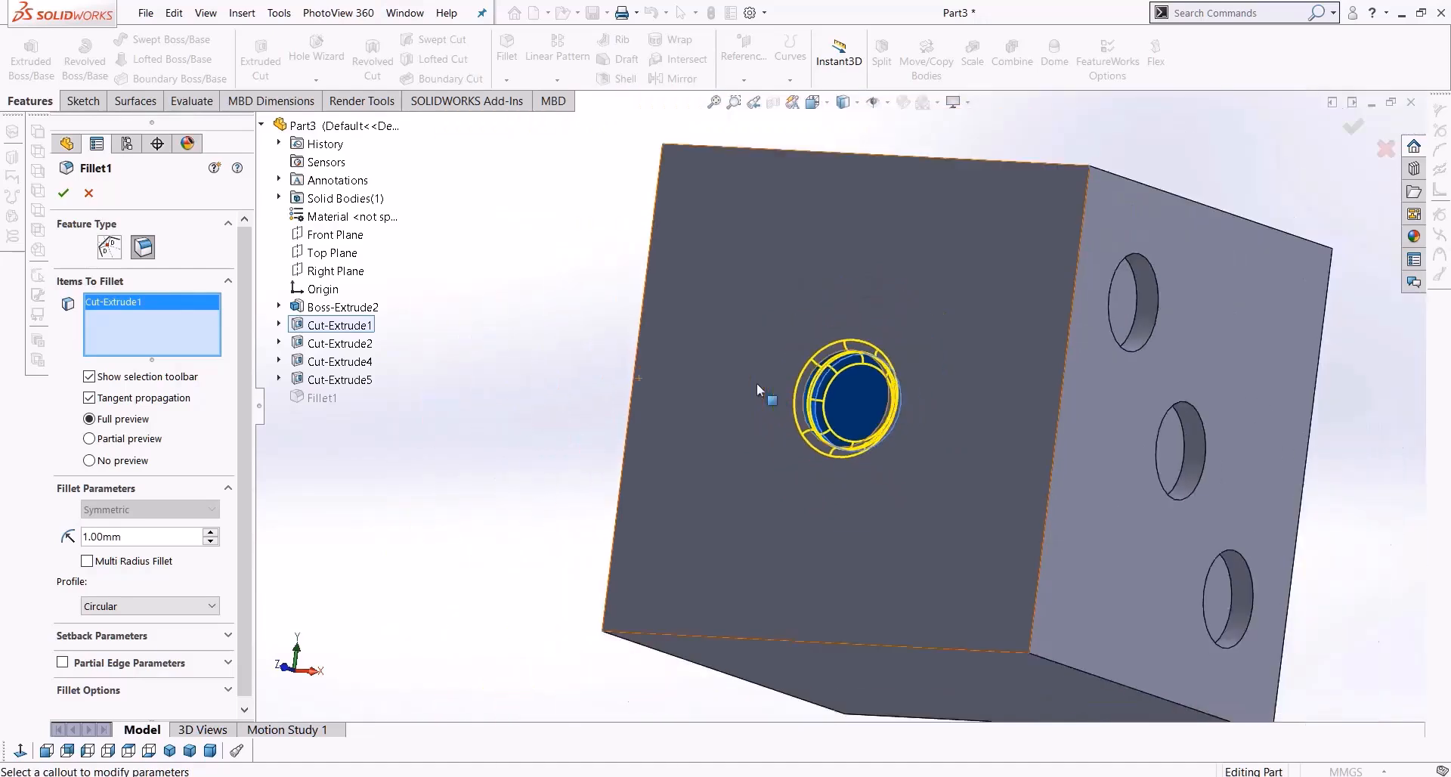
pyautogui.scroll(-4, 855, 402)
pyautogui.scroll(5, 828, 420)
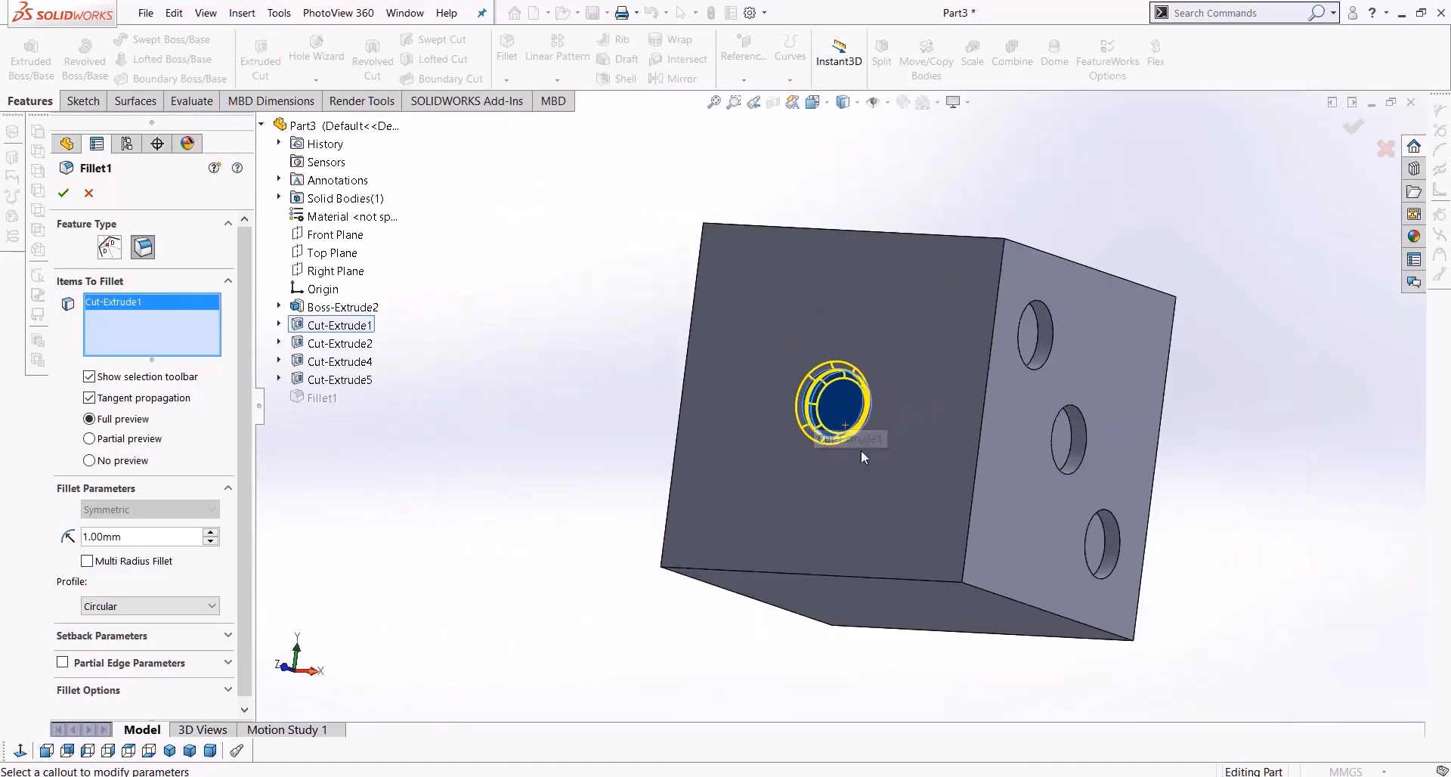
# Add Cut-Extrude2, Cut-Extrude4 and Cut-Extrude5 to the 1 mm fillet and apply it to all the pockets
pyautogui.click(358, 343)
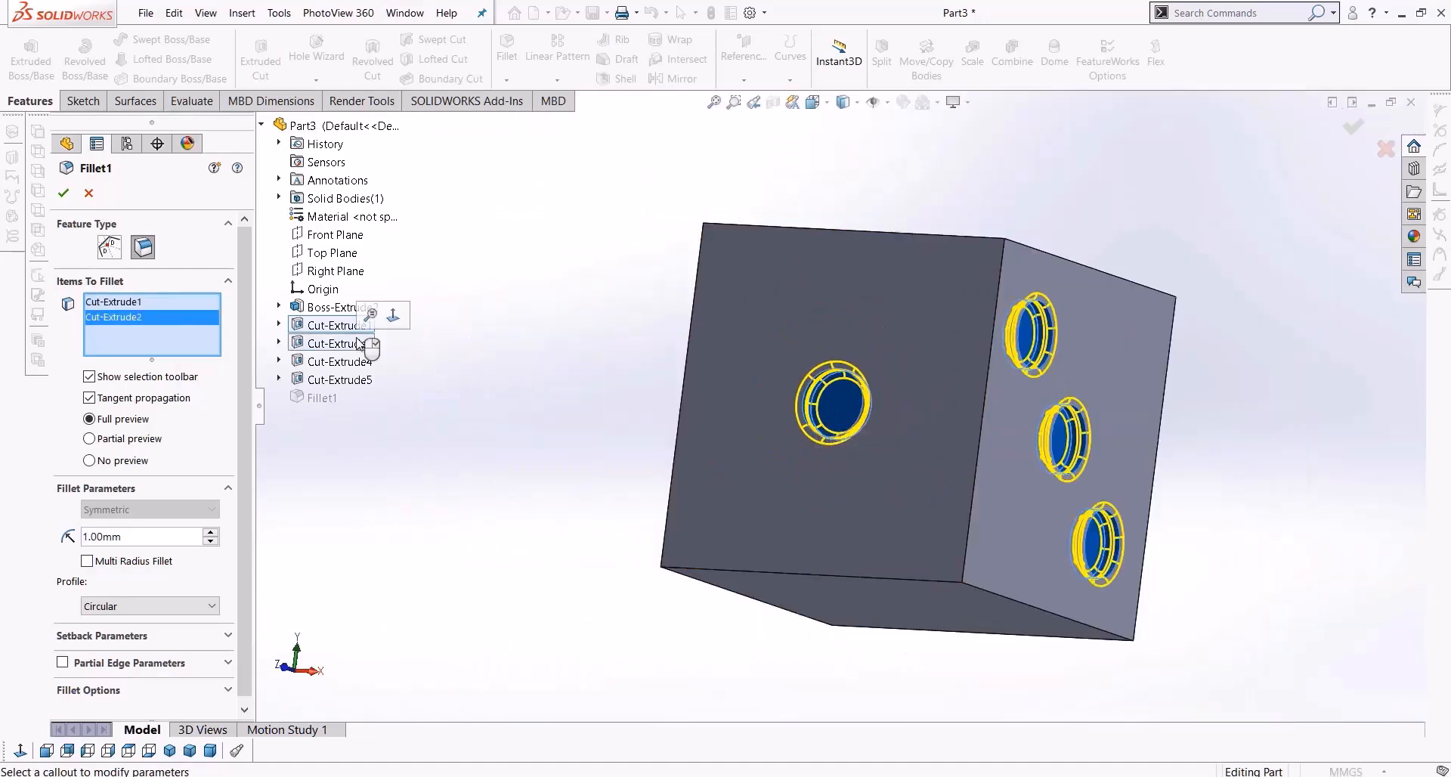
pyautogui.click(358, 361)
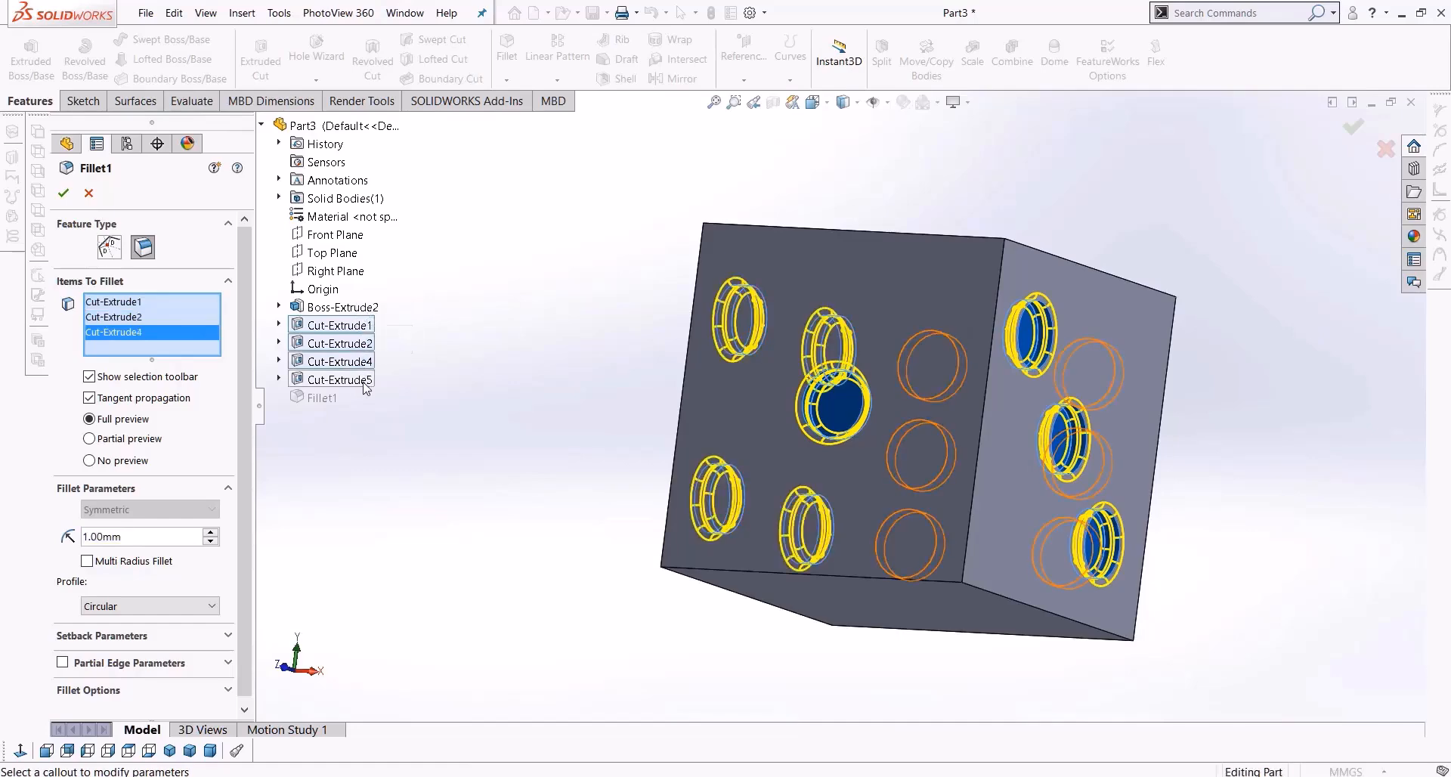
pyautogui.click(340, 379)
pyautogui.moveTo(514, 473); pyautogui.dragTo(695, 582, button='middle')
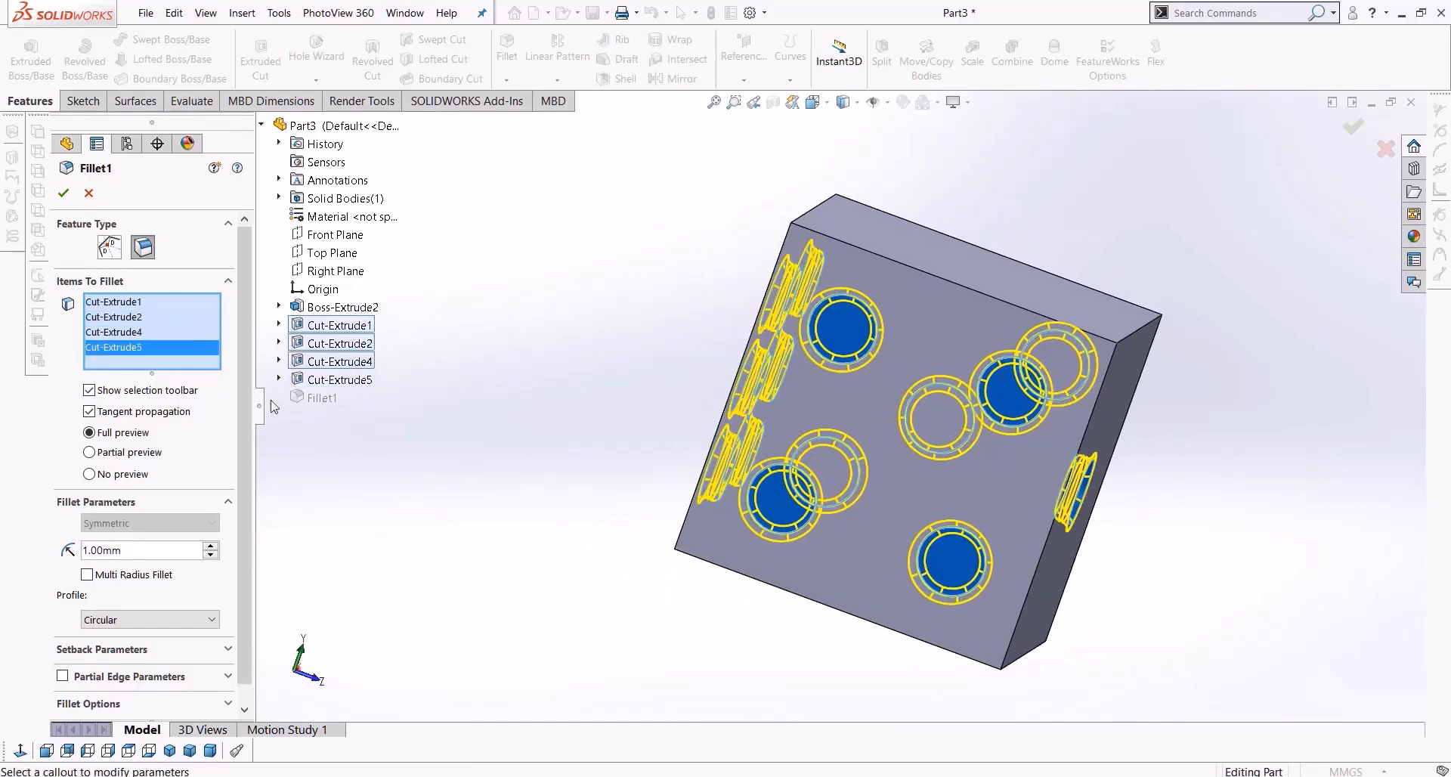
pyautogui.click(64, 194)
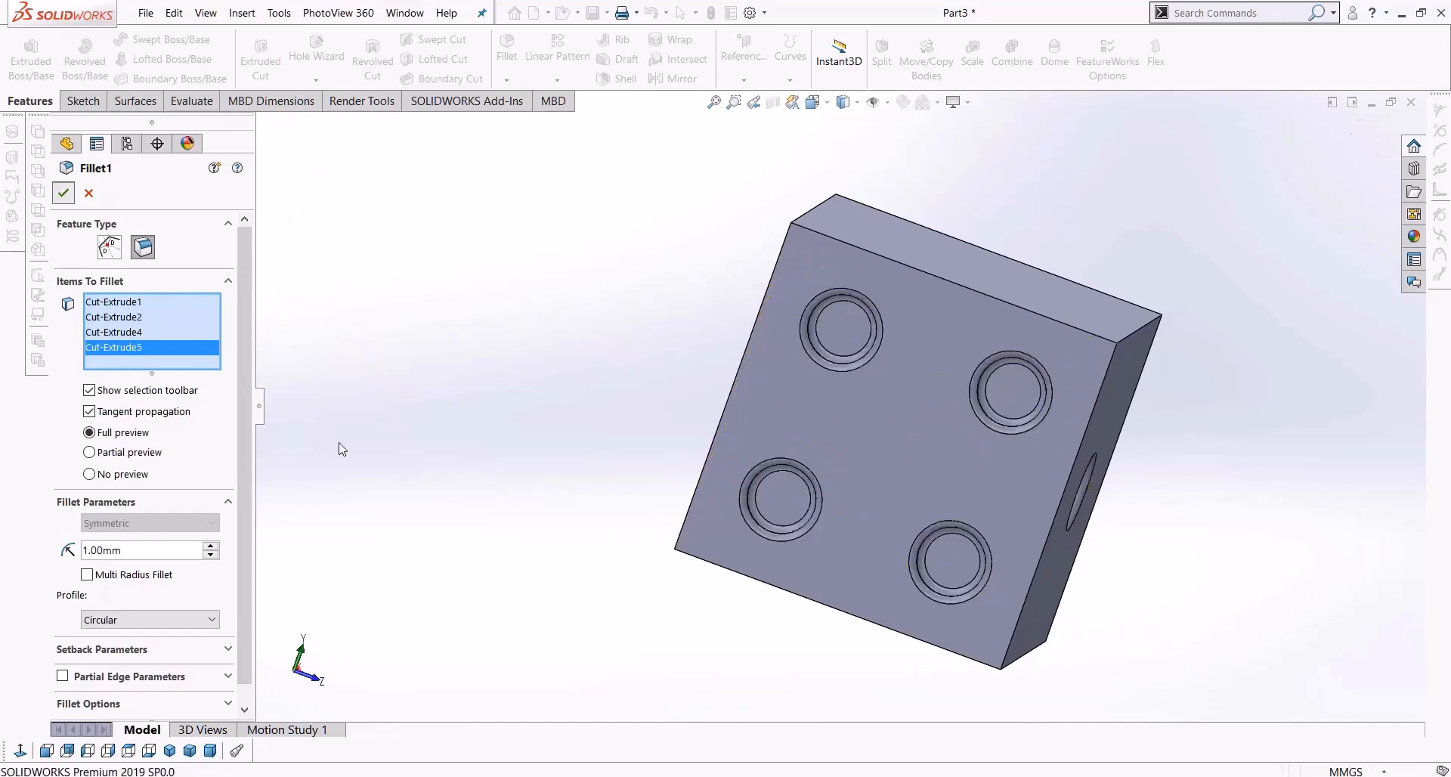
# Begin a new fillet and select all 12 outer edges of the cube
pyautogui.moveTo(521, 417); pyautogui.dragTo(989, 502, button='middle')
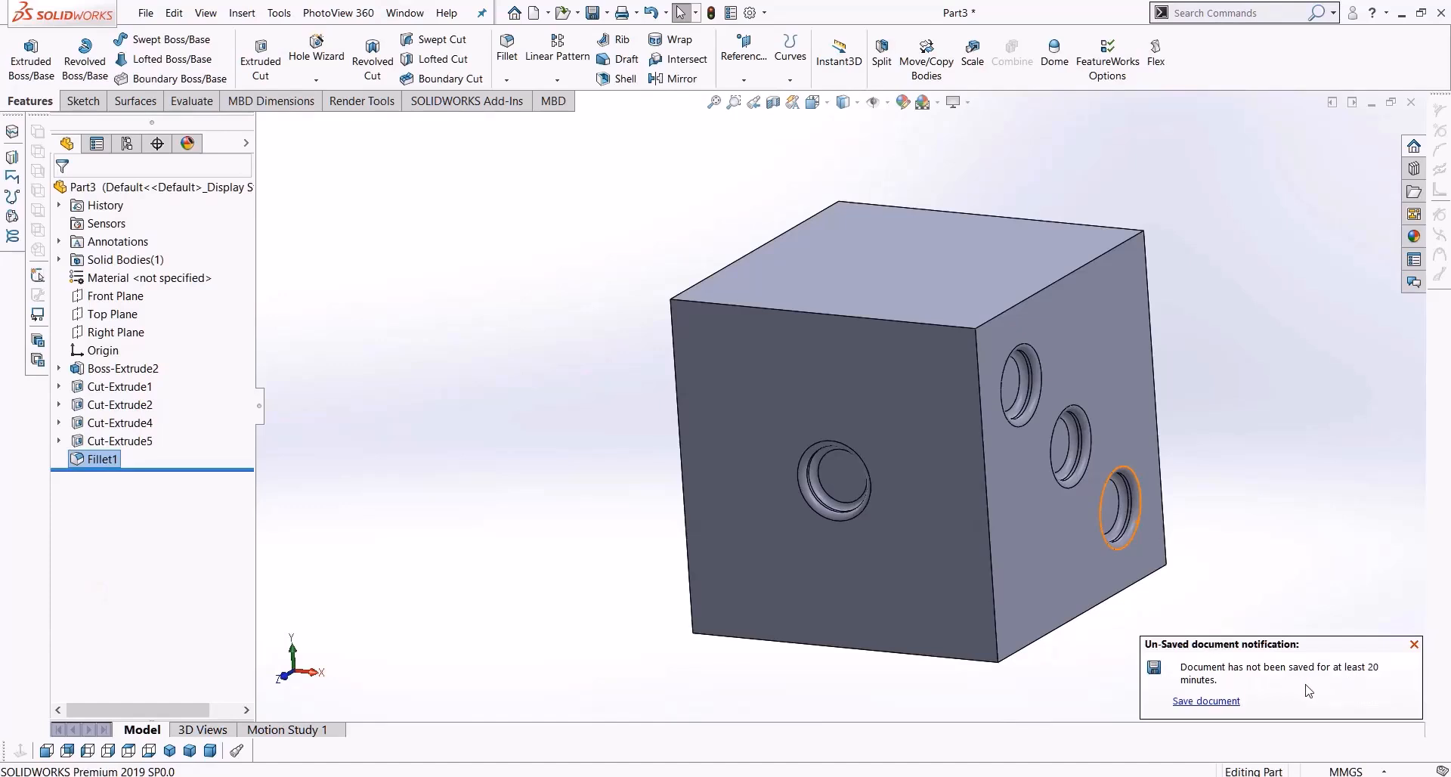
pyautogui.click(506, 57)
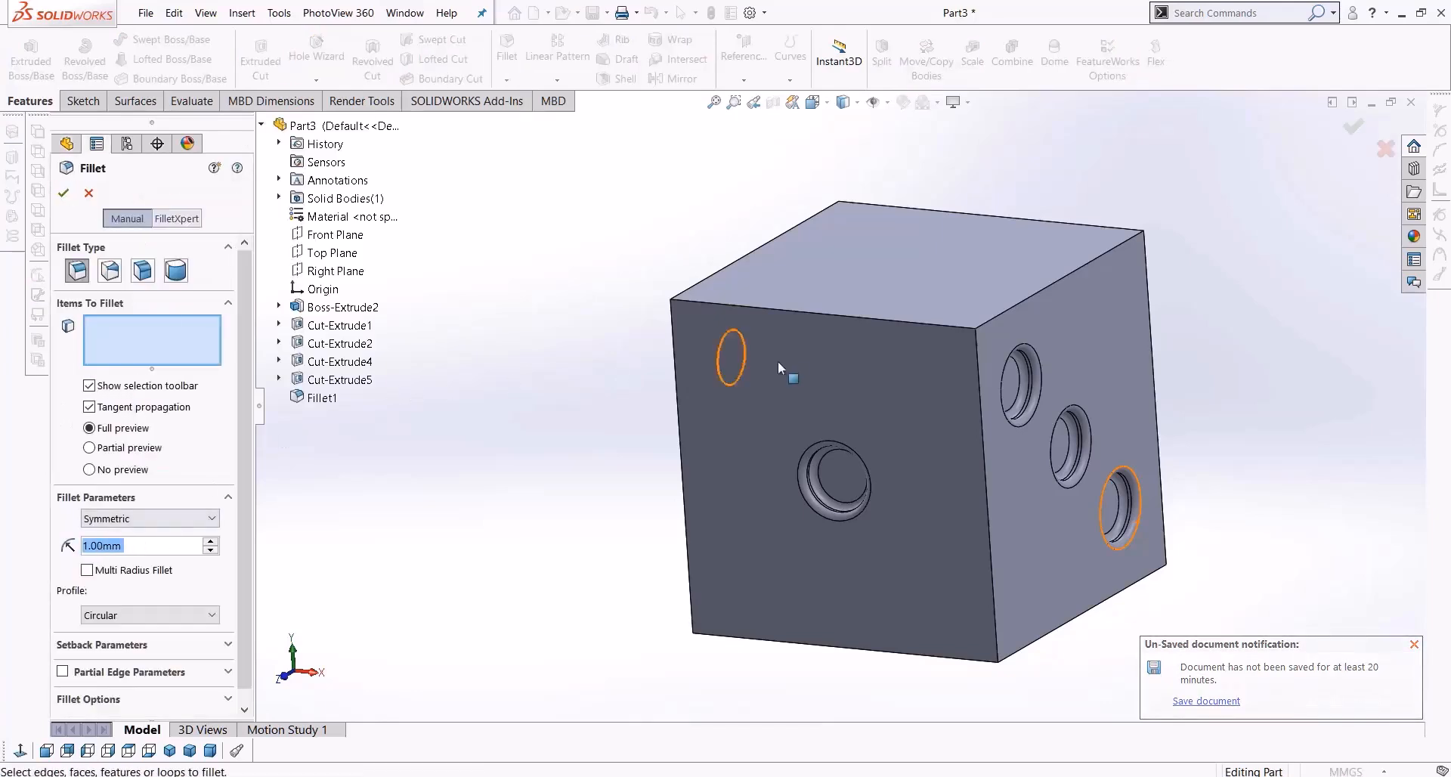
pyautogui.click(783, 310)
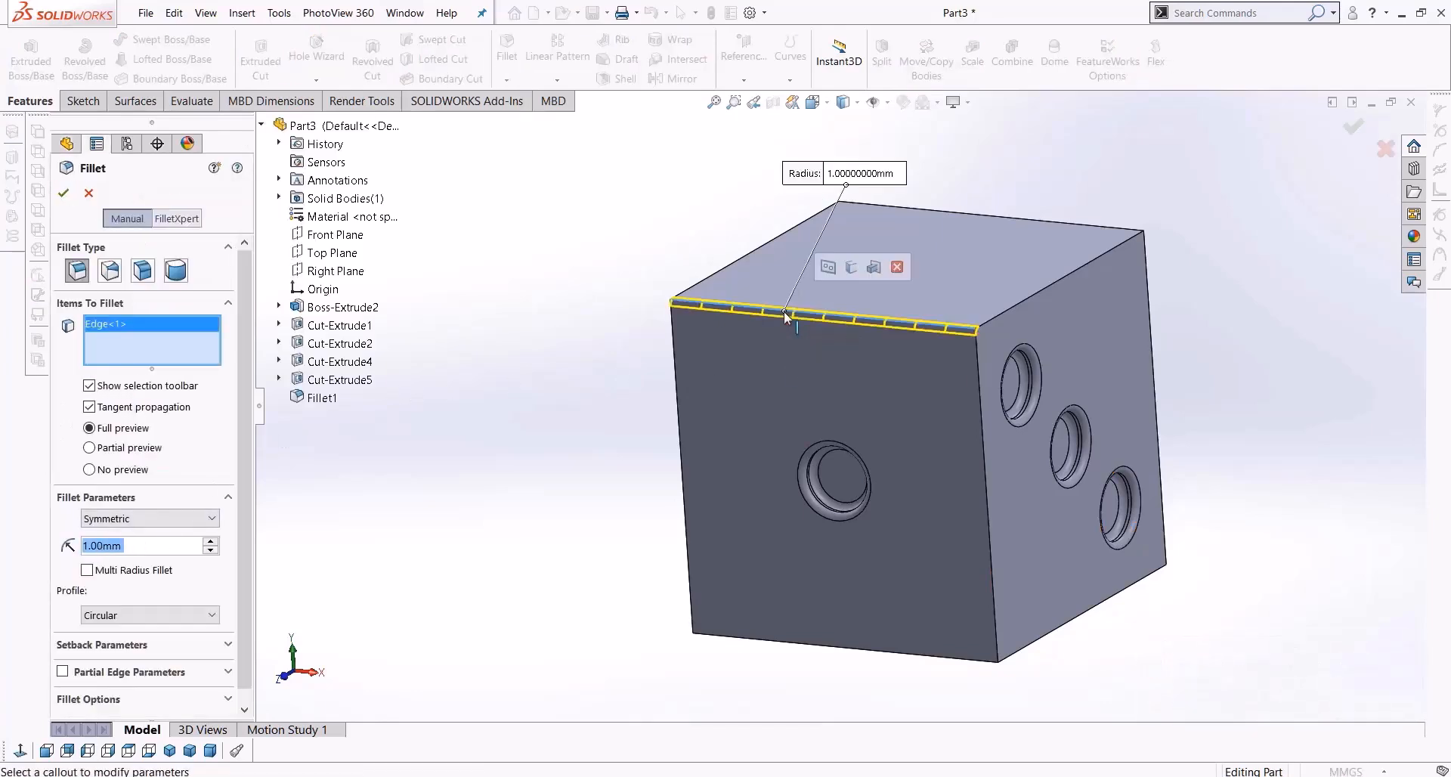
pyautogui.click(873, 269)
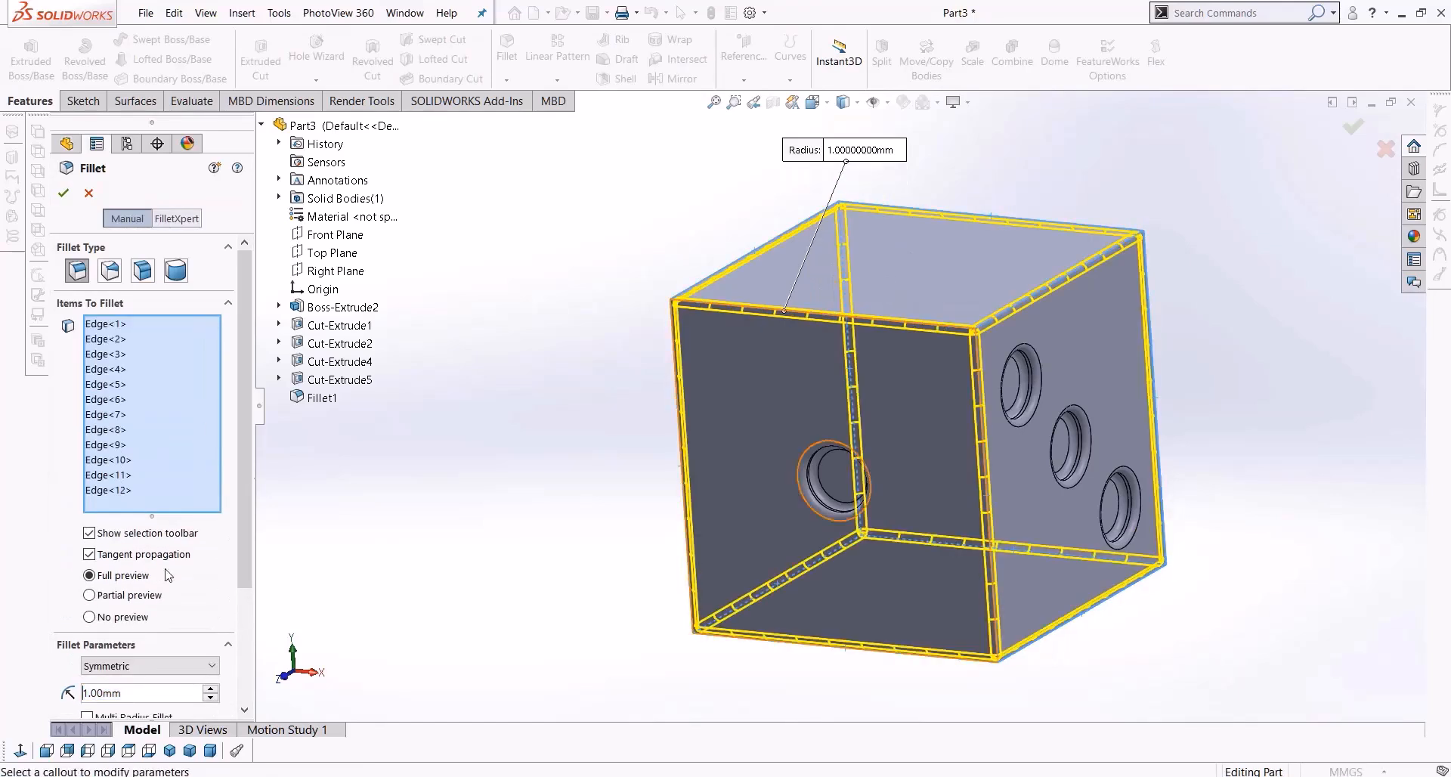
# Try radii of 5 mm and 4 mm for the fillet on the cube's outer edges
pyautogui.click(151, 694)
pyautogui.moveTo(151, 694); pyautogui.dragTo(57, 689)
pyautogui.write('5')
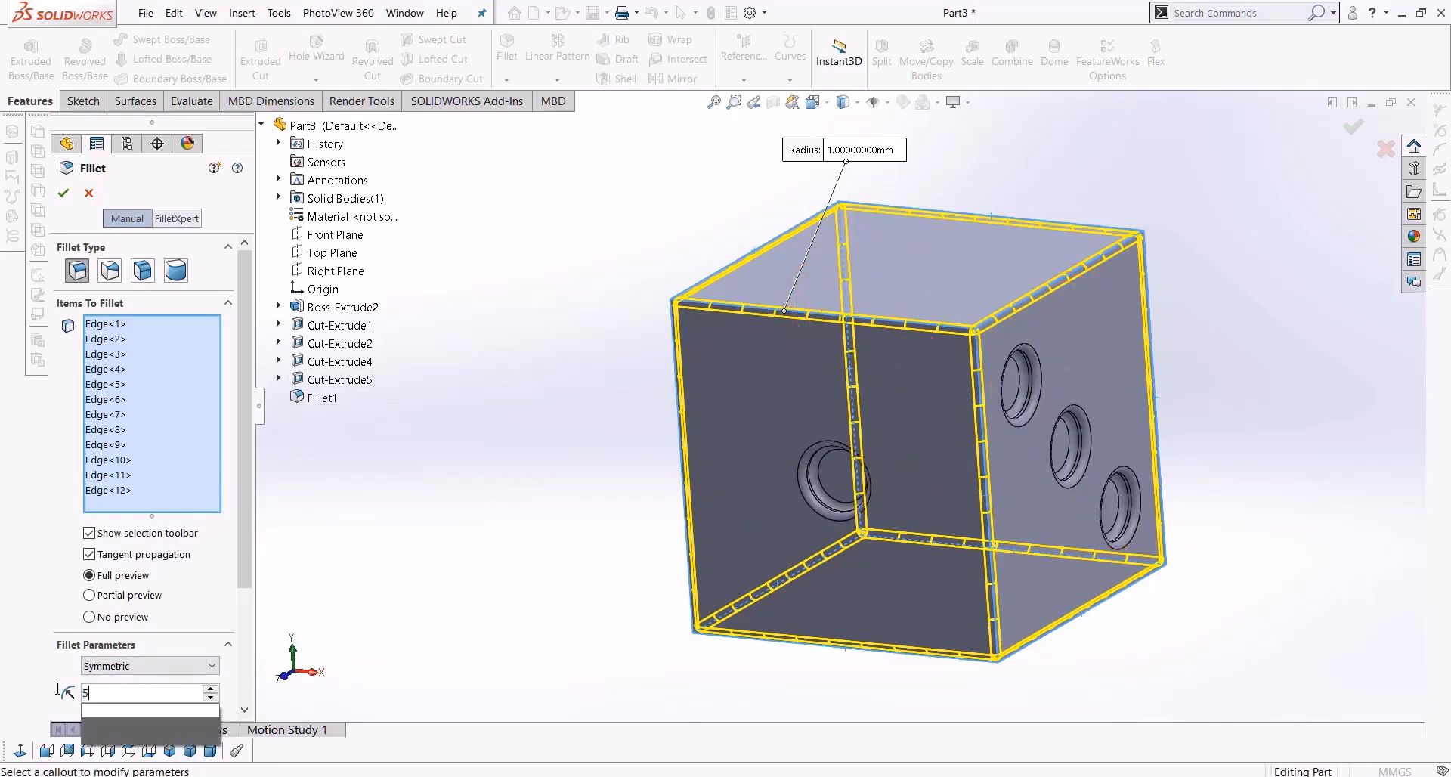
pyautogui.press('Return')
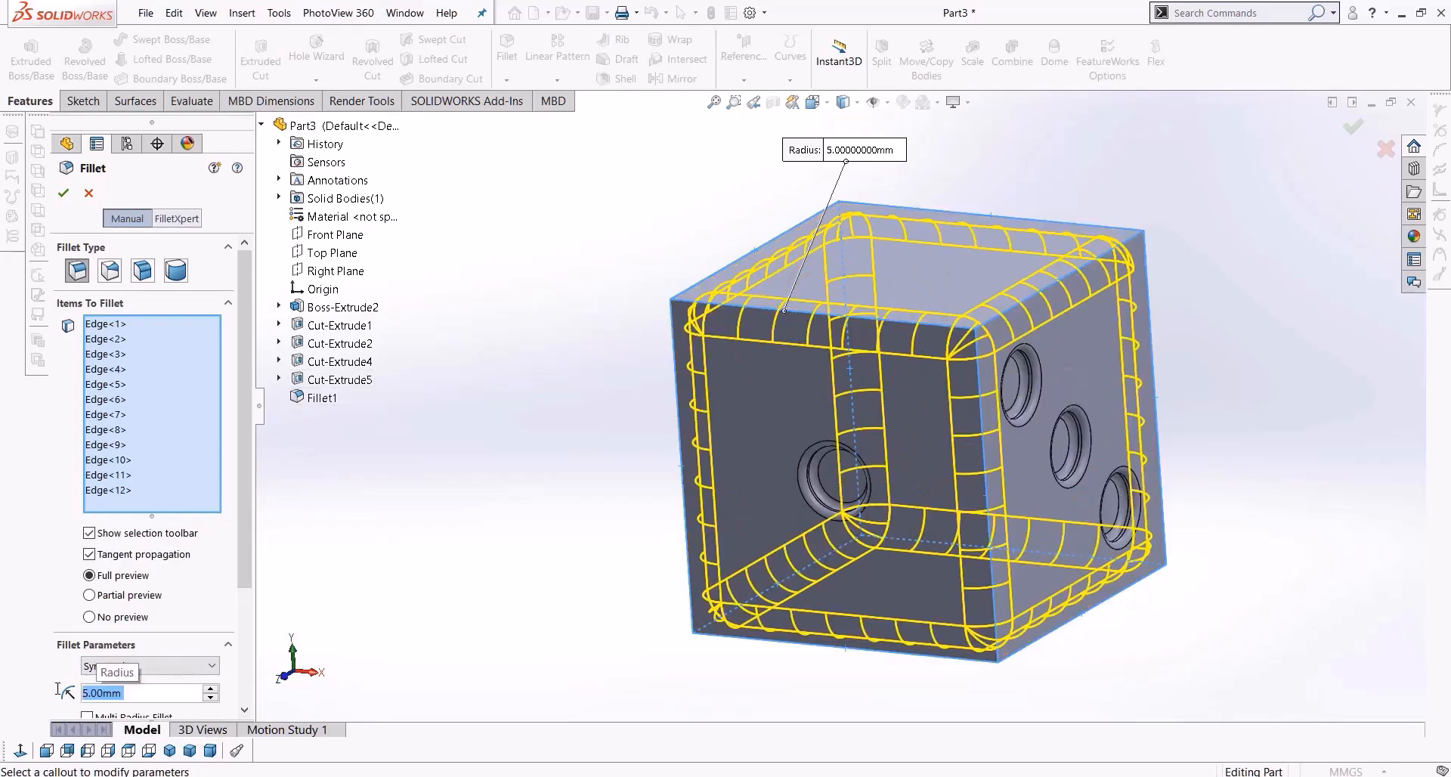
pyautogui.write('4')
pyautogui.press('Return')
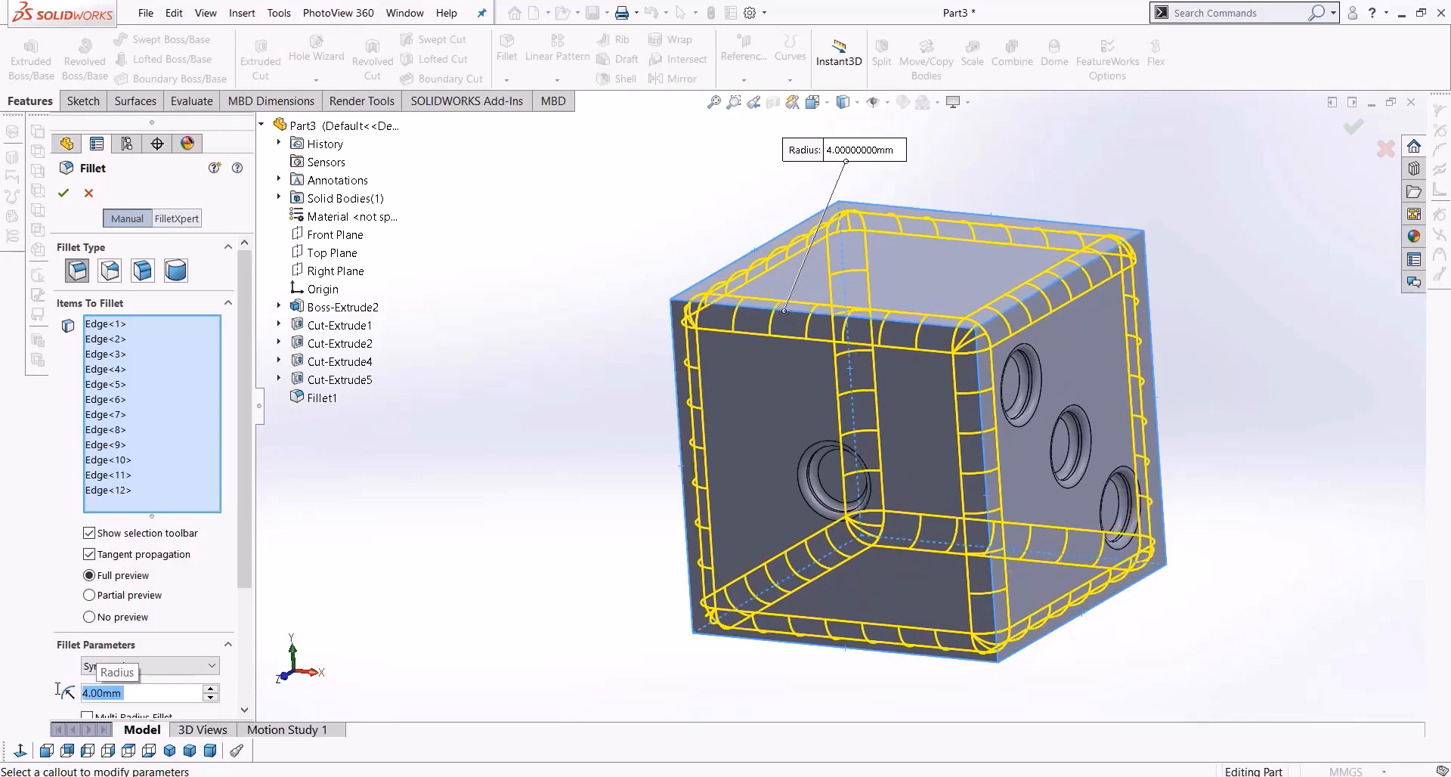
# Set the outer-edge fillet's radius to 3 mm and apply it
pyautogui.write('3')
pyautogui.press('Return')
pyautogui.click(64, 198)
# Switch the die's display style to shaded without edges
pyautogui.scroll(3, 655, 567)
pyautogui.moveTo(982, 549); pyautogui.dragTo(717, 498, button='middle')
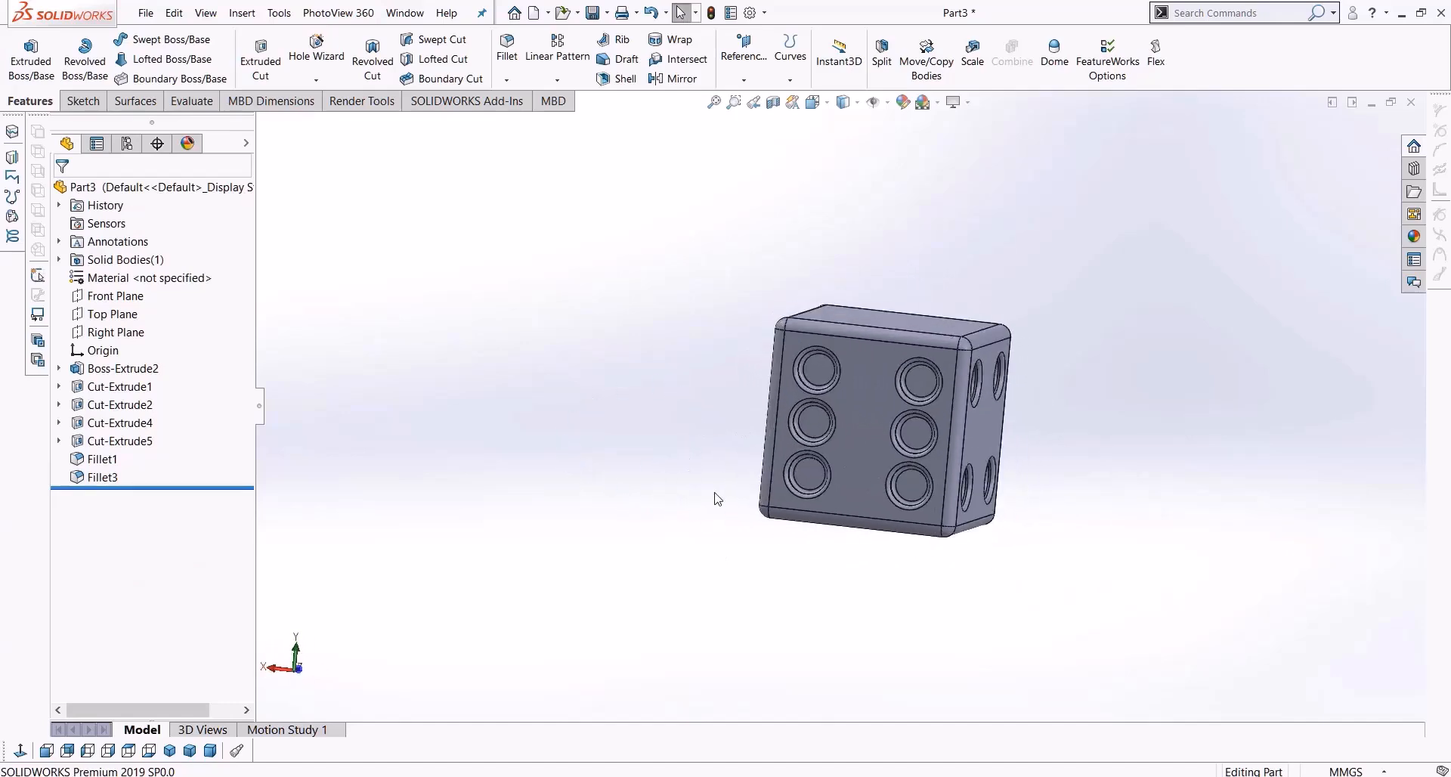
pyautogui.click(843, 102)
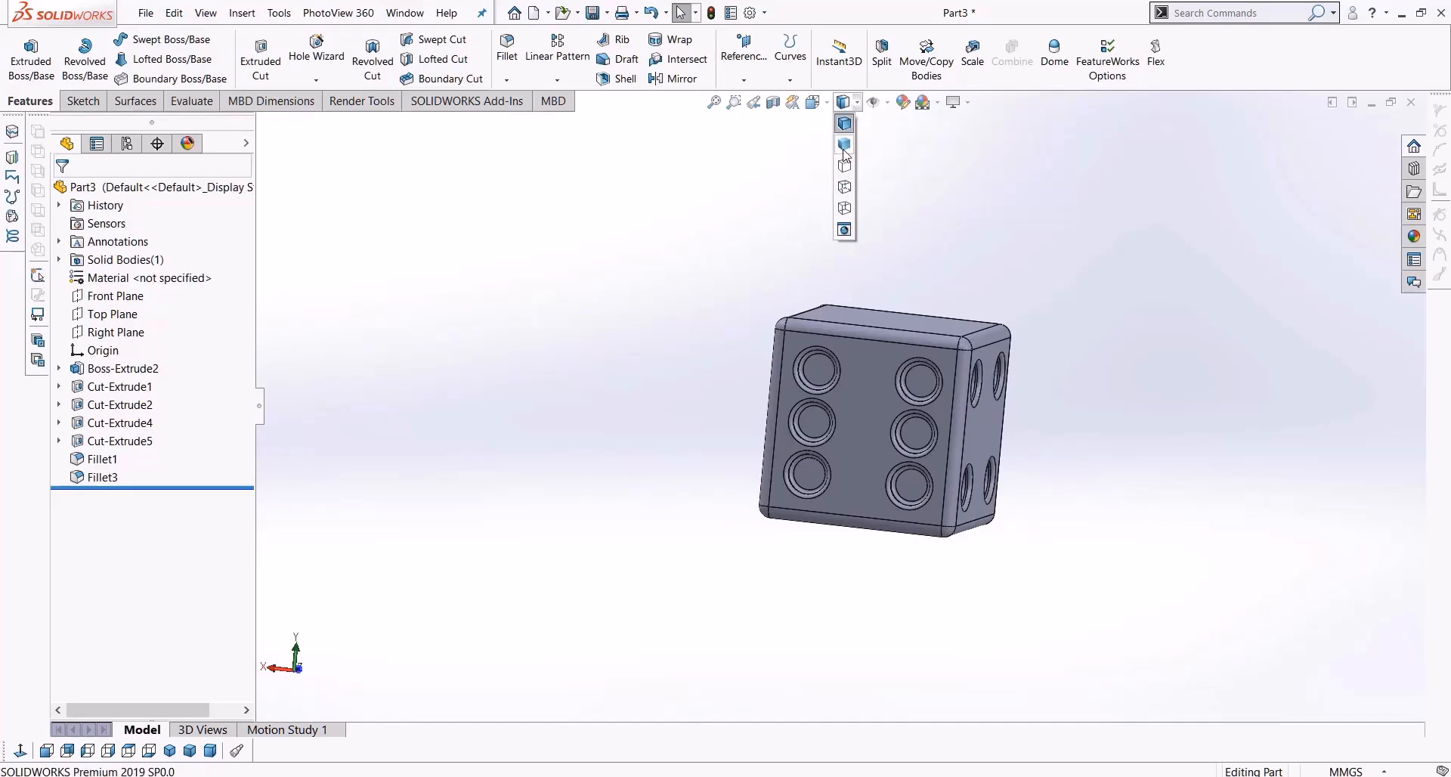
pyautogui.click(844, 145)
# Examine the rounded edges and filleted pockets of the shaded die from several sides
pyautogui.scroll(-3, 880, 435)
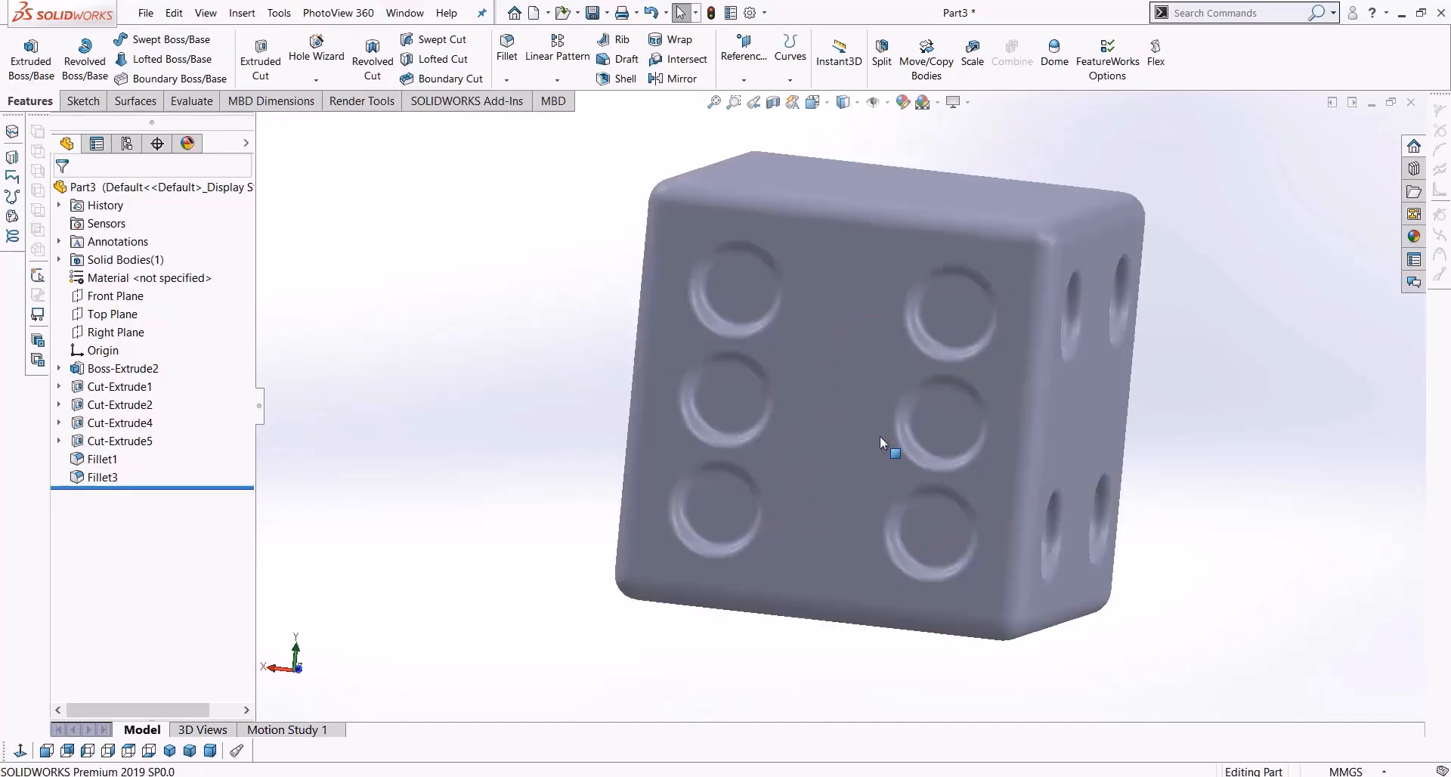
pyautogui.moveTo(880, 445)
pyautogui.mouseDown(button='middle')
pyautogui.moveTo(947, 455)
pyautogui.moveTo(735, 388)
pyautogui.moveTo(683, 415)
pyautogui.moveTo(840, 377)
pyautogui.mouseUp(button='middle')
pyautogui.scroll(-8, 794, 246)
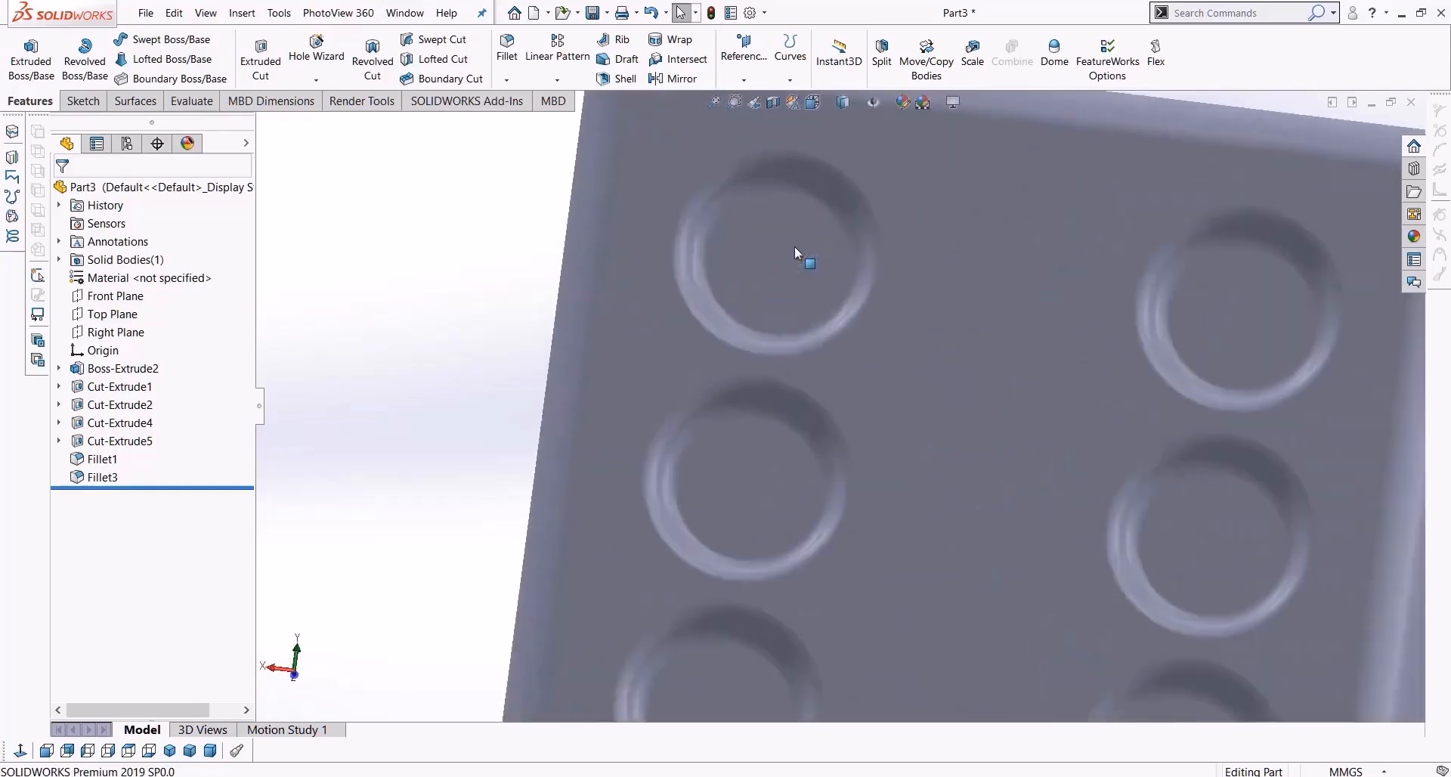
pyautogui.scroll(6, 808, 294)
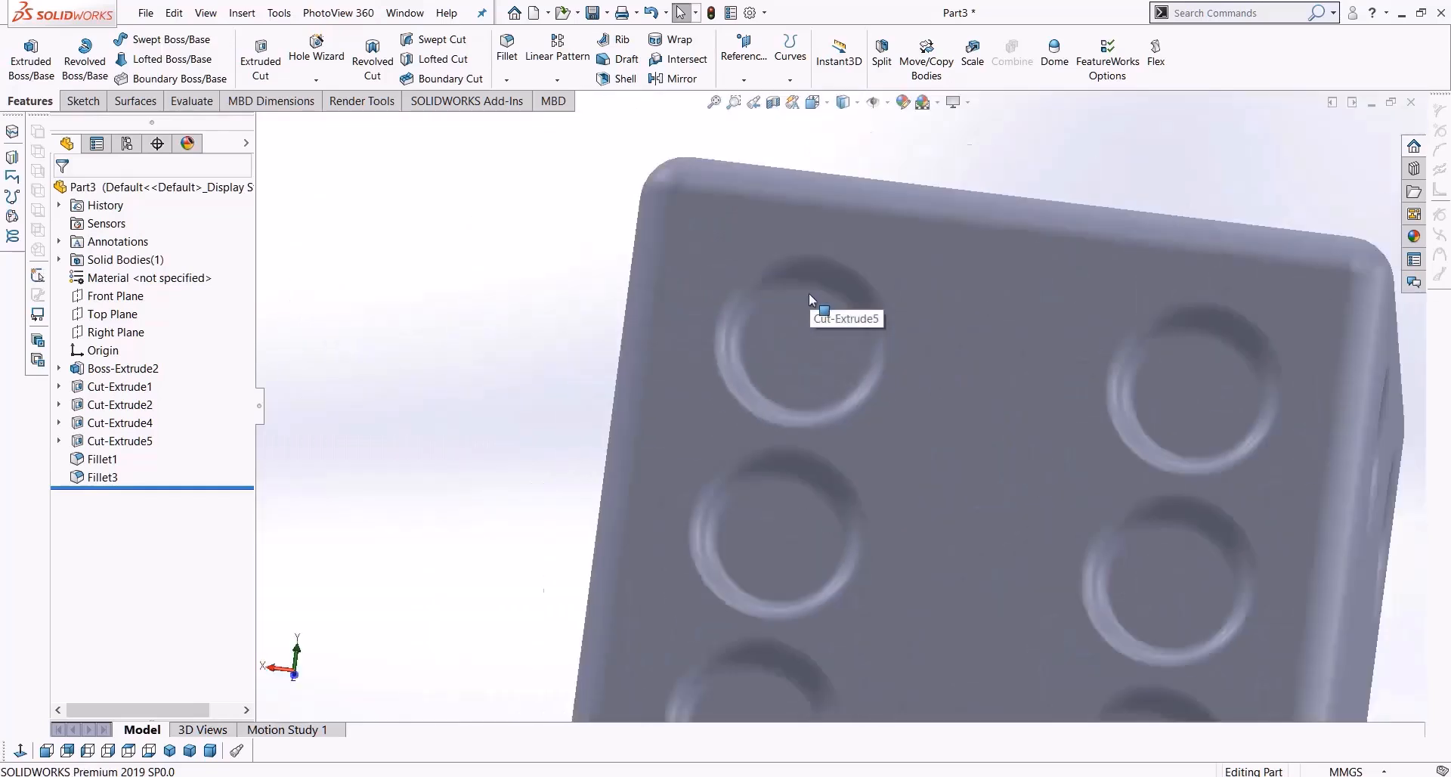
pyautogui.moveTo(804, 298); pyautogui.dragTo(1169, 289, button='middle')
pyautogui.scroll(2, 805, 433)
pyautogui.scroll(3, 808, 436)
# Close the part without saving its changes
pyautogui.click(1411, 102)
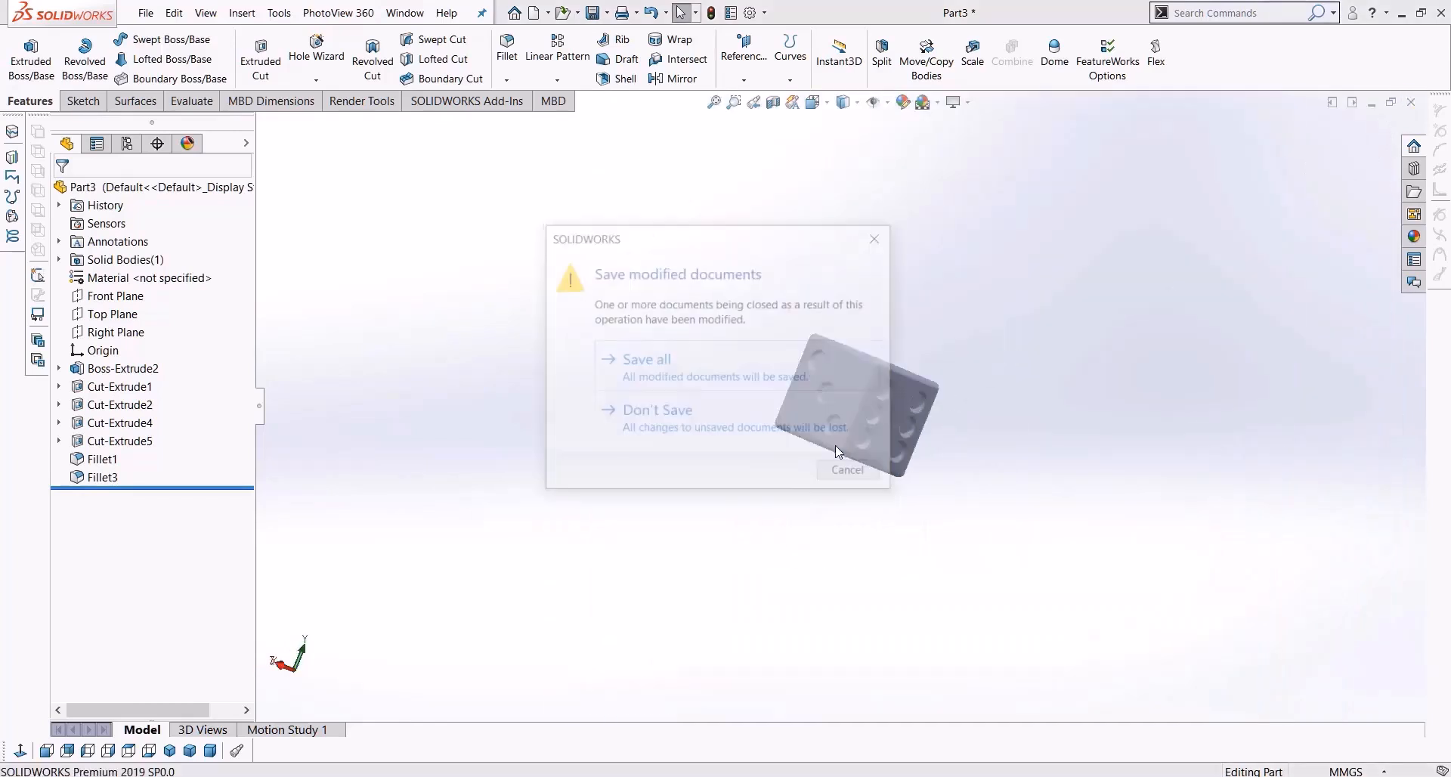
pyautogui.click(704, 428)
pyautogui.click(176, 13)
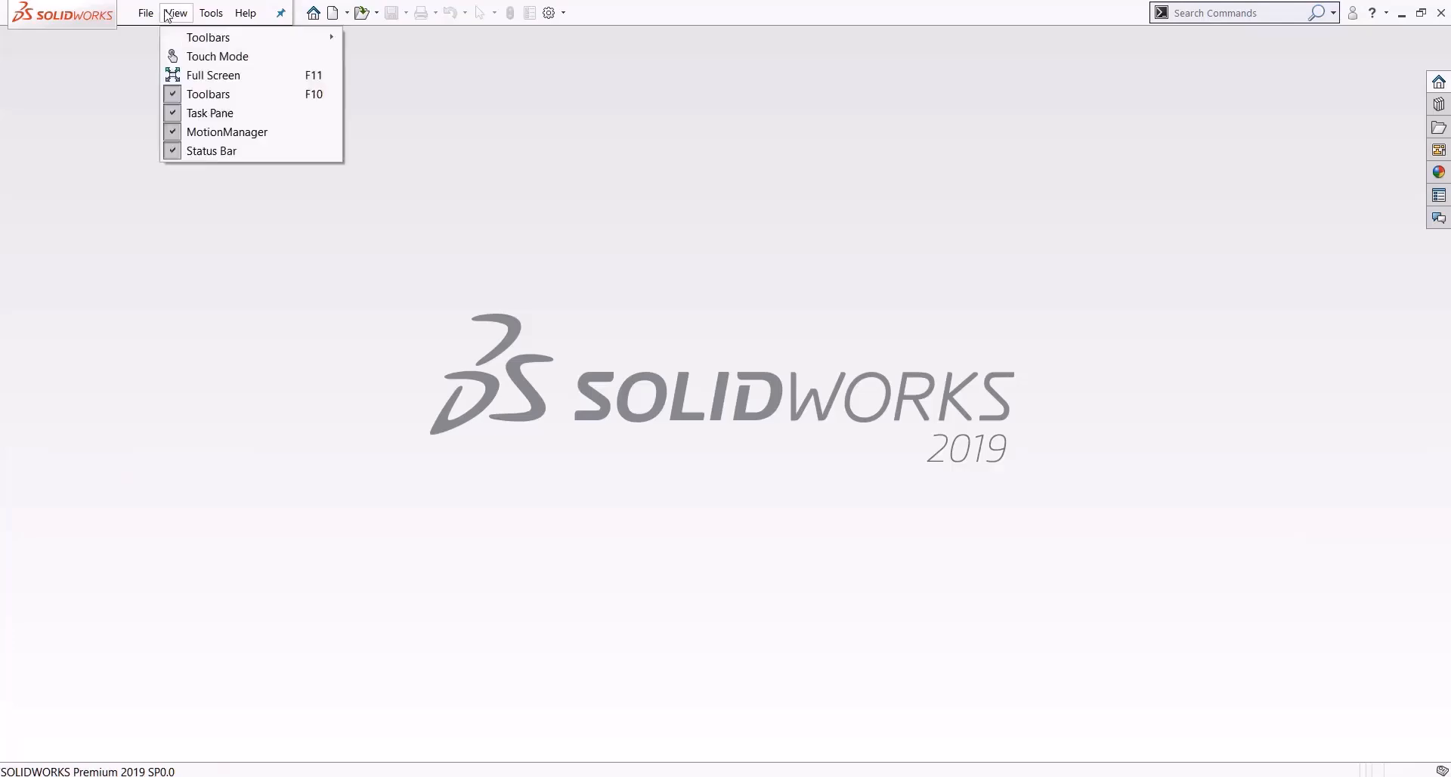
# Create a new part document
pyautogui.click(172, 35)
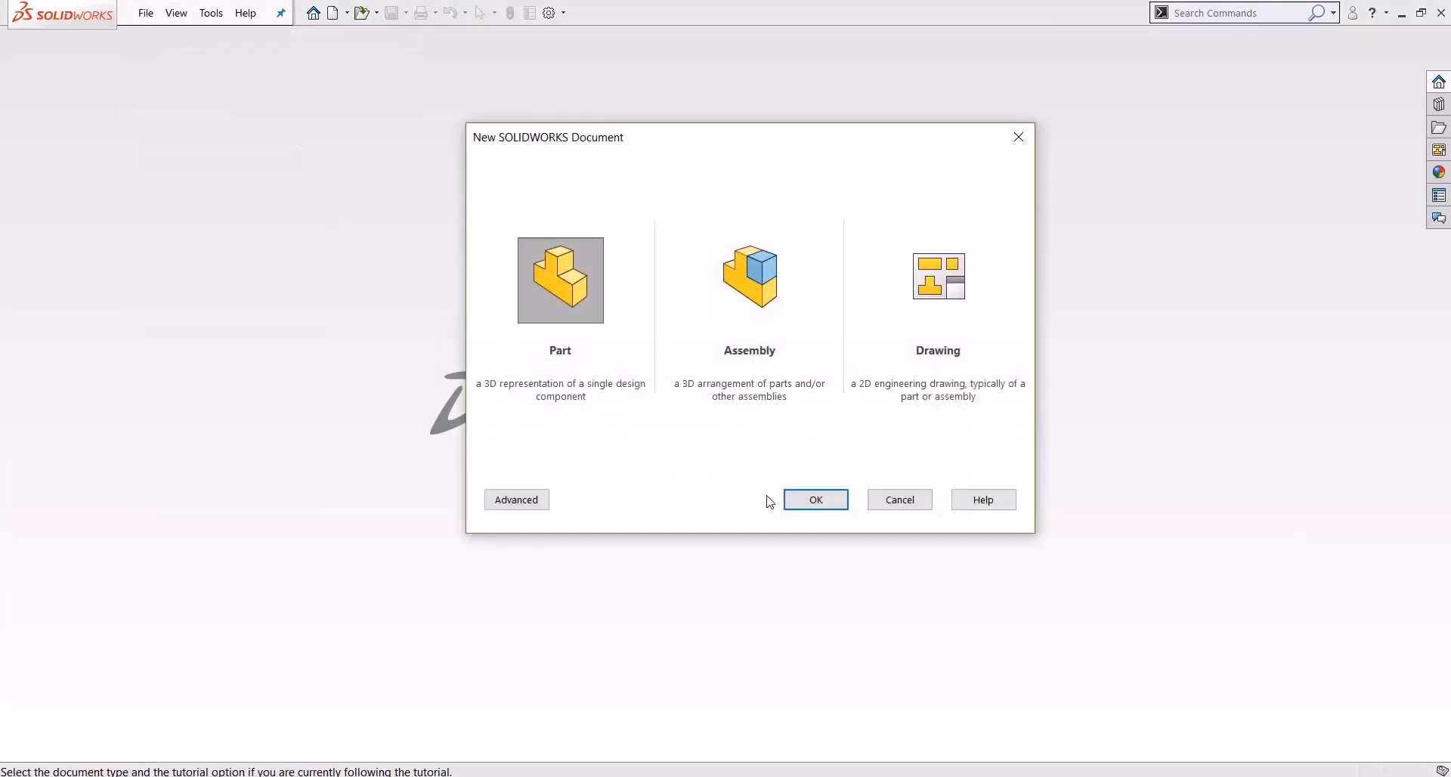
pyautogui.click(815, 499)
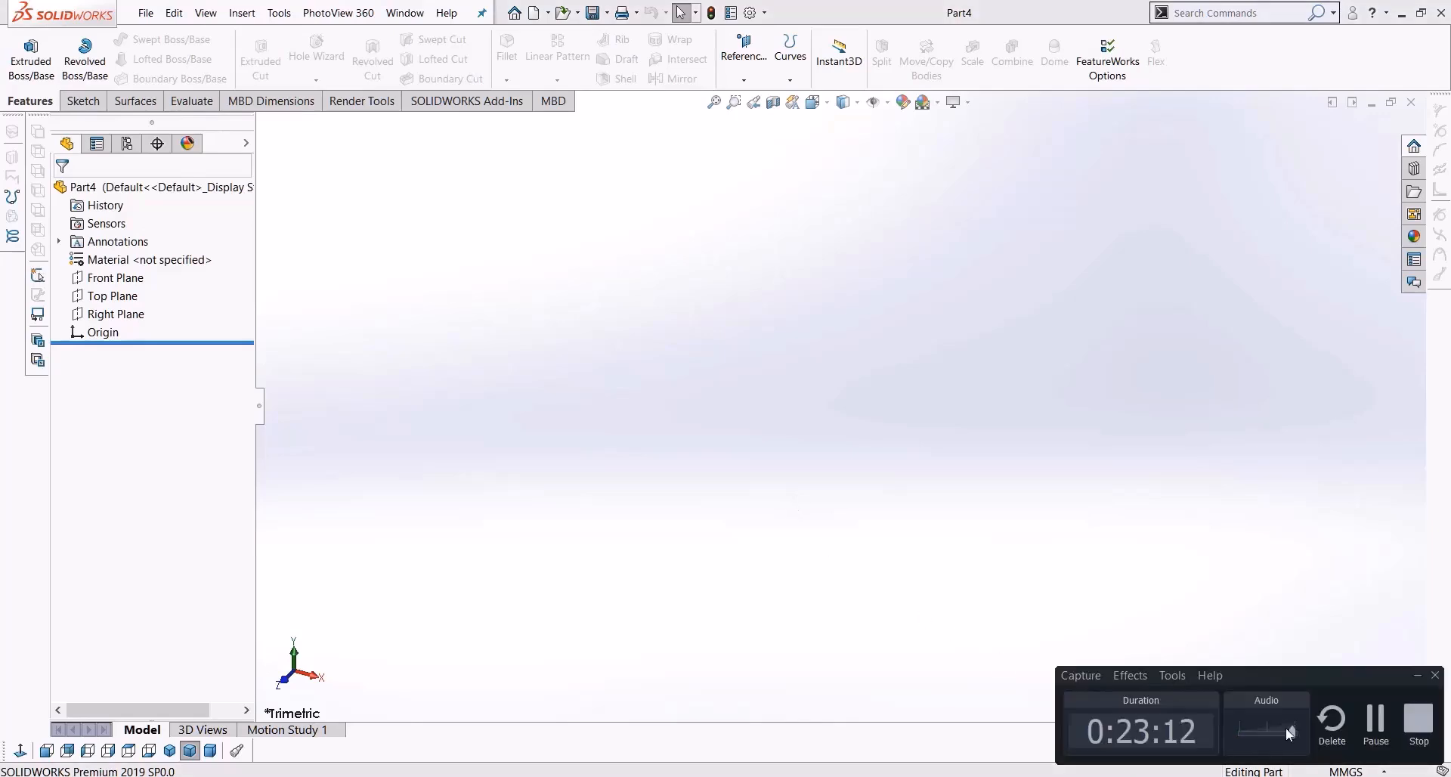
pyautogui.click(1417, 680)
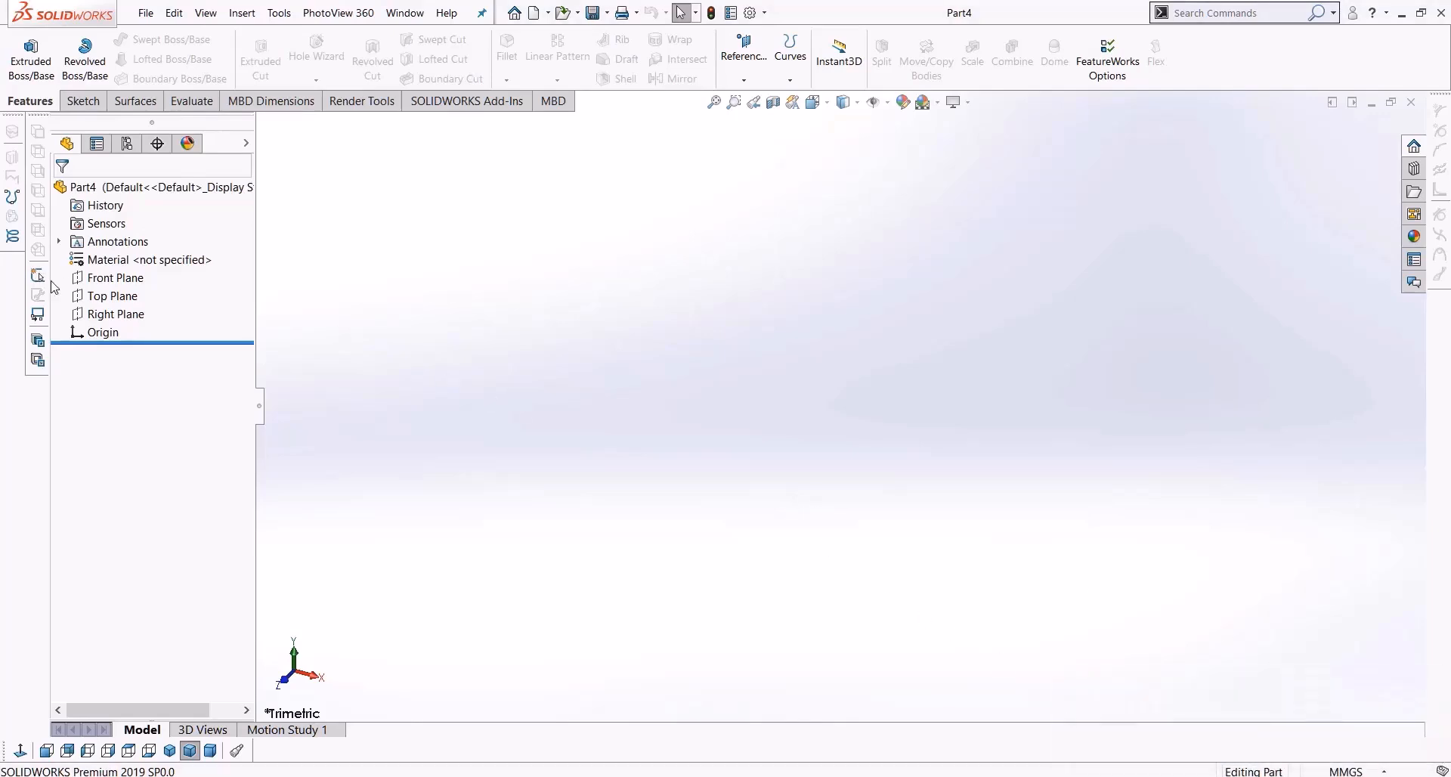
# Sketch a circle of about 79 mm radius on the Top Plane, centred on the origin
pyautogui.click(112, 279)
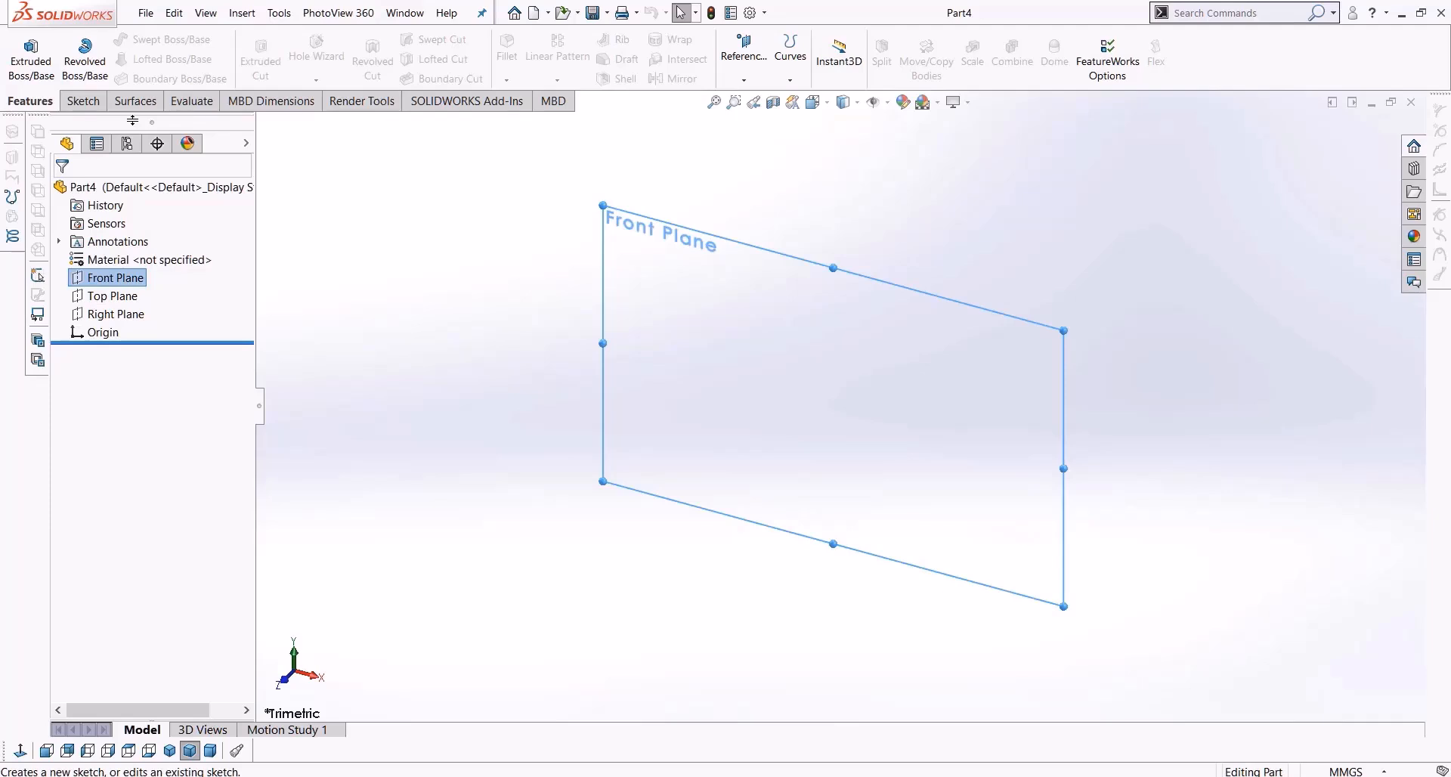
pyautogui.click(83, 101)
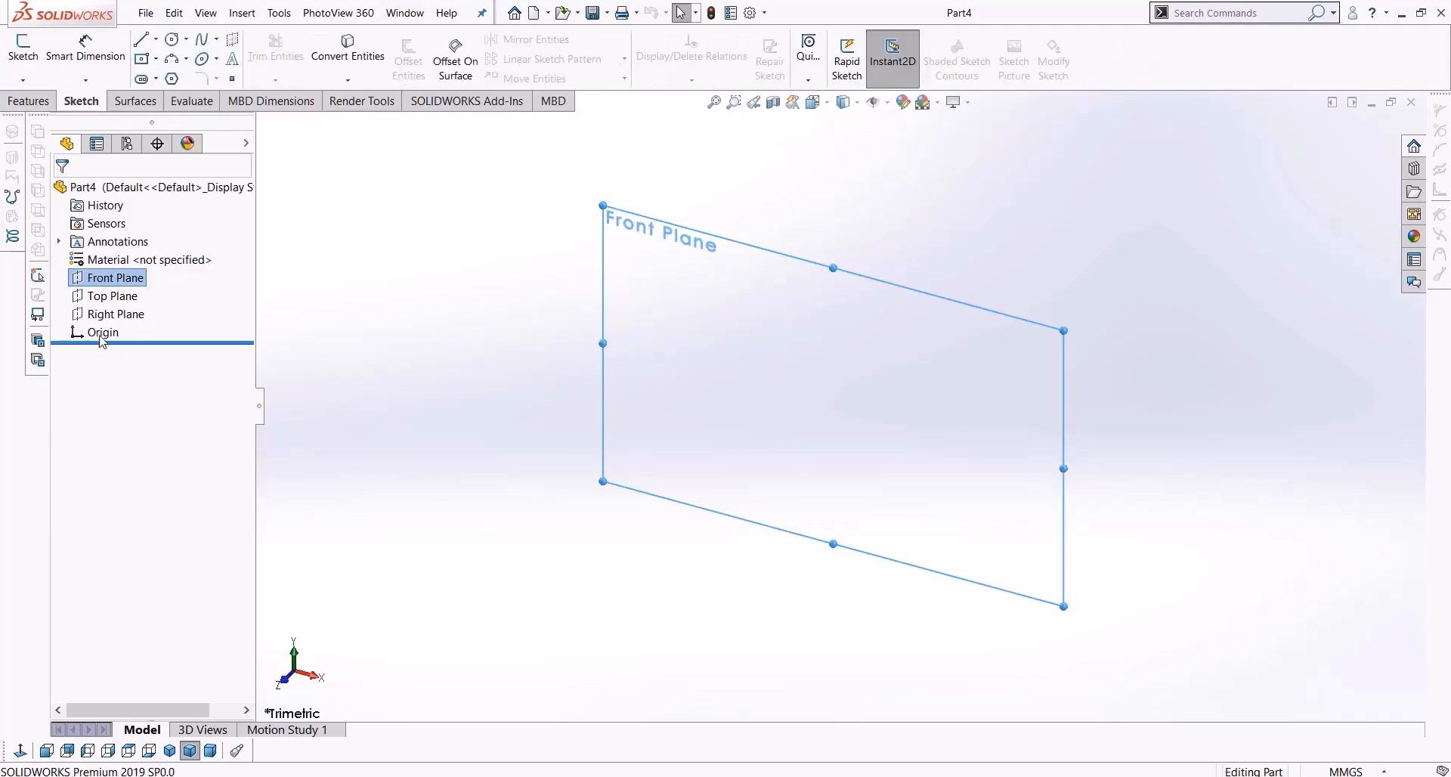
pyautogui.click(112, 297)
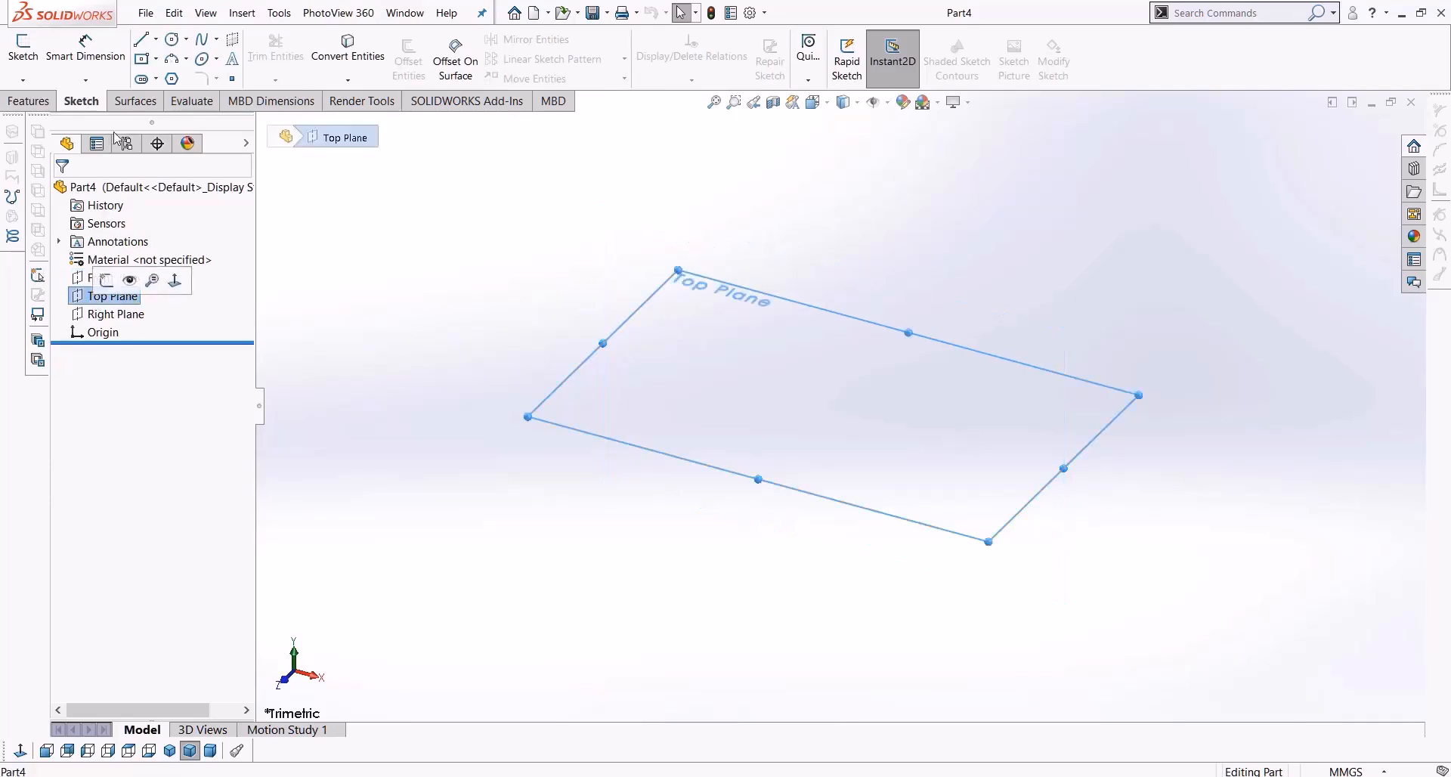
pyautogui.click(22, 43)
pyautogui.click(173, 40)
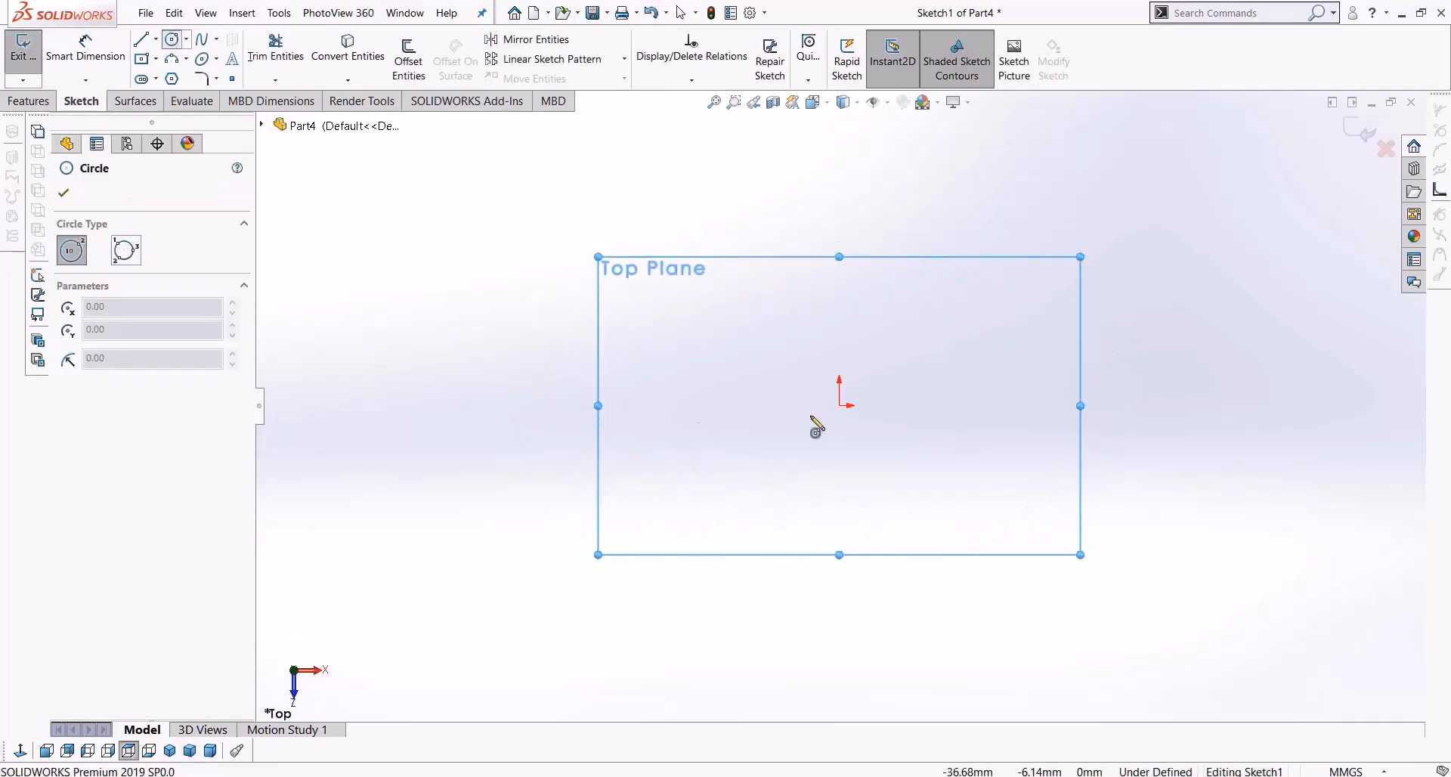
pyautogui.click(841, 406)
pyautogui.click(849, 620)
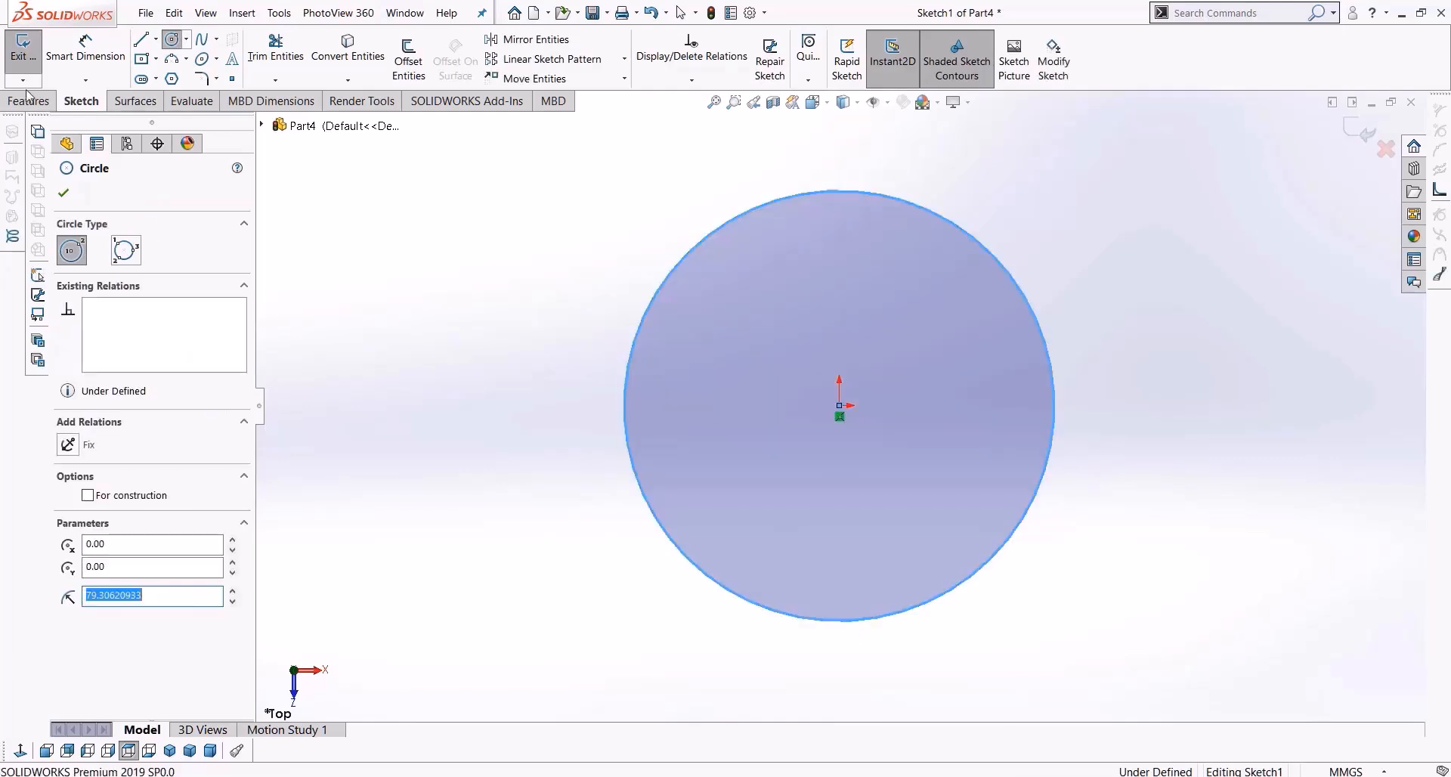
# Extrude the circle as a blind boss with a depth of 144 mm
pyautogui.click(29, 100)
pyautogui.click(31, 61)
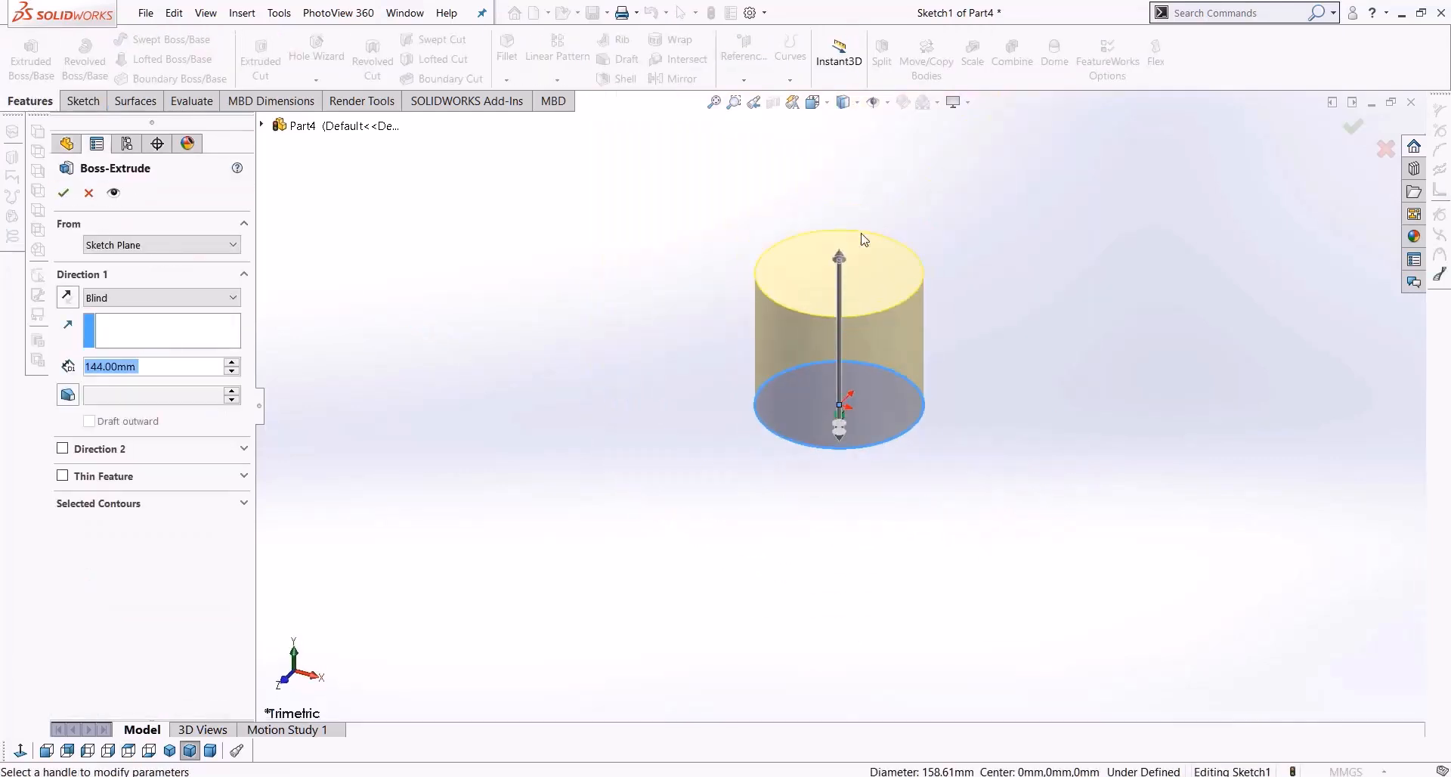
pyautogui.click(63, 194)
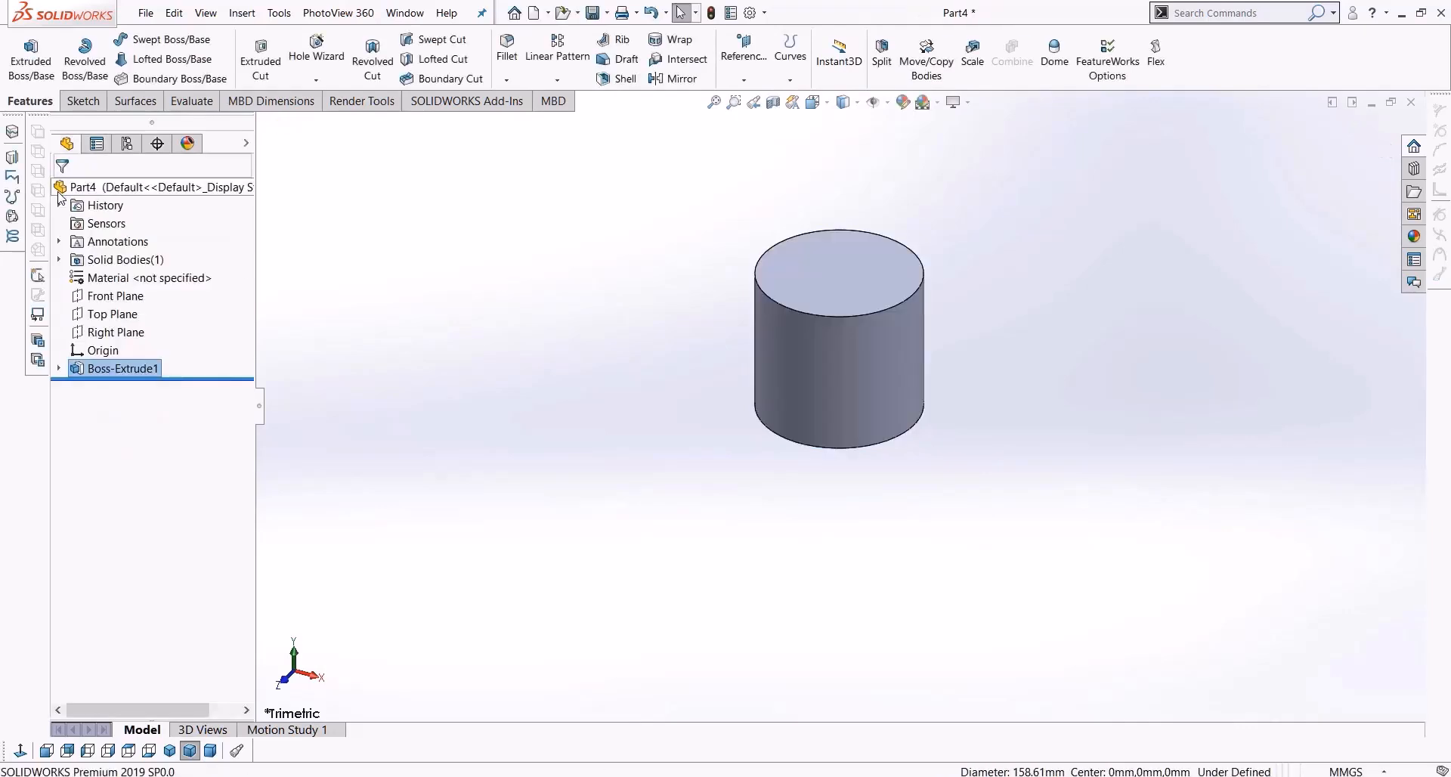
# Delete the extruded cylinder together with its circle sketch
pyautogui.moveTo(863, 356); pyautogui.dragTo(914, 315, button='middle')
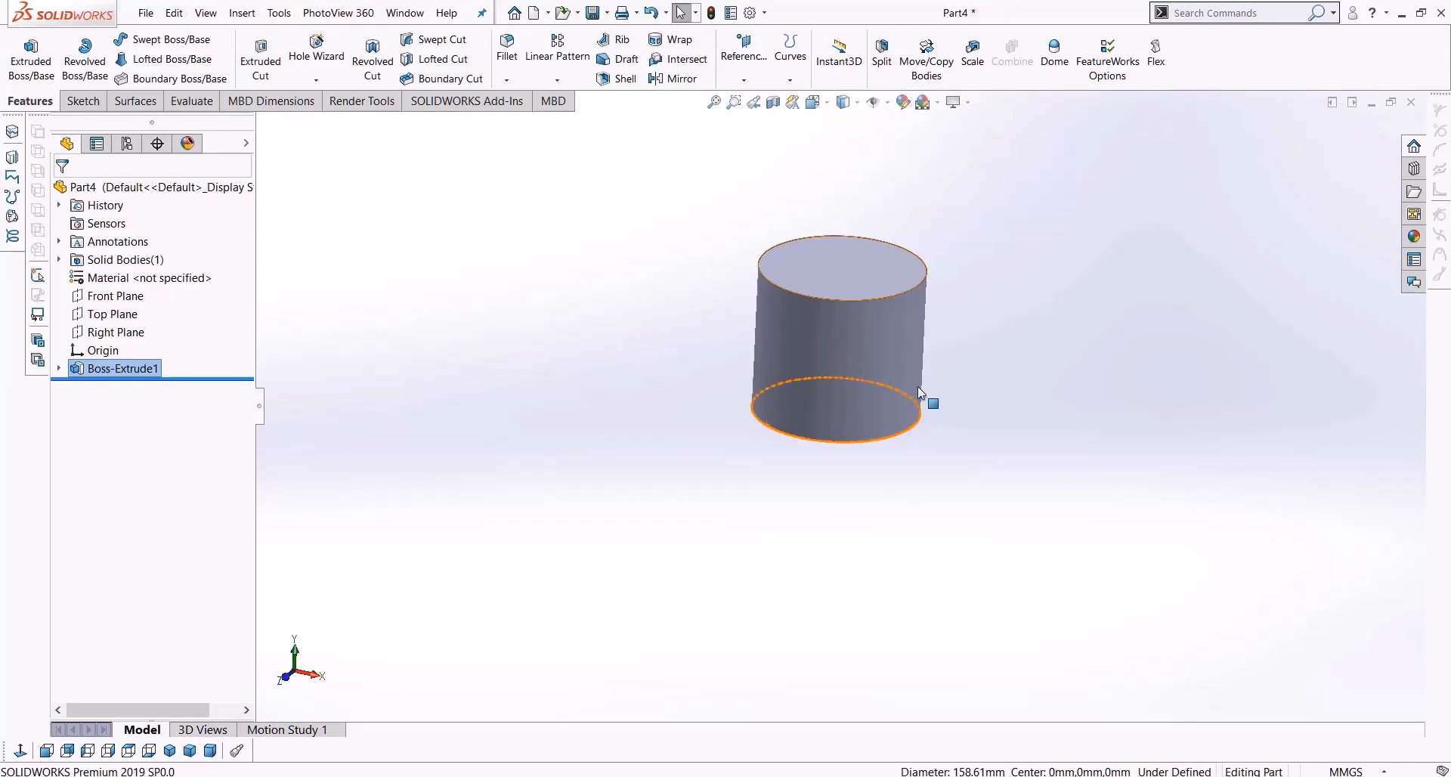
pyautogui.click(873, 374)
pyautogui.press('Delete')
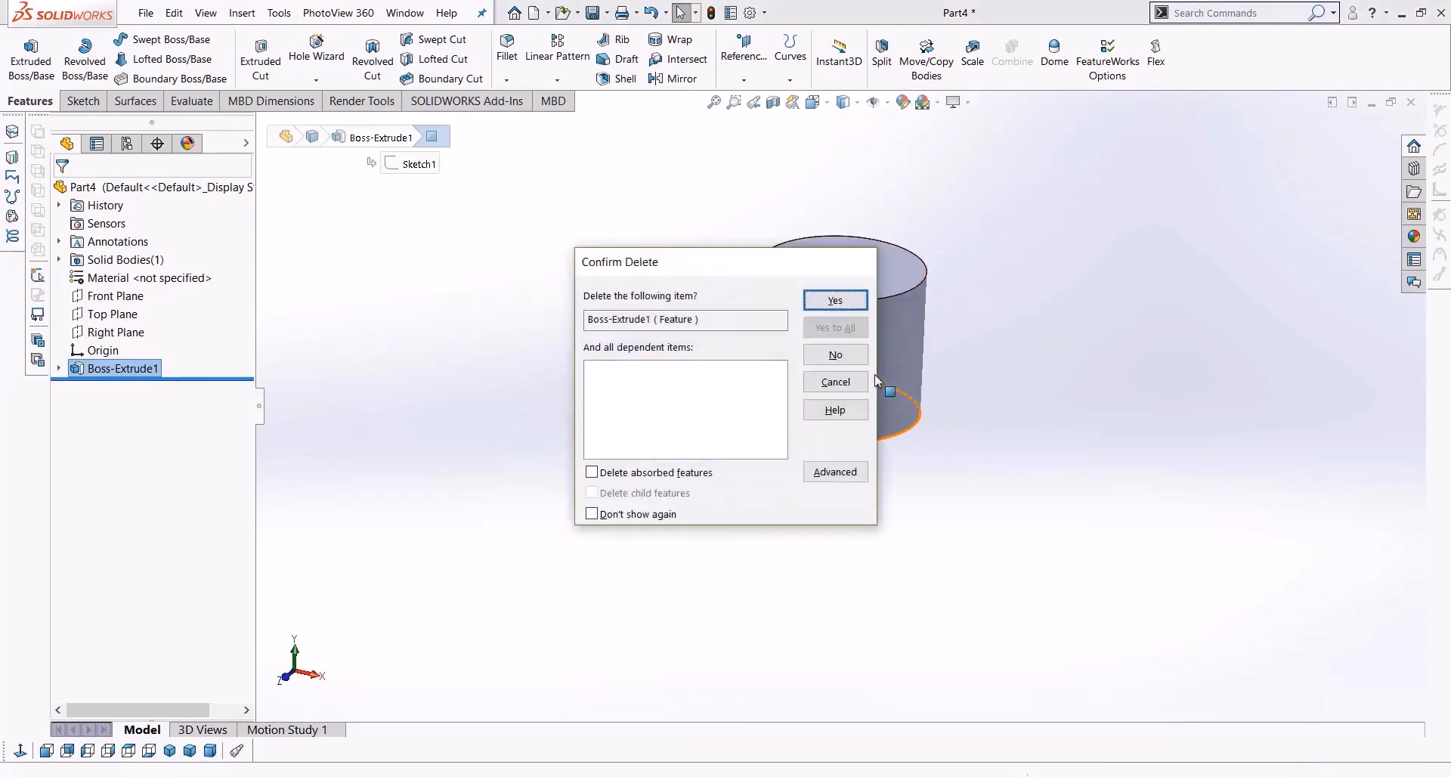
pyautogui.press('Return')
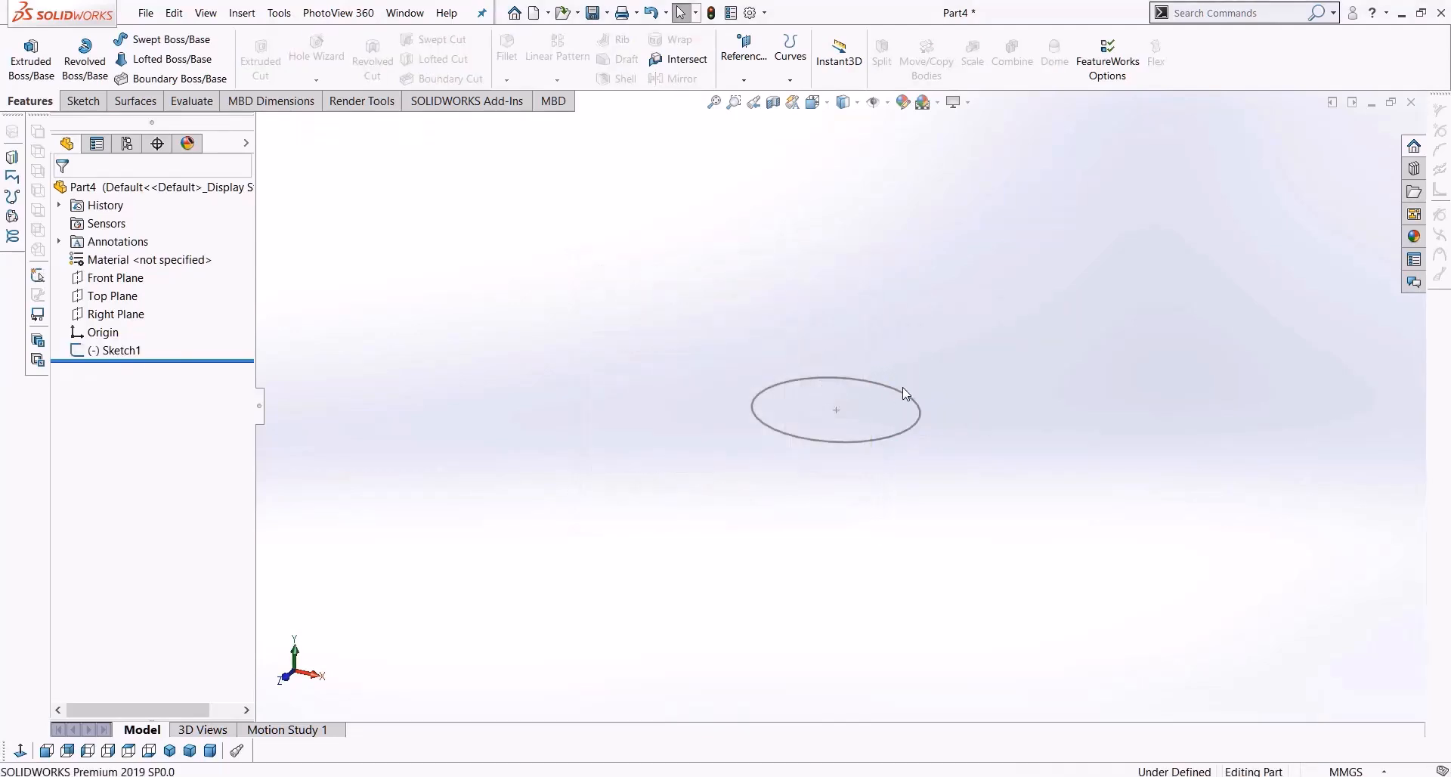
pyautogui.click(905, 393)
pyautogui.press('Delete')
pyautogui.press('Return')
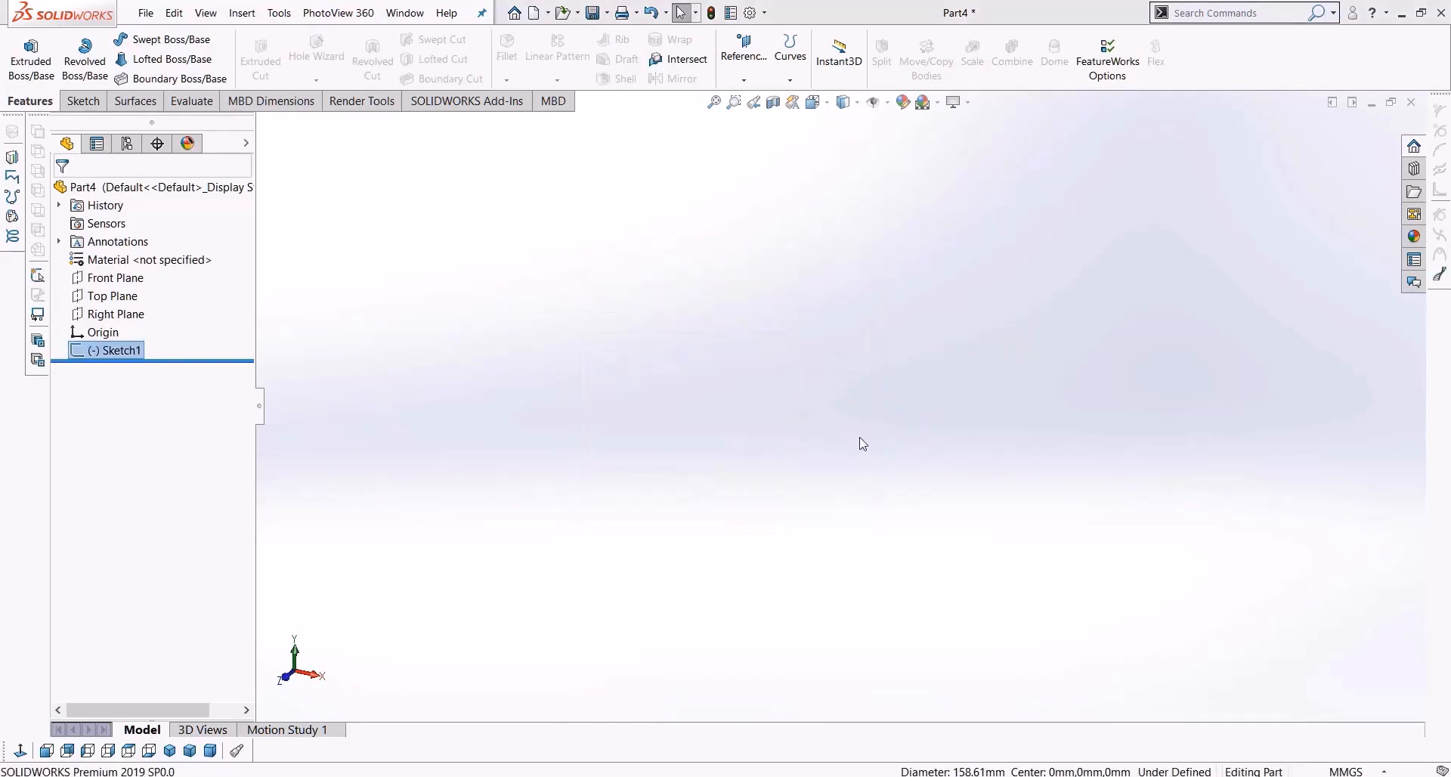
# Start a sketch on the Front Plane and draw a vertical centerline about 132 mm long upward from the origin
pyautogui.click(115, 278)
pyautogui.click(83, 101)
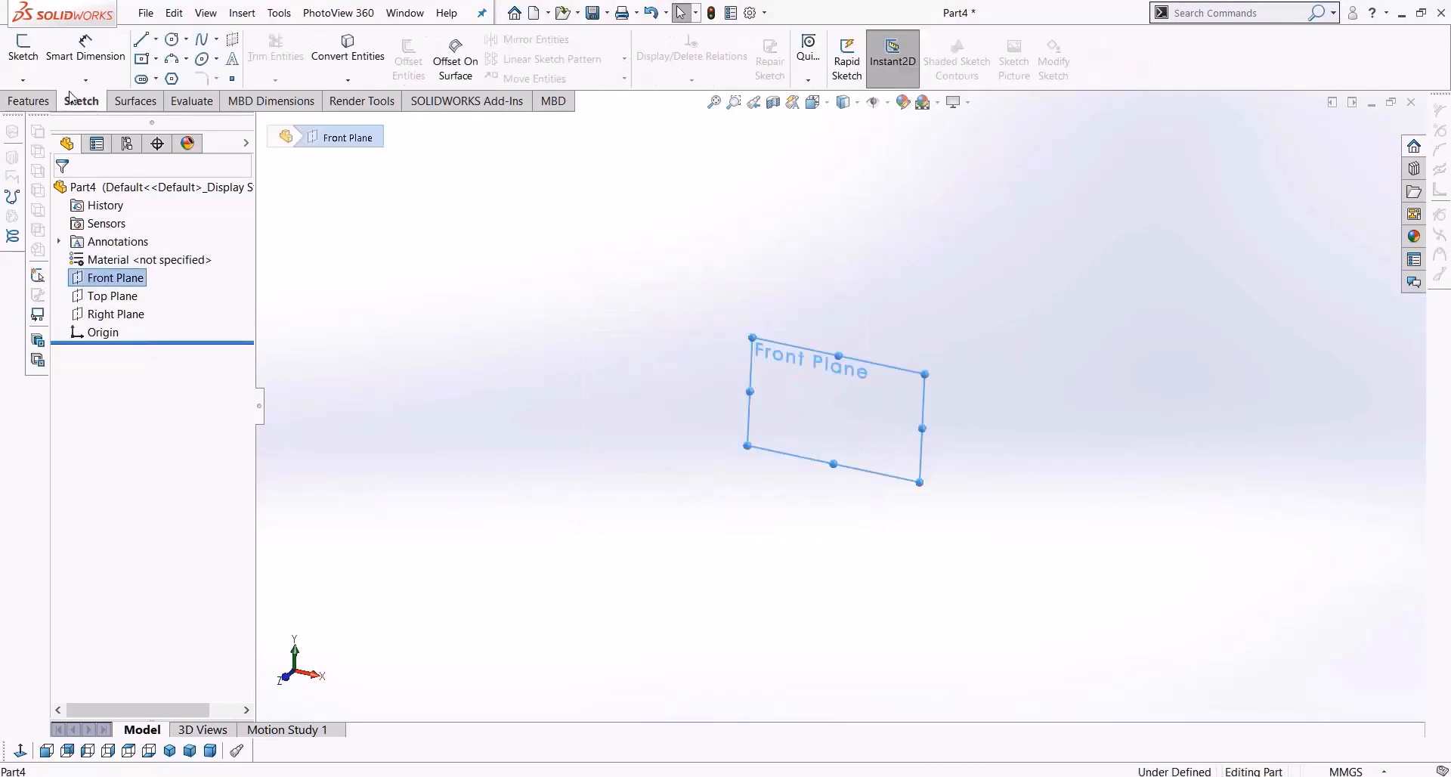
pyautogui.click(35, 60)
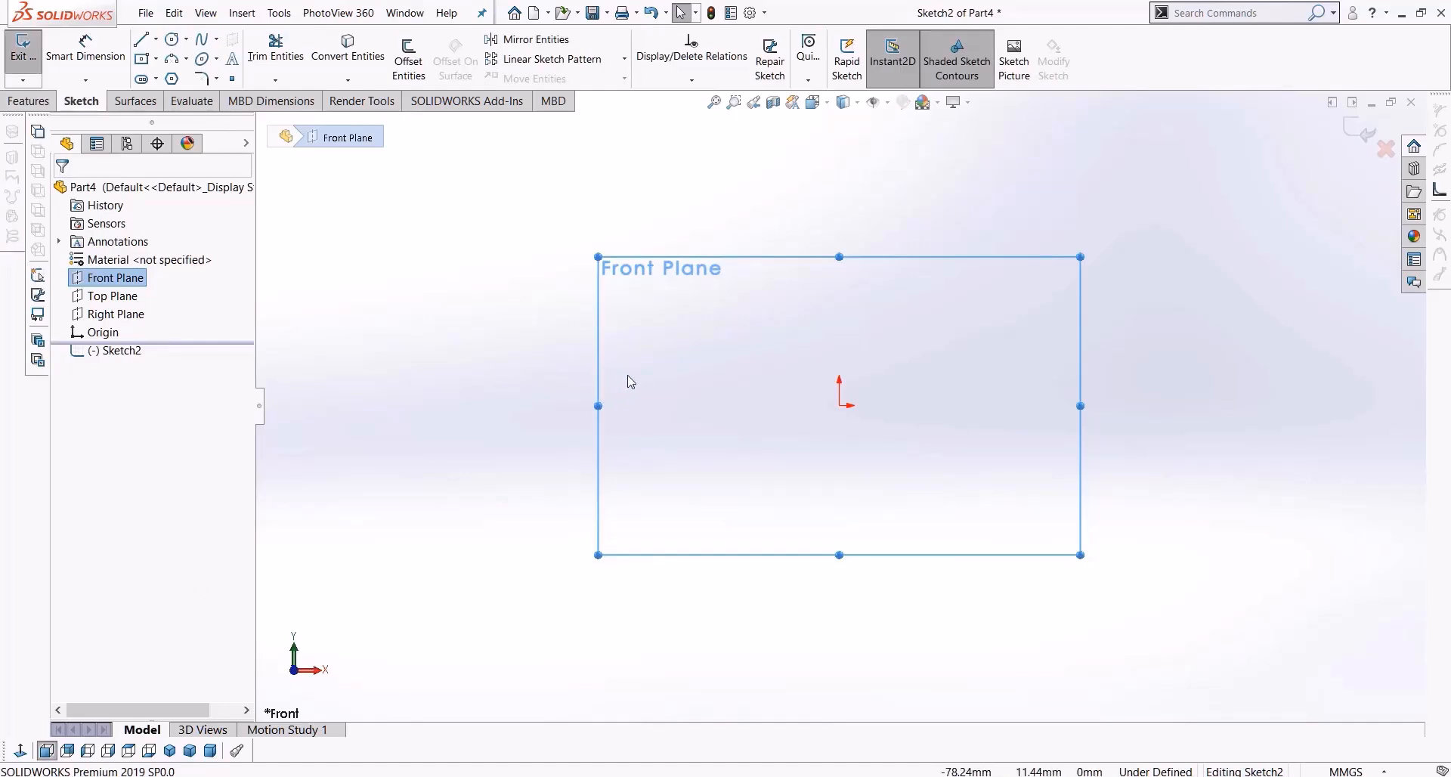
pyautogui.click(155, 40)
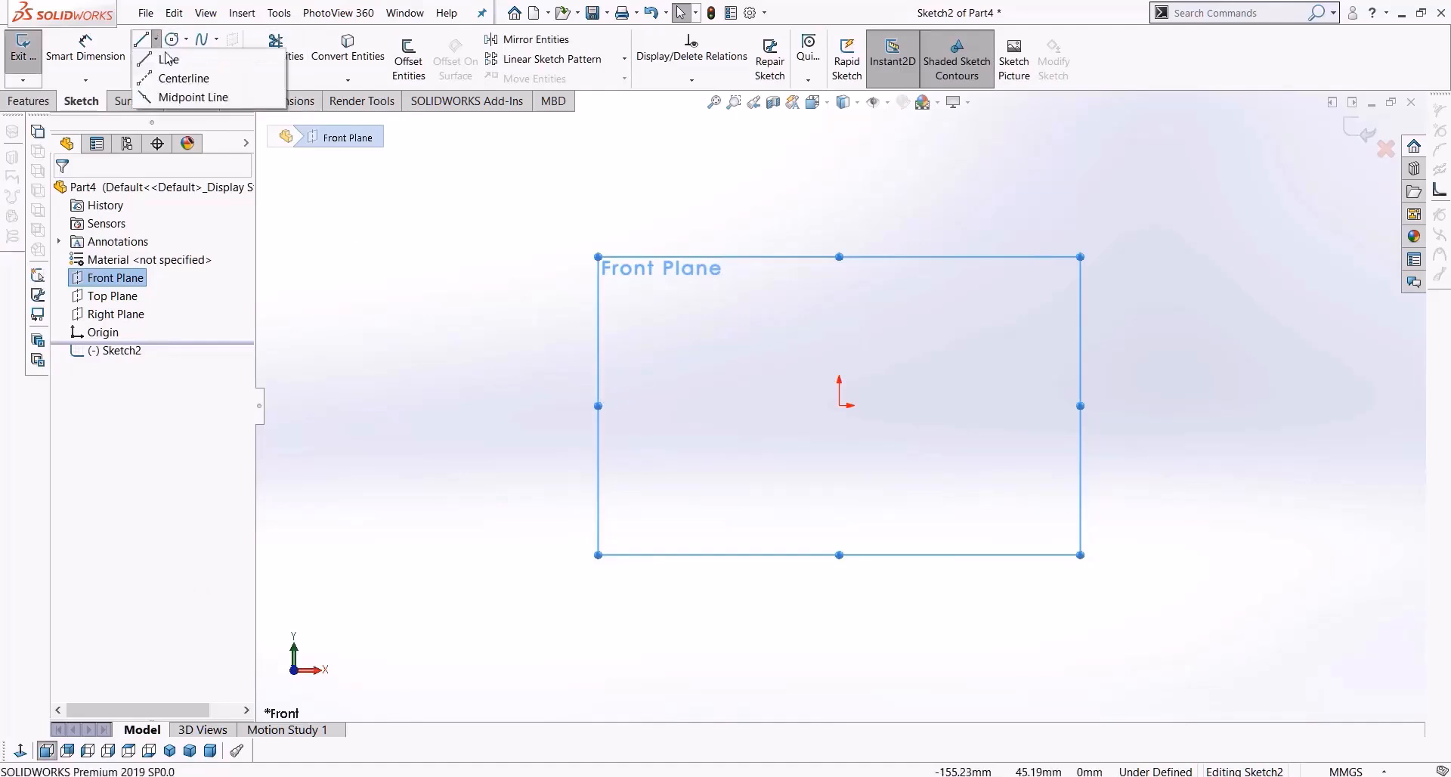
pyautogui.click(170, 71)
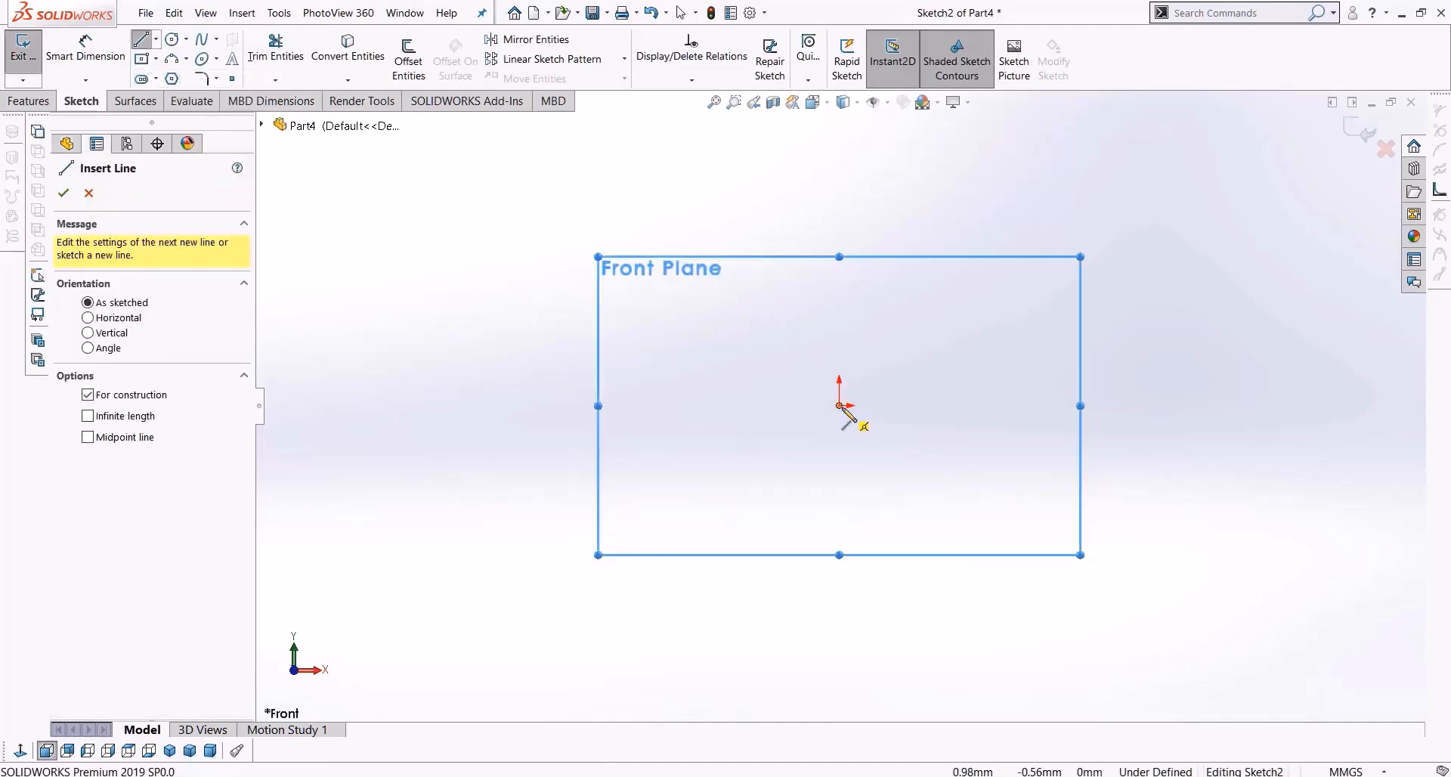
pyautogui.click(839, 403)
pyautogui.click(838, 159)
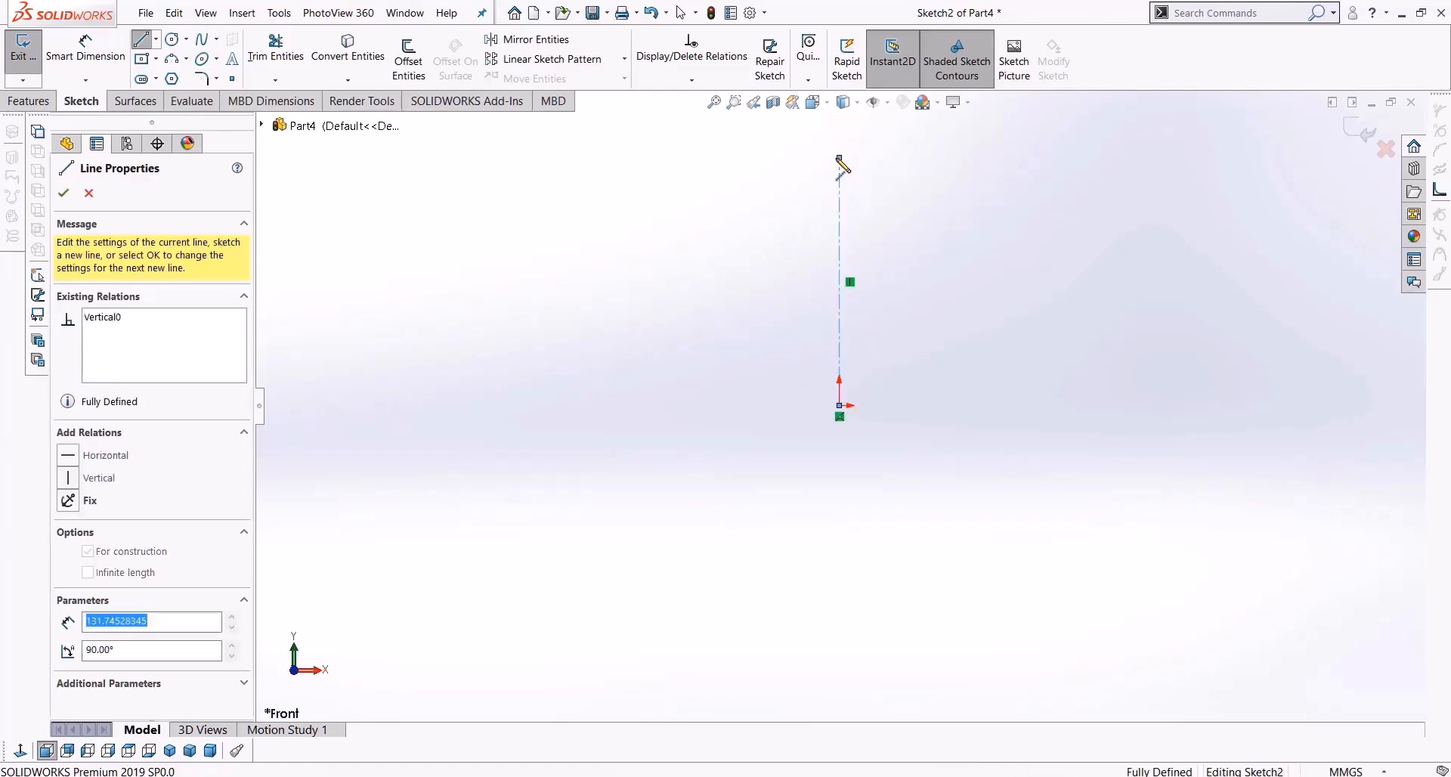
pyautogui.press('Escape')
pyautogui.press('Escape')
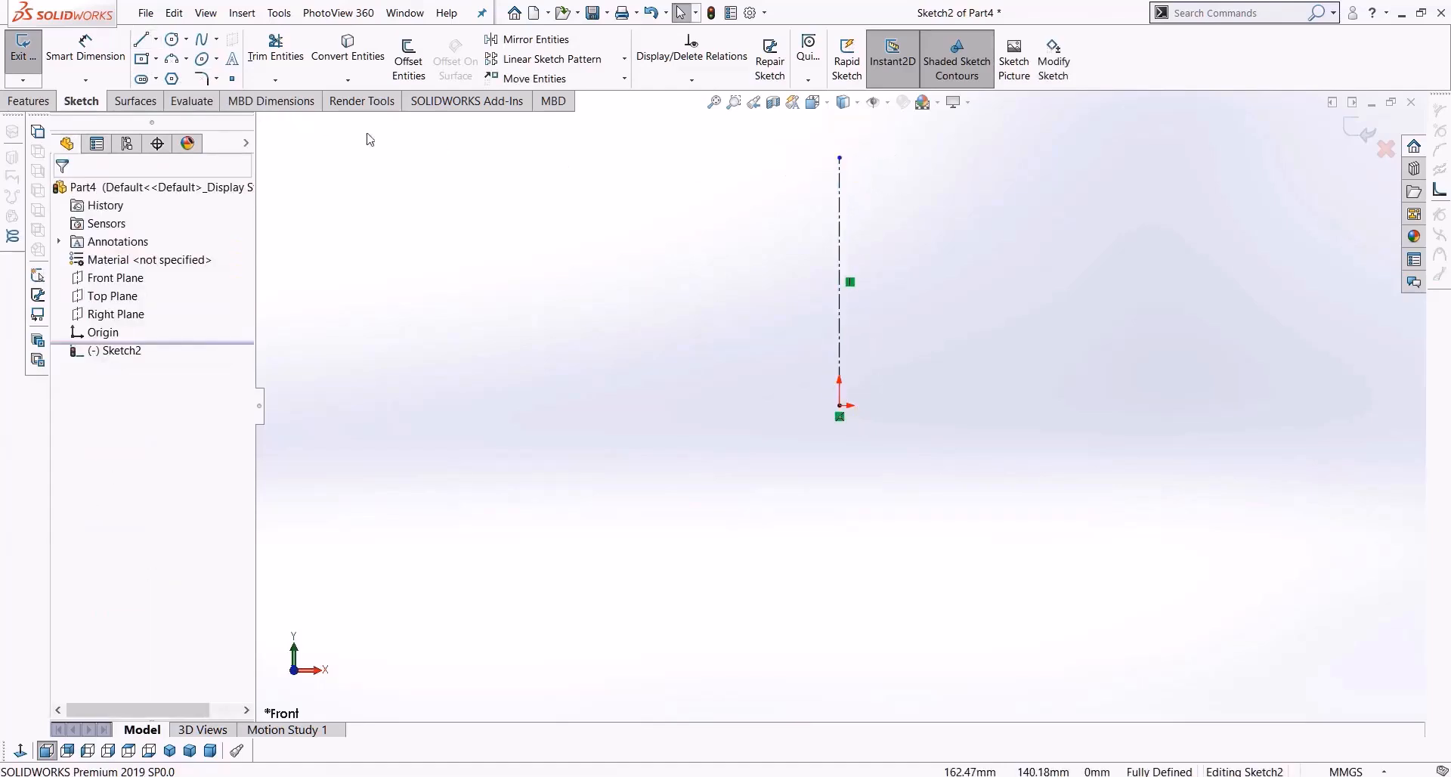
# Draw a horizontal base line from the origin, extending in the positive X direction
pyautogui.click(142, 39)
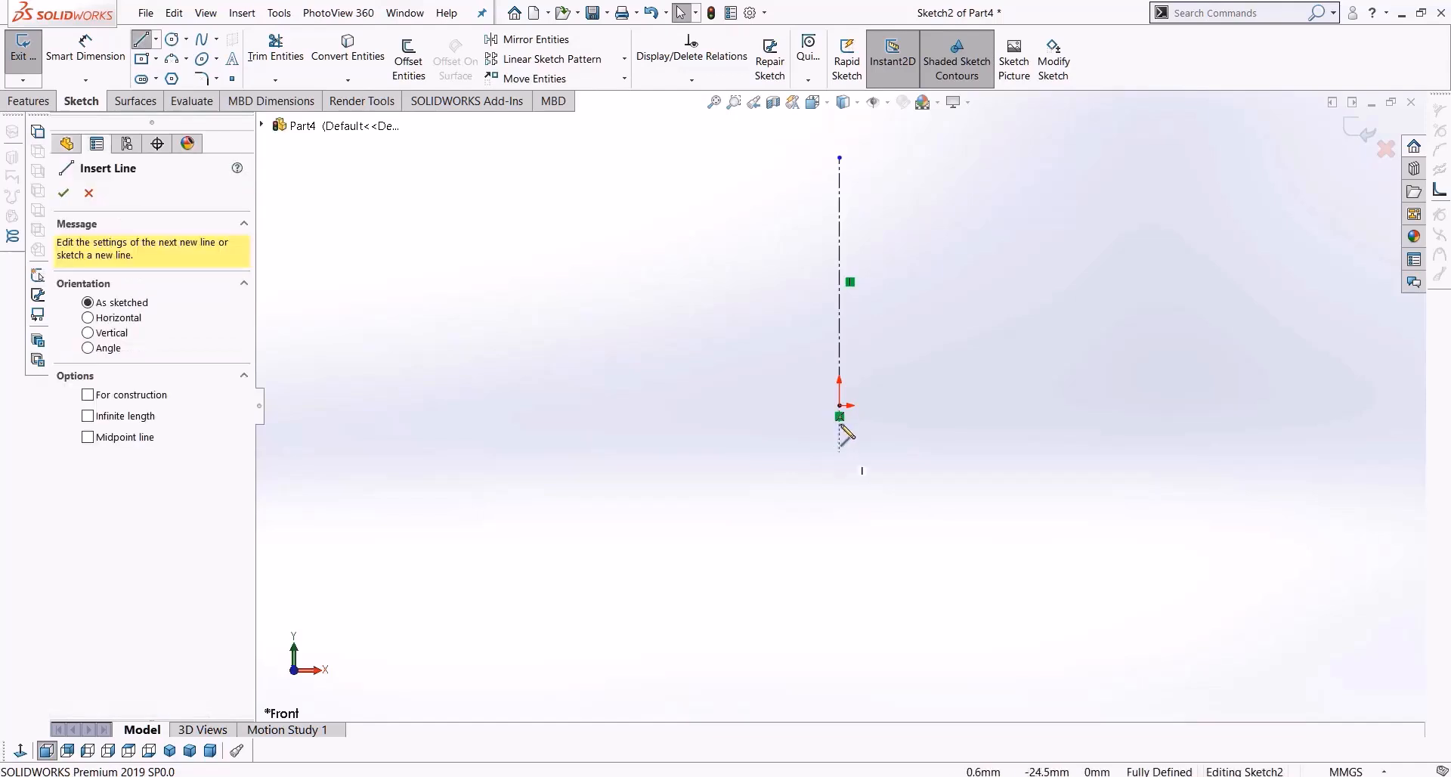
pyautogui.click(838, 406)
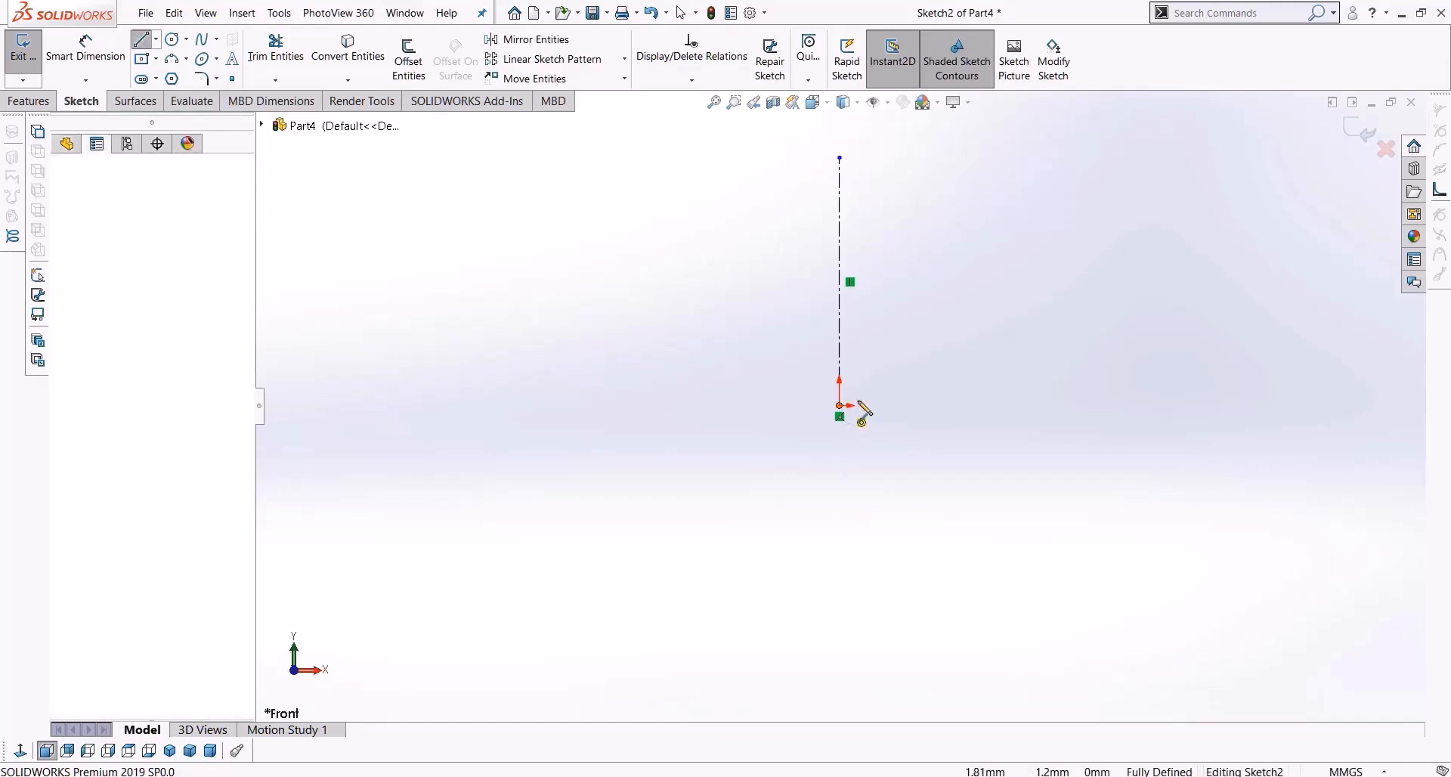
pyautogui.click(972, 406)
pyautogui.press('Escape')
# Draw an S-shaped spline upward from the base line's free end, with a wide belly, a narrow neck and a flared upper end
pyautogui.click(215, 42)
pyautogui.click(972, 406)
pyautogui.click(1064, 331)
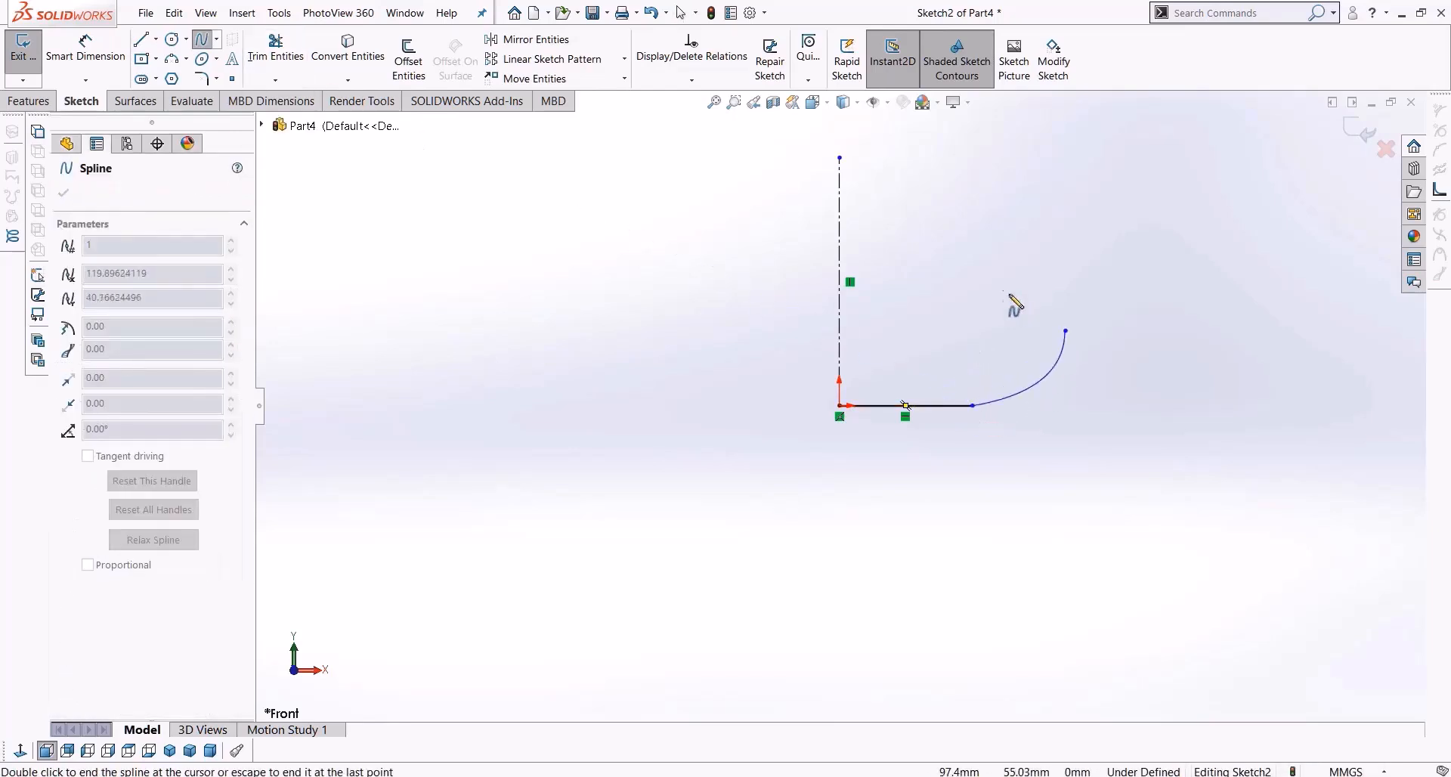
pyautogui.click(978, 269)
pyautogui.click(944, 205)
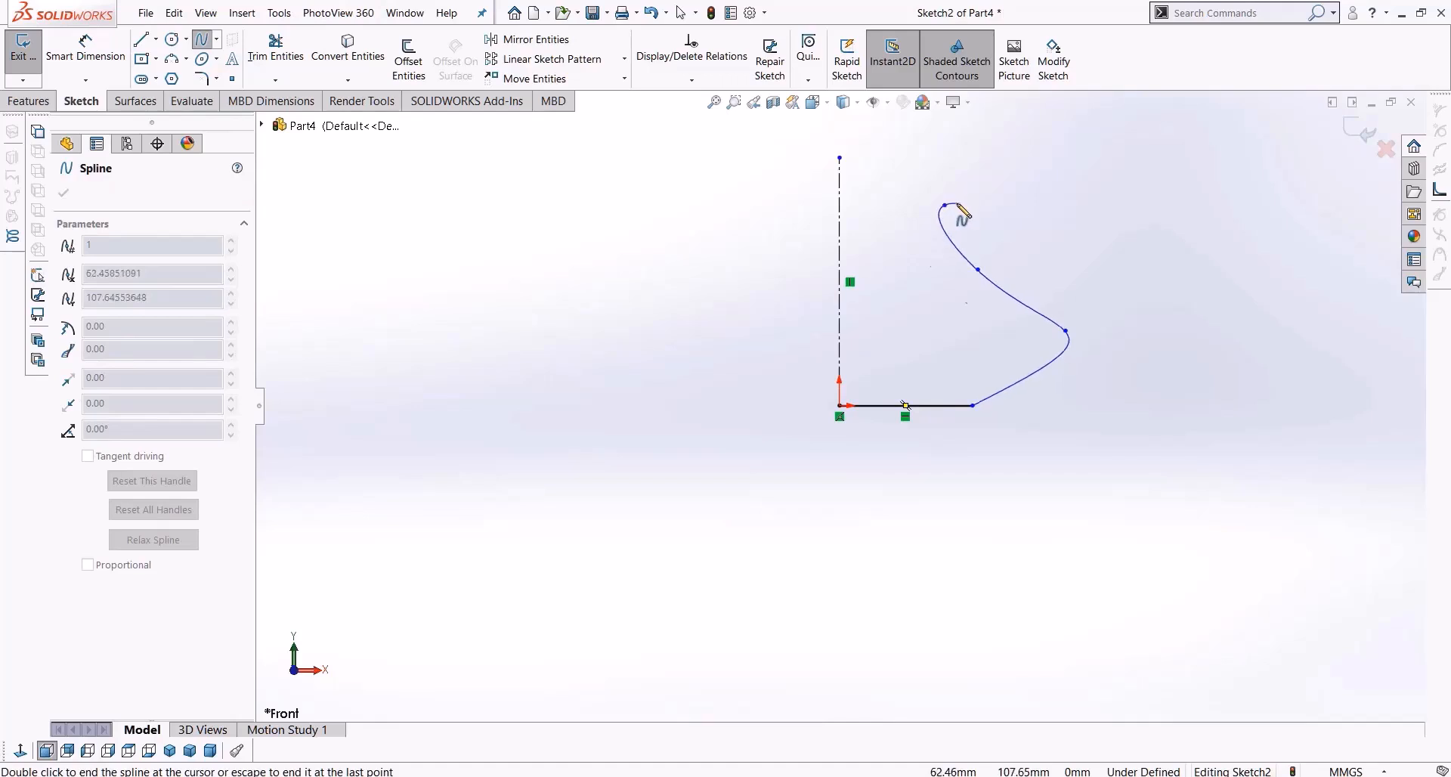
pyautogui.keyDown('ctrl'); pyautogui.moveTo(981, 143); pyautogui.dragTo(917, 256, button='middle'); pyautogui.keyUp('ctrl')
pyautogui.click(901, 269)
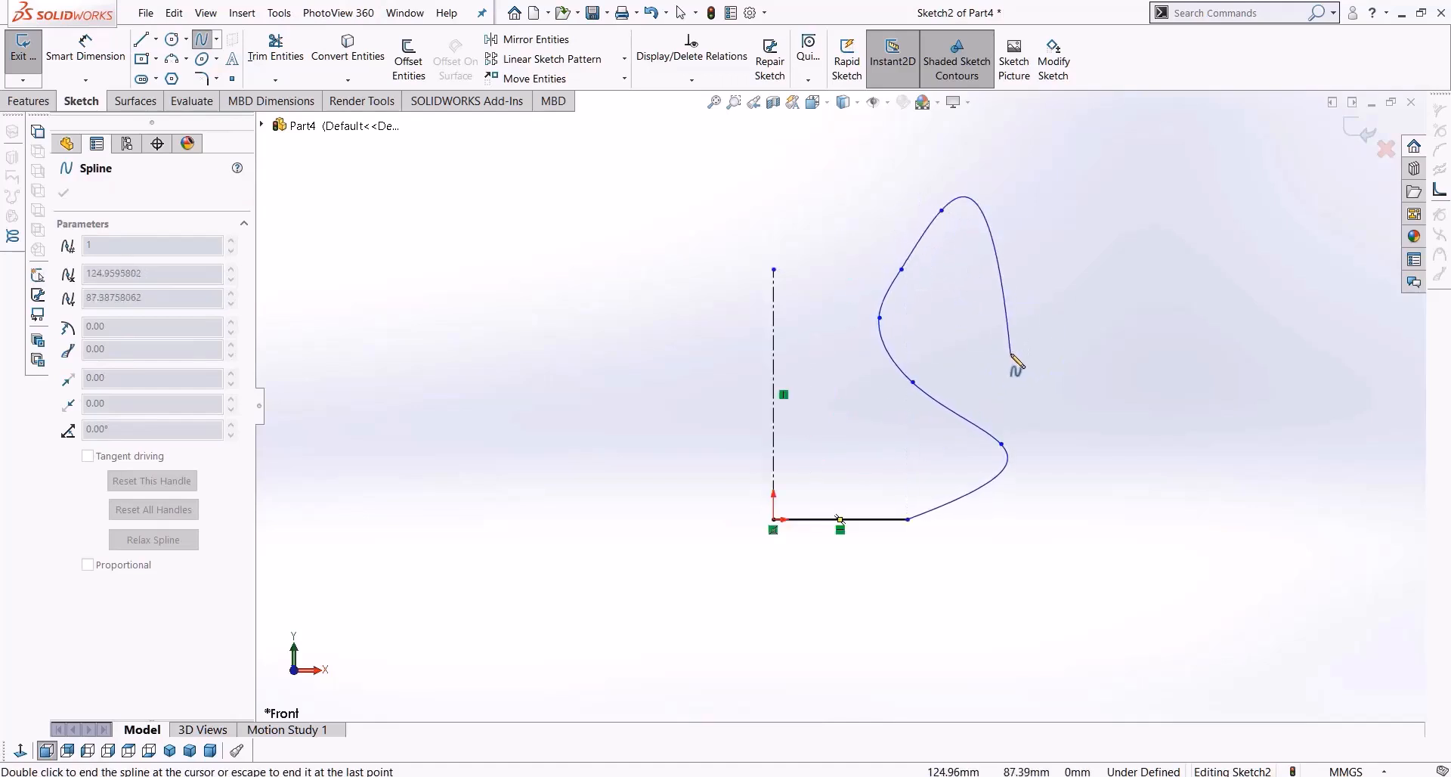
pyautogui.press('Escape')
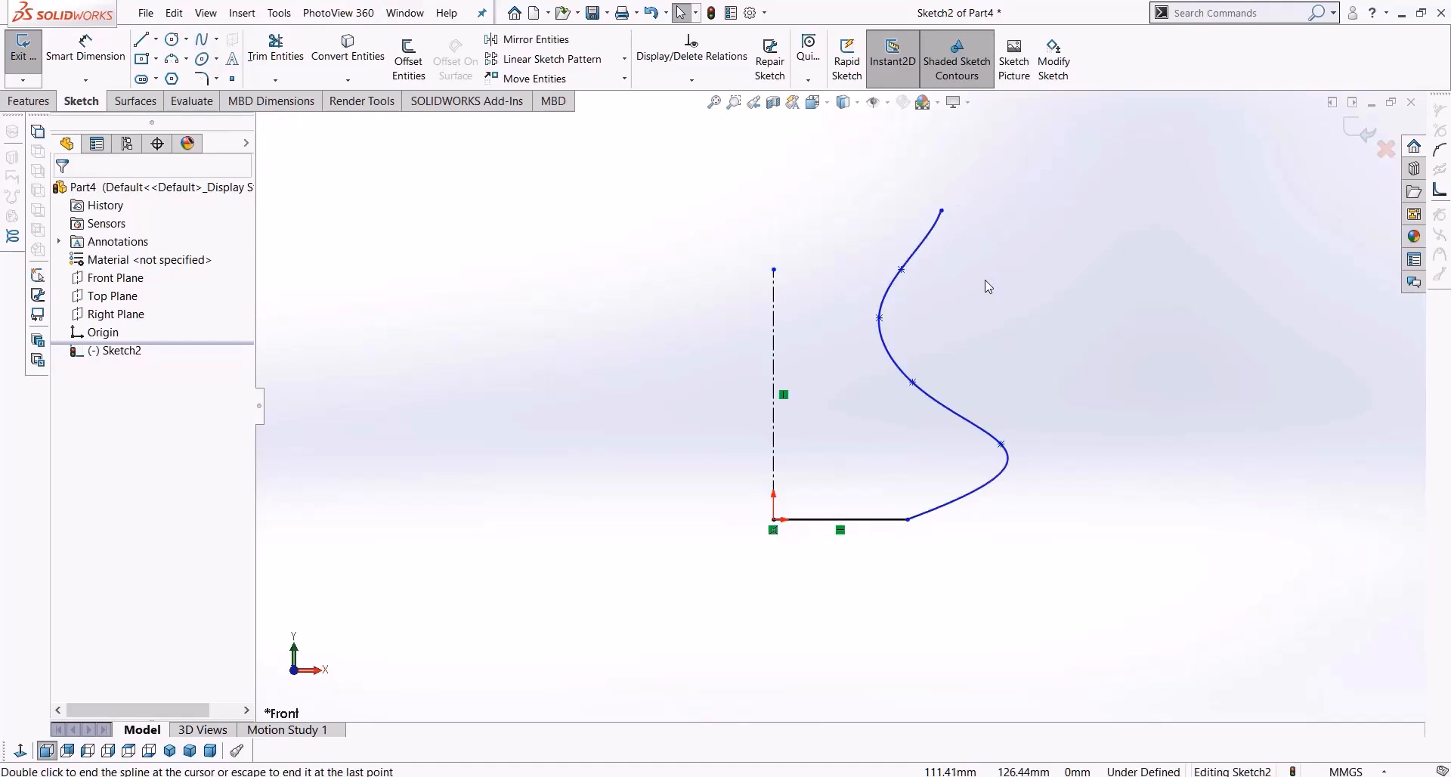
# Adjust the spline's belly, neck and upper end points, and delete the interior point in the middle of the neck
pyautogui.scroll(-3, 977, 308)
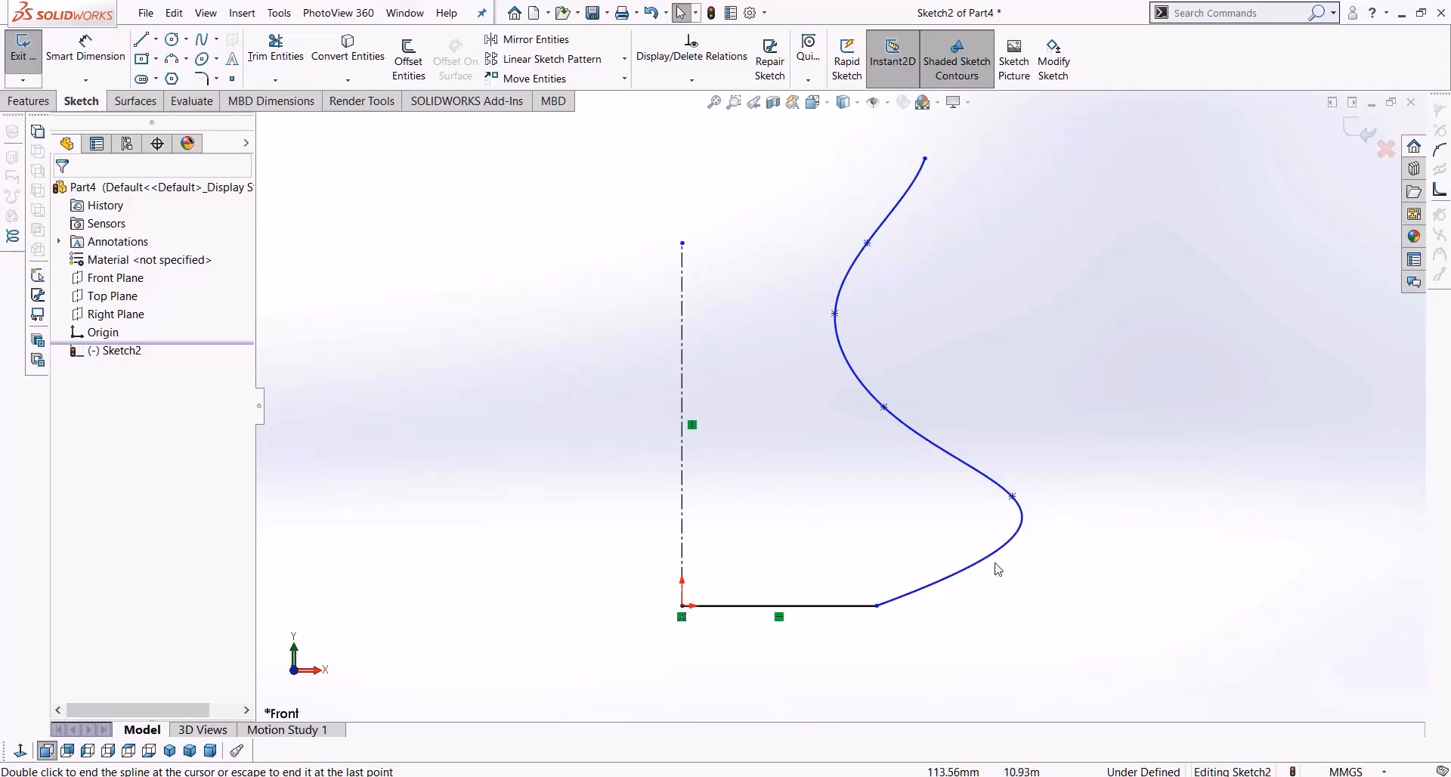
pyautogui.moveTo(1011, 497); pyautogui.dragTo(1037, 516)
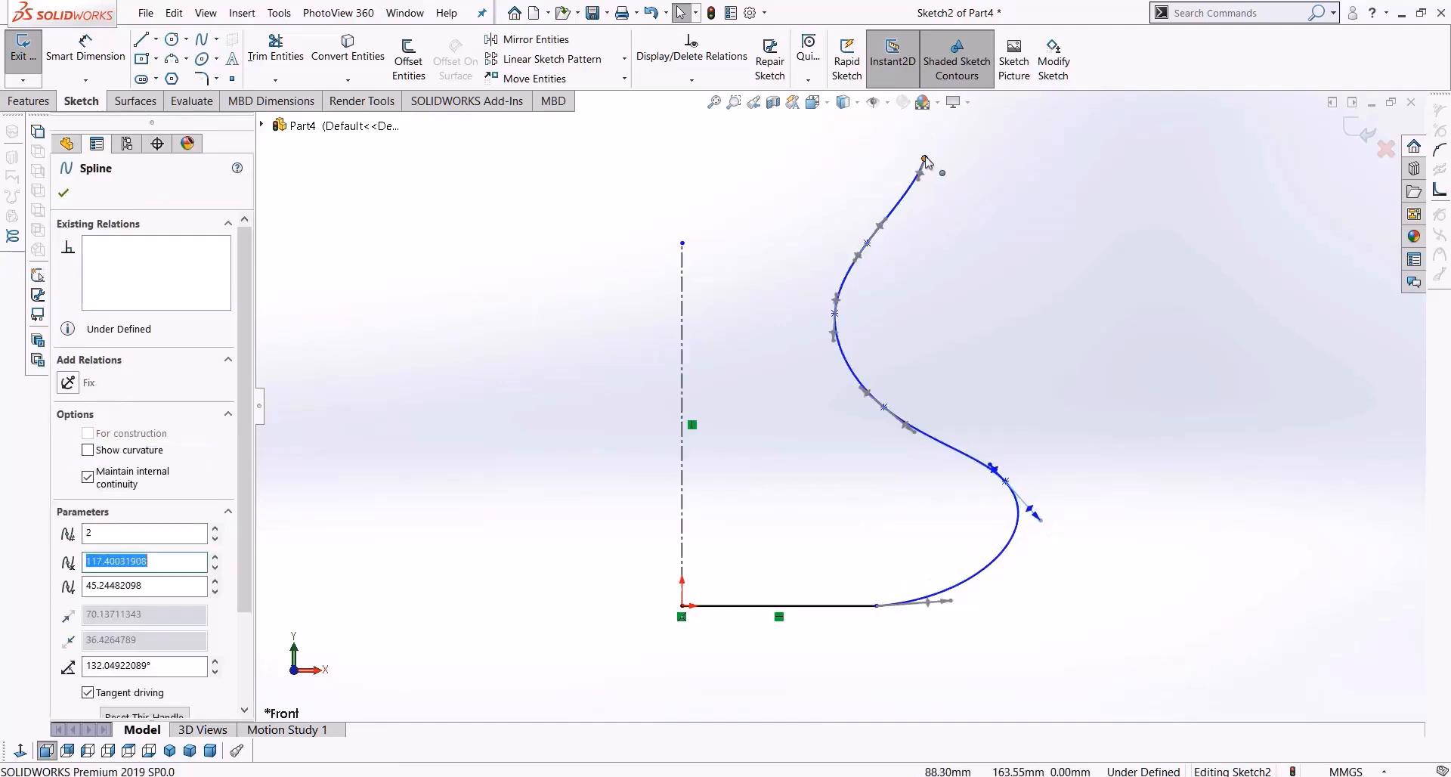
pyautogui.moveTo(925, 159); pyautogui.dragTo(916, 179)
pyautogui.moveTo(866, 244); pyautogui.dragTo(834, 262)
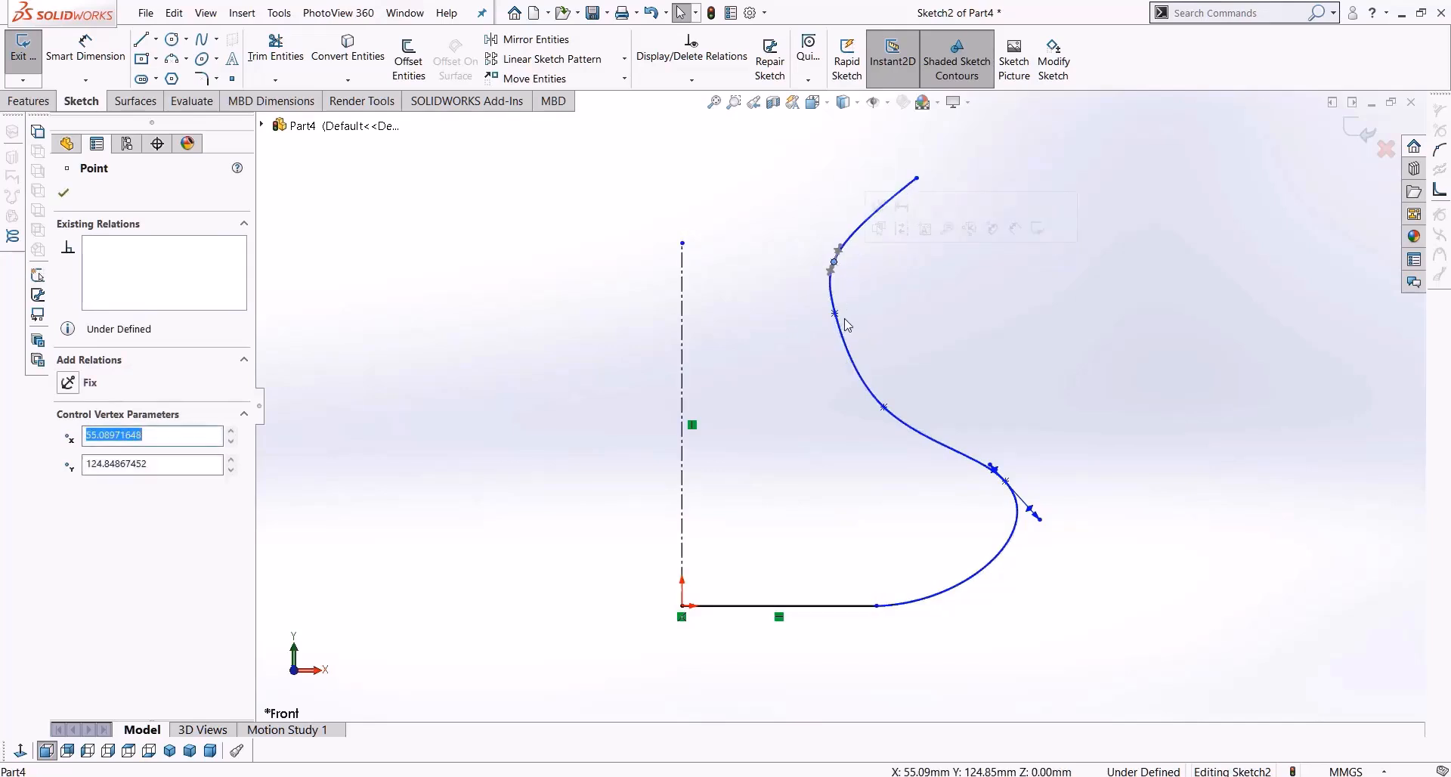
pyautogui.moveTo(837, 317)
pyautogui.mouseDown()
pyautogui.moveTo(815, 350)
pyautogui.moveTo(834, 318)
pyautogui.mouseUp()
pyautogui.click(834, 315)
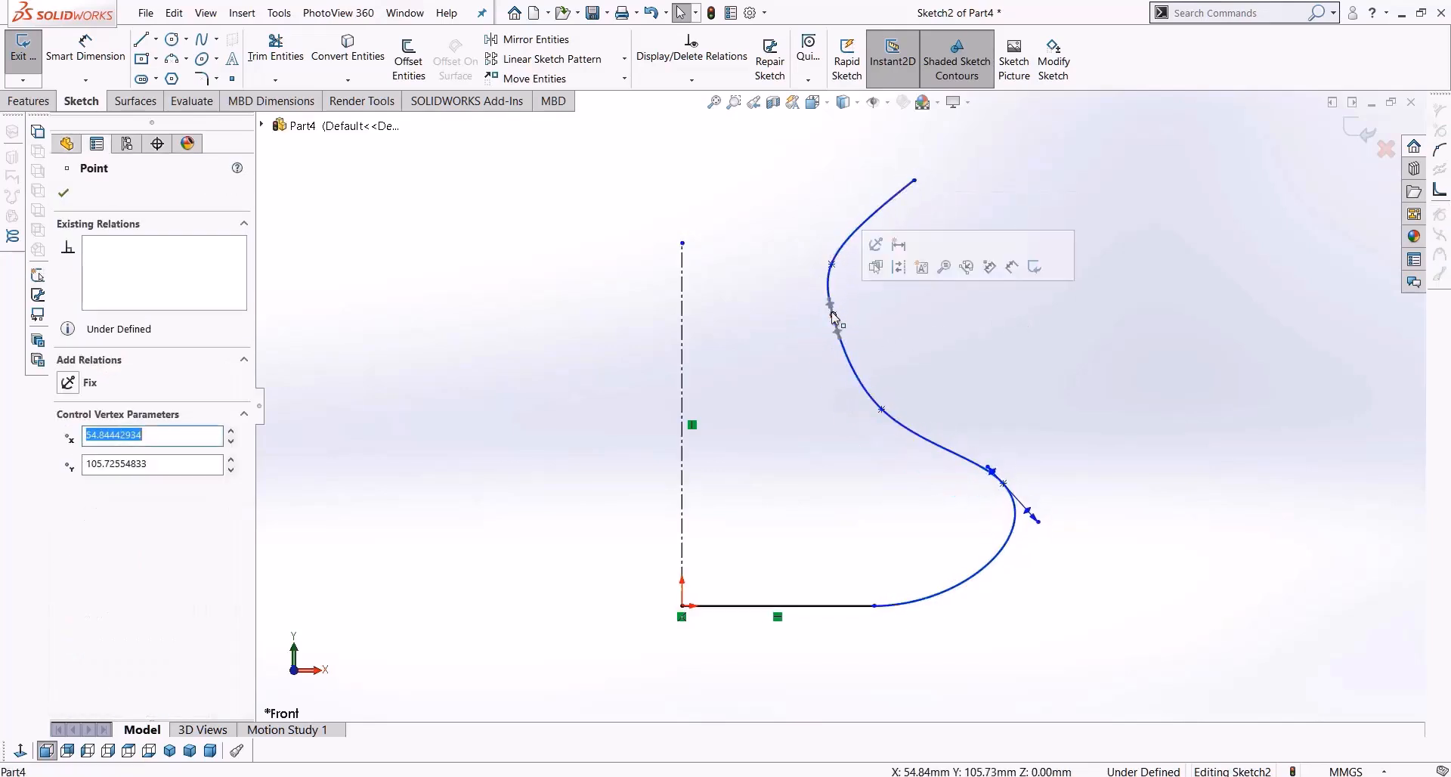
pyautogui.press('Escape')
# Narrow the profile by moving the spline's neck point, upper endpoint and belly point toward the centerline
pyautogui.moveTo(831, 264); pyautogui.dragTo(791, 303)
pyautogui.moveTo(914, 181); pyautogui.dragTo(825, 178)
pyautogui.click(1052, 341)
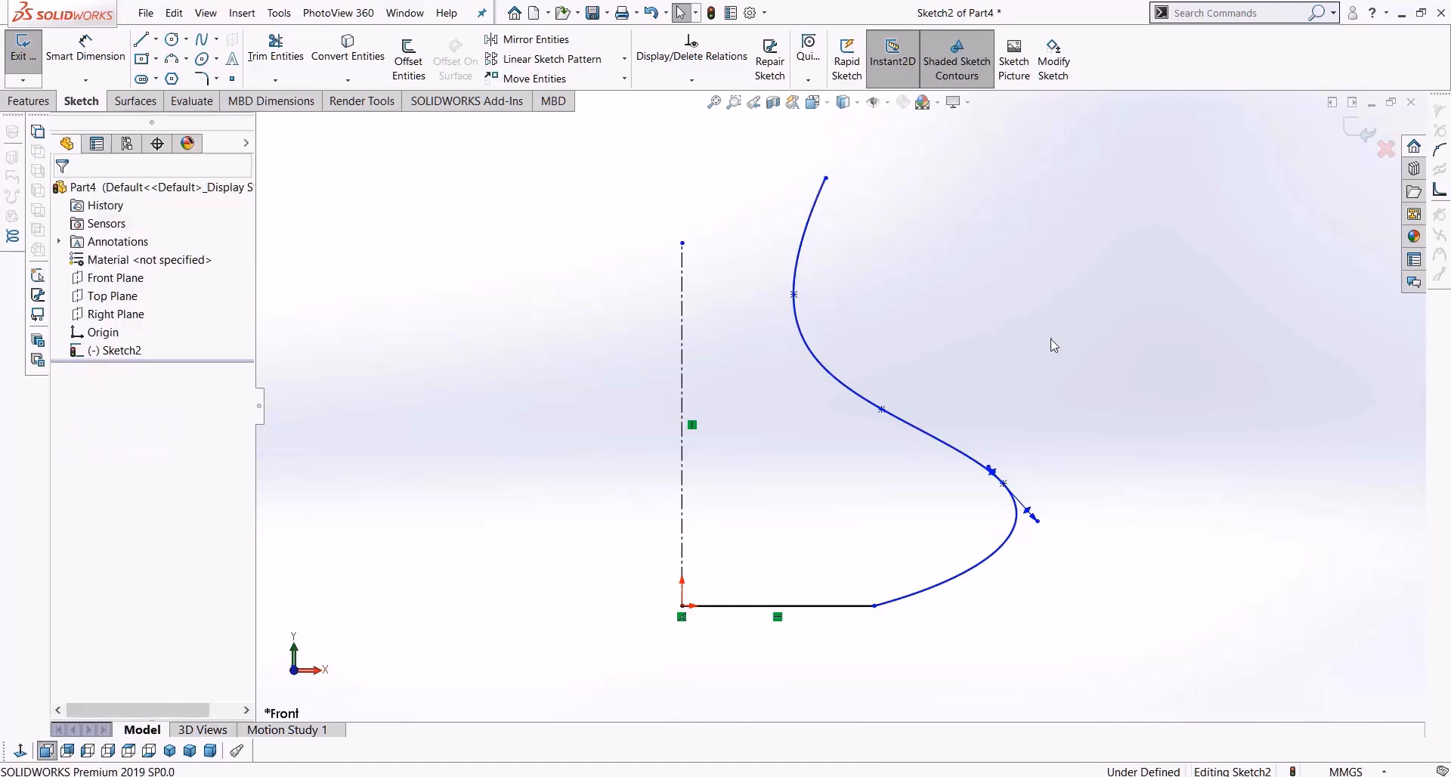
pyautogui.moveTo(1003, 483); pyautogui.dragTo(970, 459)
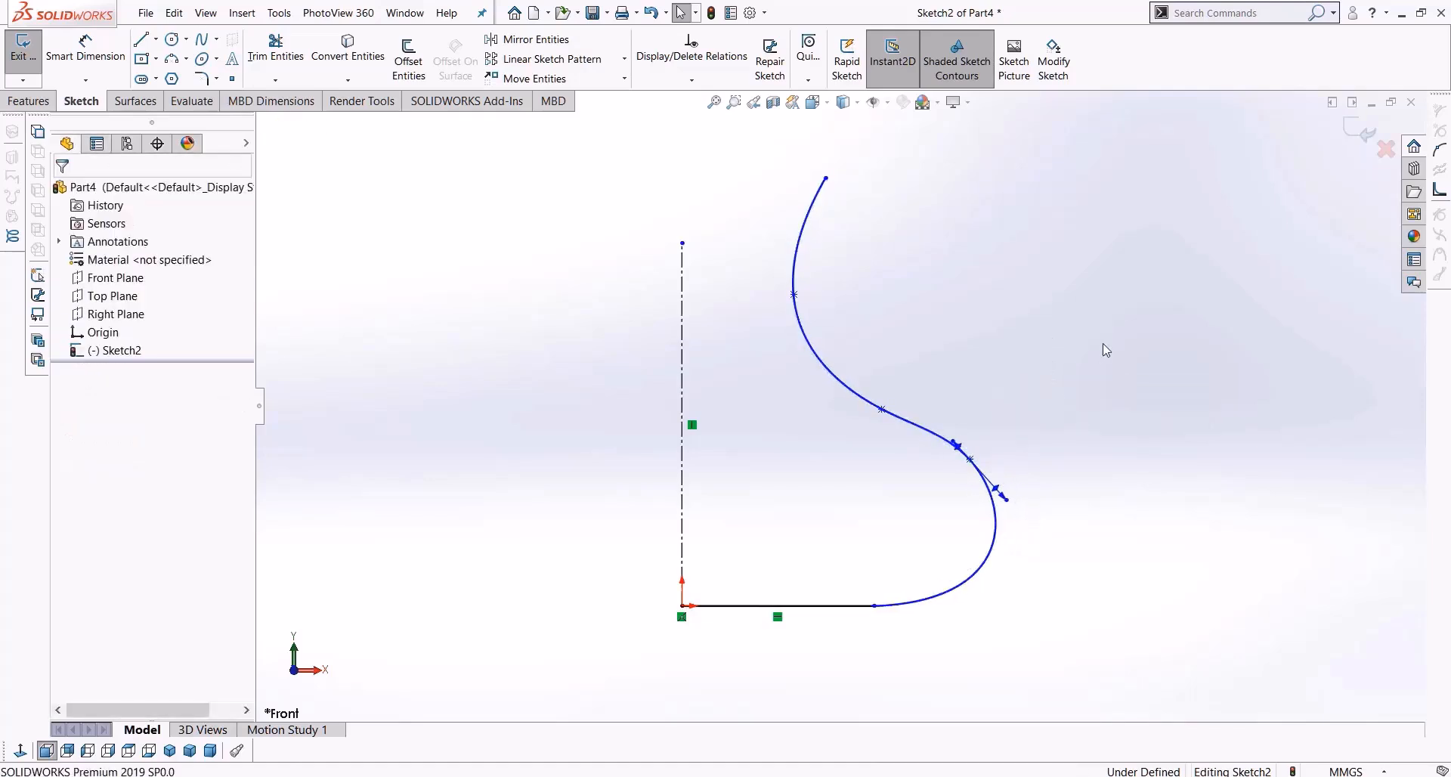
# Lengthen the centerline to about 188 mm and draw a horizontal line from the spline's upper end to it
pyautogui.moveTo(683, 244); pyautogui.dragTo(686, 94)
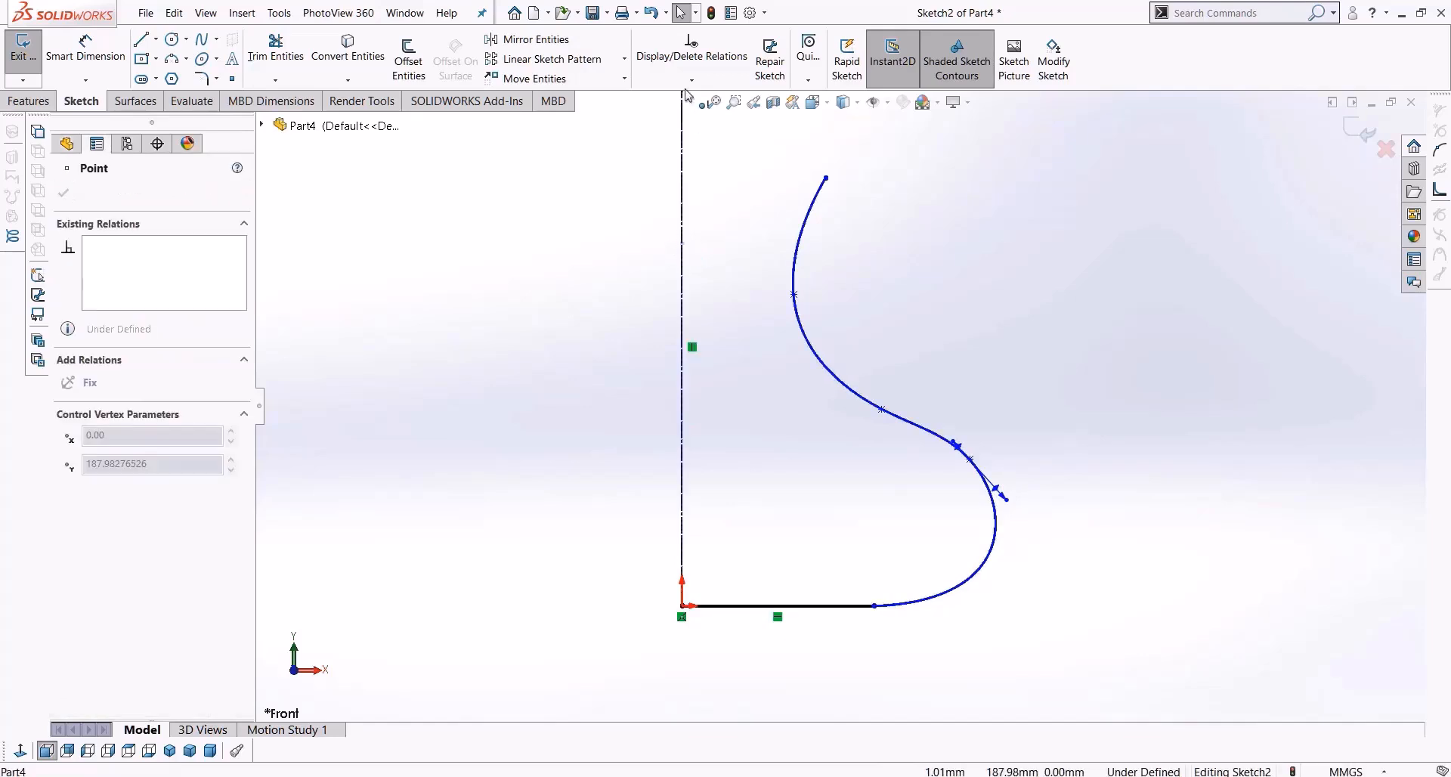
pyautogui.click(141, 41)
pyautogui.moveTo(825, 179); pyautogui.dragTo(683, 178)
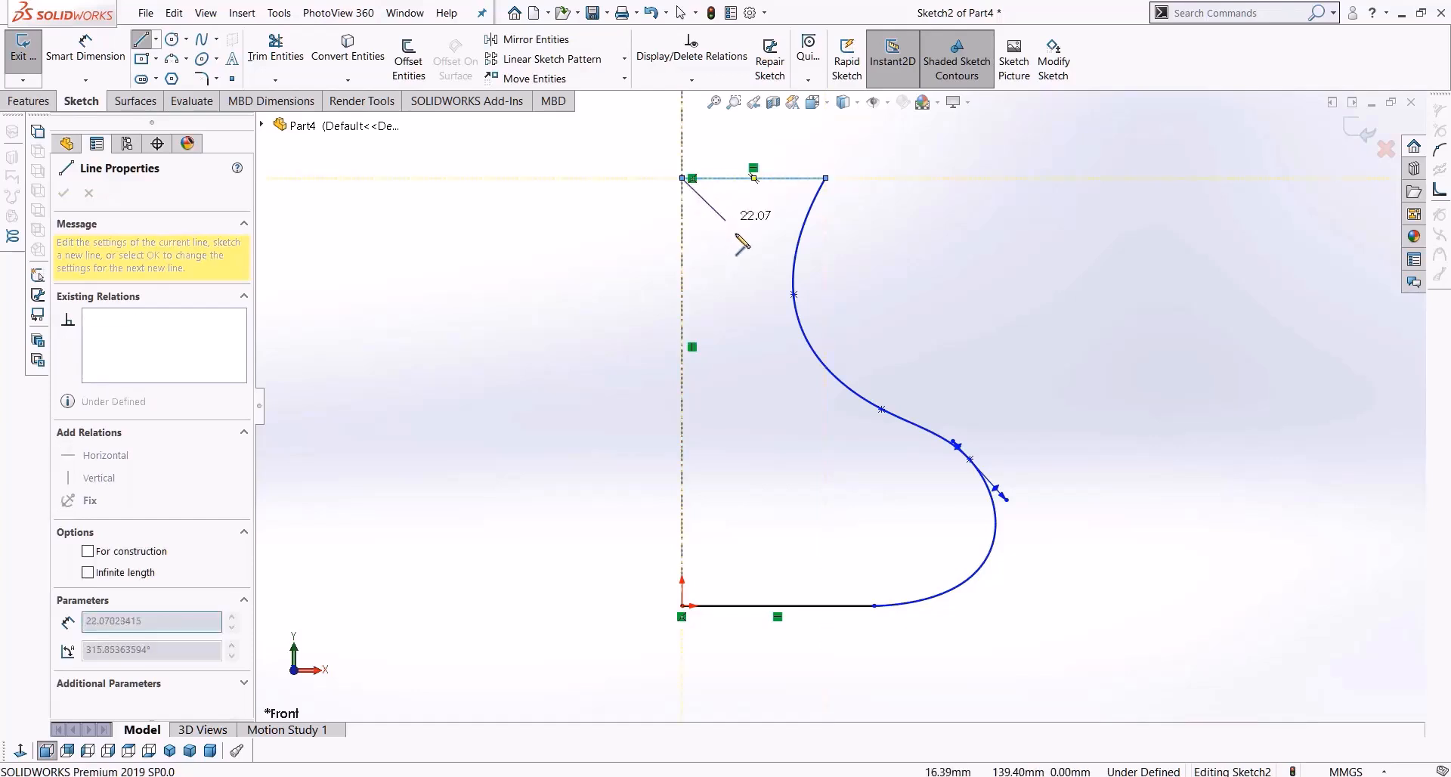
pyautogui.press('Escape')
# Close the profile with a vertical line about 155 mm long from the upper horizontal line down to the origin
pyautogui.click(141, 40)
pyautogui.click(682, 179)
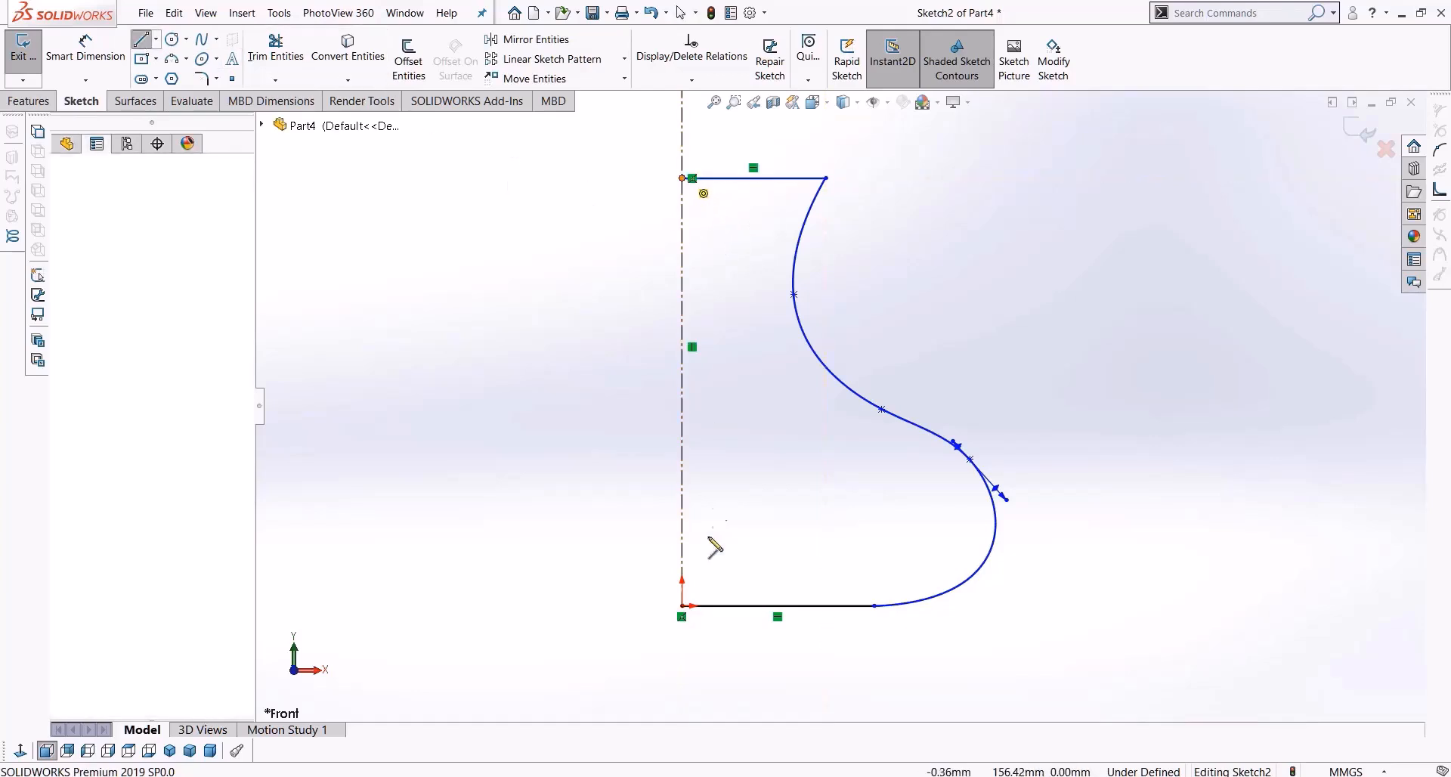
pyautogui.click(682, 605)
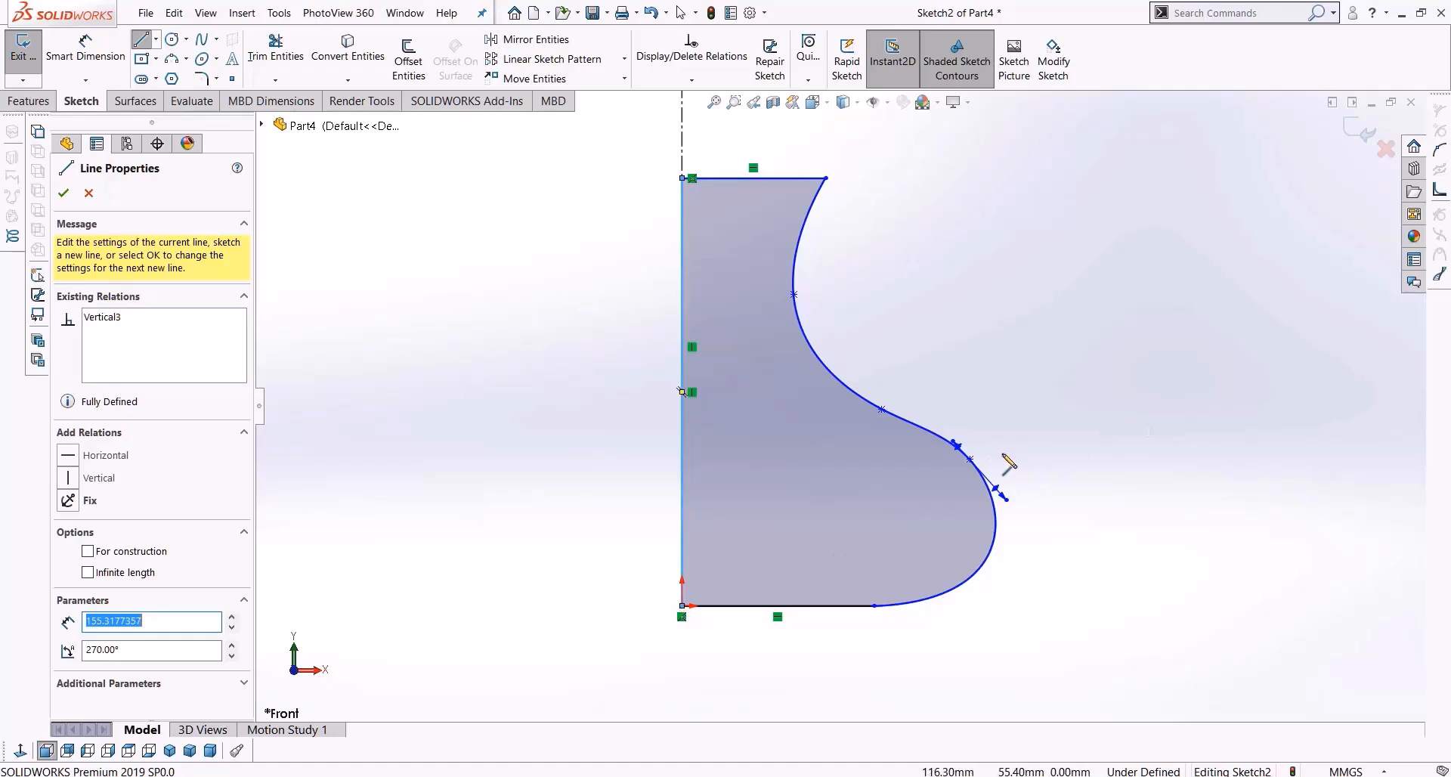
pyautogui.press('Escape')
pyautogui.press('Escape')
# Move the spline's belly point inward and delete the neighbouring interior point between belly and neck
pyautogui.moveTo(969, 459); pyautogui.dragTo(894, 424)
pyautogui.click(882, 409)
pyautogui.press('Delete')
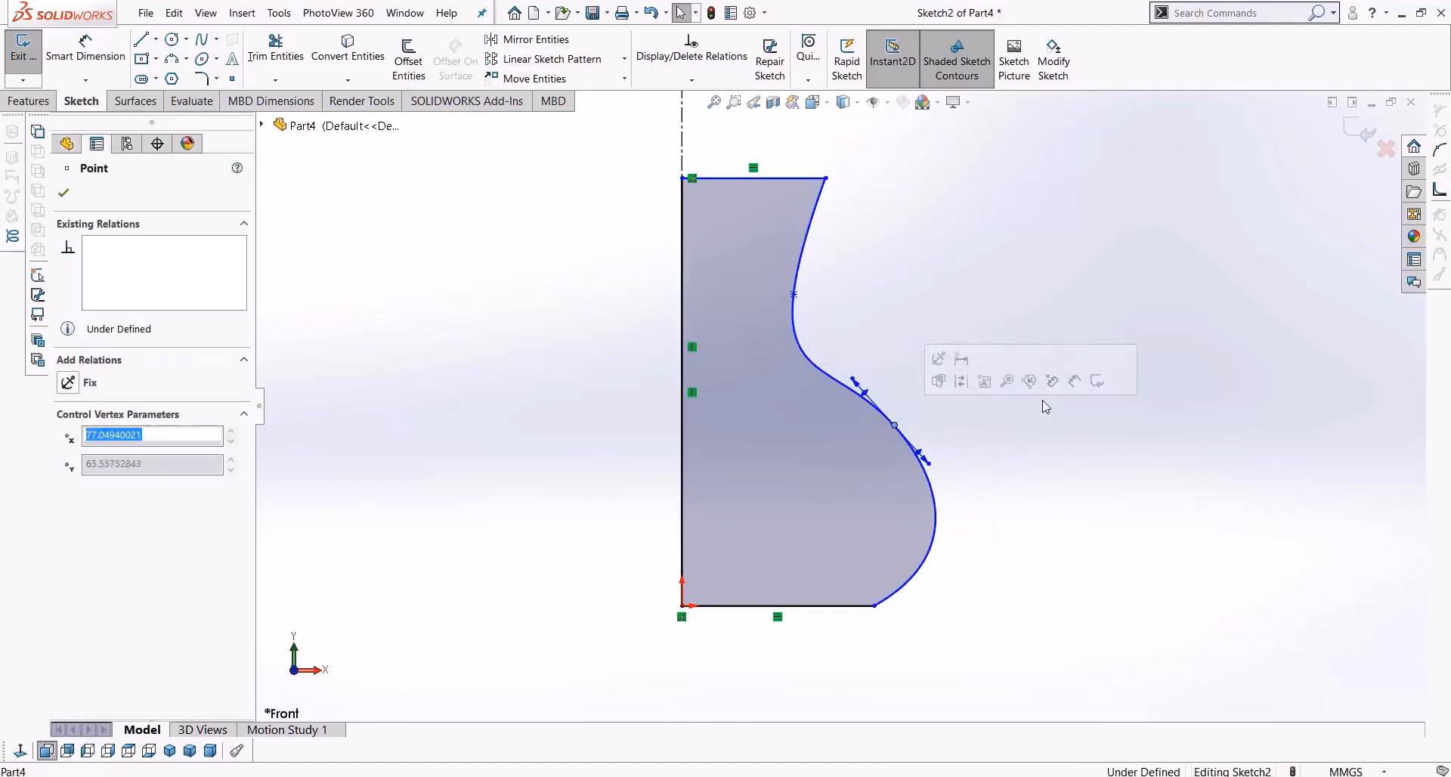
pyautogui.click(1062, 225)
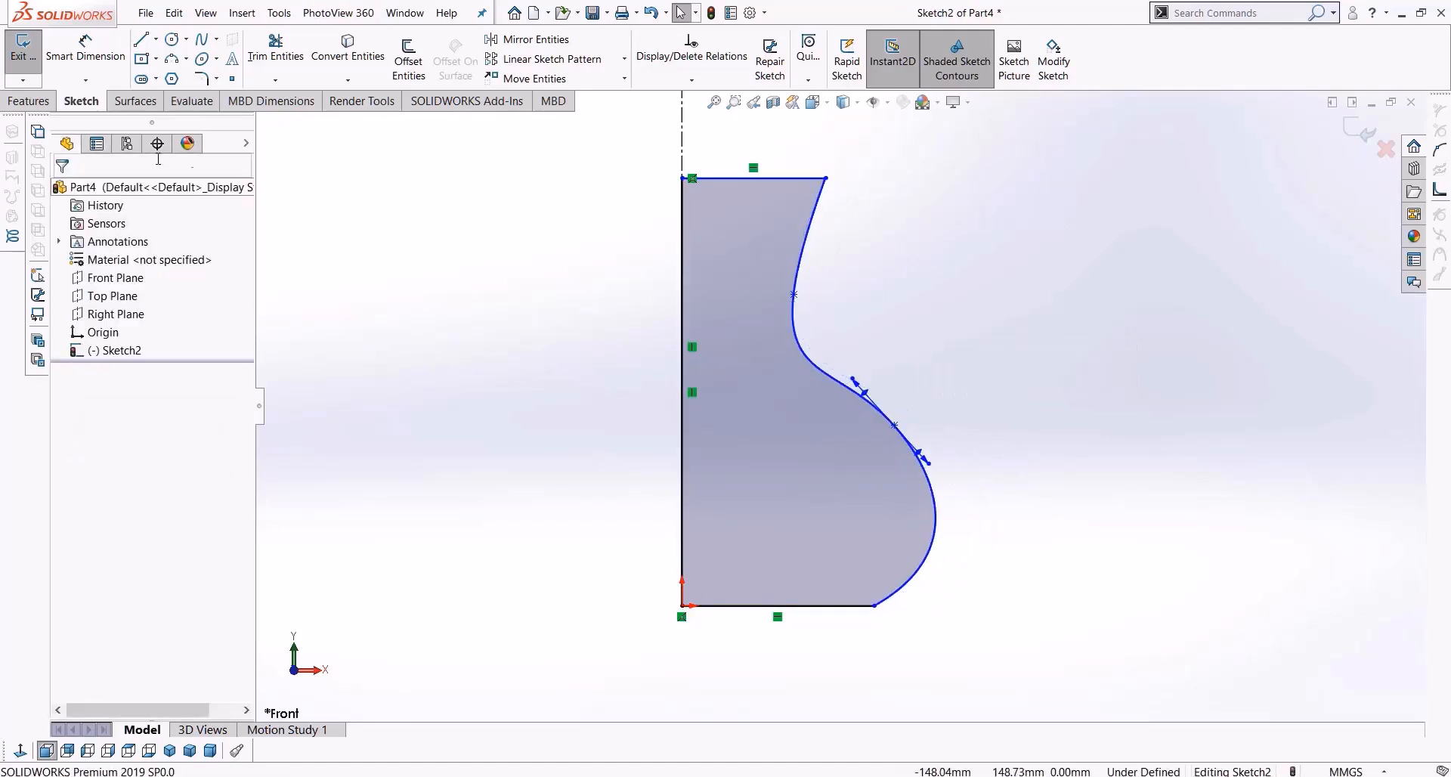
pyautogui.click(29, 100)
pyautogui.click(31, 57)
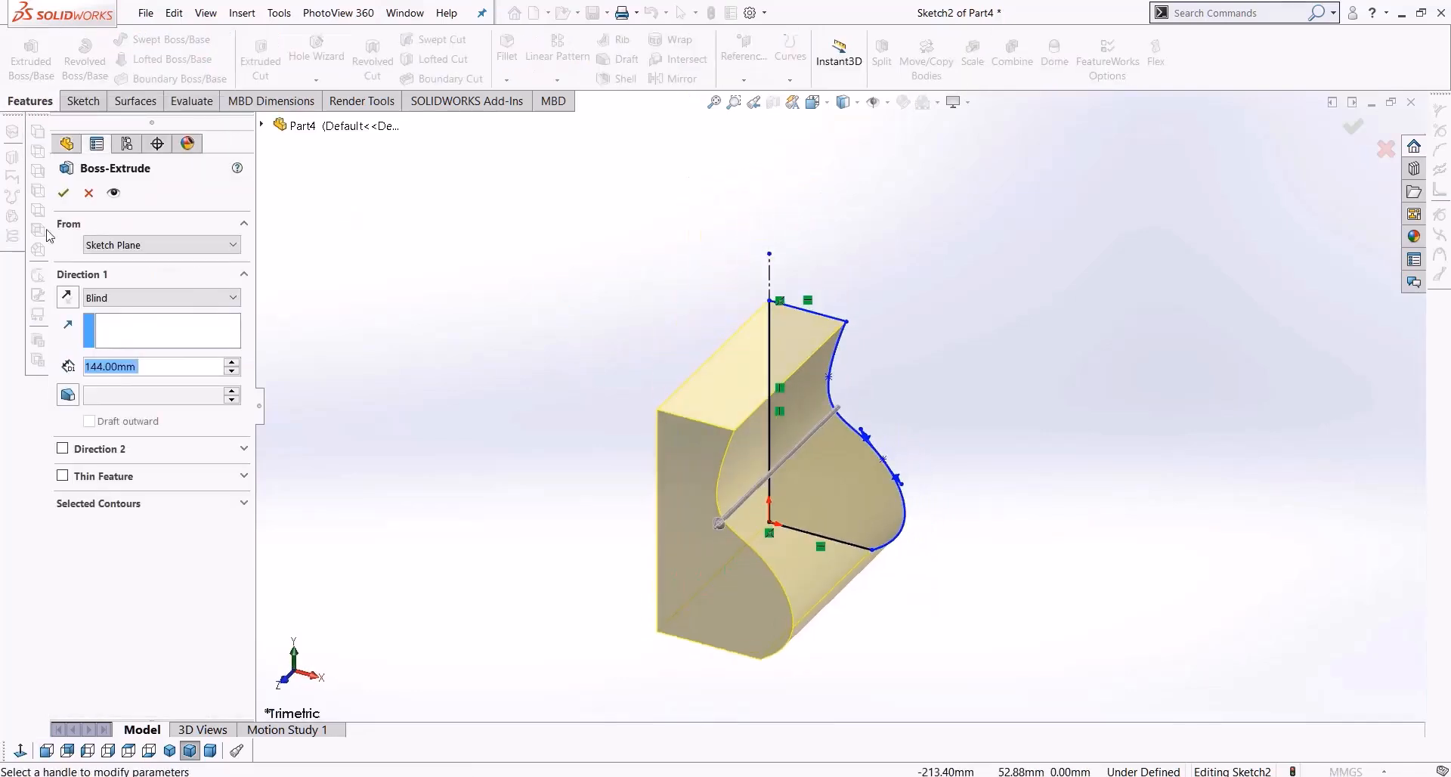
pyautogui.click(85, 182)
pyautogui.click(88, 192)
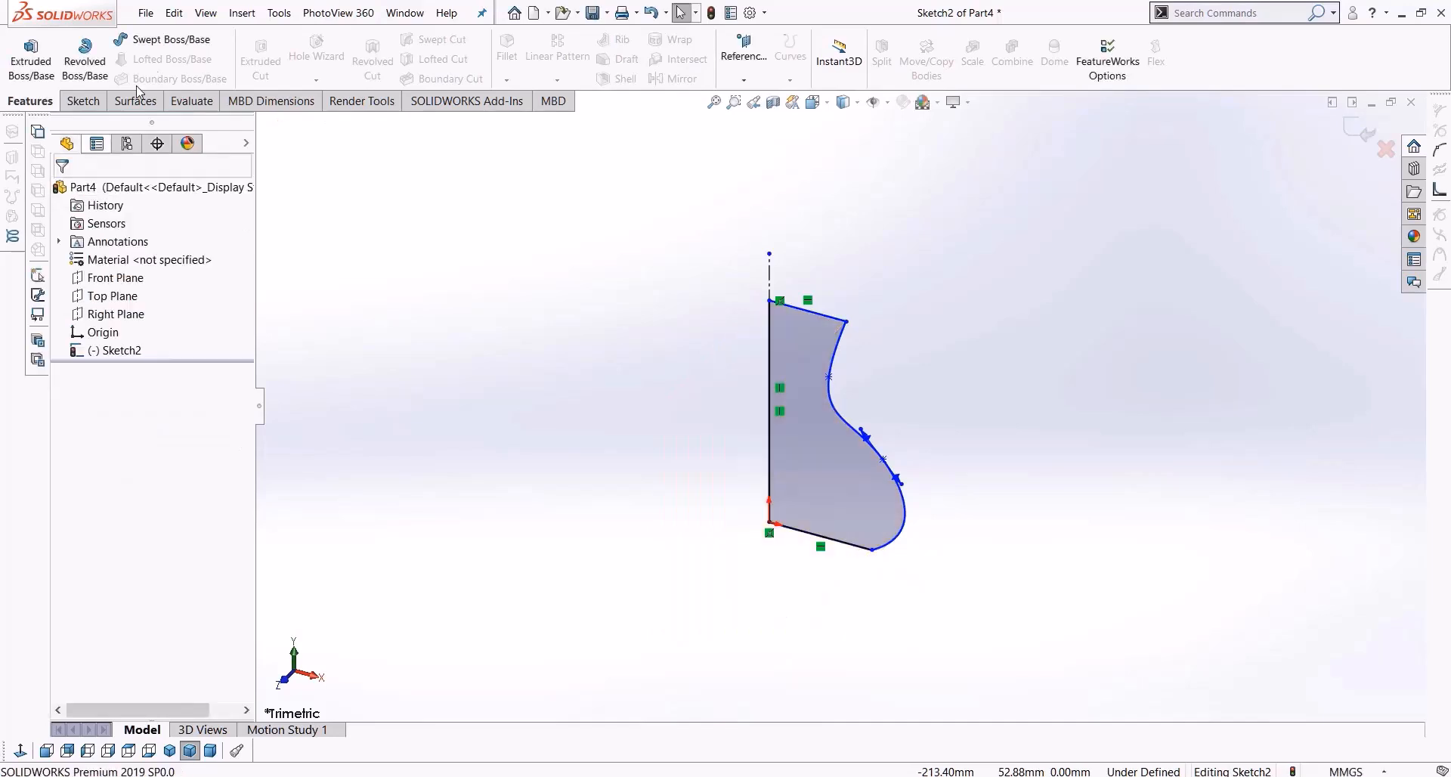
# Revolve the closed vase profile 360° about the vertical centreline
pyautogui.click(85, 57)
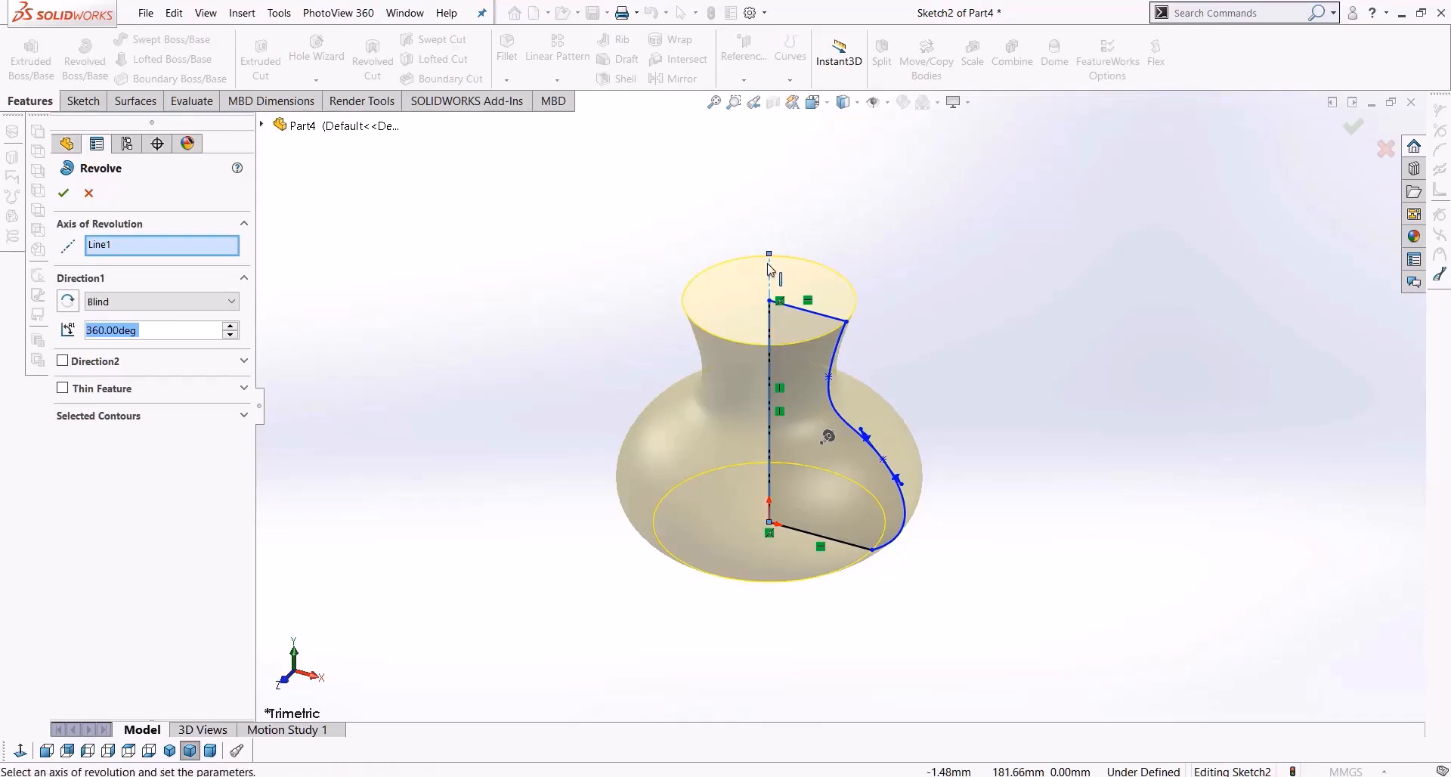
pyautogui.moveTo(872, 497)
pyautogui.mouseDown(button='middle')
pyautogui.moveTo(898, 353)
pyautogui.moveTo(869, 334)
pyautogui.mouseUp(button='middle')
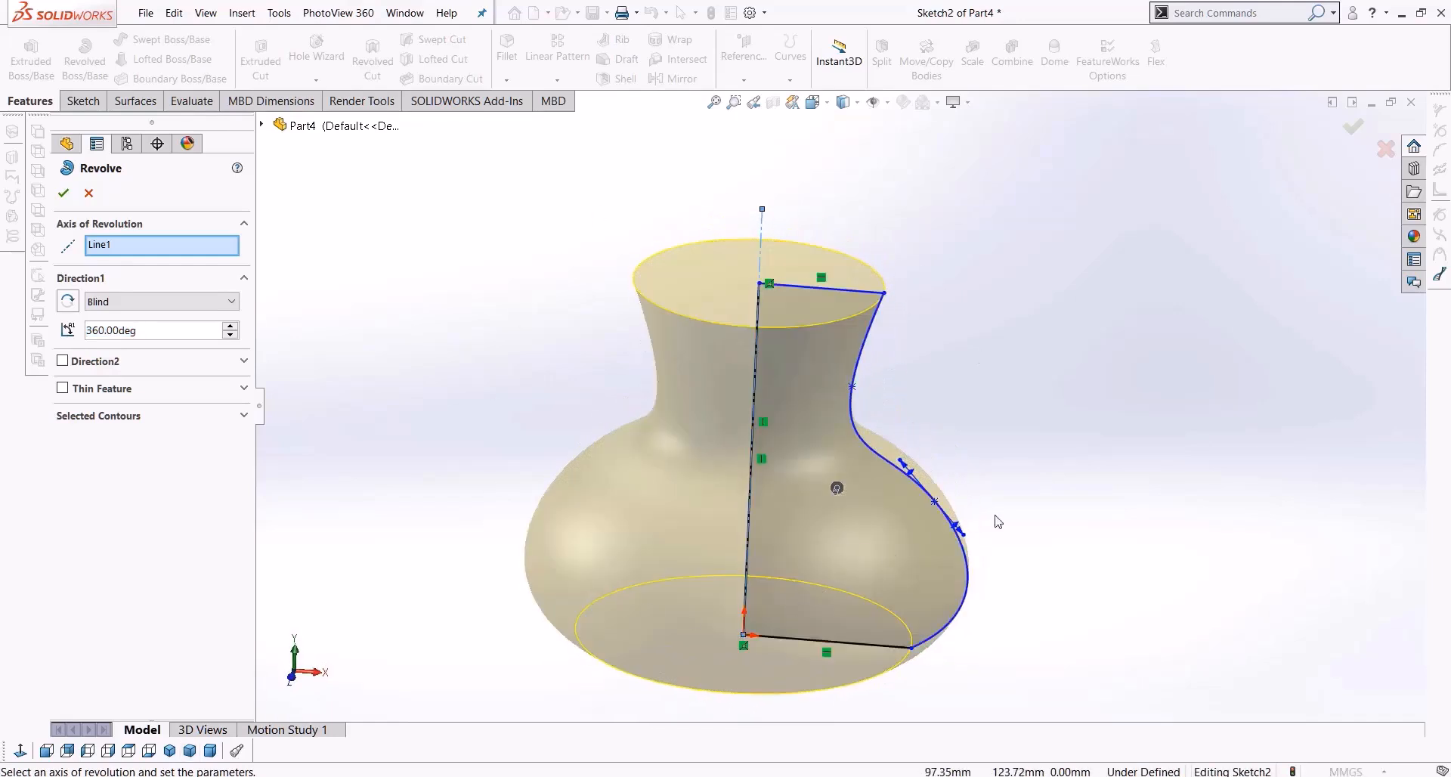
pyautogui.click(60, 195)
pyautogui.moveTo(463, 503); pyautogui.dragTo(733, 487, button='middle')
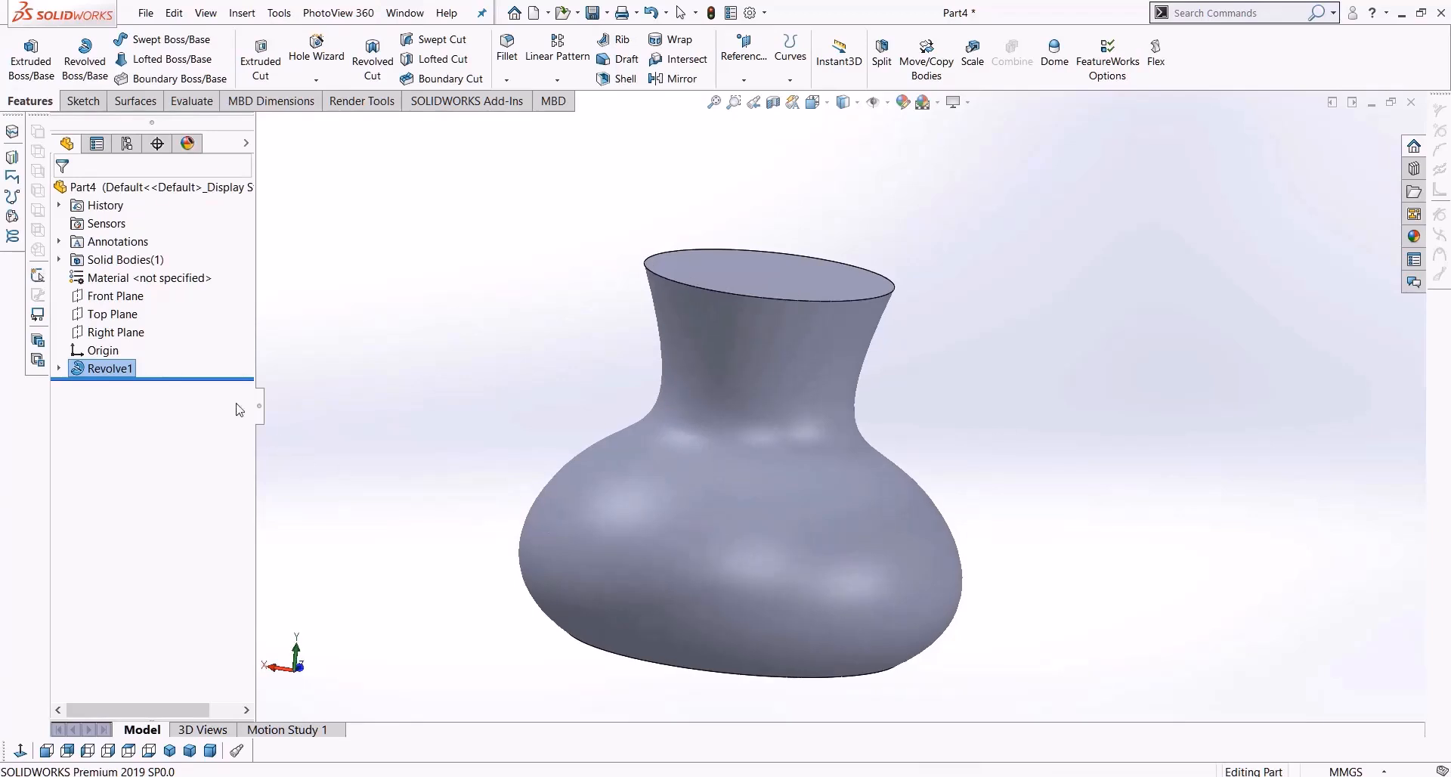
# Edit the revolve to use the profile's short upper rim line as the axis of revolution
pyautogui.rightClick(118, 369)
pyautogui.click(153, 325)
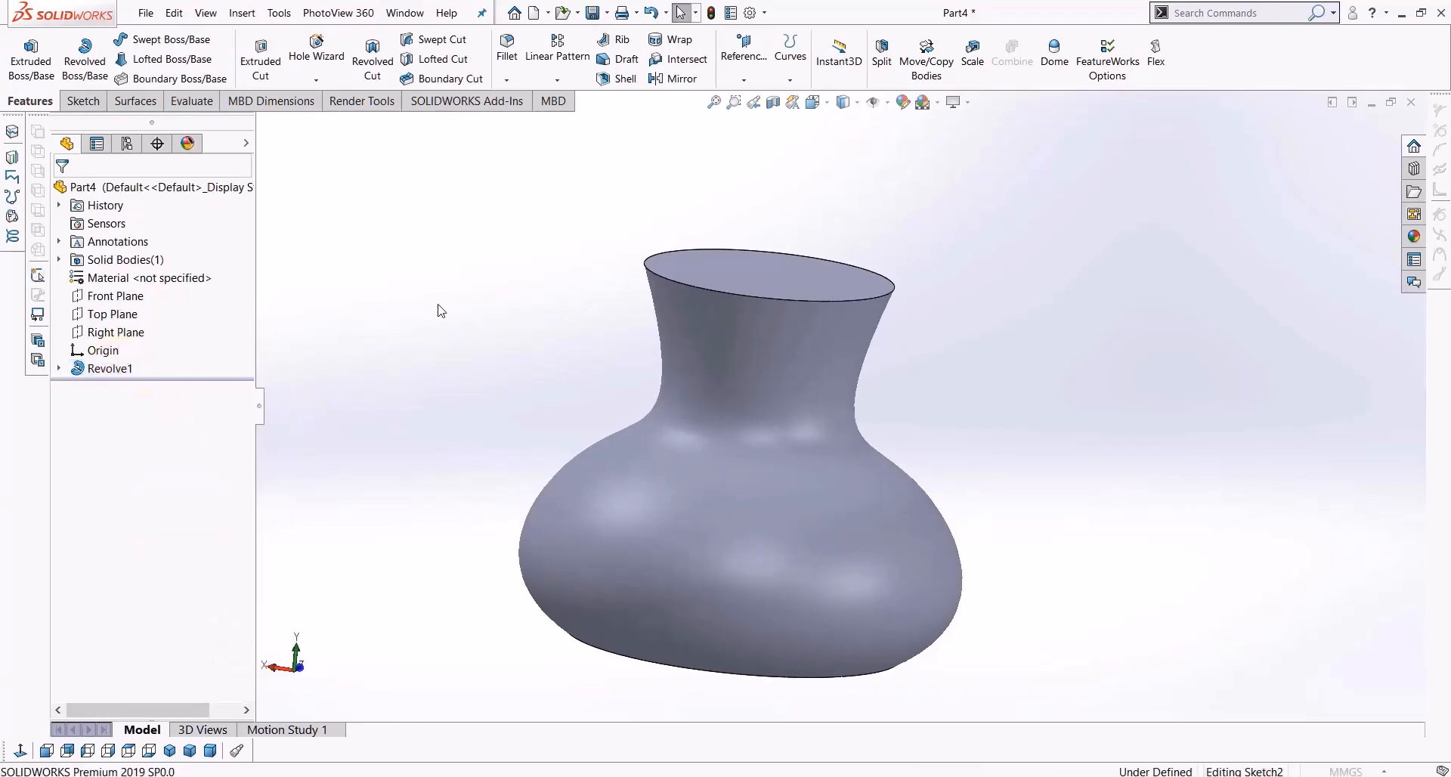
pyautogui.click(734, 271)
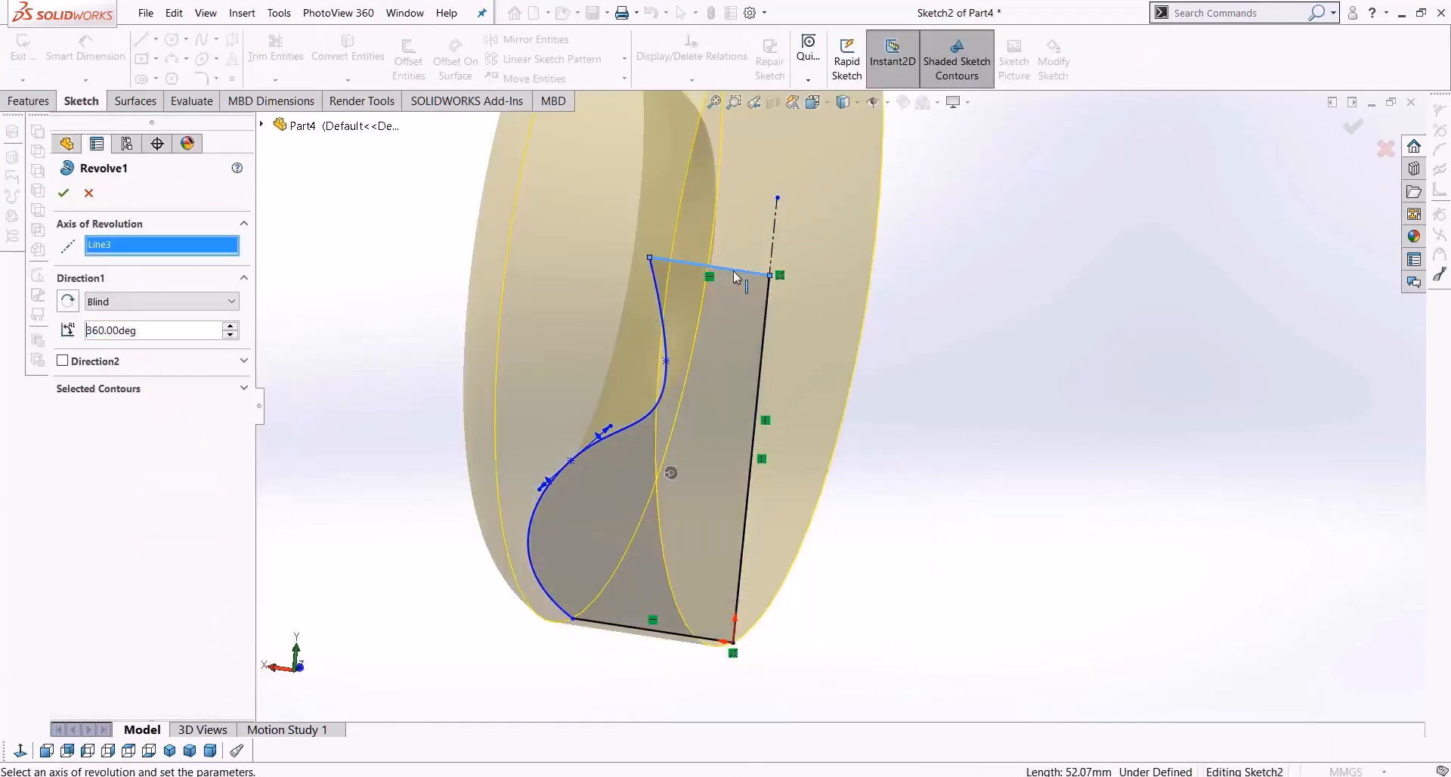
pyautogui.moveTo(805, 329); pyautogui.dragTo(899, 220, button='middle')
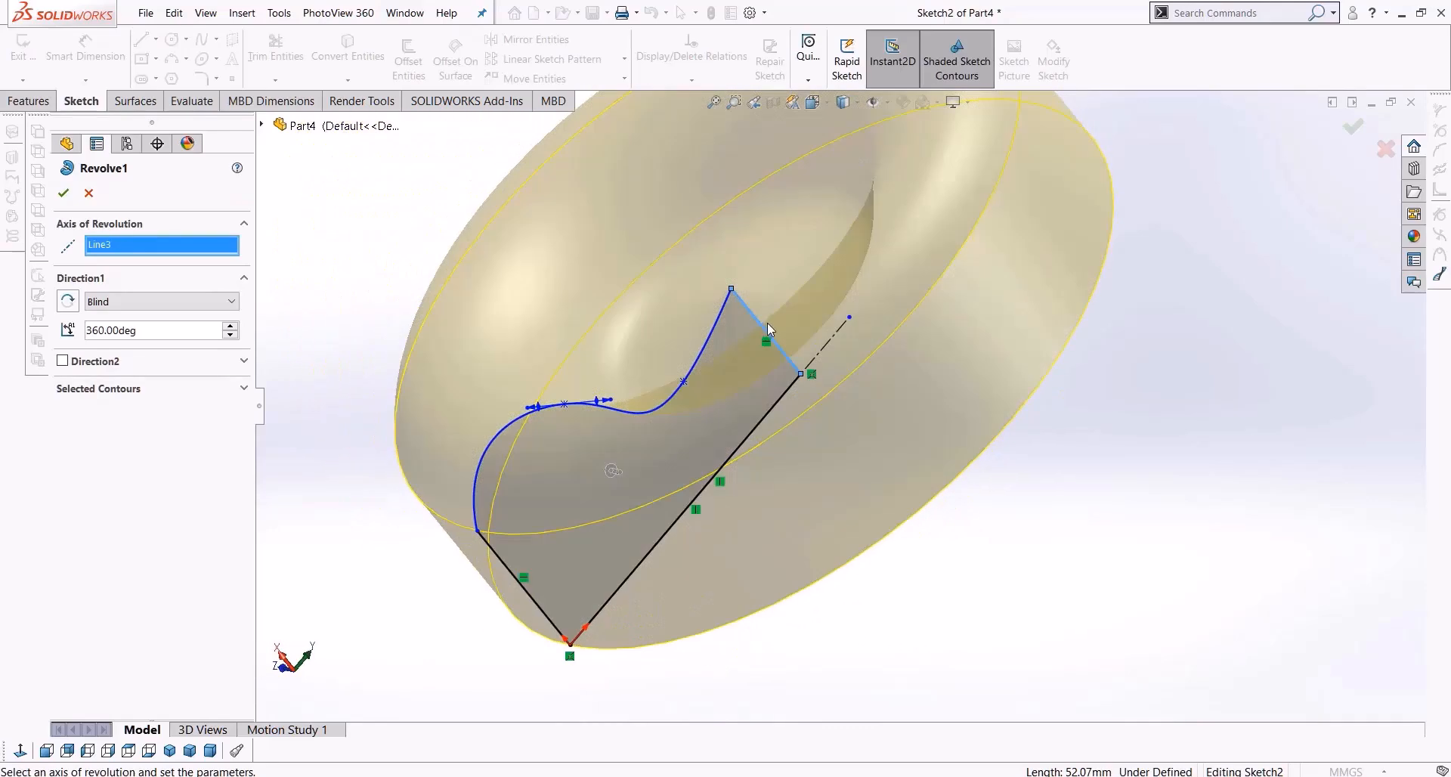
pyautogui.click(67, 195)
pyautogui.moveTo(658, 518)
pyautogui.mouseDown(button='middle')
pyautogui.moveTo(816, 453)
pyautogui.moveTo(429, 491)
pyautogui.mouseUp(button='middle')
pyautogui.scroll(3, 618, 494)
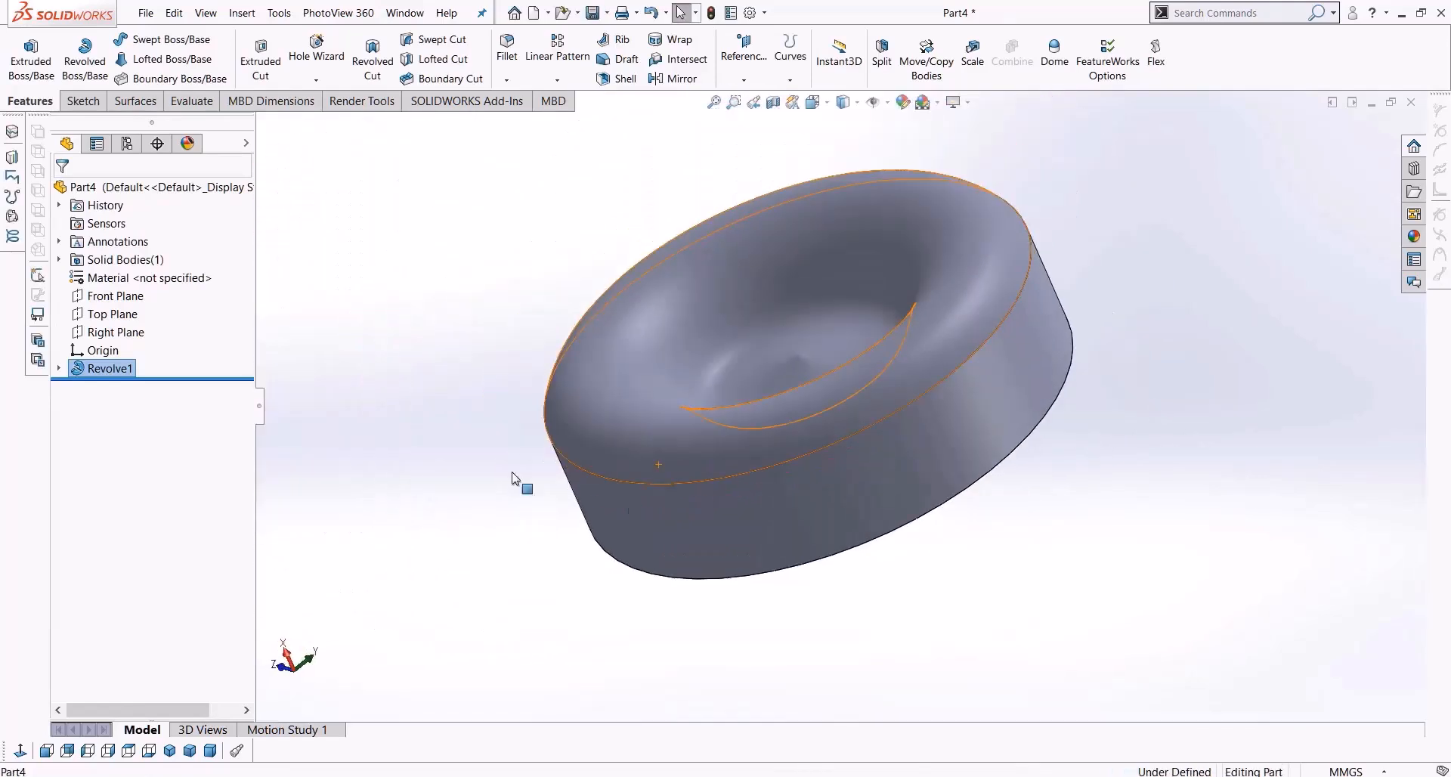
# Change the revolve's axis of revolution to the profile's base line
pyautogui.rightClick(80, 371)
pyautogui.click(92, 331)
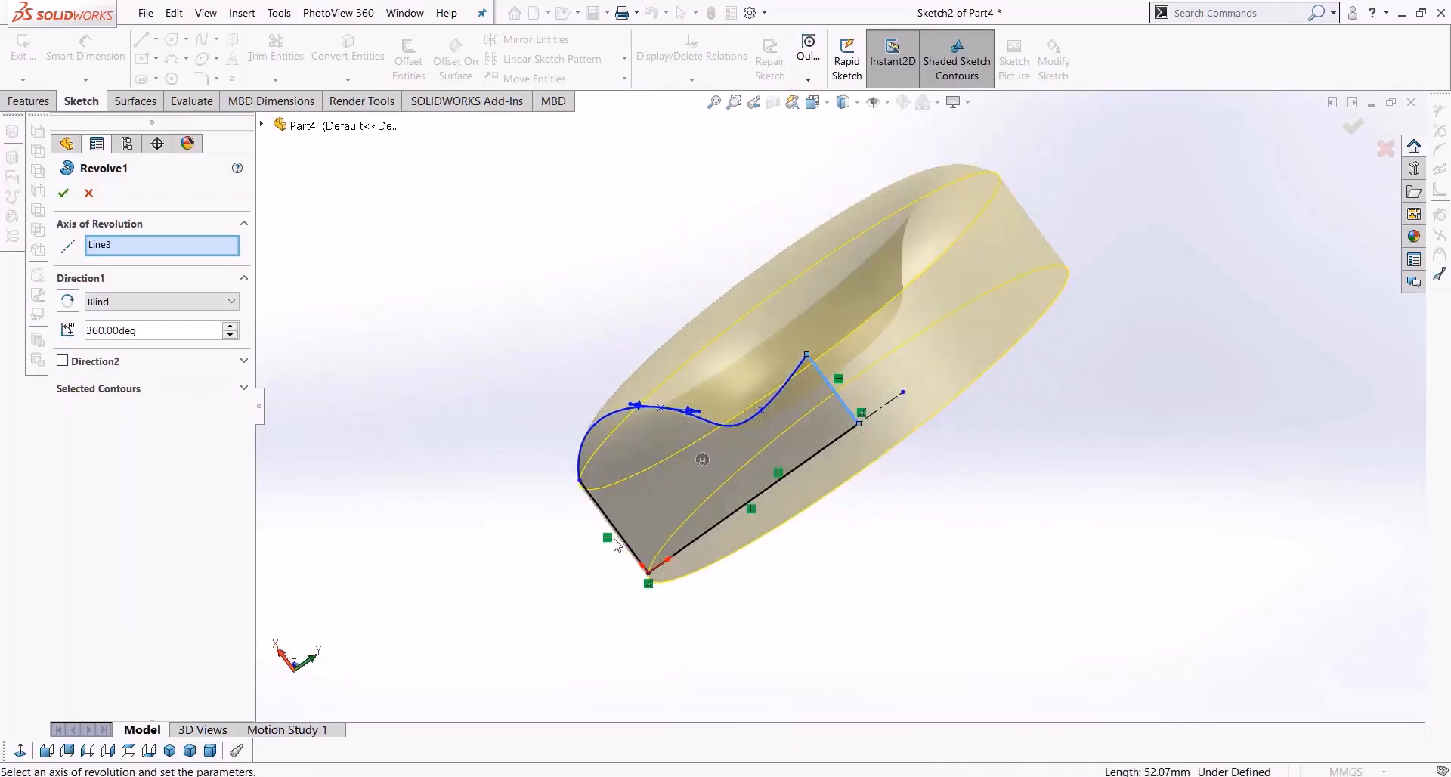
pyautogui.click(625, 542)
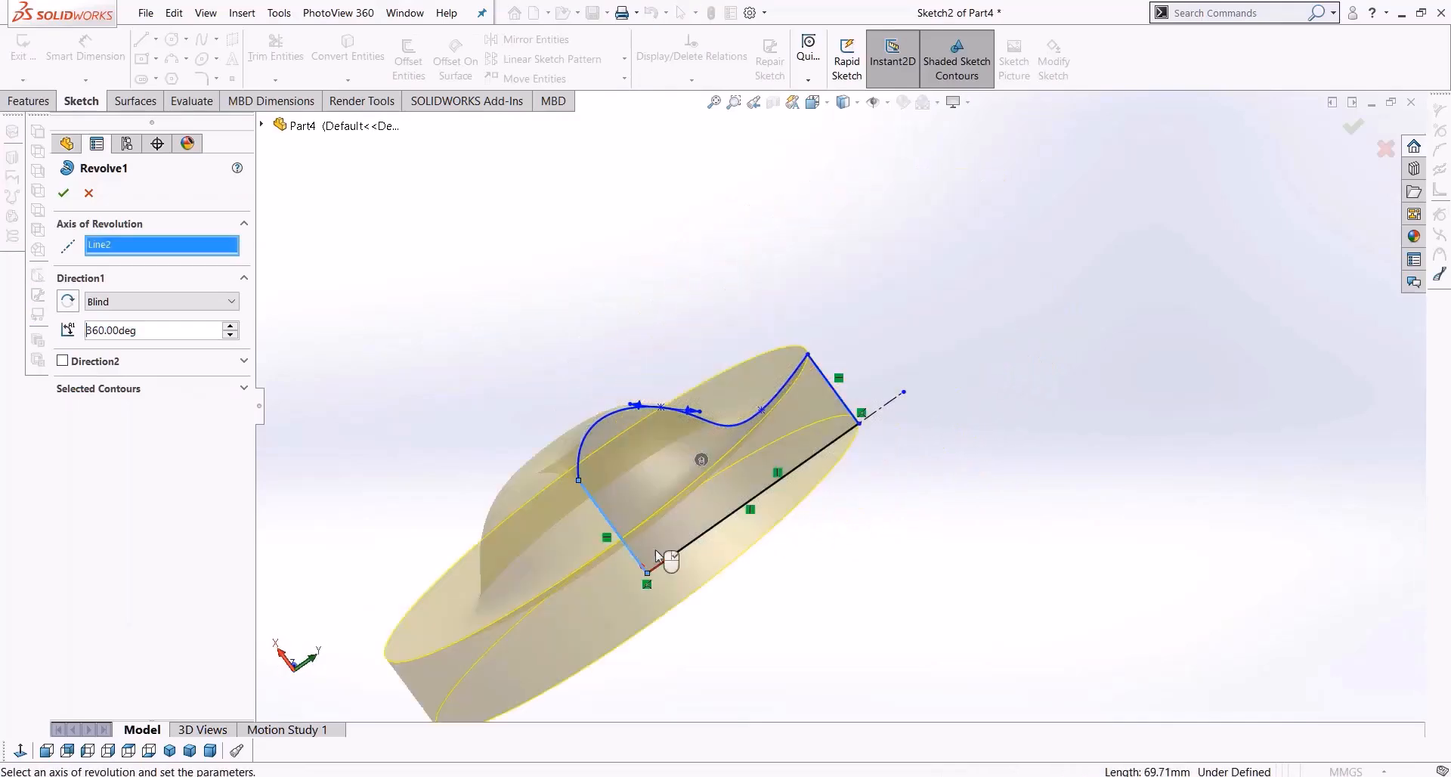
pyautogui.moveTo(768, 579); pyautogui.dragTo(768, 609, button='middle')
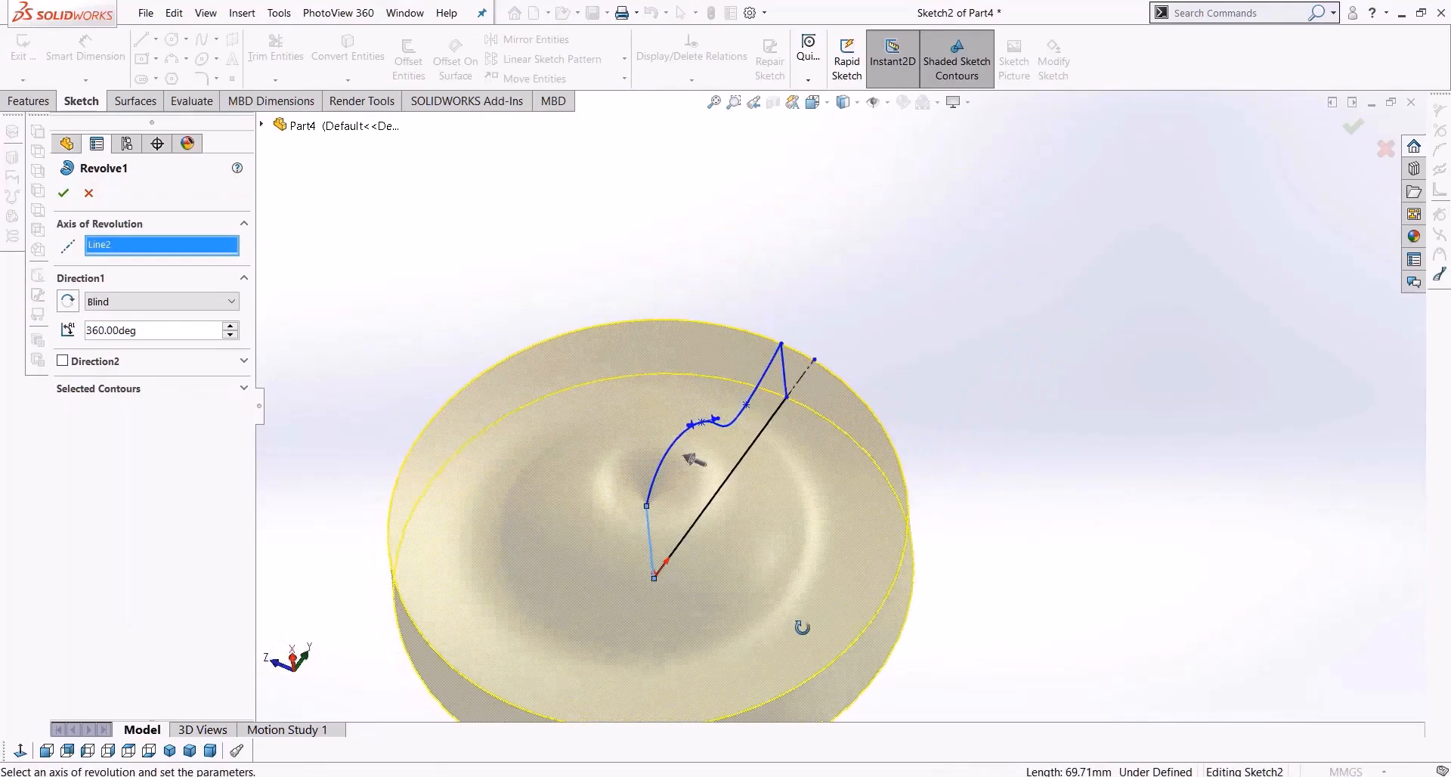
pyautogui.click(63, 195)
pyautogui.moveTo(670, 603); pyautogui.dragTo(704, 562, button='middle')
pyautogui.scroll(4, 704, 562)
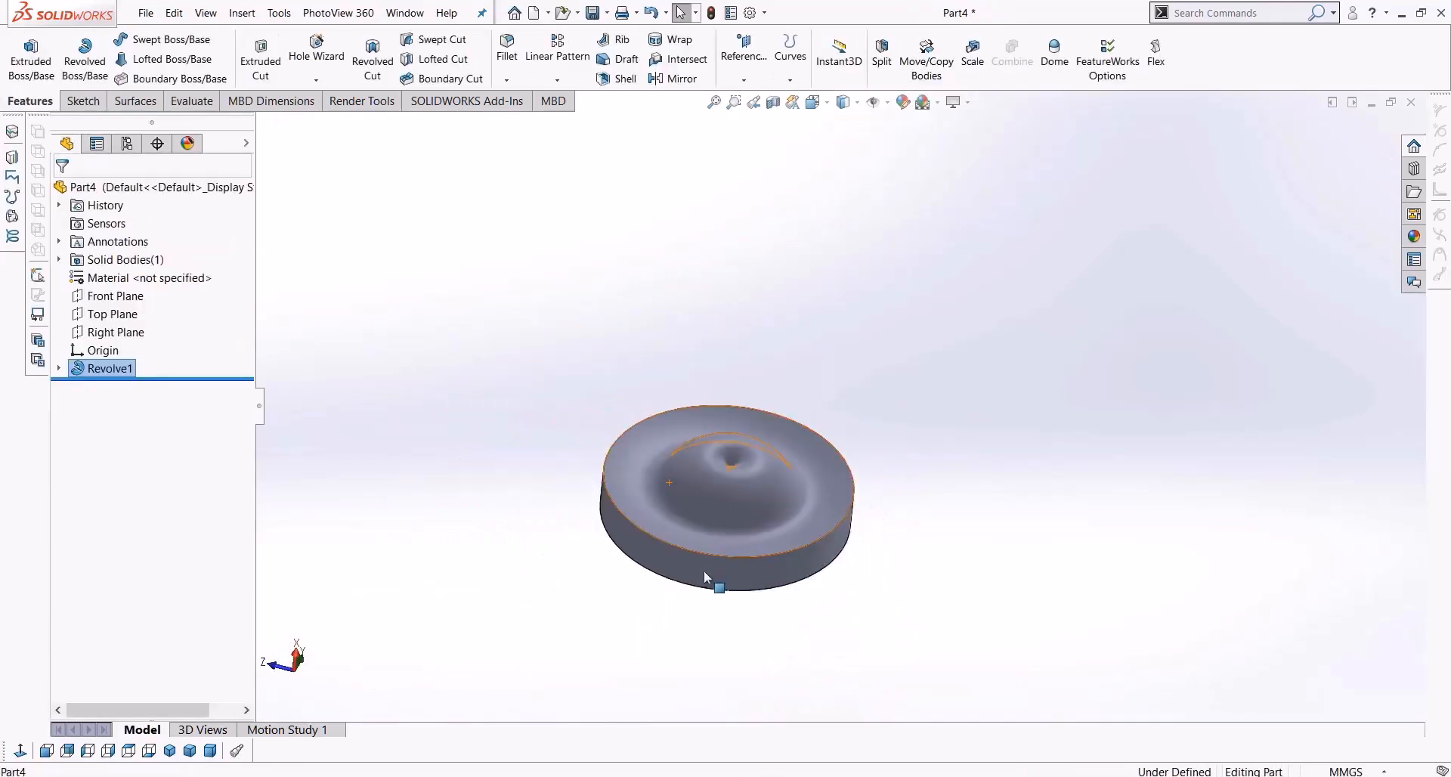
pyautogui.scroll(-2, 704, 559)
# Set the revolve's axis of revolution back to the vase's dash-dot centreline
pyautogui.rightClick(106, 368)
pyautogui.click(132, 333)
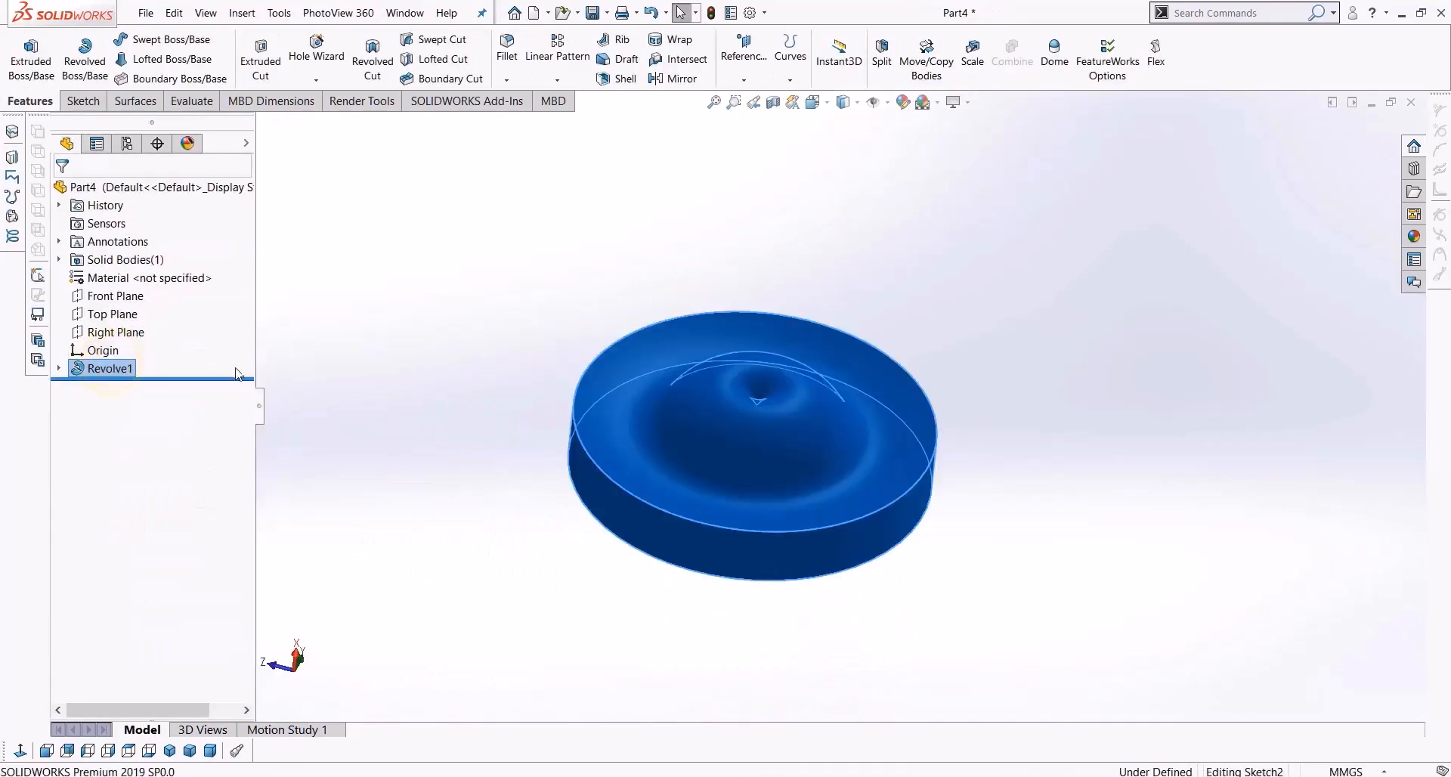
pyautogui.moveTo(571, 490); pyautogui.dragTo(519, 399, button='middle')
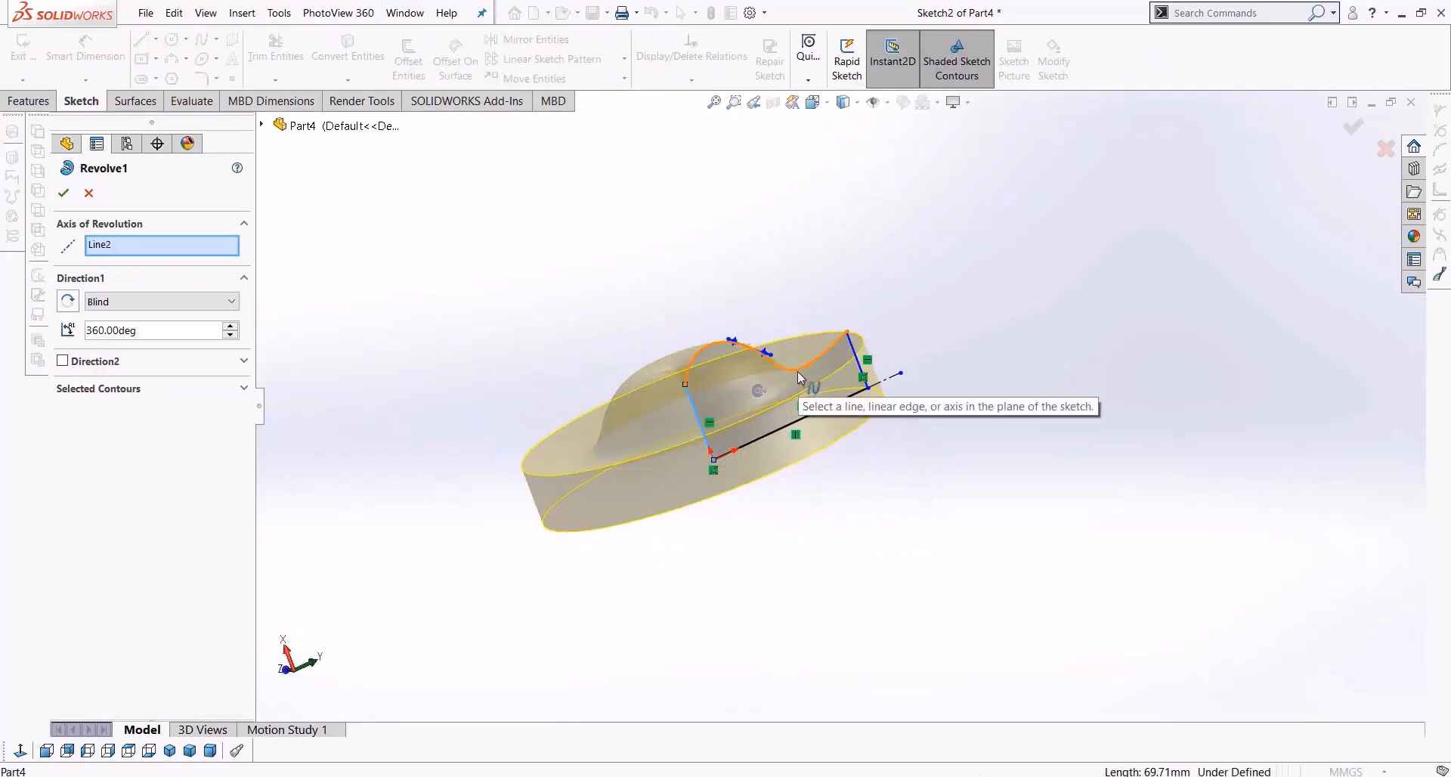
pyautogui.click(897, 377)
pyautogui.click(63, 193)
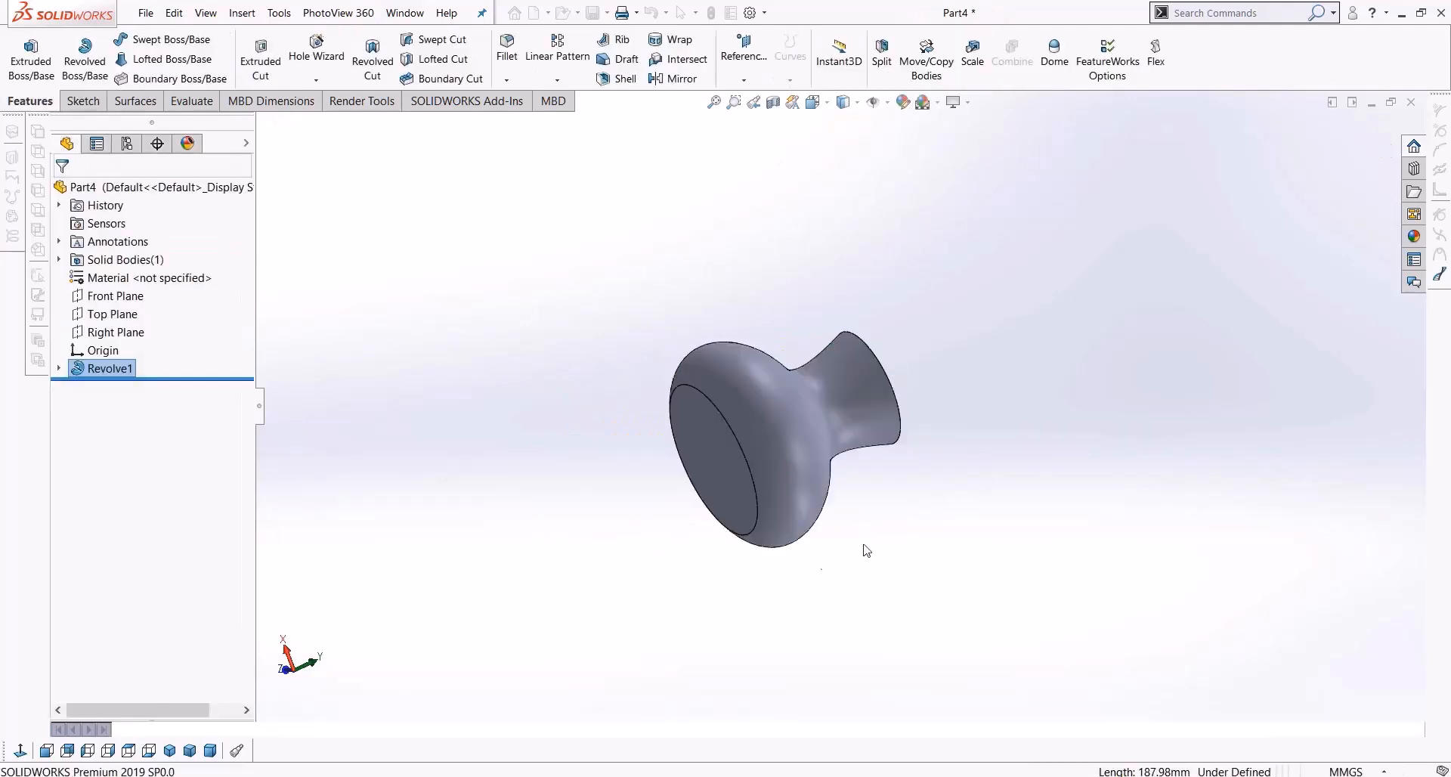
pyautogui.moveTo(770, 557); pyautogui.dragTo(737, 298, button='middle')
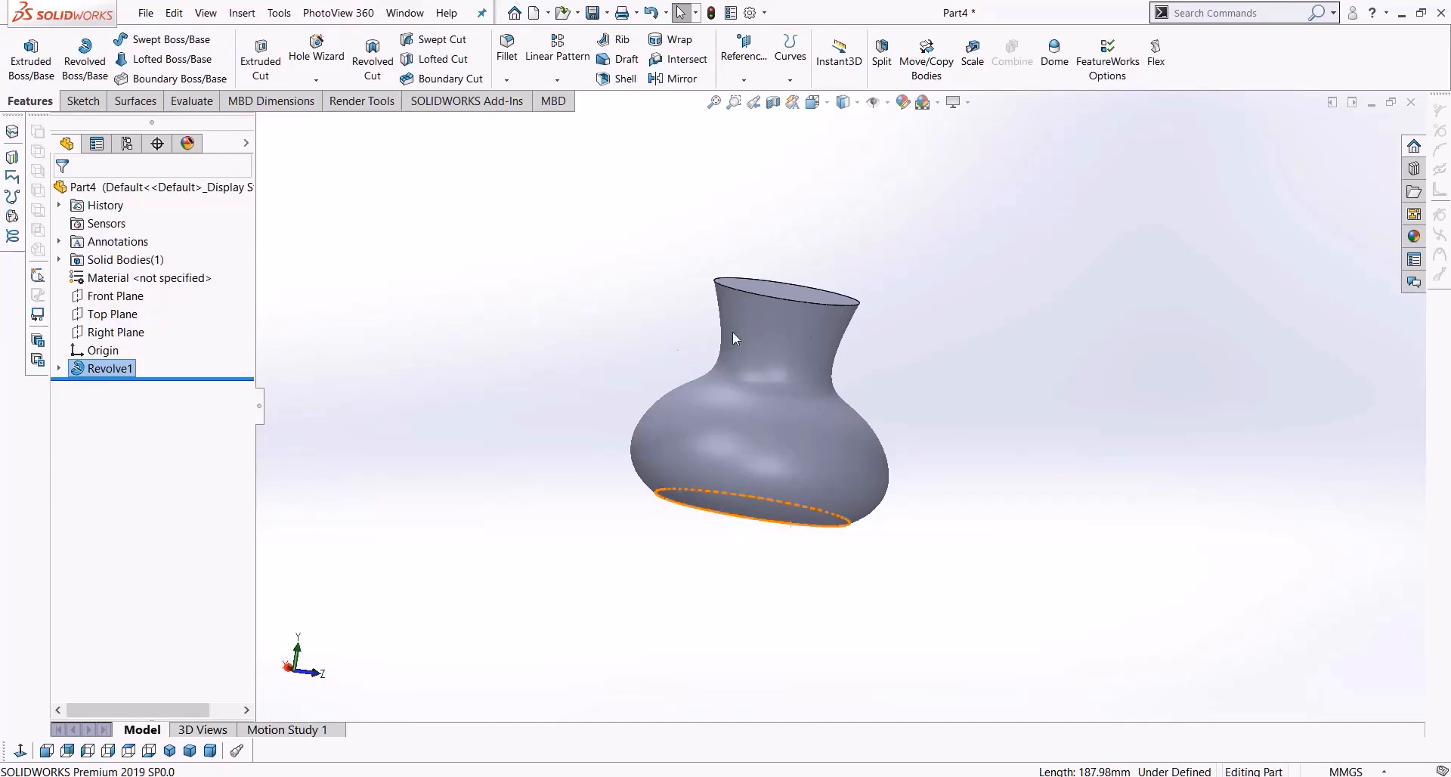
pyautogui.moveTo(968, 324); pyautogui.dragTo(874, 408, button='middle')
pyautogui.scroll(-5, 878, 424)
pyautogui.scroll(4, 882, 429)
pyautogui.moveTo(891, 247); pyautogui.dragTo(866, 234, button='middle')
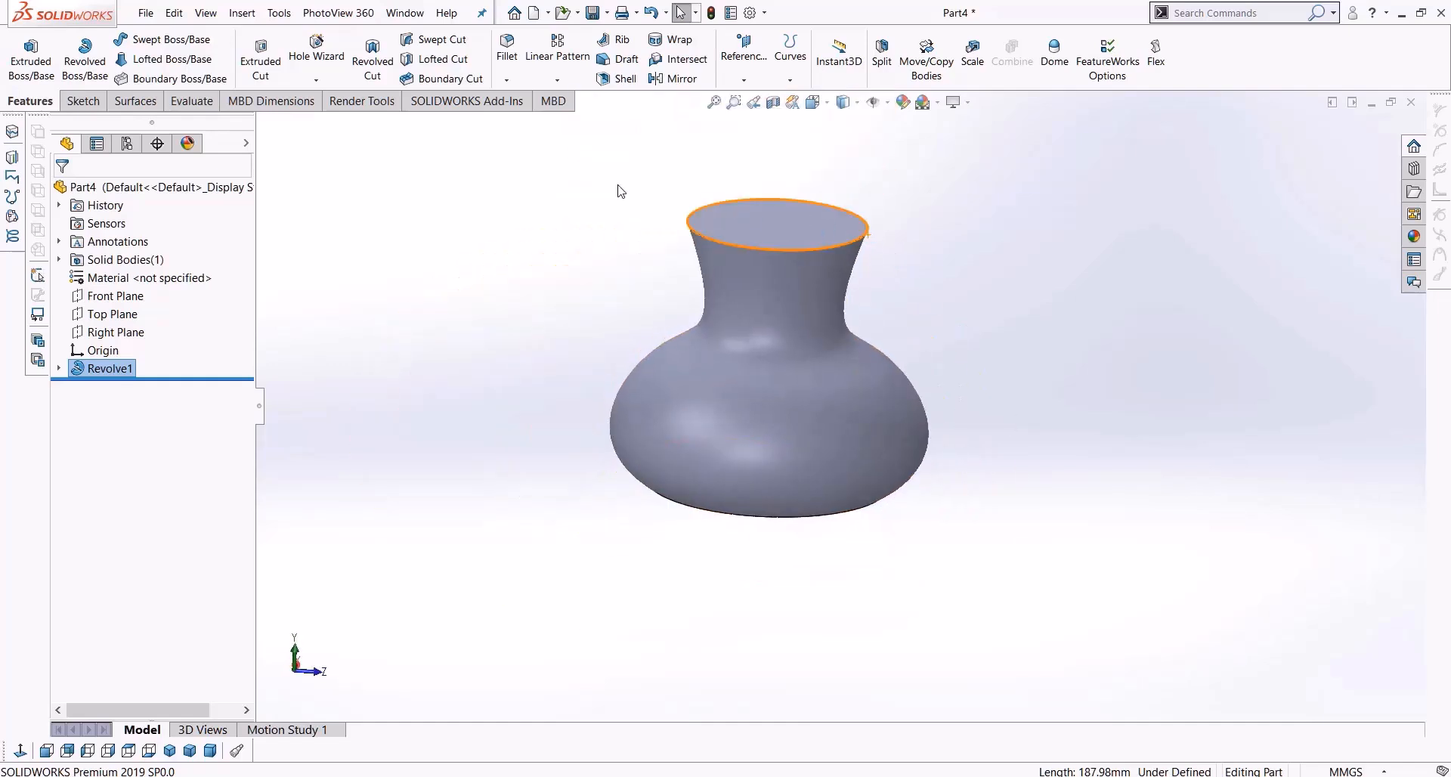
pyautogui.click(624, 79)
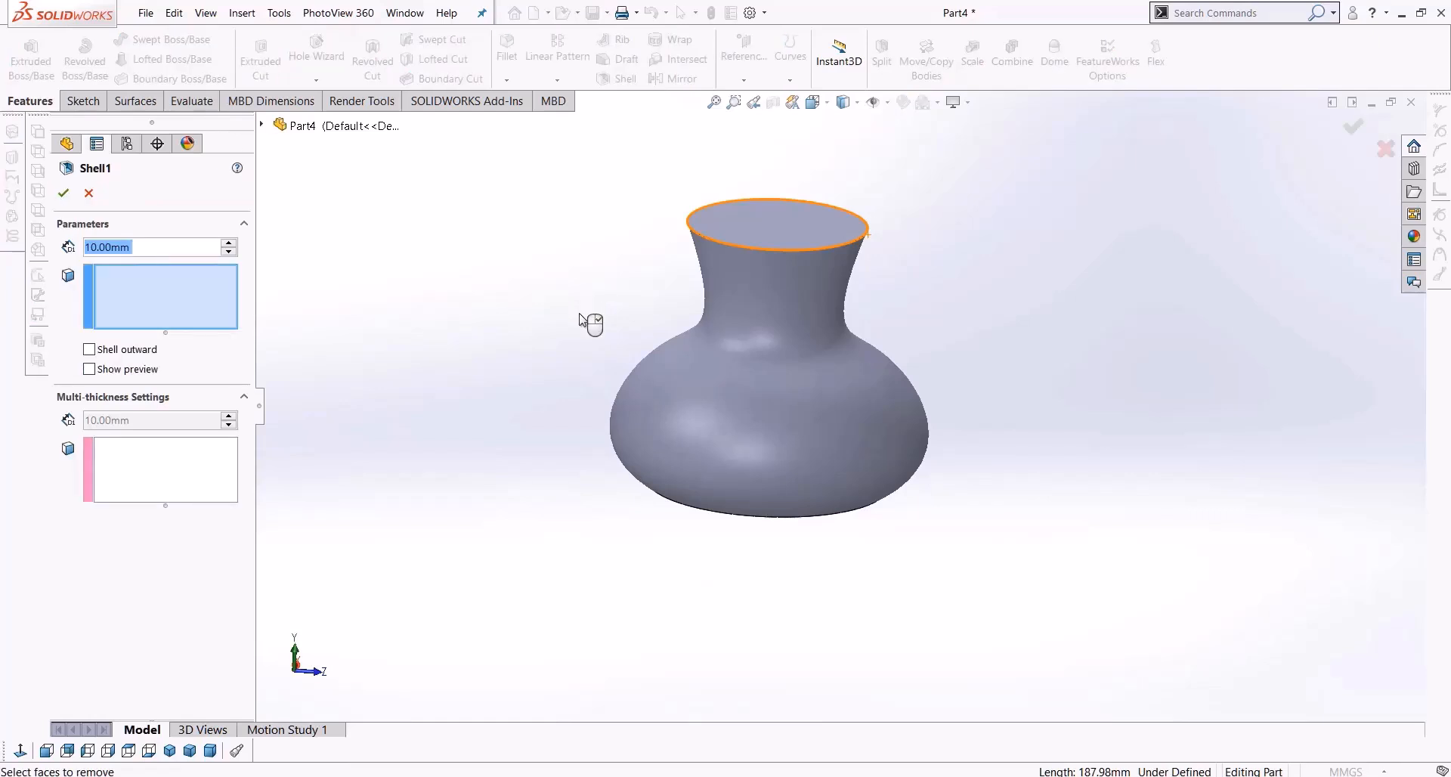
pyautogui.moveTo(577, 311); pyautogui.dragTo(566, 290, button='middle')
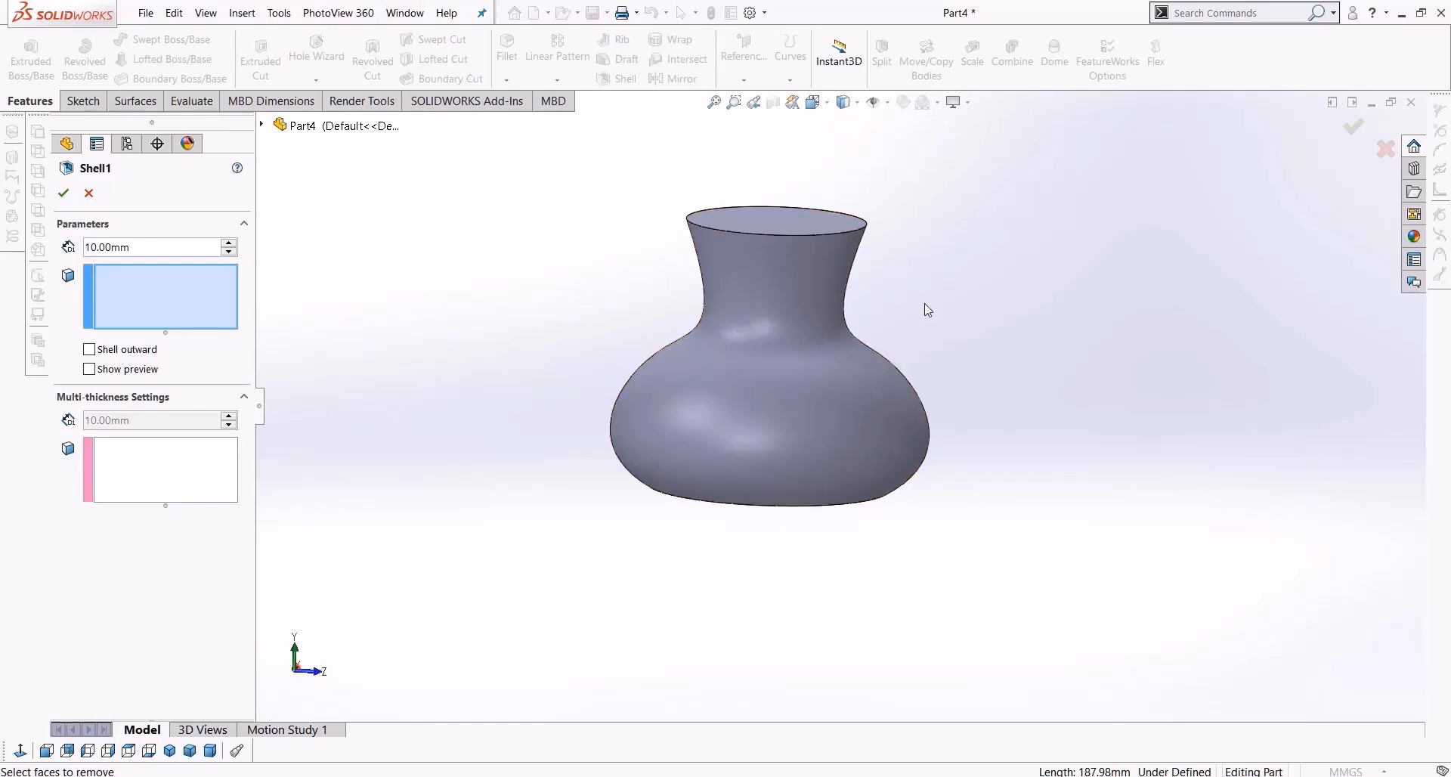
pyautogui.click(768, 305)
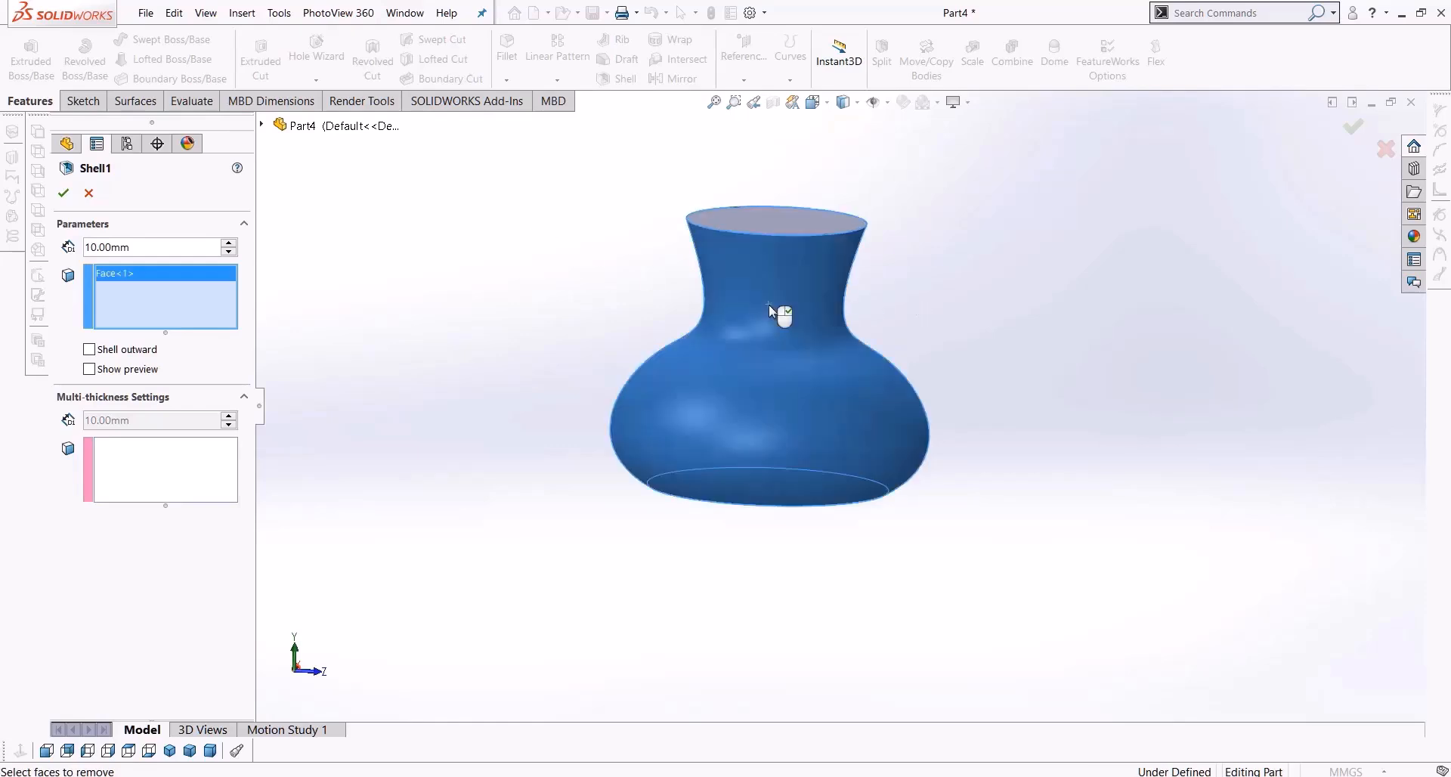
pyautogui.click(788, 261)
pyautogui.click(89, 193)
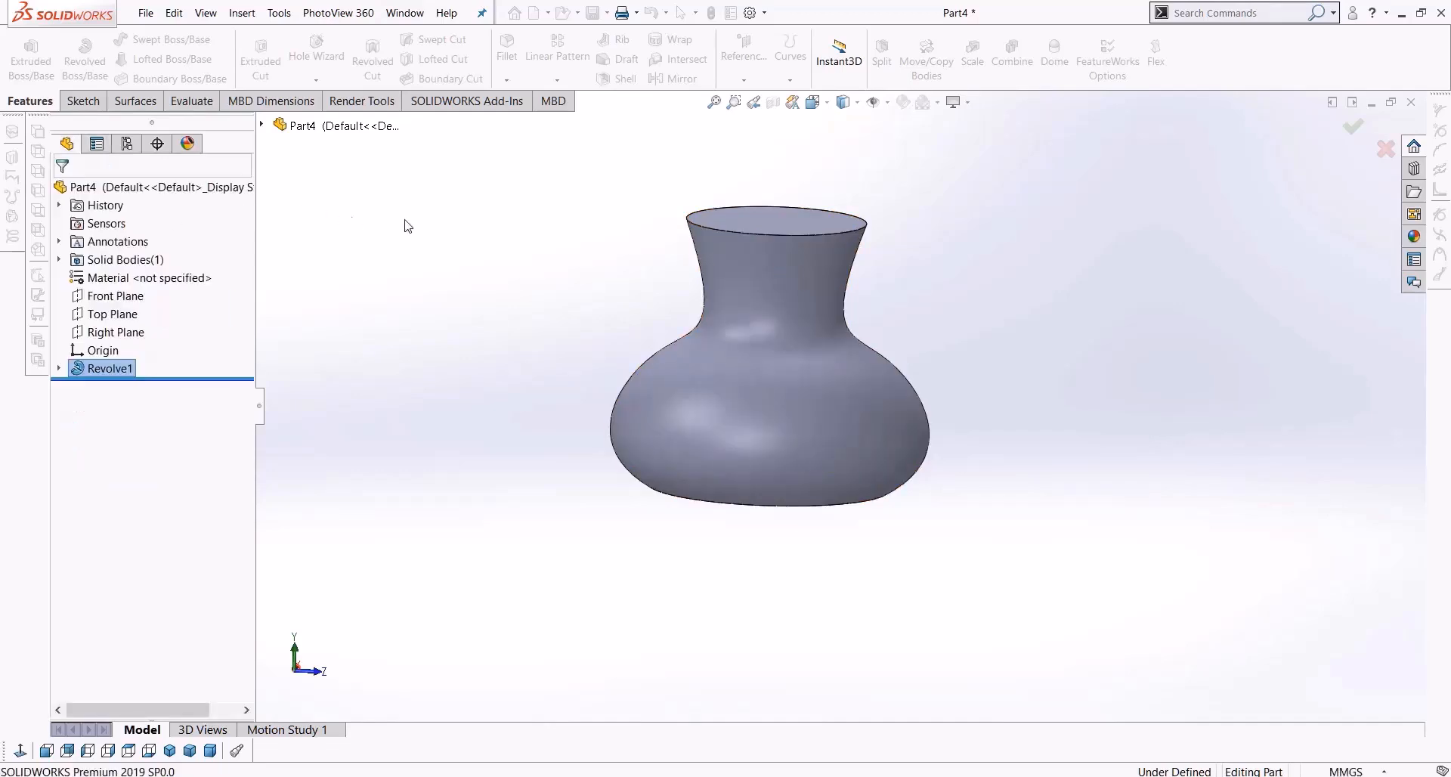
# Shell the vase with a 5 mm wall thickness without removing any faces
pyautogui.click(624, 83)
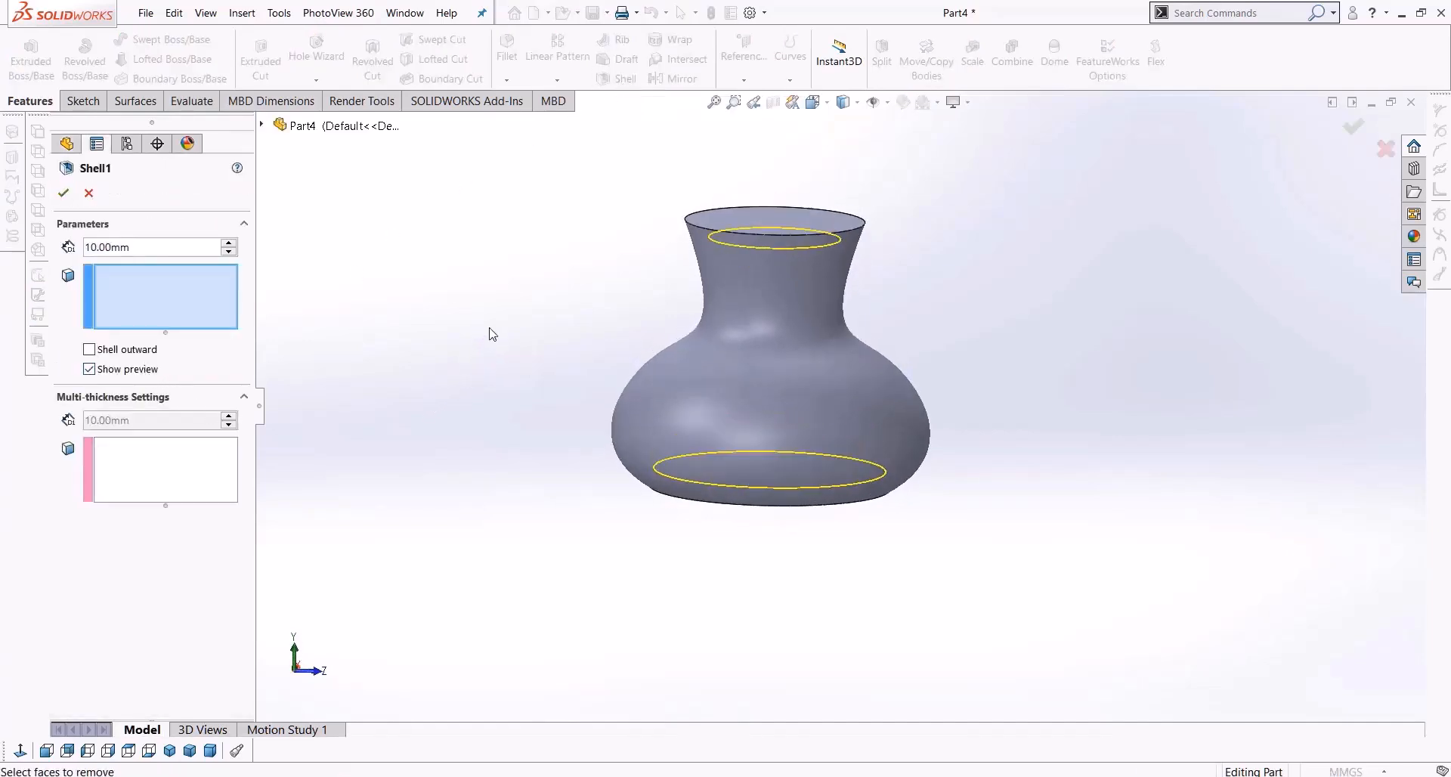
pyautogui.scroll(-2, 557, 291)
pyautogui.moveTo(555, 285)
pyautogui.mouseDown(button='middle')
pyautogui.moveTo(560, 263)
pyautogui.moveTo(577, 291)
pyautogui.mouseUp(button='middle')
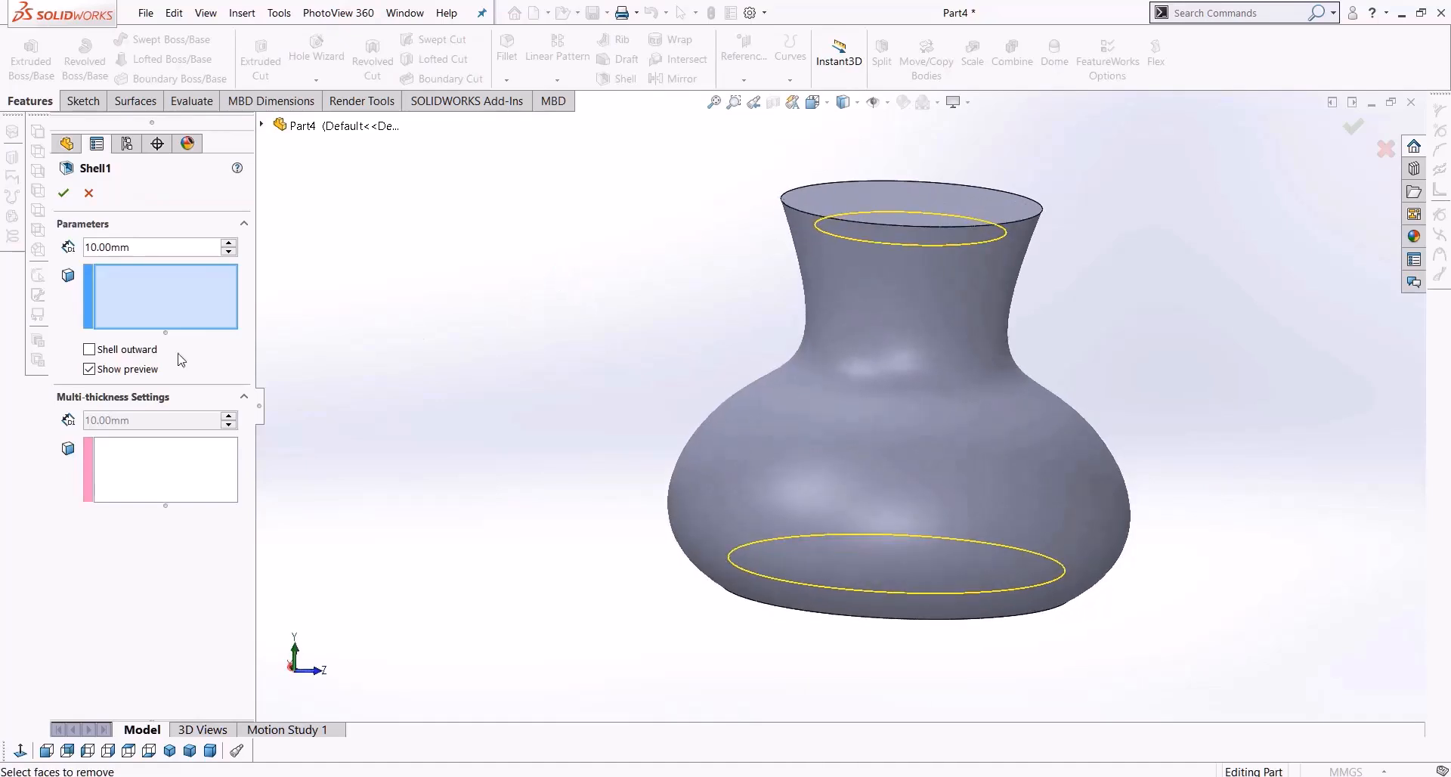
pyautogui.doubleClick(138, 248)
pyautogui.write('20')
pyautogui.press('Return')
pyautogui.click(149, 248)
pyautogui.write('5')
pyautogui.press('Return')
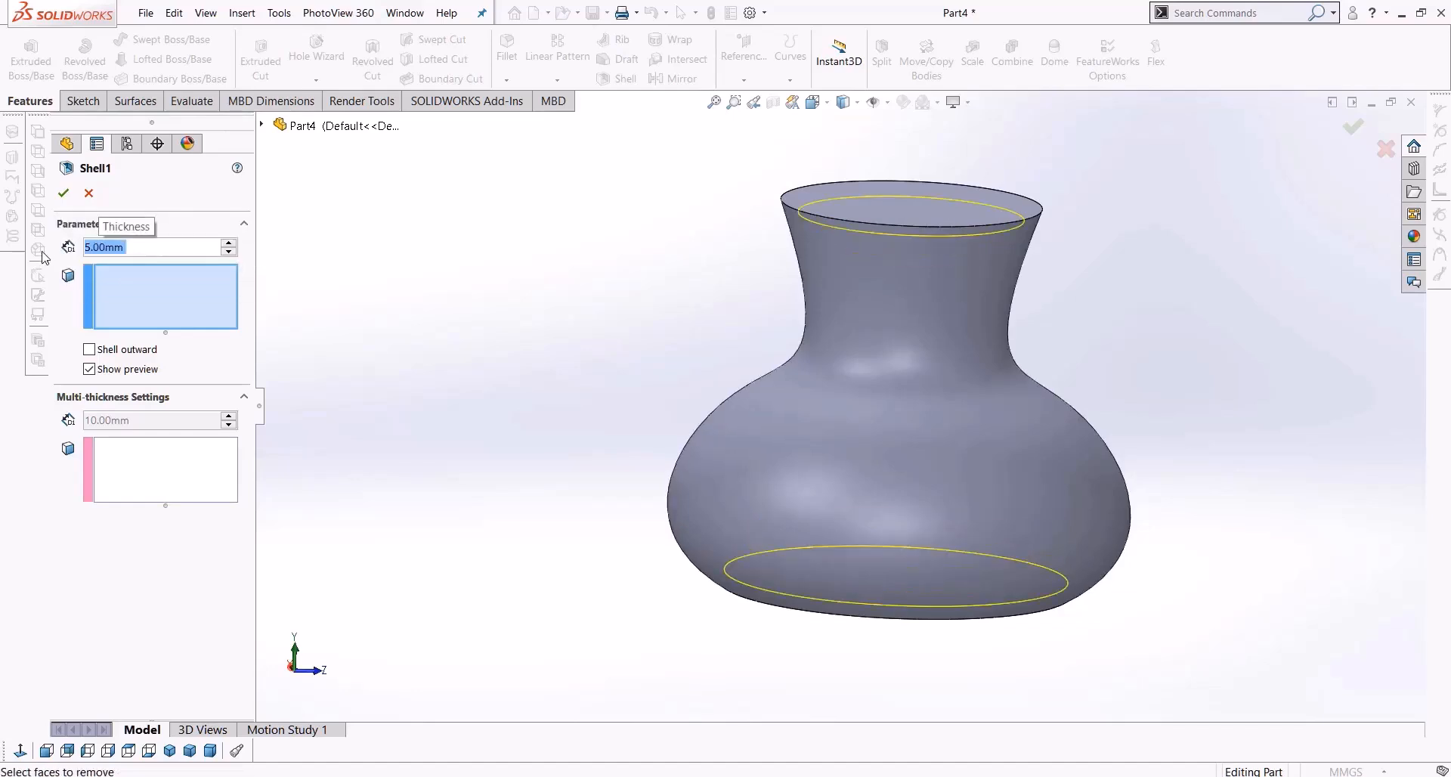
pyautogui.click(64, 195)
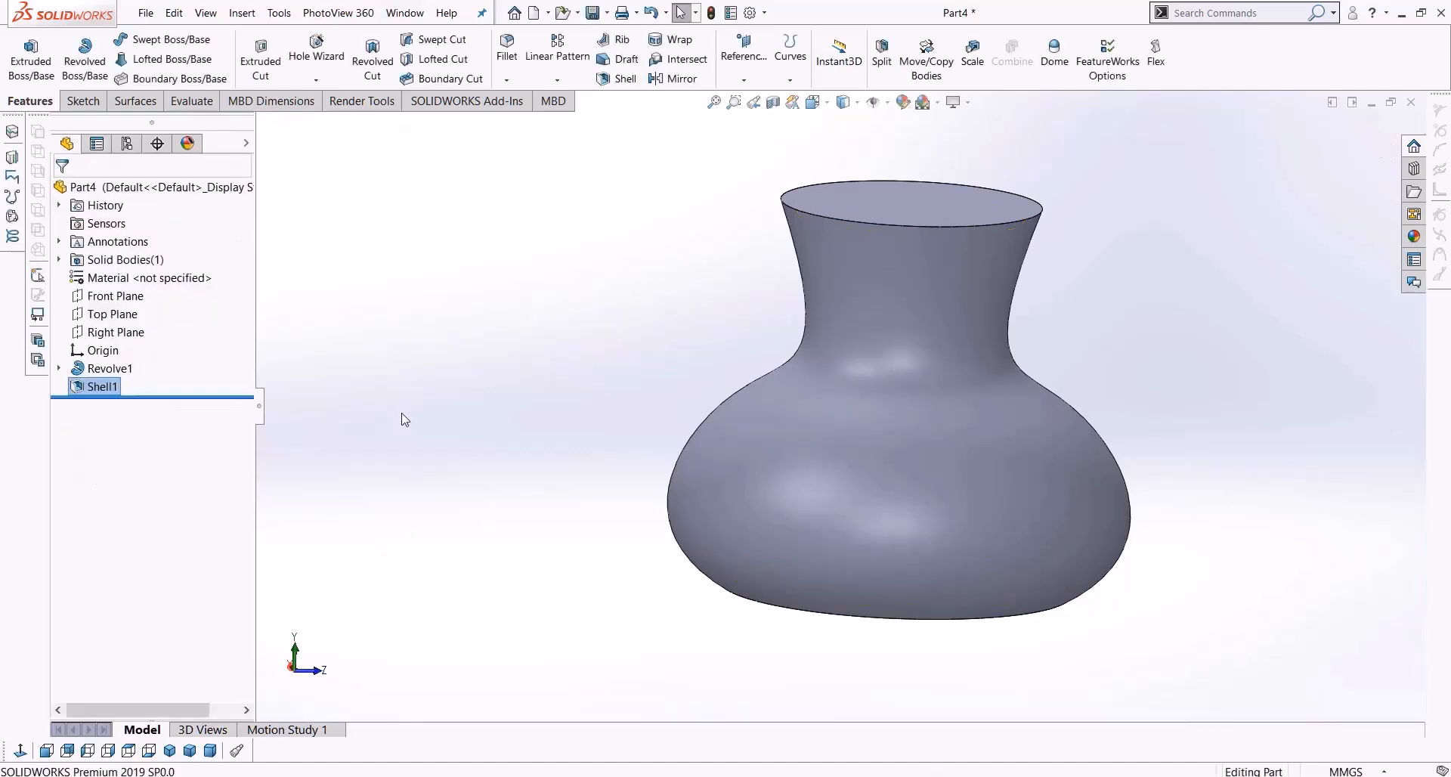
# Apply a section view through the vase on the Front Plane to expose its interior
pyautogui.moveTo(442, 462)
pyautogui.mouseDown(button='middle')
pyautogui.moveTo(505, 445)
pyautogui.moveTo(465, 453)
pyautogui.mouseUp(button='middle')
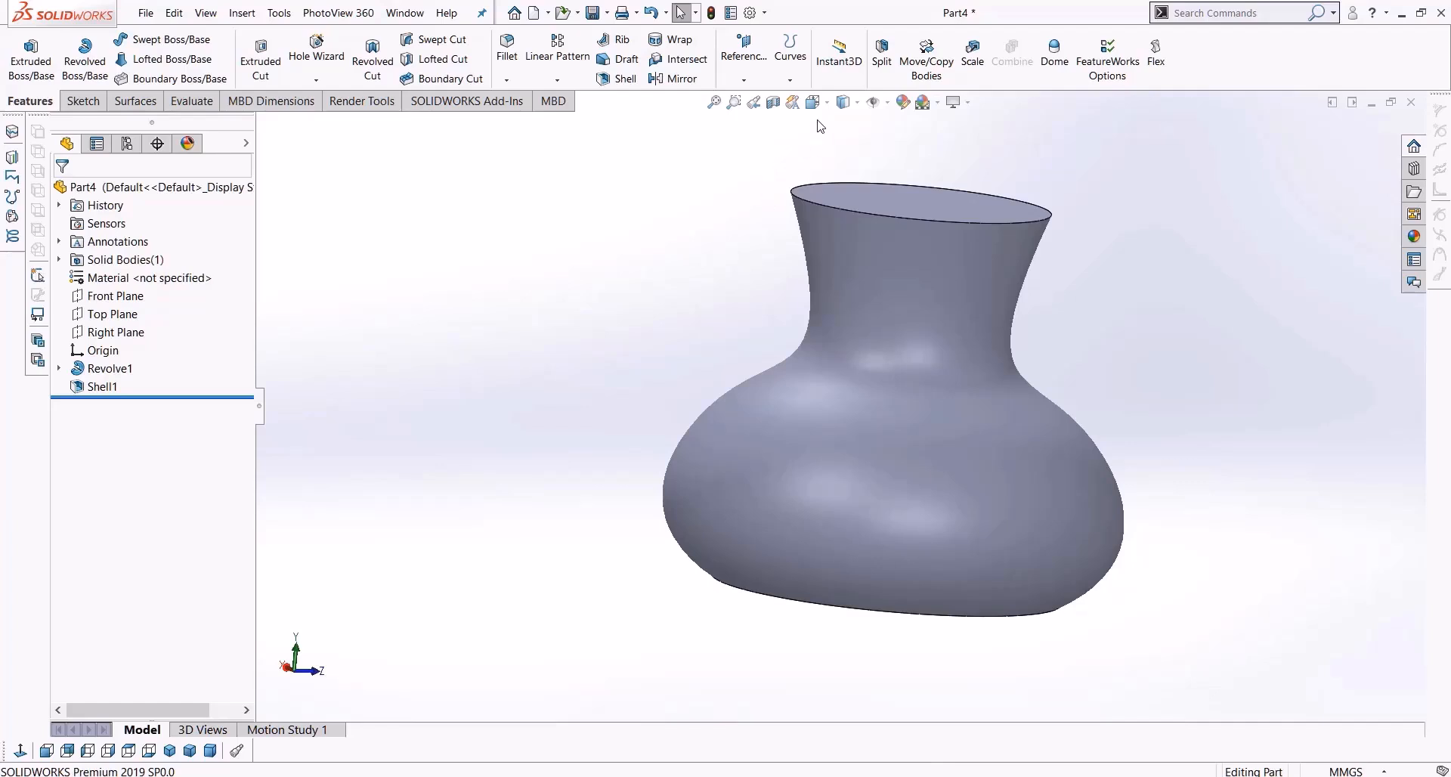
pyautogui.click(775, 108)
pyautogui.moveTo(1103, 413); pyautogui.dragTo(1133, 420, button='middle')
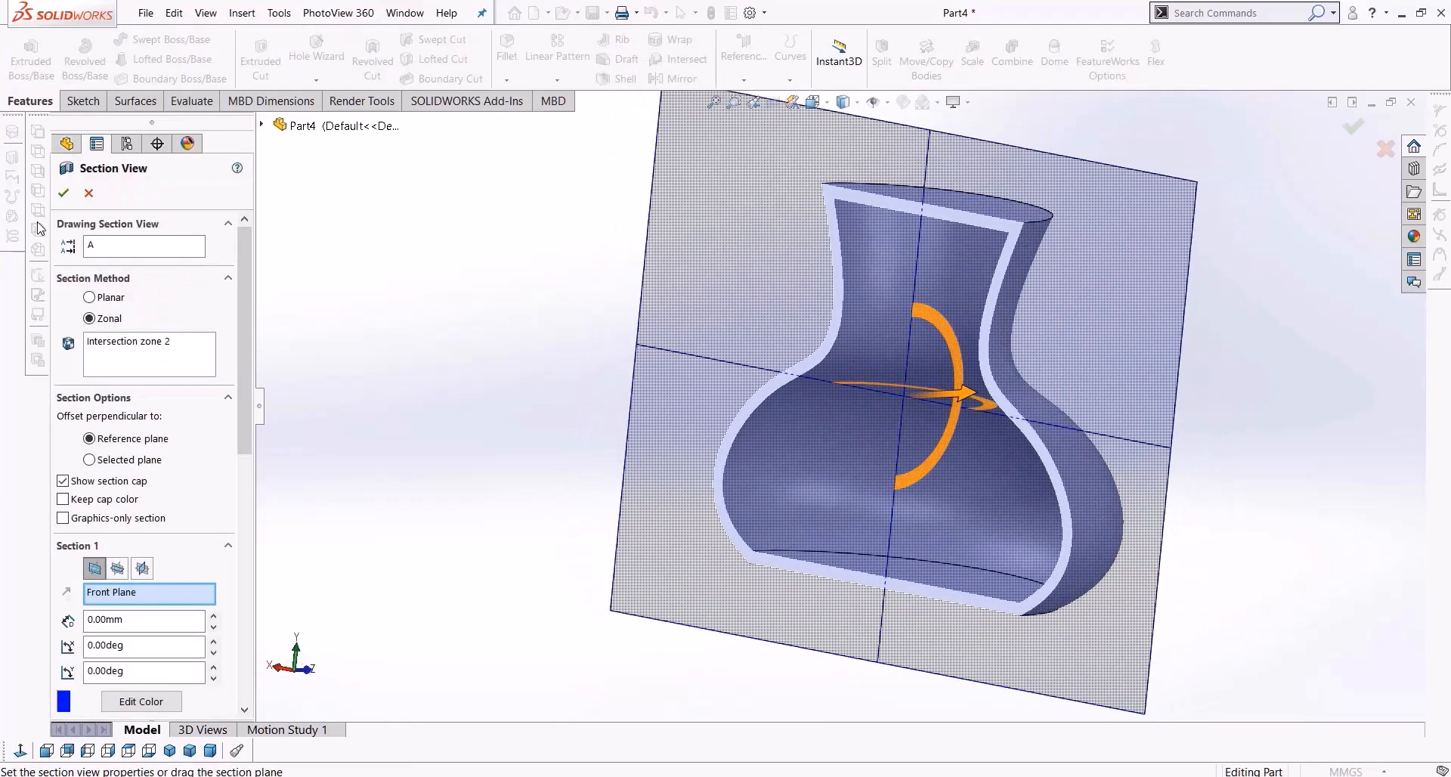
pyautogui.click(63, 193)
pyautogui.moveTo(444, 527); pyautogui.dragTo(438, 398, button='middle')
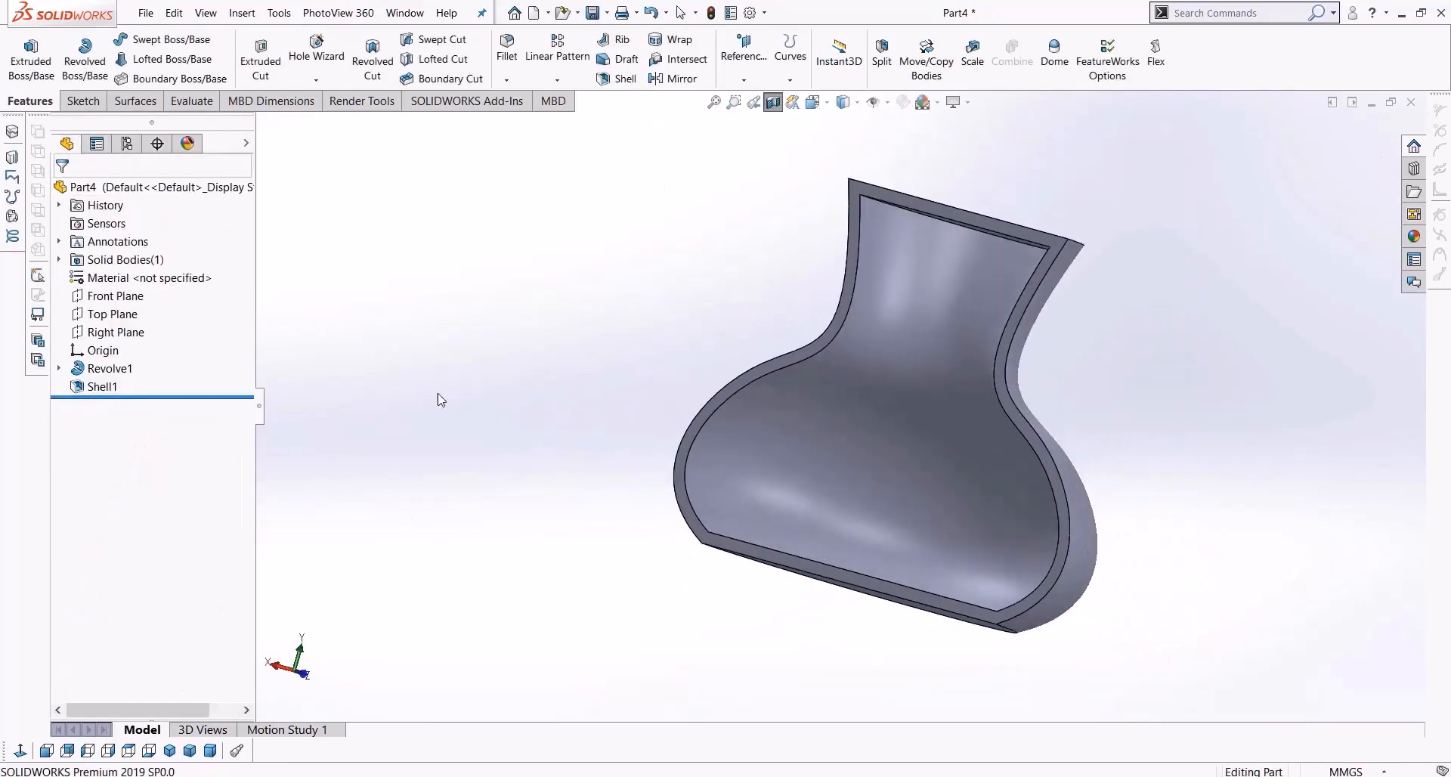
# Delete the shell feature from the vase
pyautogui.click(100, 386)
pyautogui.press('Delete')
pyautogui.press('Return')
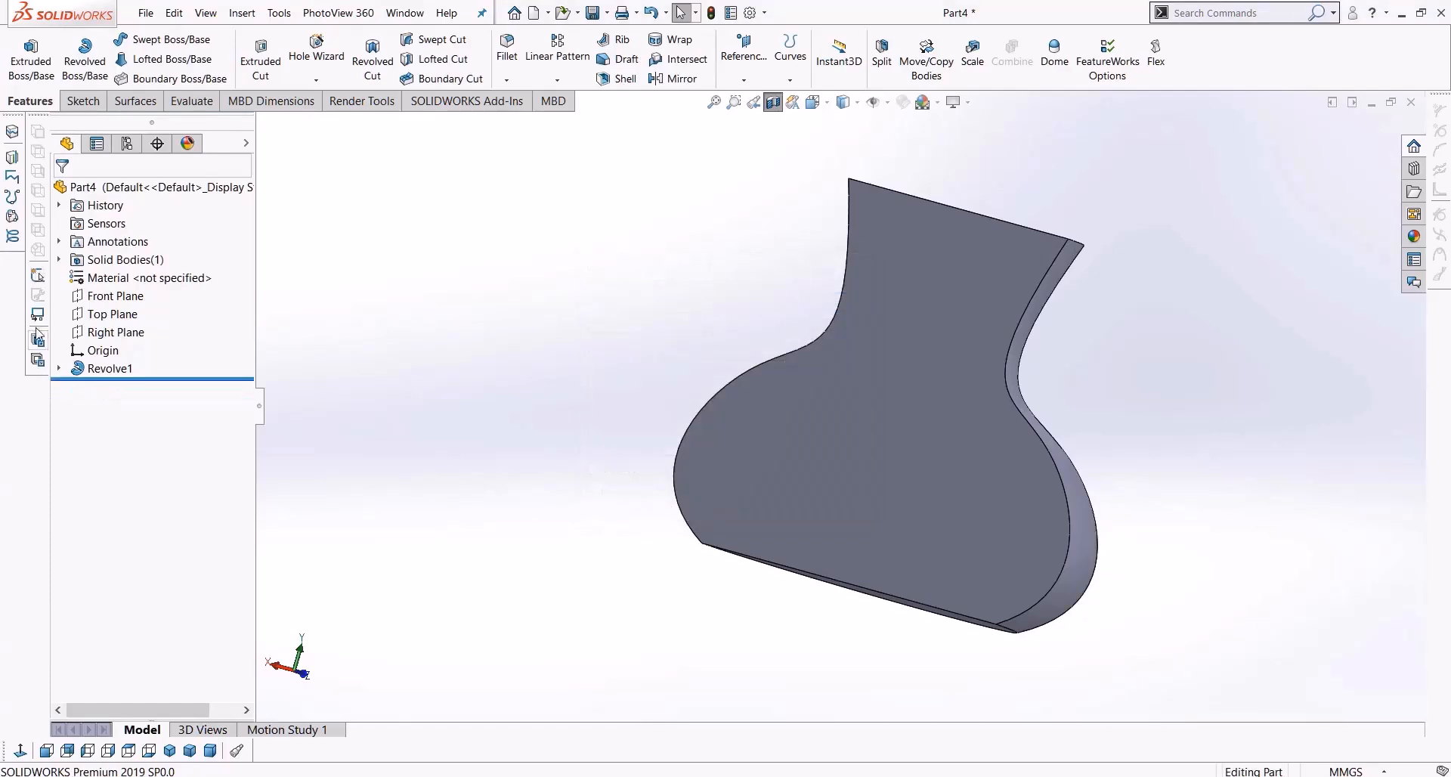
pyautogui.click(59, 259)
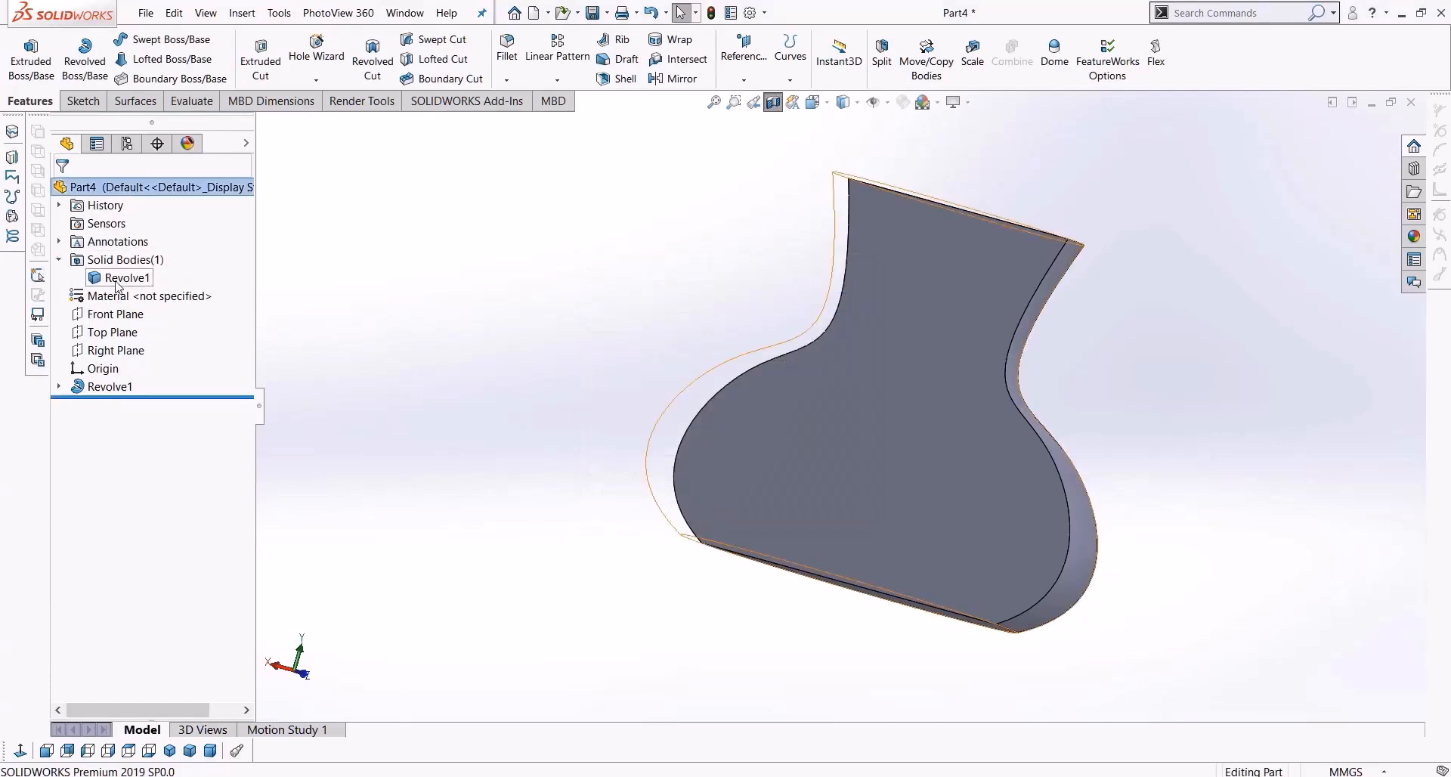
pyautogui.rightClick(117, 278)
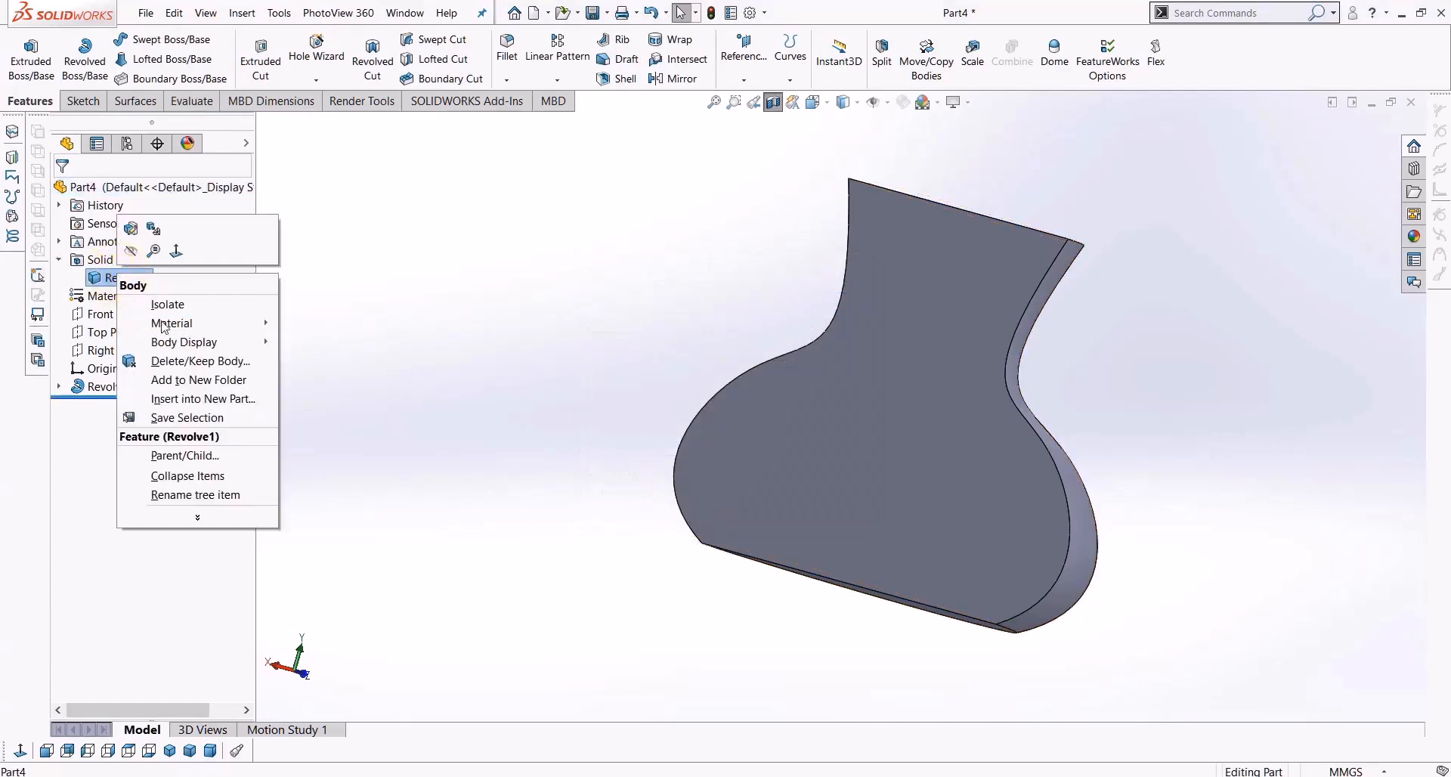
pyautogui.click(220, 515)
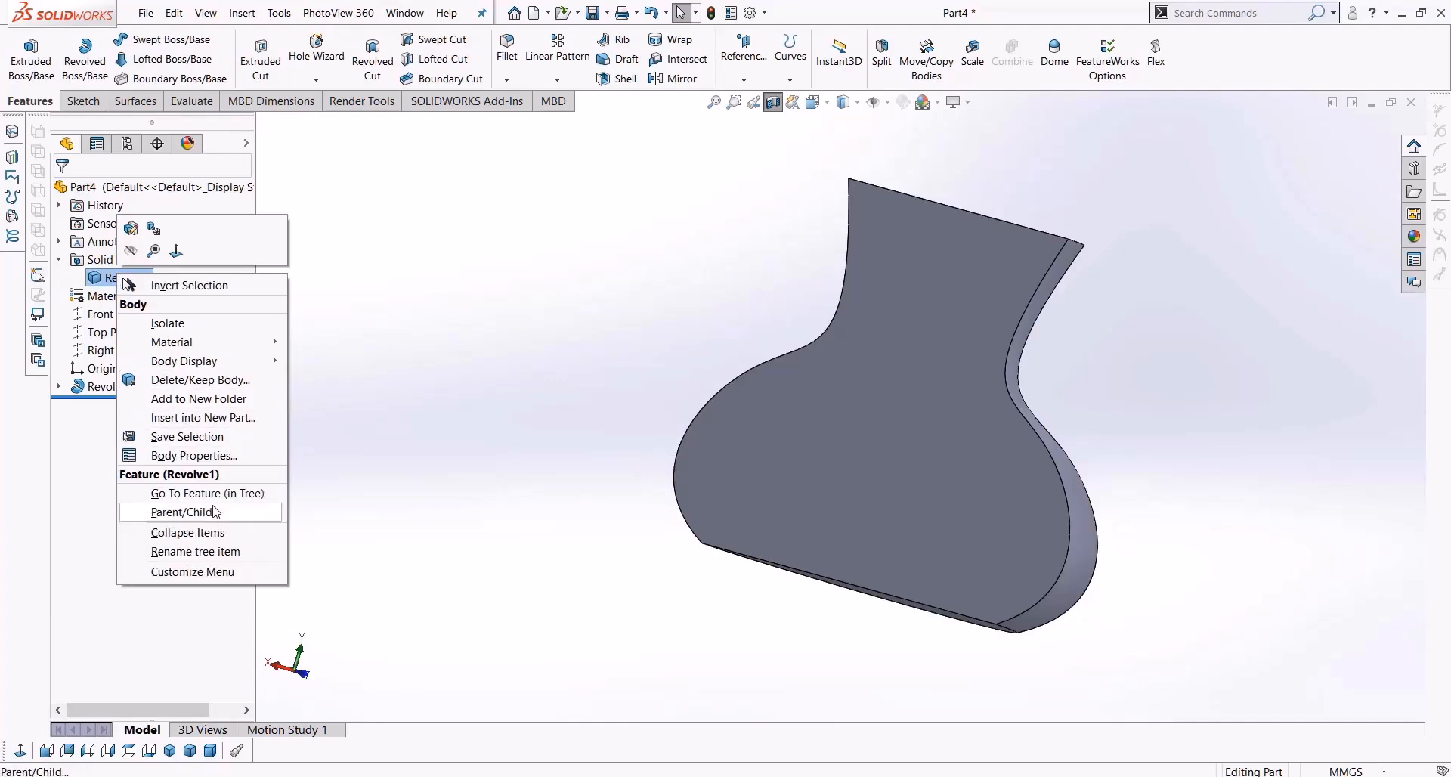
pyautogui.click(292, 432)
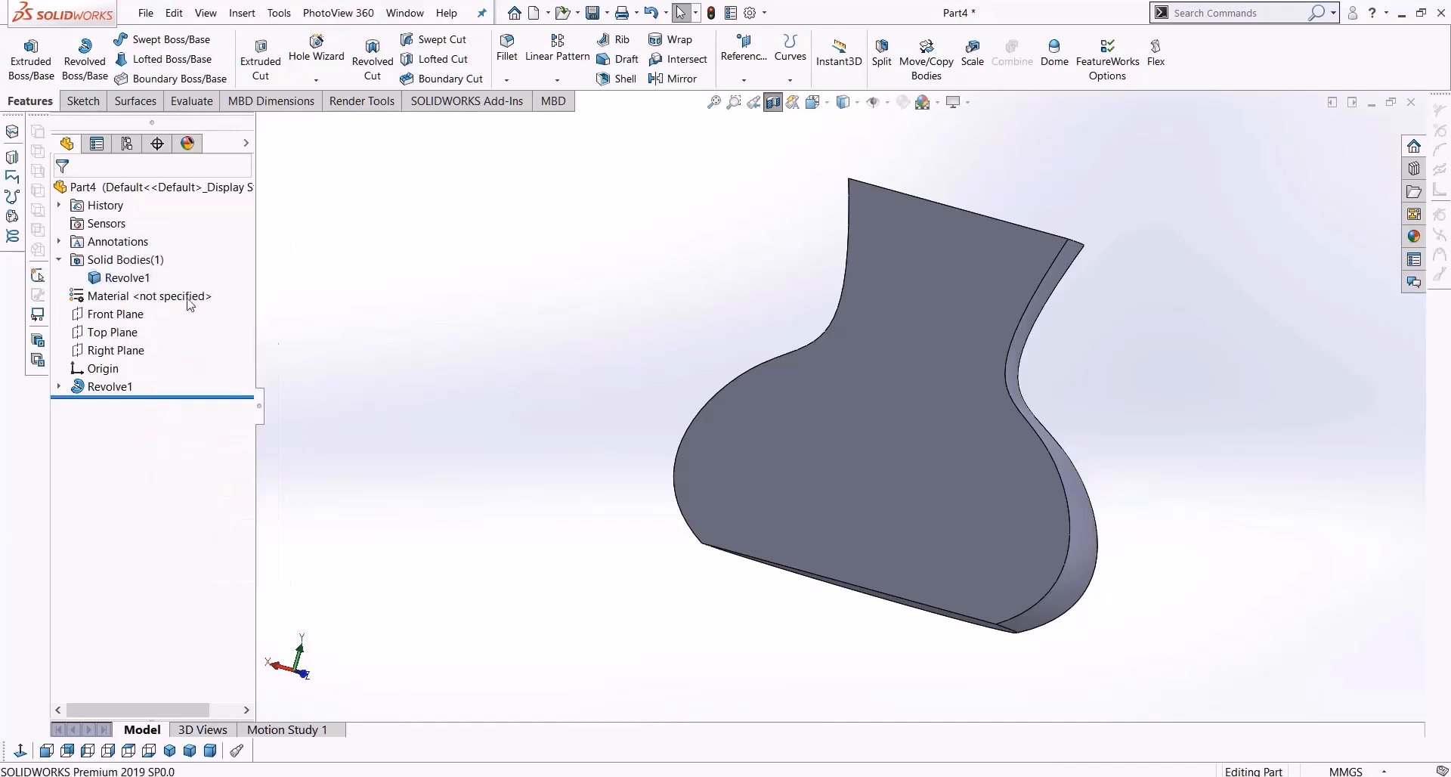
pyautogui.rightClick(127, 260)
pyautogui.rightClick(106, 279)
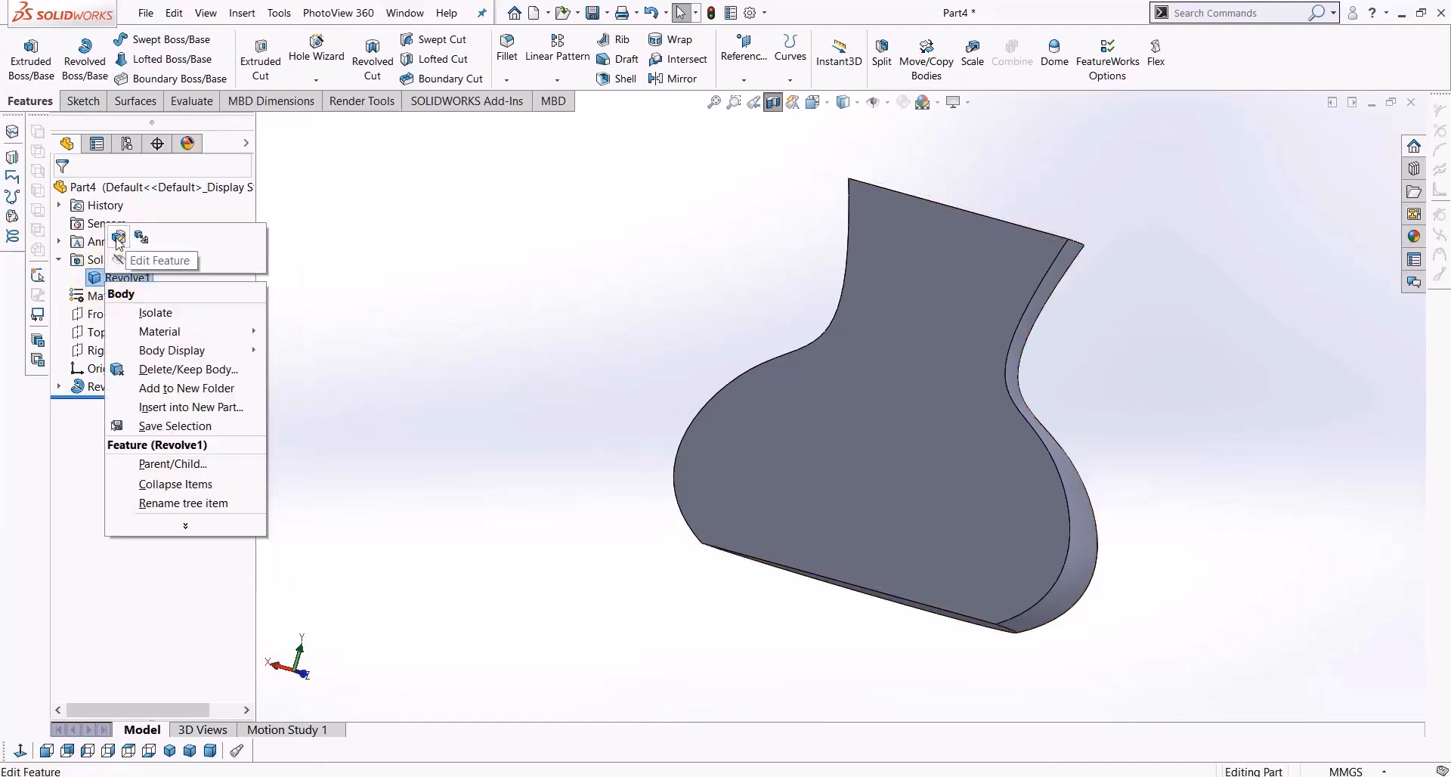
pyautogui.moveTo(198, 527)
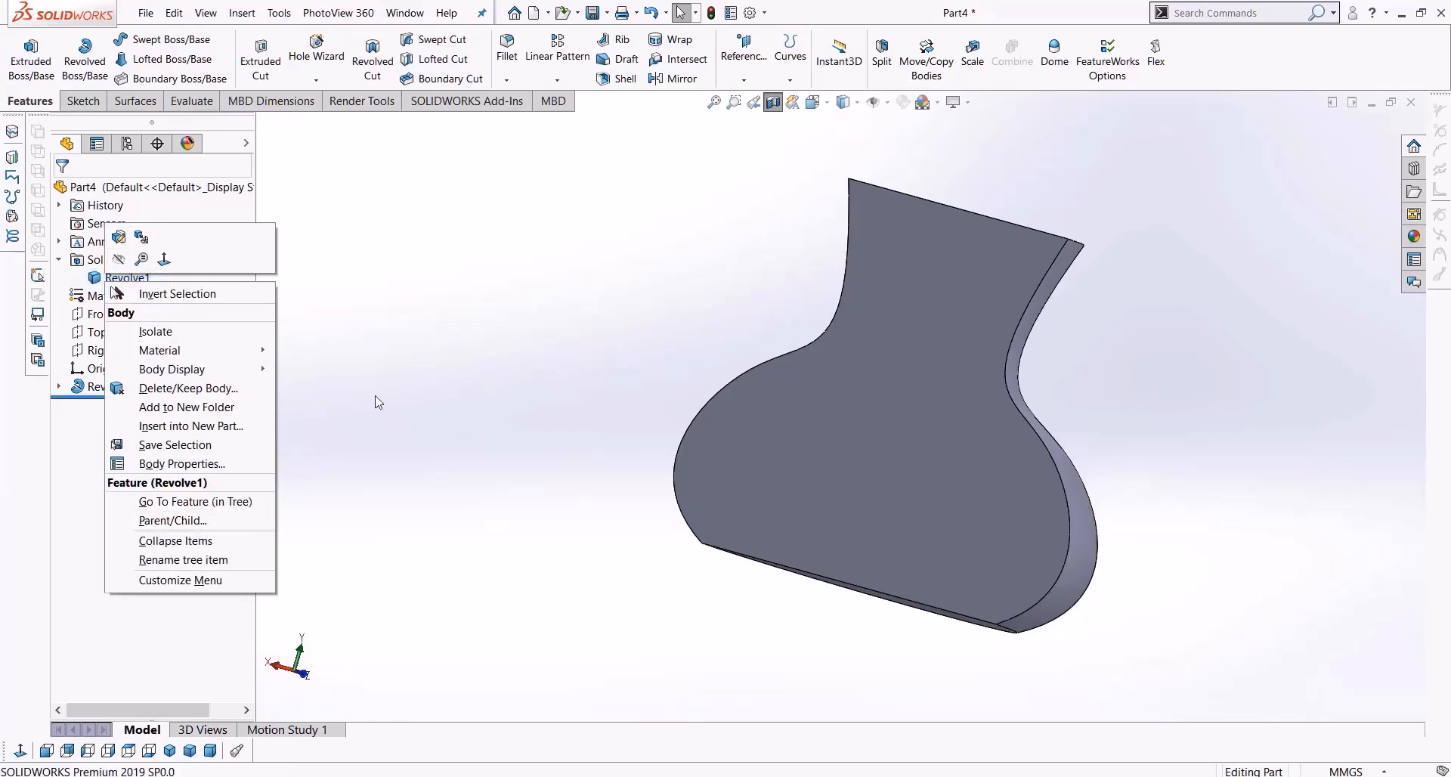
pyautogui.click(90, 390)
pyautogui.rightClick(90, 391)
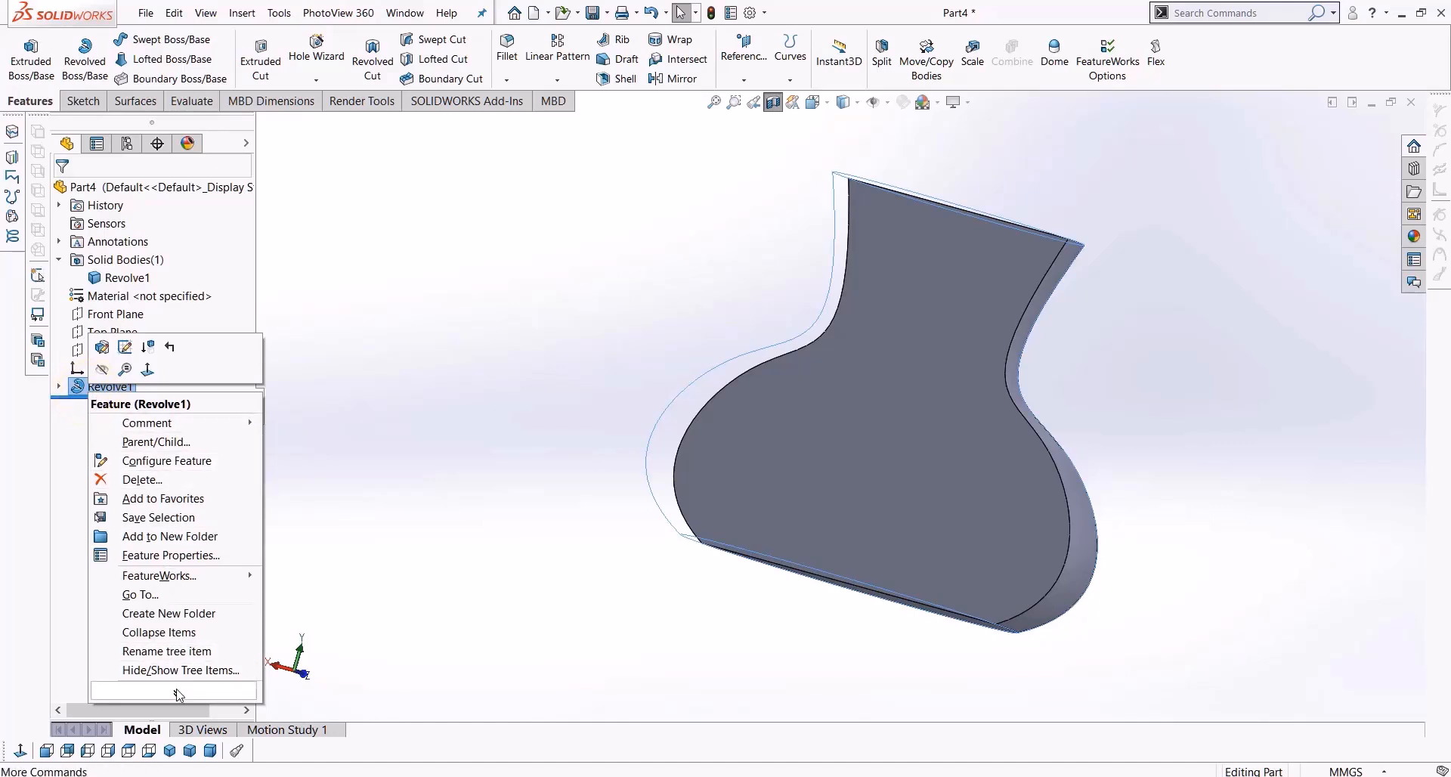
pyautogui.moveTo(178, 692)
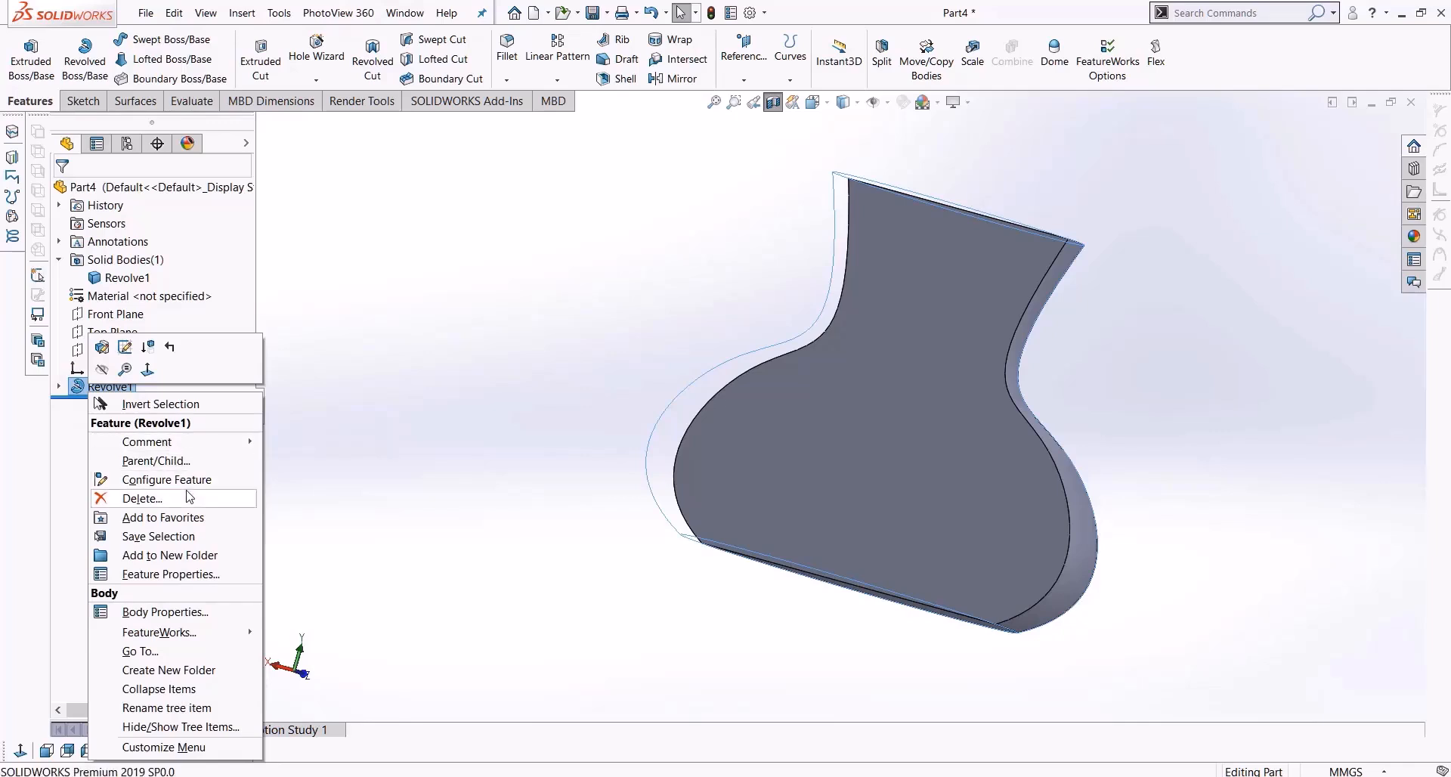
pyautogui.click(415, 372)
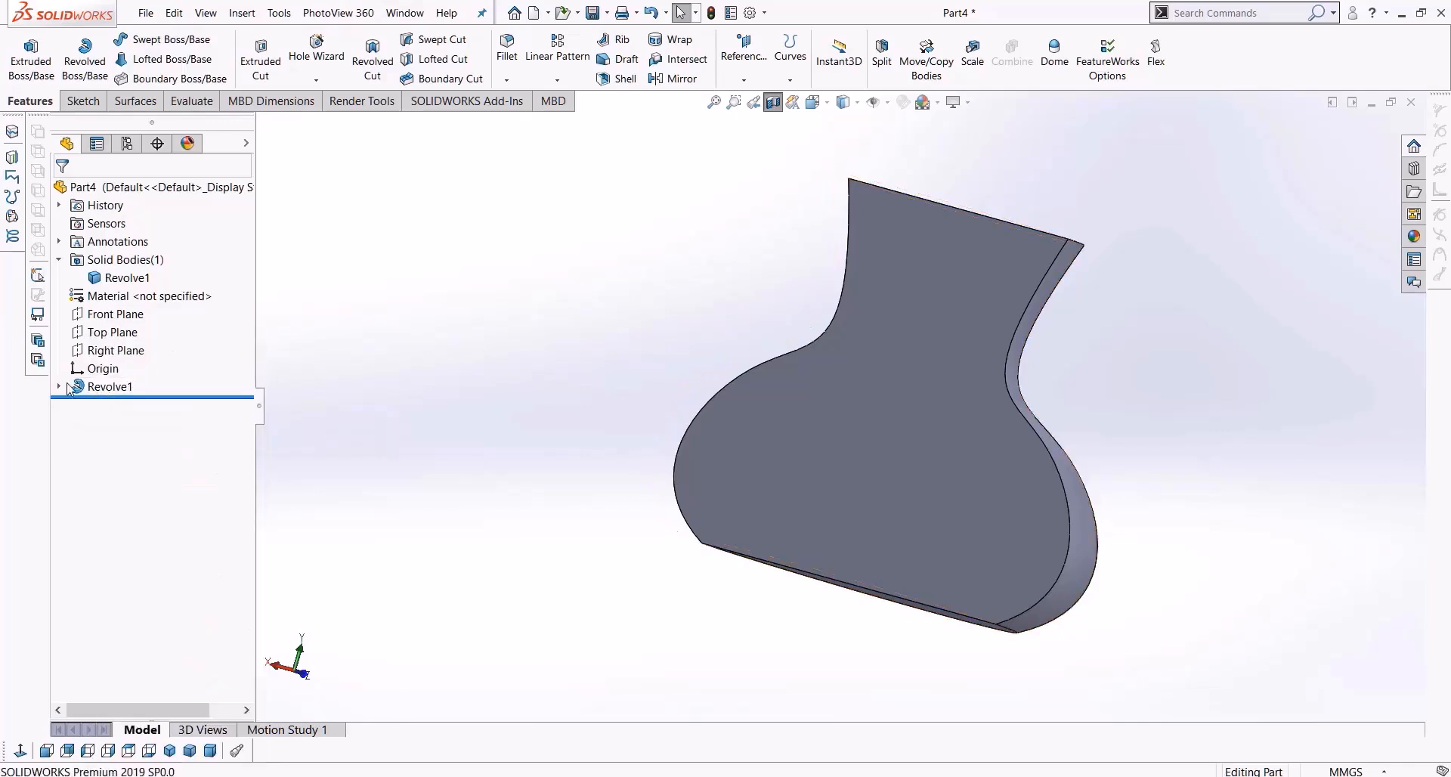
# Turn off the section view so the whole vase is displayed
pyautogui.click(127, 278)
pyautogui.click(488, 390)
pyautogui.moveTo(487, 390); pyautogui.dragTo(429, 412, button='middle')
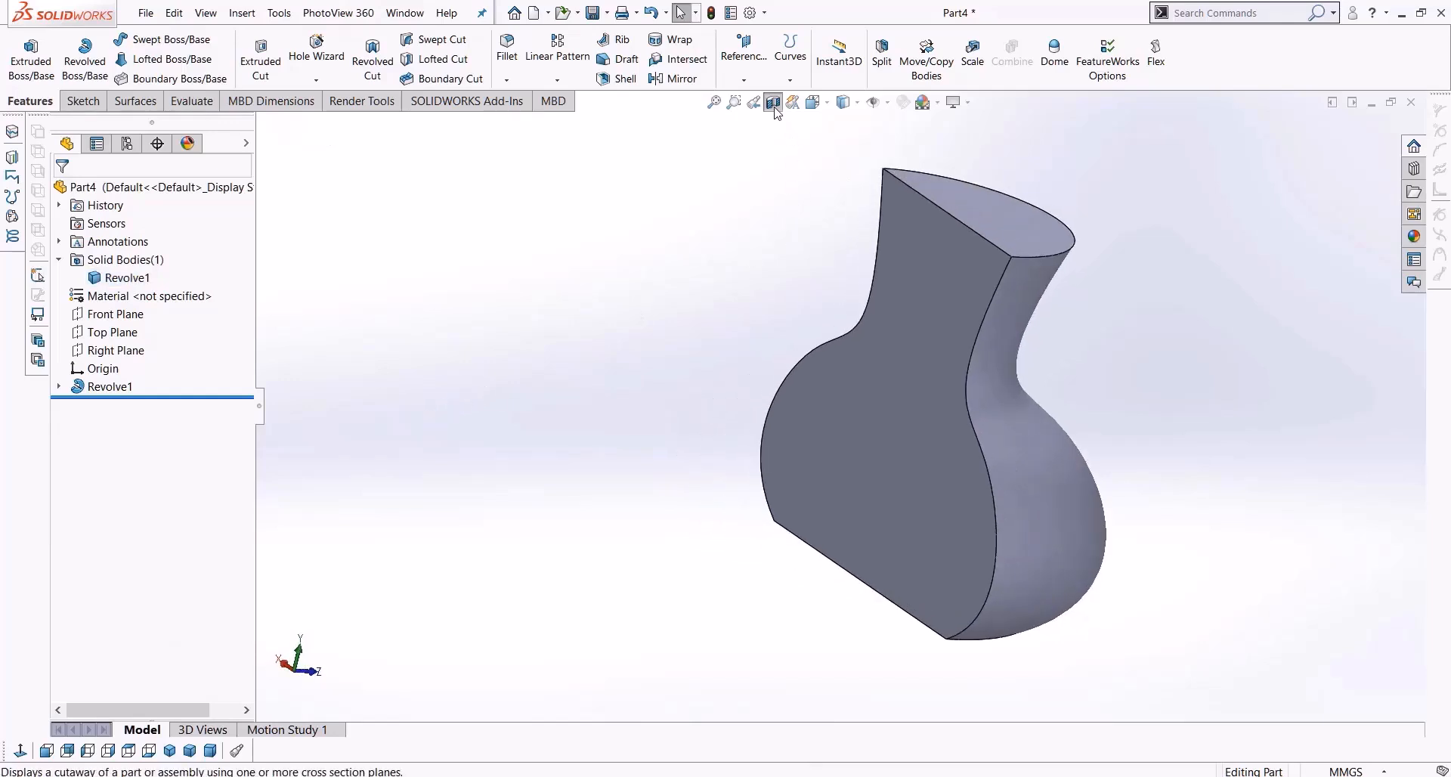
pyautogui.click(773, 102)
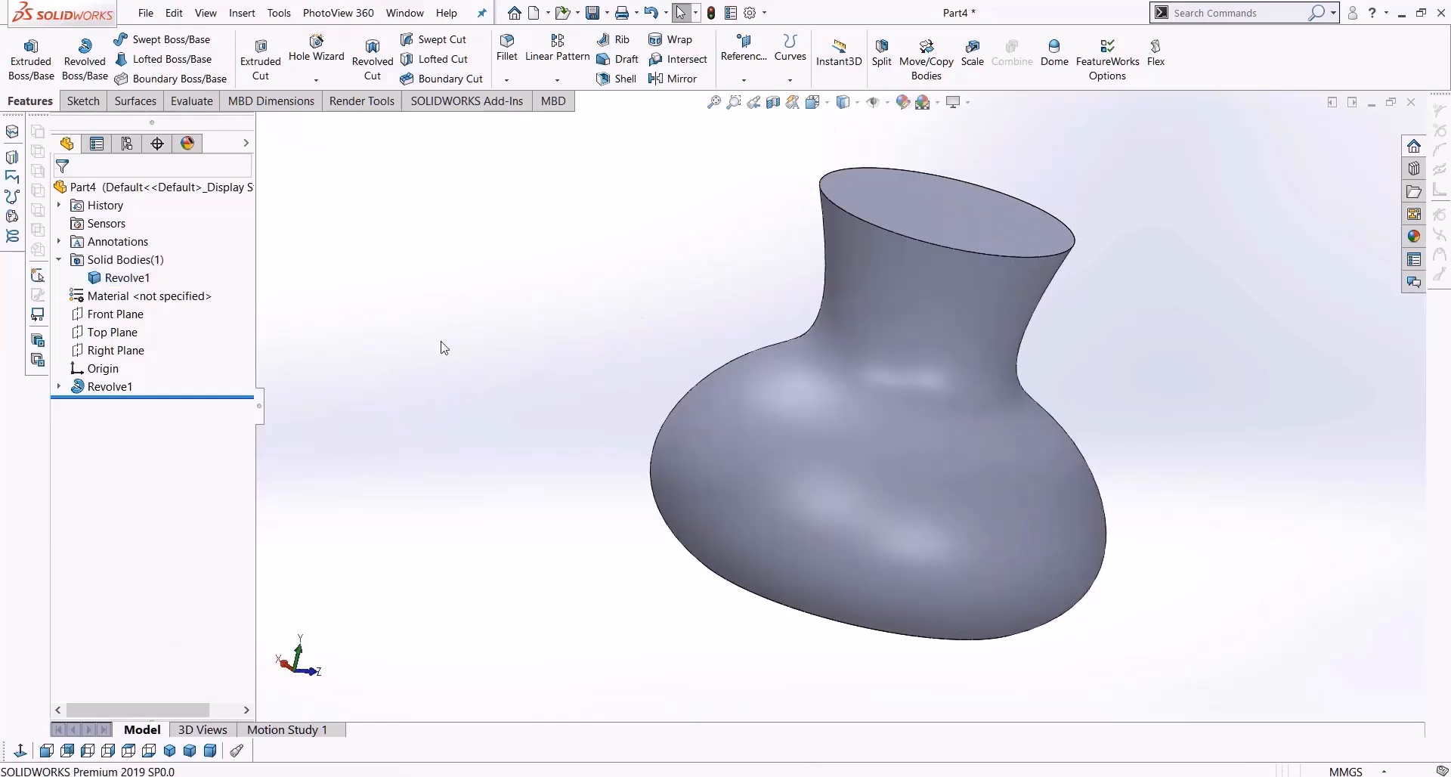
# Shell the vase with a 5 mm wall thickness and the preview enabled, removing the flat top face
pyautogui.click(625, 79)
pyautogui.click(910, 203)
pyautogui.click(143, 368)
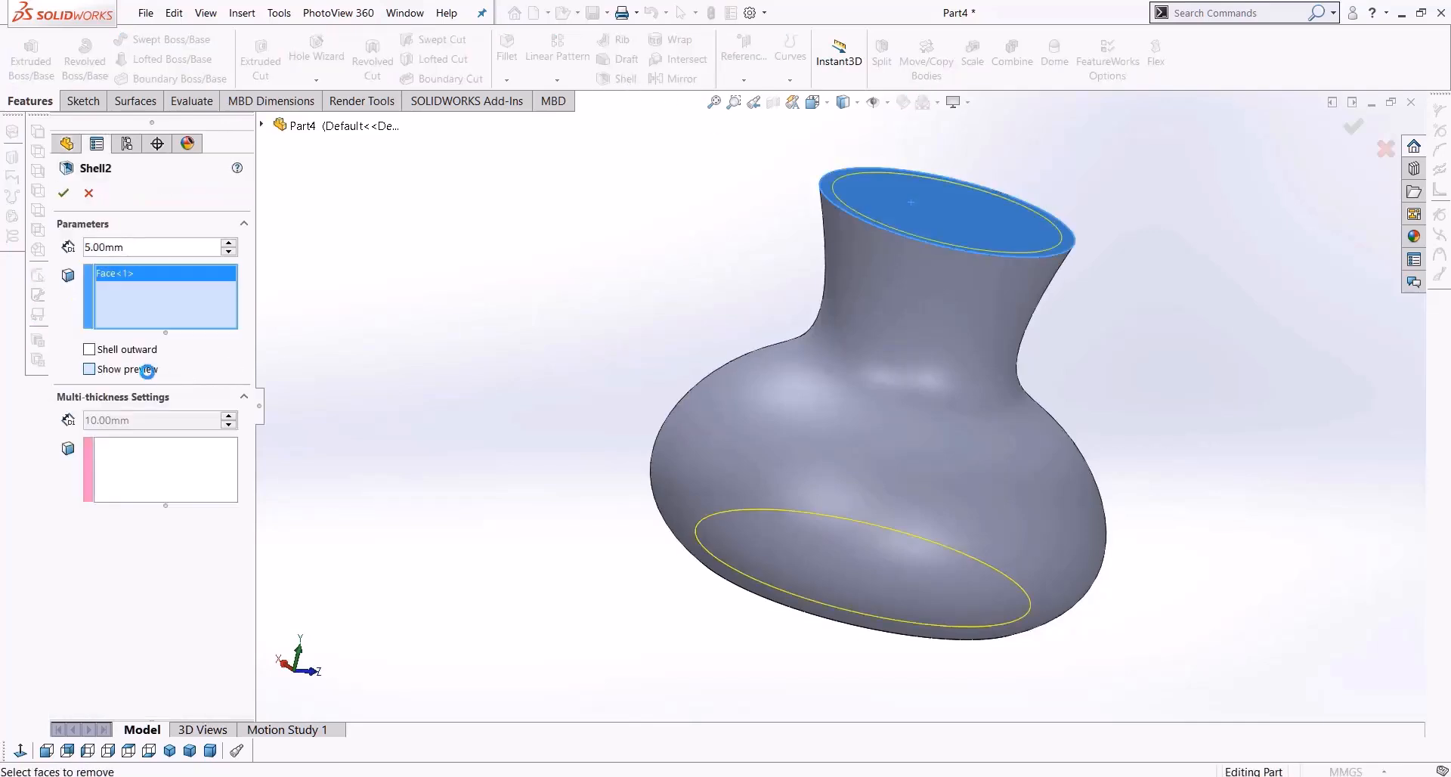
pyautogui.click(66, 195)
# Edit the shell to clear the top face from the faces to remove, keeping the vase closed
pyautogui.rightClick(96, 405)
pyautogui.click(736, 252)
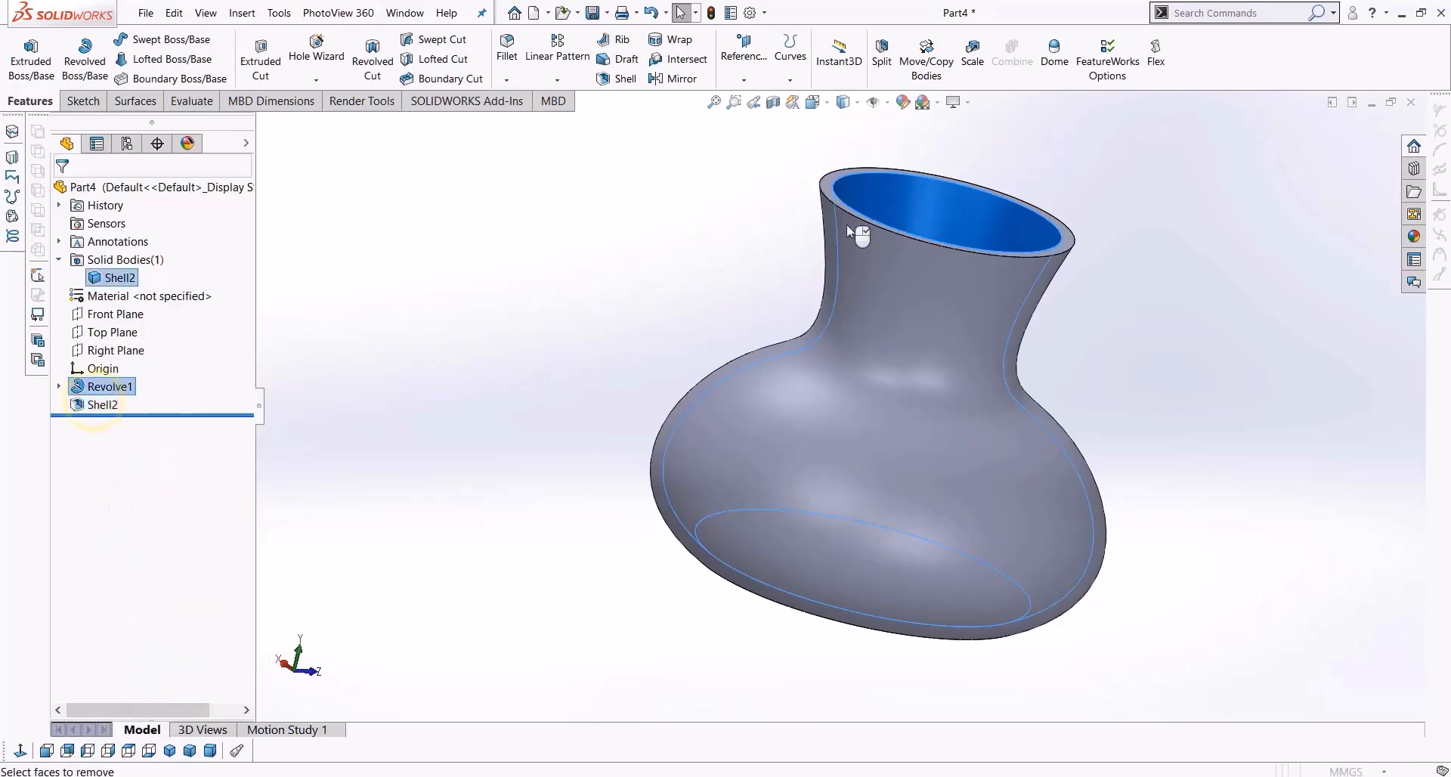
pyautogui.click(910, 206)
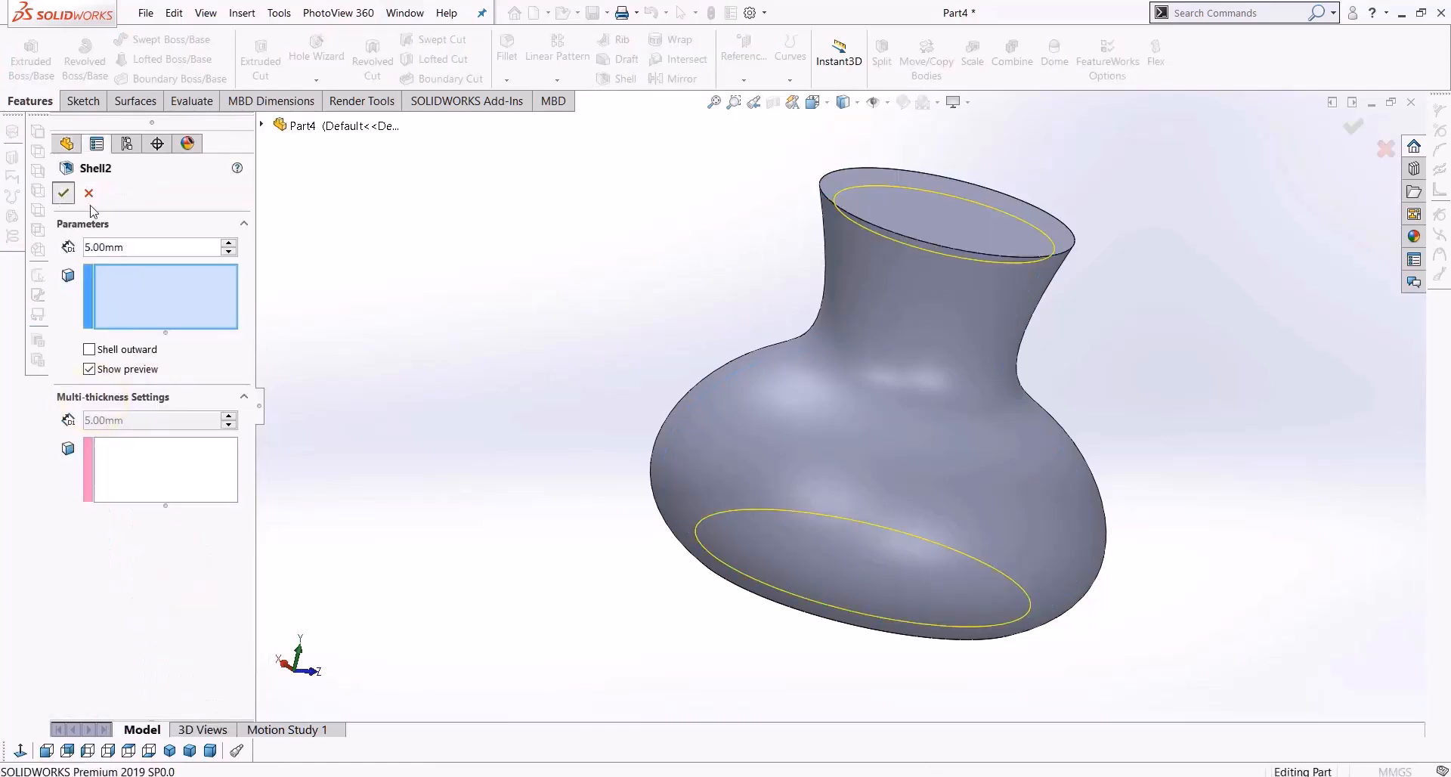
pyautogui.click(63, 195)
# Make the shelled vase body transparent and view its inner cavity
pyautogui.rightClick(121, 277)
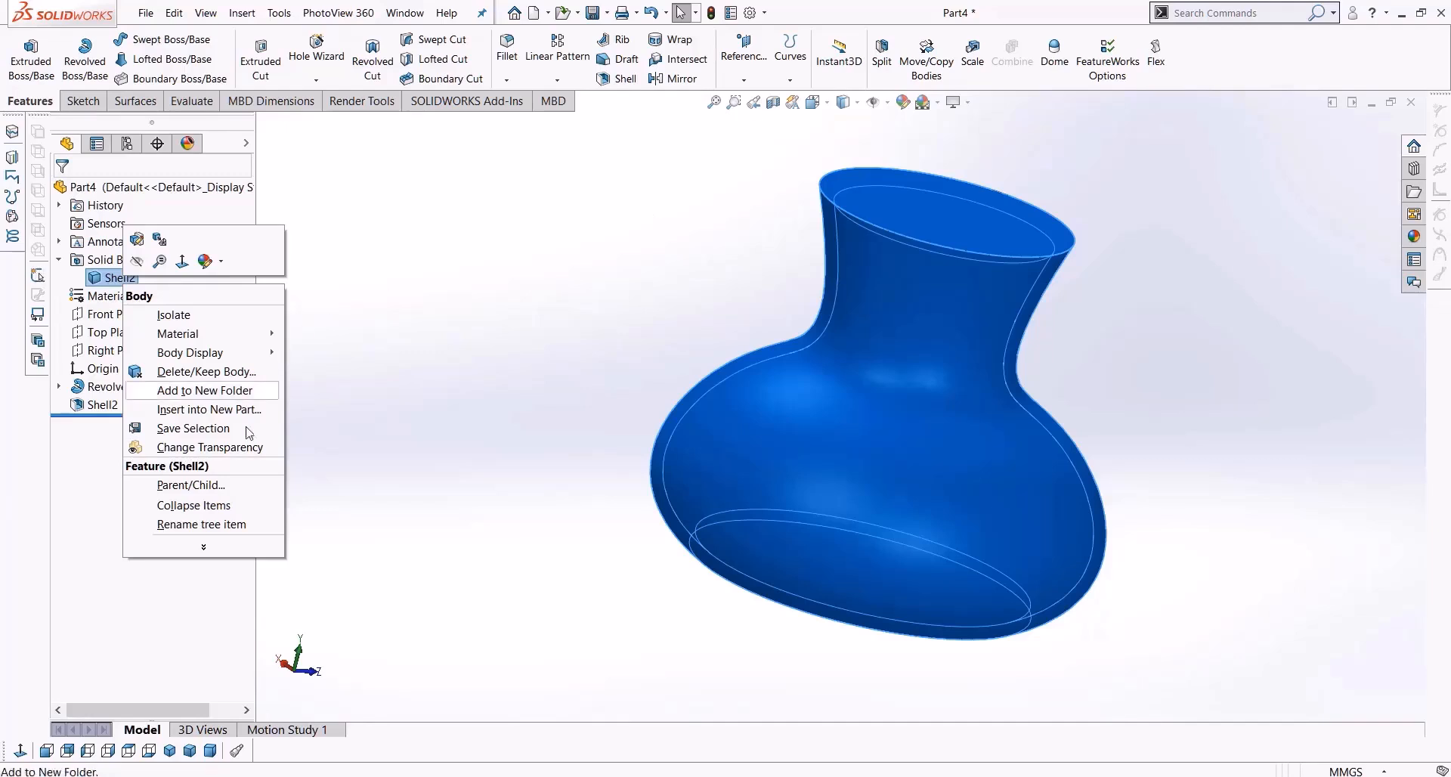
pyautogui.click(212, 447)
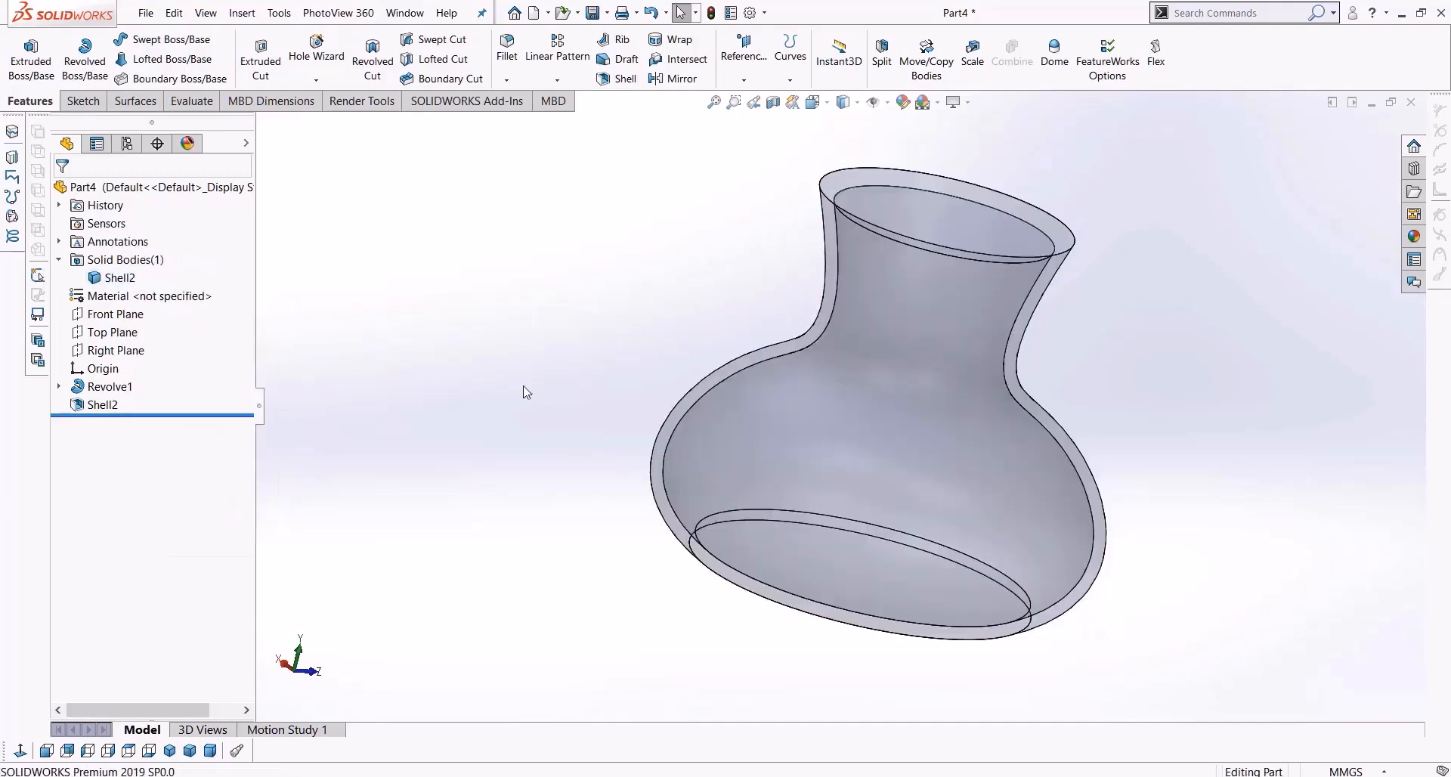
pyautogui.moveTo(577, 337); pyautogui.dragTo(612, 356, button='middle')
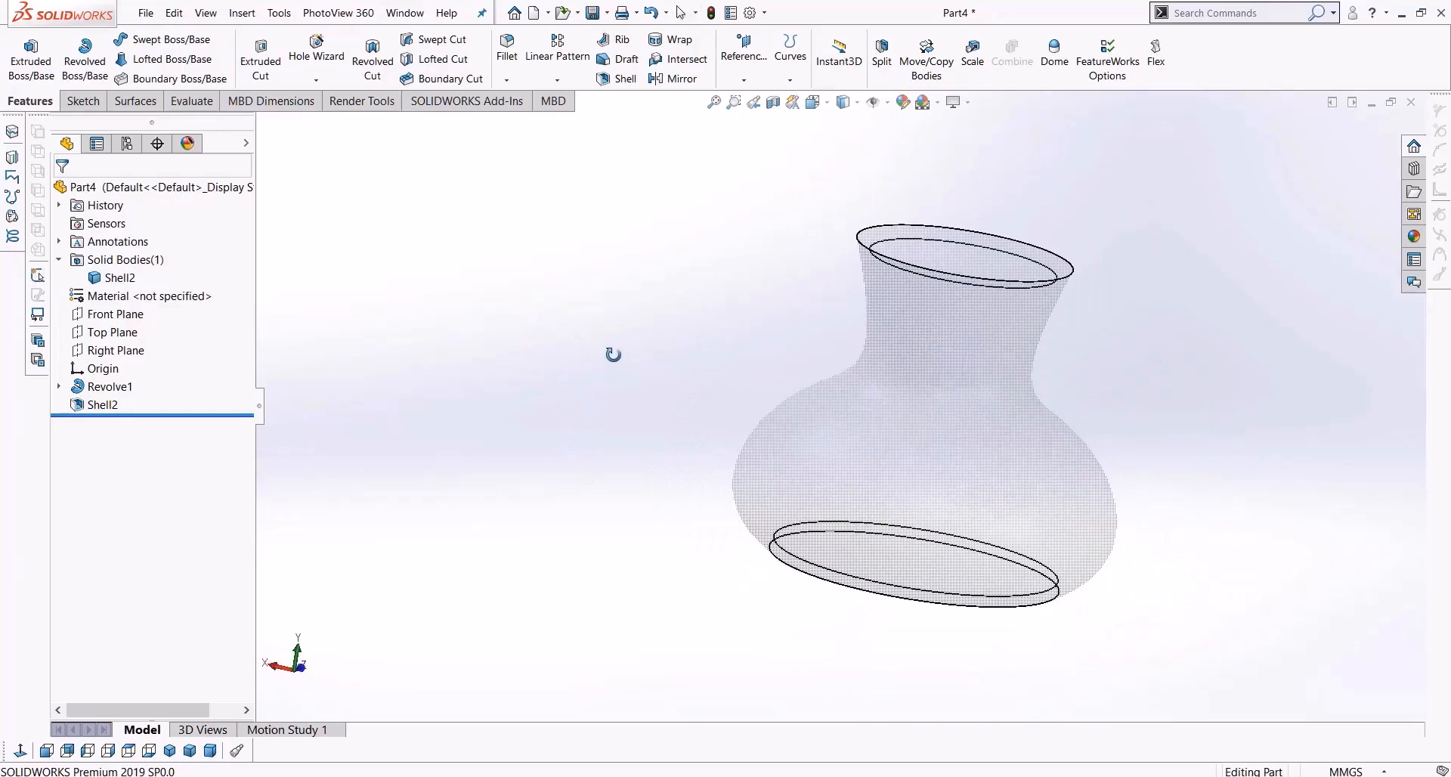
# Change the shelled vase body back to opaque
pyautogui.click(139, 278)
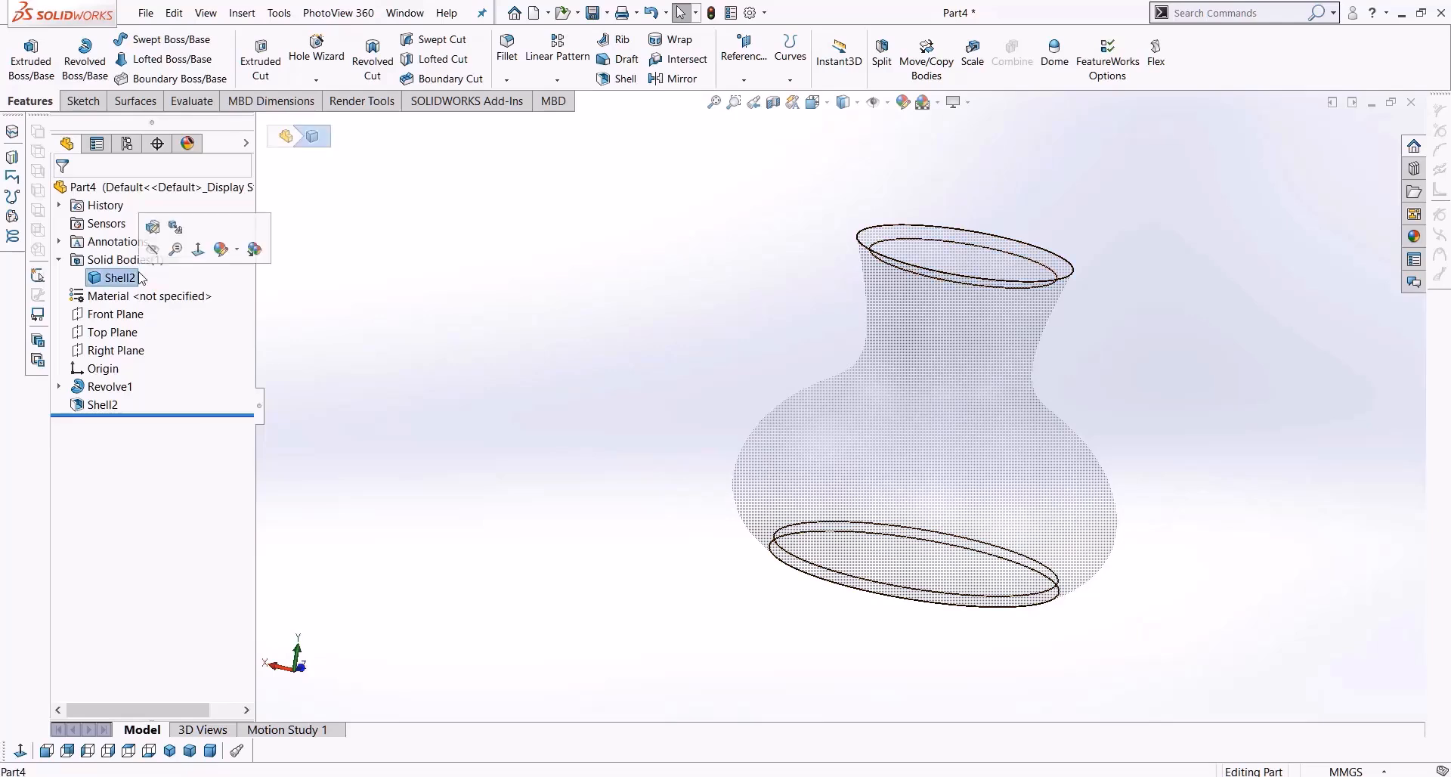
pyautogui.rightClick(140, 278)
pyautogui.click(185, 434)
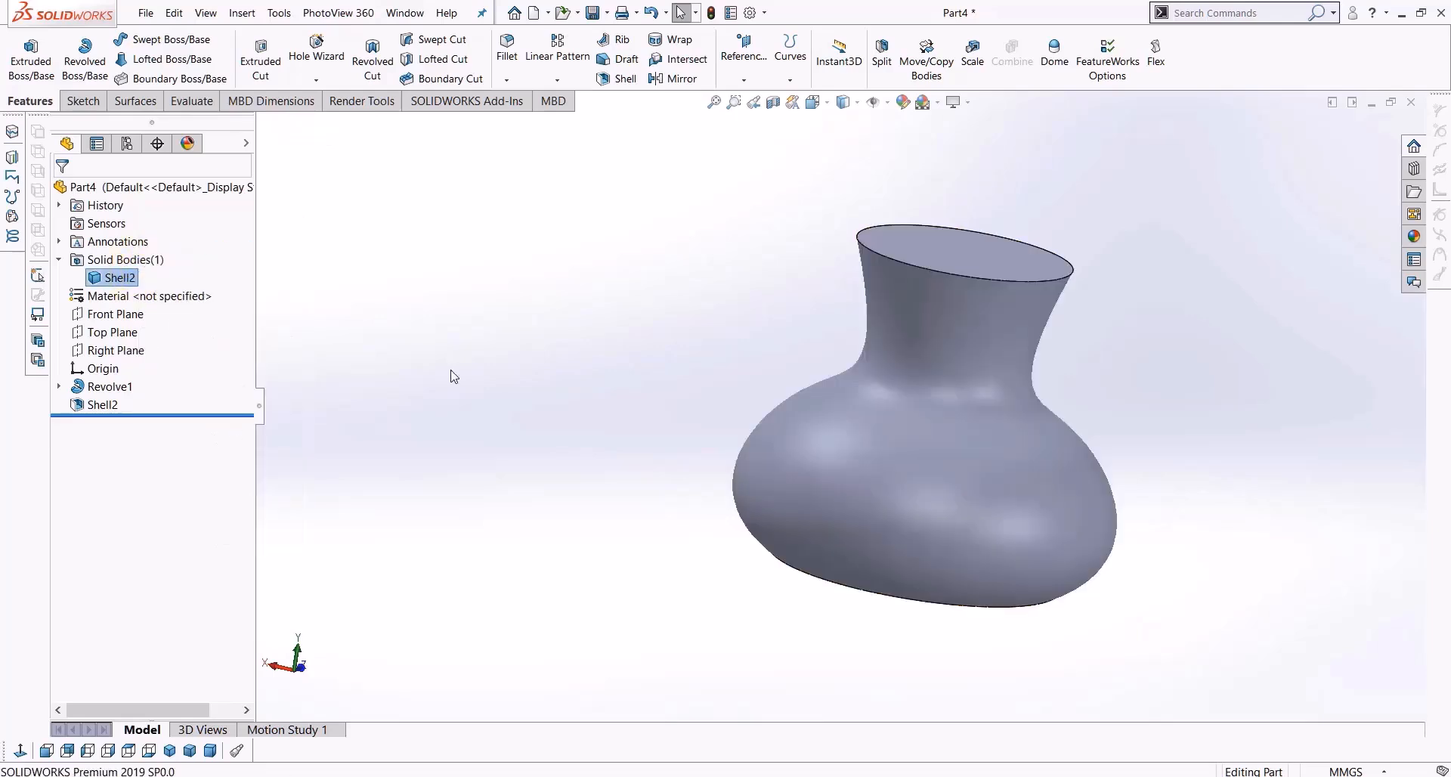
pyautogui.moveTo(541, 342); pyautogui.dragTo(709, 314, button='middle')
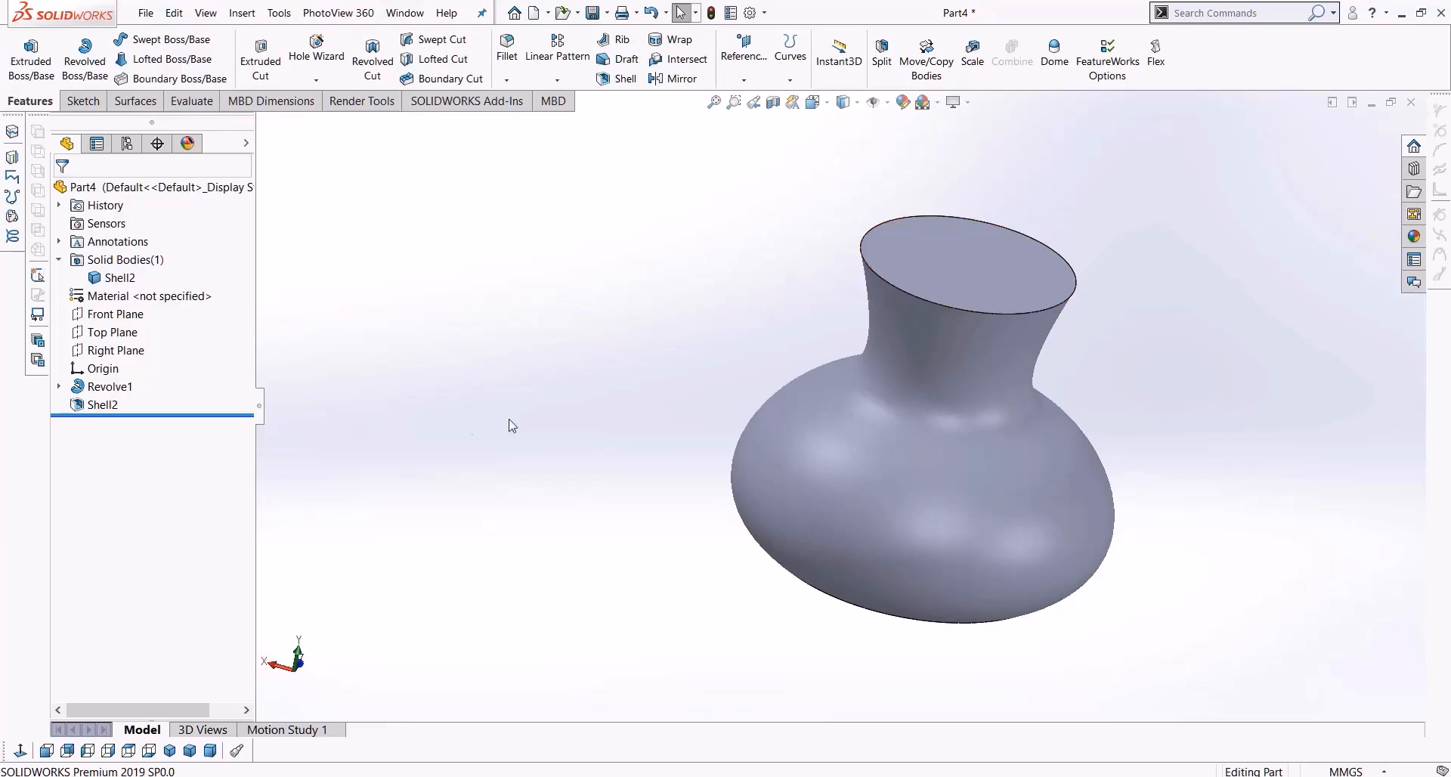
# Edit the shell to remove the vase's flat top face while keeping the 5 mm wall thickness
pyautogui.rightClick(91, 405)
pyautogui.click(81, 379)
pyautogui.moveTo(498, 521); pyautogui.dragTo(544, 540, button='middle')
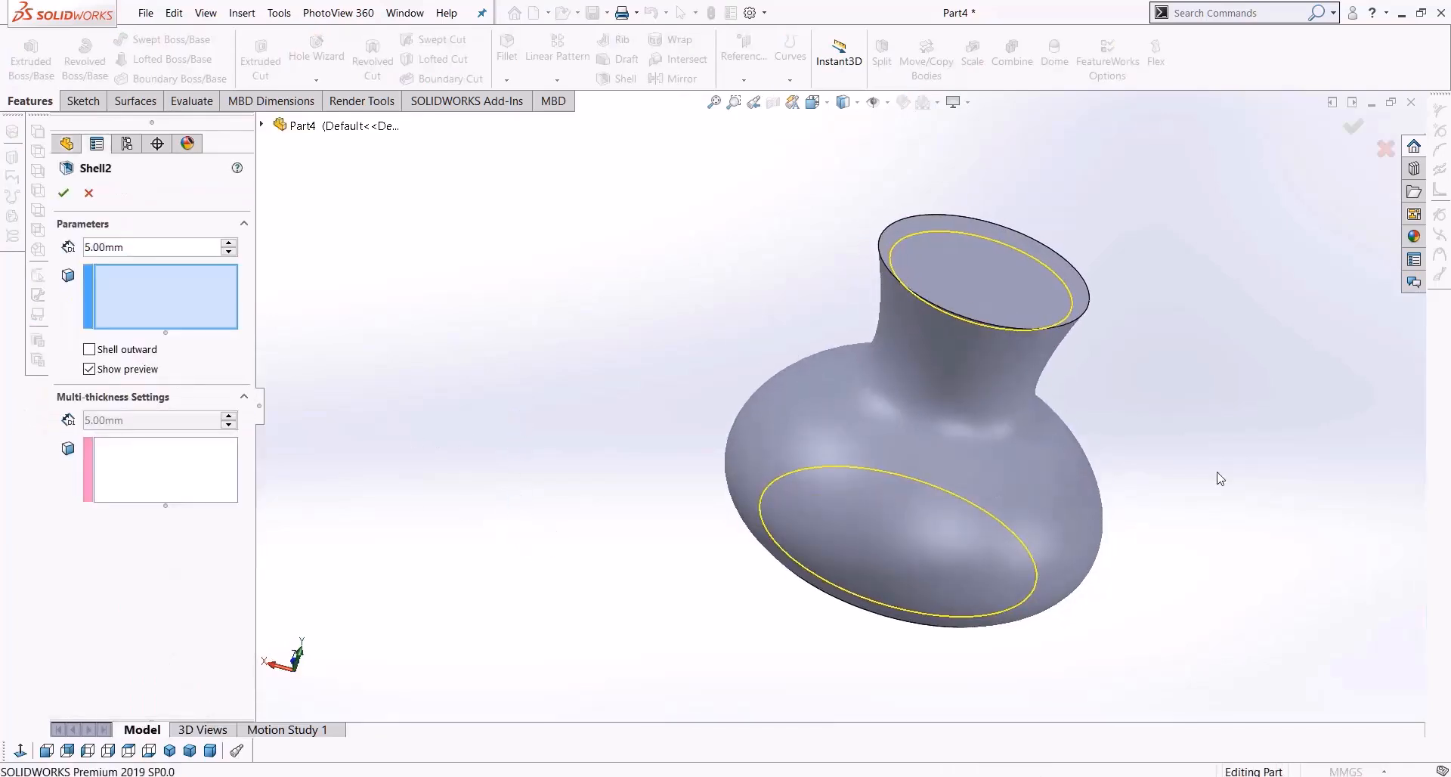
pyautogui.click(990, 275)
pyautogui.moveTo(1294, 521); pyautogui.dragTo(1288, 451, button='middle')
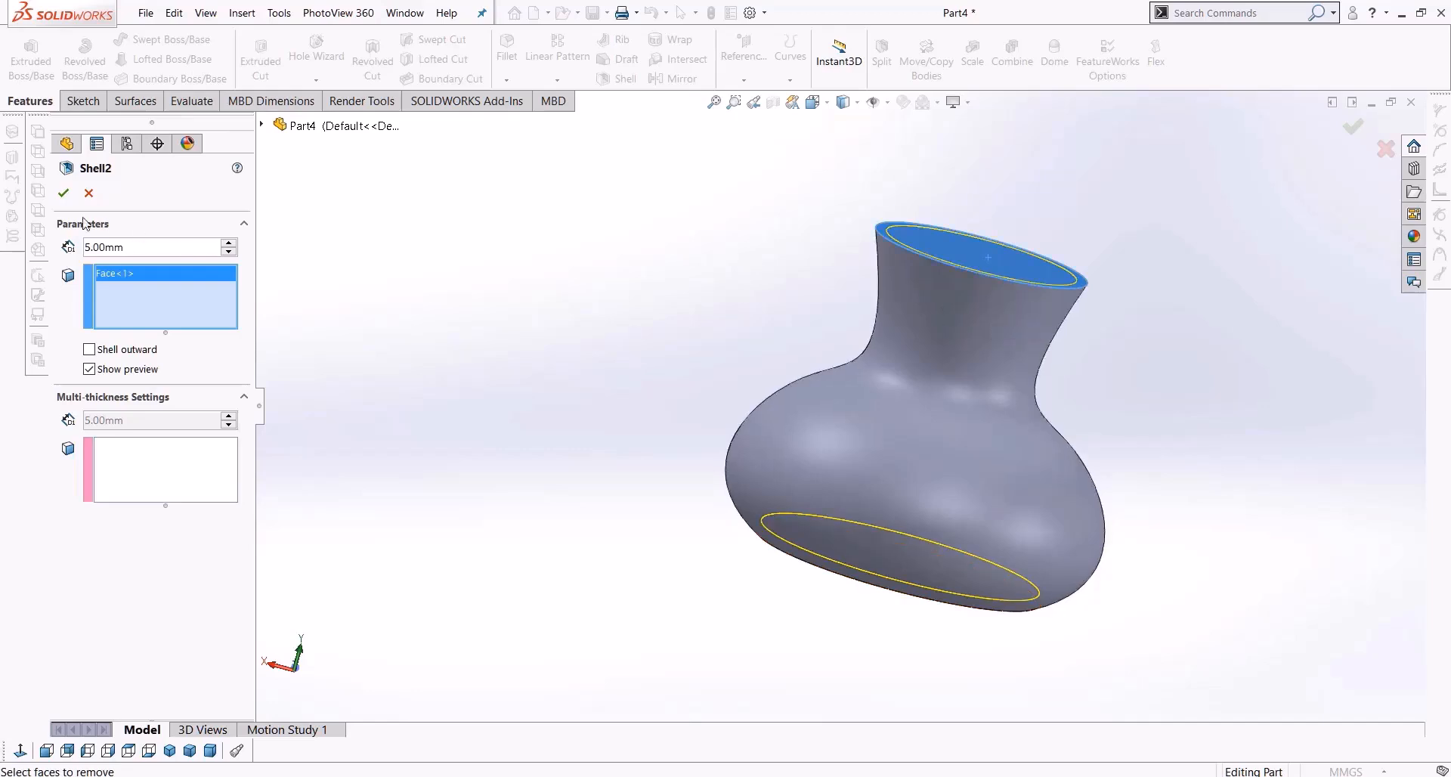
pyautogui.click(63, 194)
pyautogui.moveTo(658, 398); pyautogui.dragTo(690, 365, button='middle')
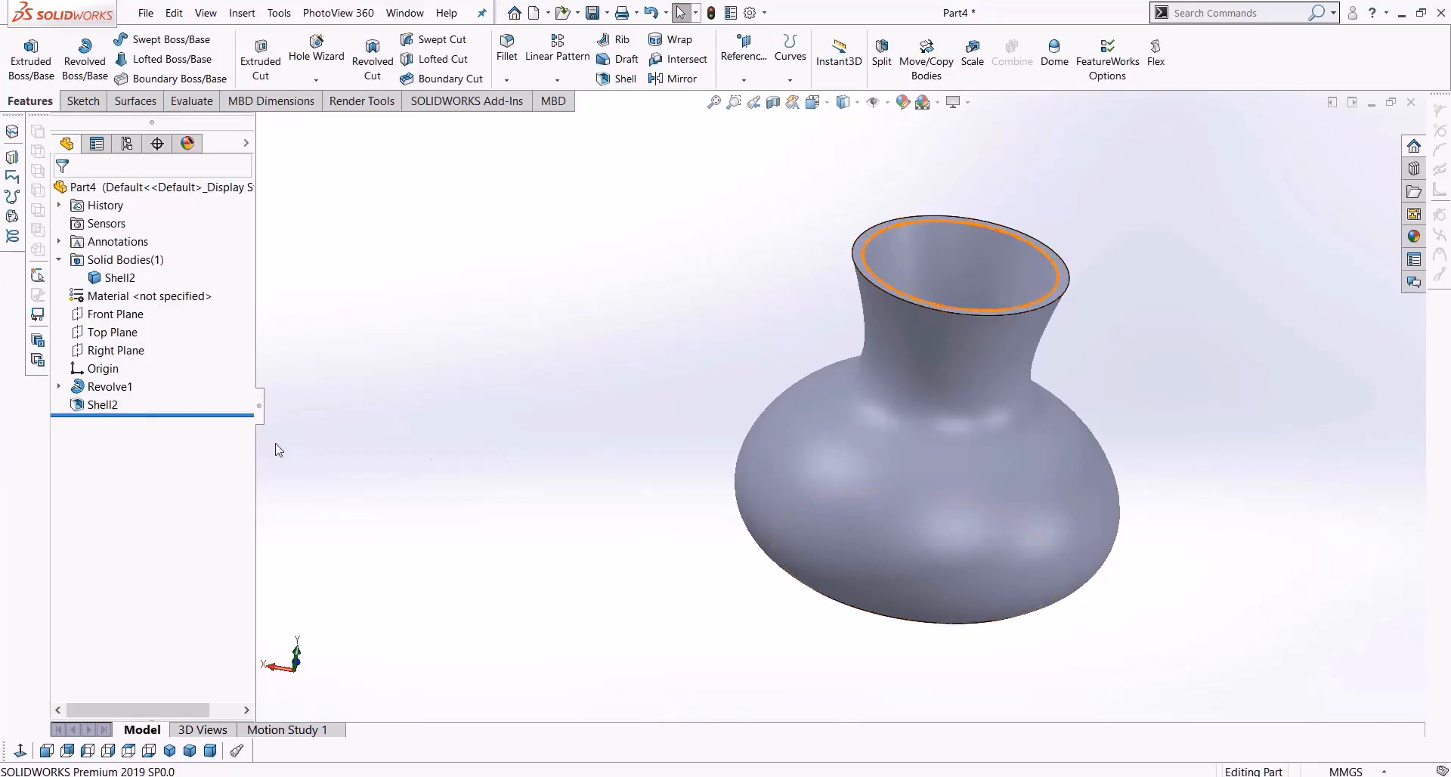
# Edit the shell to also remove the vase's flat bottom face, opening both ends
pyautogui.rightClick(104, 408)
pyautogui.click(121, 361)
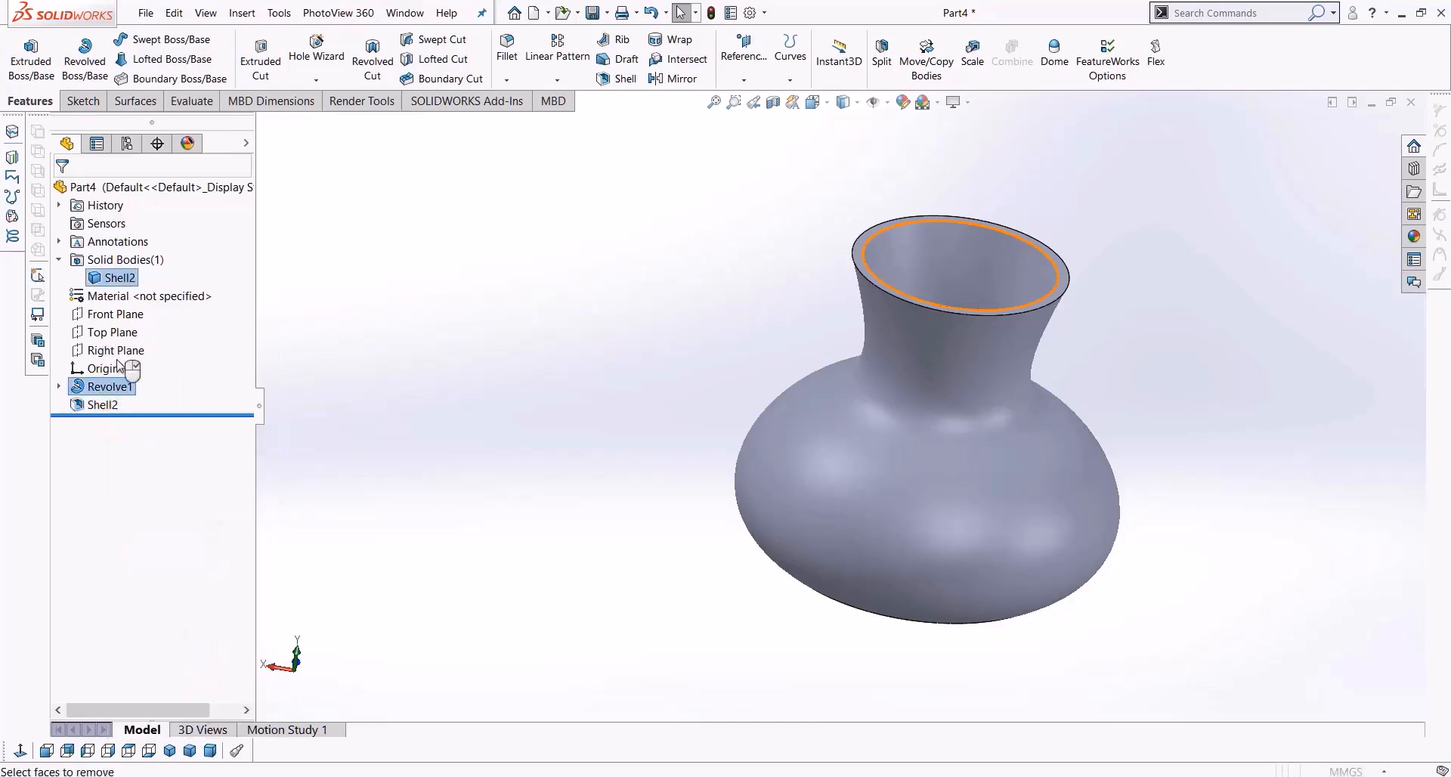
pyautogui.moveTo(660, 321); pyautogui.dragTo(662, 272, button='middle')
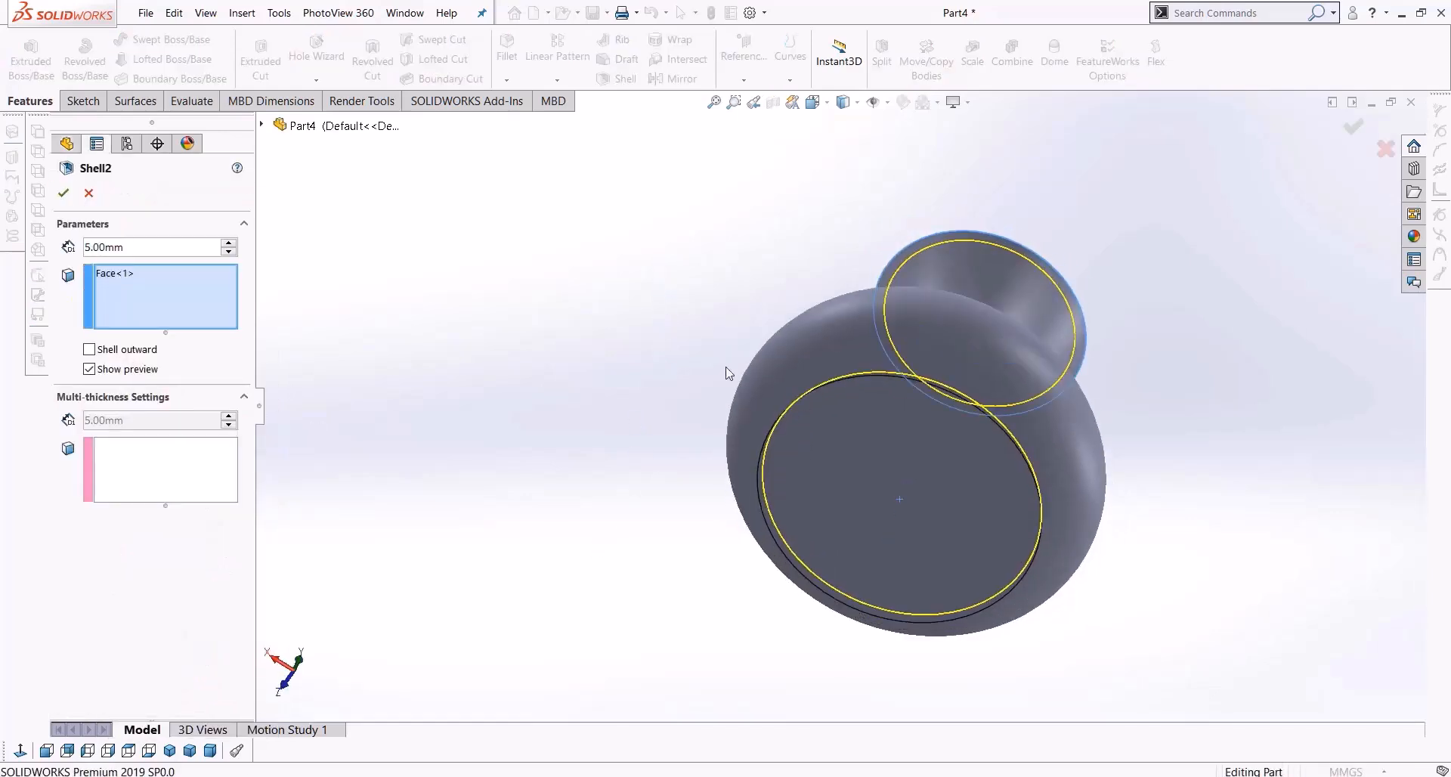
pyautogui.click(846, 481)
pyautogui.click(63, 192)
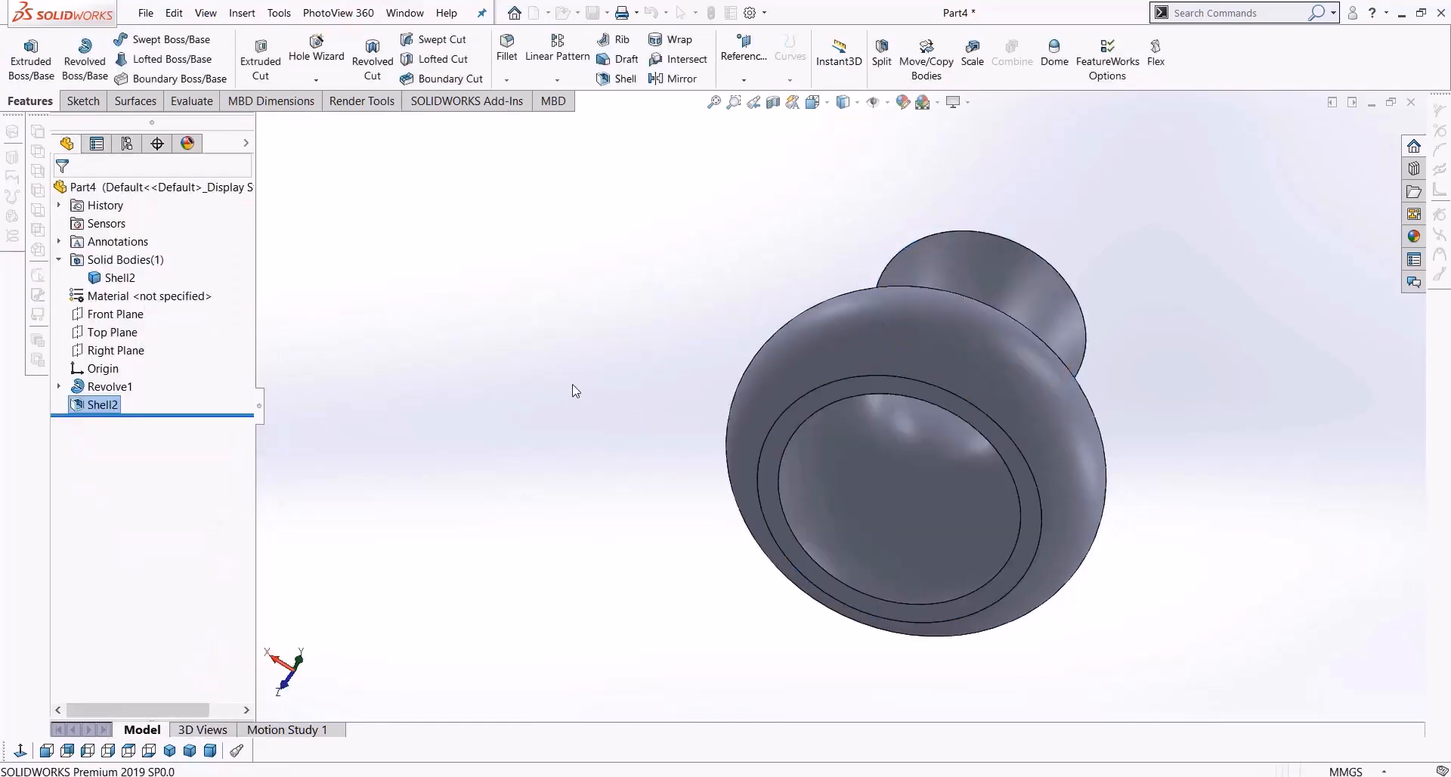
pyautogui.moveTo(563, 512); pyautogui.dragTo(460, 642, button='middle')
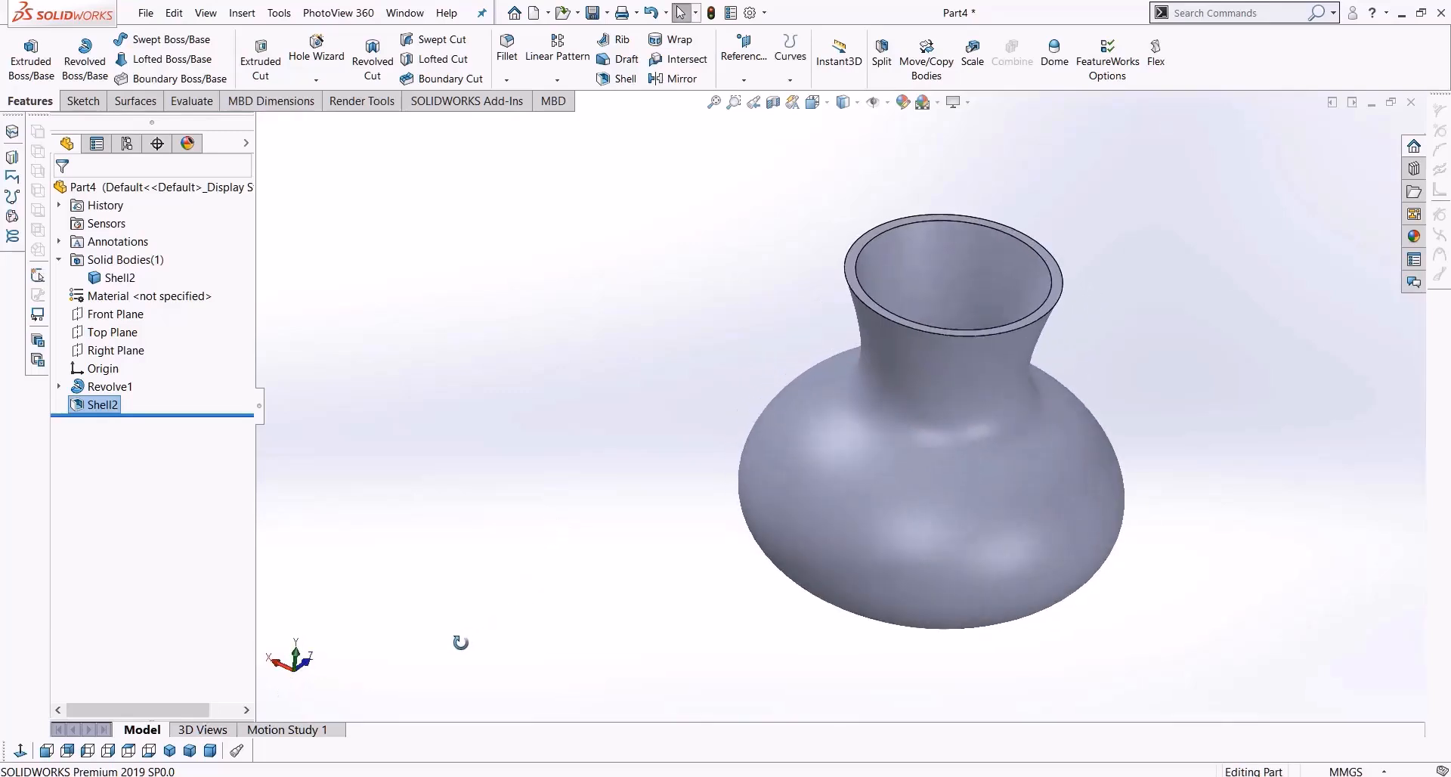
# Delete the shell feature that opens both ends of the vase
pyautogui.press('Delete')
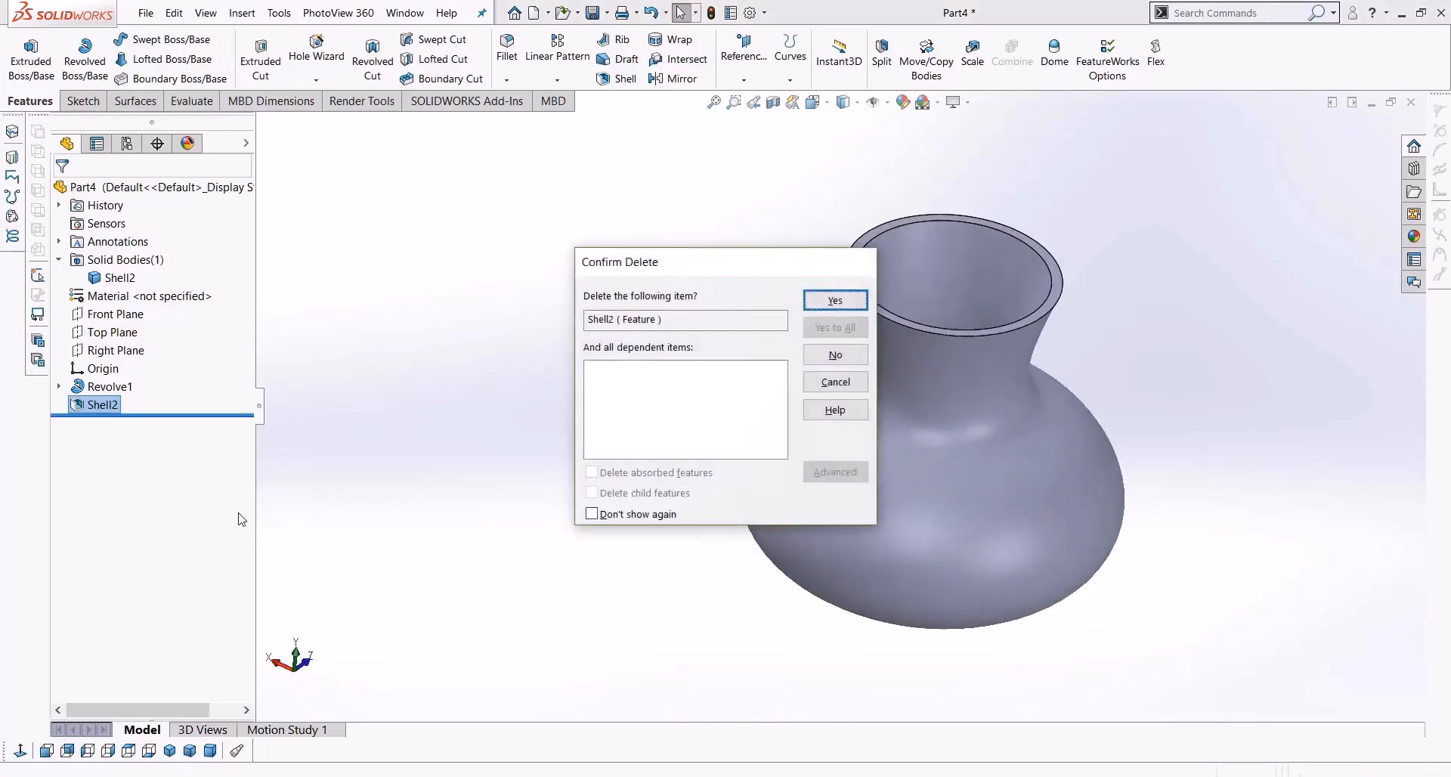
pyautogui.press('Return')
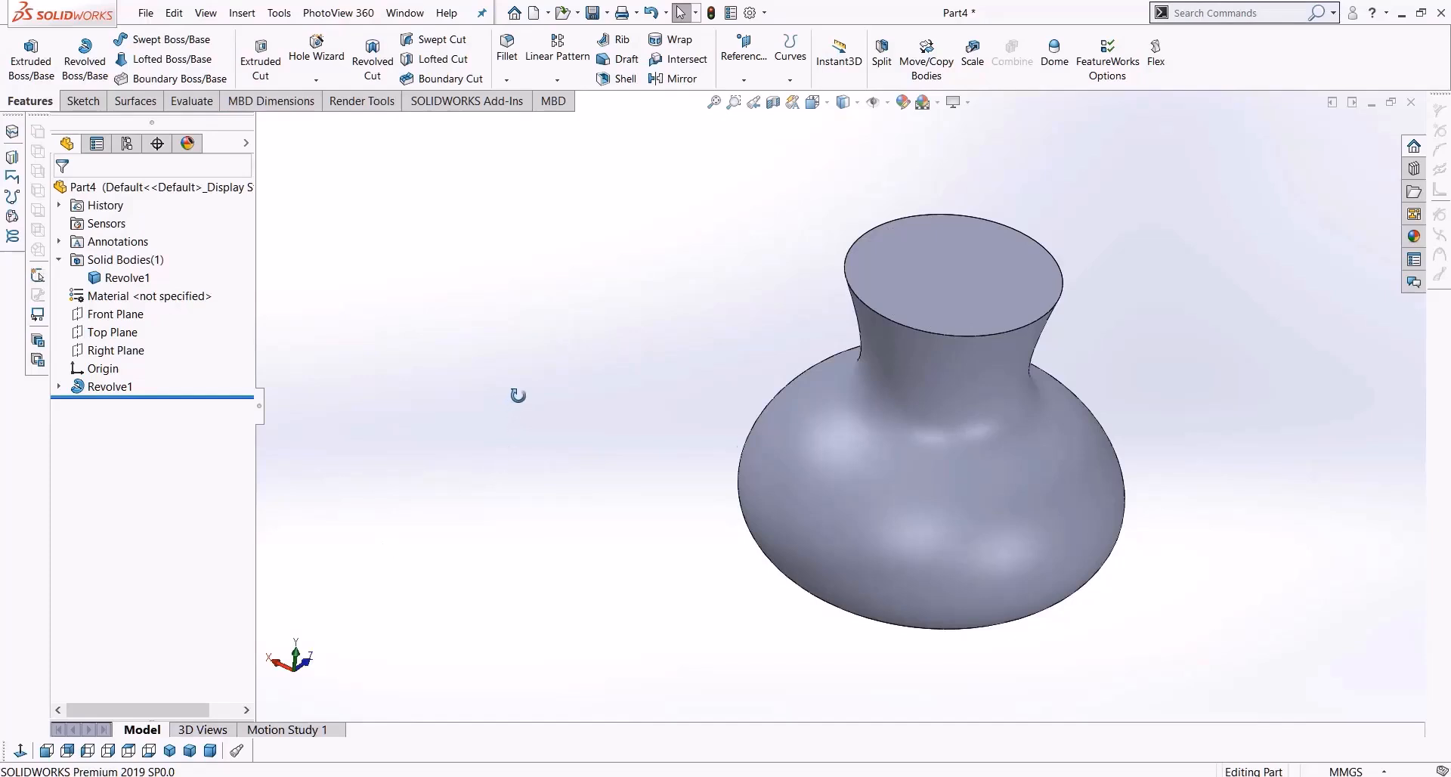
# Try to shell the vase with a 5 mm wall thickness by removing its curved side face
pyautogui.moveTo(514, 398); pyautogui.dragTo(525, 385, button='middle')
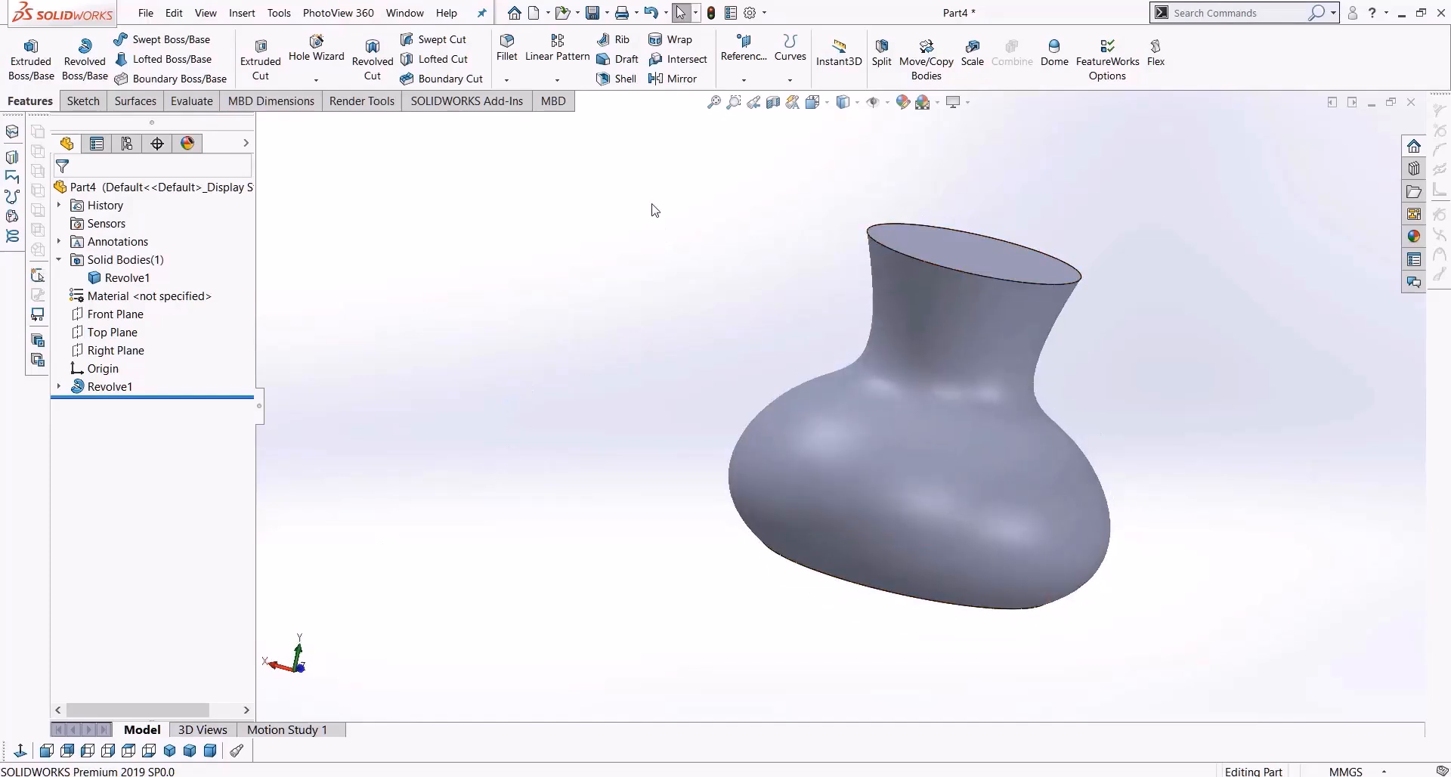
pyautogui.click(621, 79)
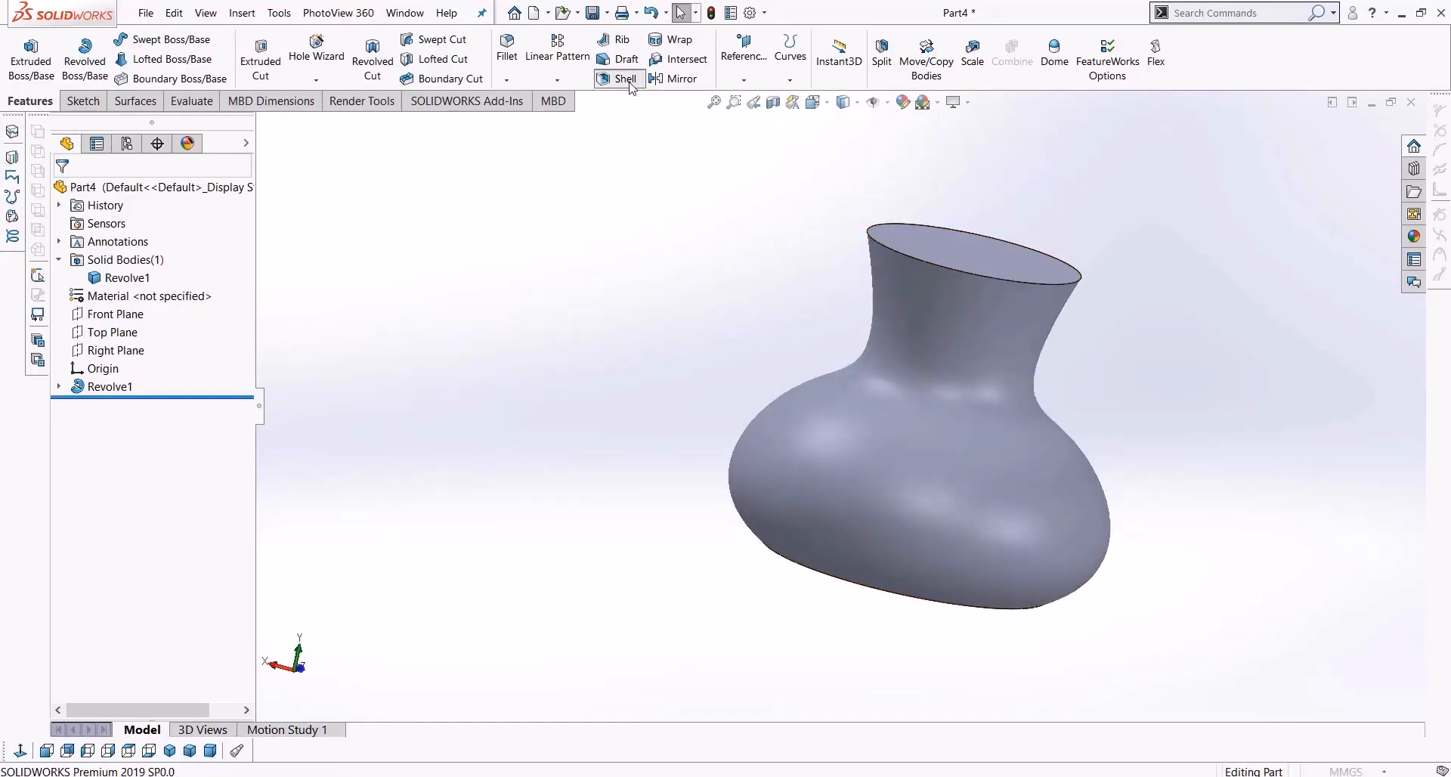
pyautogui.click(911, 374)
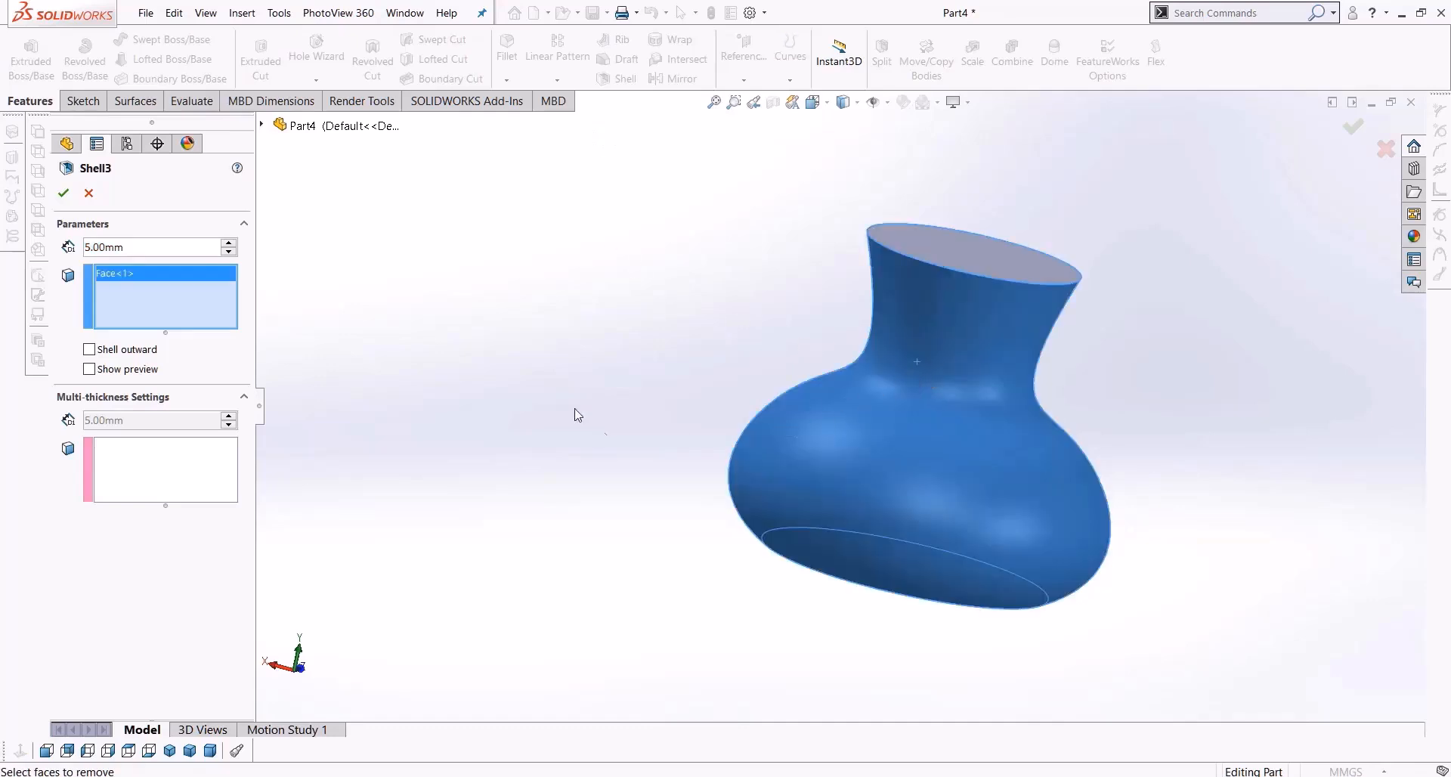
pyautogui.click(64, 194)
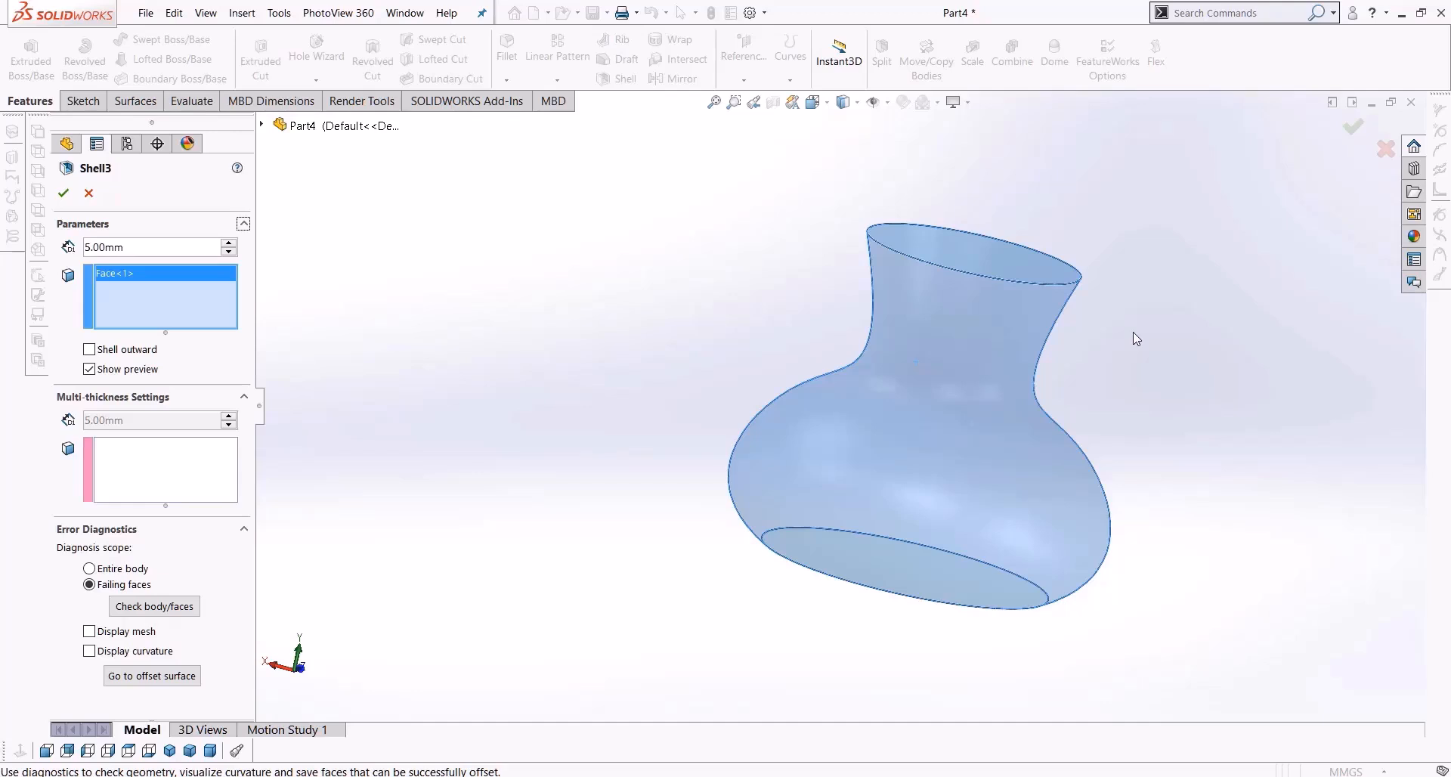
pyautogui.click(88, 193)
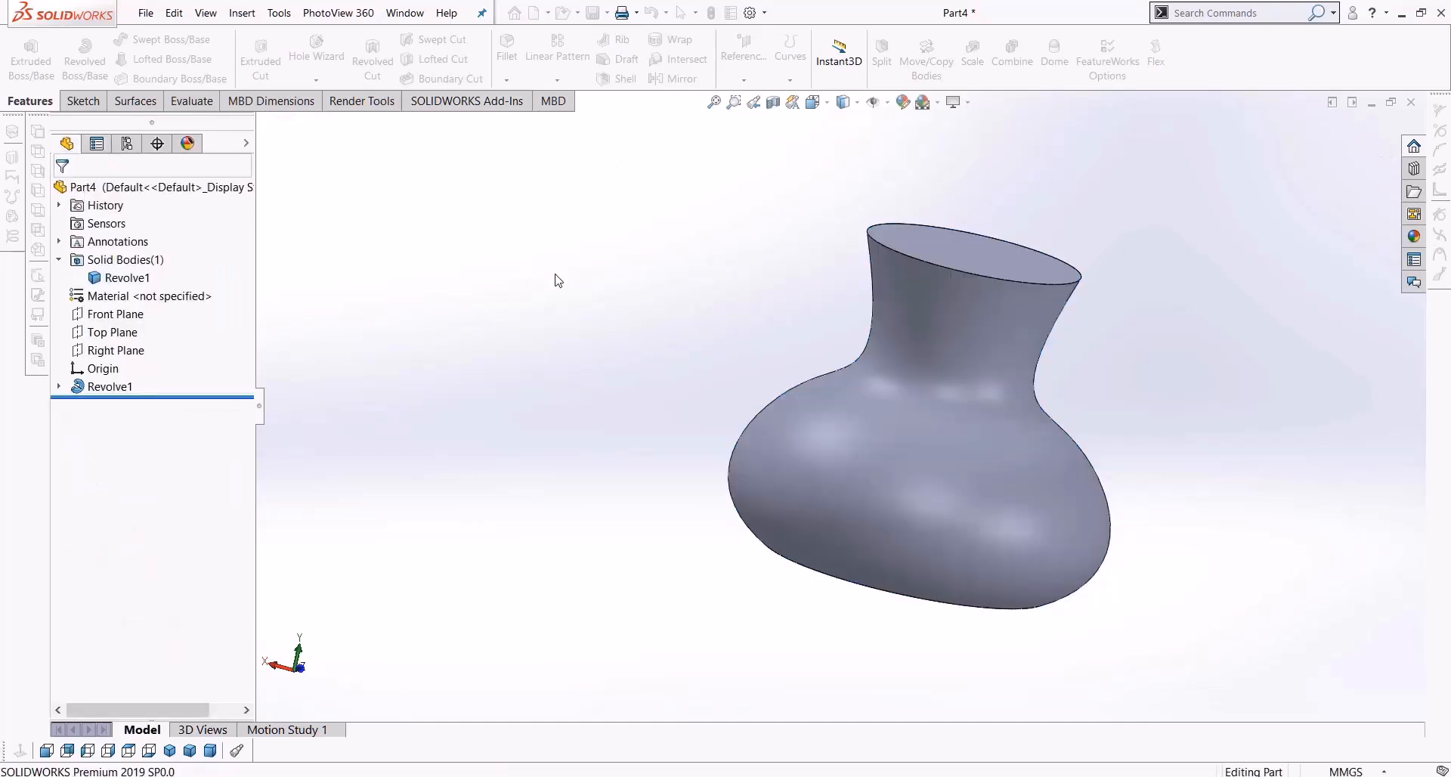
# Delete the vase's revolve feature, keeping its profile sketch
pyautogui.click(110, 386)
pyautogui.press('Delete')
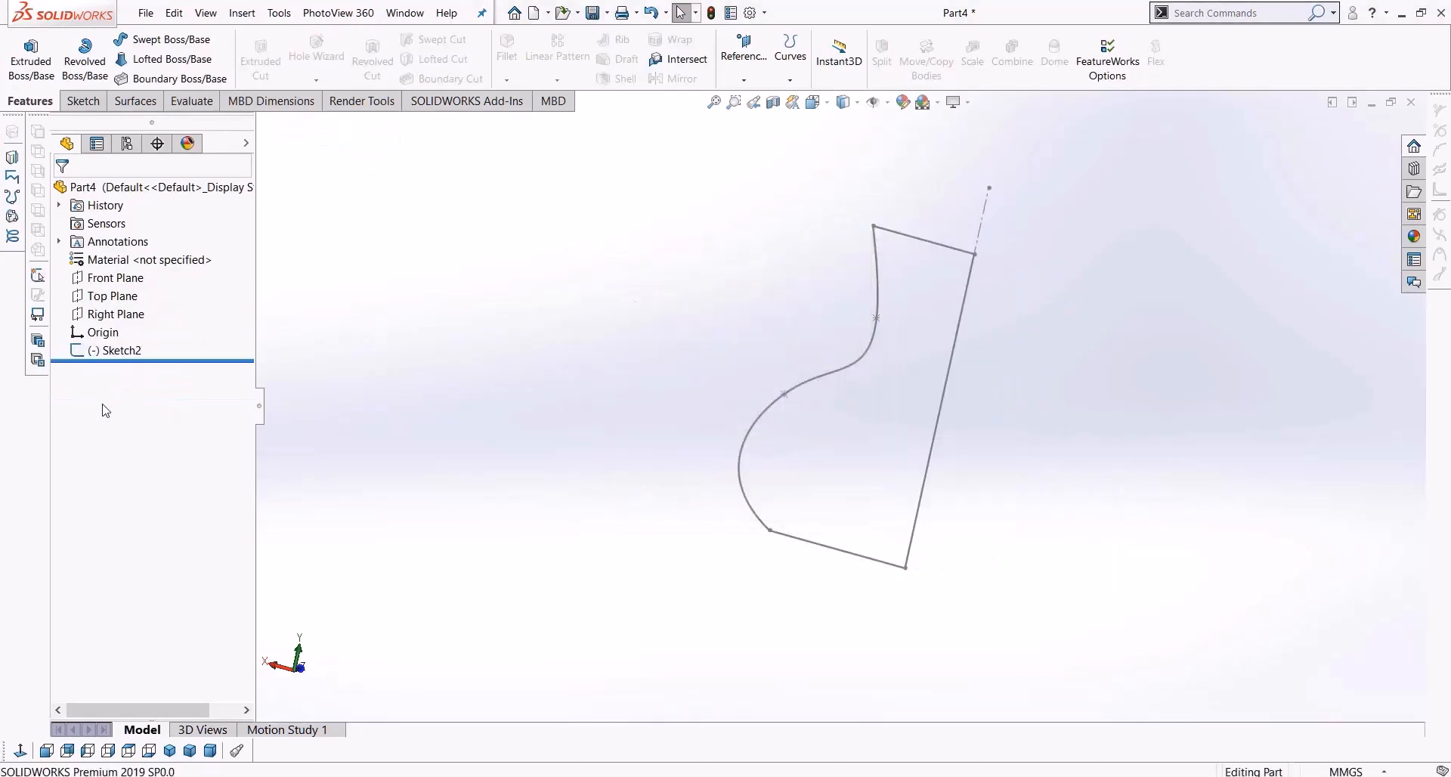
# Open the vase's profile sketch for editing and fit it in view
pyautogui.rightClick(106, 351)
pyautogui.click(113, 327)
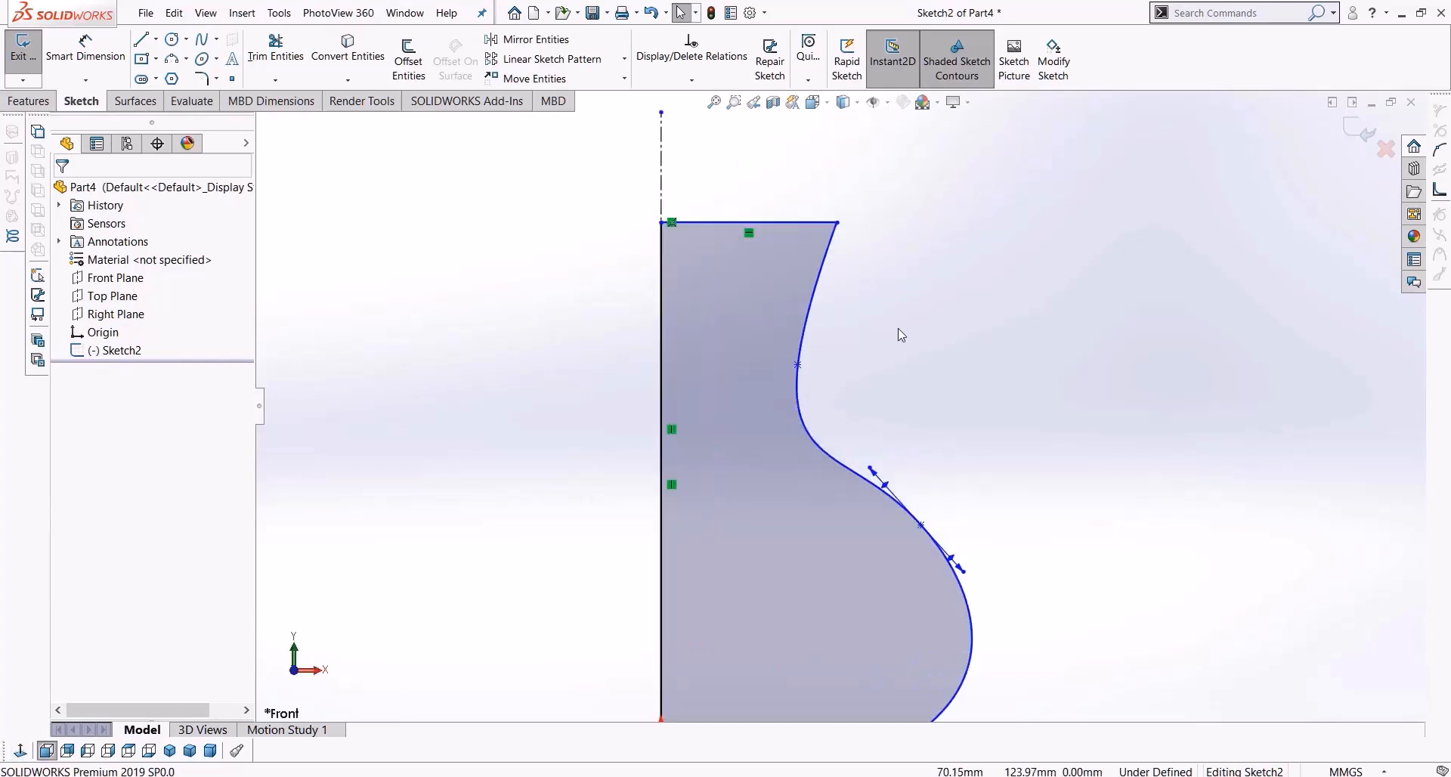
pyautogui.press('f')
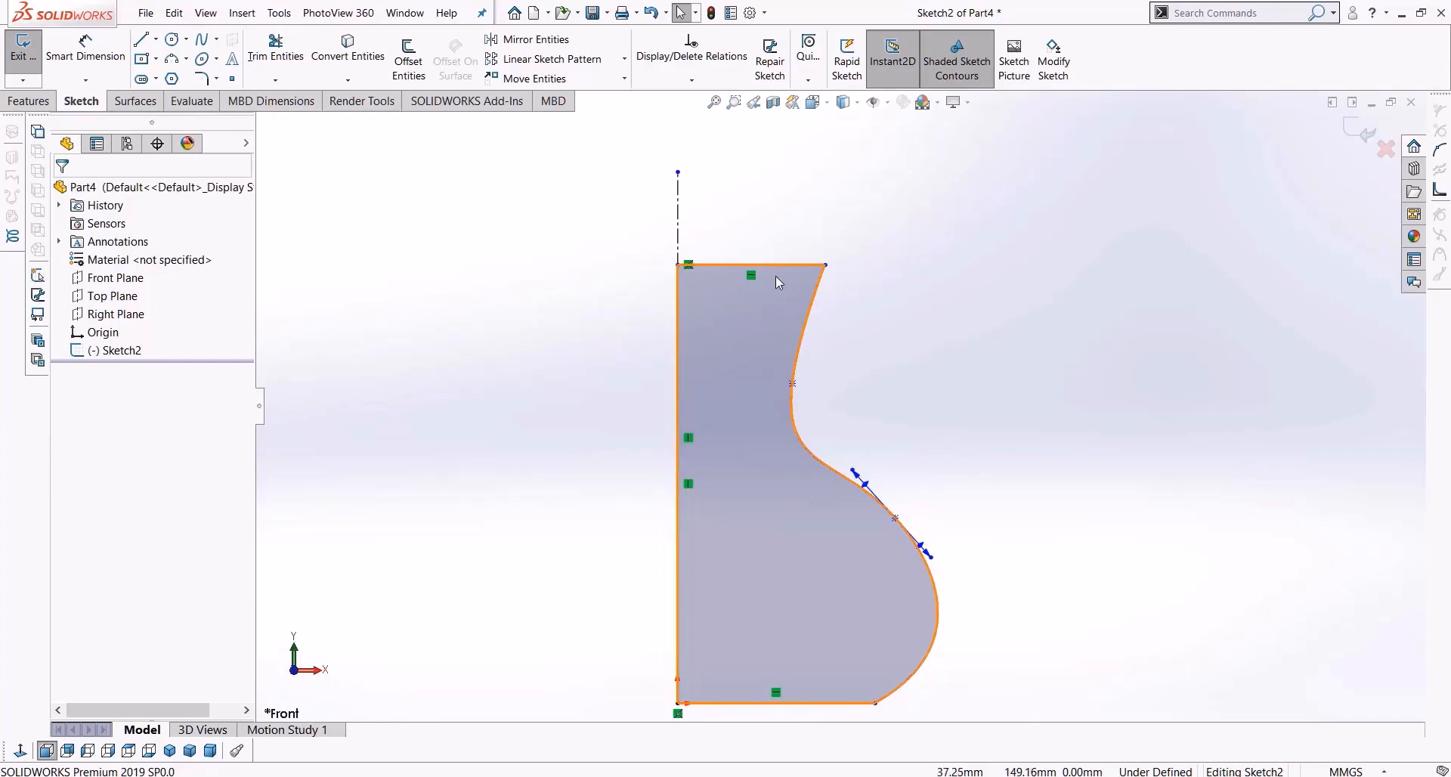
# Try to sketch a freehand spline inside the profile, following the vase's curved side as an inner wall
pyautogui.click(202, 39)
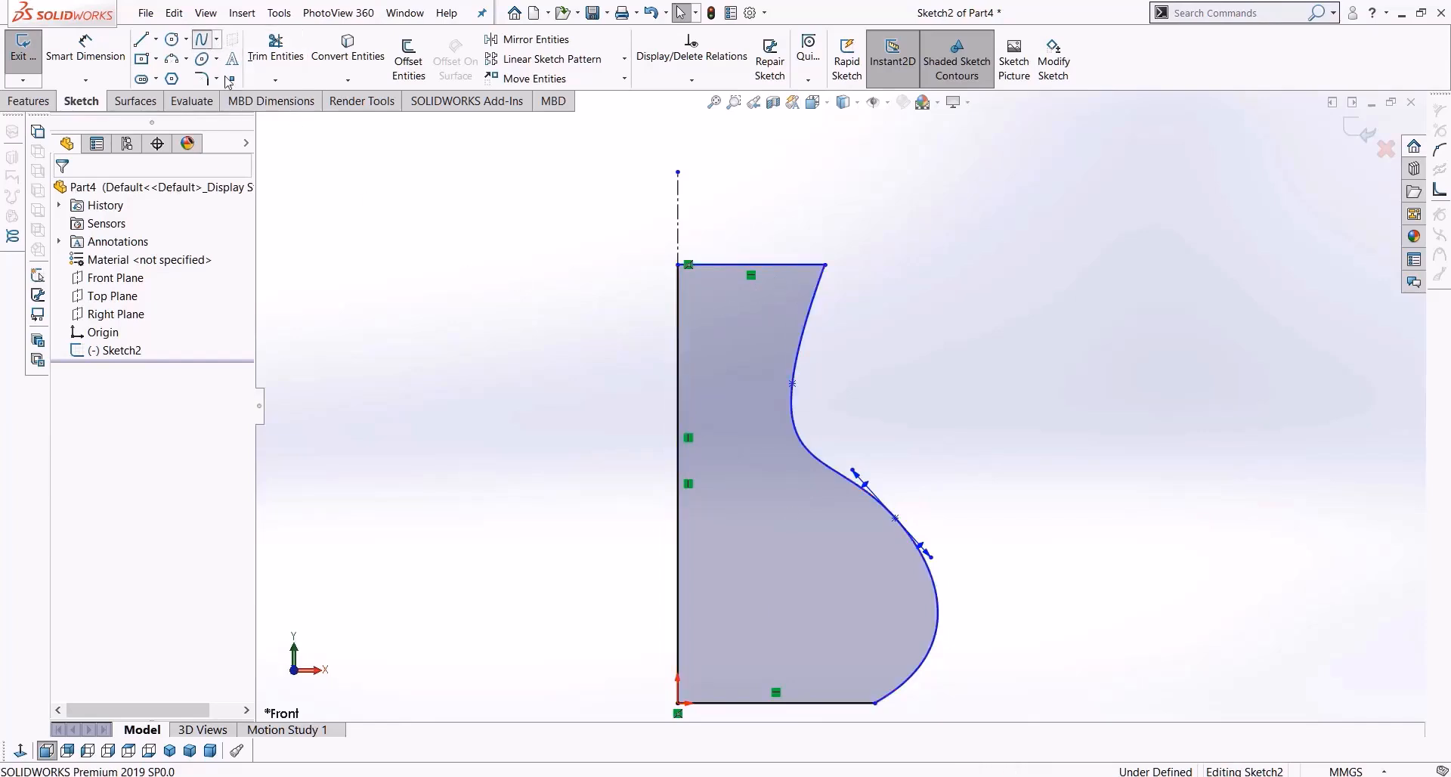
pyautogui.scroll(-2, 821, 646)
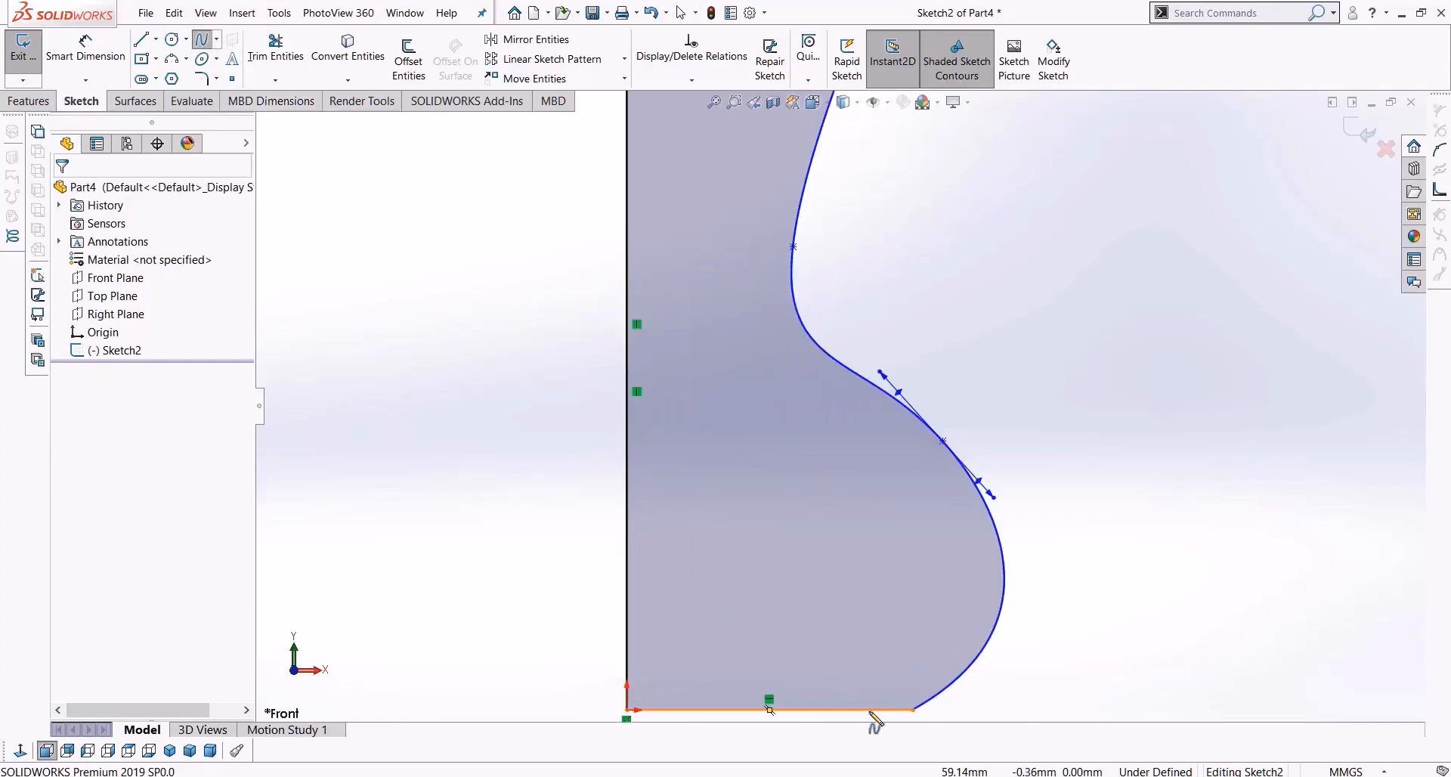
pyautogui.click(879, 673)
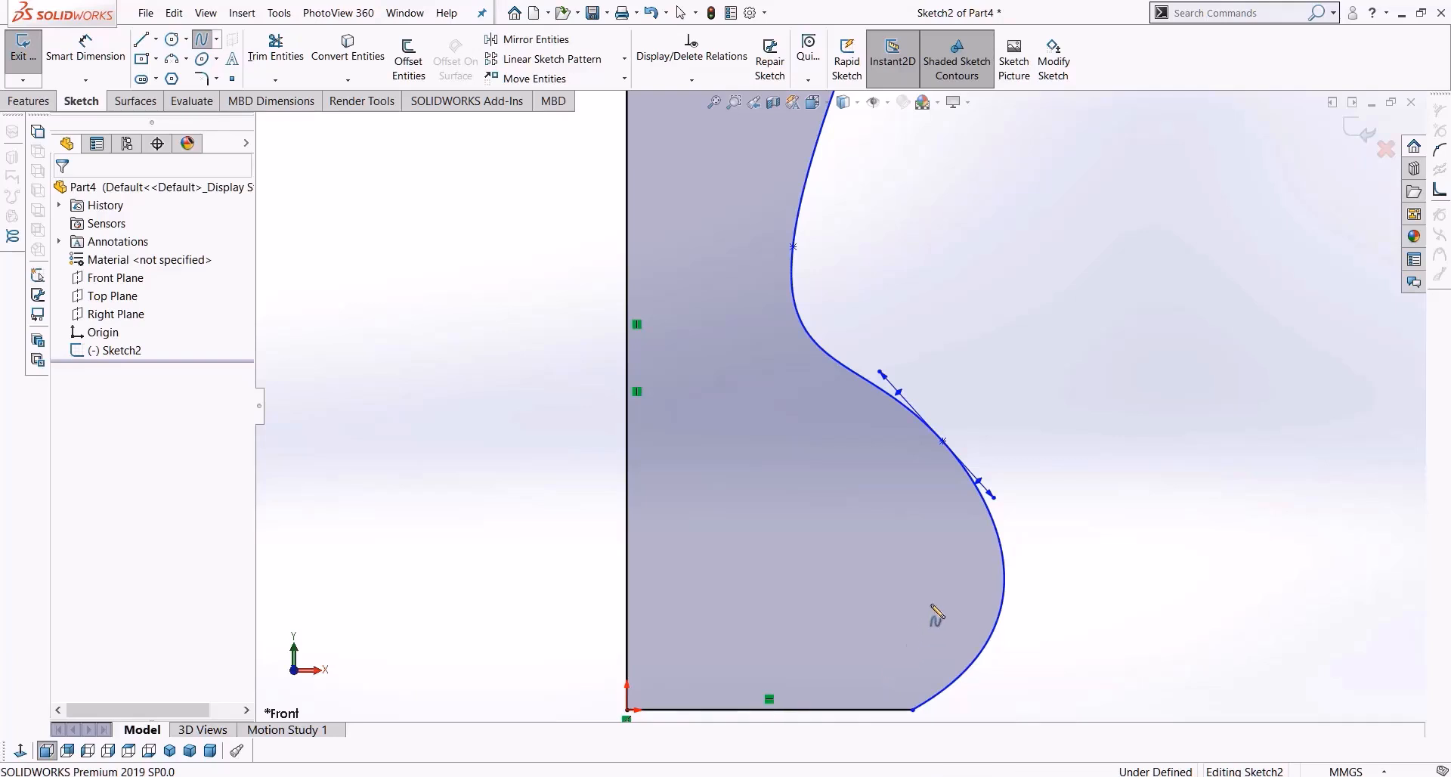
pyautogui.click(958, 570)
pyautogui.click(887, 440)
pyautogui.click(746, 314)
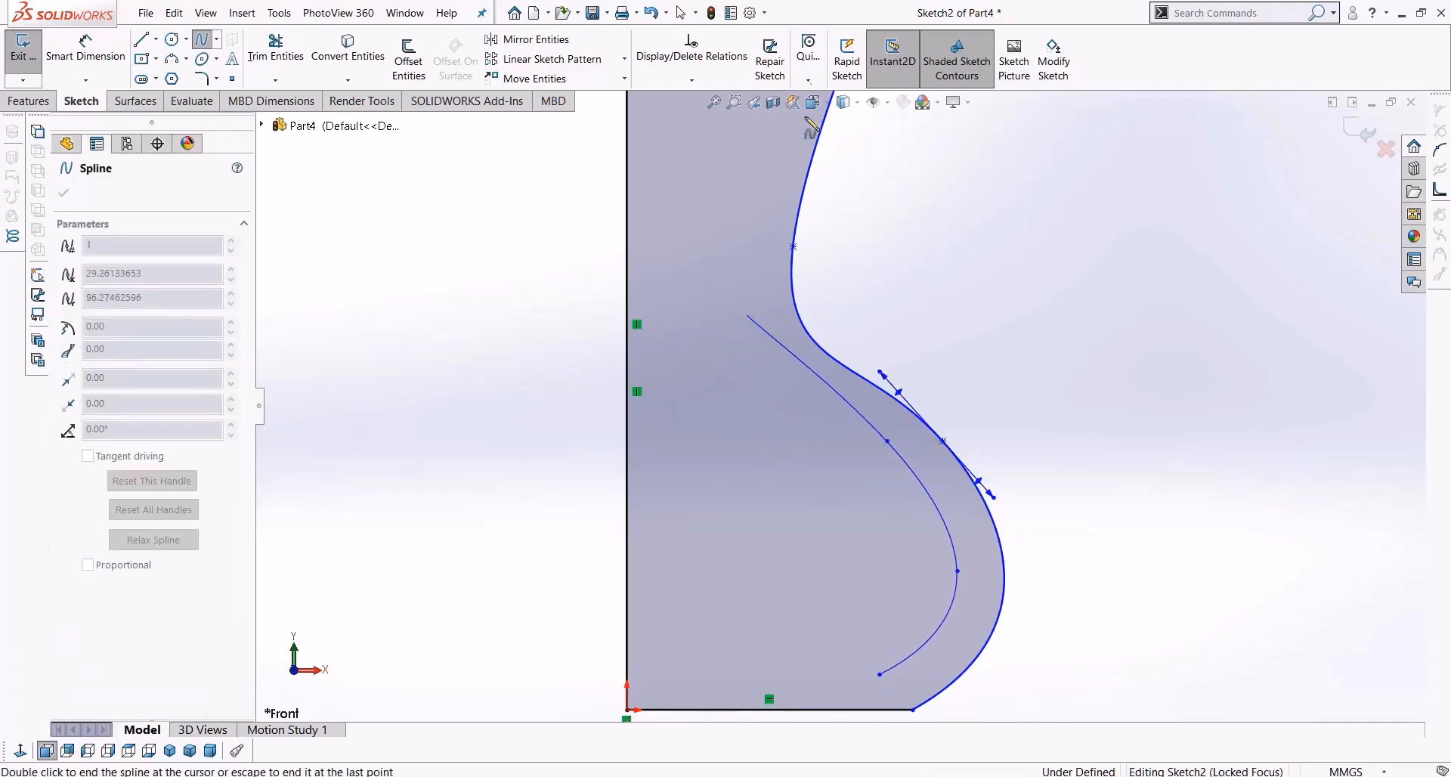
pyautogui.scroll(2, 799, 181)
pyautogui.scroll(-1, 804, 193)
pyautogui.click(806, 197)
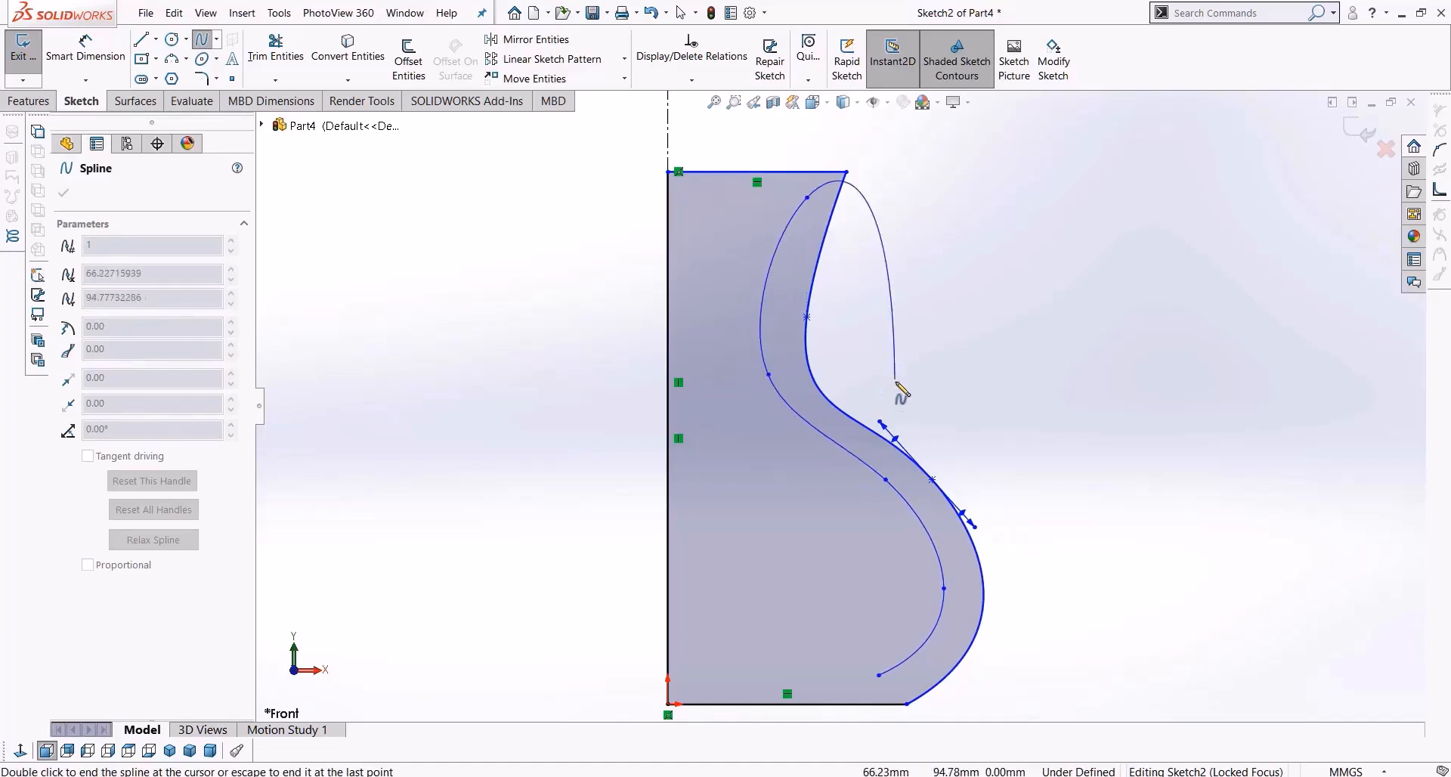
pyautogui.doubleClick(903, 505)
pyautogui.press('Delete')
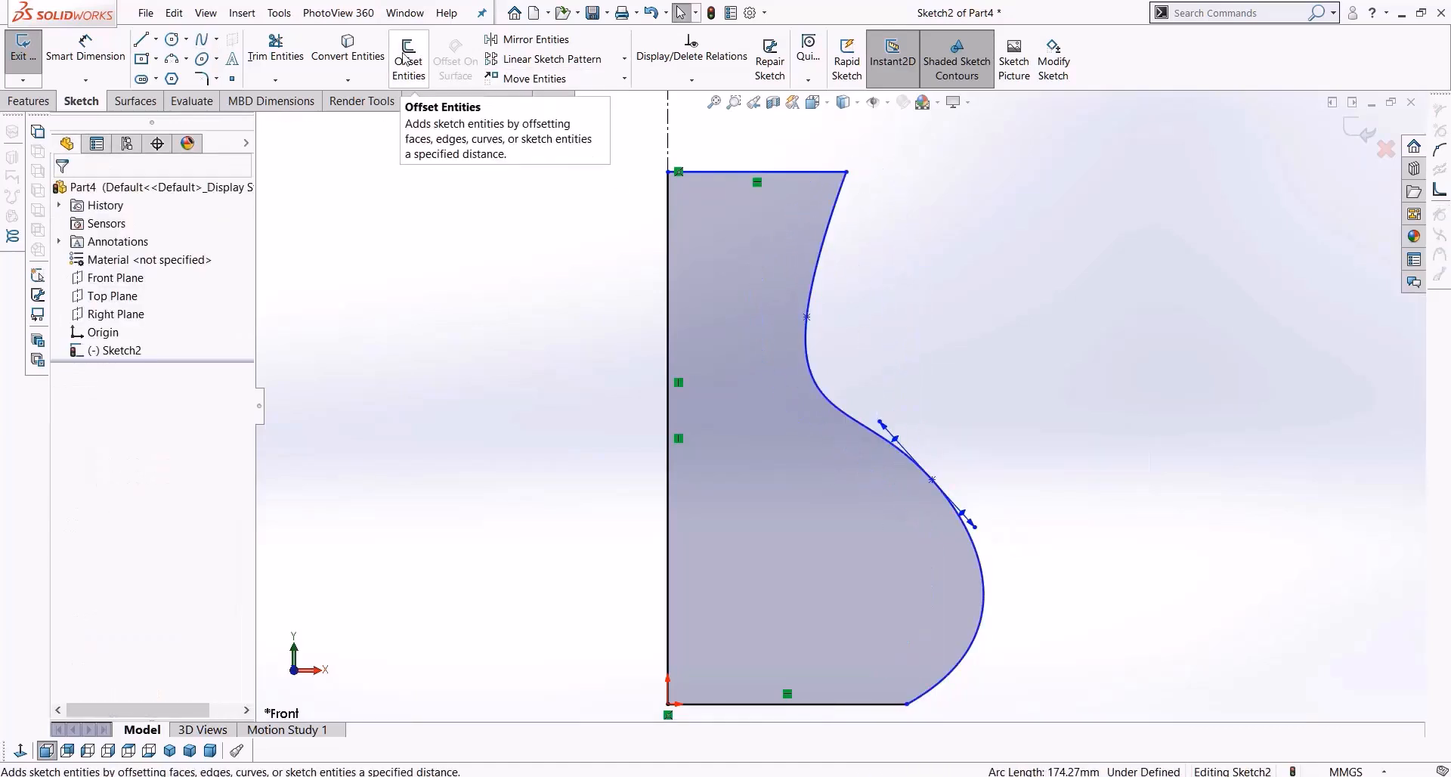
# Offset only the curved side spline 5 mm inward, with chain selection off and the direction reversed
pyautogui.click(408, 56)
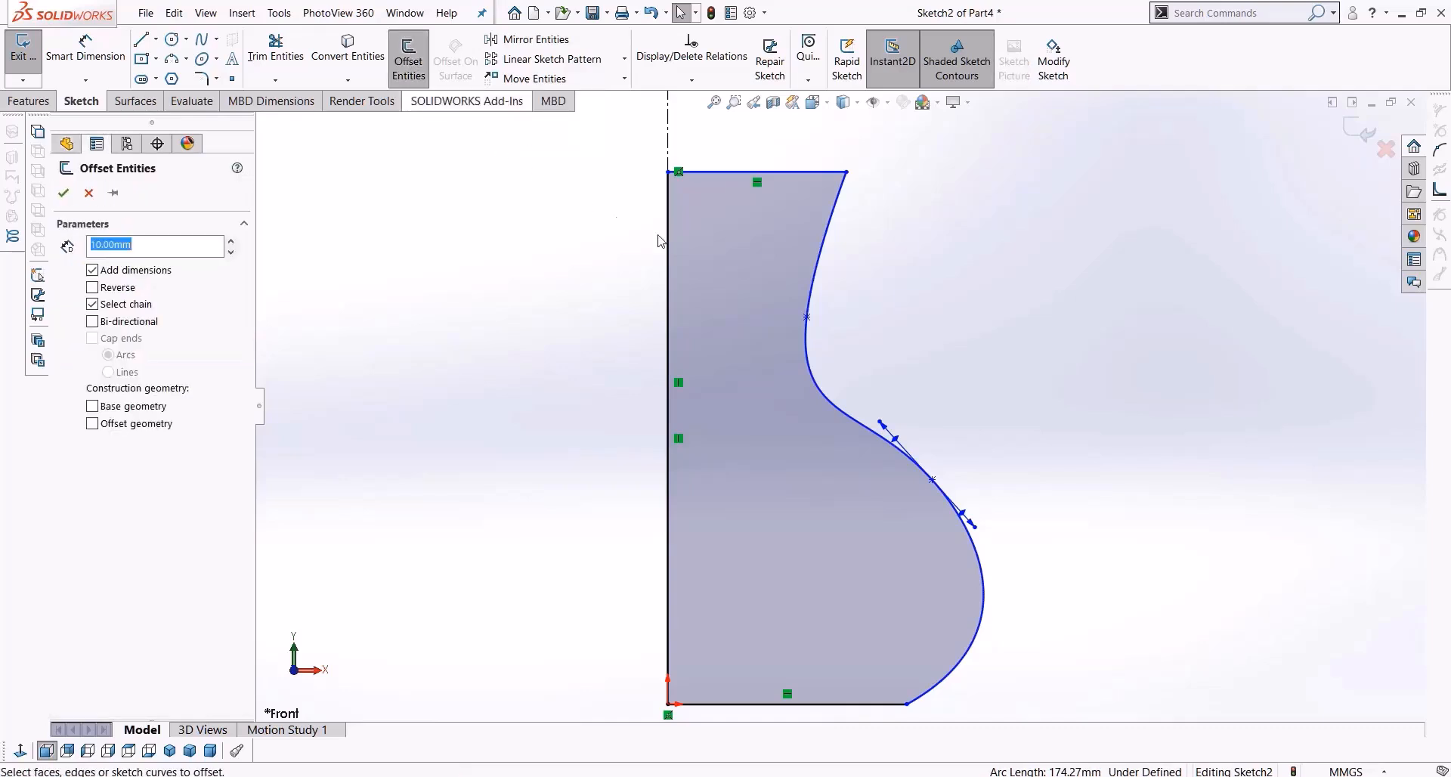
pyautogui.click(827, 244)
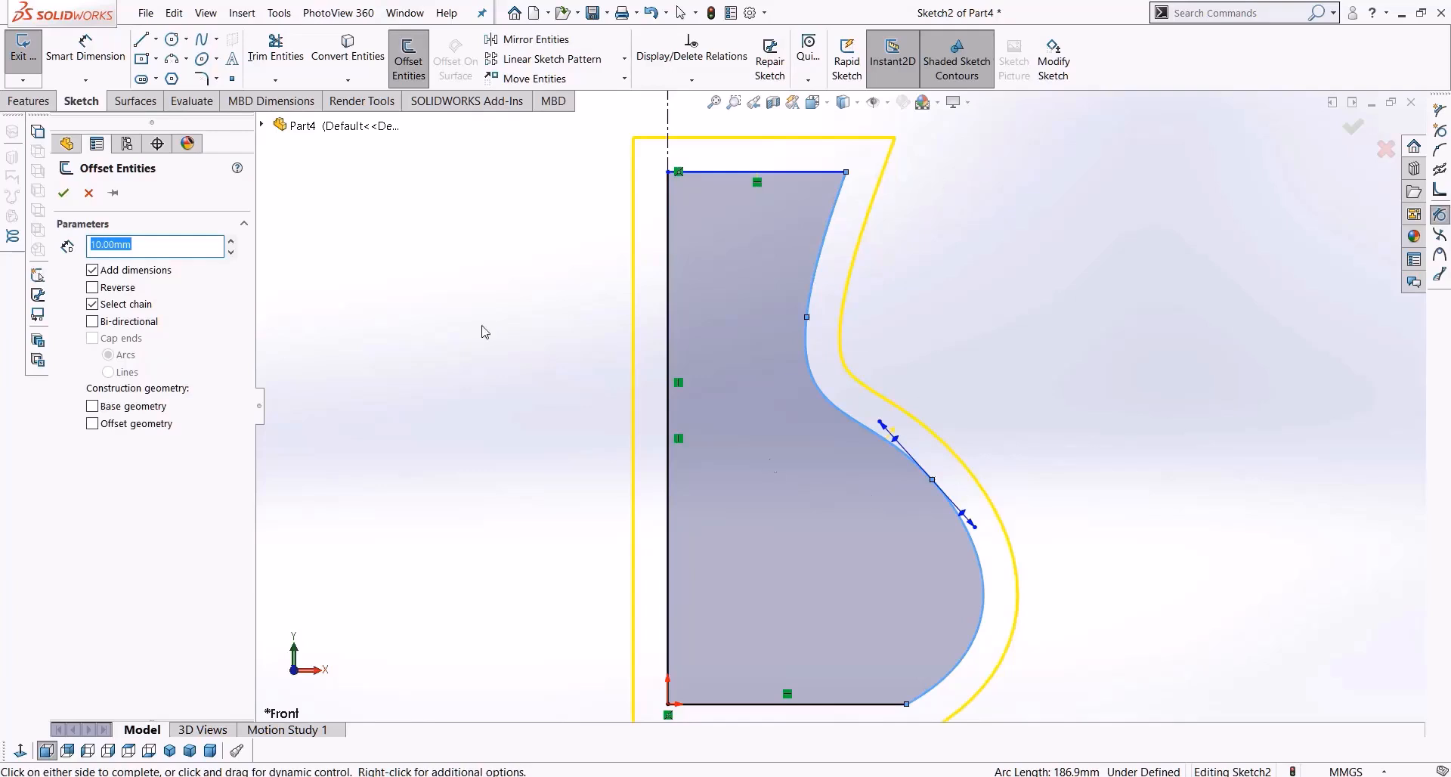
pyautogui.write('5')
pyautogui.press('Return')
pyautogui.click(93, 287)
pyautogui.click(128, 290)
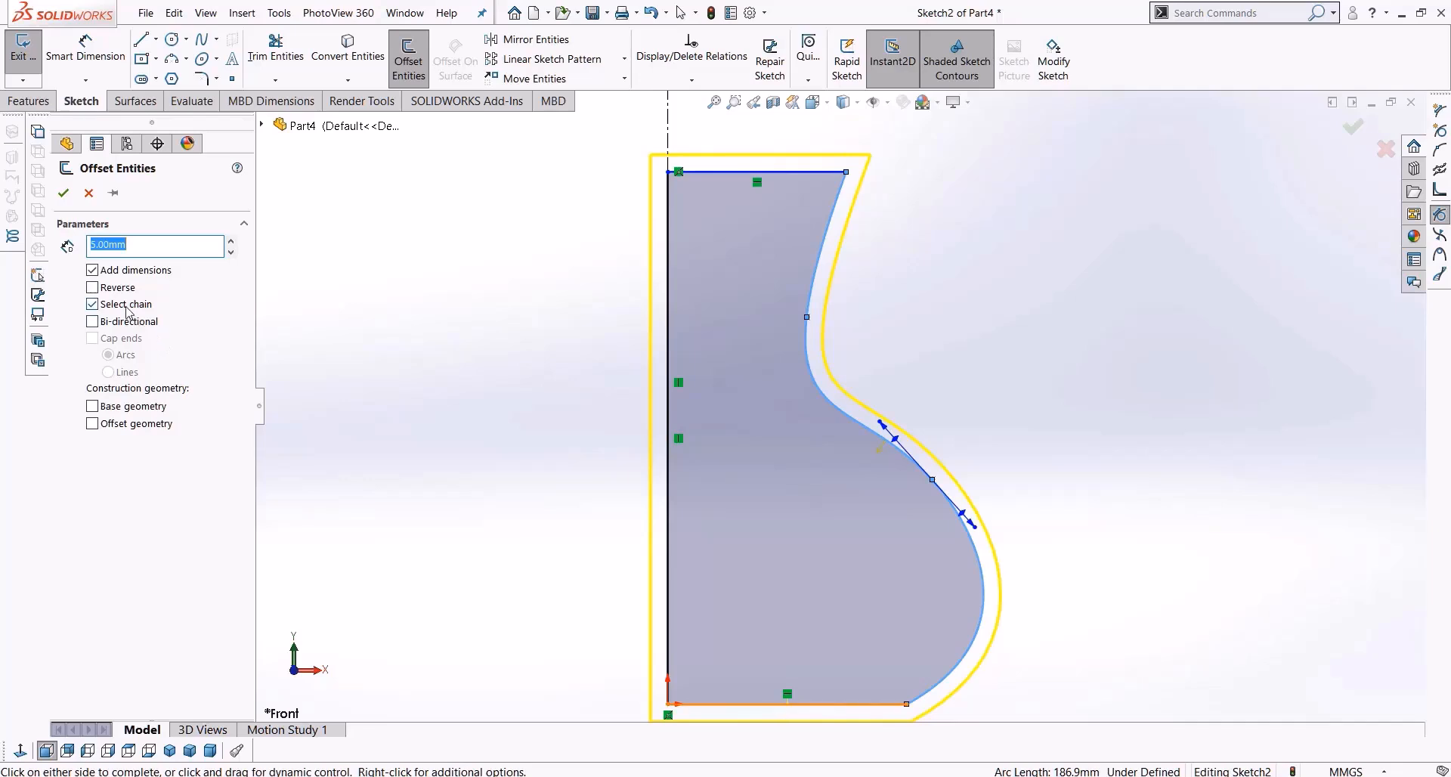
pyautogui.click(92, 304)
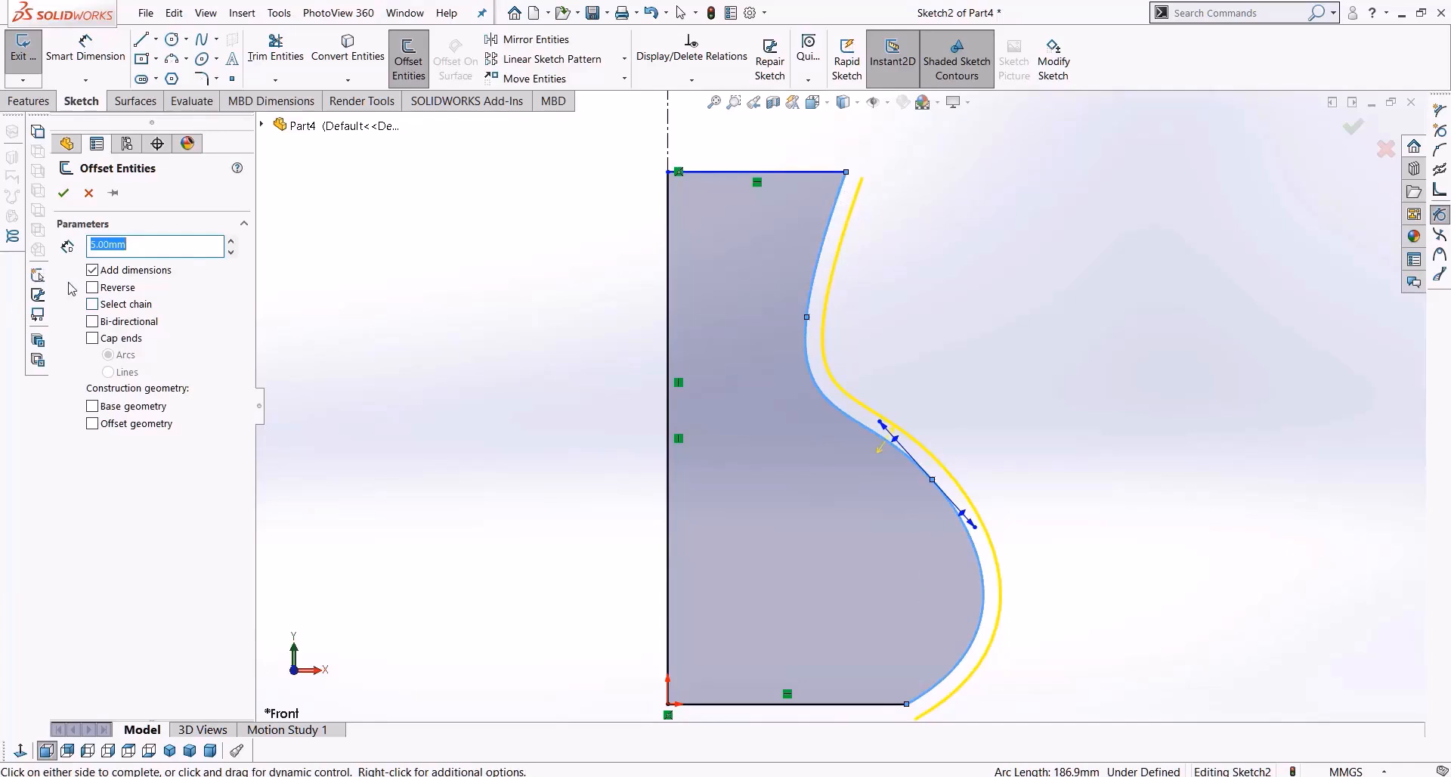
pyautogui.click(109, 288)
pyautogui.click(109, 288)
pyautogui.click(110, 290)
pyautogui.click(64, 192)
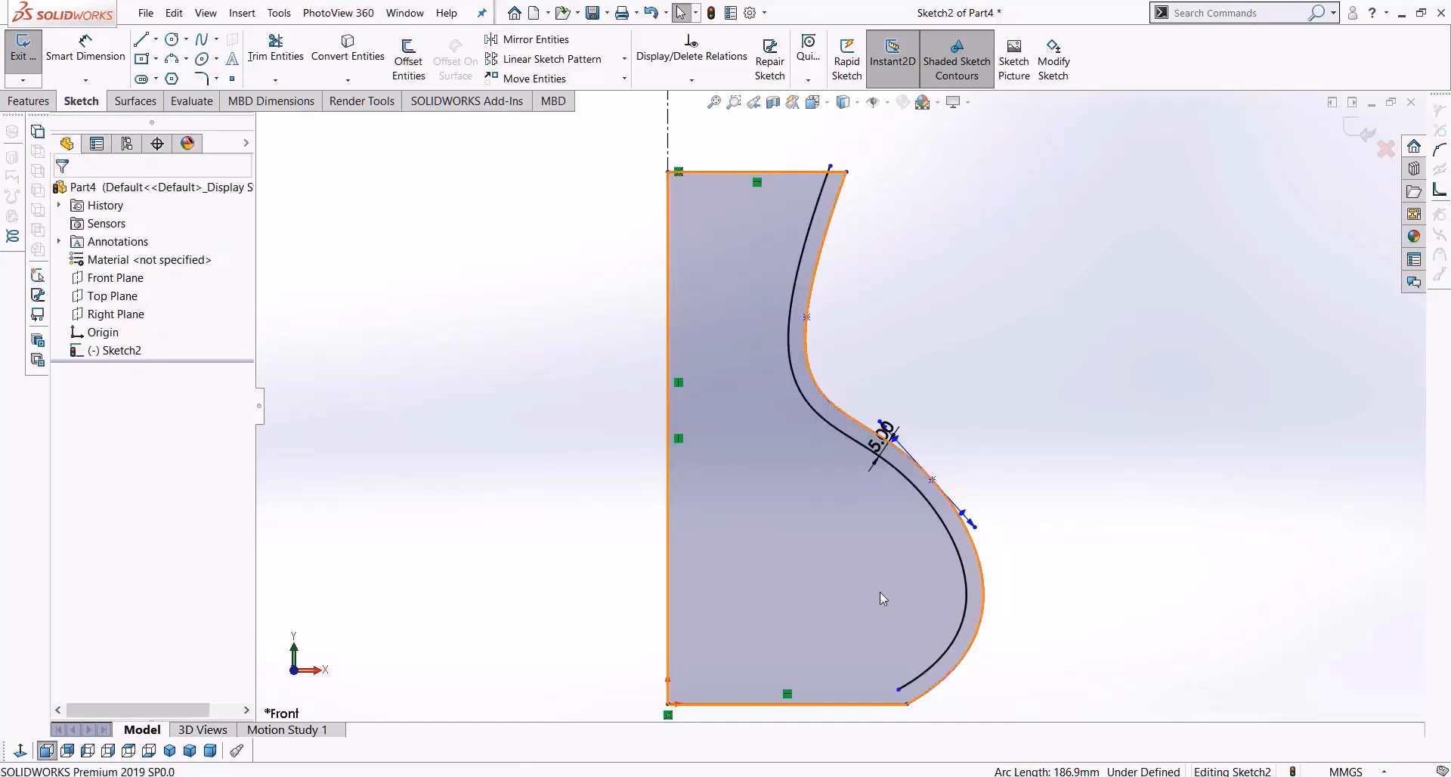
# Trim the profile's top edge back to the offset curve and remove the curve's overhang above the rim
pyautogui.scroll(-5, 874, 275)
pyautogui.scroll(-2, 747, 263)
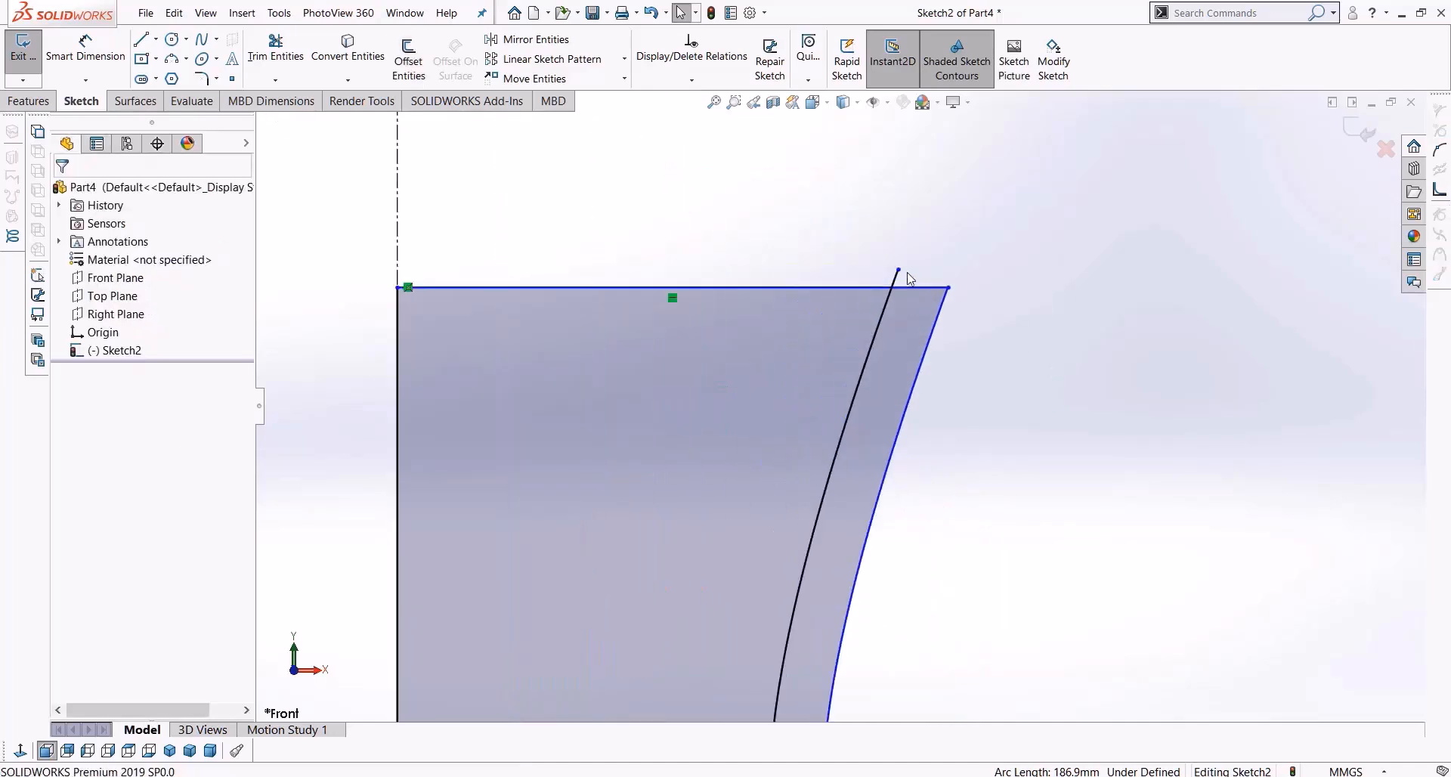
pyautogui.click(275, 52)
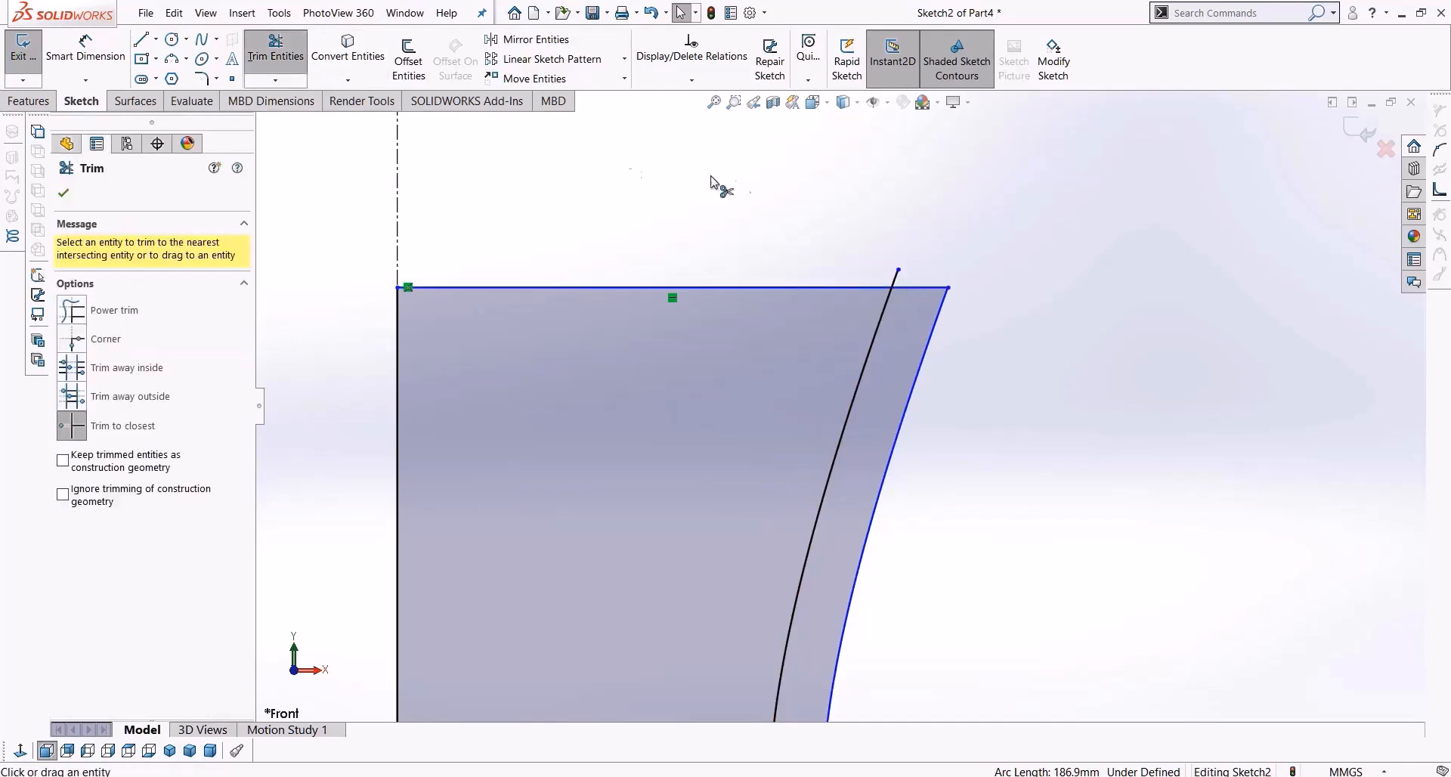
pyautogui.click(857, 288)
pyautogui.scroll(5, 720, 527)
pyautogui.scroll(-3, 869, 652)
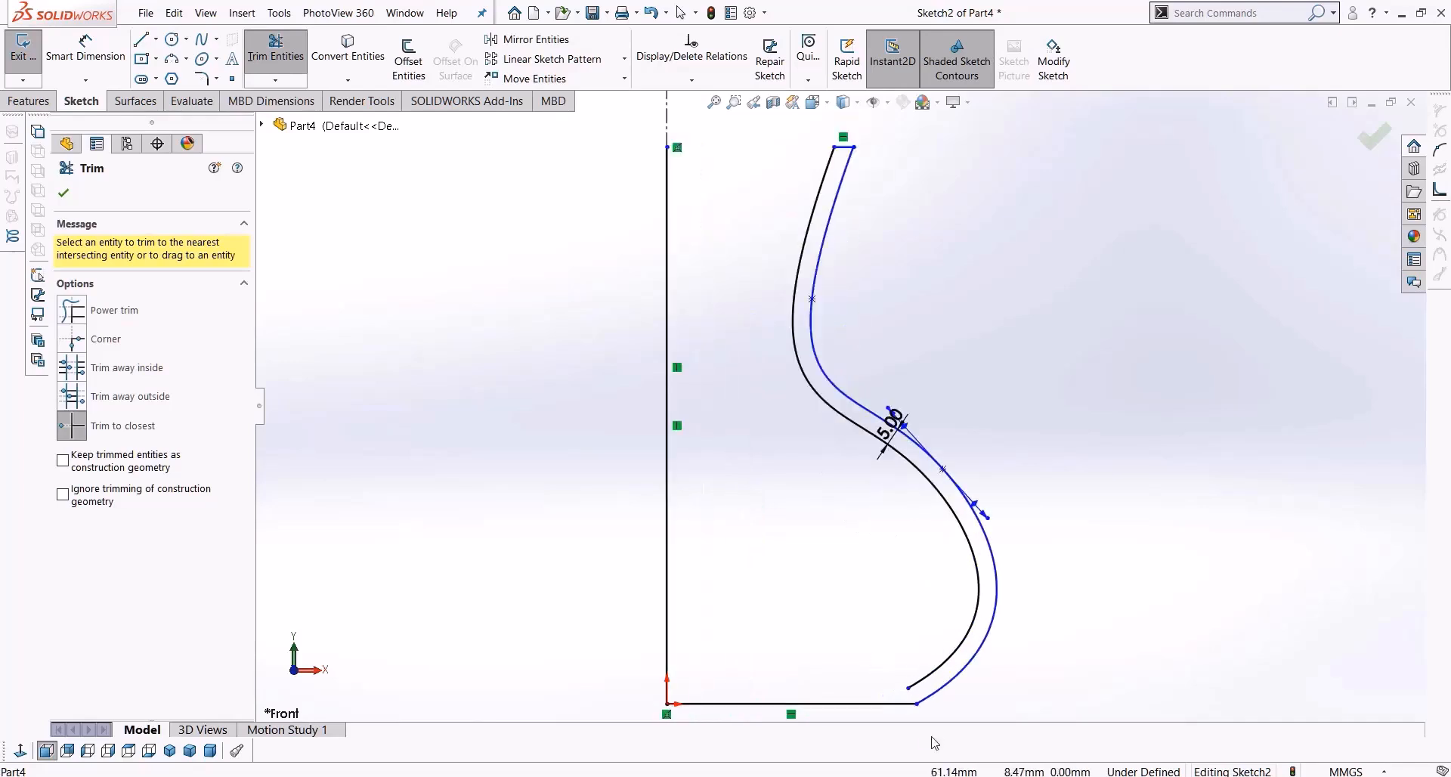
# Sketch a horizontal inner floor line from the offset curve's lower end to the vertical axis line
pyautogui.click(141, 39)
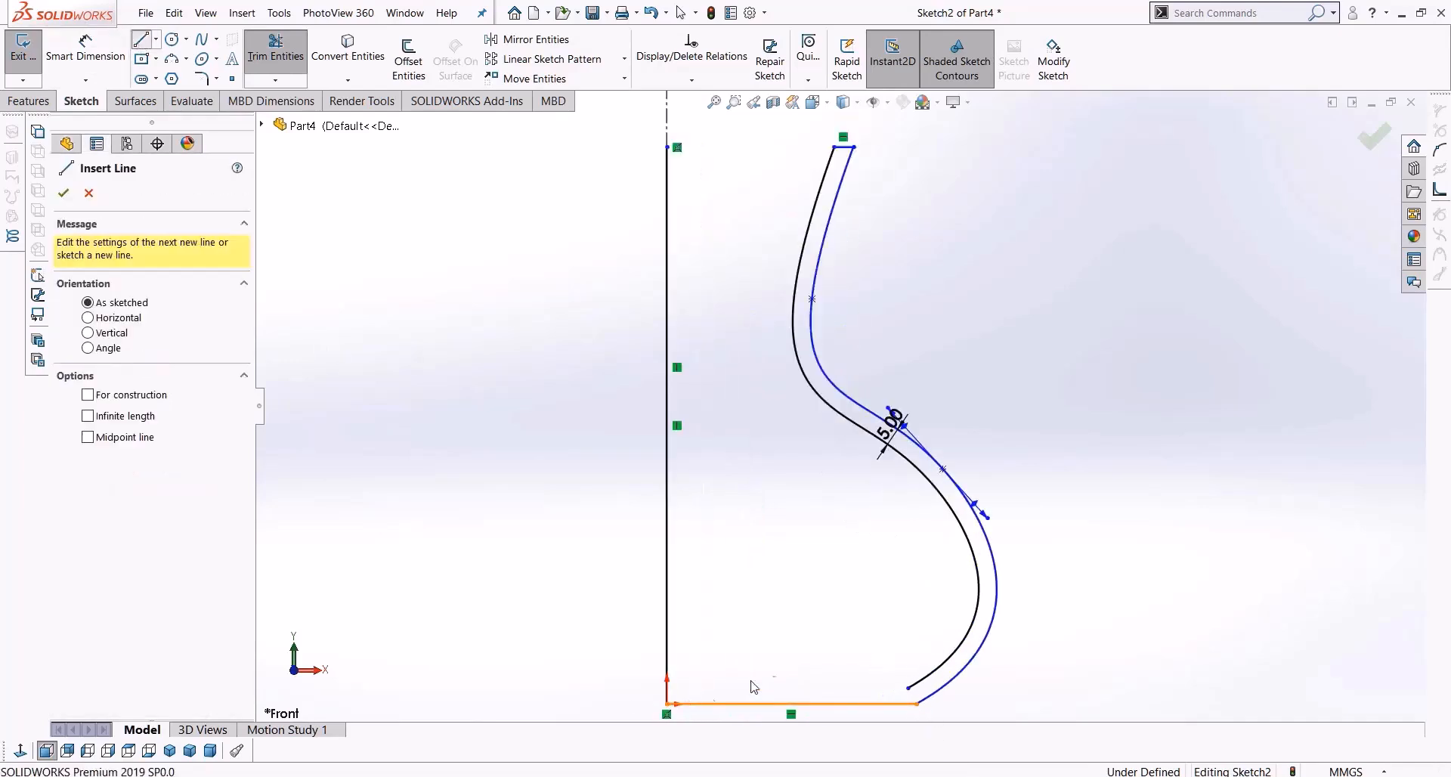
pyautogui.scroll(-2, 725, 699)
pyautogui.click(981, 662)
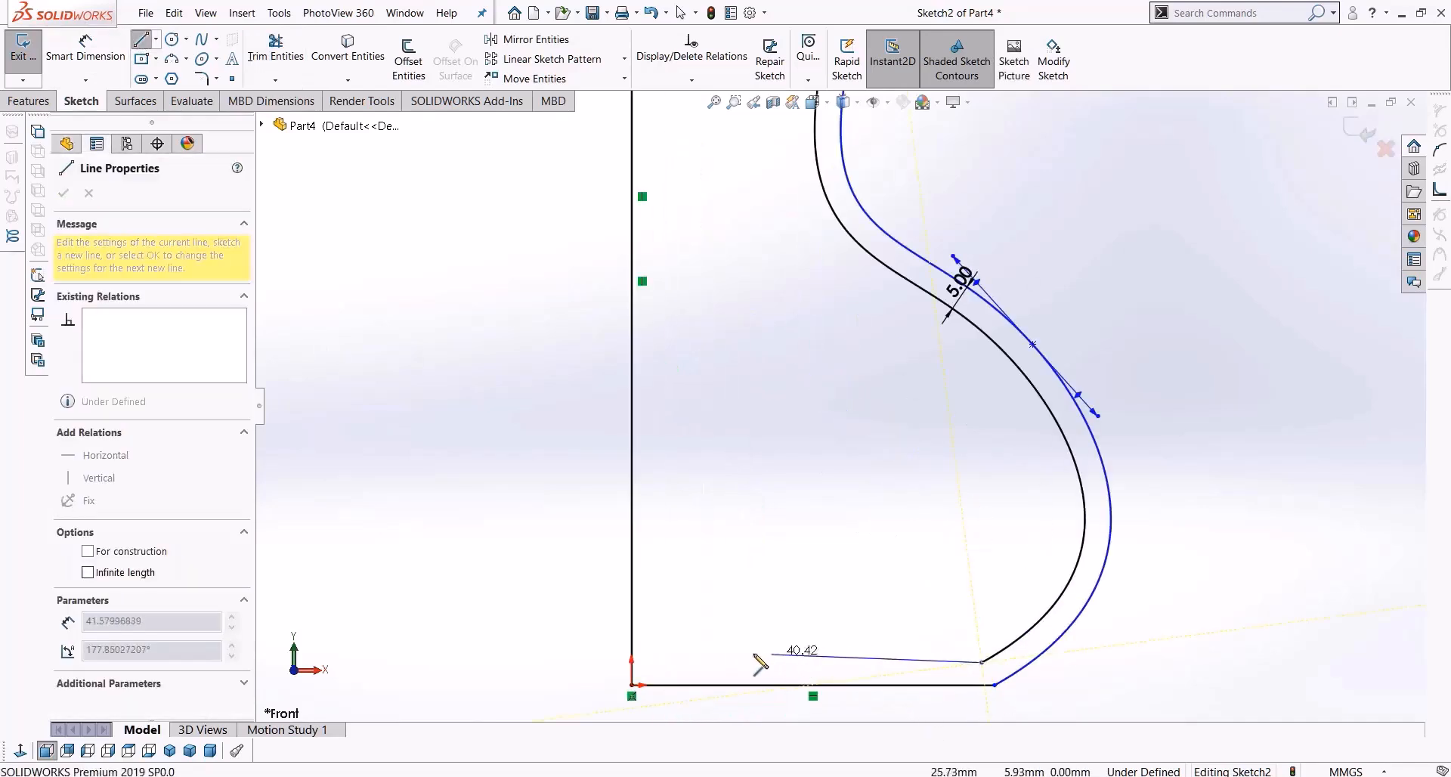
pyautogui.click(631, 663)
pyautogui.press('Escape')
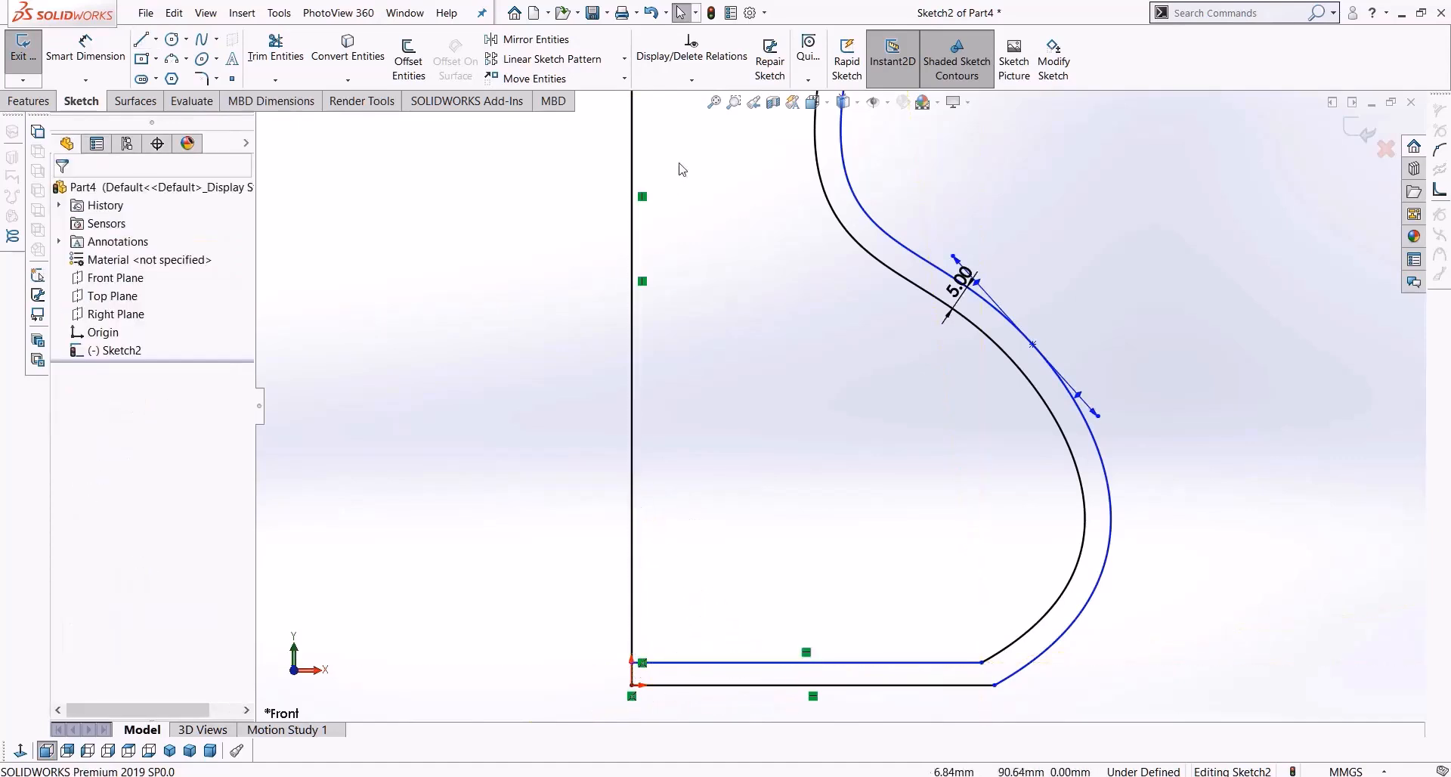
# Trim the vertical axis edge above the inner floor line, leaving a closed thin-wall profile
pyautogui.scroll(2, 678, 171)
pyautogui.click(290, 59)
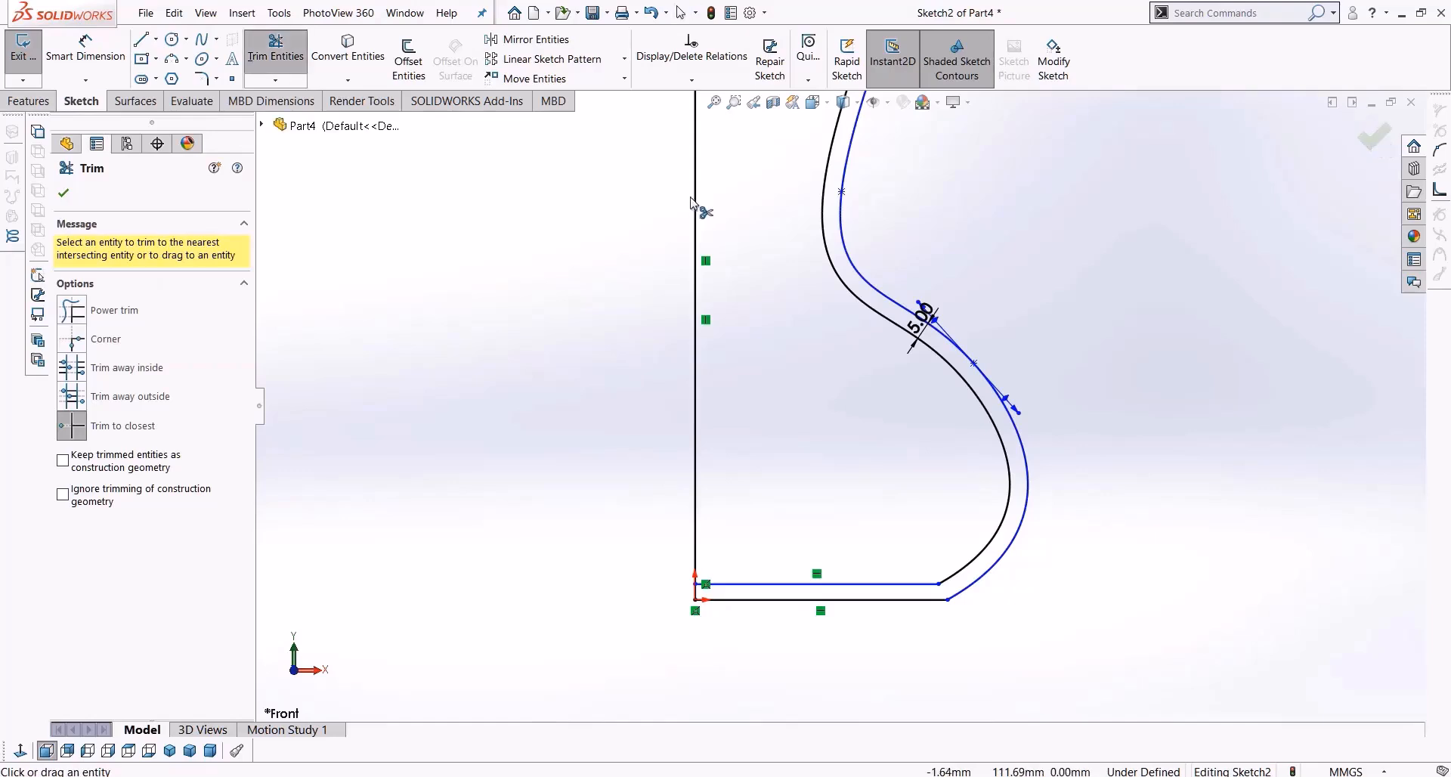
pyautogui.click(694, 198)
pyautogui.scroll(-3, 706, 608)
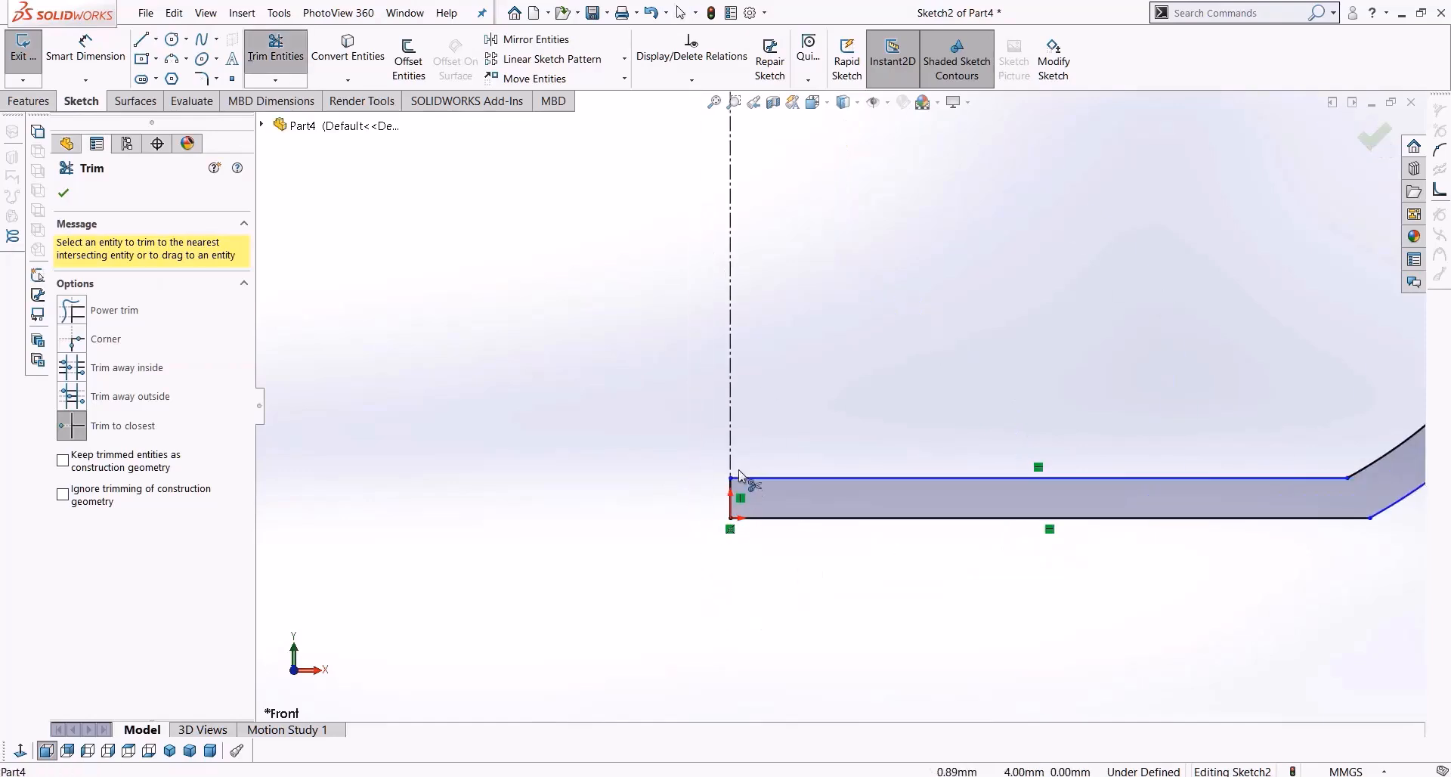
pyautogui.scroll(5, 836, 470)
pyautogui.scroll(-3, 877, 189)
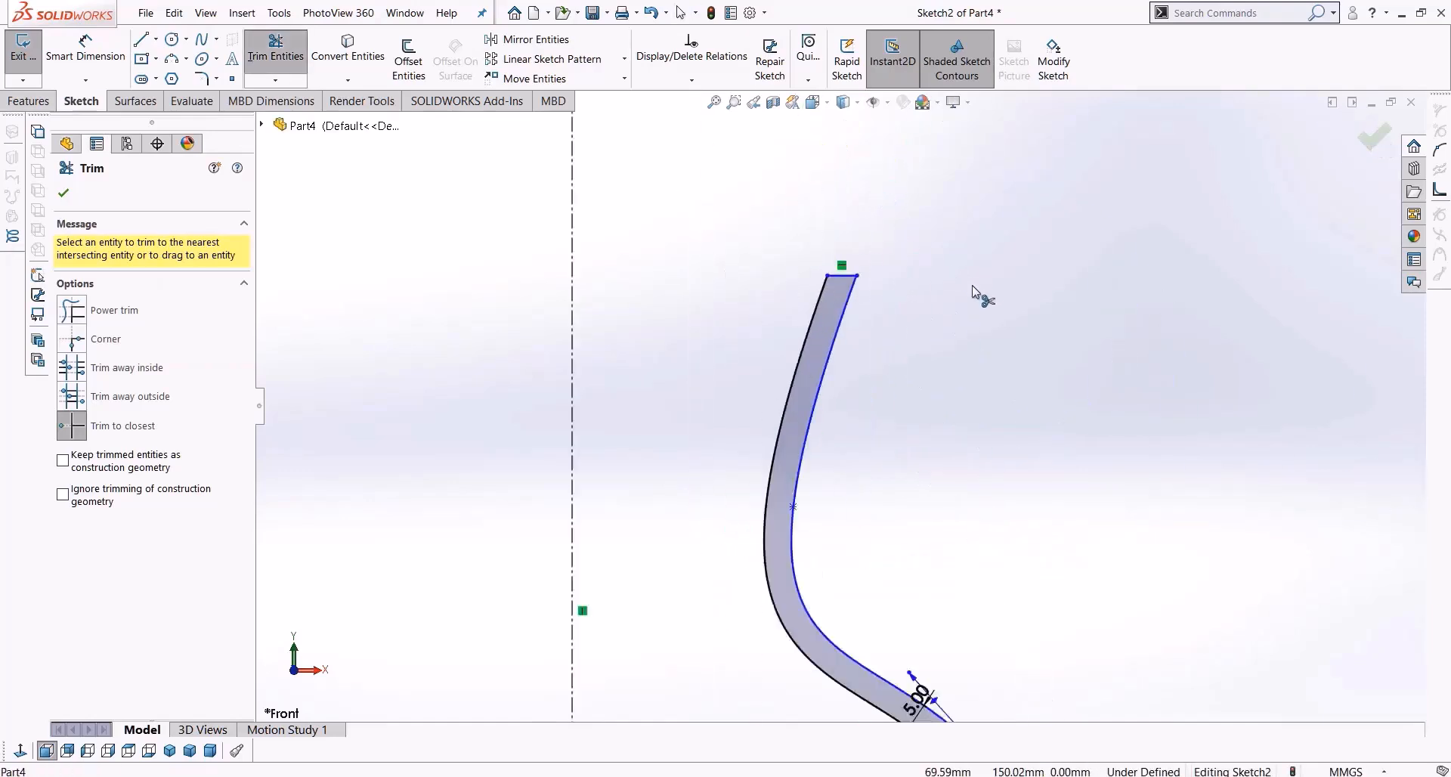
pyautogui.scroll(3, 854, 491)
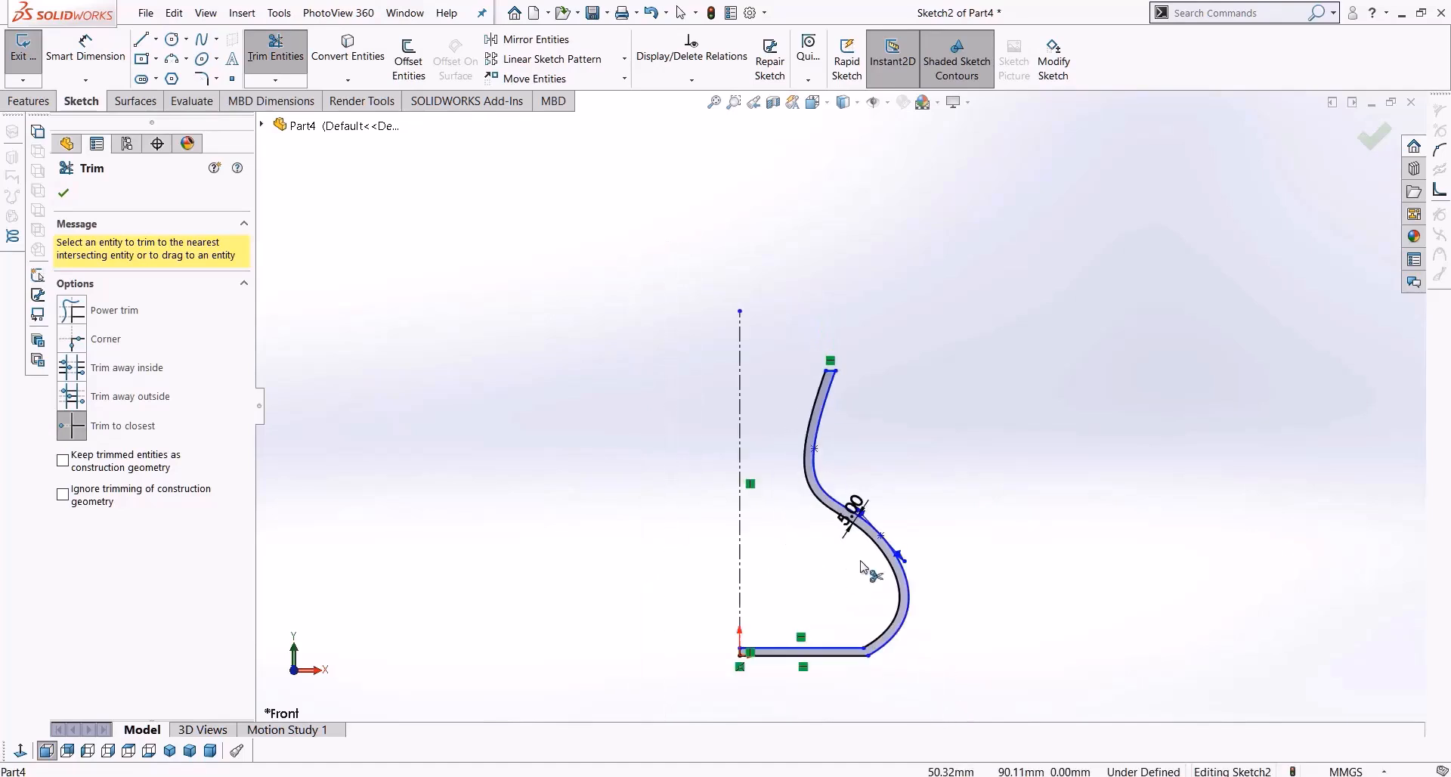
# Revolve the thin-wall profile 360 degrees about the centreline to form the hollow vase
pyautogui.click(28, 100)
pyautogui.click(88, 62)
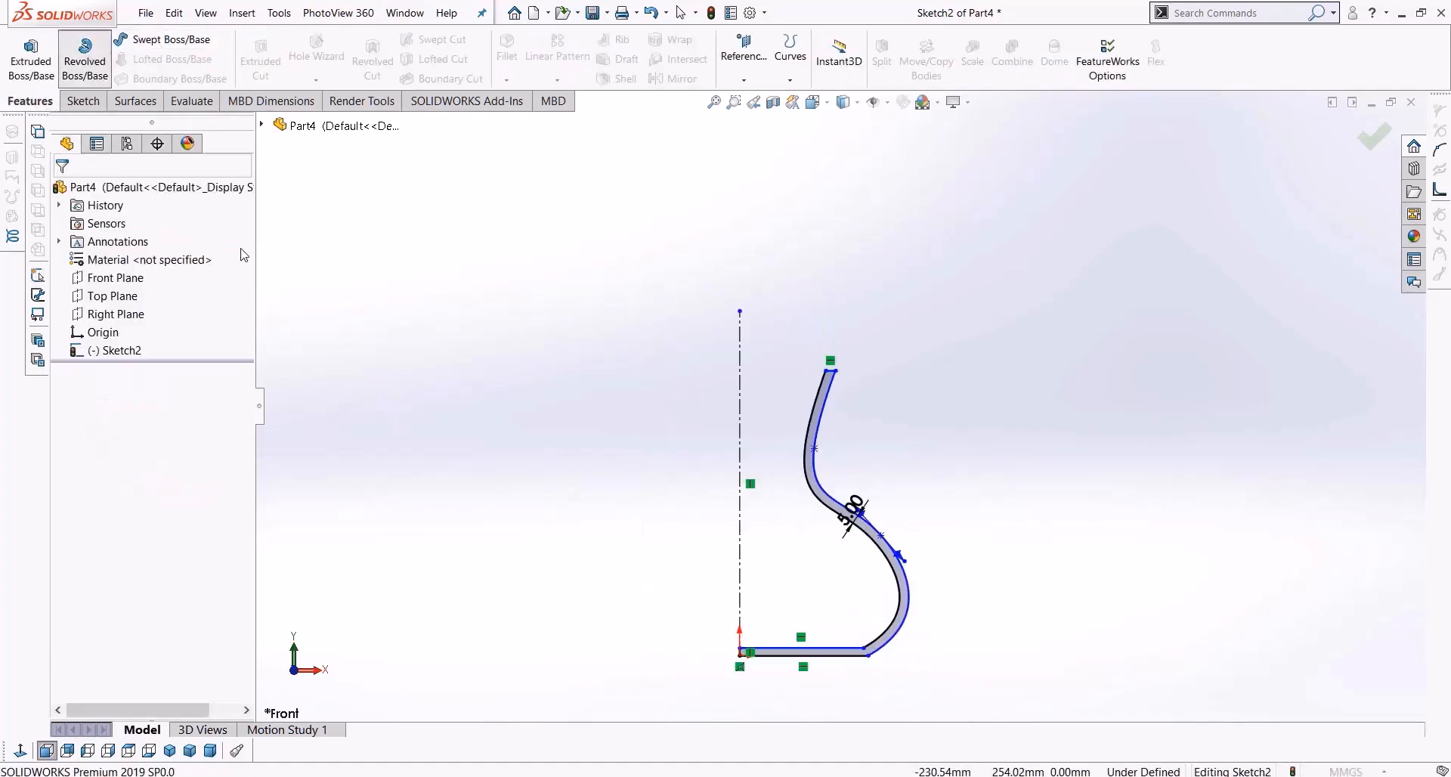
pyautogui.click(63, 198)
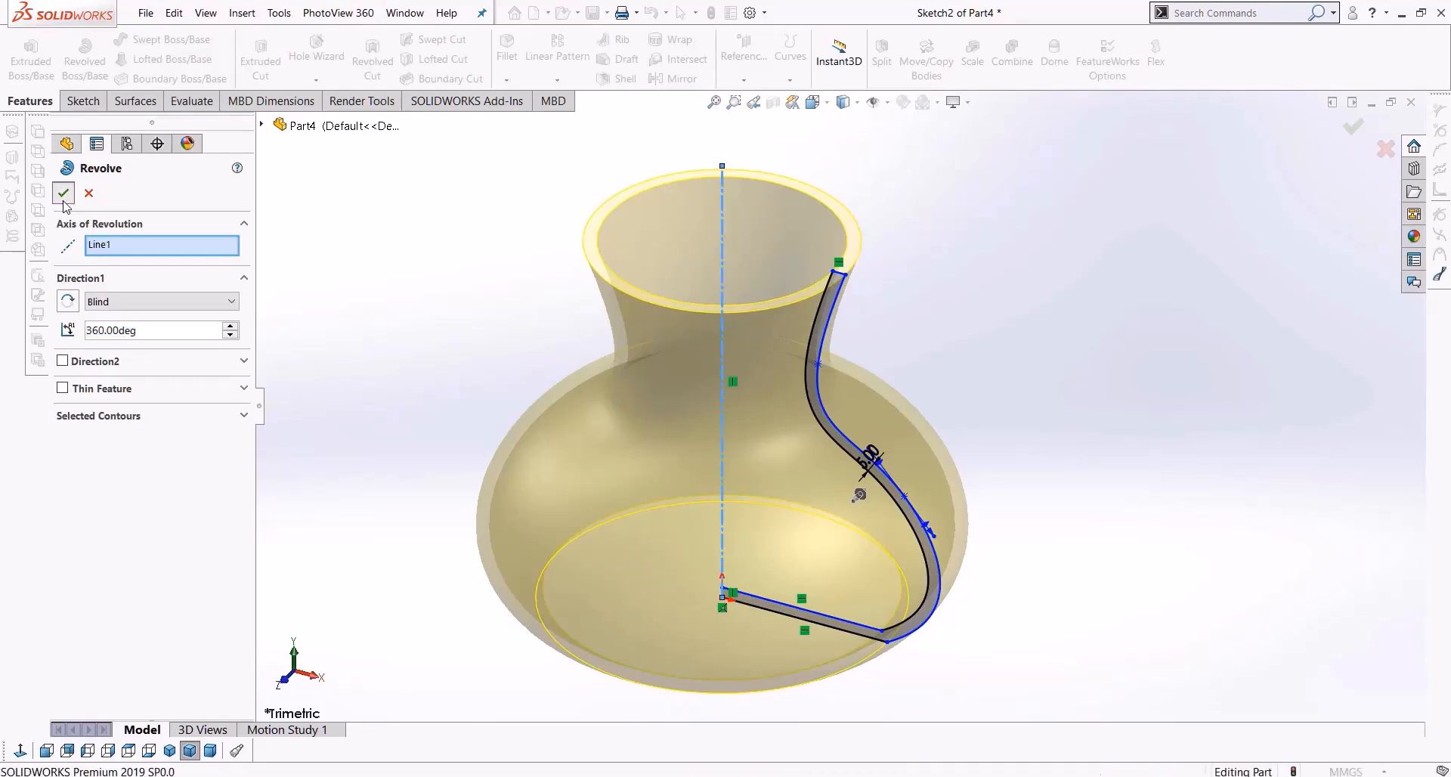
pyautogui.moveTo(392, 308); pyautogui.dragTo(477, 357, button='middle')
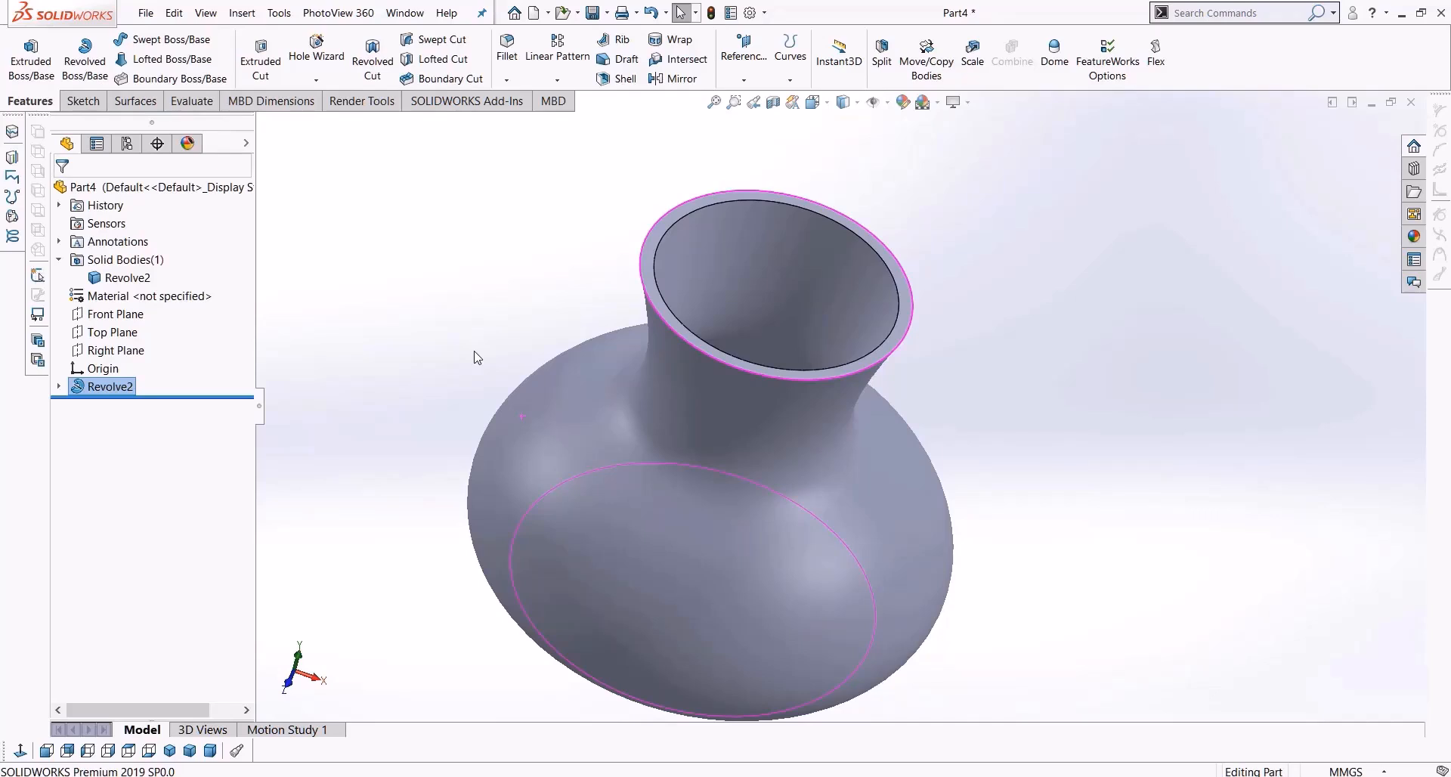
pyautogui.click(627, 78)
pyautogui.moveTo(547, 410); pyautogui.dragTo(532, 292, button='middle')
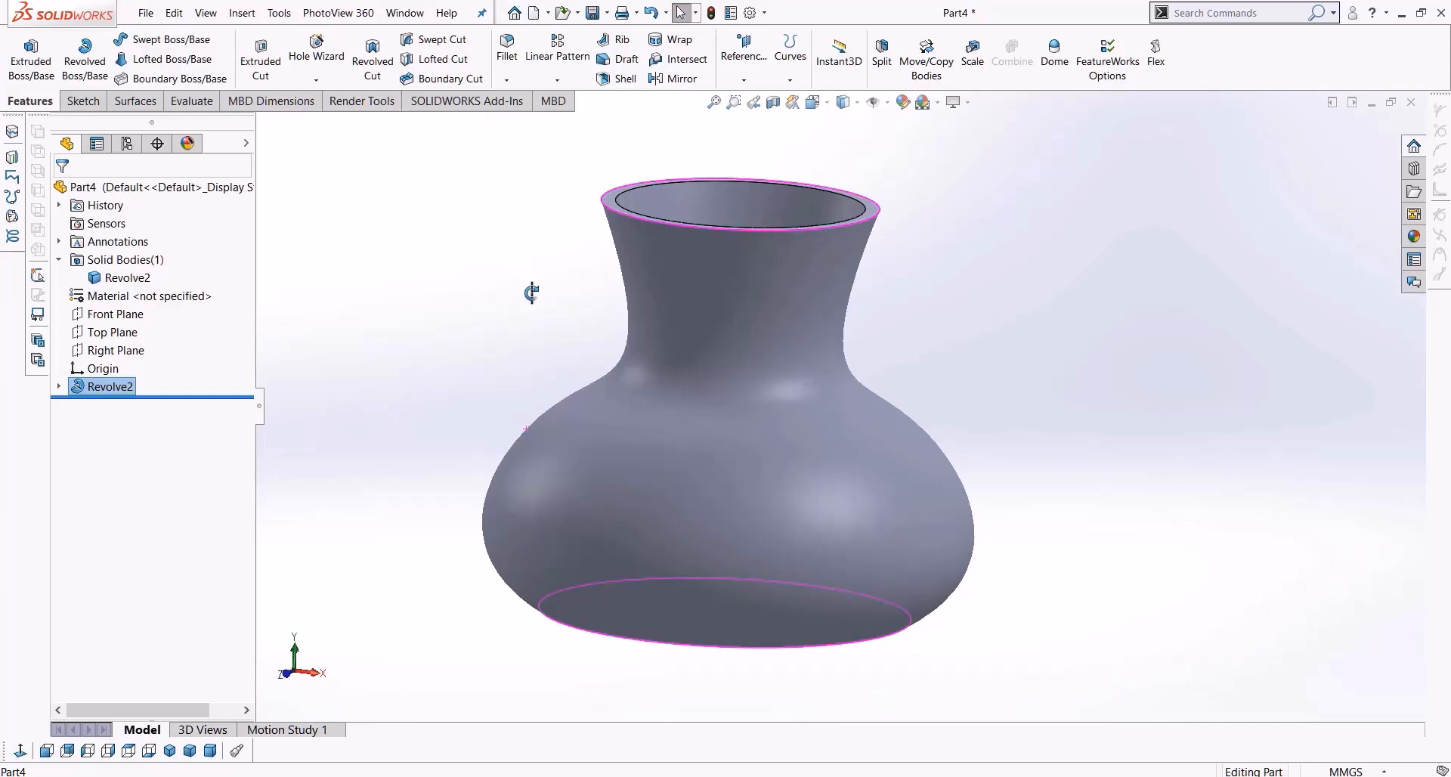
# Start a new sketch on the Front Plane and view it face-on
pyautogui.click(129, 314)
pyautogui.click(81, 101)
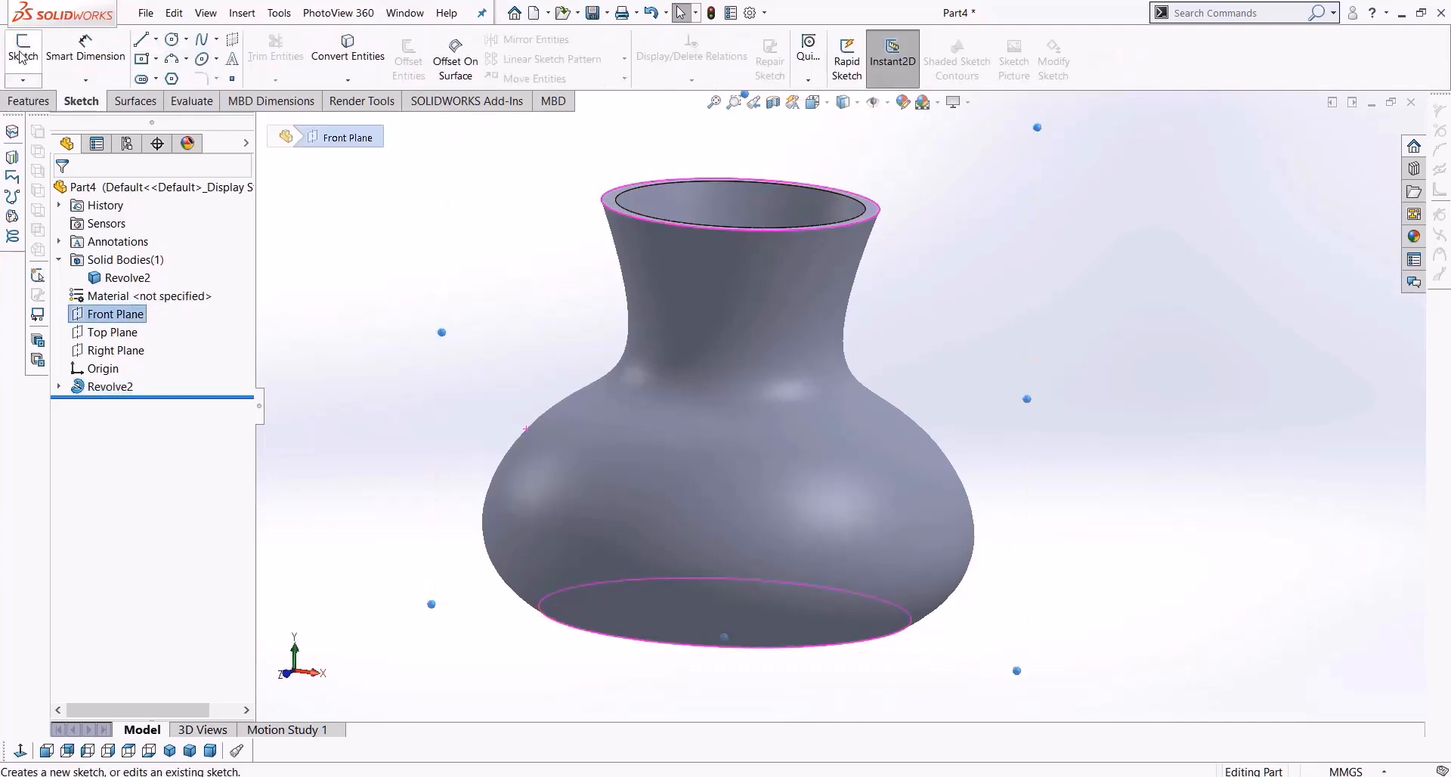
pyautogui.click(21, 54)
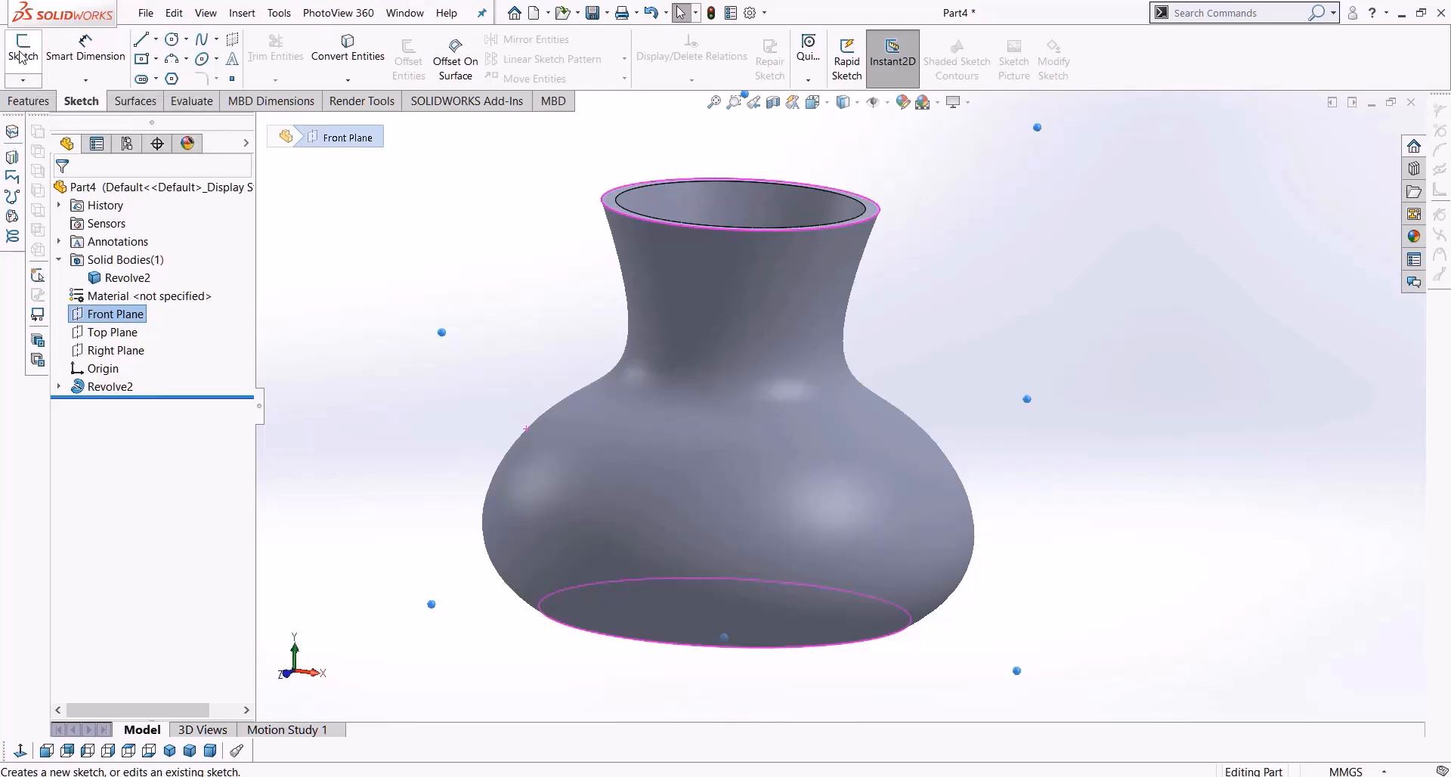
pyautogui.click(21, 752)
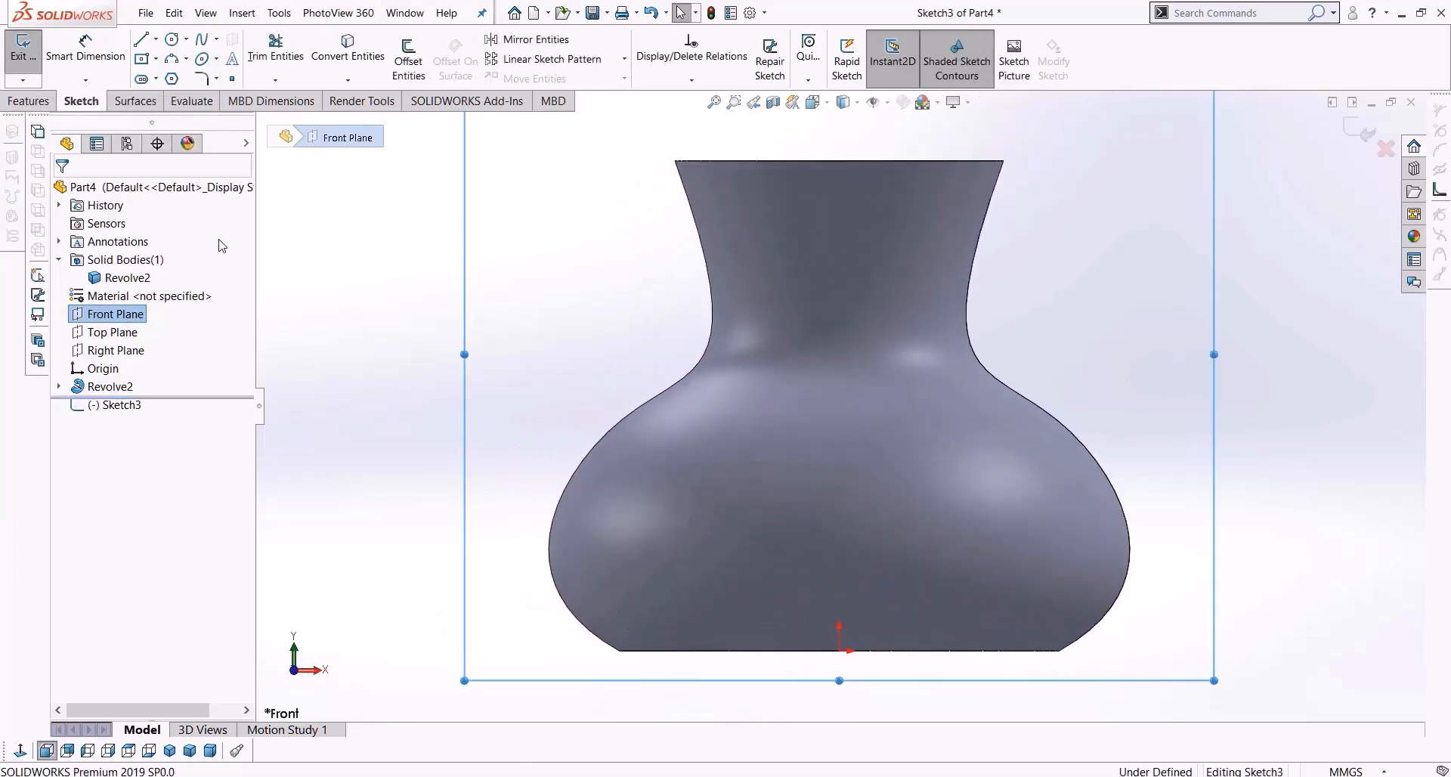
# Display the vase's hidden lines and sketch a circle about 7.4 mm in radius across the outer edge of its neck
pyautogui.click(173, 39)
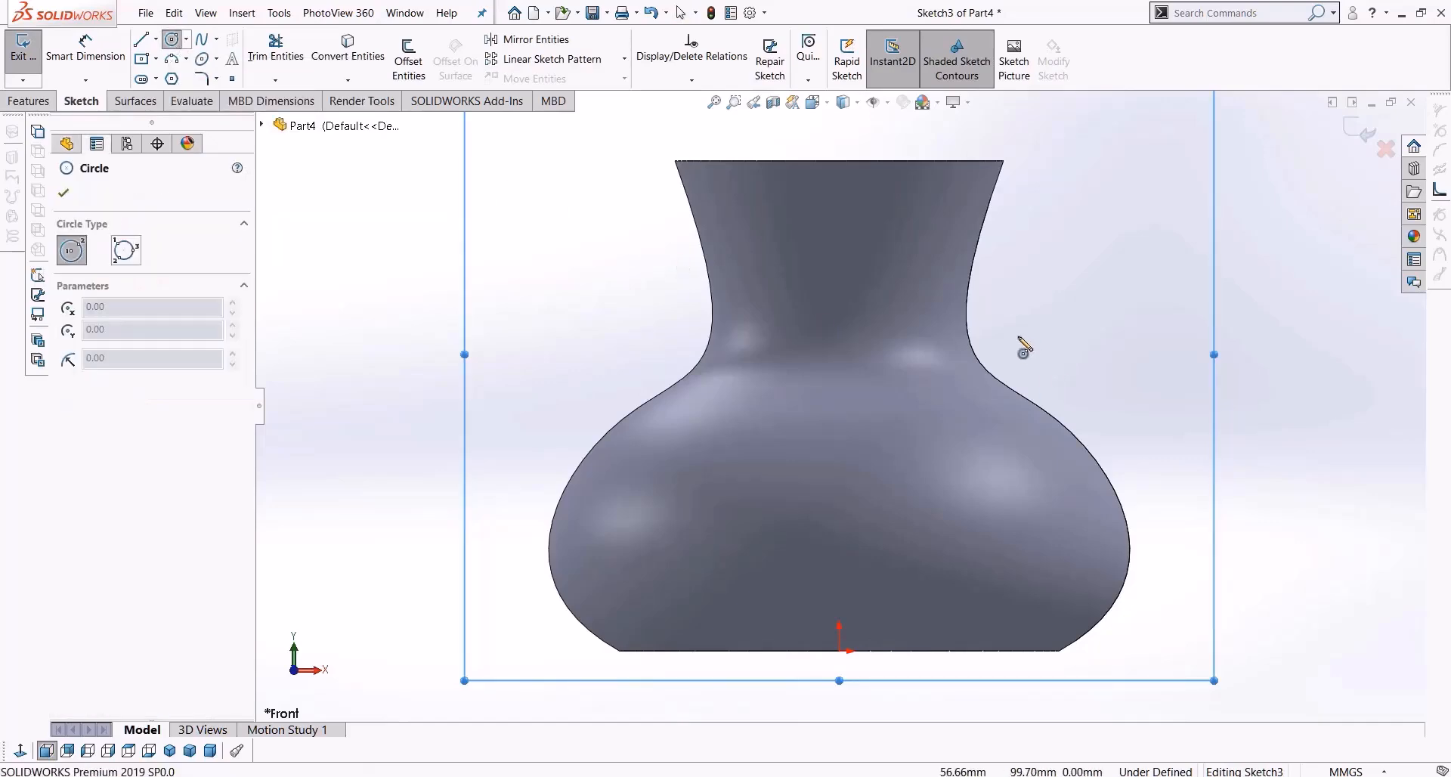
pyautogui.scroll(-4, 1023, 350)
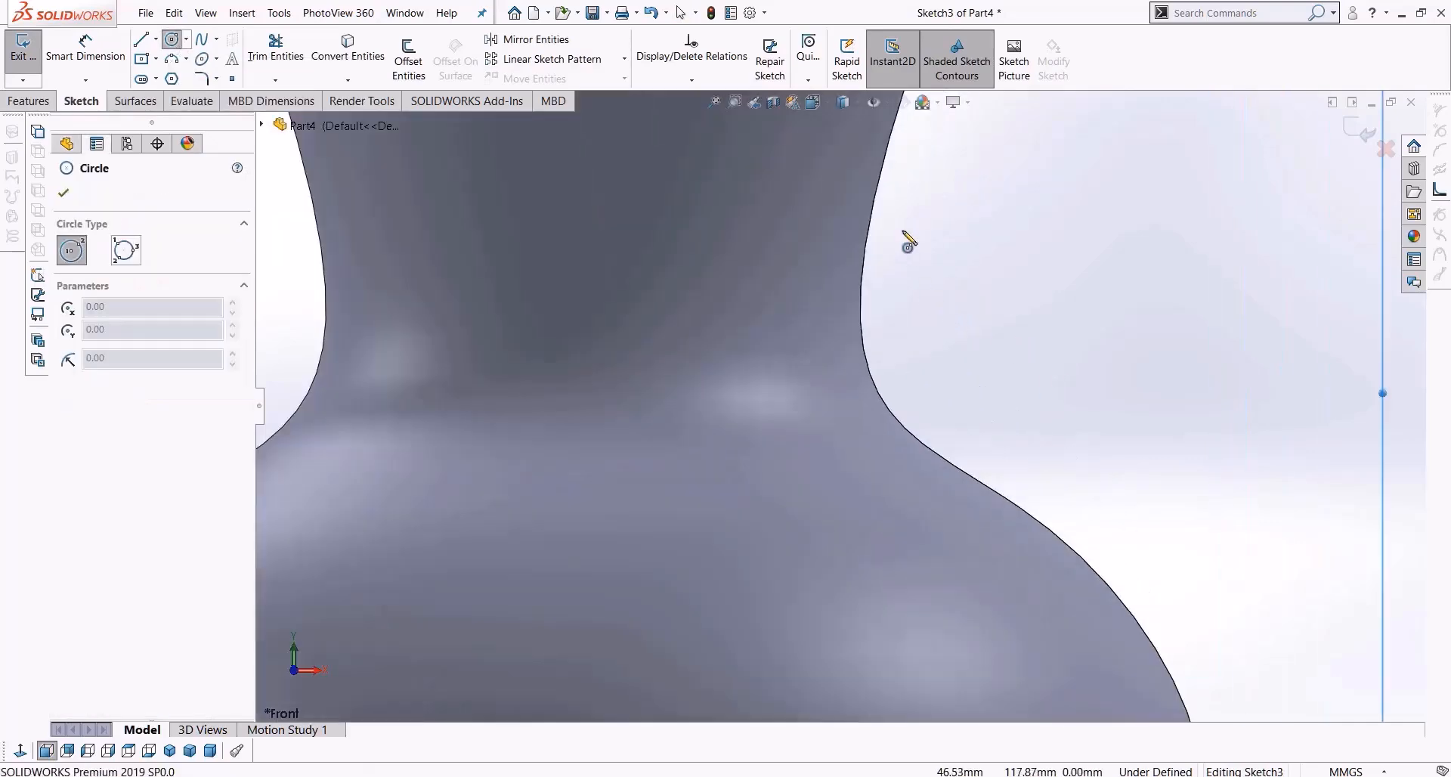
pyautogui.click(813, 102)
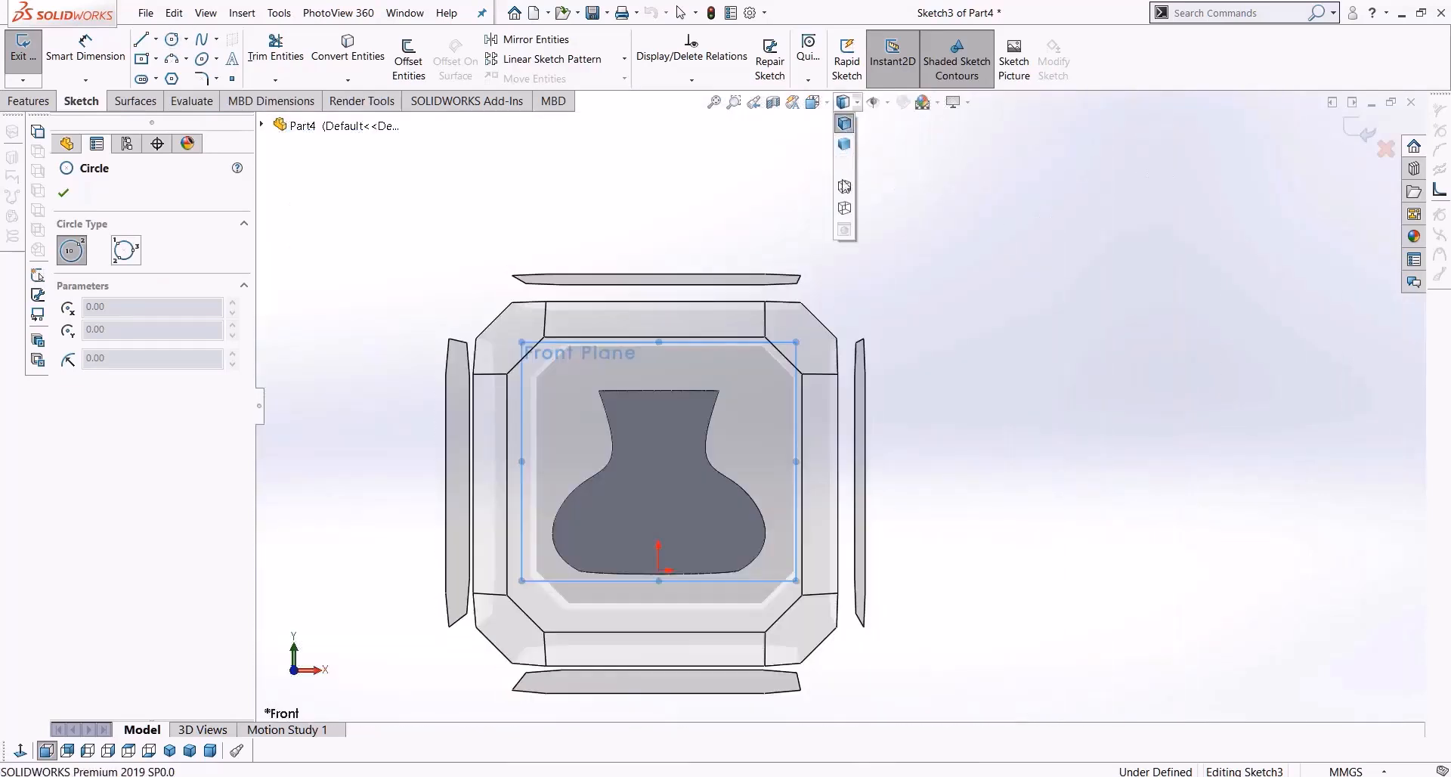
pyautogui.click(783, 424)
pyautogui.scroll(5, 907, 323)
pyautogui.scroll(-4, 881, 278)
pyautogui.moveTo(913, 390); pyautogui.dragTo(882, 409)
pyautogui.scroll(4, 944, 520)
# Sketch a closed polygon outside the vase's belly with three zigzag points crossing the outer wall
pyautogui.click(141, 39)
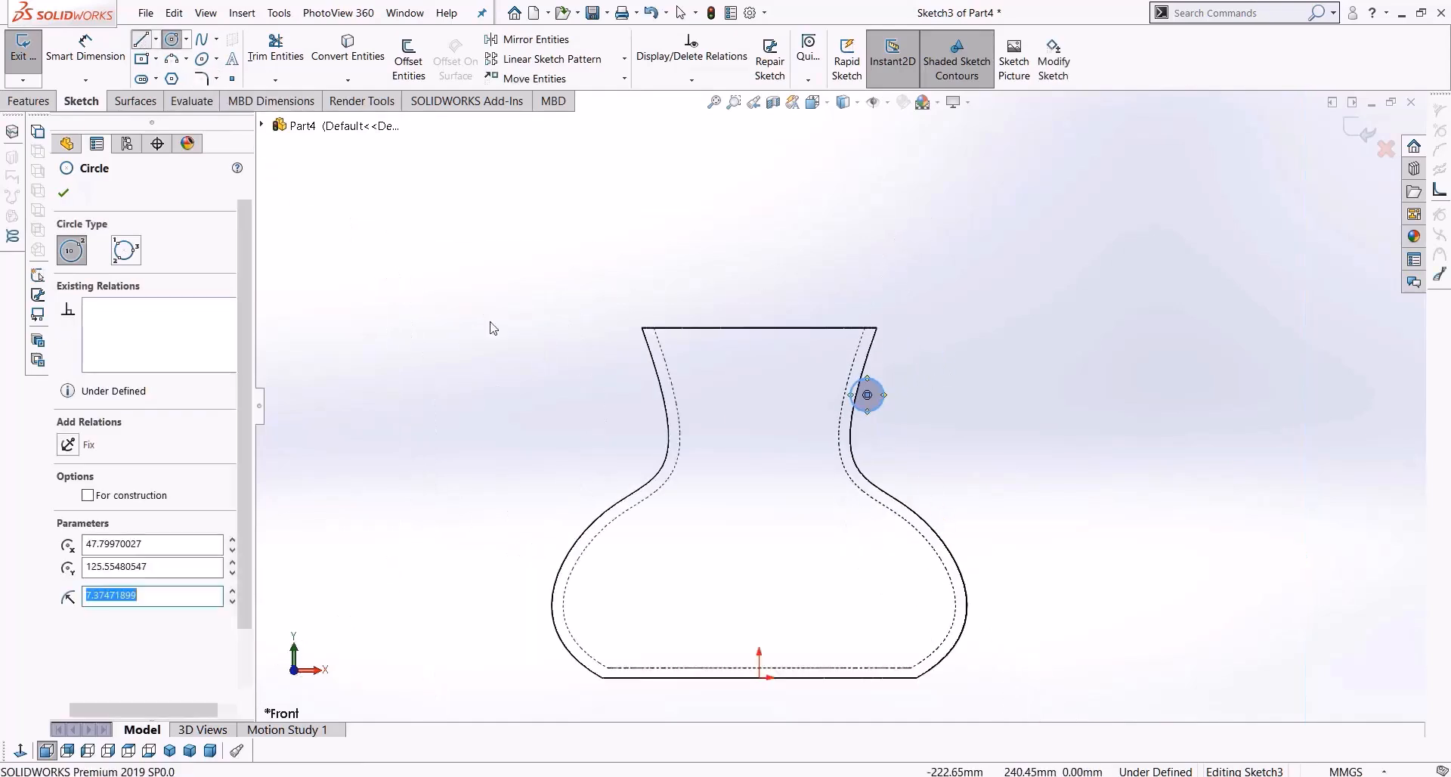
pyautogui.scroll(-3, 975, 602)
pyautogui.click(1053, 544)
pyautogui.click(919, 518)
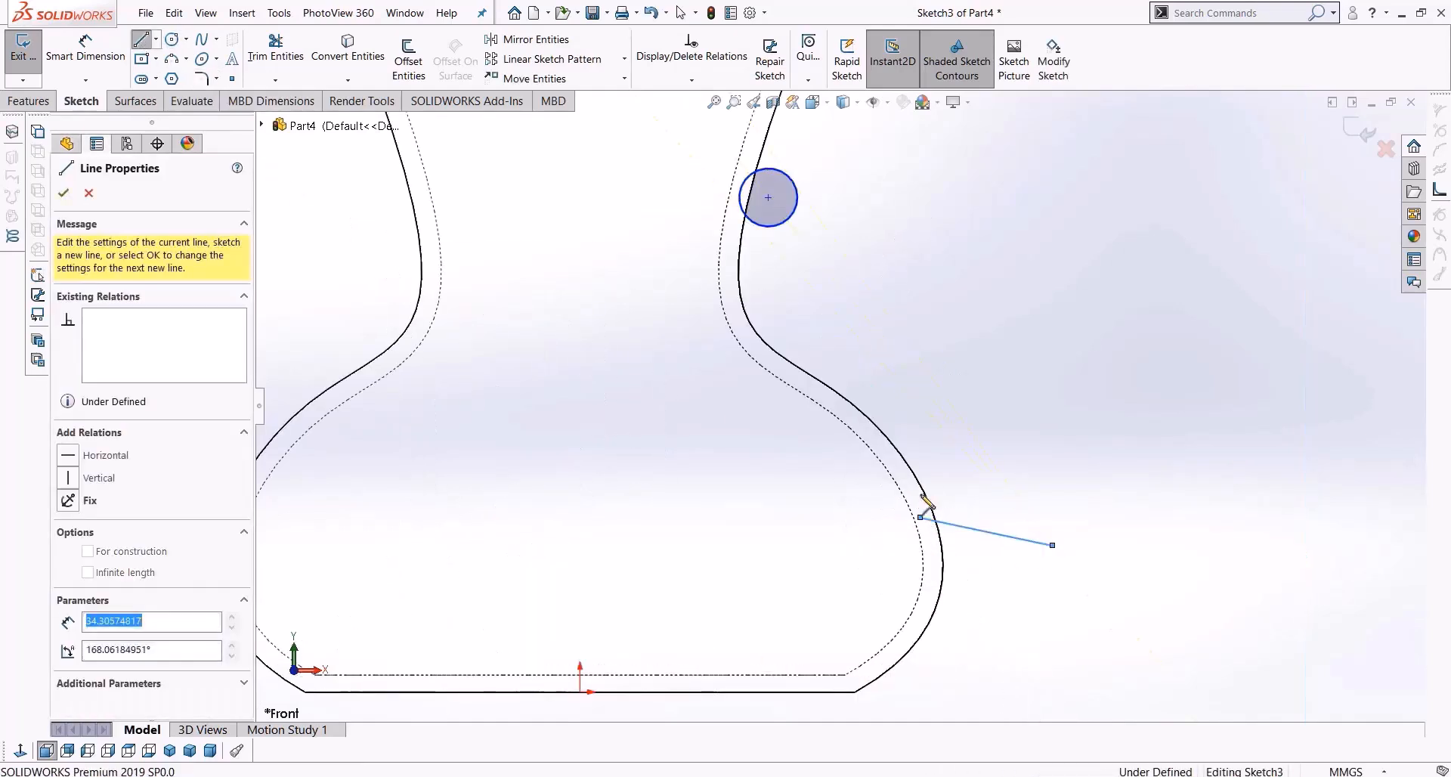
pyautogui.click(904, 478)
pyautogui.click(927, 390)
pyautogui.click(874, 443)
pyautogui.click(901, 310)
pyautogui.click(1096, 485)
pyautogui.click(1052, 545)
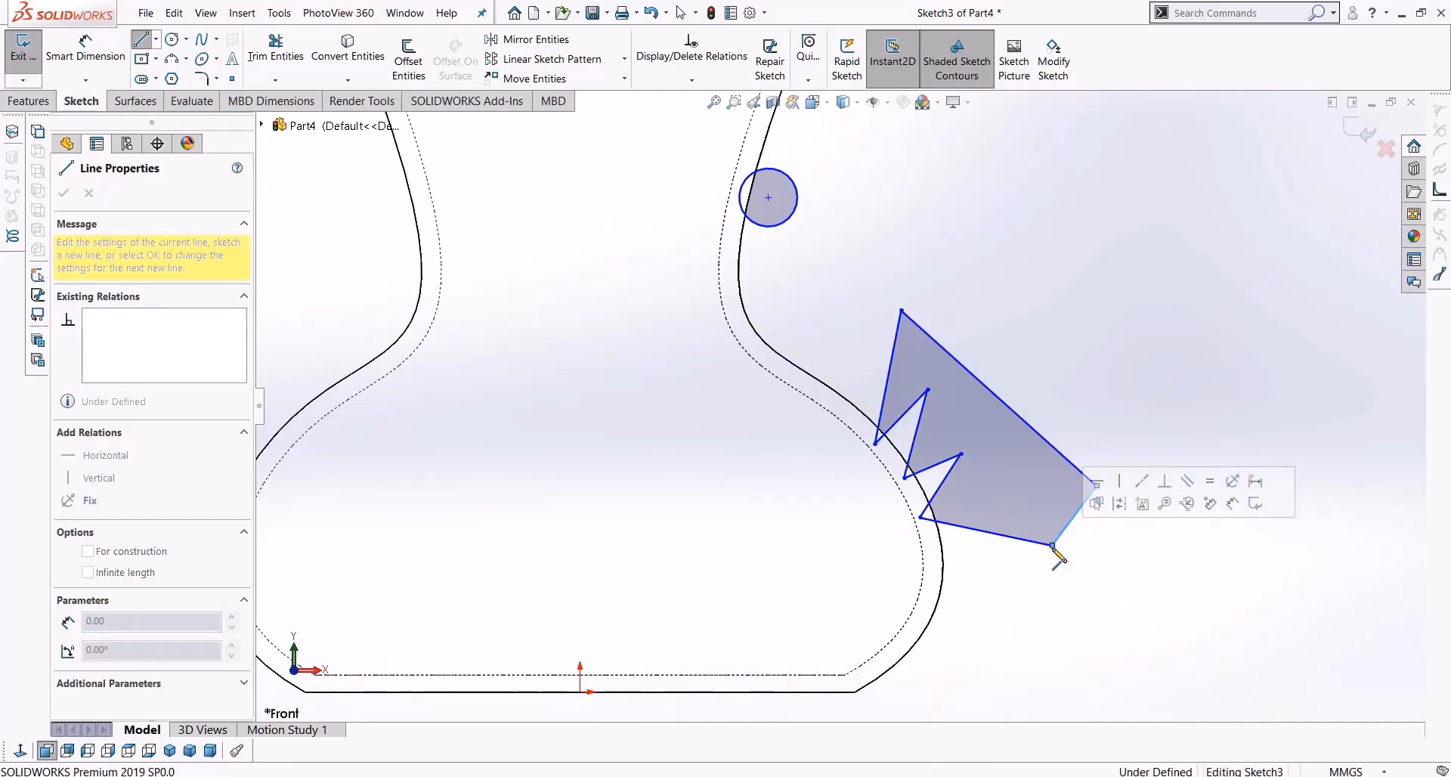
pyautogui.scroll(-4, 971, 515)
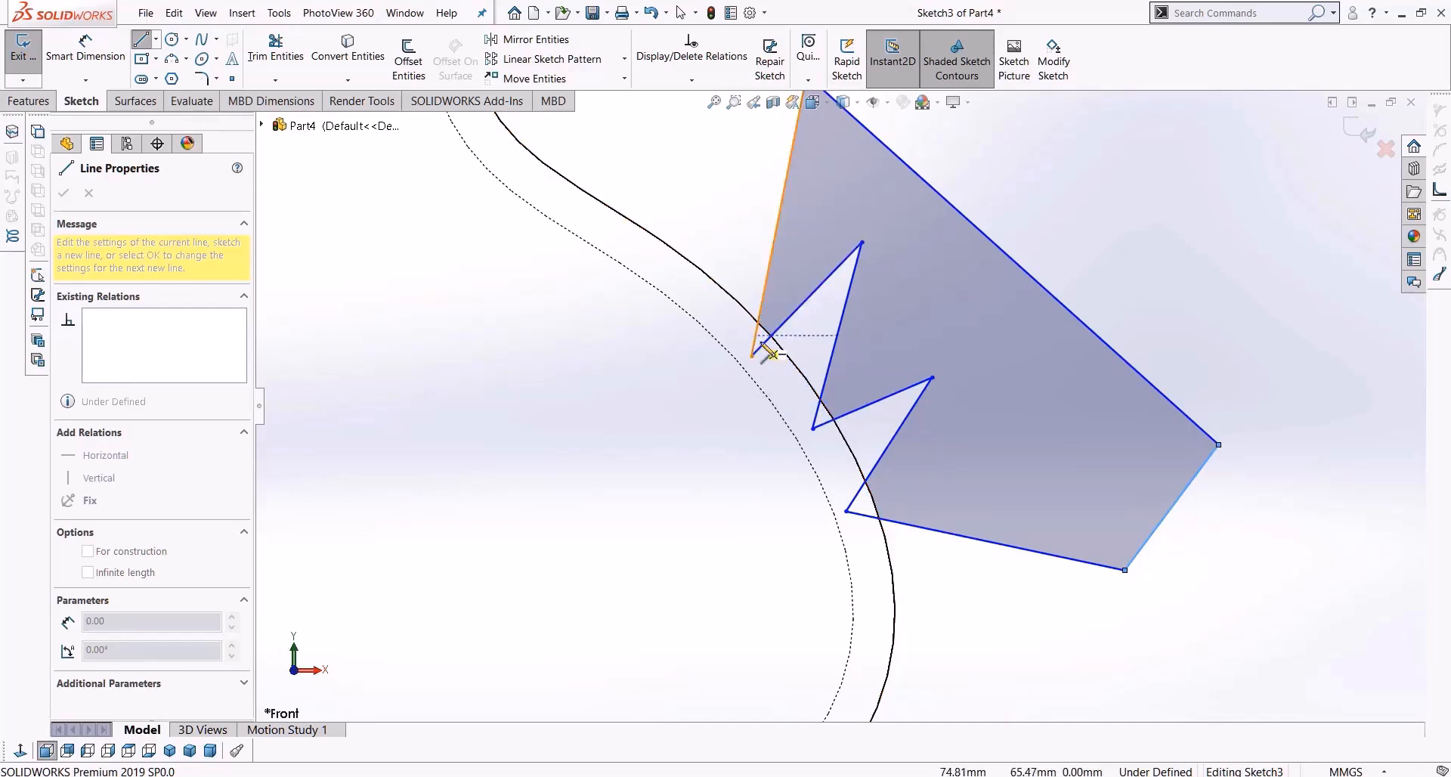
pyautogui.scroll(6, 787, 437)
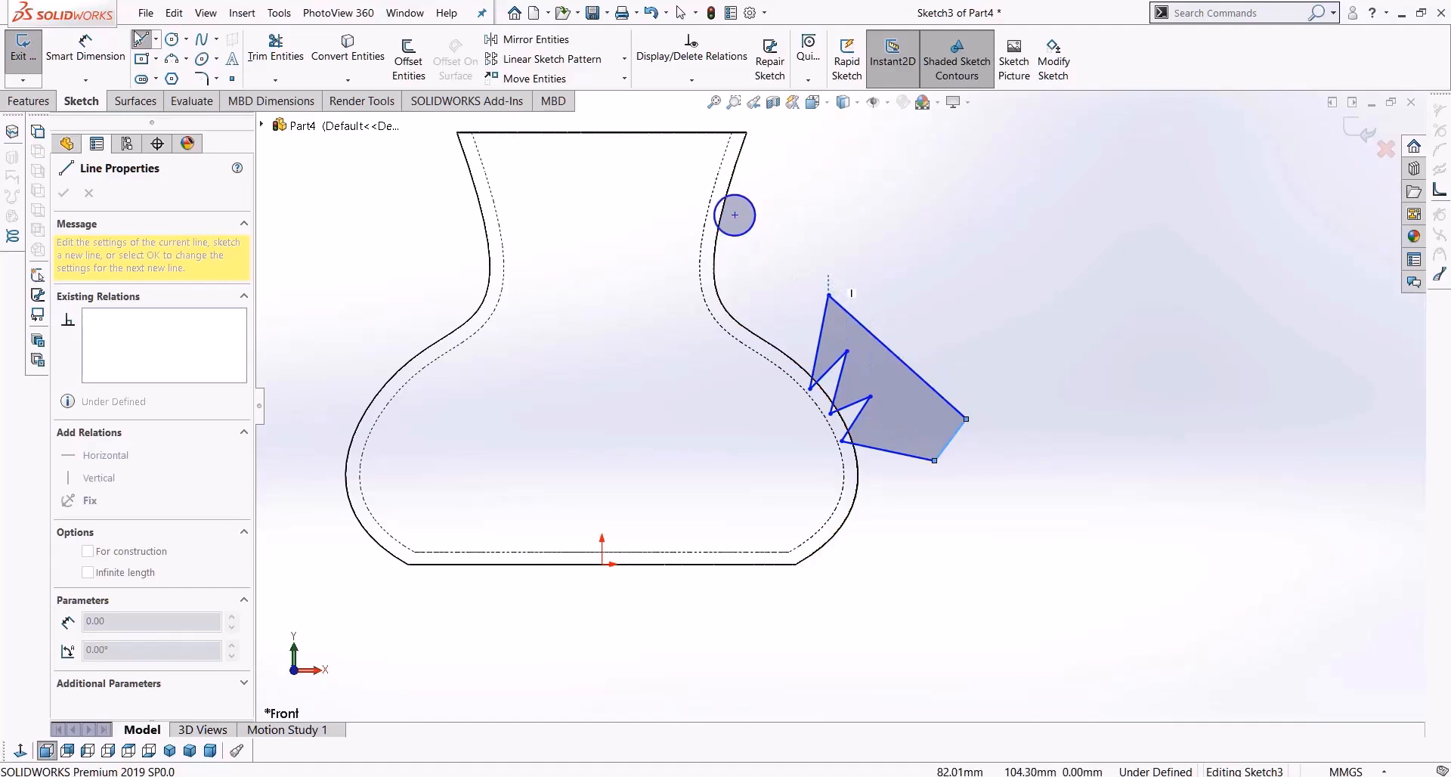
# Draw a vertical centreline about 190 mm long from the origin up through the vase's mouth
pyautogui.click(156, 39)
pyautogui.click(175, 81)
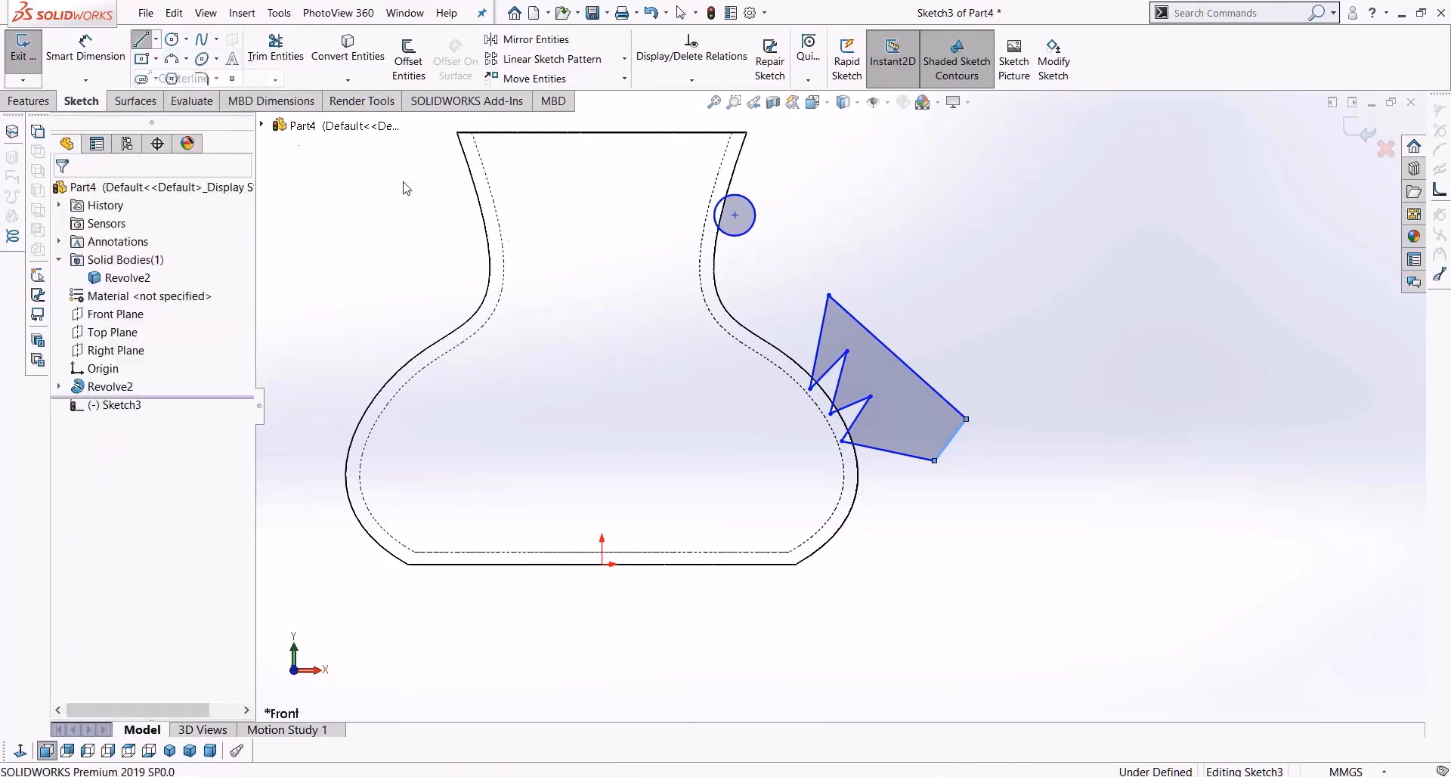
pyautogui.click(602, 563)
pyautogui.scroll(2, 586, 155)
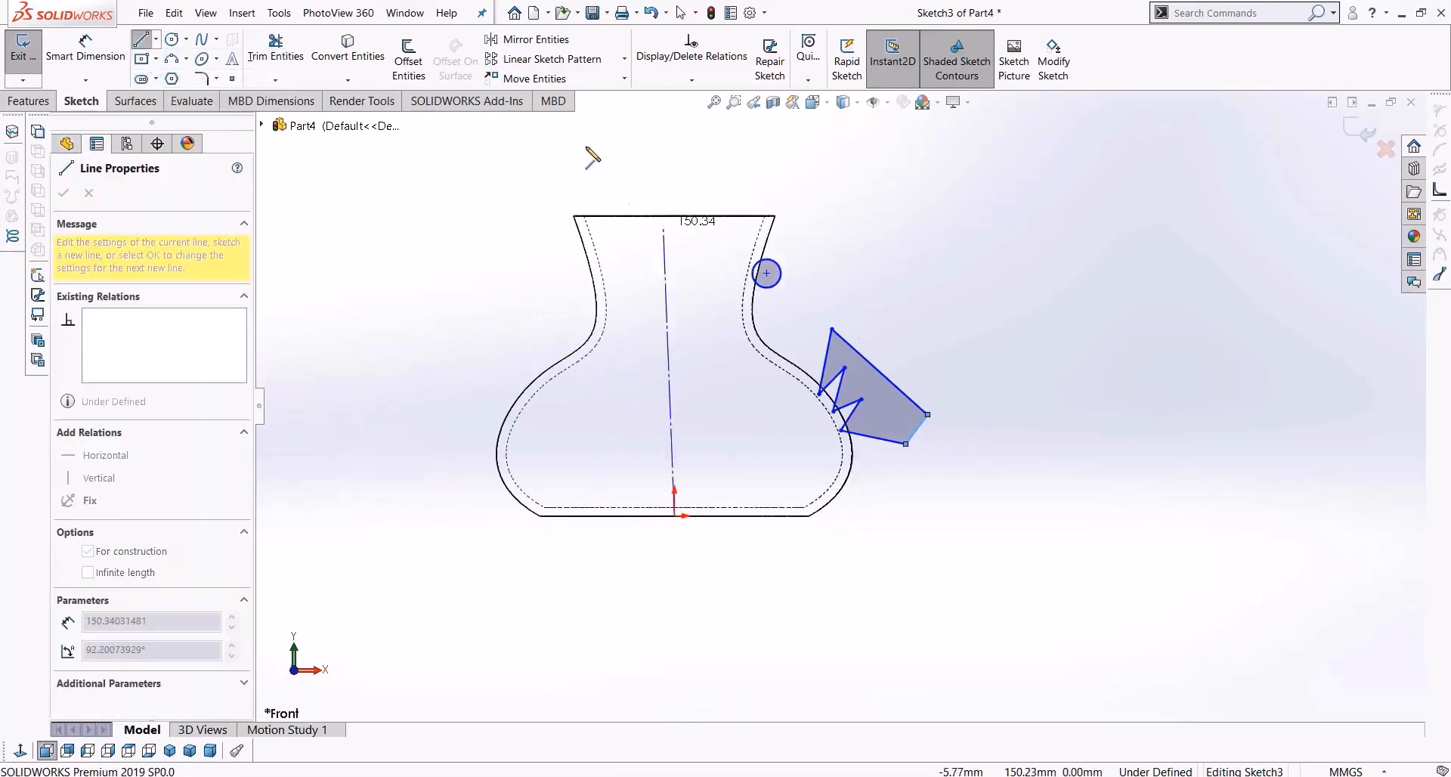
pyautogui.click(673, 148)
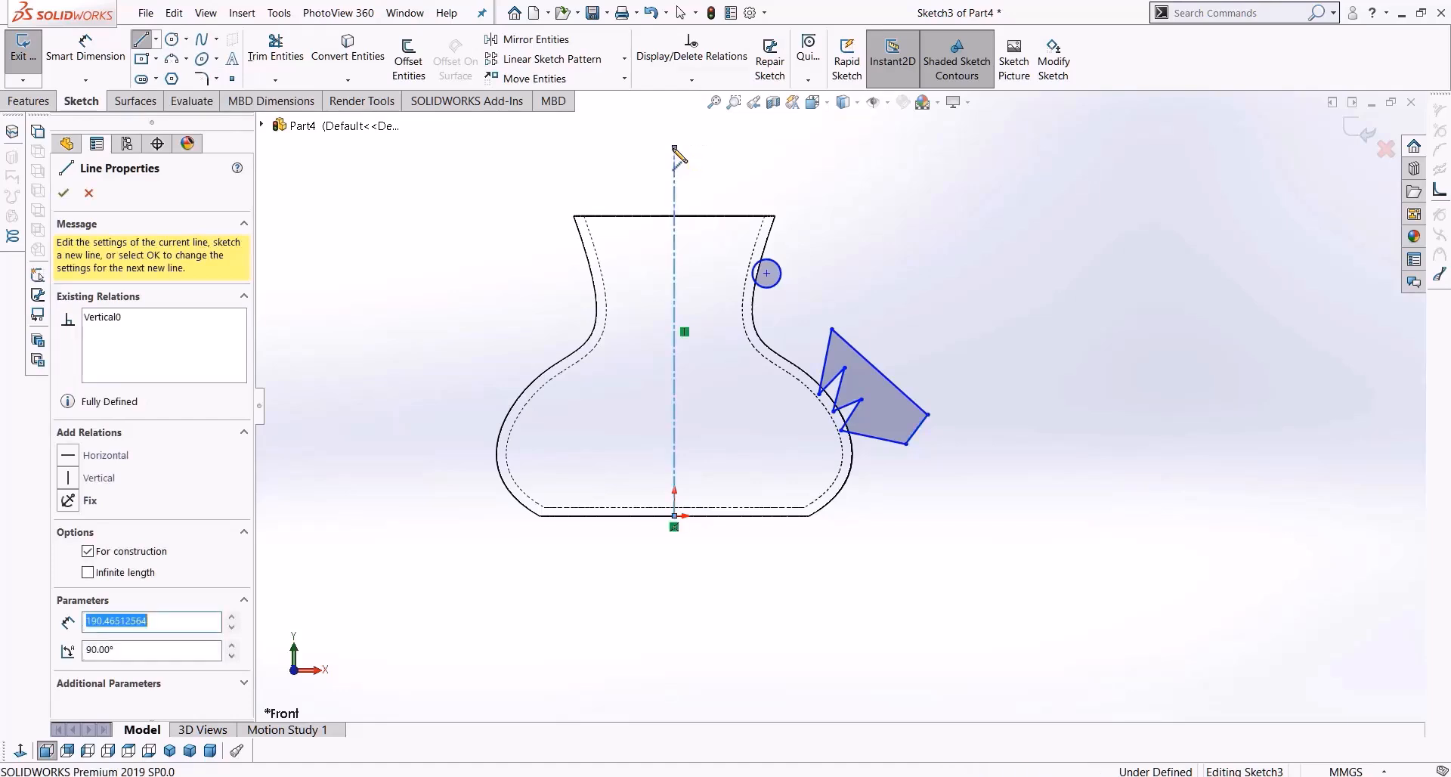
pyautogui.press('Escape')
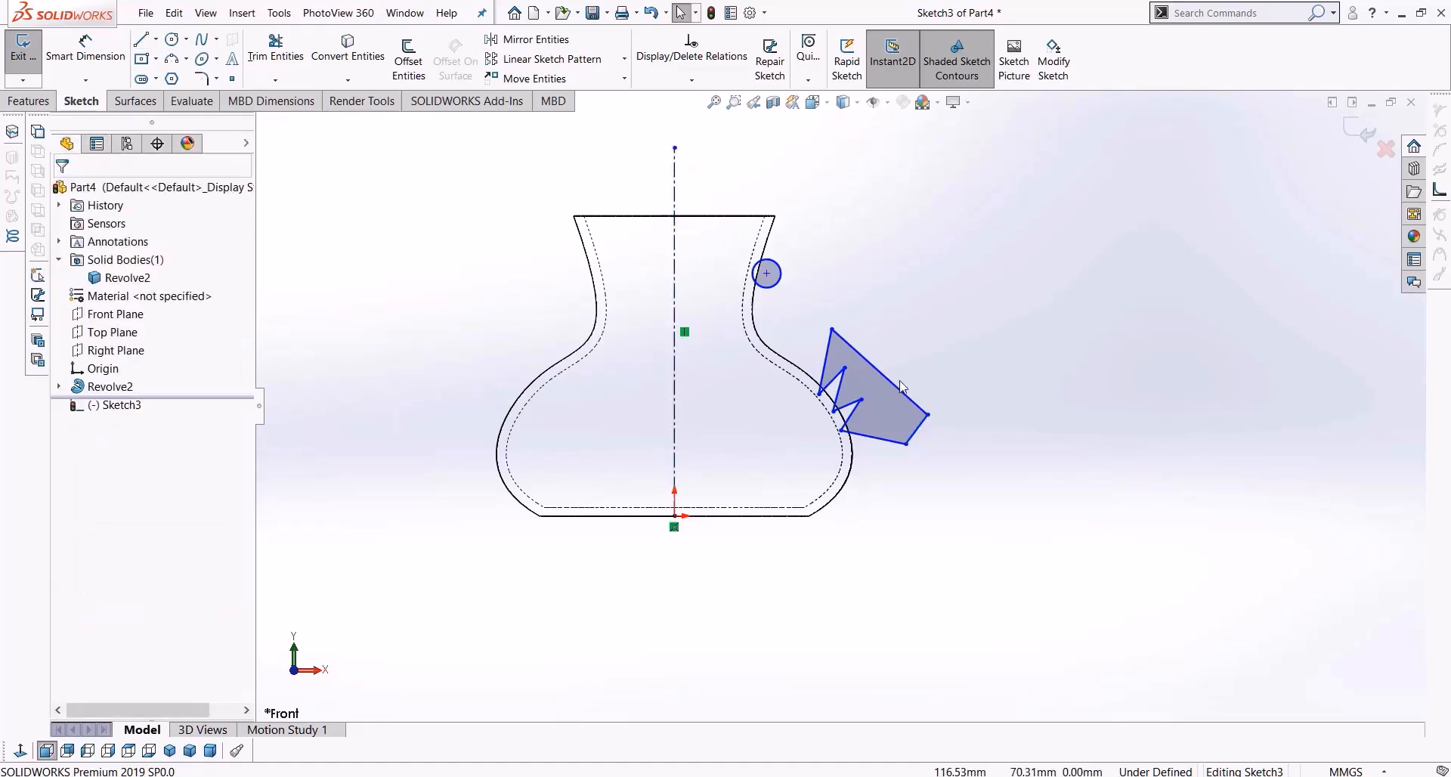
pyautogui.scroll(-2, 885, 370)
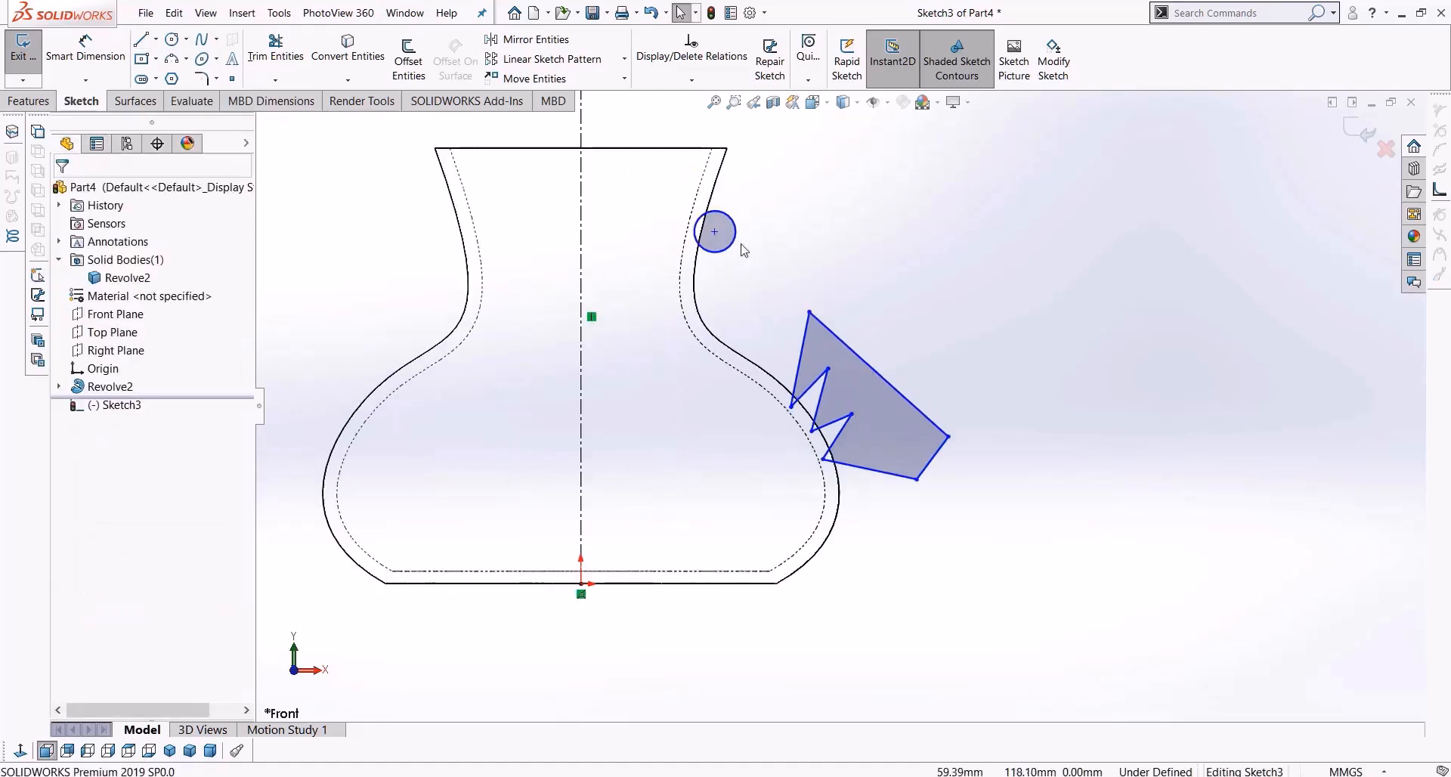
pyautogui.scroll(3, 680, 227)
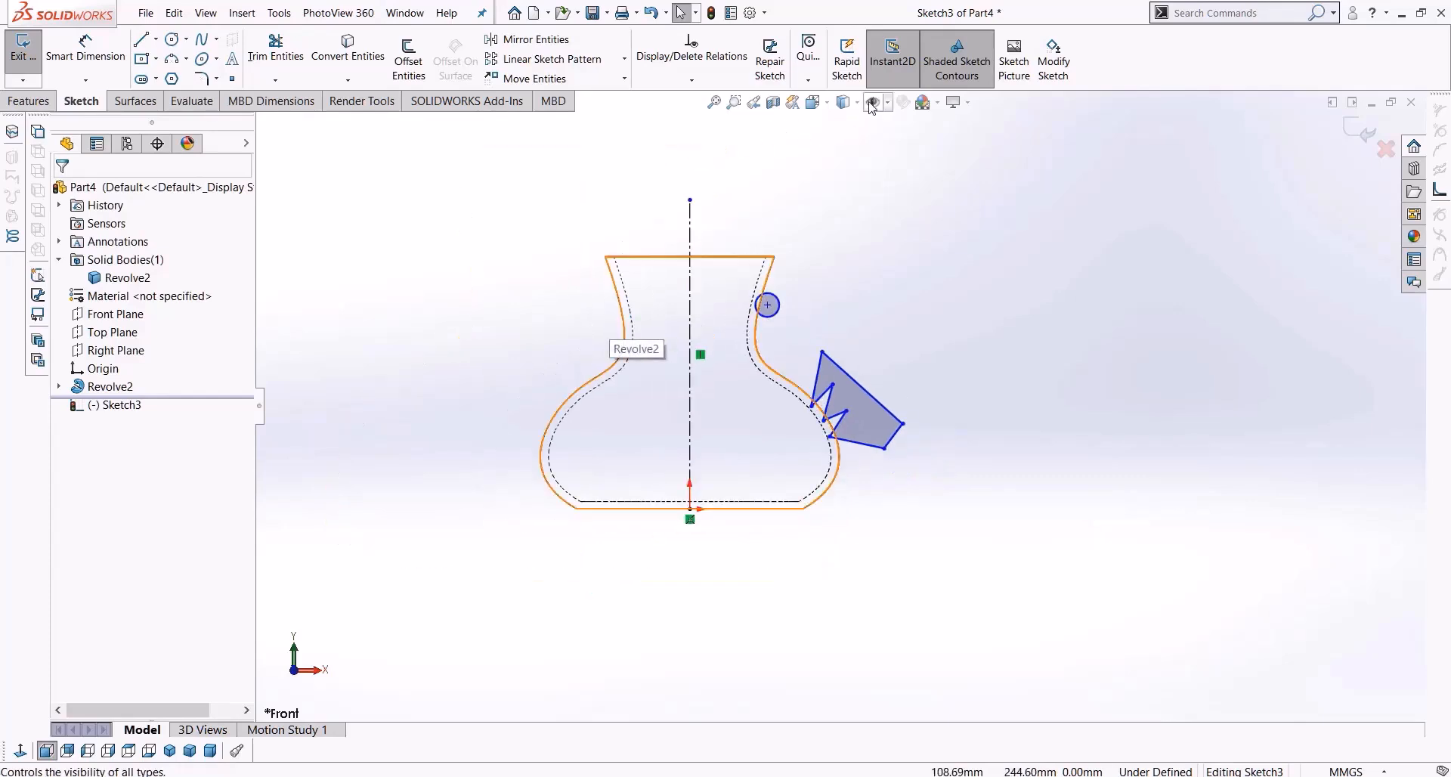
# Change the vase's display style from hidden lines to shaded with edges
pyautogui.click(843, 107)
pyautogui.click(846, 126)
pyautogui.moveTo(979, 261); pyautogui.dragTo(933, 281, button='middle')
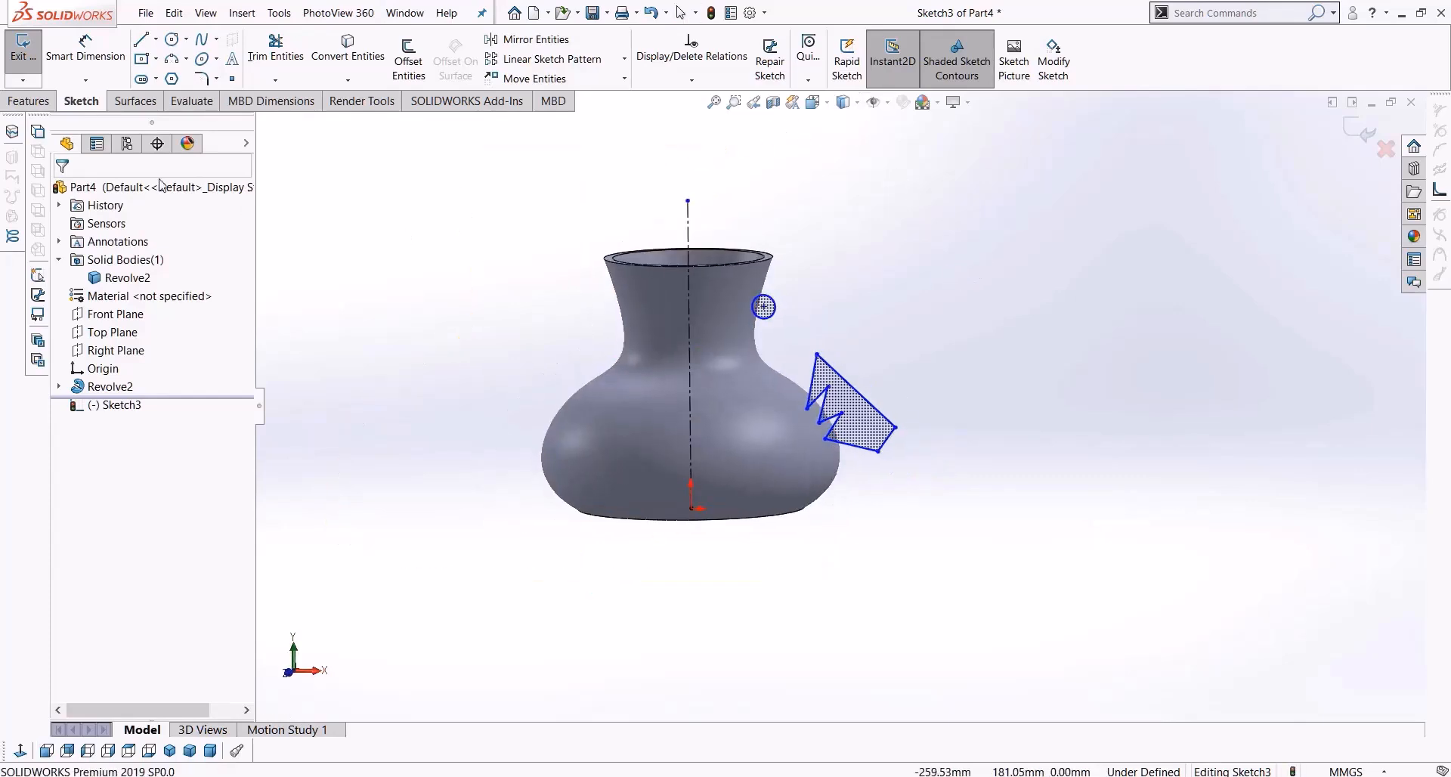
# Try revolving the circle and zigzag profile 360 degrees about the centreline as a boss, and delete that feature
pyautogui.click(31, 100)
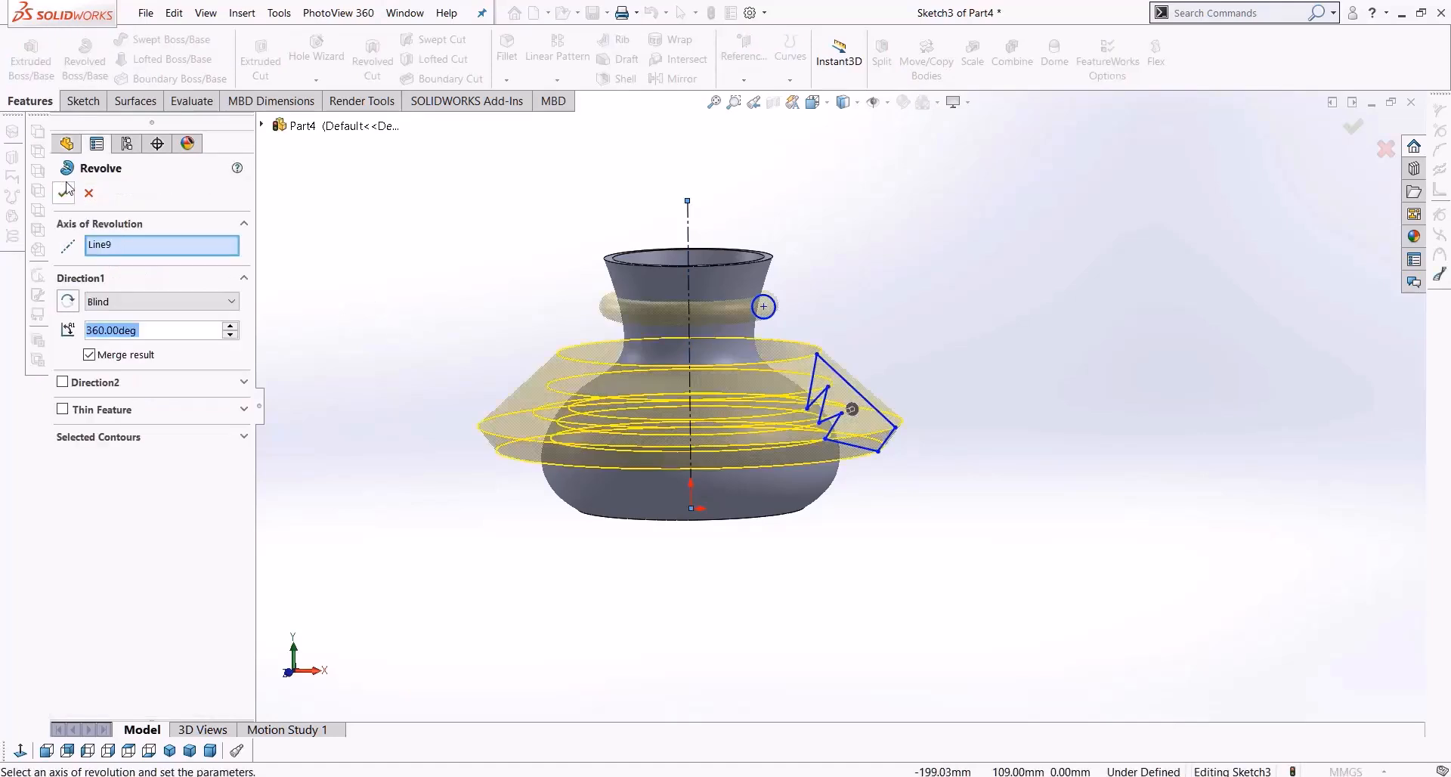
pyautogui.click(65, 192)
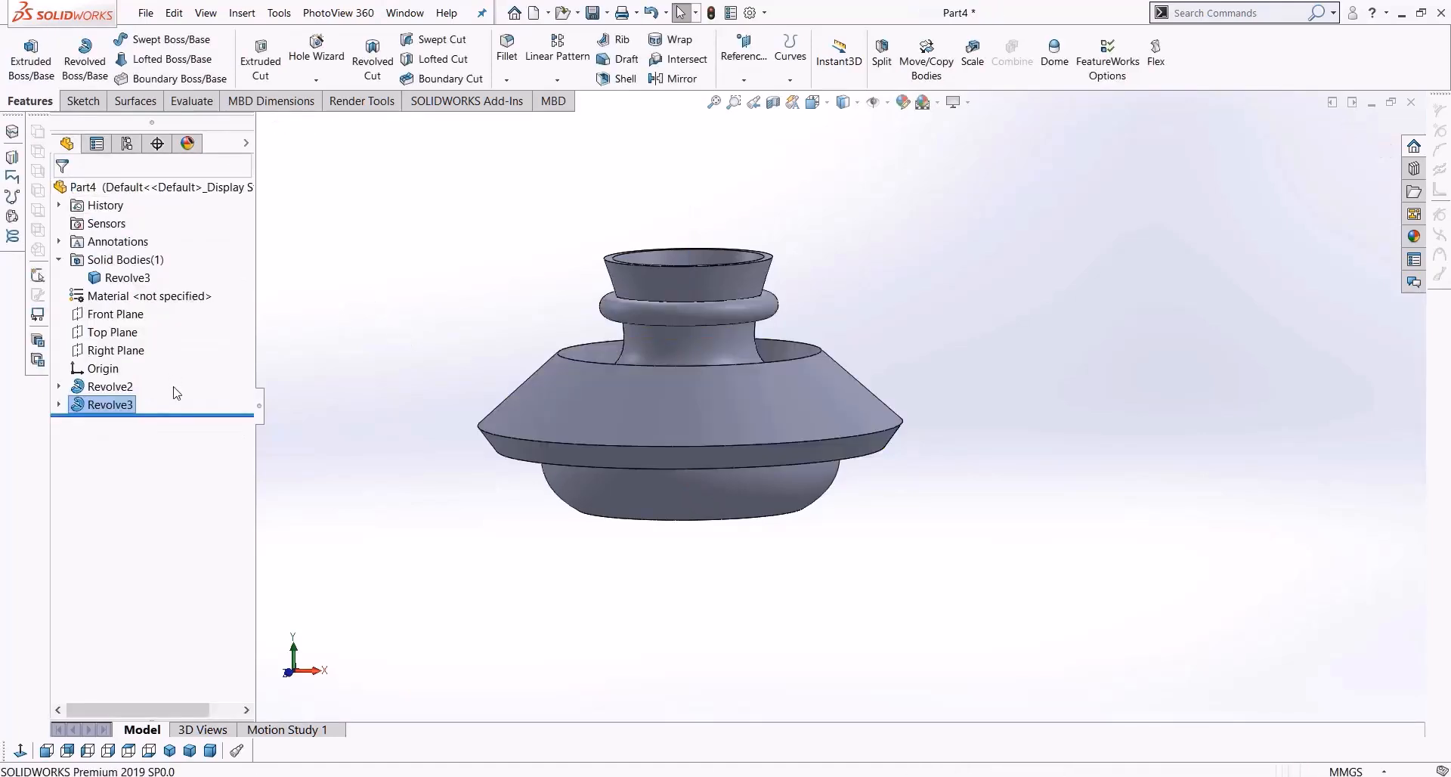
pyautogui.press('Delete')
pyautogui.press('Return')
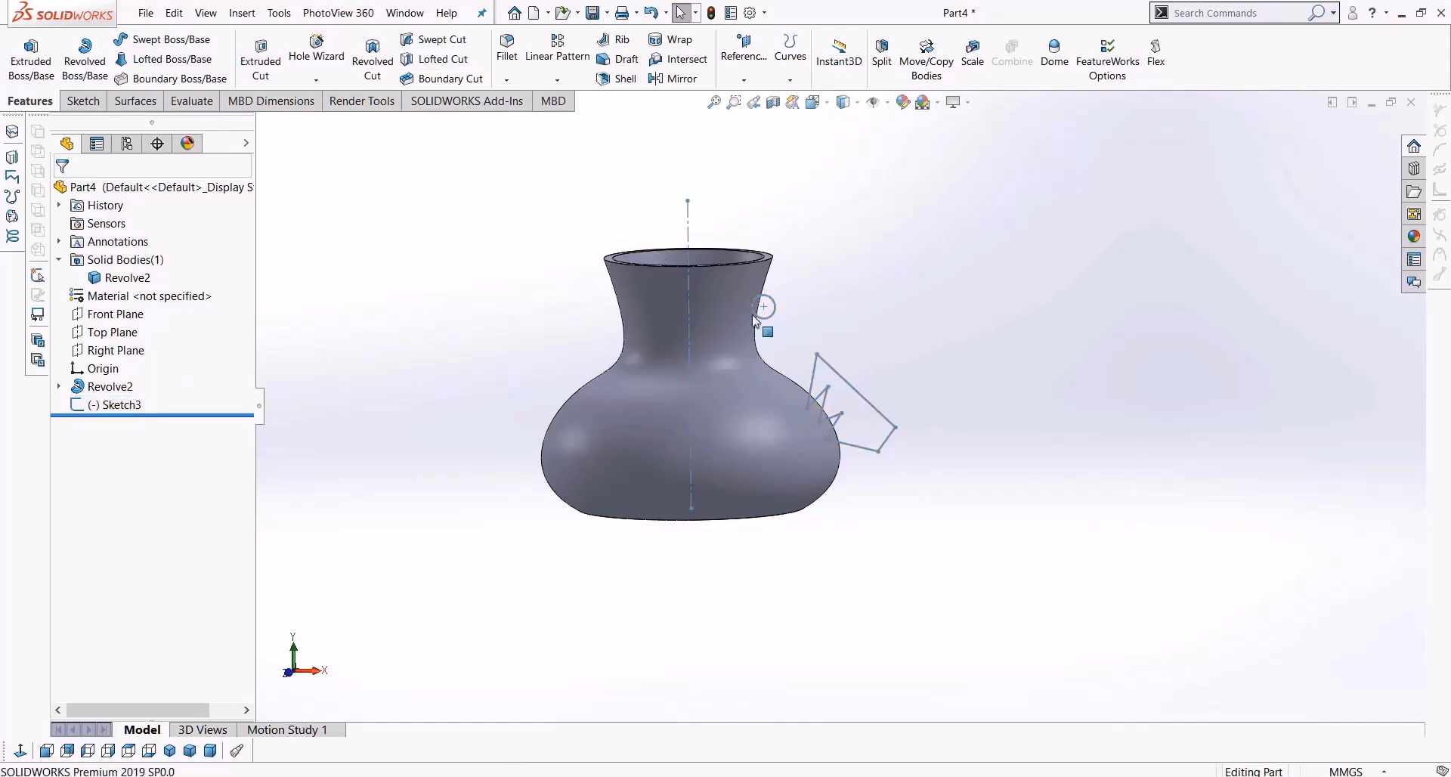
pyautogui.click(113, 406)
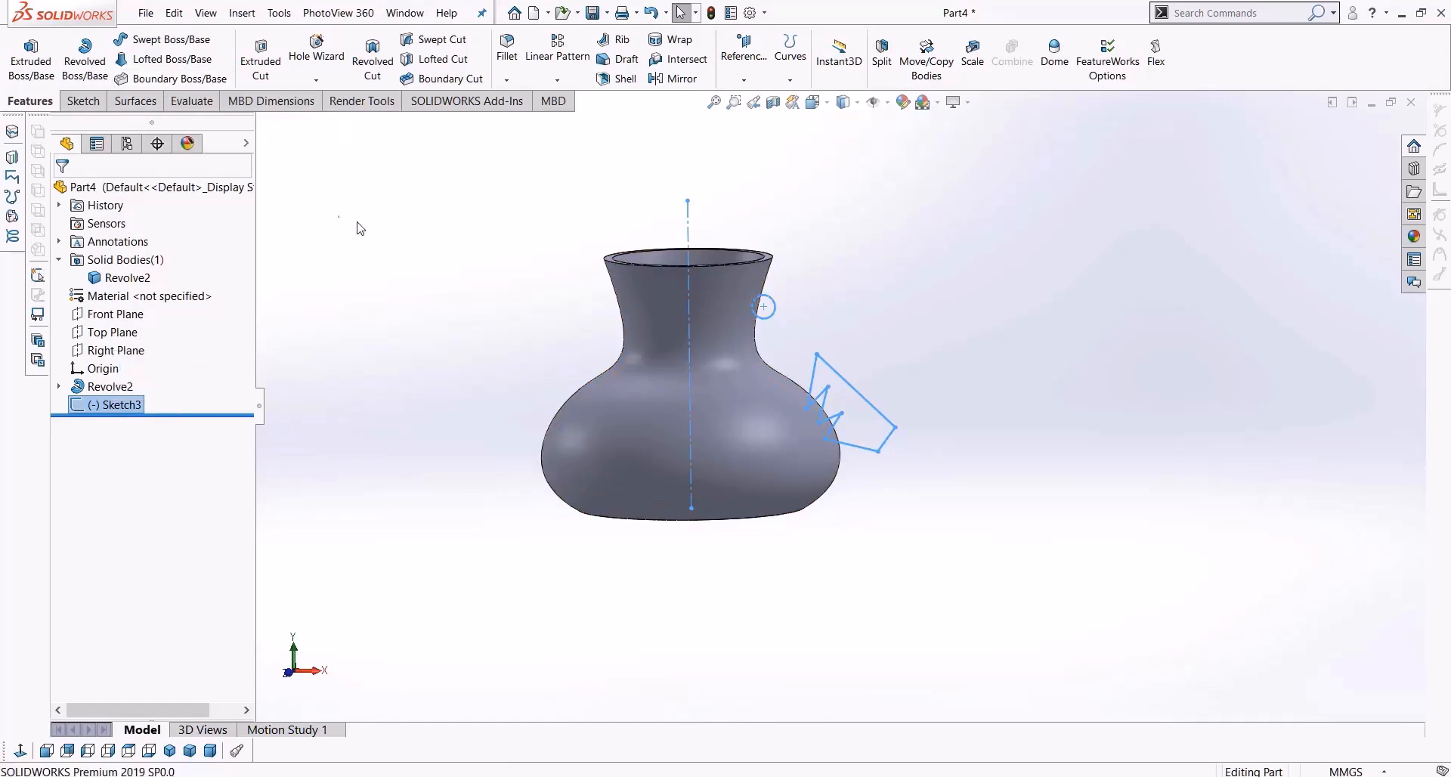
pyautogui.click(381, 47)
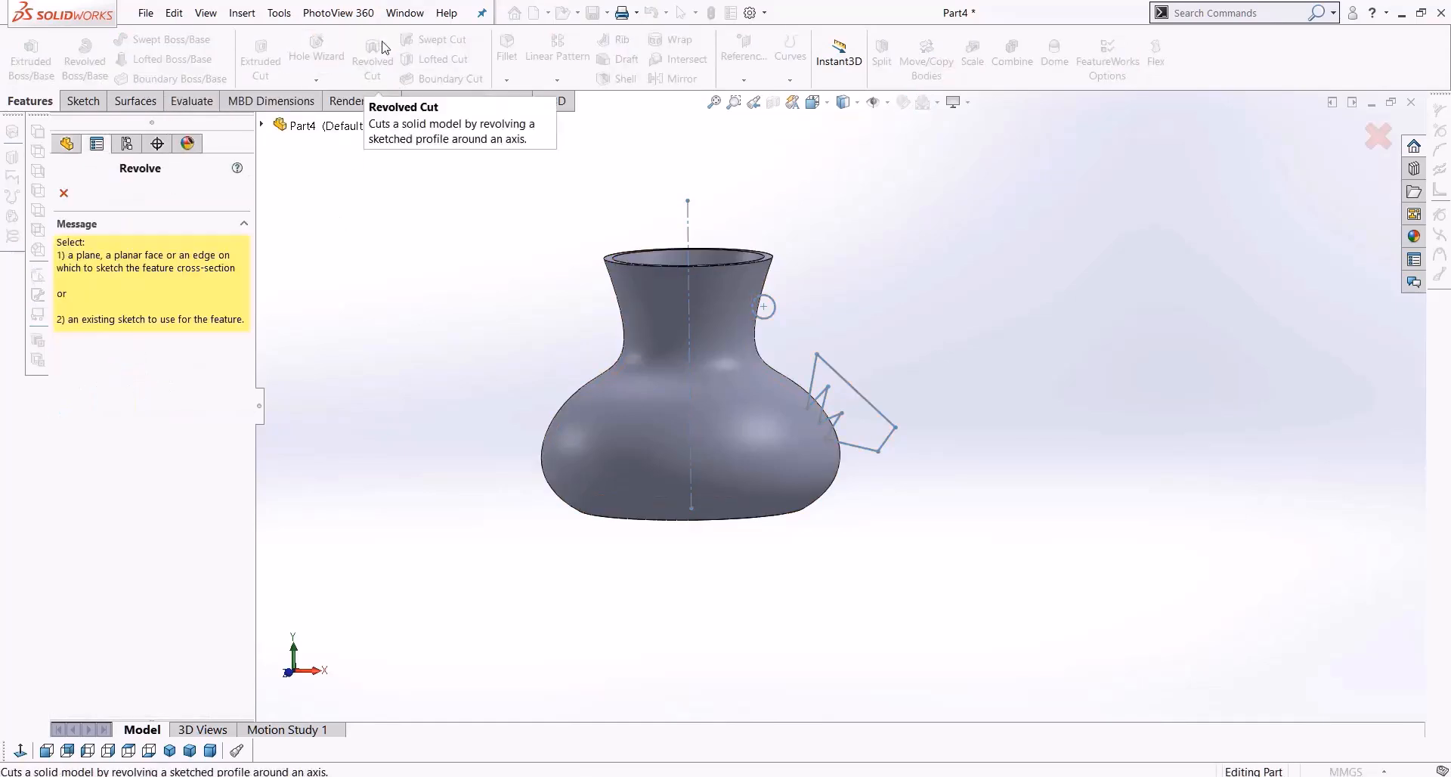
pyautogui.click(64, 194)
# Cut the vase's outer wall by revolving the circle and zigzag sketch 360 degrees about its centreline
pyautogui.click(120, 407)
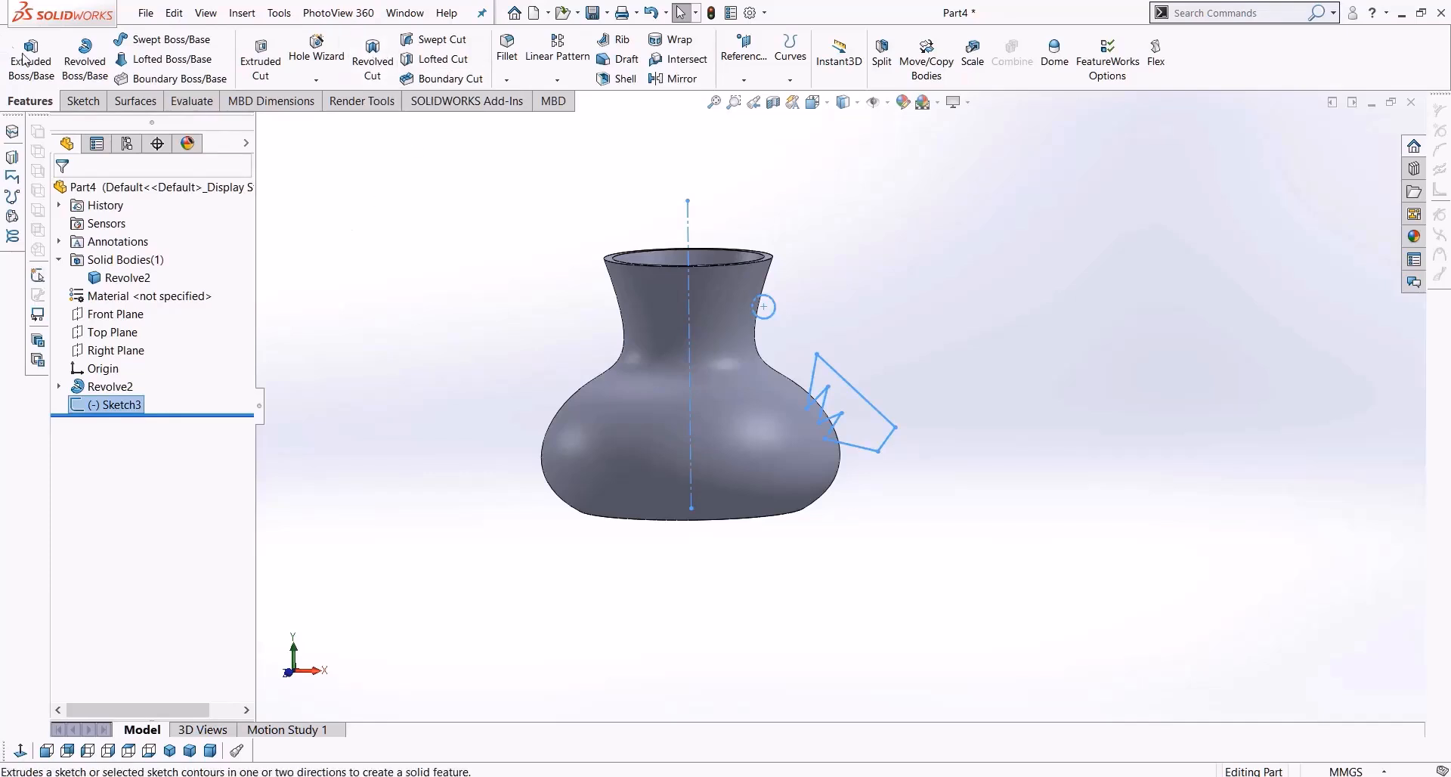
pyautogui.click(374, 66)
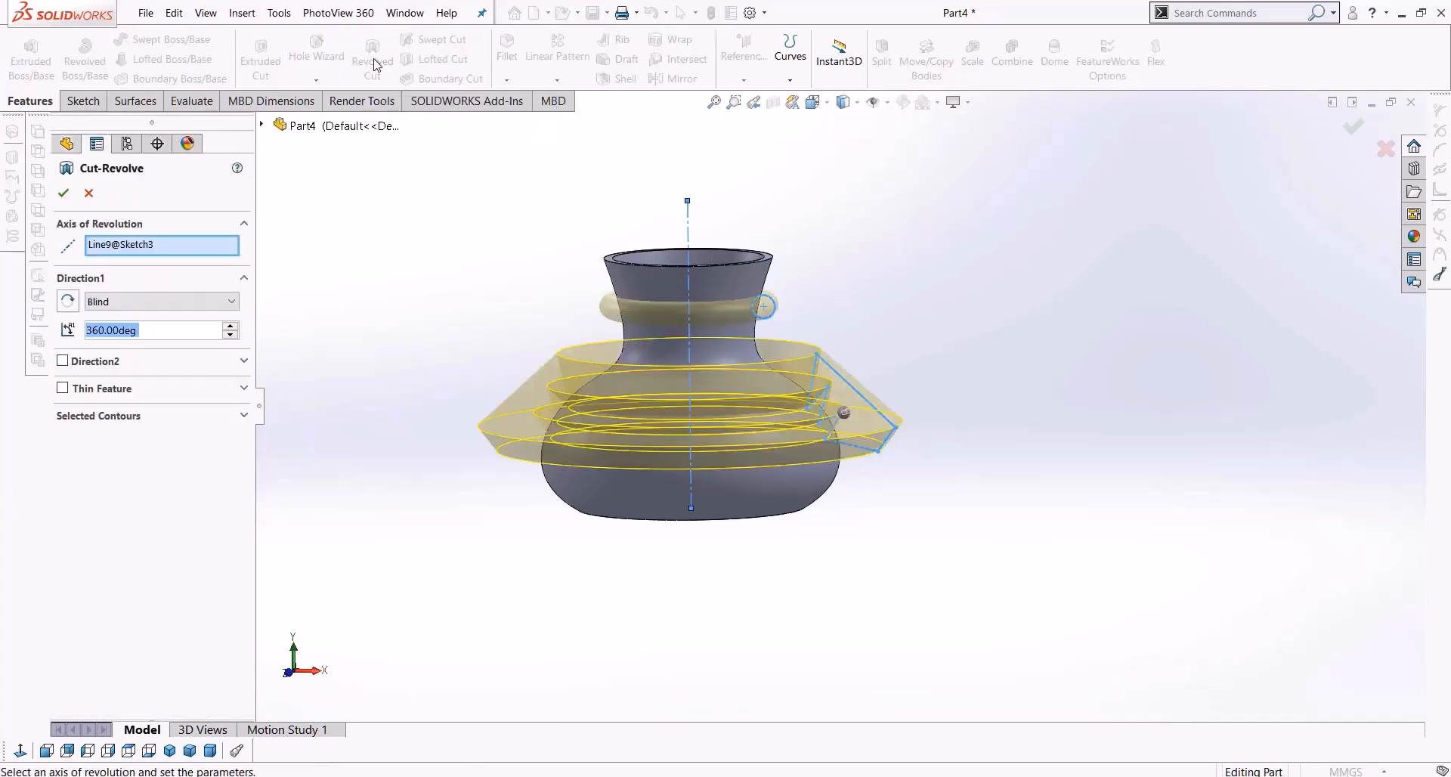
pyautogui.click(63, 194)
pyautogui.moveTo(900, 527); pyautogui.dragTo(942, 533, button='middle')
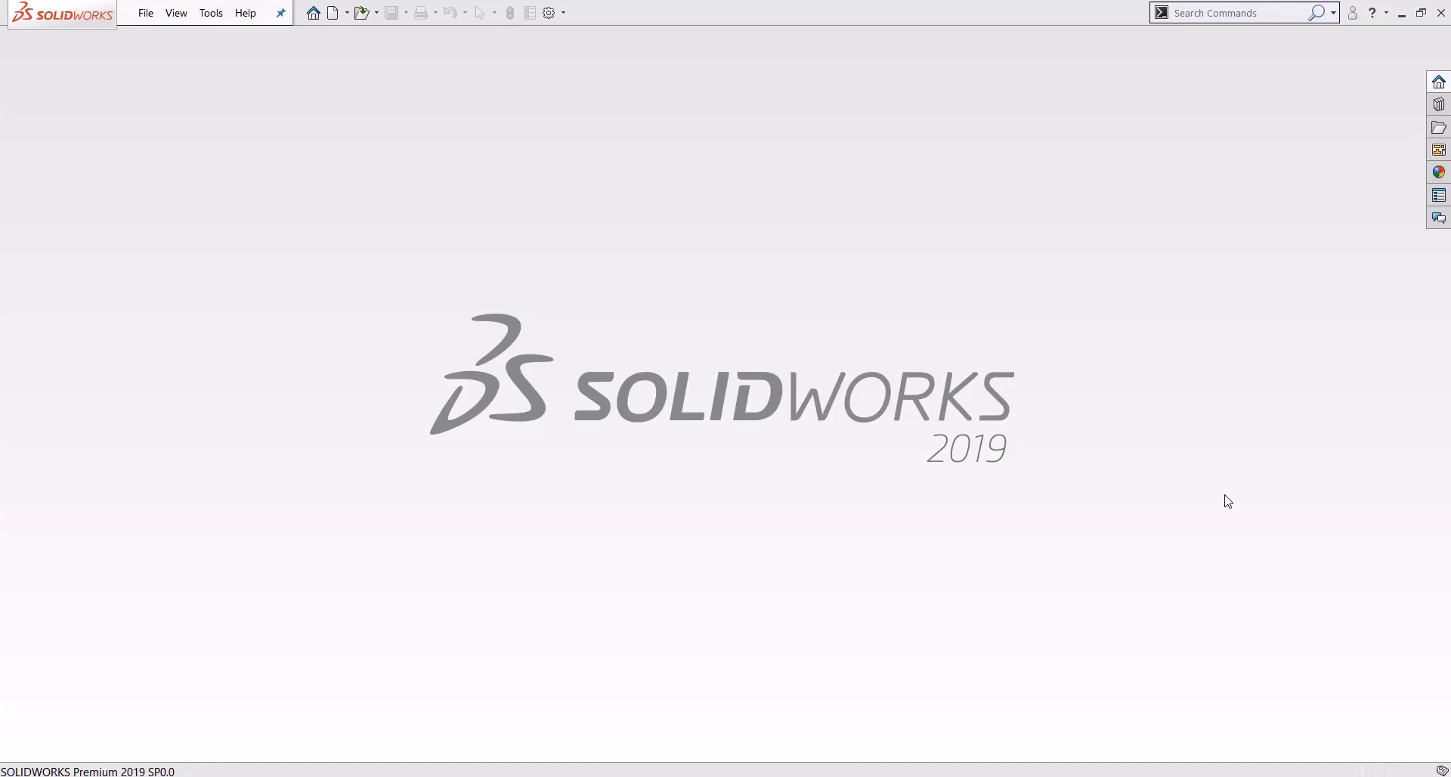
# Create a new part document and start a sketch on the Front Plane
pyautogui.click(145, 13)
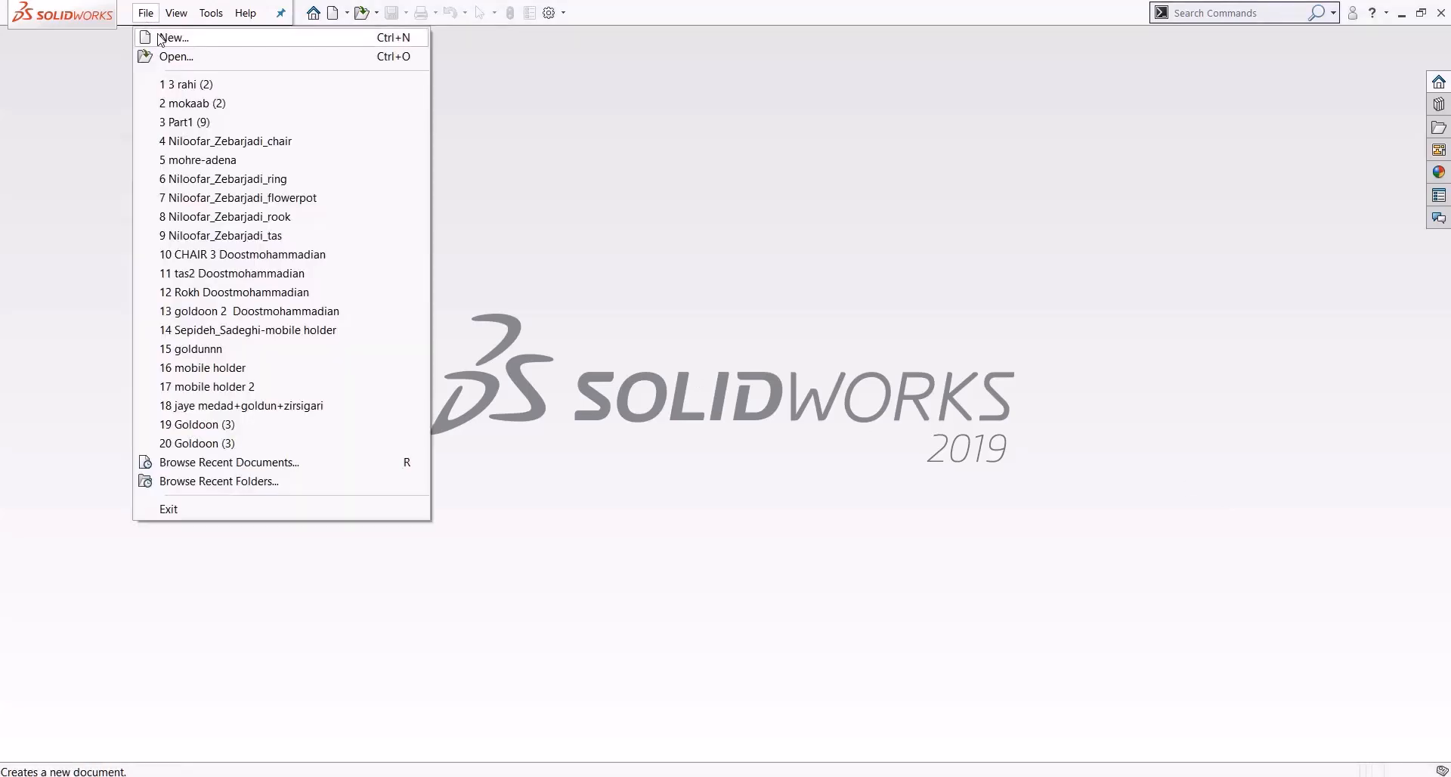
pyautogui.click(161, 40)
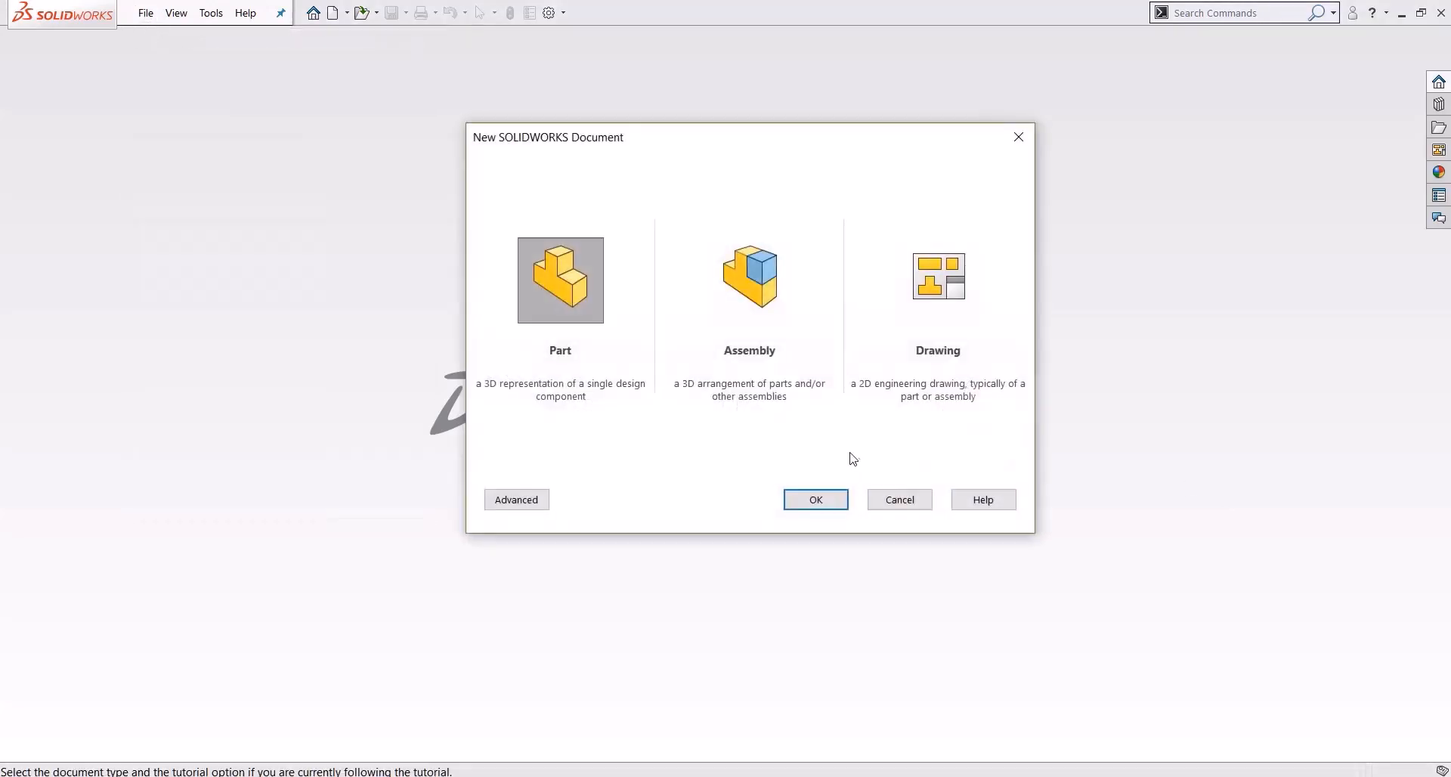
pyautogui.click(816, 499)
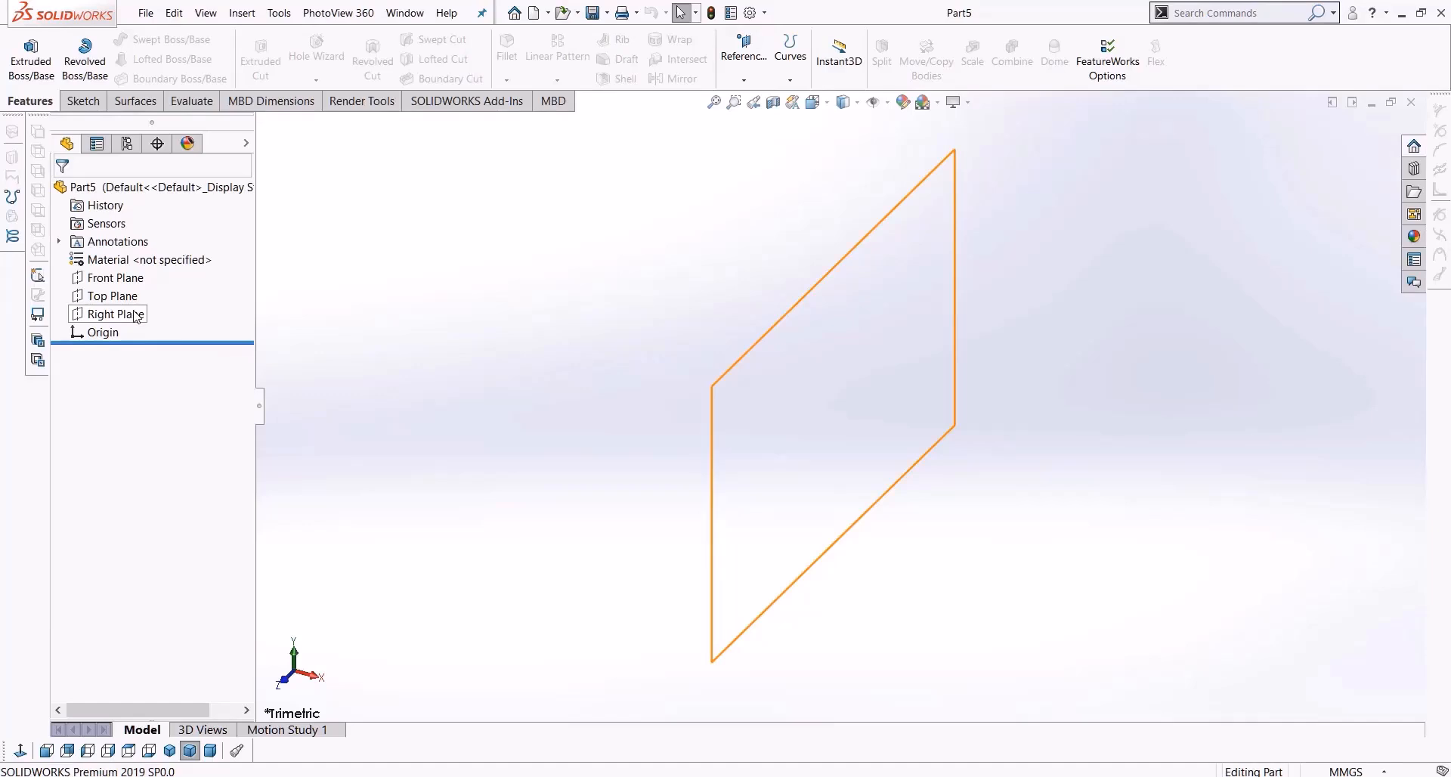
pyautogui.click(113, 277)
pyautogui.click(81, 101)
pyautogui.click(34, 81)
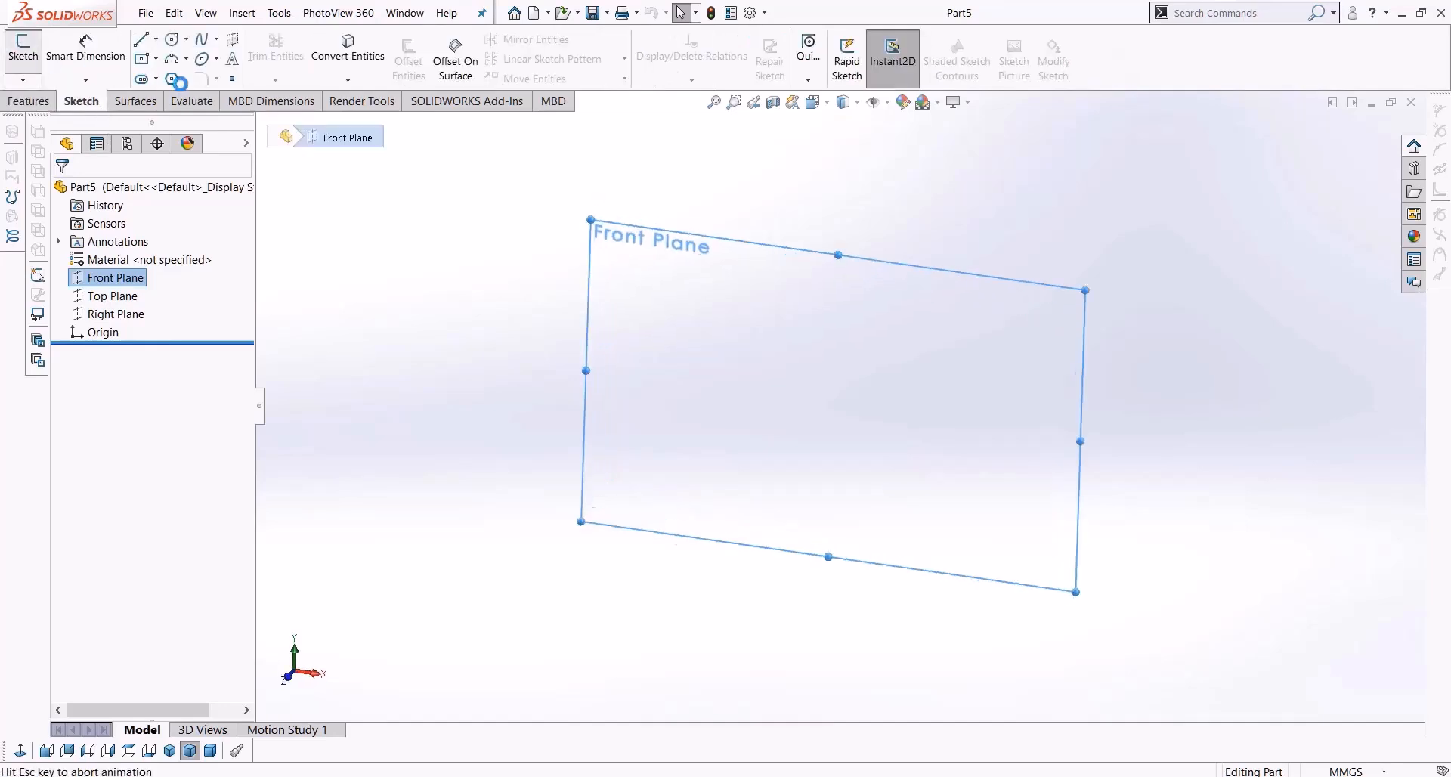
# Draw a vertical centreline about 88 mm long upward from the origin
pyautogui.click(155, 39)
pyautogui.click(181, 80)
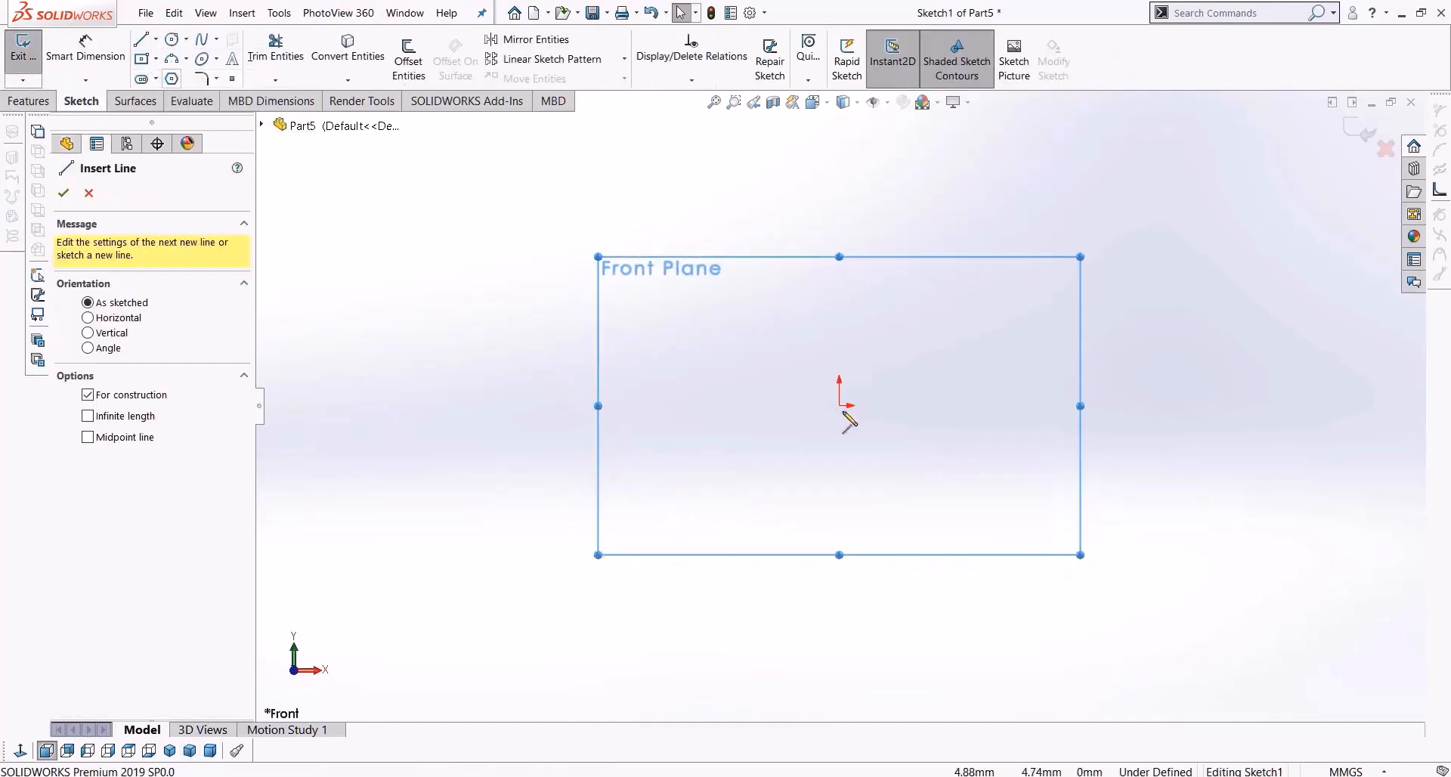
pyautogui.click(838, 404)
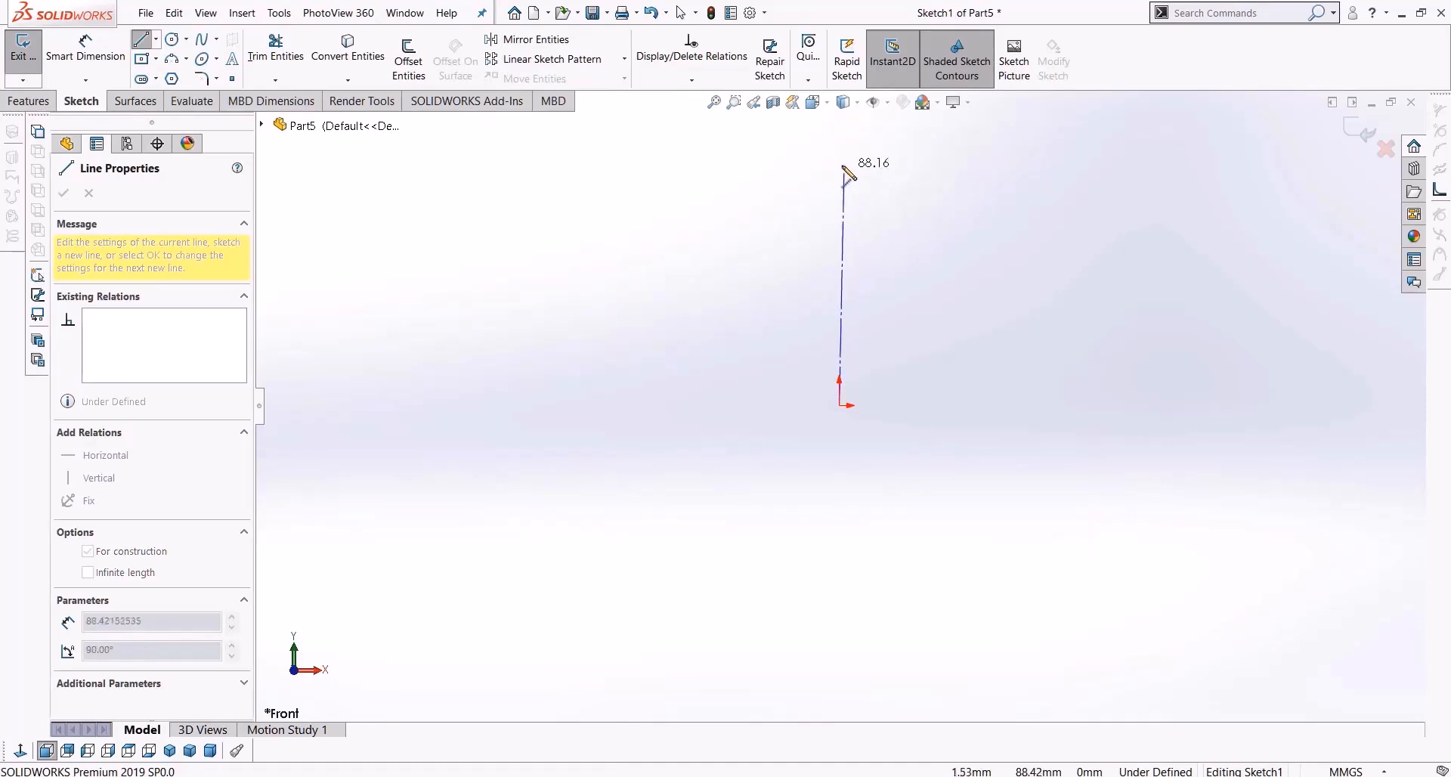
pyautogui.click(838, 163)
# Draw a horizontal base line about 49 mm long from the origin, ending in a vertical edge about 7 mm high
pyautogui.click(146, 41)
pyautogui.click(145, 42)
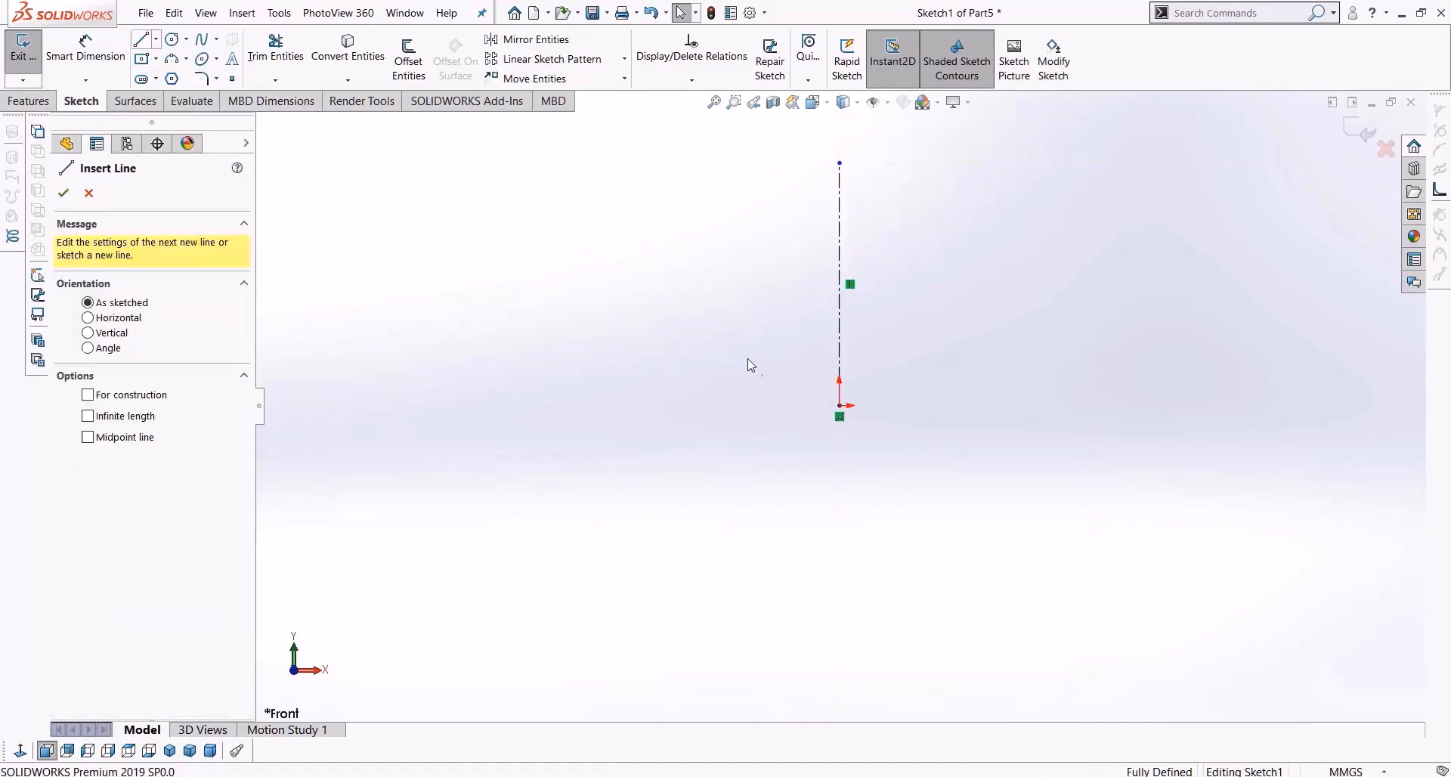
pyautogui.click(838, 406)
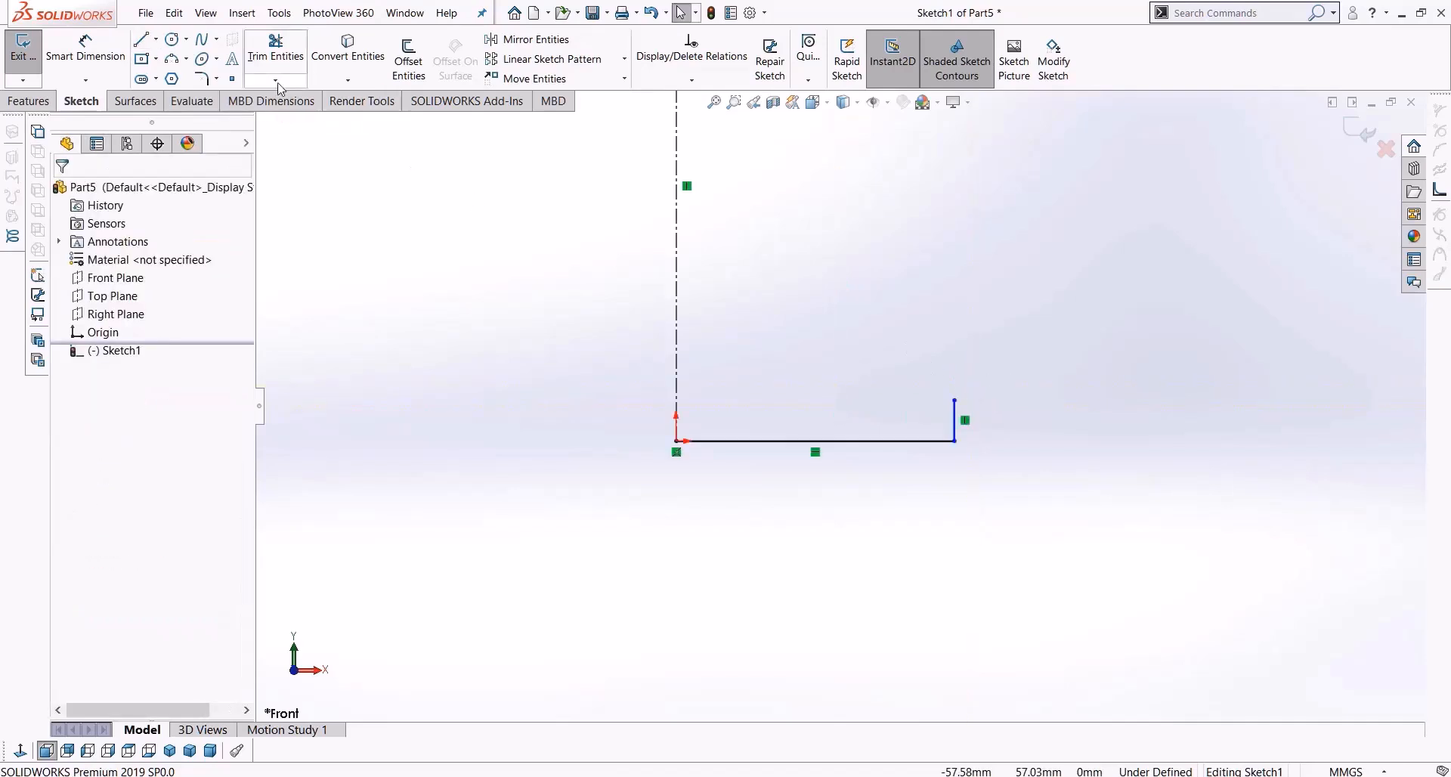
# Sketch a four-point spline from the upper end of the short vertical edge, curving inward and up beside the centreline
pyautogui.click(201, 39)
pyautogui.click(954, 401)
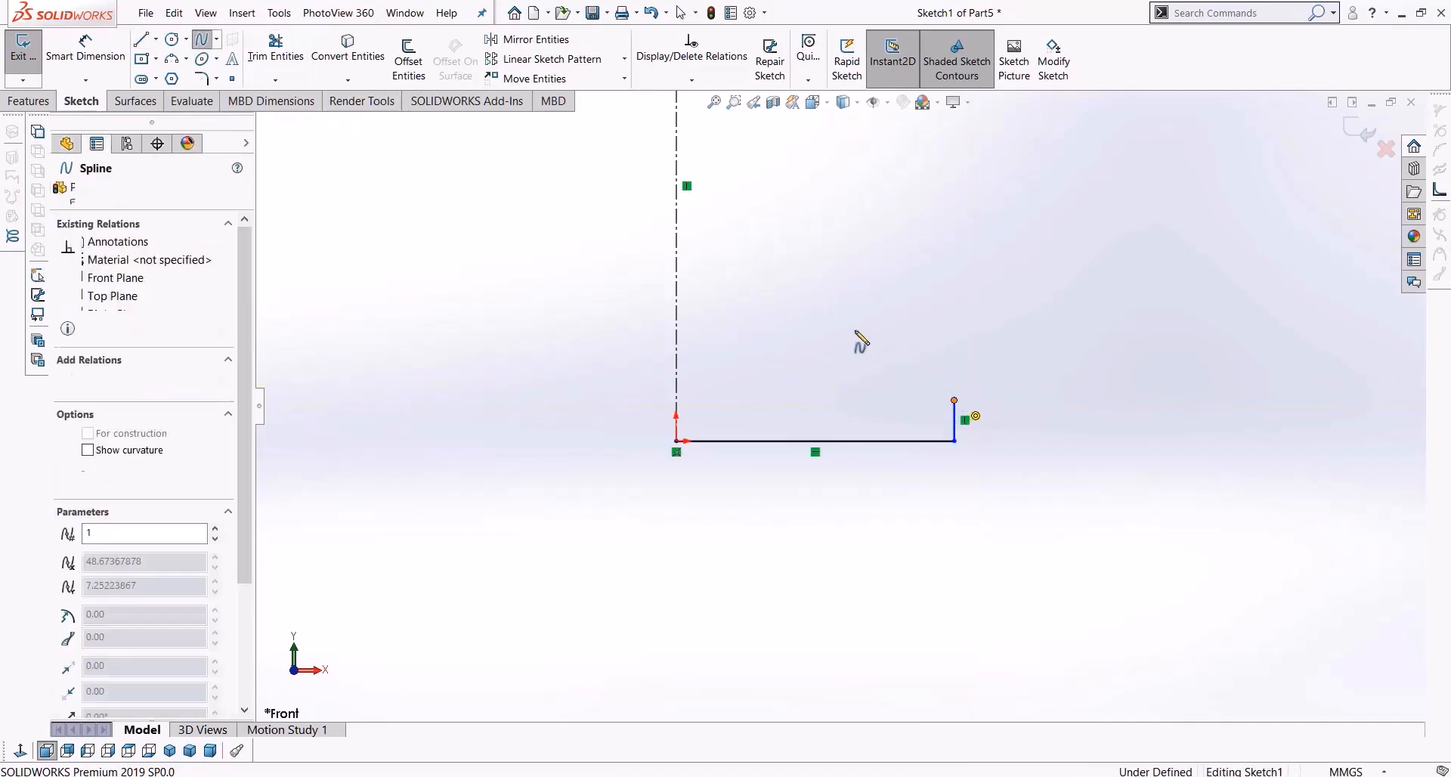
pyautogui.click(841, 318)
pyautogui.scroll(2, 761, 217)
pyautogui.scroll(-1, 754, 194)
pyautogui.click(775, 228)
pyautogui.click(772, 141)
pyautogui.press('Escape')
pyautogui.scroll(2, 871, 220)
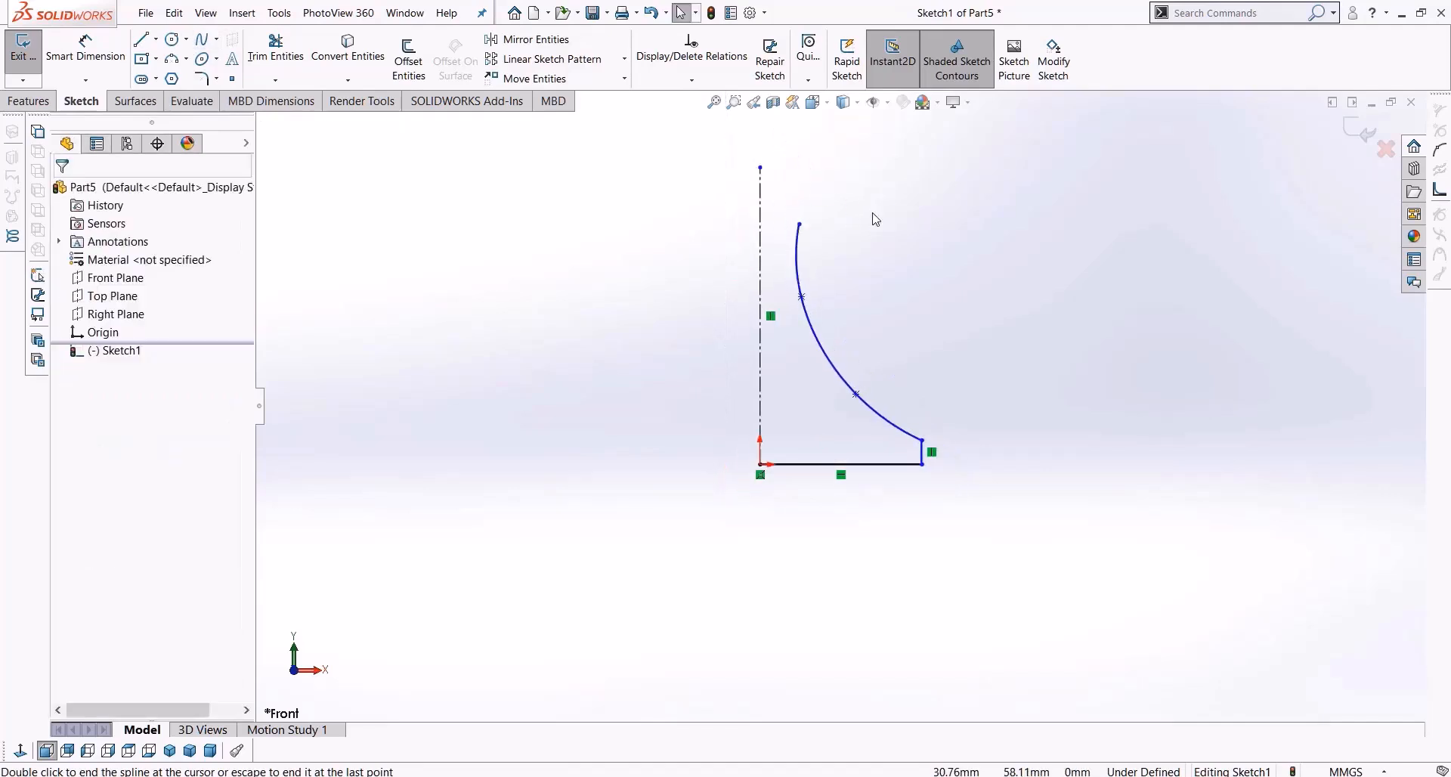
pyautogui.click(173, 40)
pyautogui.click(732, 183)
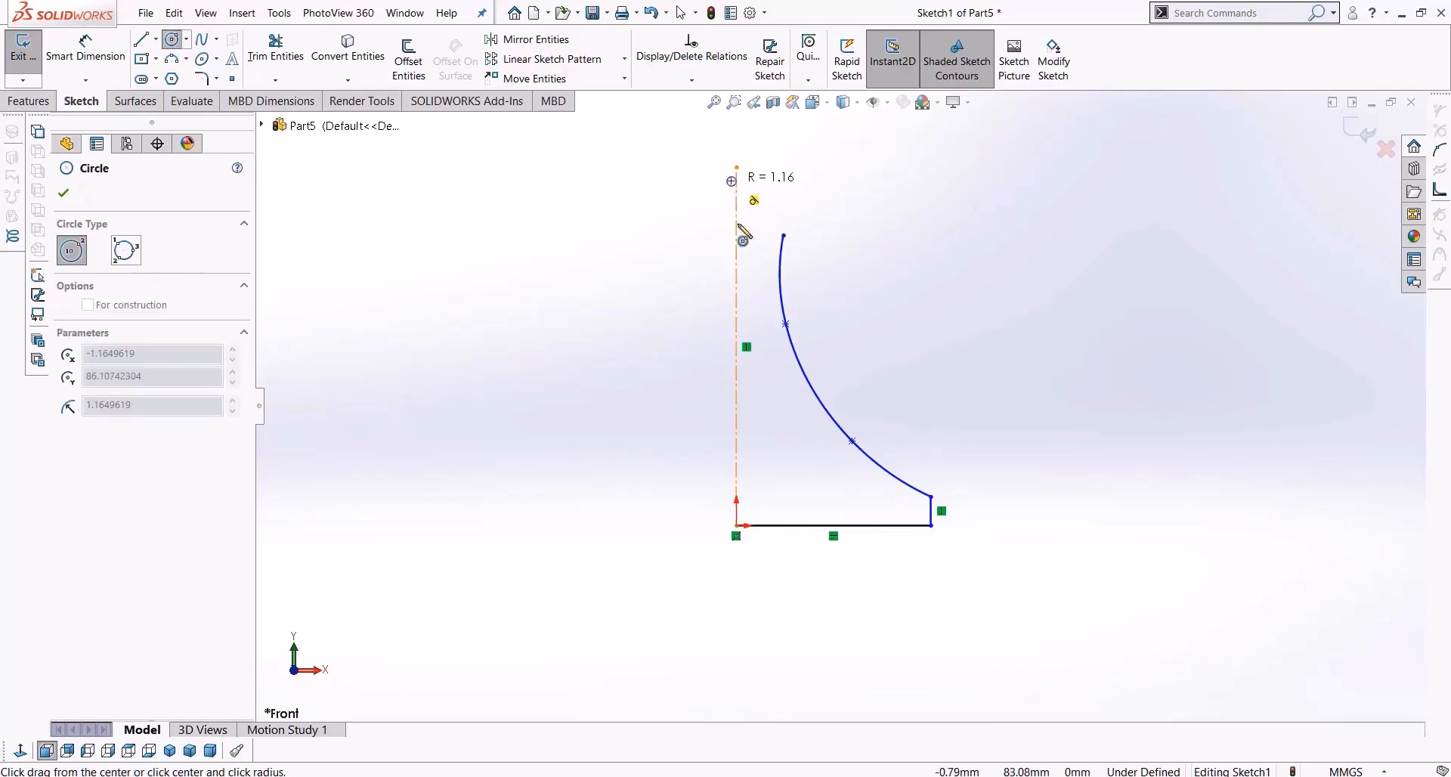
pyautogui.press('Escape')
# Sketch a circle centred on the centreline near its upper end, passing through the spline's upper endpoint
pyautogui.click(173, 40)
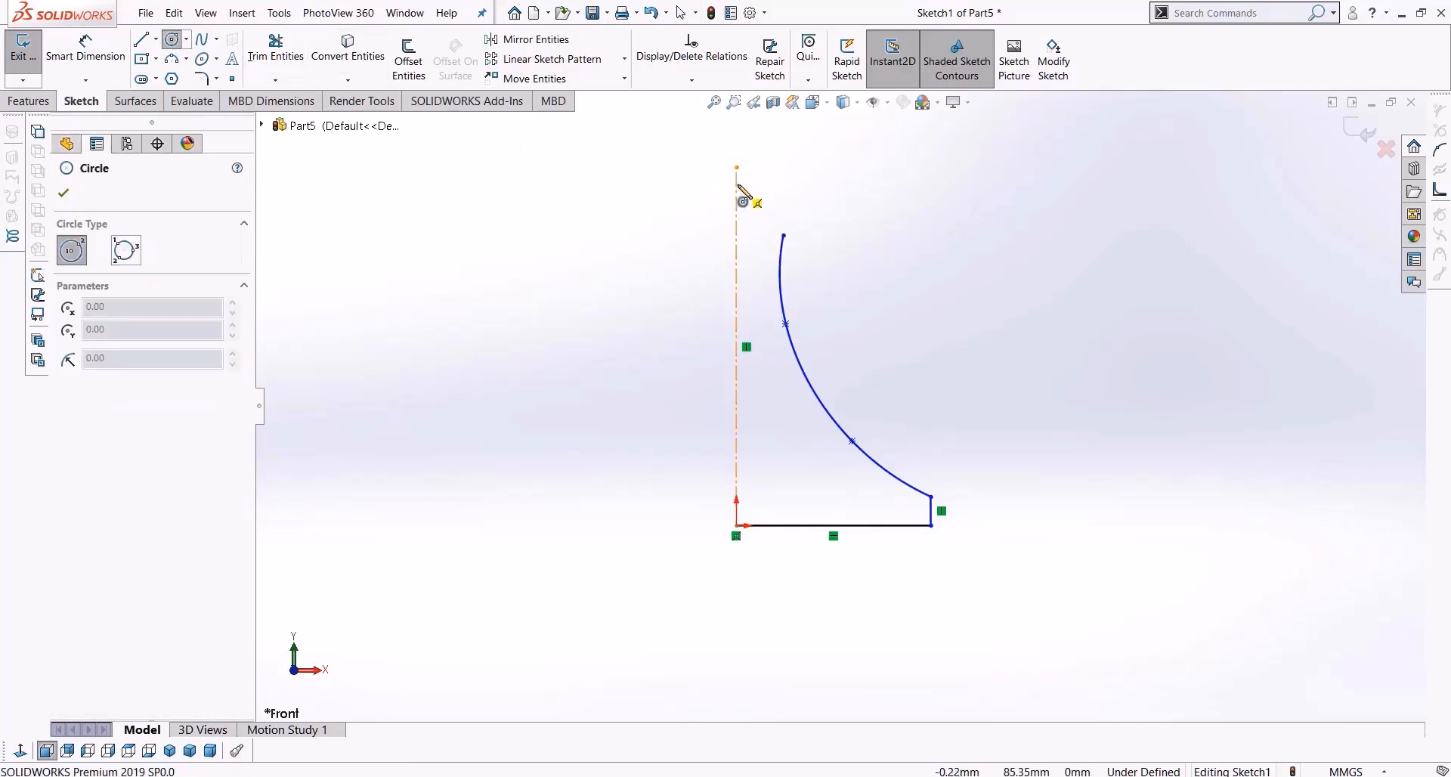
pyautogui.click(736, 170)
pyautogui.press('Escape')
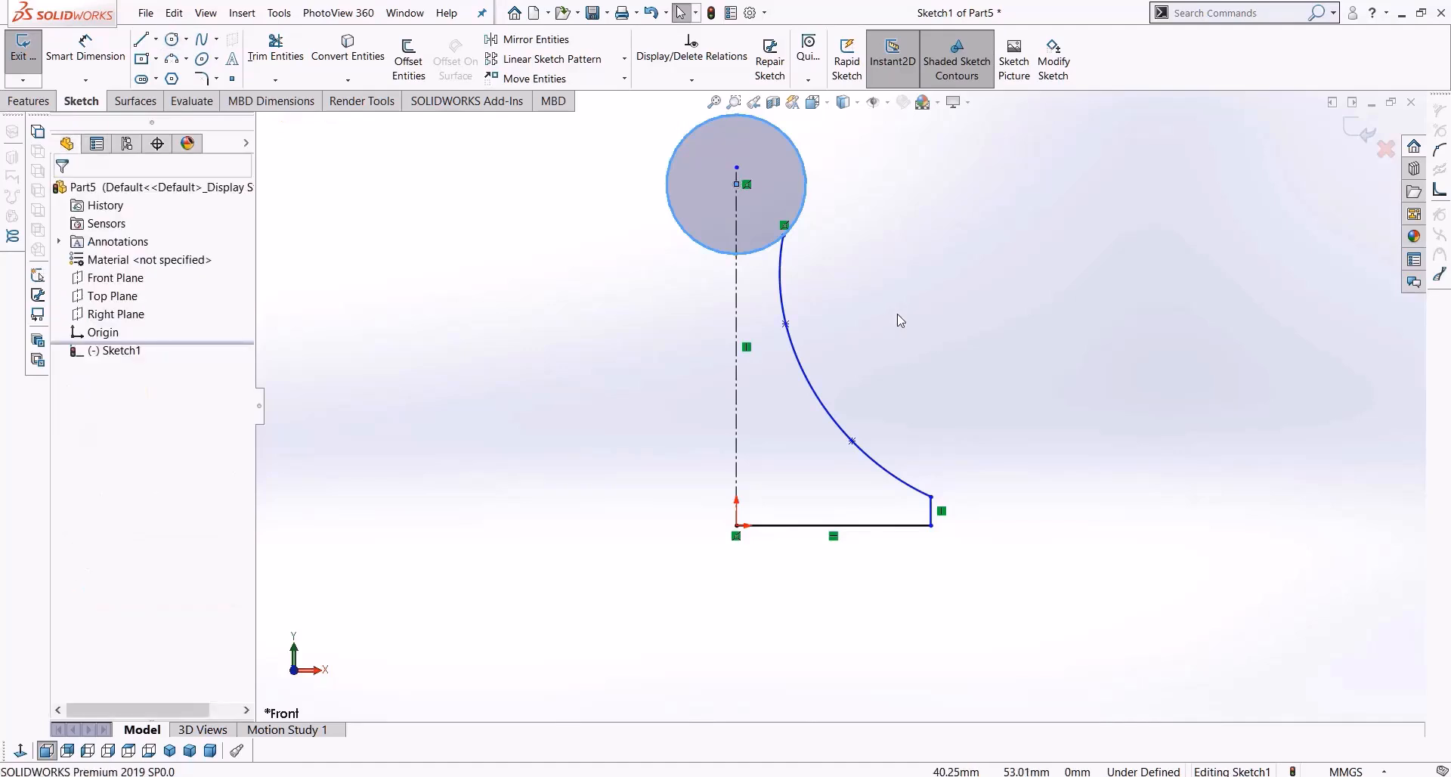
# Extend the centreline above the circle and trim the circle to the outer arc between the centreline and the spline's end
pyautogui.moveTo(736, 168); pyautogui.dragTo(736, 97)
pyautogui.click(275, 47)
pyautogui.click(704, 135)
pyautogui.click(769, 245)
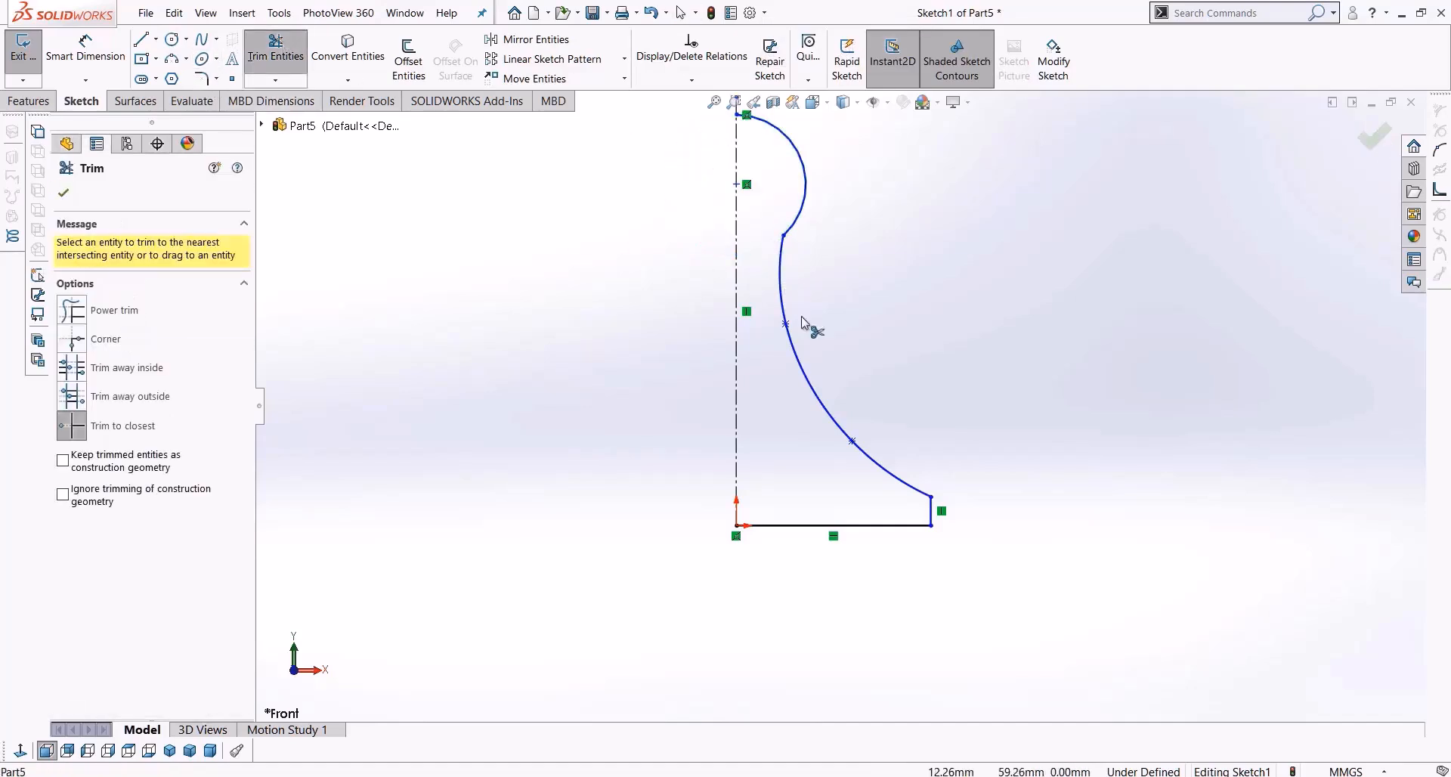
pyautogui.scroll(2, 855, 260)
pyautogui.press('Escape')
pyautogui.scroll(-4, 821, 276)
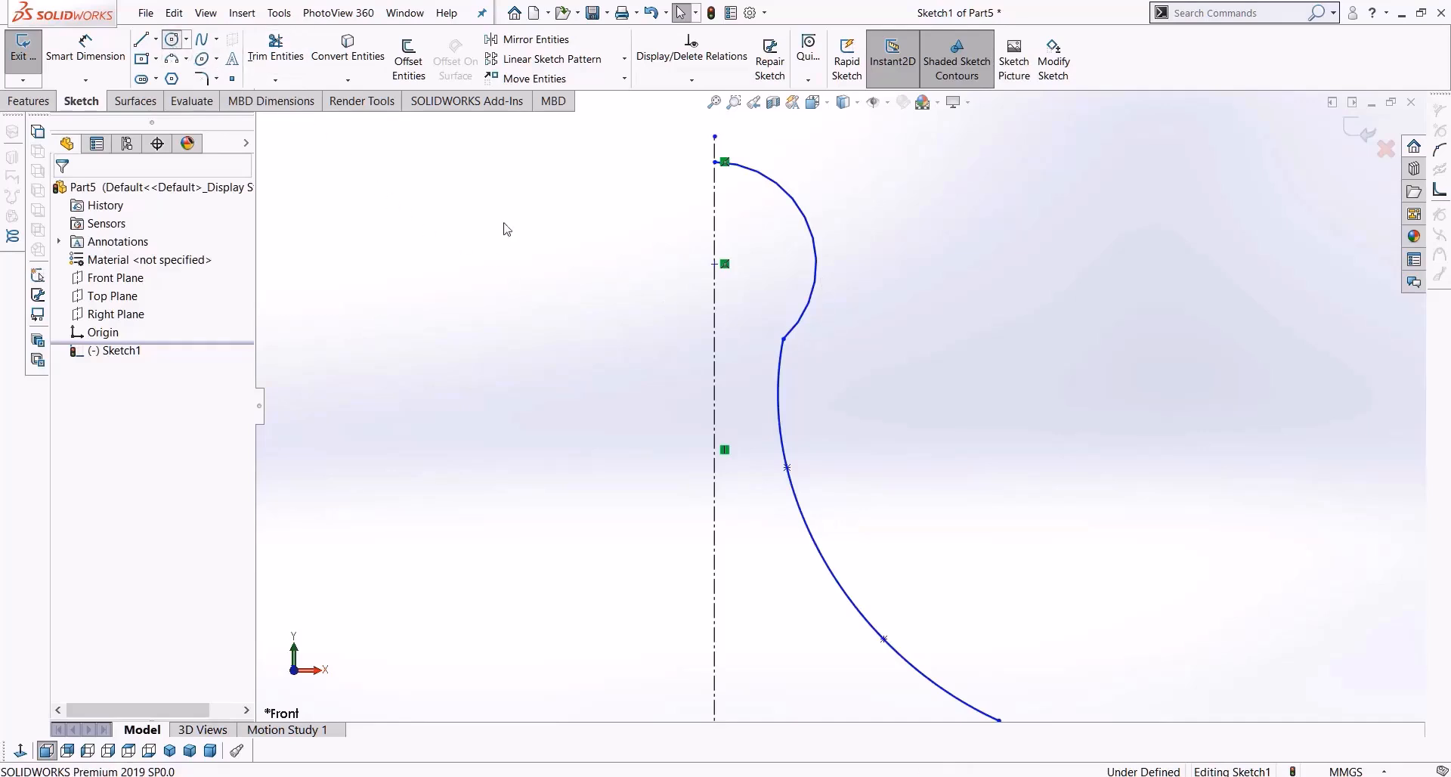
# Sketch three circles on the profile: one about 3.5 mm in radius at the spline's upper end, two along its lower part
pyautogui.click(172, 39)
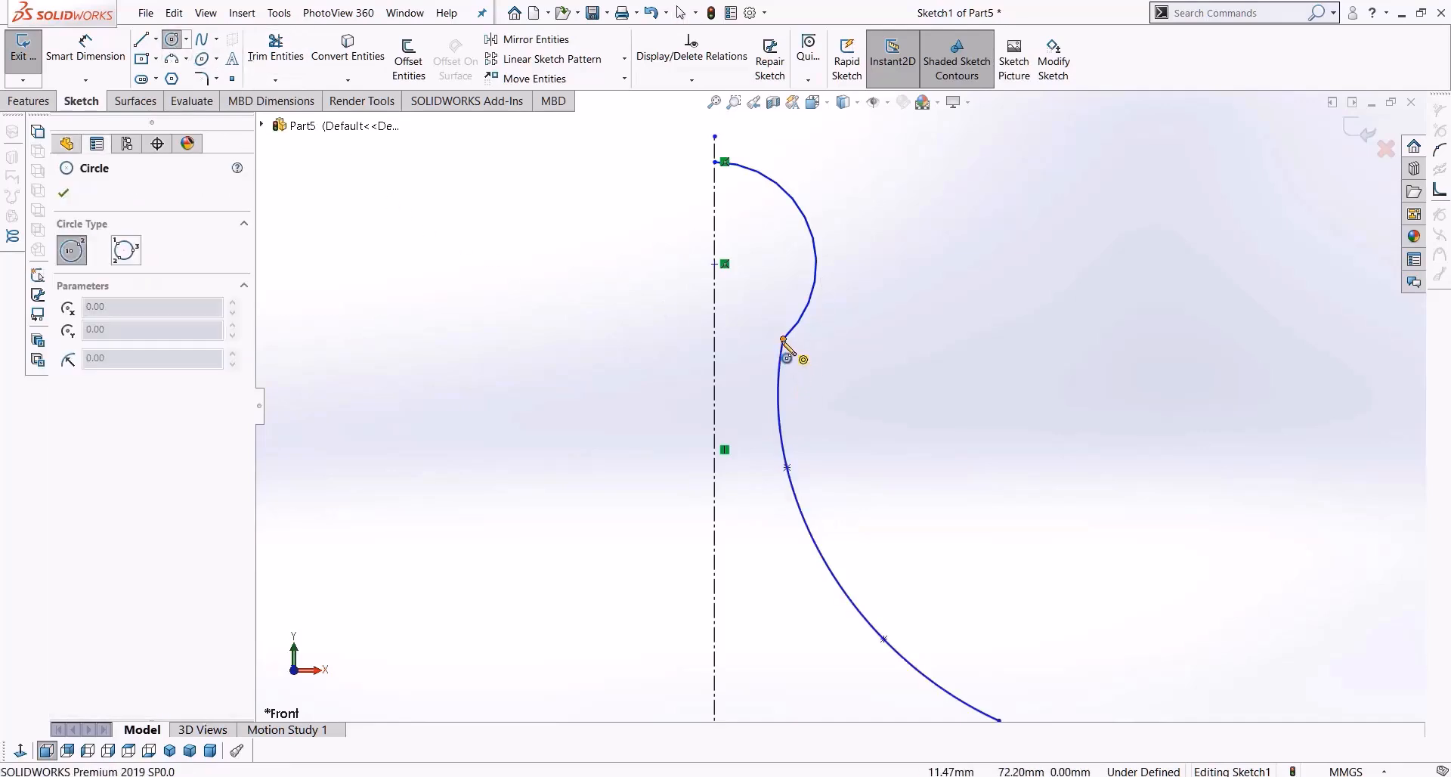
pyautogui.click(784, 341)
pyautogui.click(792, 361)
pyautogui.scroll(3, 834, 398)
pyautogui.scroll(-1, 861, 582)
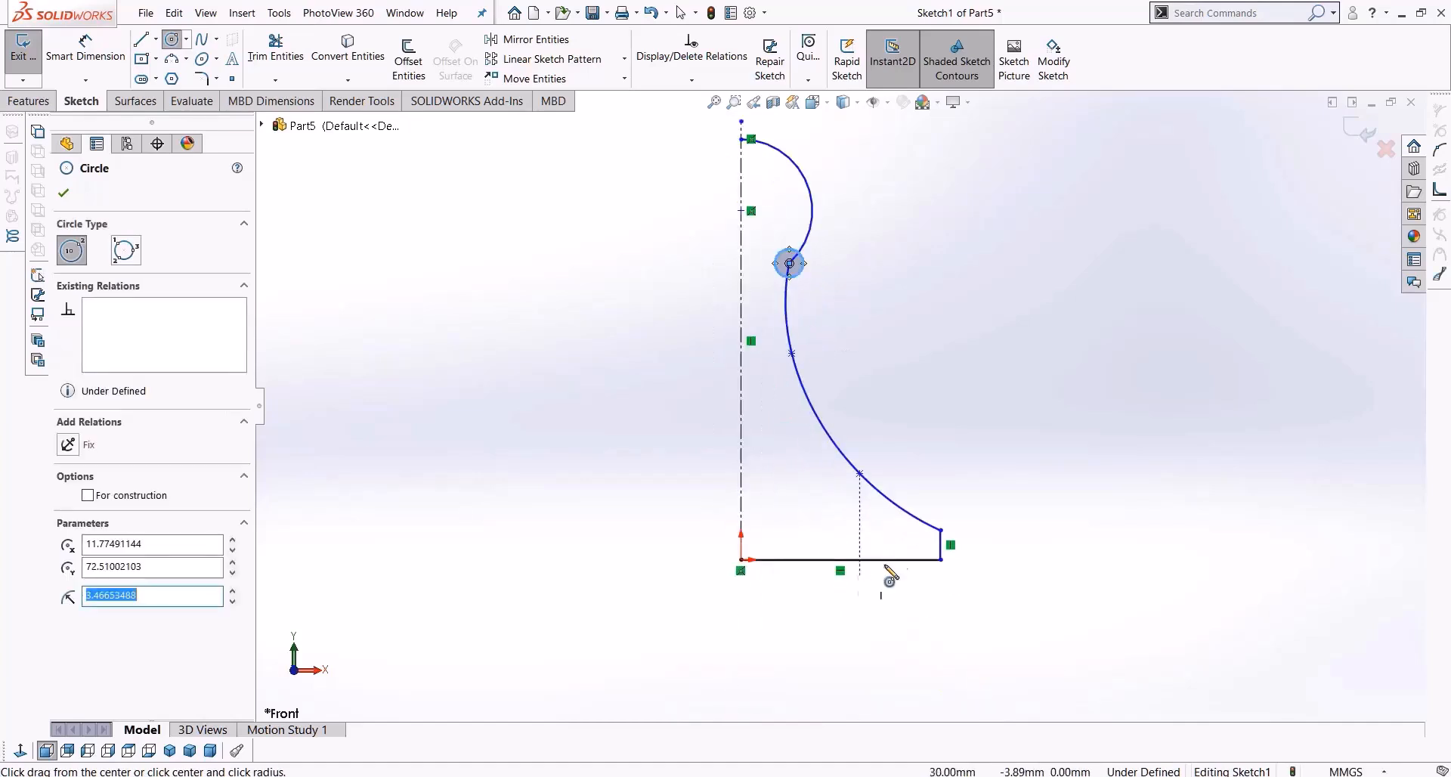
pyautogui.click(889, 500)
pyautogui.click(881, 512)
pyautogui.click(859, 474)
pyautogui.click(872, 487)
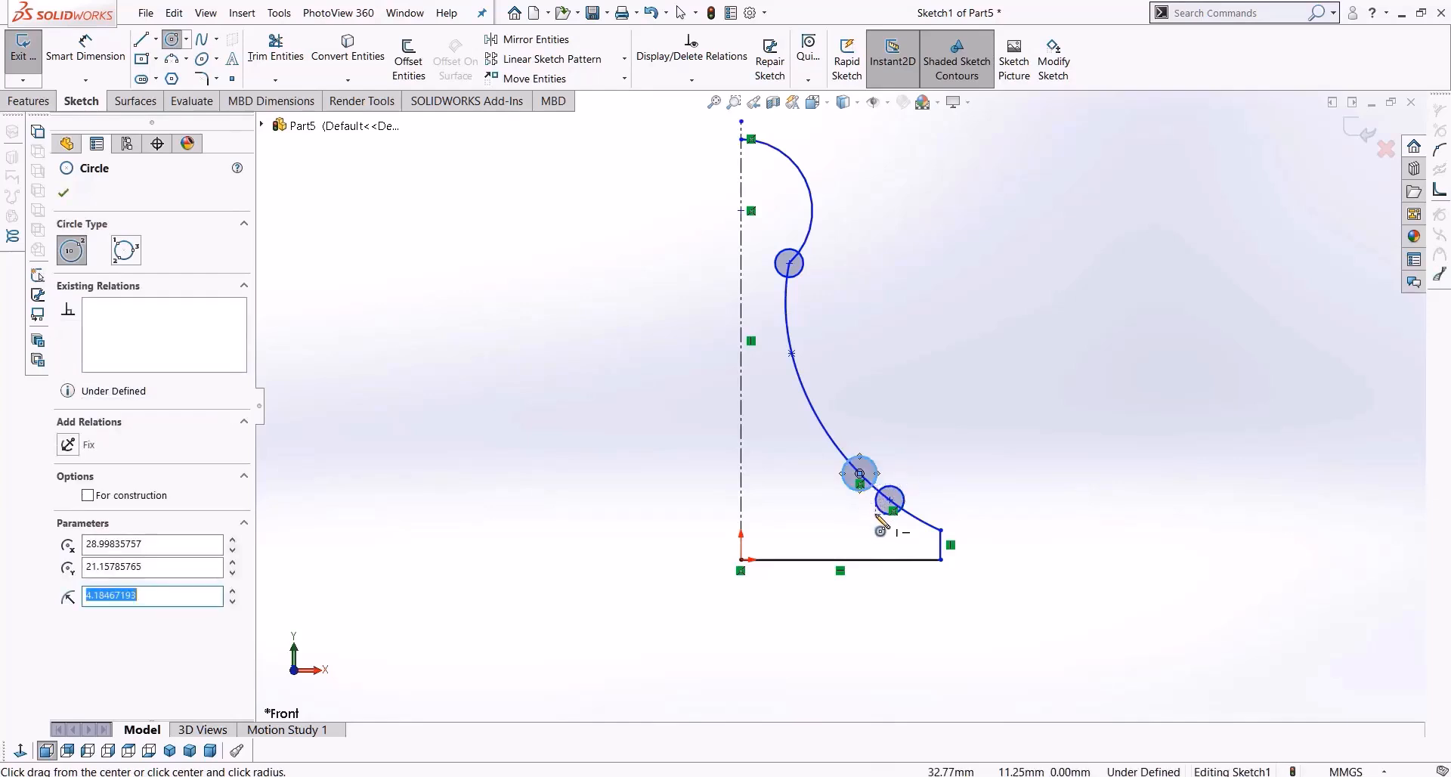
# Draw two thin corner rectangles, one above the other, across the spline's middle, the upper about 14 by 2 mm
pyautogui.click(150, 41)
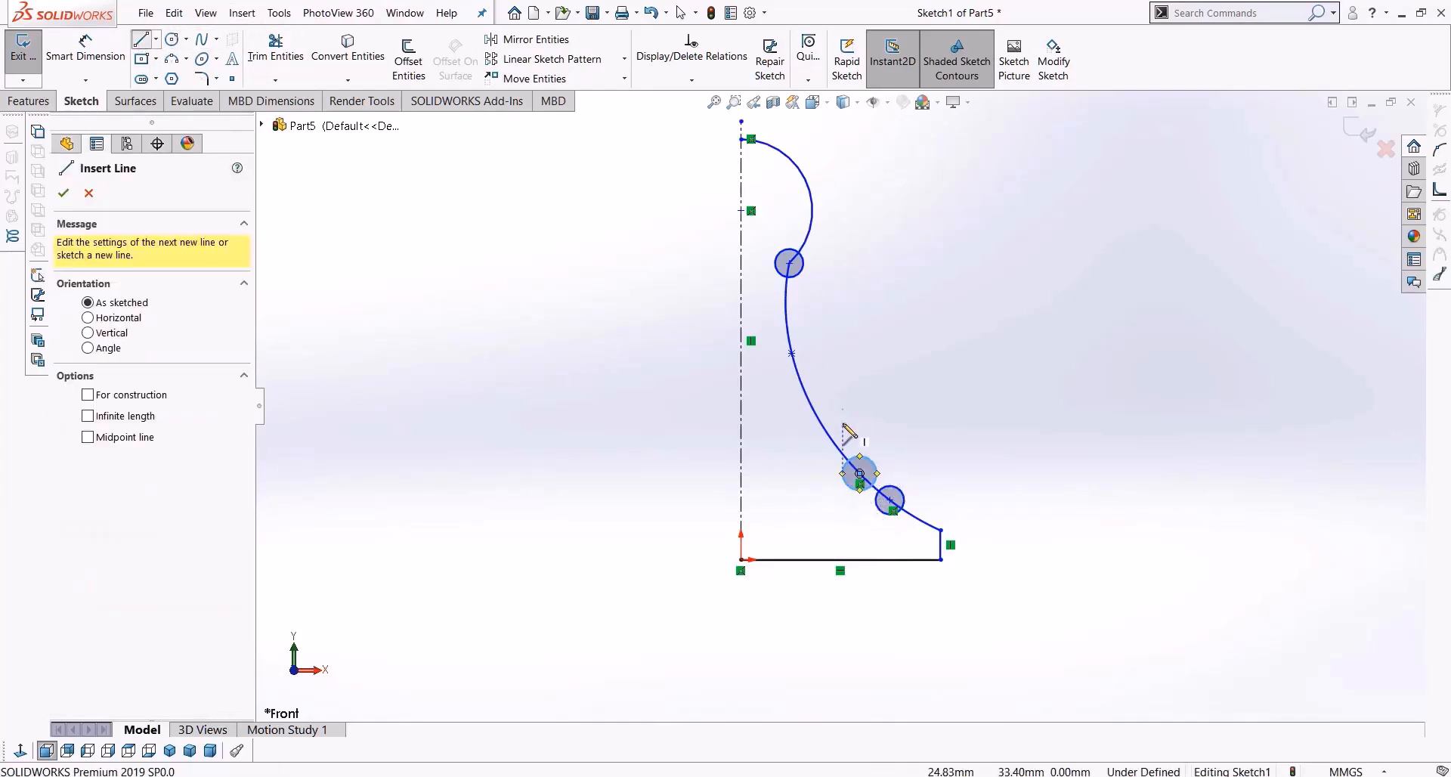
pyautogui.click(155, 59)
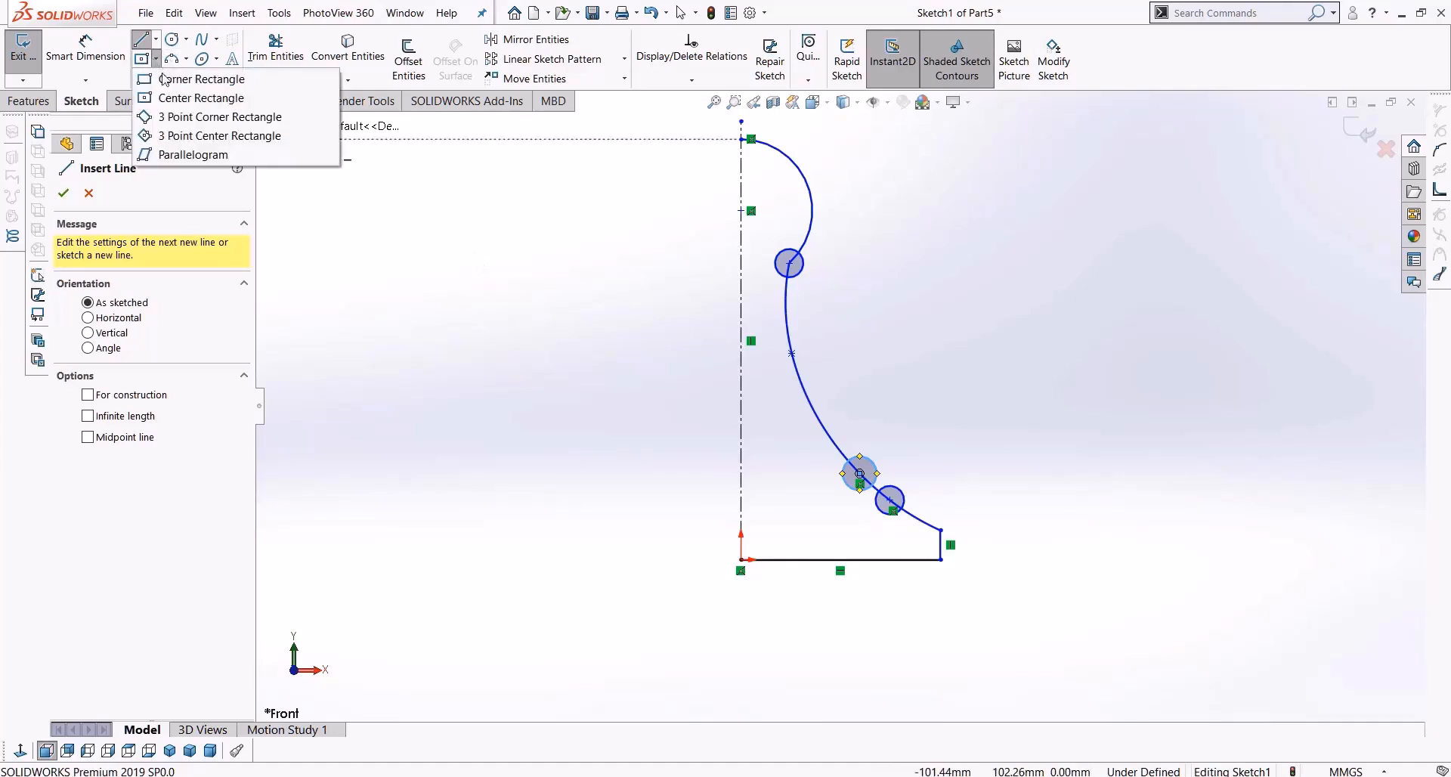
pyautogui.click(162, 73)
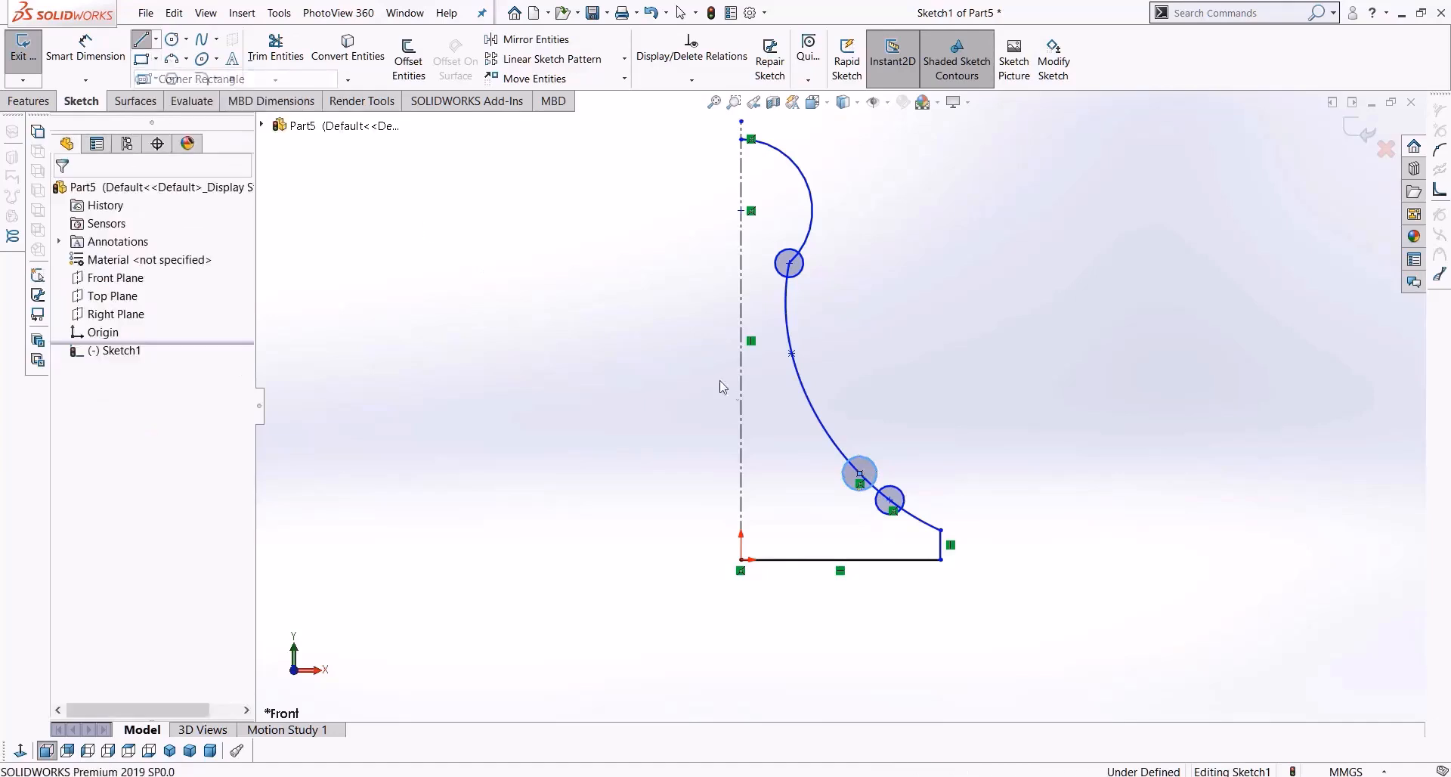
pyautogui.click(782, 399)
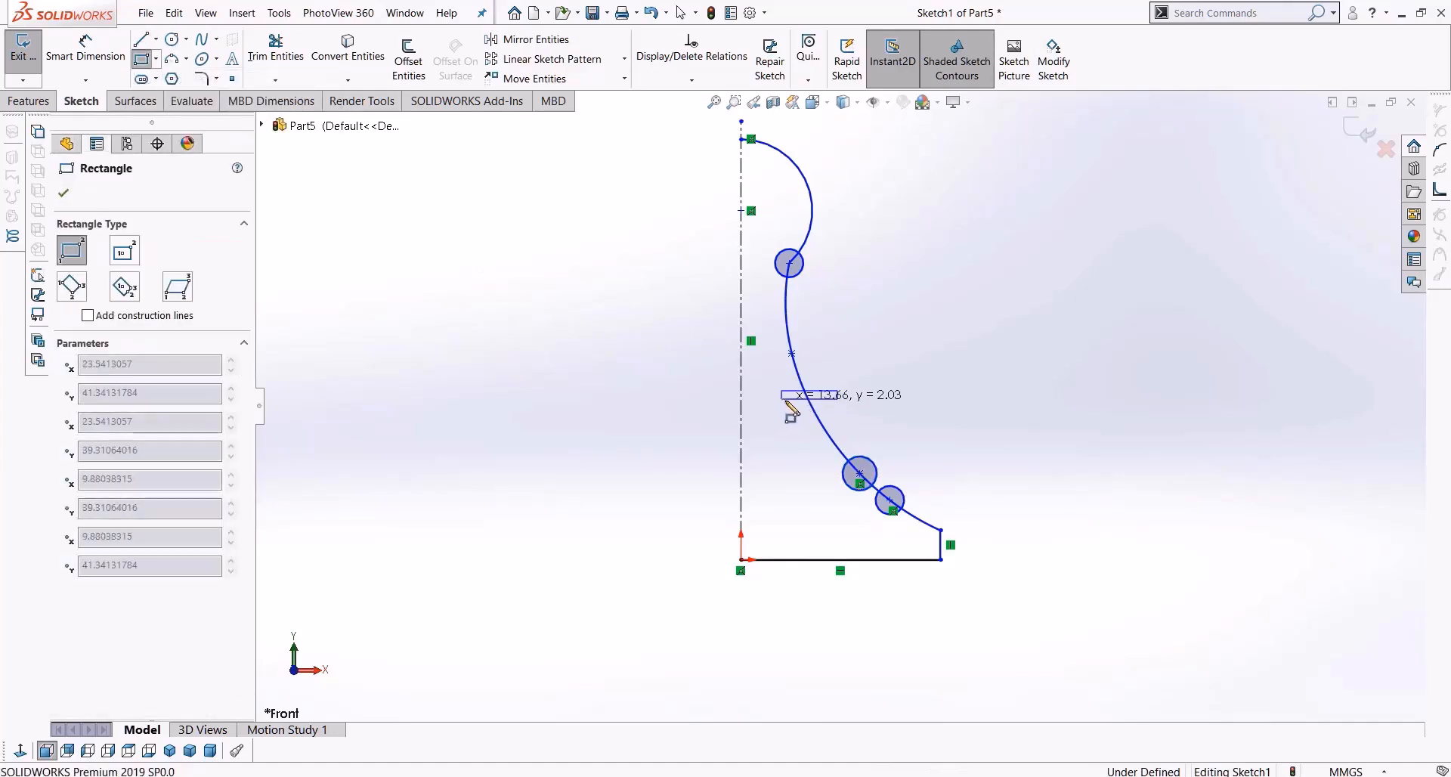
pyautogui.click(859, 411)
pyautogui.click(791, 428)
pyautogui.scroll(-3, 820, 441)
pyautogui.press('Escape')
pyautogui.scroll(2, 821, 442)
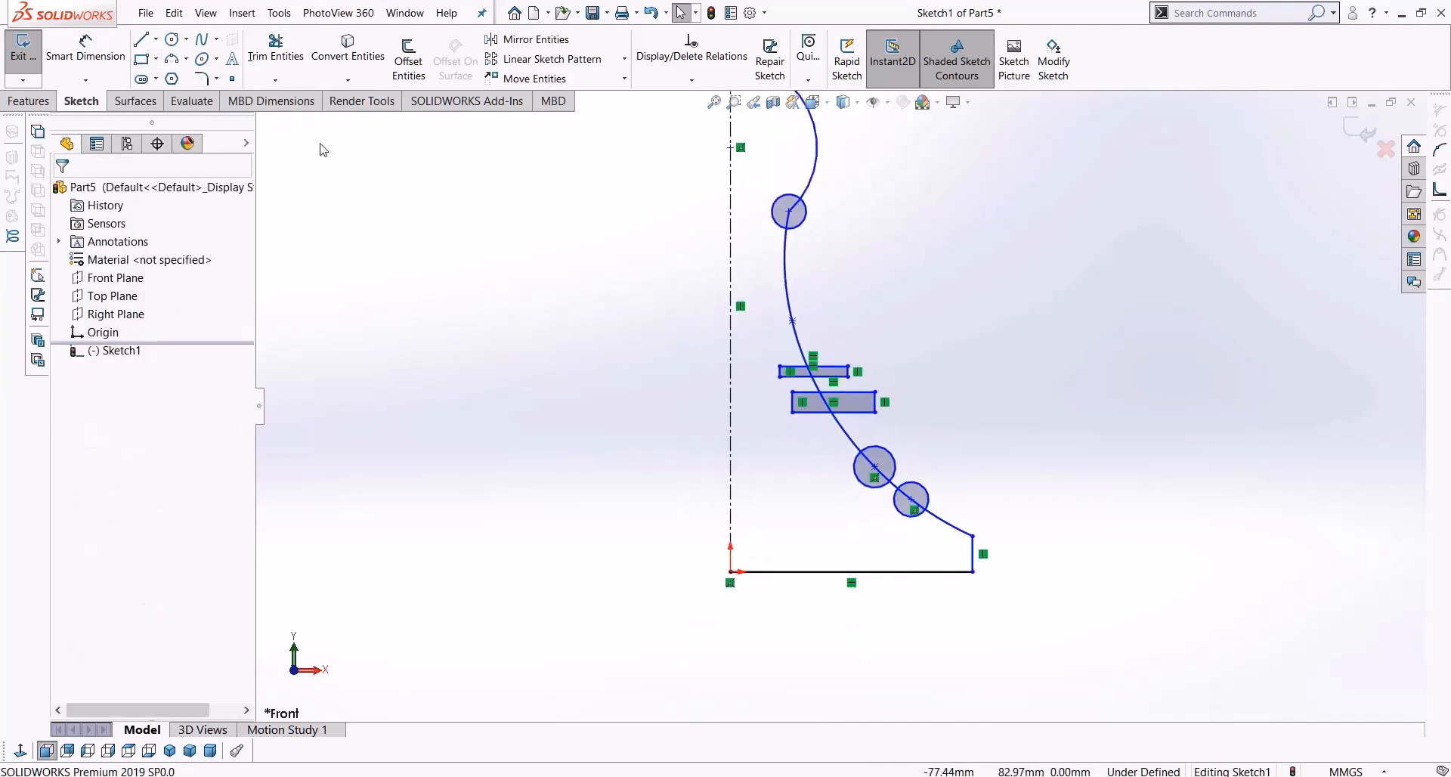
# Trim the neck circle to its outer arc and remove the spline and head arc pieces inside it
pyautogui.click(279, 52)
pyautogui.scroll(-3, 843, 204)
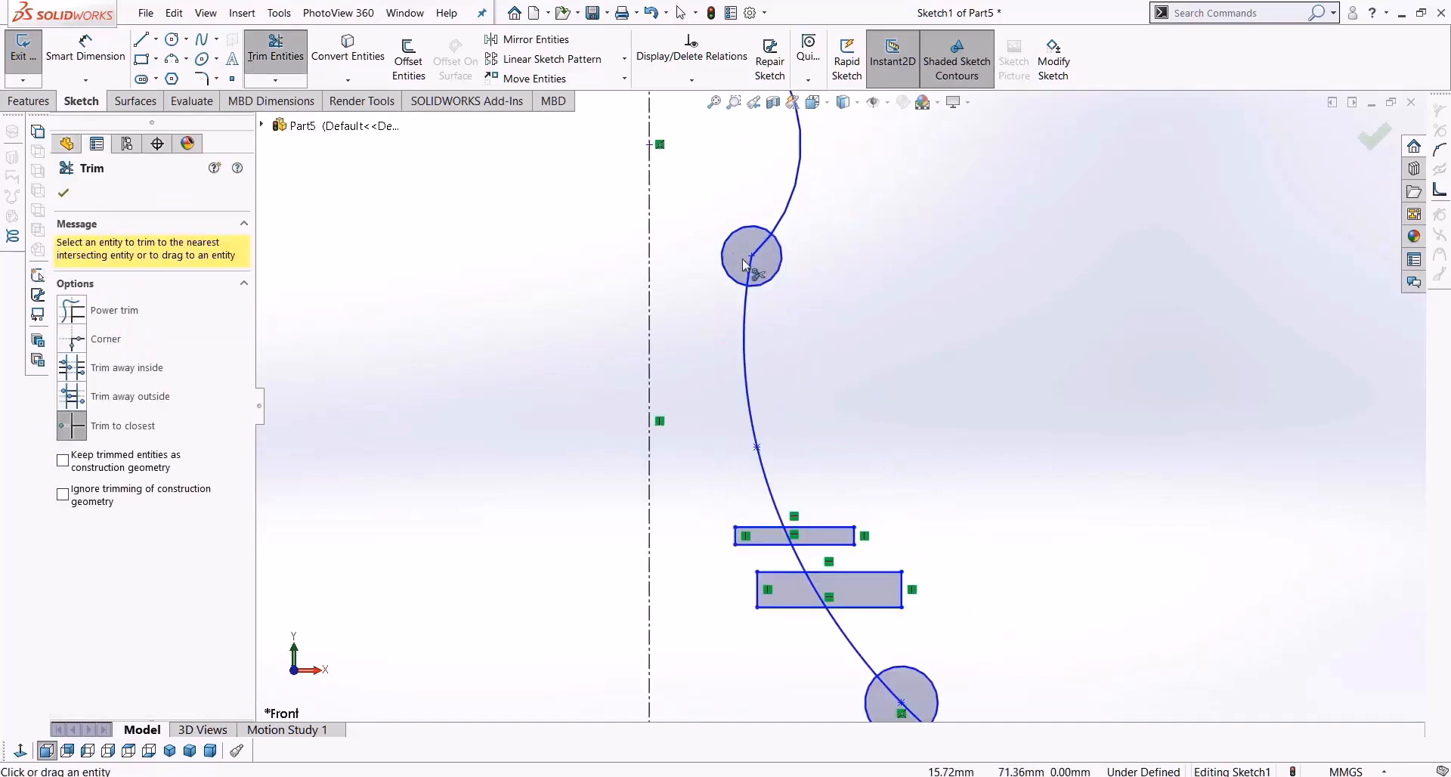
pyautogui.click(742, 229)
pyautogui.click(761, 244)
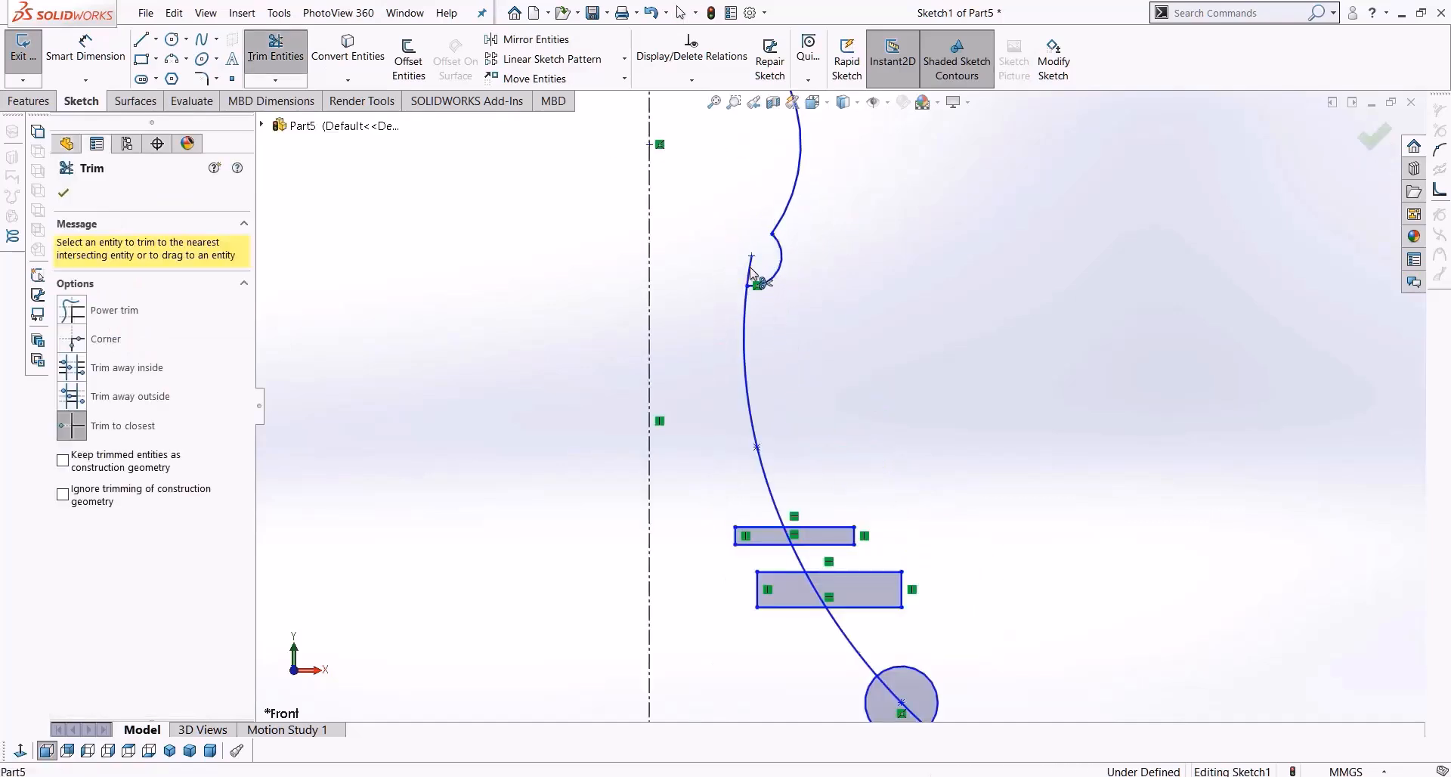
pyautogui.click(749, 269)
pyautogui.click(764, 400)
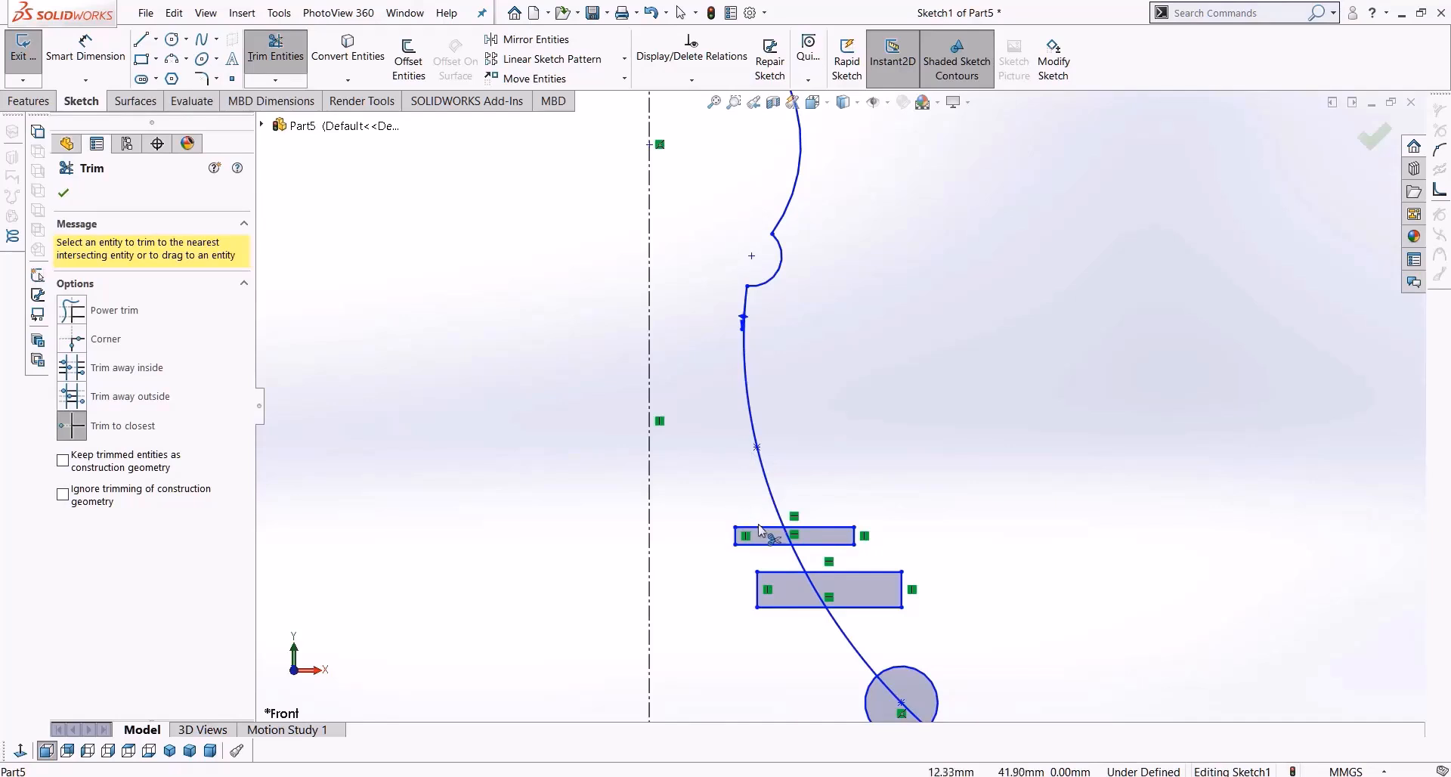
# Trim the upper rectangle's outer part and the spline segment inside it to leave an inward notch
pyautogui.click(795, 544)
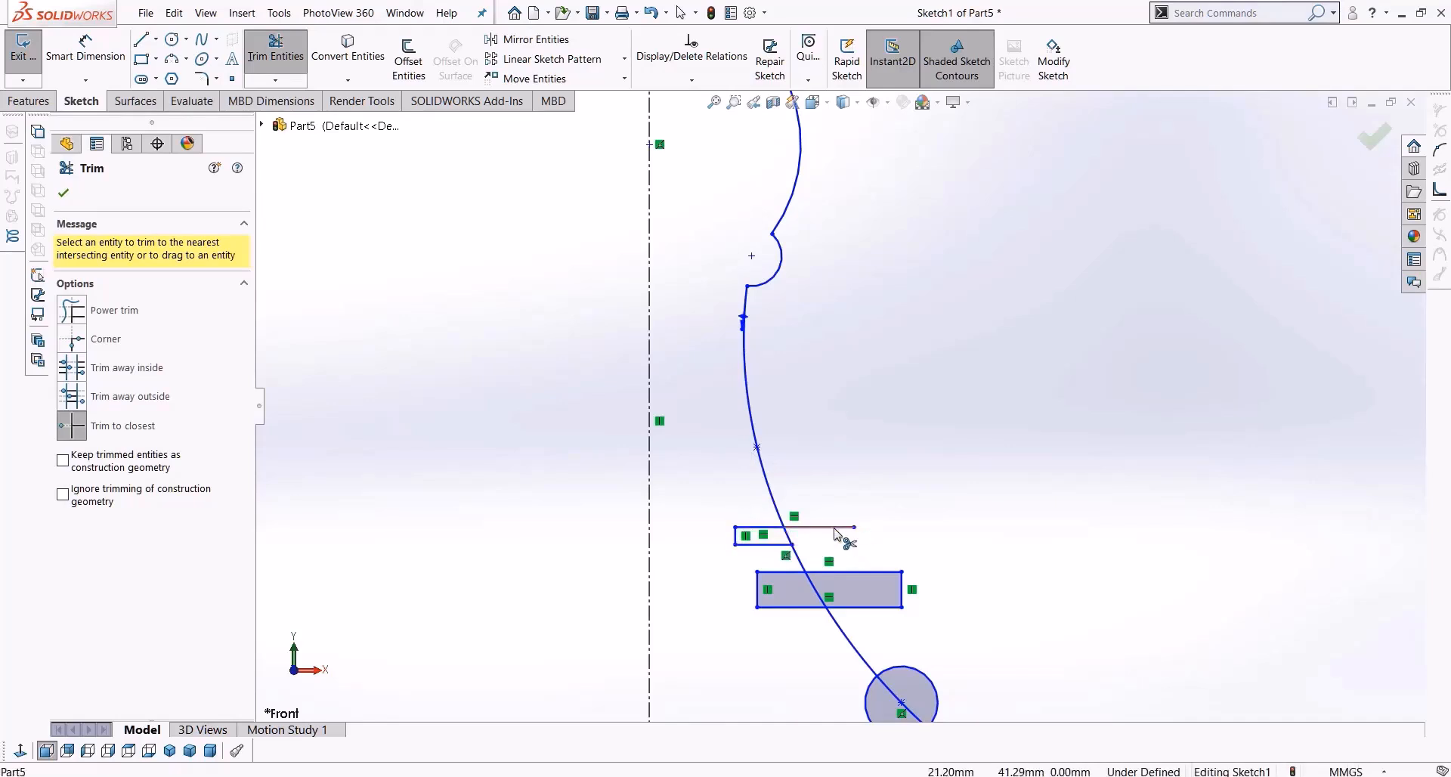
pyautogui.click(804, 528)
pyautogui.click(789, 536)
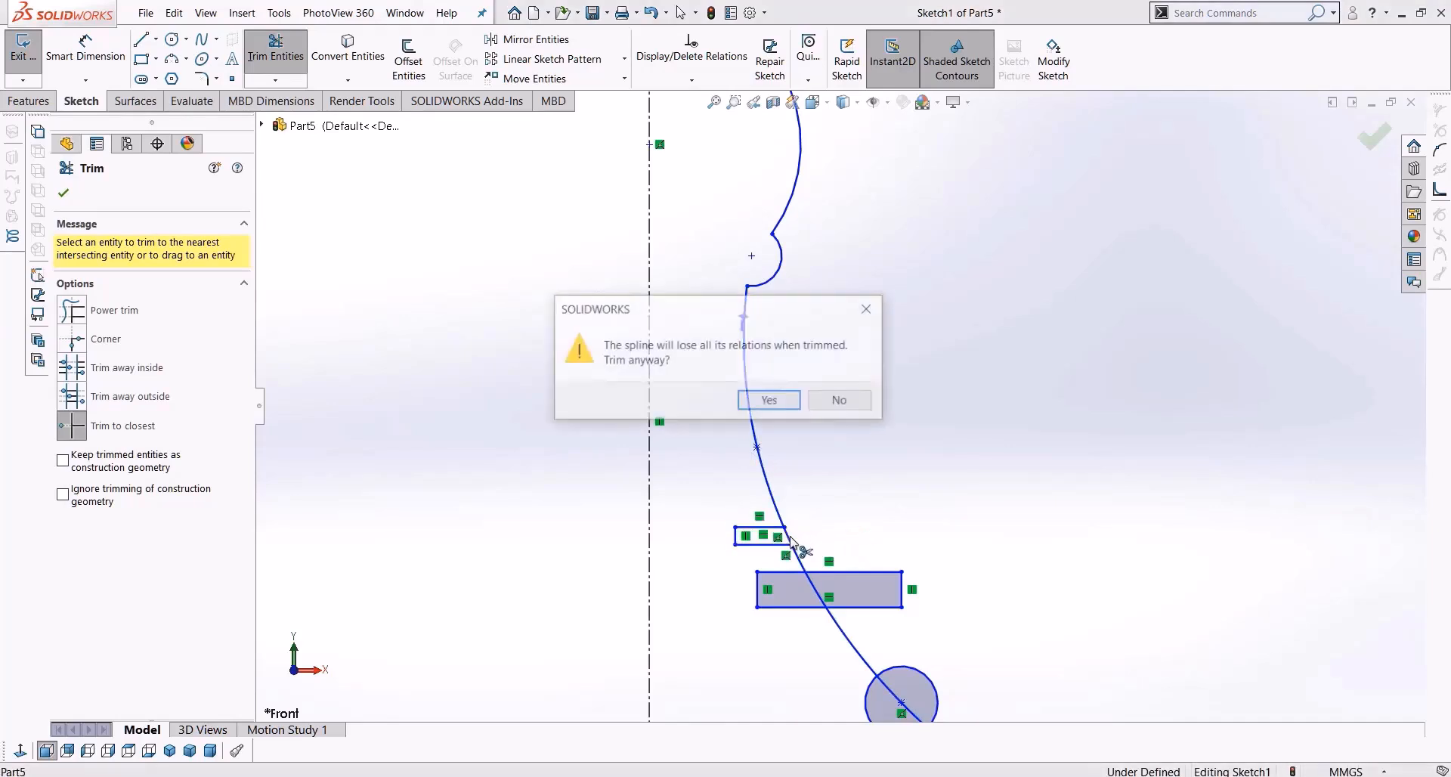
pyautogui.click(767, 398)
pyautogui.scroll(-3, 860, 625)
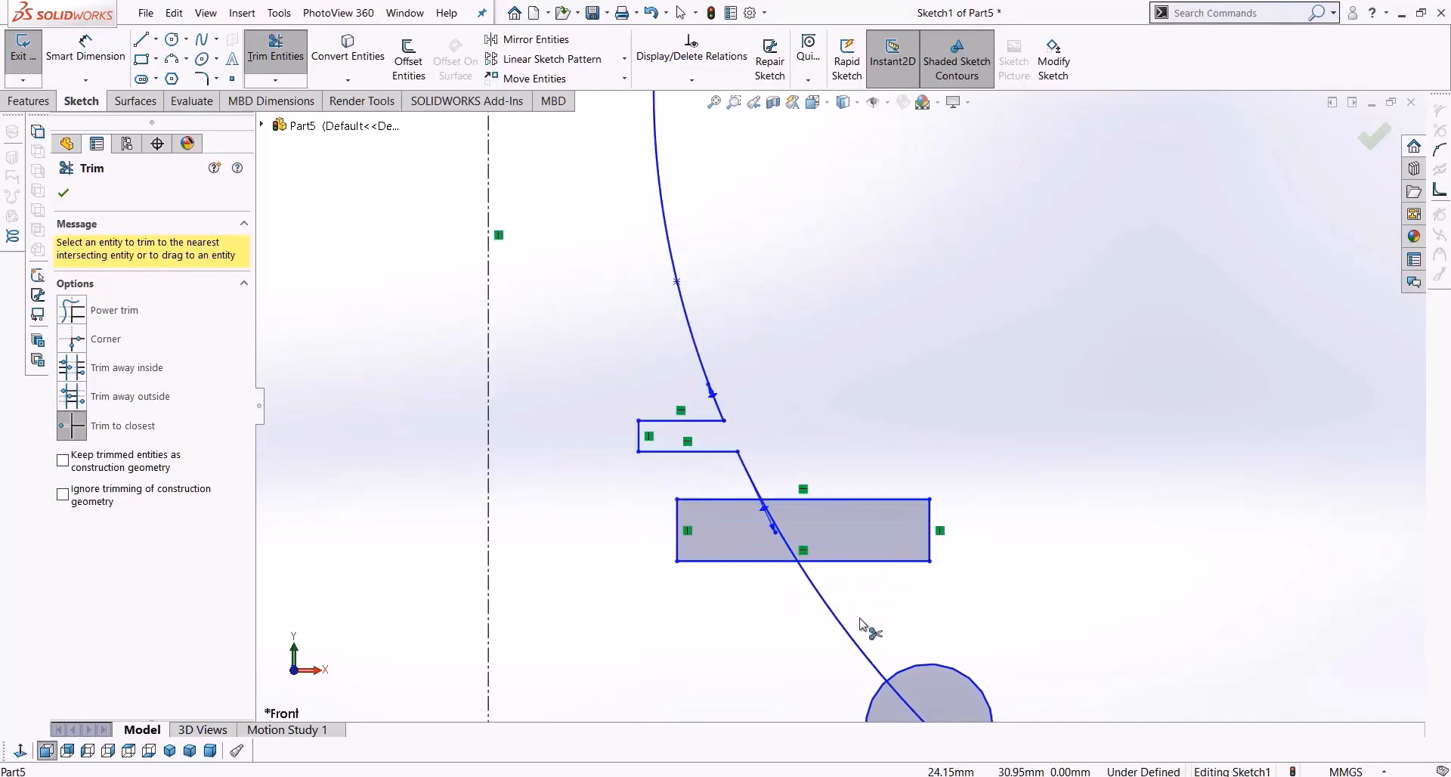
# Trim the lower rectangle's outer part and the spline segment crossing it to form a second inward notch
pyautogui.click(927, 527)
pyautogui.click(892, 560)
pyautogui.click(865, 505)
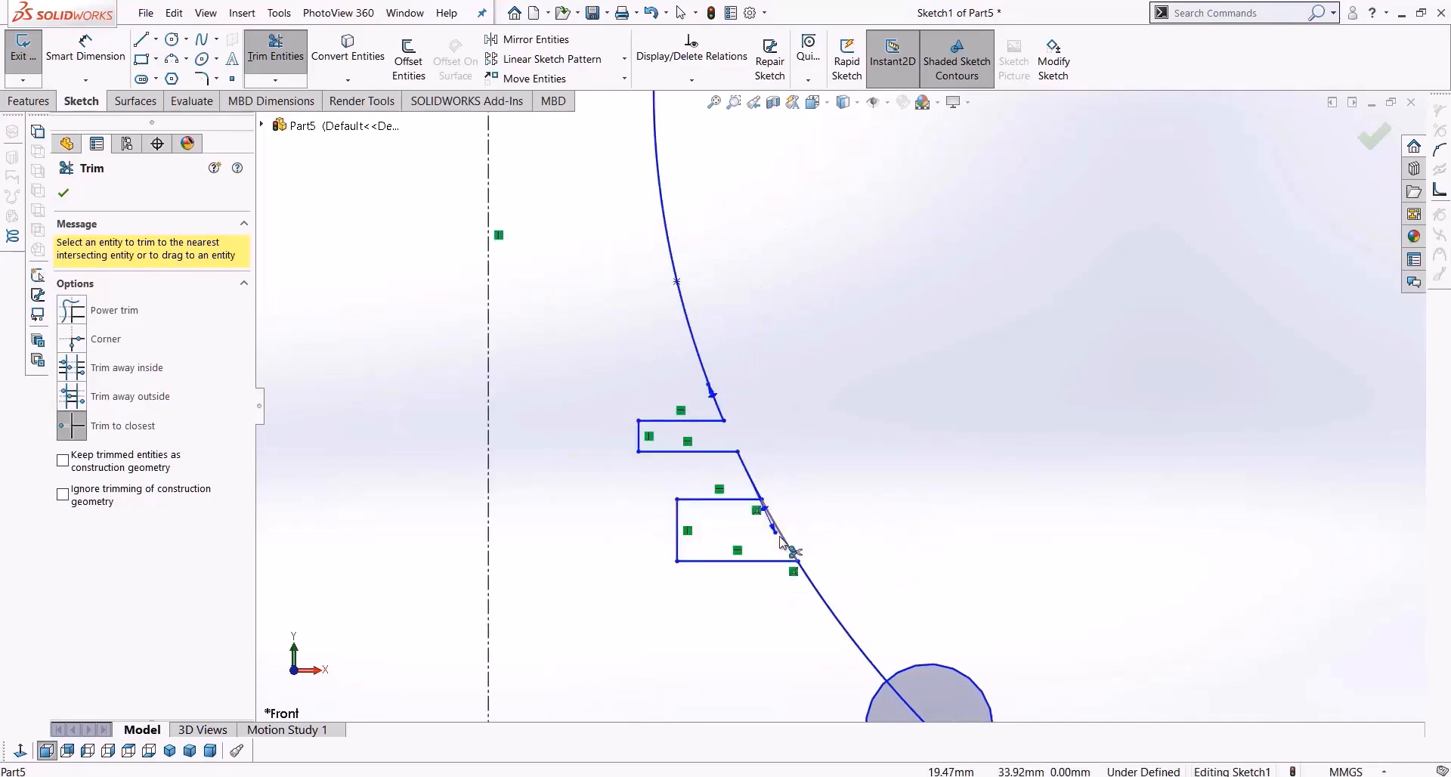
pyautogui.click(790, 545)
pyautogui.click(770, 401)
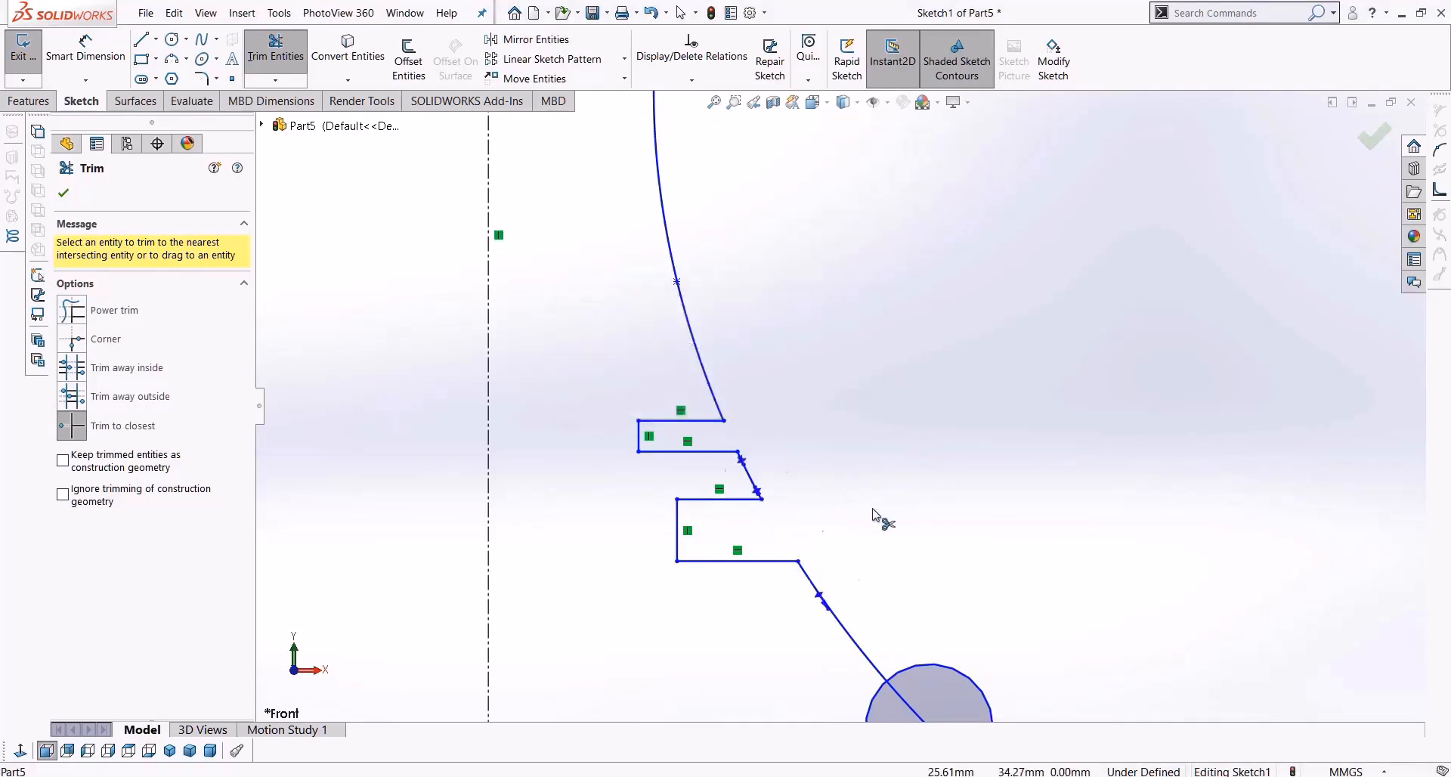
# Try trimming the two lower circles to their inner arcs, and undo those trims
pyautogui.scroll(1, 876, 522)
pyautogui.click(921, 566)
pyautogui.click(905, 586)
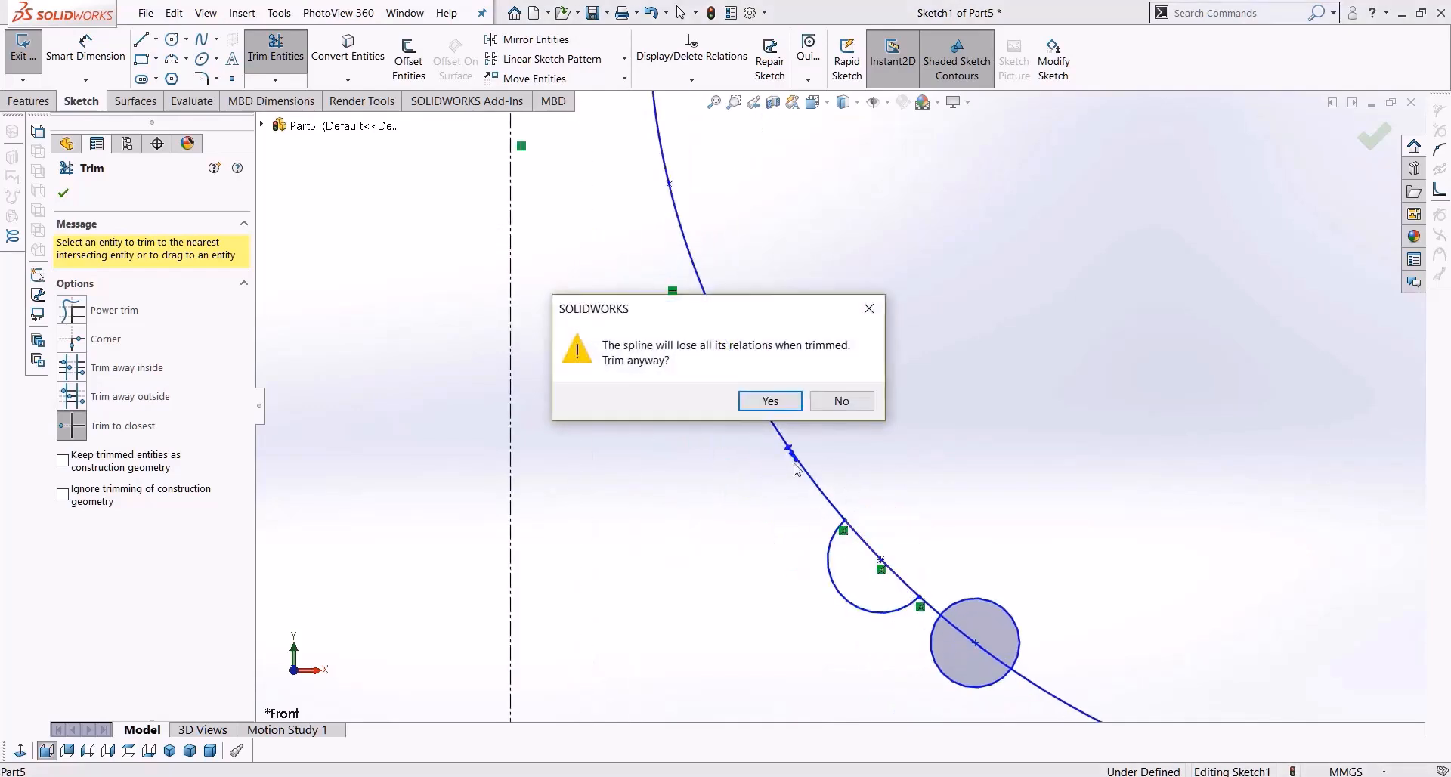
pyautogui.click(768, 399)
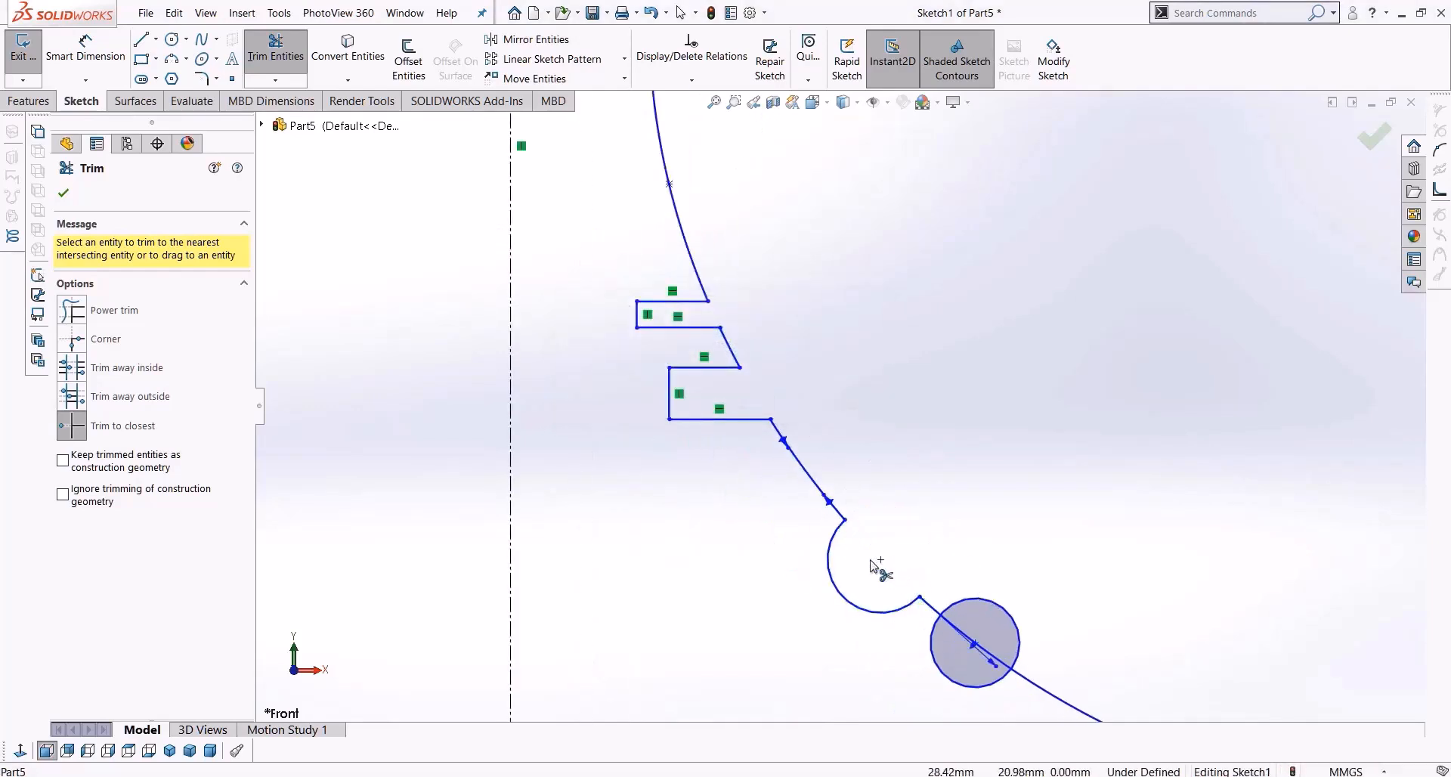
pyautogui.click(1015, 624)
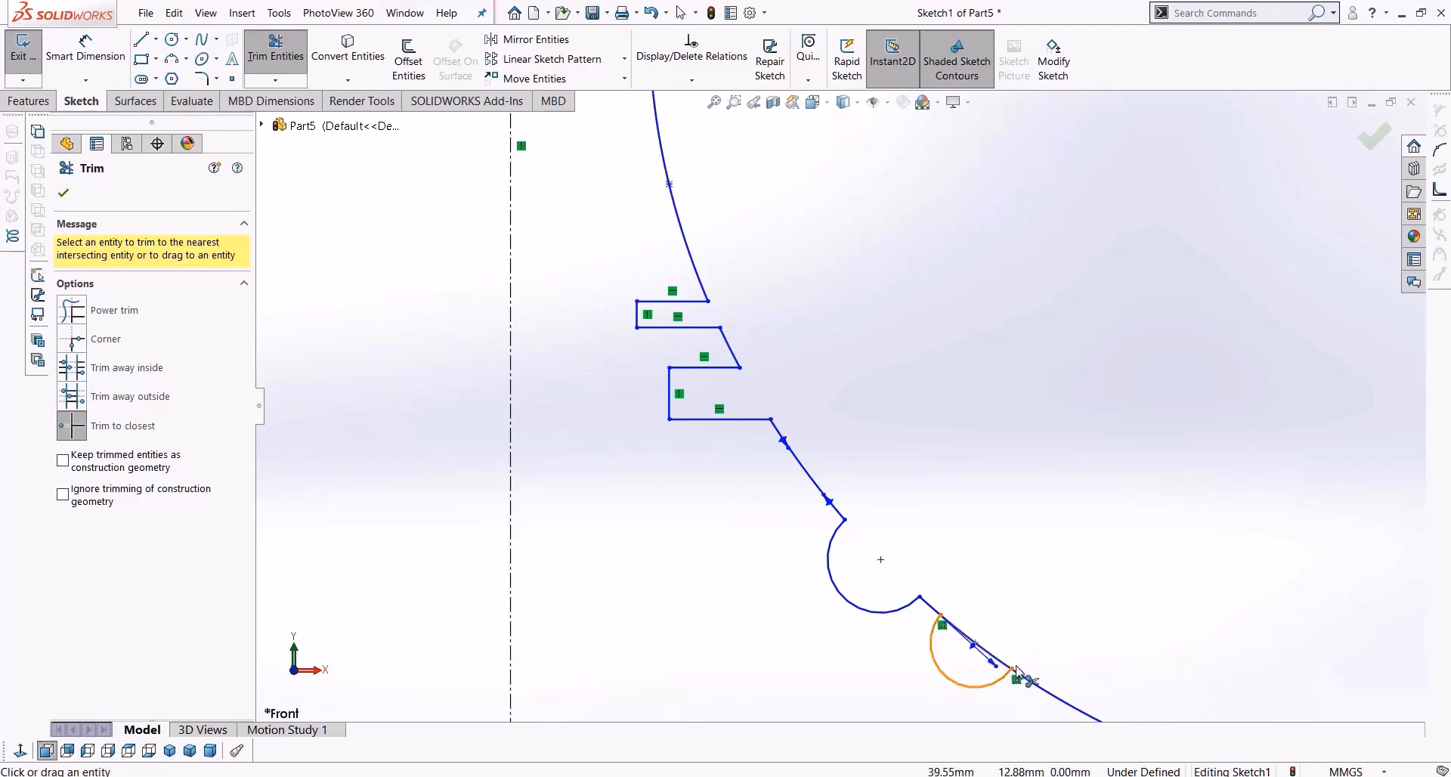
pyautogui.press('Escape')
pyautogui.hotkey('ctrl', 'z')
pyautogui.hotkey('ctrl', 'z')
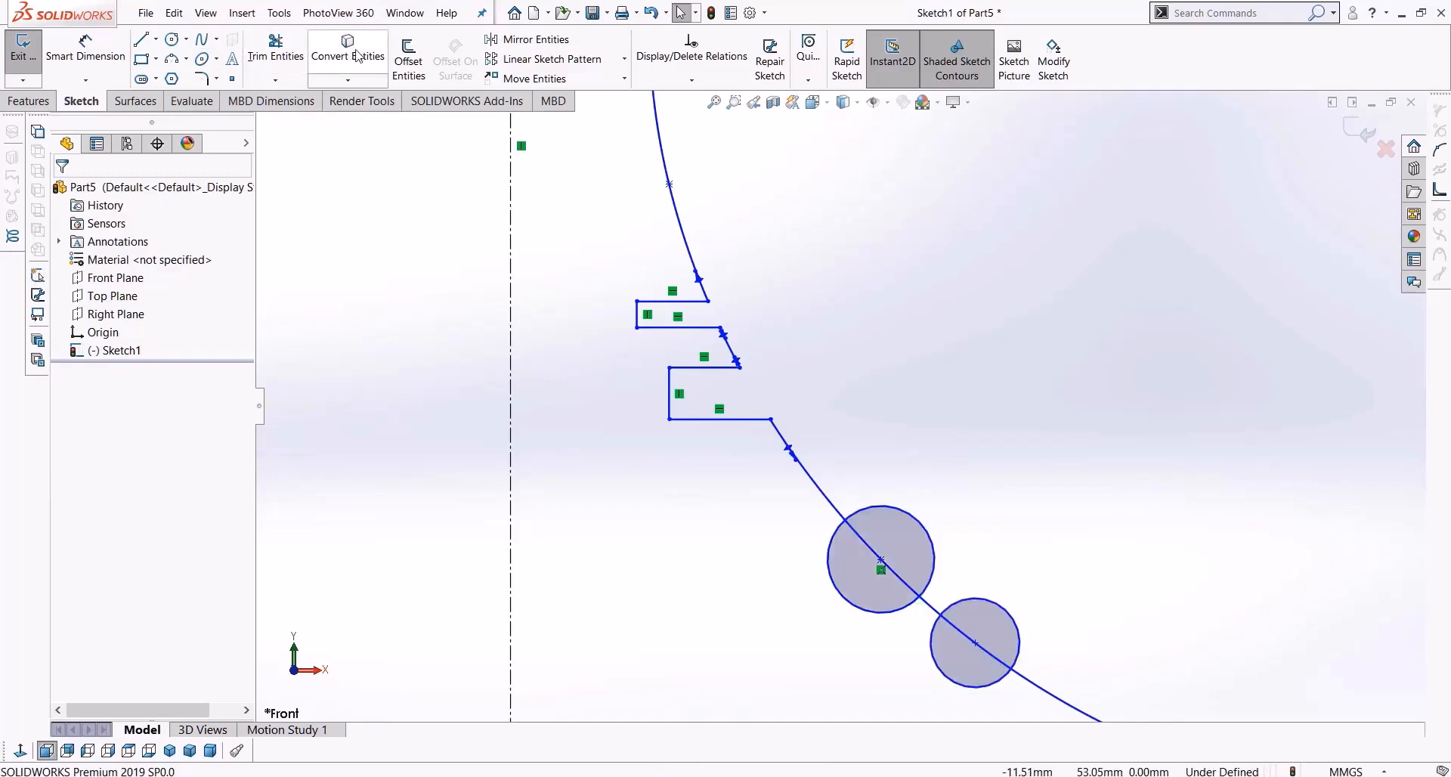
# Trim the two lower circles to their outer arcs and remove the spline segments inside them
pyautogui.click(256, 62)
pyautogui.click(840, 596)
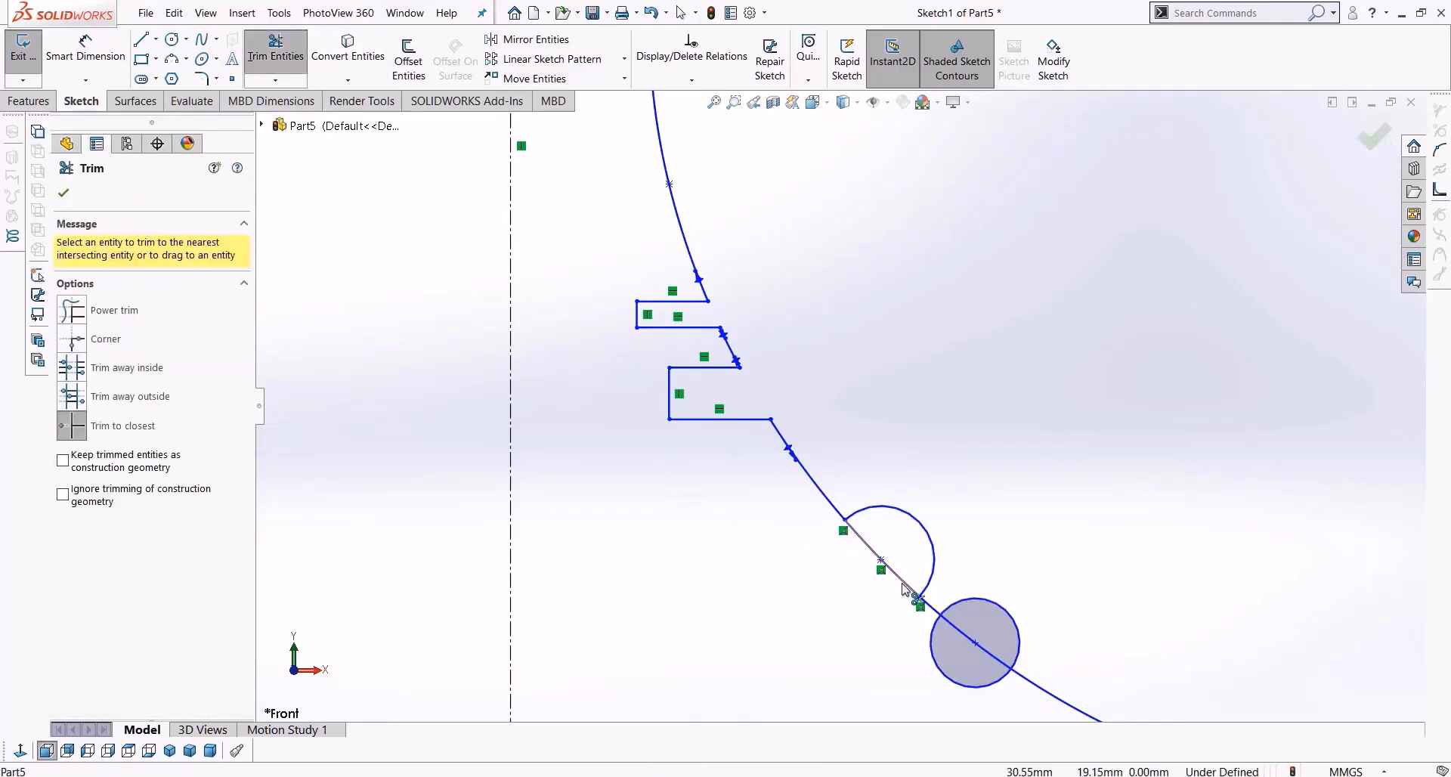
pyautogui.click(906, 590)
pyautogui.press('Return')
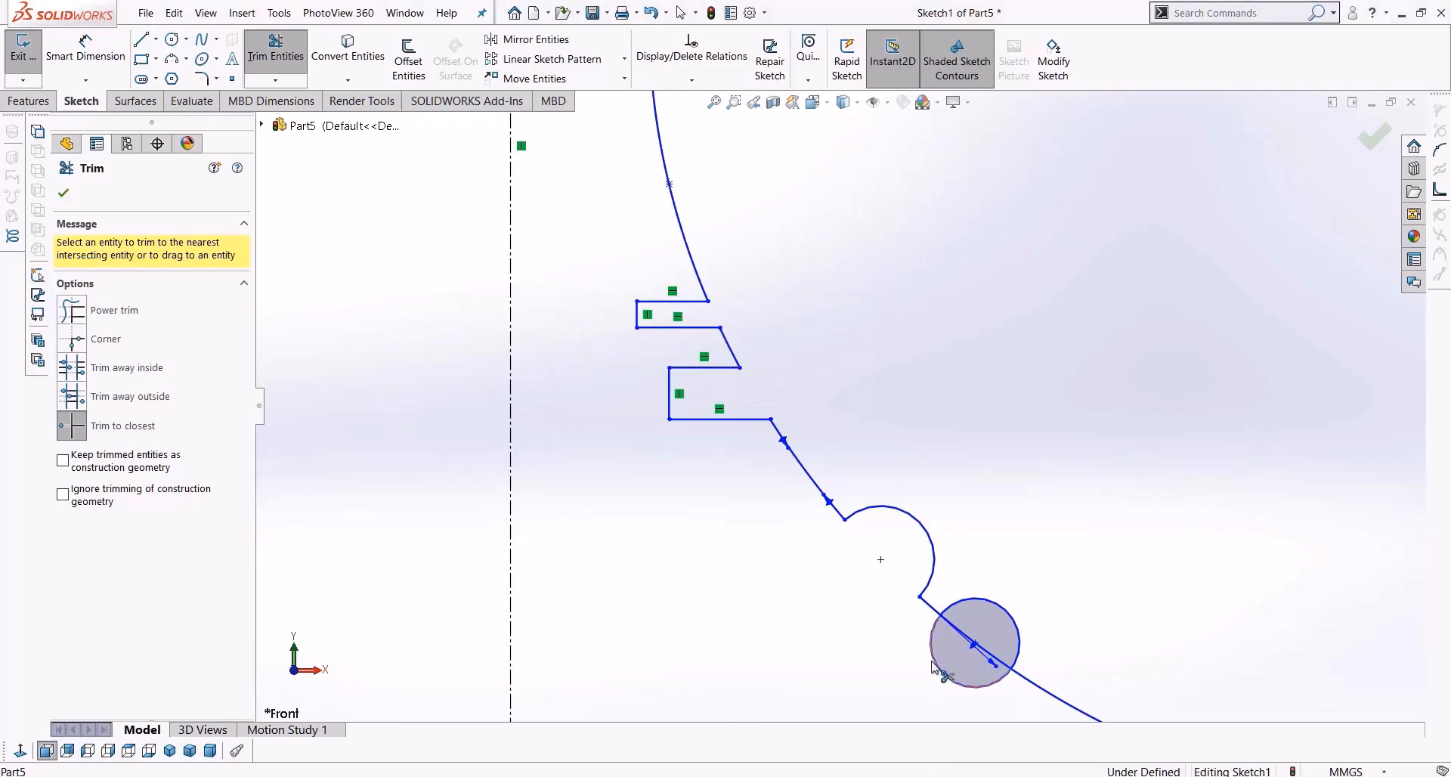
pyautogui.click(971, 684)
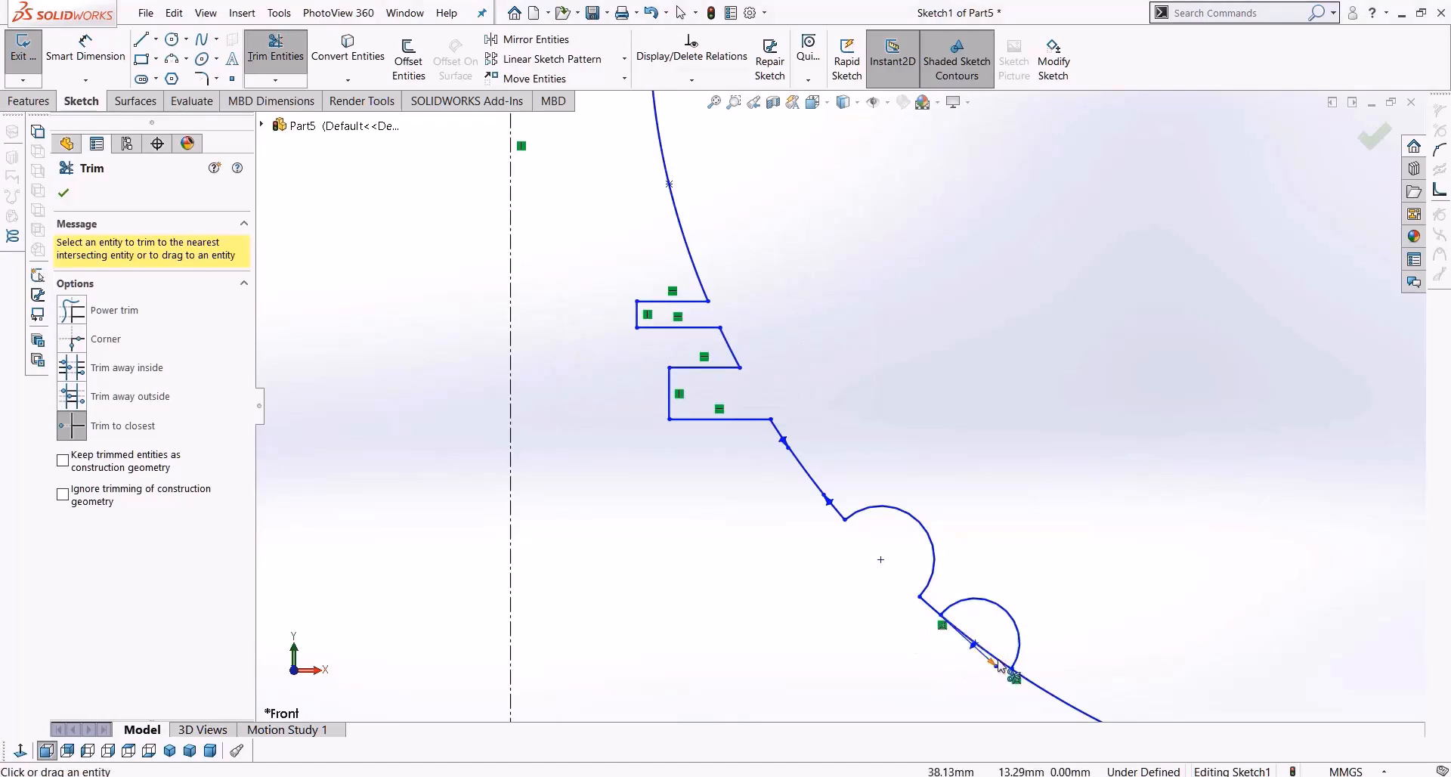
pyautogui.click(992, 657)
pyautogui.click(768, 402)
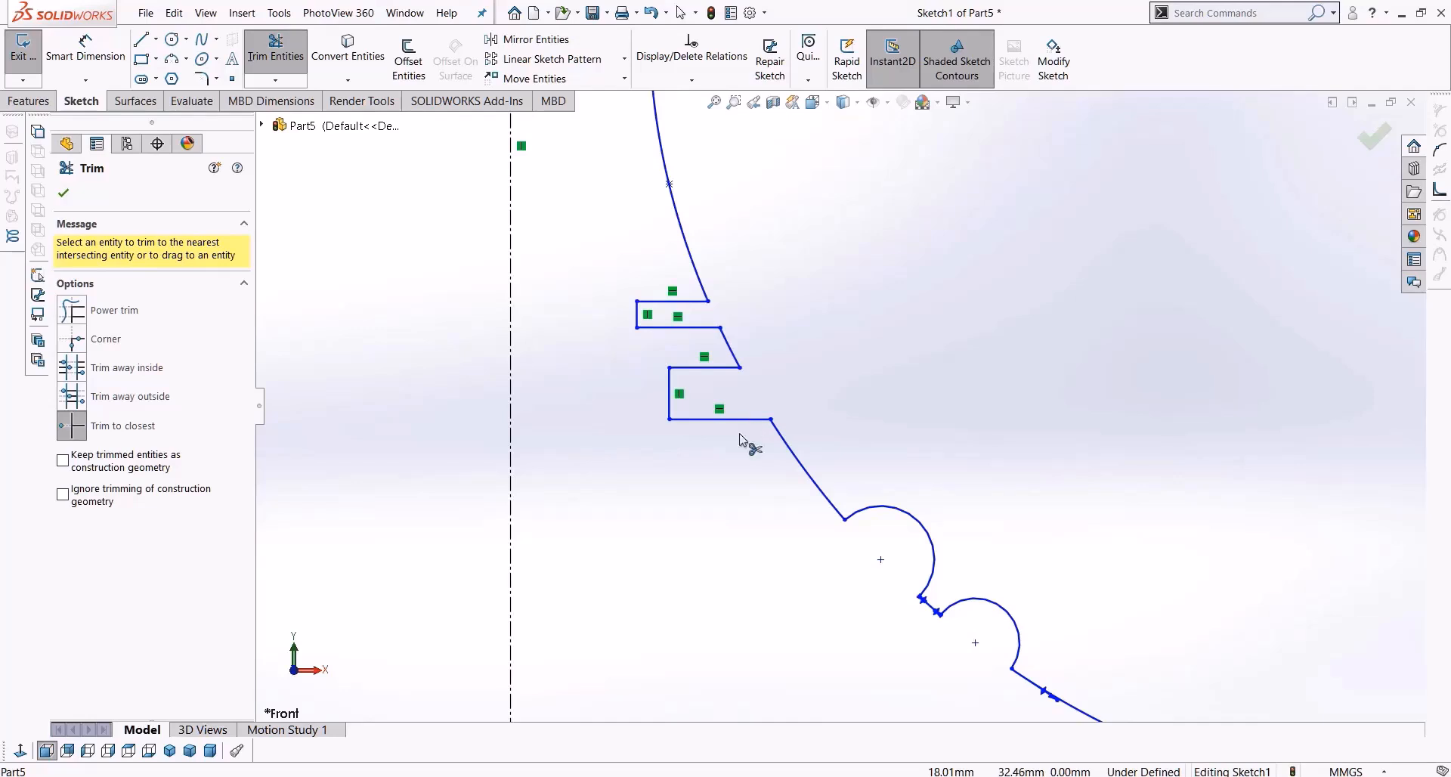
# Close the profile with a vertical line along the centreline from the head arc's upper end to the origin
pyautogui.scroll(5, 745, 463)
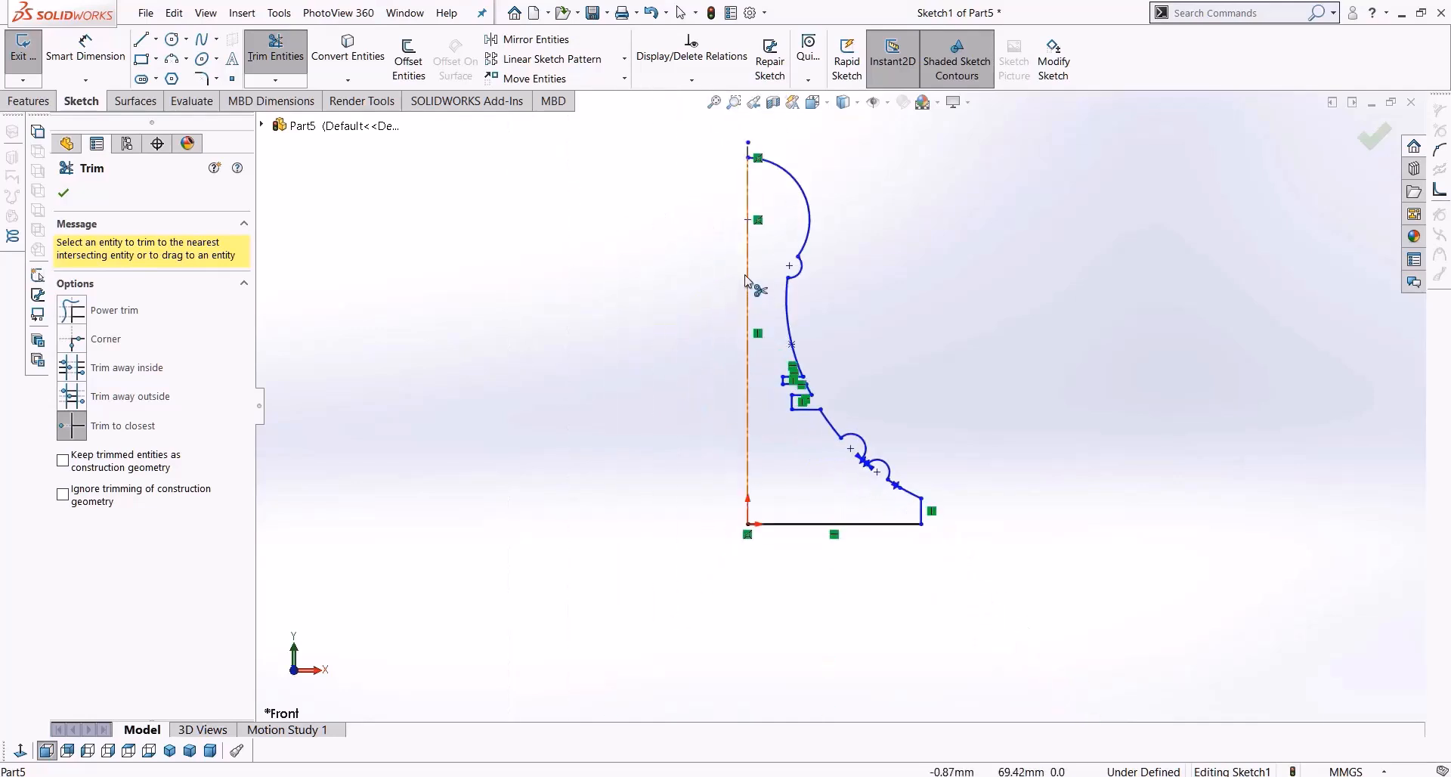
pyautogui.scroll(-1, 786, 204)
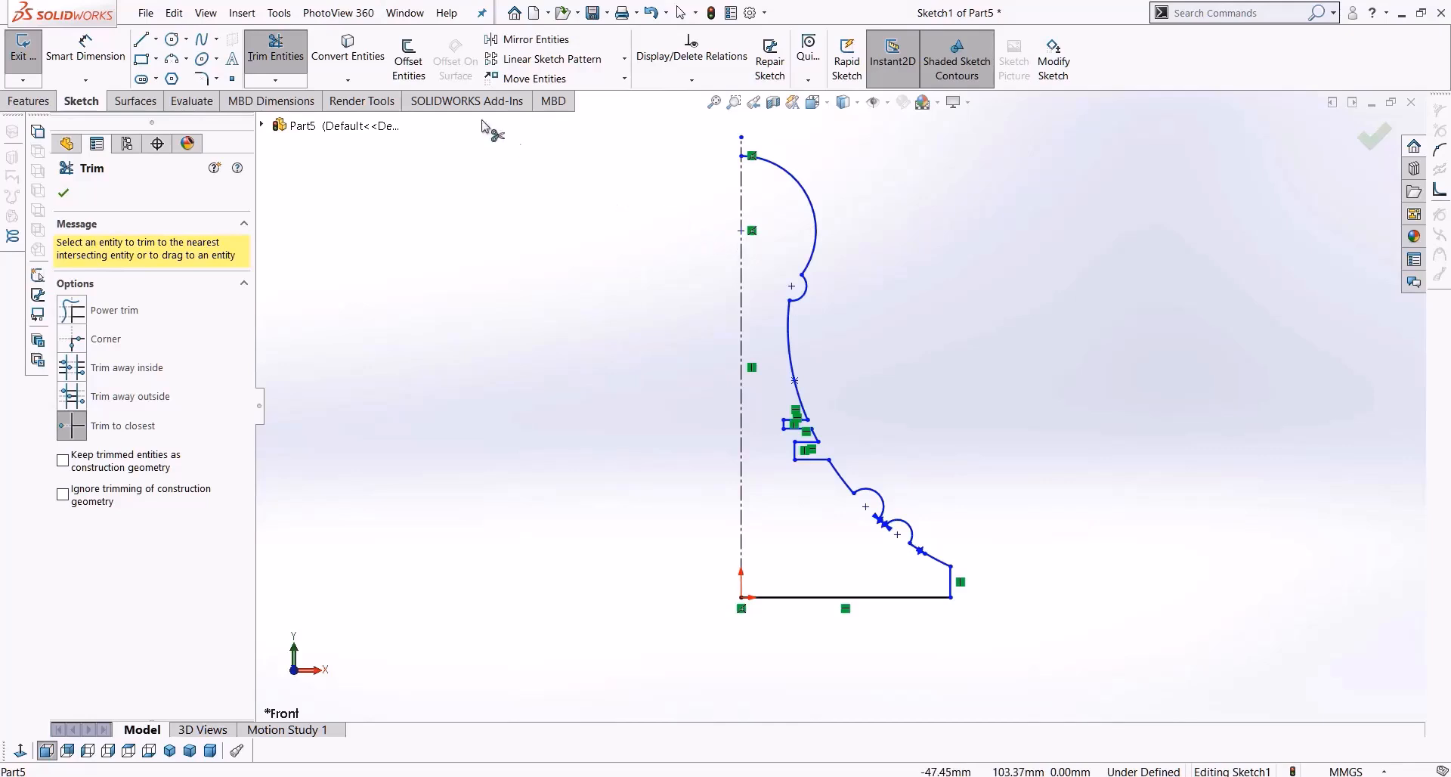
pyautogui.click(141, 38)
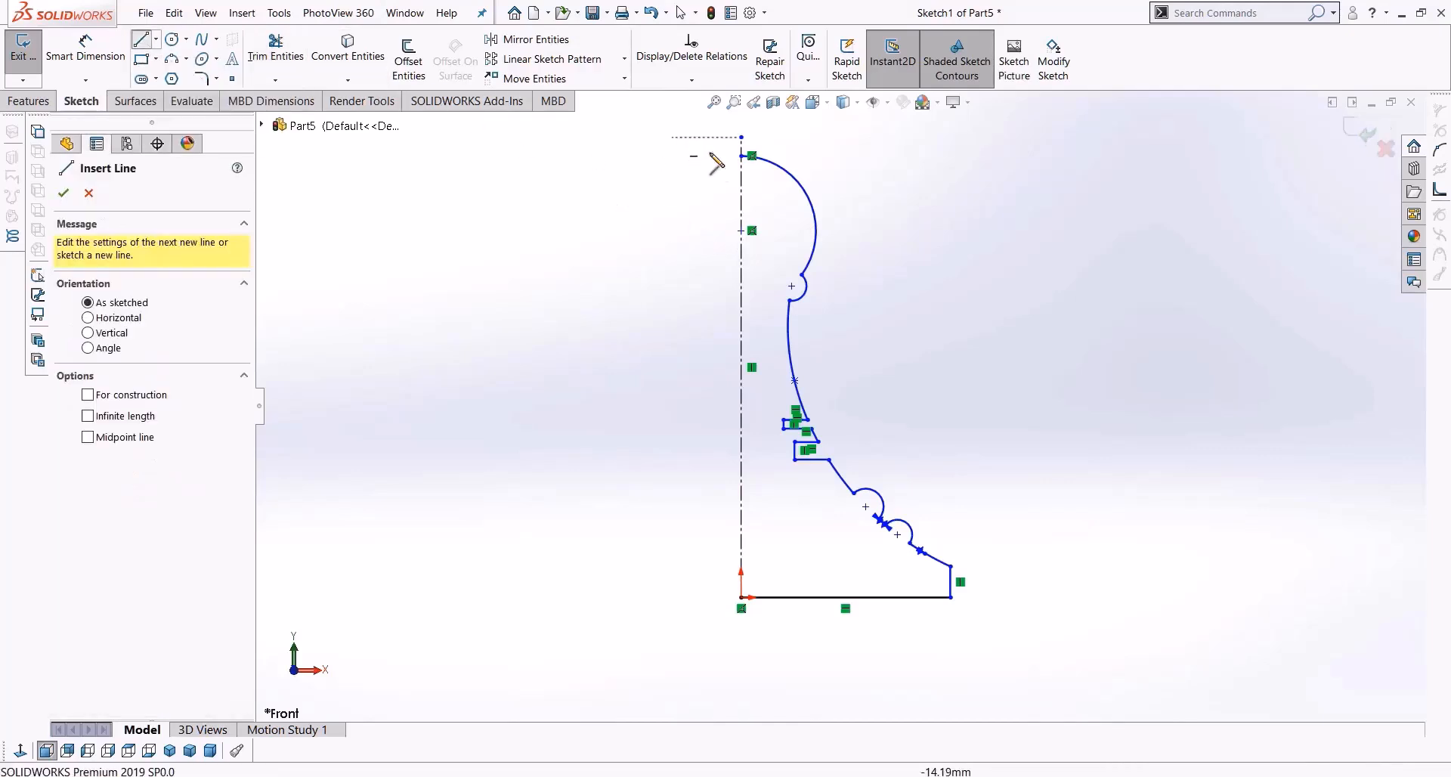
pyautogui.click(741, 157)
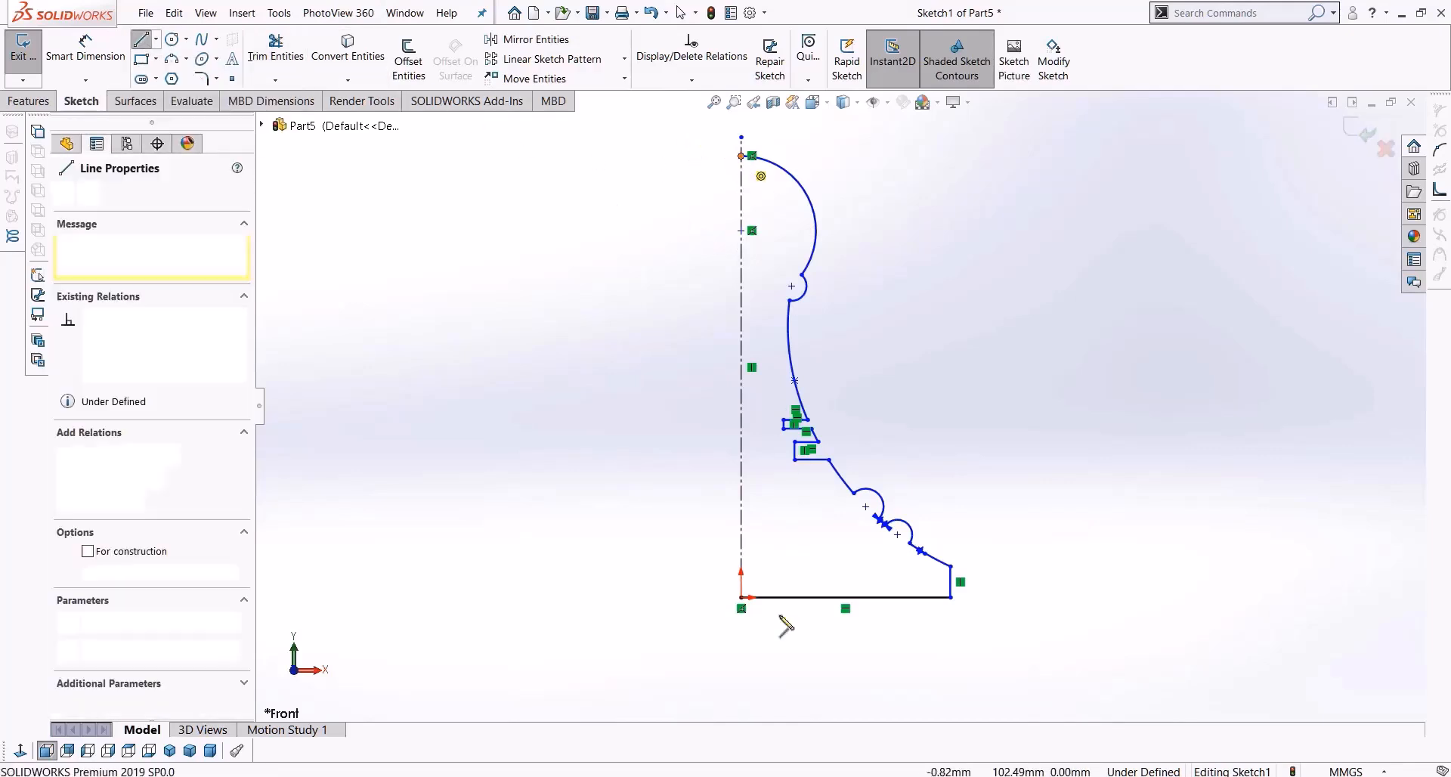
pyautogui.click(742, 597)
# Revolve the closed profile 360 degrees about the vertical closing line to create the solid pawn
pyautogui.click(53, 100)
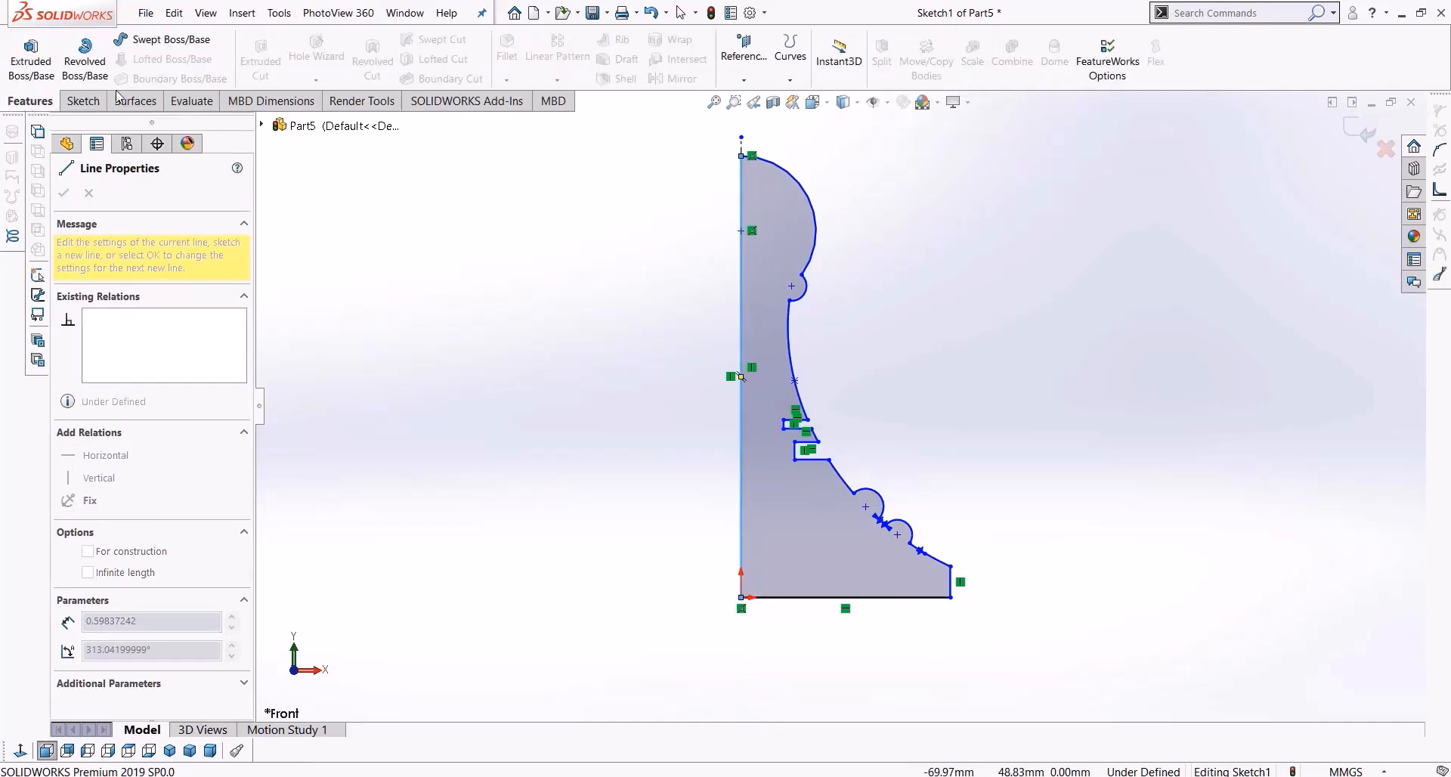
pyautogui.click(86, 70)
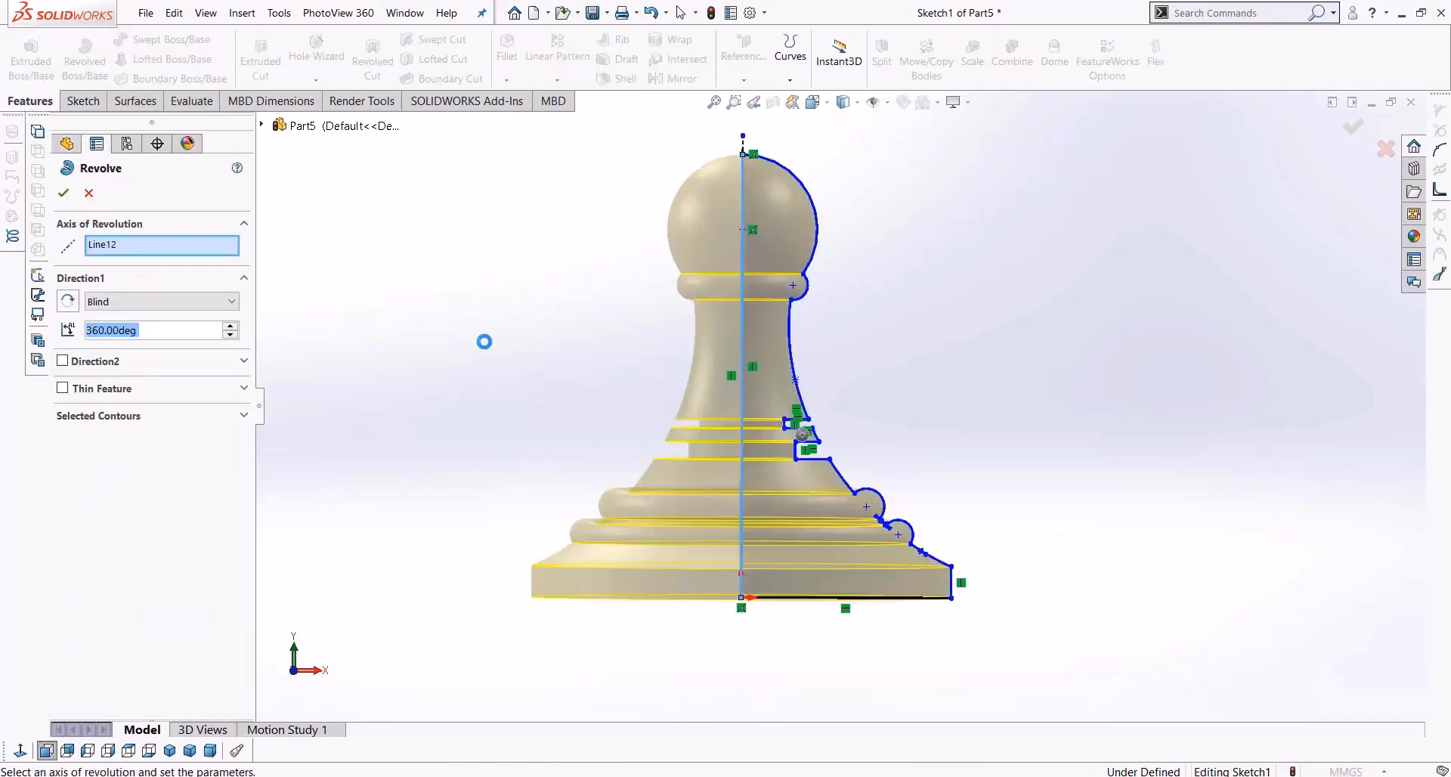
pyautogui.press('Return')
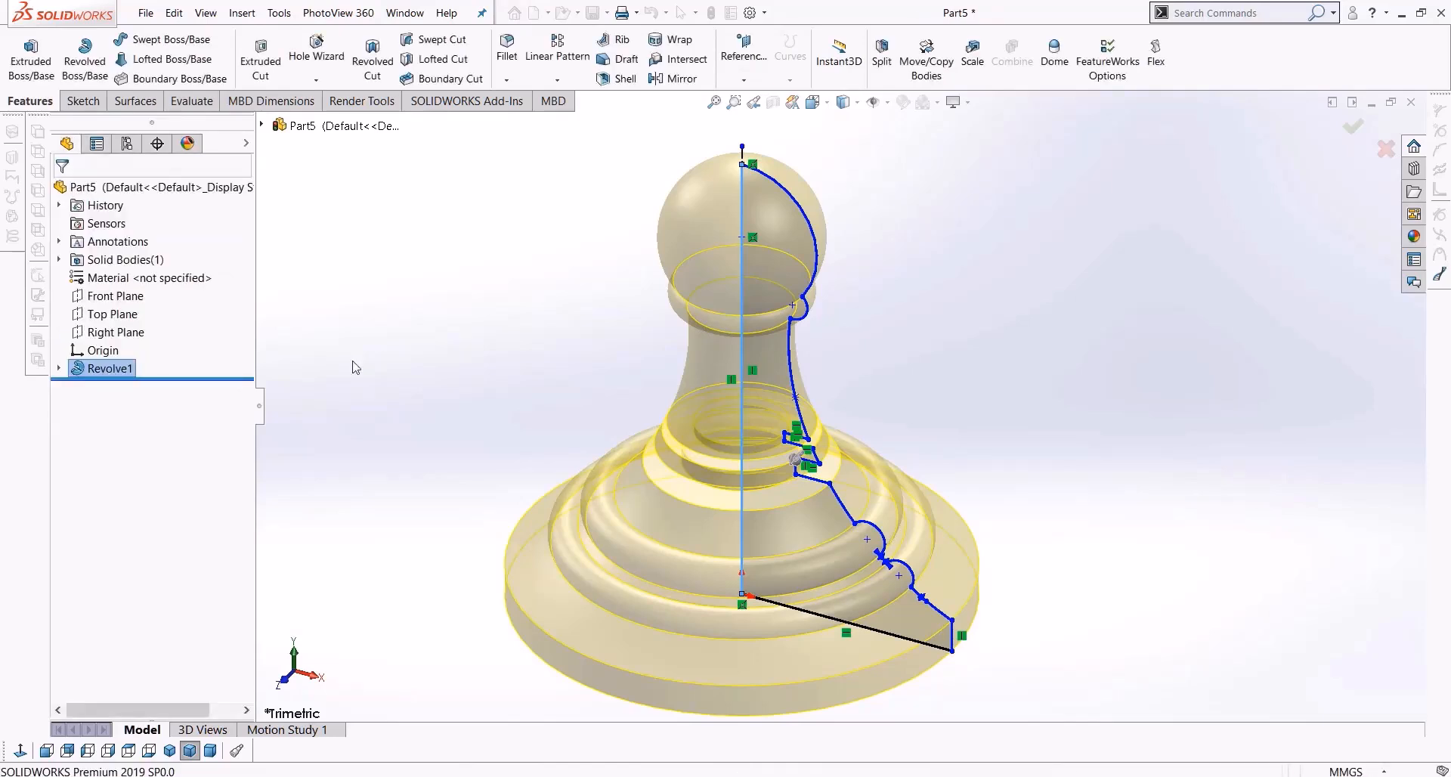
pyautogui.scroll(3, 592, 459)
pyautogui.moveTo(592, 460); pyautogui.dragTo(654, 408, button='middle')
pyautogui.moveTo(763, 573); pyautogui.dragTo(790, 535, button='middle')
pyautogui.scroll(-2, 791, 534)
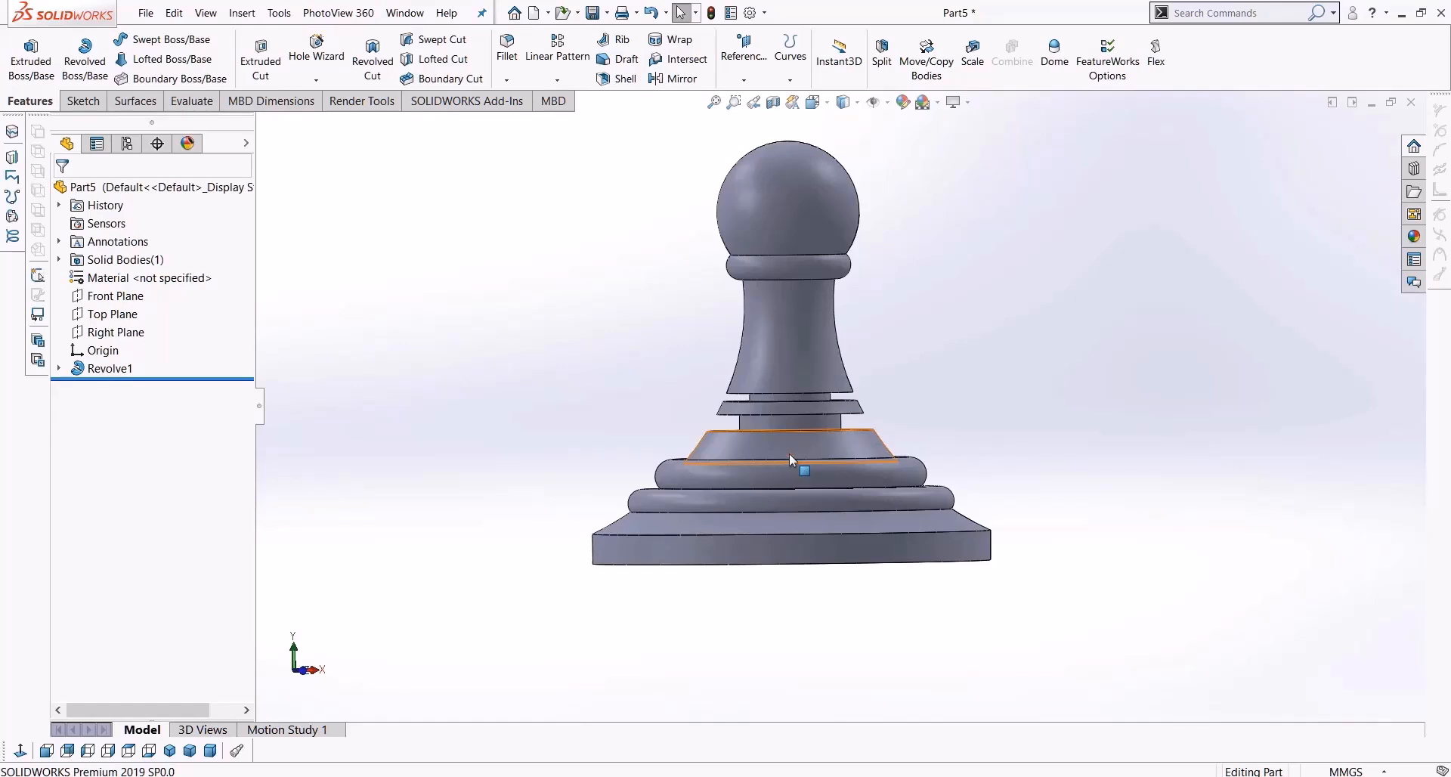
pyautogui.moveTo(782, 453); pyautogui.dragTo(767, 640, button='middle')
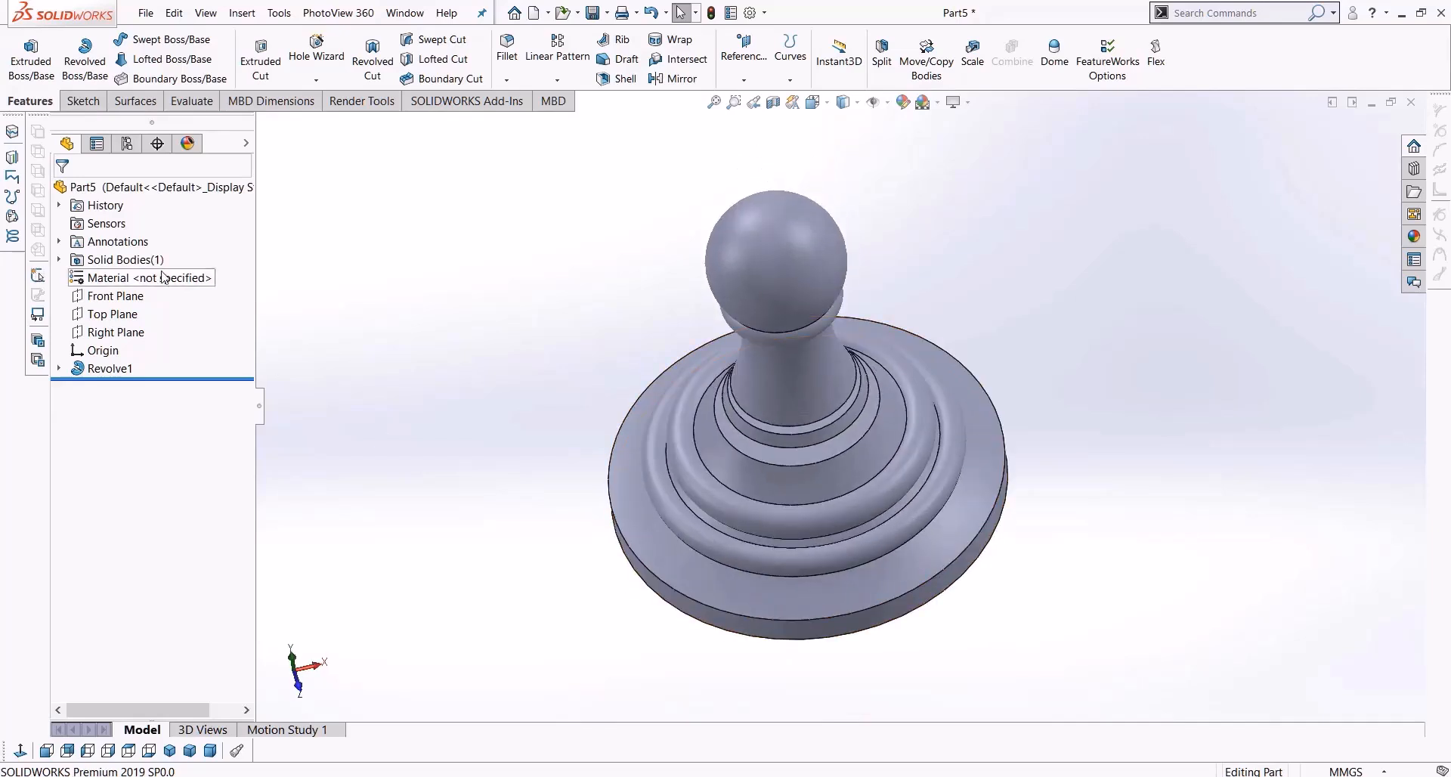
# Start a sketch on the Top Plane and draw a circle of about 3 mm radius near the base's outer rim, vertically aligned with the origin
pyautogui.click(133, 313)
pyautogui.click(104, 108)
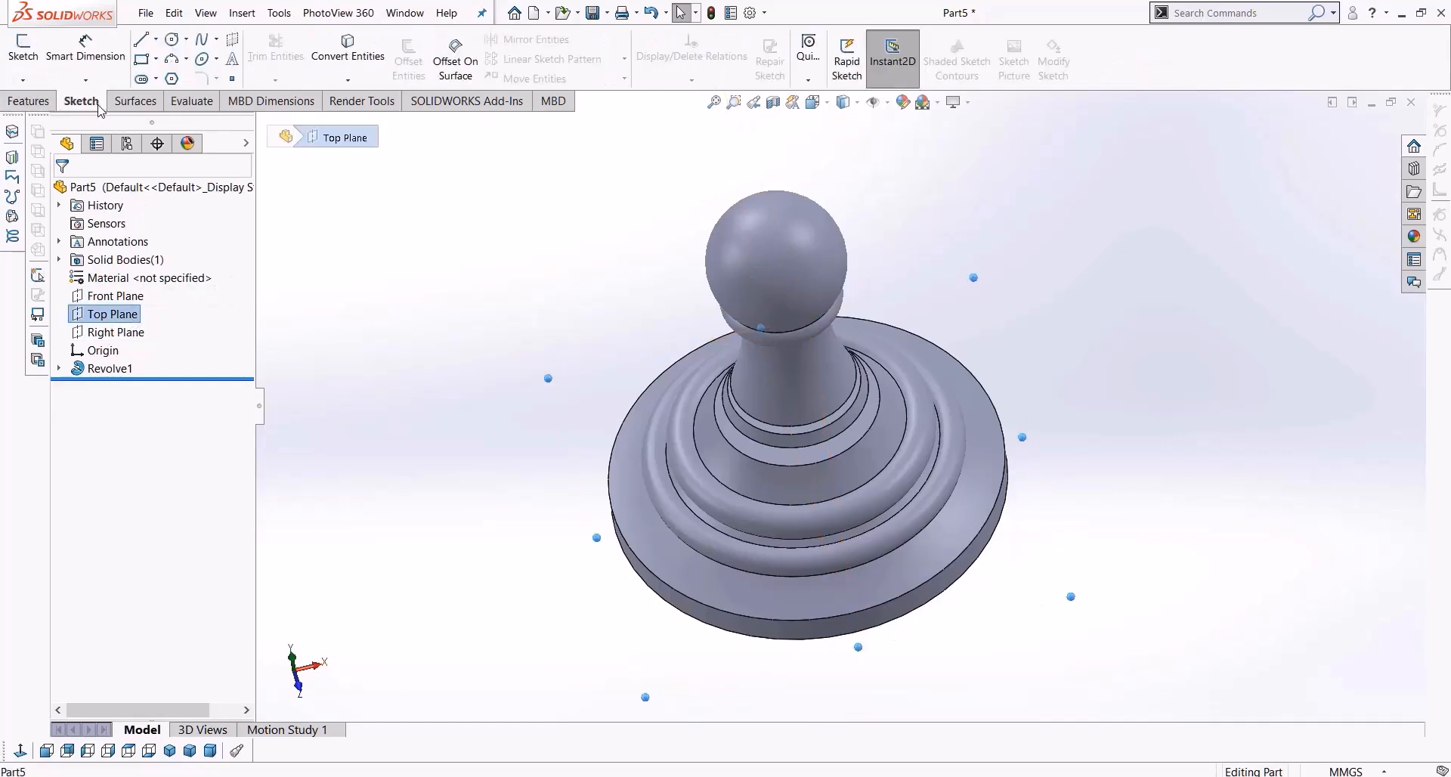
pyautogui.click(22, 49)
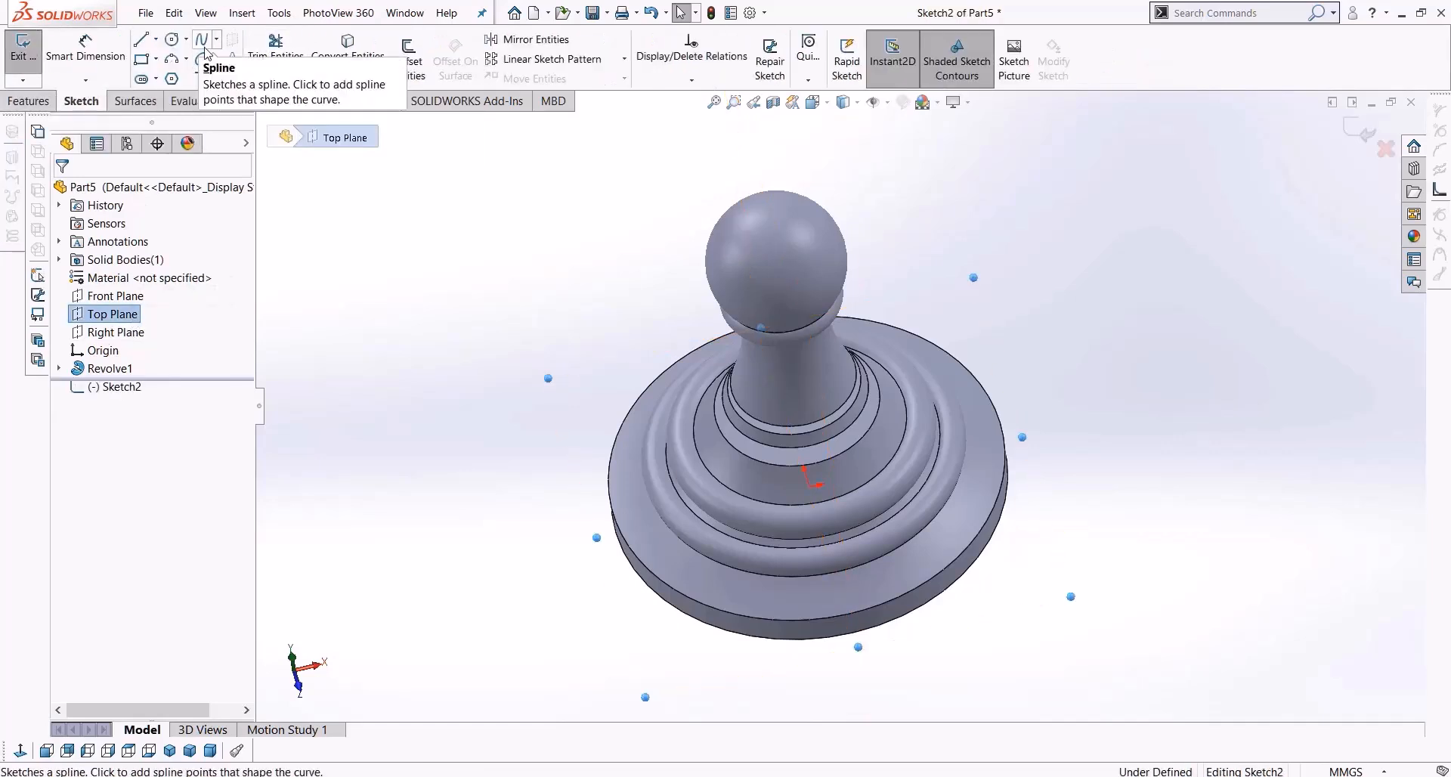
pyautogui.click(172, 40)
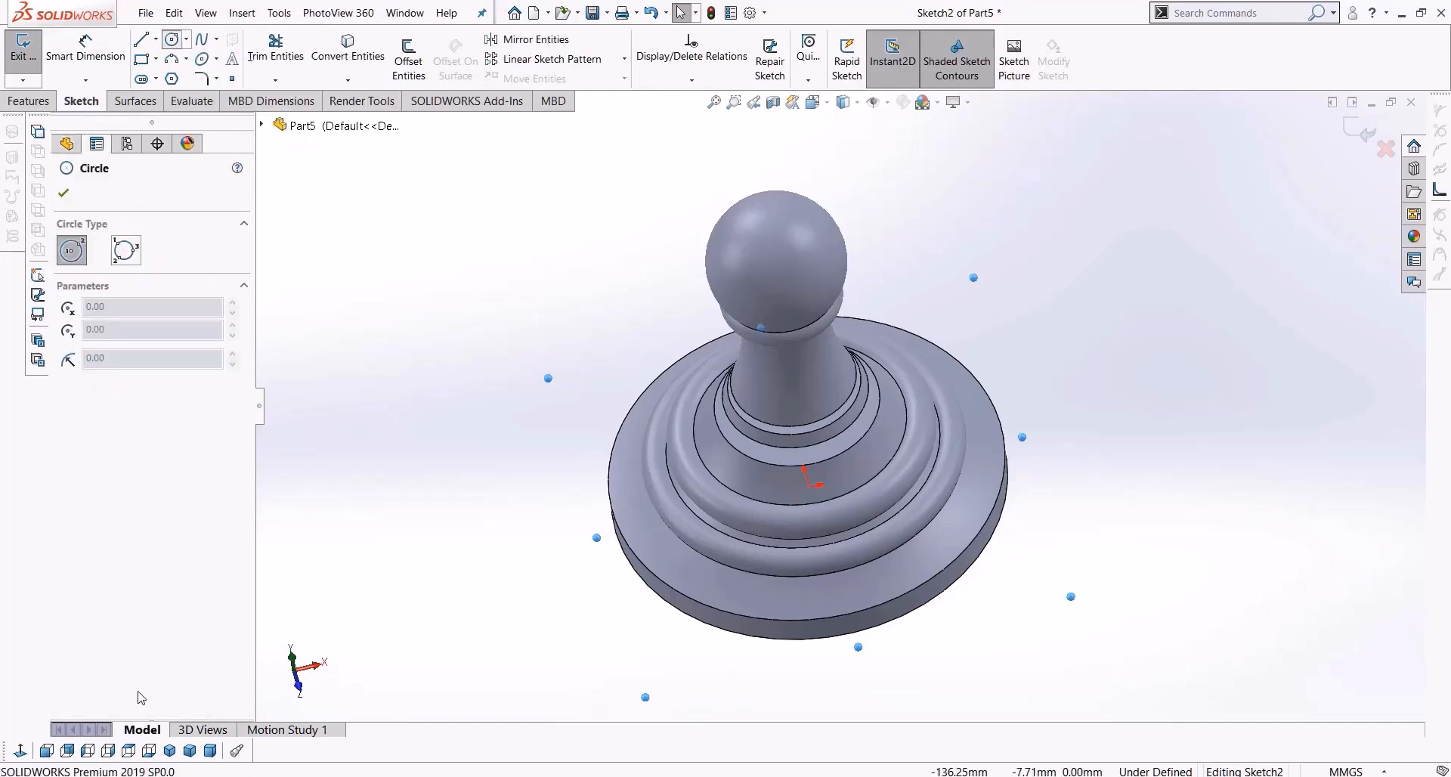
pyautogui.click(128, 750)
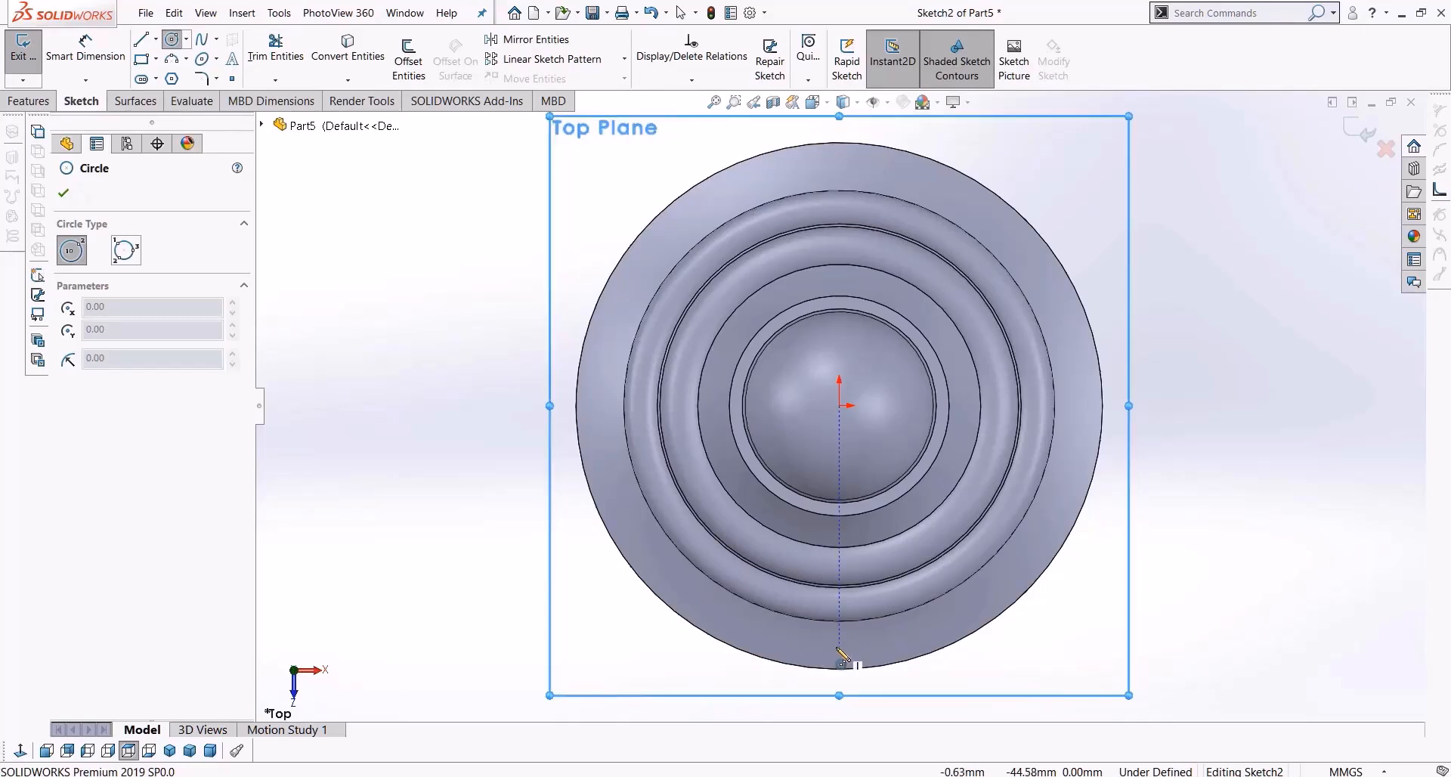
pyautogui.click(839, 648)
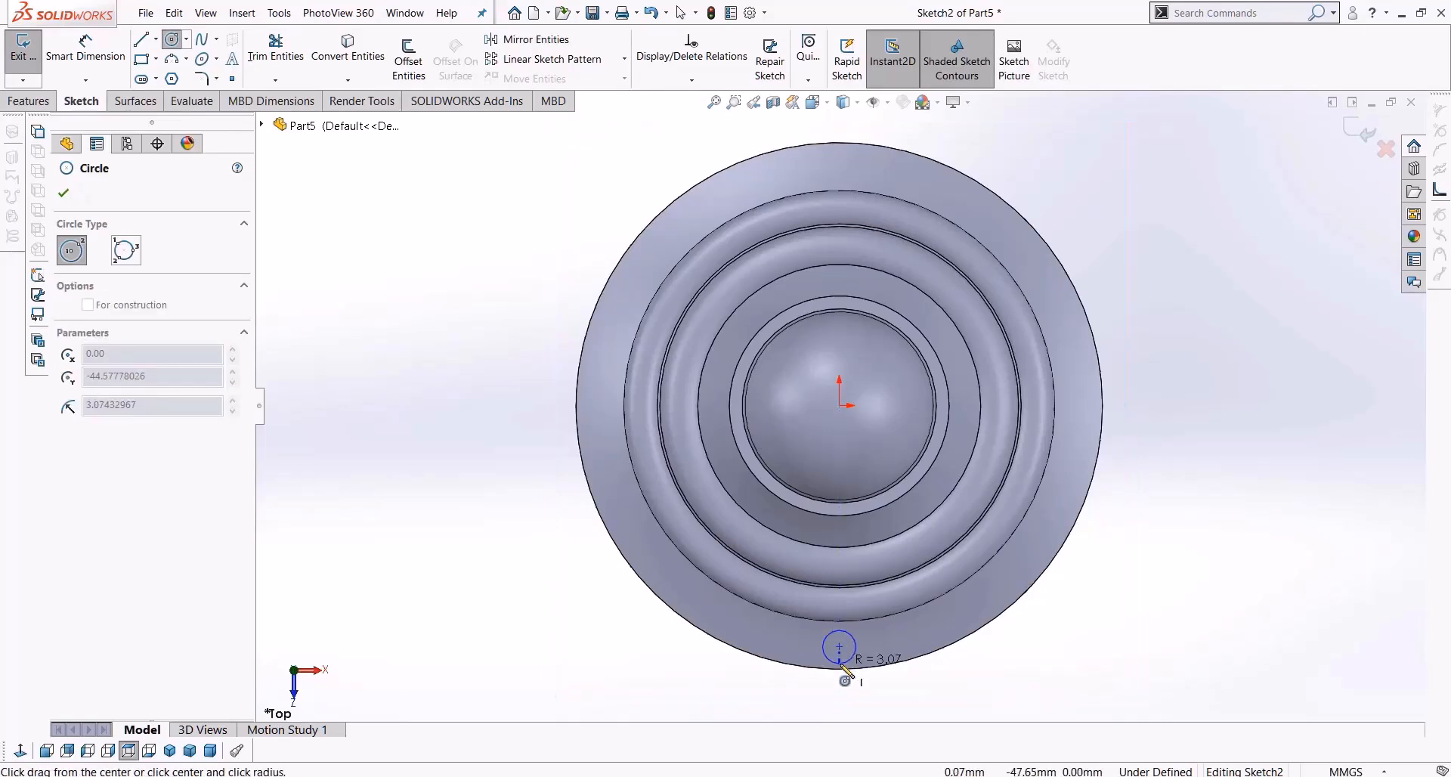
pyautogui.click(845, 664)
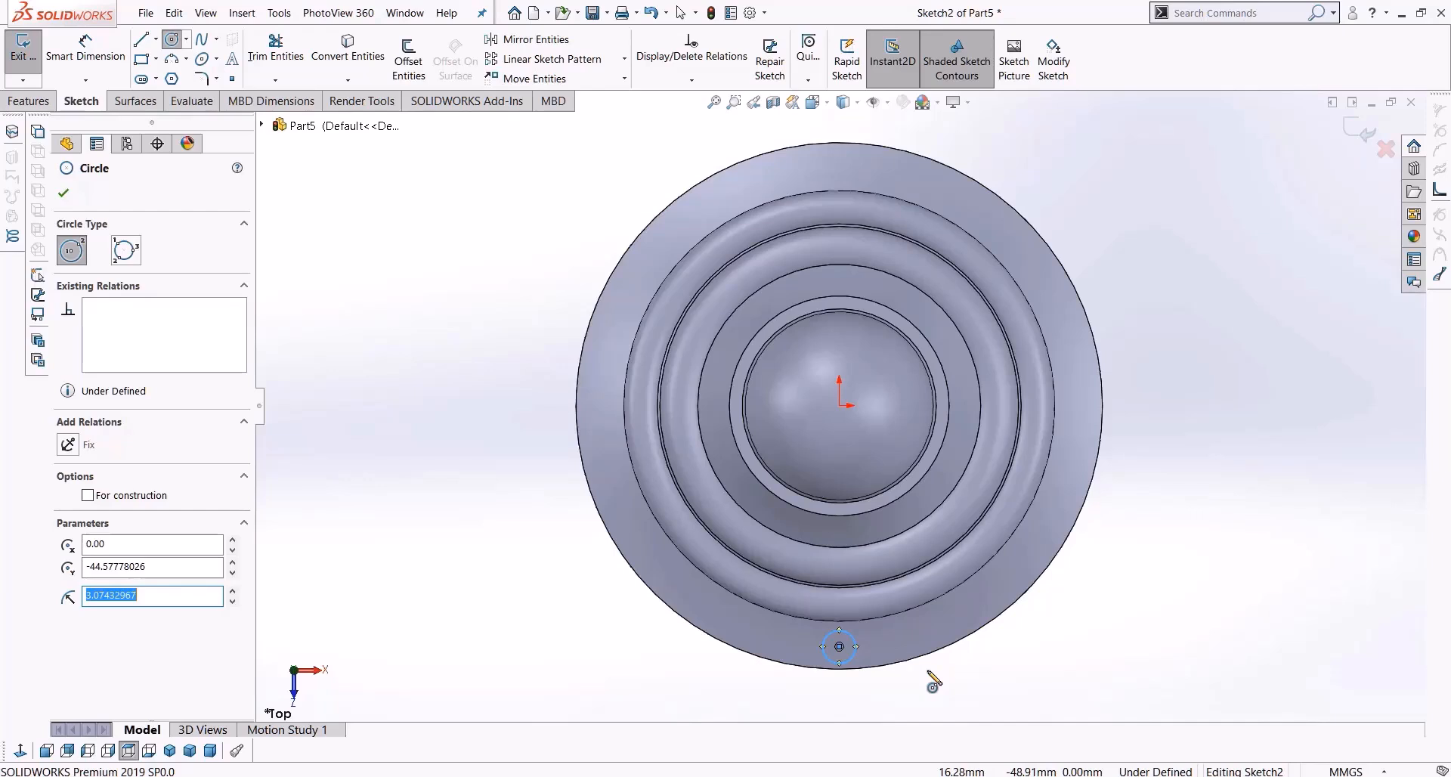
# Set up a circular sketch pattern about the origin, clearing and reselecting the small circle as the entity to pattern
pyautogui.click(624, 61)
pyautogui.click(586, 98)
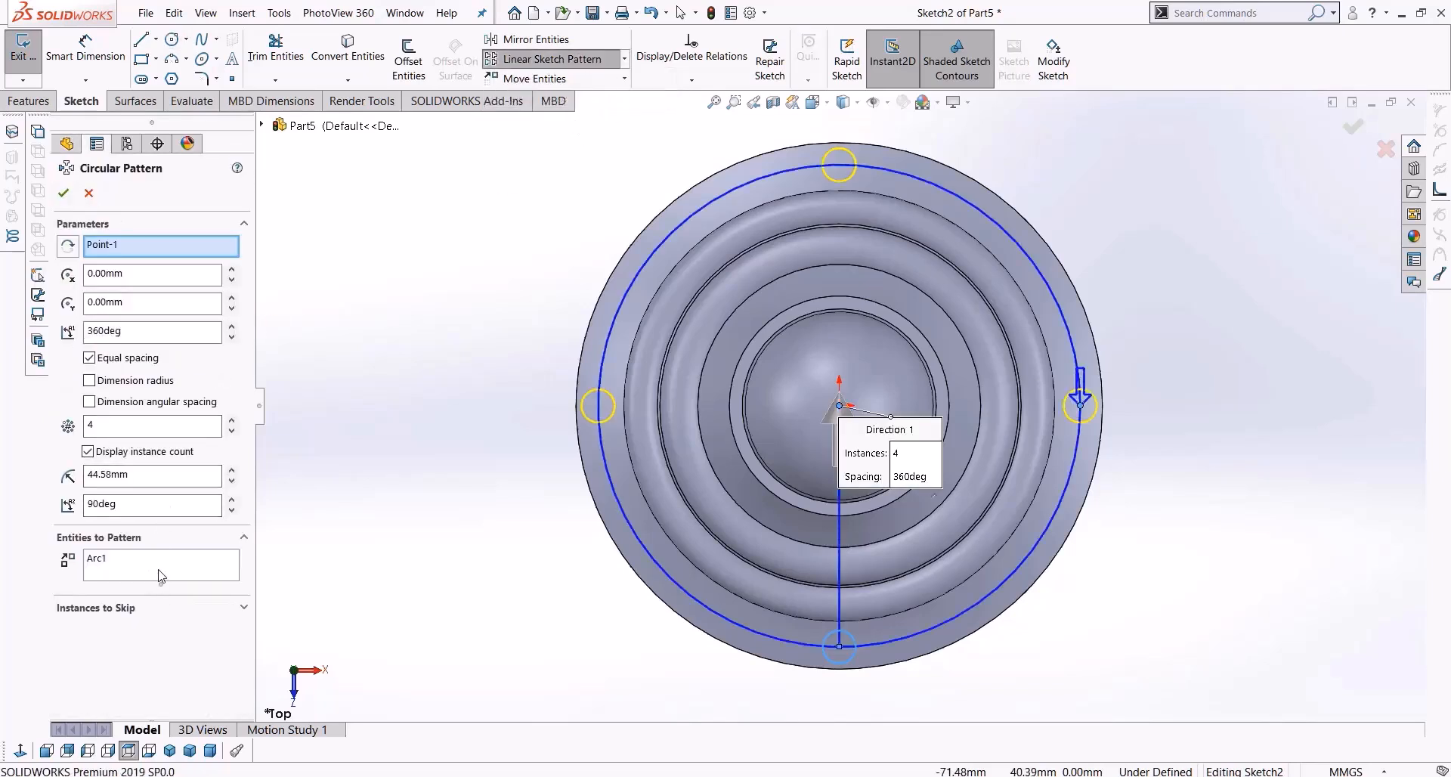
pyautogui.rightClick(160, 572)
pyautogui.click(249, 578)
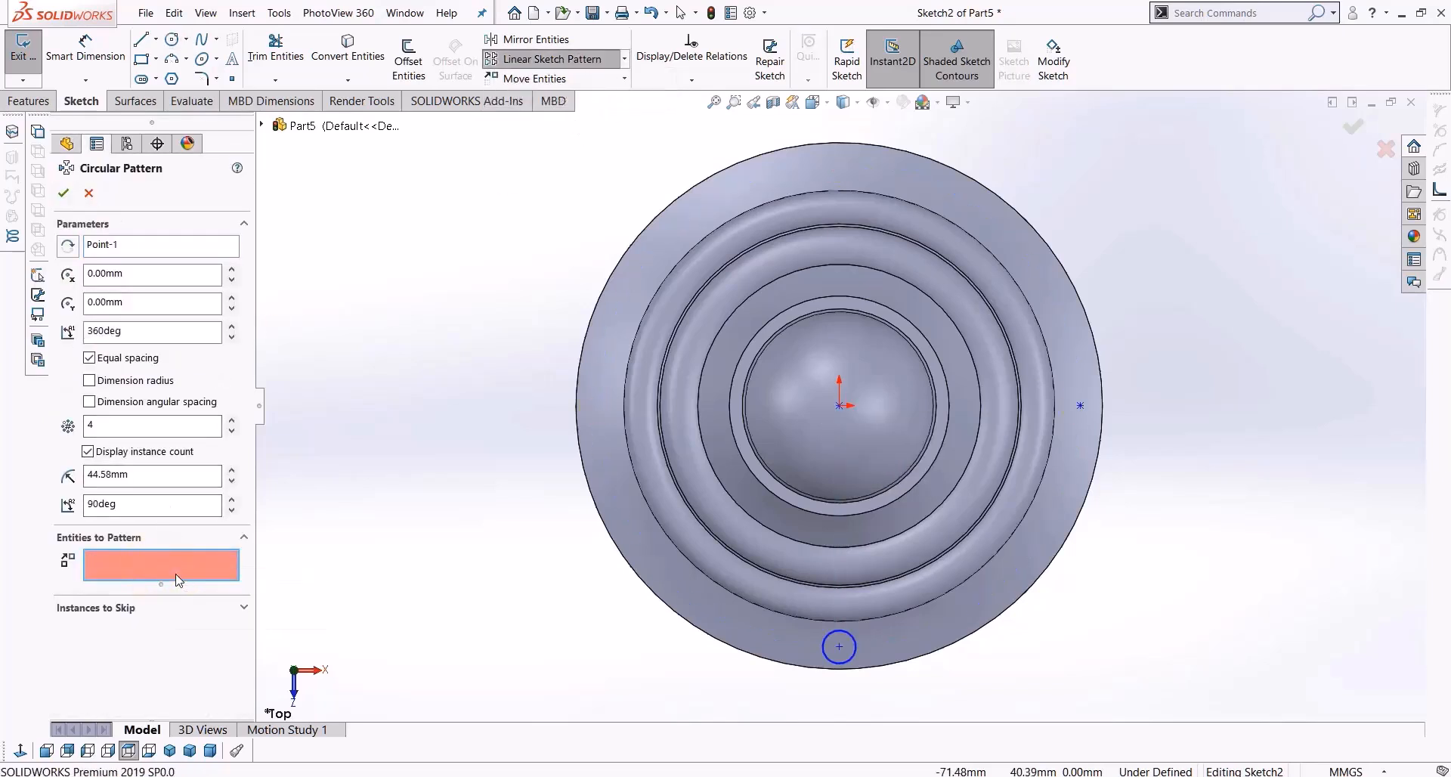
pyautogui.click(200, 248)
pyautogui.rightClick(202, 247)
pyautogui.click(231, 258)
pyautogui.click(211, 556)
pyautogui.click(831, 659)
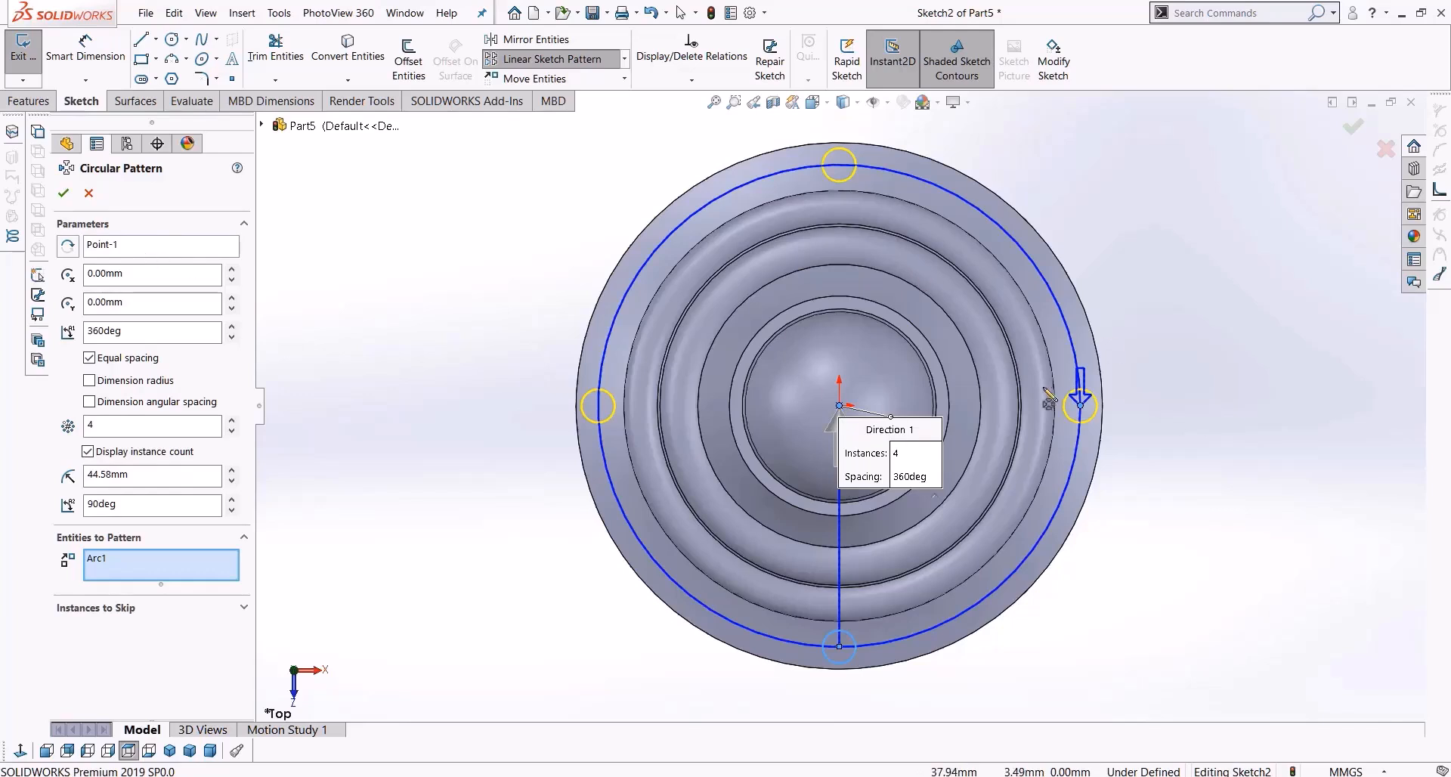
# Try to create the circular sketch pattern with 12 equally spaced instances over 360 degrees
pyautogui.click(231, 420)
pyautogui.click(231, 421)
pyautogui.click(231, 421)
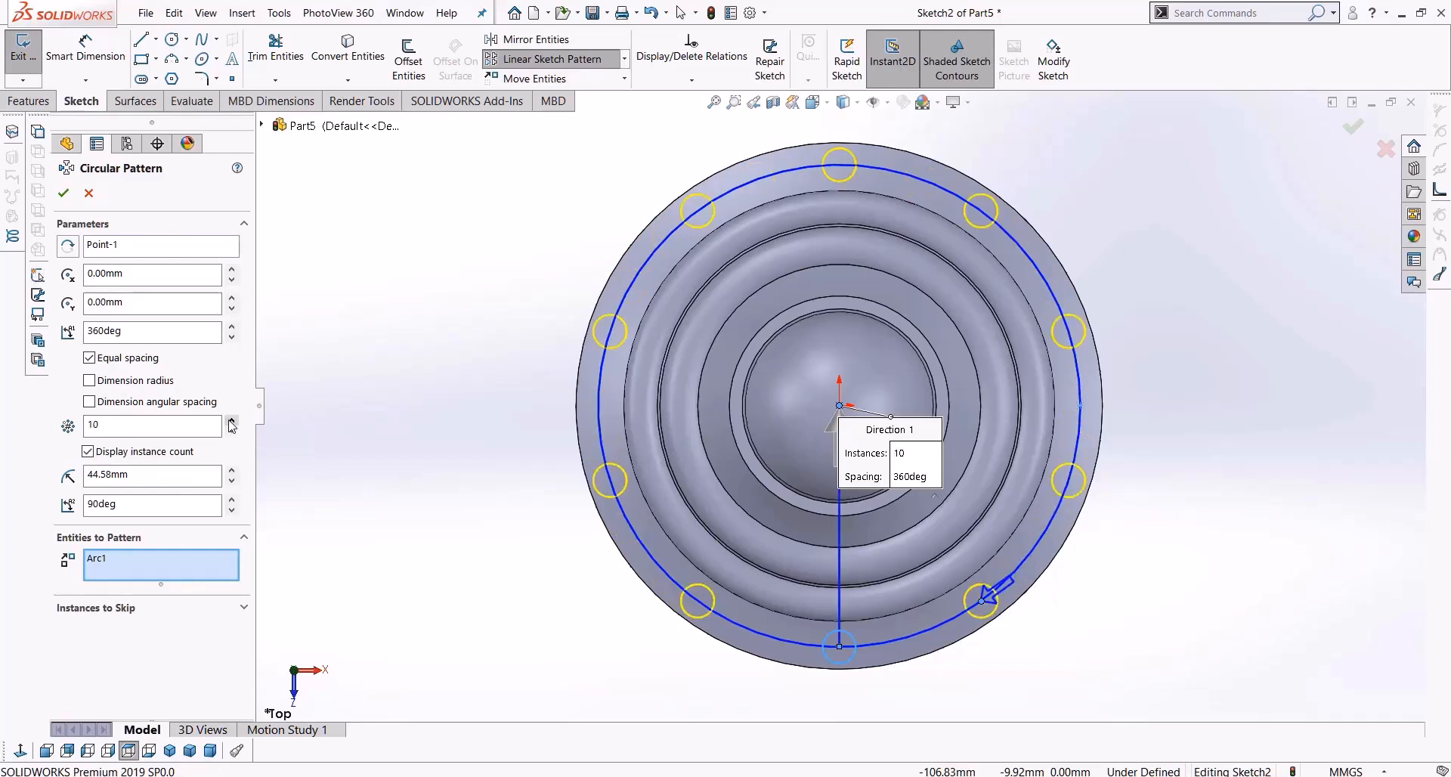
pyautogui.click(232, 421)
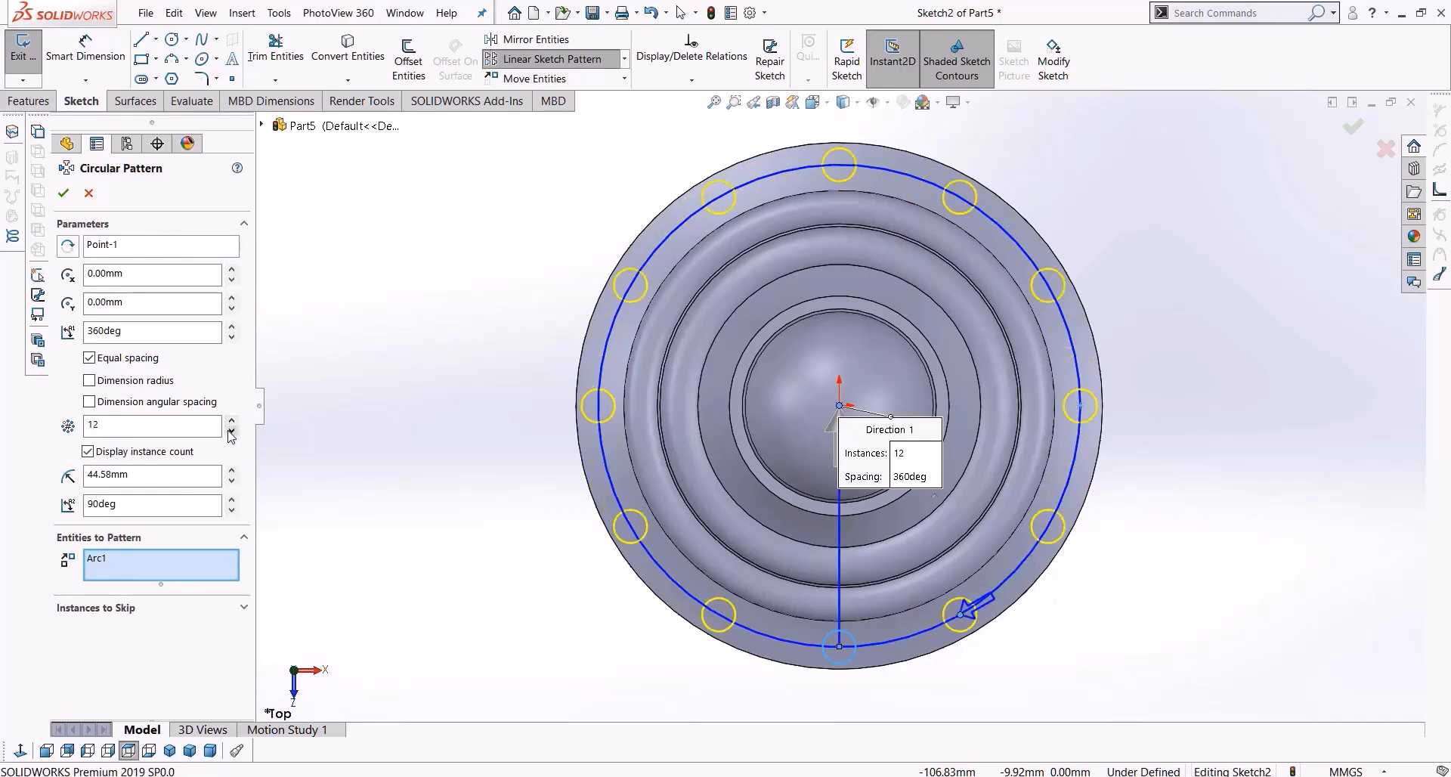
pyautogui.click(64, 194)
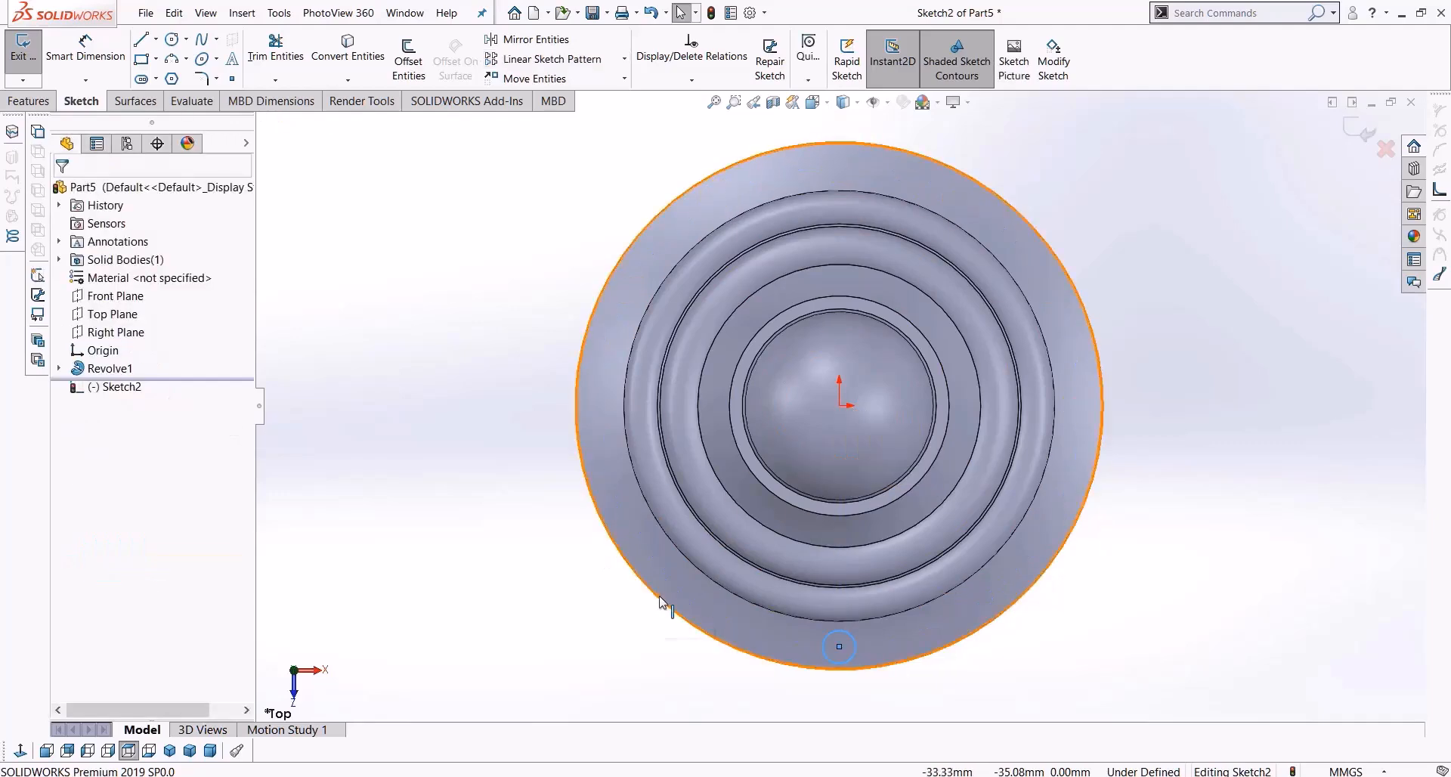
# Pattern the small rim circle around the origin as 12 equally spaced instances over 360 degrees
pyautogui.scroll(2, 490, 561)
pyautogui.click(579, 506)
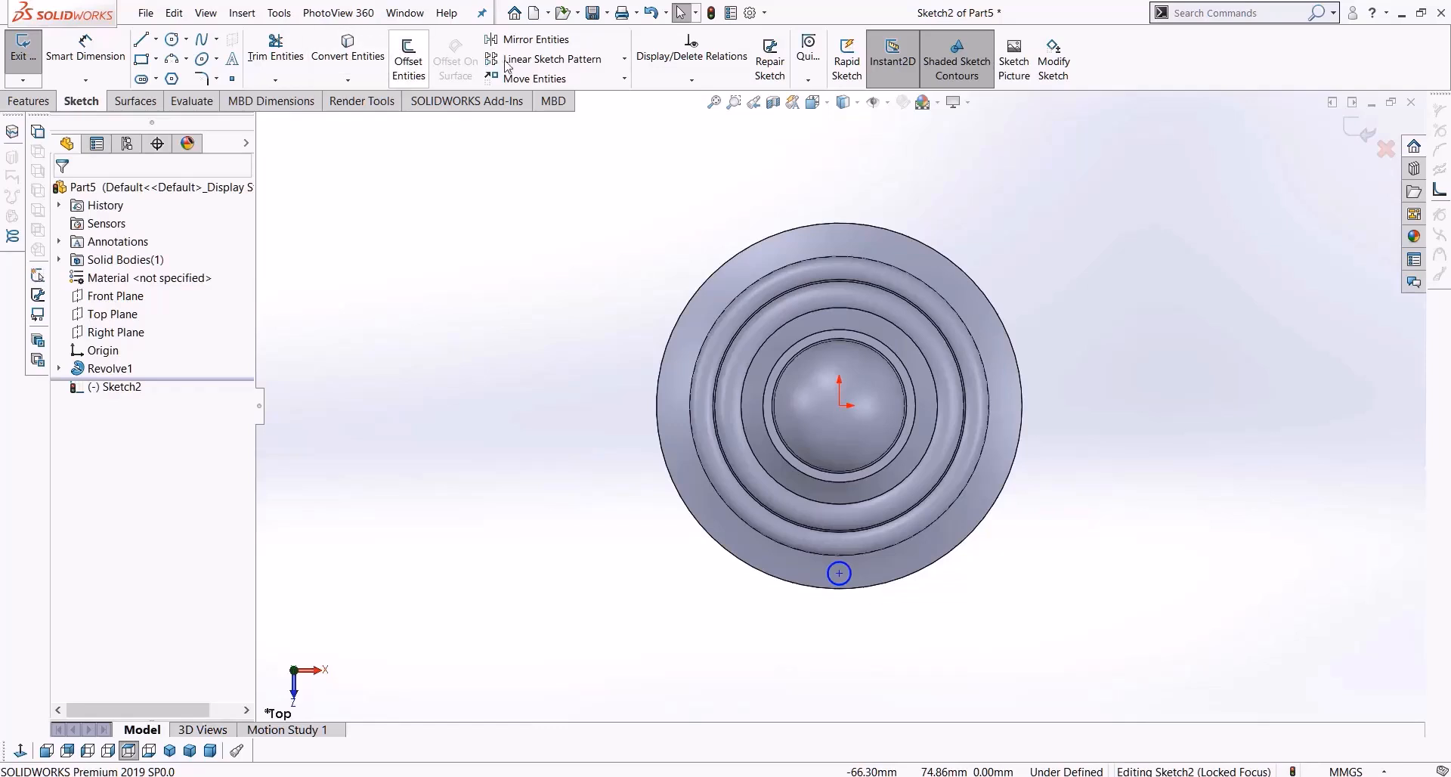
pyautogui.click(624, 59)
pyautogui.click(624, 96)
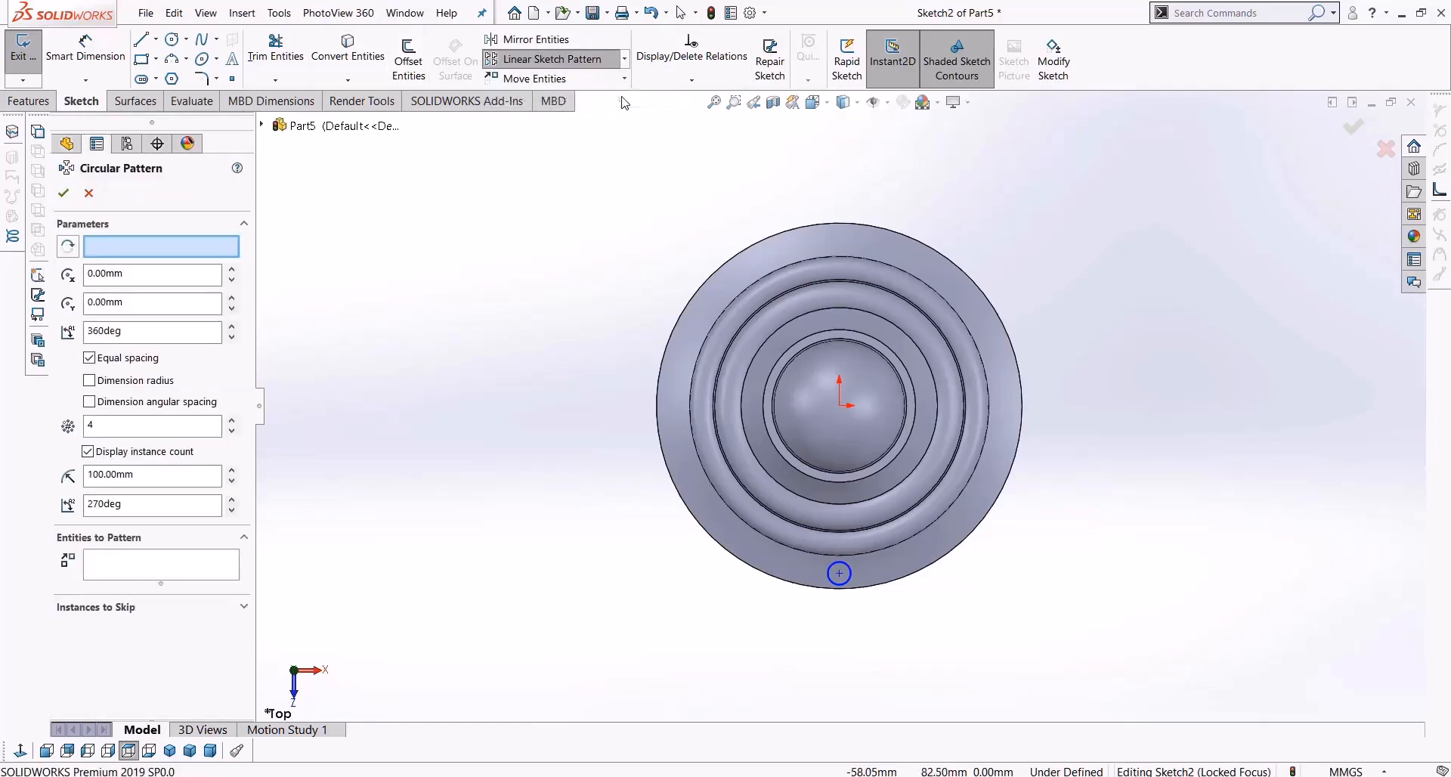
pyautogui.click(843, 581)
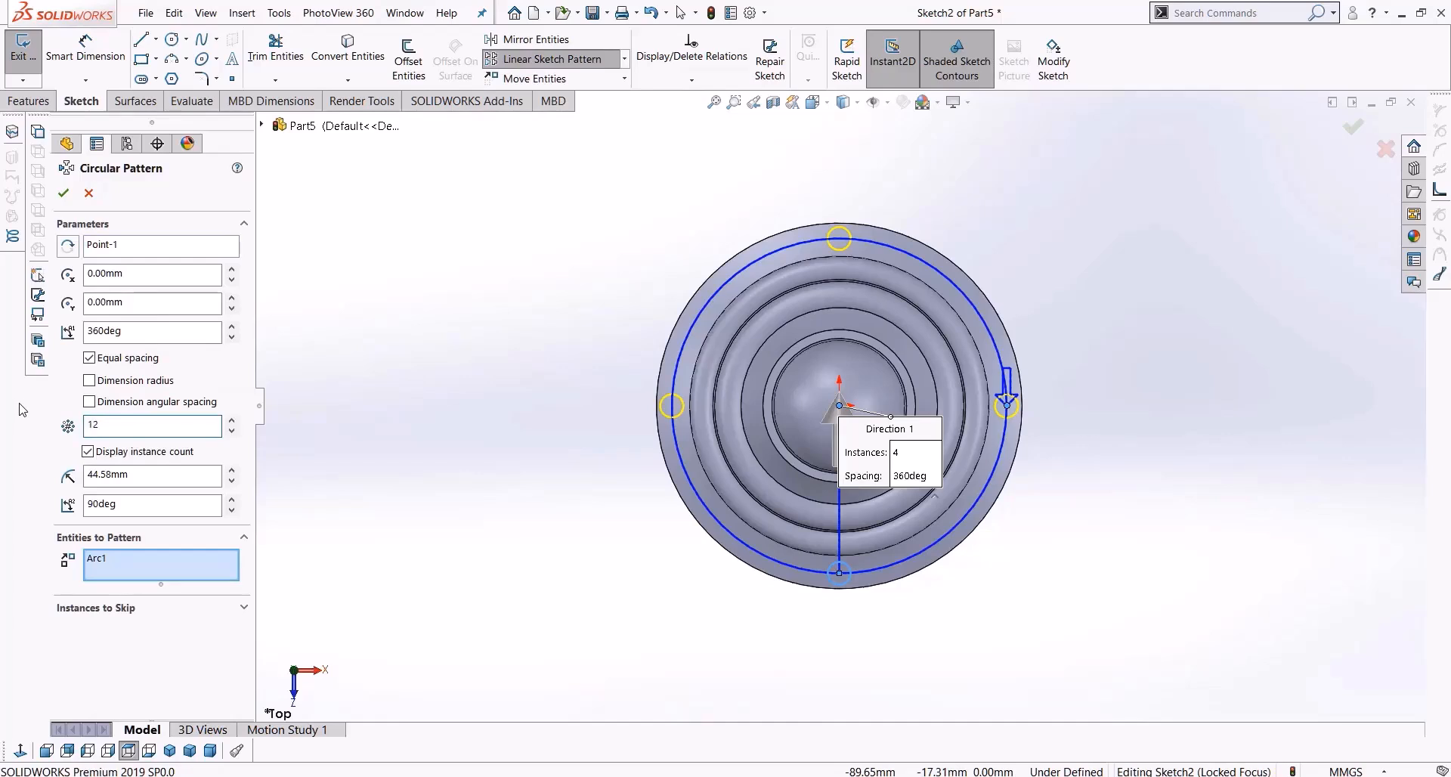
pyautogui.click(65, 194)
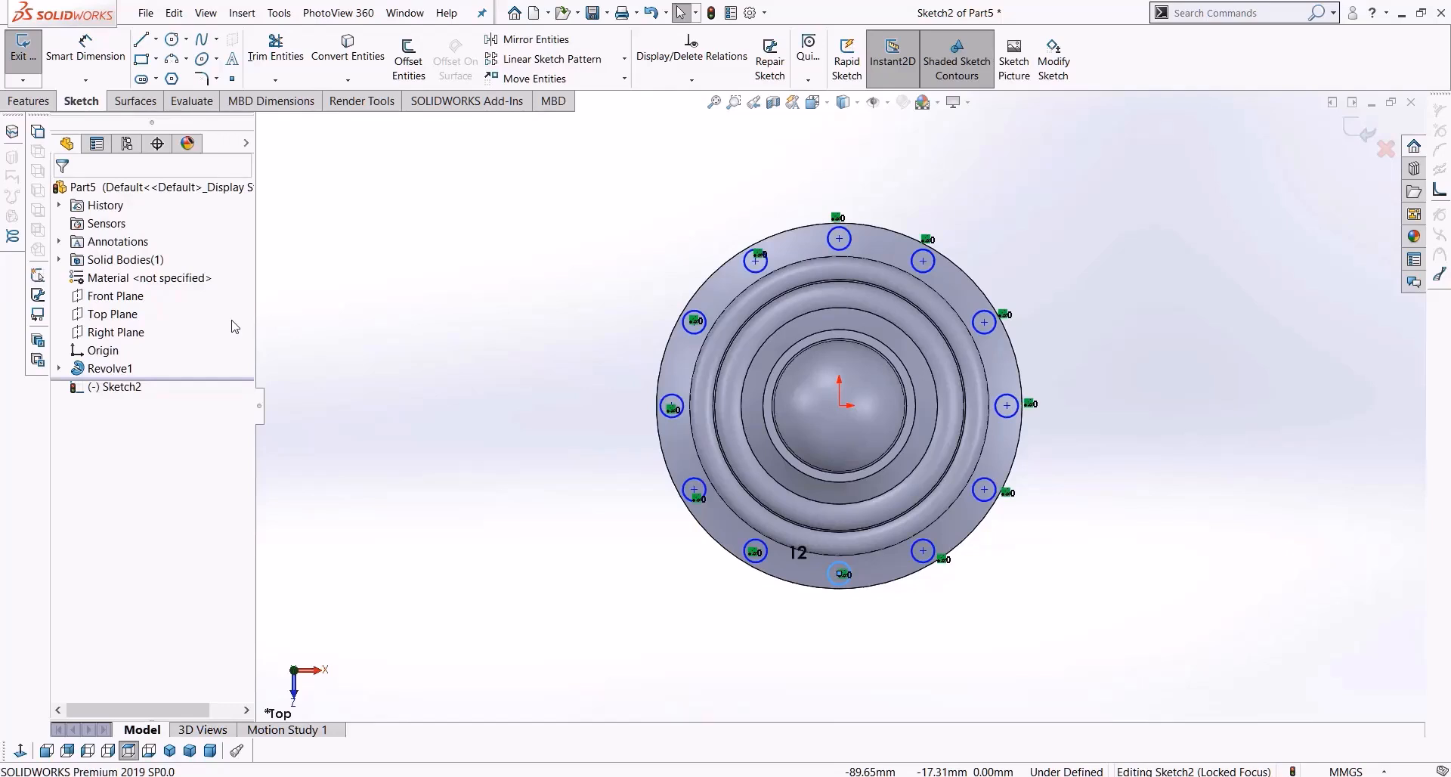
# Set up an Extruded Cut of the 12 circles as Through All and reverse its direction upward through the base
pyautogui.click(36, 104)
pyautogui.click(254, 54)
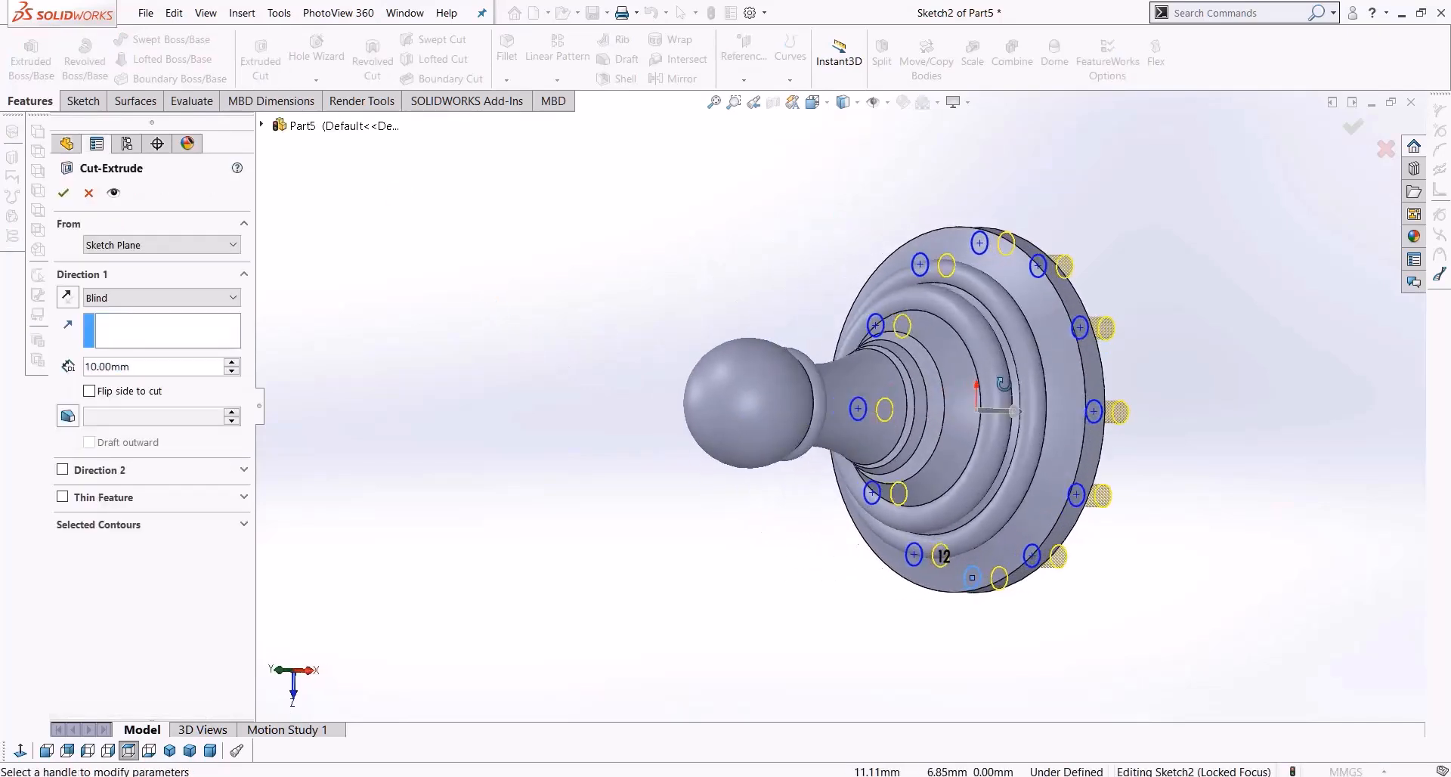
pyautogui.click(161, 301)
pyautogui.click(172, 328)
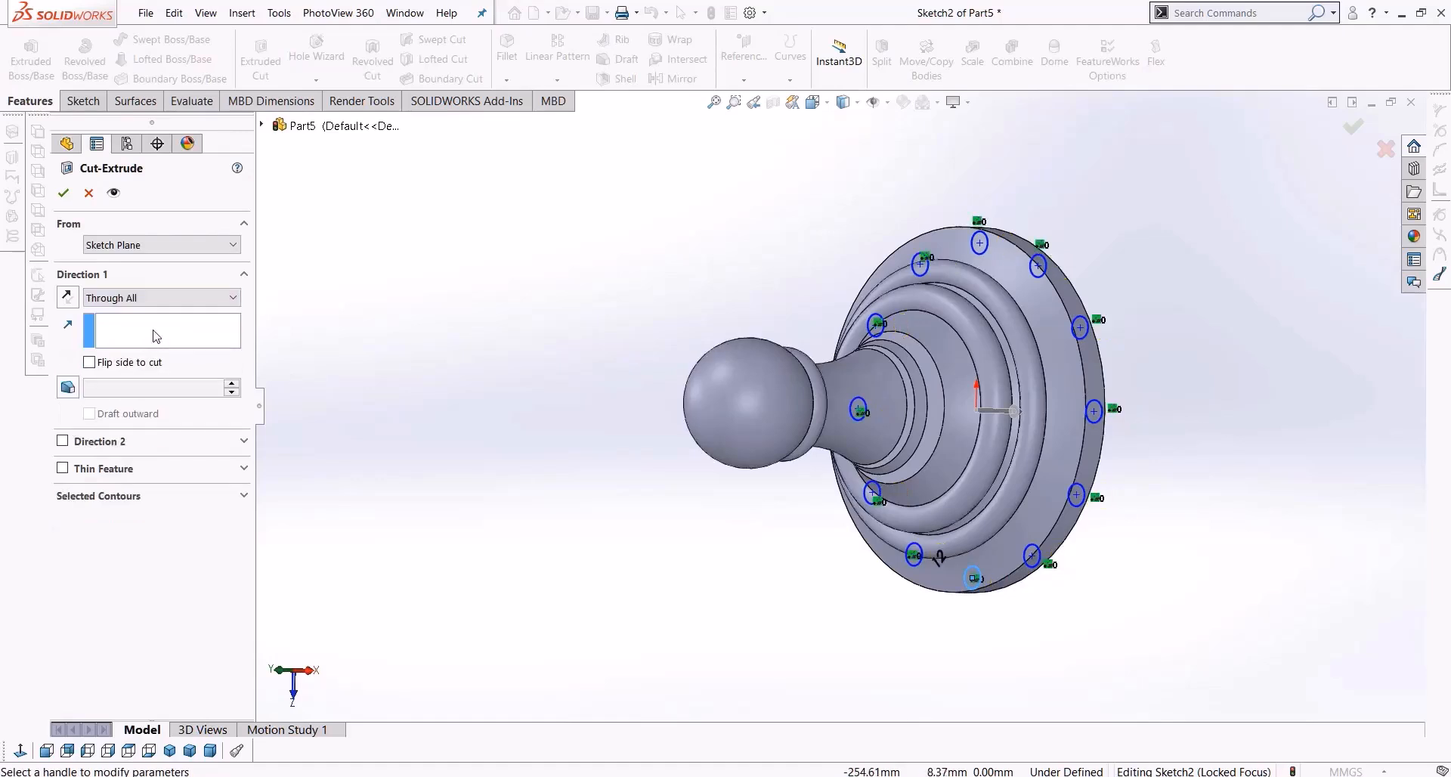
pyautogui.moveTo(508, 357); pyautogui.dragTo(223, 312, button='middle')
pyautogui.click(68, 302)
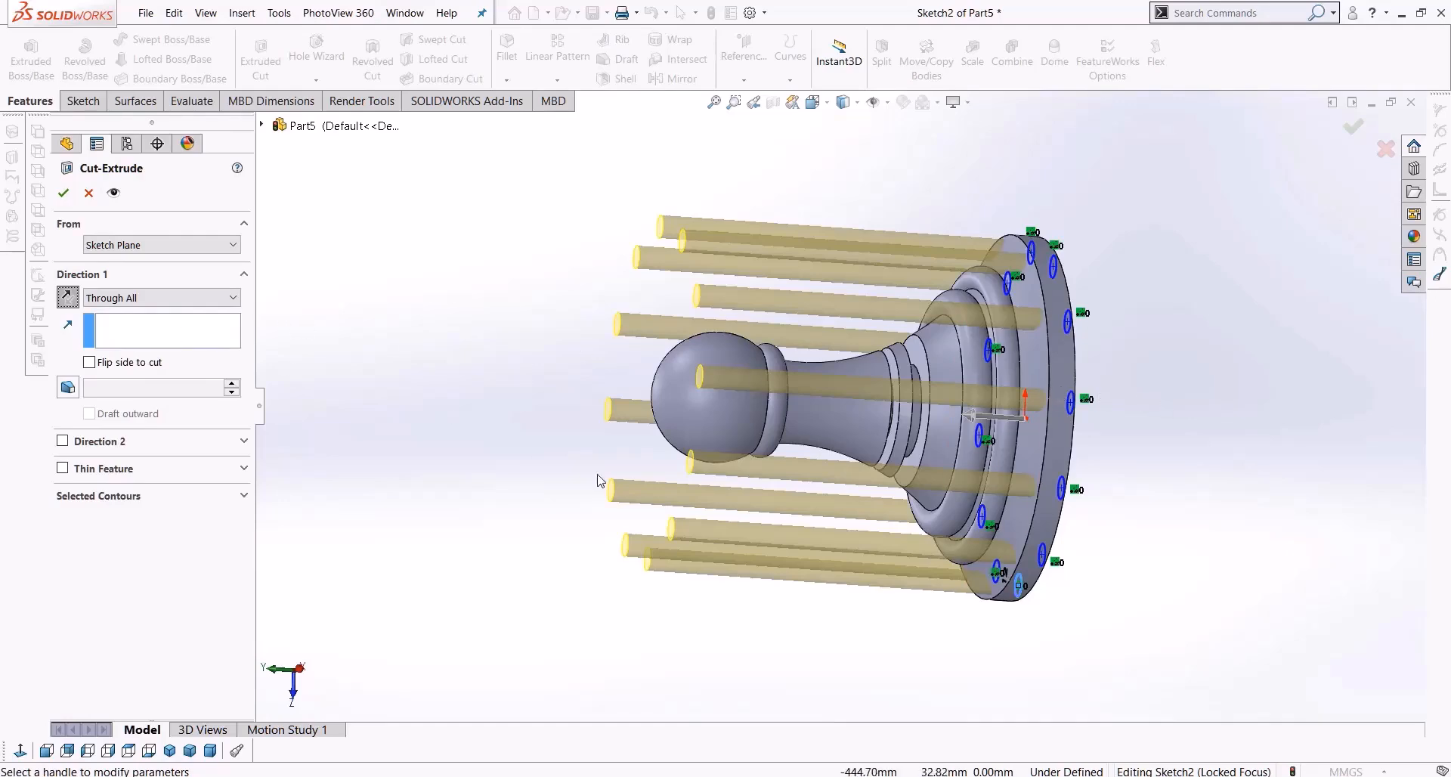
pyautogui.moveTo(787, 466); pyautogui.dragTo(1014, 484, button='middle')
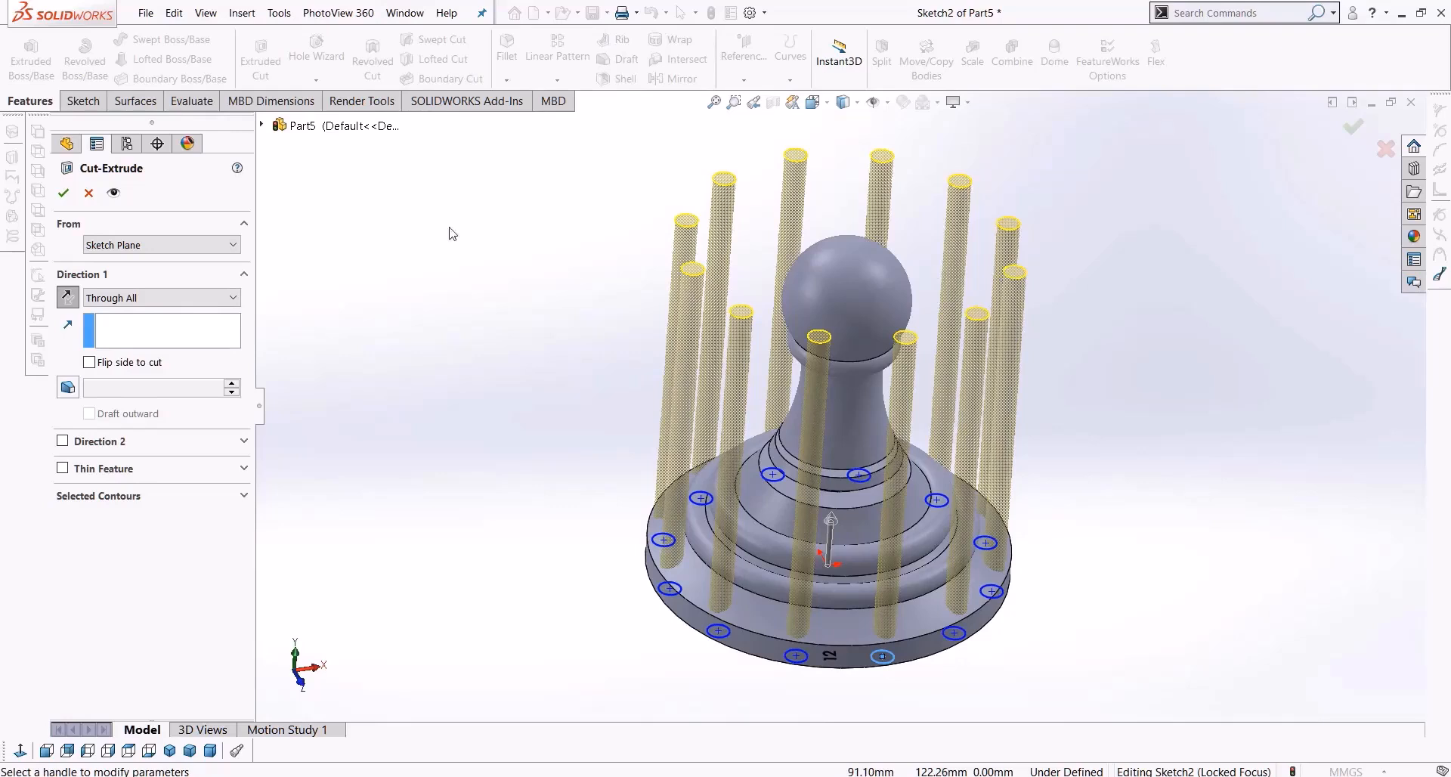
# Change the circle cut to Blind, extend its depth upward beyond the base rim, and create the ring of holes
pyautogui.click(169, 297)
pyautogui.click(106, 310)
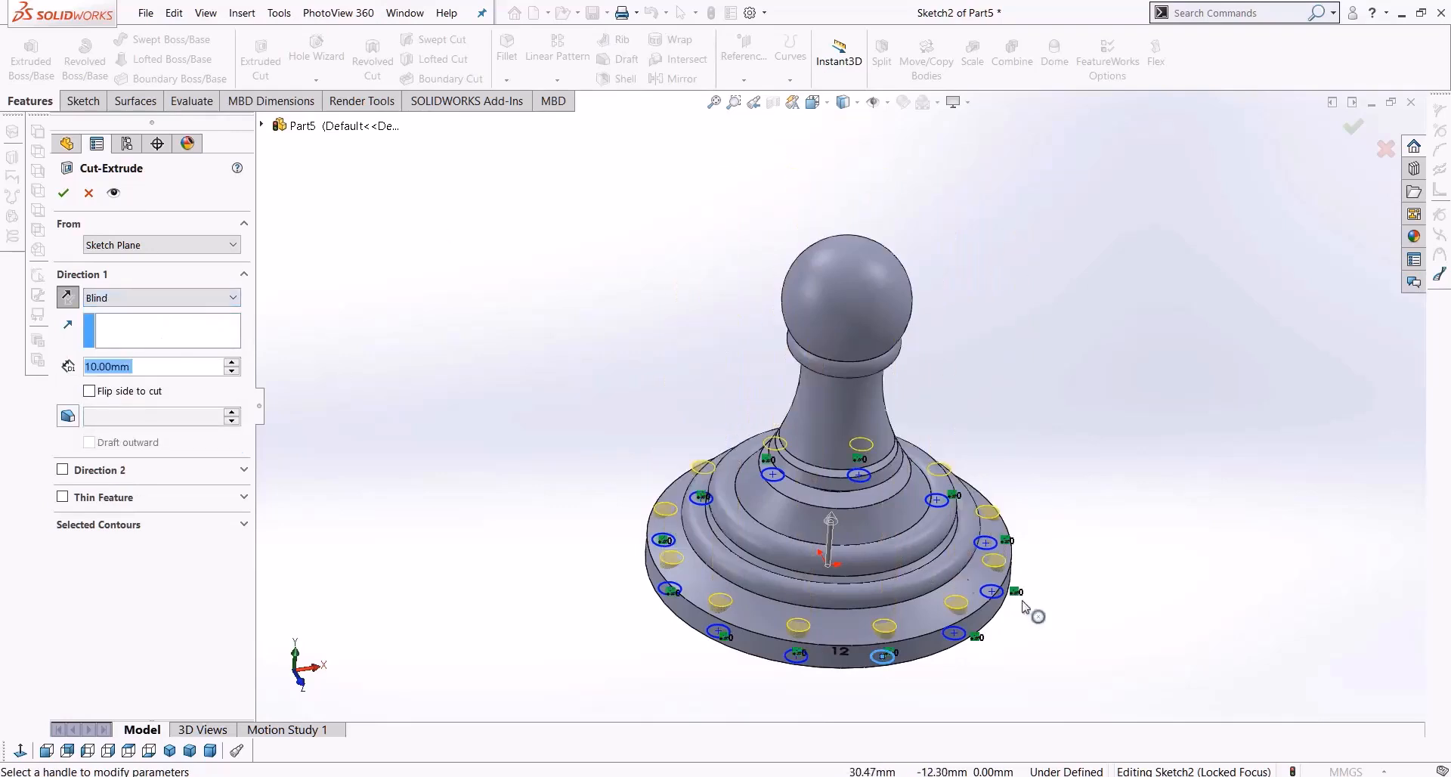
pyautogui.moveTo(832, 521); pyautogui.dragTo(825, 387)
pyautogui.click(64, 192)
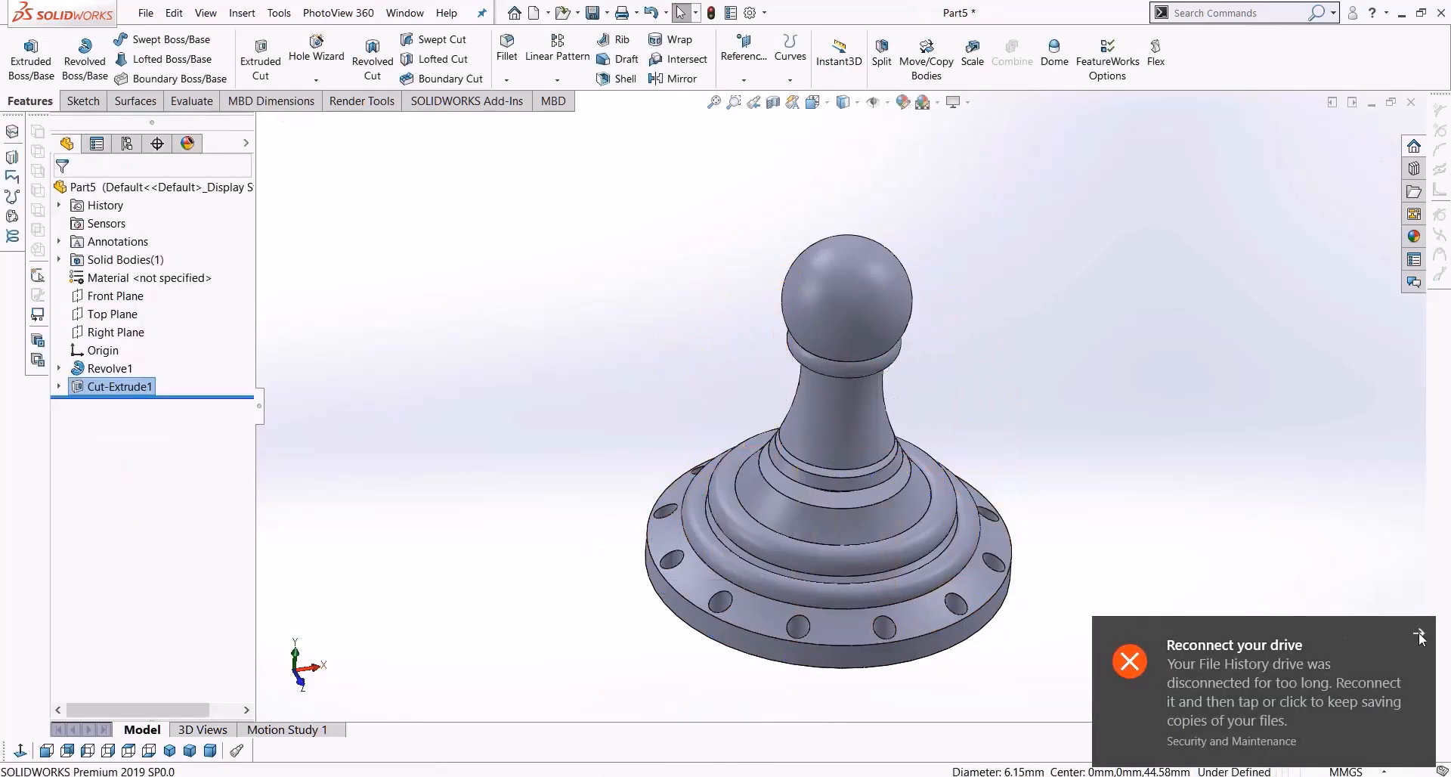
pyautogui.click(1418, 636)
# Sketch a rectangle about 118 mm wide on the Front Plane, covering the upper part of the pawn's spherical head
pyautogui.moveTo(1119, 489); pyautogui.dragTo(1202, 602, button='middle')
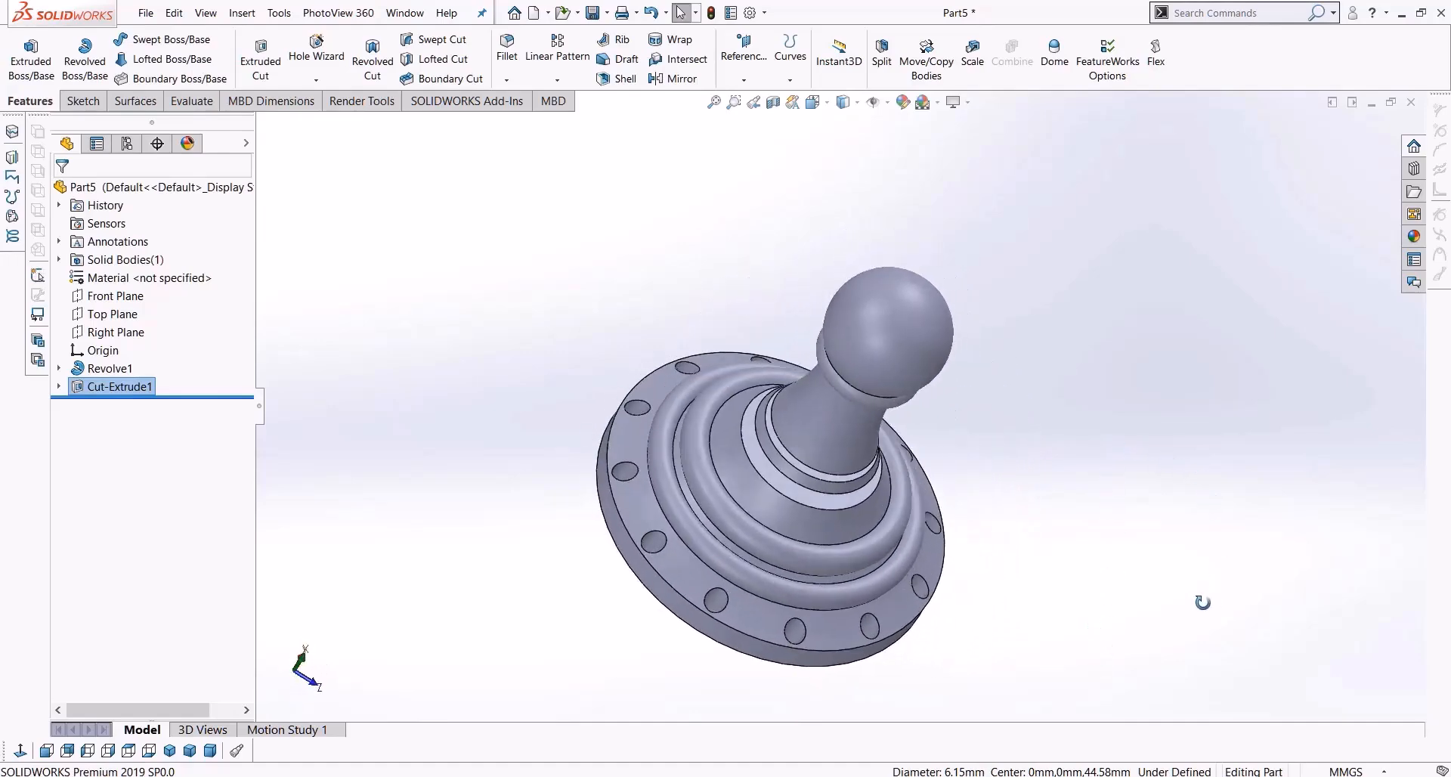
pyautogui.moveTo(1044, 490); pyautogui.dragTo(995, 330, button='middle')
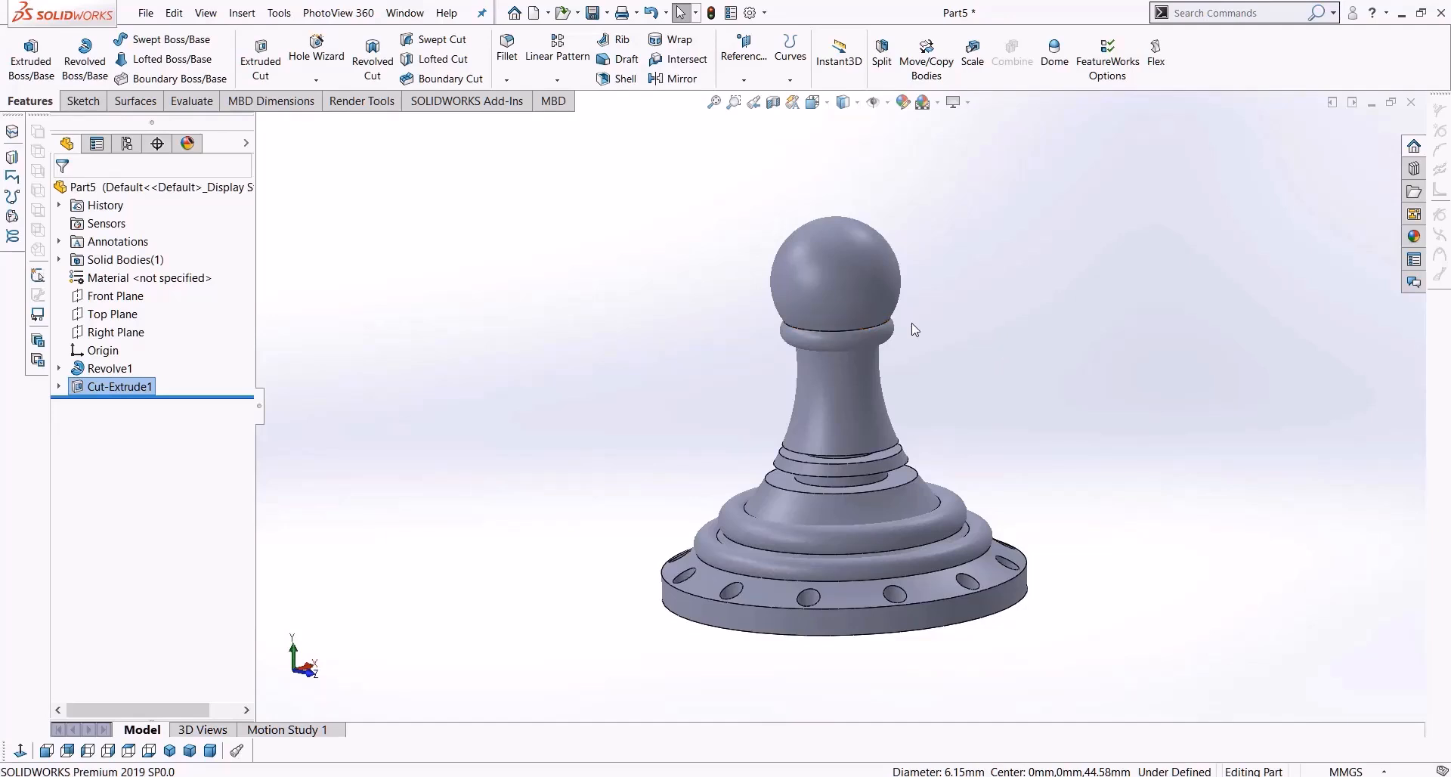
pyautogui.click(150, 297)
pyautogui.click(46, 750)
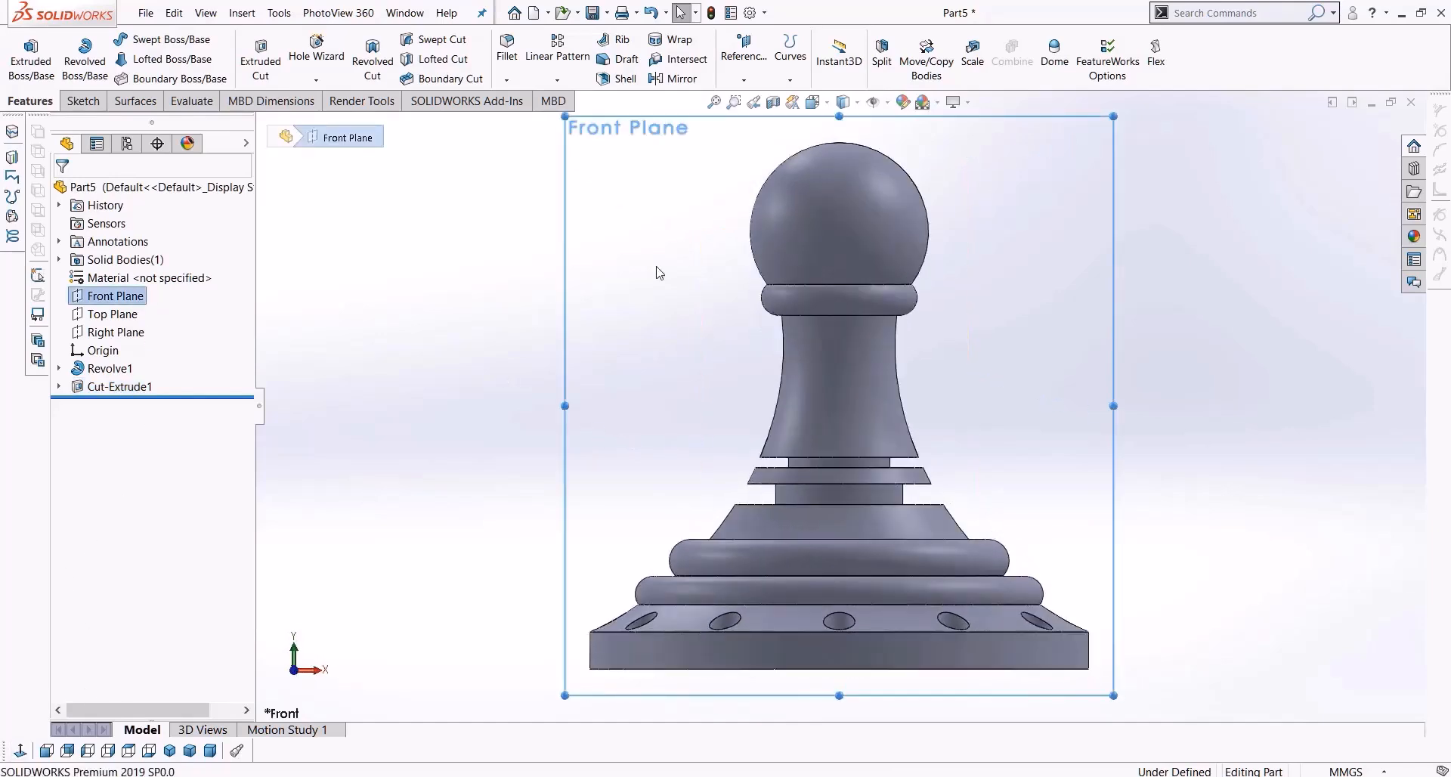
pyautogui.click(95, 103)
pyautogui.click(23, 54)
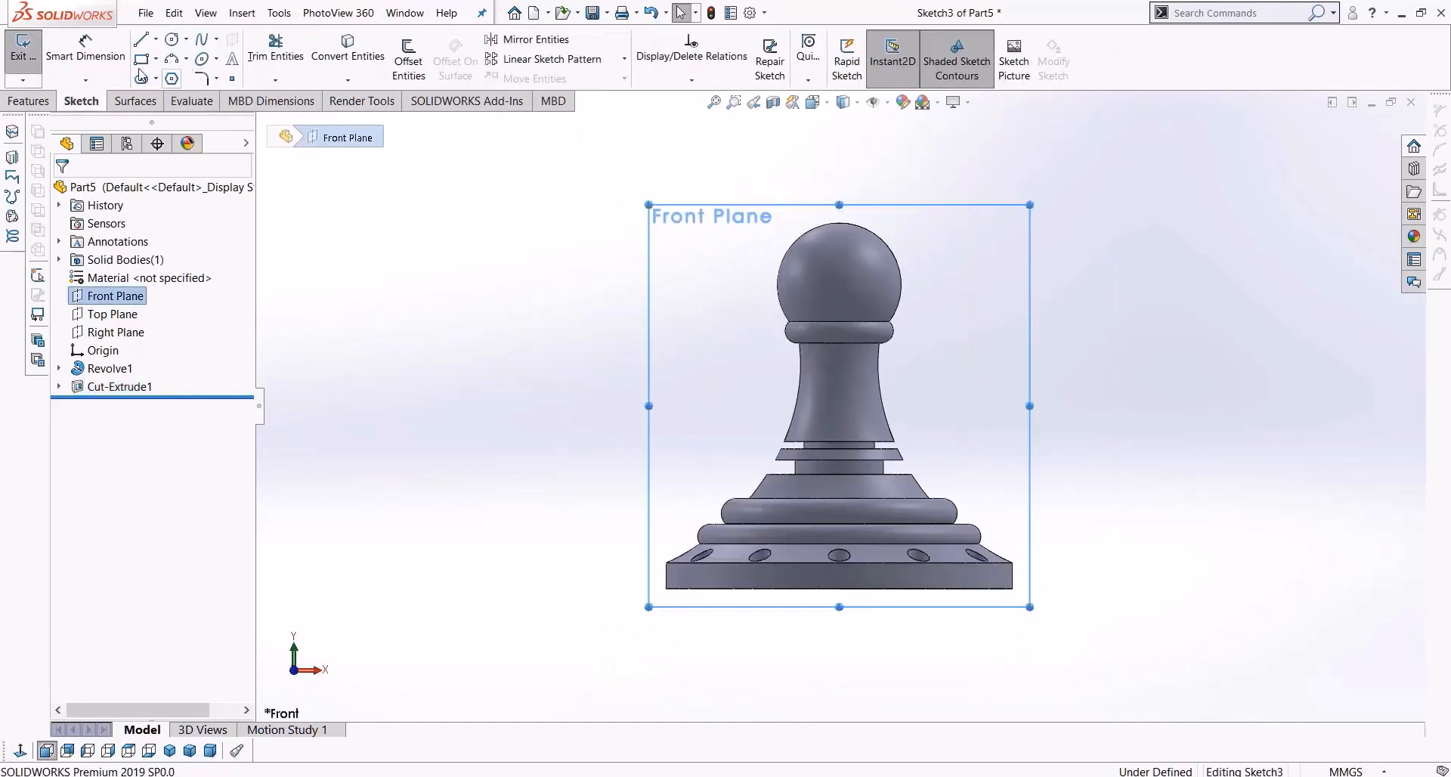
pyautogui.click(141, 59)
pyautogui.click(1051, 156)
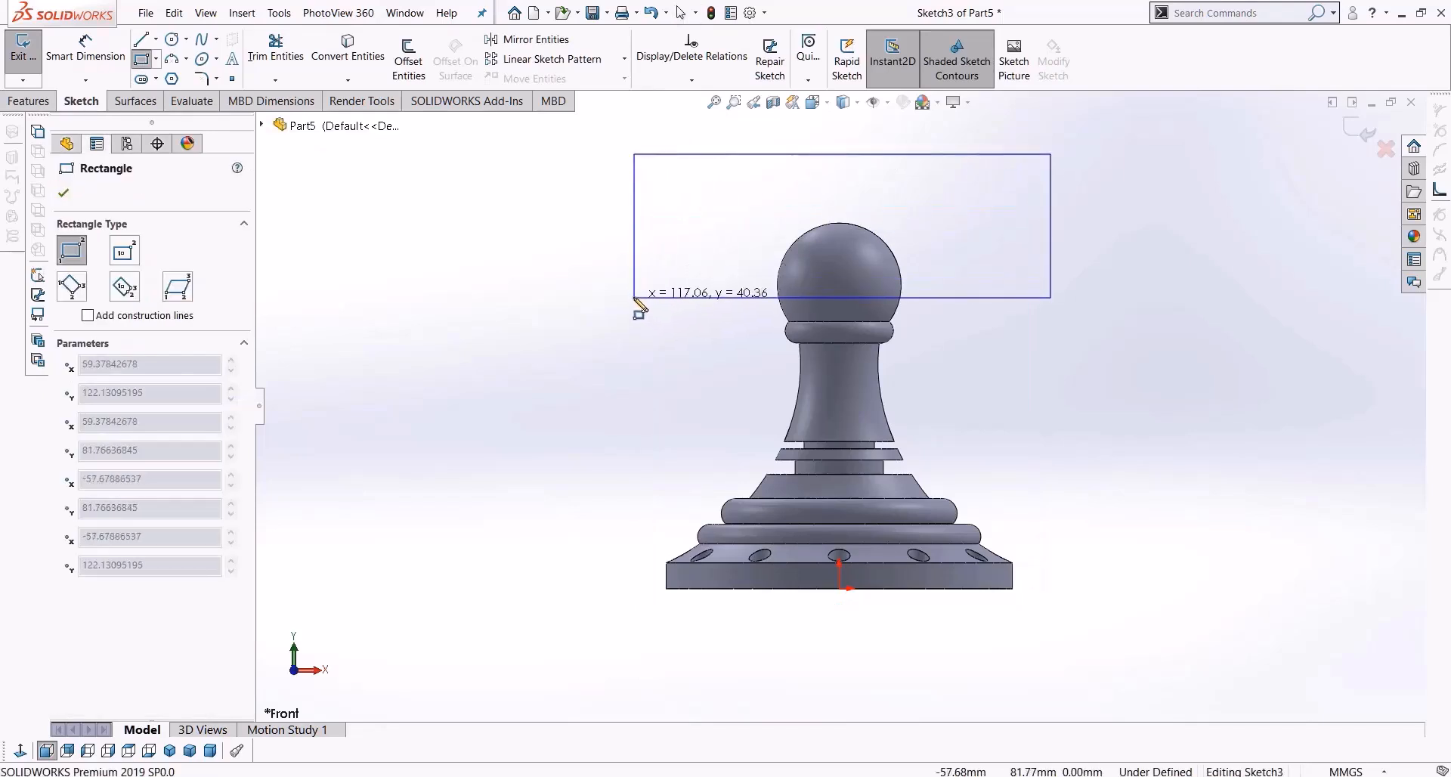
# Cut away the top of the head with an Extruded Cut of the rectangle, using Mid Plane and 60 mm depth
pyautogui.click(56, 101)
pyautogui.click(278, 48)
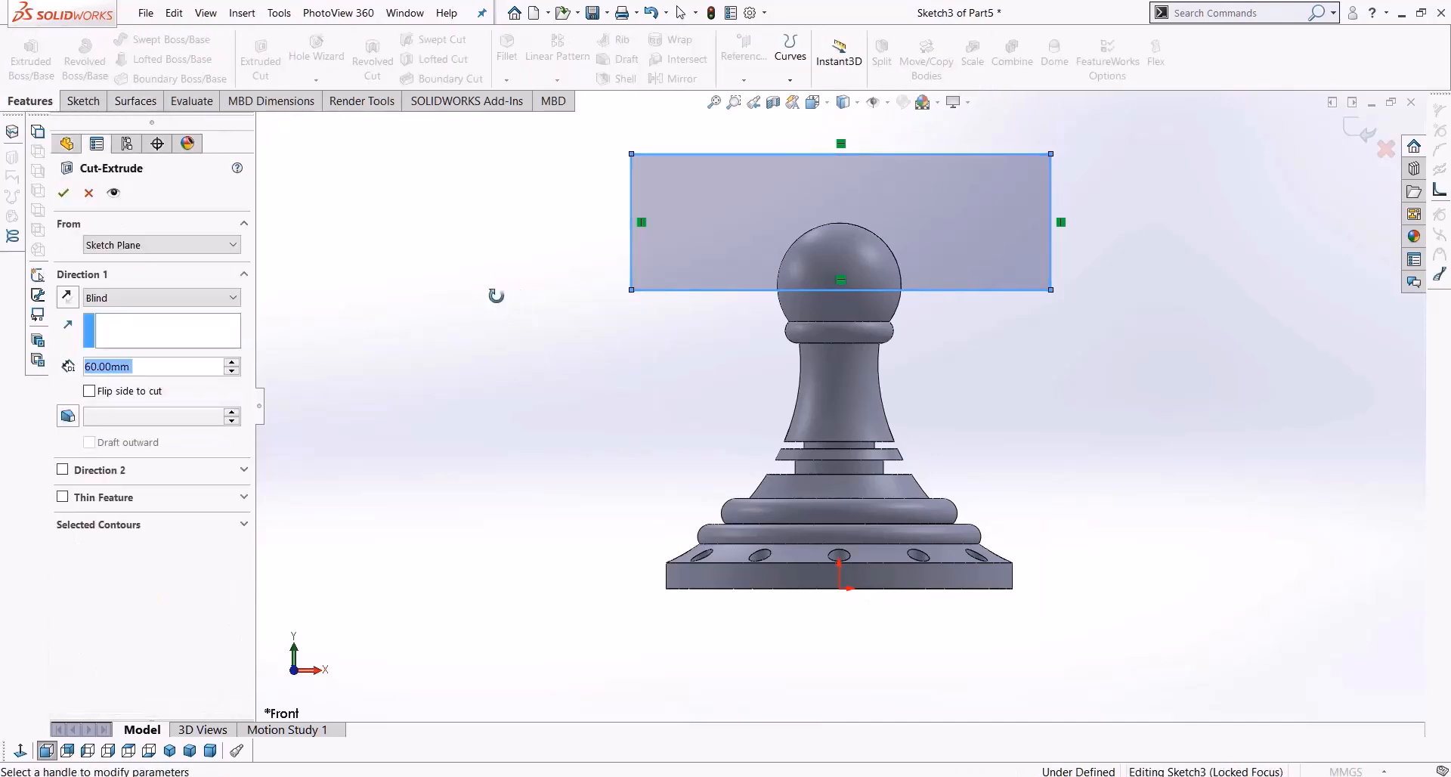
pyautogui.click(141, 304)
pyautogui.click(119, 417)
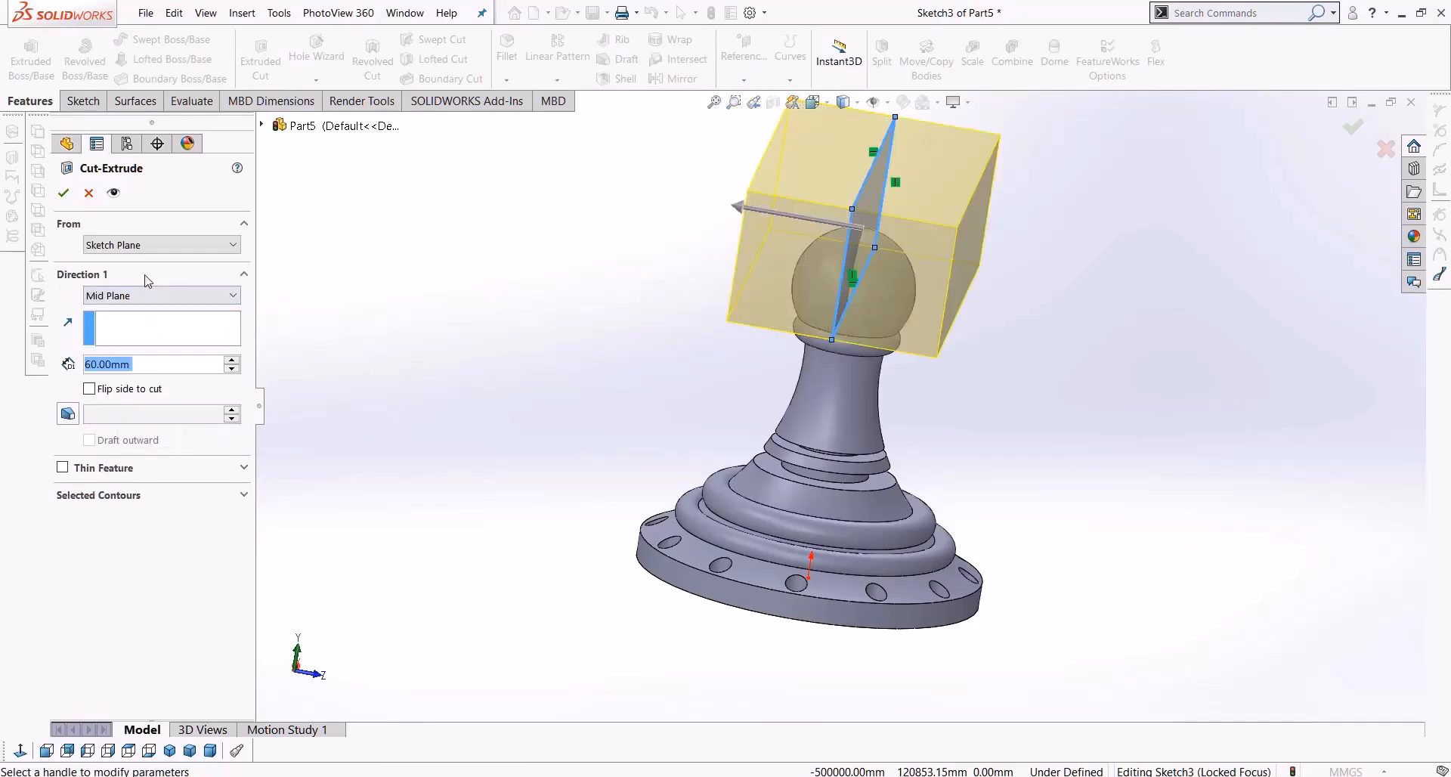
pyautogui.click(65, 192)
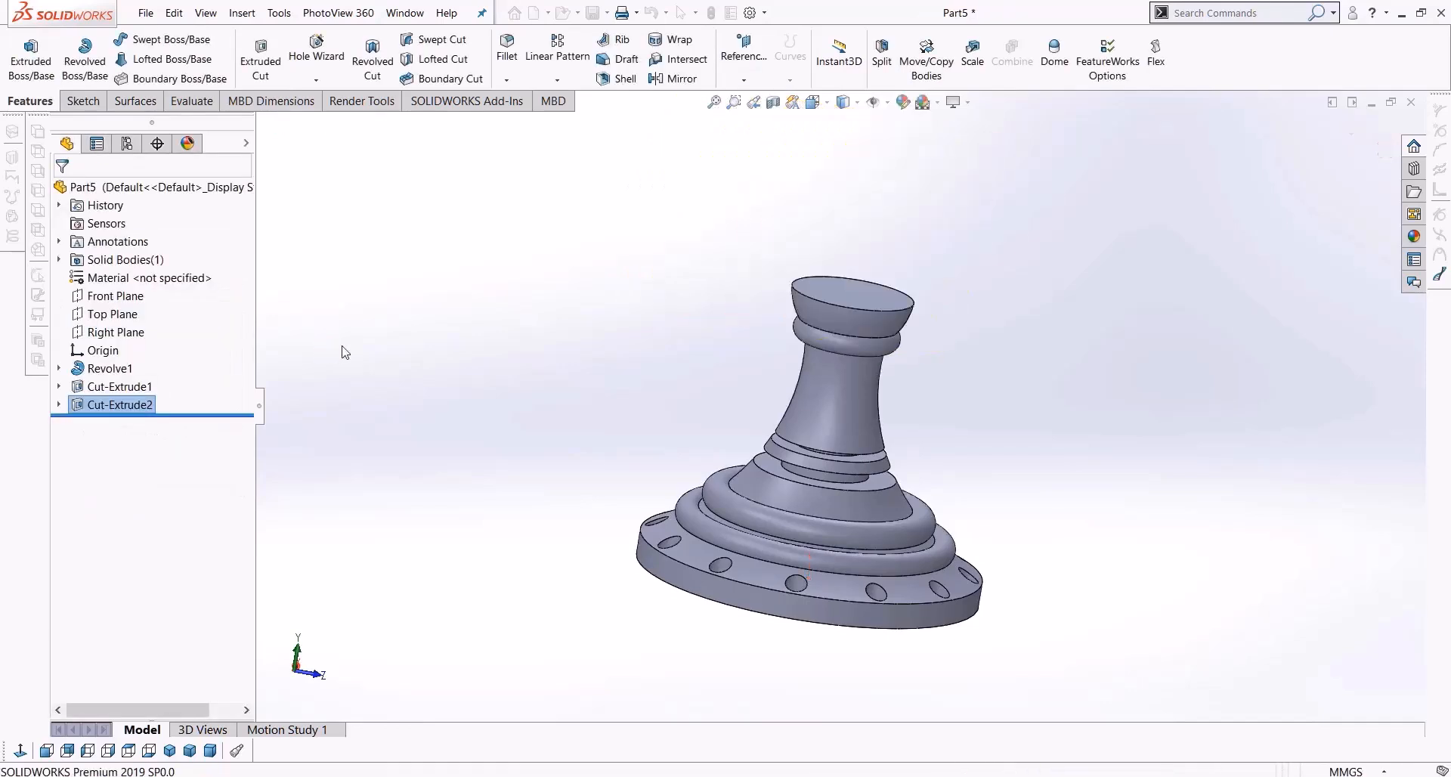
# Edit the head cut's rectangle sketch and raise its lower edge so that less of the sphere is removed
pyautogui.moveTo(702, 259); pyautogui.dragTo(741, 295, button='middle')
pyautogui.scroll(-4, 1018, 321)
pyautogui.click(59, 404)
pyautogui.rightClick(124, 423)
pyautogui.click(158, 378)
pyautogui.click(20, 750)
pyautogui.moveTo(748, 308); pyautogui.dragTo(757, 279)
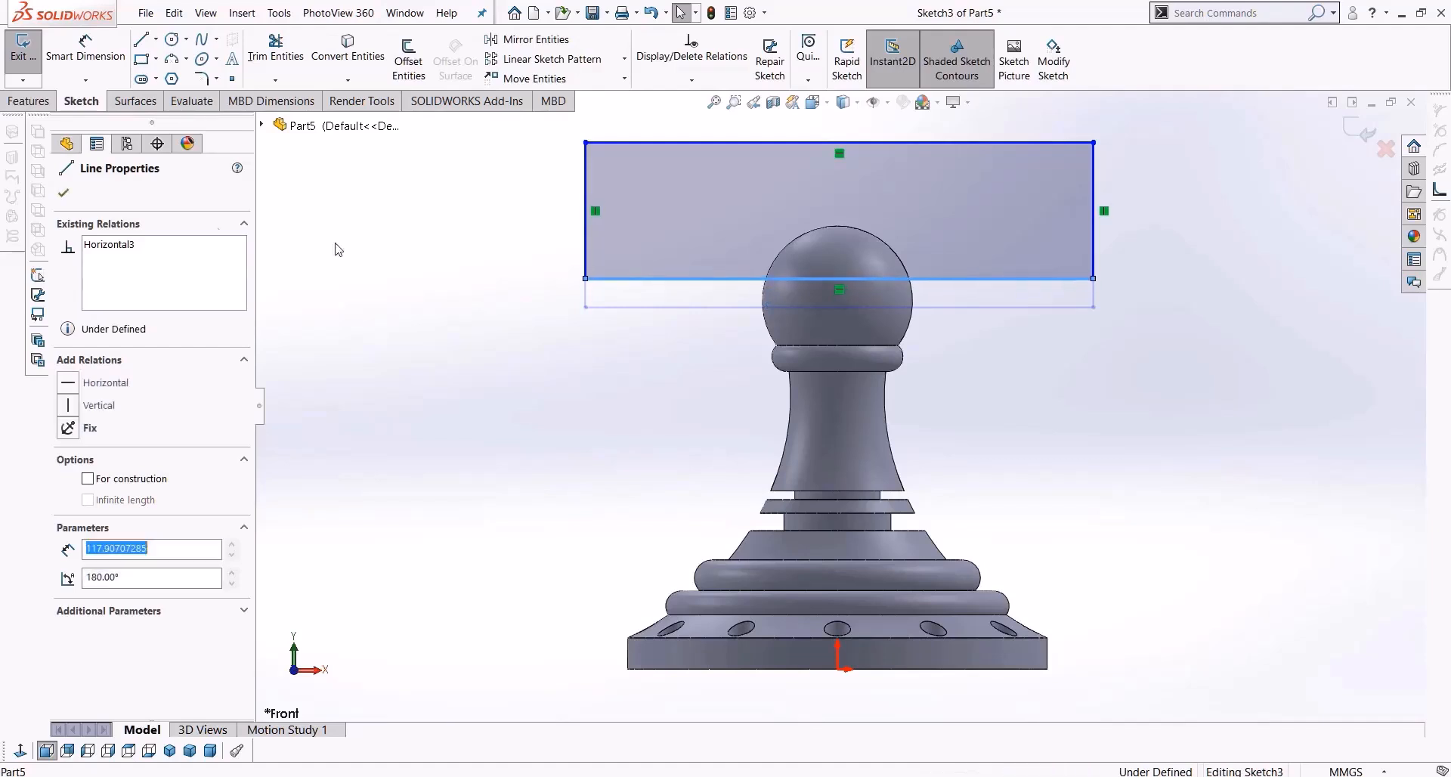
pyautogui.click(65, 194)
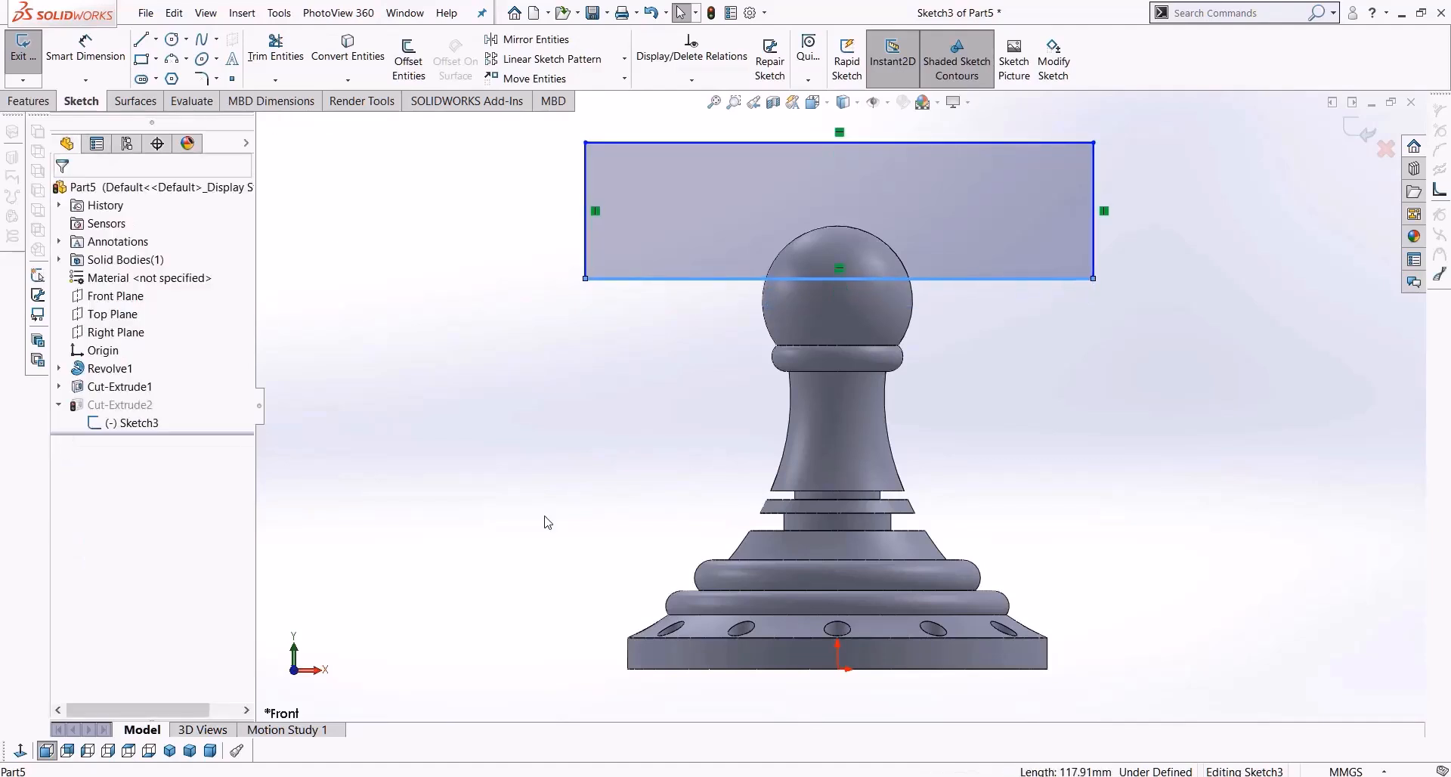
pyautogui.click(1360, 133)
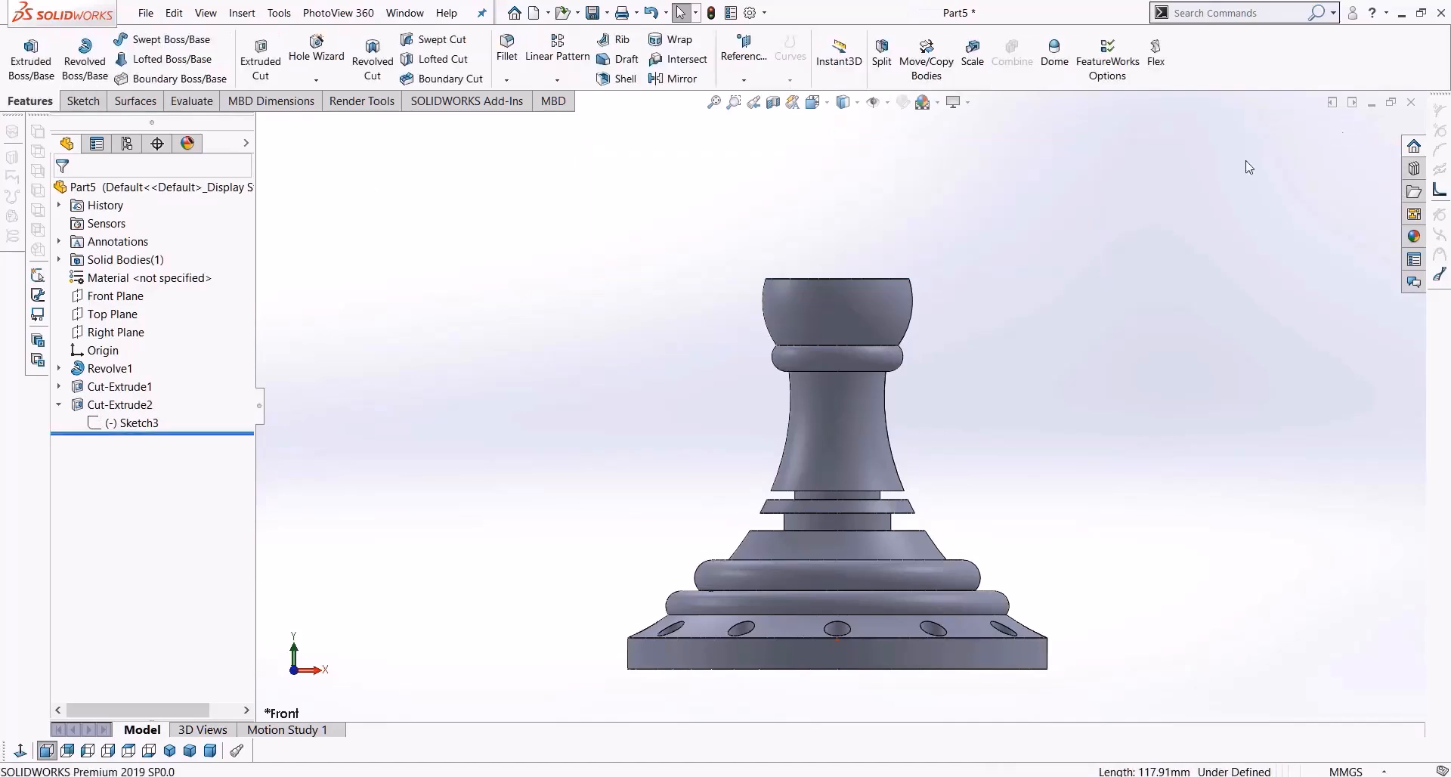
# Sketch a circle of about 12.9 mm radius on the head's flat top face, centred on the origin
pyautogui.moveTo(938, 340); pyautogui.dragTo(959, 464, button='middle')
pyautogui.scroll(-3, 907, 365)
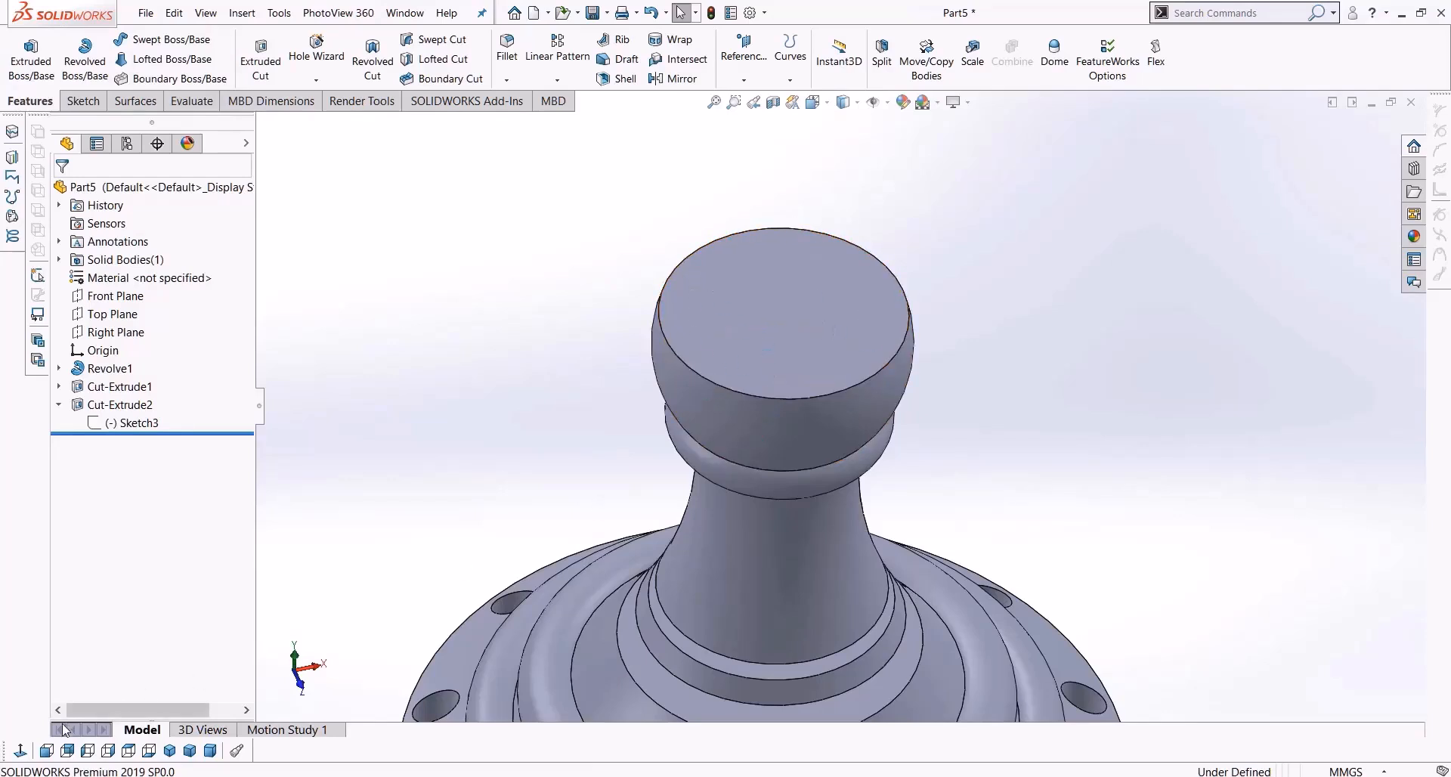
pyautogui.click(21, 751)
pyautogui.click(701, 276)
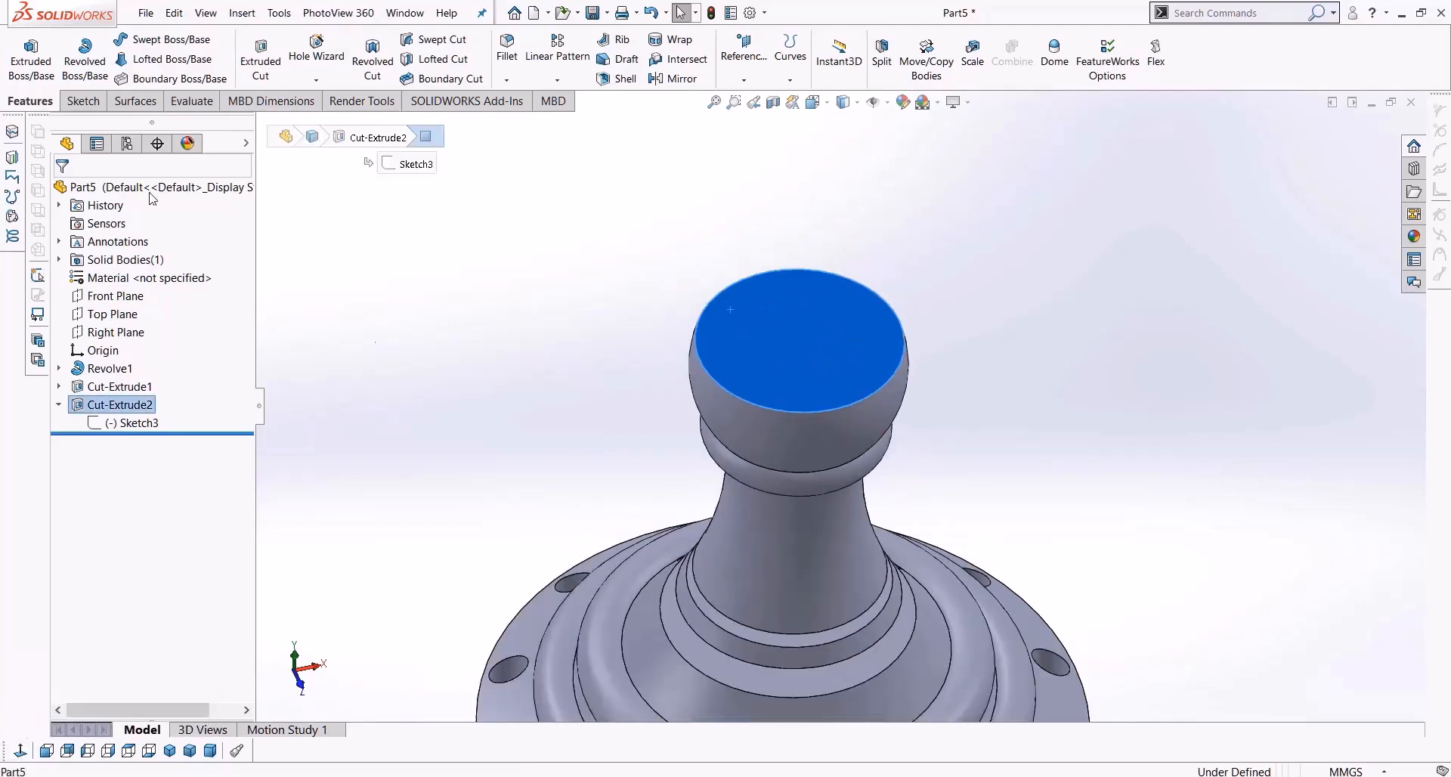
pyautogui.click(84, 100)
pyautogui.click(175, 39)
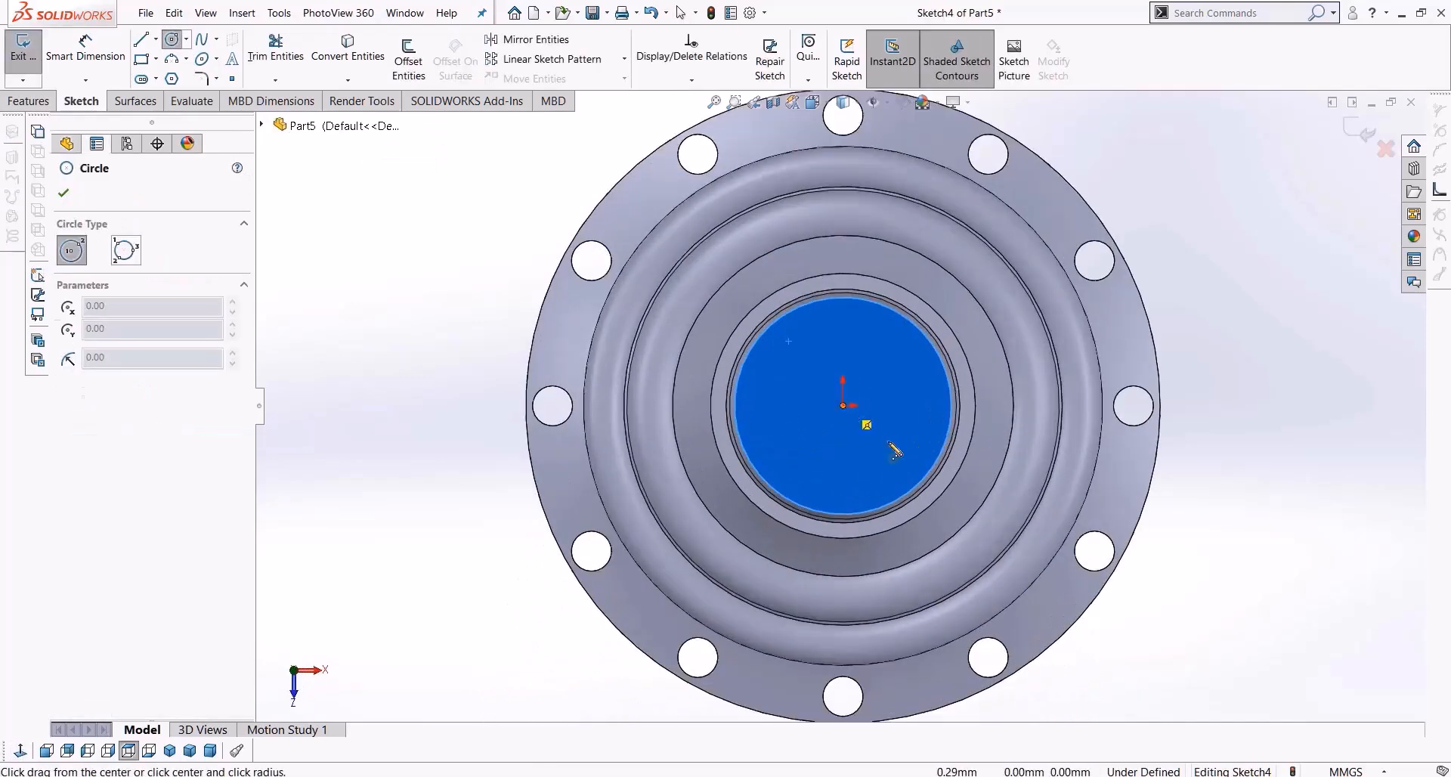
pyautogui.click(842, 406)
pyautogui.click(901, 470)
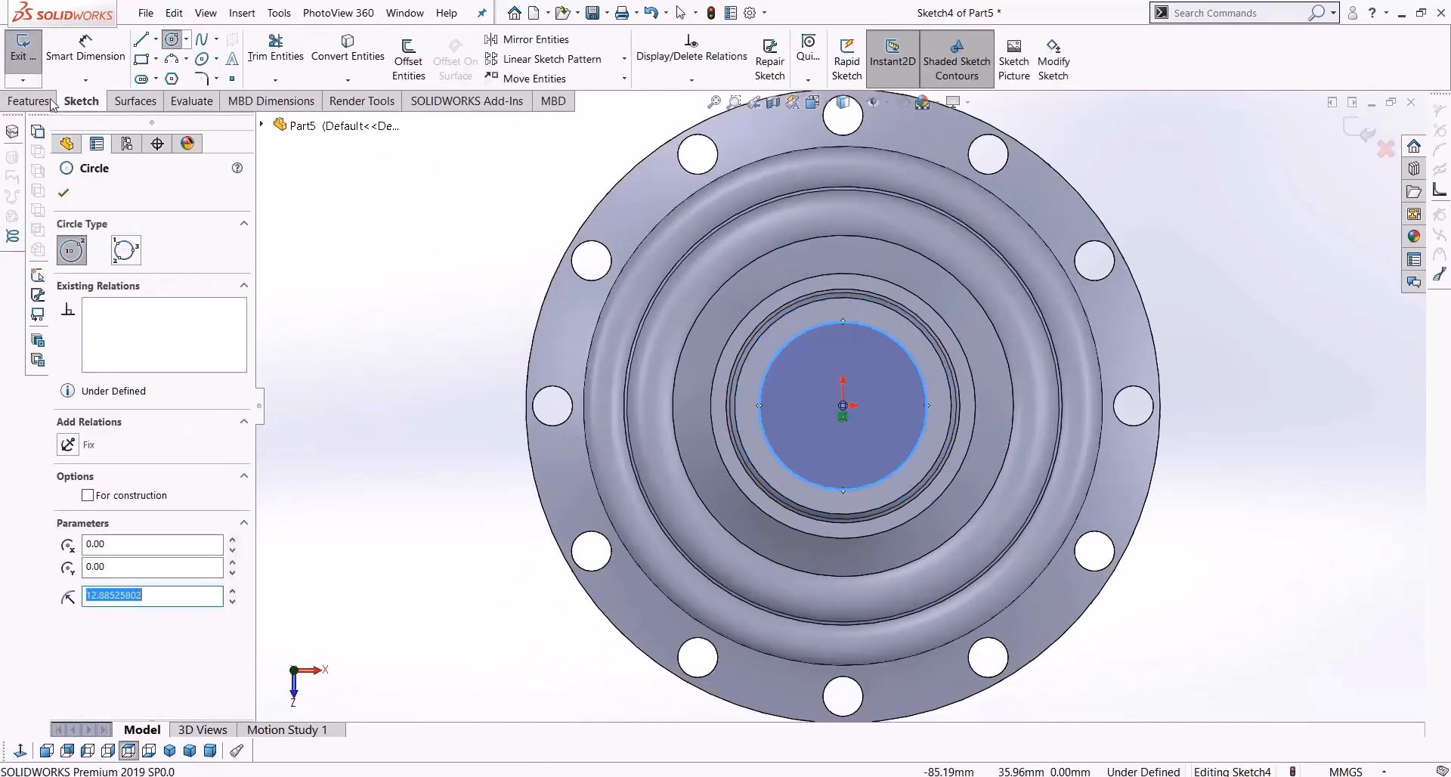
# Cut the circle down into the head as a Blind Extruded Cut to form a straight-walled pocket
pyautogui.click(36, 102)
pyautogui.click(252, 60)
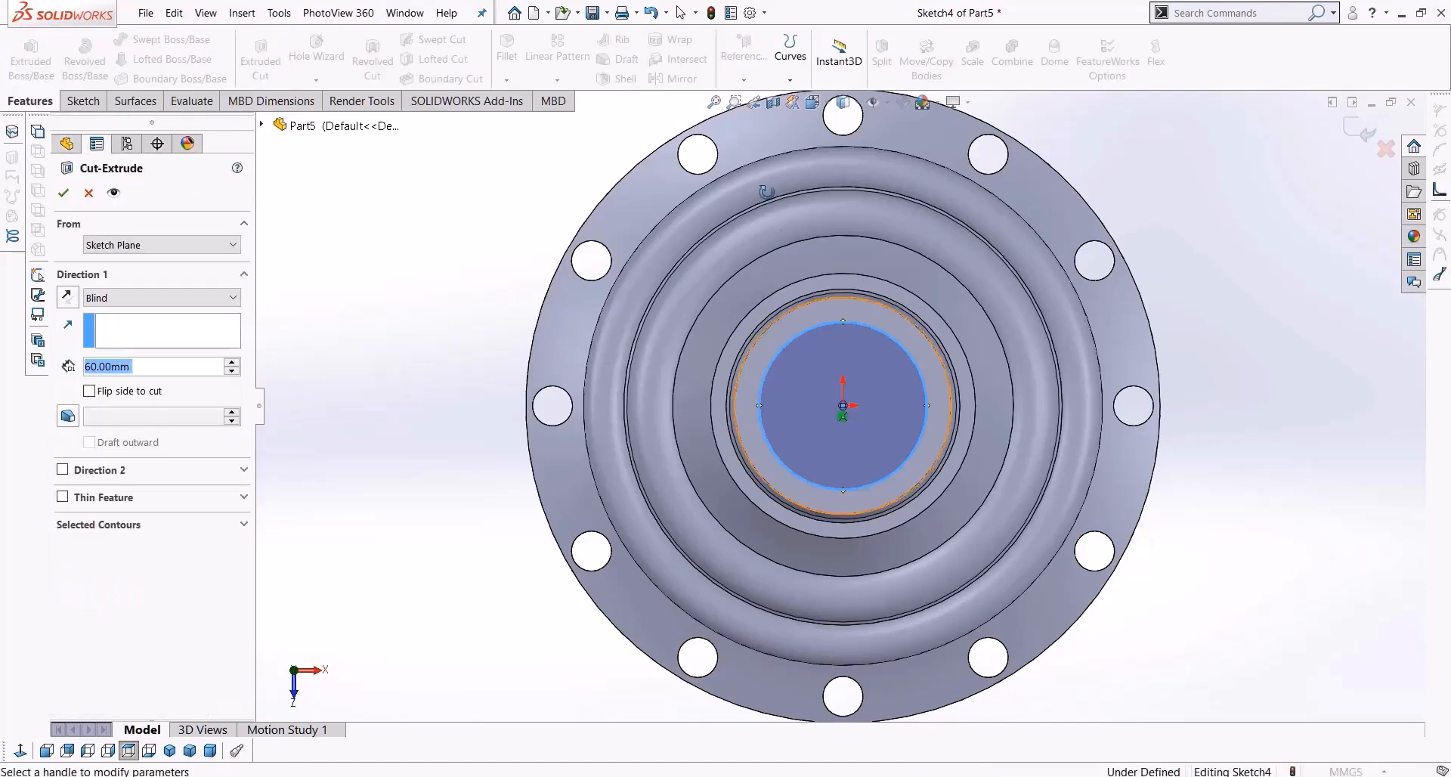
pyautogui.moveTo(856, 348); pyautogui.dragTo(876, 281)
pyautogui.click(63, 193)
pyautogui.moveTo(954, 292); pyautogui.dragTo(919, 308, button='middle')
pyautogui.scroll(-7, 872, 280)
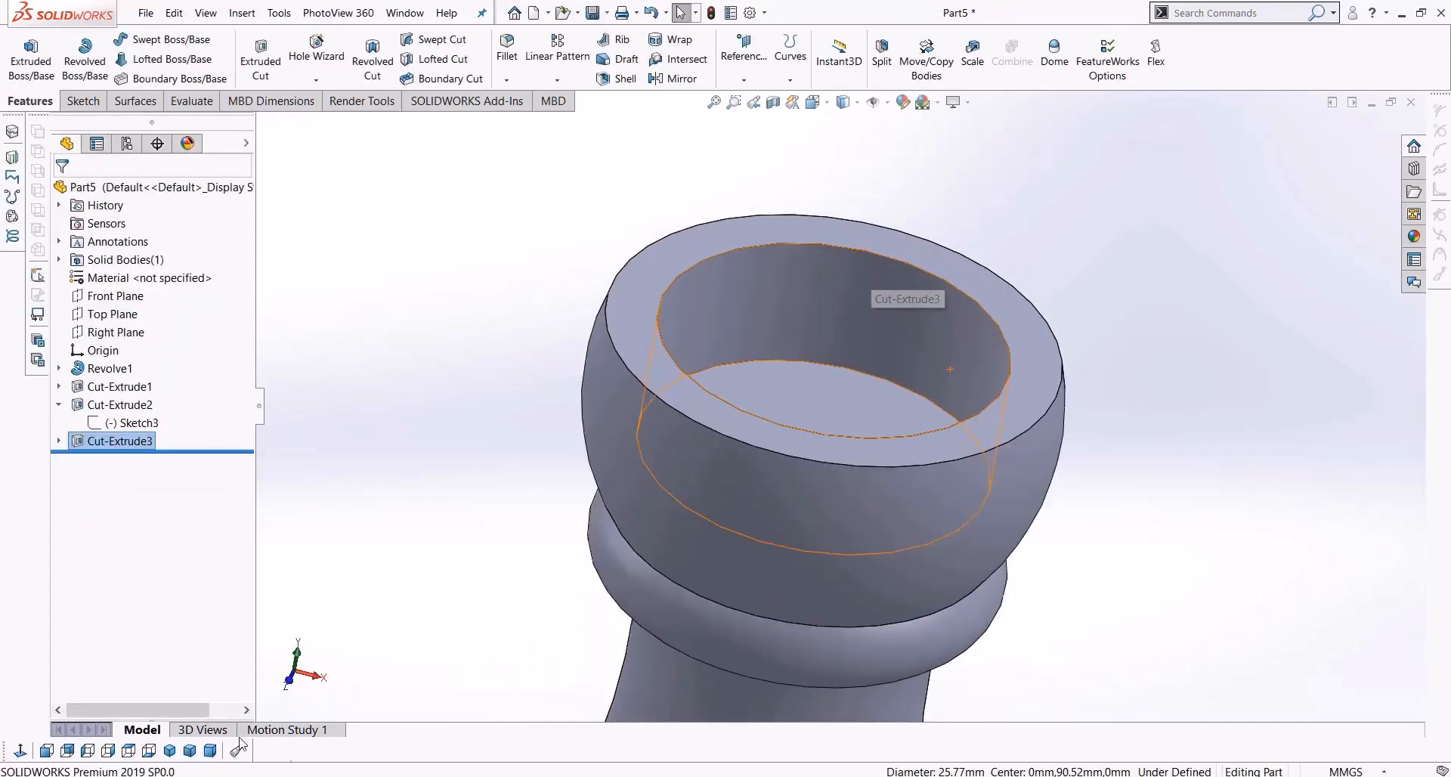
# Examine the pocket's profile inside the head from the Right view with Hidden Lines Visible
pyautogui.click(108, 751)
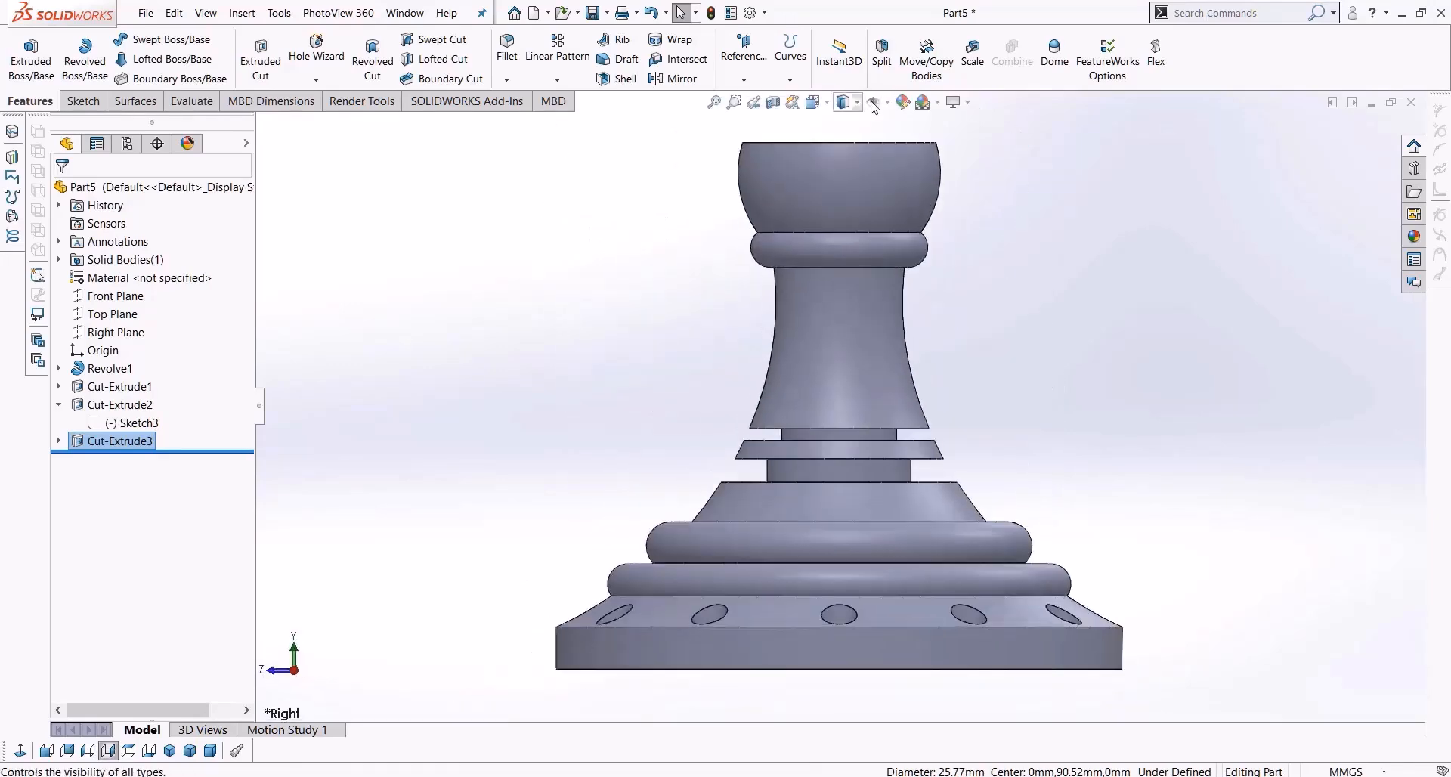
pyautogui.click(844, 102)
pyautogui.click(845, 166)
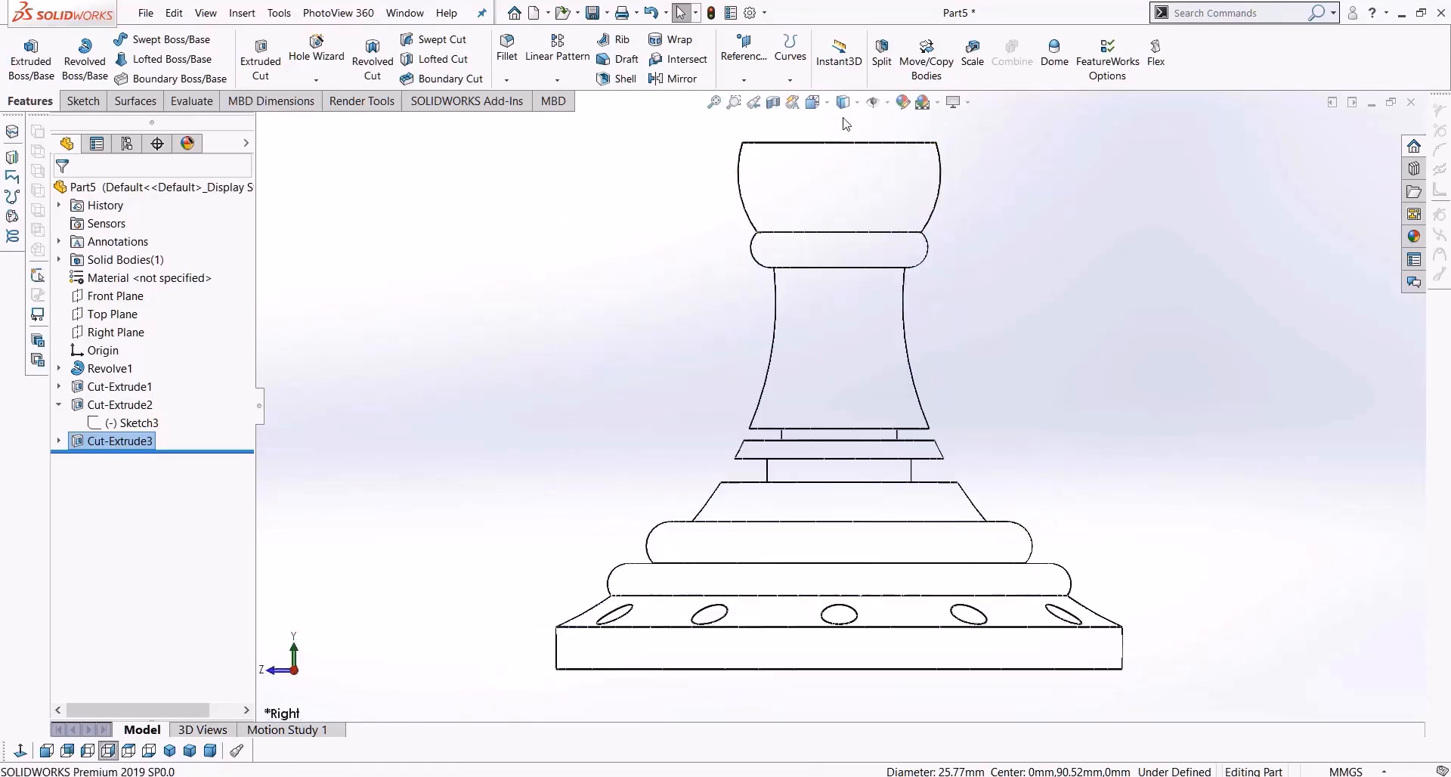
pyautogui.click(845, 187)
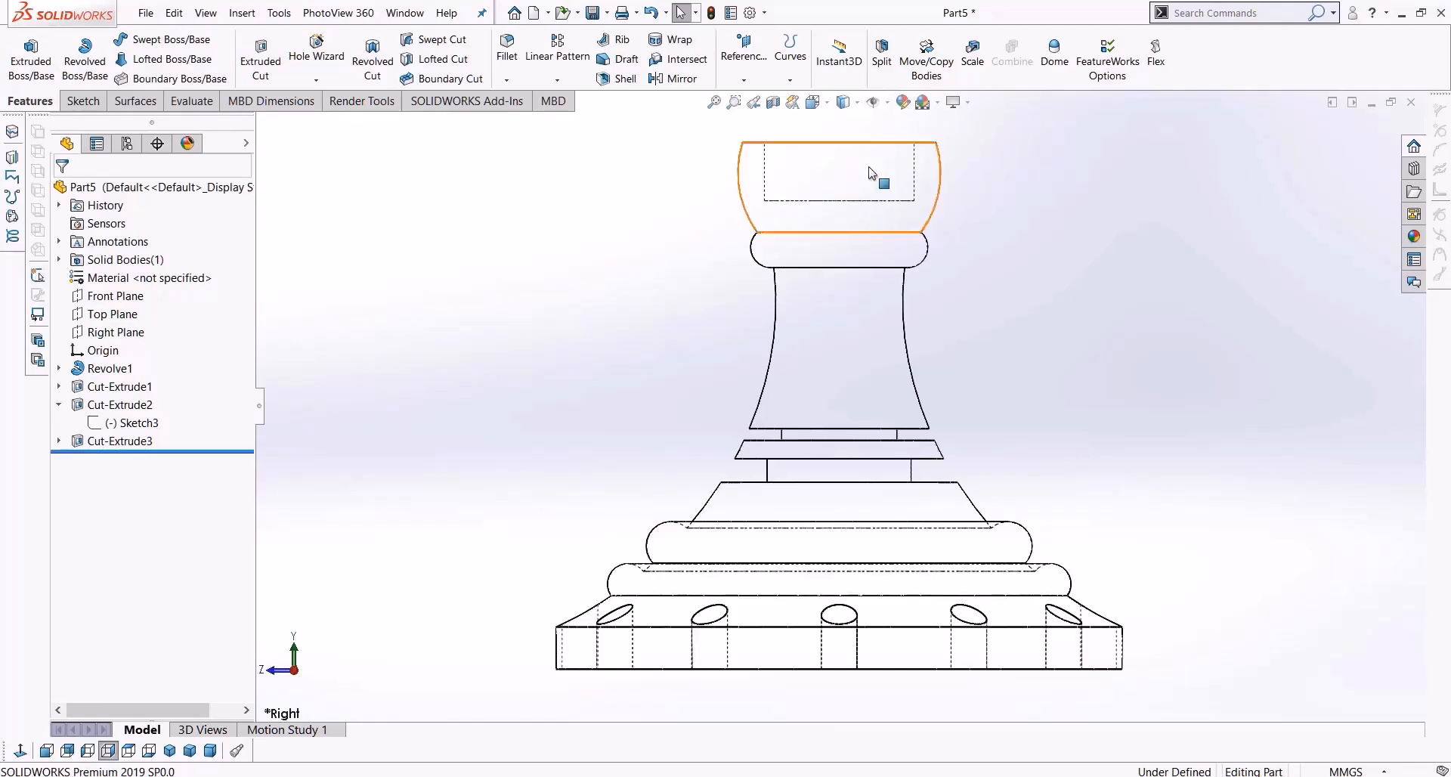
pyautogui.scroll(-3, 876, 151)
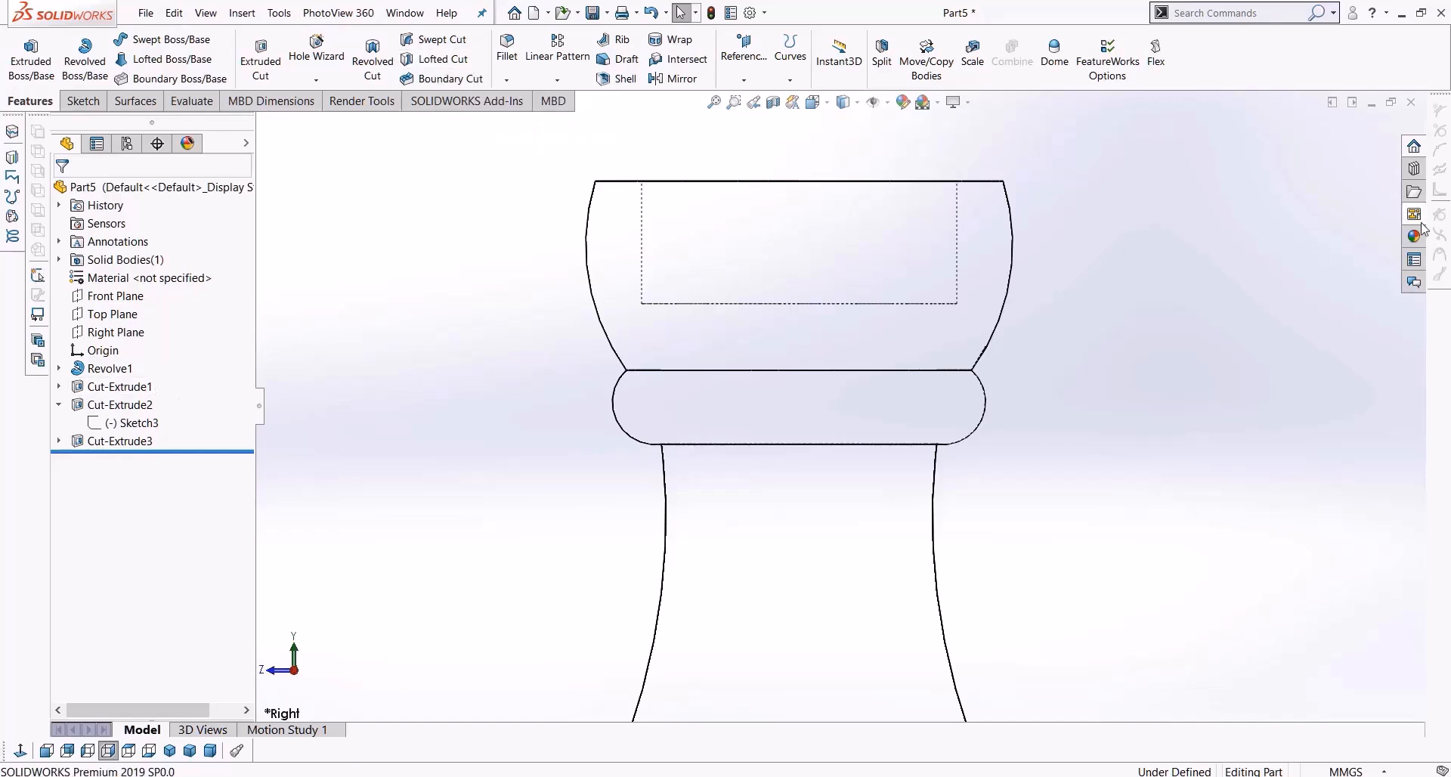
# Restore the Shaded With Edges display and delete the straight pocket cut together with its circle sketch
pyautogui.click(141, 438)
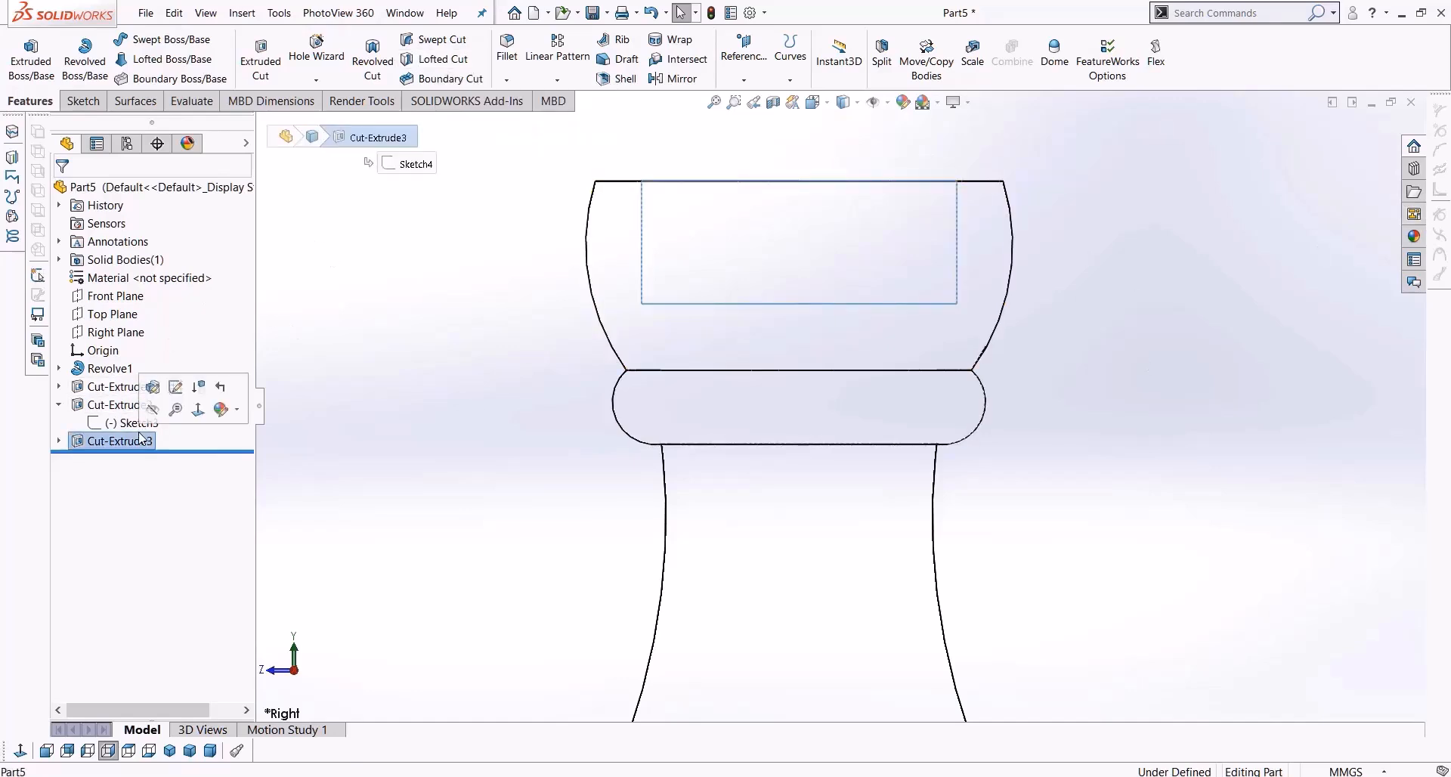
pyautogui.click(847, 102)
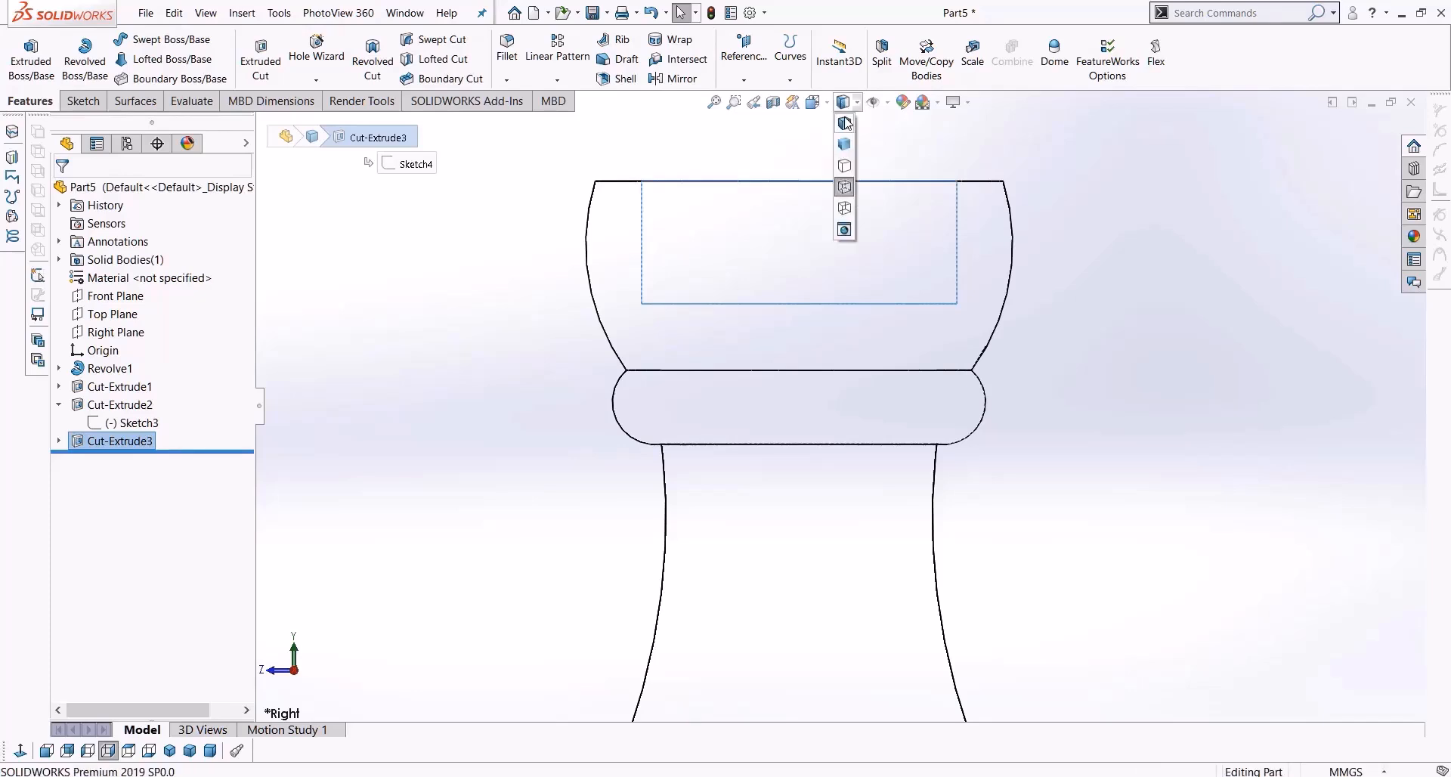
pyautogui.click(842, 137)
pyautogui.press('Delete')
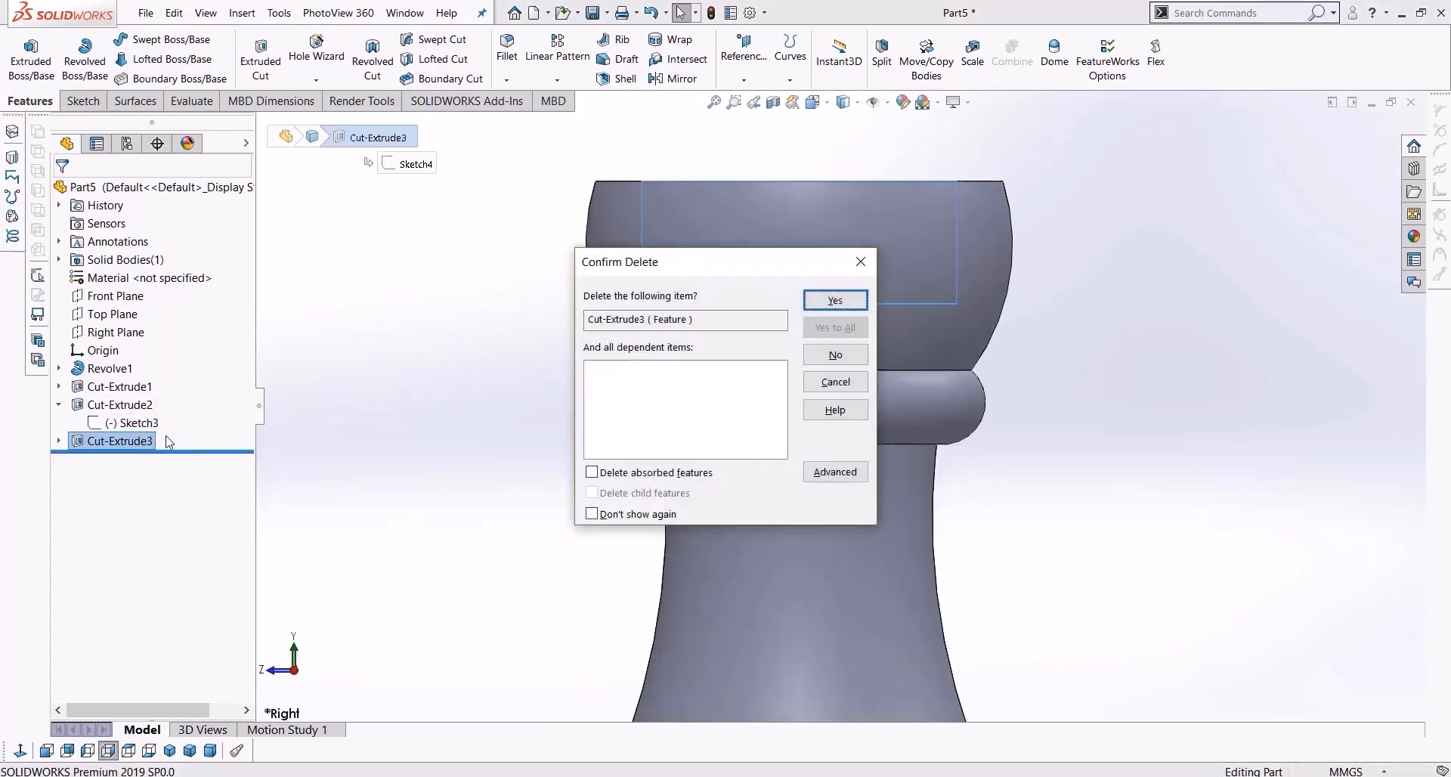
pyautogui.press('Return')
pyautogui.click(130, 444)
pyautogui.press('Delete')
pyautogui.press('Return')
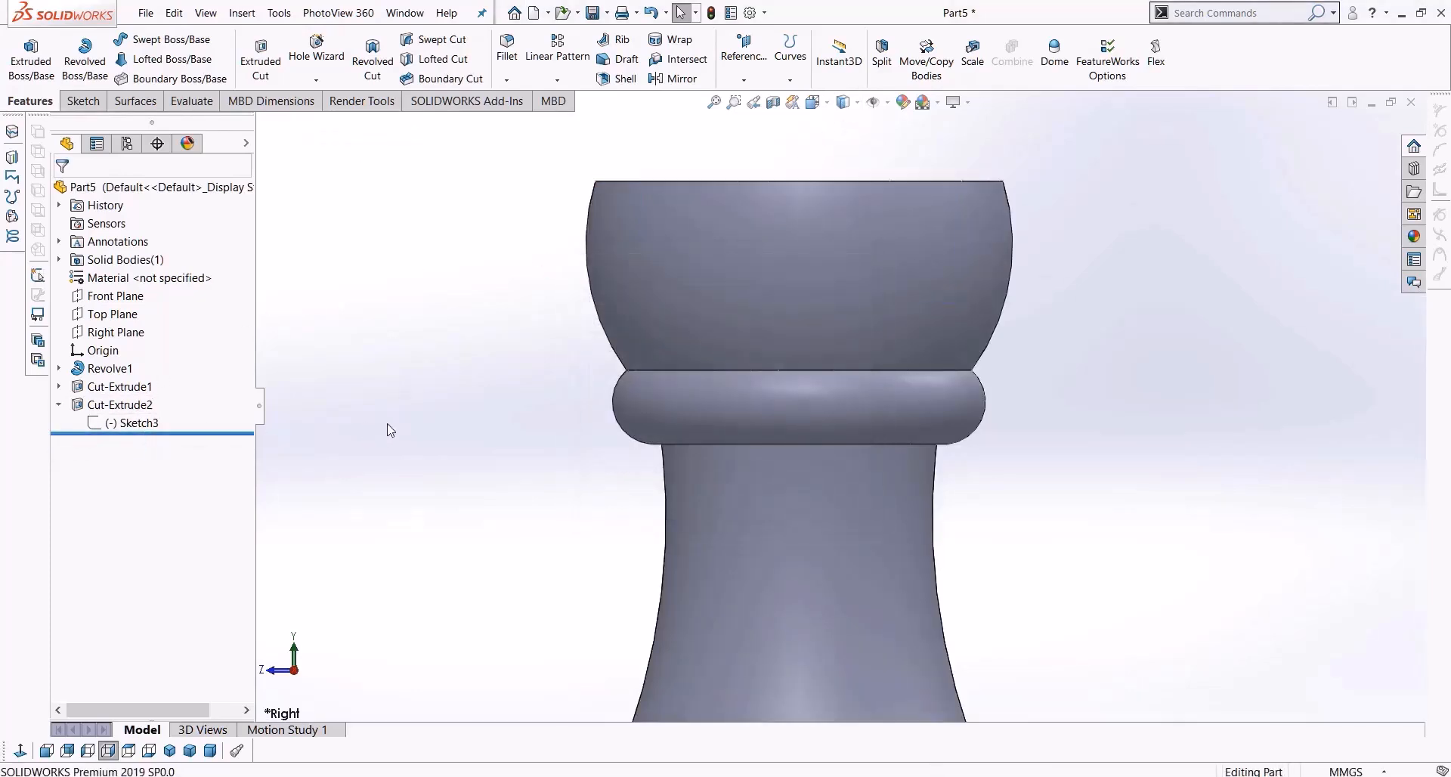
# Start a sketch on the Front Plane and draw a vertical centerline from the origin to above the head
pyautogui.scroll(1, 514, 405)
pyautogui.moveTo(357, 367); pyautogui.dragTo(338, 414, button='middle')
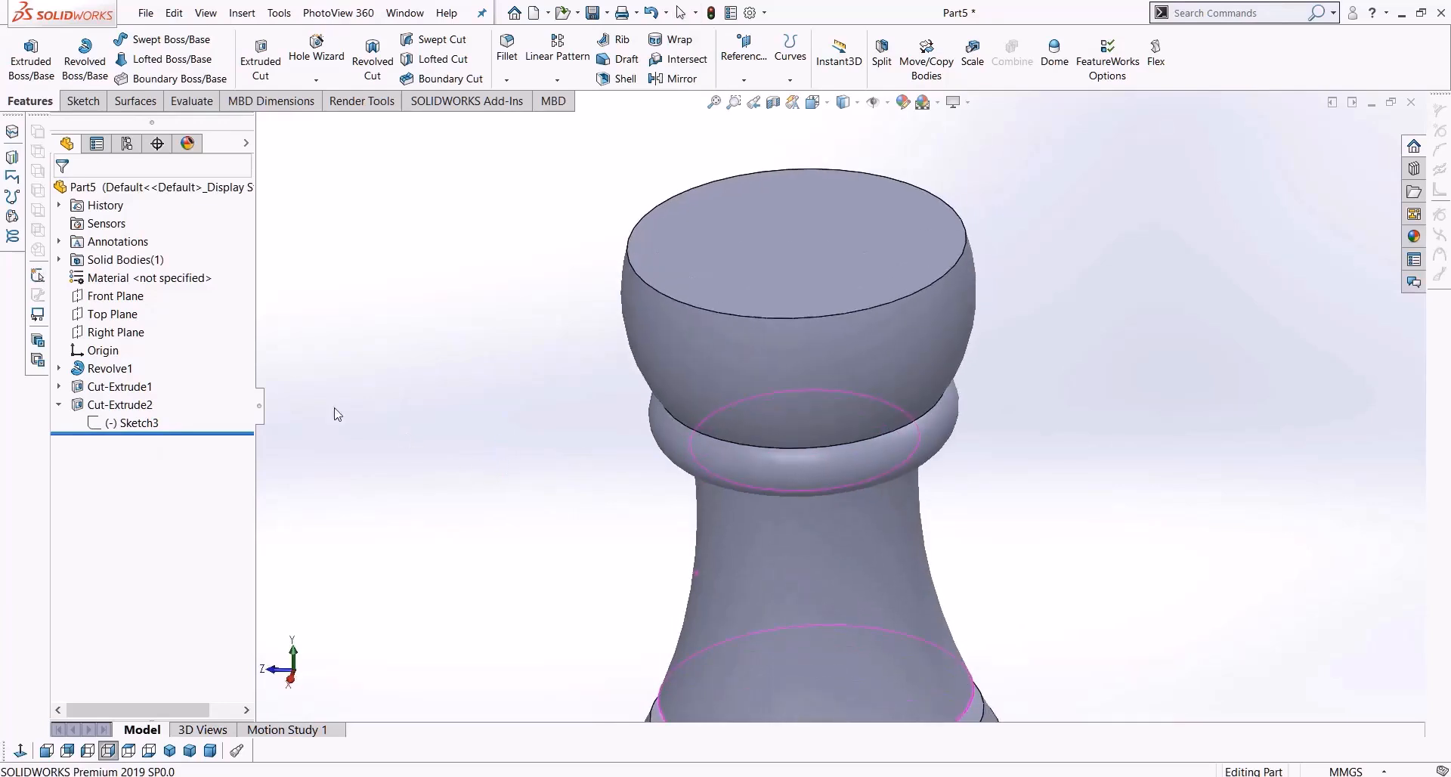
pyautogui.click(113, 296)
pyautogui.click(22, 756)
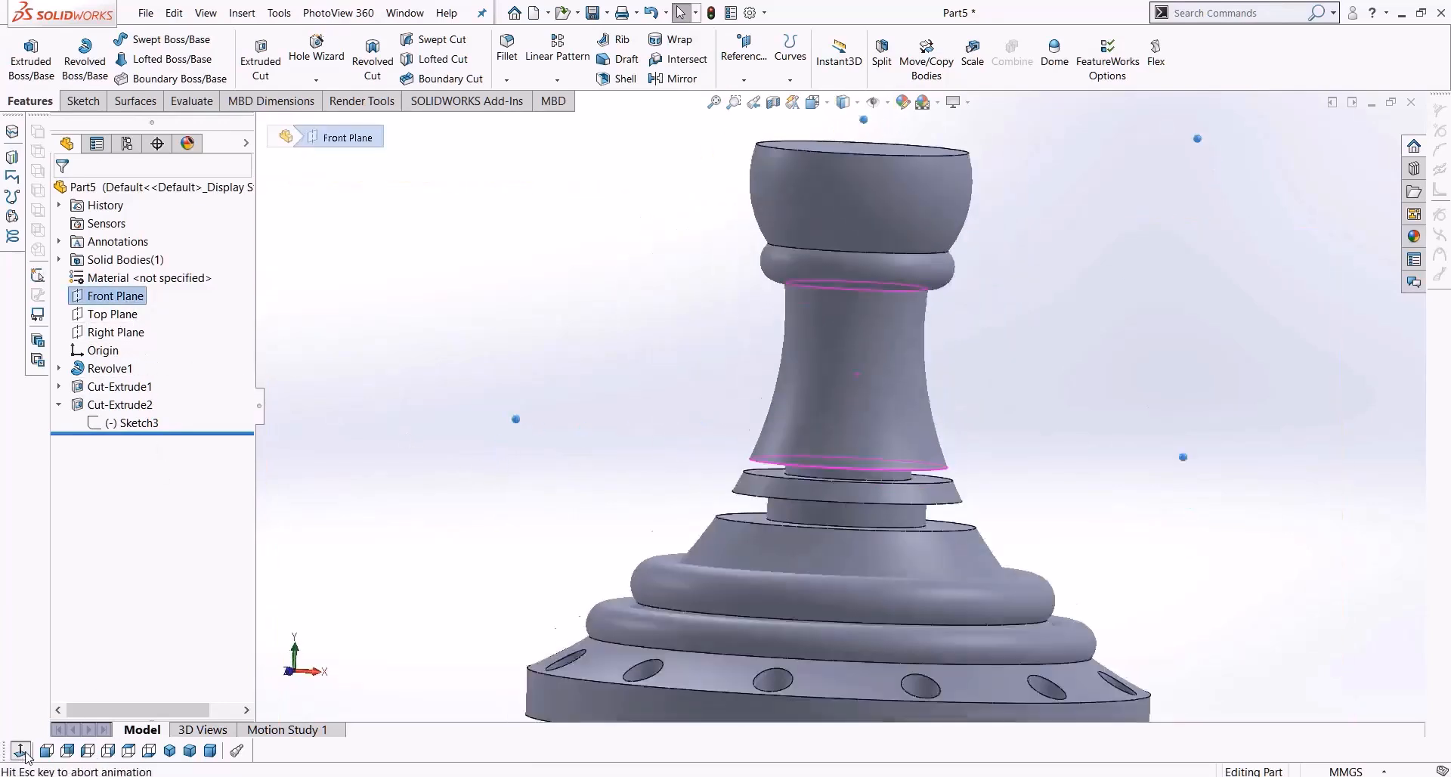
pyautogui.click(80, 100)
pyautogui.click(34, 59)
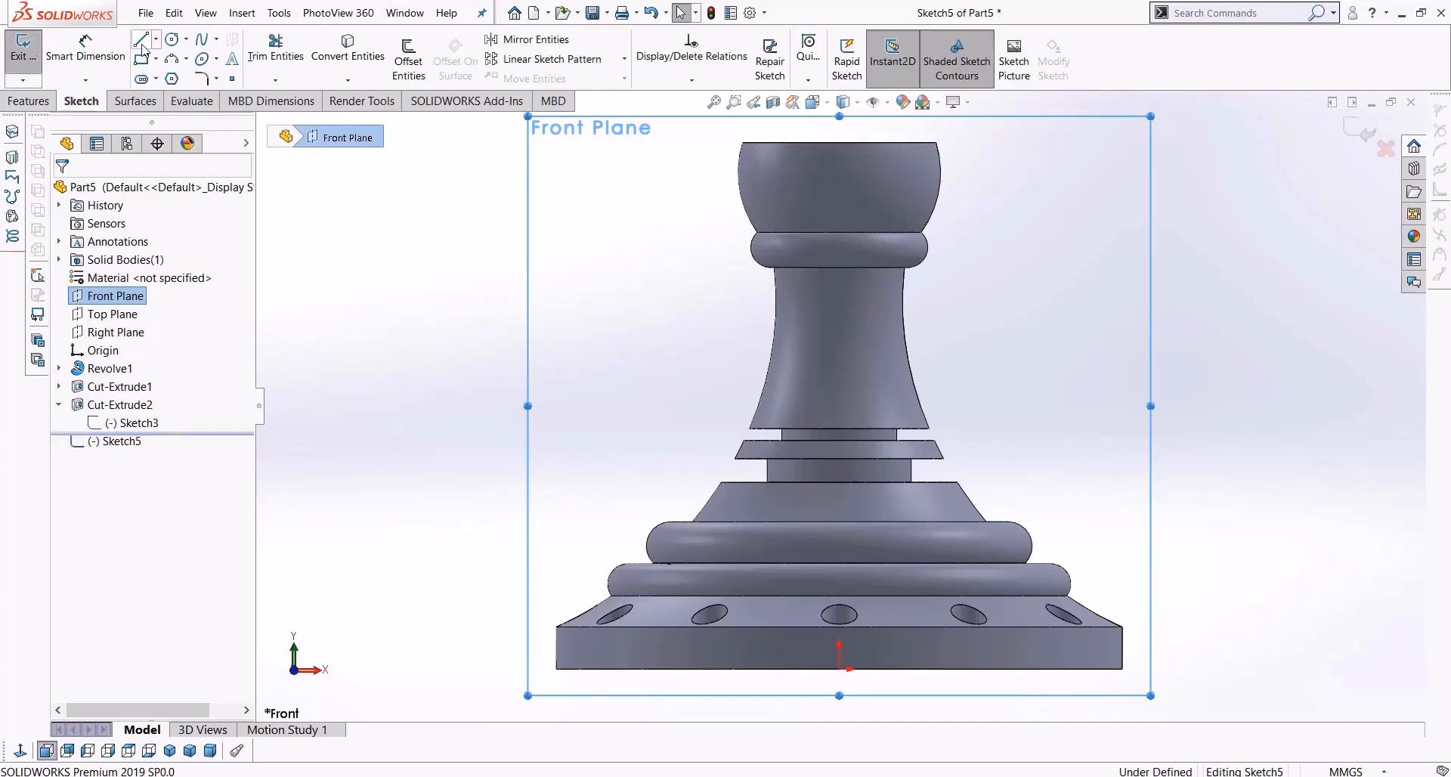
pyautogui.click(155, 38)
pyautogui.click(163, 55)
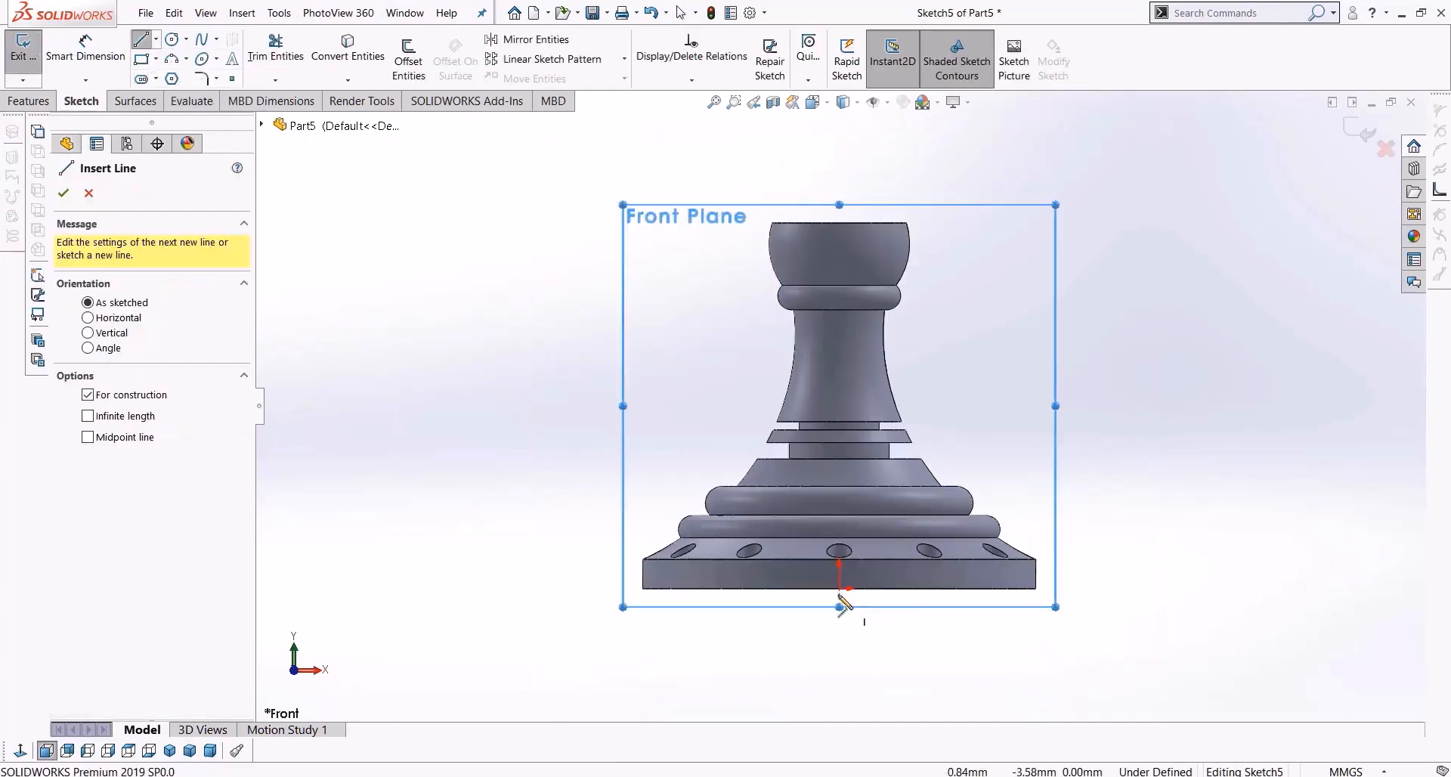
pyautogui.click(839, 589)
pyautogui.click(841, 145)
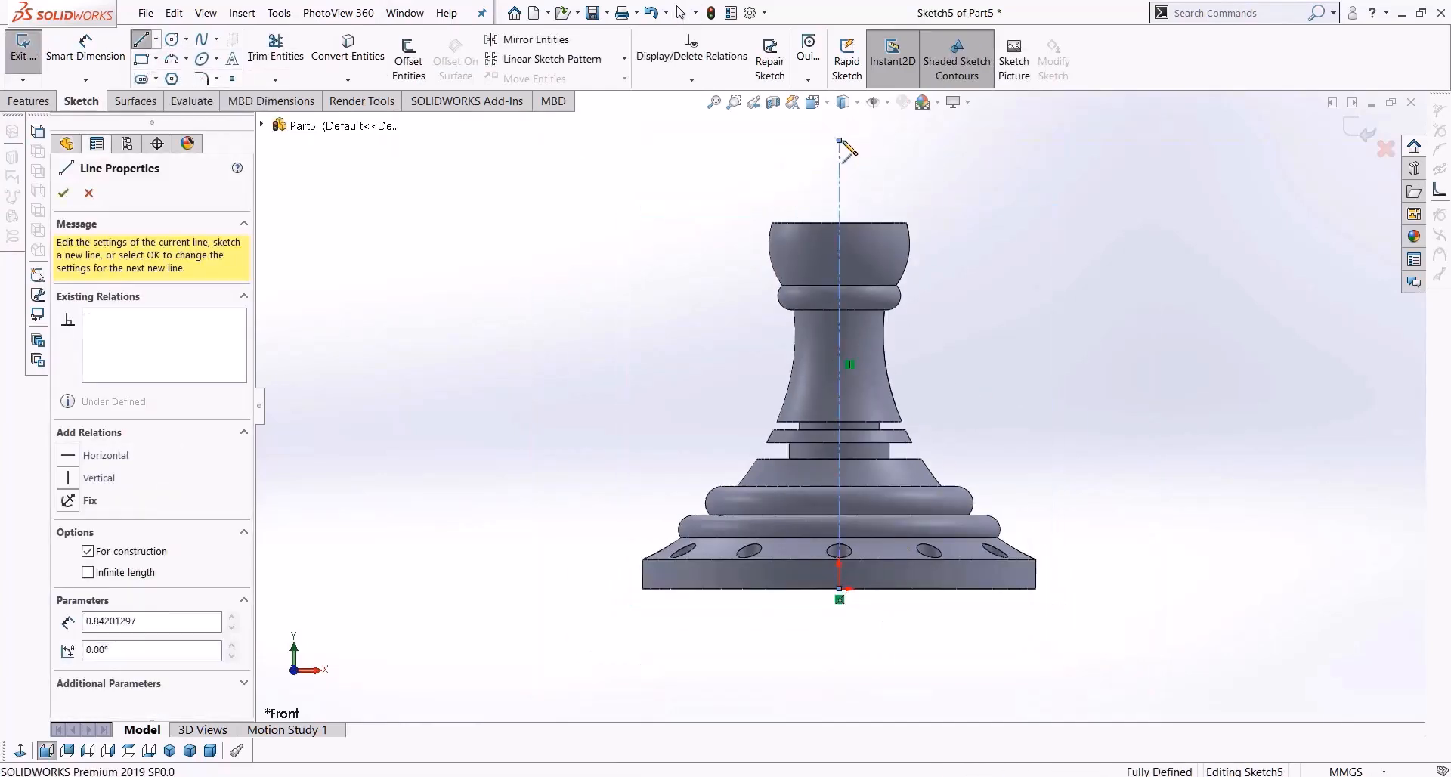
pyautogui.press('Escape')
# Offset the head's right-hand silhouette arc 4 mm inward and extend the offset arc's upper end above the flat top
pyautogui.scroll(-3, 850, 158)
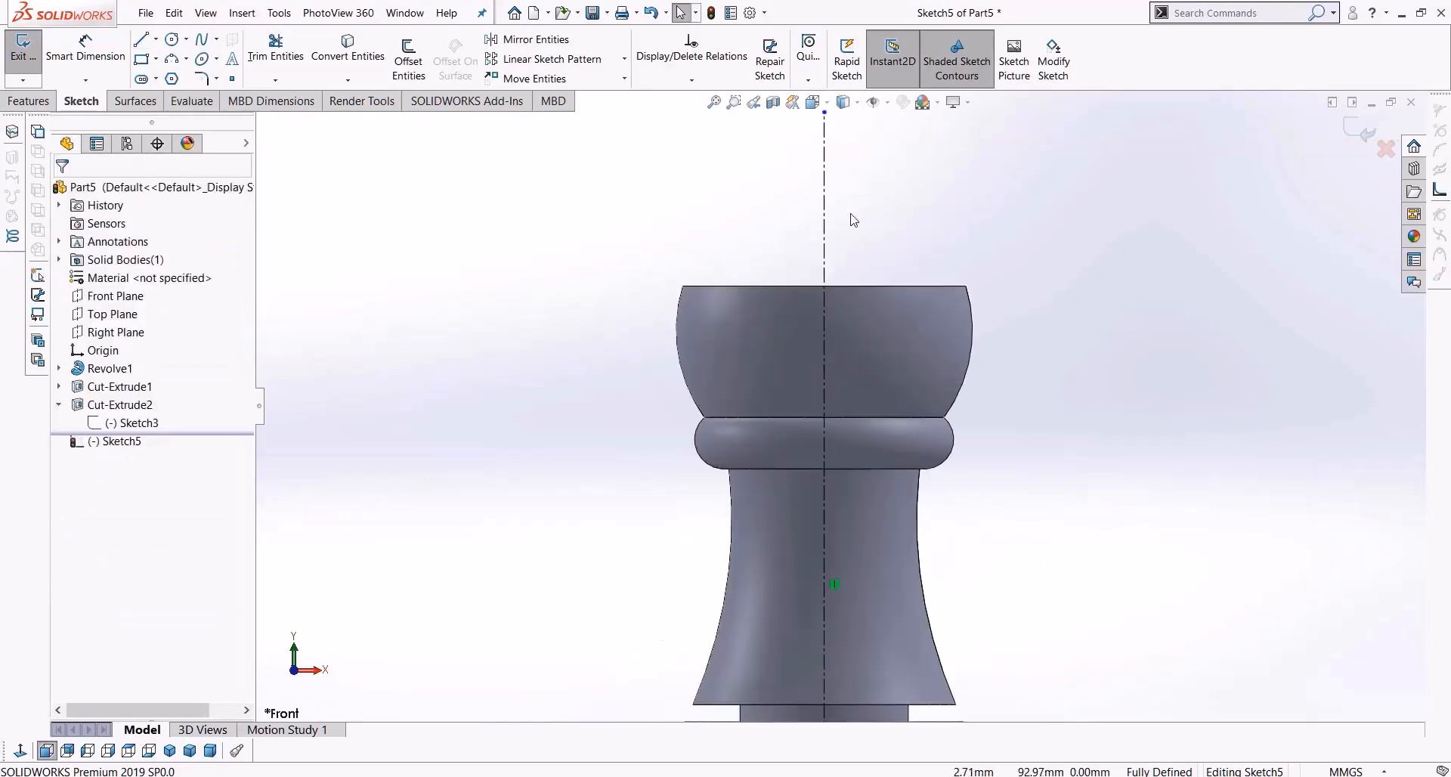
pyautogui.scroll(-2, 986, 219)
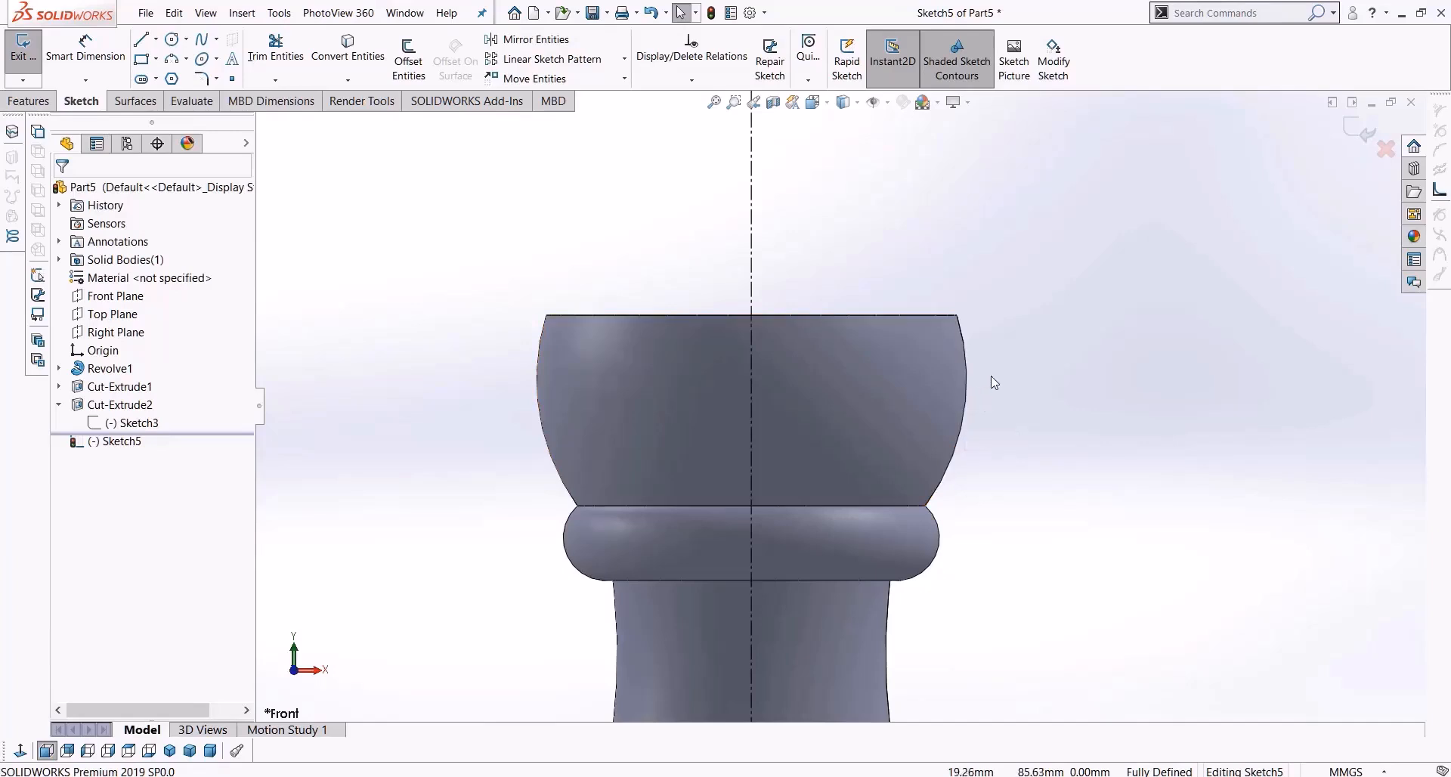
pyautogui.click(967, 369)
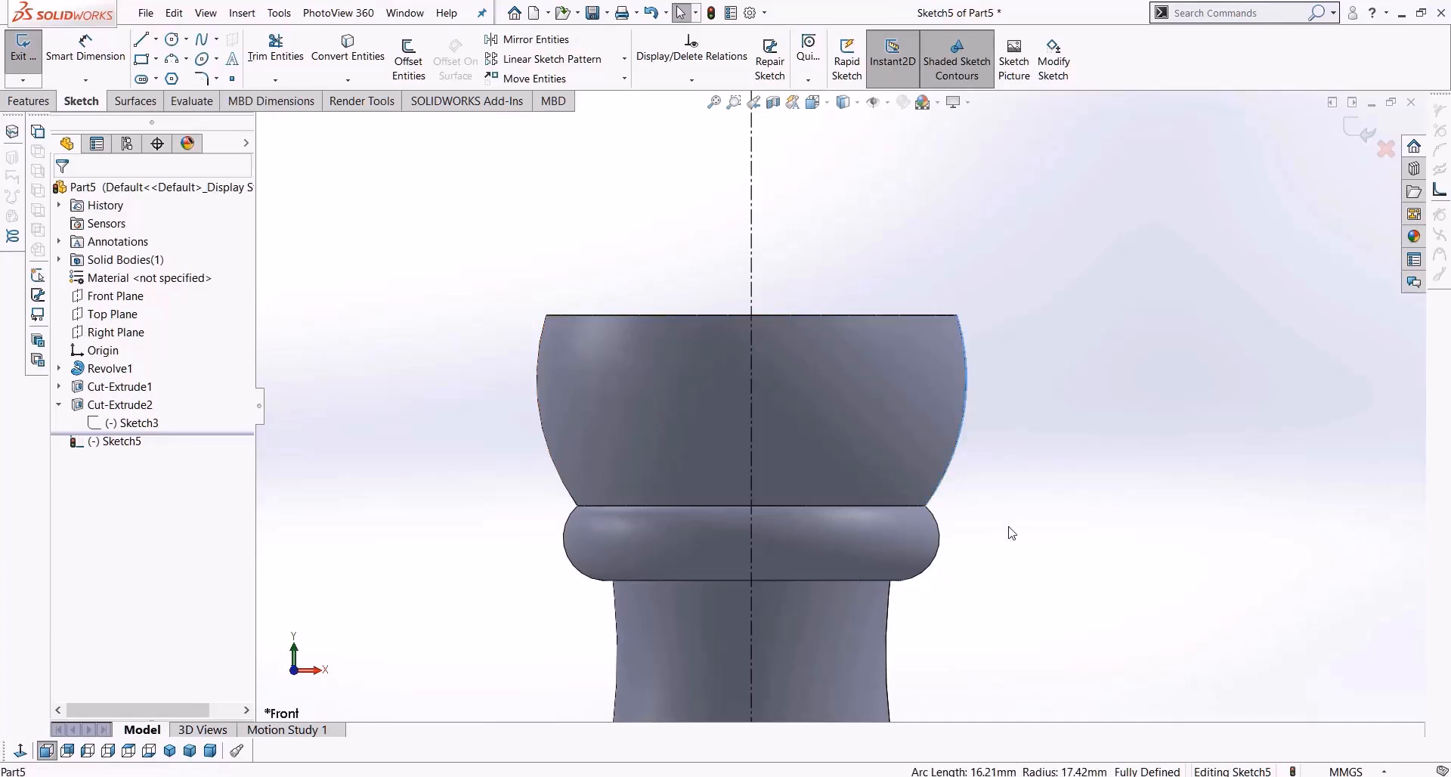
pyautogui.click(407, 62)
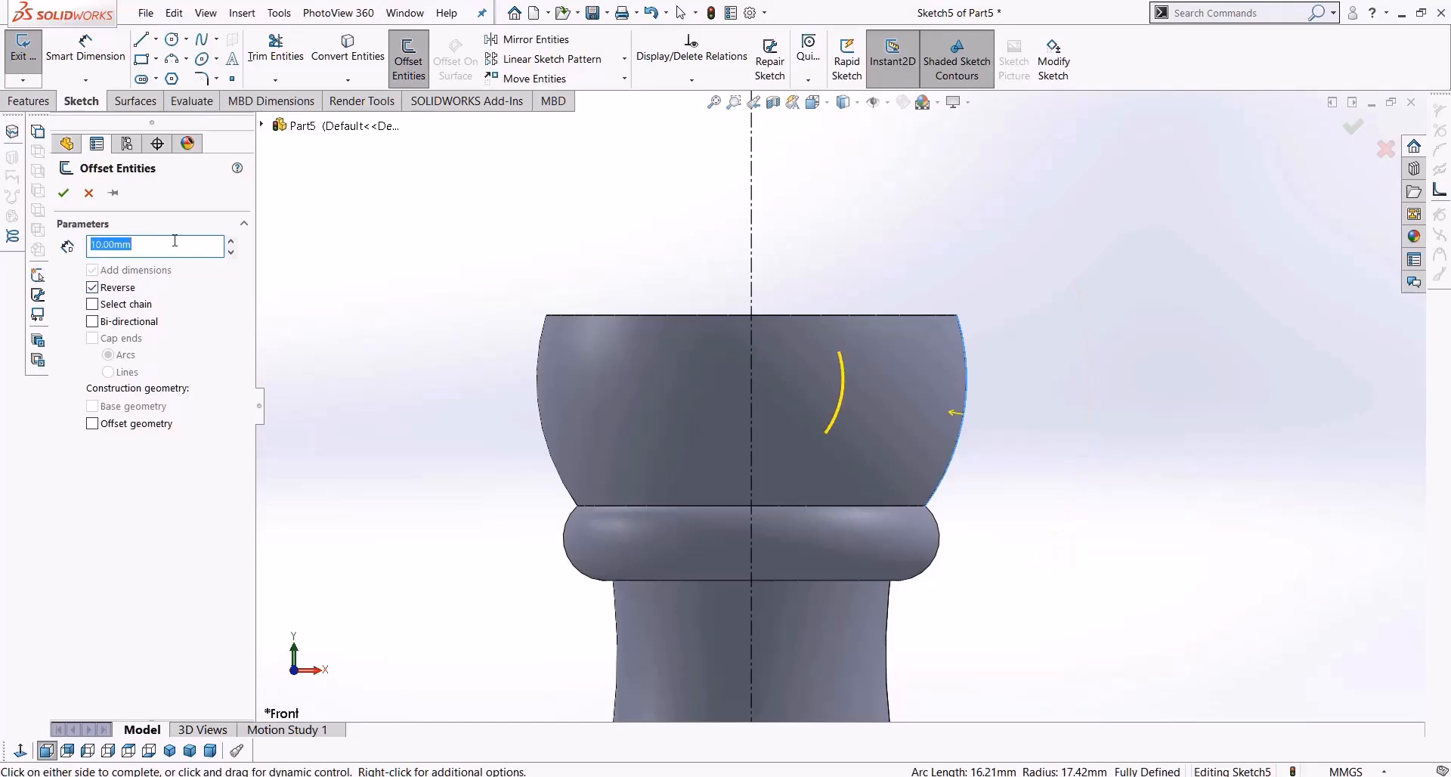
pyautogui.write('4')
pyautogui.press('Return')
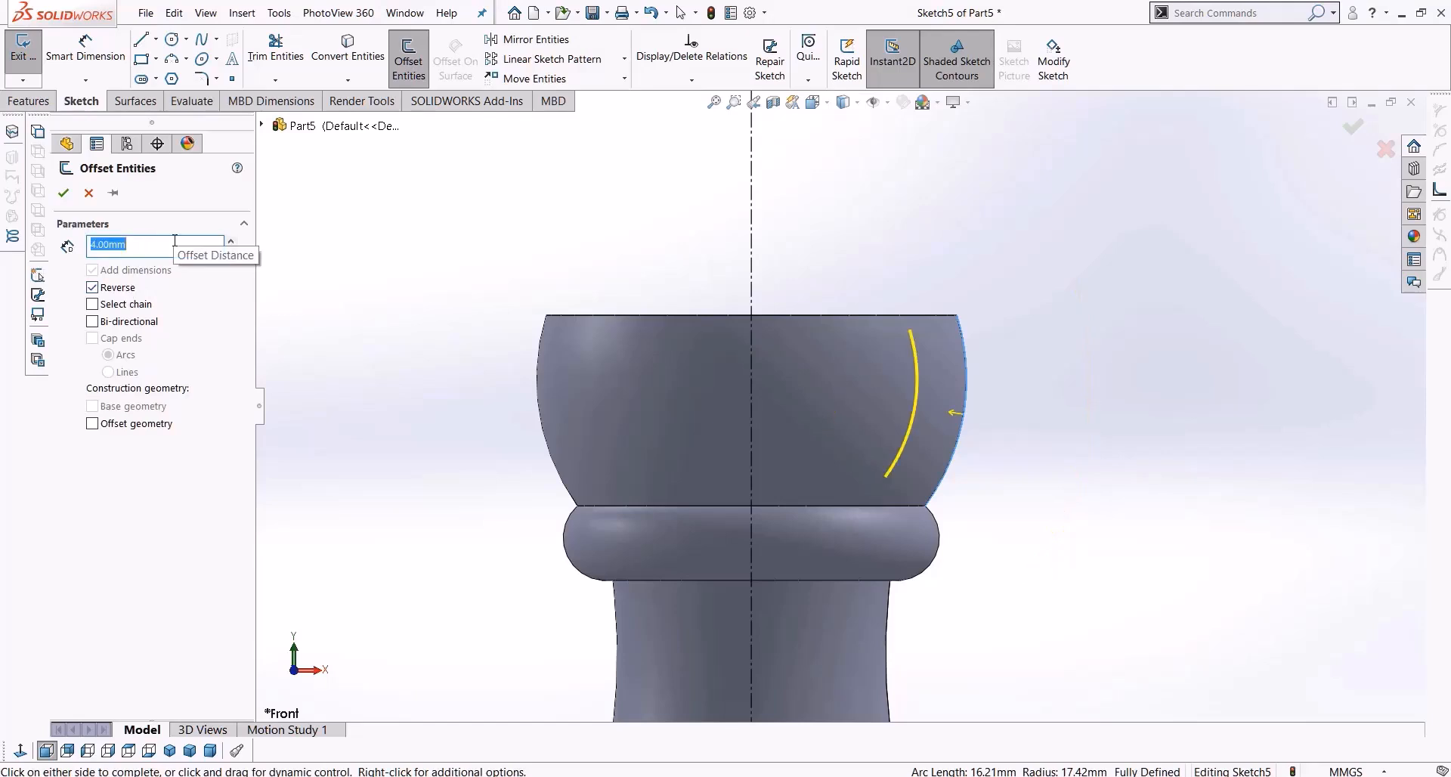
pyautogui.click(63, 194)
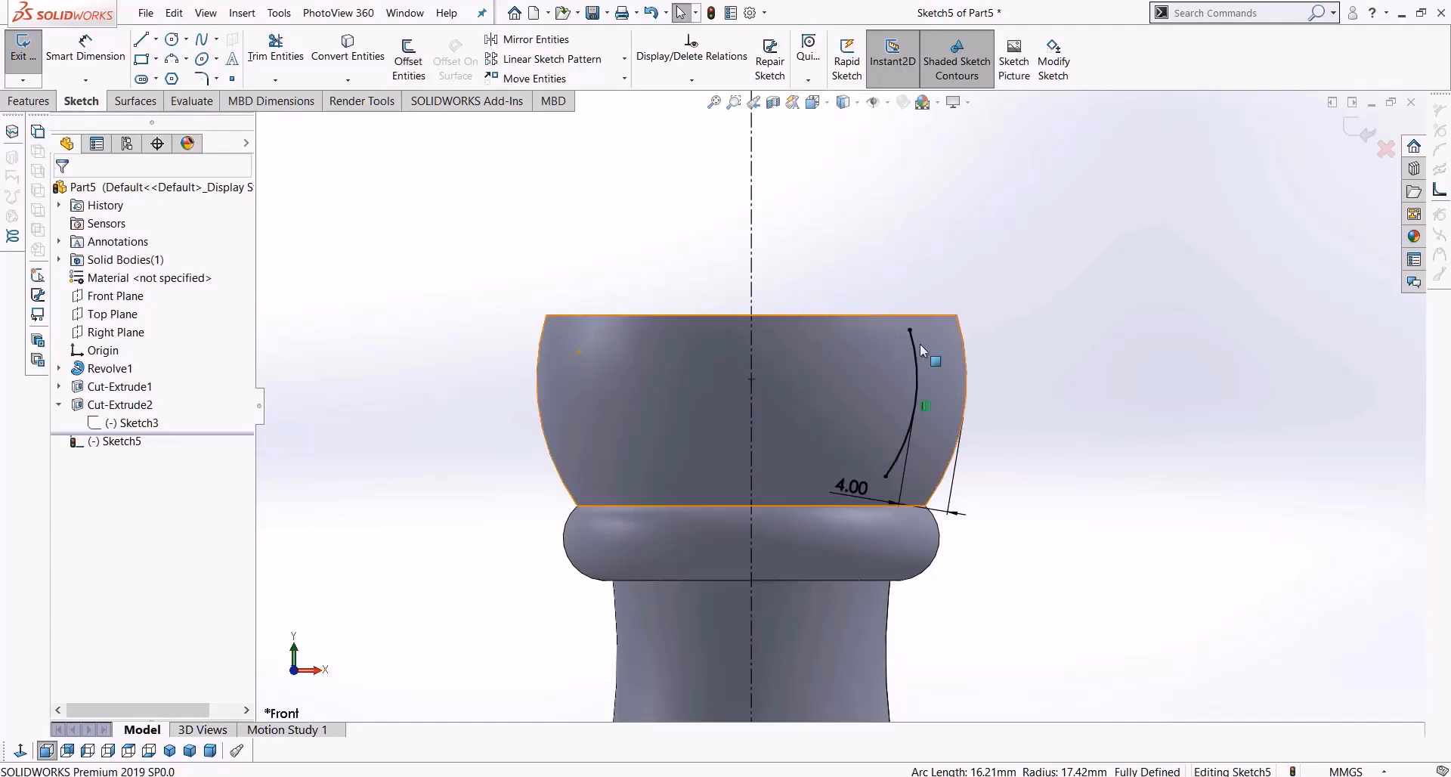
pyautogui.moveTo(888, 282); pyautogui.dragTo(897, 287)
pyautogui.moveTo(857, 208); pyautogui.dragTo(973, 356)
pyautogui.moveTo(896, 233); pyautogui.dragTo(907, 243)
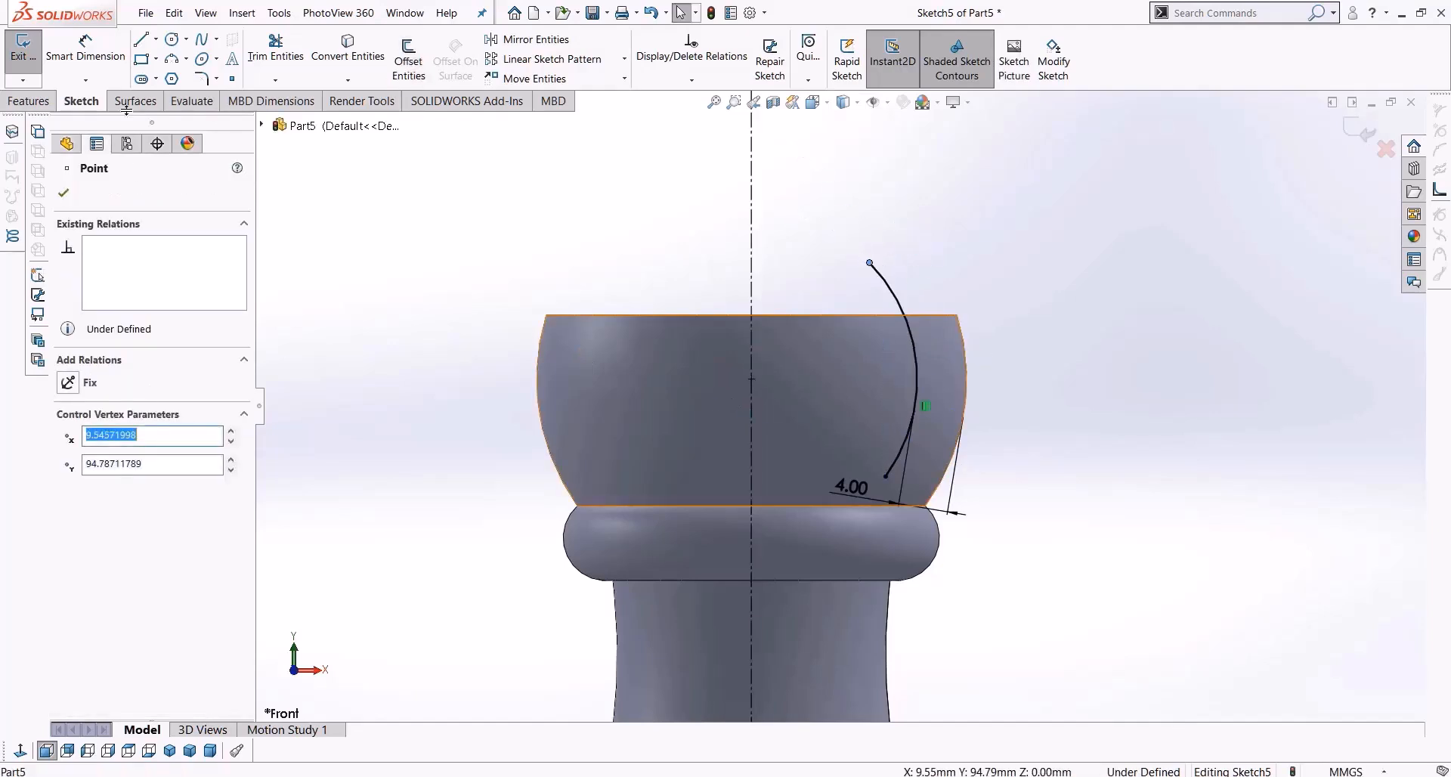
# Close the pocket profile with lines from the arc's lower end via the centerline and top edge, and trim the arc's overhang
pyautogui.click(143, 39)
pyautogui.click(885, 476)
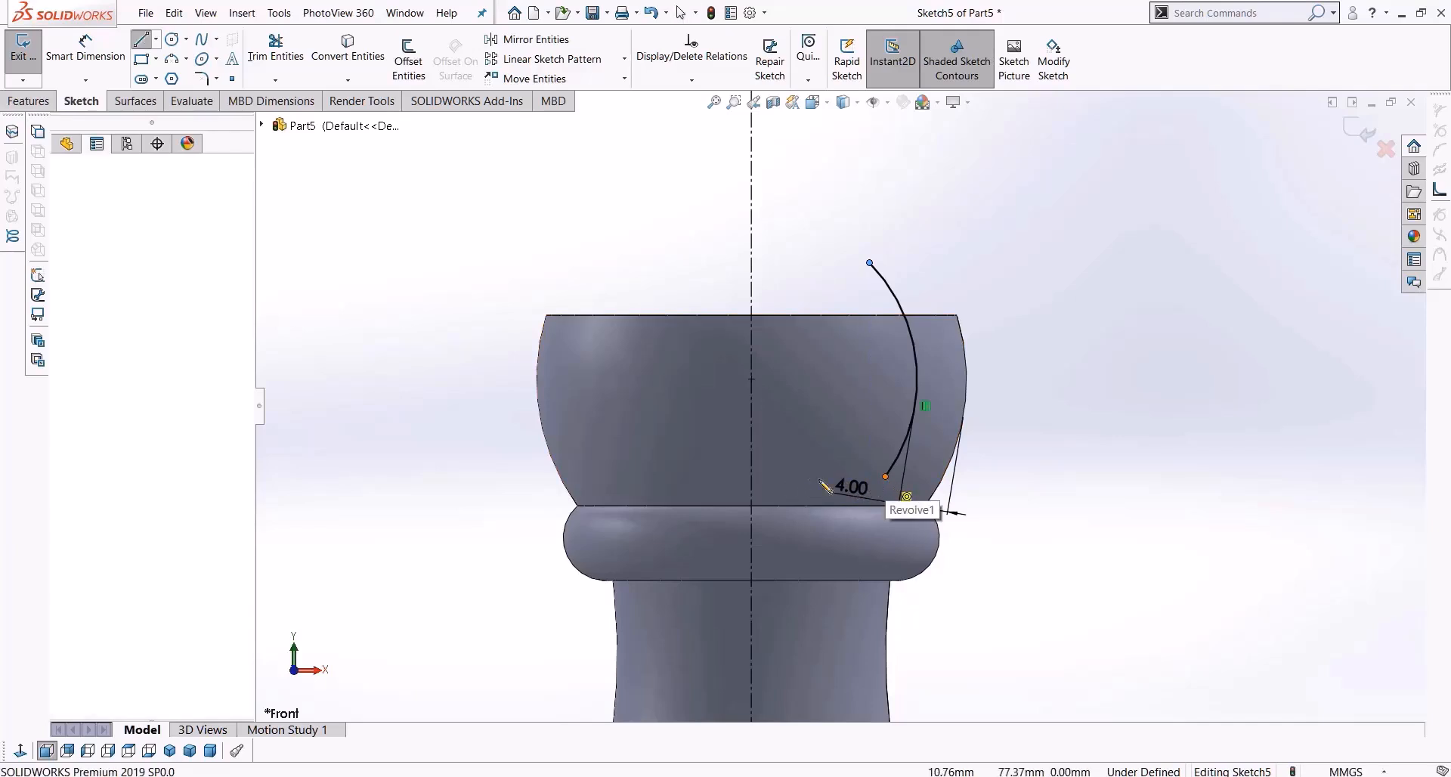
pyautogui.click(751, 476)
pyautogui.click(751, 315)
pyautogui.click(907, 315)
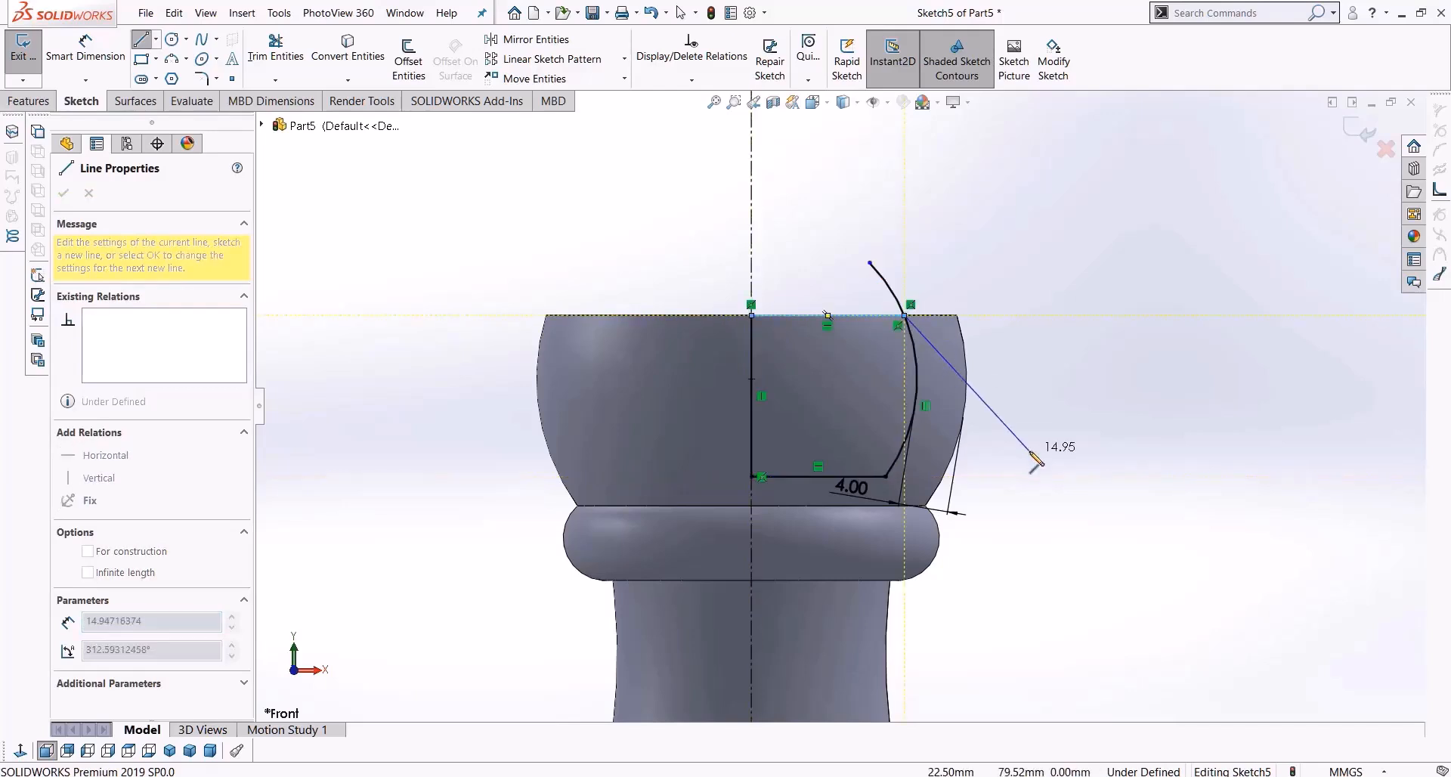
pyautogui.press('Escape')
pyautogui.press('Escape')
pyautogui.click(275, 47)
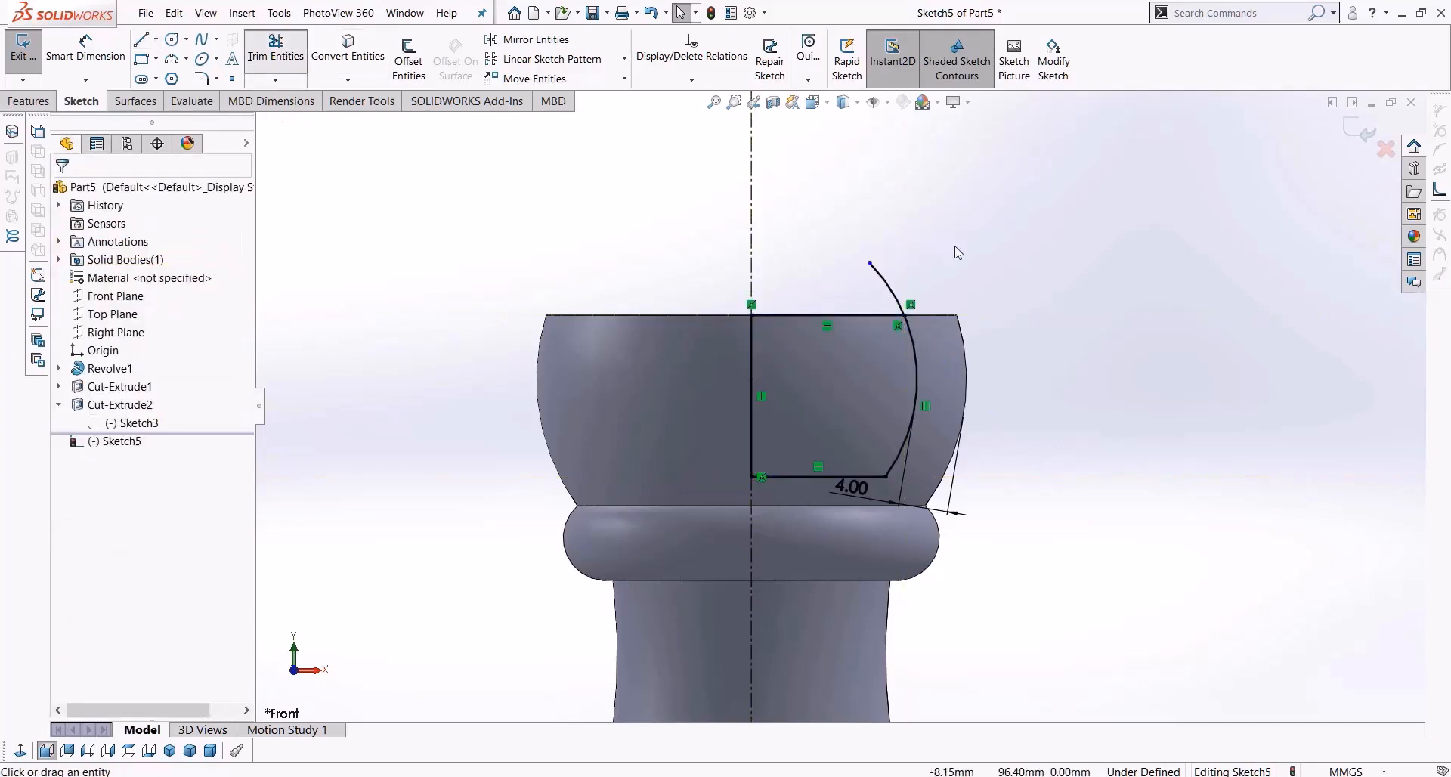
pyautogui.click(888, 283)
# Hollow the head with a 360° Revolved Cut of the closed profile about the vertical centerline
pyautogui.scroll(2, 859, 531)
pyautogui.click(29, 102)
pyautogui.click(372, 59)
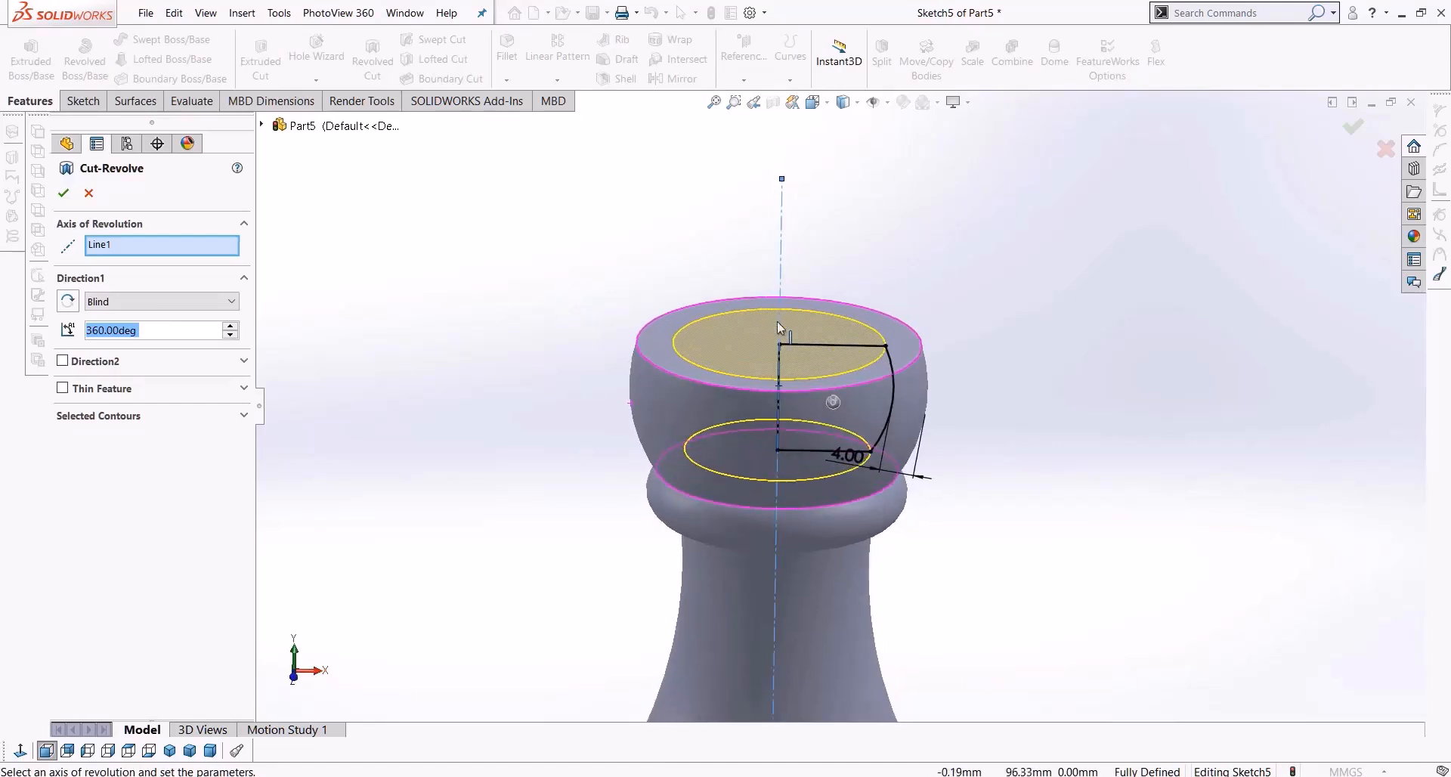
pyautogui.click(65, 194)
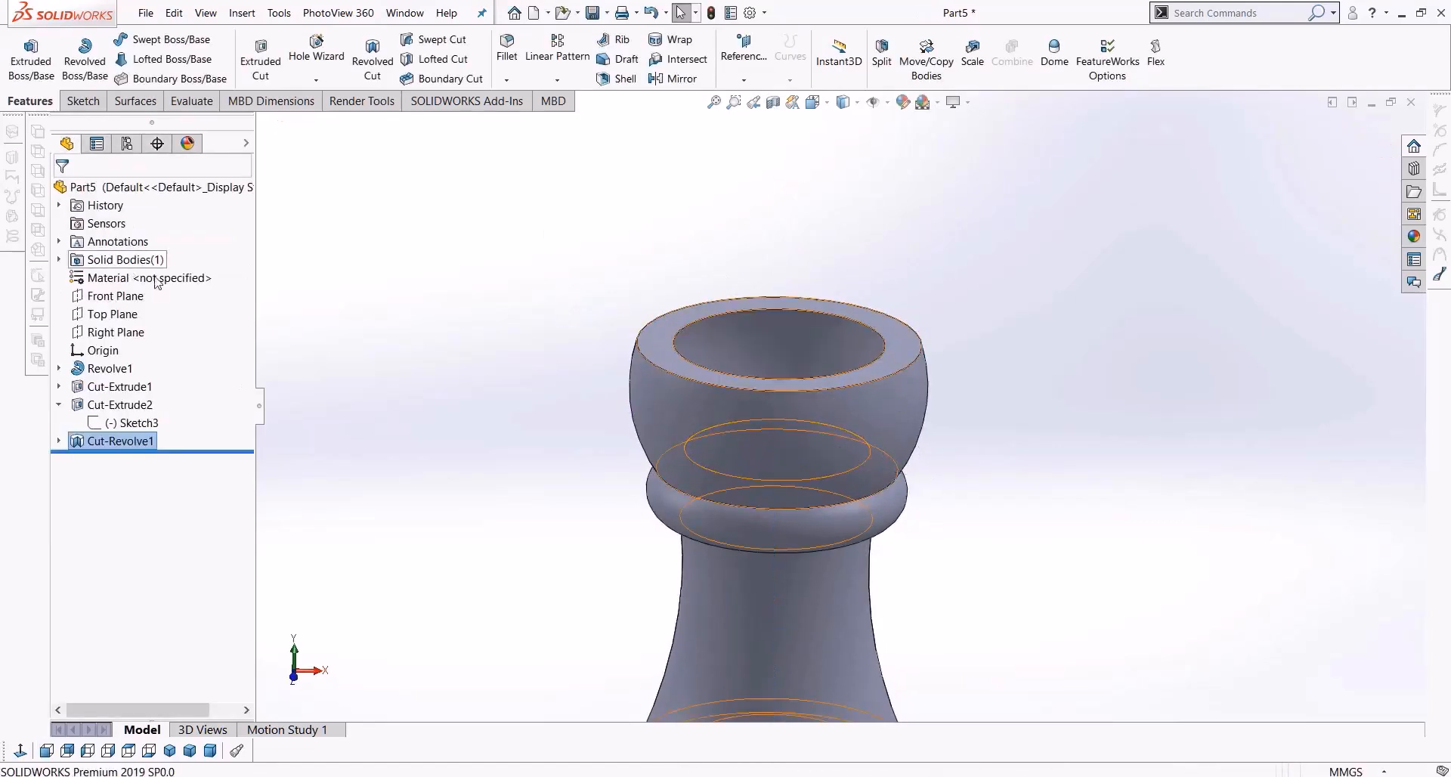
# Examine the revolved pocket in different display styles, including Hidden Lines Visible from the Right view, to check its wall
pyautogui.moveTo(518, 308); pyautogui.dragTo(733, 249, button='middle')
pyautogui.click(844, 102)
pyautogui.click(844, 165)
pyautogui.click(843, 102)
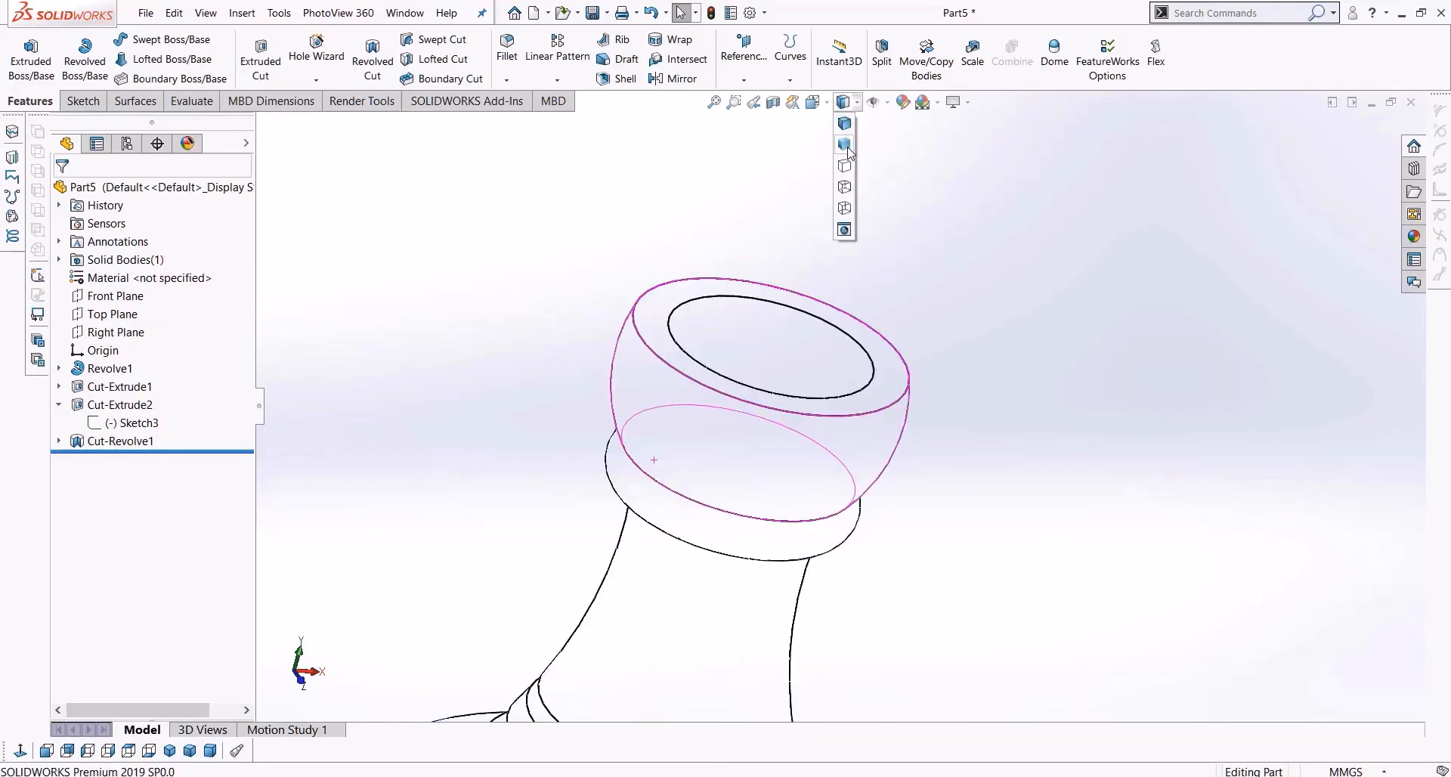
pyautogui.click(845, 145)
pyautogui.click(843, 102)
pyautogui.click(844, 165)
pyautogui.click(843, 102)
pyautogui.click(844, 186)
pyautogui.click(105, 752)
pyautogui.scroll(-5, 960, 217)
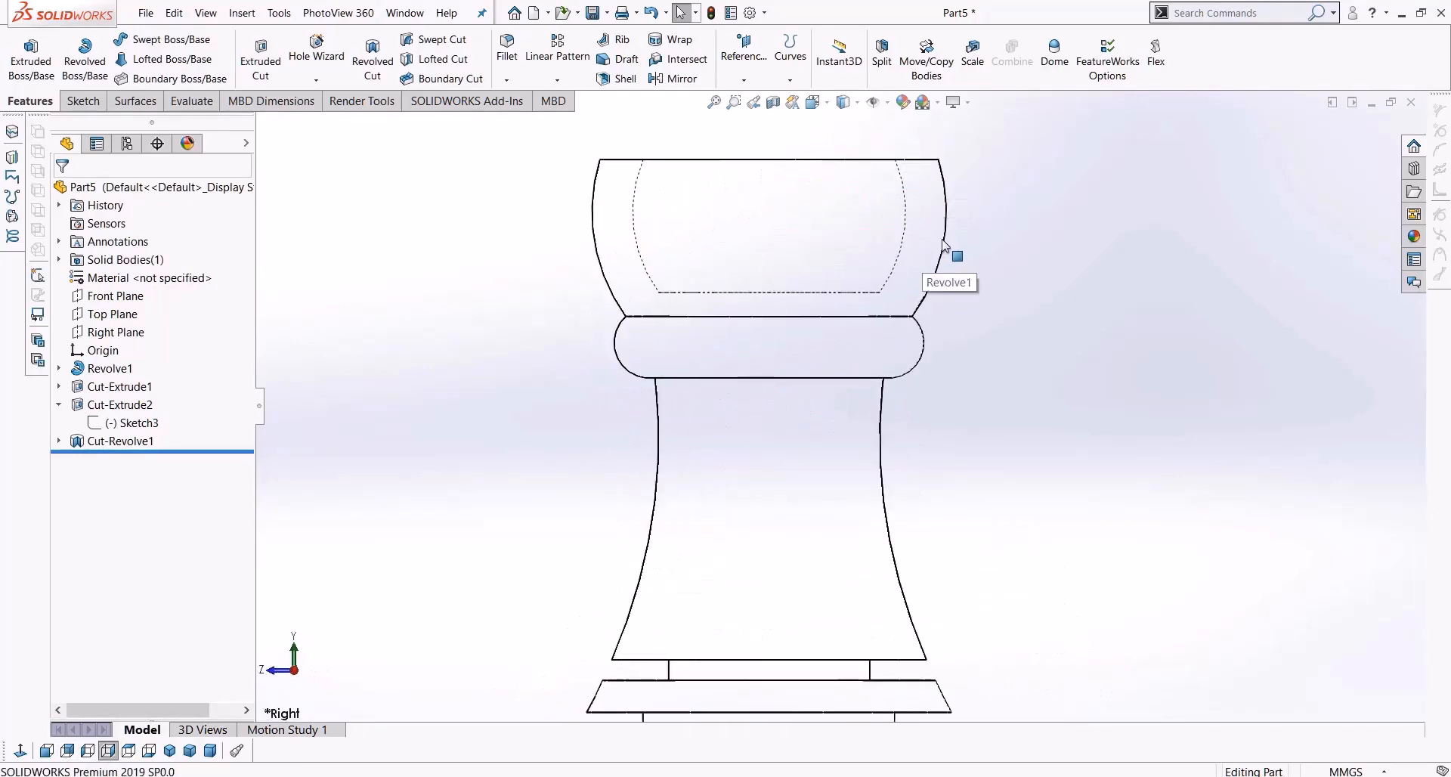
# Return the model to the Shaded With Edges display and view the hollowed head from above
pyautogui.click(854, 106)
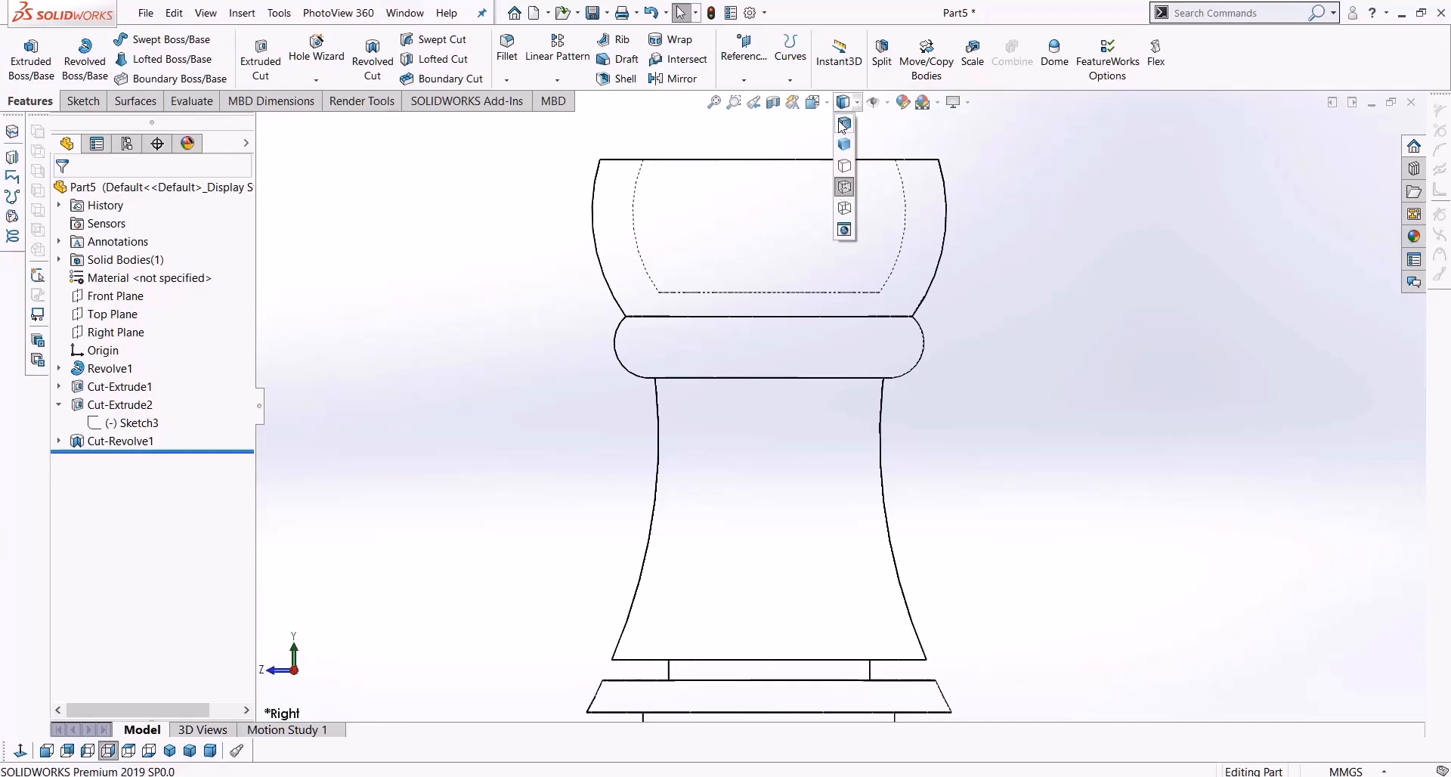
pyautogui.click(844, 123)
pyautogui.scroll(2, 1035, 314)
pyautogui.moveTo(903, 261); pyautogui.dragTo(903, 335, button='middle')
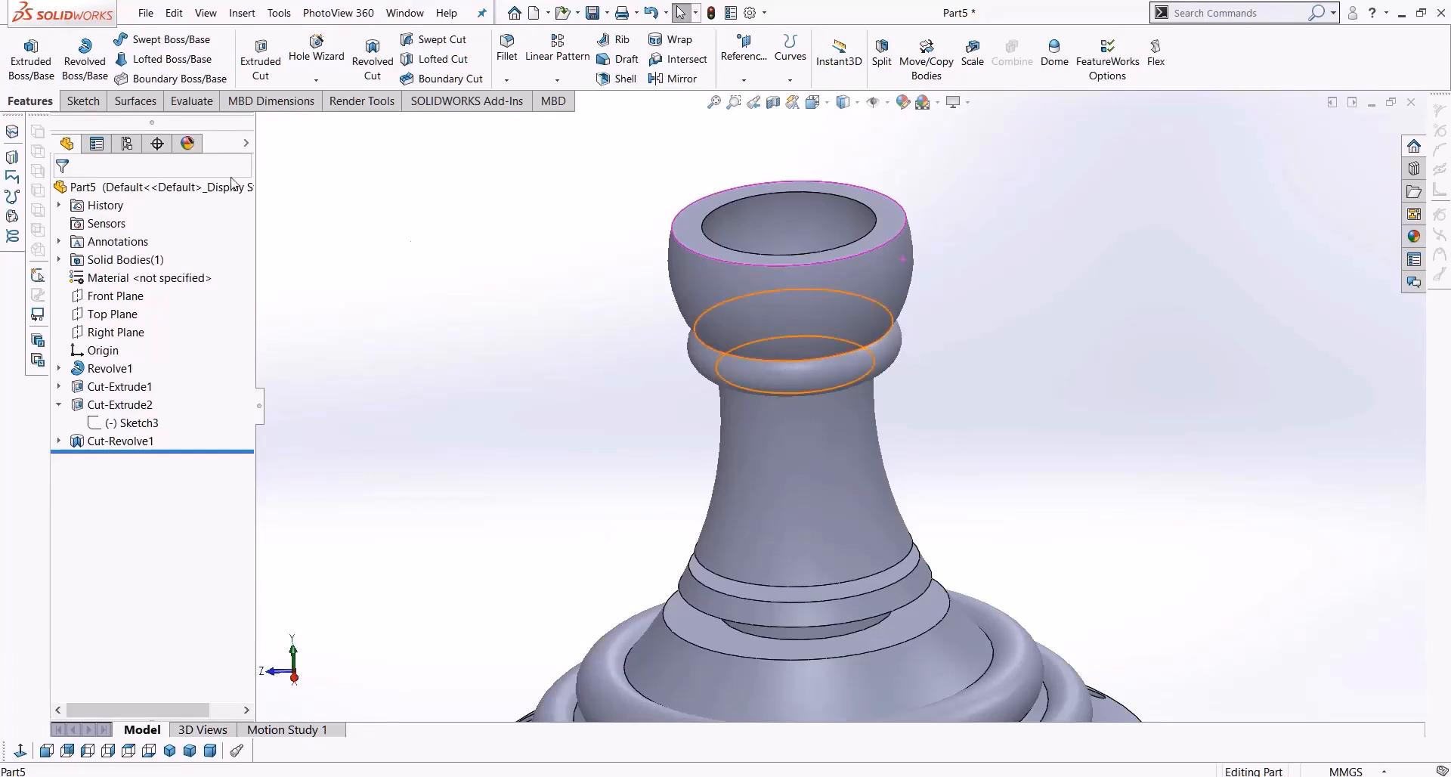
# Sketch a center rectangle about 7.7 mm wide and 18.8 mm high on the Front Plane, centered on the midpoint of the head's top edge
pyautogui.click(81, 100)
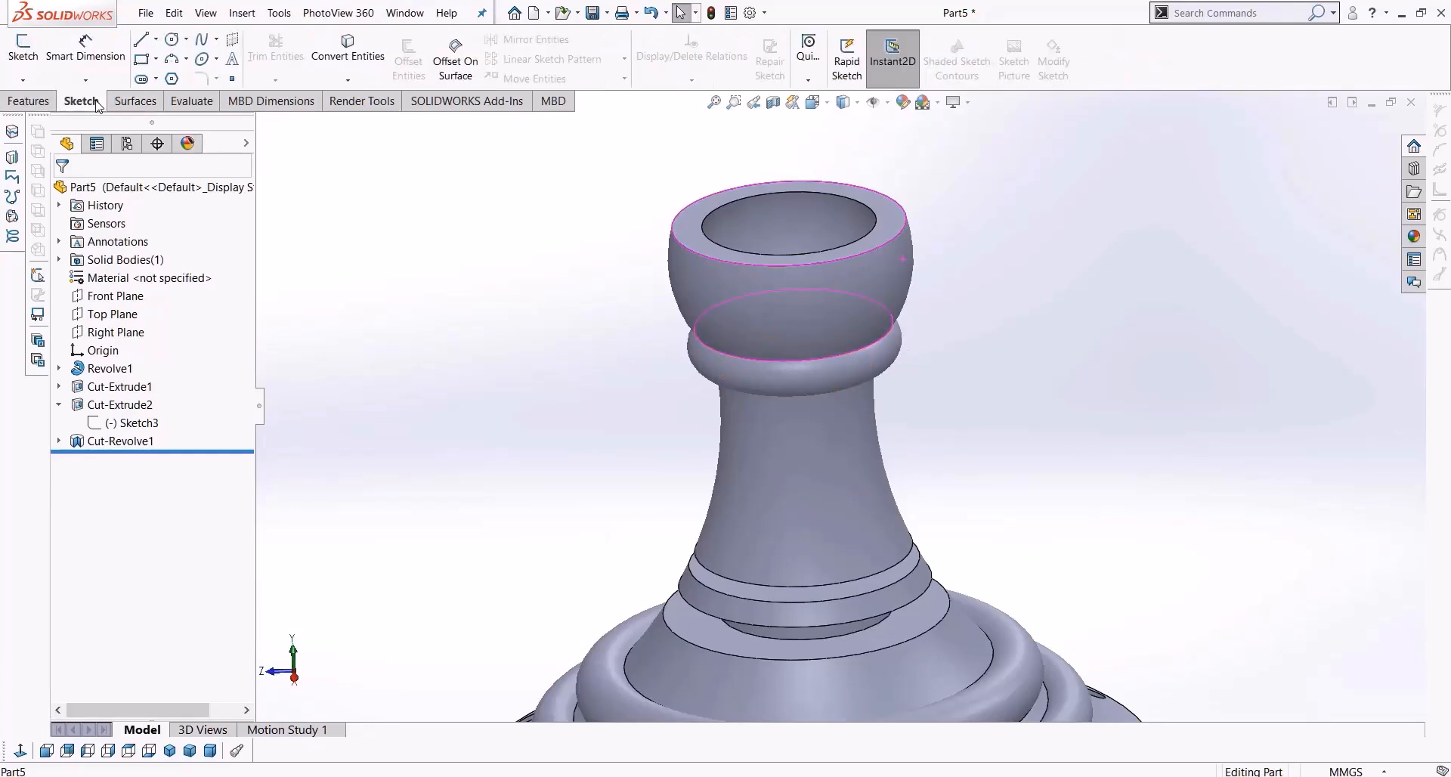
pyautogui.click(119, 297)
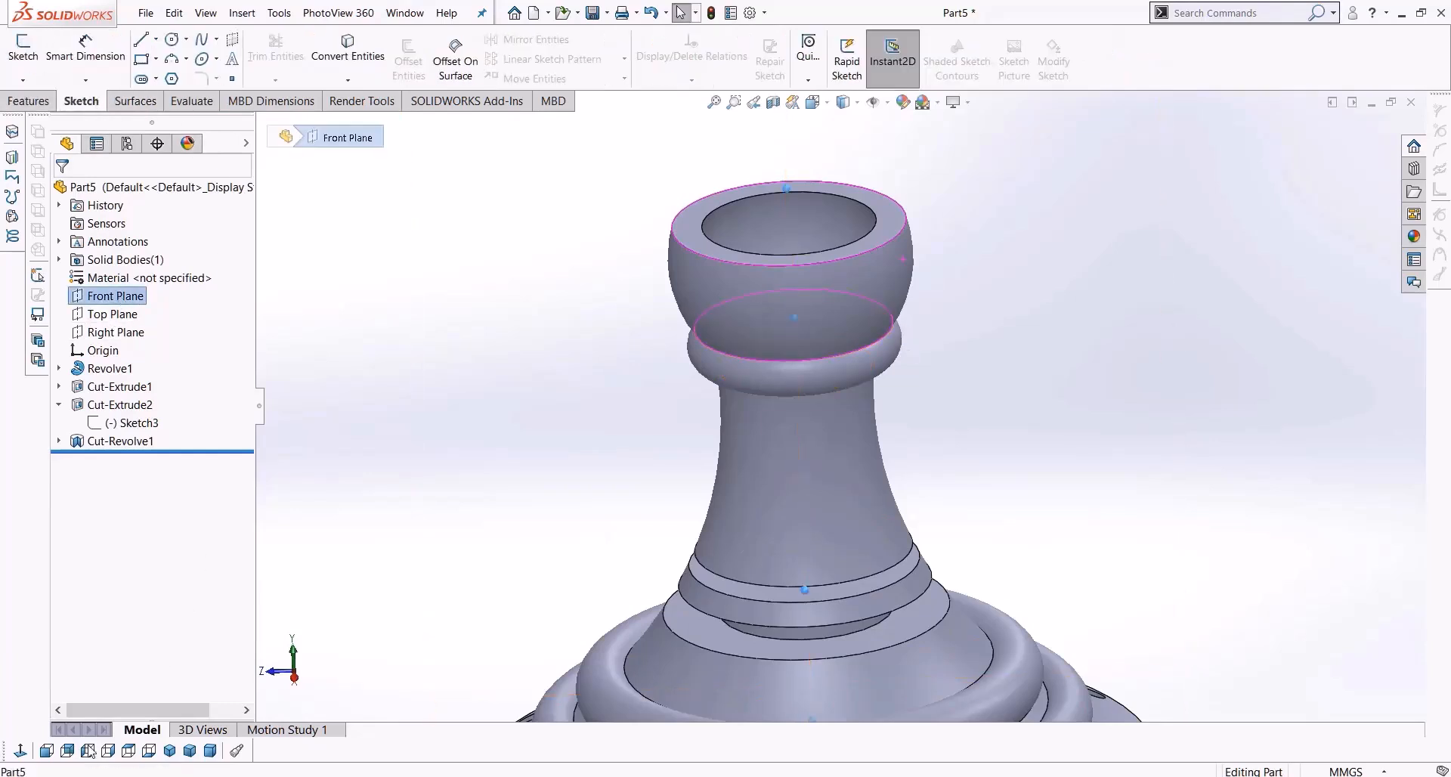
pyautogui.click(22, 749)
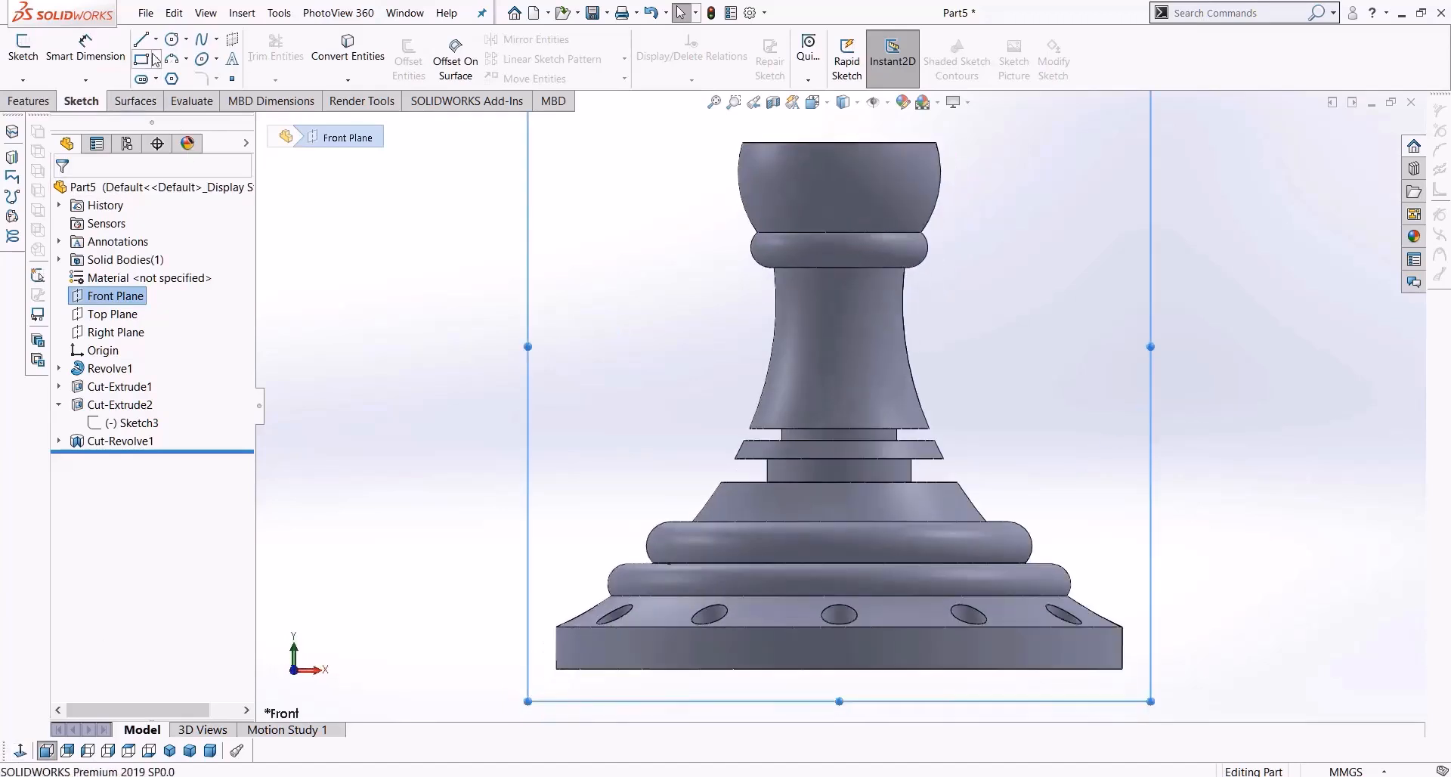
pyautogui.click(155, 59)
pyautogui.click(190, 98)
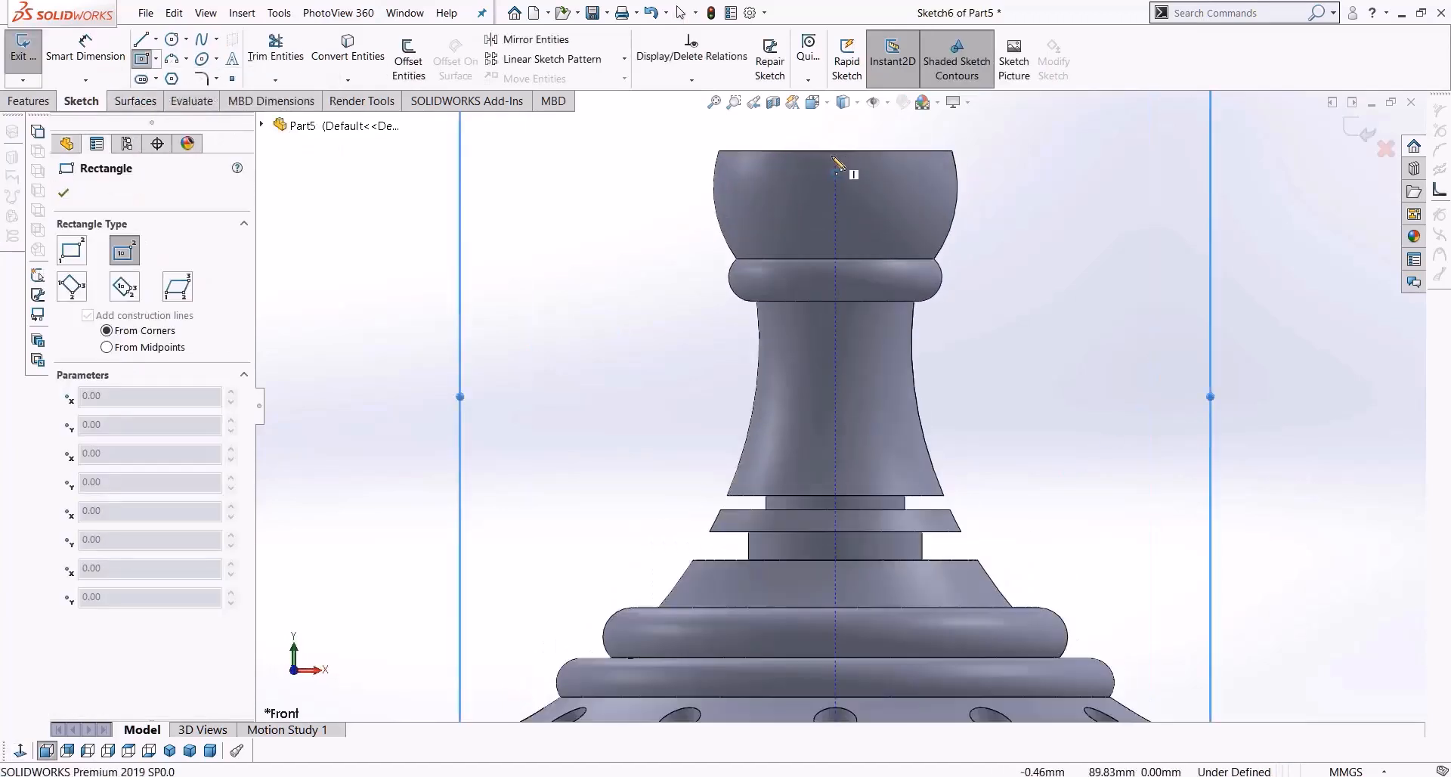
pyautogui.click(835, 151)
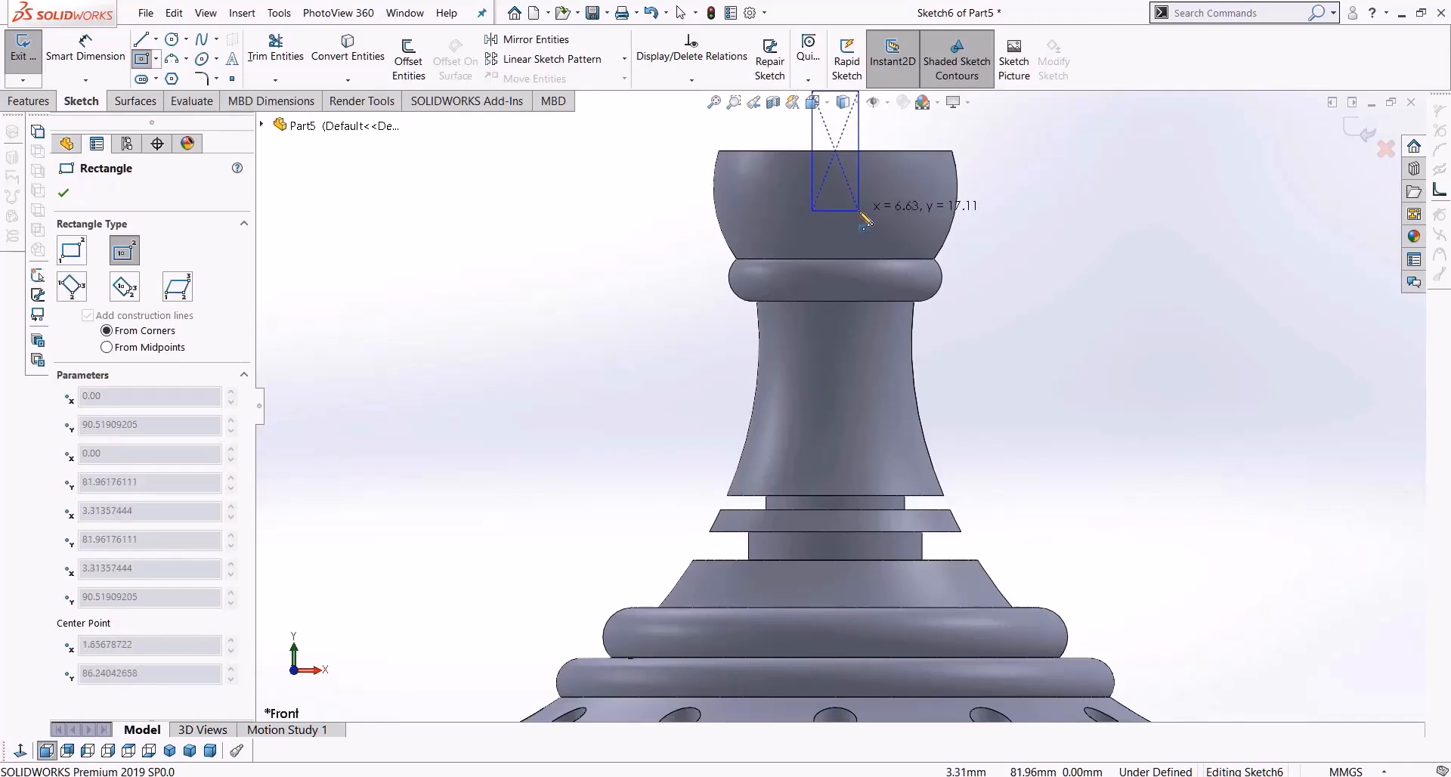
pyautogui.click(862, 217)
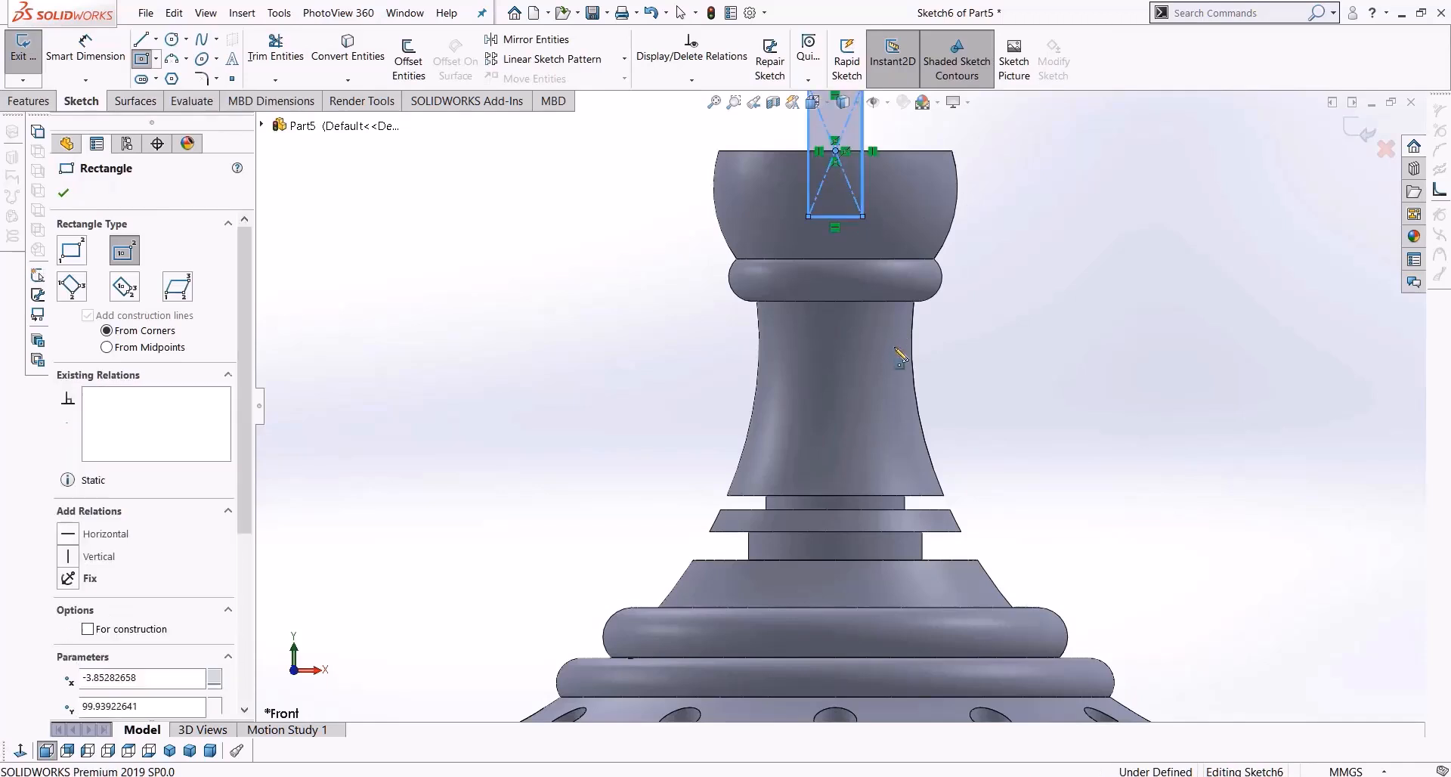
# Cut a notch through one side of the head wall with a Blind Extruded Cut of the rectangle, 32 mm deep
pyautogui.click(29, 100)
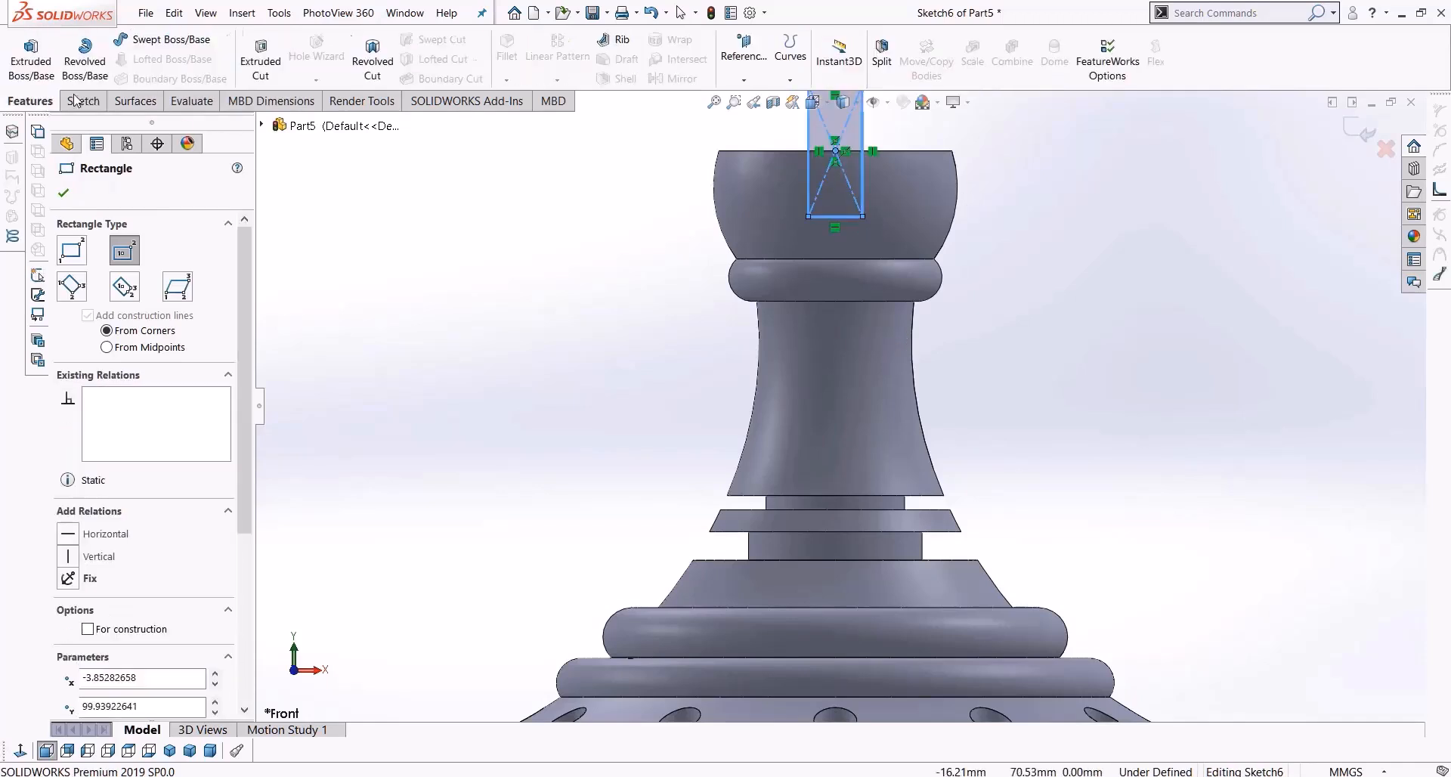
pyautogui.click(257, 61)
pyautogui.moveTo(933, 439); pyautogui.dragTo(946, 430, button='middle')
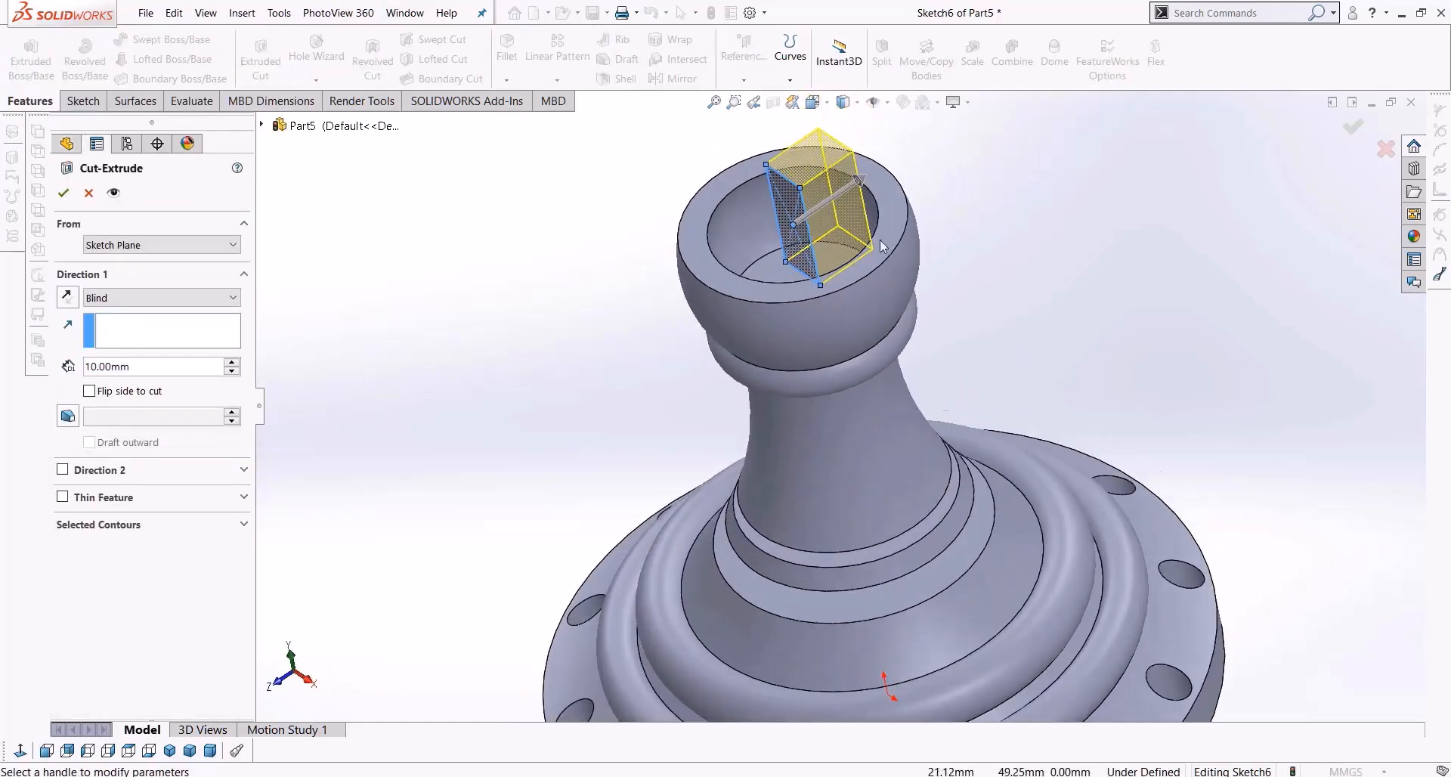
pyautogui.moveTo(863, 181); pyautogui.dragTo(980, 108)
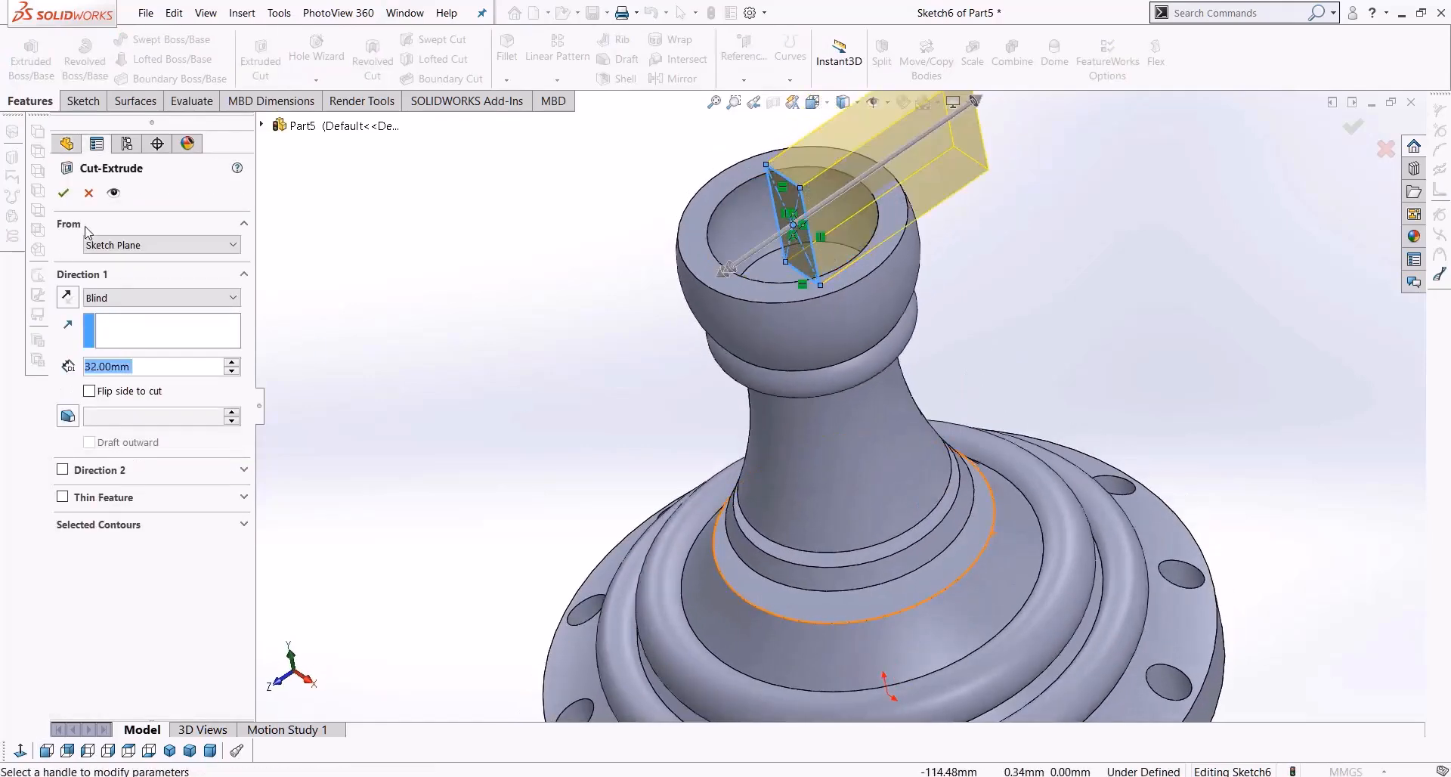
pyautogui.click(64, 194)
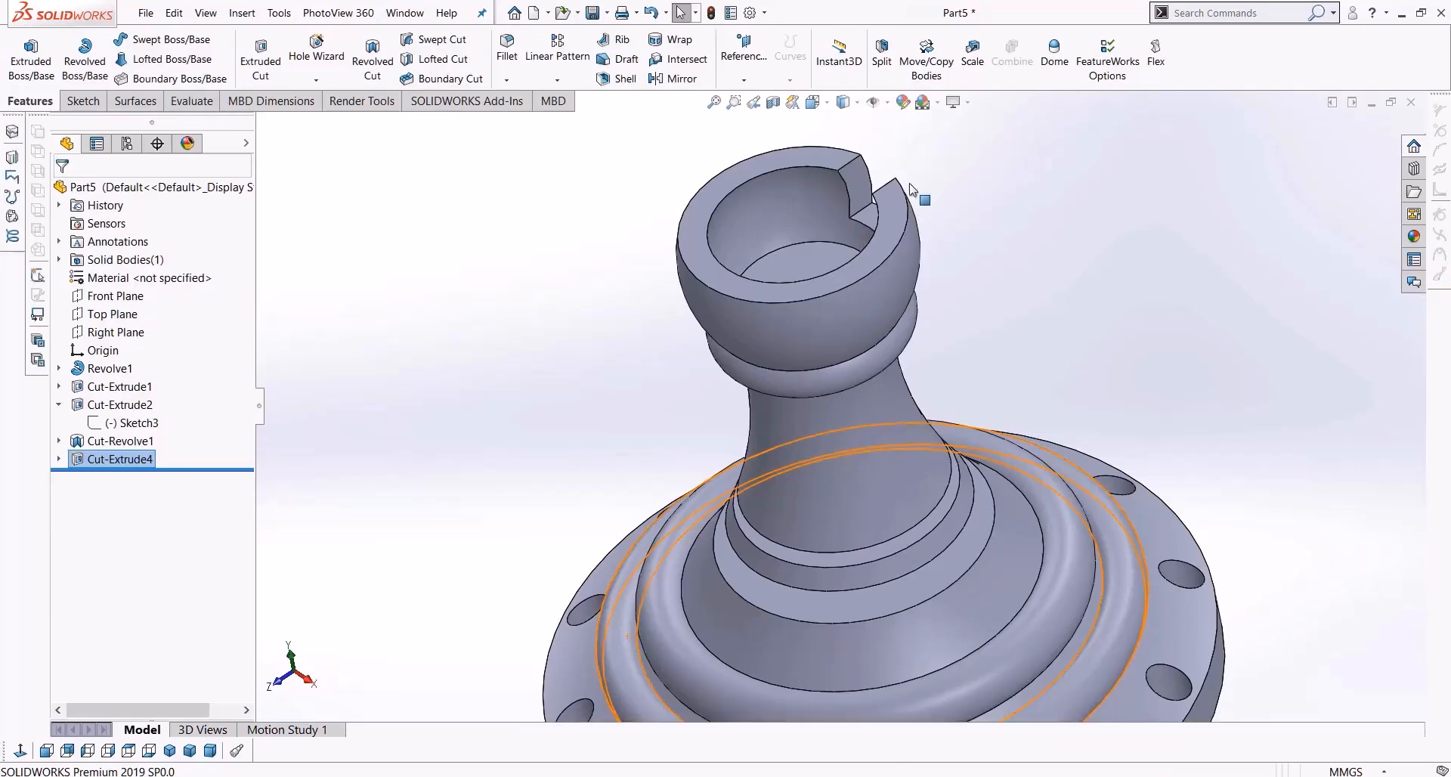
# Start a Circular Pattern with the head's notch cut, Cut-Extrude4, as the feature to pattern
pyautogui.click(1081, 222)
pyautogui.moveTo(1095, 204); pyautogui.dragTo(1035, 346, button='middle')
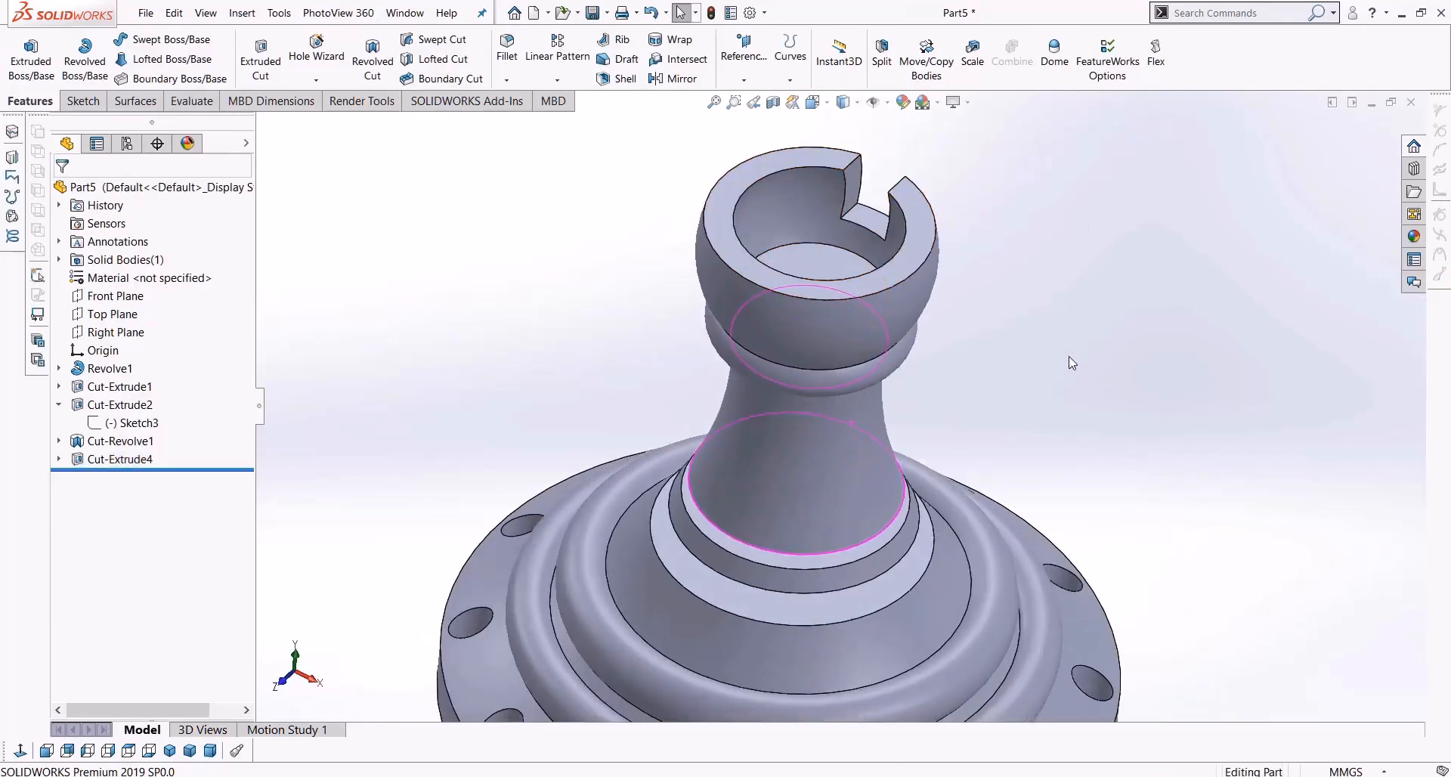
pyautogui.scroll(-2, 847, 212)
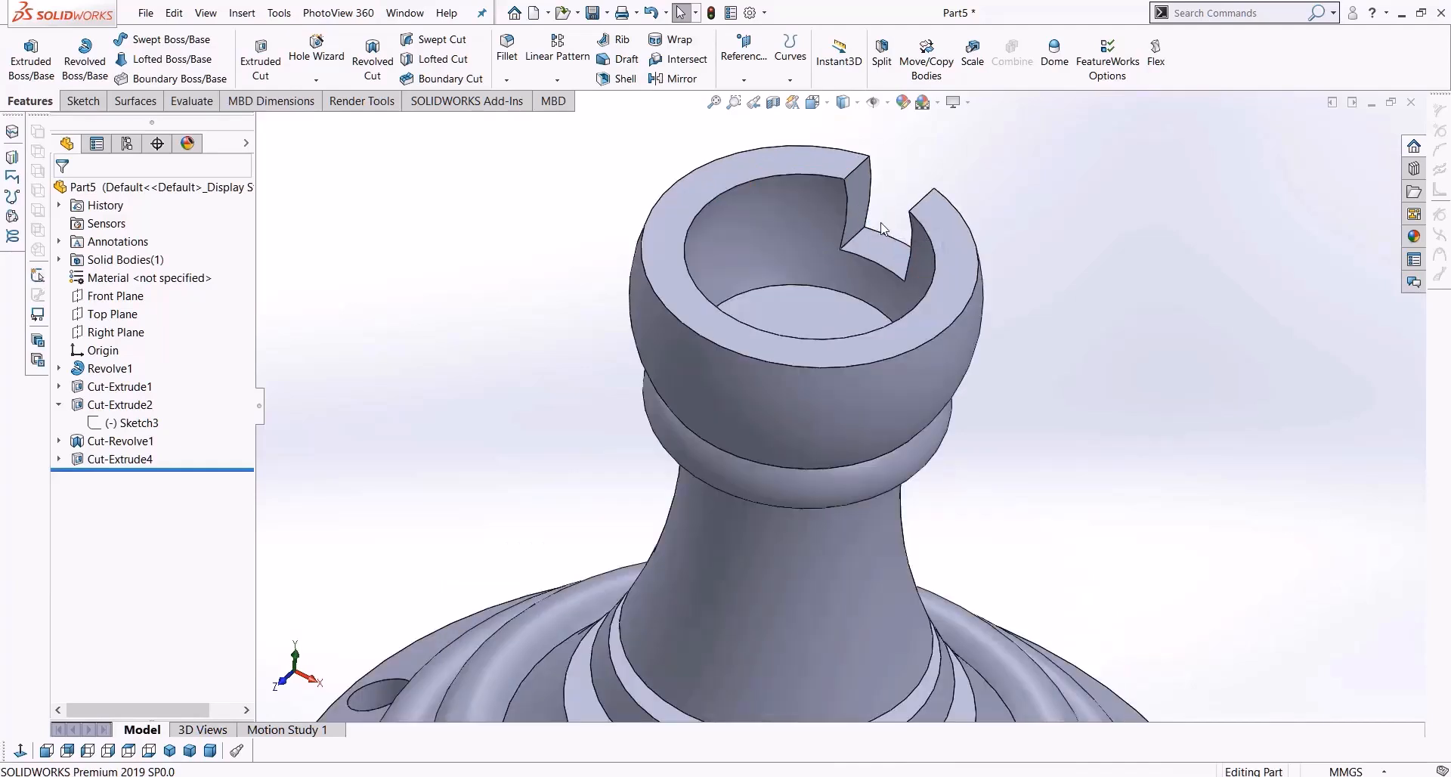
pyautogui.click(83, 101)
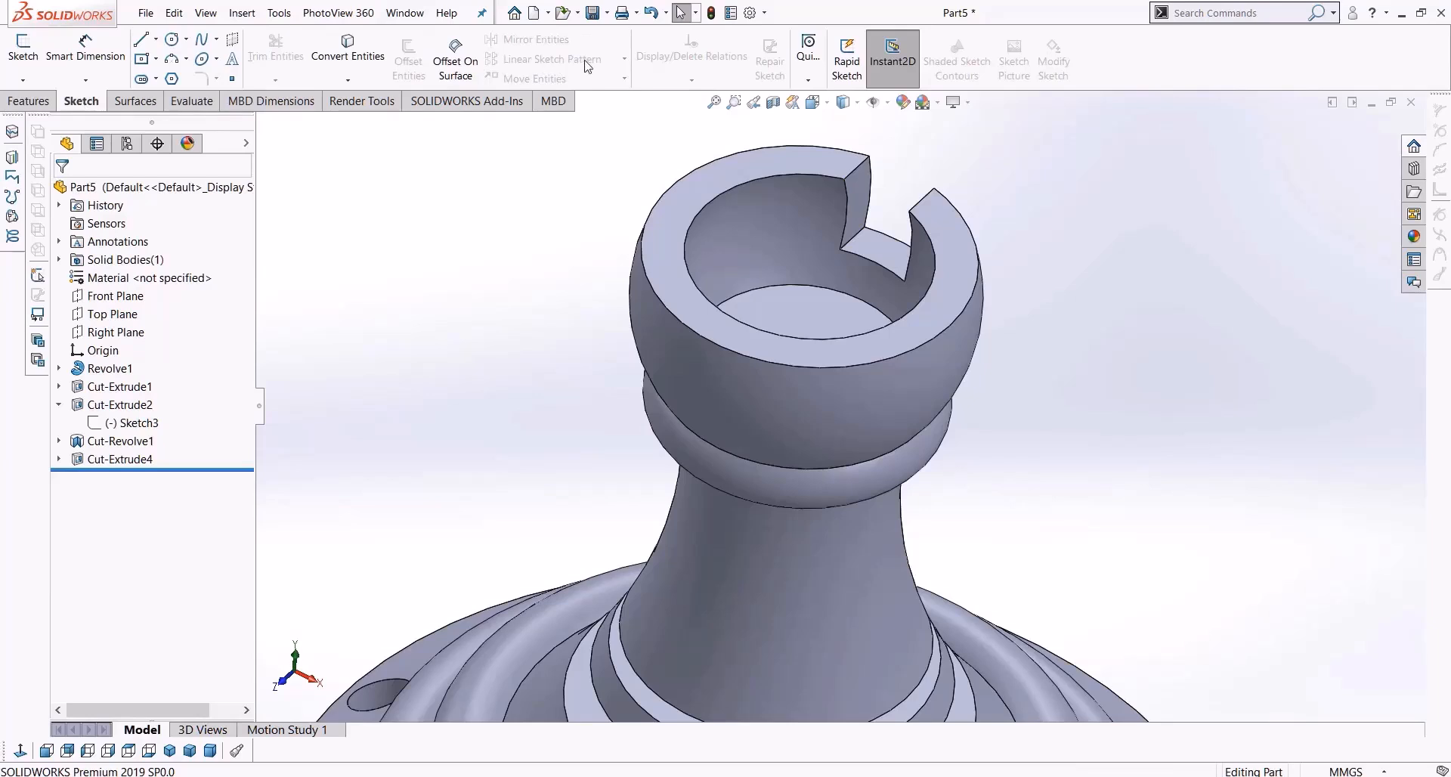
pyautogui.click(28, 102)
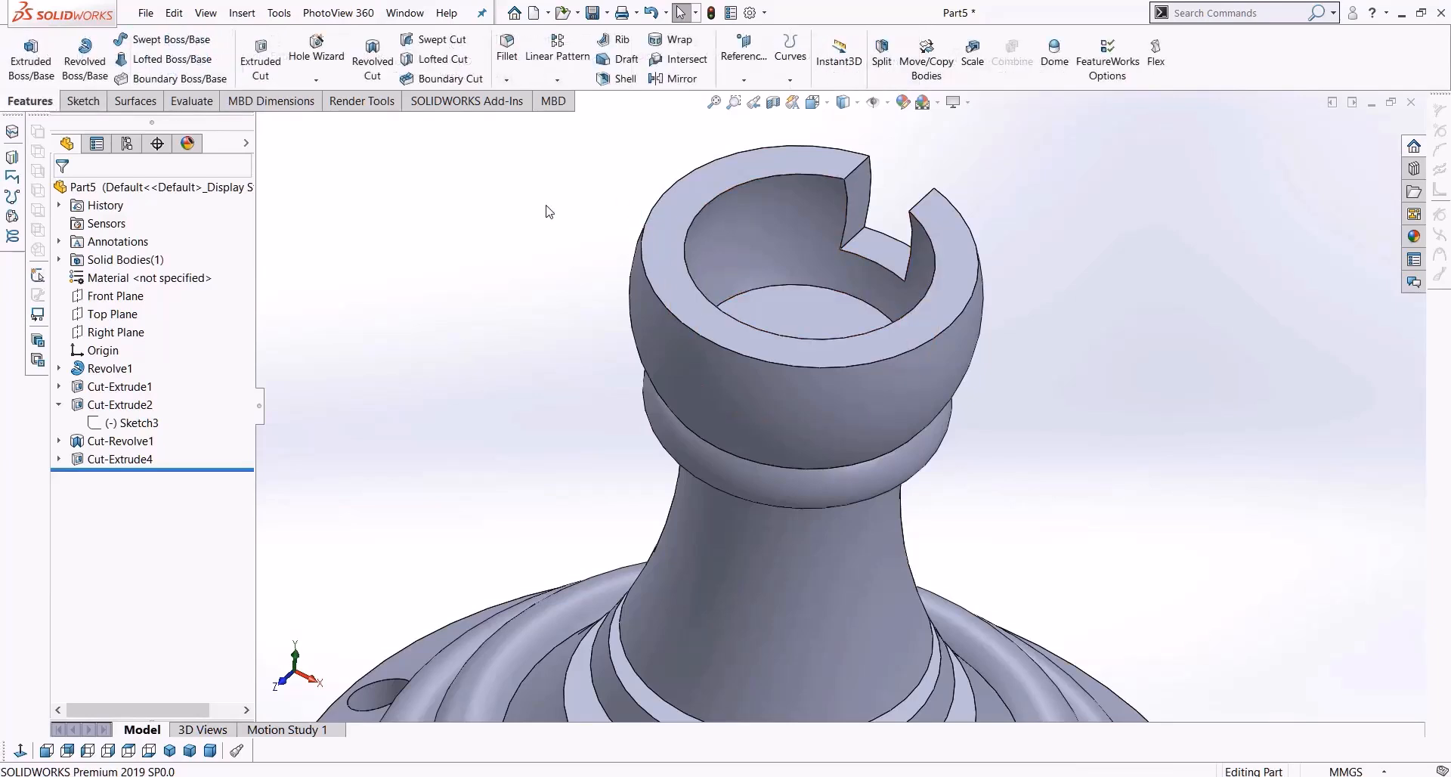
pyautogui.click(557, 79)
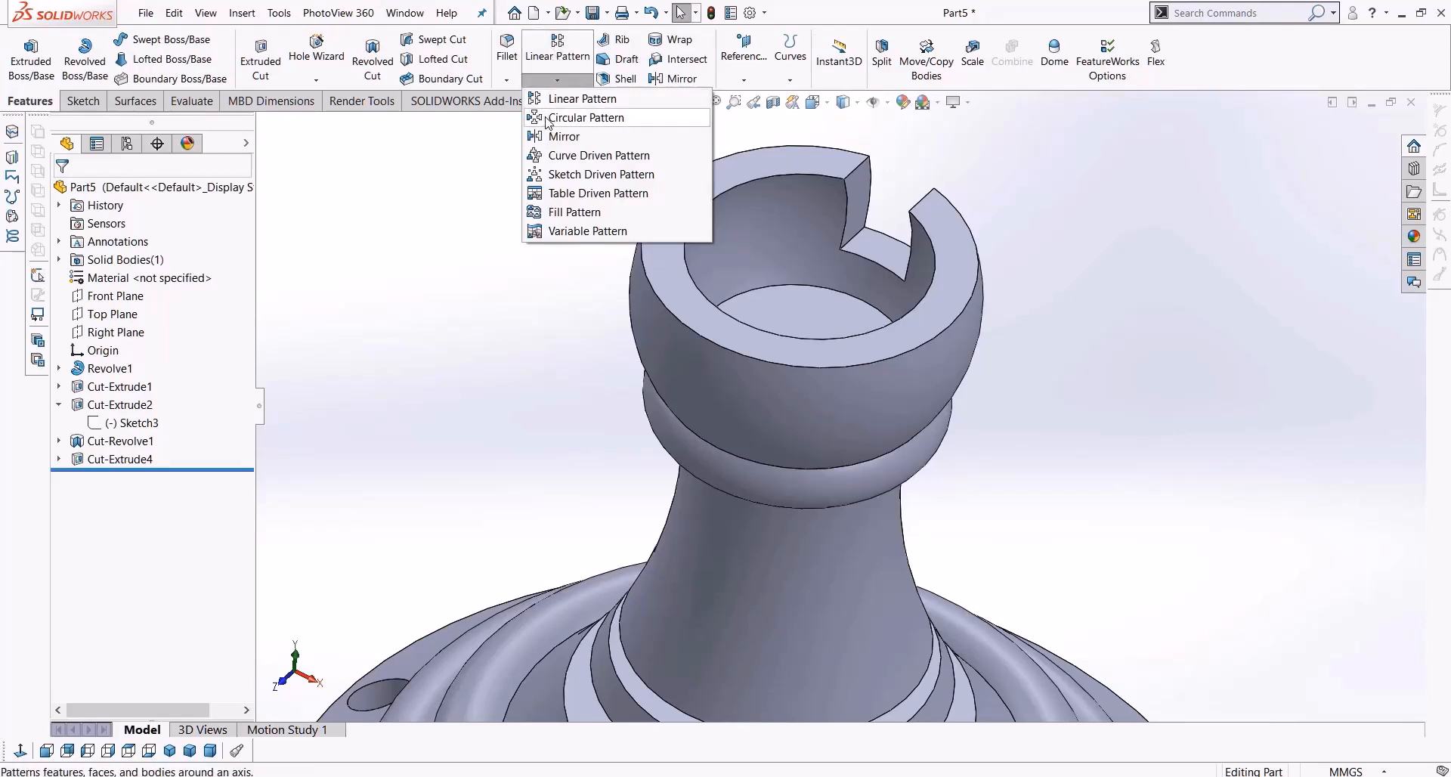
pyautogui.click(555, 118)
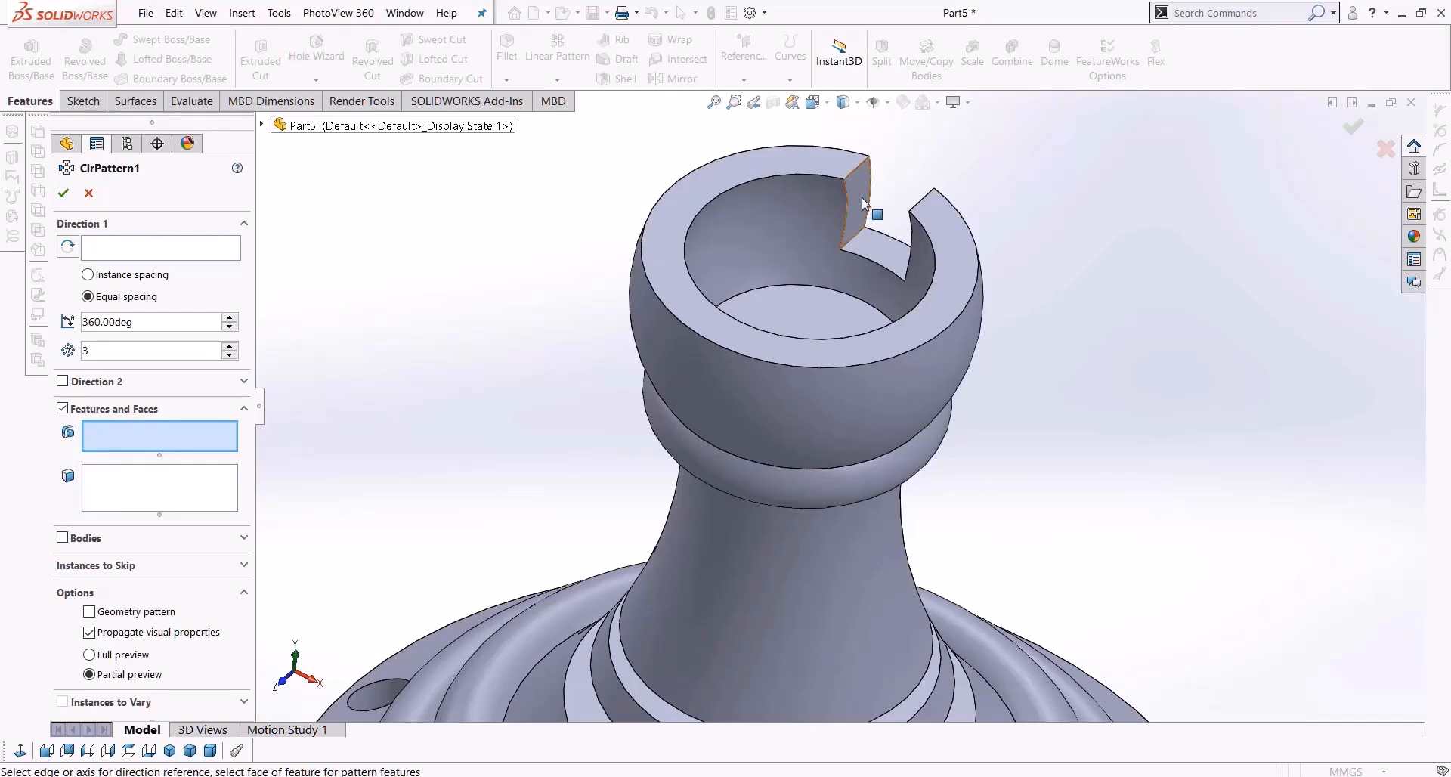
pyautogui.click(263, 127)
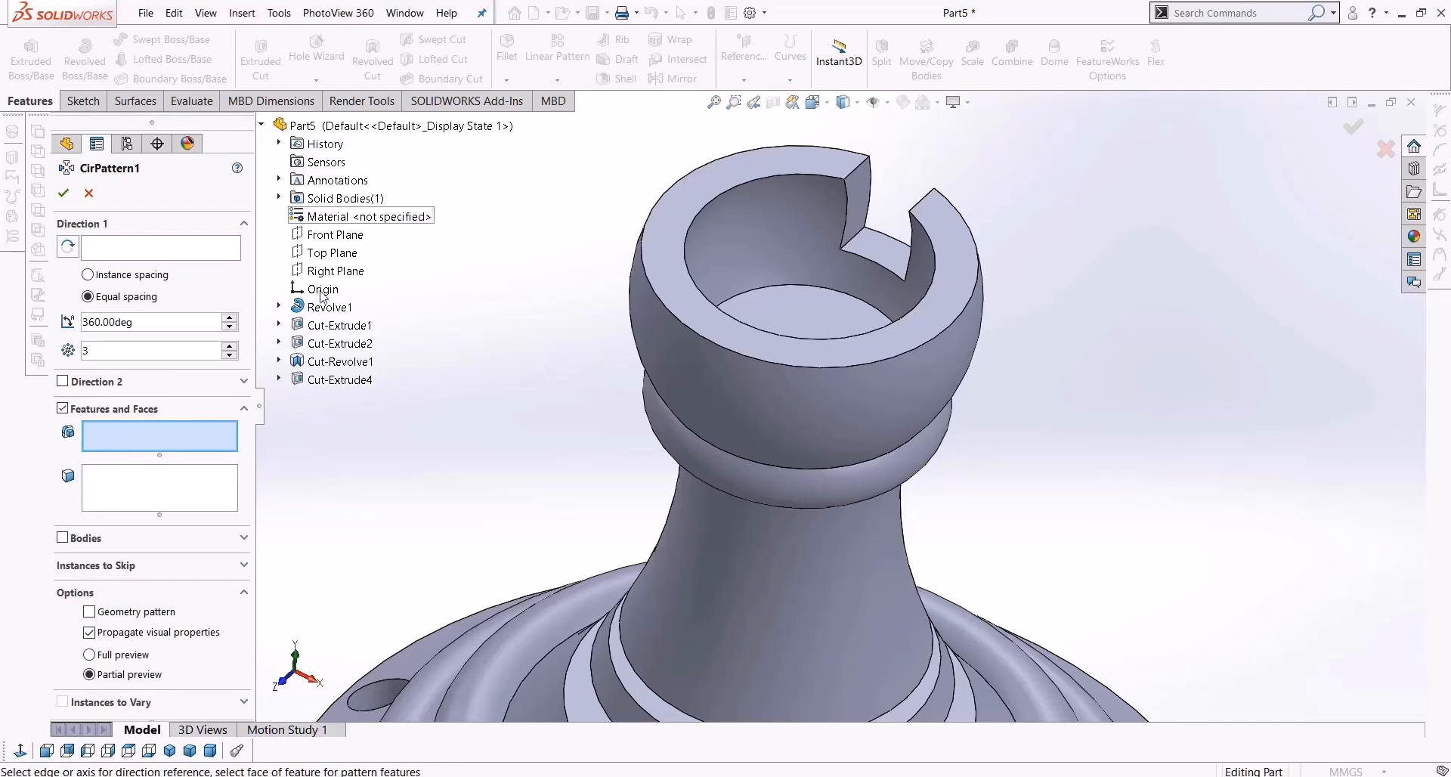
pyautogui.click(316, 380)
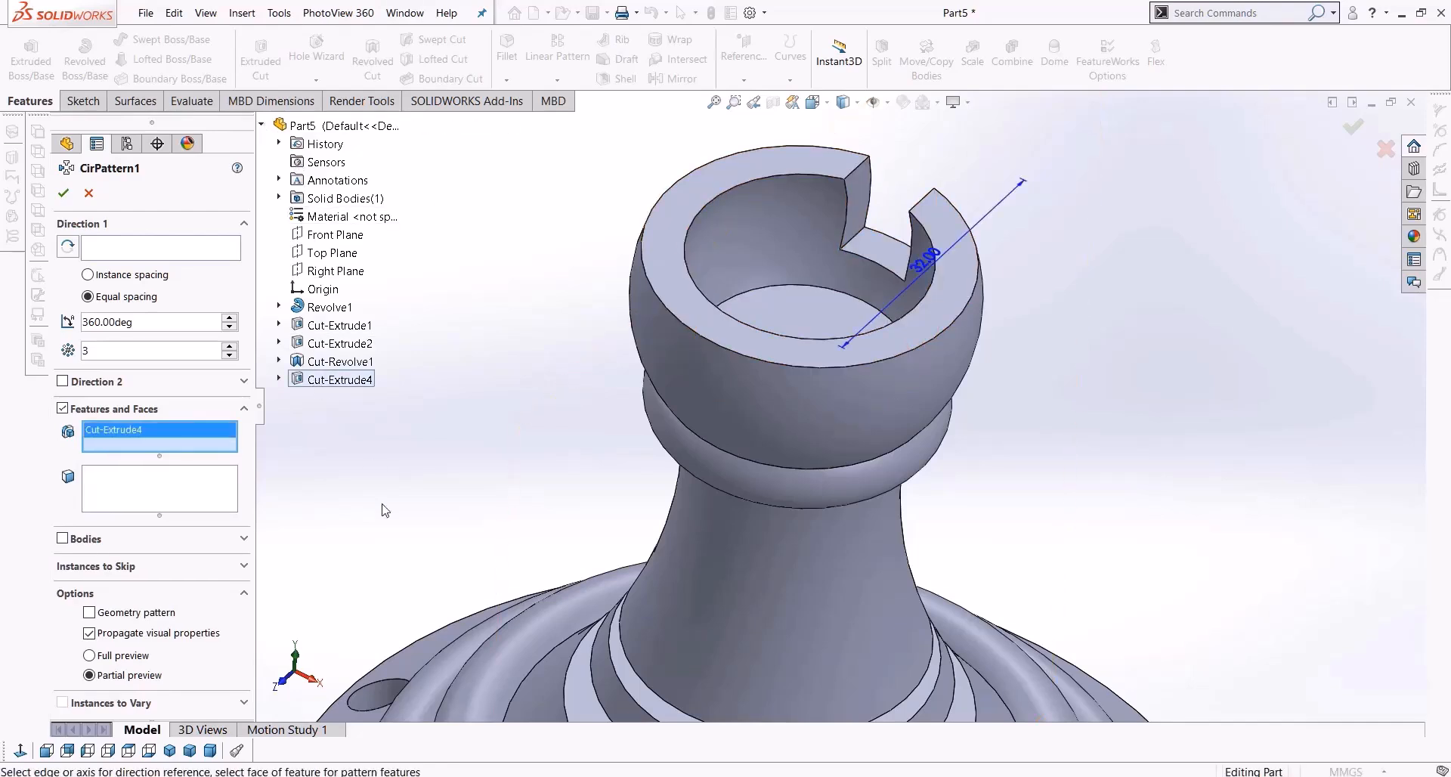
# Set the pattern's rotation direction from the outer circular edge on top of the conical base section, keeping Revolve1 out of the patterned features
pyautogui.click(126, 250)
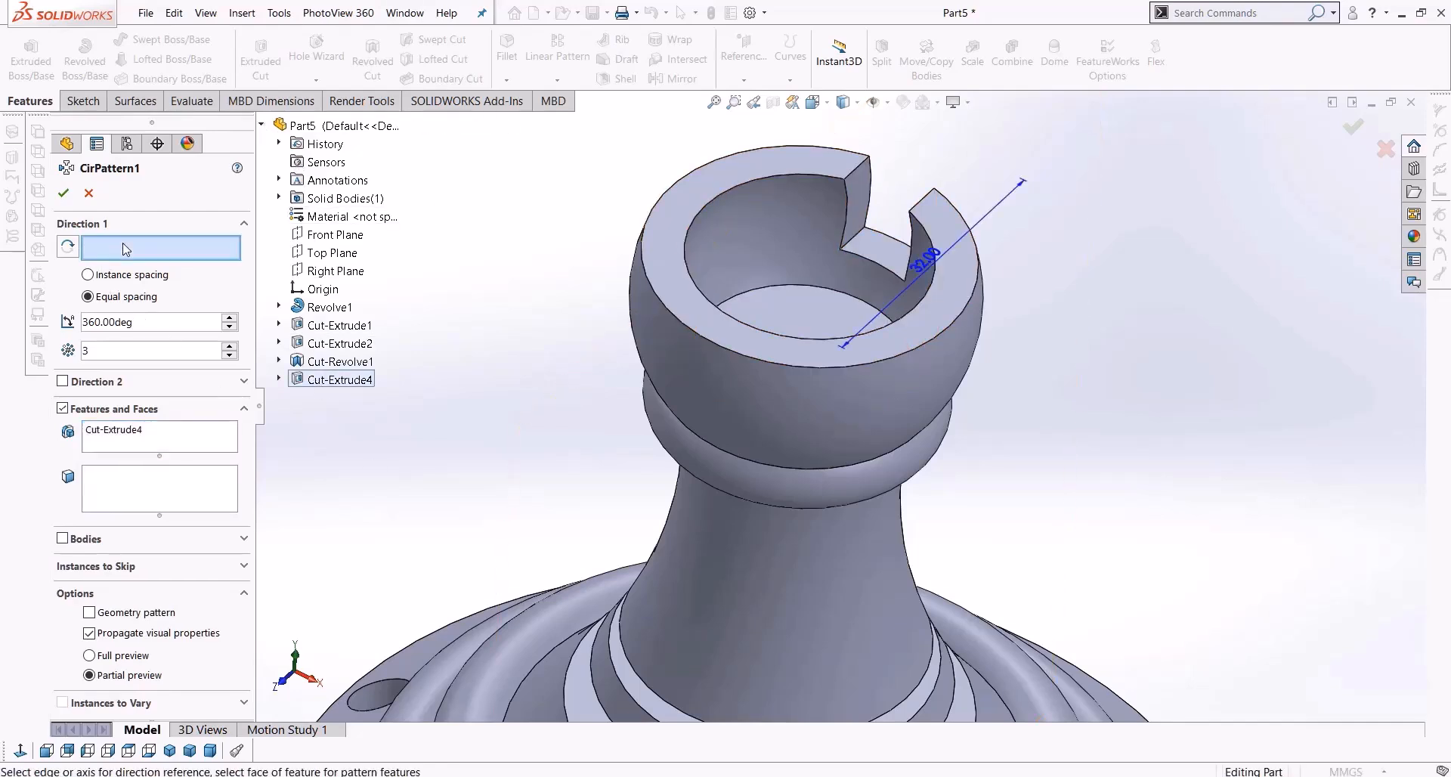
pyautogui.scroll(5, 760, 433)
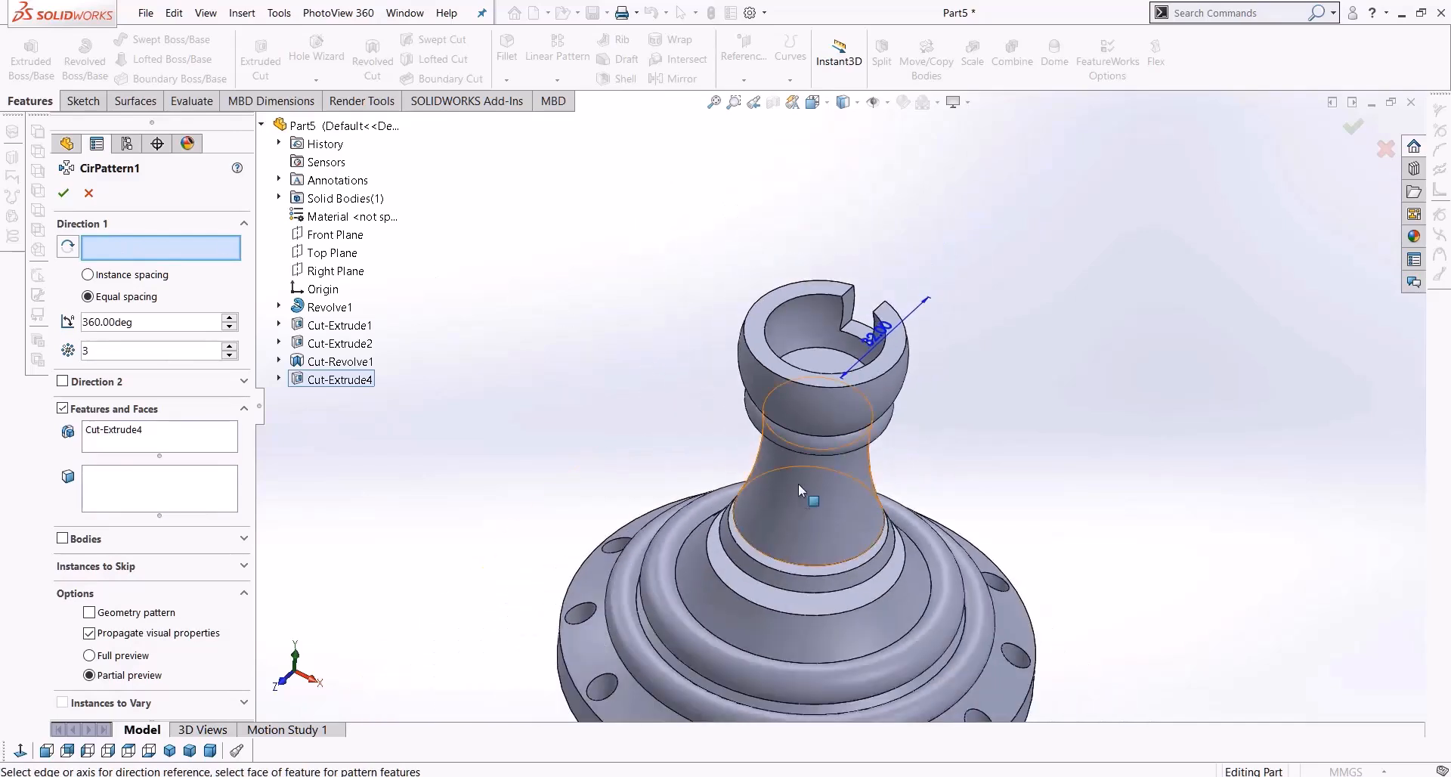
pyautogui.click(797, 636)
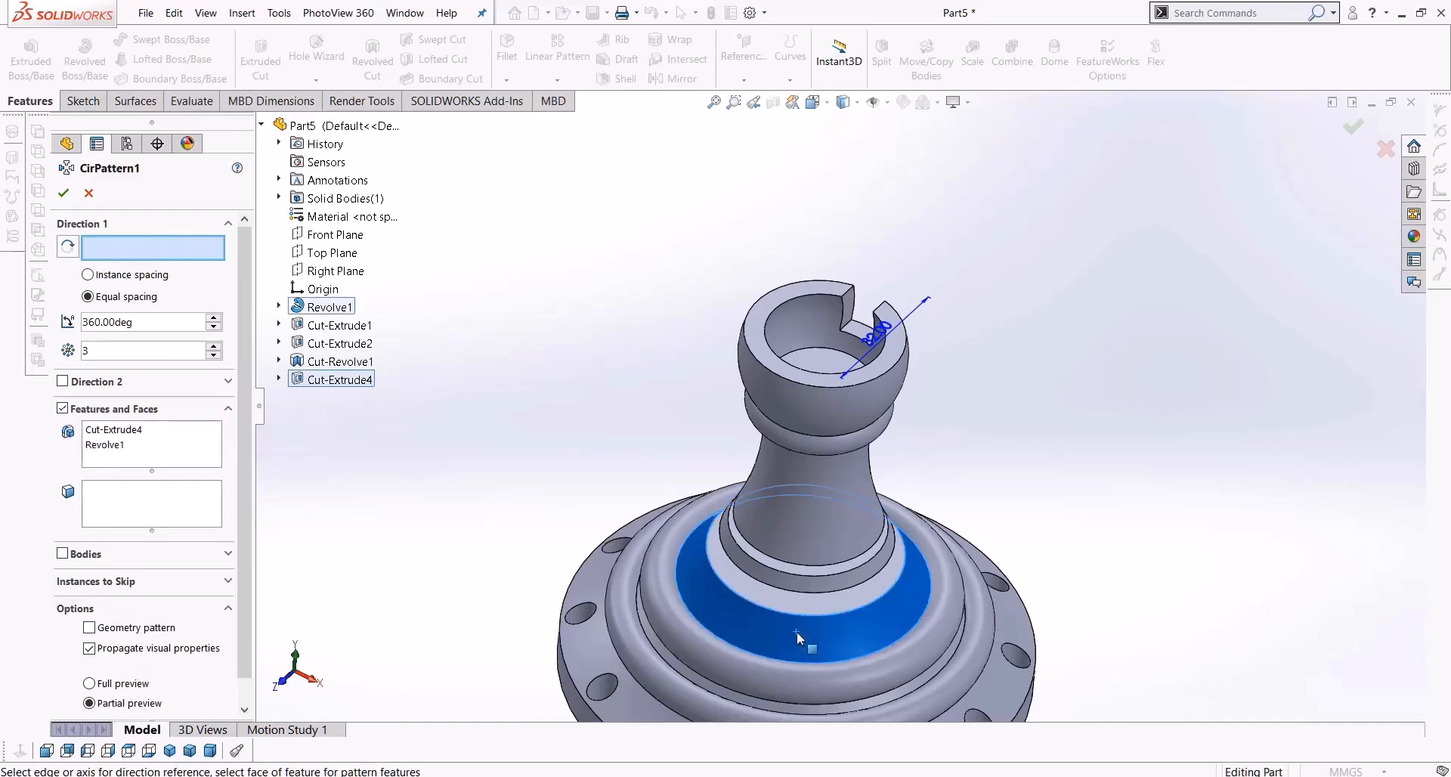
pyautogui.click(797, 631)
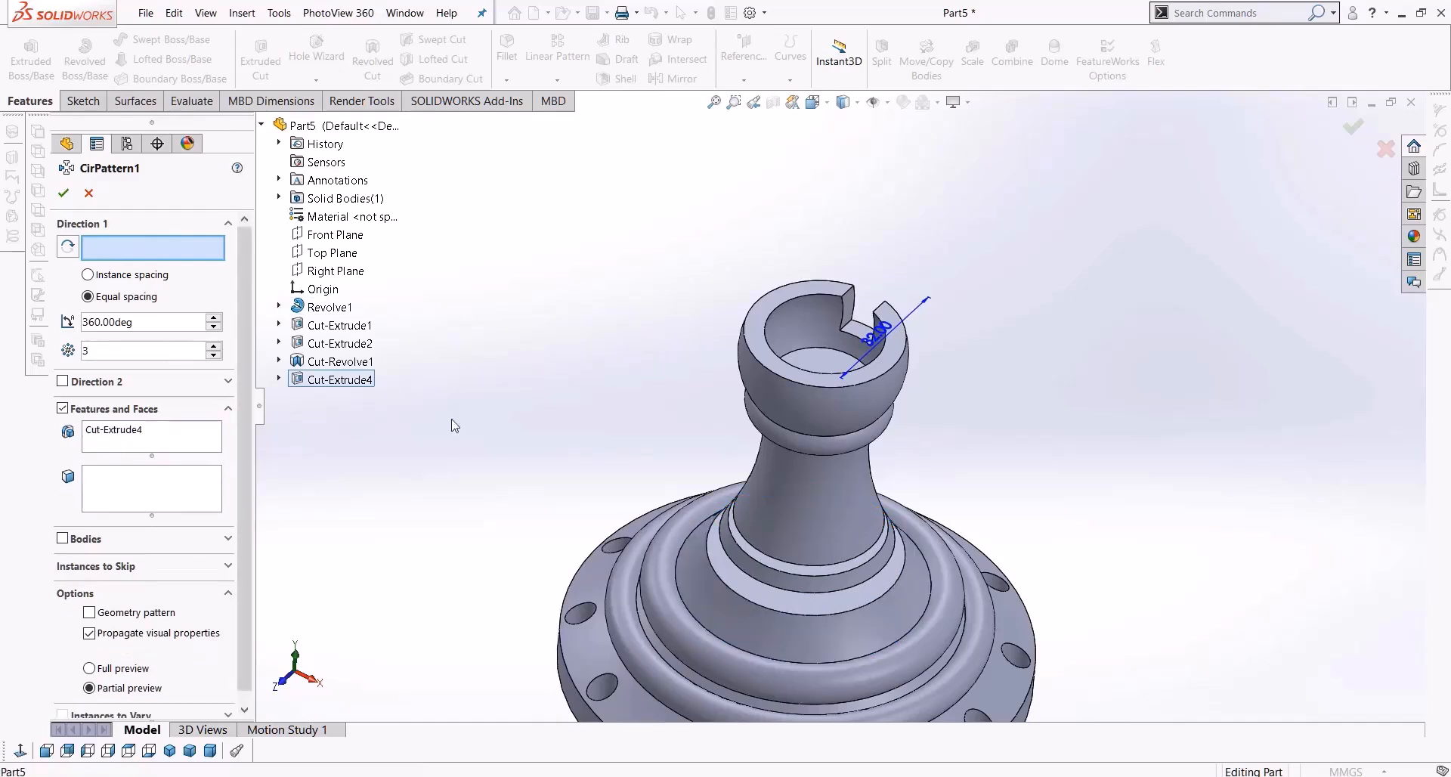
pyautogui.click(723, 592)
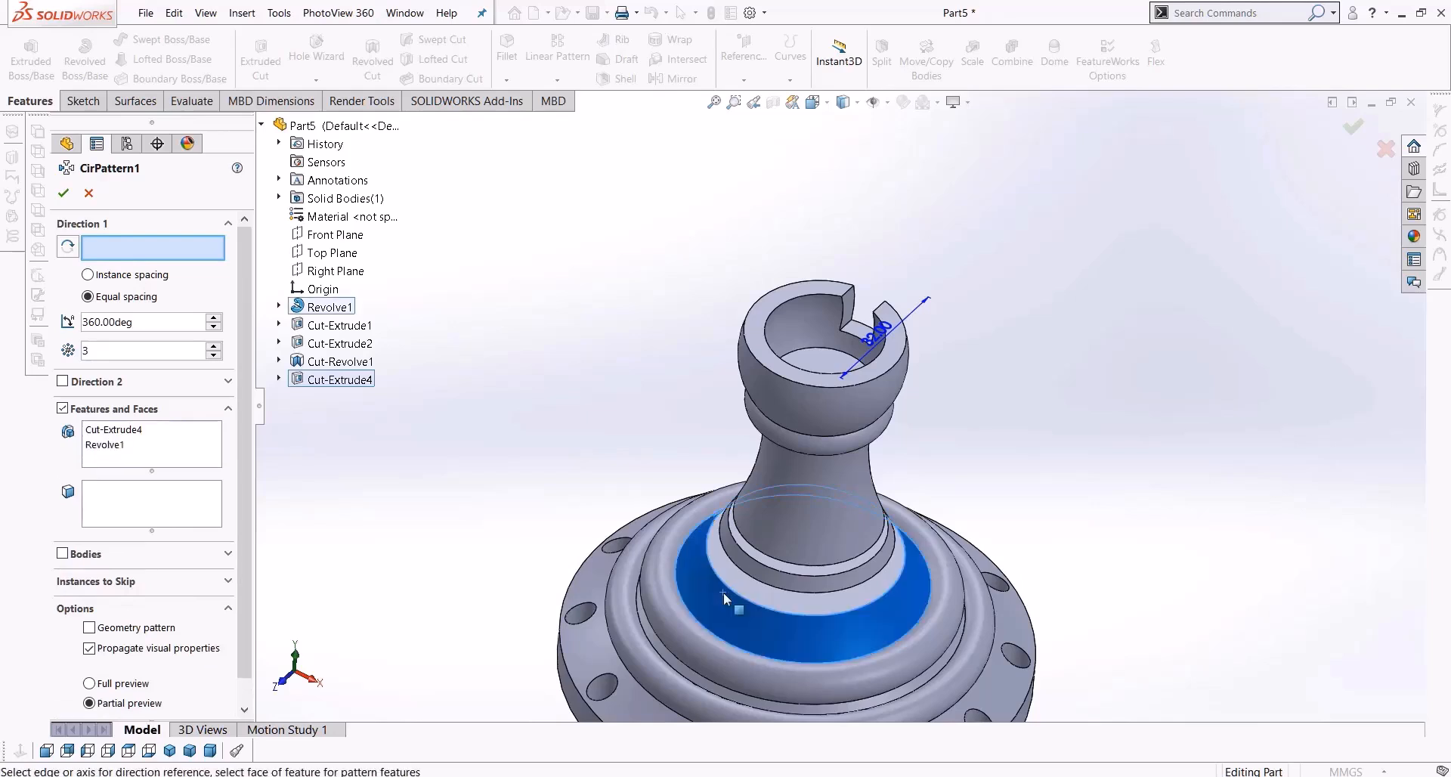
pyautogui.click(792, 504)
pyautogui.click(793, 505)
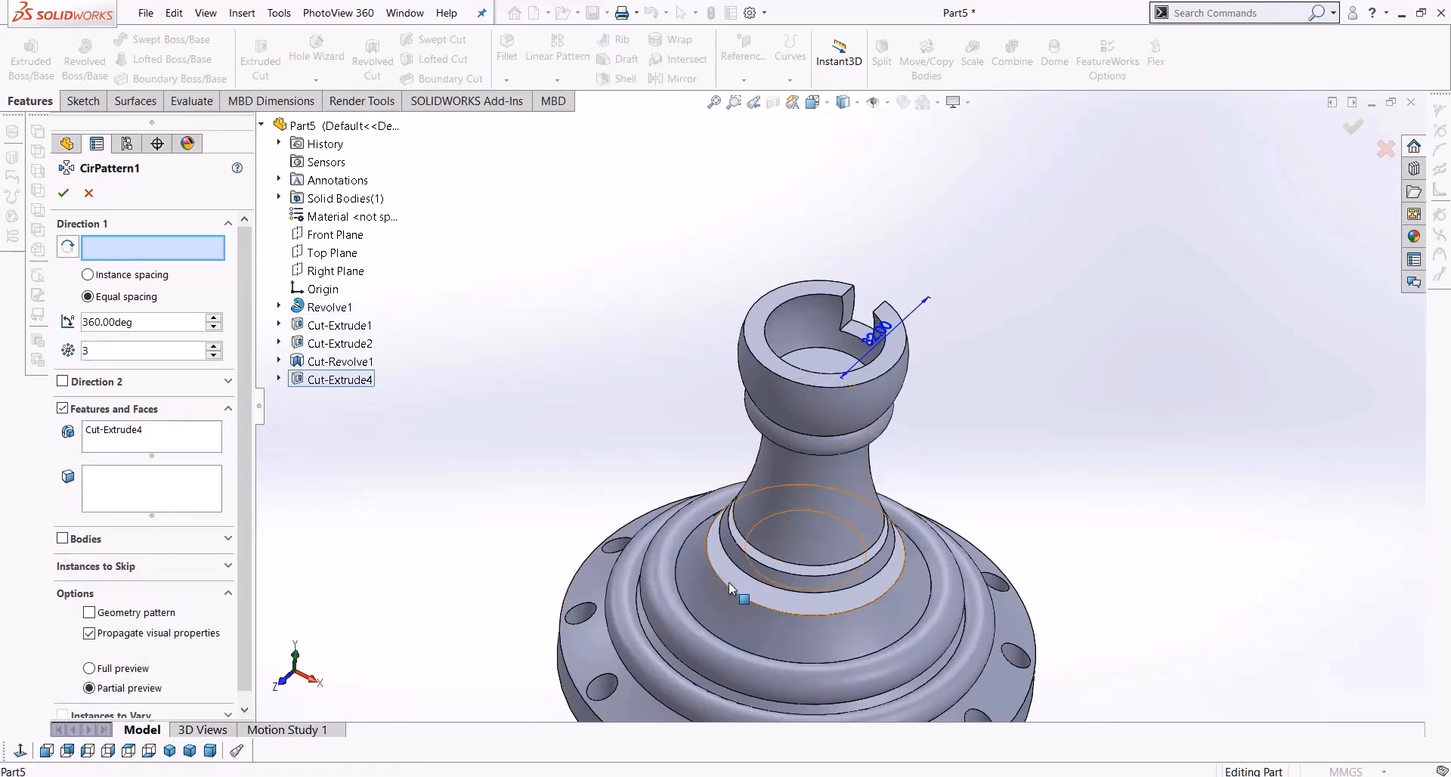
pyautogui.click(727, 583)
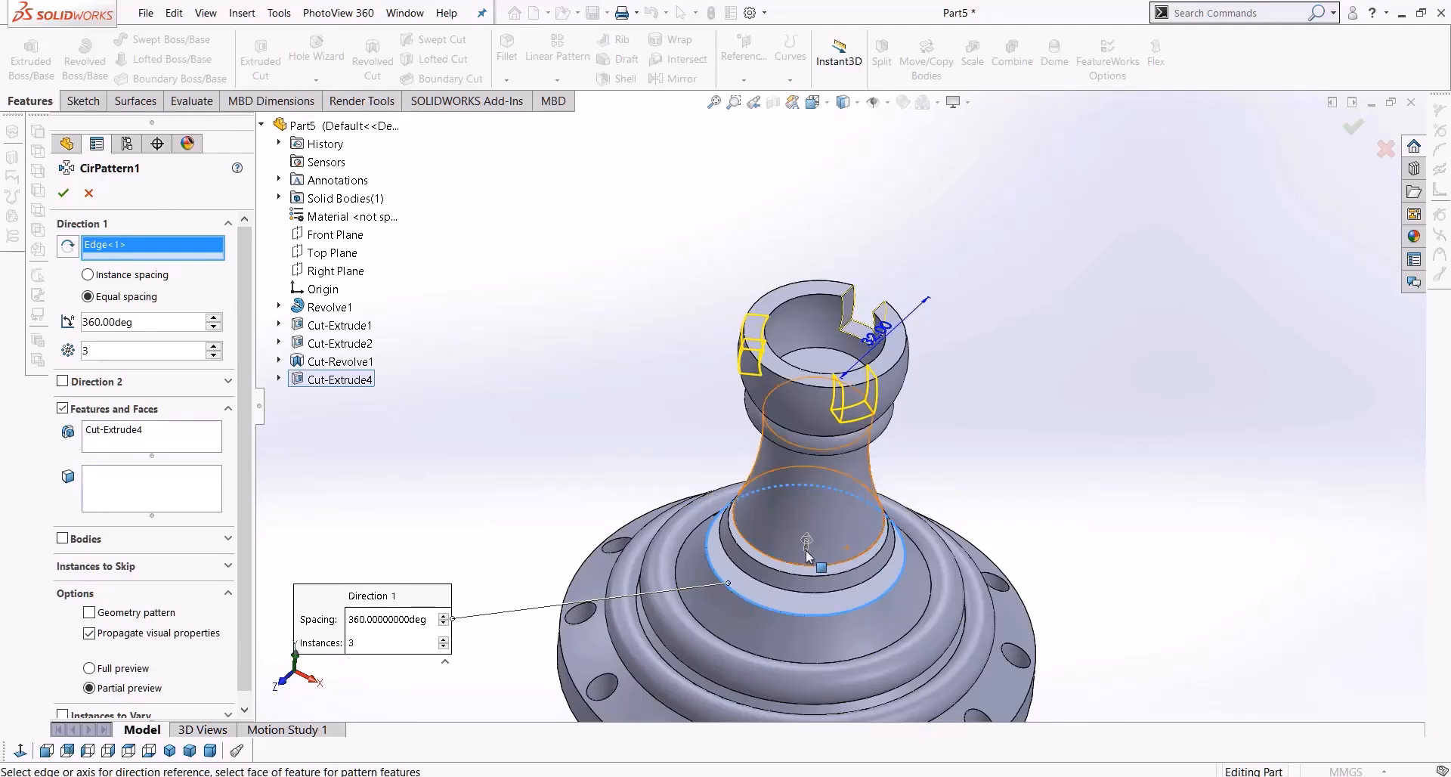
# Set the pattern to 6 equally spaced instances over 360° and create it
pyautogui.moveTo(915, 492); pyautogui.dragTo(916, 447, button='middle')
pyautogui.moveTo(1009, 377); pyautogui.dragTo(999, 465, button='middle')
pyautogui.click(214, 347)
pyautogui.click(214, 347)
pyautogui.click(214, 347)
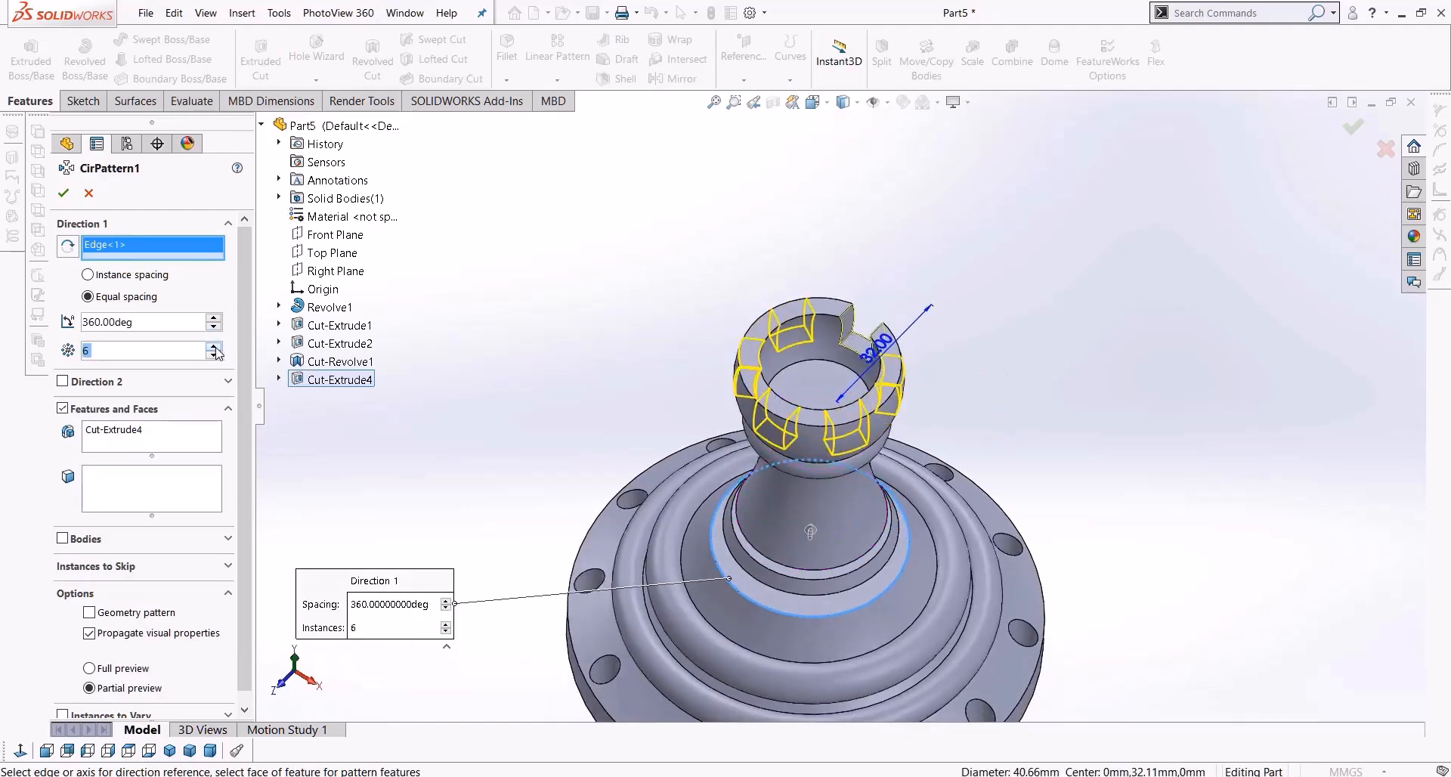
pyautogui.click(62, 194)
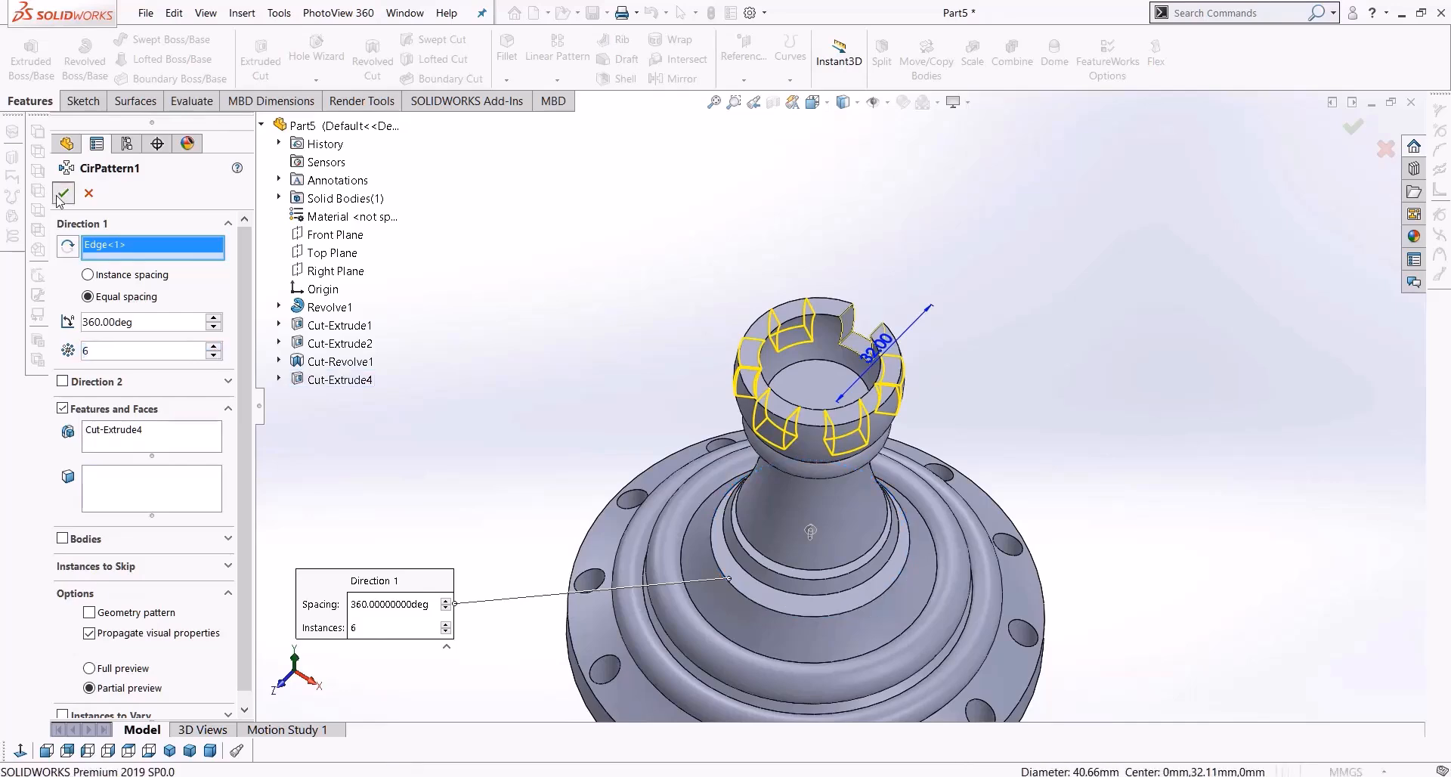
# Sketch a circle of about 4.2 mm radius on the Front Plane, centered on the vertical axis at about 54.5 mm height on the column
pyautogui.moveTo(498, 337); pyautogui.dragTo(836, 204, button='middle')
pyautogui.scroll(5, 773, 227)
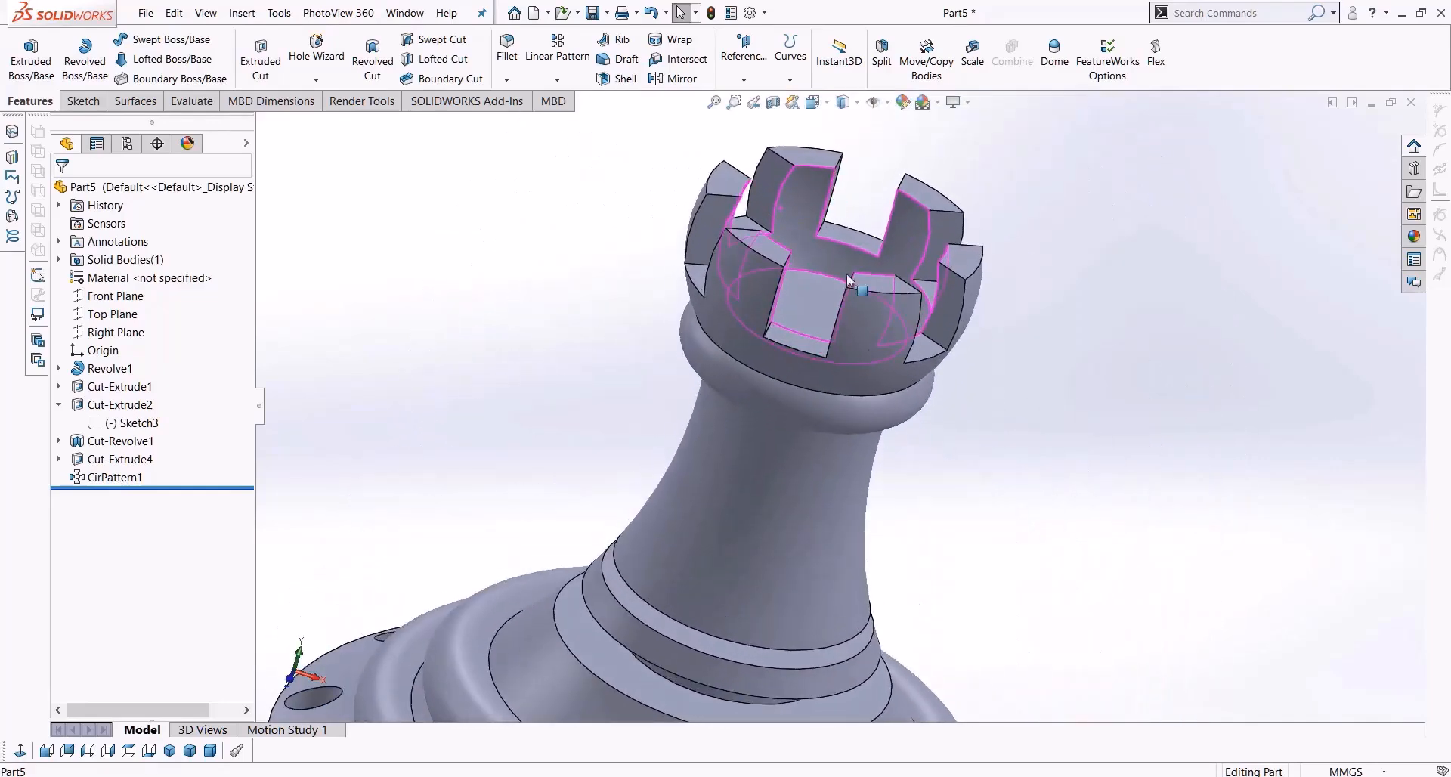
pyautogui.moveTo(992, 374); pyautogui.dragTo(956, 390, button='middle')
pyautogui.scroll(5, 956, 396)
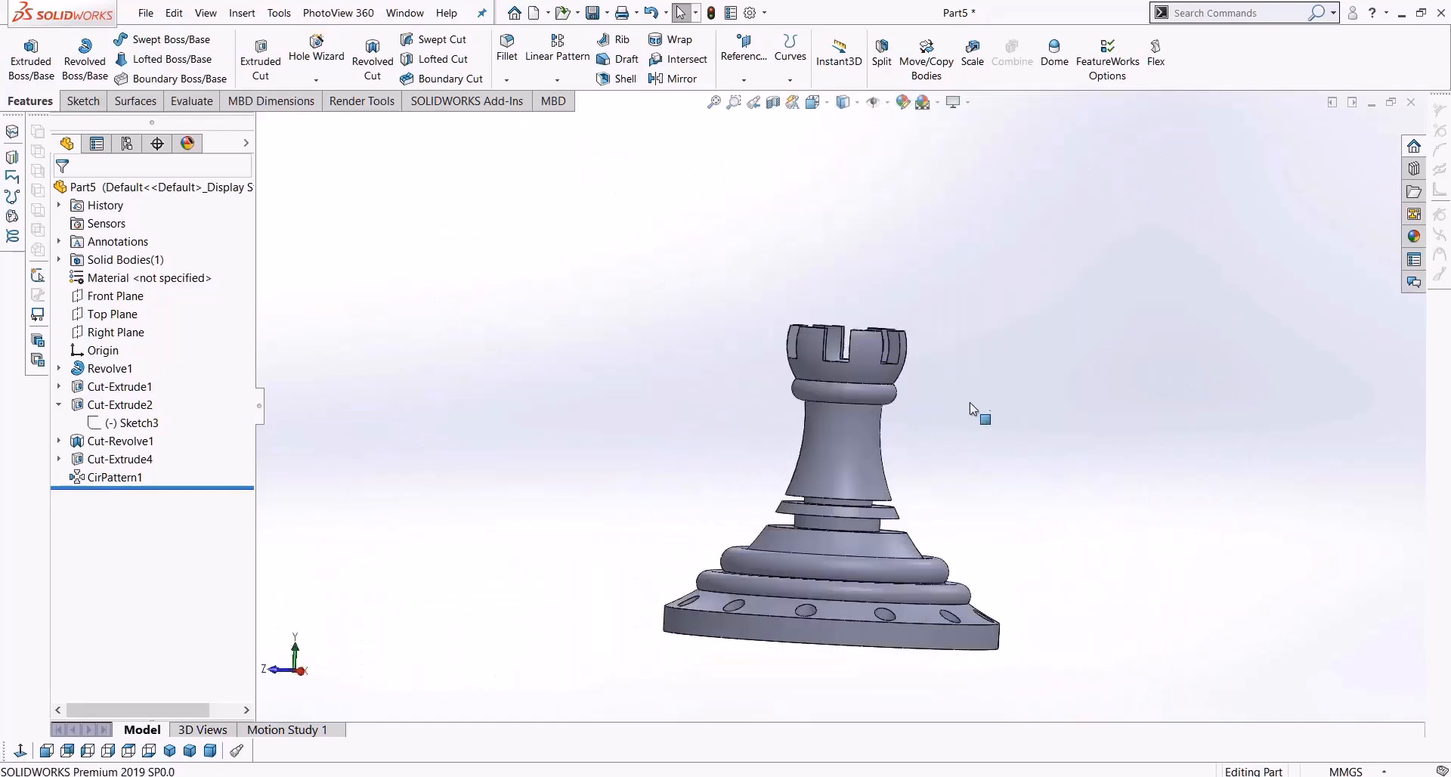
pyautogui.moveTo(1026, 426); pyautogui.dragTo(964, 501, button='middle')
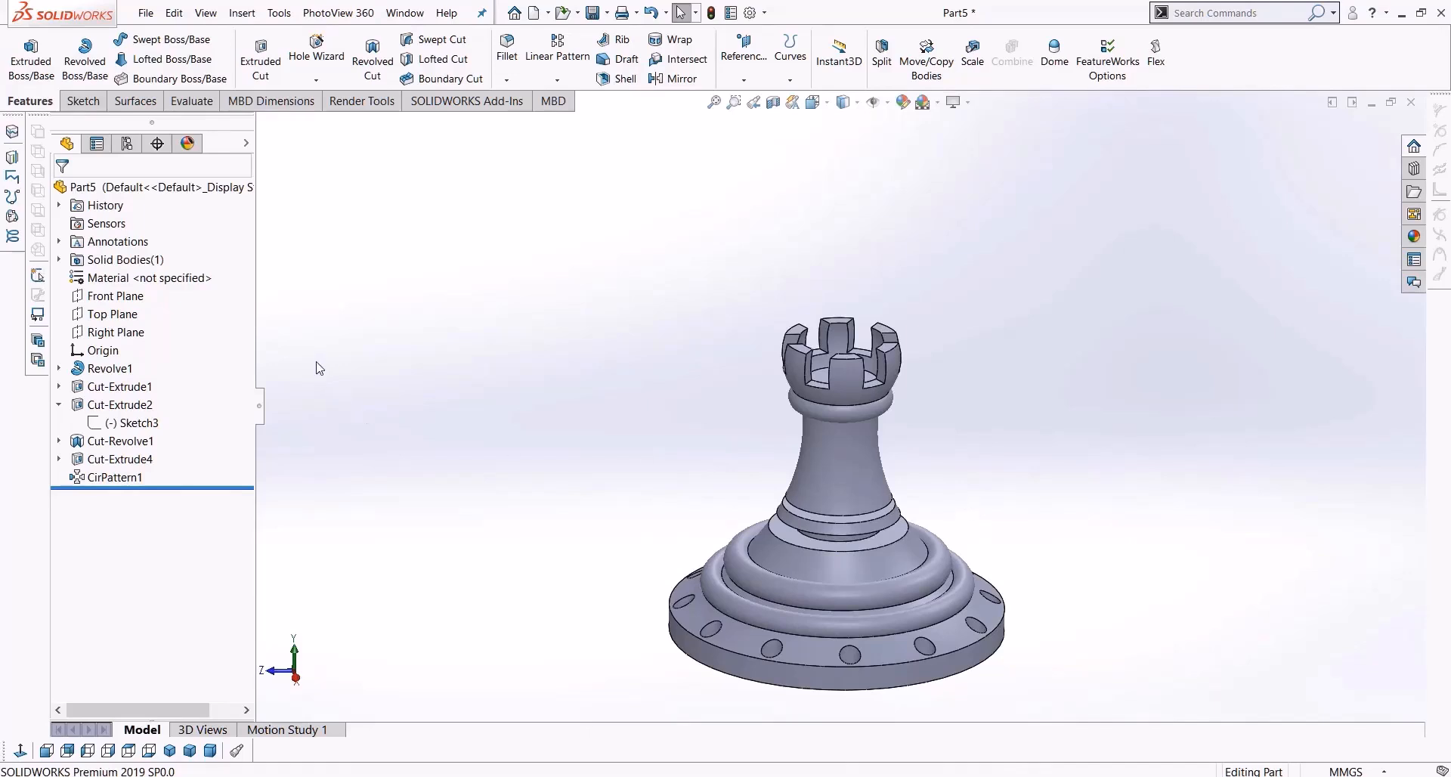
pyautogui.click(114, 296)
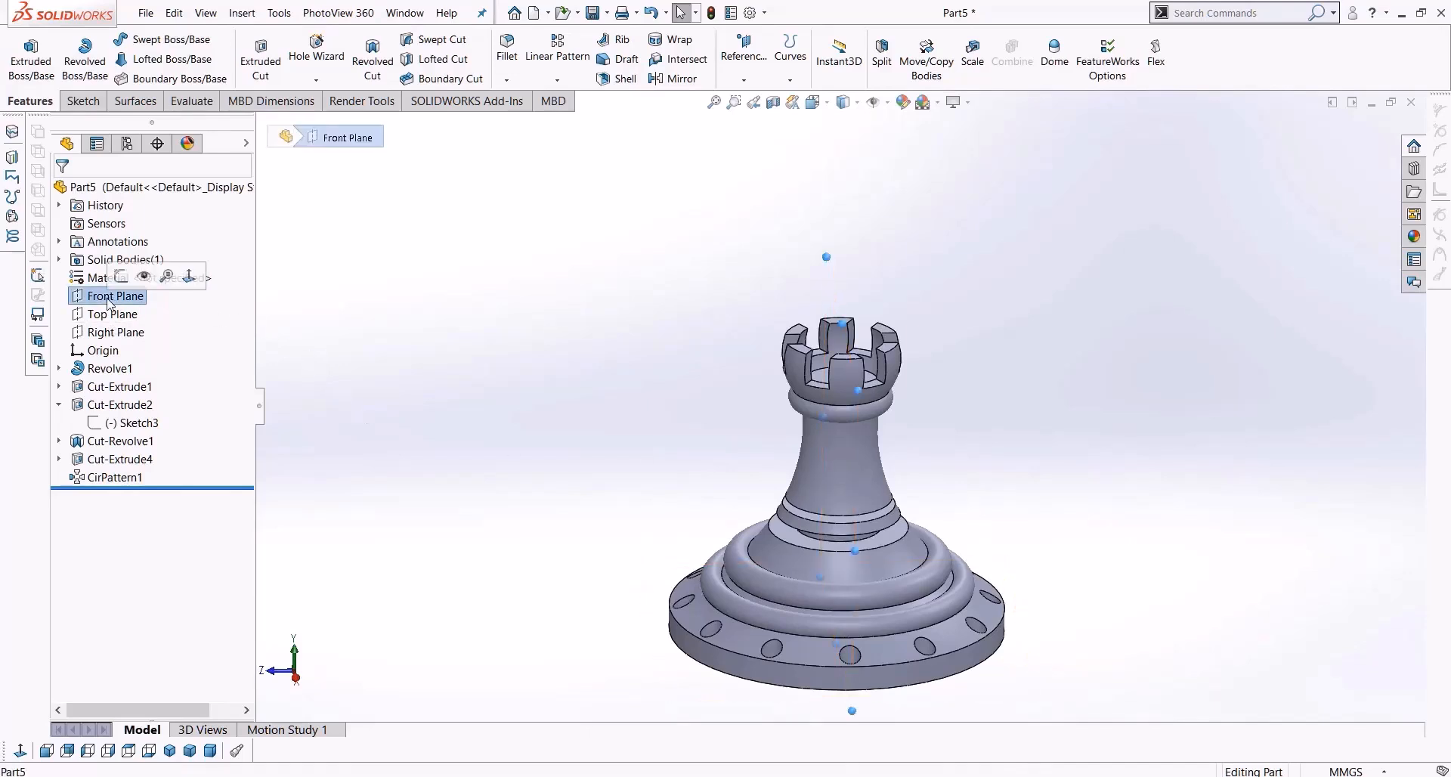
pyautogui.click(21, 752)
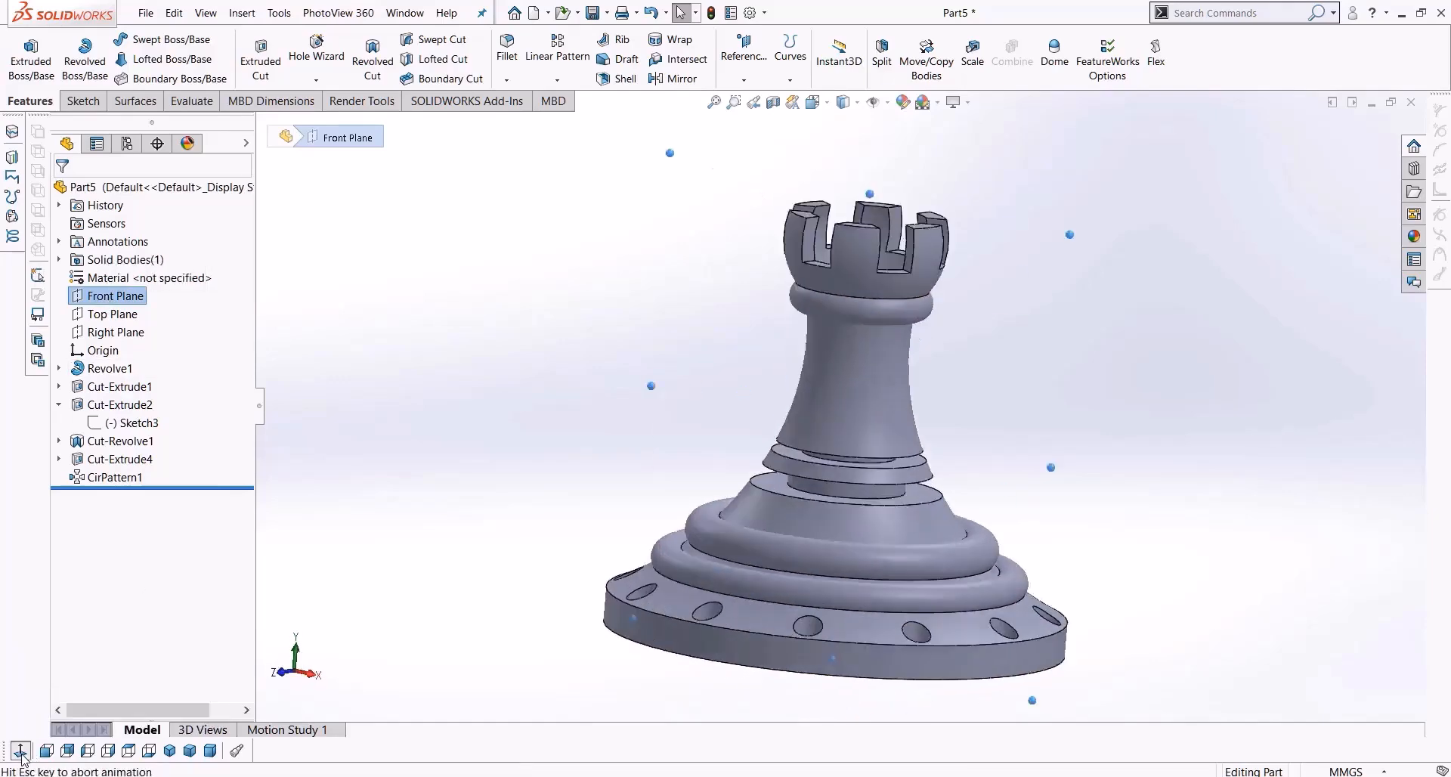
pyautogui.click(82, 101)
pyautogui.click(173, 38)
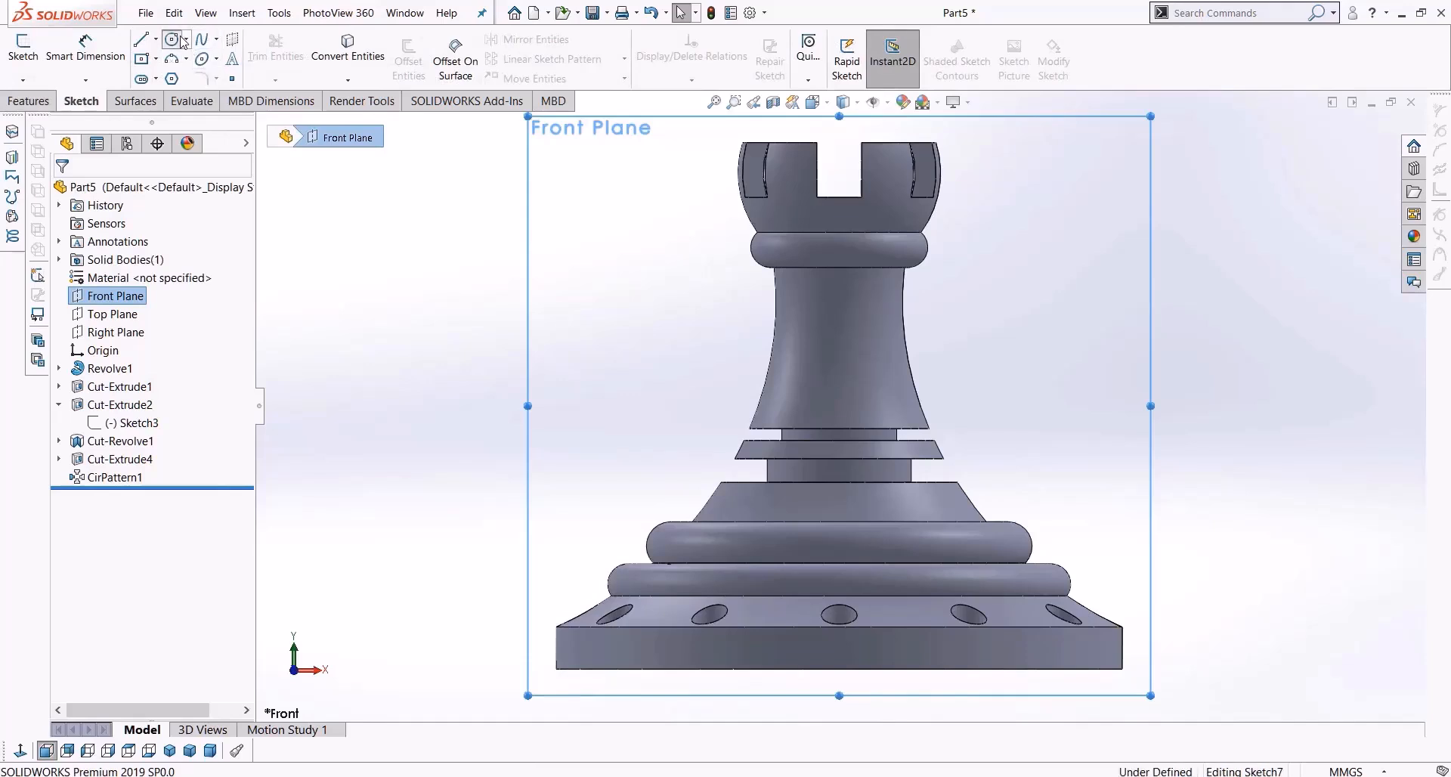
pyautogui.click(839, 353)
pyautogui.click(854, 389)
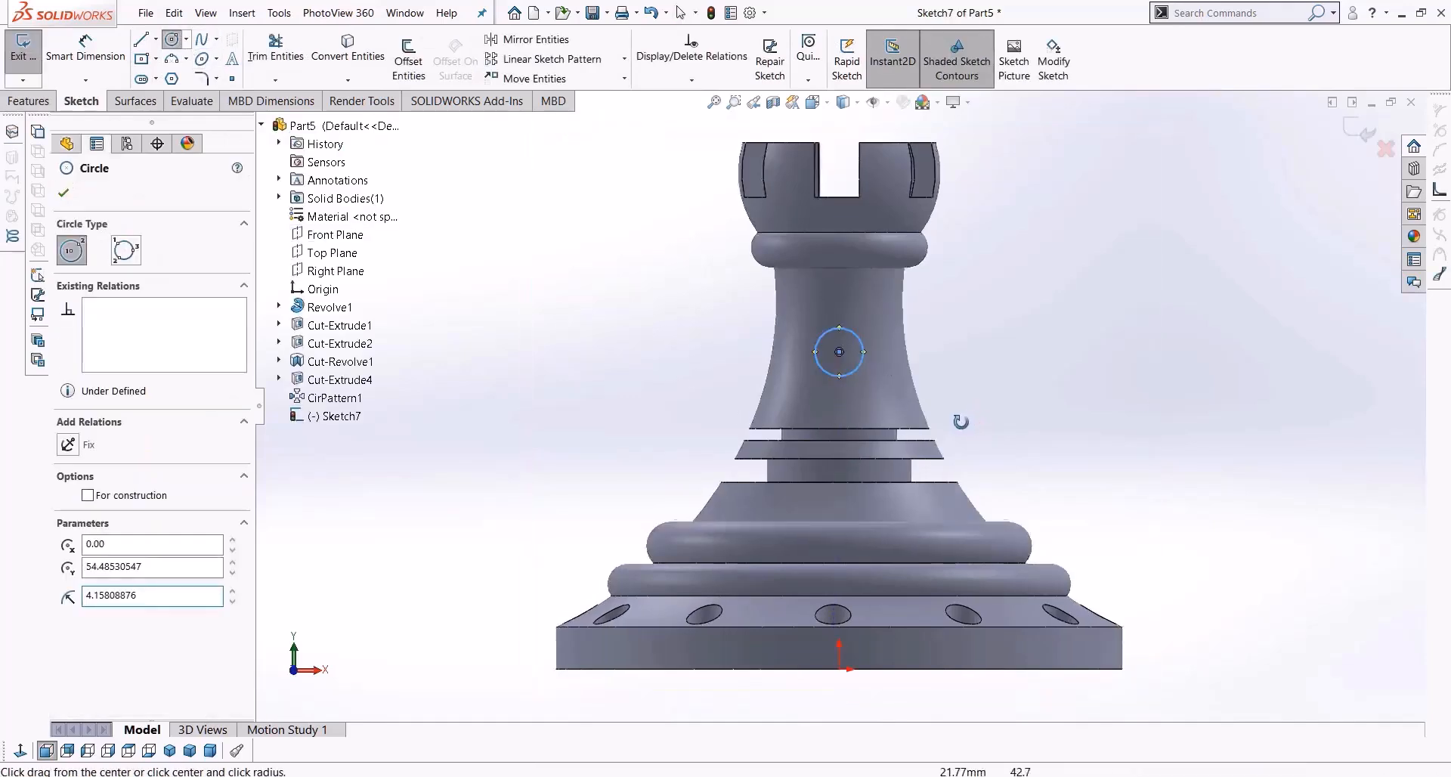
pyautogui.hotkey('ctrl', '7')
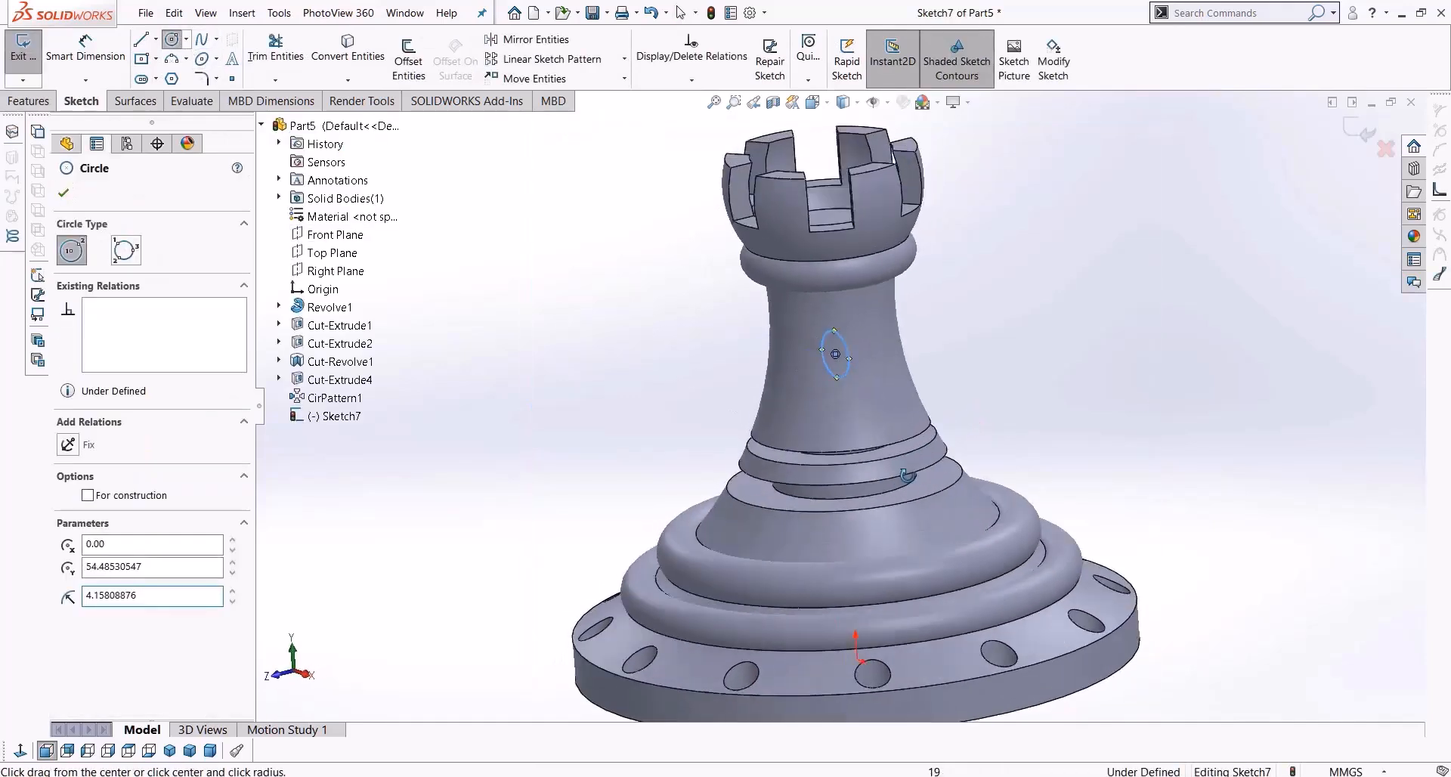
# Extrude the column circle as a 14 mm blind boss merged with the rook's body
pyautogui.click(29, 101)
pyautogui.click(270, 64)
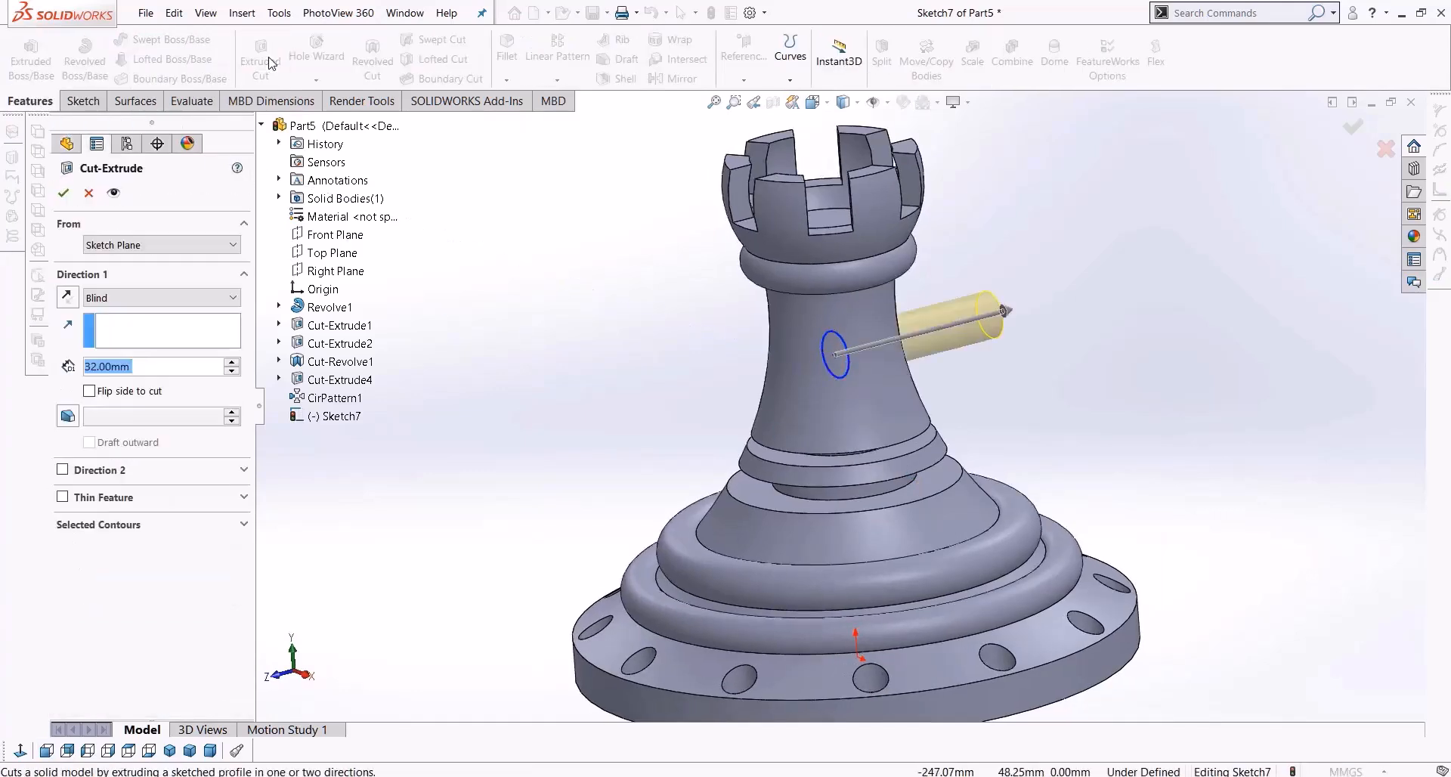
pyautogui.click(89, 193)
pyautogui.click(31, 55)
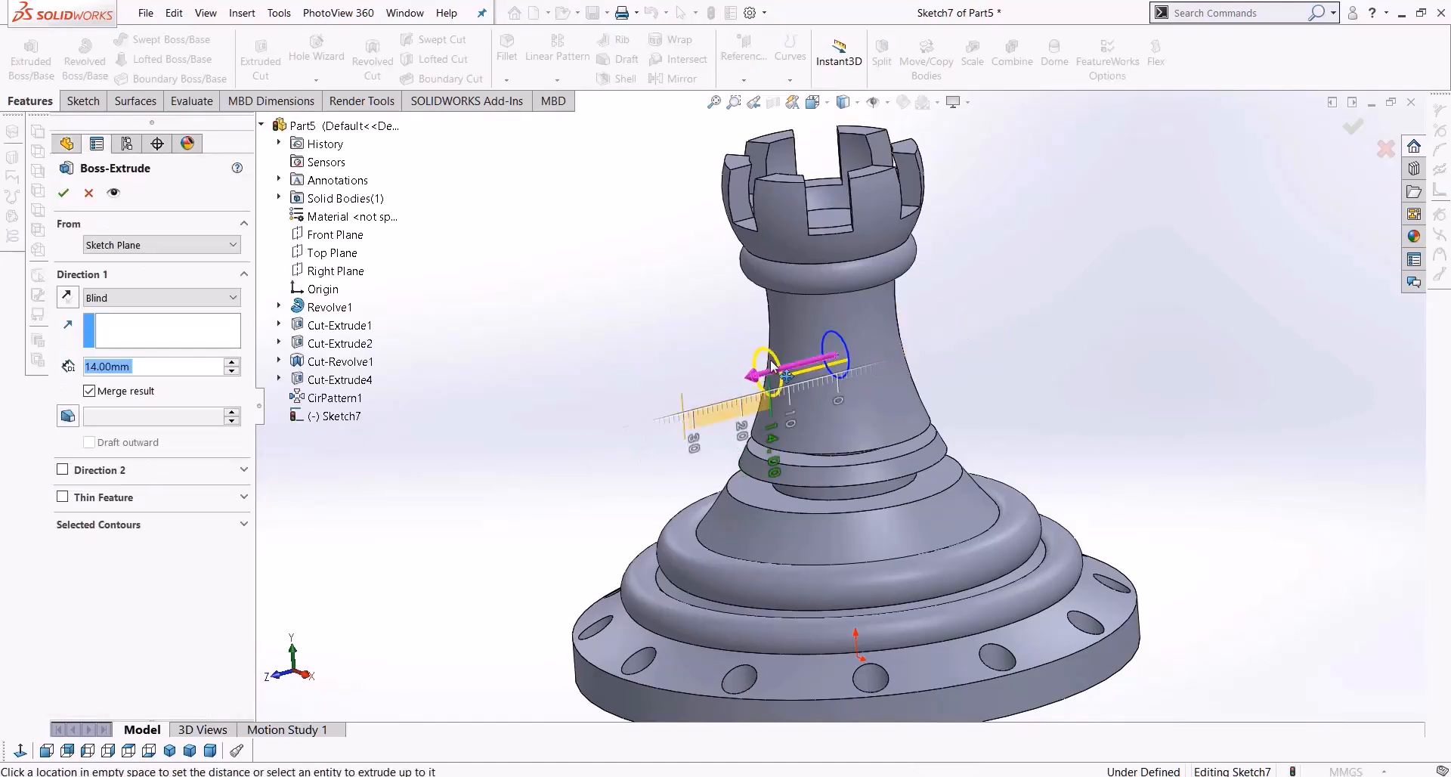
pyautogui.moveTo(763, 368); pyautogui.dragTo(797, 402)
pyautogui.scroll(-3, 796, 402)
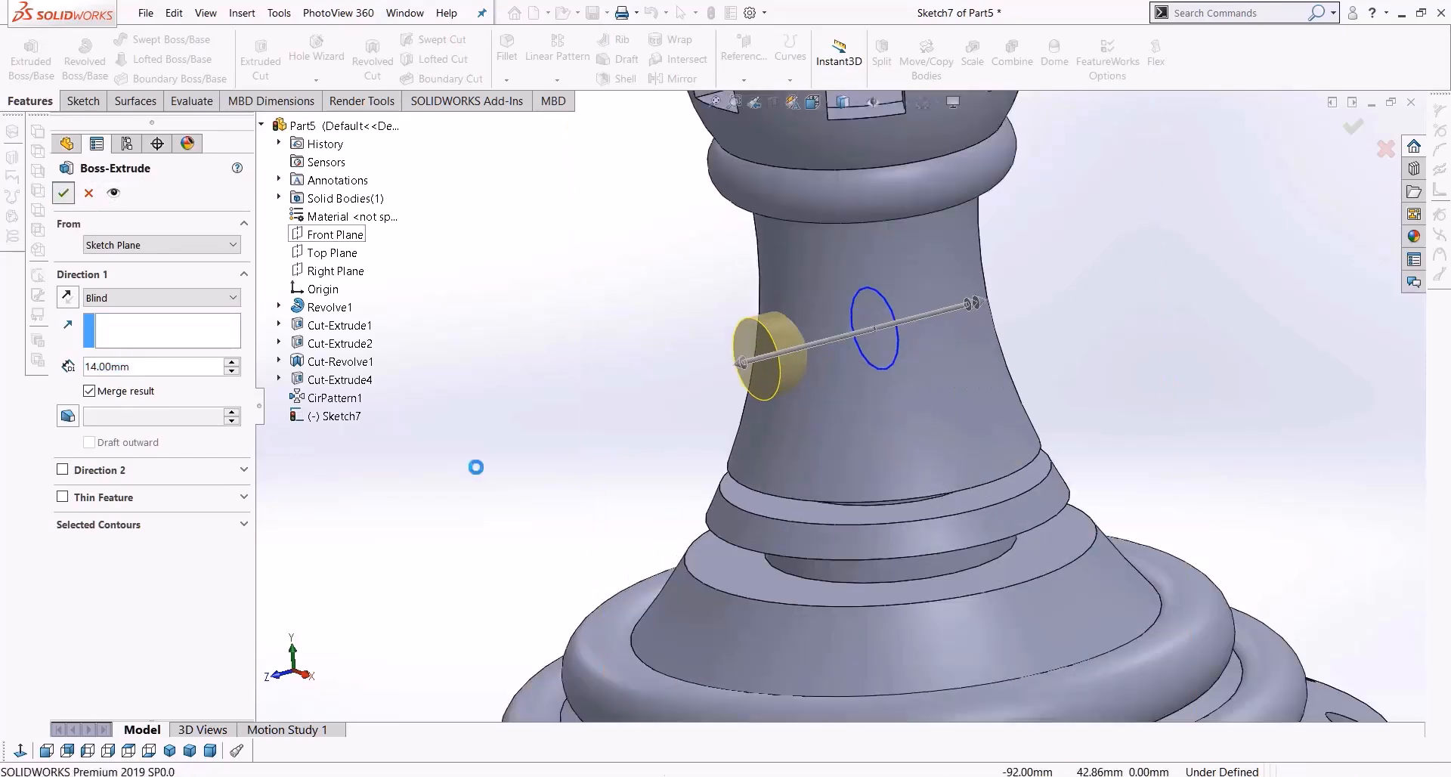
pyautogui.click(63, 192)
# Set up a circular pattern of the column boss about the outer circular edge on top of the conical base section
pyautogui.moveTo(587, 378); pyautogui.dragTo(690, 292, button='middle')
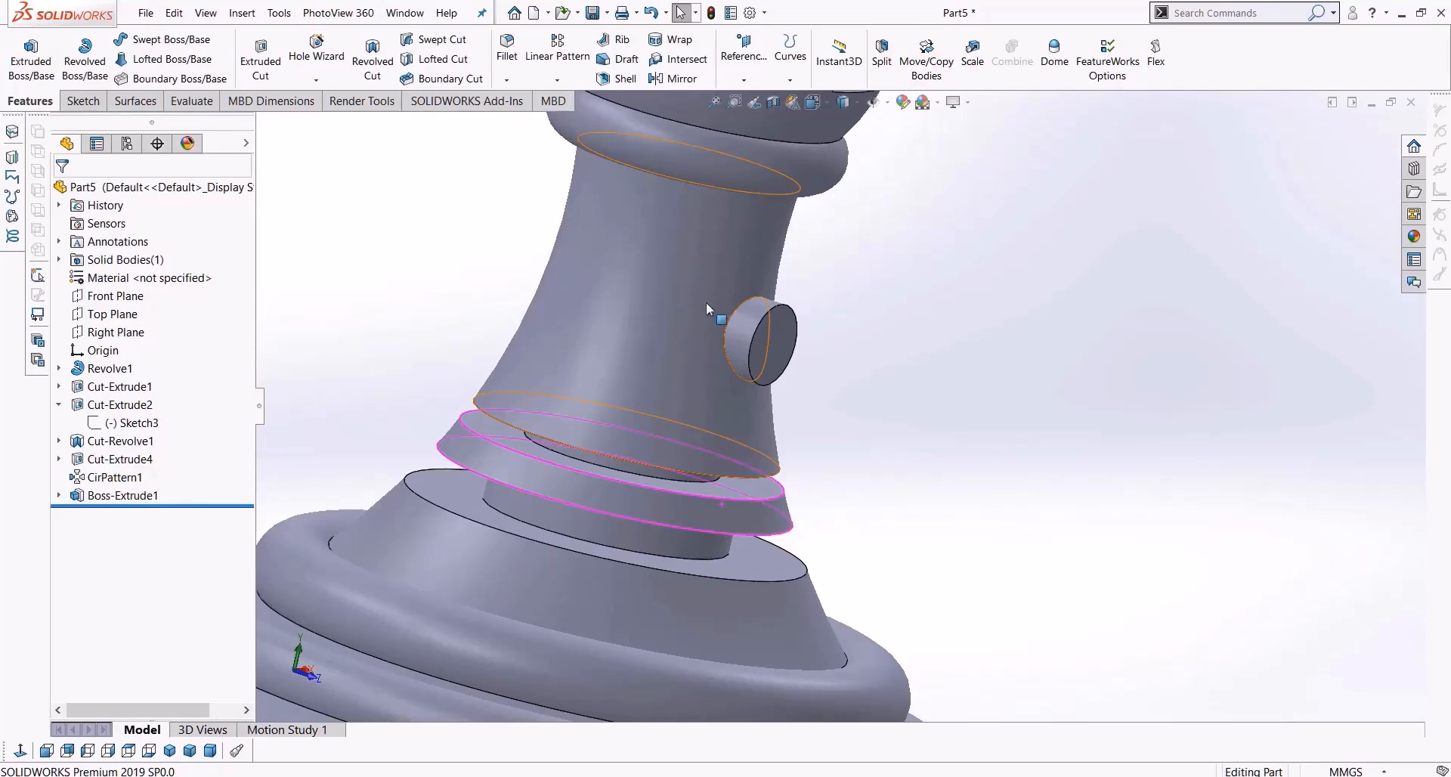
pyautogui.click(557, 79)
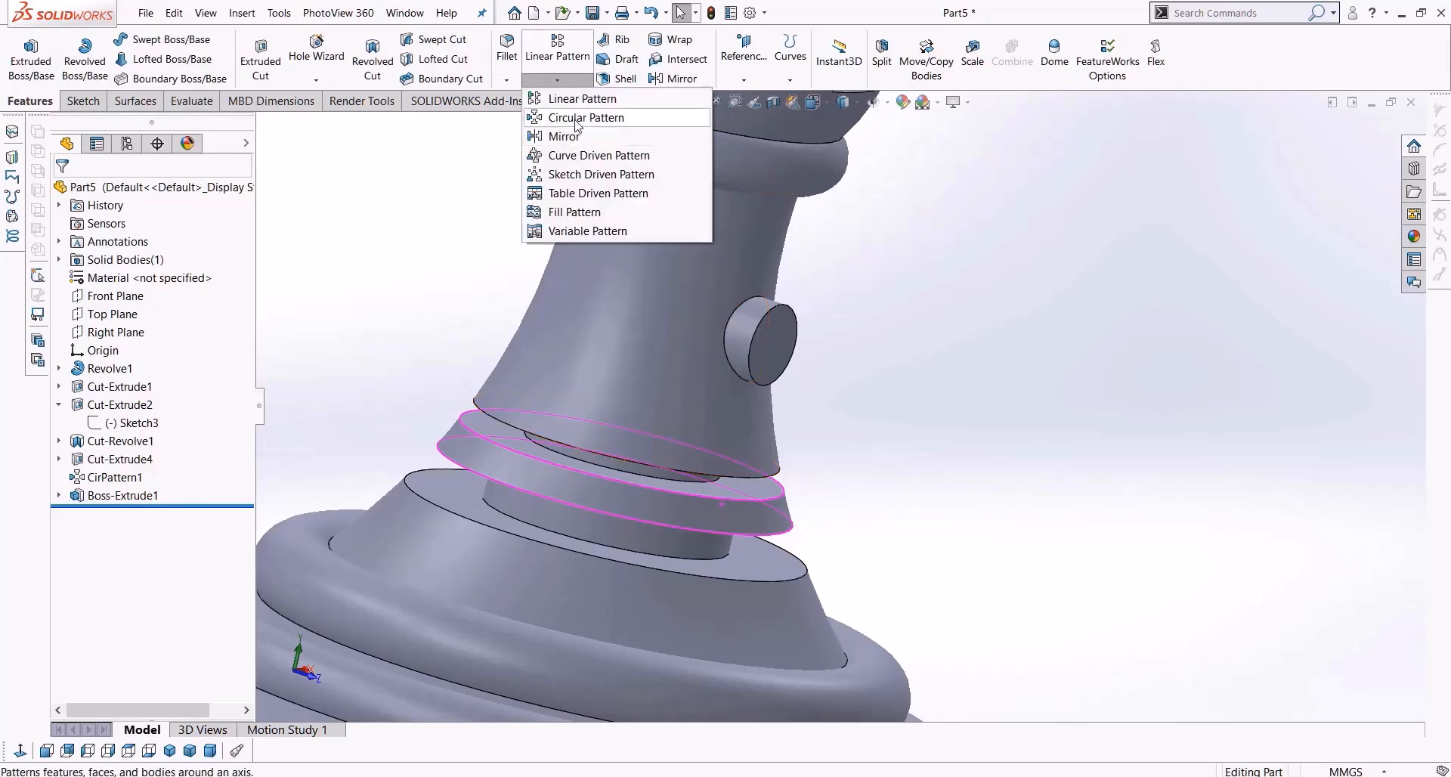
pyautogui.click(571, 118)
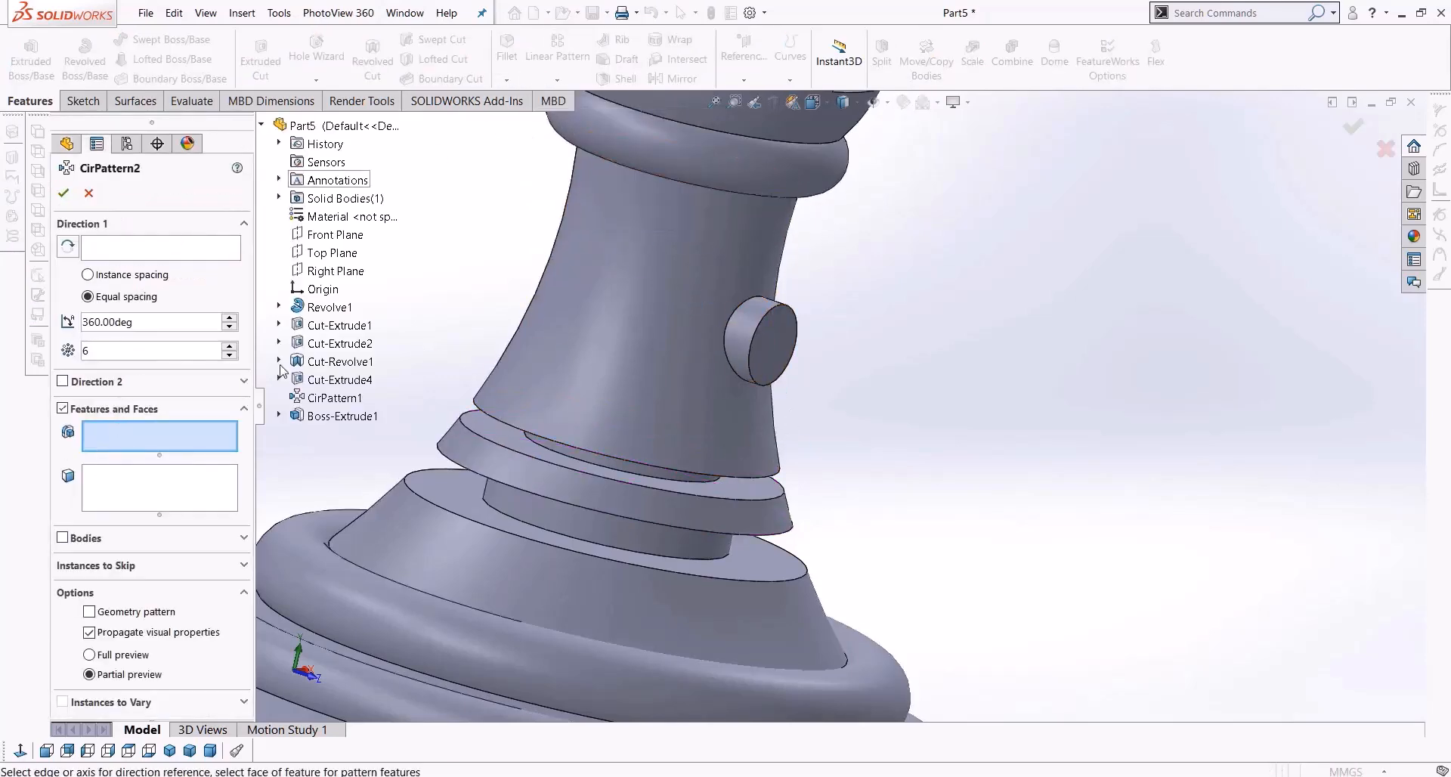
pyautogui.click(747, 342)
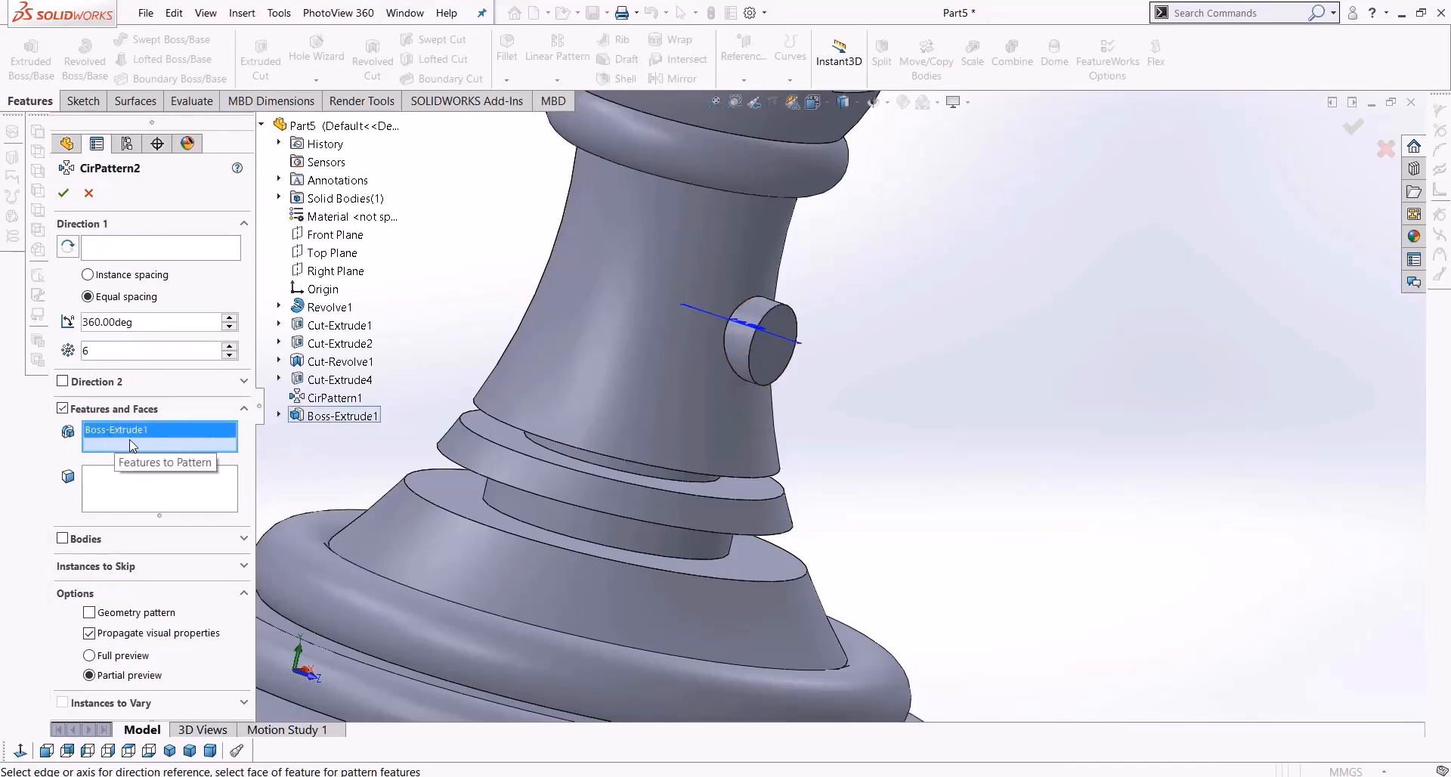
pyautogui.click(150, 252)
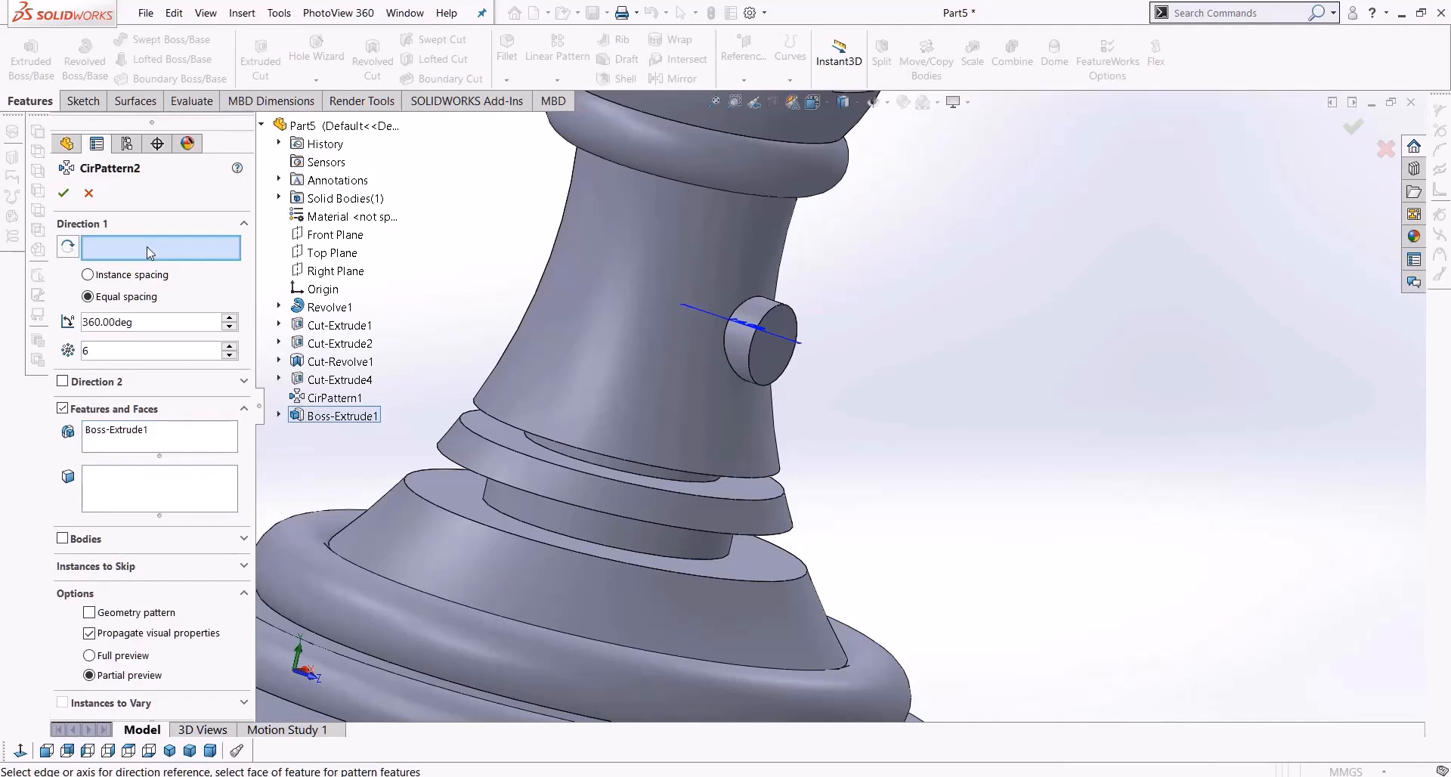
pyautogui.click(459, 513)
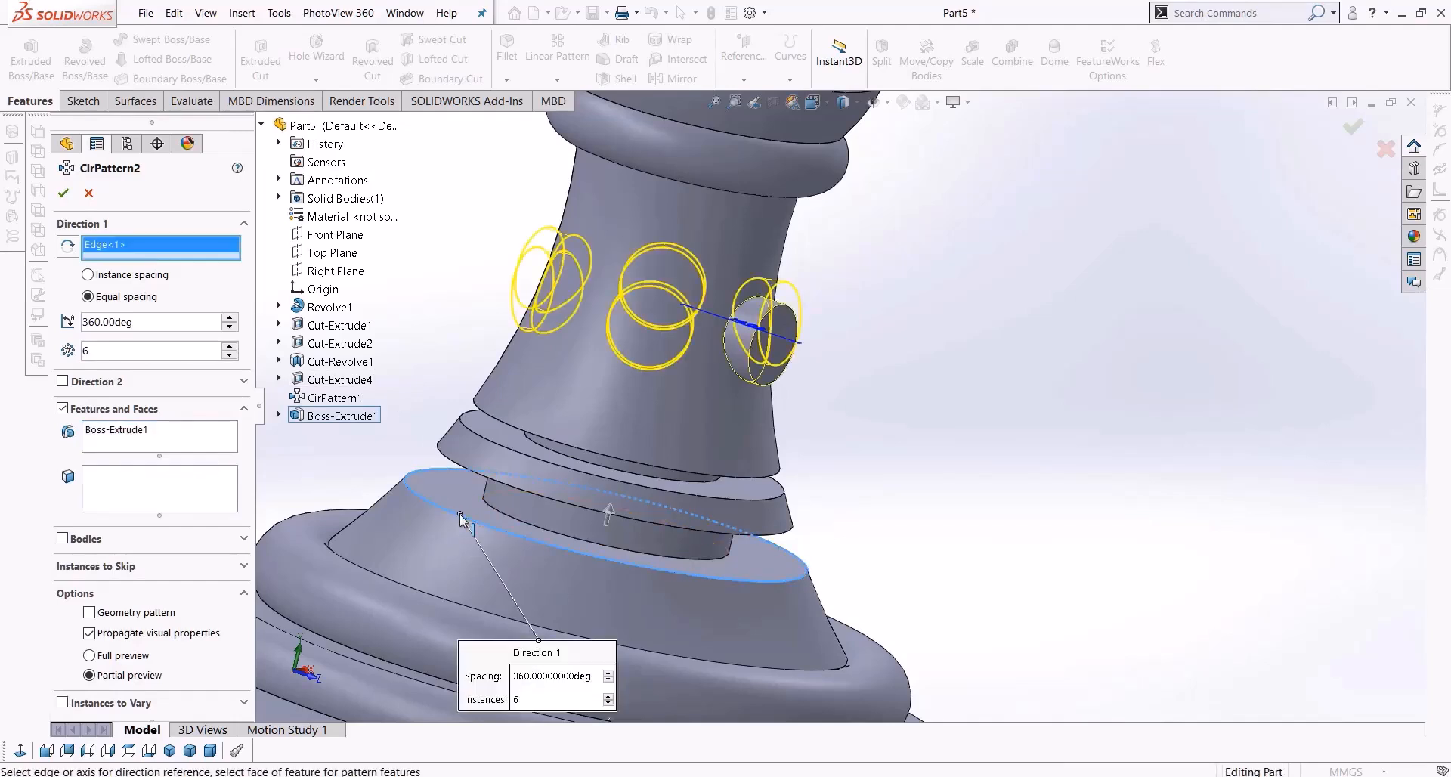
# Set the boss pattern to 4 equally spaced instances over 360° and create it
pyautogui.moveTo(670, 396); pyautogui.dragTo(614, 429, button='middle')
pyautogui.click(229, 355)
pyautogui.click(230, 355)
pyautogui.click(63, 194)
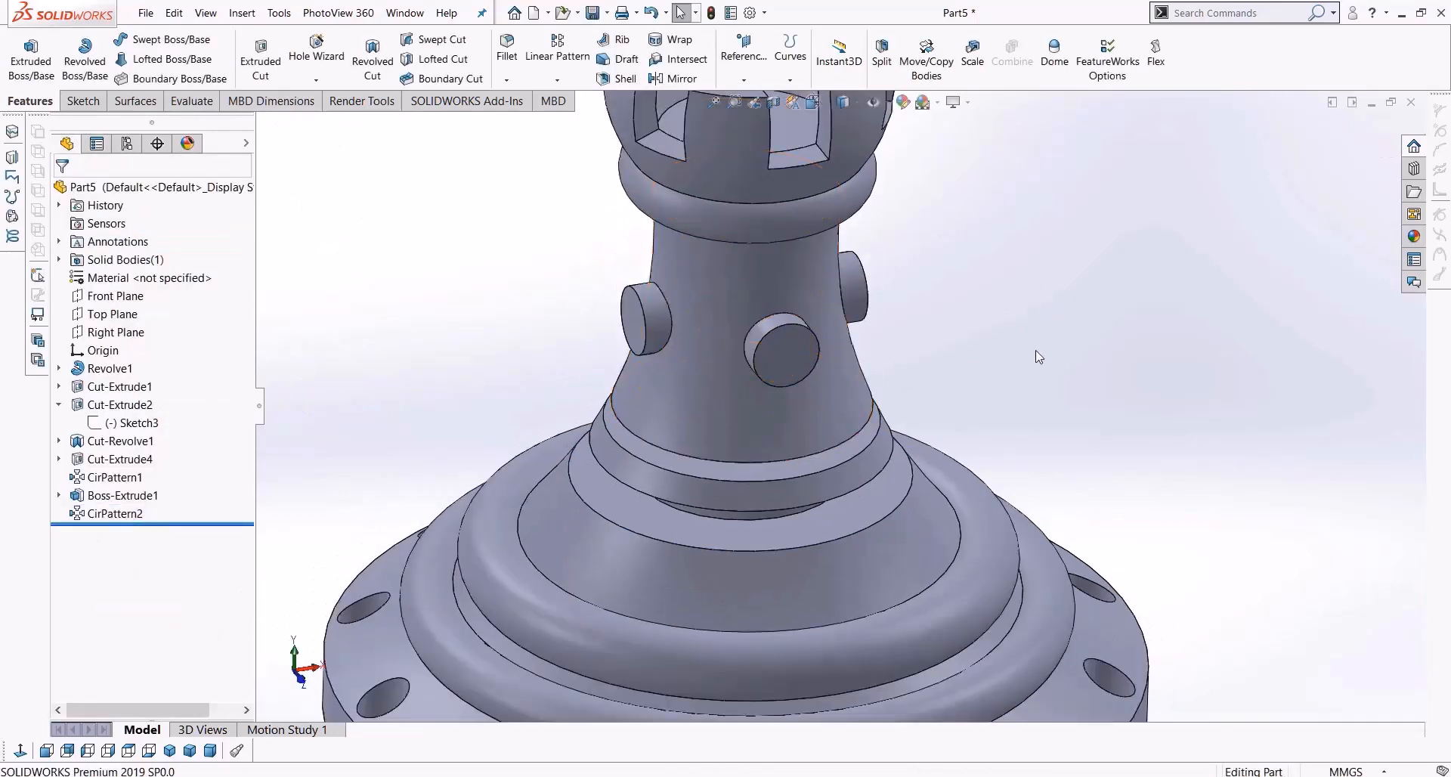
# Switch the display to Hidden Lines Visible and examine how the patterned bosses sit in the column
pyautogui.click(1039, 357)
pyautogui.scroll(5, 1039, 356)
pyautogui.moveTo(1000, 391); pyautogui.dragTo(937, 385, button='middle')
pyautogui.click(845, 104)
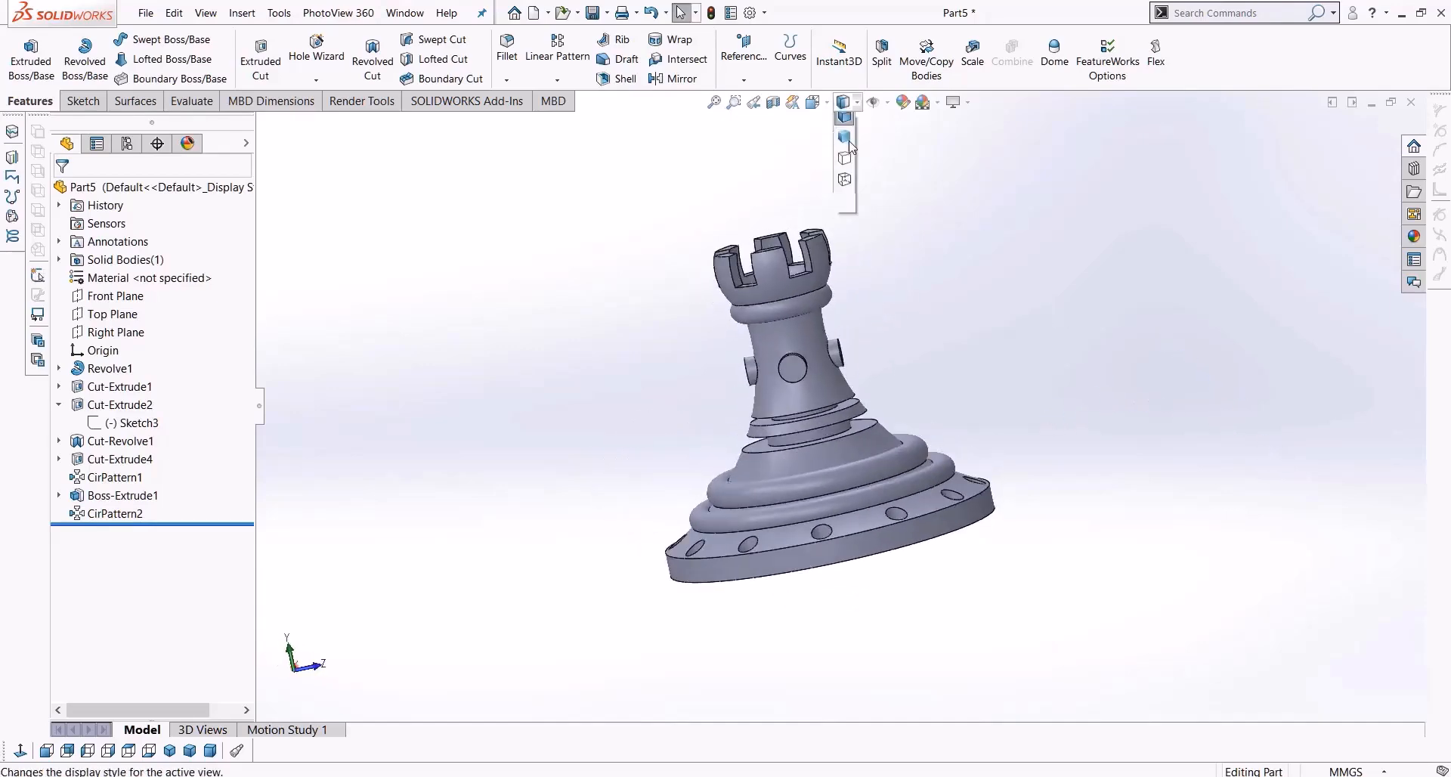
pyautogui.click(846, 189)
pyautogui.scroll(-5, 834, 340)
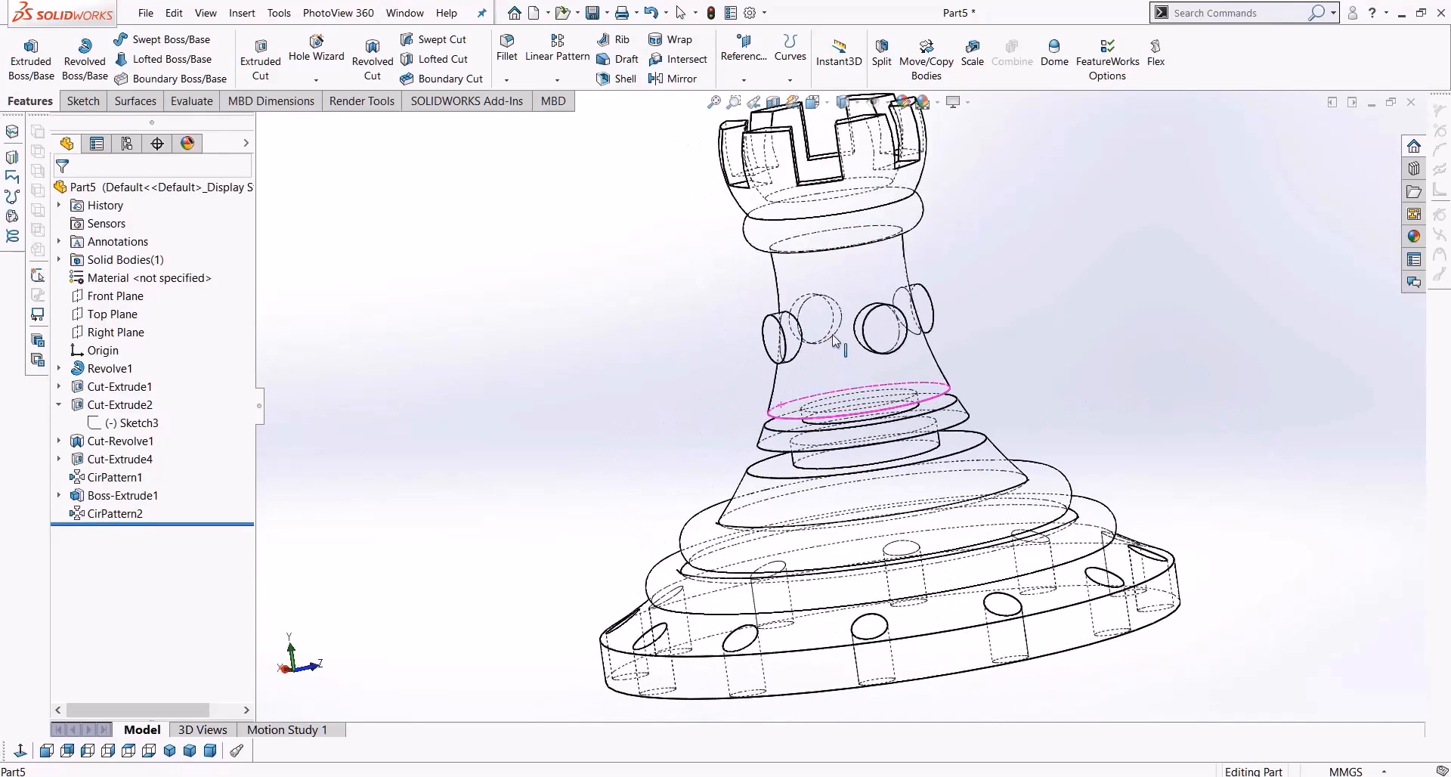
pyautogui.scroll(-6, 832, 337)
pyautogui.moveTo(858, 378); pyautogui.dragTo(894, 420, button='middle')
pyautogui.scroll(3, 926, 340)
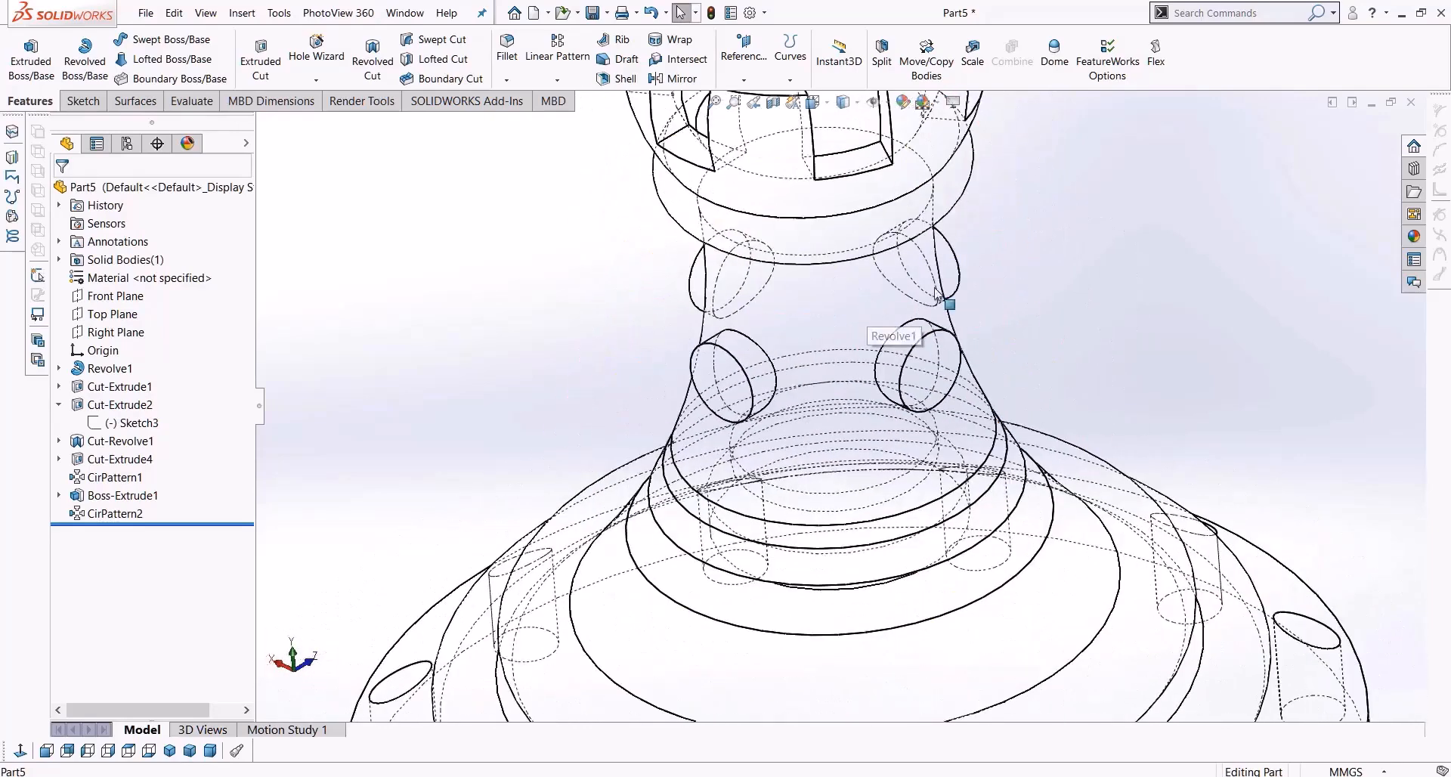
pyautogui.moveTo(928, 337); pyautogui.dragTo(948, 404, button='middle')
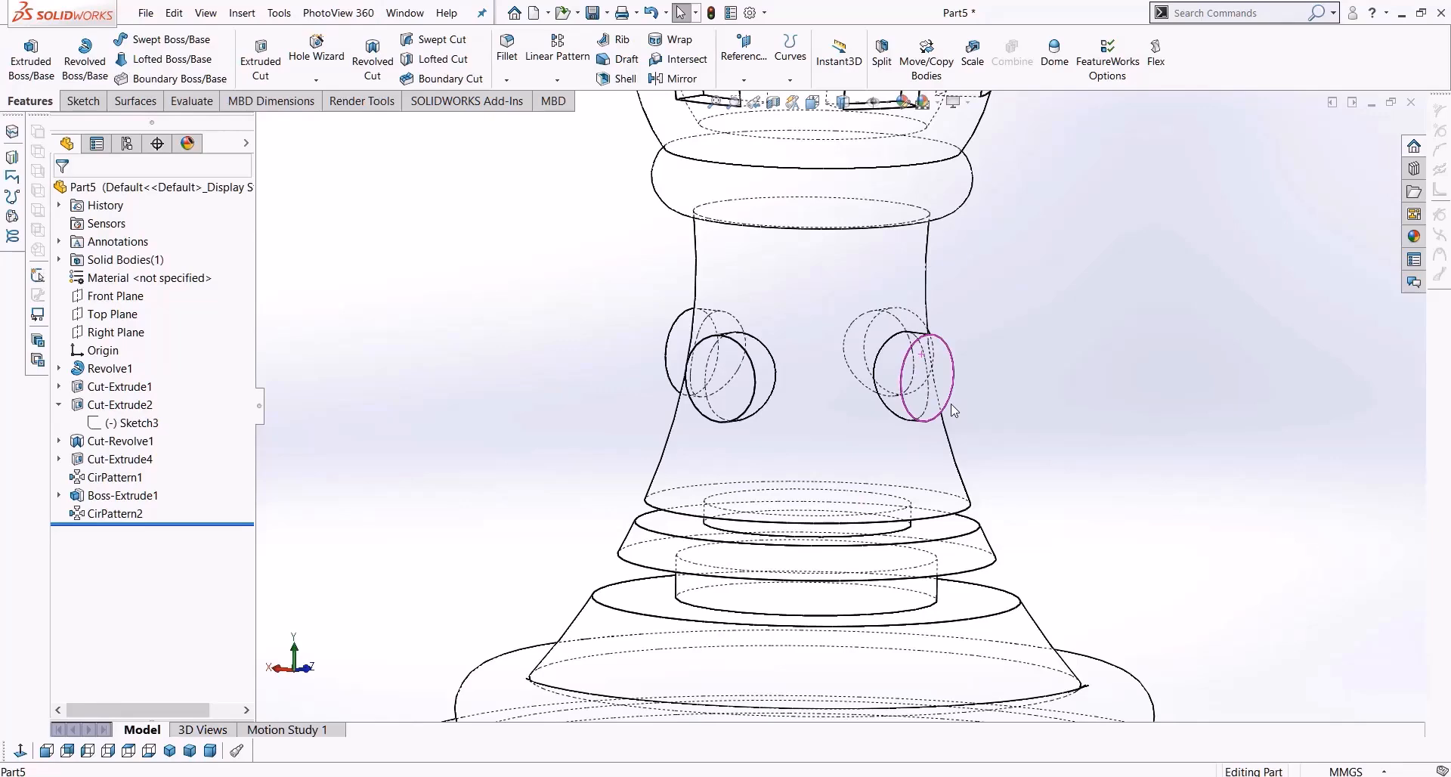
pyautogui.scroll(5, 1013, 388)
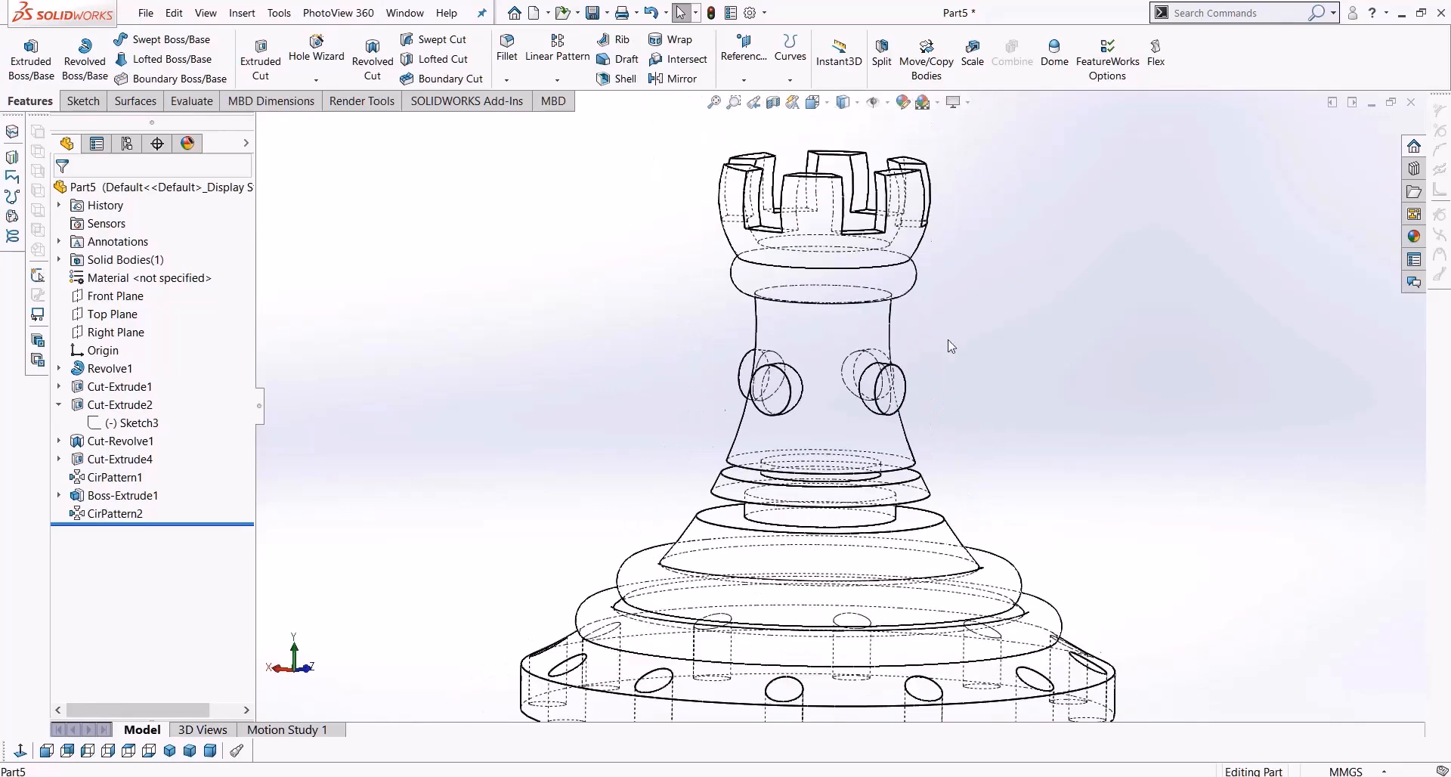
# Restore the Shaded With Edges display and examine the whole rook from several sides
pyautogui.click(843, 102)
pyautogui.click(844, 123)
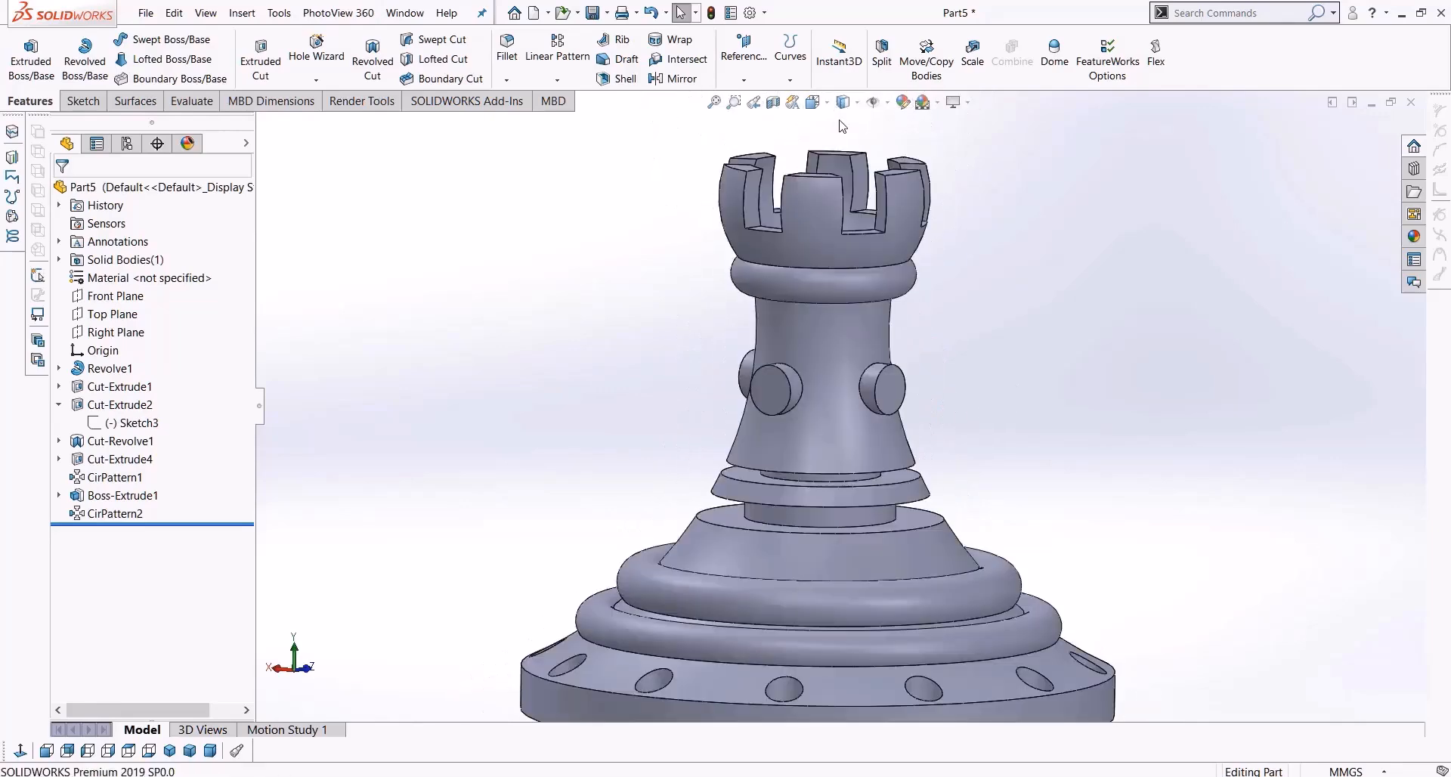
pyautogui.press('f')
pyautogui.moveTo(1008, 317); pyautogui.dragTo(991, 364, button='middle')
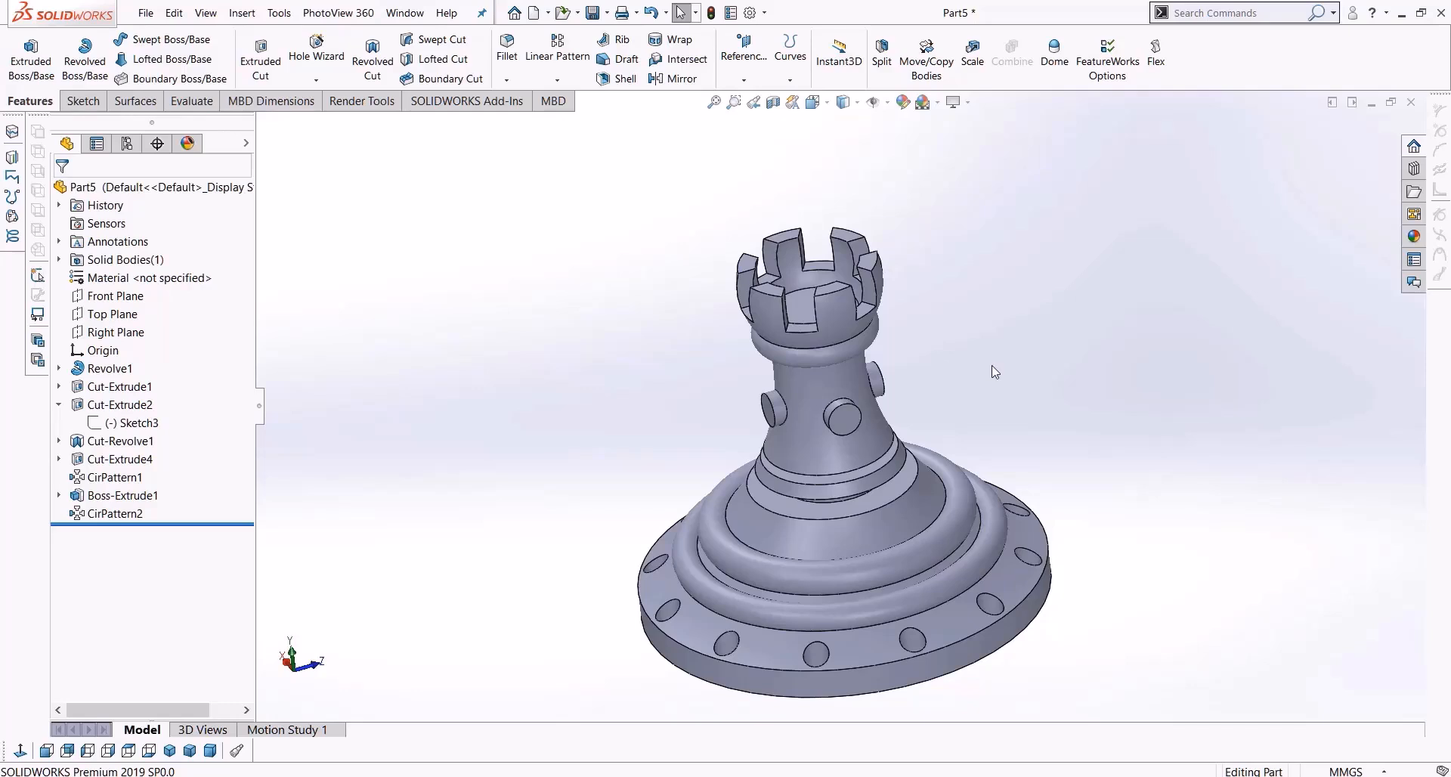
pyautogui.moveTo(986, 337); pyautogui.dragTo(849, 349, button='middle')
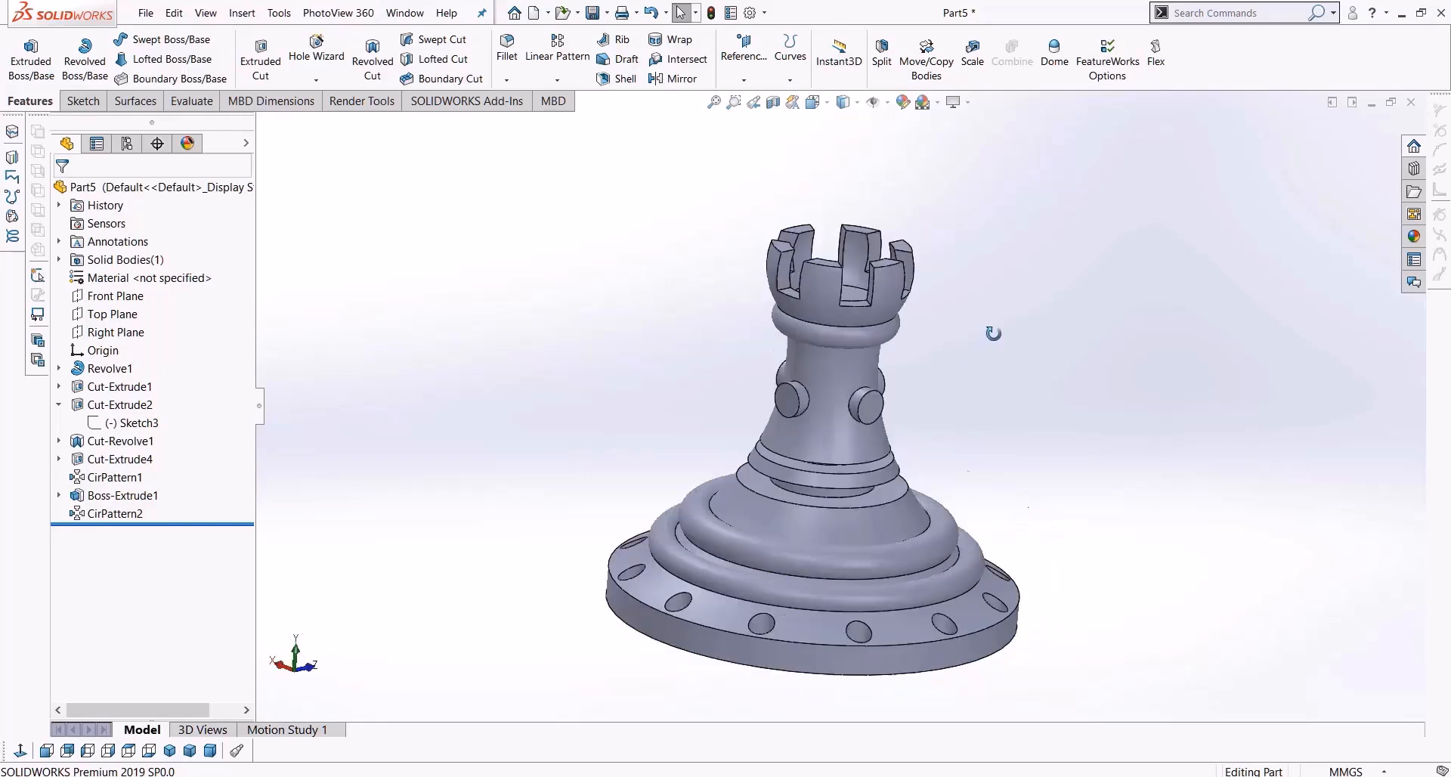
pyautogui.moveTo(795, 414); pyautogui.dragTo(839, 289, button='middle')
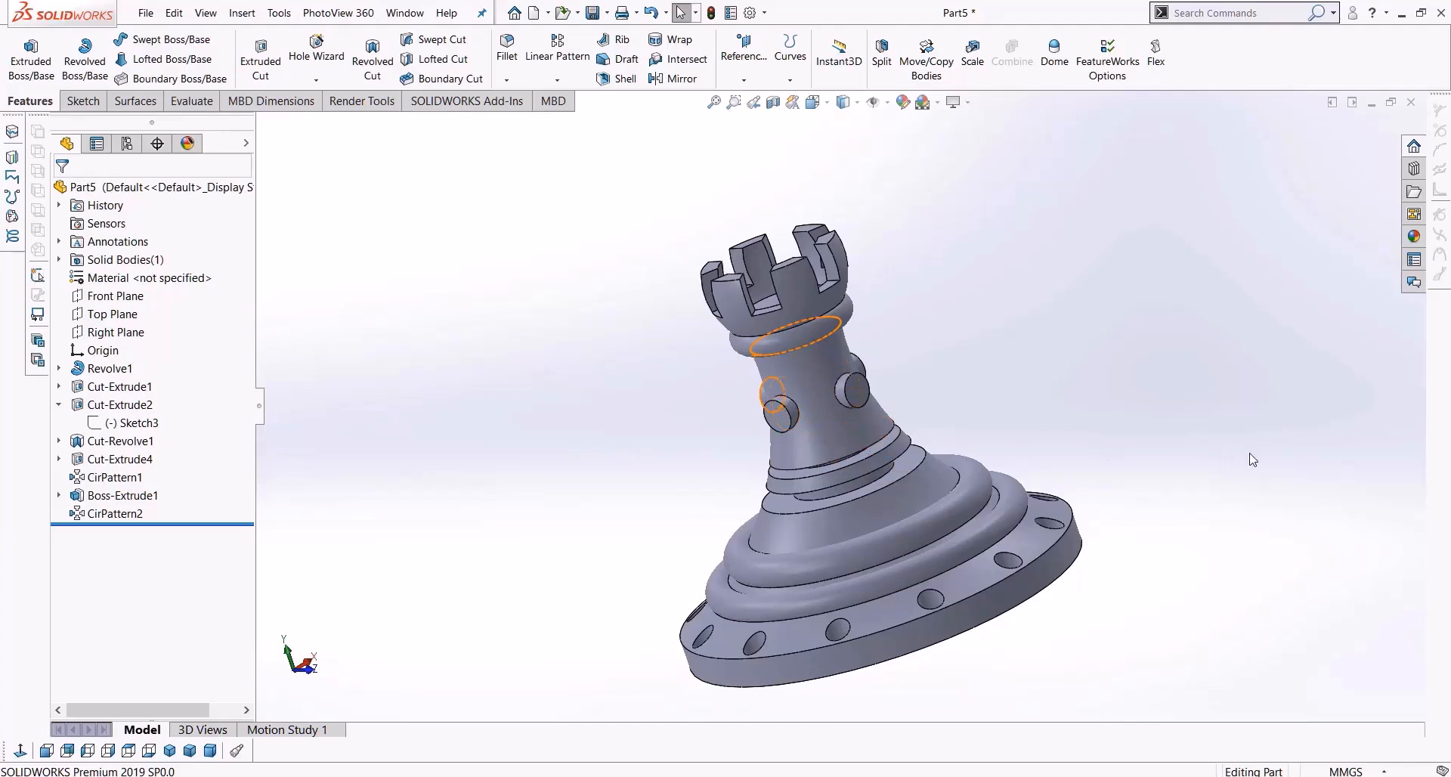
pyautogui.moveTo(1091, 392); pyautogui.dragTo(1132, 401, button='middle')
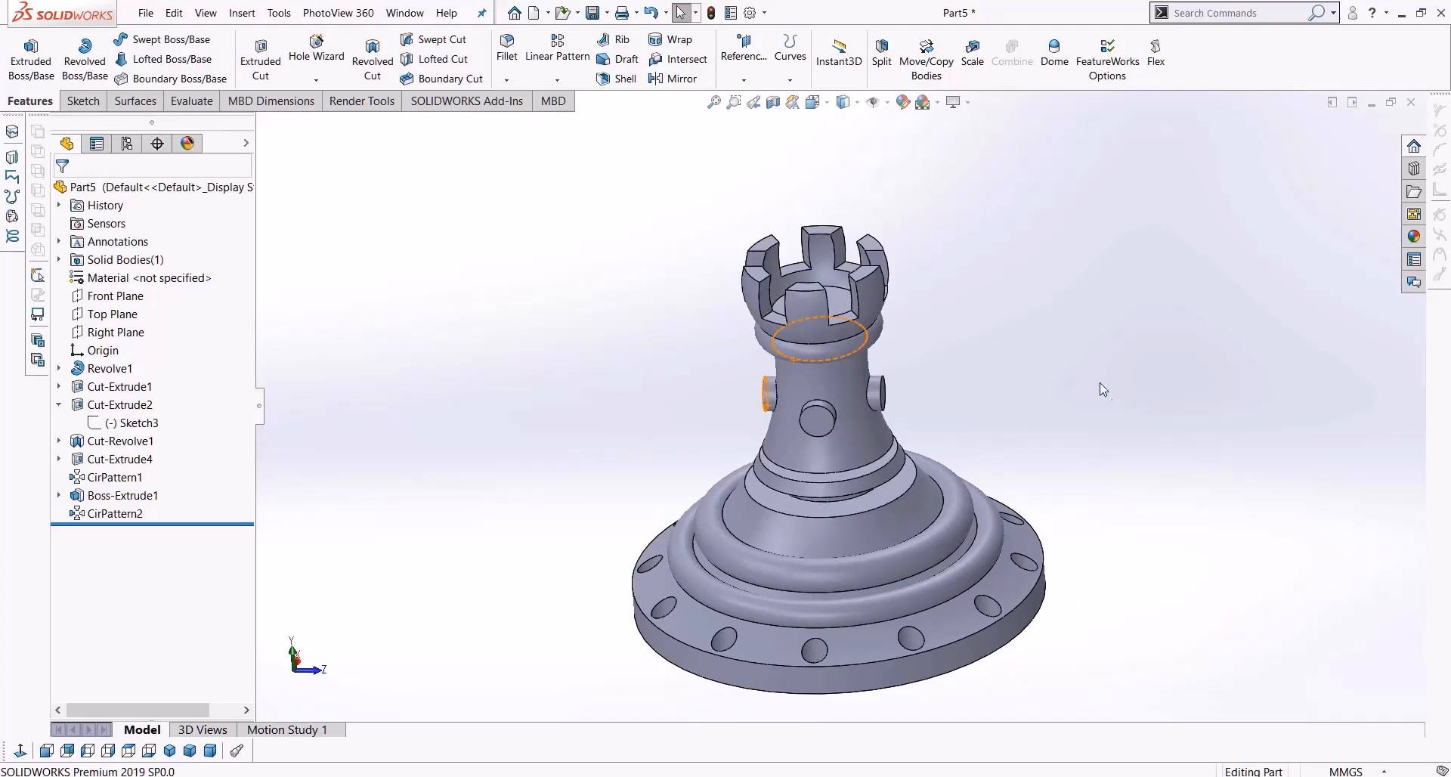
pyautogui.scroll(2, 1079, 377)
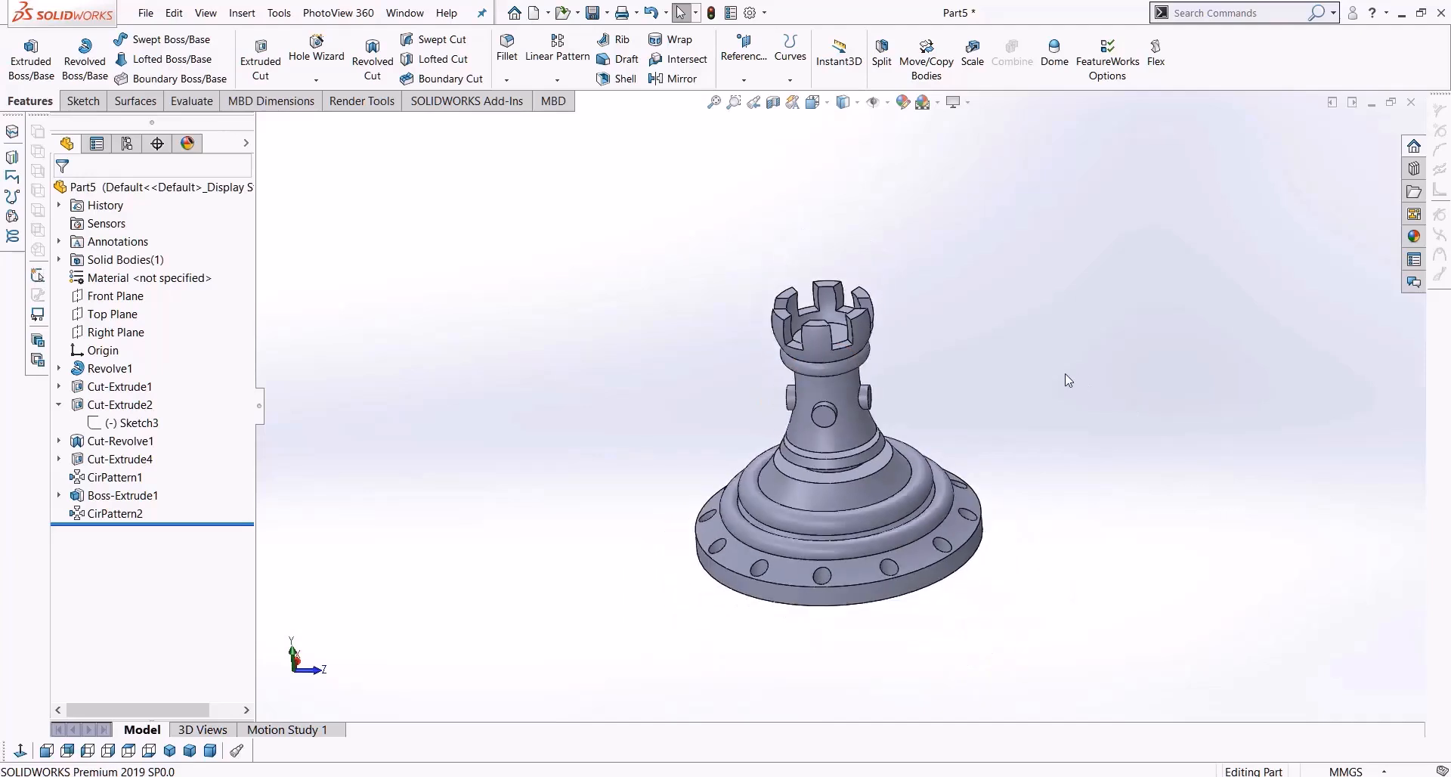
pyautogui.scroll(-2, 1065, 375)
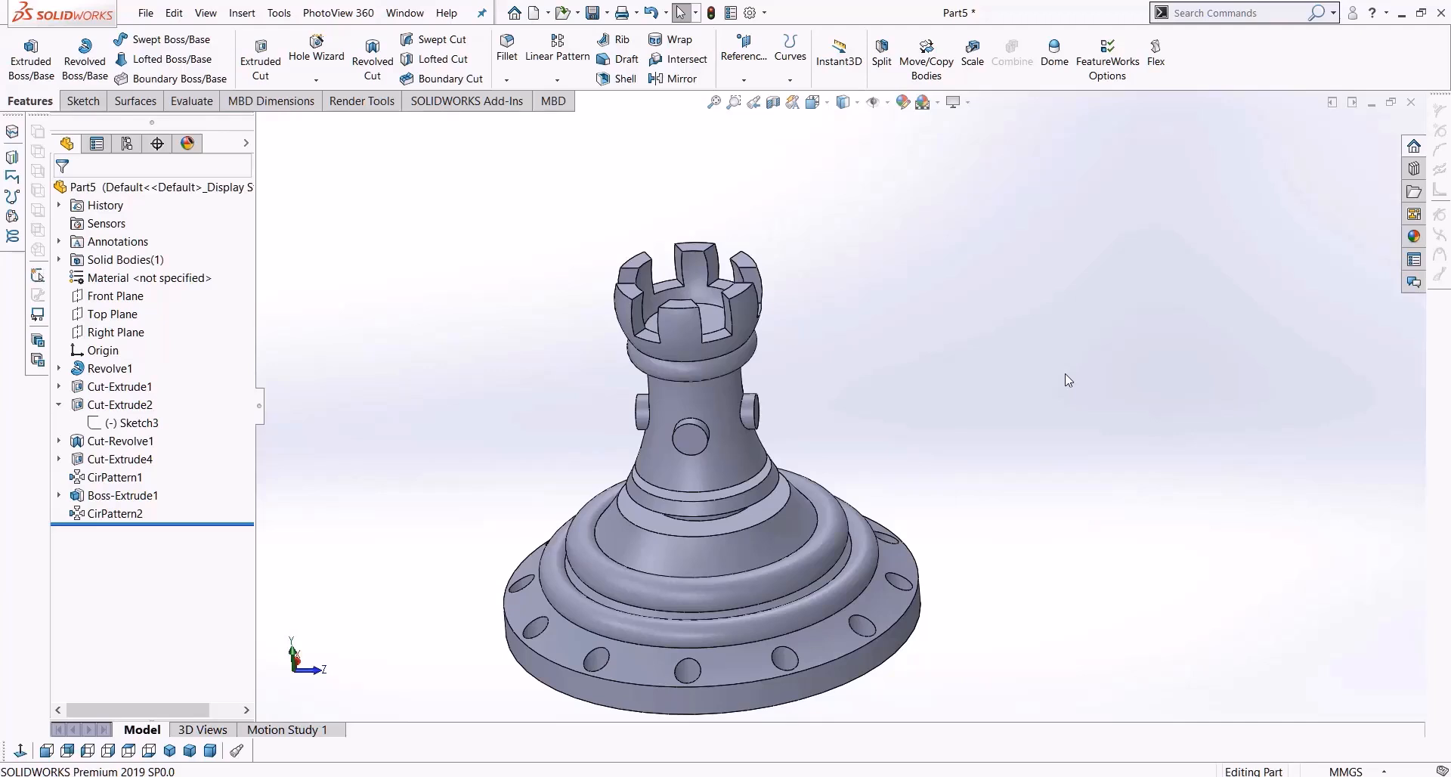
pyautogui.moveTo(1026, 380); pyautogui.dragTo(1038, 369, button='middle')
pyautogui.scroll(1, 997, 414)
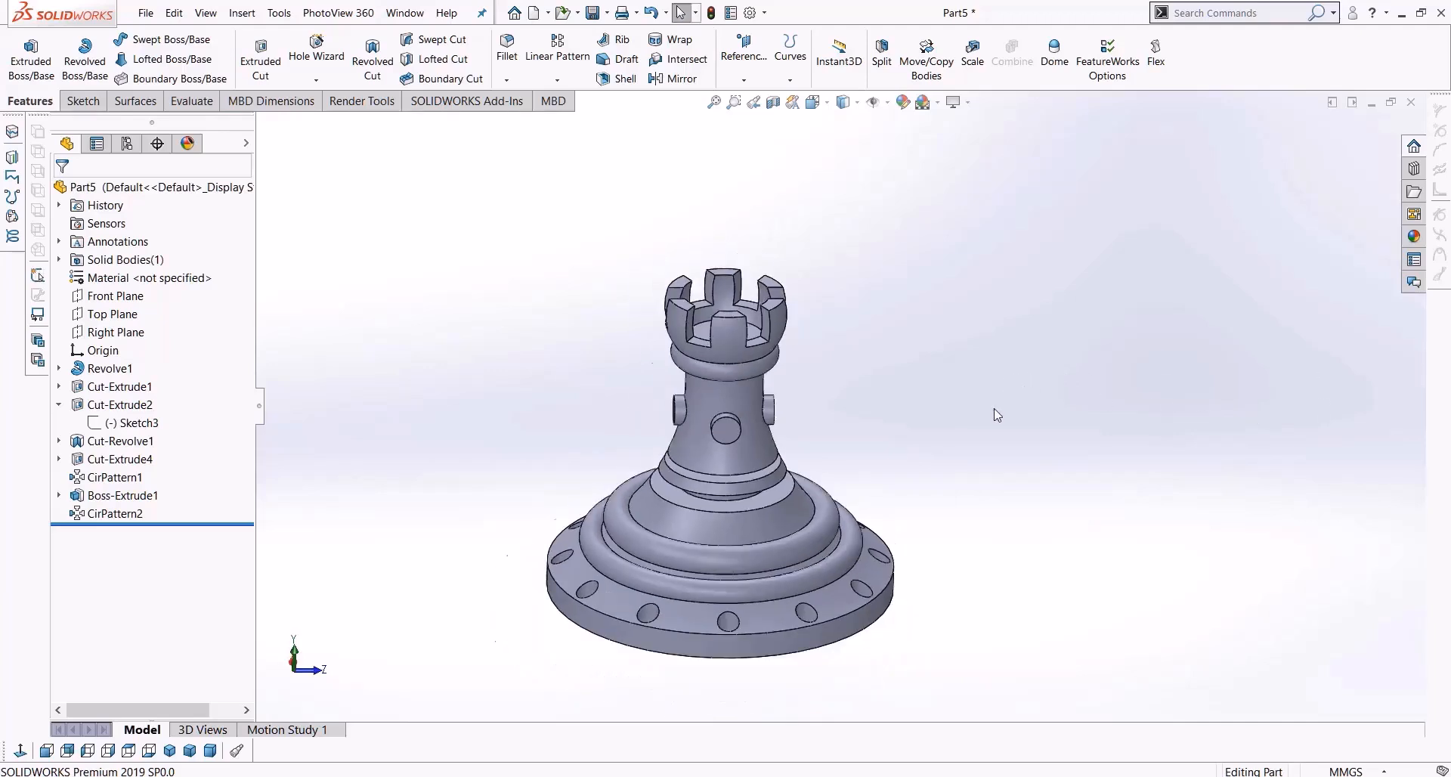
pyautogui.scroll(-1, 739, 603)
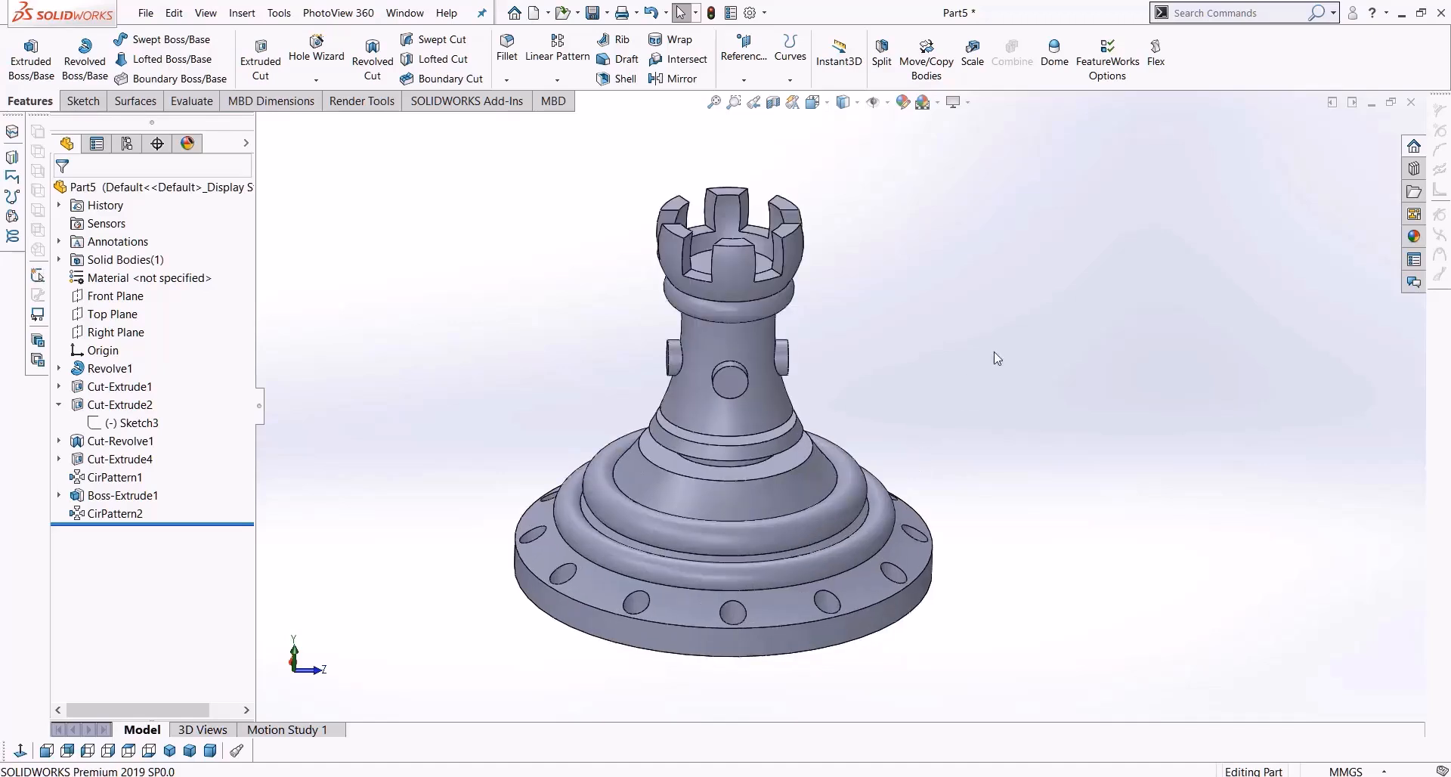
# Close the rook part without saving and create a new part document
pyautogui.click(1410, 102)
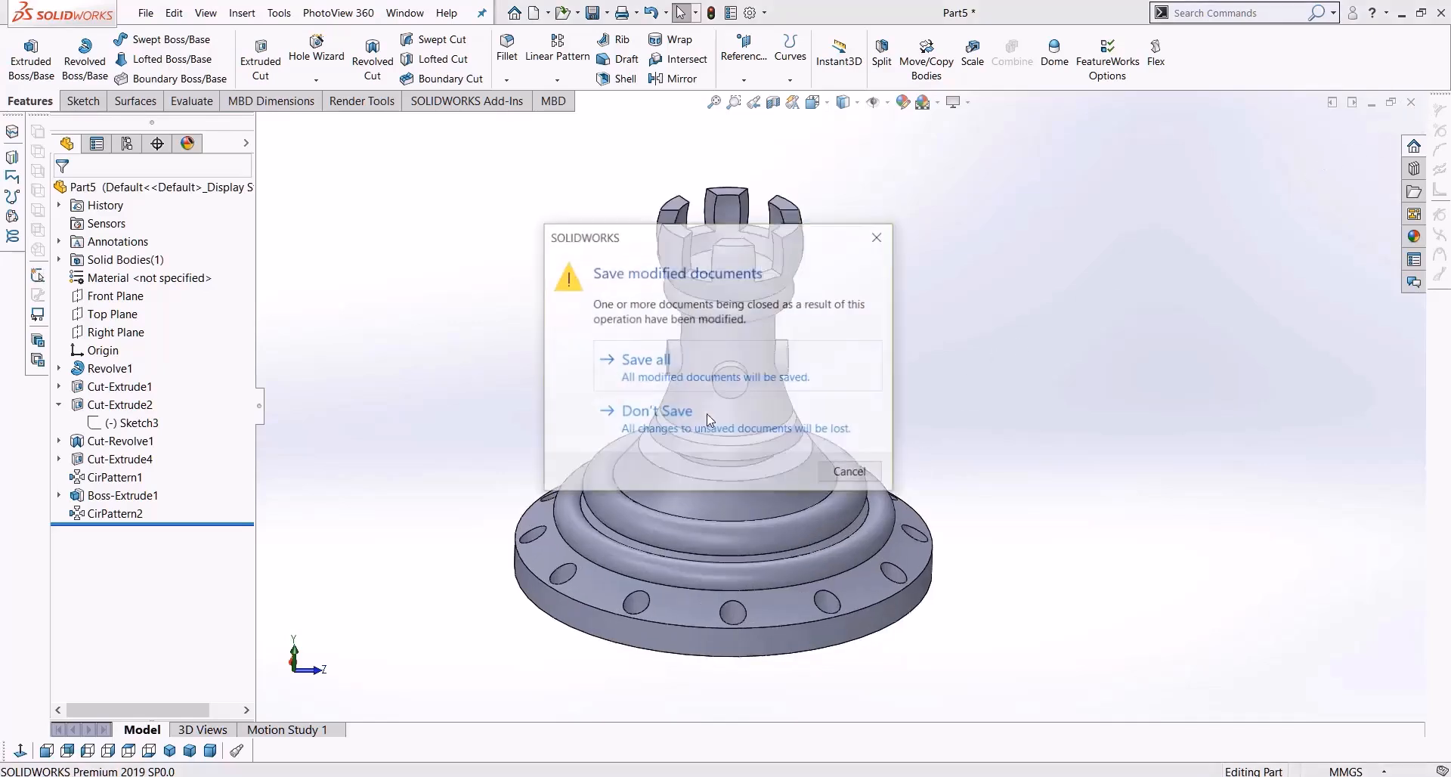
pyautogui.click(686, 420)
pyautogui.click(145, 15)
pyautogui.click(160, 36)
pyautogui.click(800, 505)
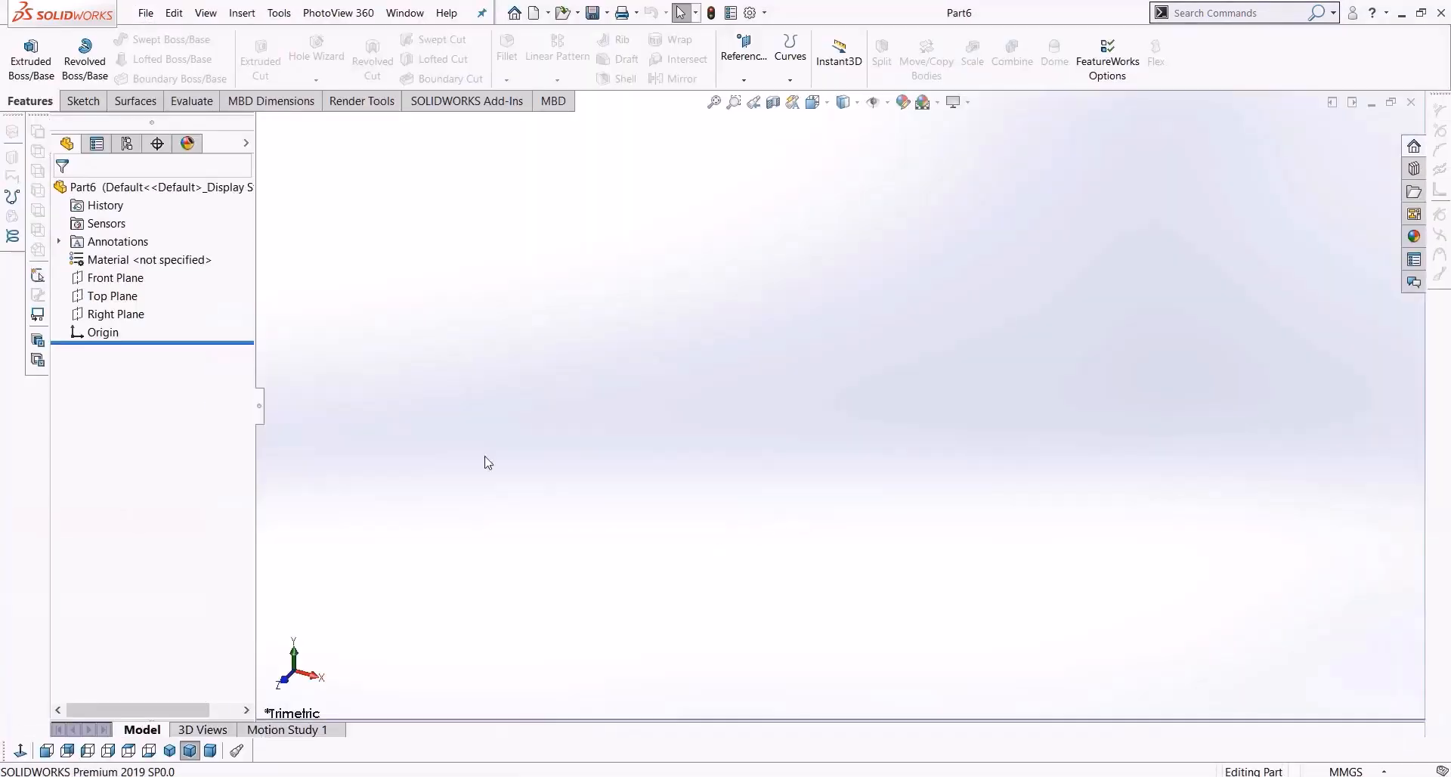
# Start a sketch on the Front Plane and draw a horizontal centerline from the origin toward positive X
pyautogui.click(115, 277)
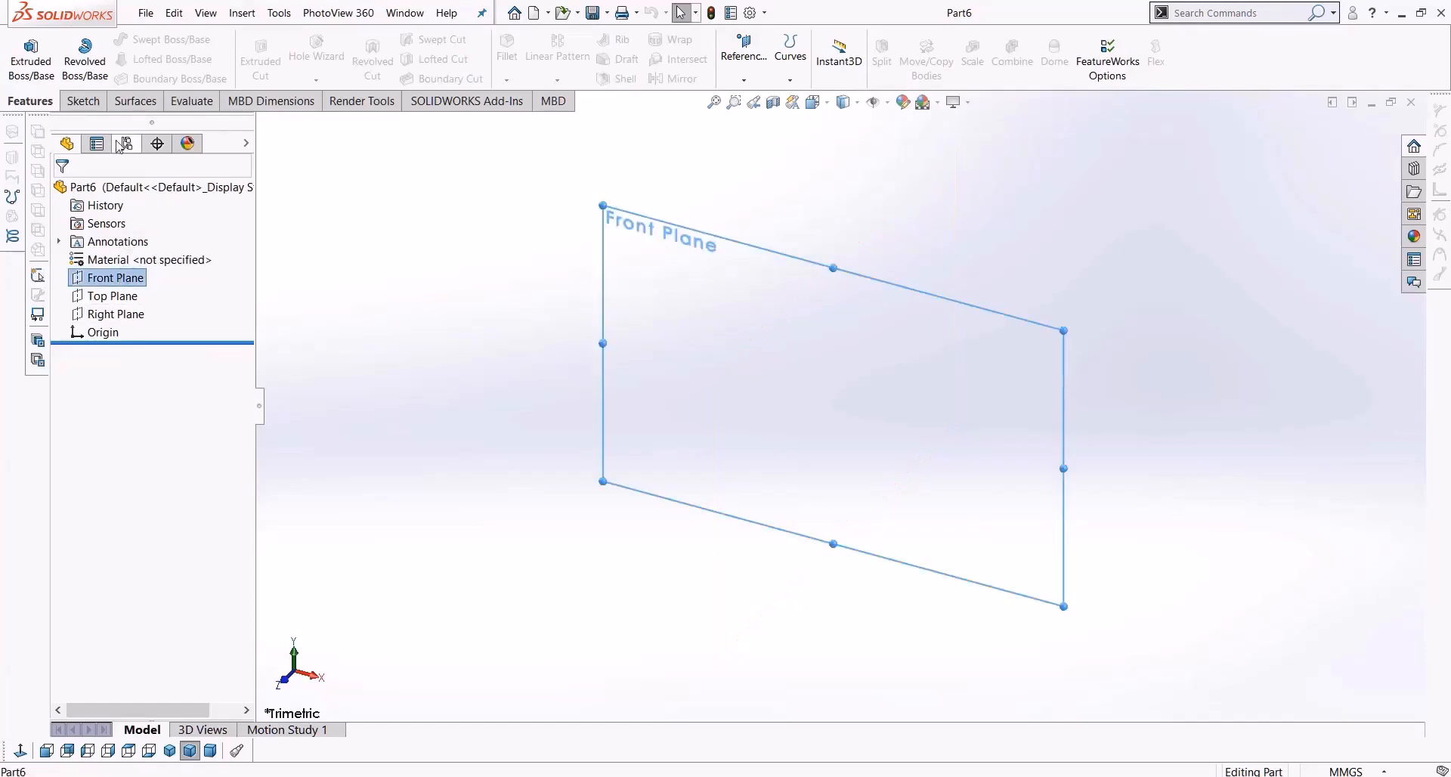
pyautogui.click(82, 101)
pyautogui.click(23, 47)
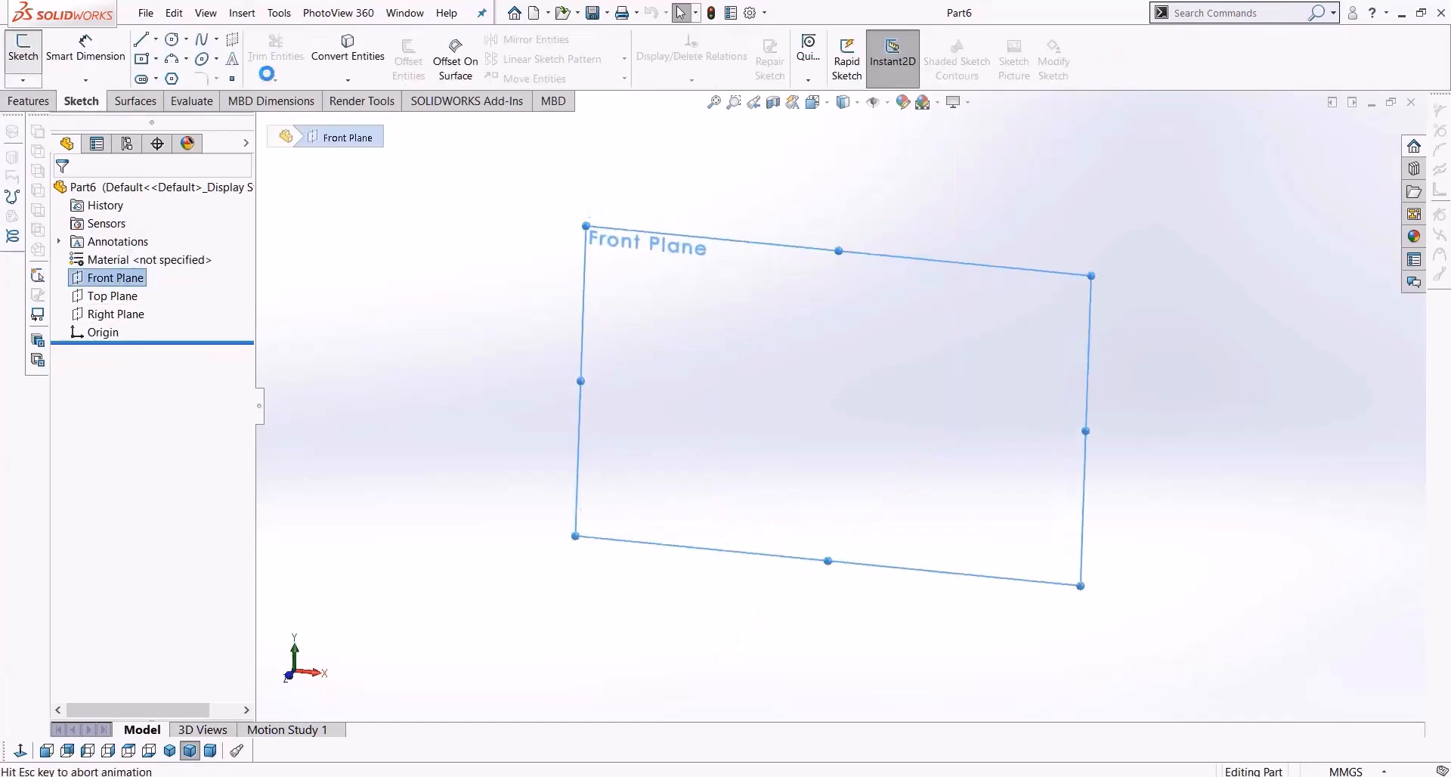
pyautogui.click(156, 39)
pyautogui.click(164, 59)
pyautogui.click(155, 39)
pyautogui.click(162, 78)
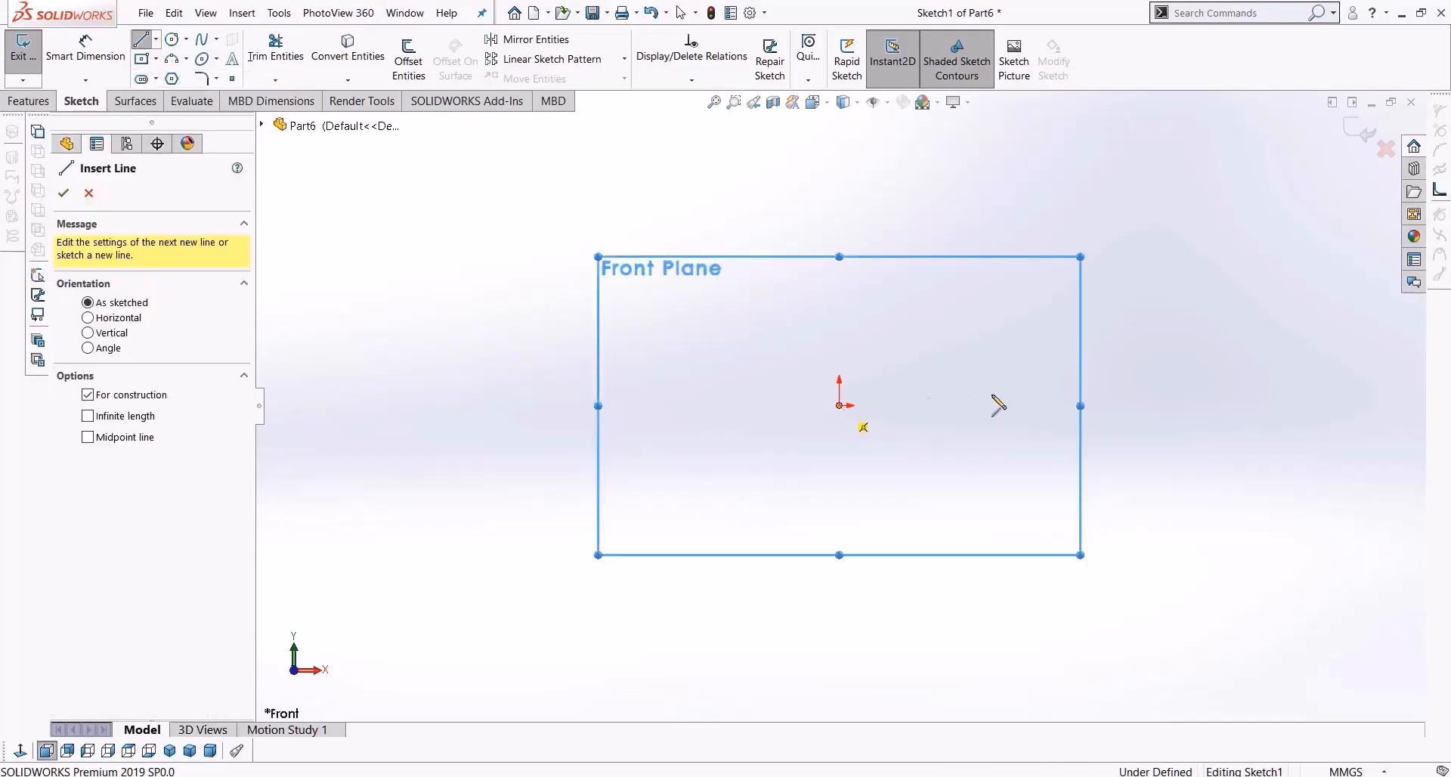
pyautogui.click(839, 405)
pyautogui.click(1089, 405)
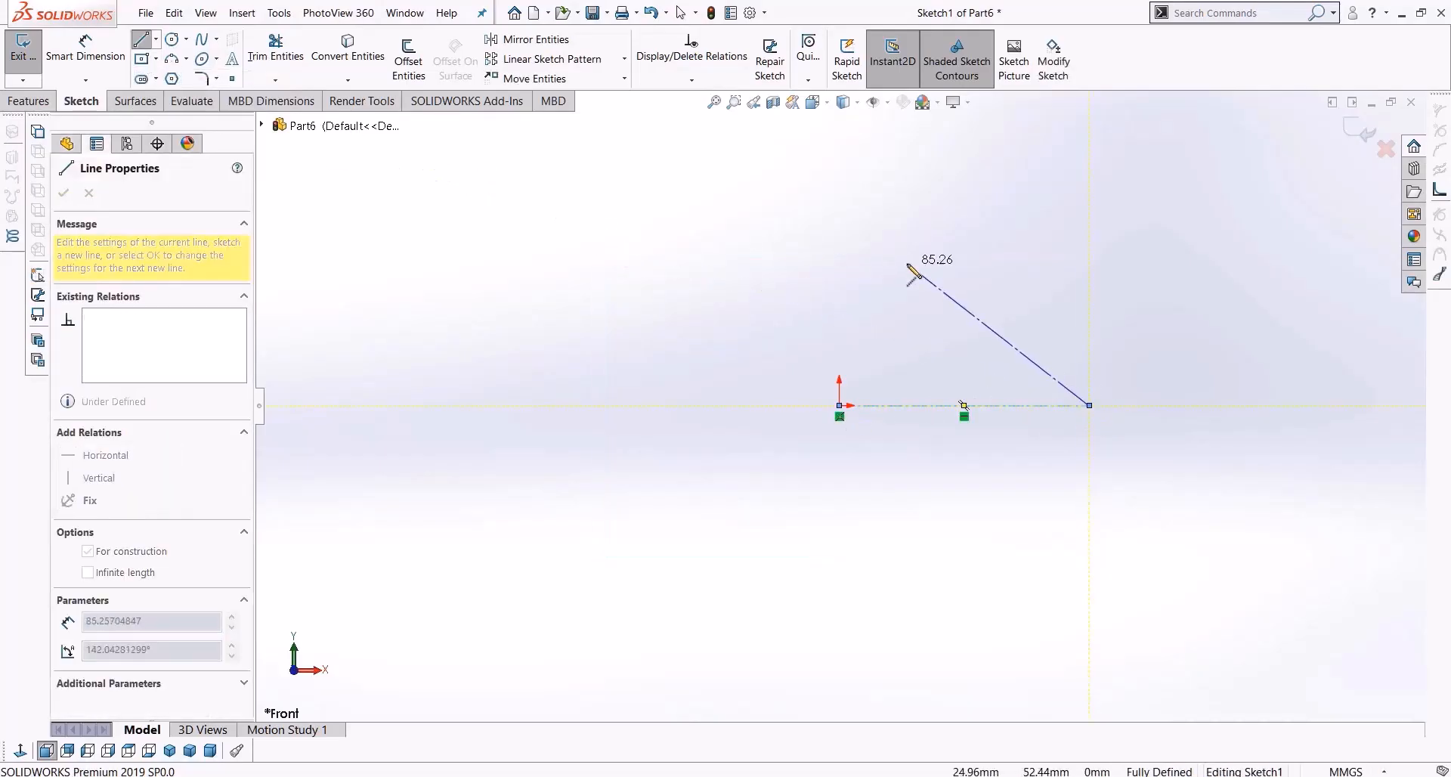
pyautogui.press('Escape')
# Draw the lower profile chain from the origin: a short vertical line, an outward diagonal, a short vertical line and a diagonal back up toward the Y axis
pyautogui.click(141, 41)
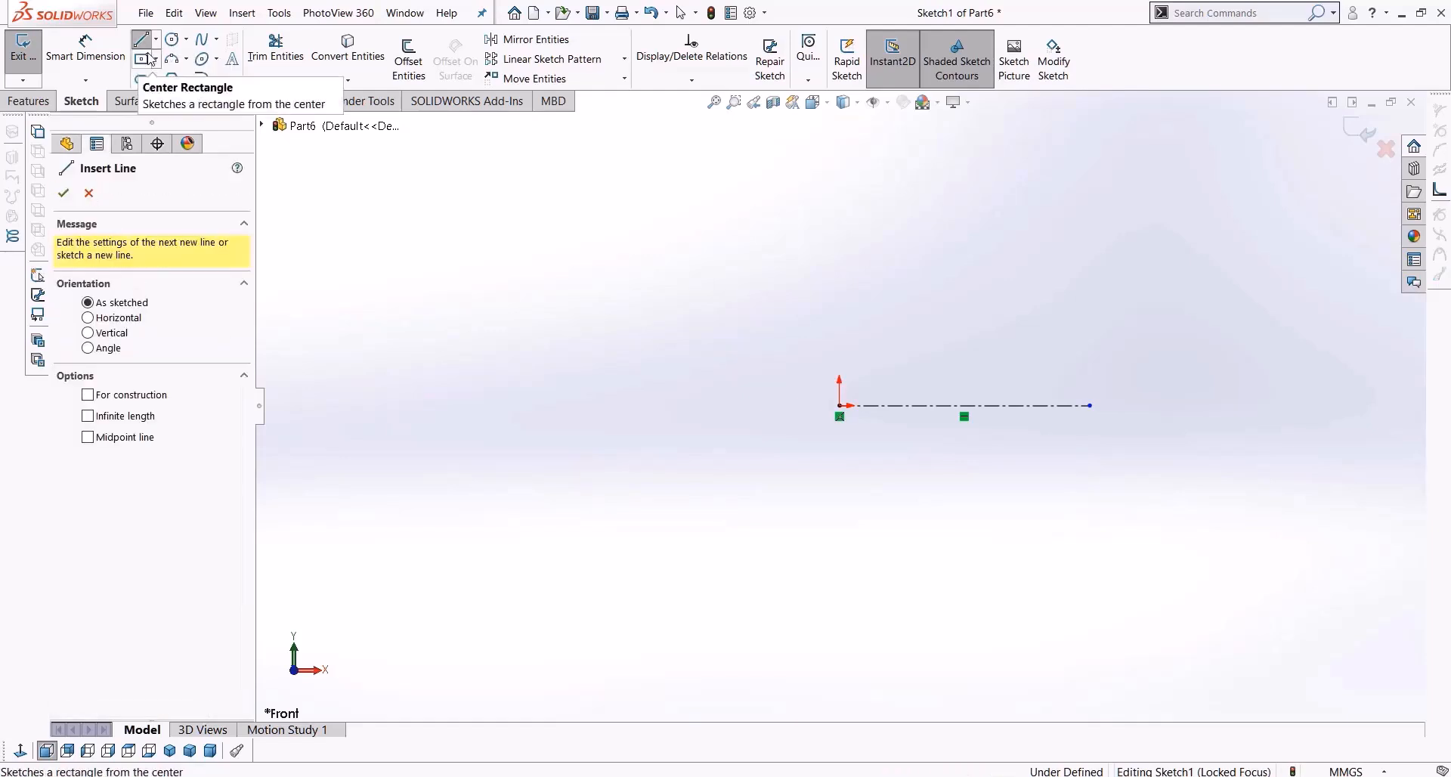
pyautogui.click(838, 405)
pyautogui.click(839, 356)
pyautogui.click(970, 281)
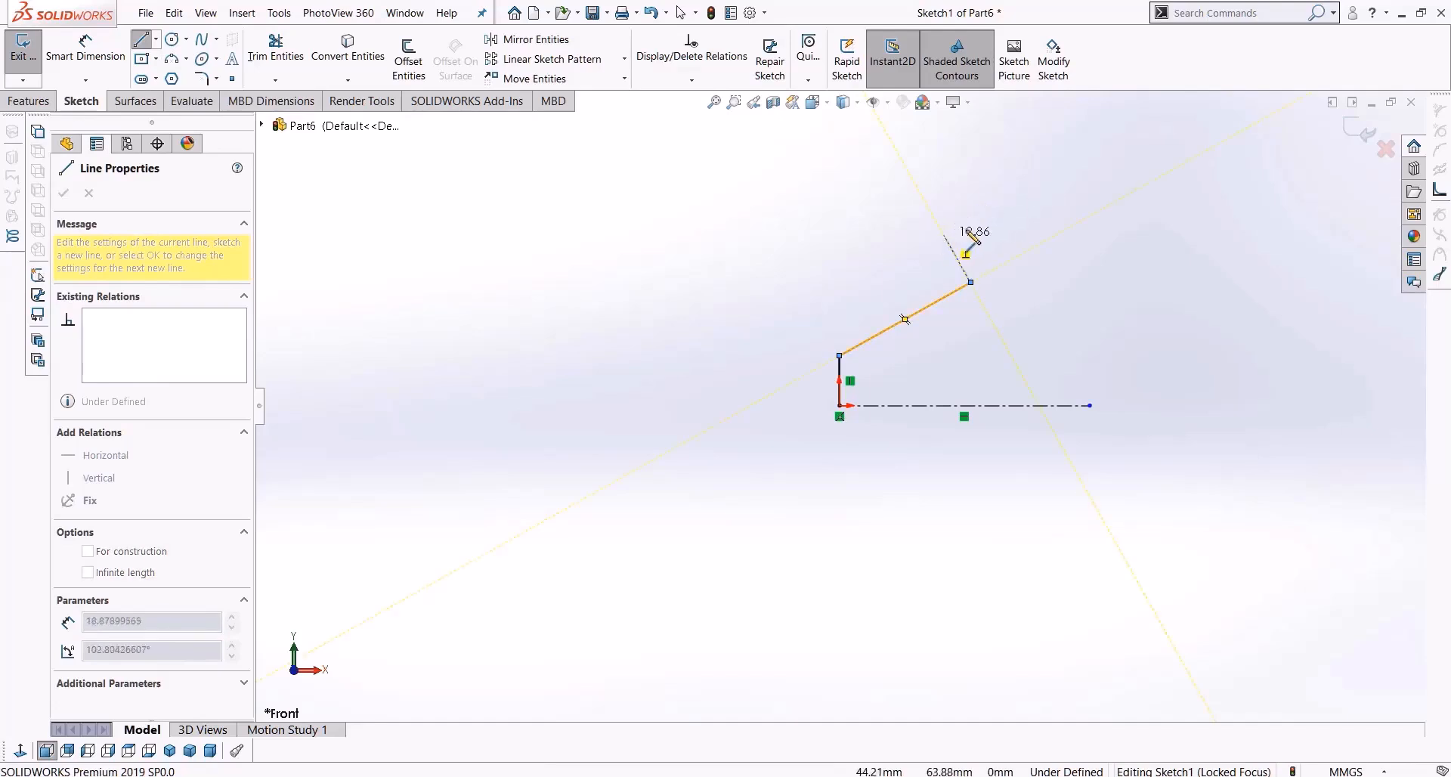
pyautogui.click(970, 227)
pyautogui.click(879, 161)
# Continue the chain upward with an outward spike, a vertical line, an inward slope and a short vertical line, ending in a horizontal line toward positive X
pyautogui.scroll(2, 884, 162)
pyautogui.click(974, 218)
pyautogui.click(901, 165)
pyautogui.scroll(2, 899, 167)
pyautogui.click(883, 180)
pyautogui.click(832, 127)
pyautogui.click(951, 127)
pyautogui.scroll(2, 1004, 204)
pyautogui.press('Escape')
pyautogui.scroll(1, 896, 253)
# Offset the whole zigzag profile chain 10 mm toward its inner side, with the ends left uncapped
pyautogui.click(409, 60)
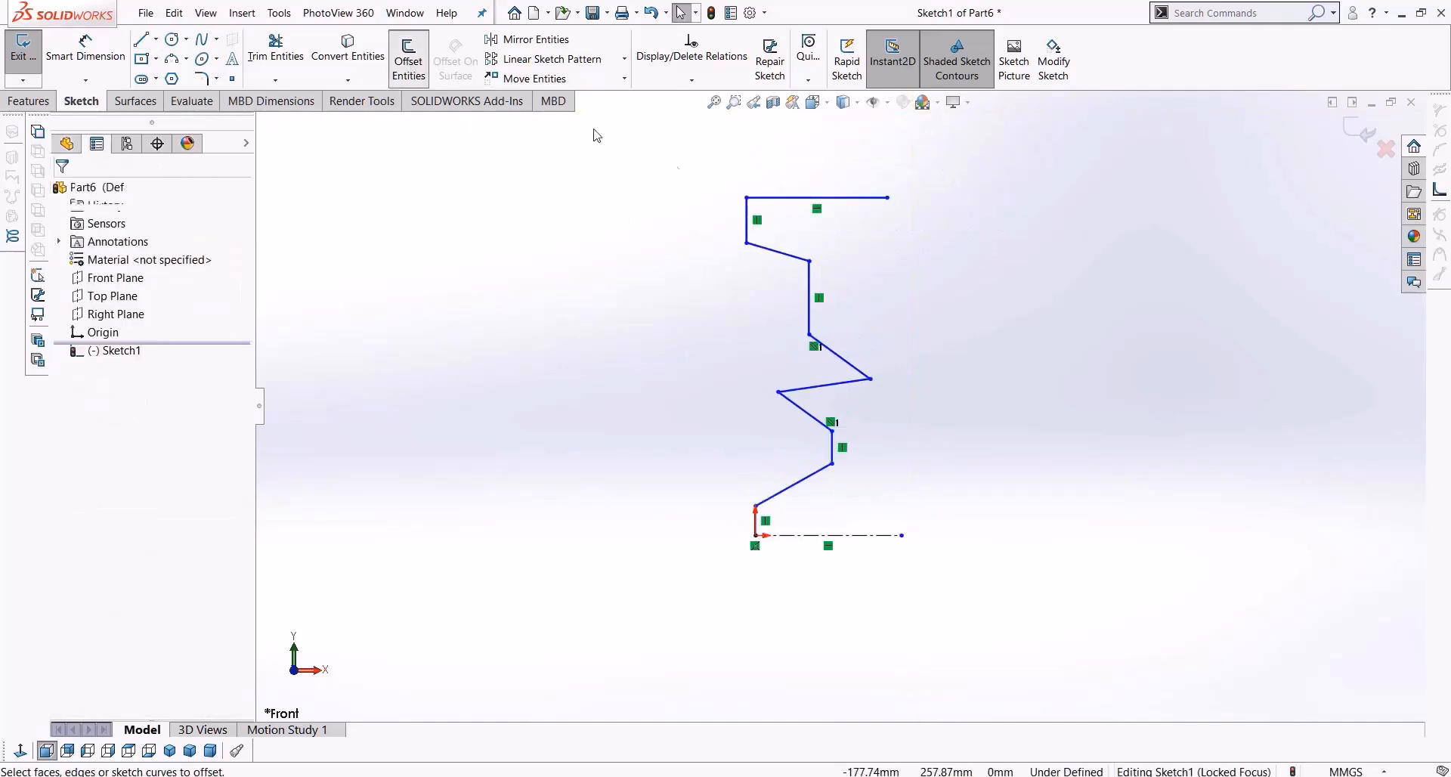
pyautogui.click(810, 275)
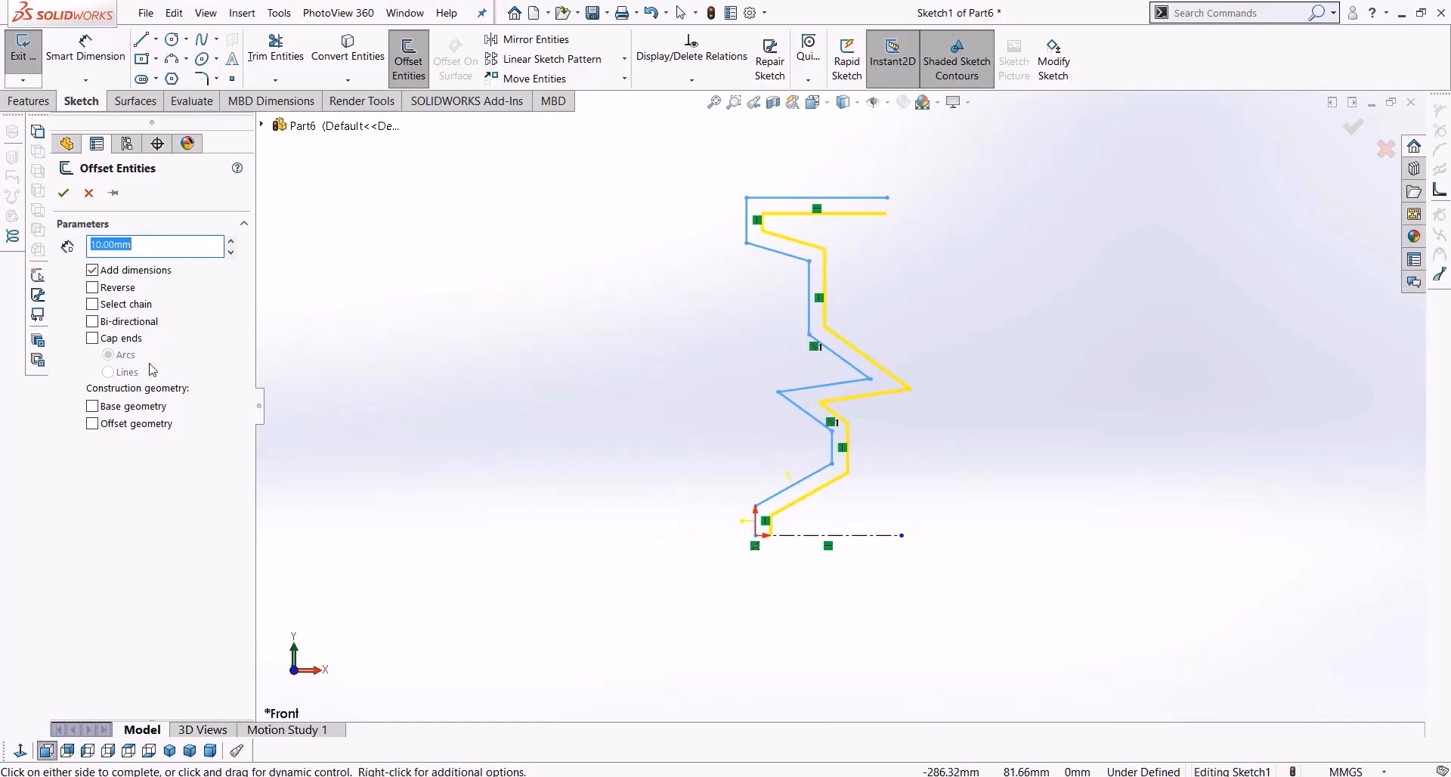
pyautogui.click(93, 338)
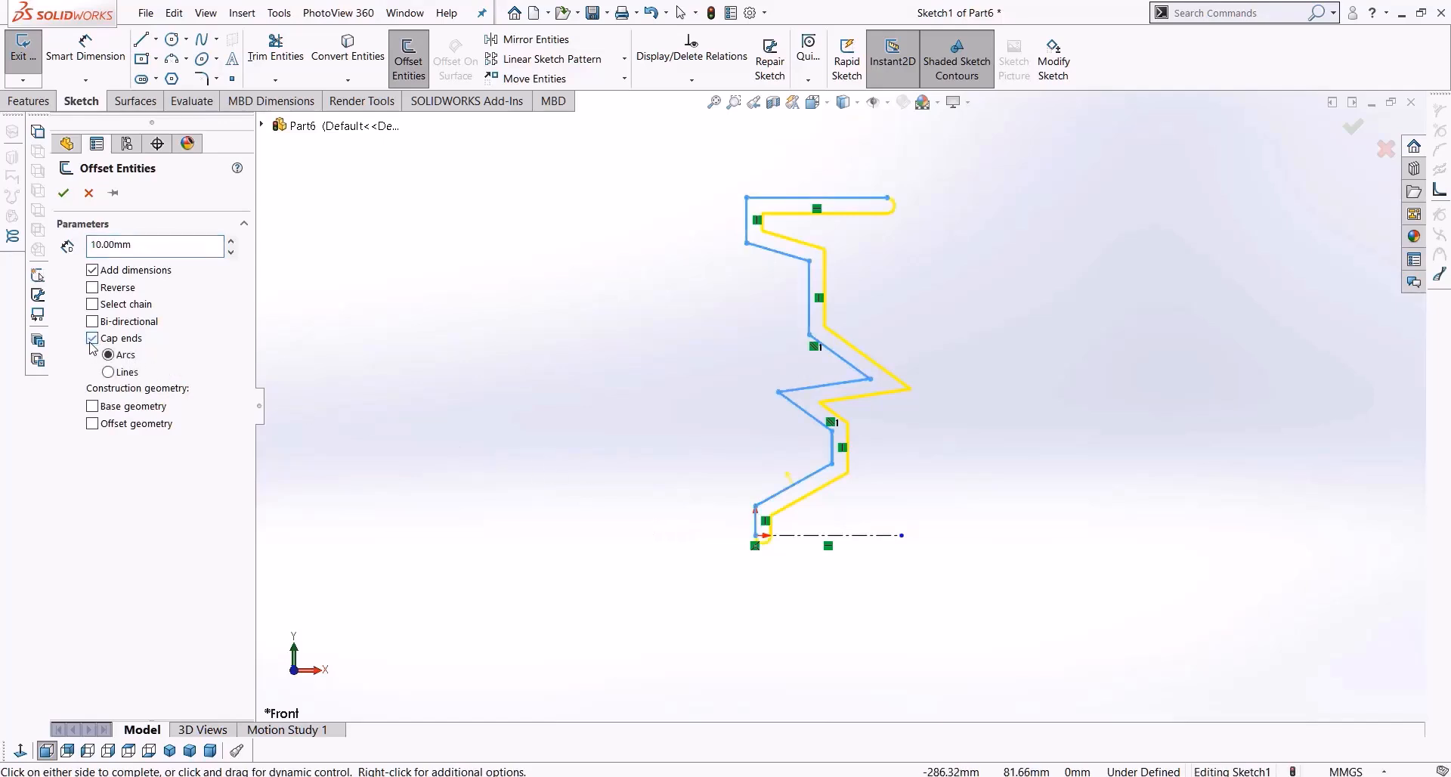
pyautogui.scroll(-4, 781, 555)
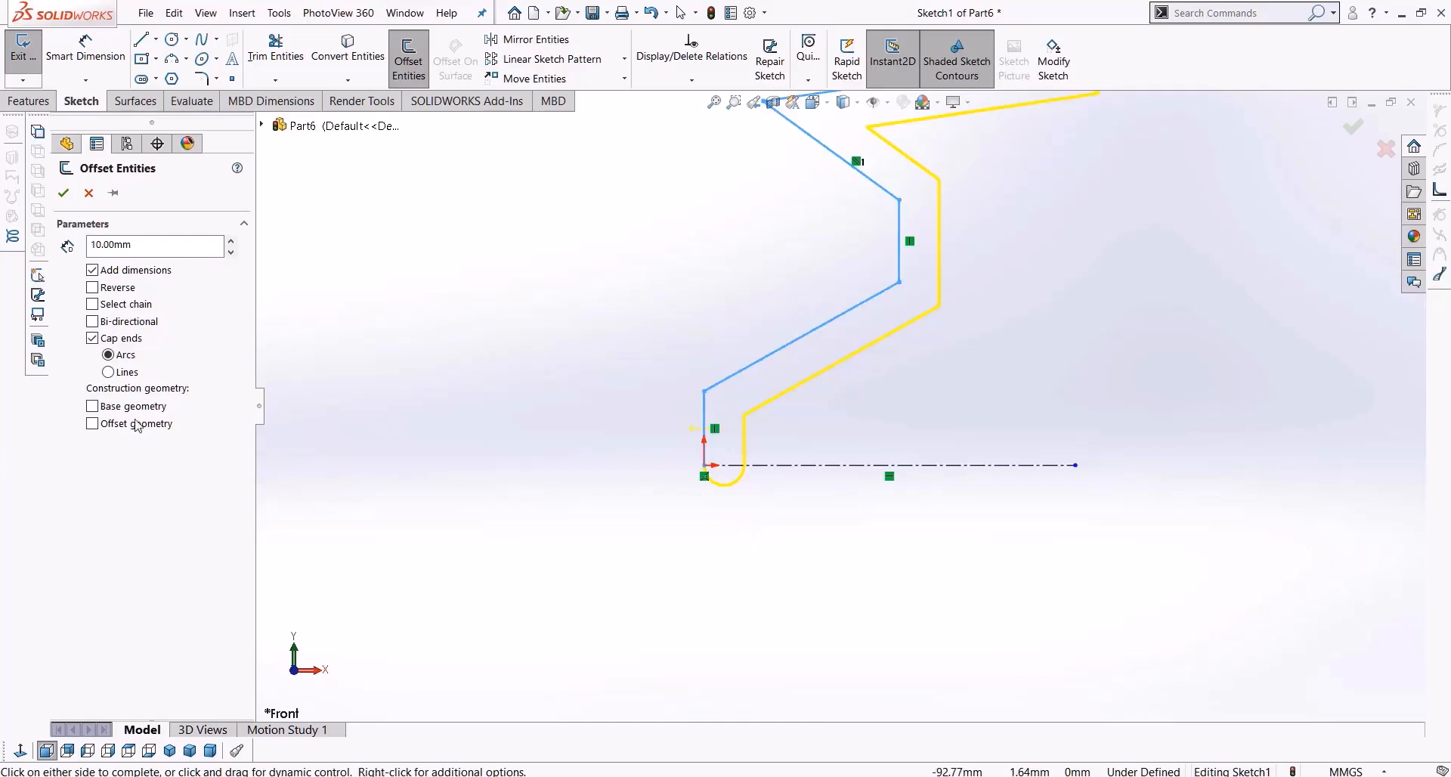
pyautogui.scroll(6, 635, 378)
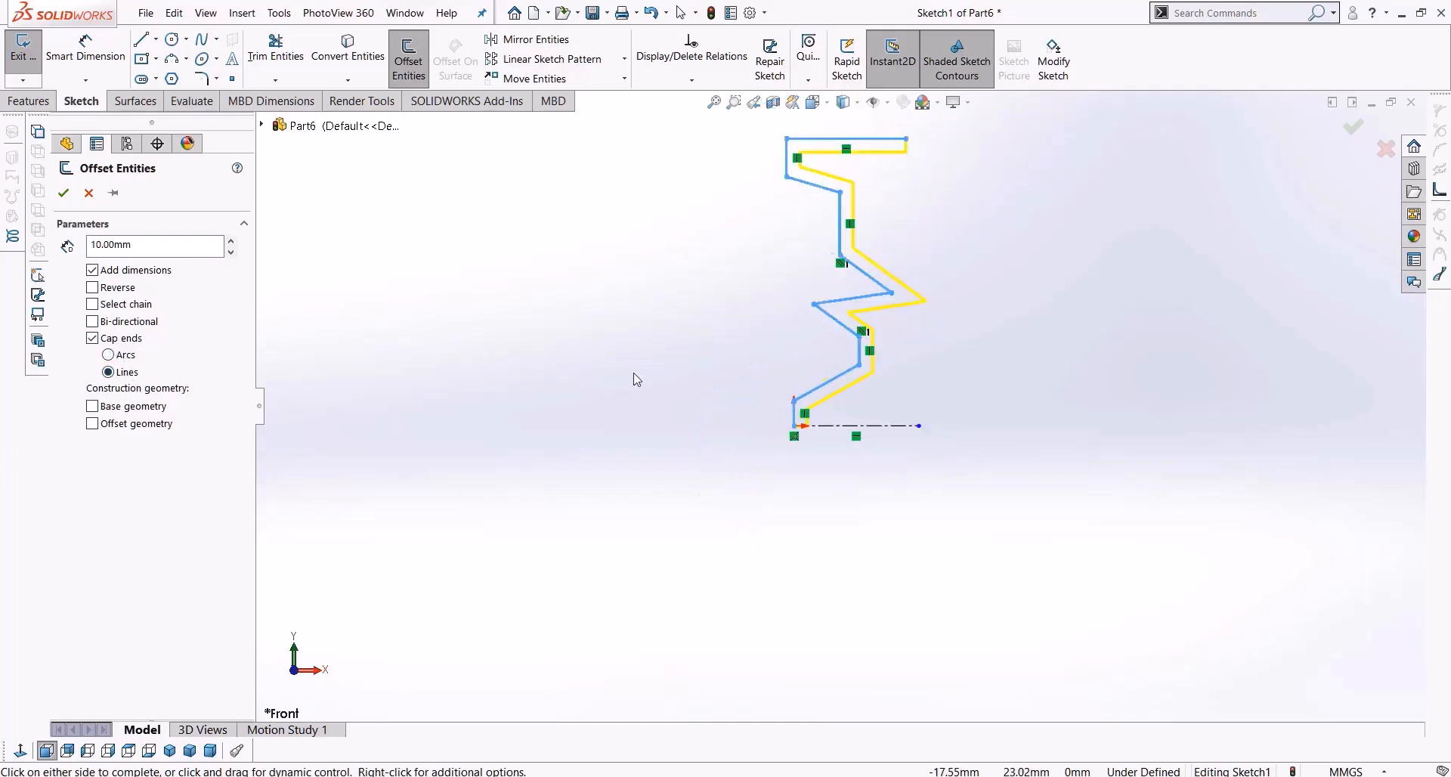
pyautogui.scroll(-2, 952, 155)
pyautogui.click(92, 339)
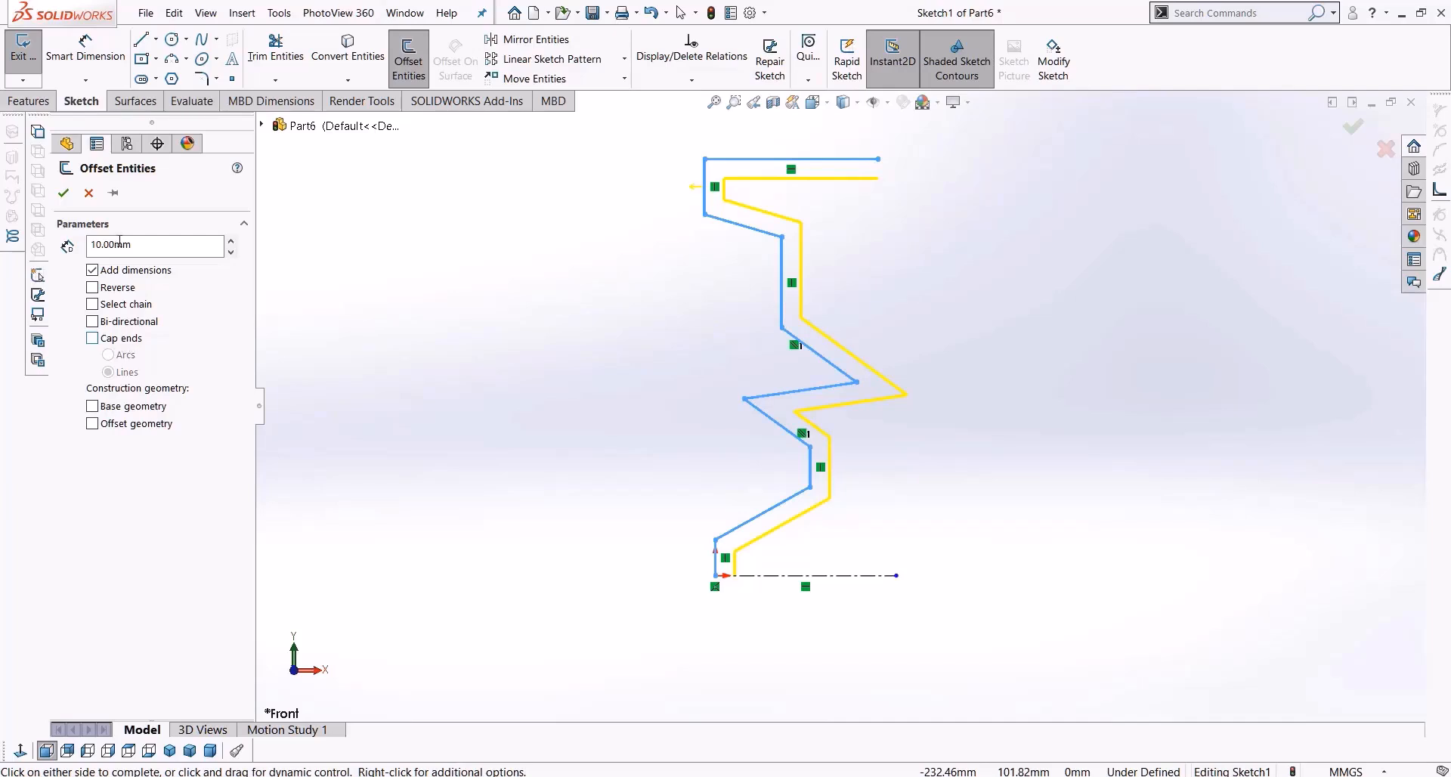
pyautogui.click(63, 193)
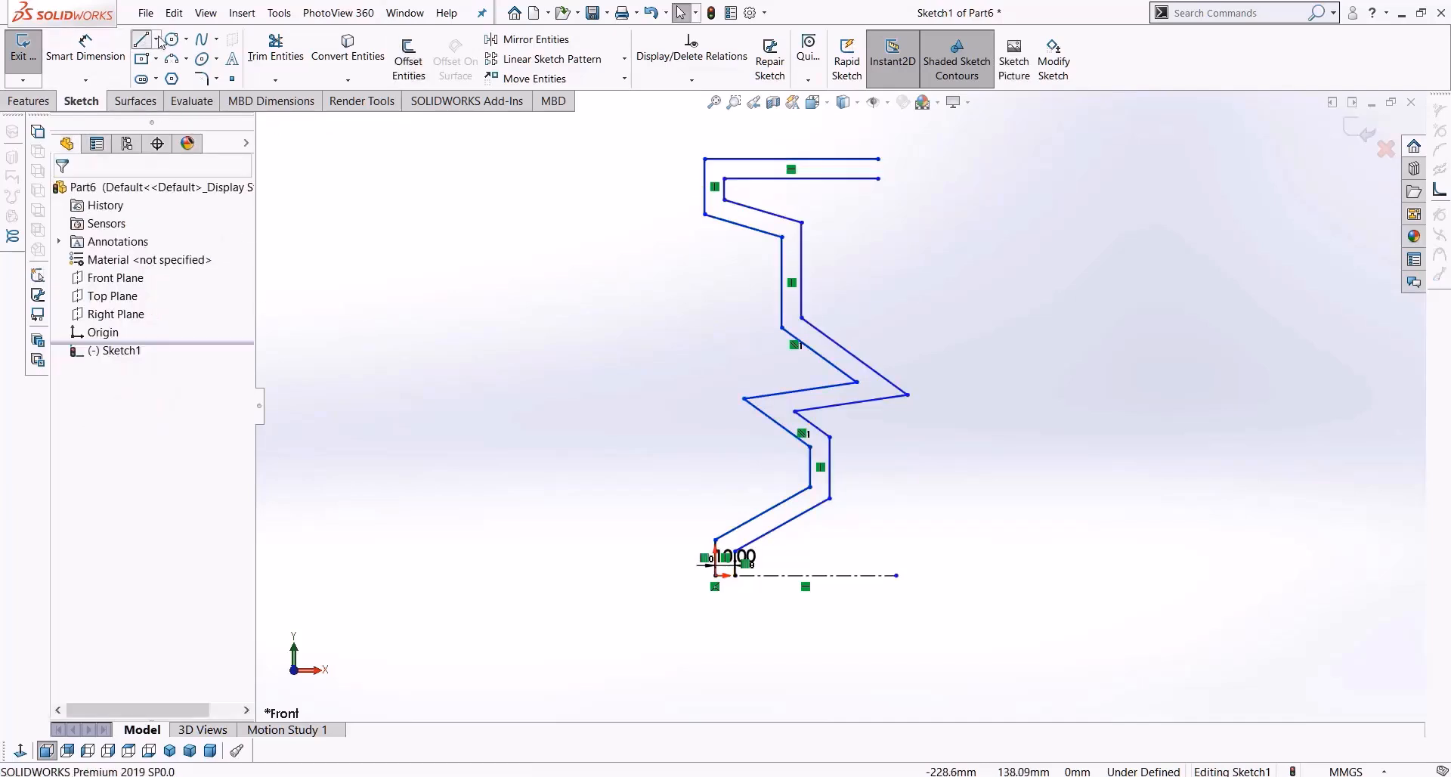
# Close the profile with short lines joining the original and offset chains at the upper open end and at the origin
pyautogui.click(142, 39)
pyautogui.click(877, 179)
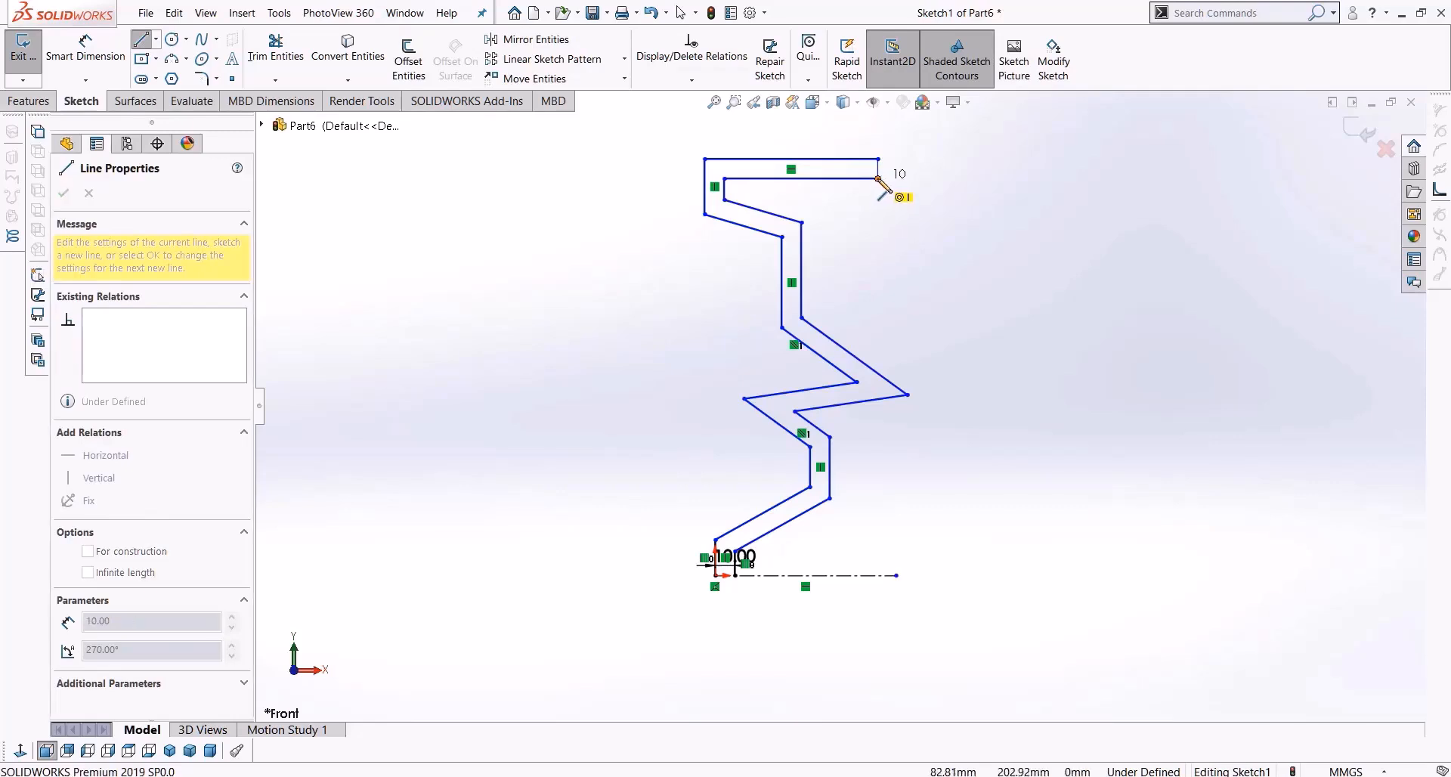
pyautogui.scroll(-3, 676, 651)
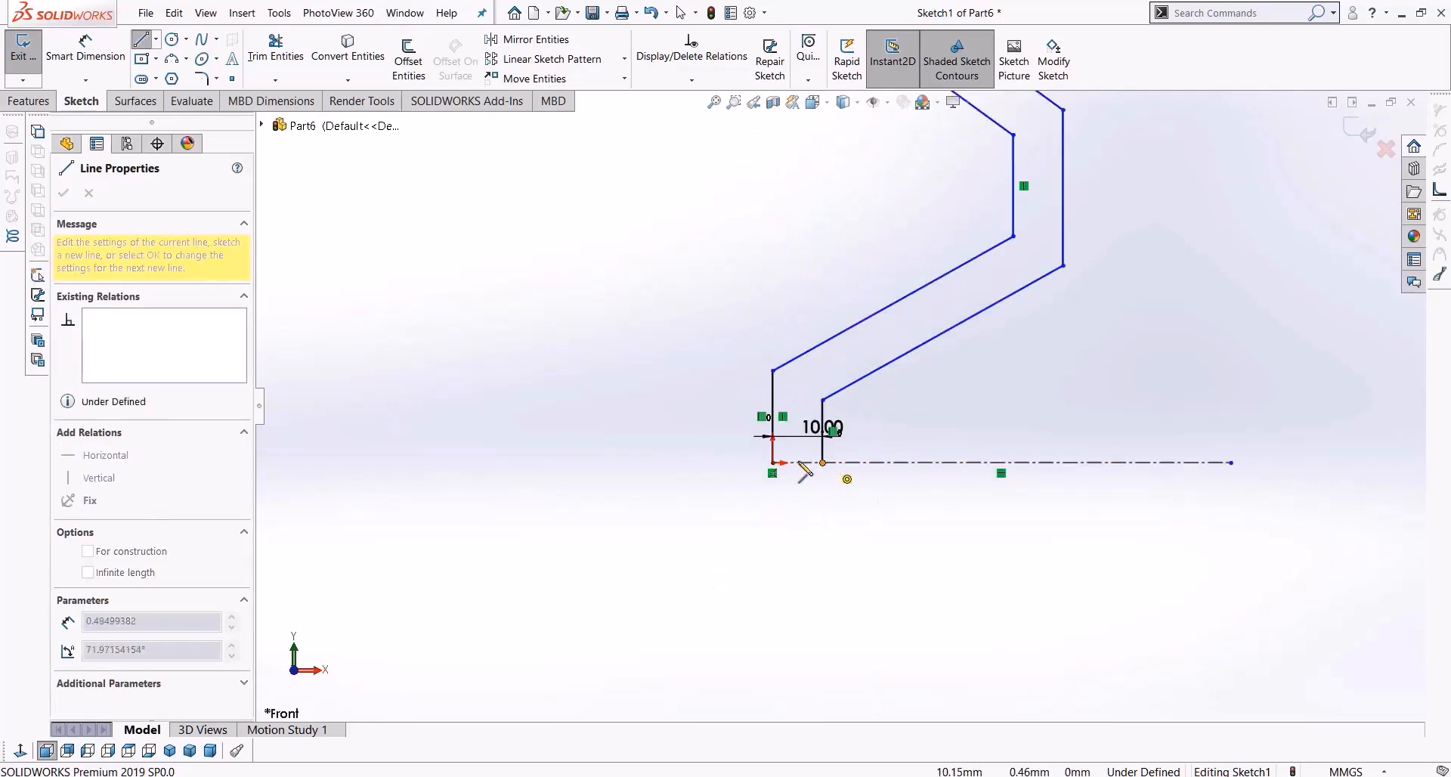
pyautogui.click(772, 465)
pyautogui.scroll(5, 782, 514)
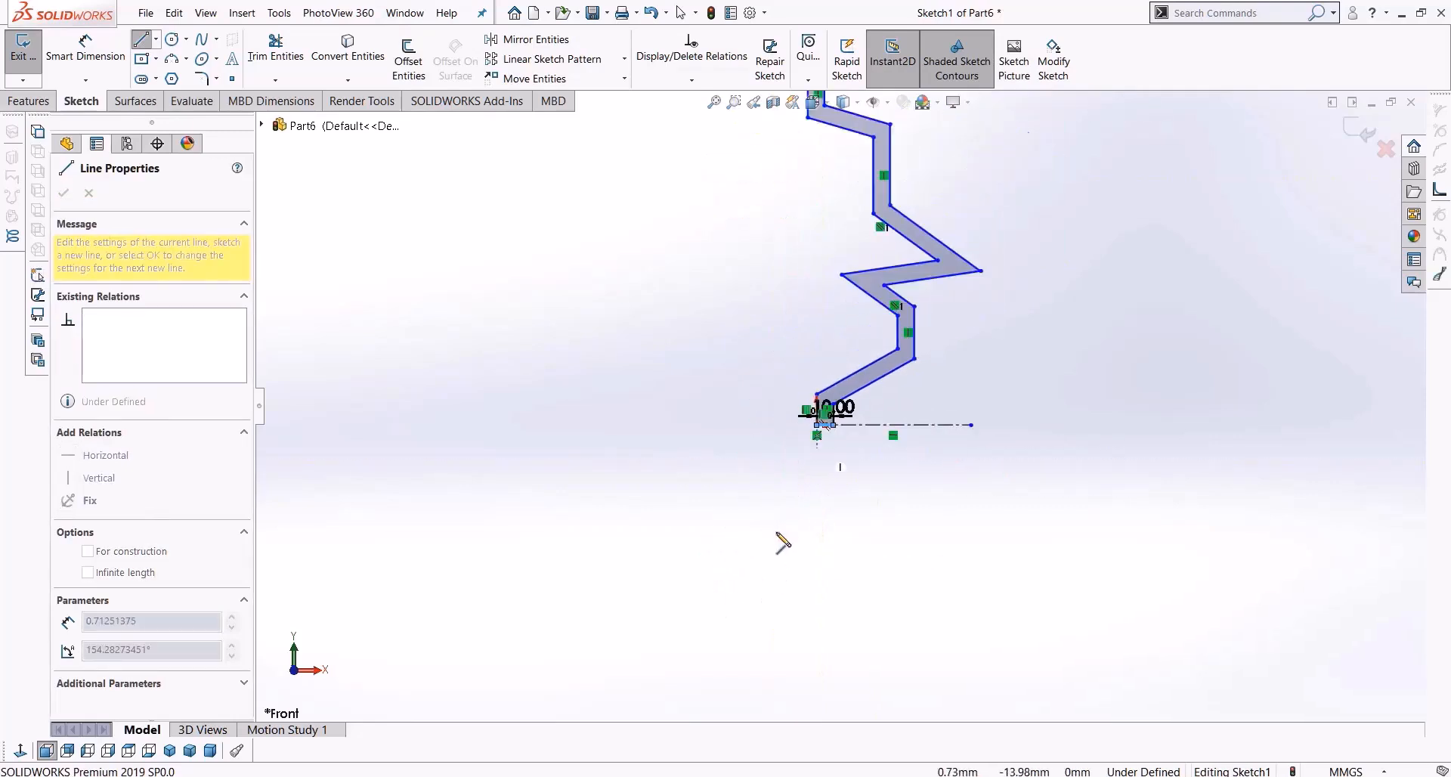
pyautogui.scroll(3, 839, 407)
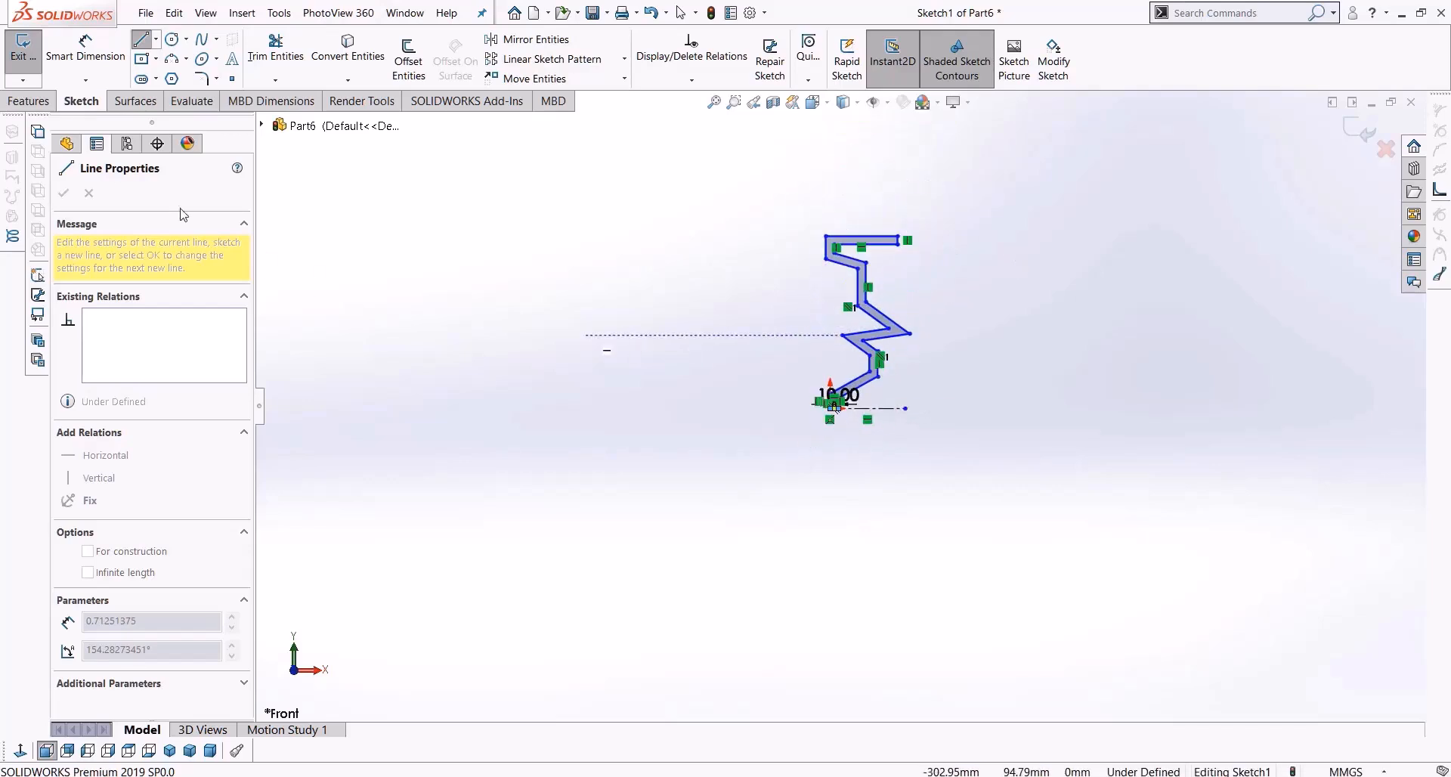
# Revolve the closed profile 360 degrees about the horizontal centerline to create the solid wheel body
pyautogui.click(29, 100)
pyautogui.click(84, 56)
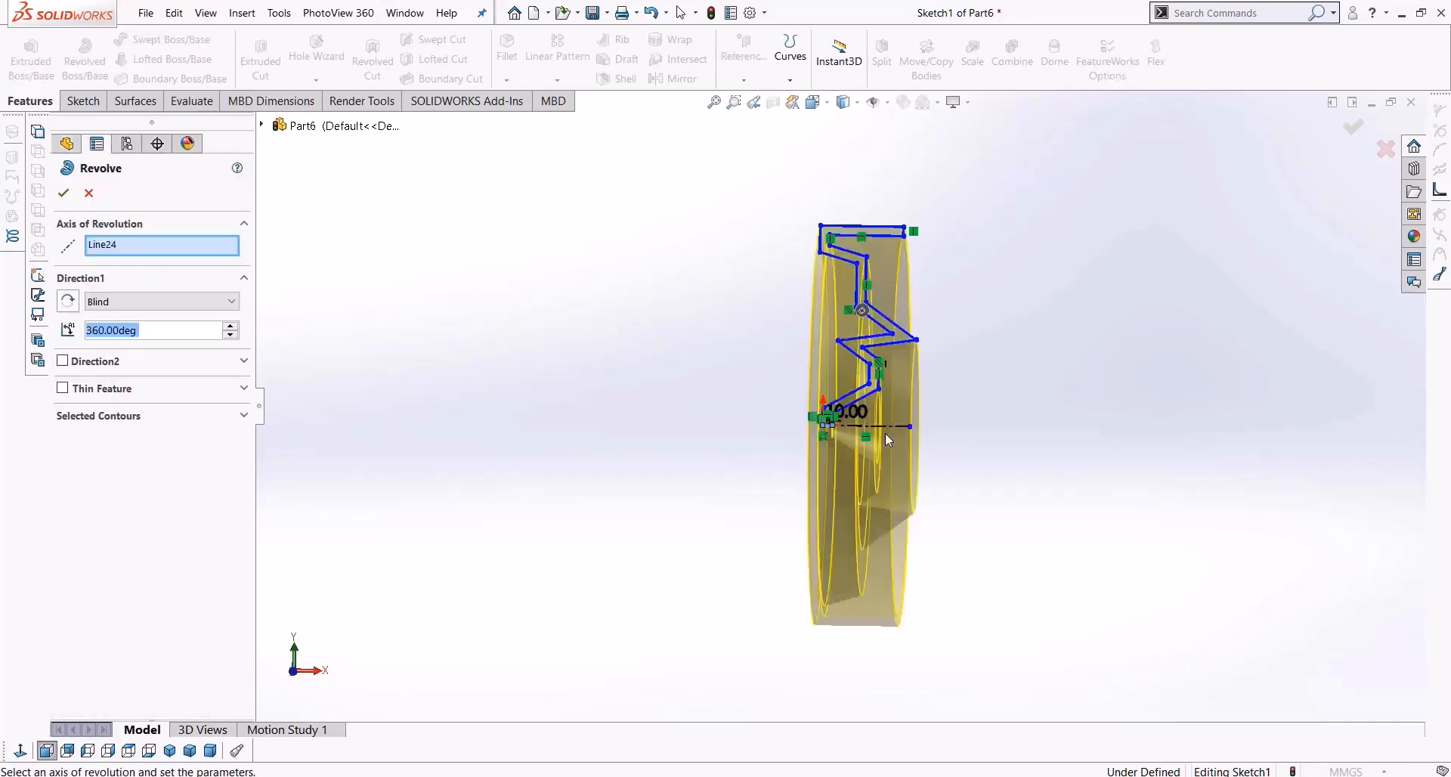
pyautogui.click(63, 193)
# Start a sketch on the small flat circular face at the center of the revolved body
pyautogui.moveTo(609, 429); pyautogui.dragTo(1045, 570, button='middle')
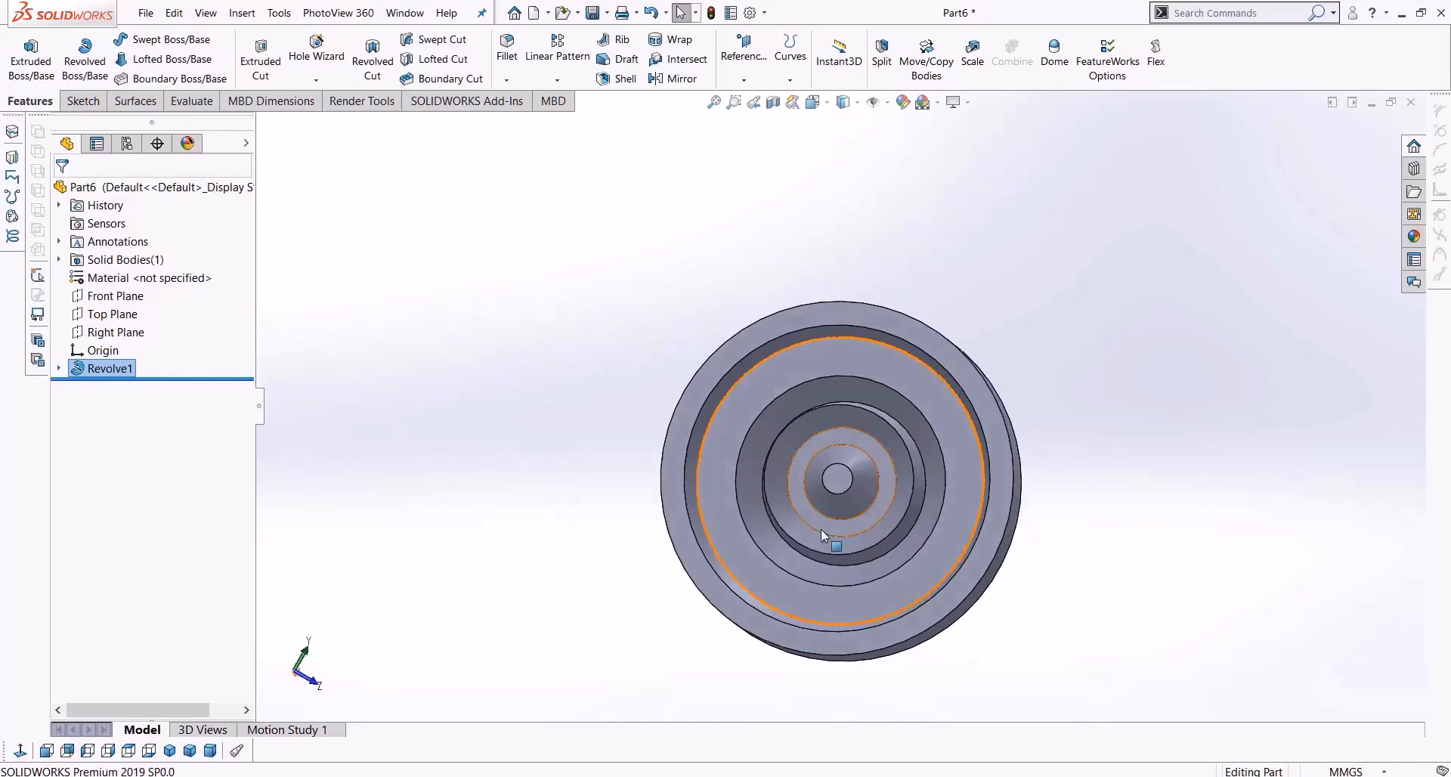
pyautogui.scroll(-4, 855, 432)
pyautogui.click(872, 350)
pyautogui.press('f')
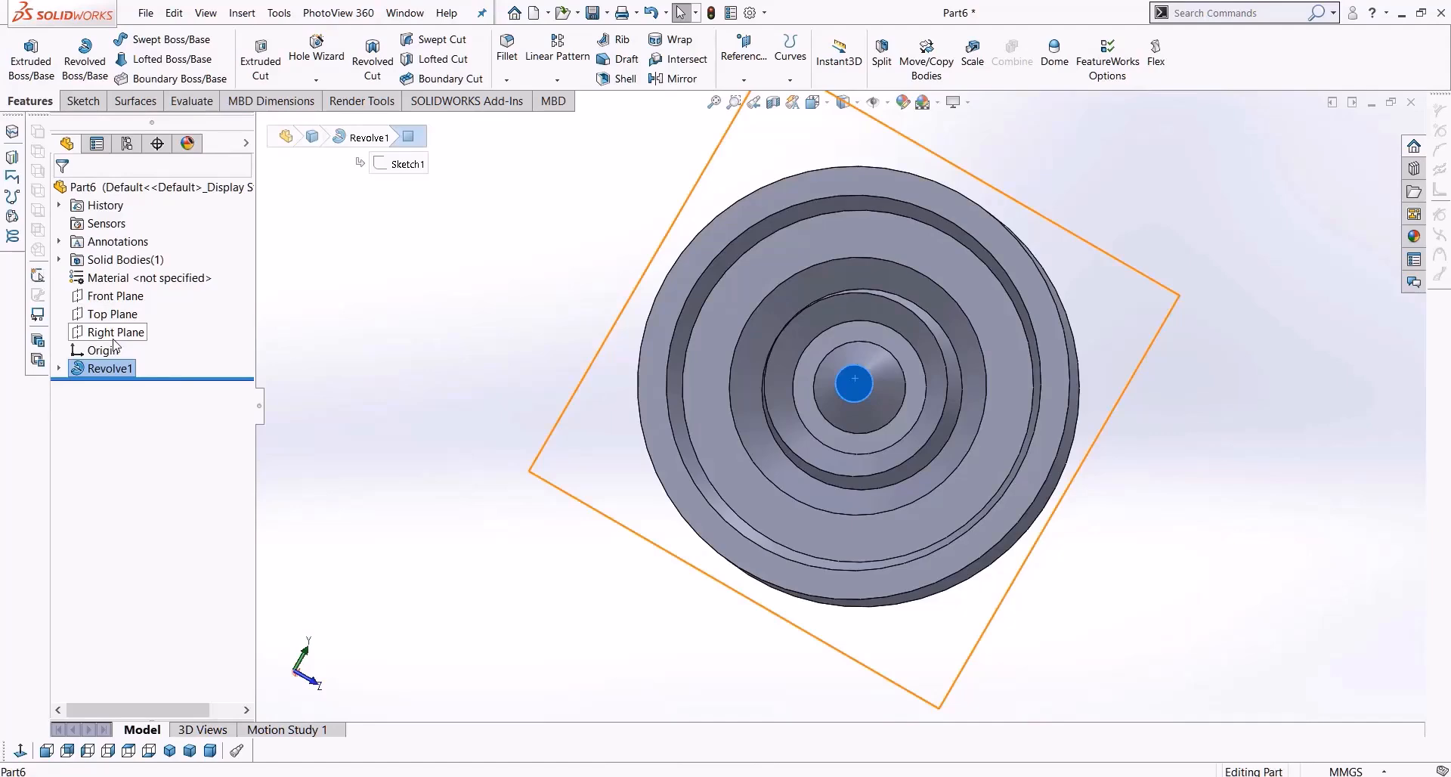
pyautogui.click(87, 750)
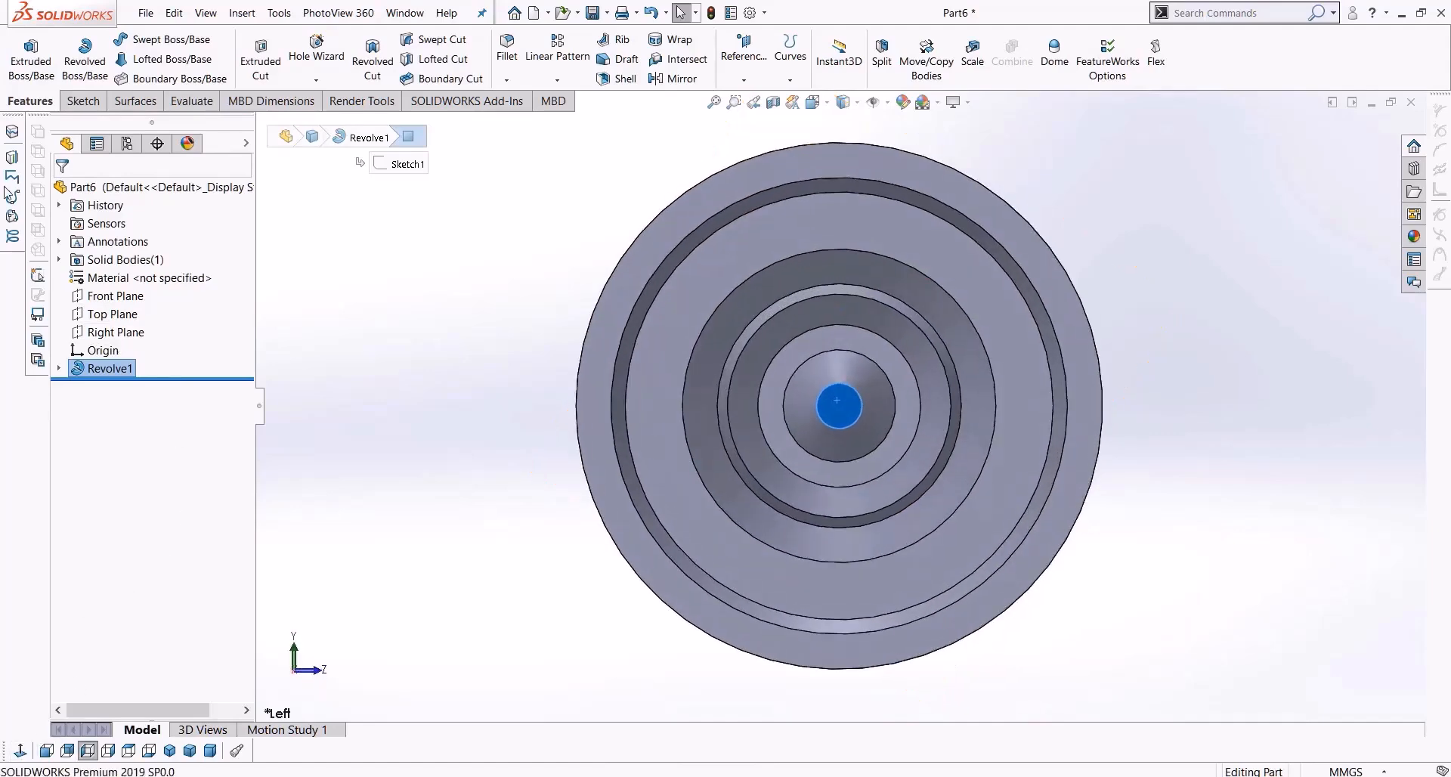
pyautogui.click(82, 102)
pyautogui.click(24, 50)
# Draw two centerlines from the origin past the outer rim, one vertical and one slanted toward positive Z
pyautogui.click(155, 40)
pyautogui.click(184, 79)
pyautogui.click(839, 406)
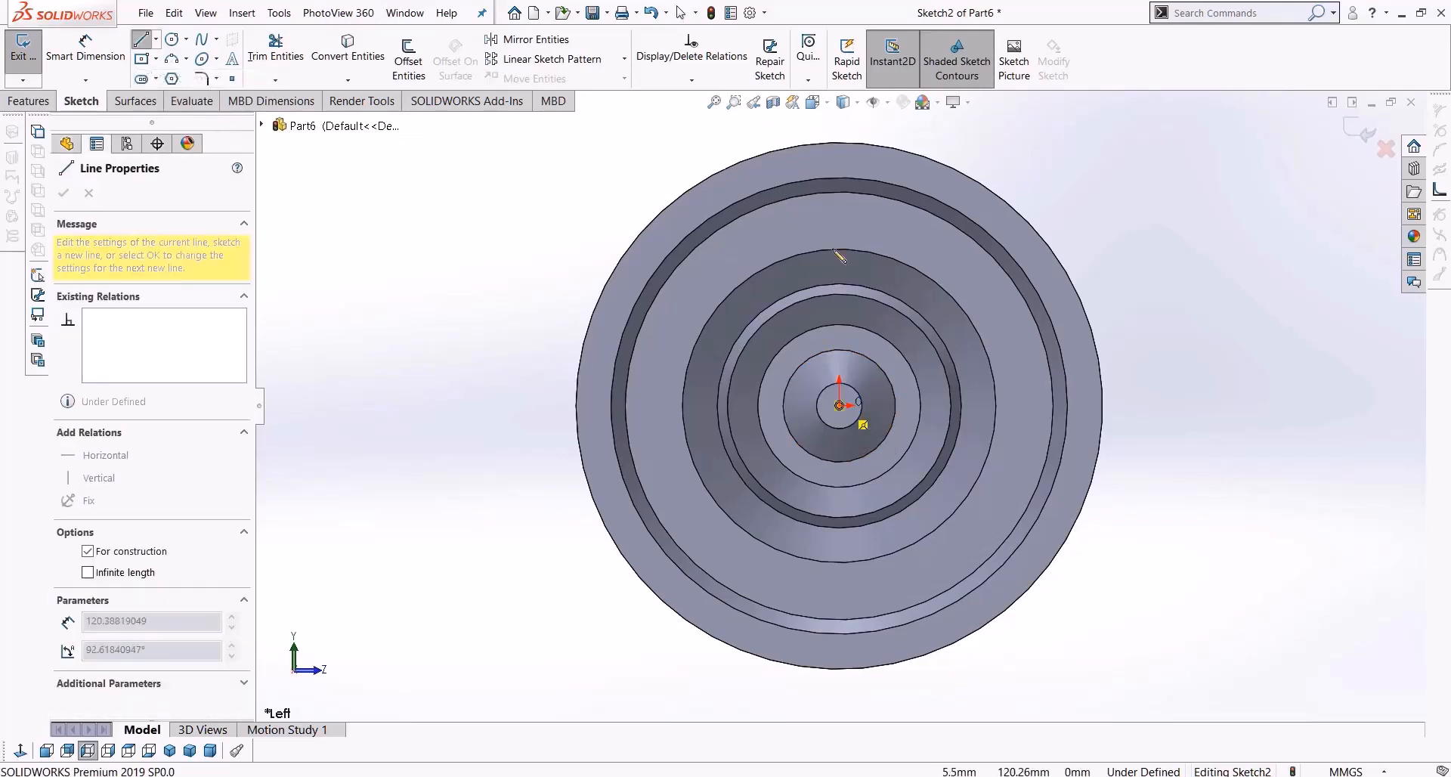
pyautogui.scroll(2, 839, 405)
pyautogui.click(838, 143)
pyautogui.press('Escape')
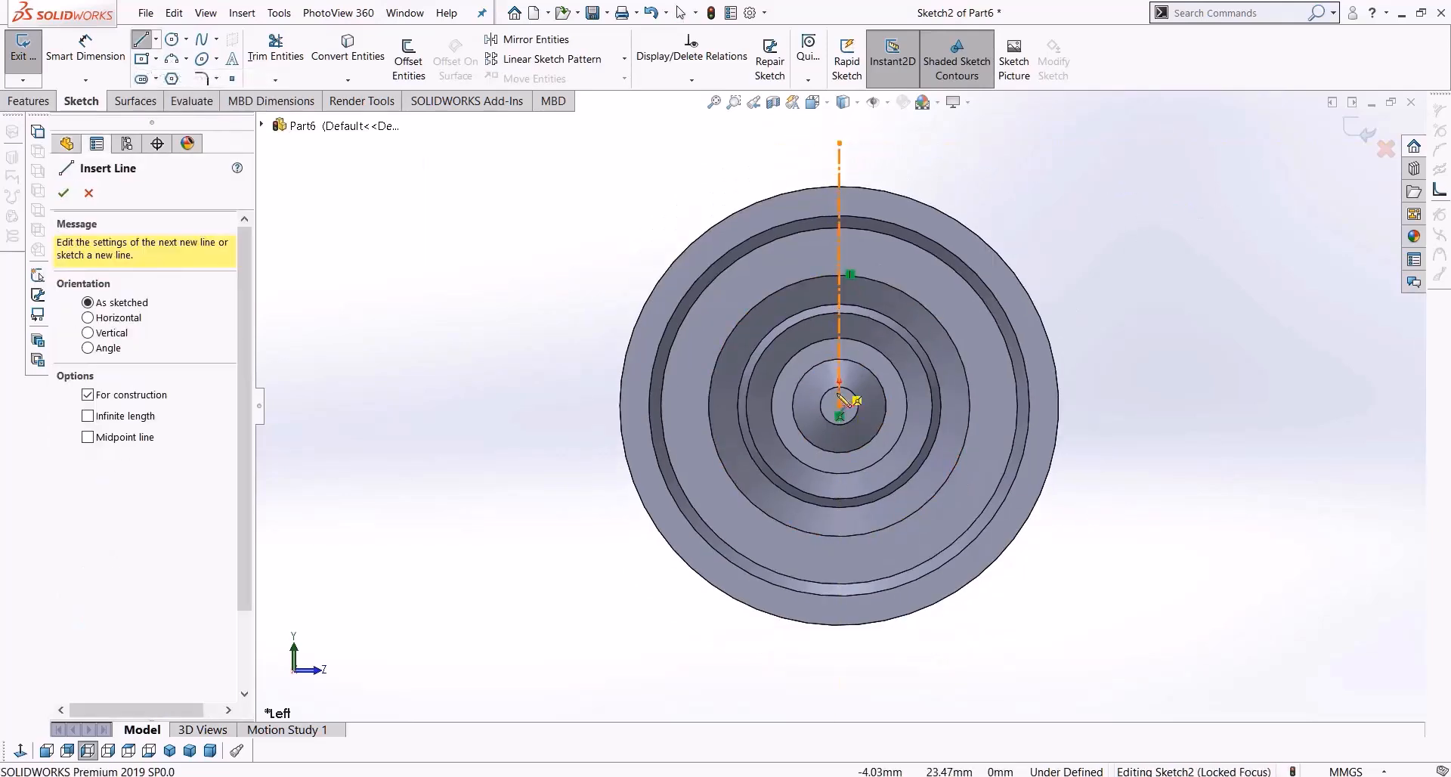
pyautogui.click(838, 405)
pyautogui.click(986, 143)
pyautogui.press('Escape')
# Dimension the angle between the vertical and slanted centerlines and set it to 15 degrees
pyautogui.click(86, 47)
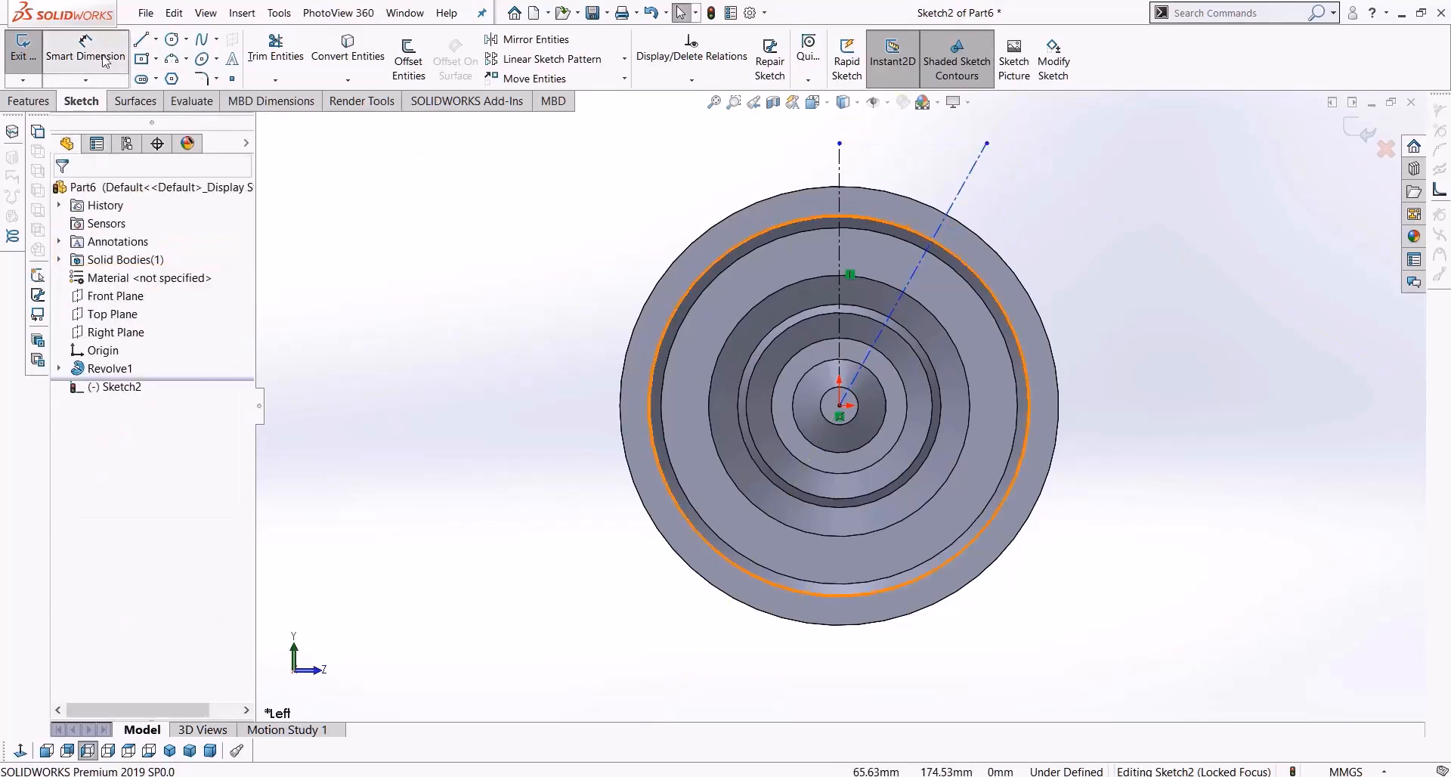
pyautogui.click(890, 310)
pyautogui.click(837, 289)
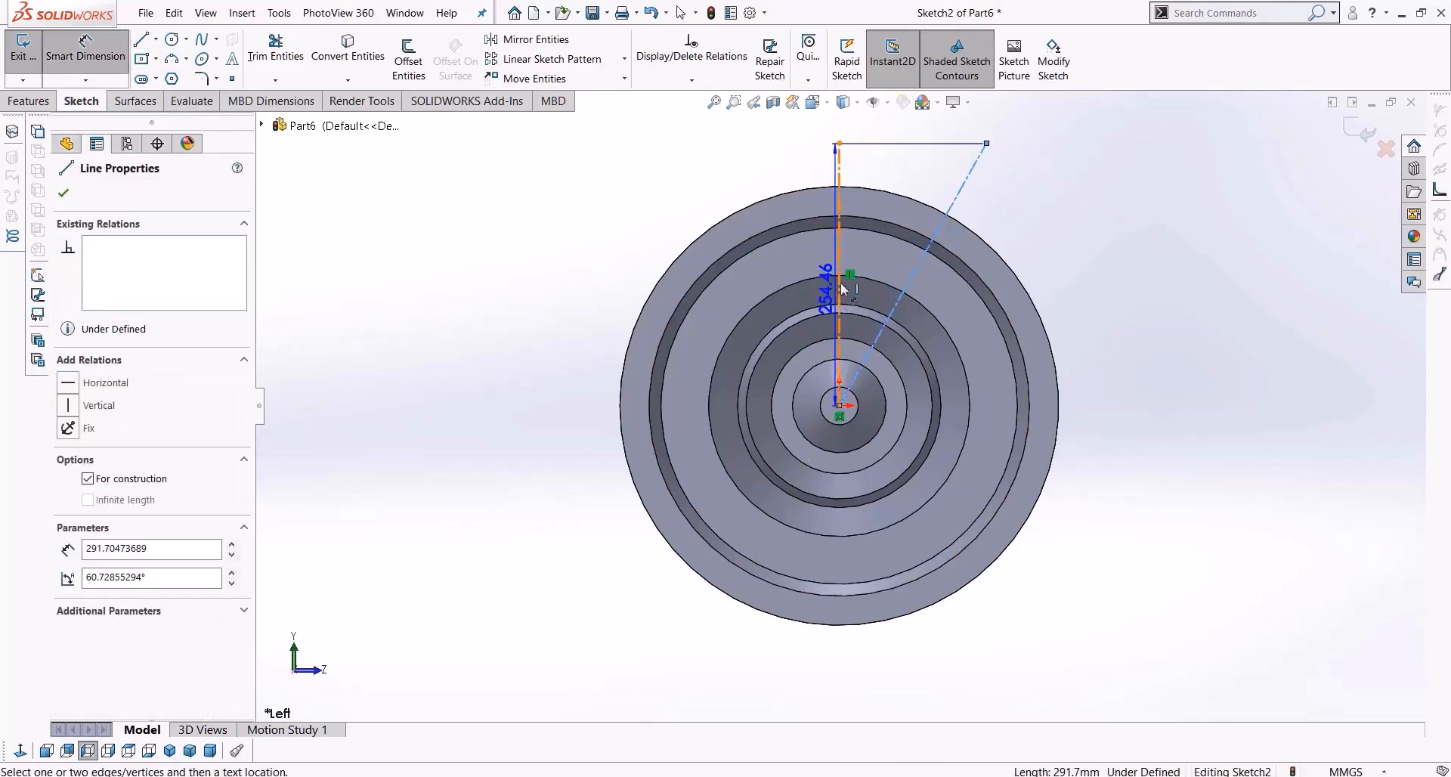
pyautogui.click(914, 154)
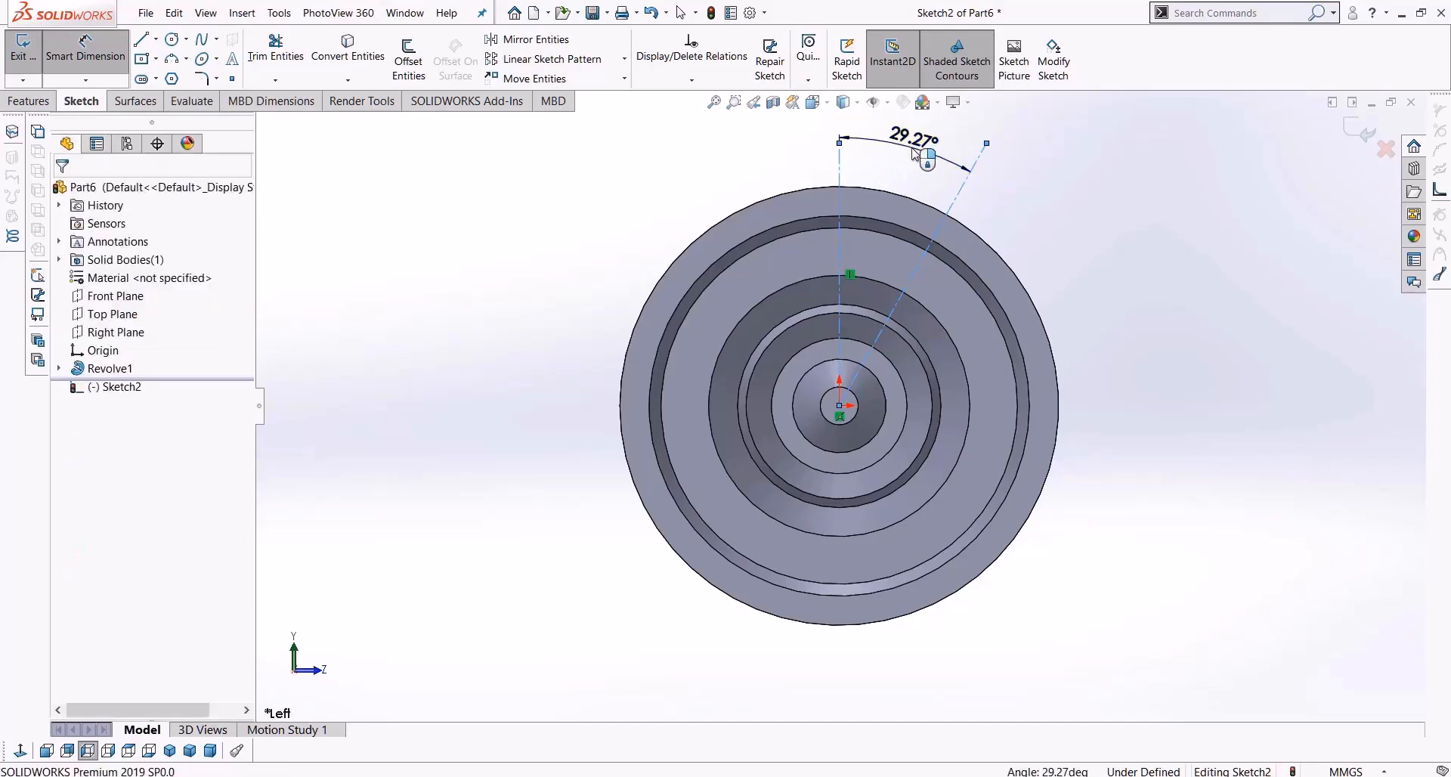
pyautogui.write('18')
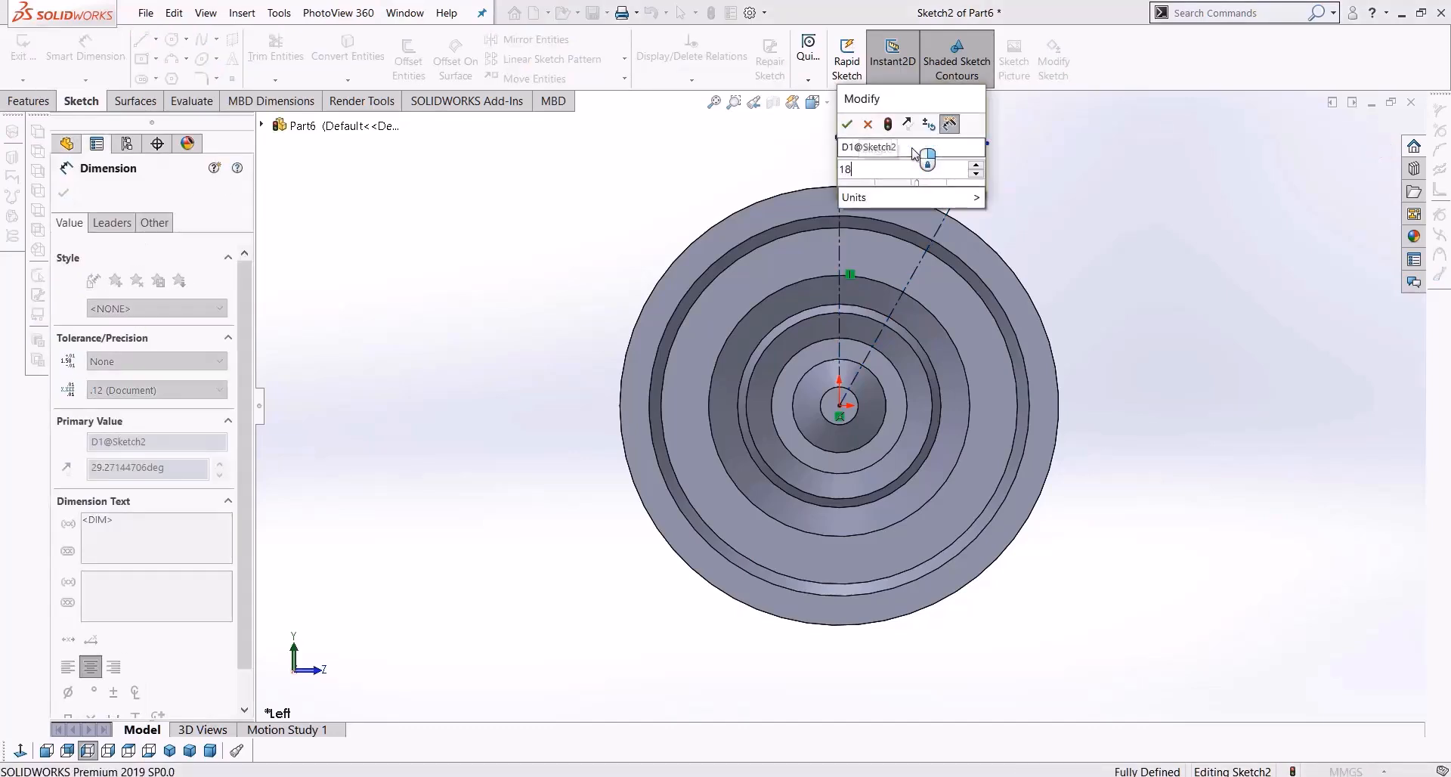
pyautogui.press('BackSpace')
pyautogui.write('5')
pyautogui.press('Return')
# Draw a solid line about 124 mm long along the slanted centerline, from near the hub out to the flat outer ring
pyautogui.scroll(-2, 920, 288)
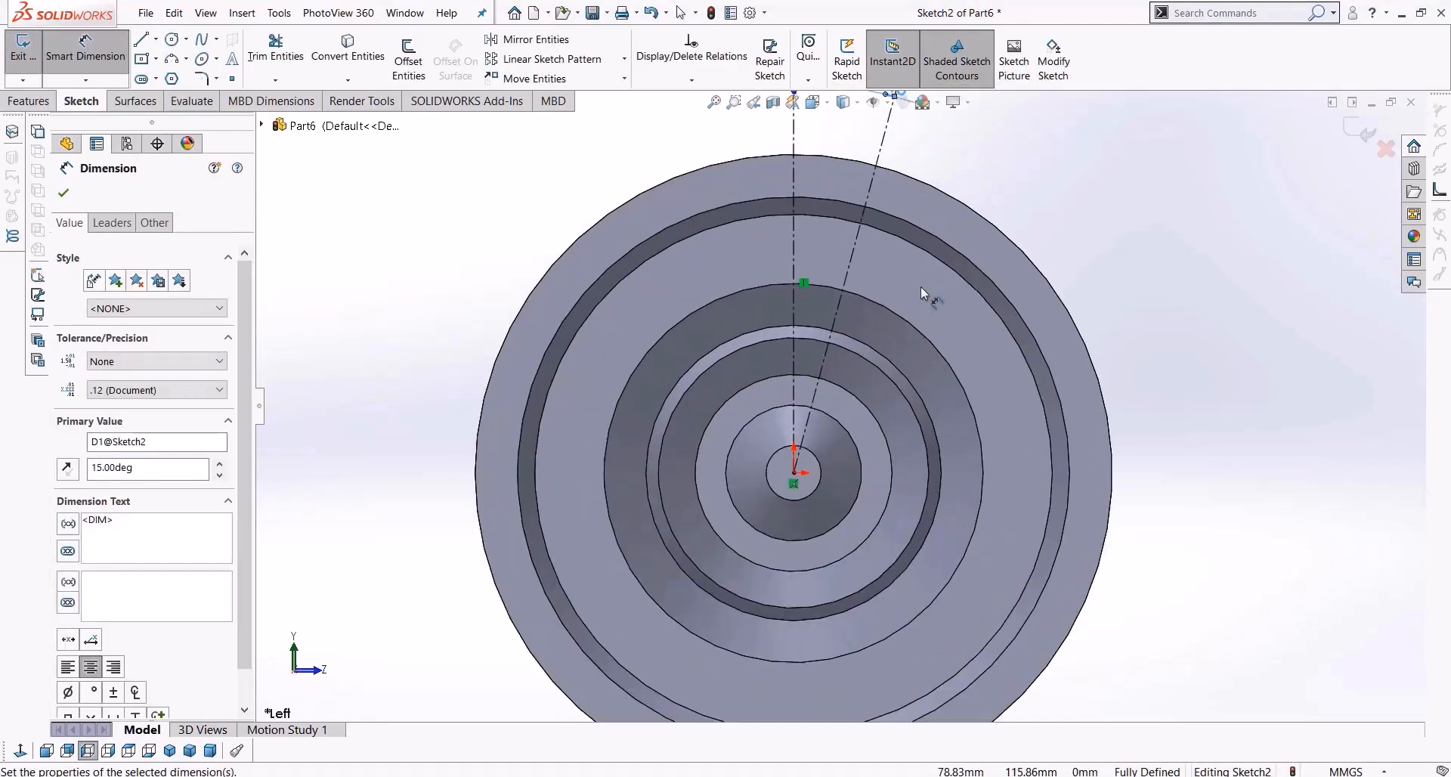
pyautogui.scroll(2, 920, 288)
pyautogui.scroll(-2, 910, 284)
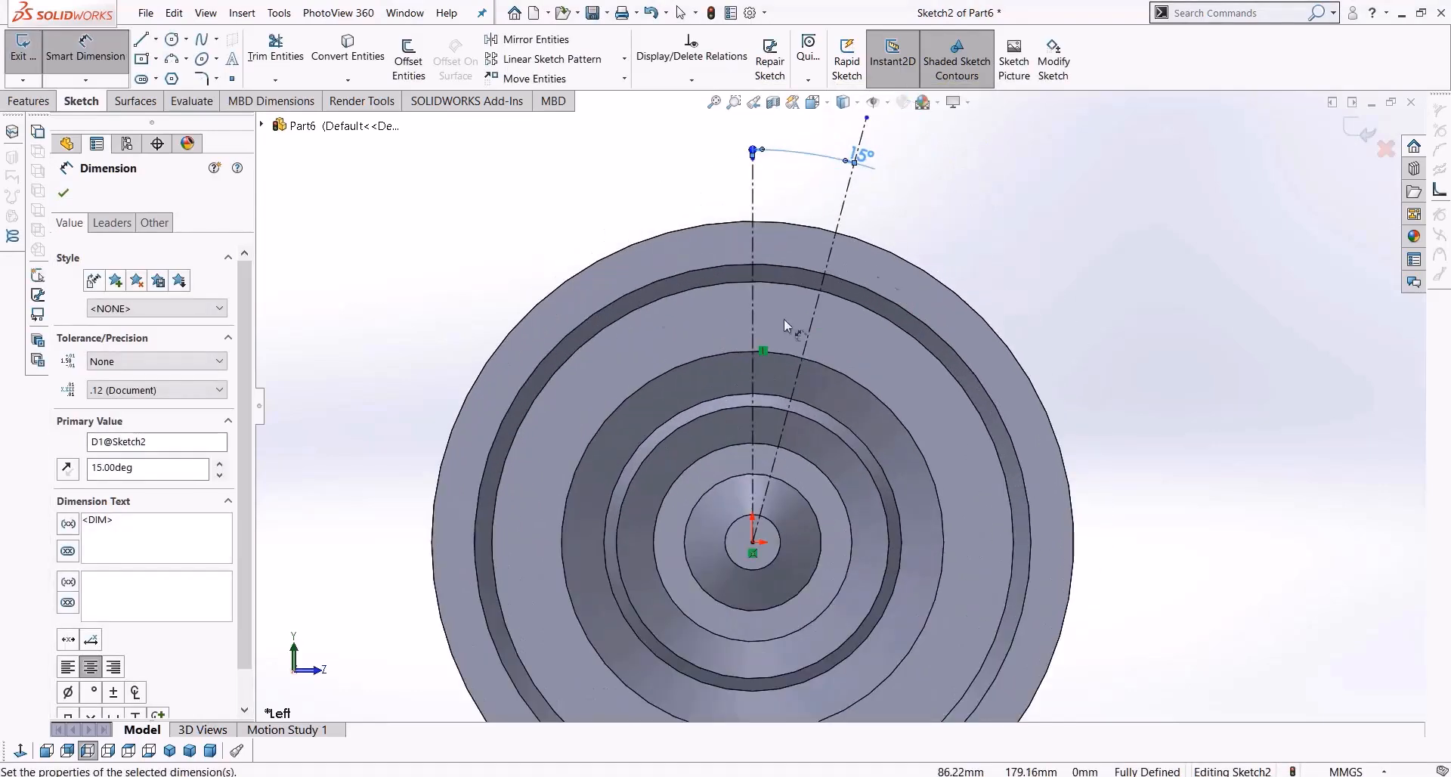
pyautogui.click(141, 40)
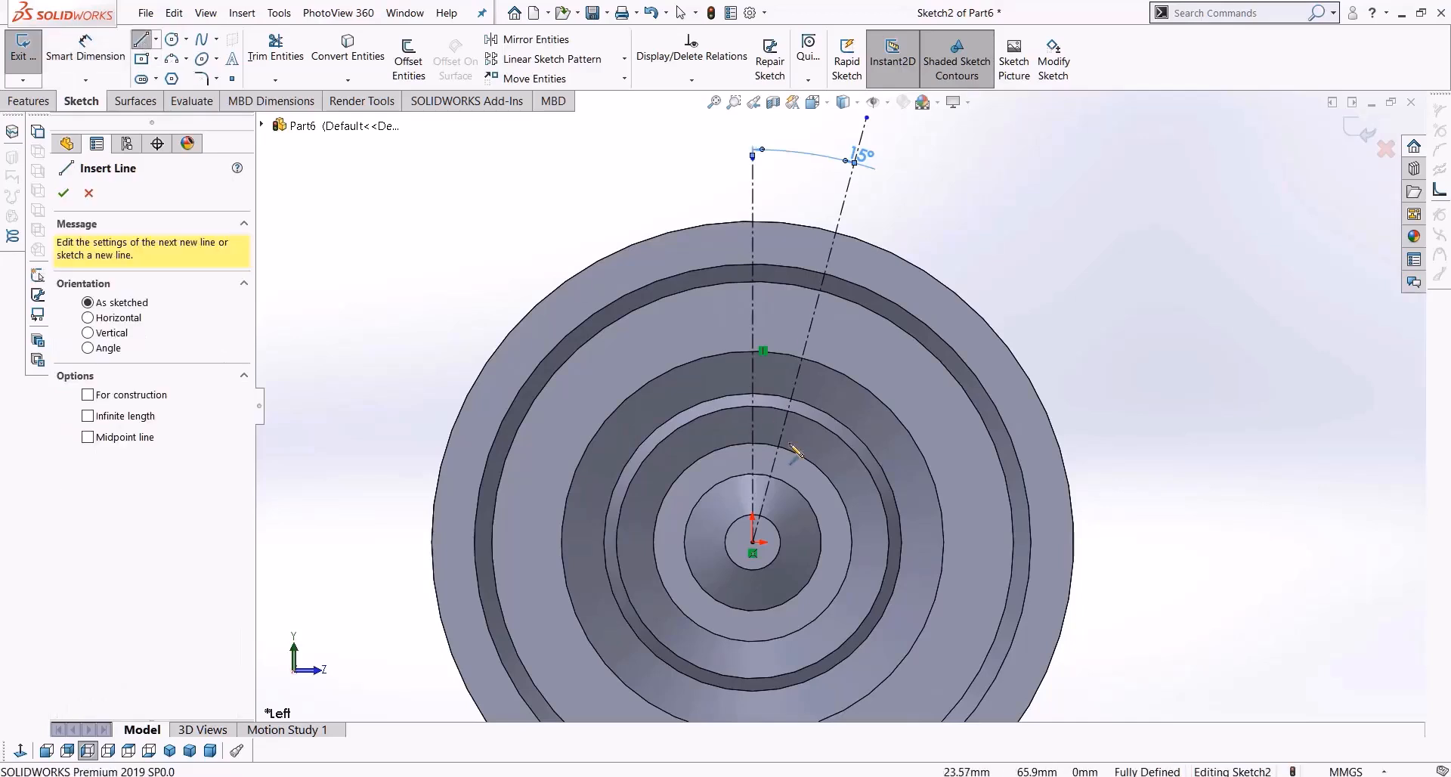
pyautogui.scroll(-2, 775, 482)
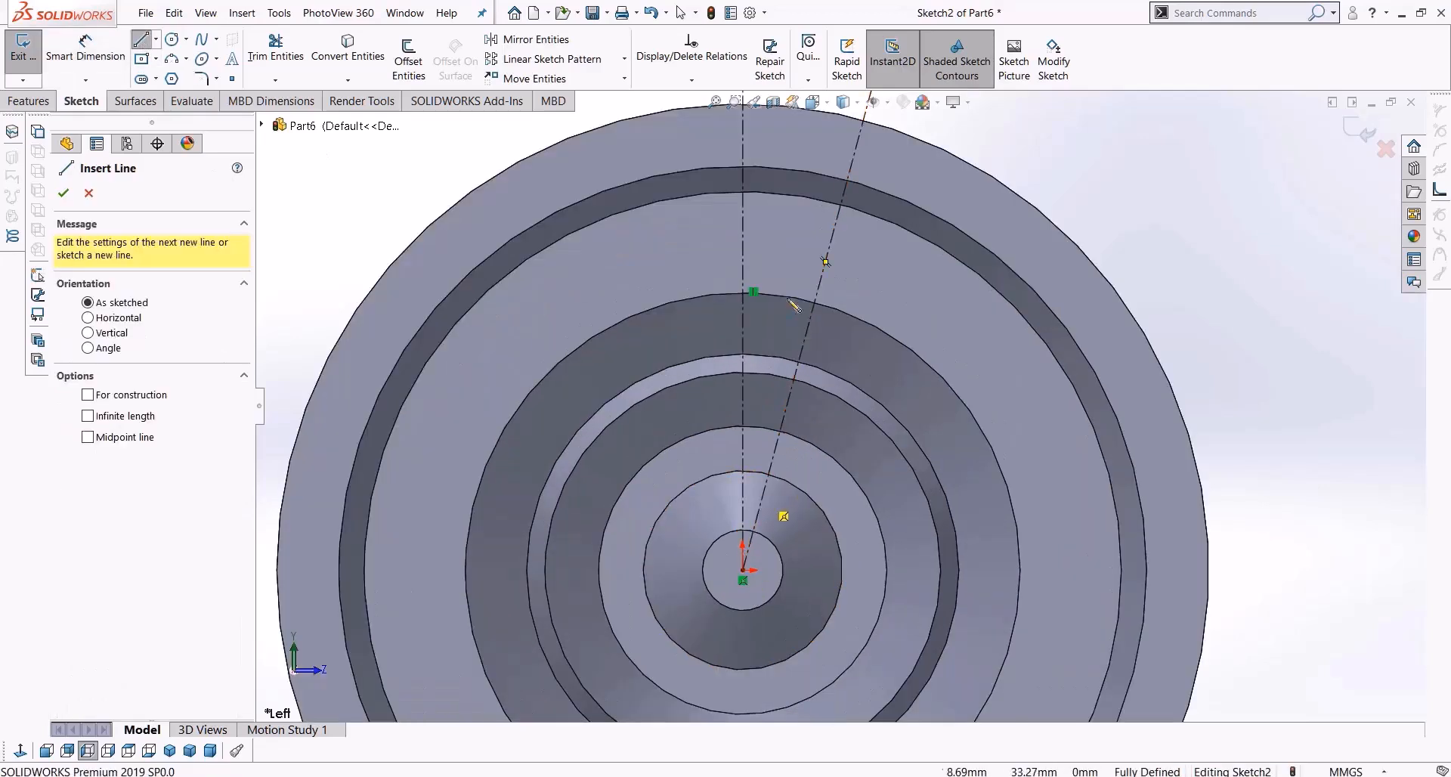
pyautogui.click(772, 480)
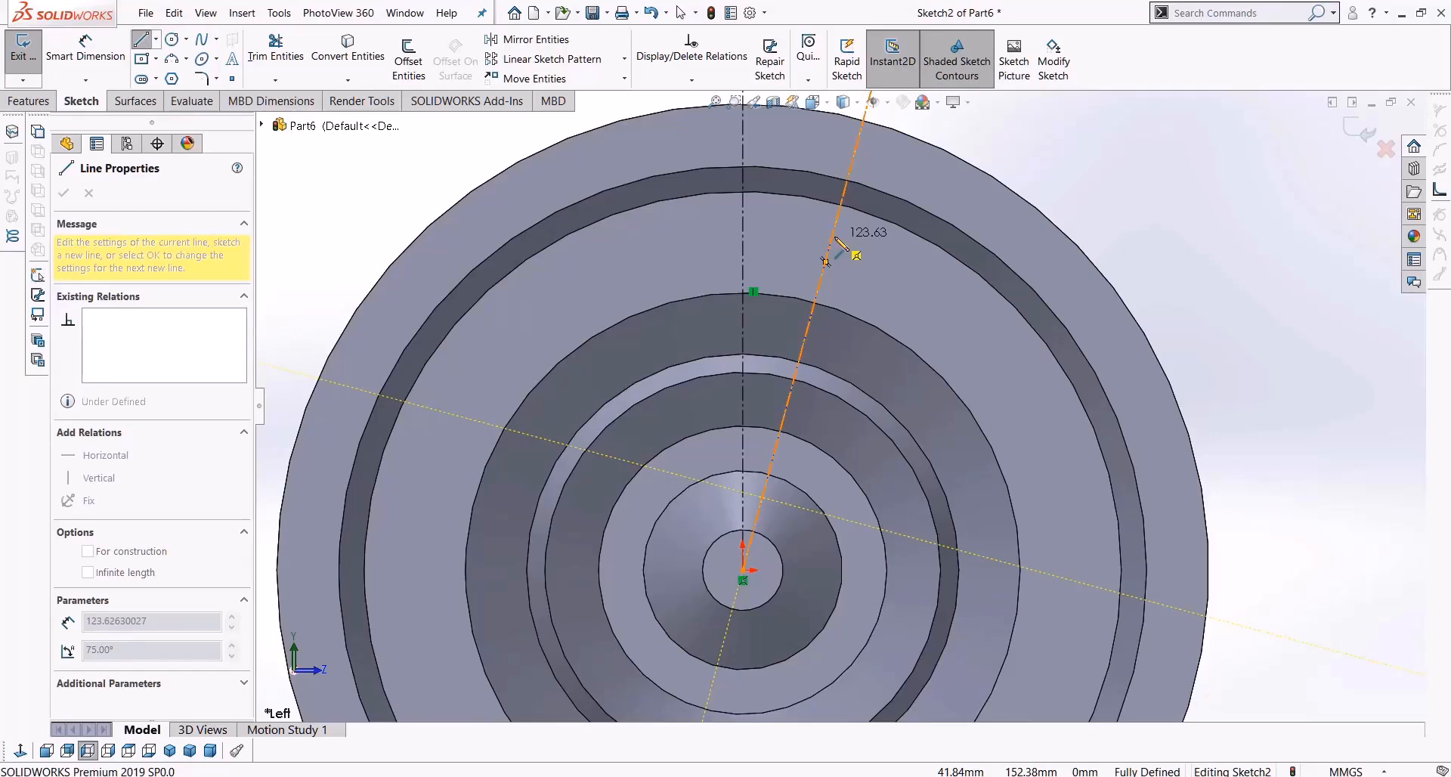
pyautogui.click(831, 235)
pyautogui.press('Escape')
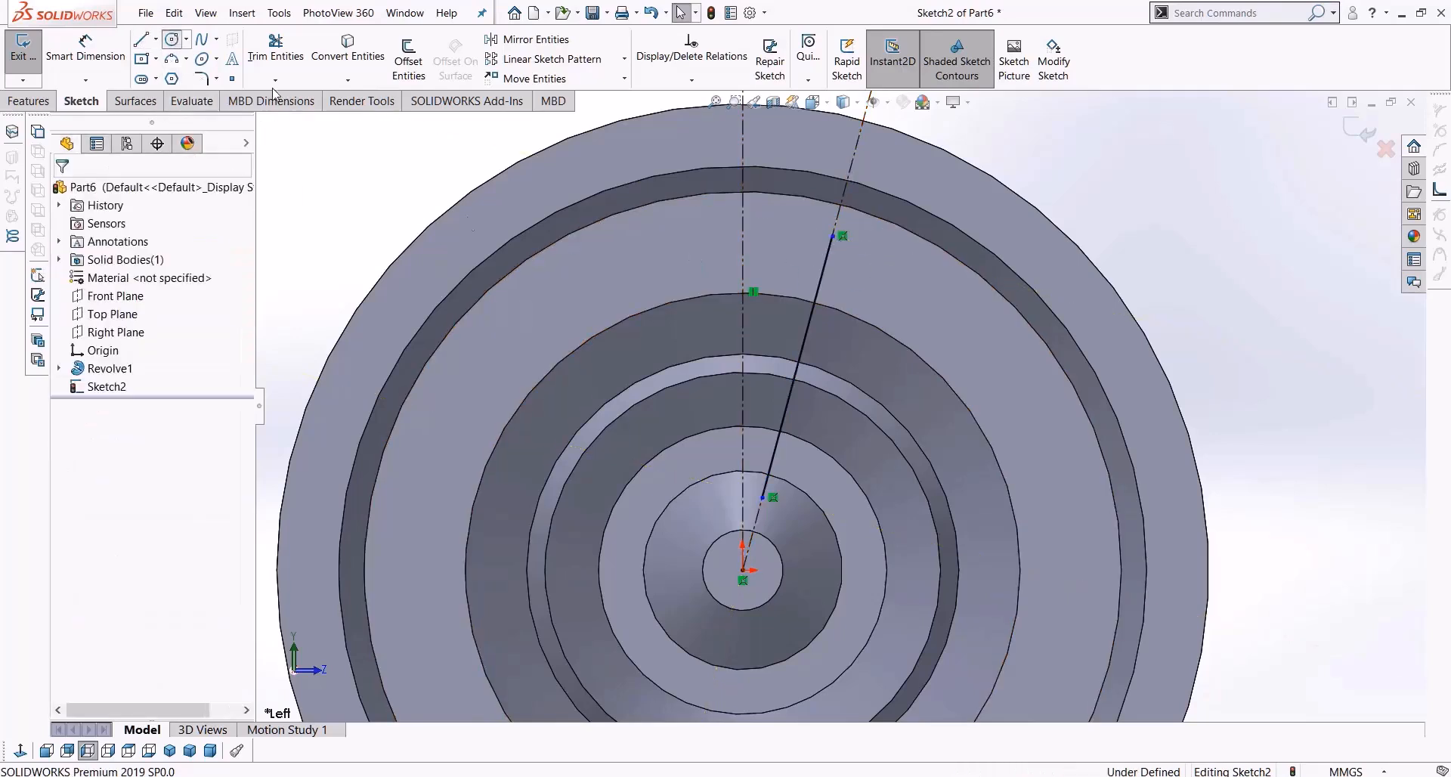
# Draw two origin-centered circles through the slanted line's ends, with radii of about 158 mm and 34 mm
pyautogui.click(174, 40)
pyautogui.click(743, 571)
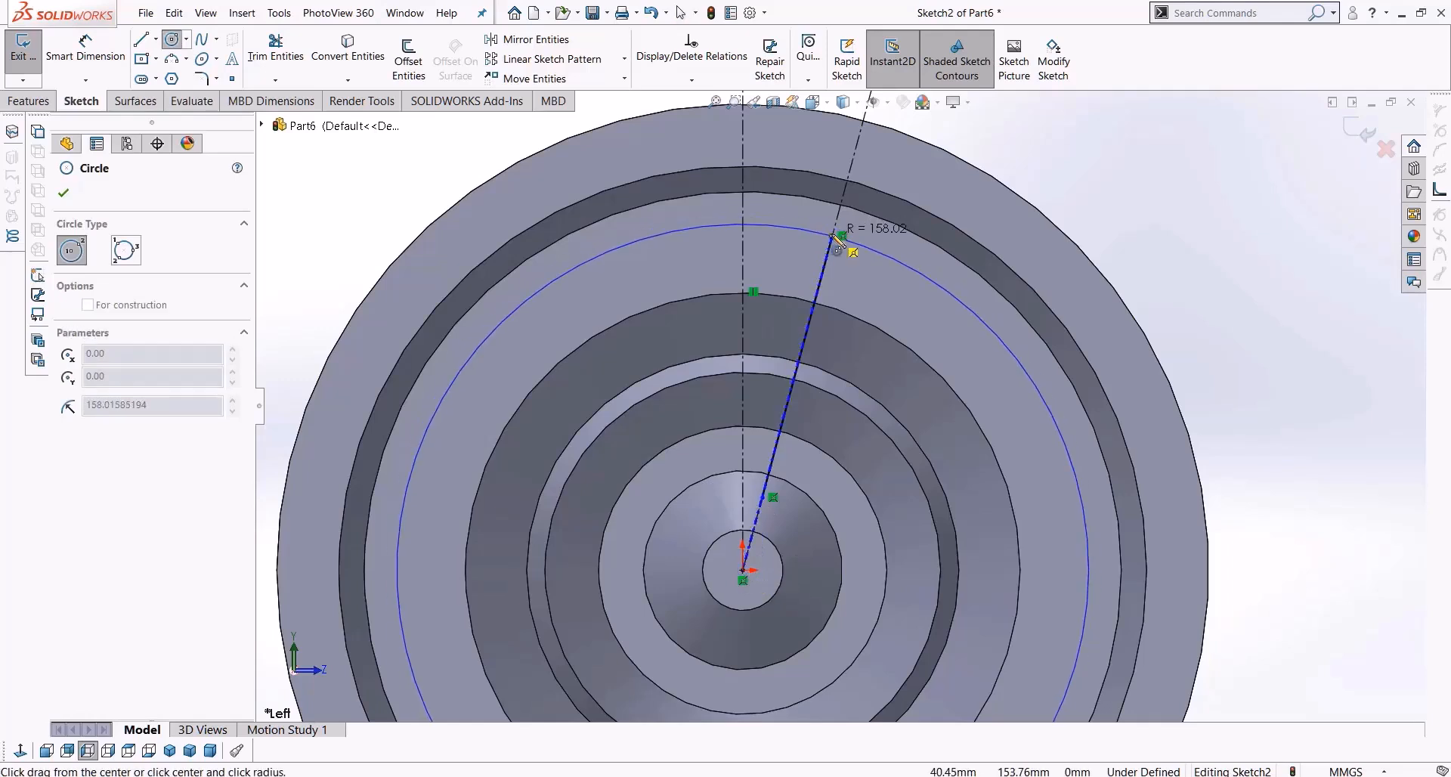
pyautogui.click(834, 235)
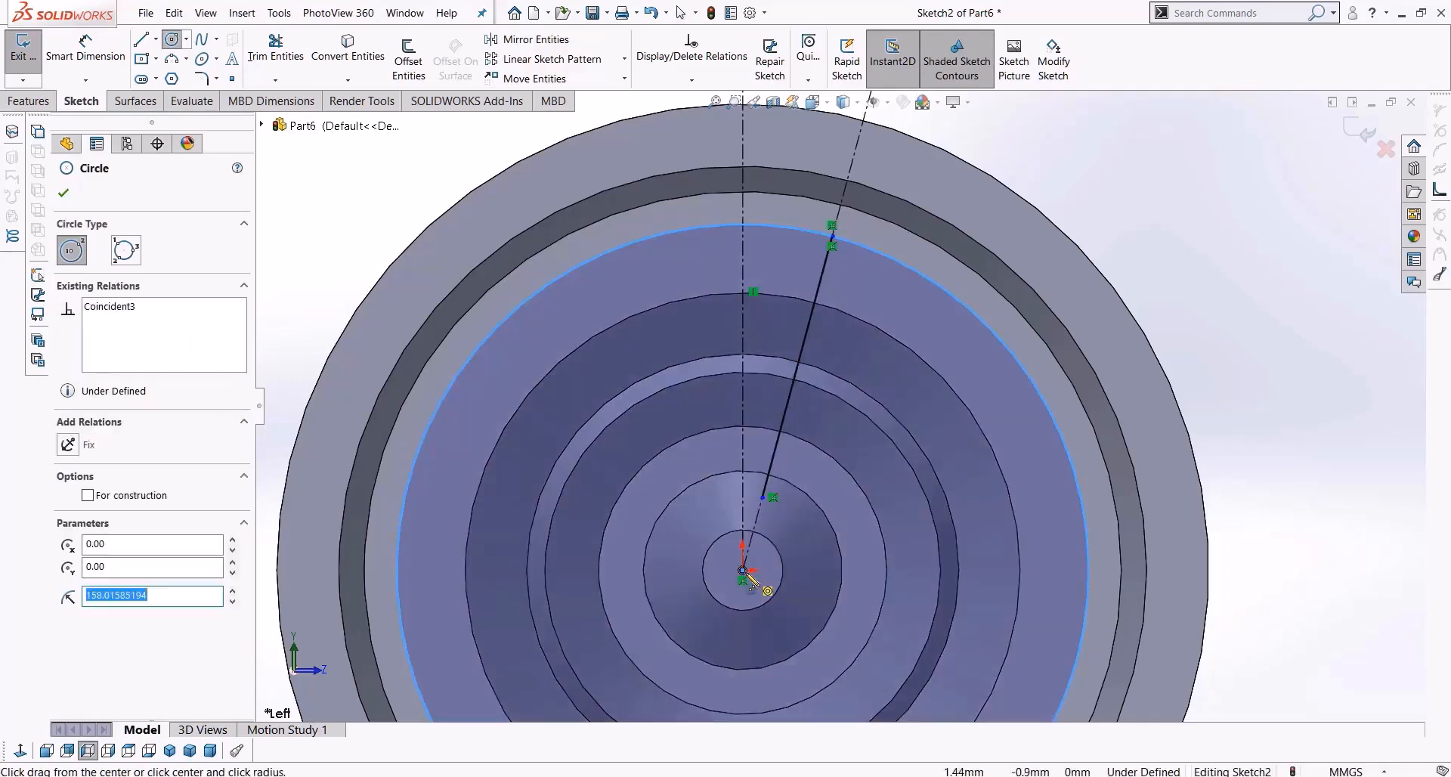
pyautogui.click(744, 572)
pyautogui.click(781, 508)
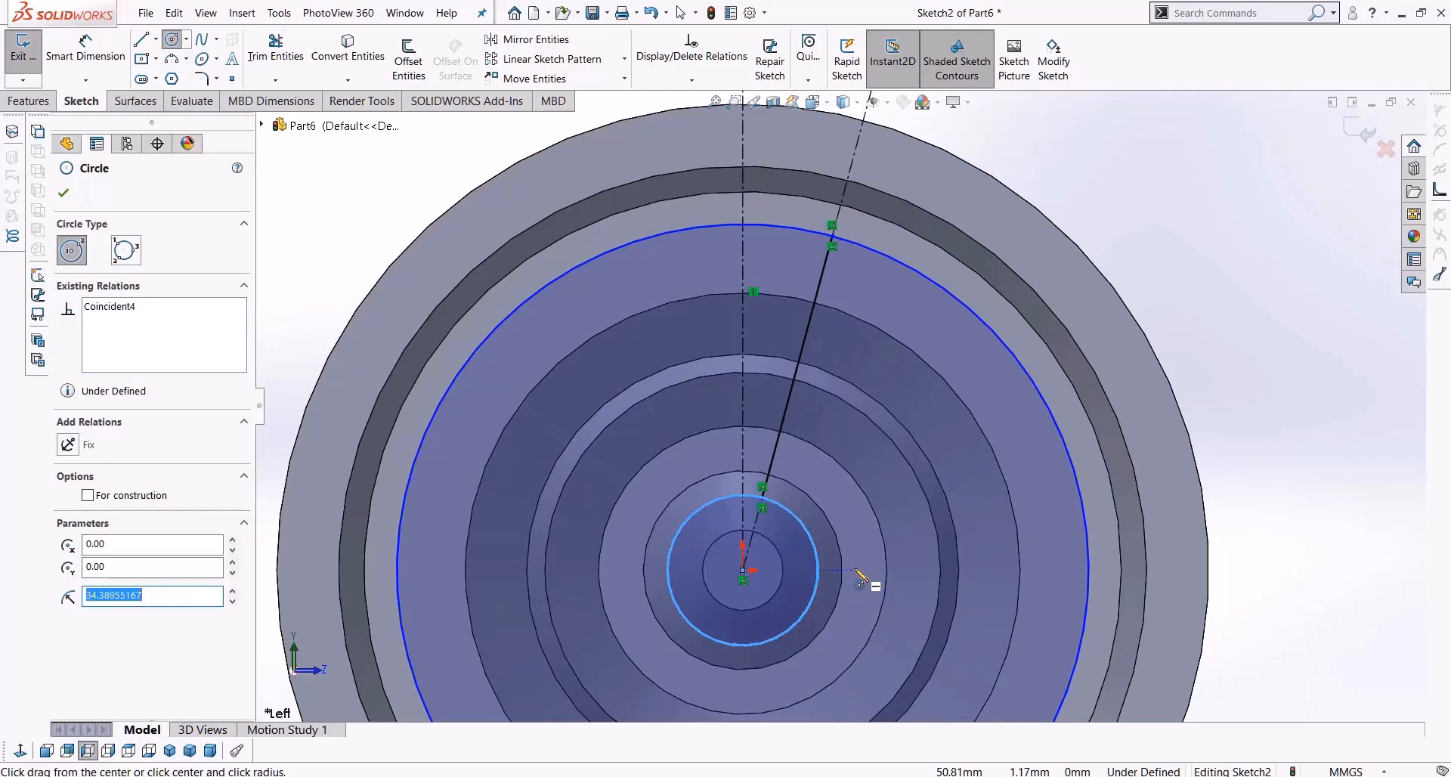
pyautogui.press('Escape')
# Power trim both circles, keeping only the short arcs between the vertical centerline and the slanted line
pyautogui.click(275, 53)
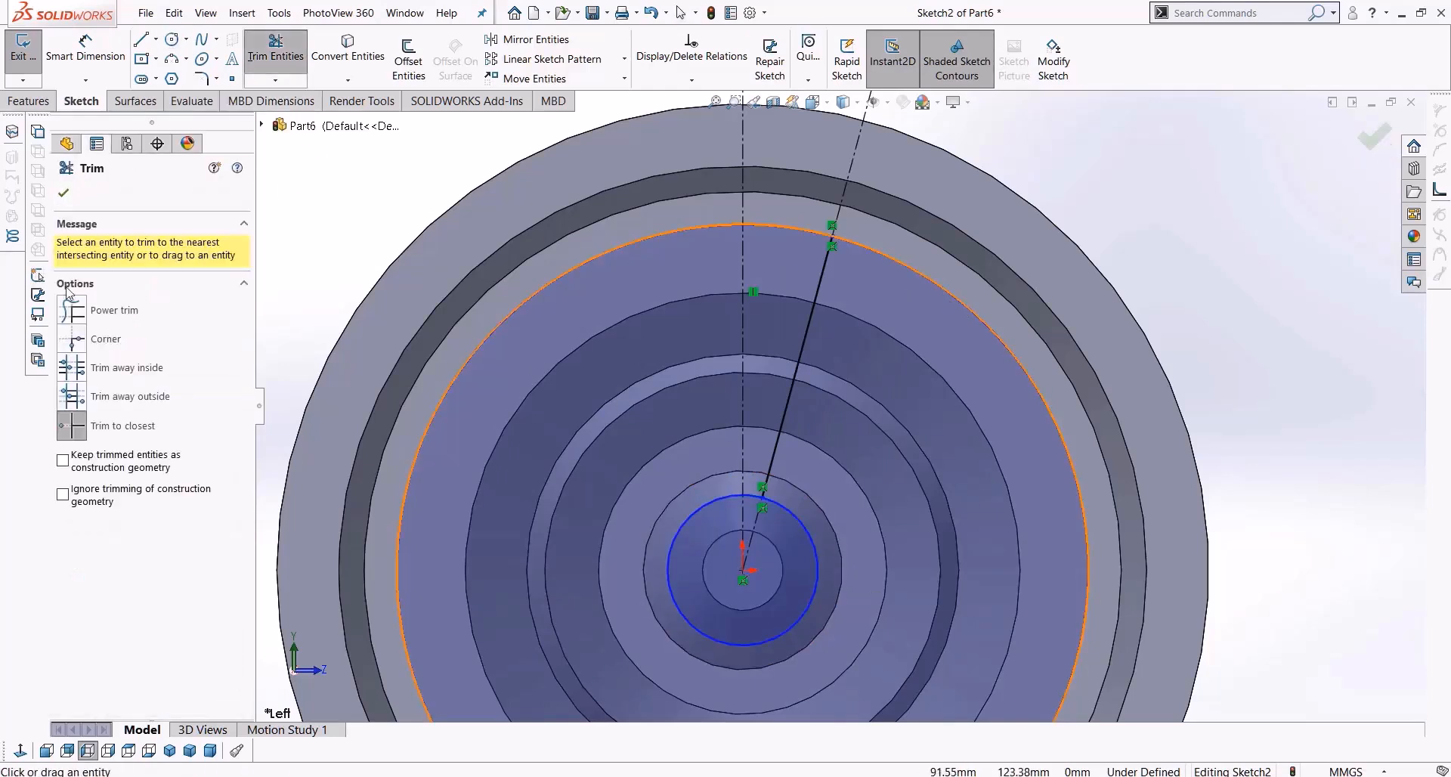
pyautogui.click(72, 316)
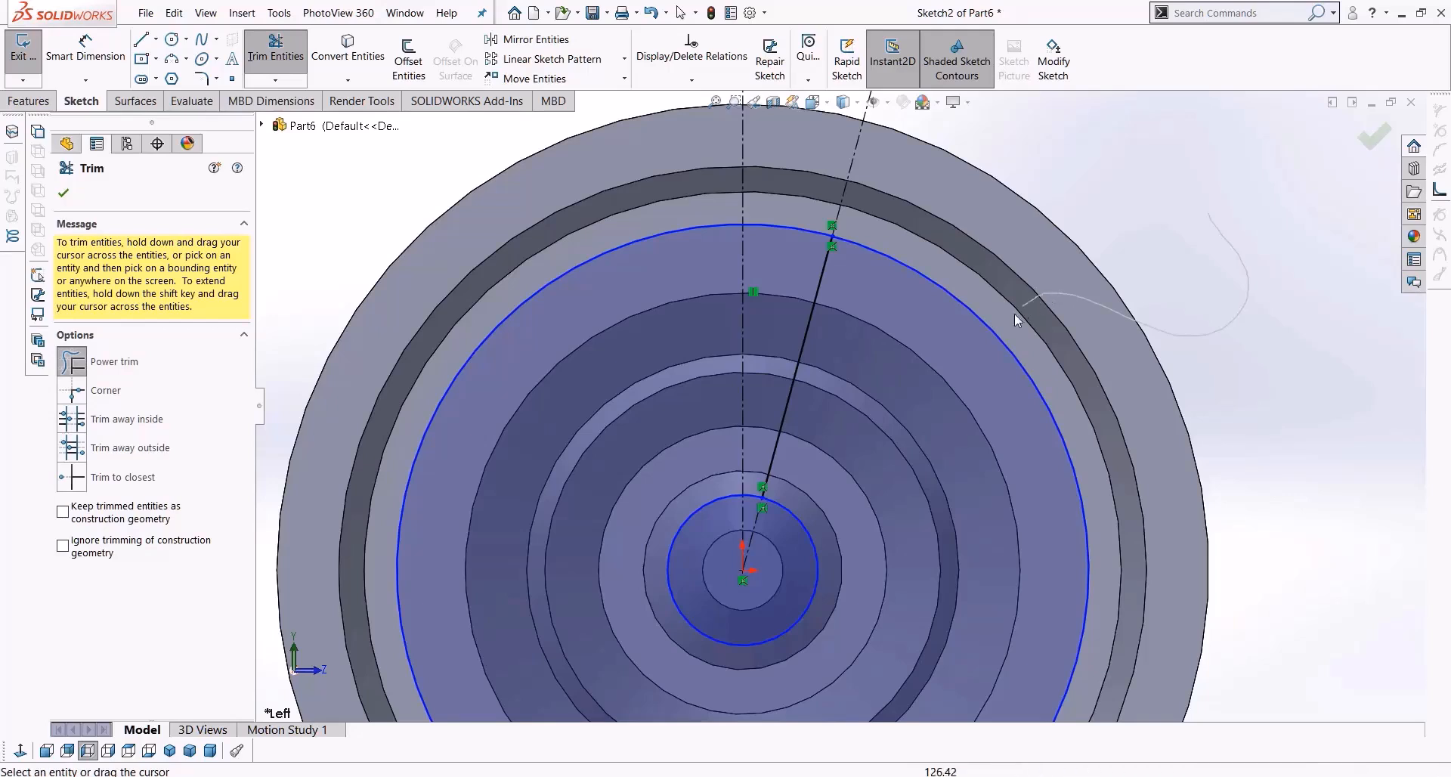
pyautogui.moveTo(1020, 316); pyautogui.dragTo(996, 380)
pyautogui.moveTo(842, 513)
pyautogui.mouseDown()
pyautogui.moveTo(798, 548)
pyautogui.moveTo(807, 593)
pyautogui.mouseUp()
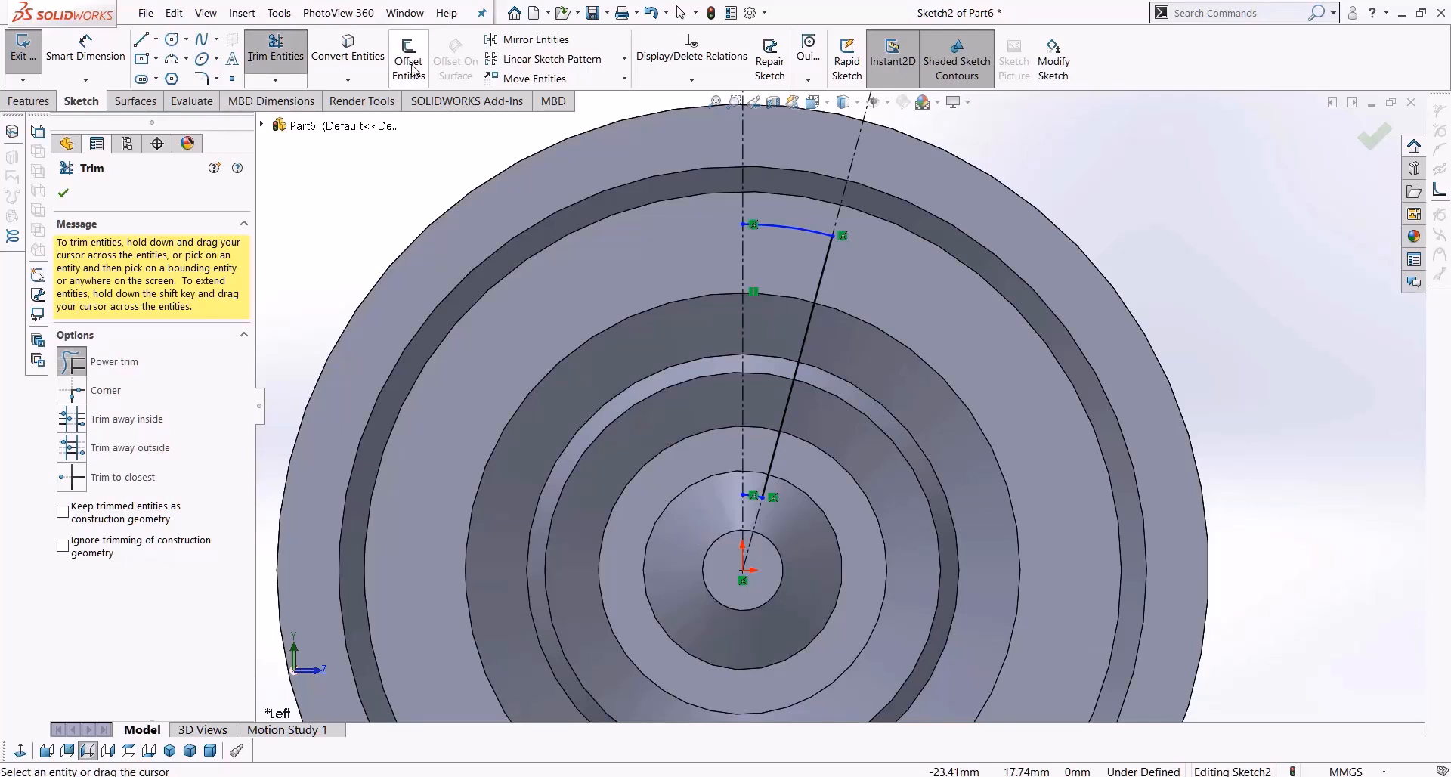
# Replace the straight slanted side with two connected lines bent inward toward the vertical centerline, the lower about 60 mm, joining both arcs' ends
pyautogui.click(140, 39)
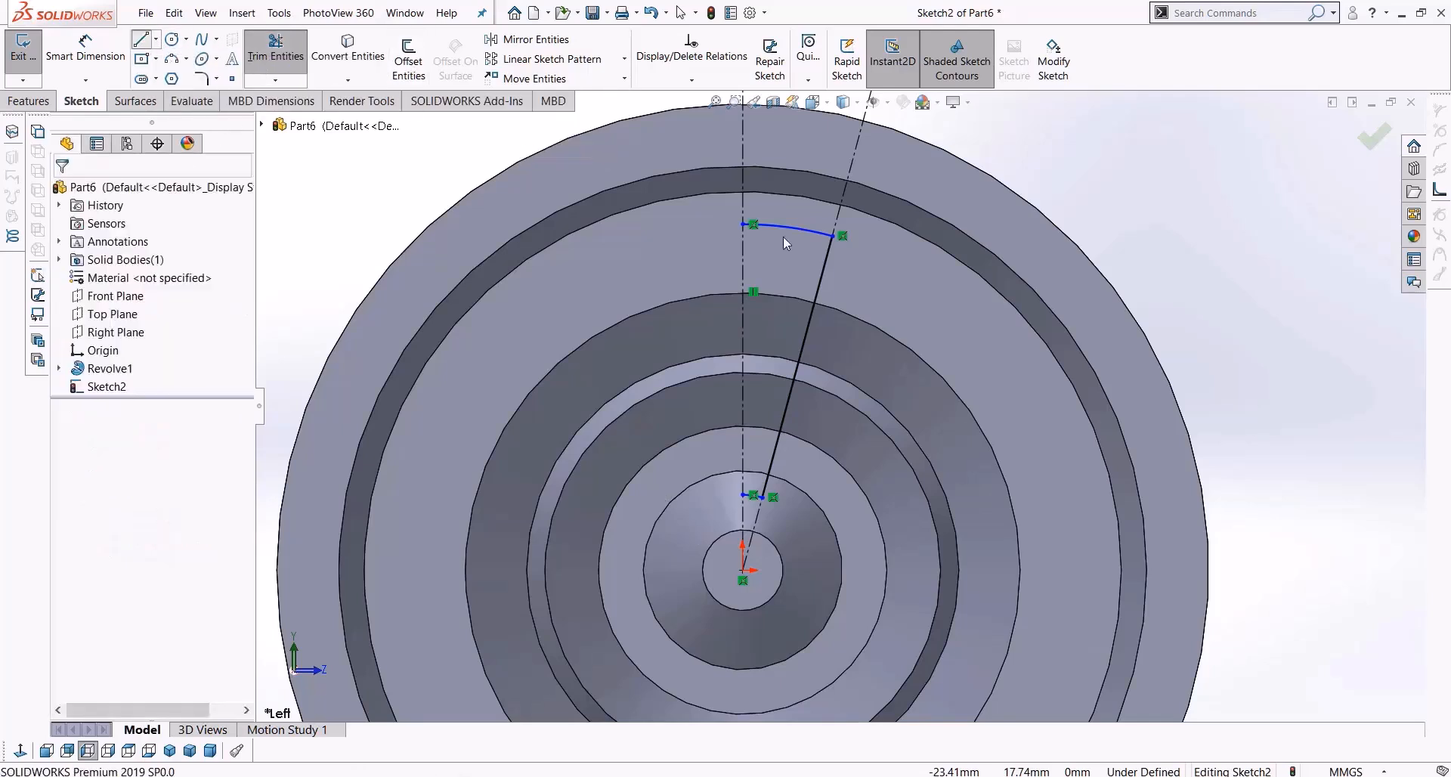
pyautogui.scroll(-3, 827, 269)
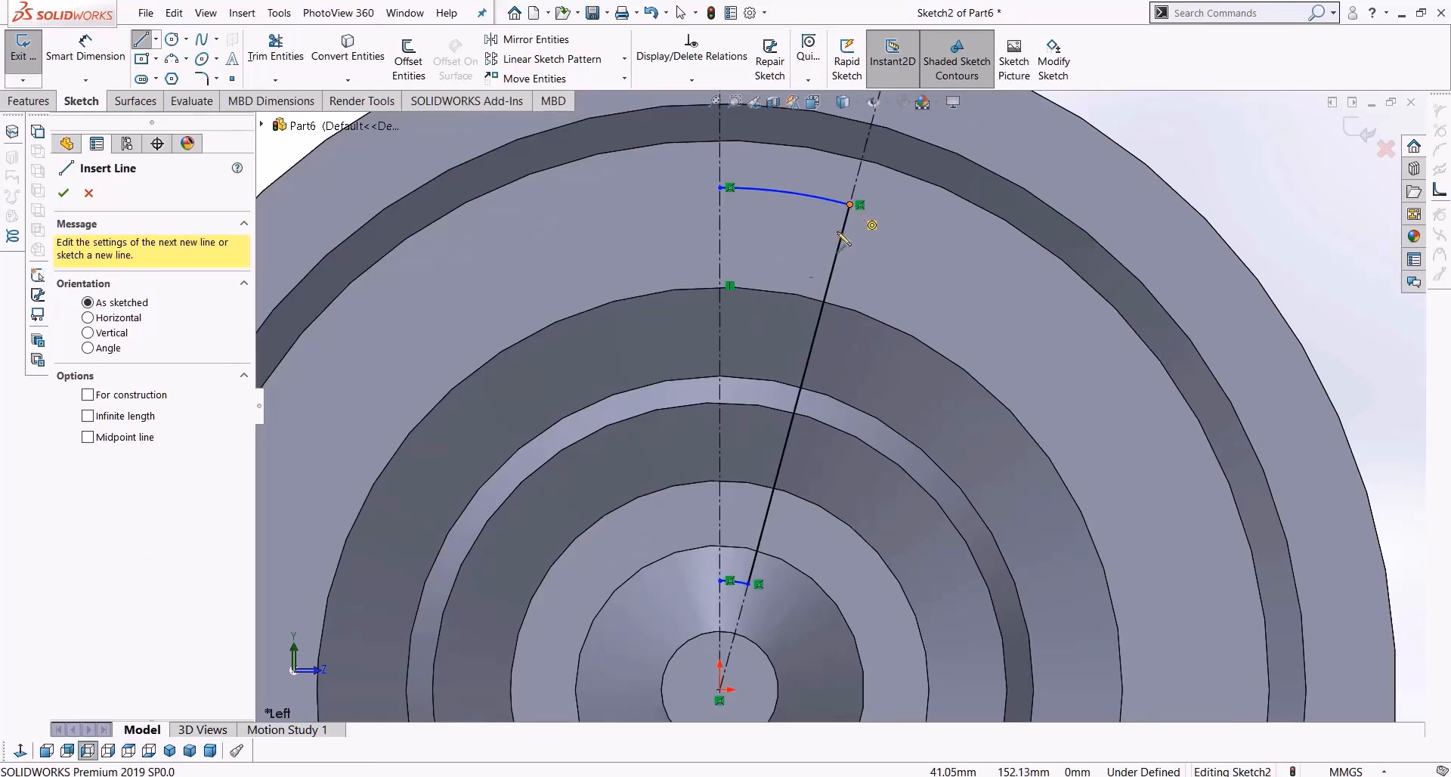
pyautogui.click(850, 204)
pyautogui.click(766, 395)
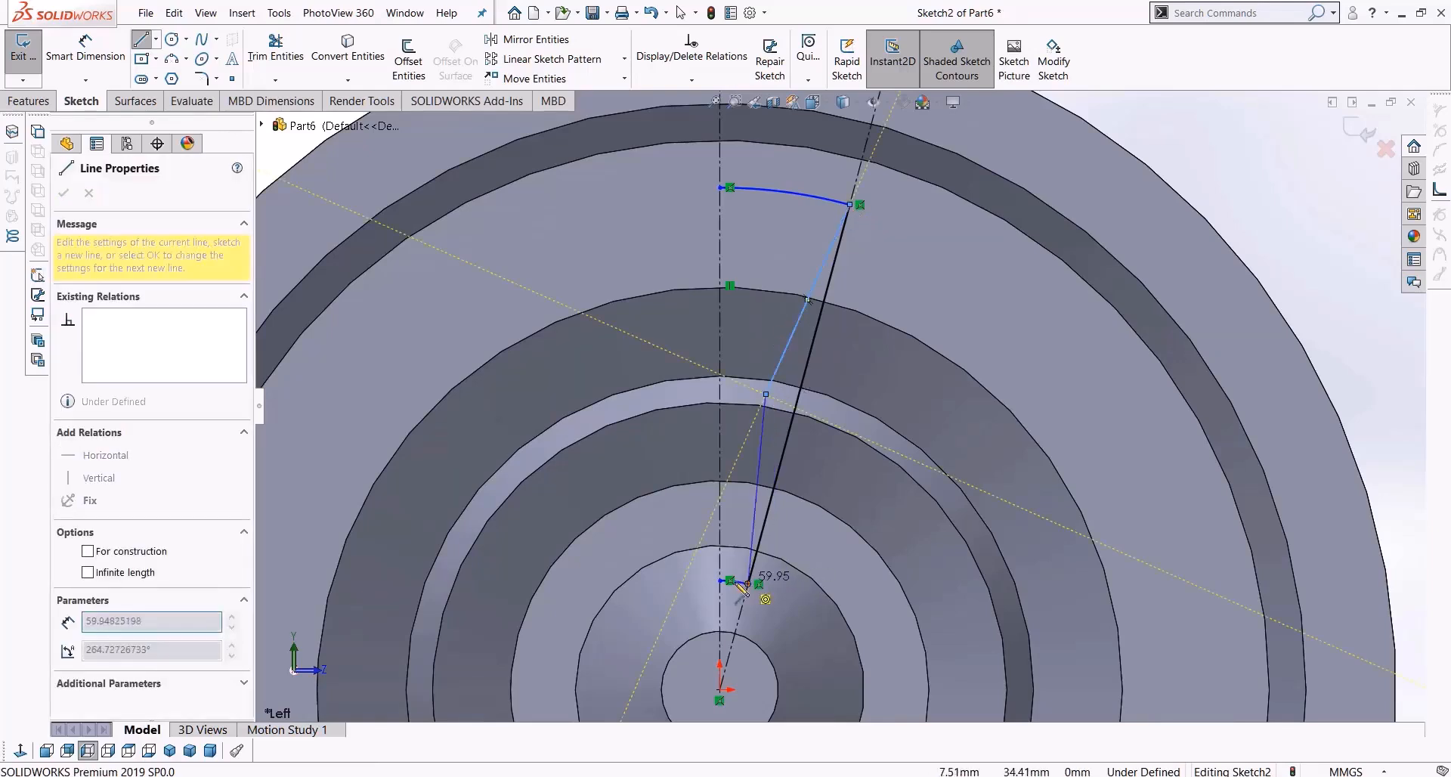
pyautogui.click(748, 584)
pyautogui.press('Escape')
pyautogui.press('Escape')
pyautogui.click(781, 464)
pyautogui.press('Delete')
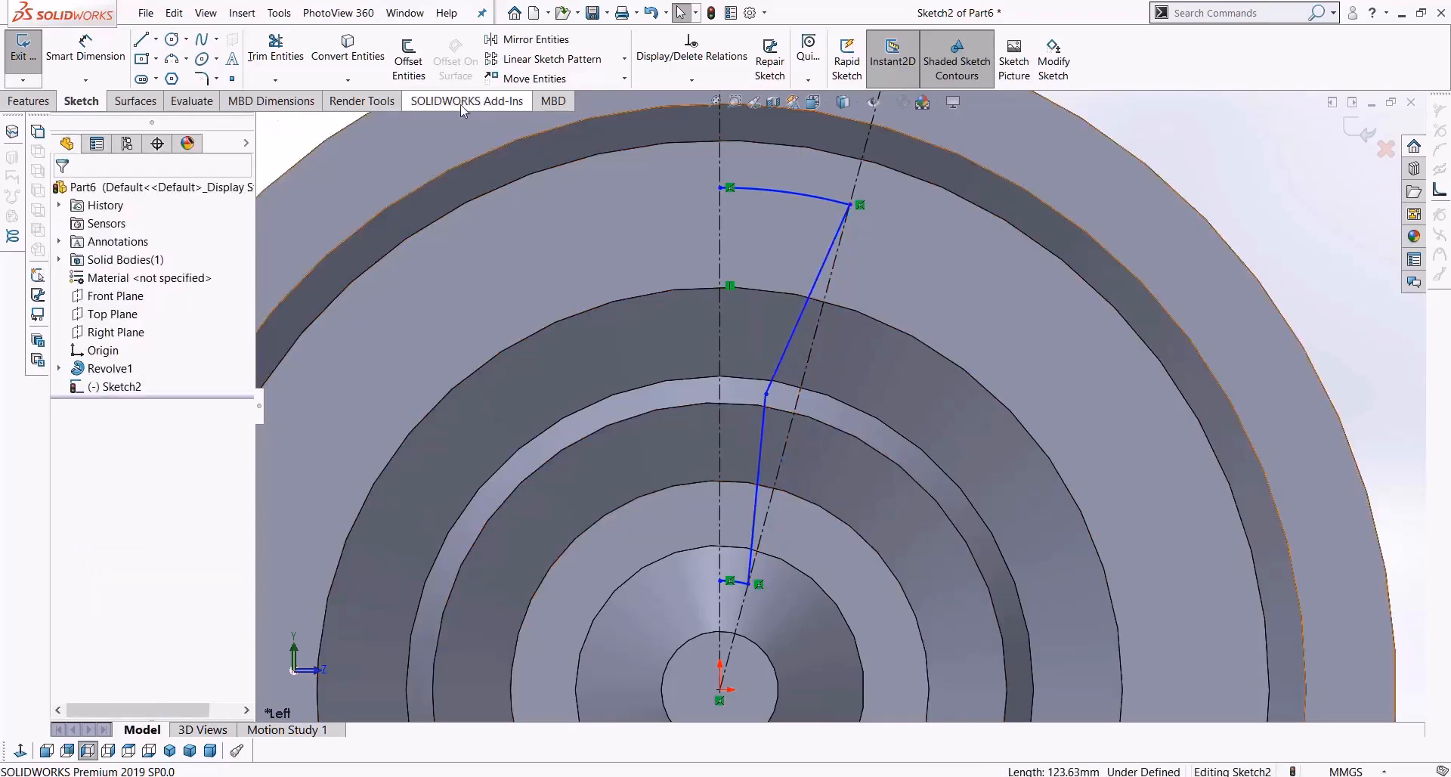
# Mirror both arcs and the two bent side lines about the vertical centerline to close the wedge profile
pyautogui.click(529, 39)
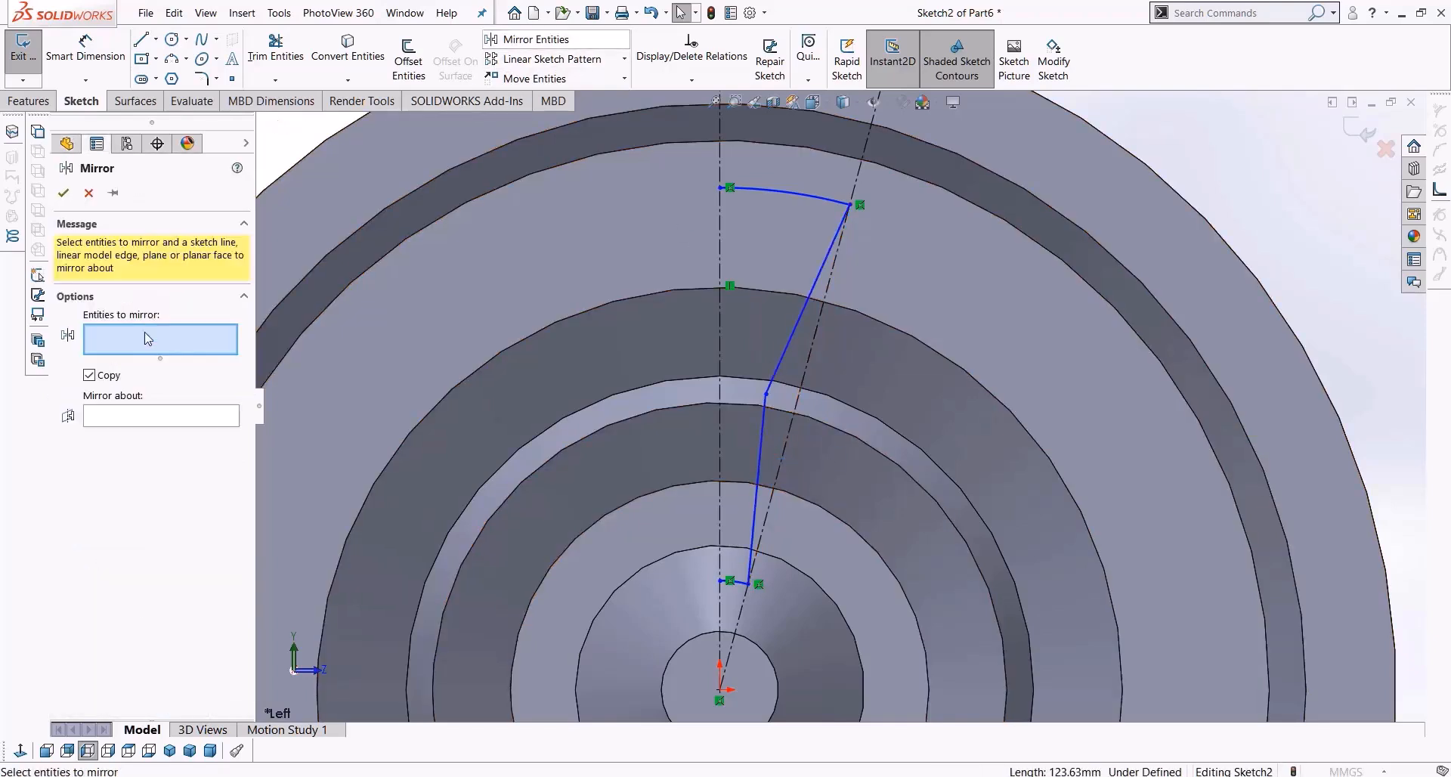
pyautogui.click(825, 202)
pyautogui.click(828, 257)
pyautogui.click(757, 495)
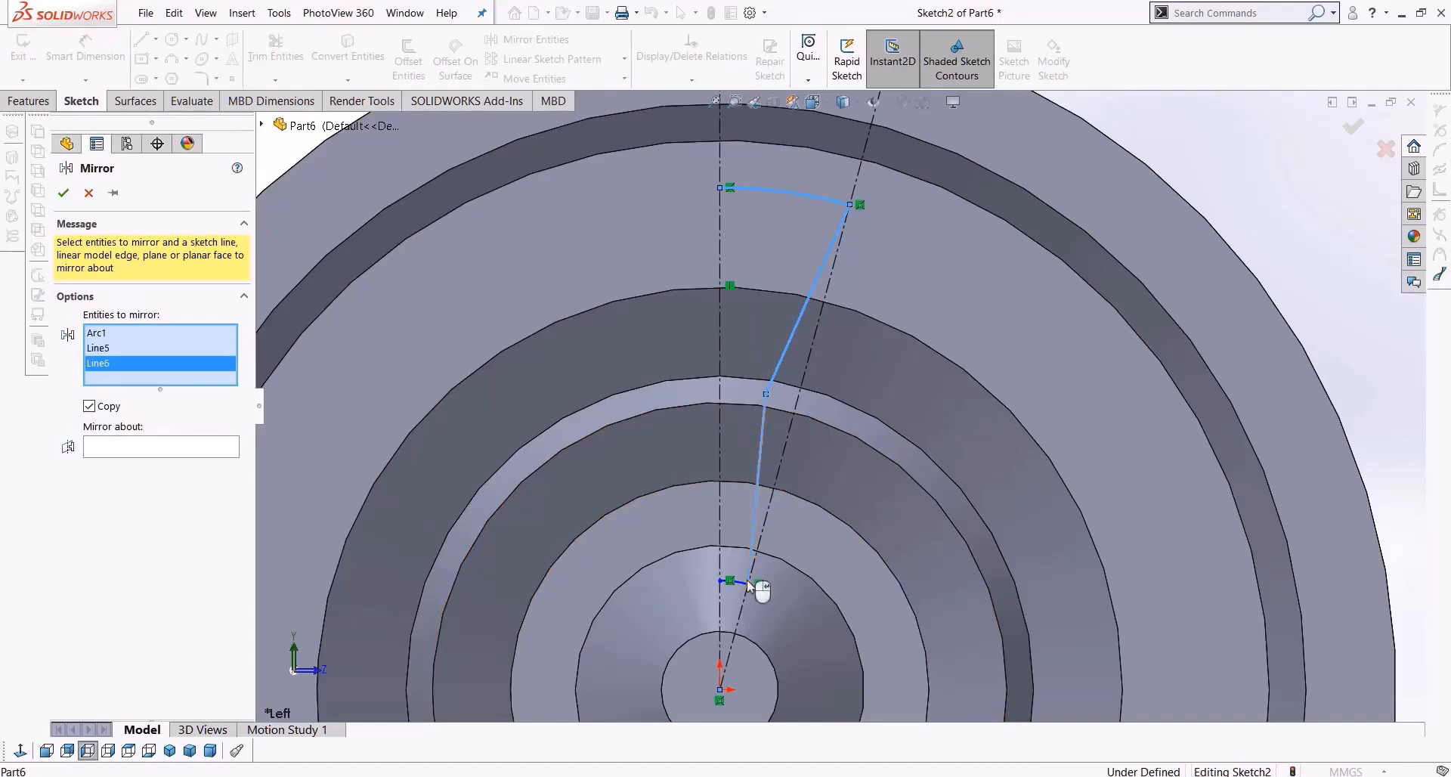
pyautogui.click(736, 582)
pyautogui.click(125, 468)
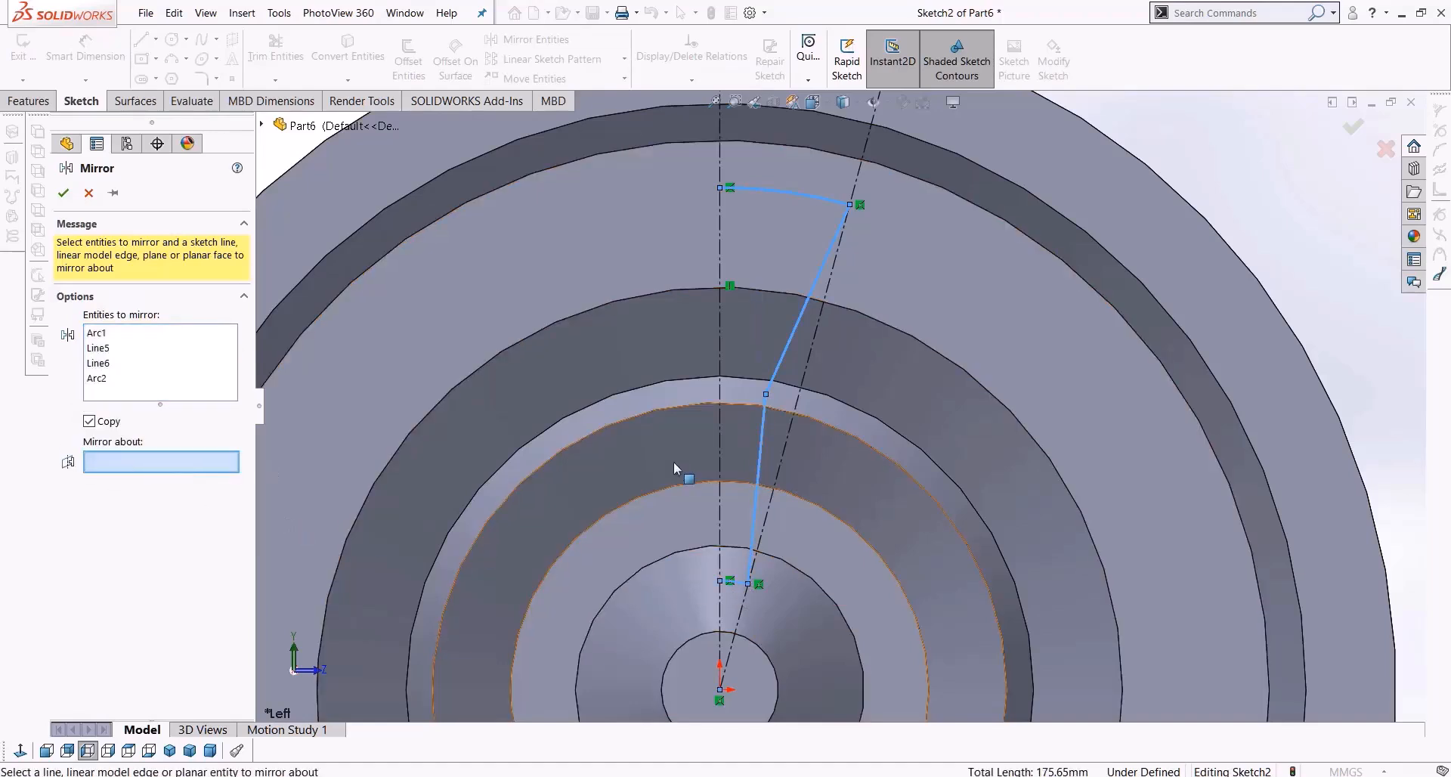
pyautogui.click(718, 445)
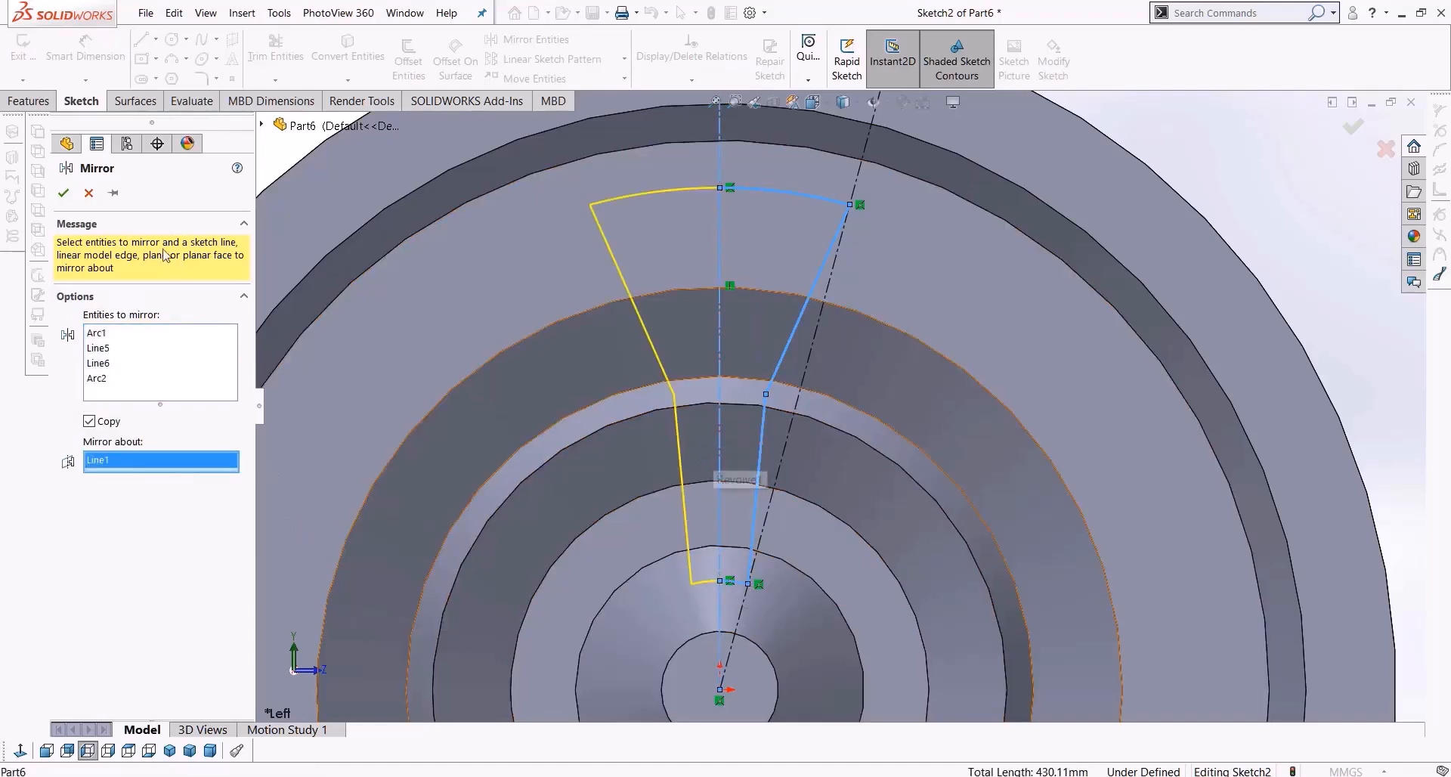
pyautogui.click(63, 193)
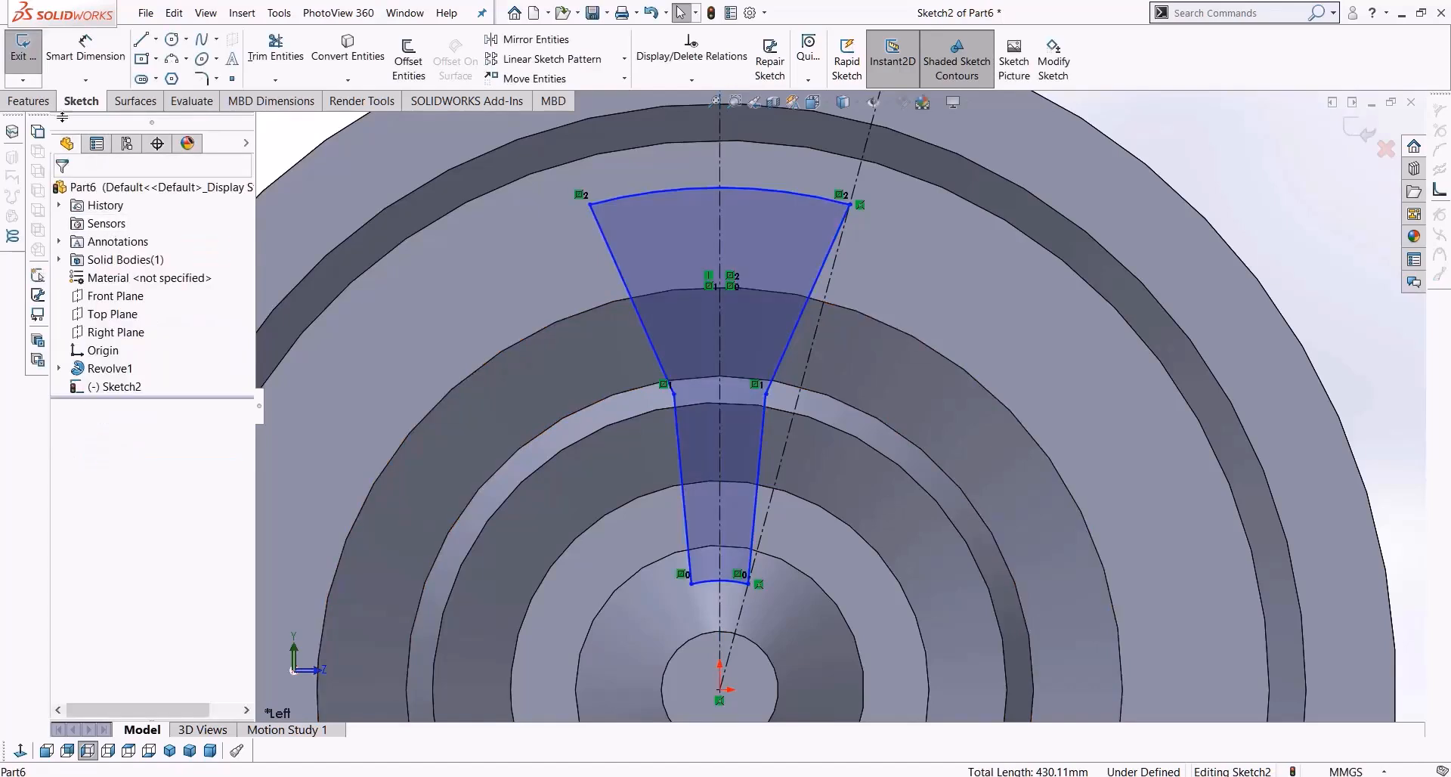
# Cut the closed wedge profile all the way through the wheel with an Extruded Cut
pyautogui.click(30, 100)
pyautogui.click(261, 60)
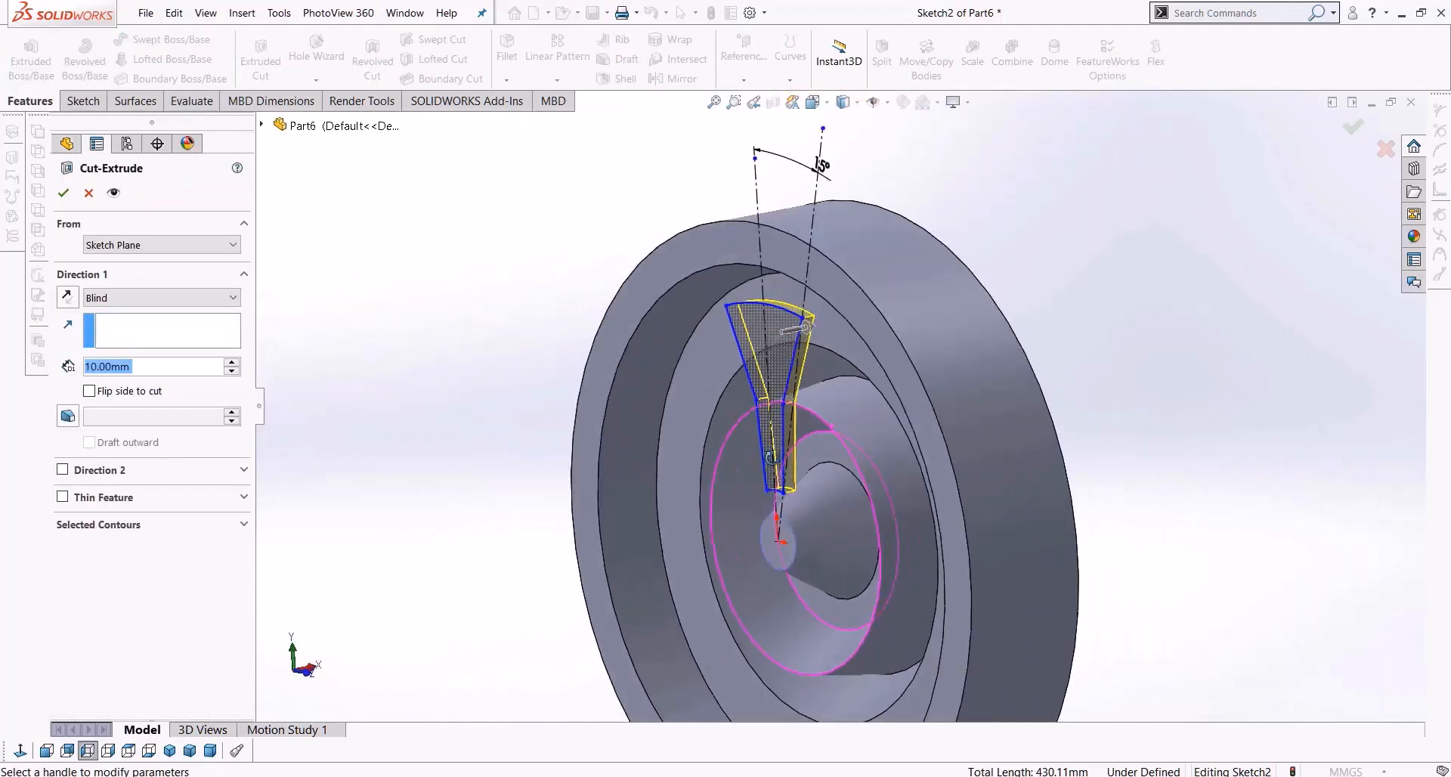
pyautogui.moveTo(772, 458); pyautogui.dragTo(757, 457, button='middle')
pyautogui.moveTo(804, 328); pyautogui.dragTo(1387, 185)
pyautogui.click(168, 303)
pyautogui.click(110, 323)
pyautogui.moveTo(615, 421); pyautogui.dragTo(454, 318, button='middle')
pyautogui.click(64, 192)
pyautogui.moveTo(638, 463); pyautogui.dragTo(759, 438, button='middle')
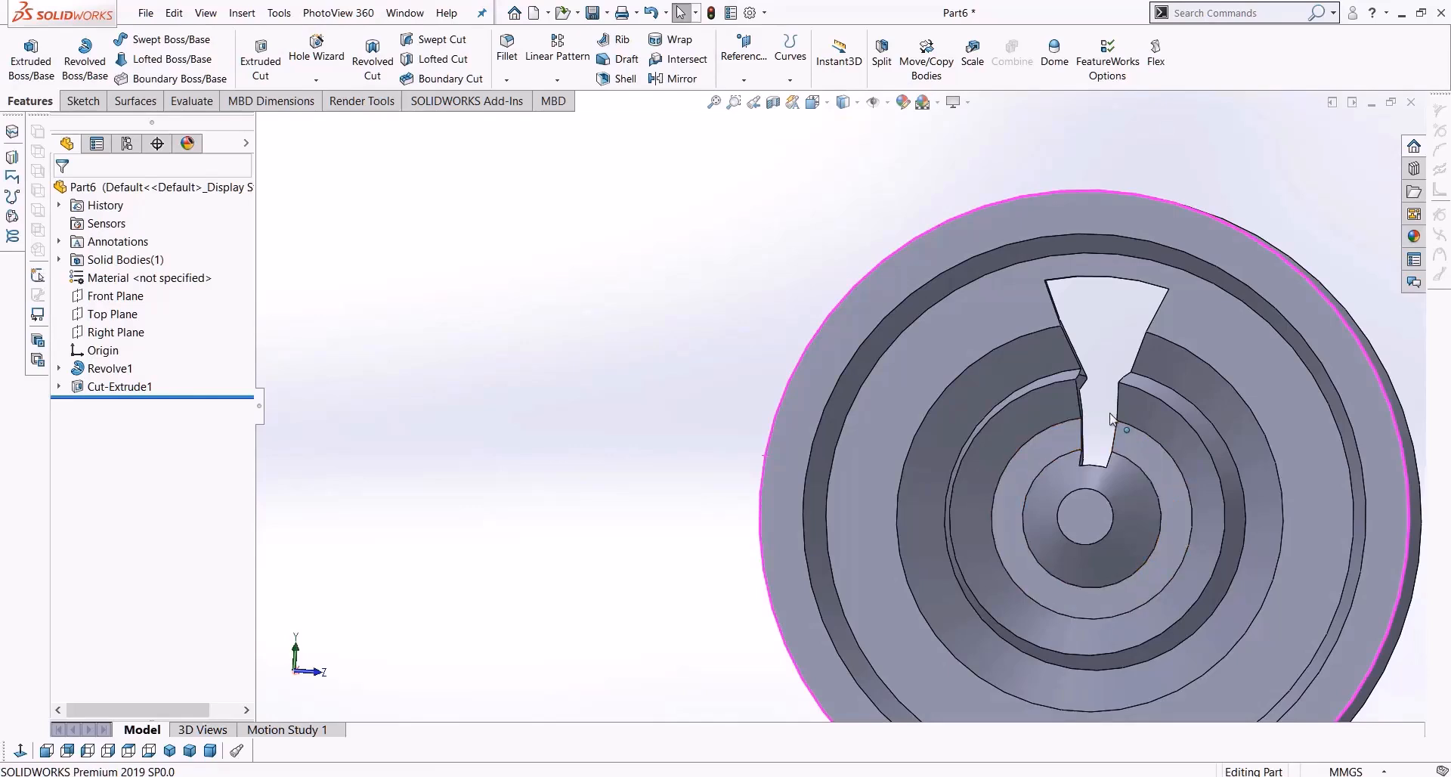
# Circular-pattern the wedge cut around a concentric circular edge, with 7 equally spaced instances over 360 degrees
pyautogui.click(557, 79)
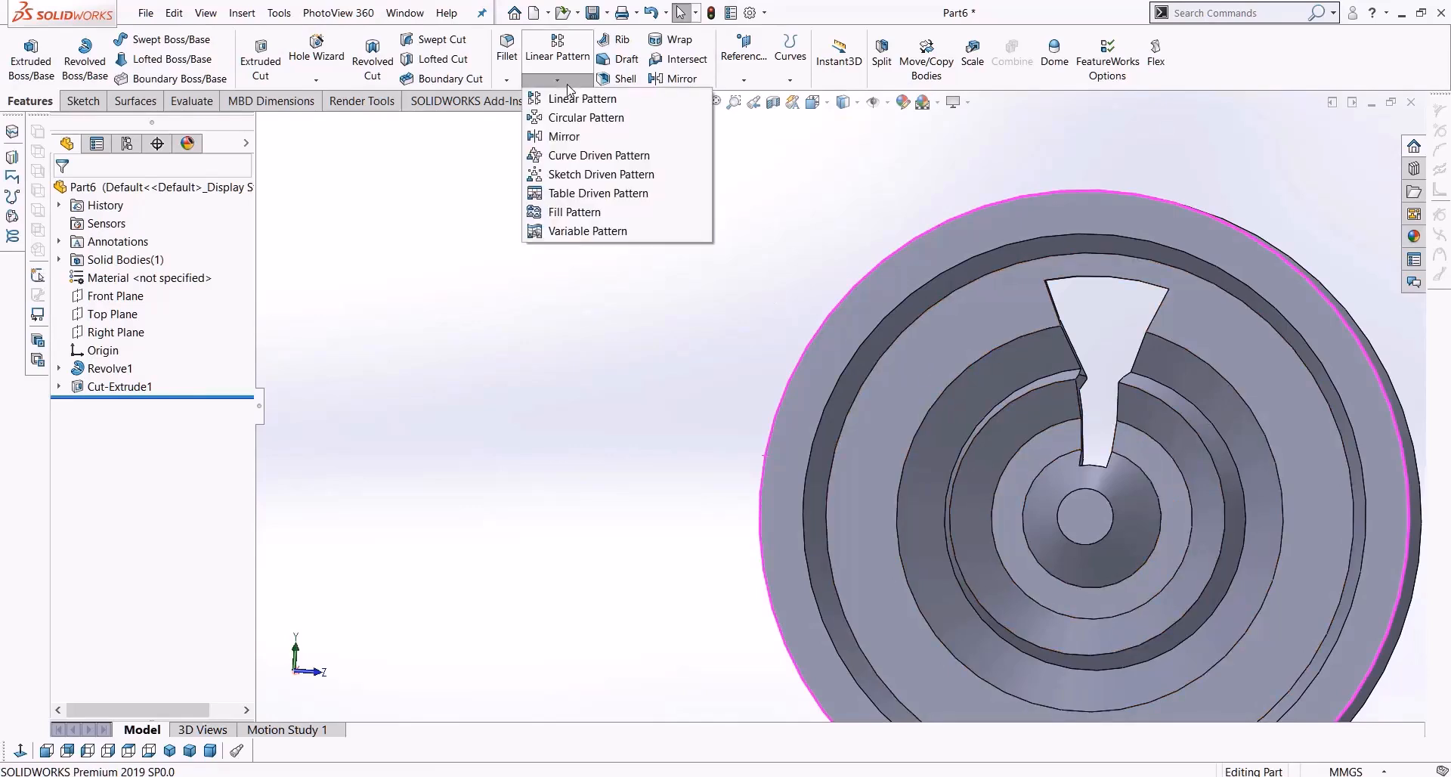
pyautogui.click(582, 121)
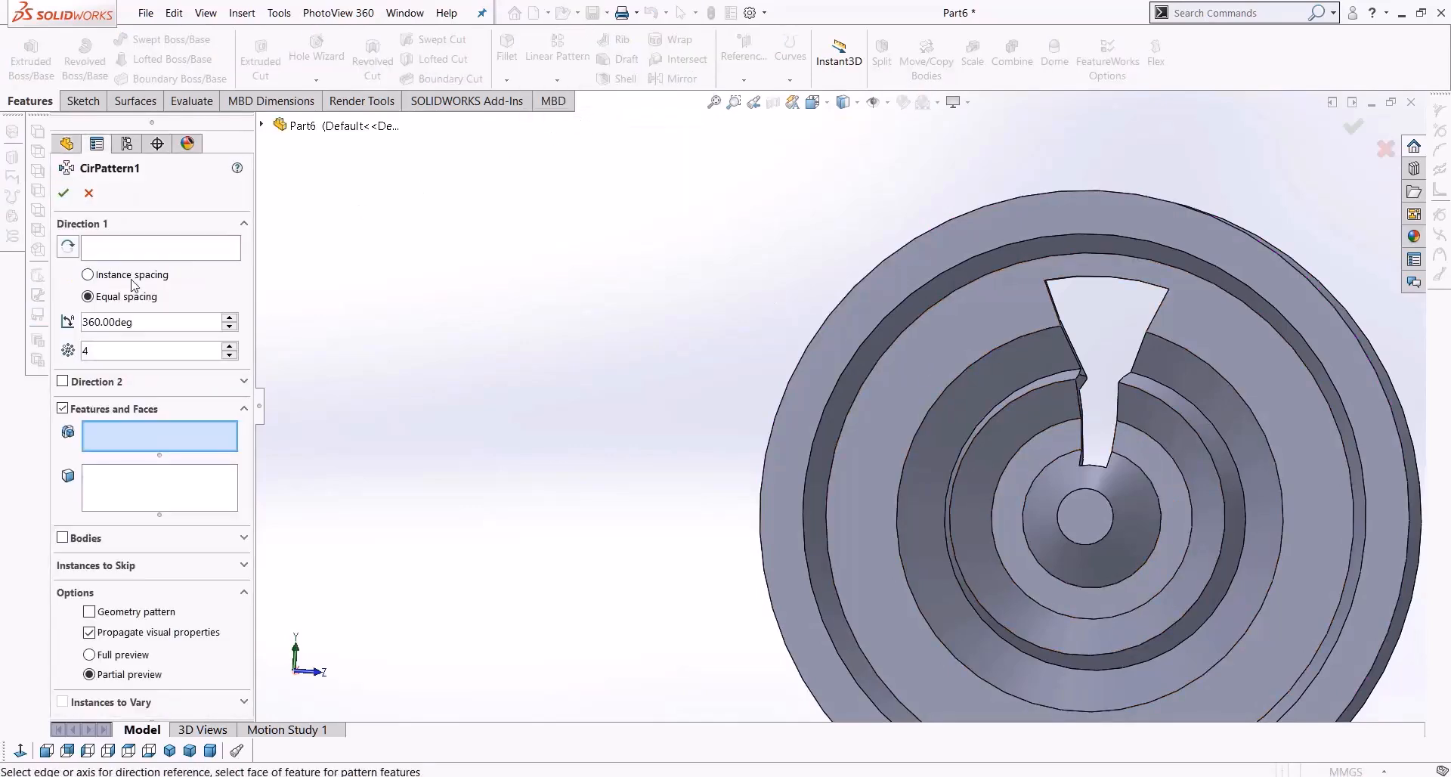
pyautogui.click(977, 431)
pyautogui.click(140, 504)
pyautogui.click(153, 439)
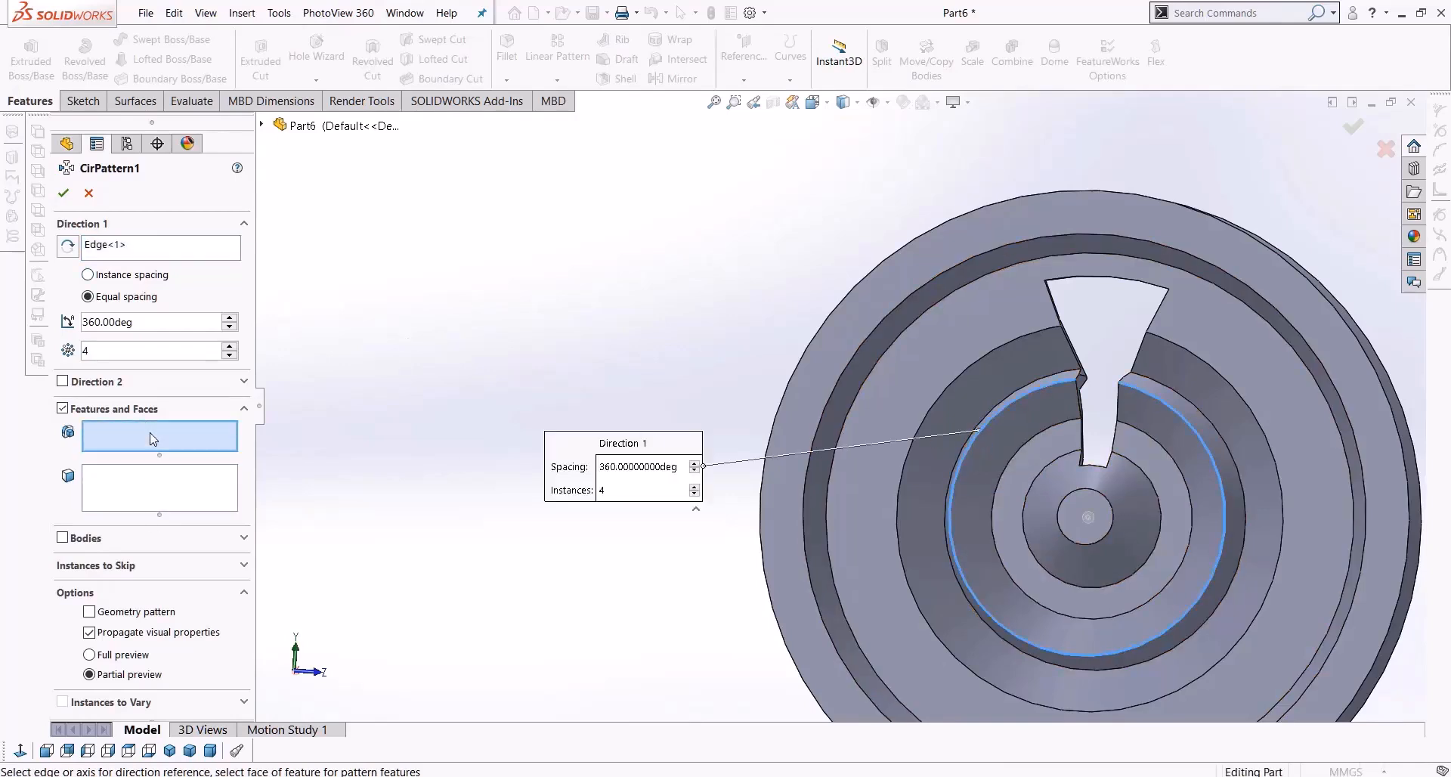
pyautogui.click(262, 124)
pyautogui.click(339, 325)
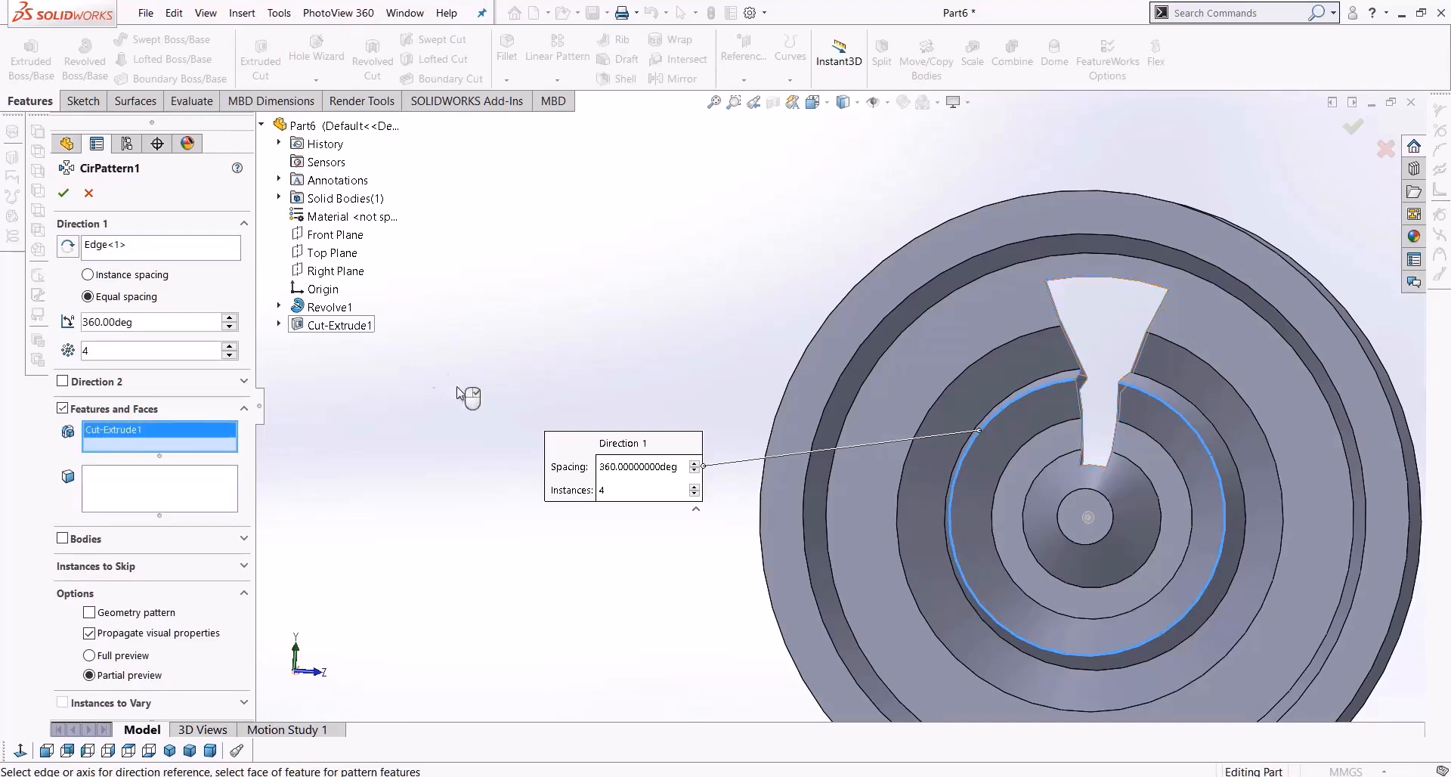
pyautogui.moveTo(557, 400)
pyautogui.mouseDown(button='middle')
pyautogui.moveTo(528, 396)
pyautogui.moveTo(554, 395)
pyautogui.mouseUp(button='middle')
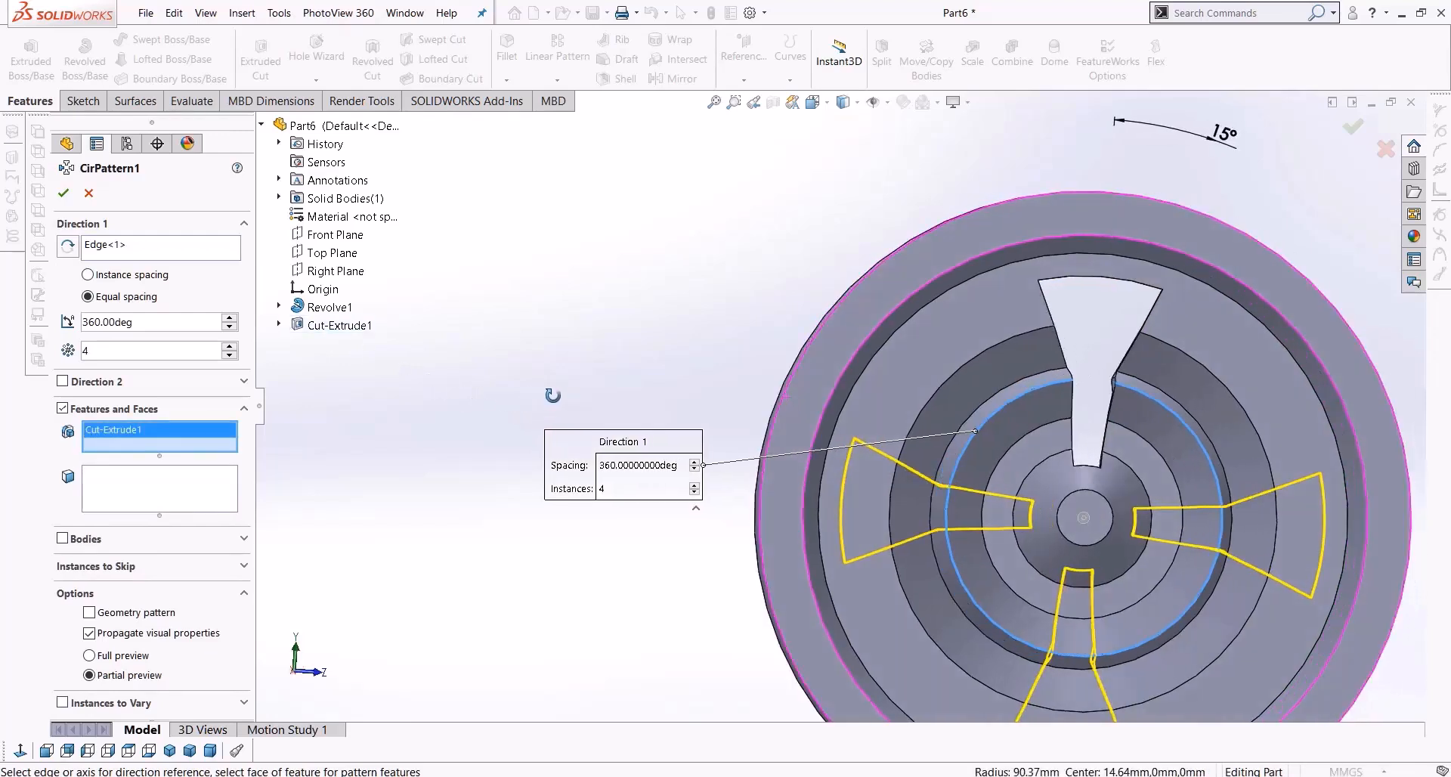
pyautogui.click(229, 345)
pyautogui.click(228, 345)
pyautogui.click(229, 345)
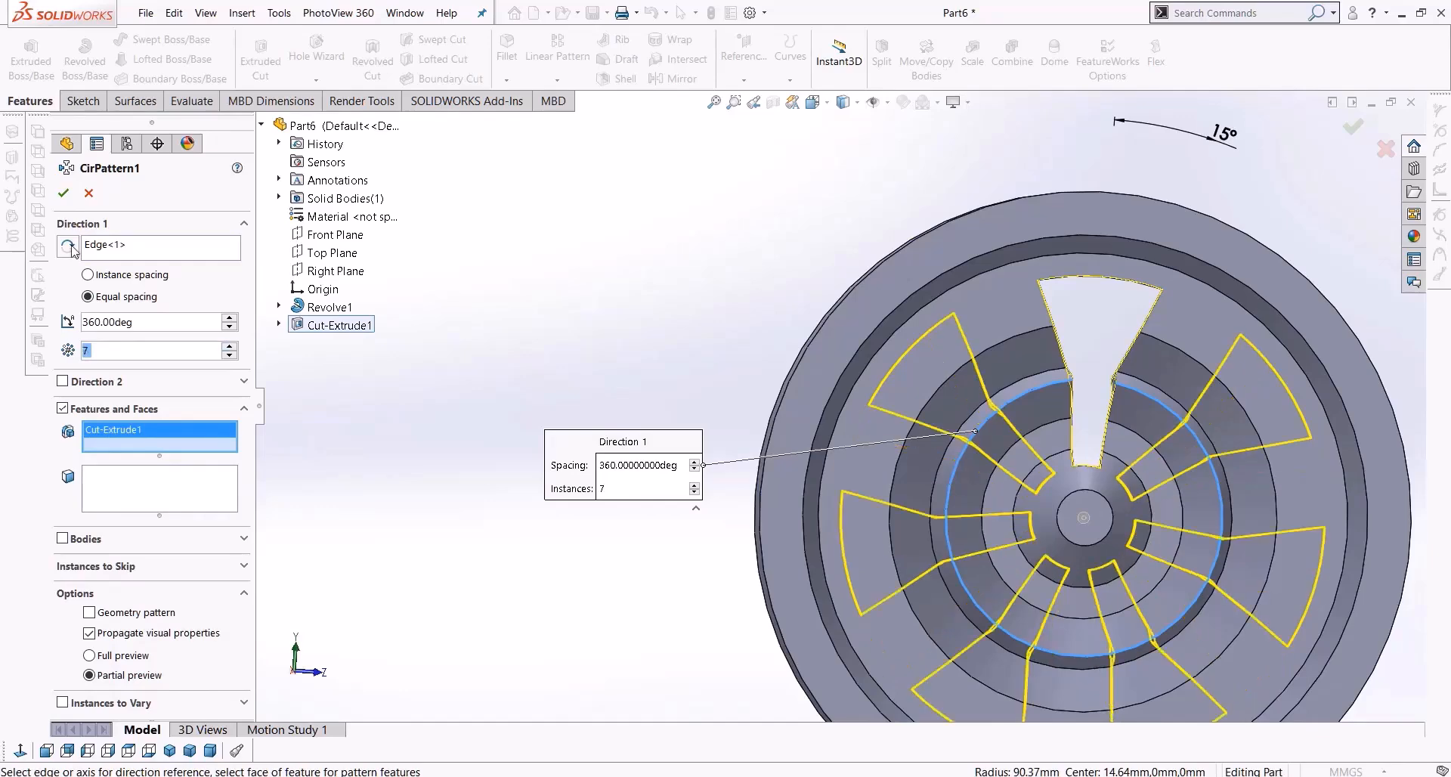
pyautogui.click(64, 195)
# Fillet the front and rear outer circular edges of the rim with a 10 mm radius
pyautogui.moveTo(566, 398); pyautogui.dragTo(764, 438, button='middle')
pyautogui.scroll(3, 831, 438)
pyautogui.scroll(-5, 1056, 434)
pyautogui.scroll(4, 928, 421)
pyautogui.scroll(-4, 809, 400)
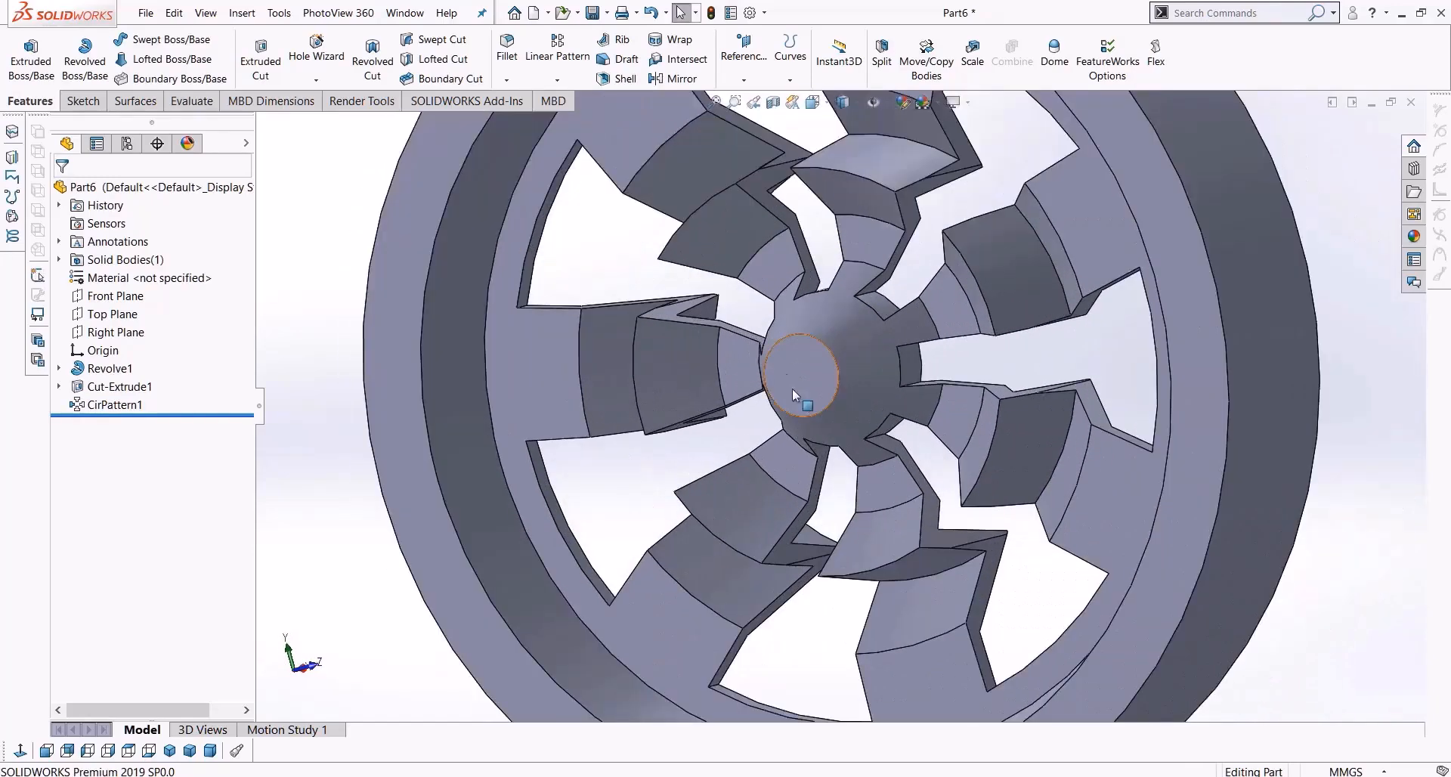
pyautogui.moveTo(804, 397); pyautogui.dragTo(785, 379, button='middle')
pyautogui.scroll(4, 785, 378)
pyautogui.click(506, 47)
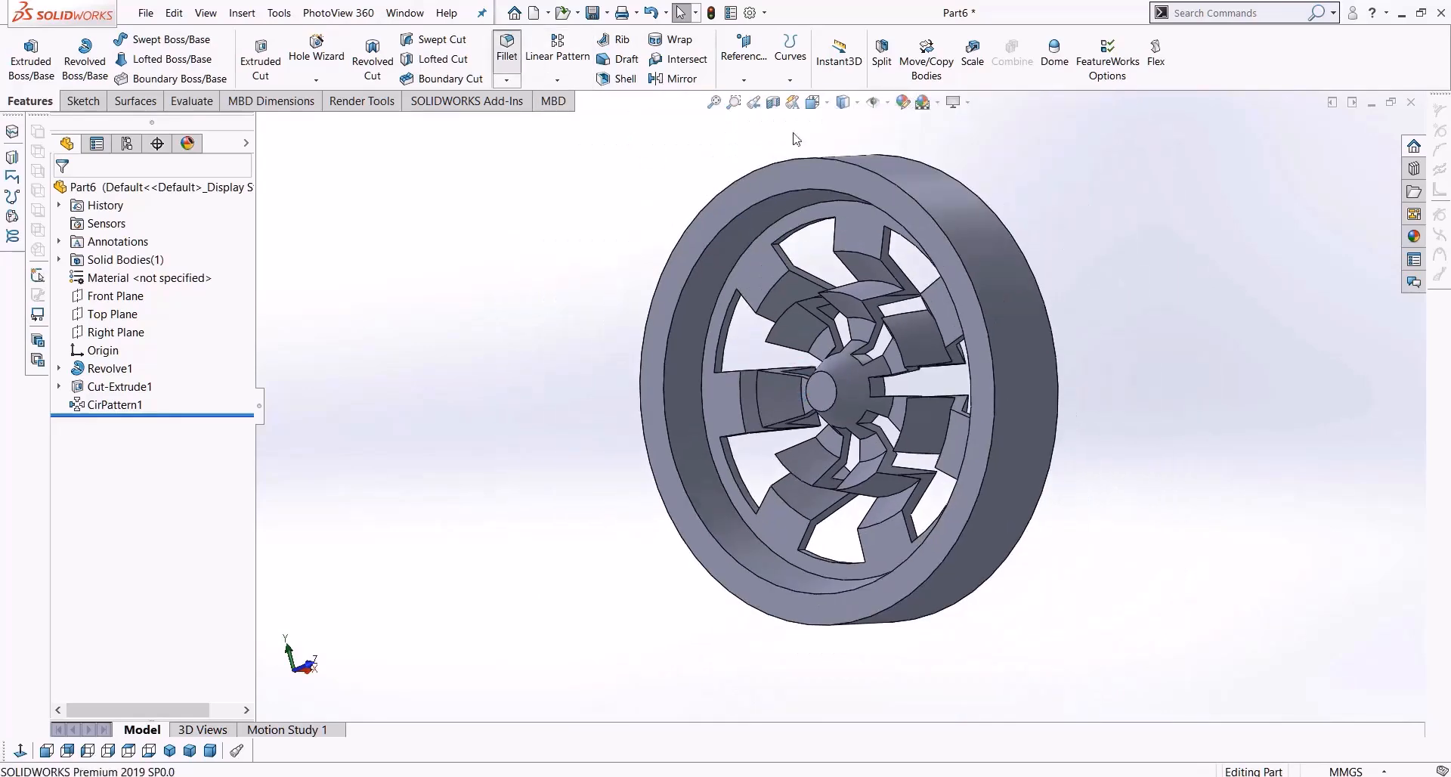
pyautogui.scroll(-3, 843, 146)
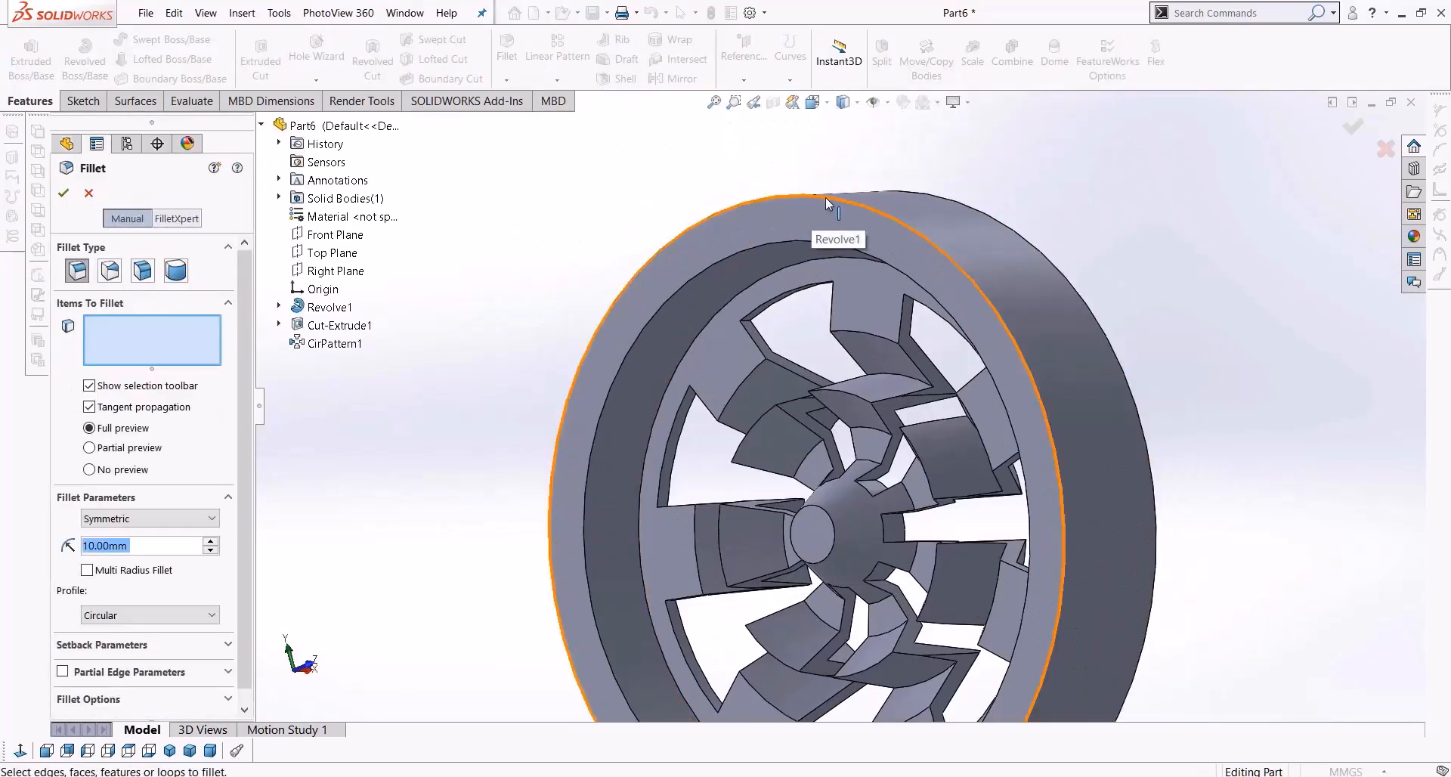
pyautogui.click(1032, 246)
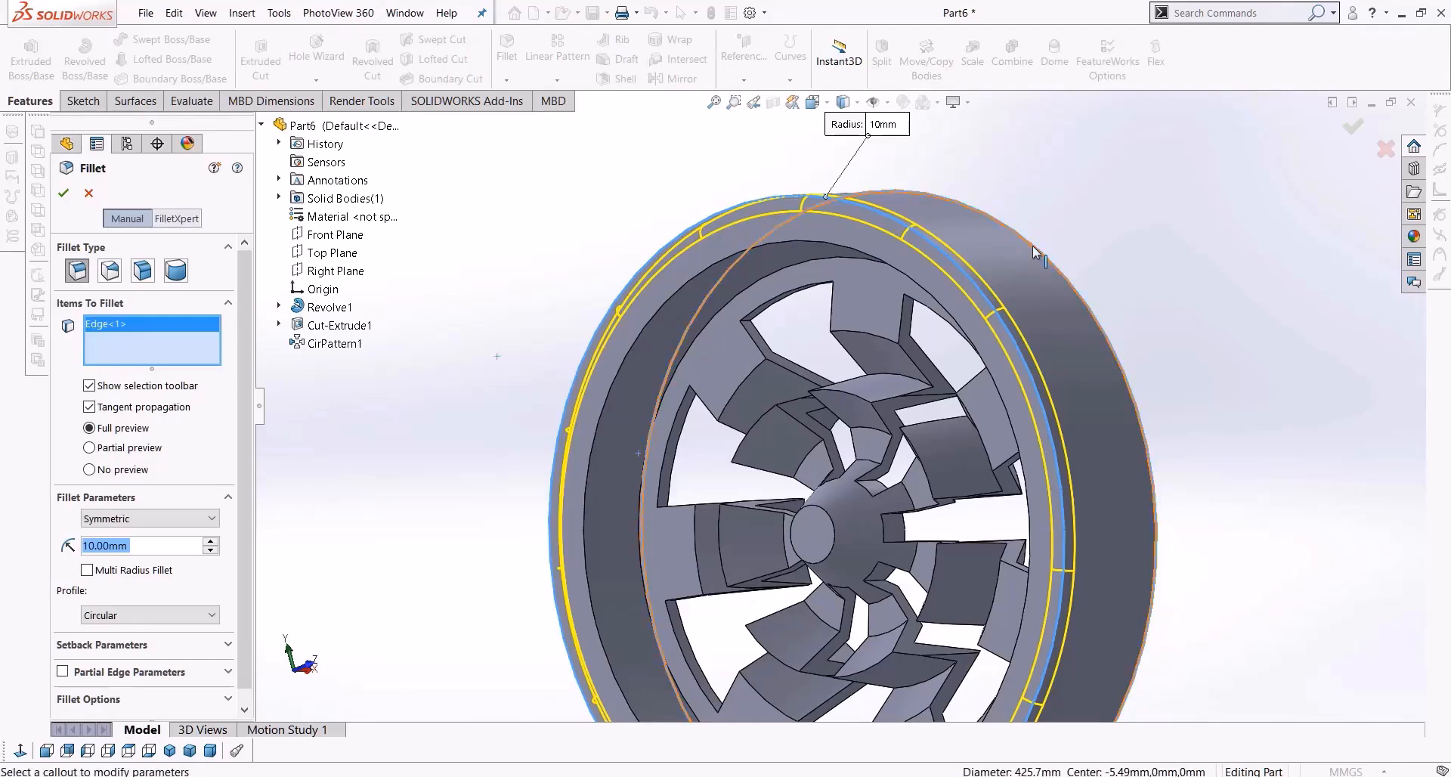
pyautogui.click(1032, 246)
pyautogui.click(63, 193)
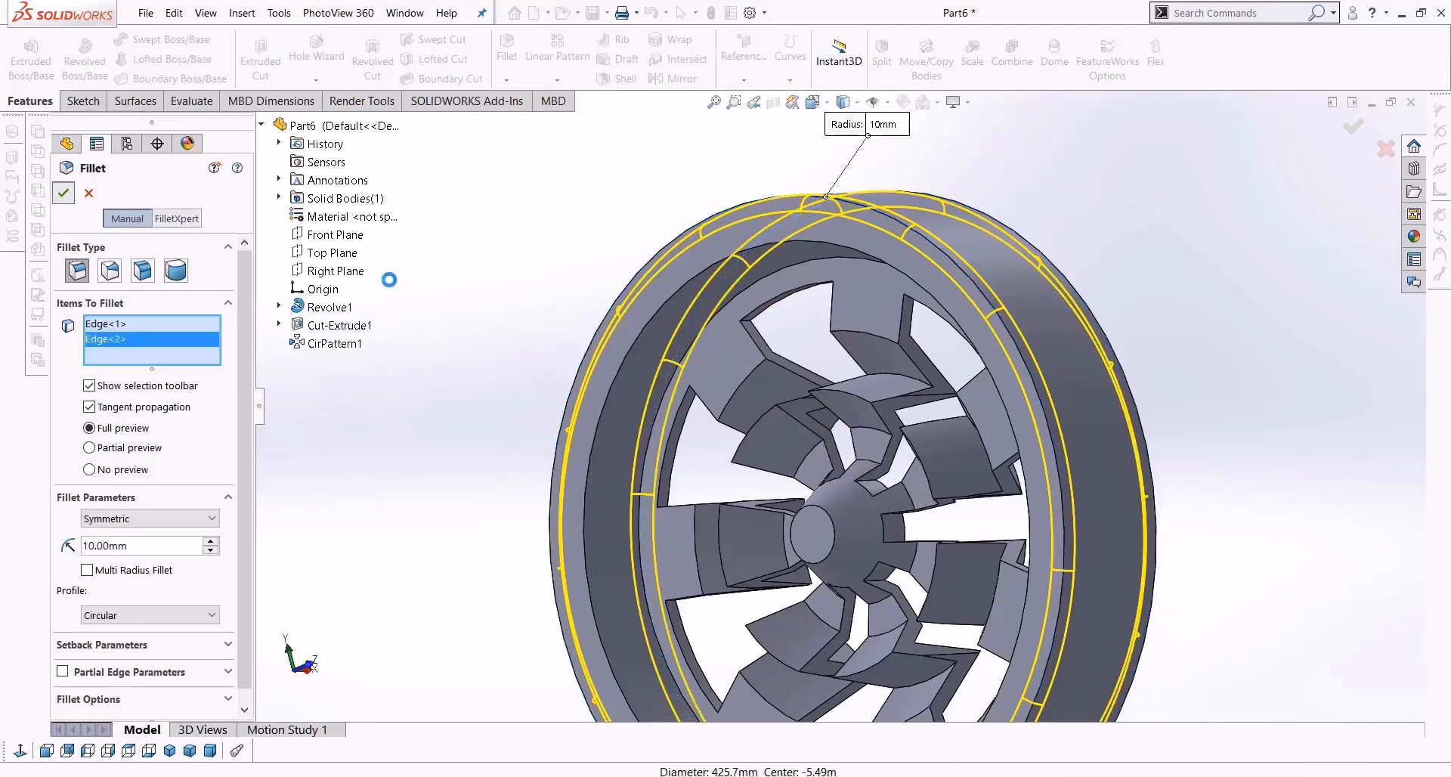
# Fillet the curved ridge edge near the hub on all seven spokes with a 10 mm radius
pyautogui.moveTo(557, 301); pyautogui.dragTo(622, 282, button='middle')
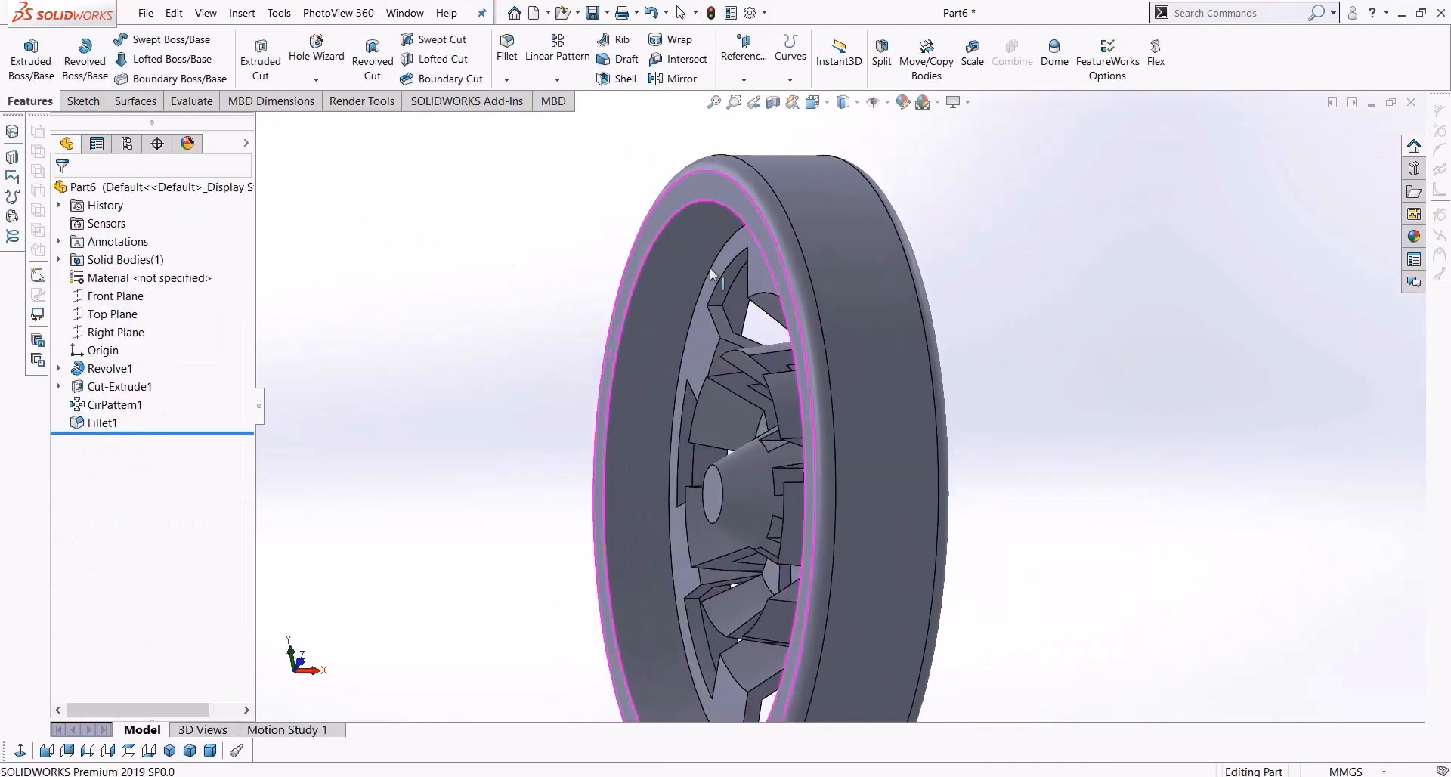
pyautogui.moveTo(339, 457); pyautogui.dragTo(449, 467, button='middle')
pyautogui.scroll(-6, 978, 577)
pyautogui.scroll(5, 808, 400)
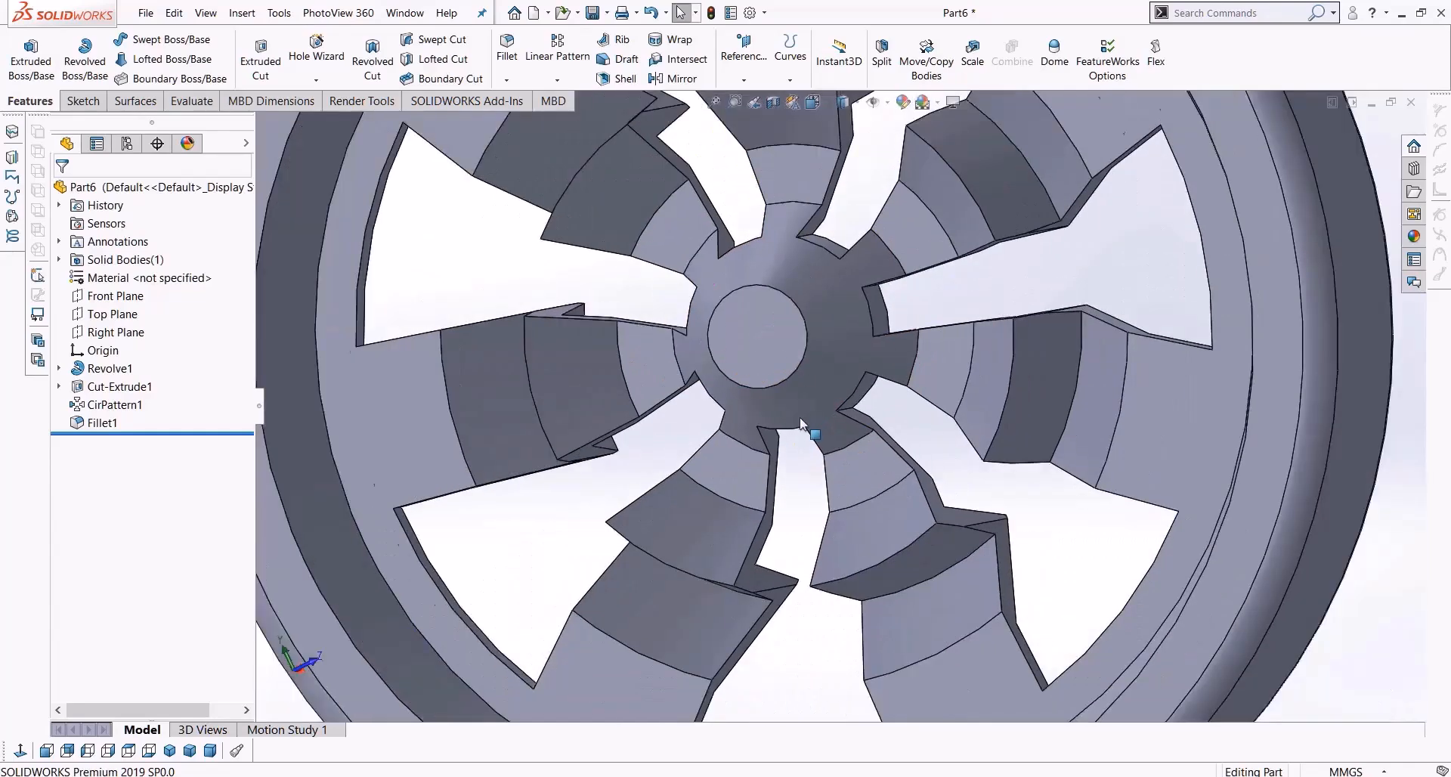
pyautogui.click(507, 47)
pyautogui.click(840, 210)
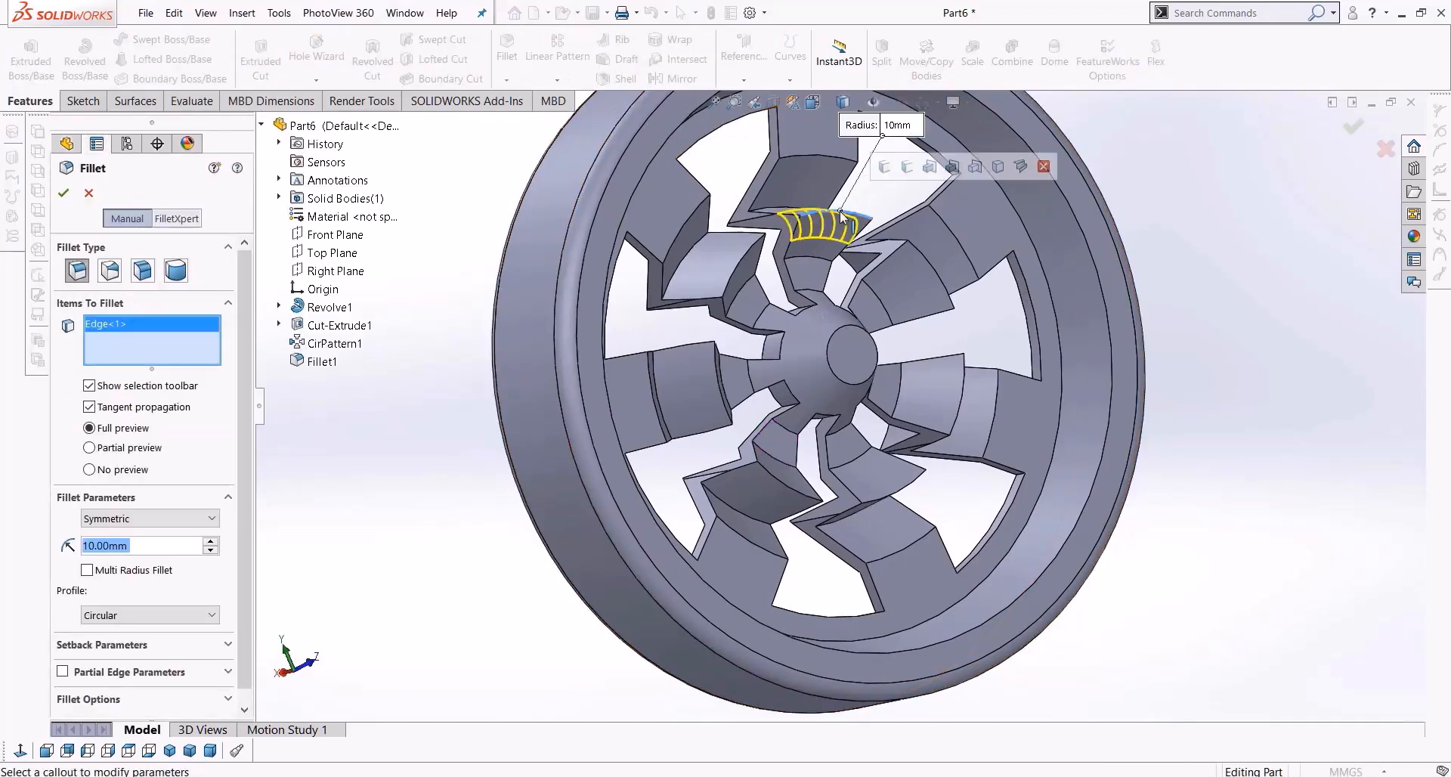
pyautogui.click(925, 261)
pyautogui.click(953, 414)
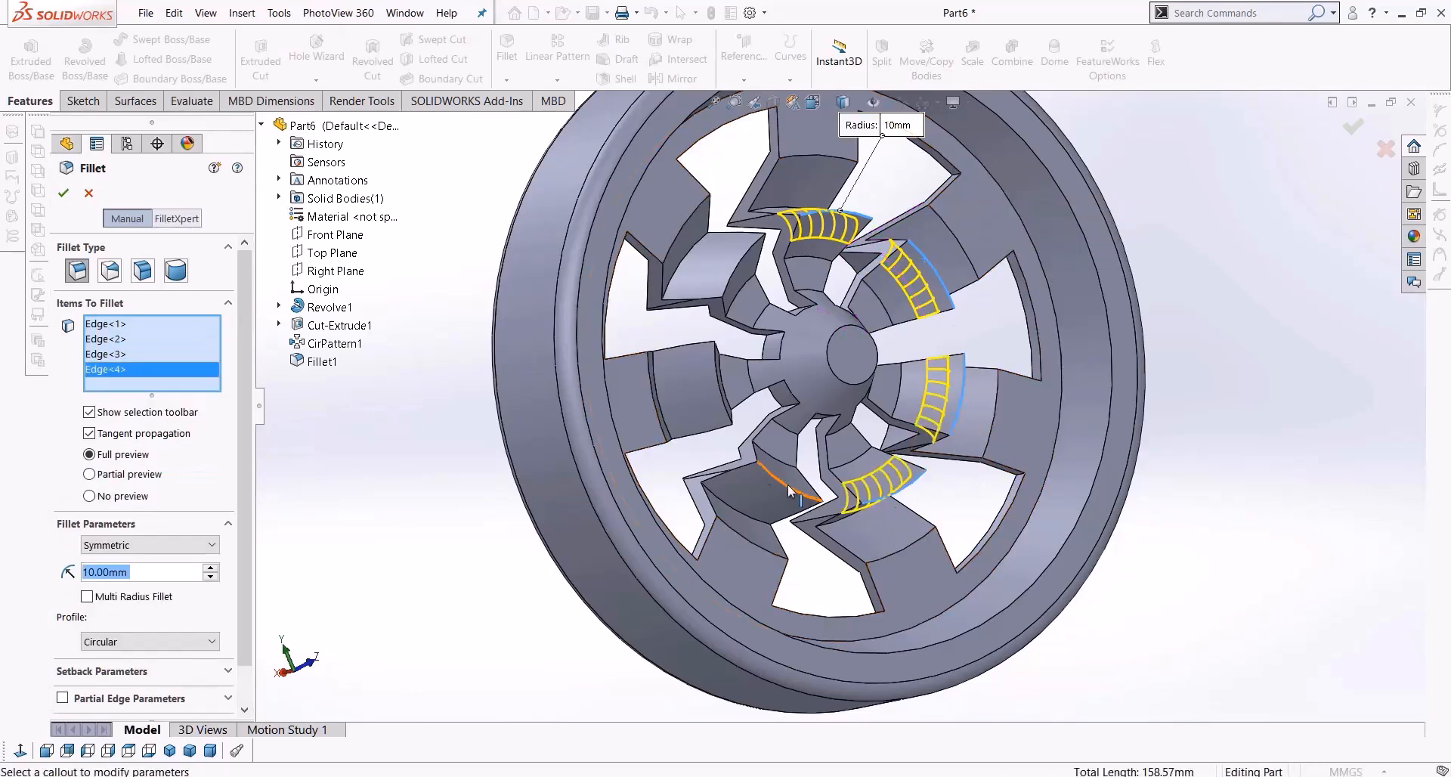
pyautogui.click(713, 383)
pyautogui.click(732, 262)
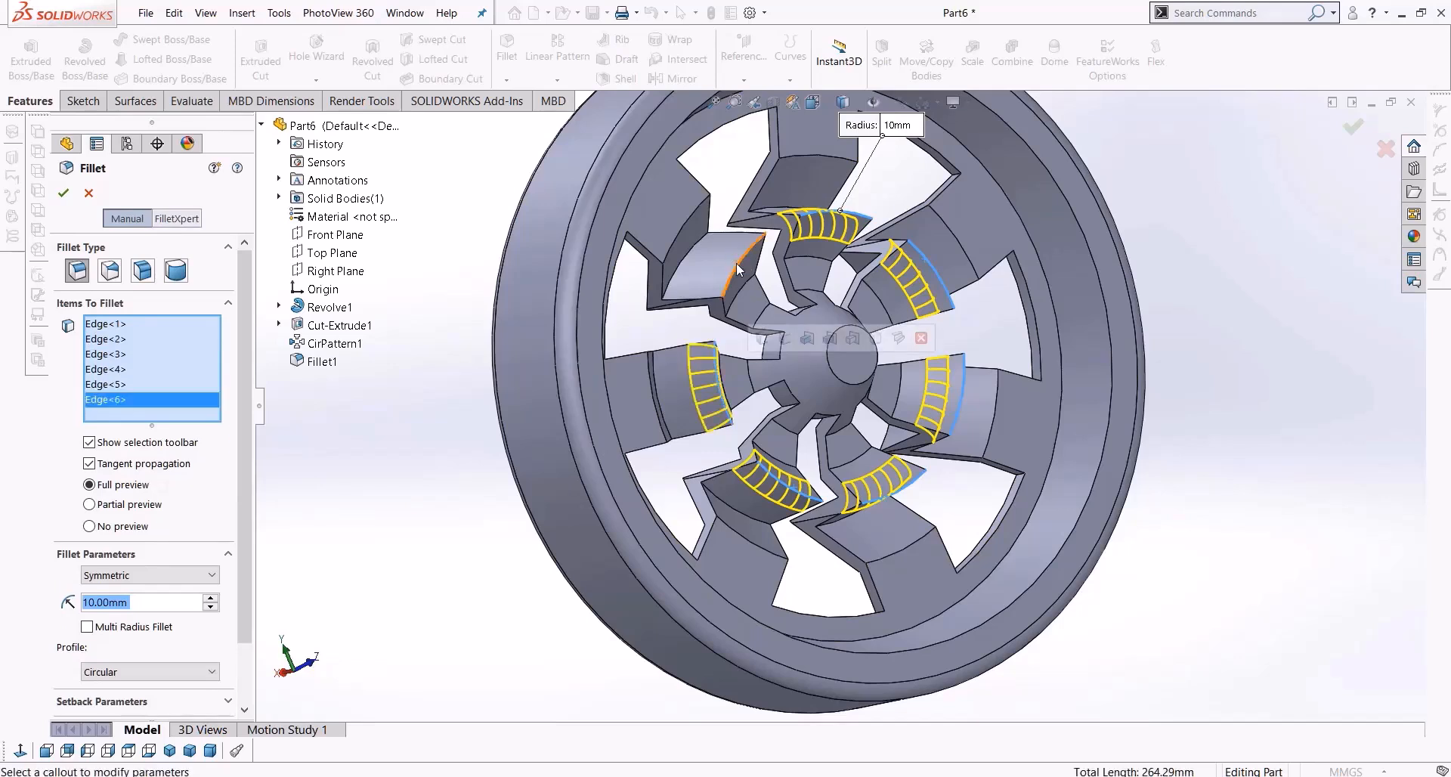
pyautogui.click(737, 263)
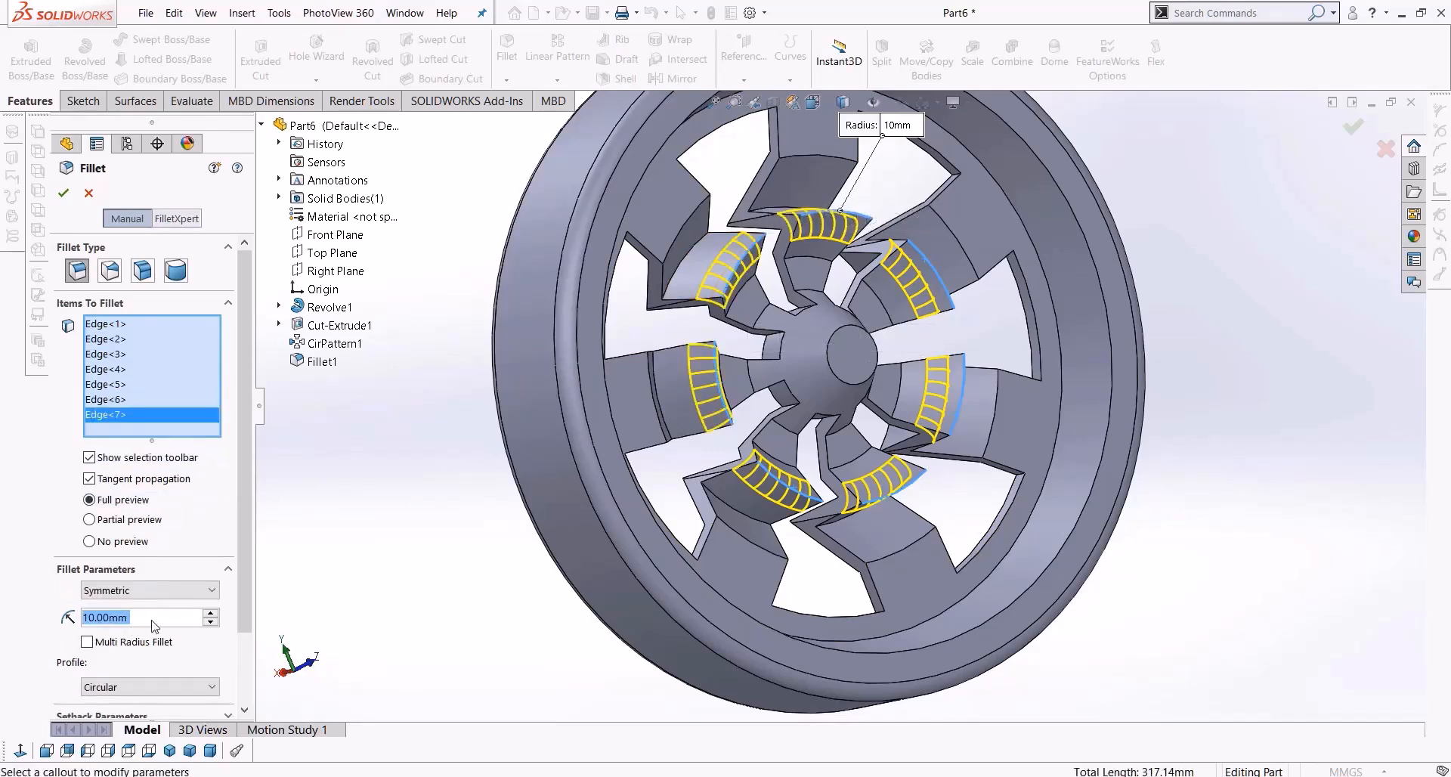
pyautogui.click(63, 192)
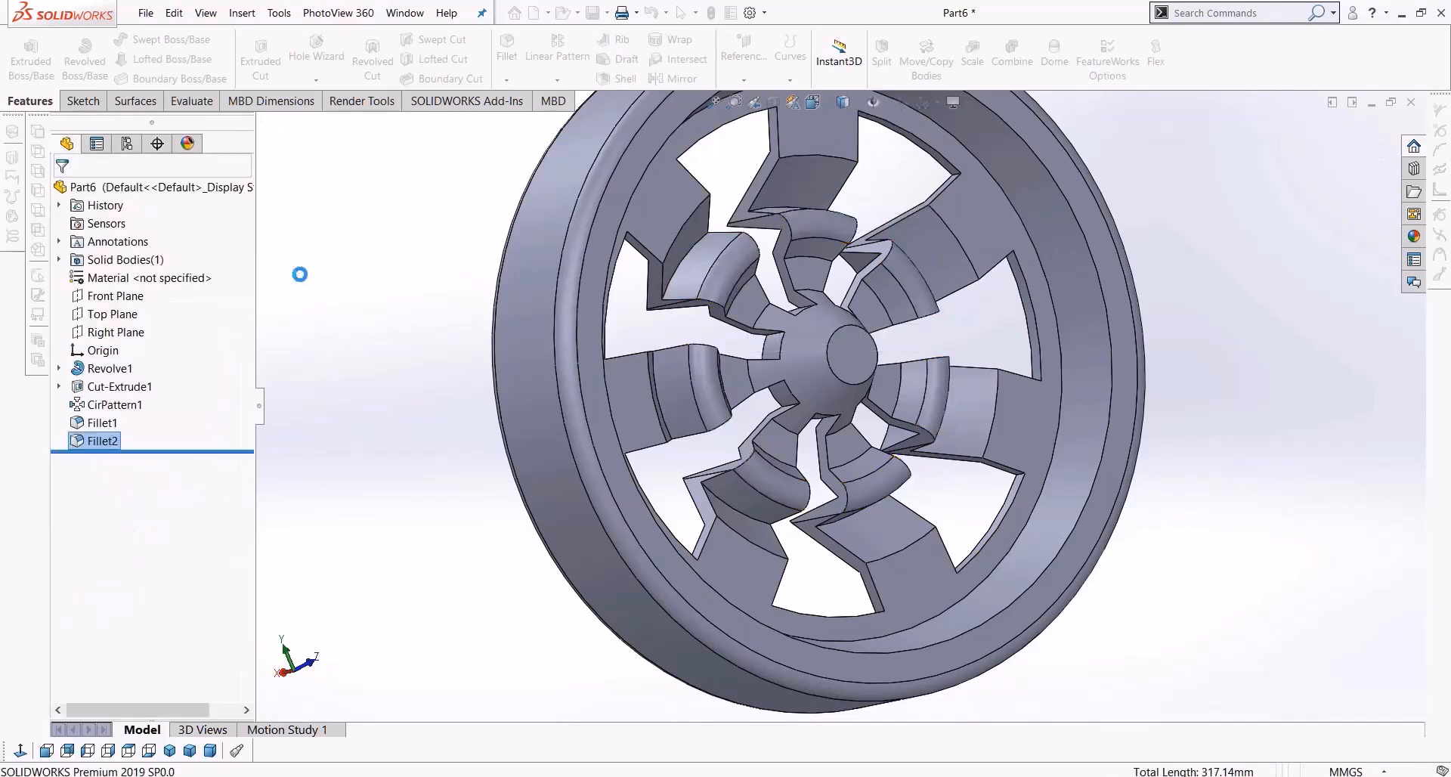
# Start a new sketch on the flat circular end face of the hub
pyautogui.moveTo(298, 272); pyautogui.dragTo(386, 425, button='middle')
pyautogui.scroll(3, 451, 424)
pyautogui.scroll(-5, 796, 402)
pyautogui.scroll(3, 796, 402)
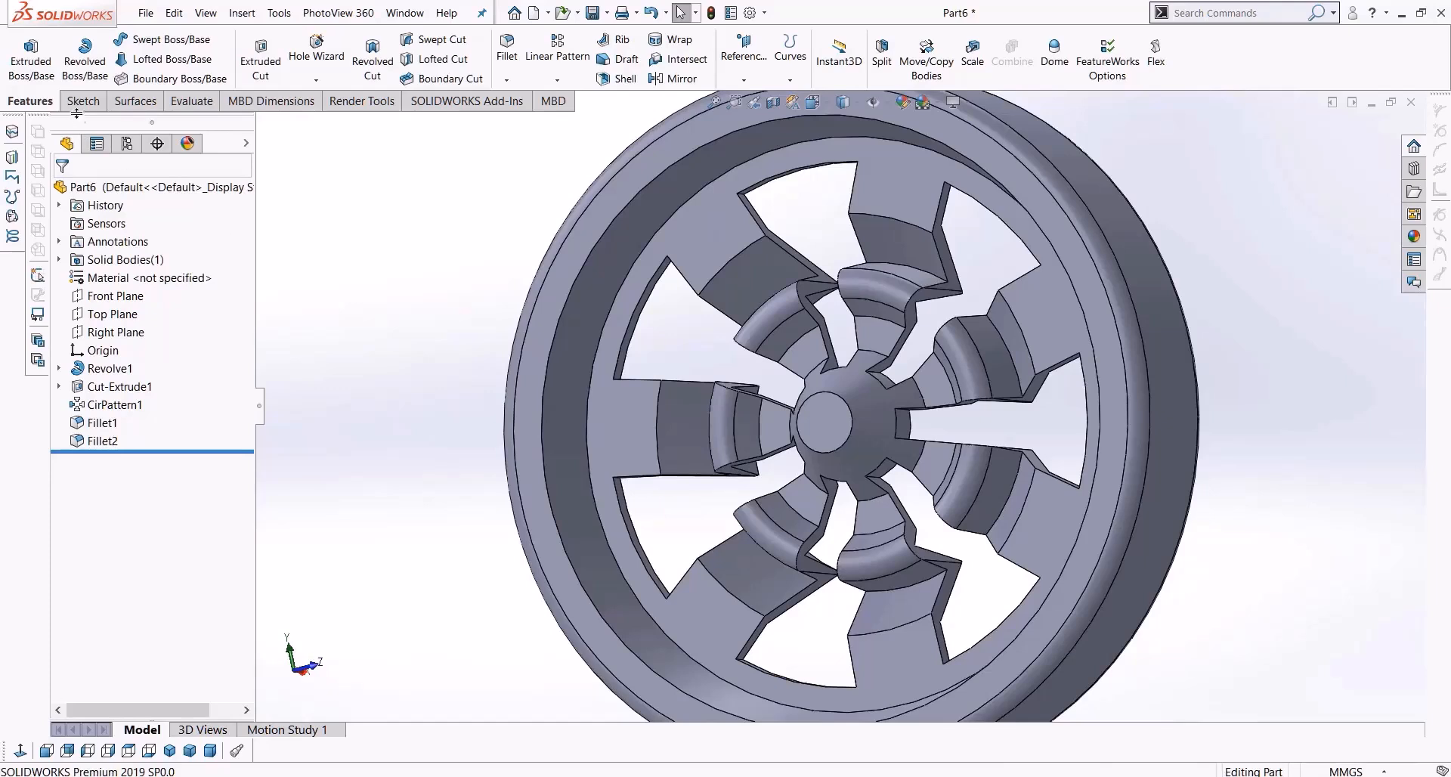
pyautogui.click(81, 100)
pyautogui.click(829, 420)
pyautogui.click(22, 46)
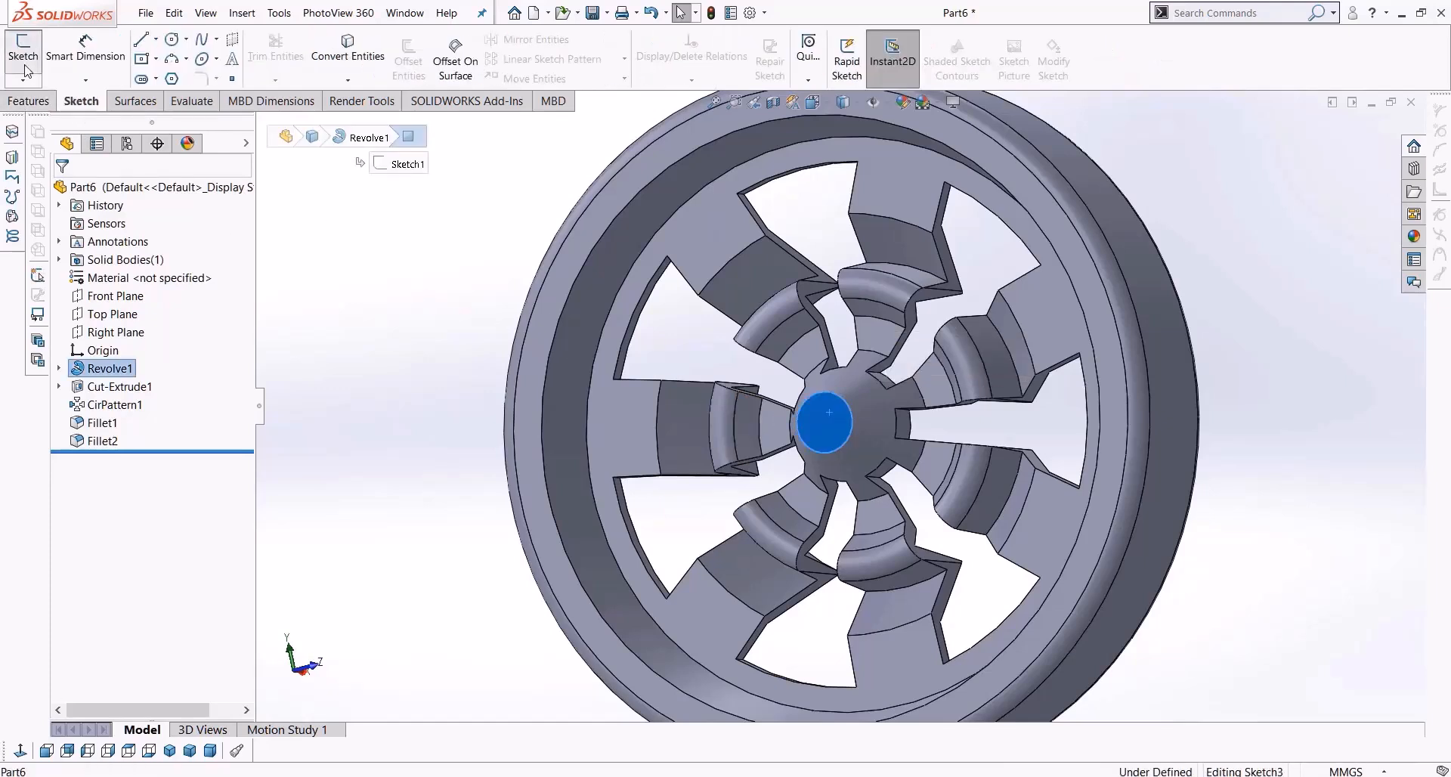
# Add the sketch text SOLID on the hub's circular end face, viewed square-on
pyautogui.click(231, 61)
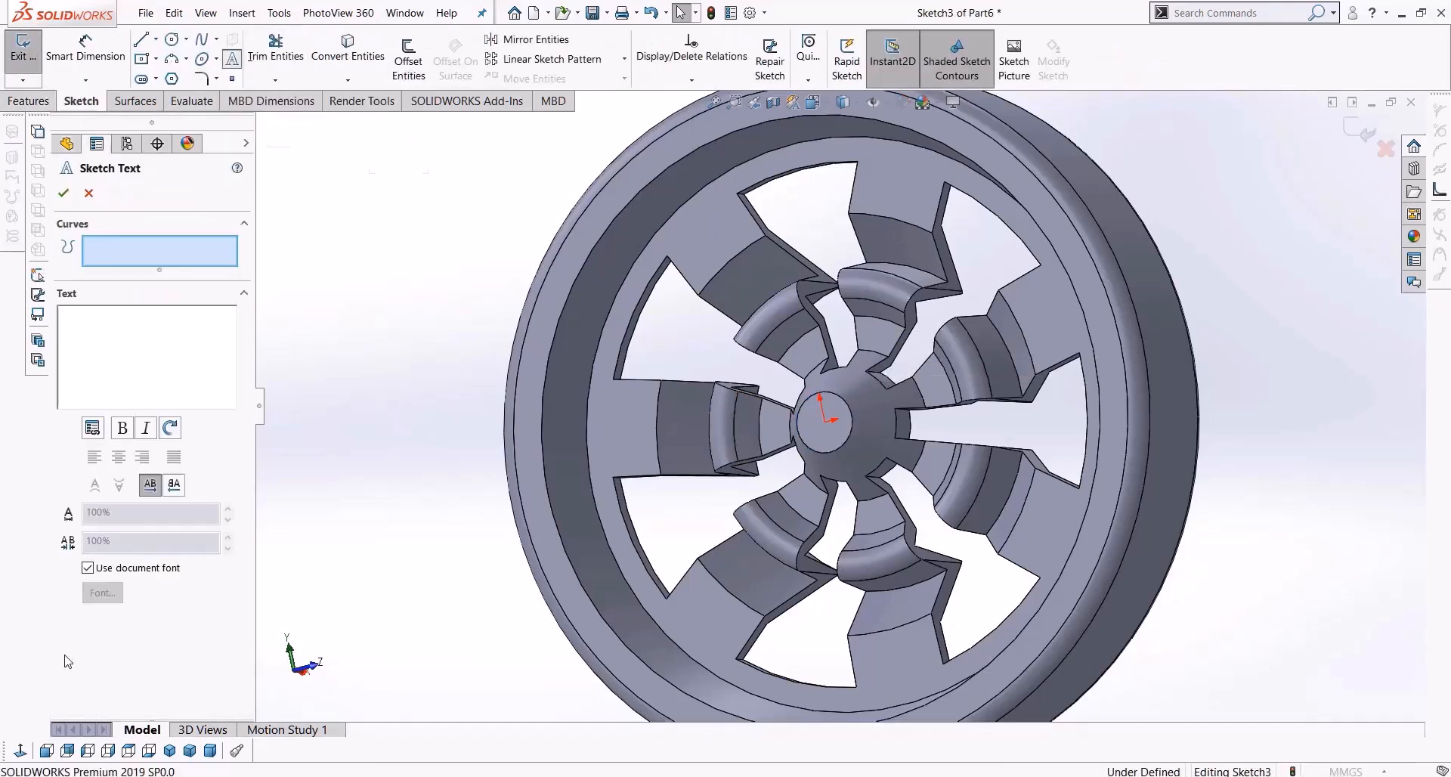
pyautogui.click(29, 751)
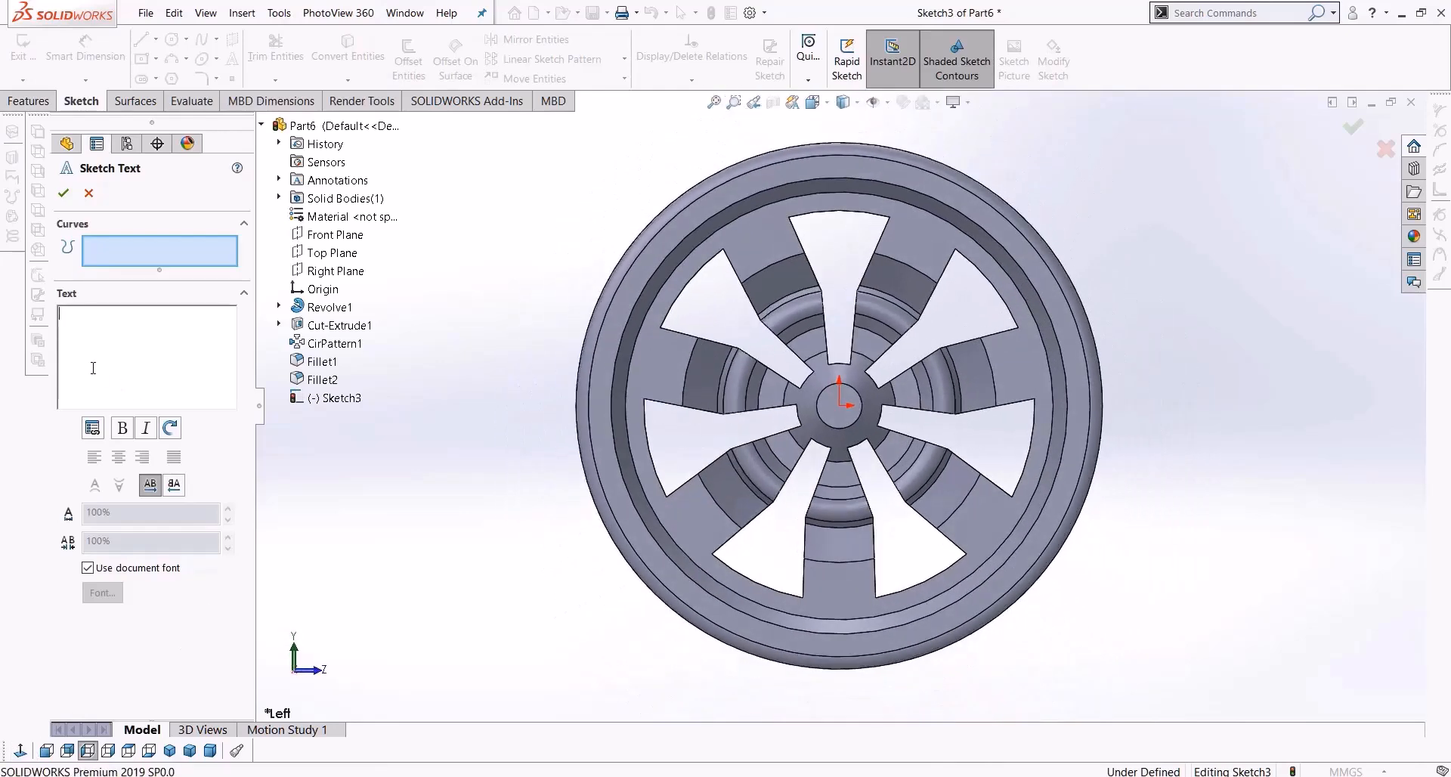
pyautogui.write('sOLID')
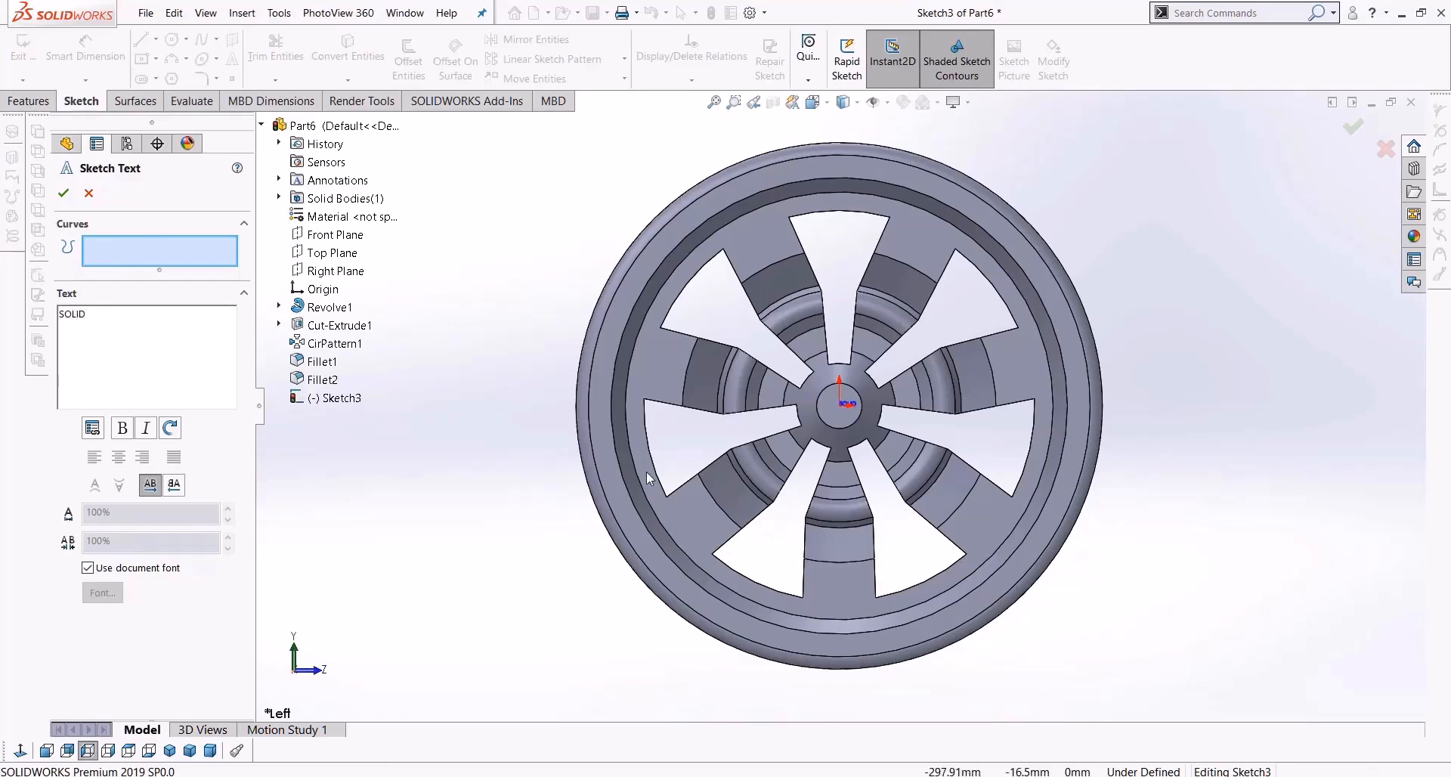
pyautogui.scroll(-2, 877, 361)
pyautogui.scroll(-2, 877, 361)
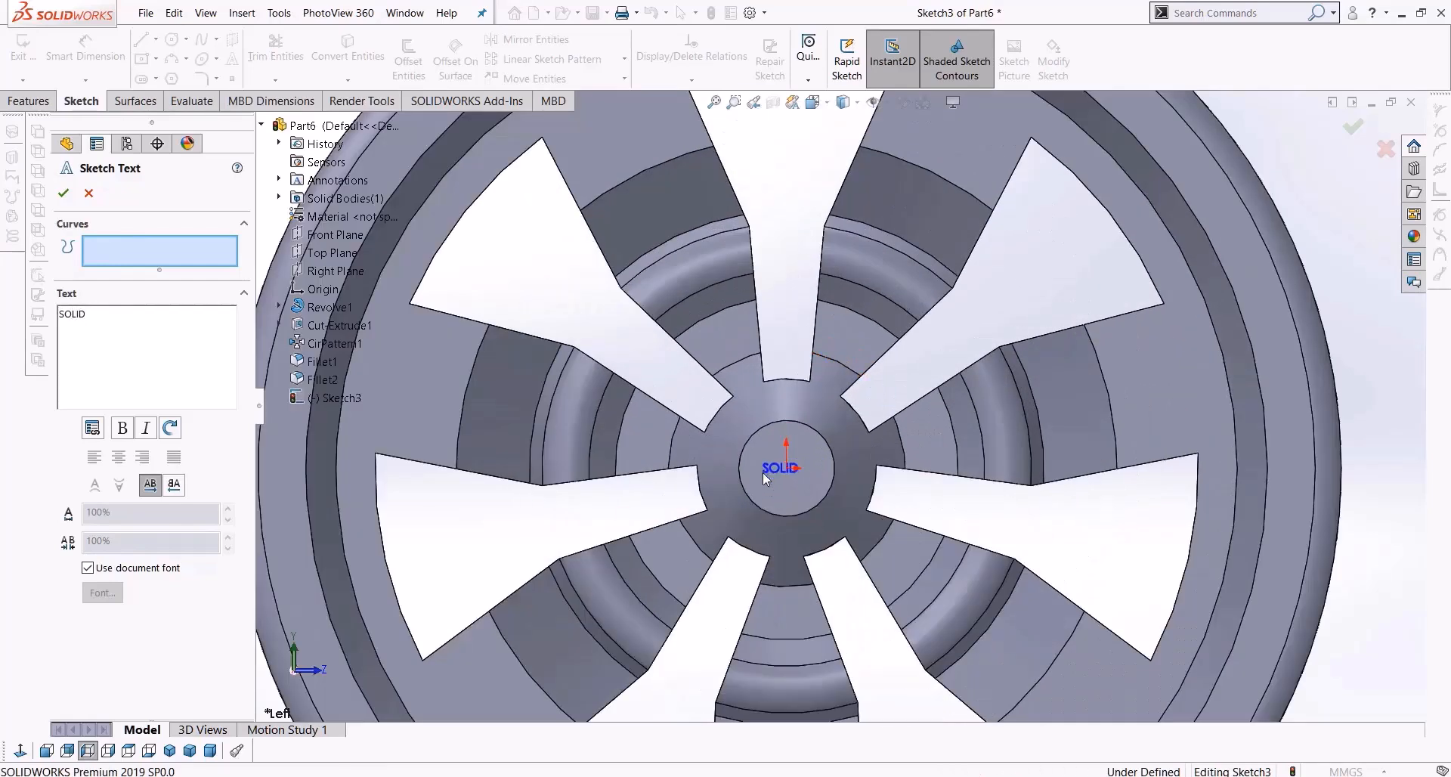
# Override the document font for the SOLID text, enlarge it with a height in points, and centre it on the hub face
pyautogui.click(87, 567)
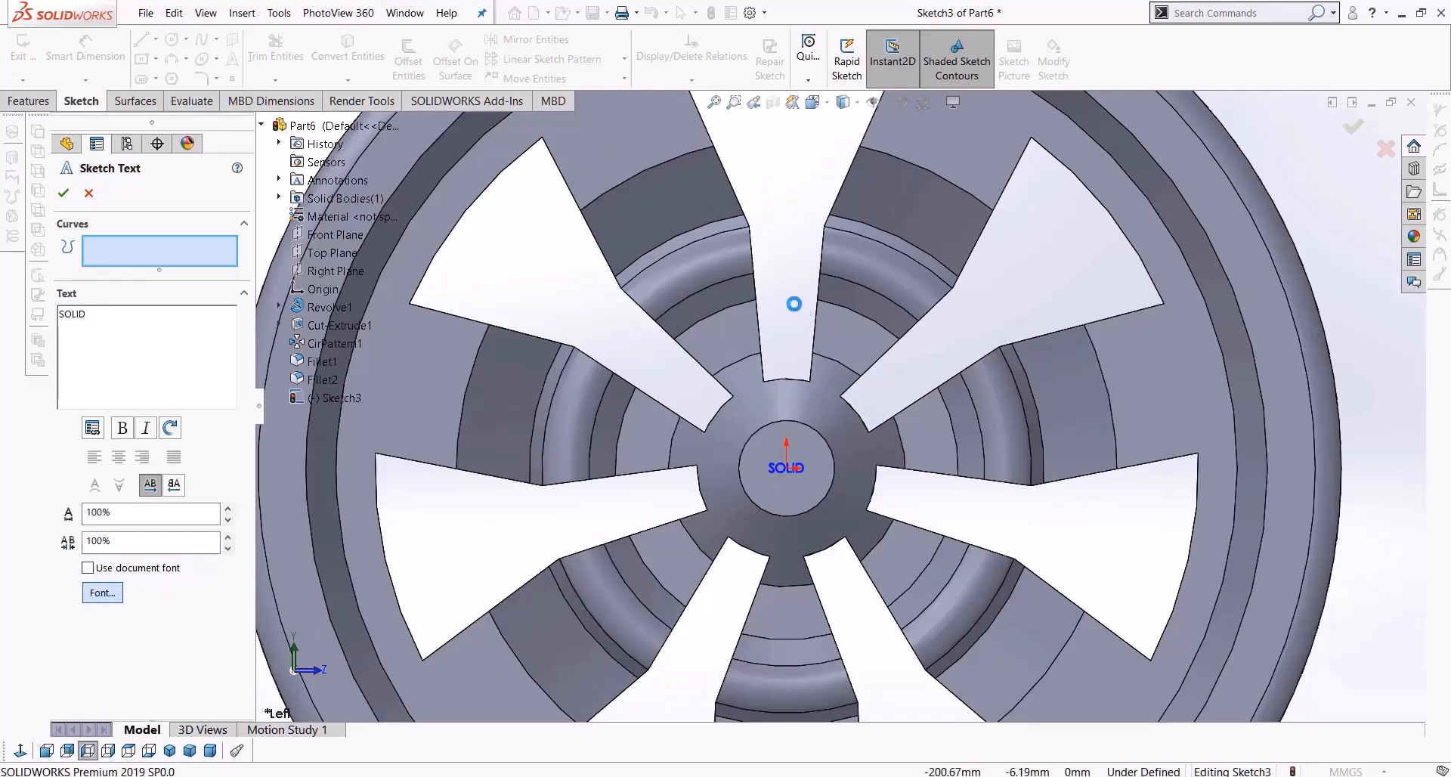
pyautogui.click(757, 330)
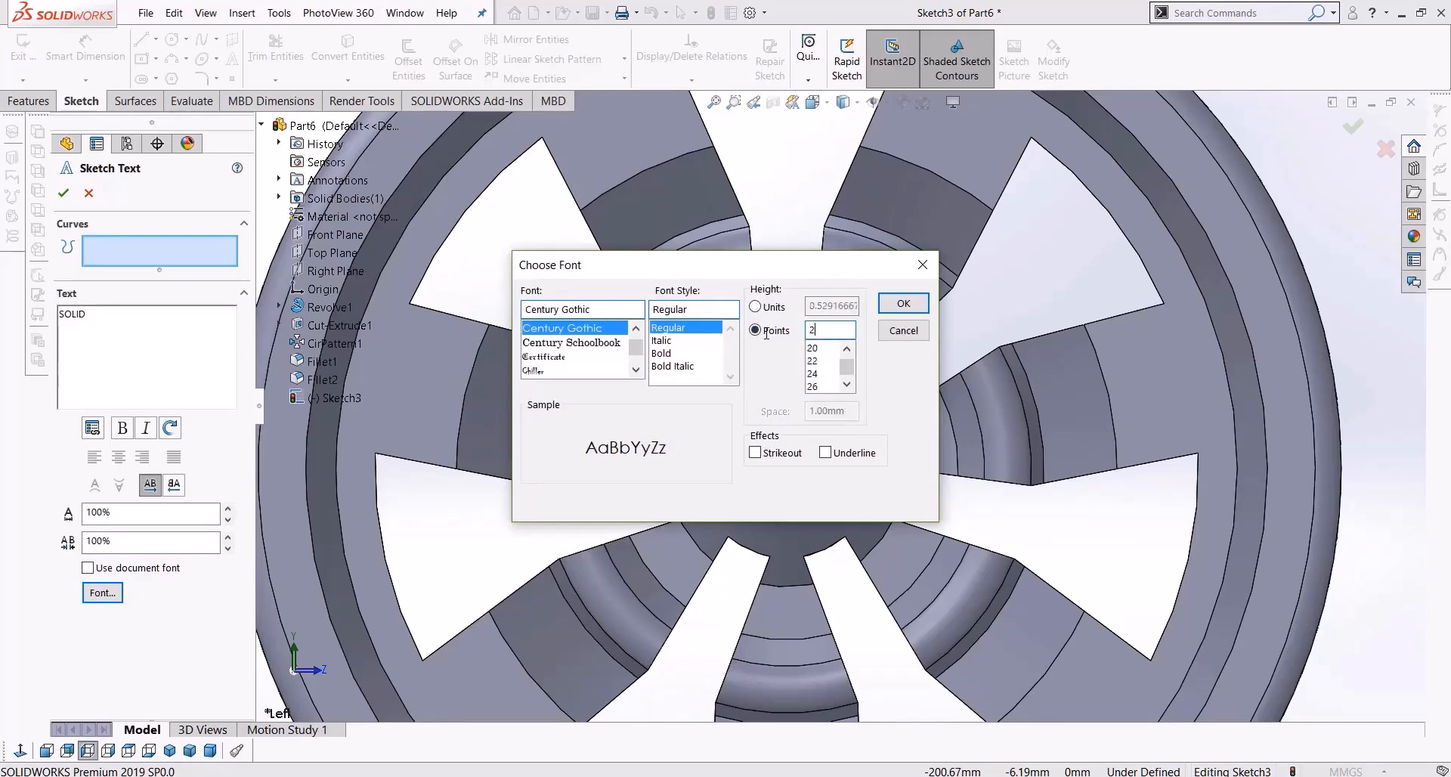
pyautogui.press('Return')
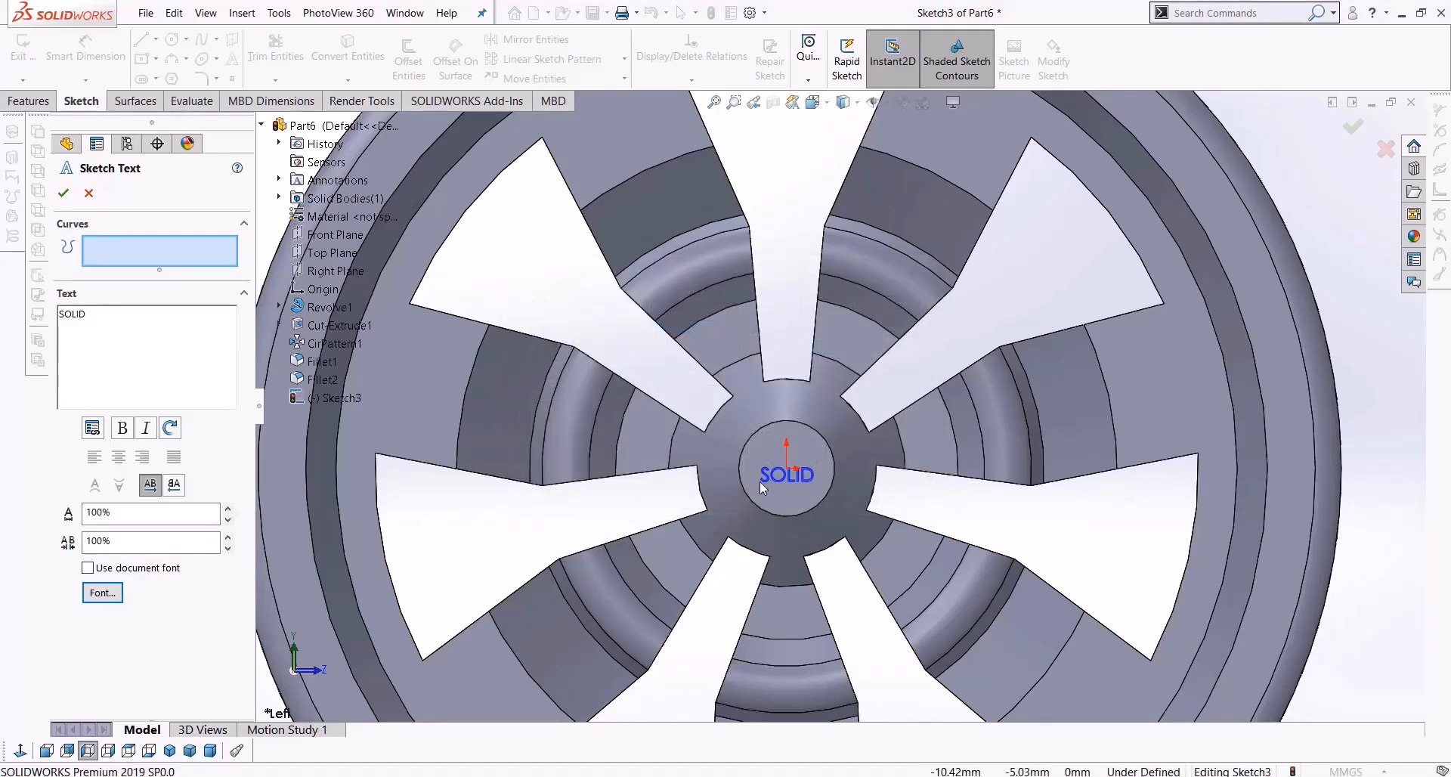
pyautogui.click(62, 193)
pyautogui.scroll(-5, 790, 479)
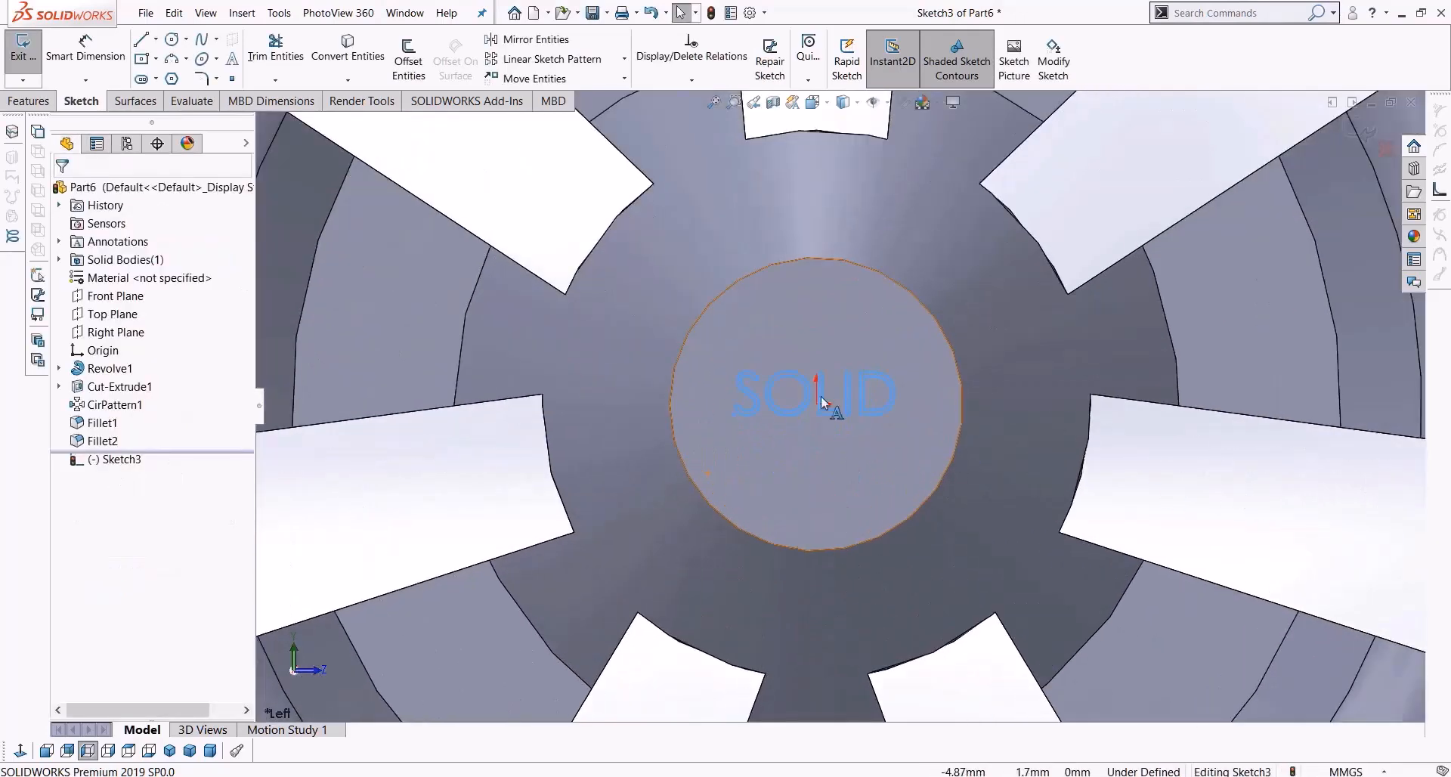
# Engrave the SOLID text into the hub face with a blind extruded cut 5 mm deep
pyautogui.click(30, 101)
pyautogui.click(260, 61)
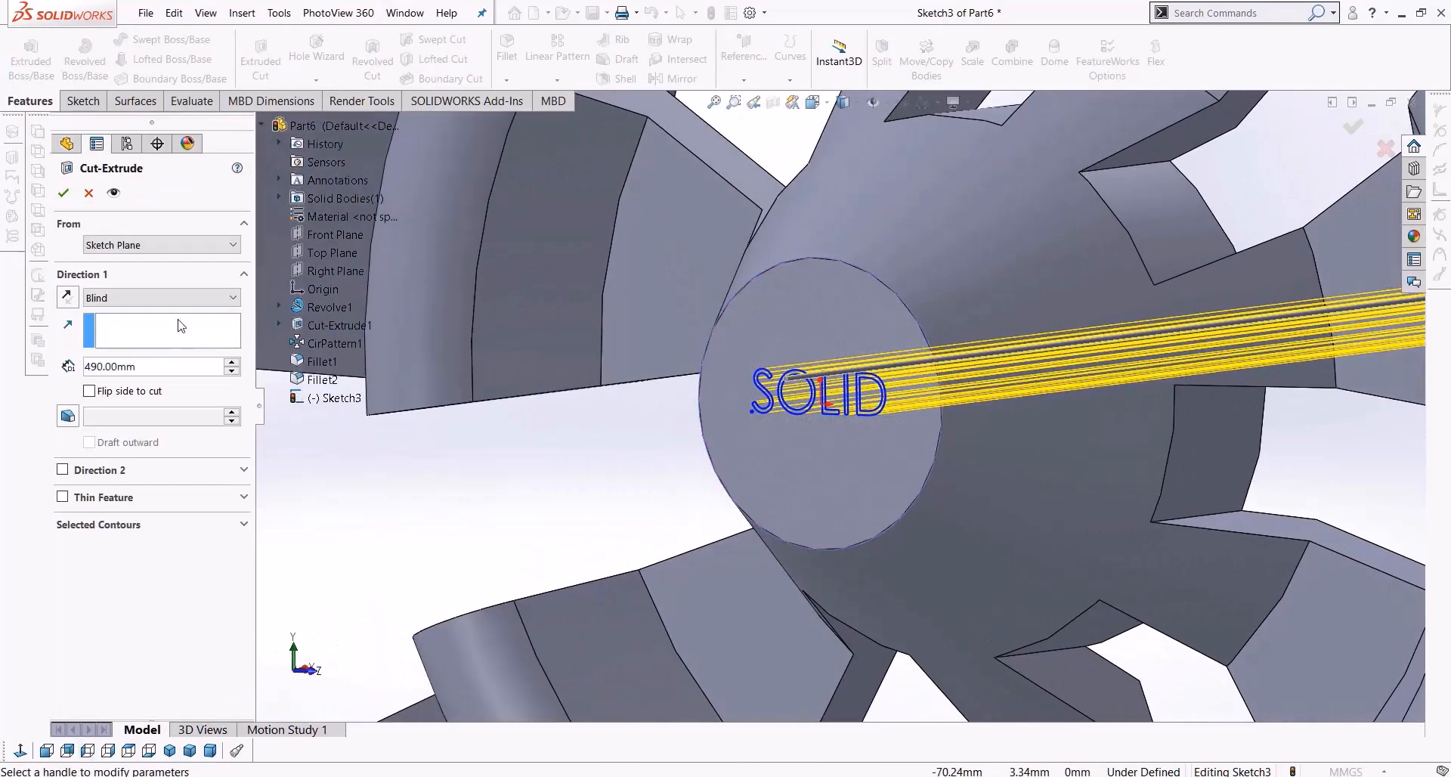
pyautogui.click(188, 369)
pyautogui.write('5')
pyautogui.press('Return')
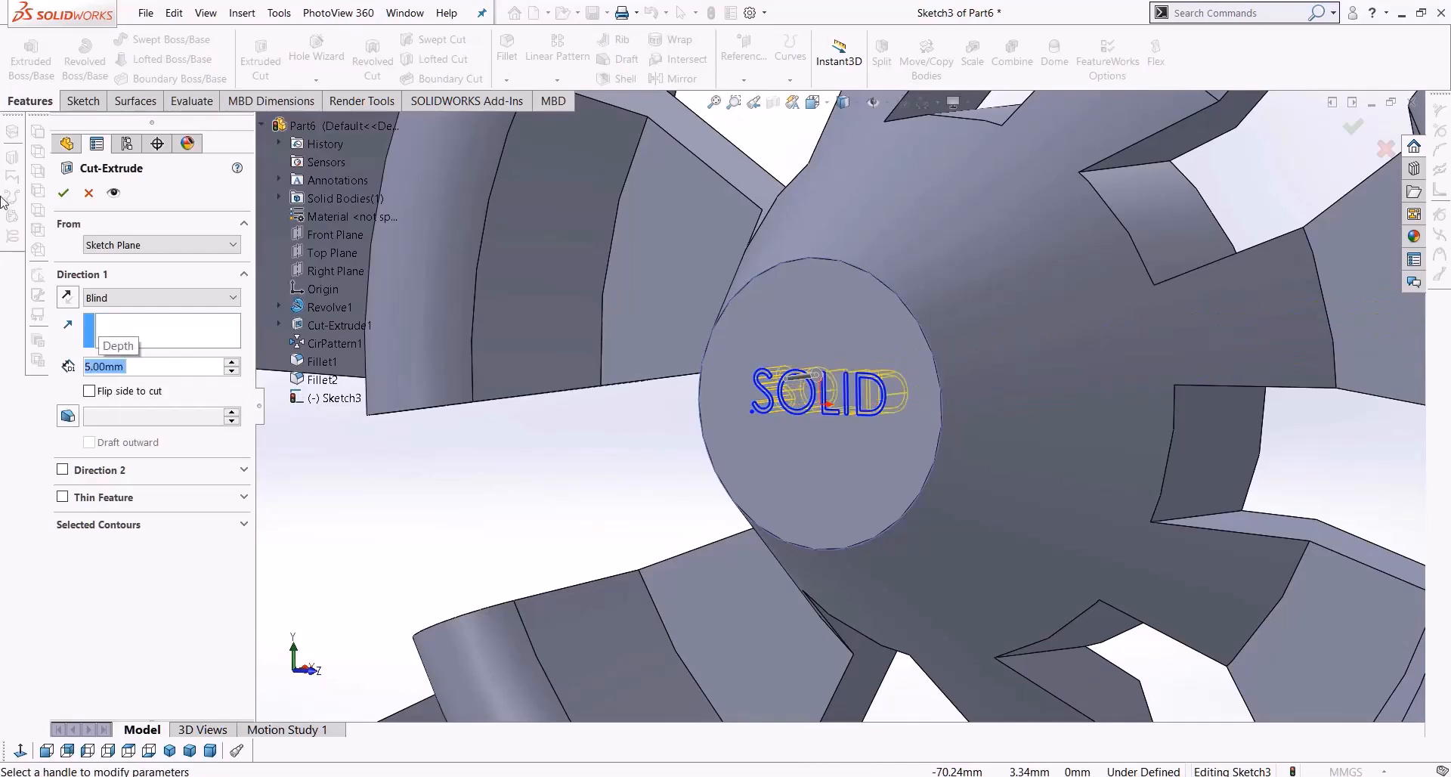
pyautogui.click(63, 194)
# Examine the finished wheel rim from several angles, including the spokes, outer rim and engraved hub text
pyautogui.scroll(6, 638, 451)
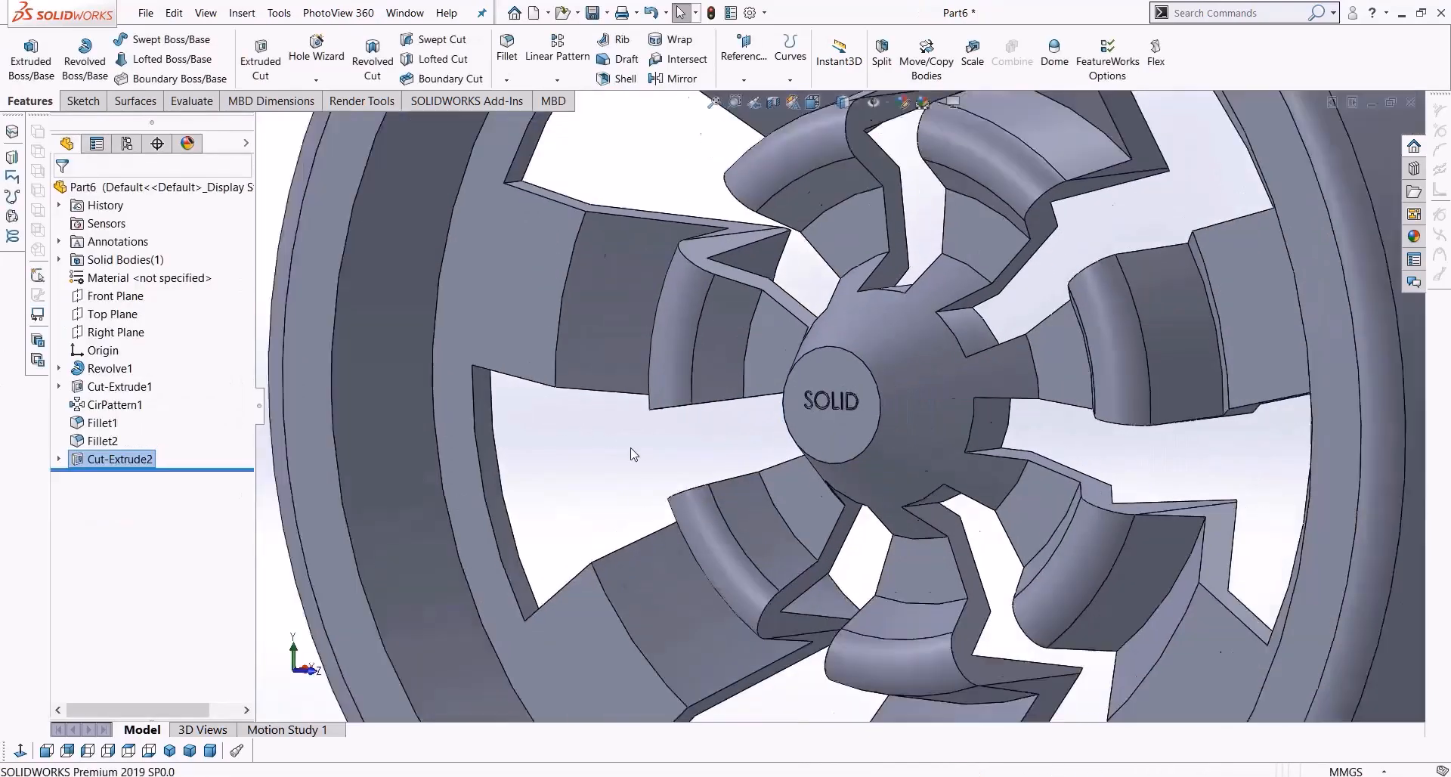
pyautogui.press('f')
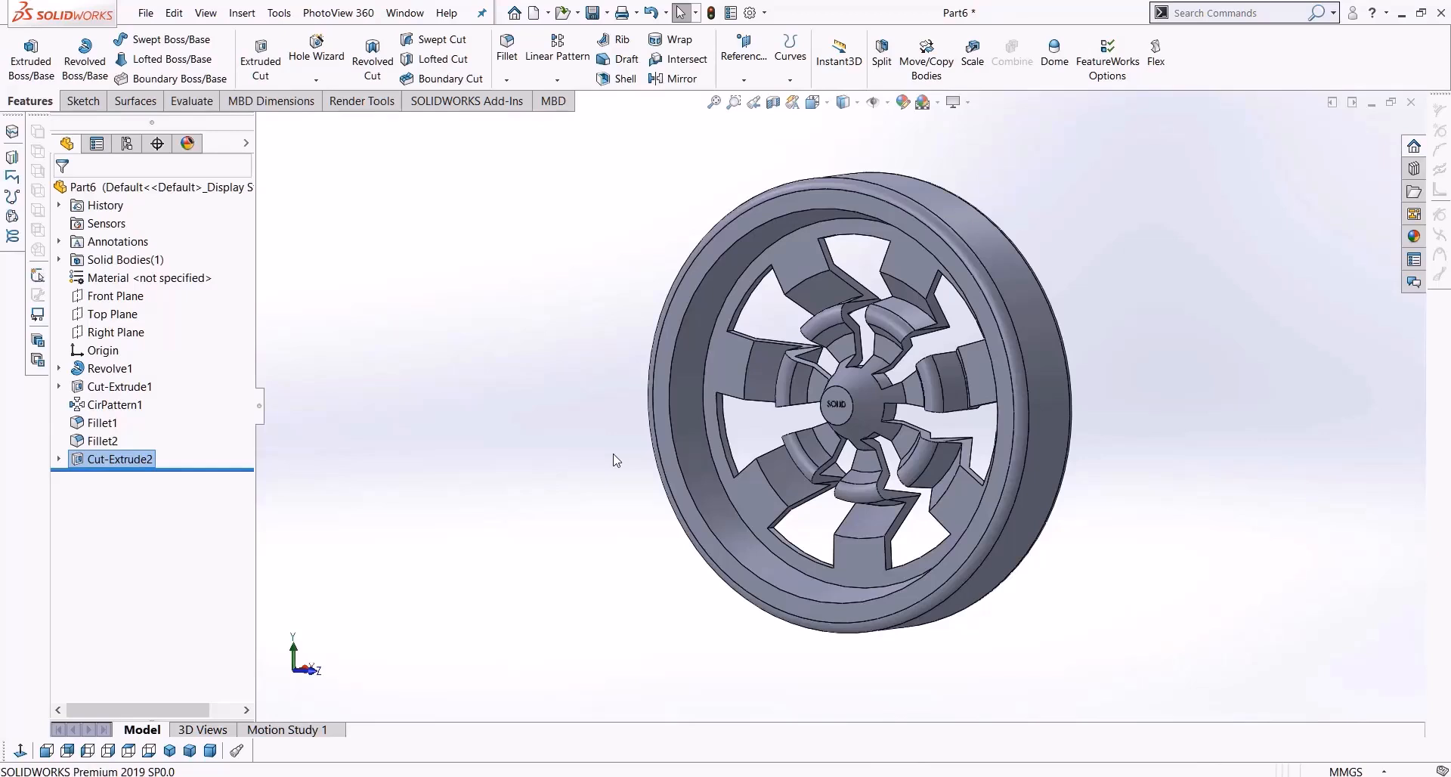
pyautogui.moveTo(1110, 499); pyautogui.dragTo(1143, 515, button='middle')
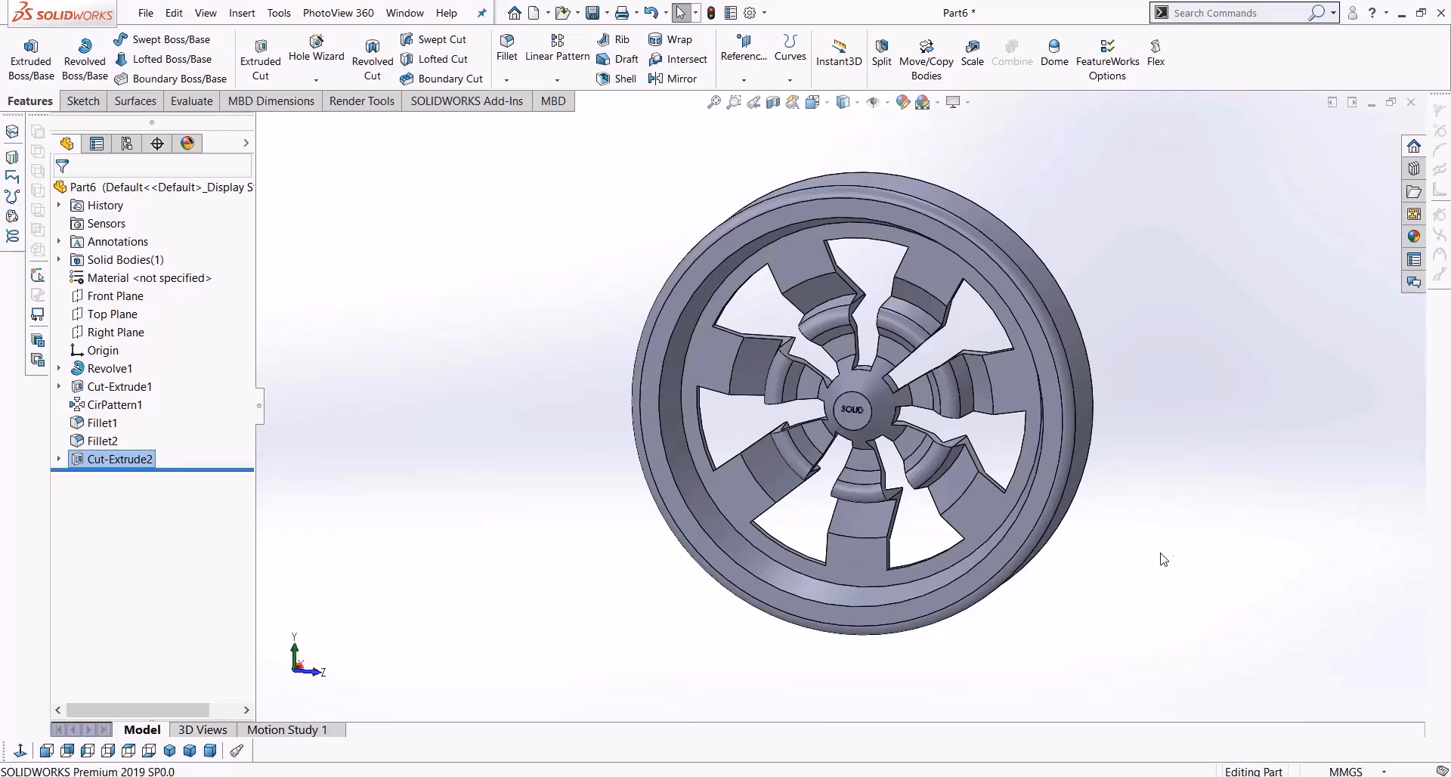
pyautogui.moveTo(1072, 525); pyautogui.dragTo(1111, 511, button='middle')
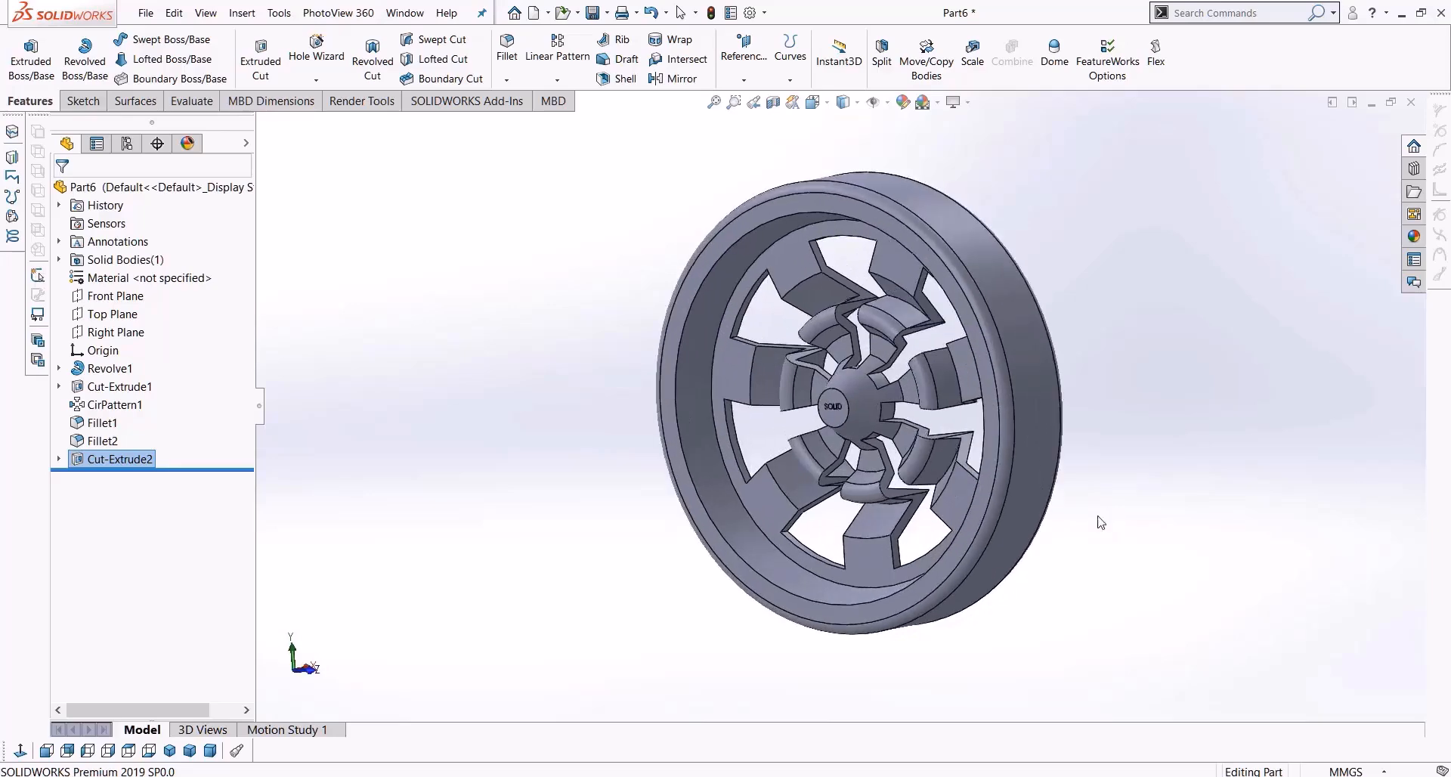
pyautogui.scroll(-3, 945, 228)
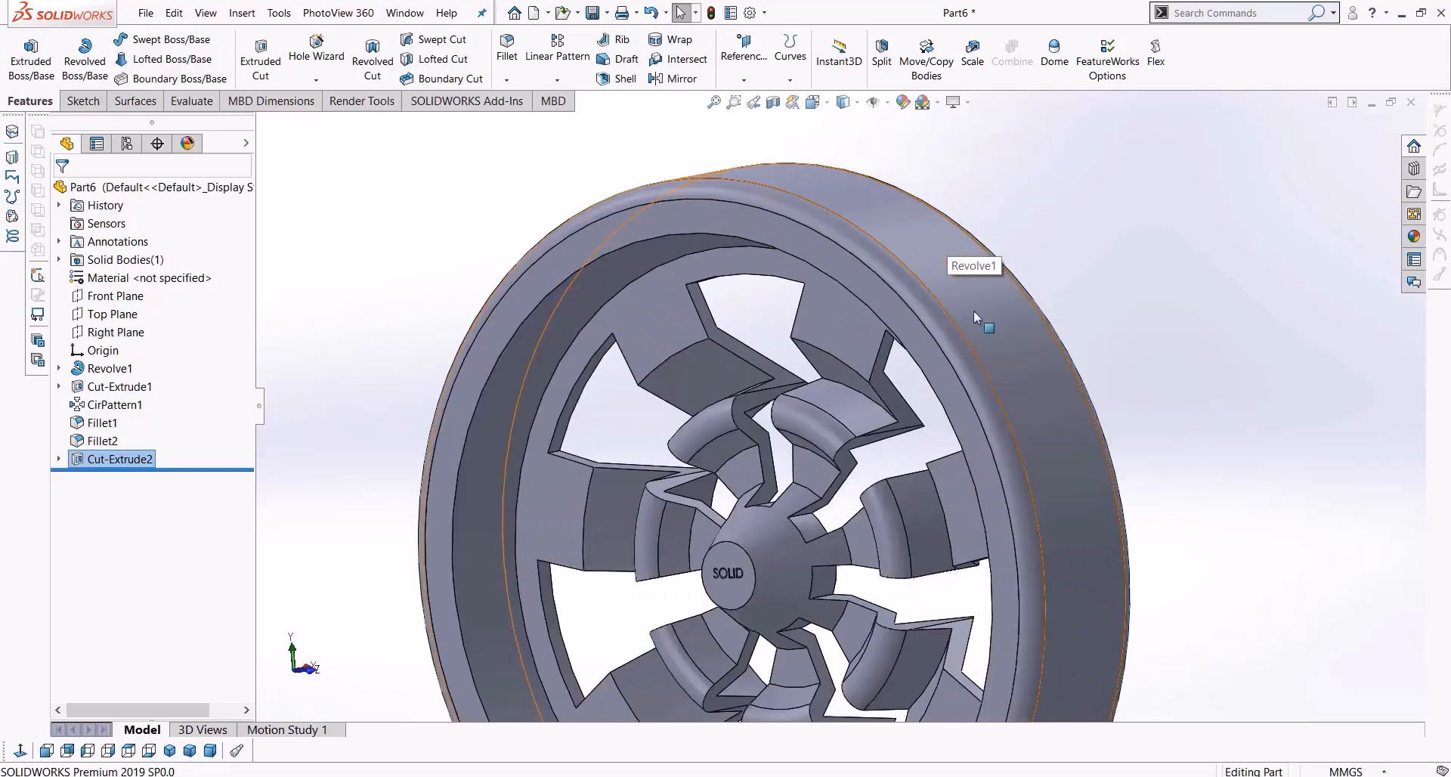
pyautogui.scroll(3, 1048, 540)
pyautogui.click(1053, 539)
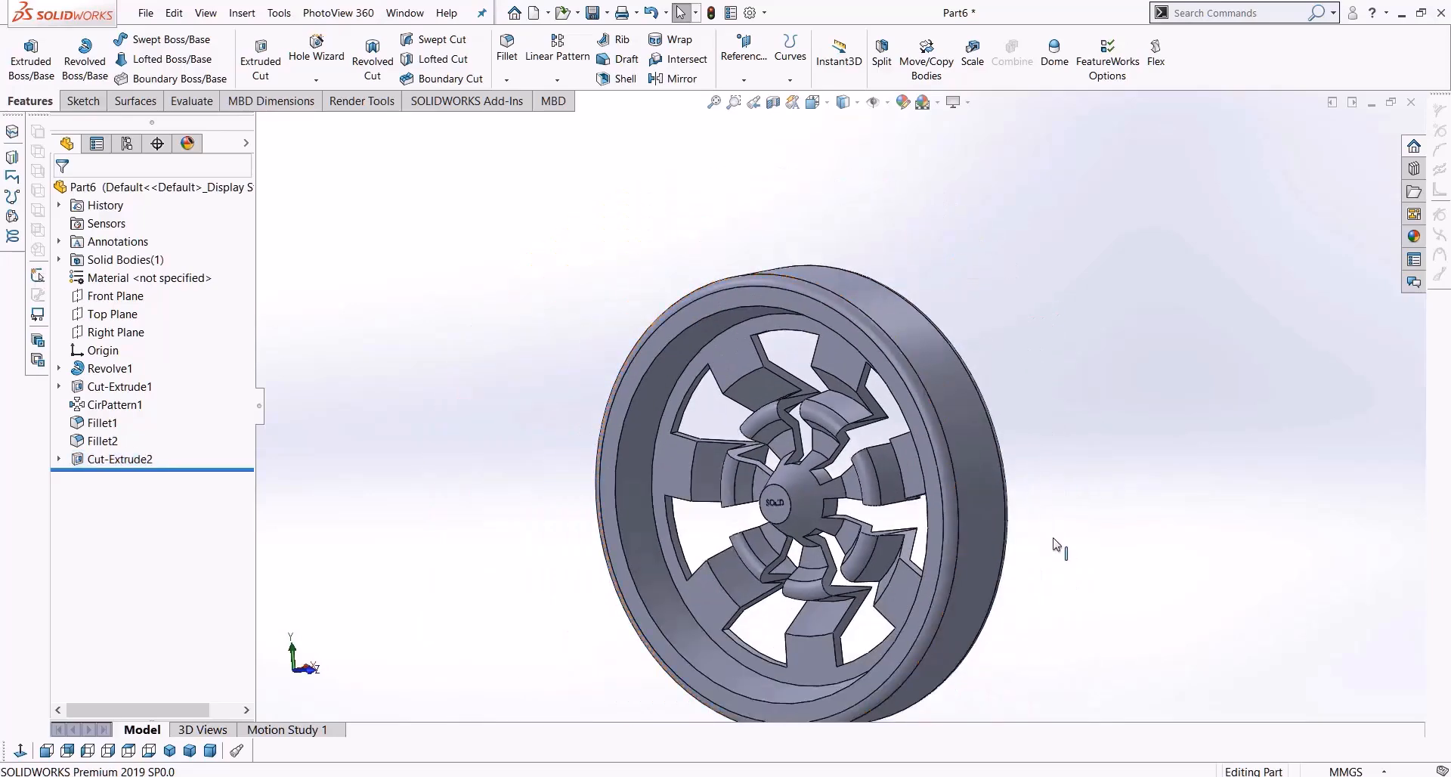
pyautogui.scroll(3, 967, 604)
pyautogui.scroll(-3, 939, 621)
pyautogui.scroll(-2, 661, 386)
pyautogui.moveTo(659, 414); pyautogui.dragTo(677, 404, button='middle')
pyautogui.scroll(2, 678, 408)
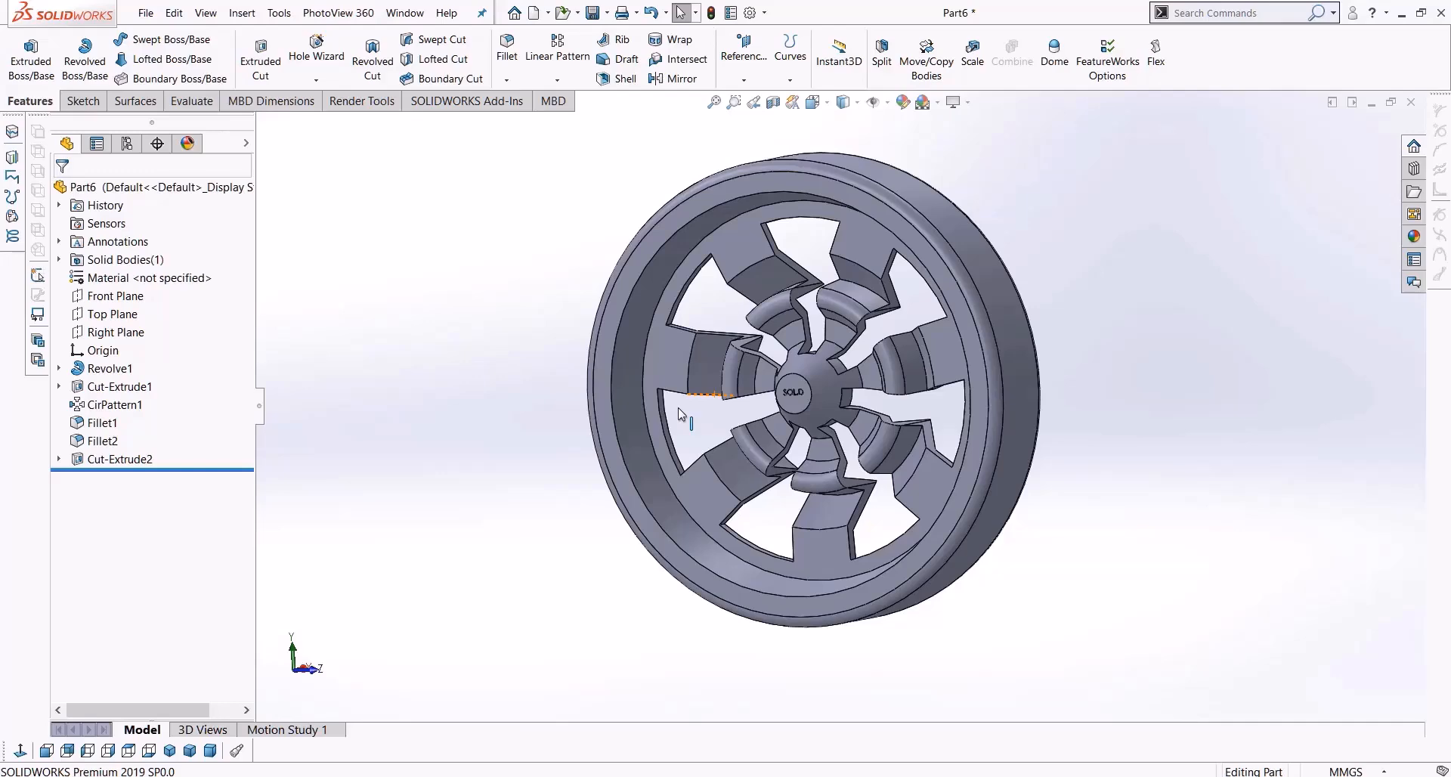
pyautogui.moveTo(860, 445); pyautogui.dragTo(964, 458, button='middle')
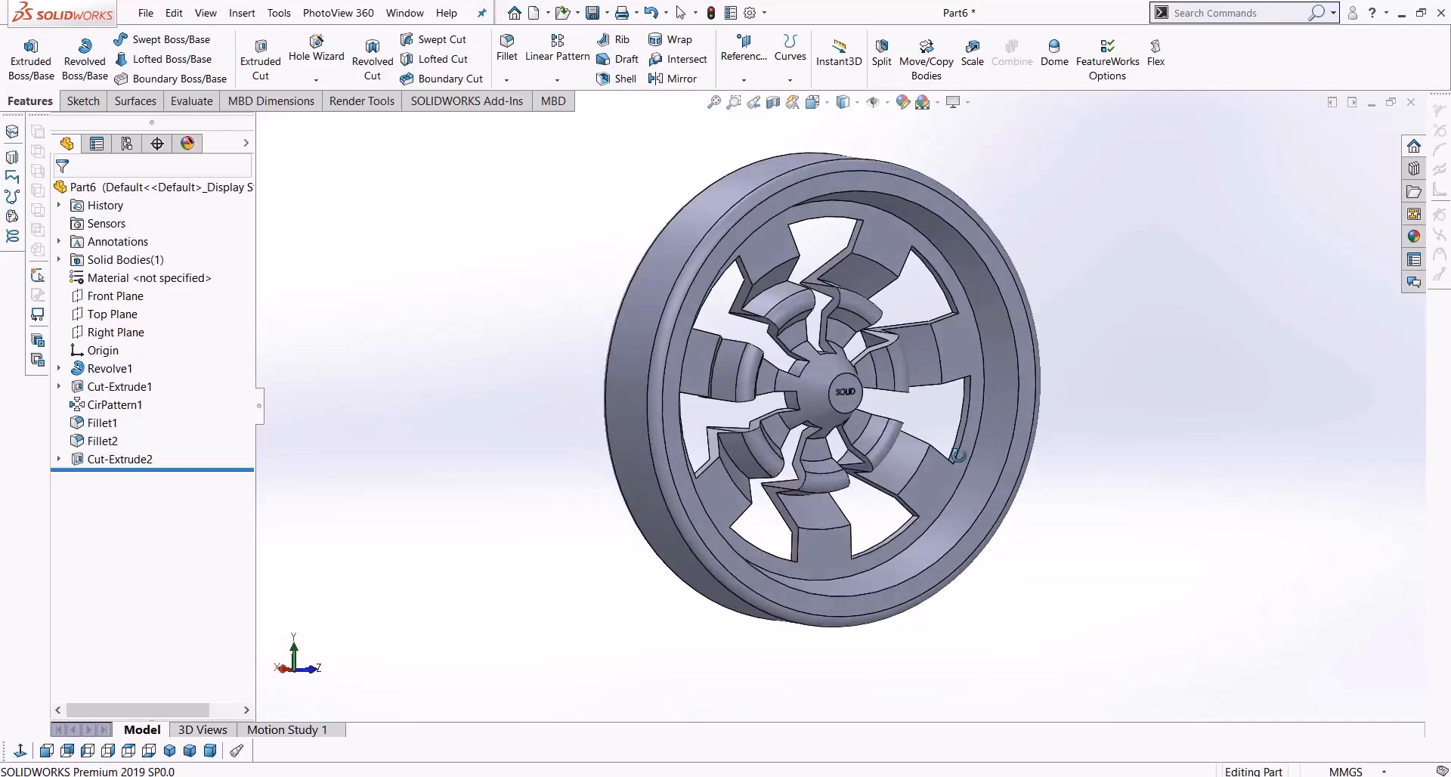